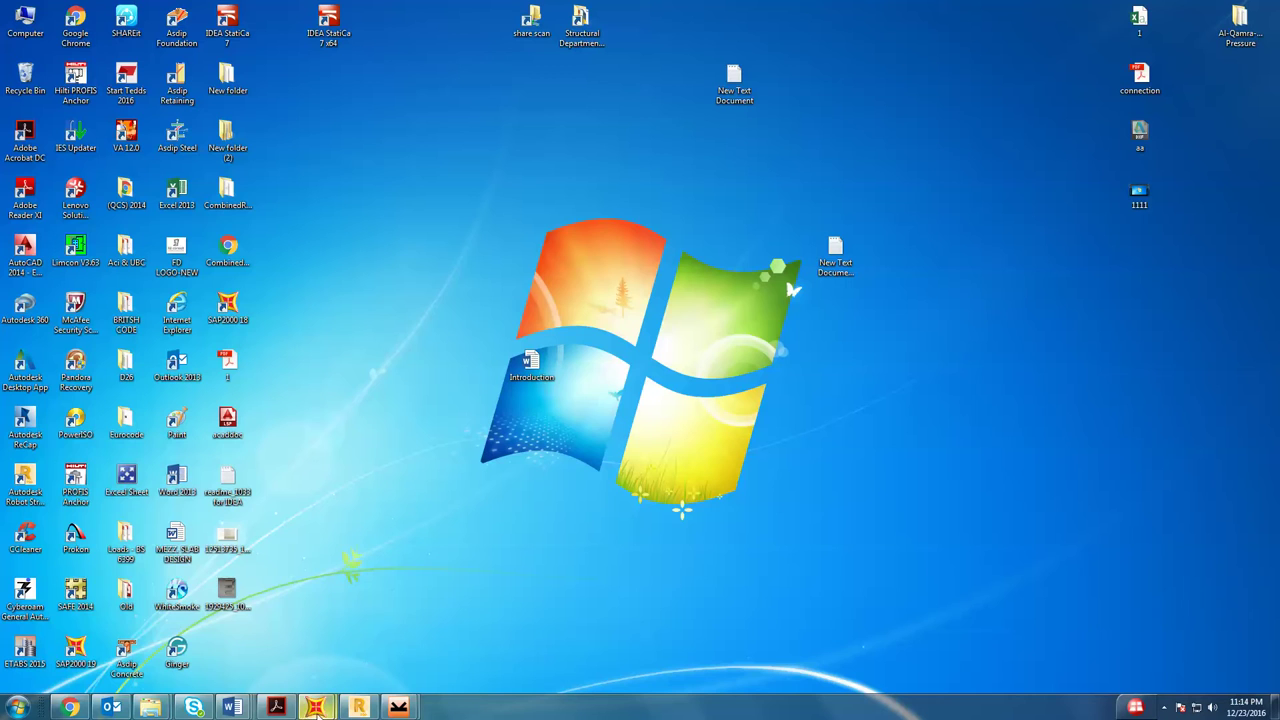
# - Bring up the Introduction document in Word and highlight the word "Snagit" in the useful tools list
pyautogui.moveTo(231, 707)
pyautogui.click(369, 651)
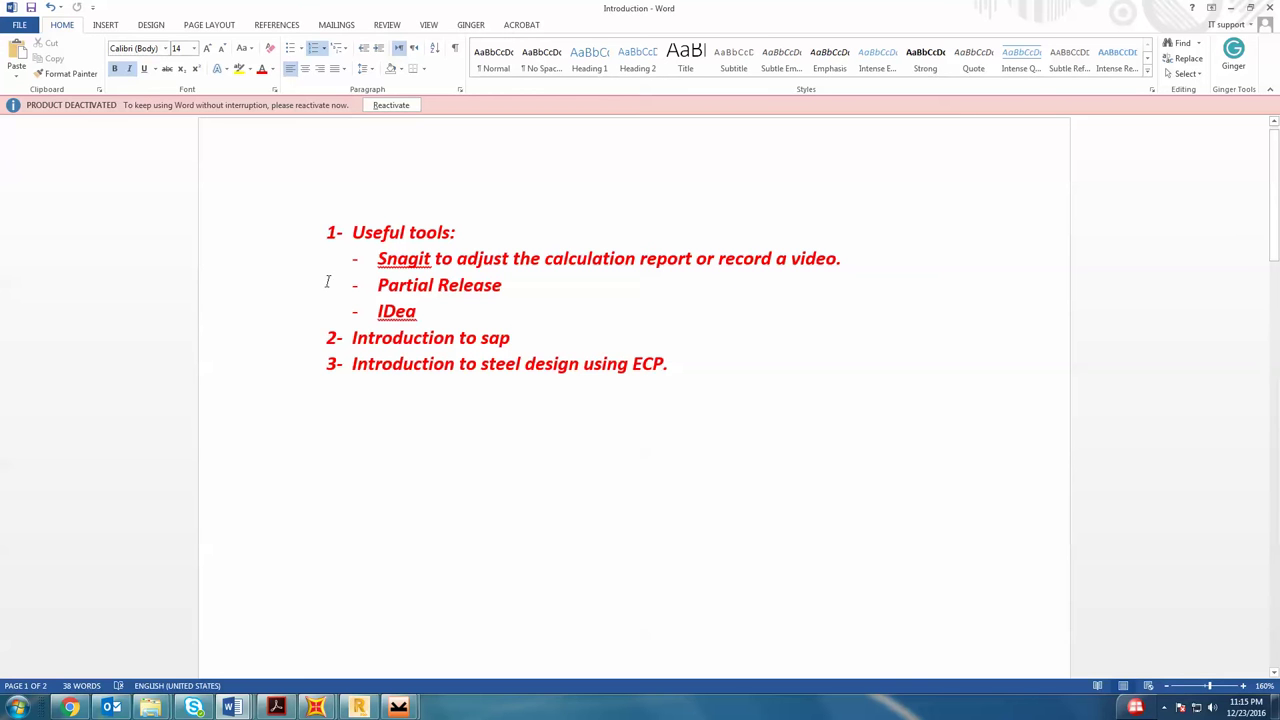
pyautogui.moveTo(375, 258); pyautogui.dragTo(437, 262)
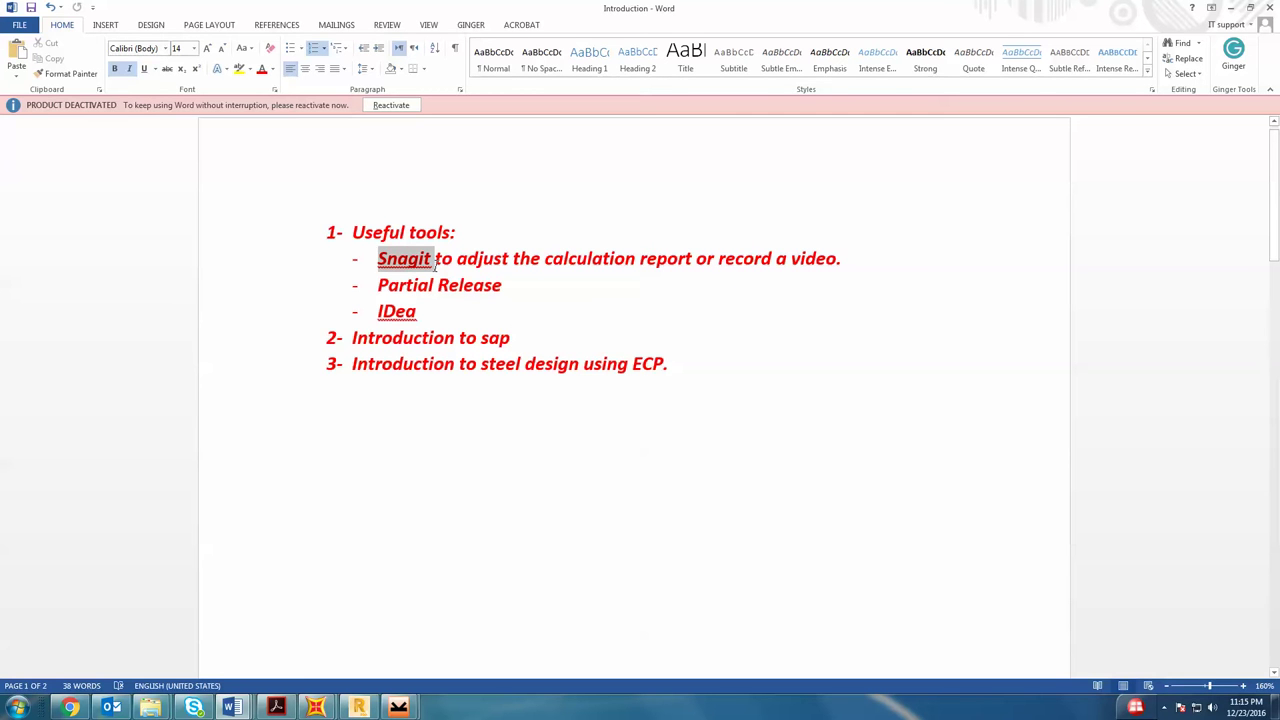
# - Return to the desktop and locate Snagit 11 Editor and SAP2000 19 among the installed programs
pyautogui.click(1234, 8)
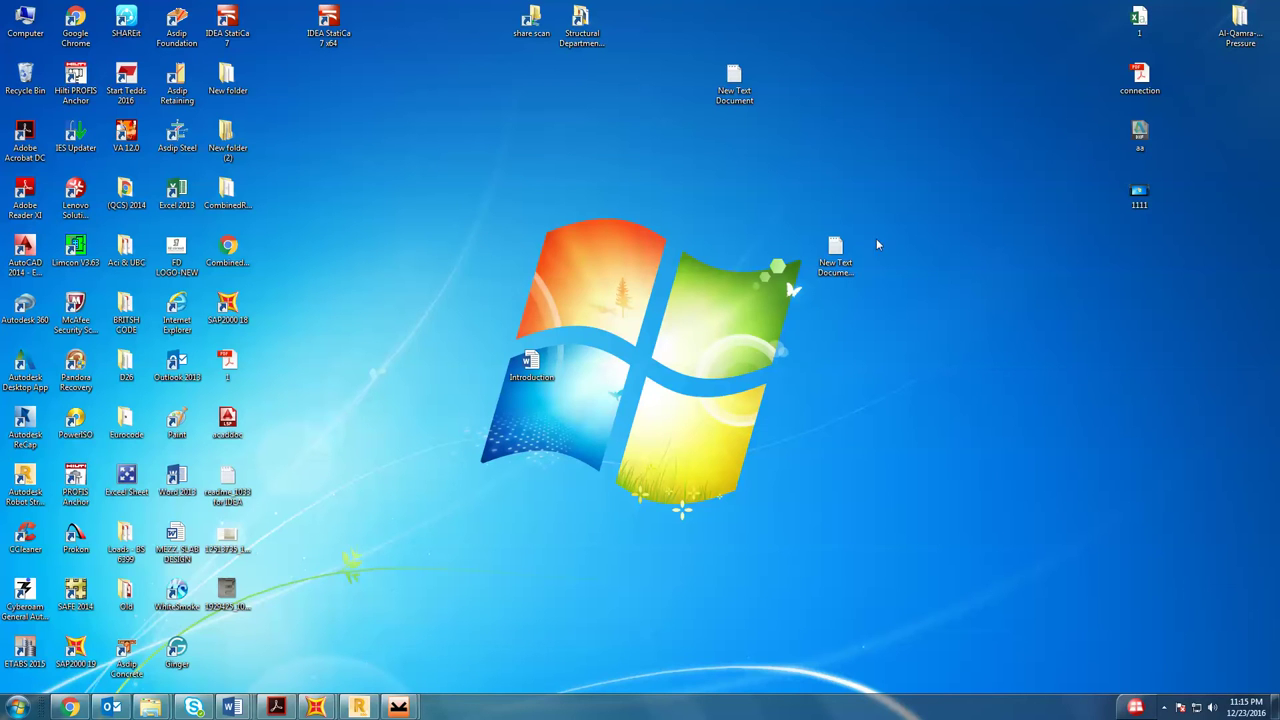
pyautogui.click(8, 706)
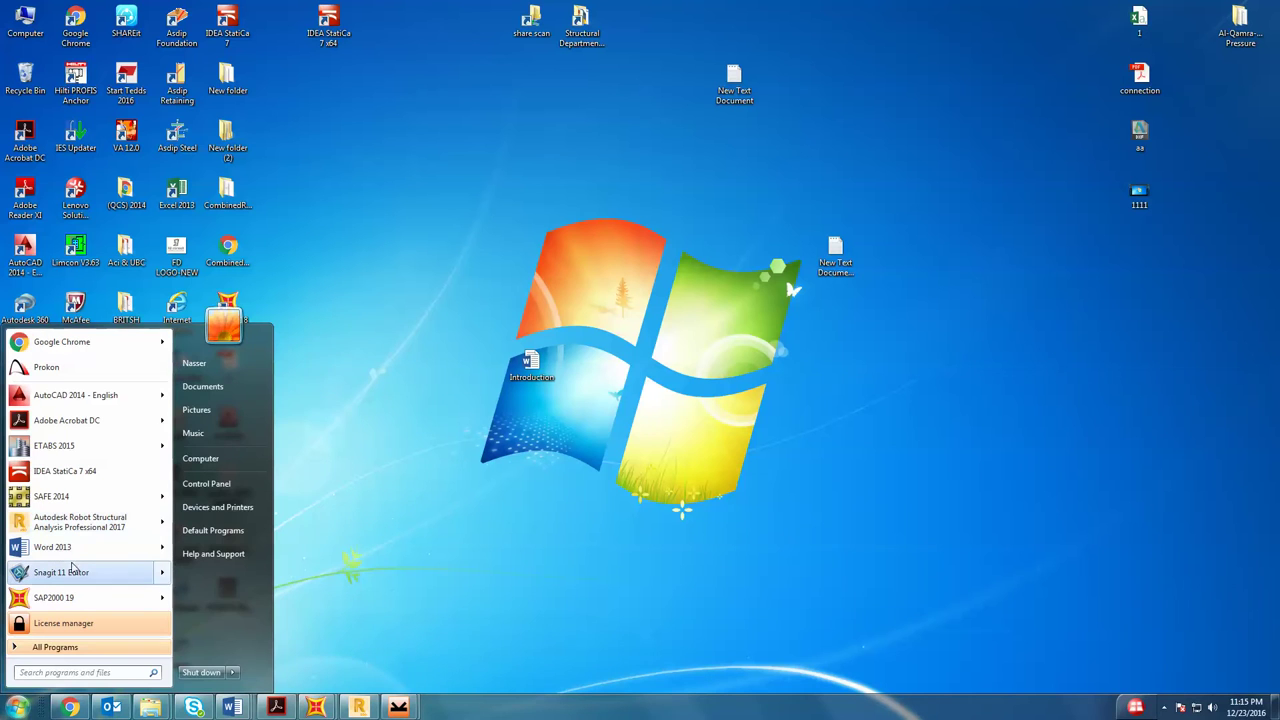
pyautogui.moveTo(73, 572)
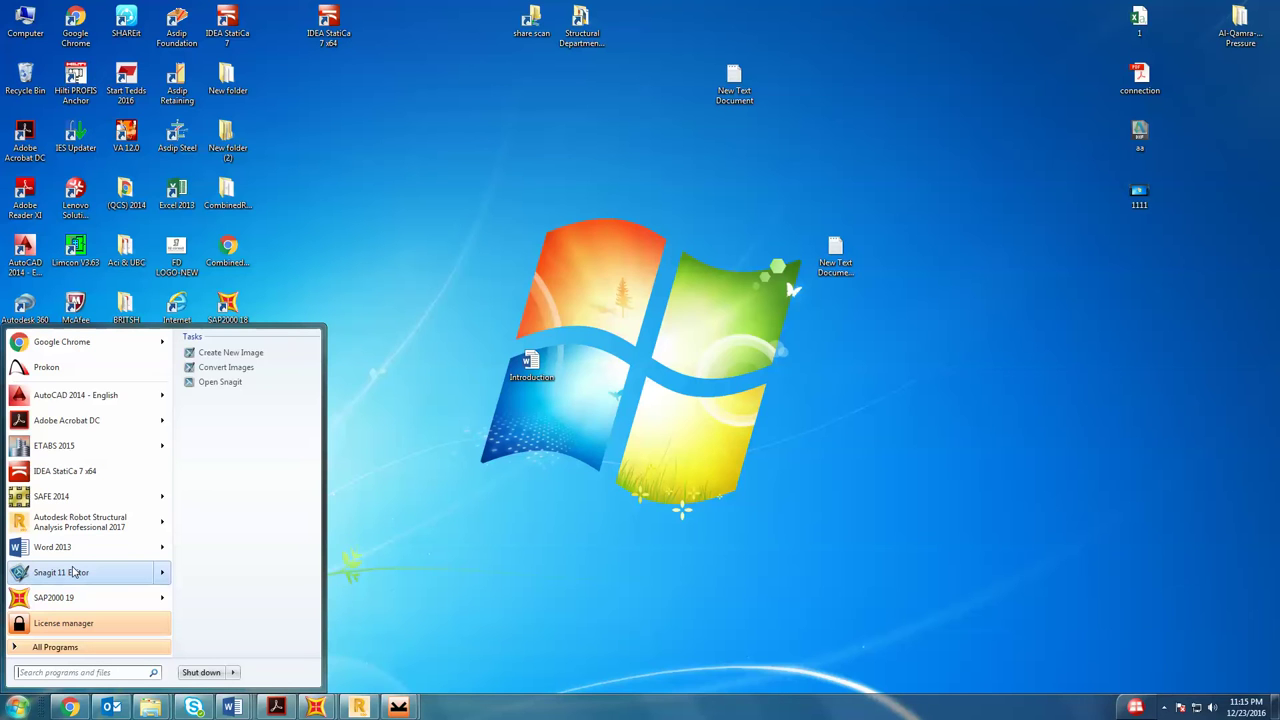
pyautogui.moveTo(44, 594)
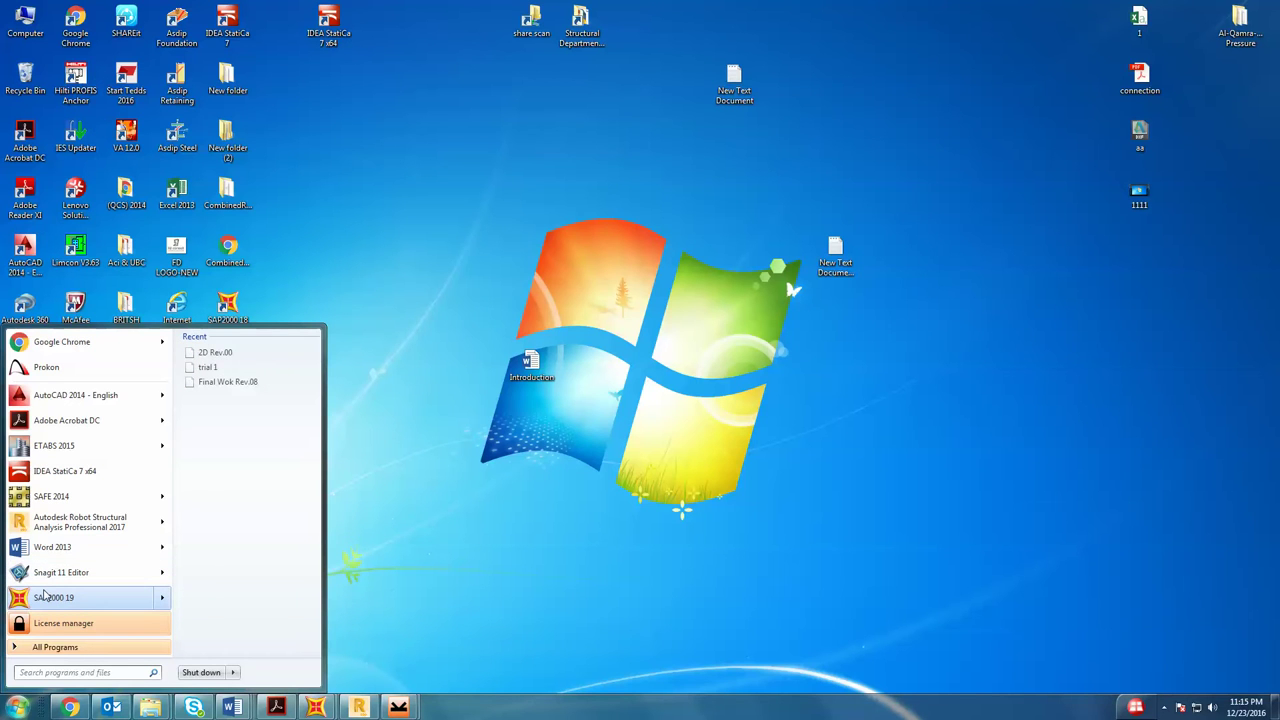
# - Switch to the Word report "160604 - Design Calculation Report for Building D1. Rev.00" and go to its cover page
pyautogui.click(230, 705)
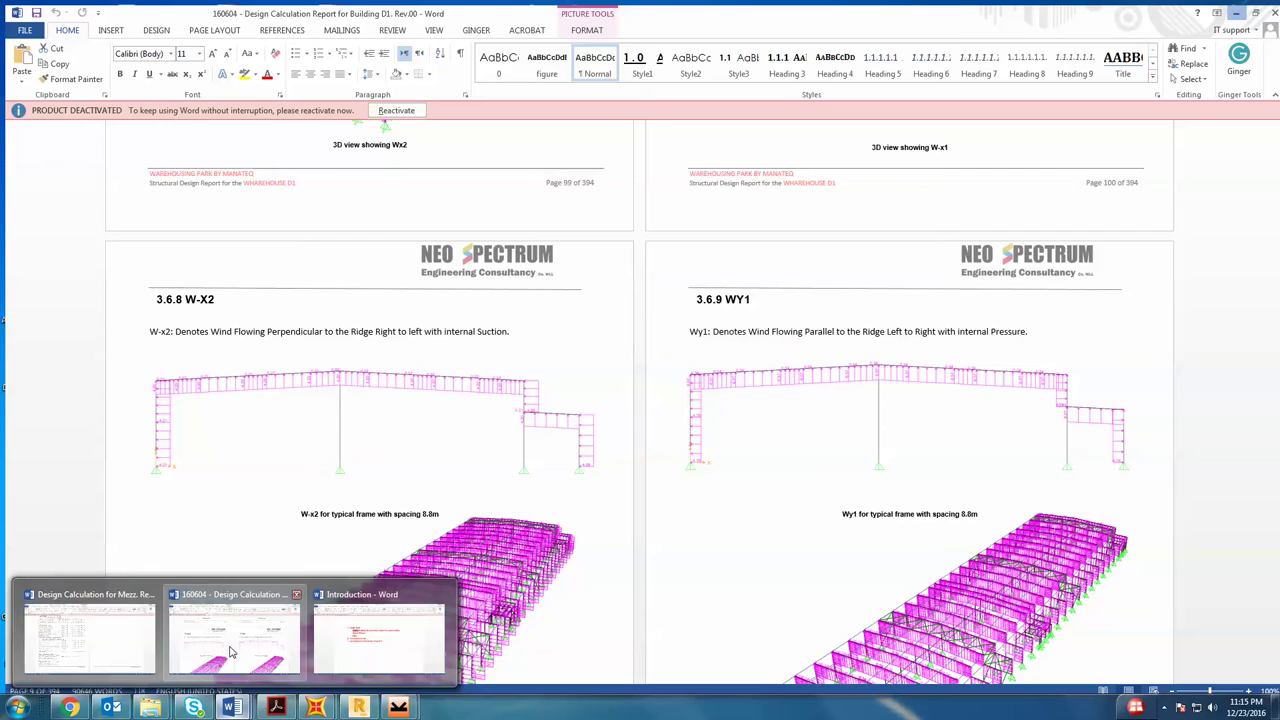
pyautogui.click(260, 651)
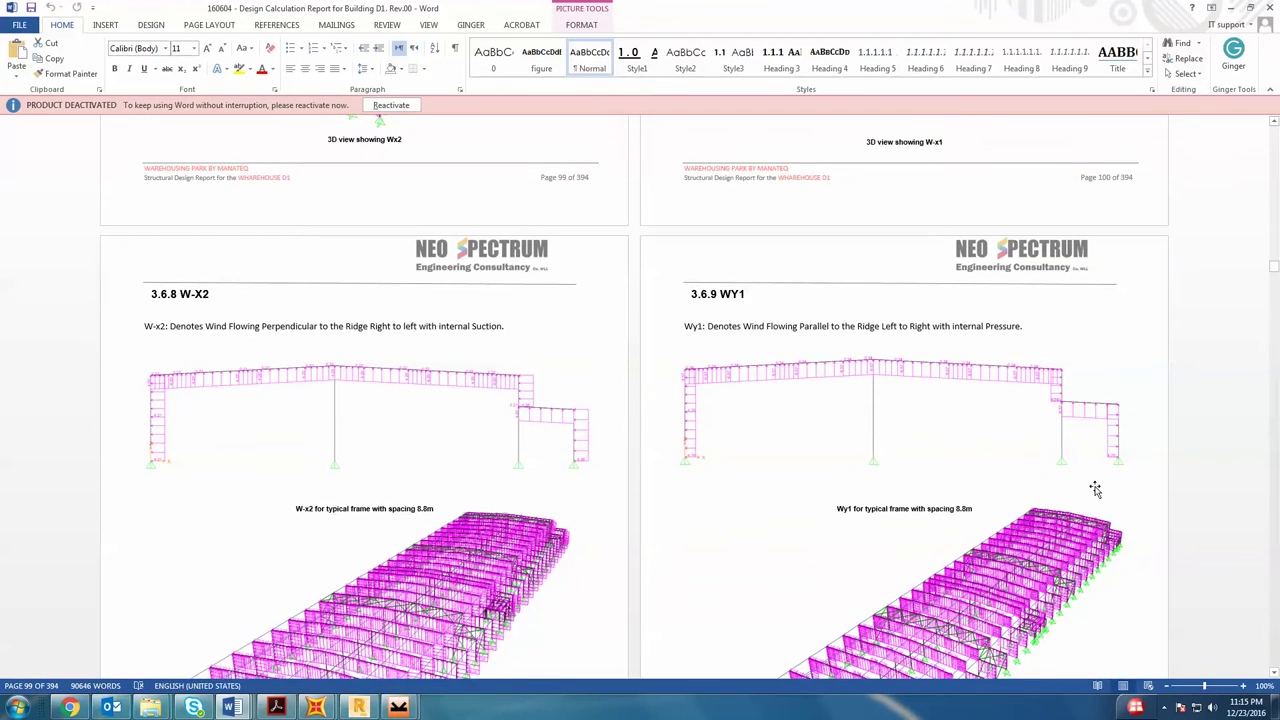
pyautogui.scroll(4, 1204, 481)
pyautogui.scroll(4, 1204, 481)
pyautogui.scroll(-9, 1276, 145)
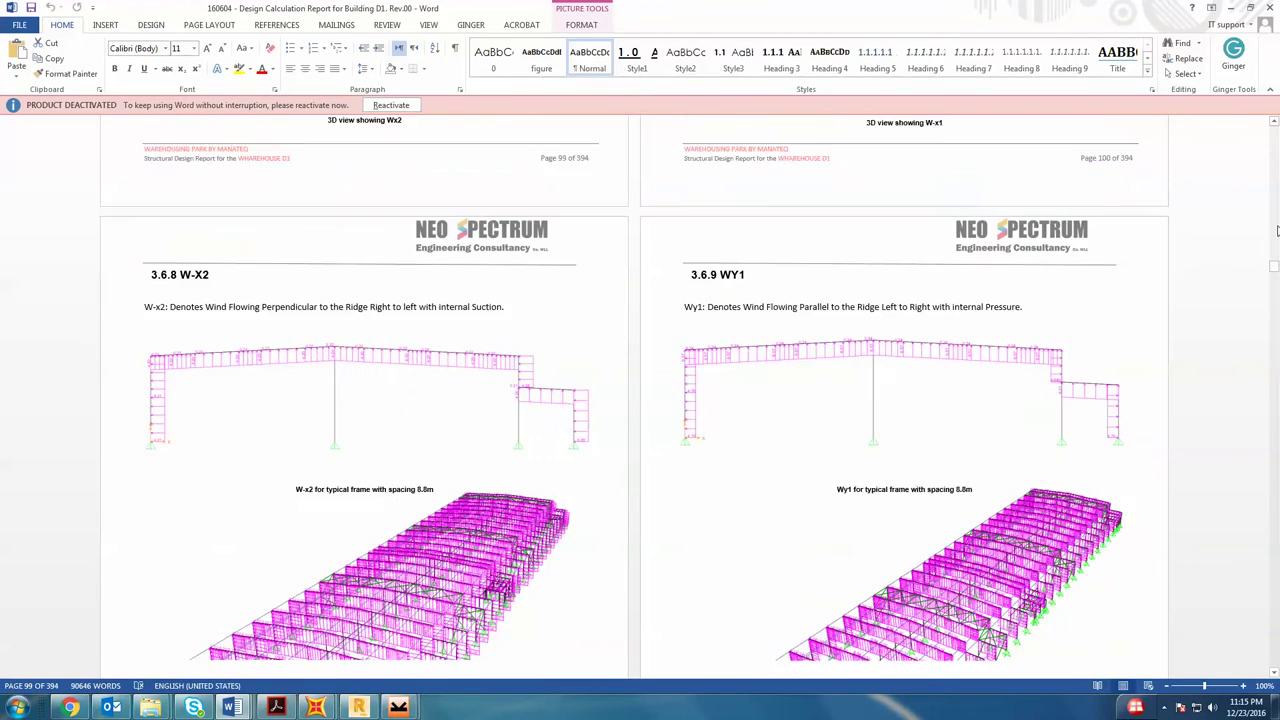
pyautogui.moveTo(1274, 268); pyautogui.dragTo(1203, 182)
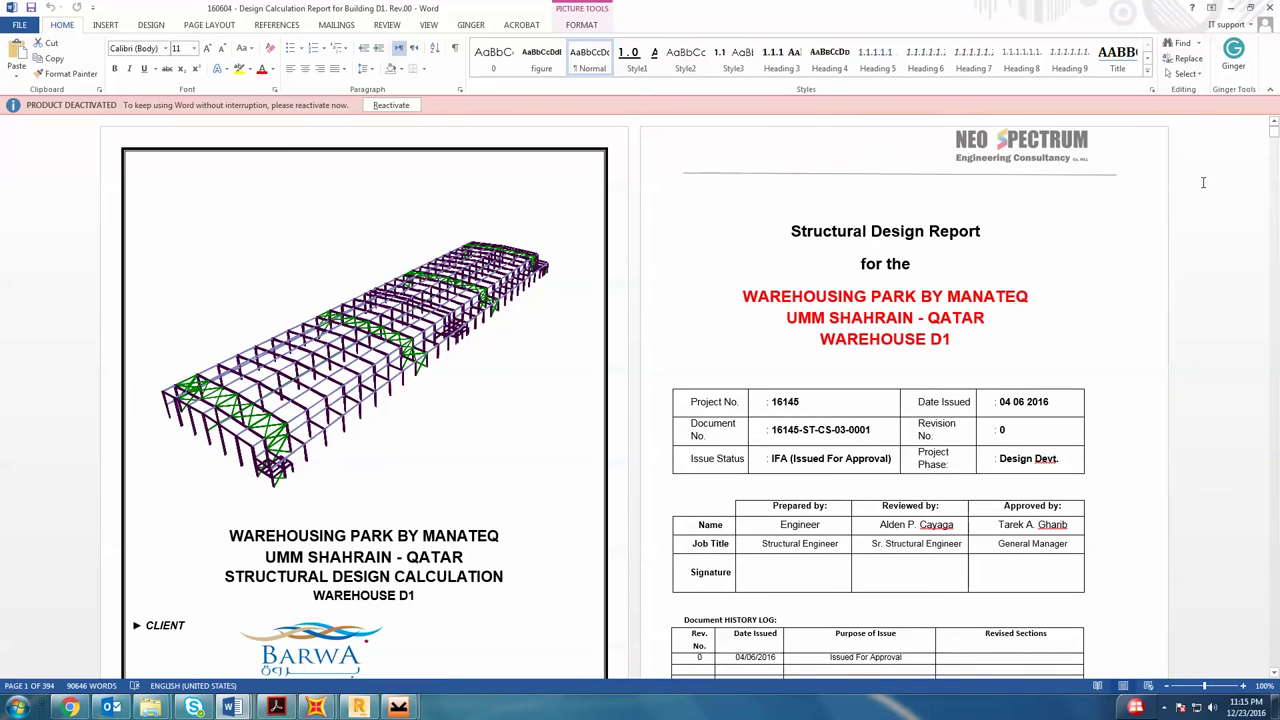
# - Review the report's cover, table of contents, applicable design codes, design summary and loads, and wind load calculations
pyautogui.scroll(-8, 1000, 355)
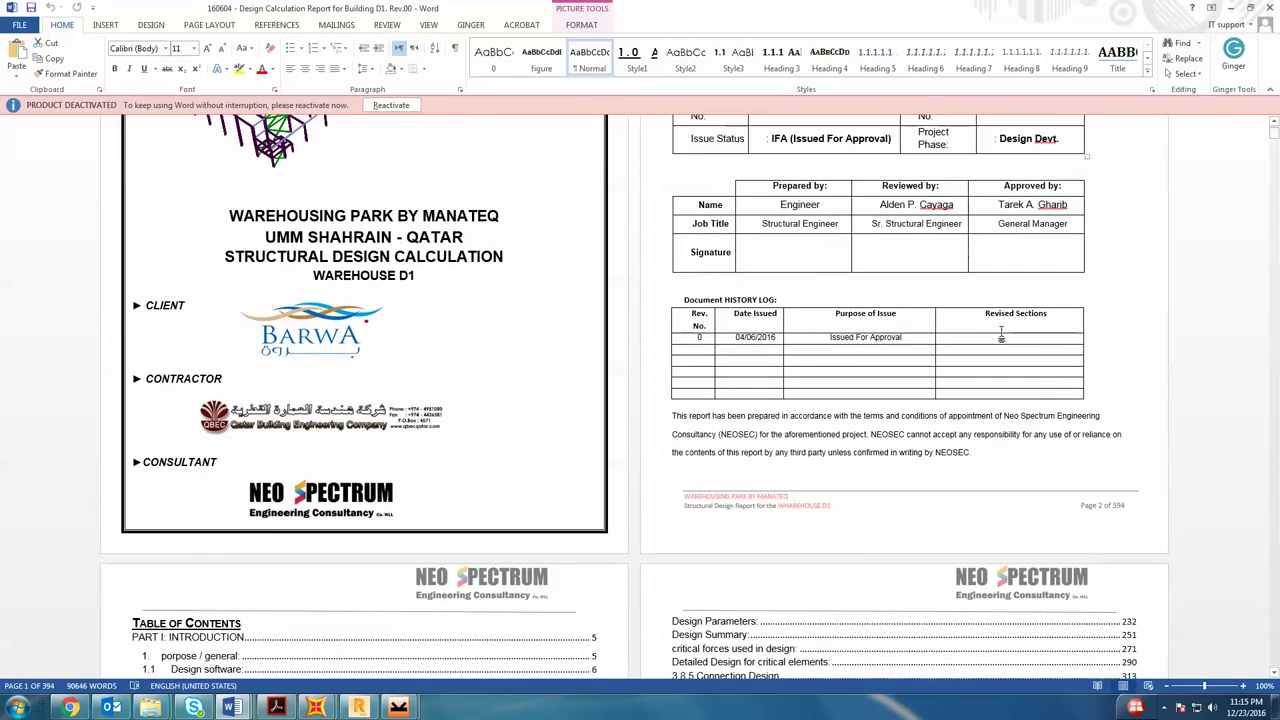
pyautogui.scroll(-2, 1000, 355)
pyautogui.scroll(-18, 1000, 355)
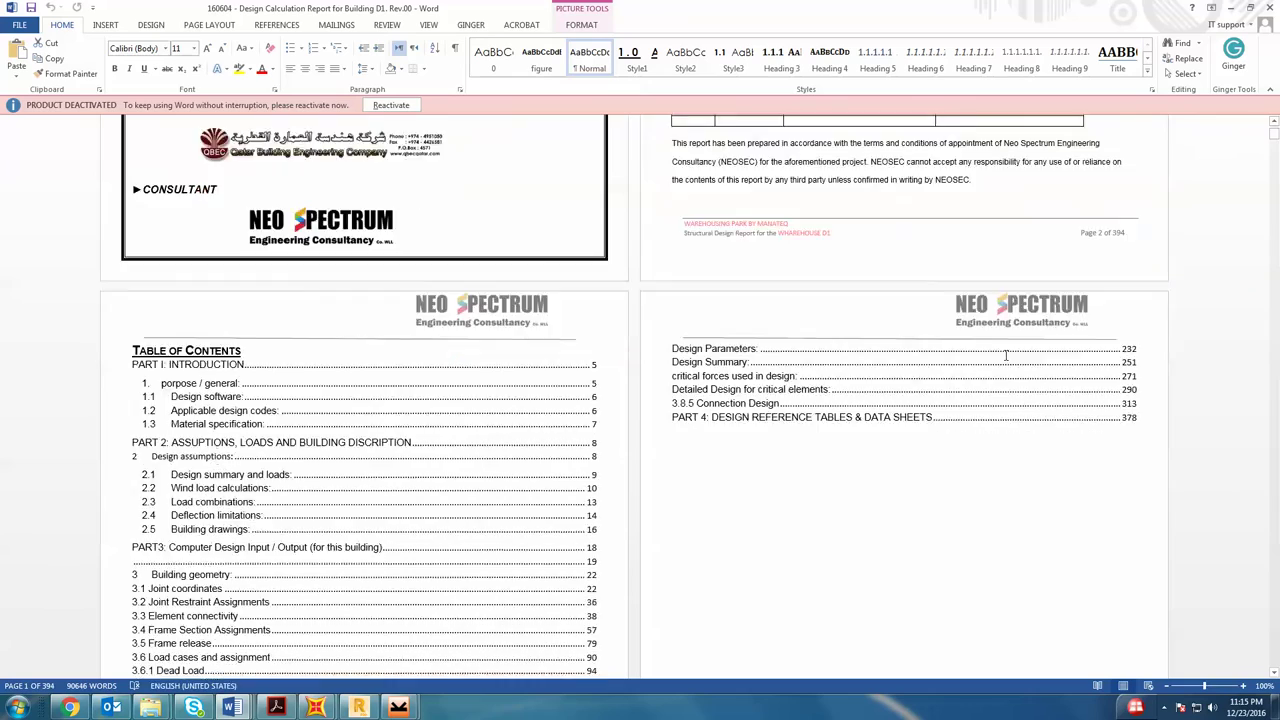
pyautogui.scroll(-20, 1040, 455)
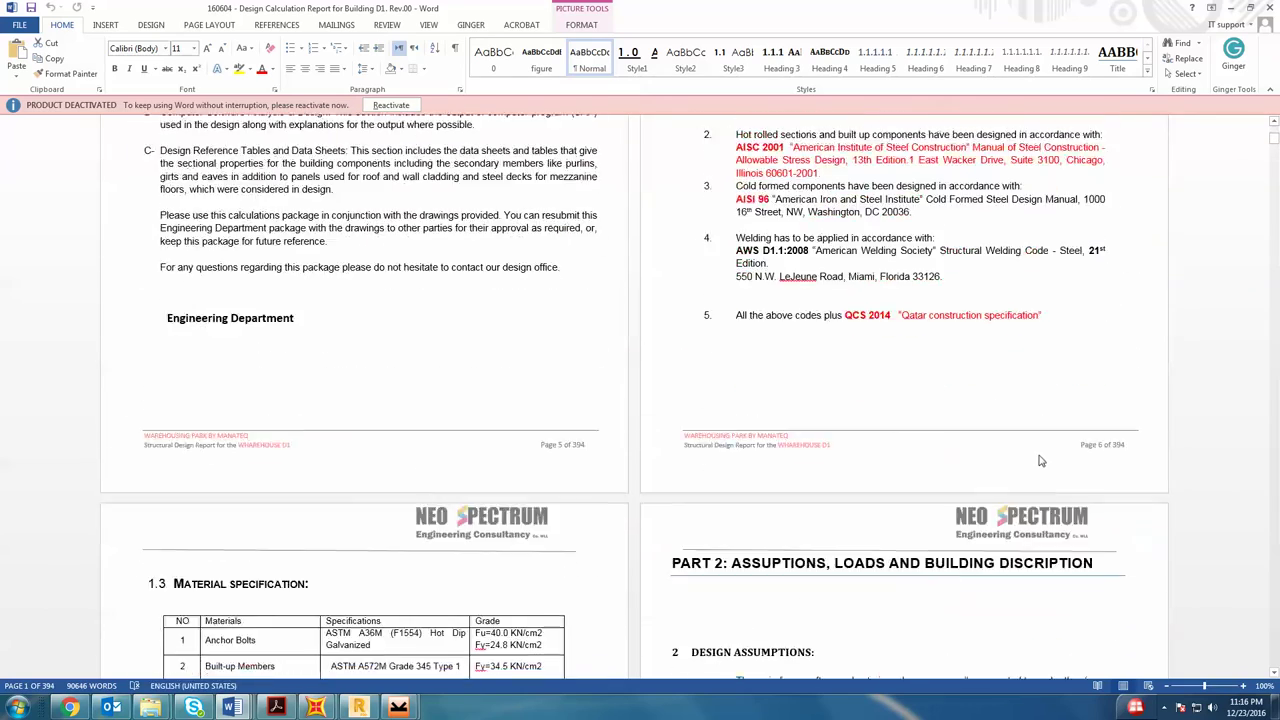
pyautogui.scroll(-15, 1043, 459)
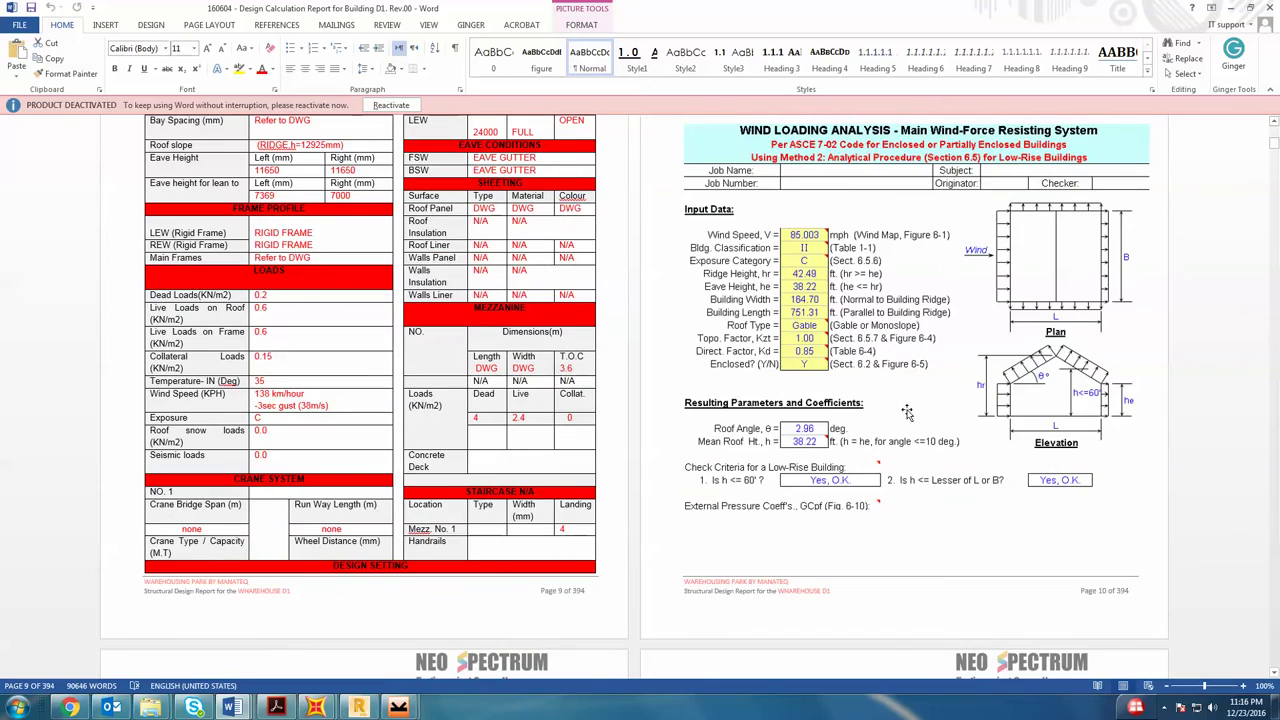
pyautogui.scroll(3, 1105, 425)
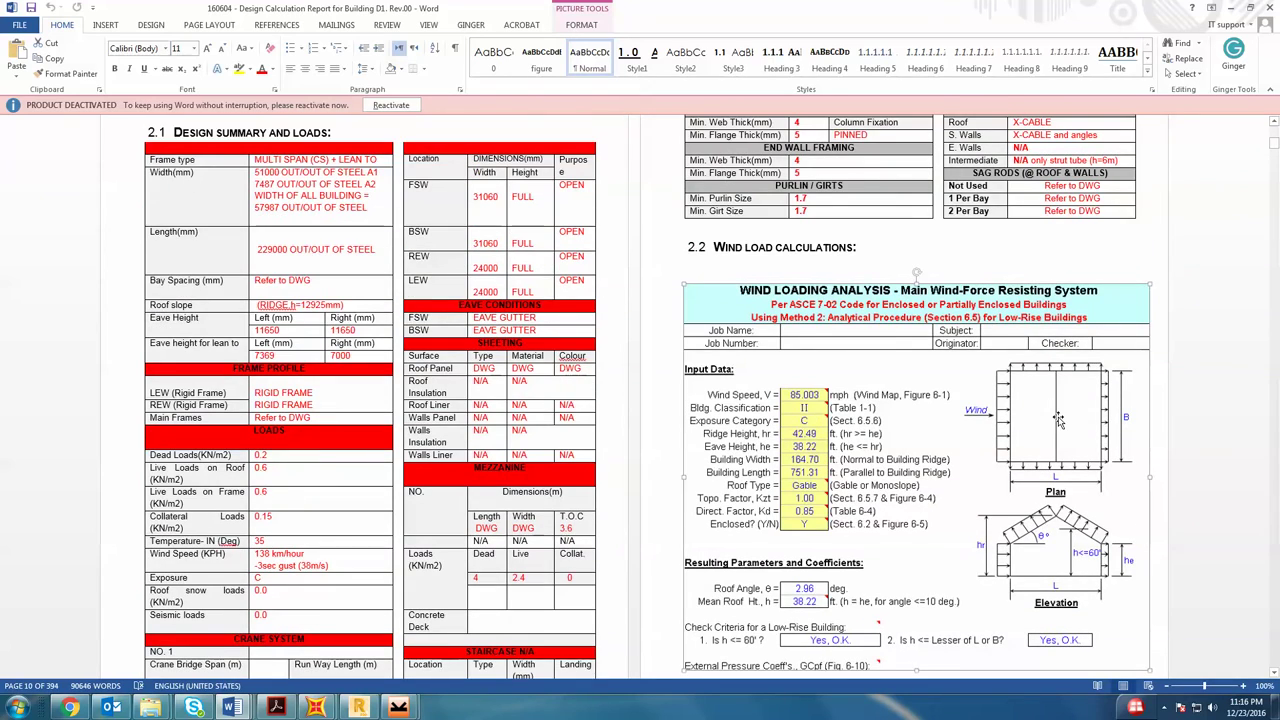
pyautogui.scroll(-10, 1060, 430)
pyautogui.scroll(-4, 1064, 455)
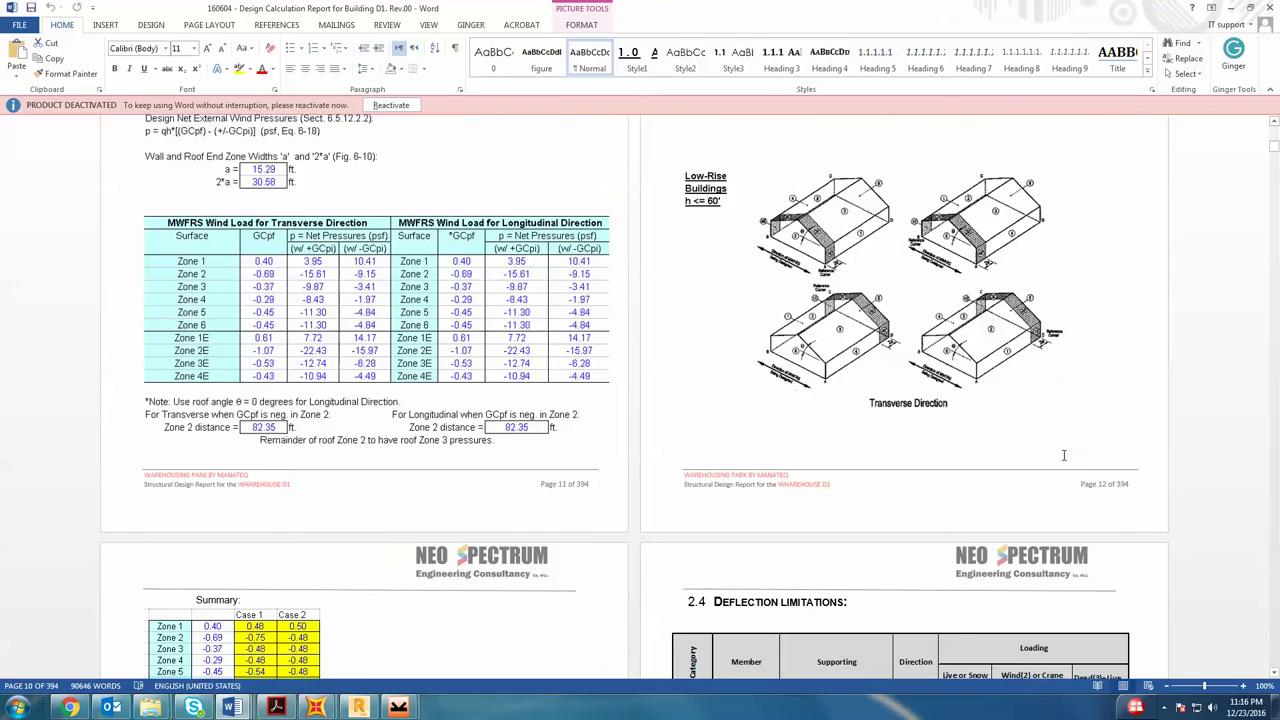
# - Review the report's deflection limitations, building drawings, finite element model, sign conventions and joint coordinate tables
pyautogui.scroll(-6, 1063, 475)
pyautogui.scroll(-10, 1070, 415)
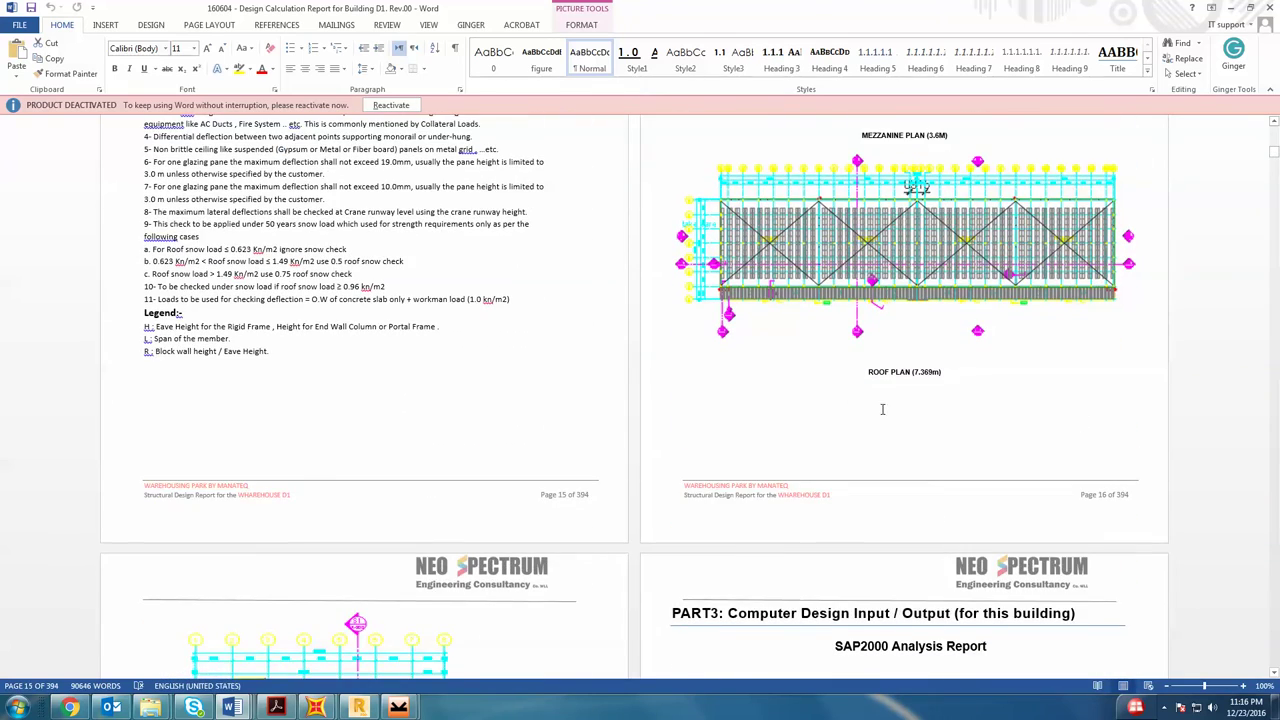
pyautogui.scroll(-10, 882, 409)
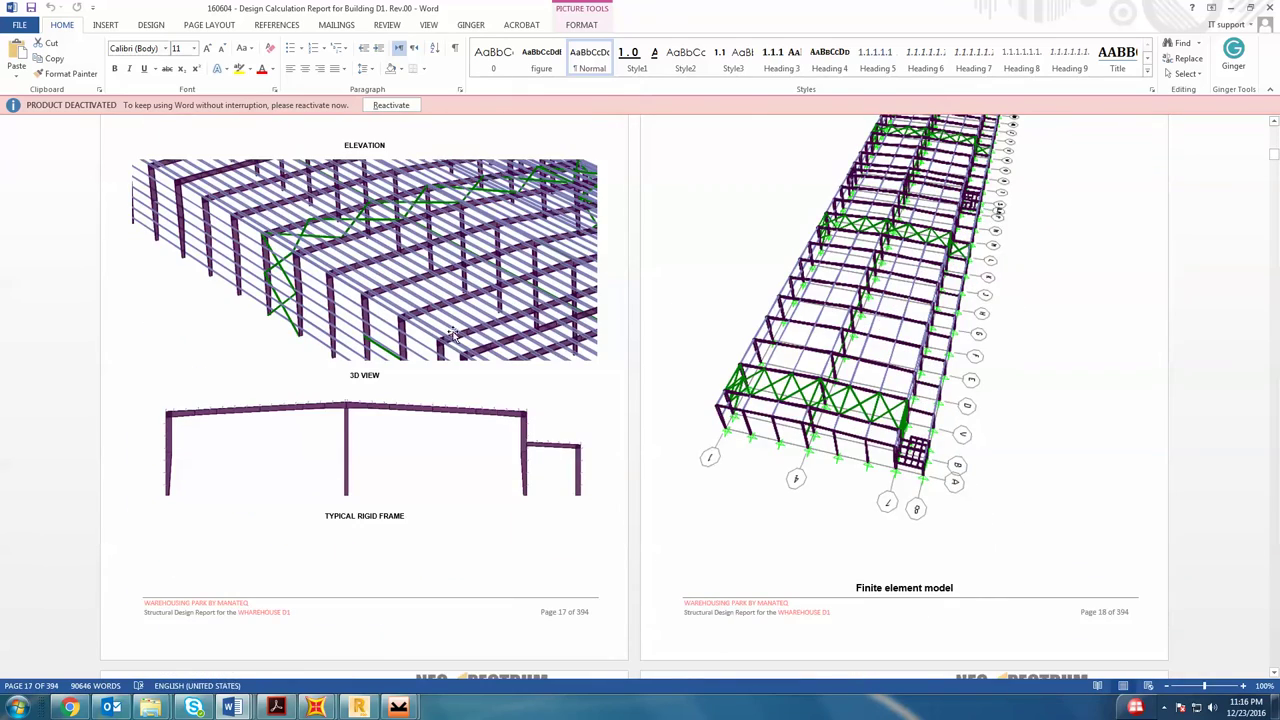
pyautogui.scroll(-10, 432, 336)
pyautogui.scroll(-15, 510, 401)
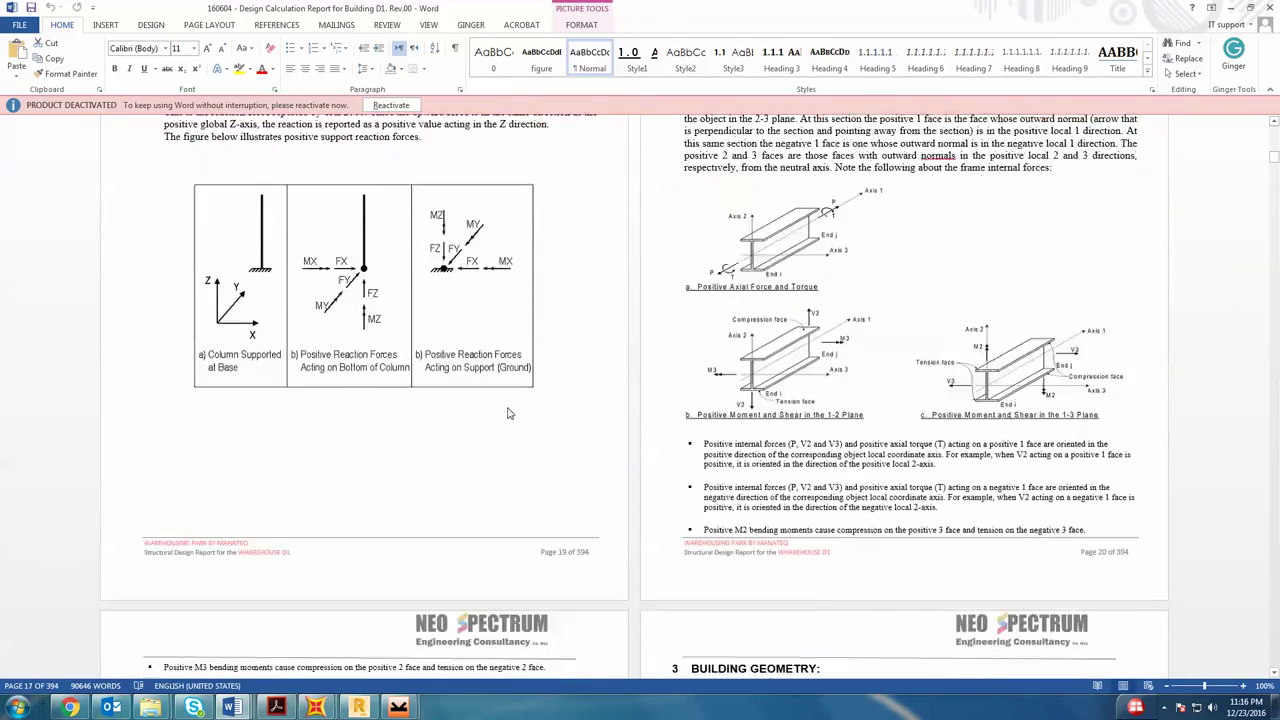
pyautogui.scroll(-10, 645, 401)
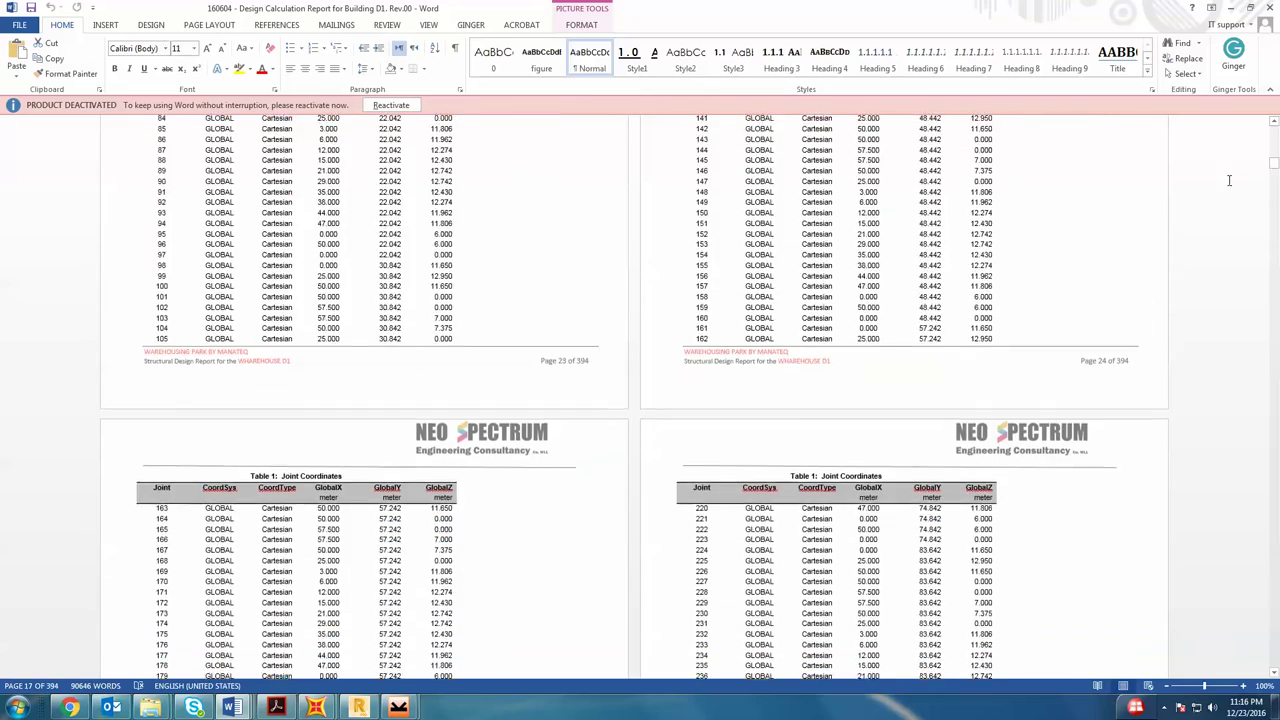
# - Examine the wind load diagrams around page 99, including the Wx2, W-x1 and W-x2 typical frames and 3D views
pyautogui.moveTo(1274, 165); pyautogui.dragTo(1274, 265)
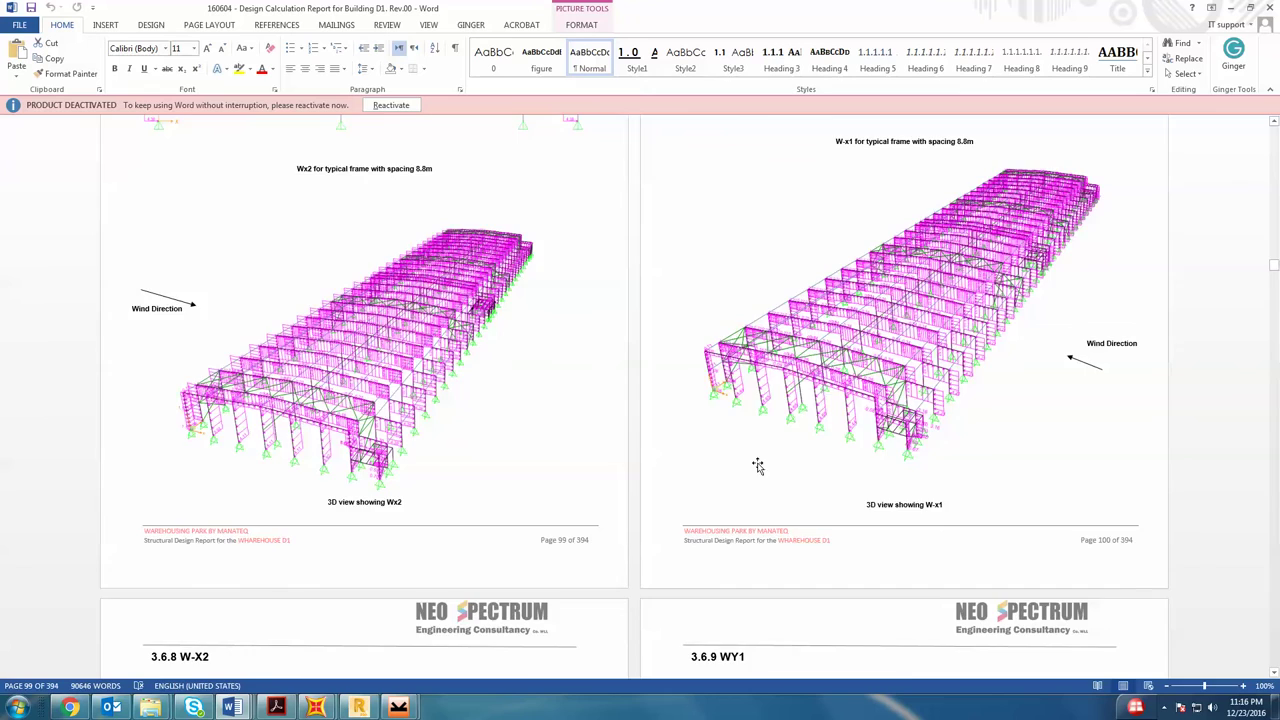
pyautogui.keyDown('ctrl'); pyautogui.scroll(8, 850, 412); pyautogui.keyUp('ctrl')
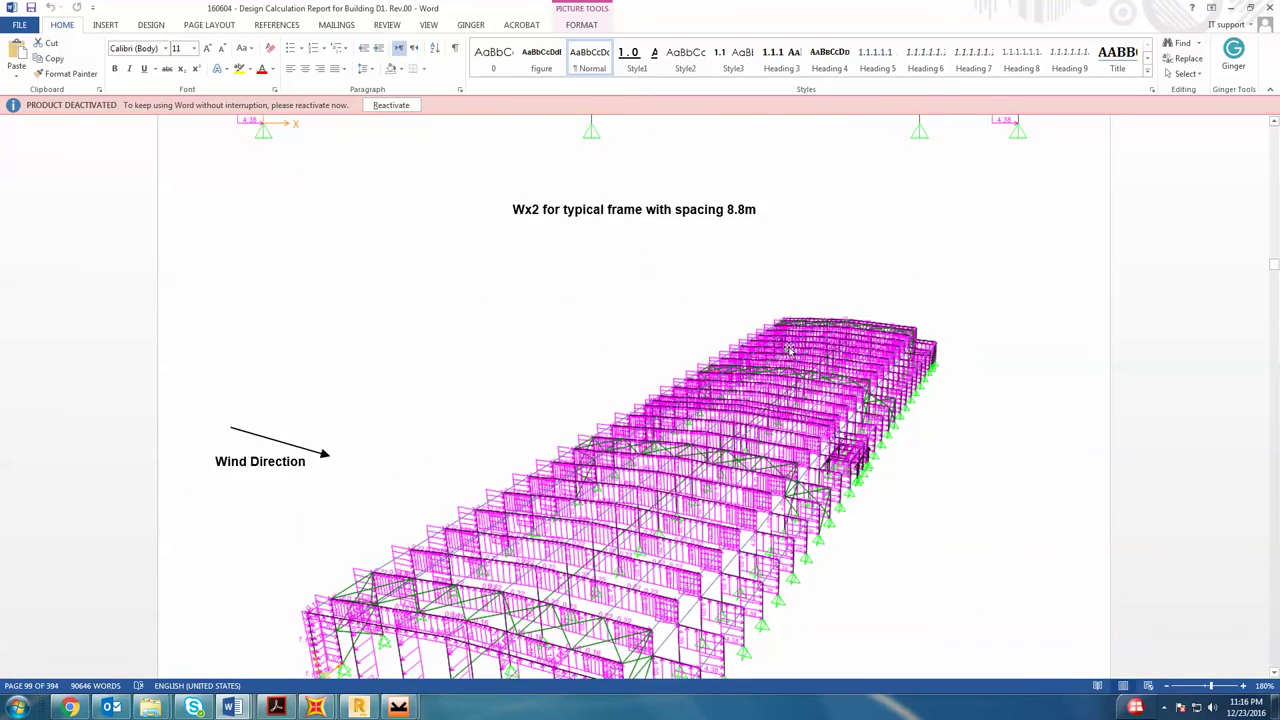
pyautogui.scroll(-4, 790, 347)
pyautogui.scroll(2, 383, 323)
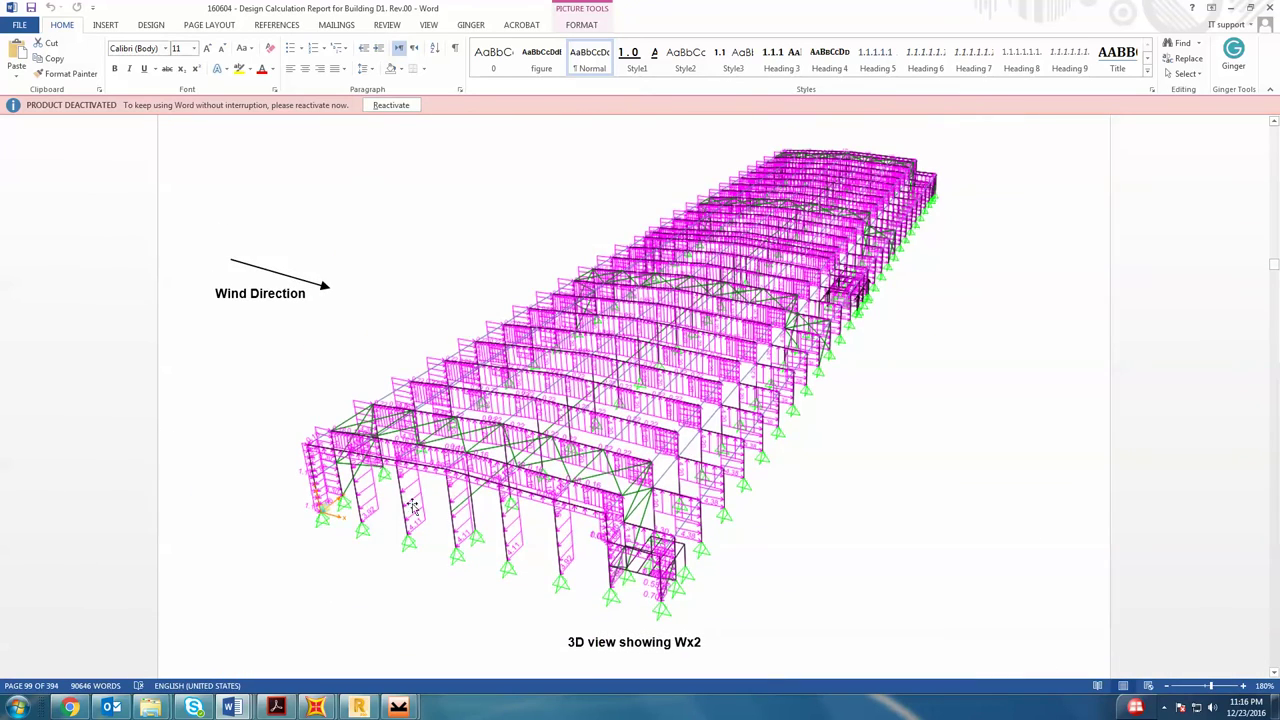
pyautogui.scroll(-10, 894, 434)
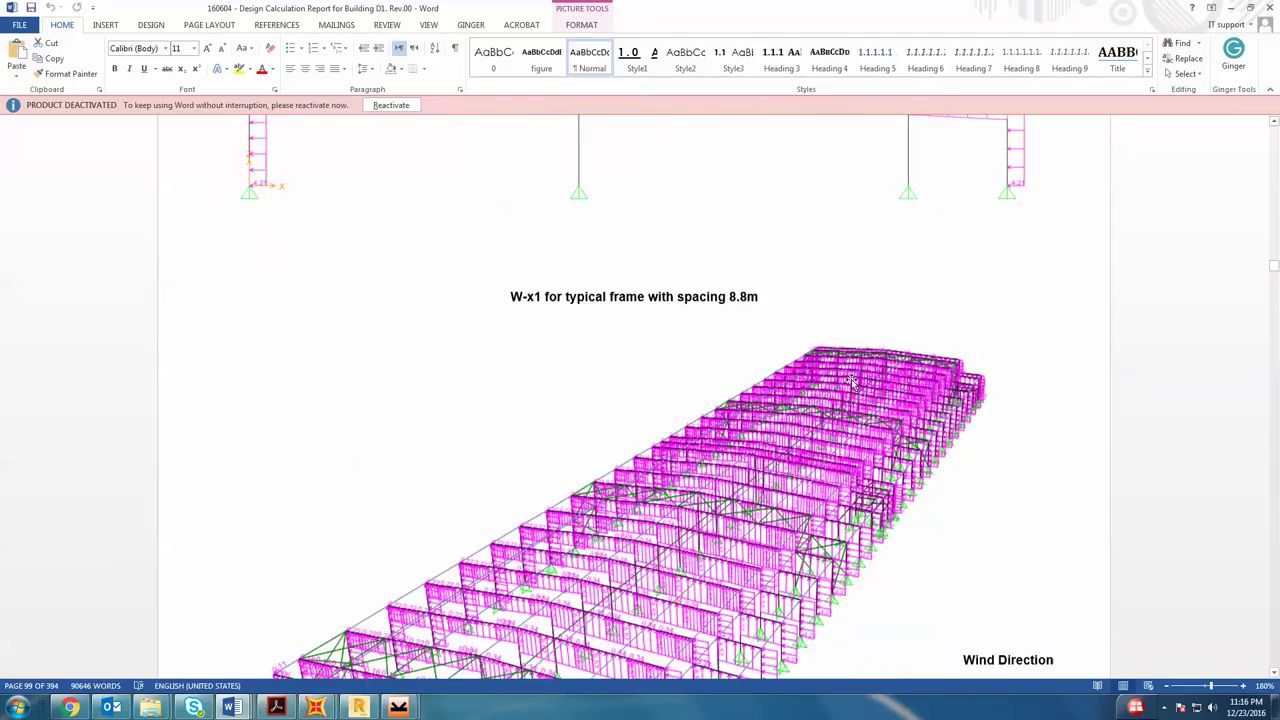
pyautogui.scroll(-15, 850, 380)
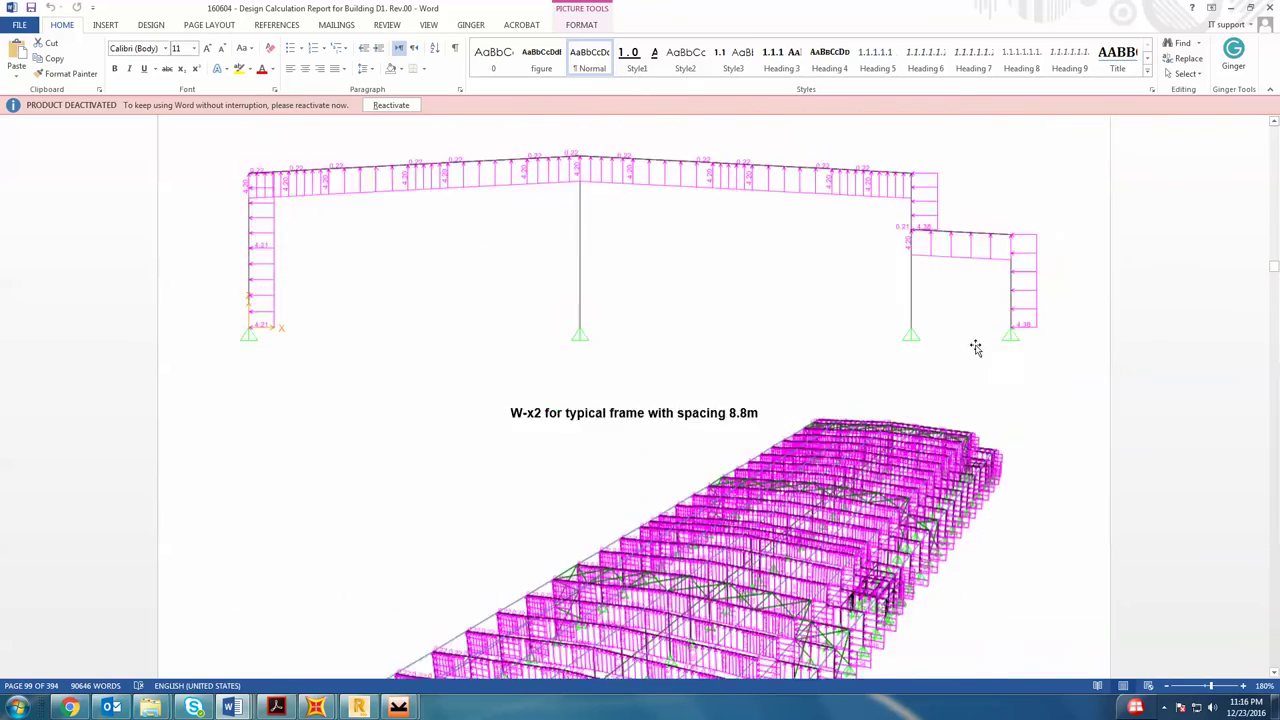
pyautogui.scroll(3, 975, 347)
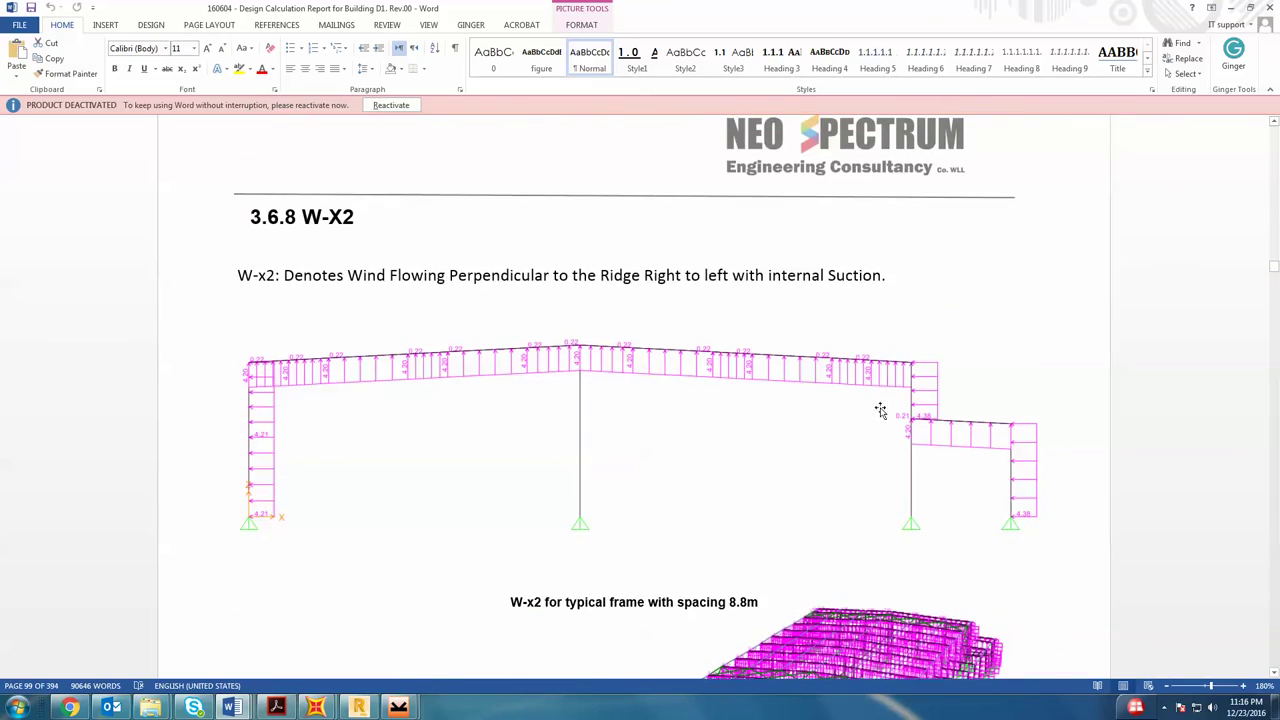
pyautogui.scroll(-10, 917, 420)
pyautogui.scroll(6, 909, 403)
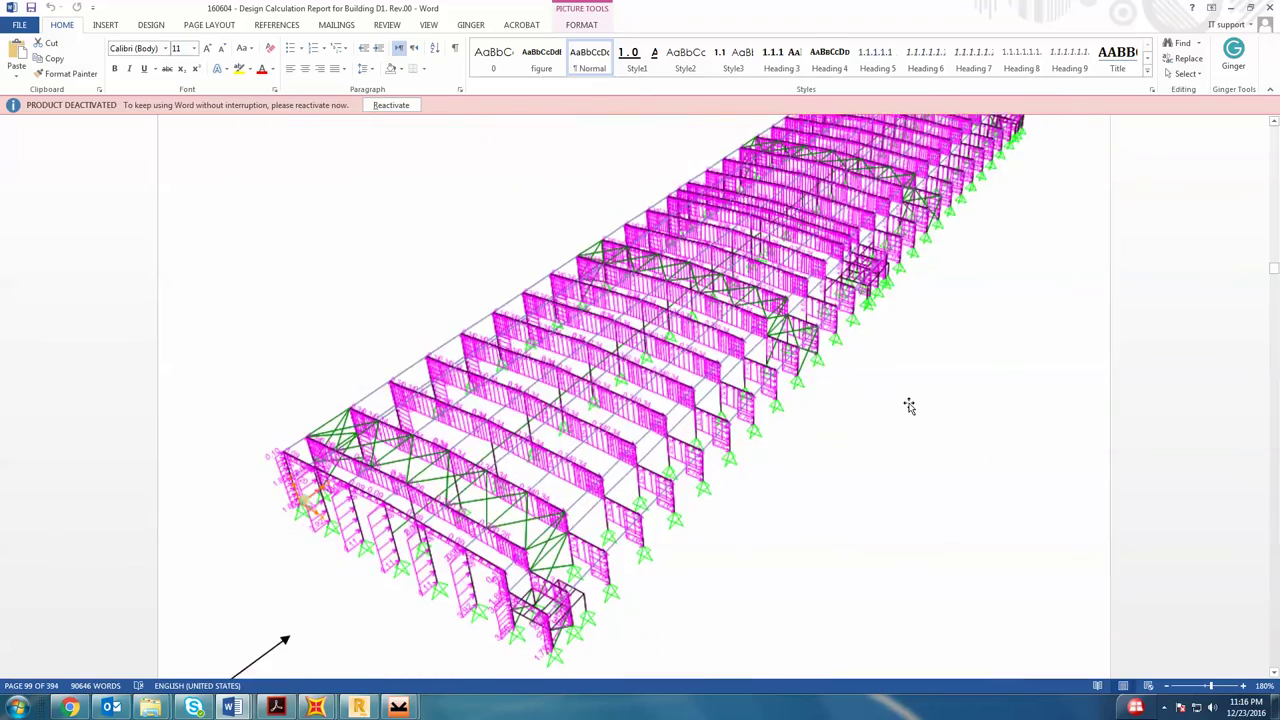
# - Jump to the detailed member design near page 292 and examine the steel section check for frame 159
pyautogui.keyDown('ctrl'); pyautogui.scroll(-5, 909, 403); pyautogui.keyUp('ctrl')
pyautogui.moveTo(1275, 268); pyautogui.dragTo(1273, 525)
pyautogui.scroll(3, 1066, 544)
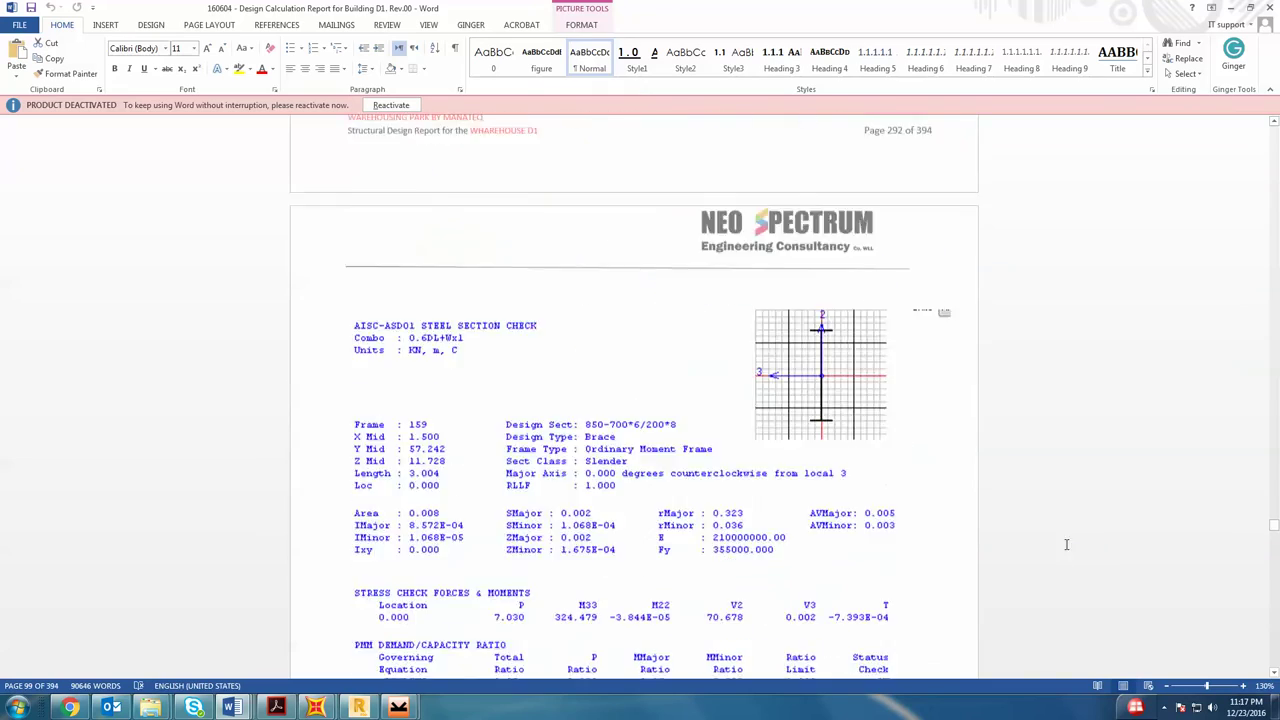
pyautogui.scroll(-3, 1066, 544)
# - Examine the connection design section, including the strength checks and drawings for connections SP_6 and SP_5
pyautogui.moveTo(1273, 528); pyautogui.dragTo(1273, 570)
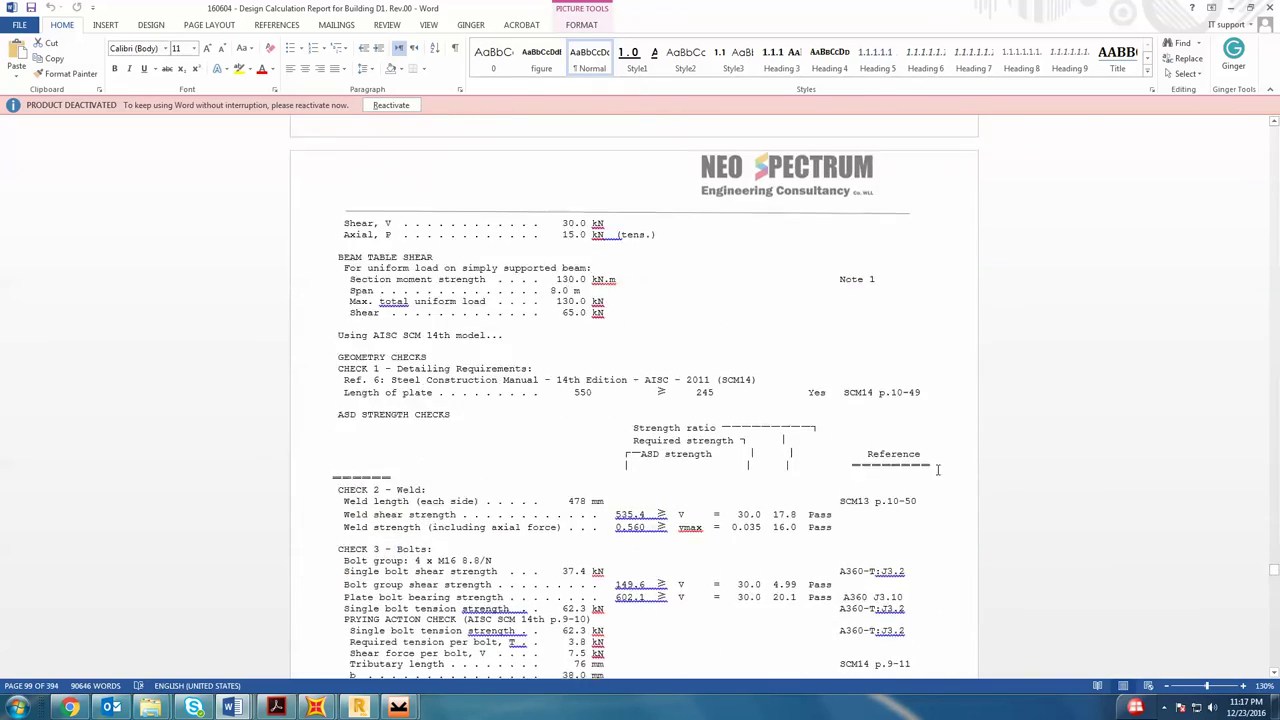
pyautogui.scroll(15, 938, 470)
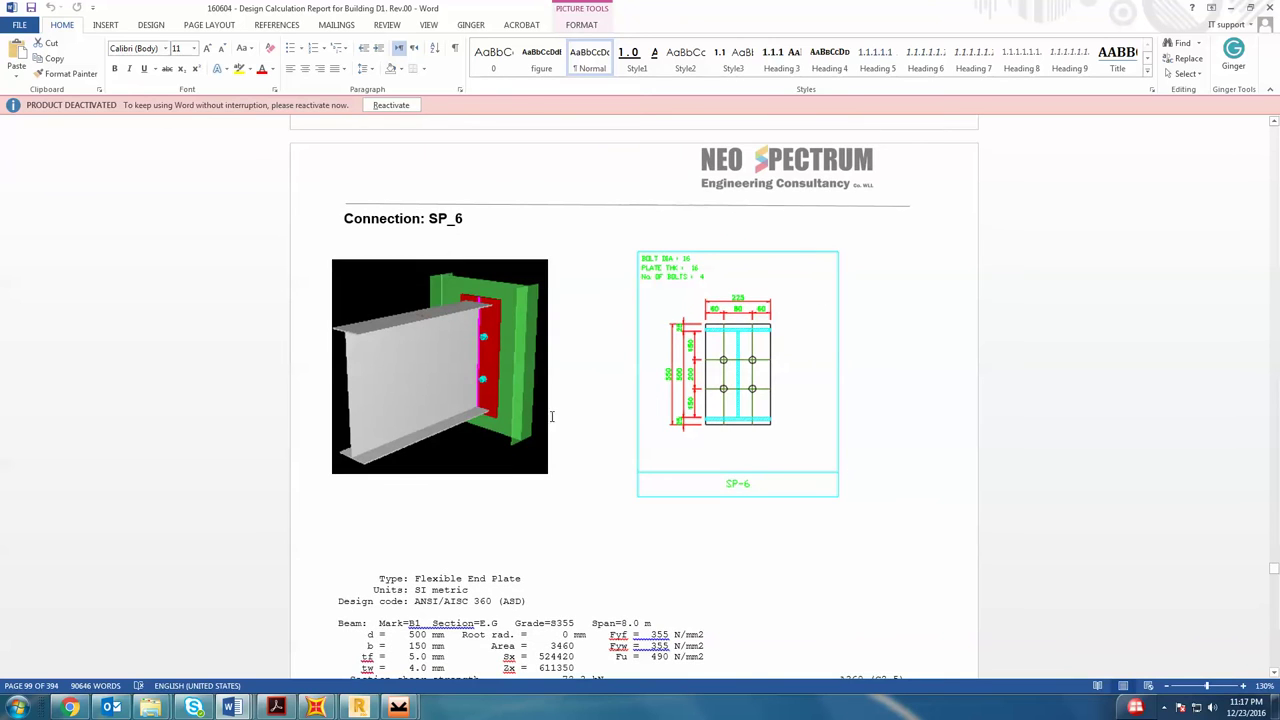
pyautogui.scroll(20, 736, 529)
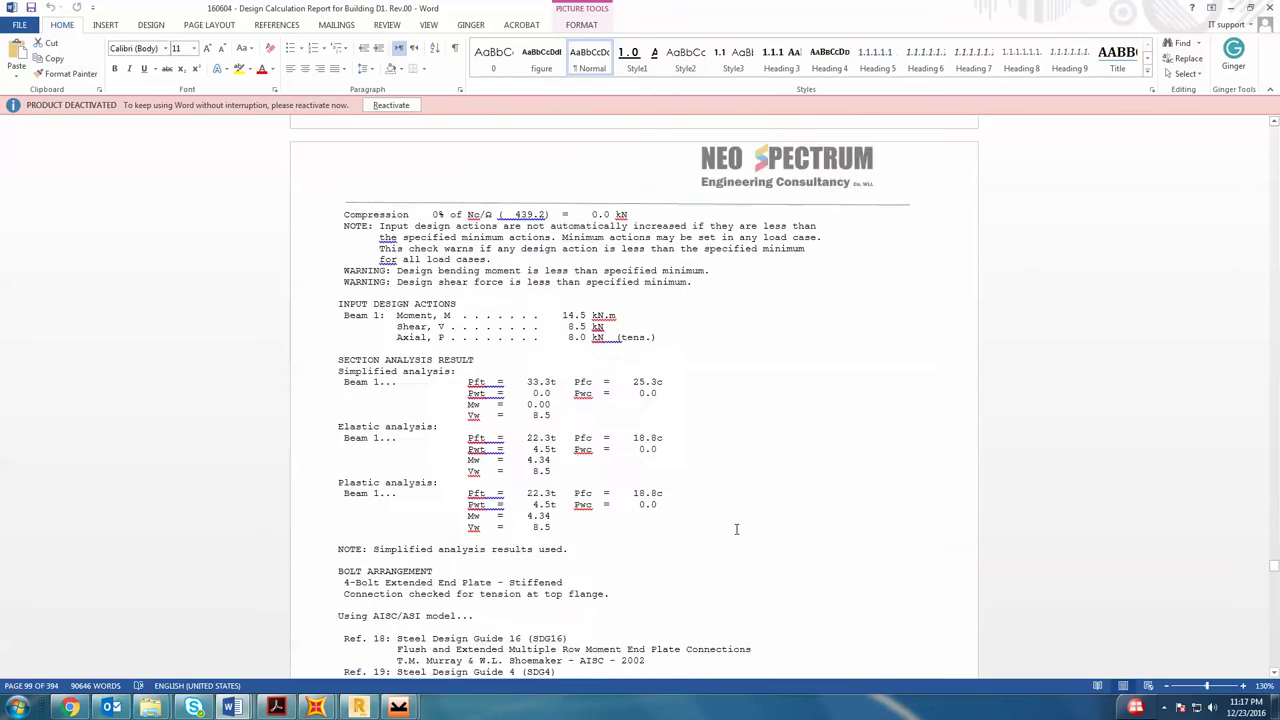
pyautogui.scroll(20, 736, 529)
pyautogui.scroll(-7, 746, 403)
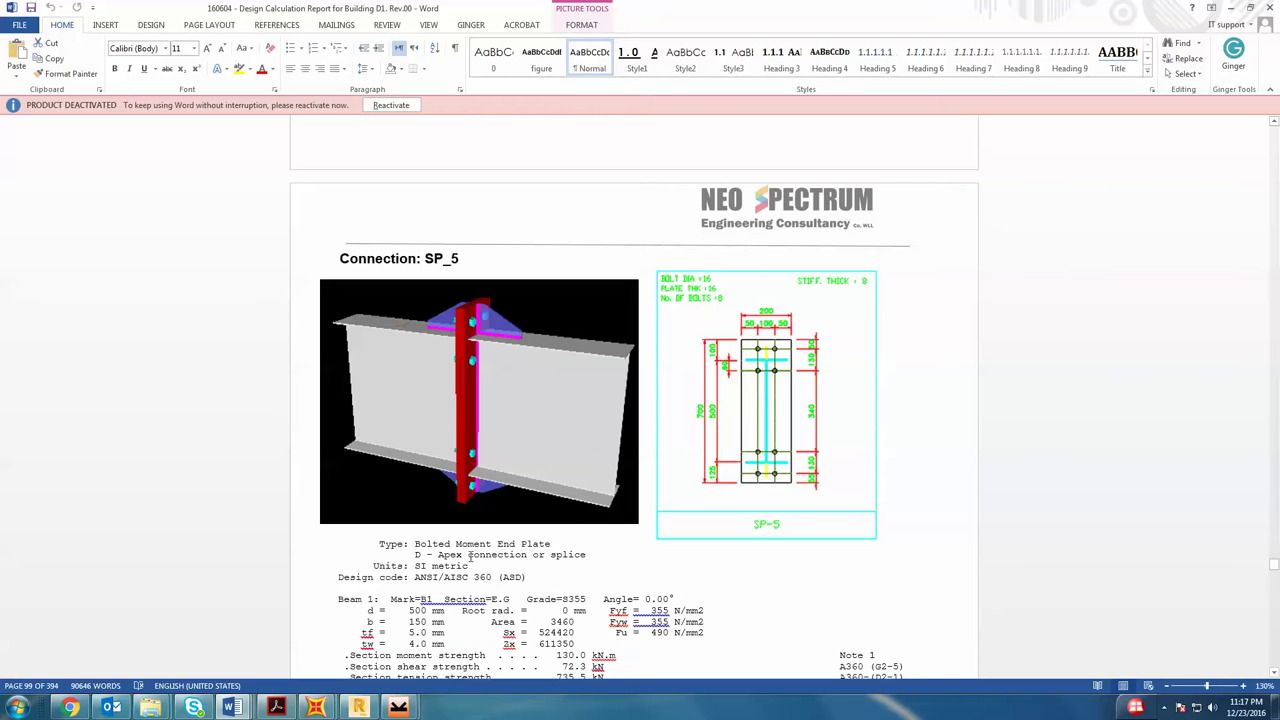
# - Switch to the "Design Calculation for Mezz. Rev.00" report and review its opening pages through the design software and codes
pyautogui.moveTo(231, 706)
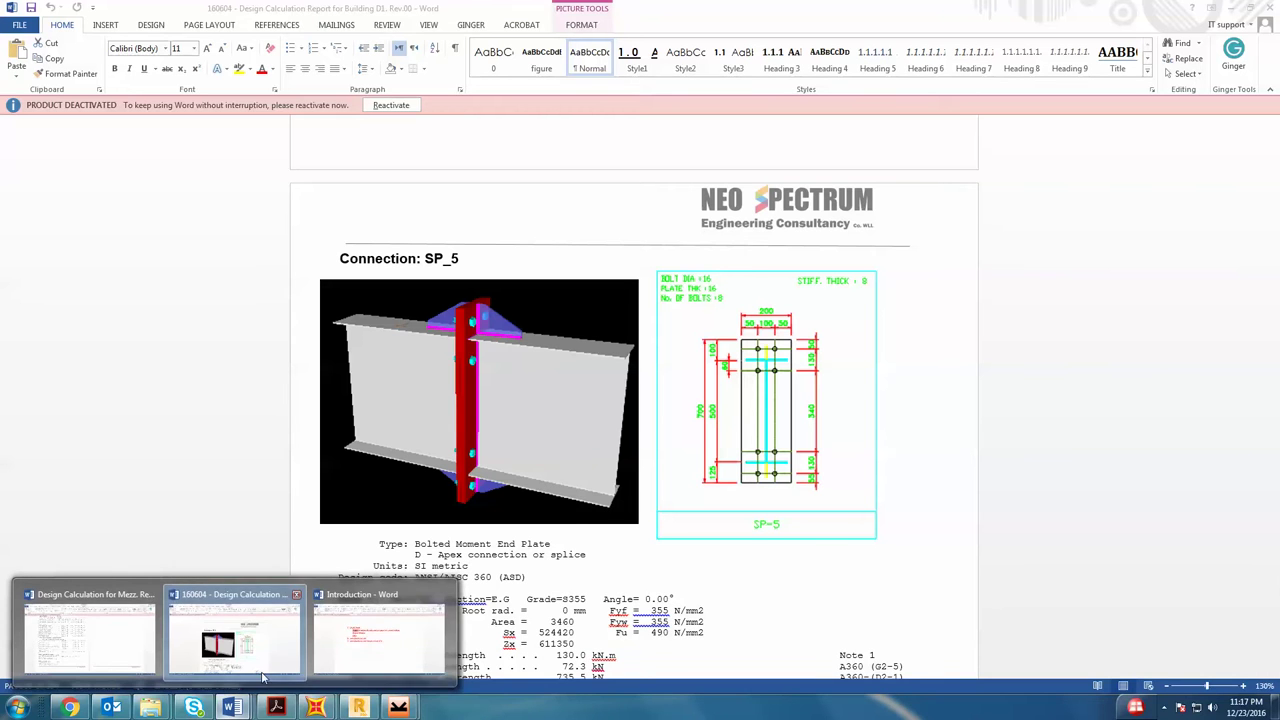
pyautogui.click(90, 635)
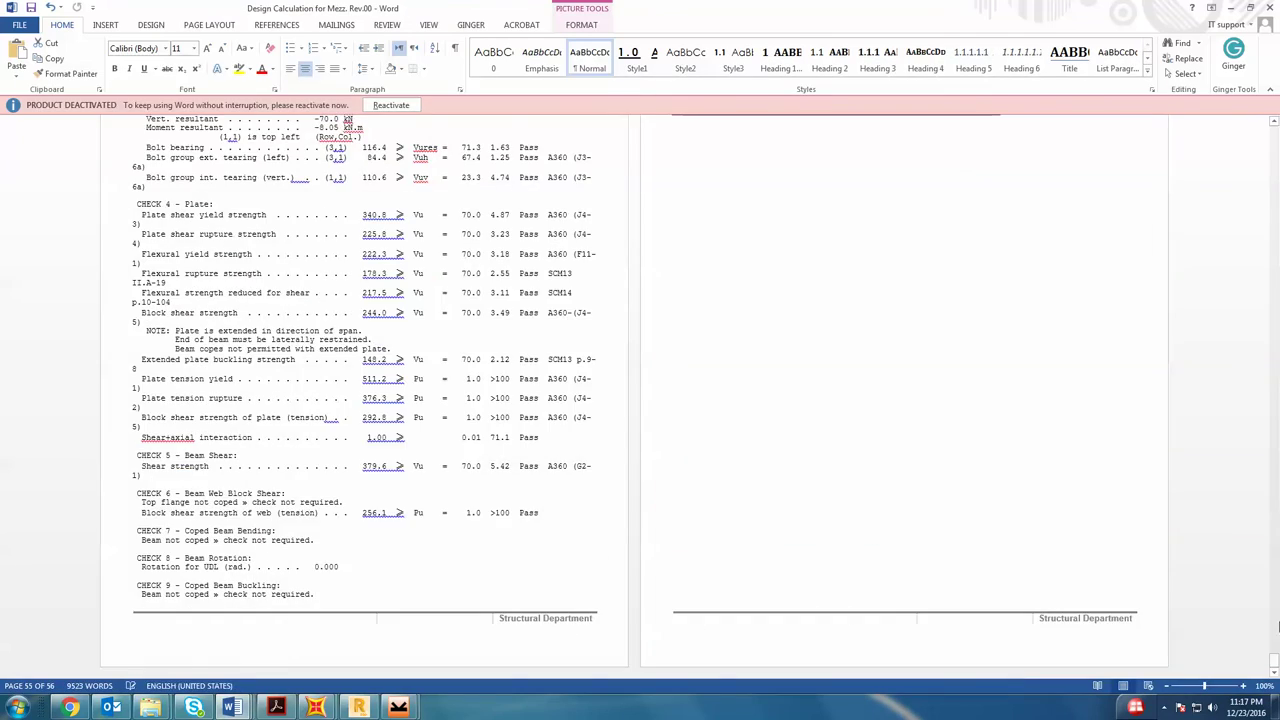
pyautogui.moveTo(1274, 668); pyautogui.dragTo(1274, 125)
pyautogui.scroll(-1, 437, 406)
pyautogui.scroll(-15, 503, 466)
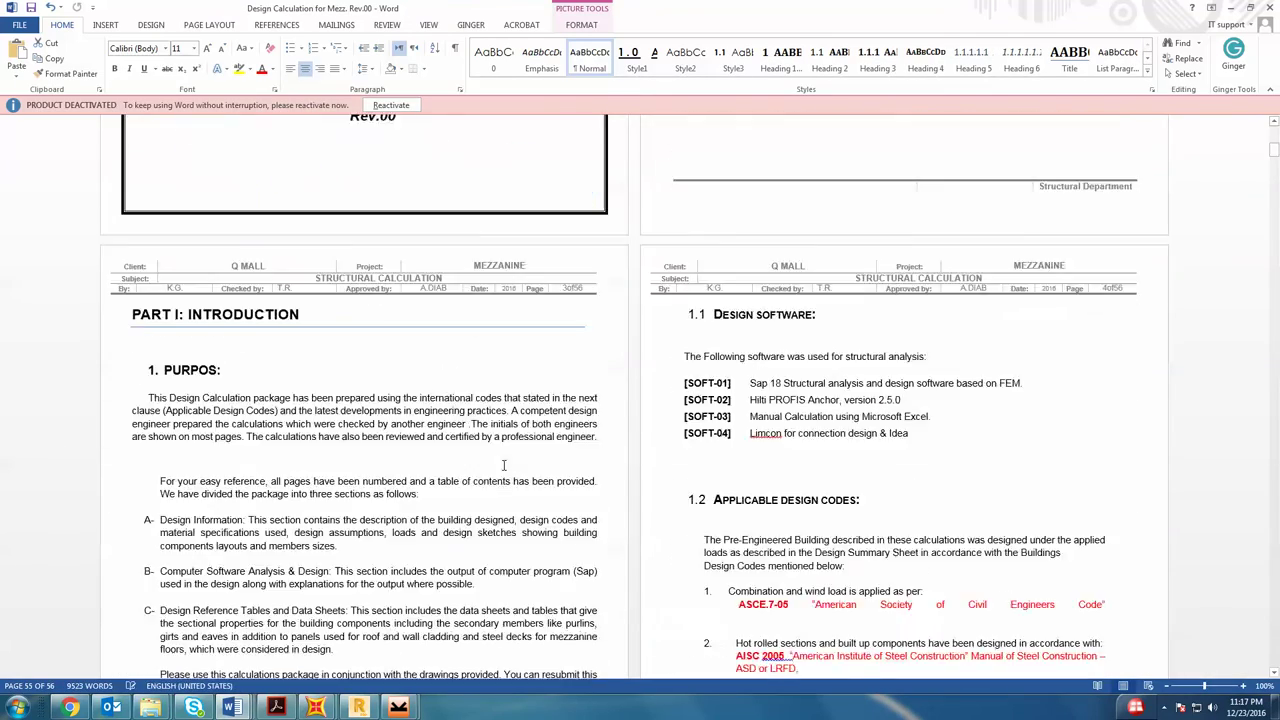
# - Examine the mezzanine report's SAP2000 analysis section, table of contents, material specification and design assumptions, and the anchor and moment connection design pages
pyautogui.scroll(-20, 506, 470)
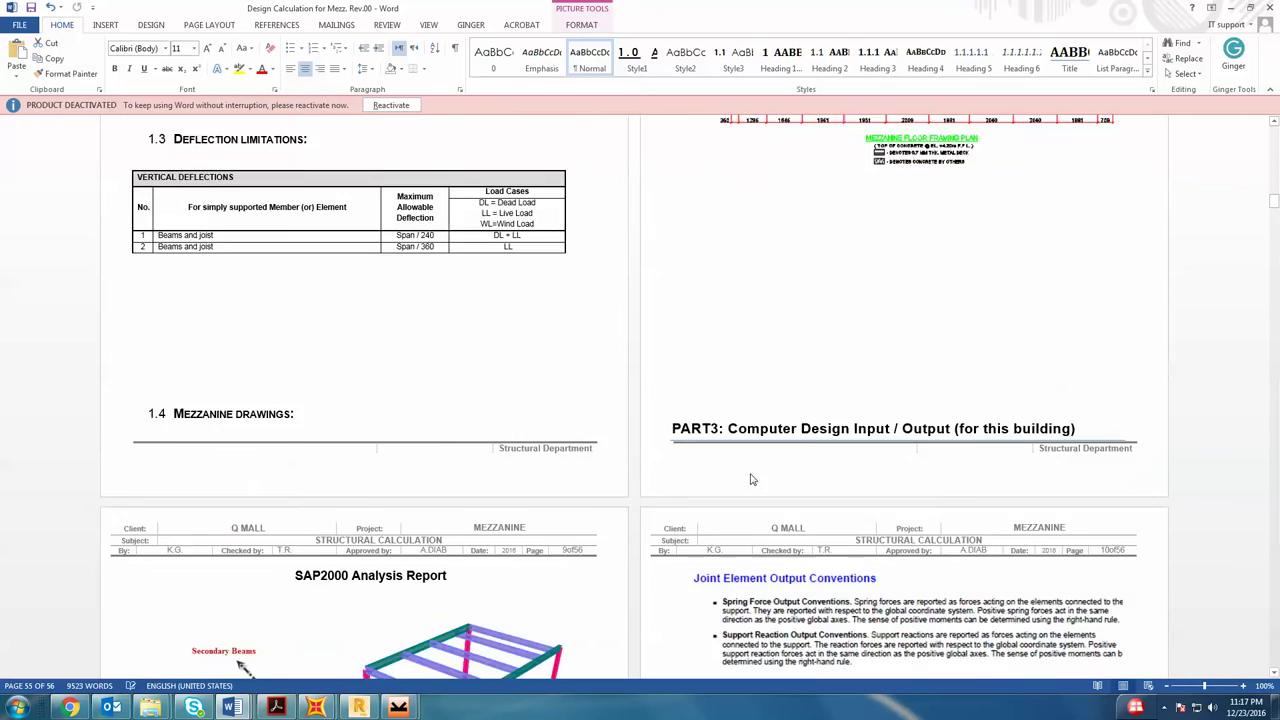
pyautogui.scroll(-2, 768, 478)
pyautogui.scroll(3, 726, 423)
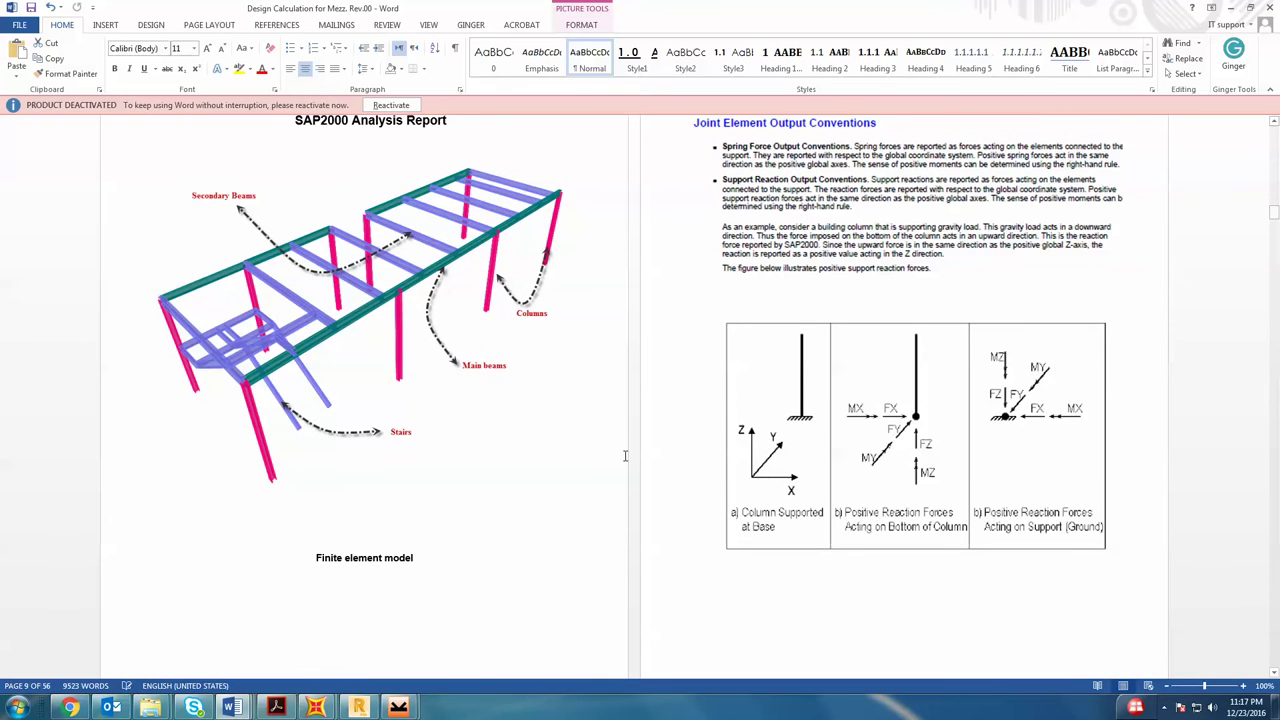
pyautogui.scroll(1, 624, 456)
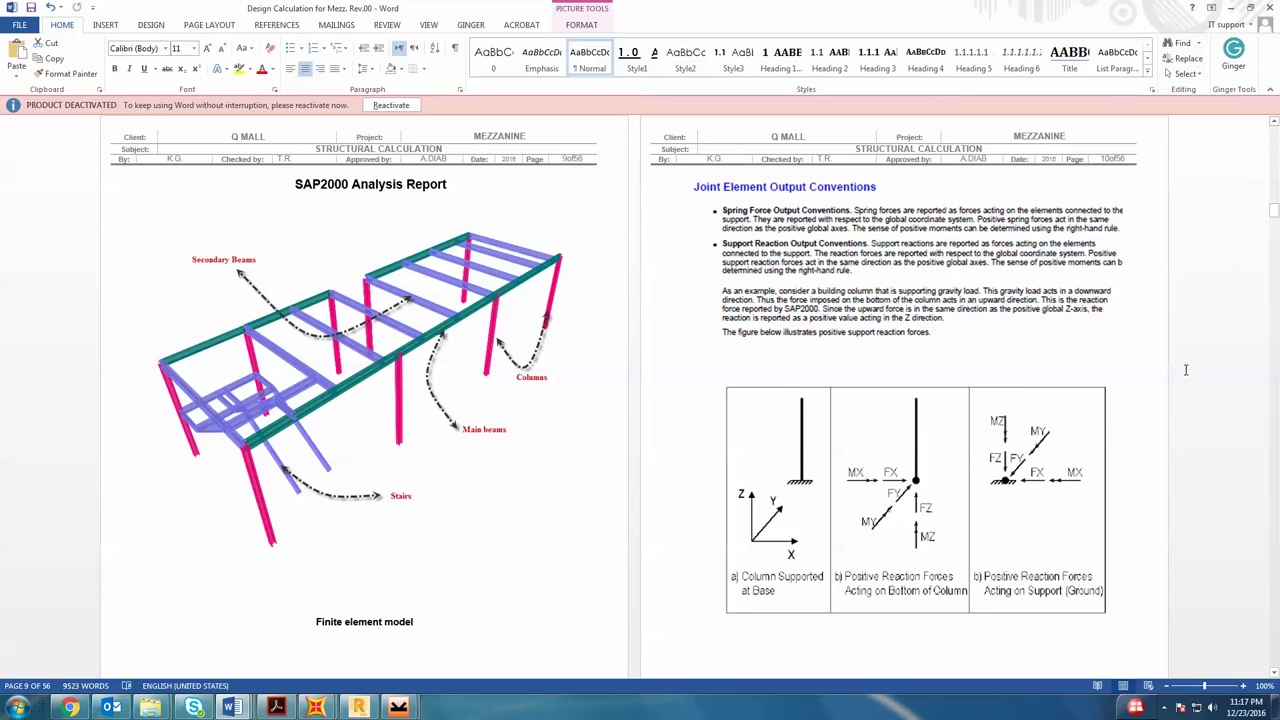
pyautogui.moveTo(1272, 212); pyautogui.dragTo(1272, 128)
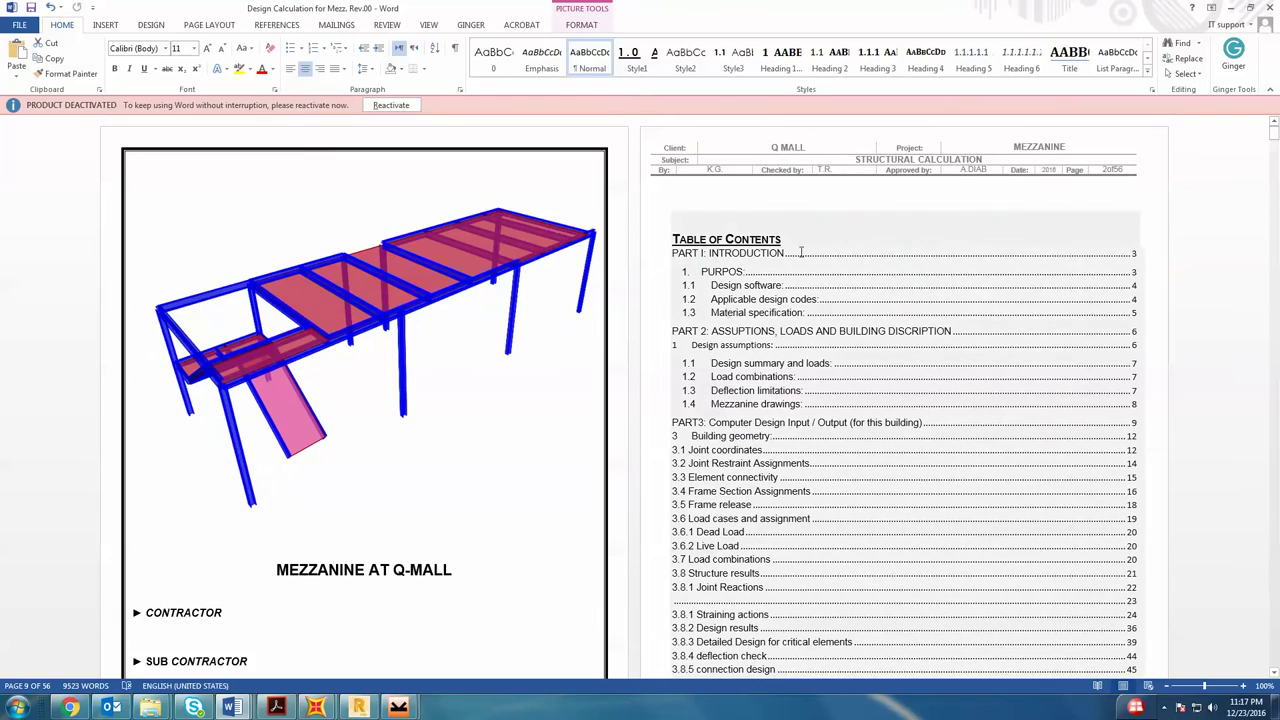
pyautogui.scroll(-20, 983, 385)
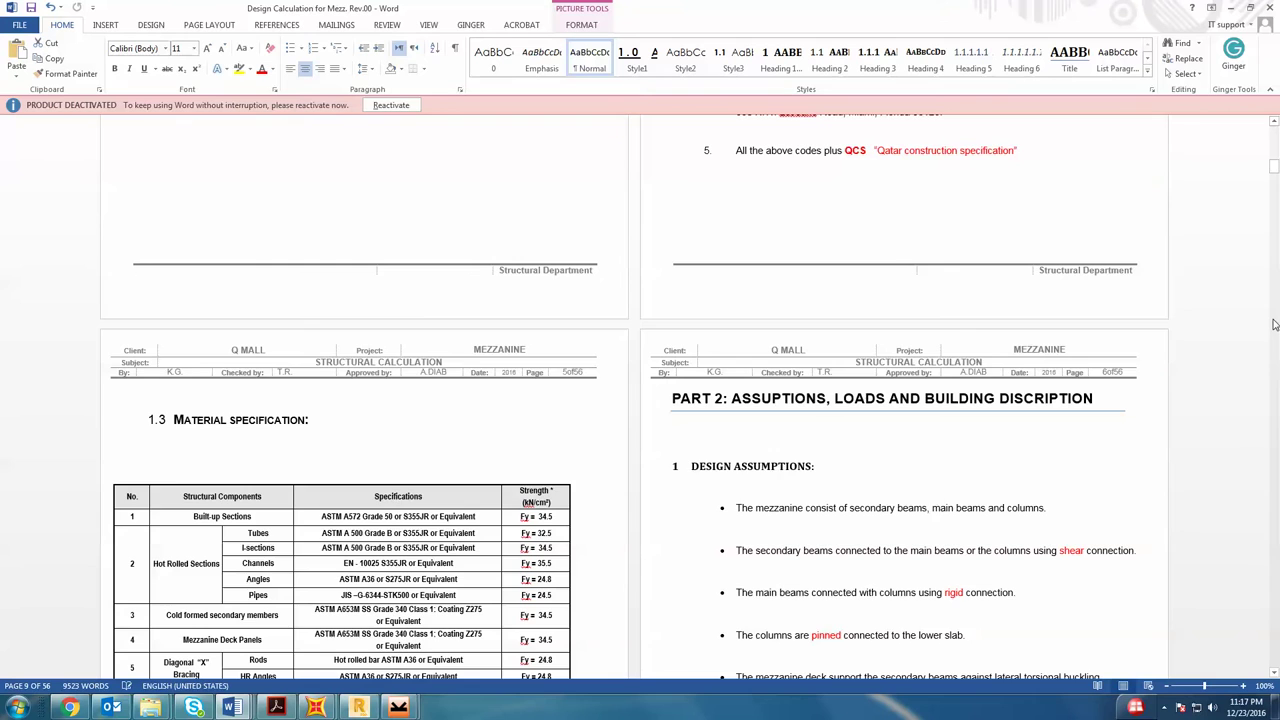
pyautogui.moveTo(1274, 168); pyautogui.dragTo(1268, 581)
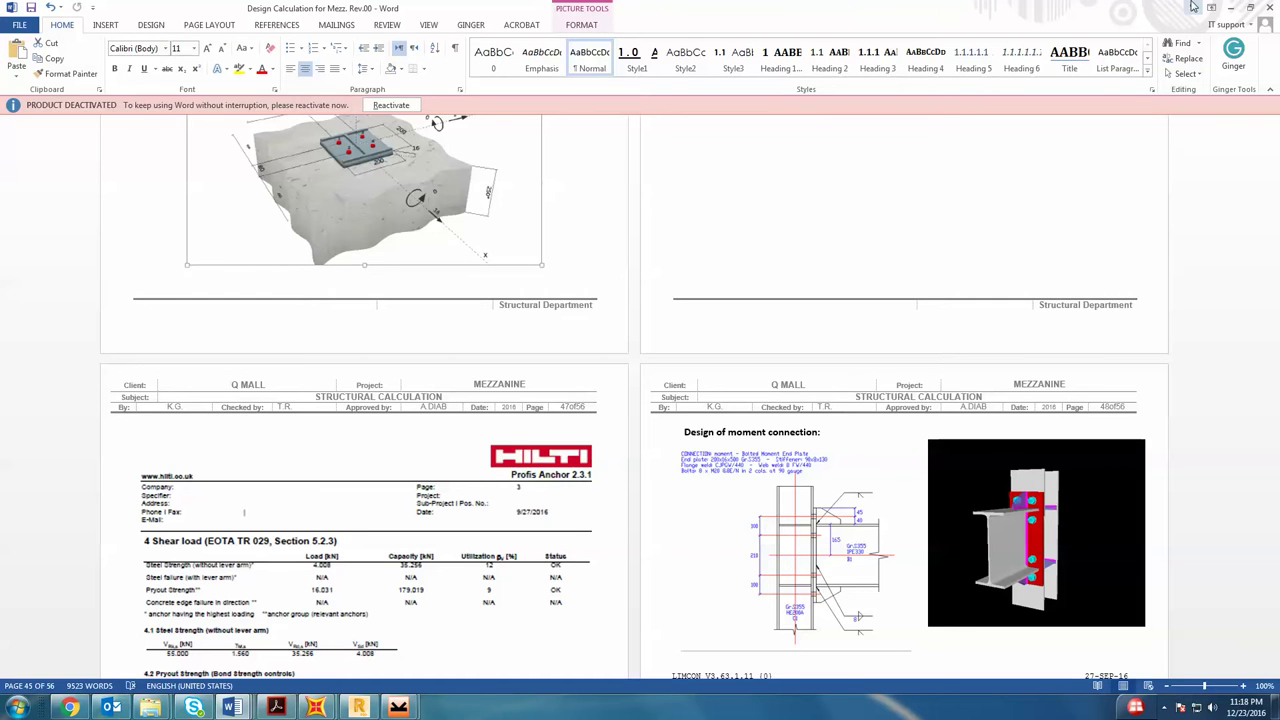
# - Switch to the Introduction document, highlight the Snagit line in yellow and select the "Partial Release" line
pyautogui.click(1231, 7)
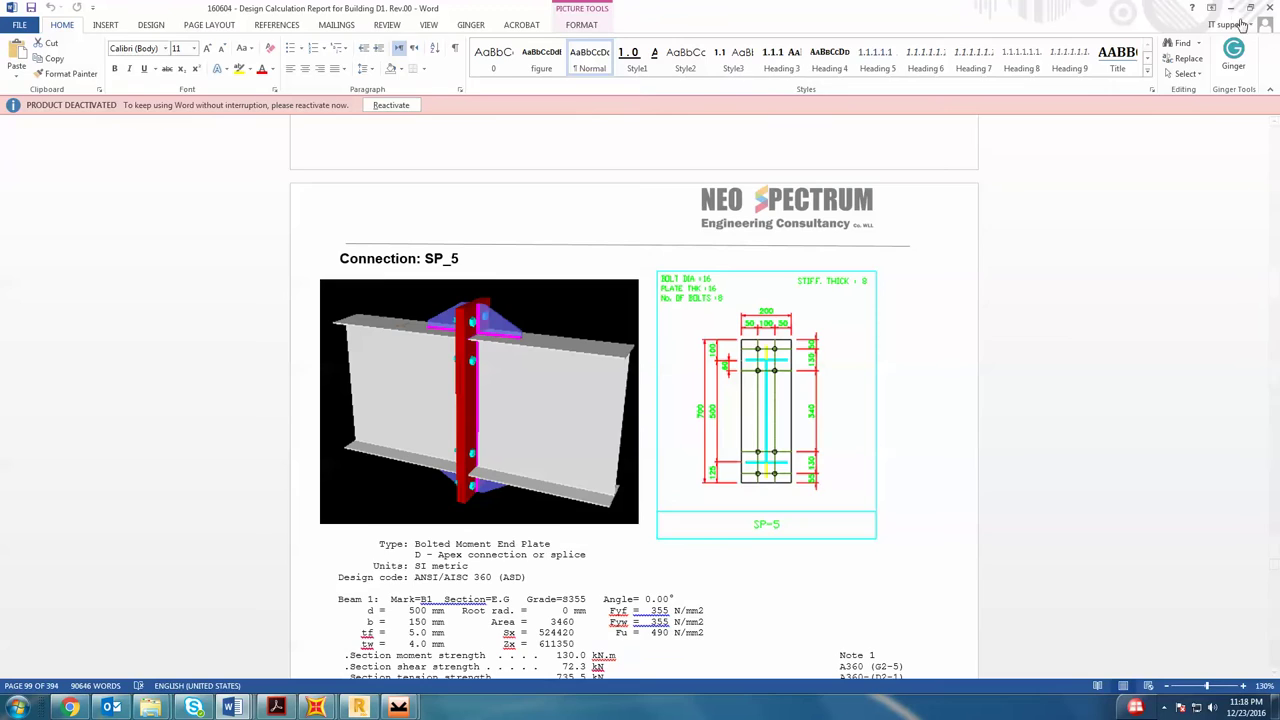
pyautogui.press('super+d')
pyautogui.click(232, 707)
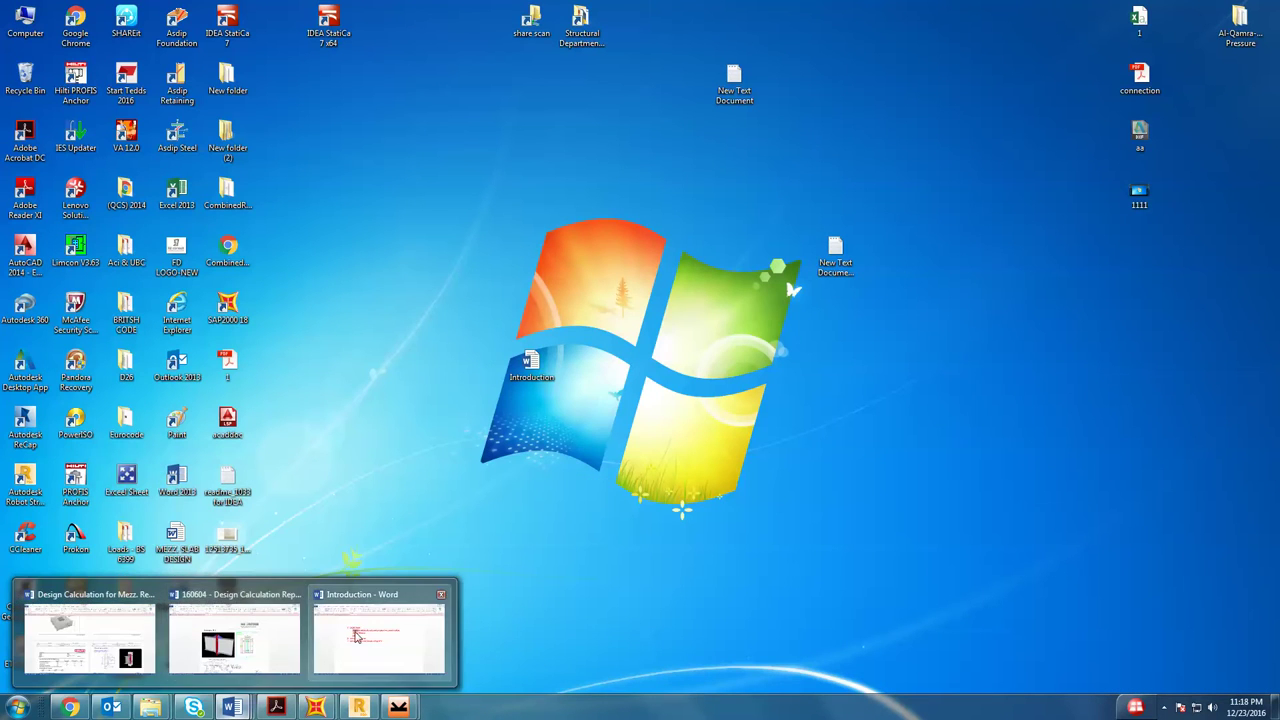
pyautogui.click(380, 635)
pyautogui.moveTo(852, 262); pyautogui.dragTo(374, 260)
pyautogui.click(240, 68)
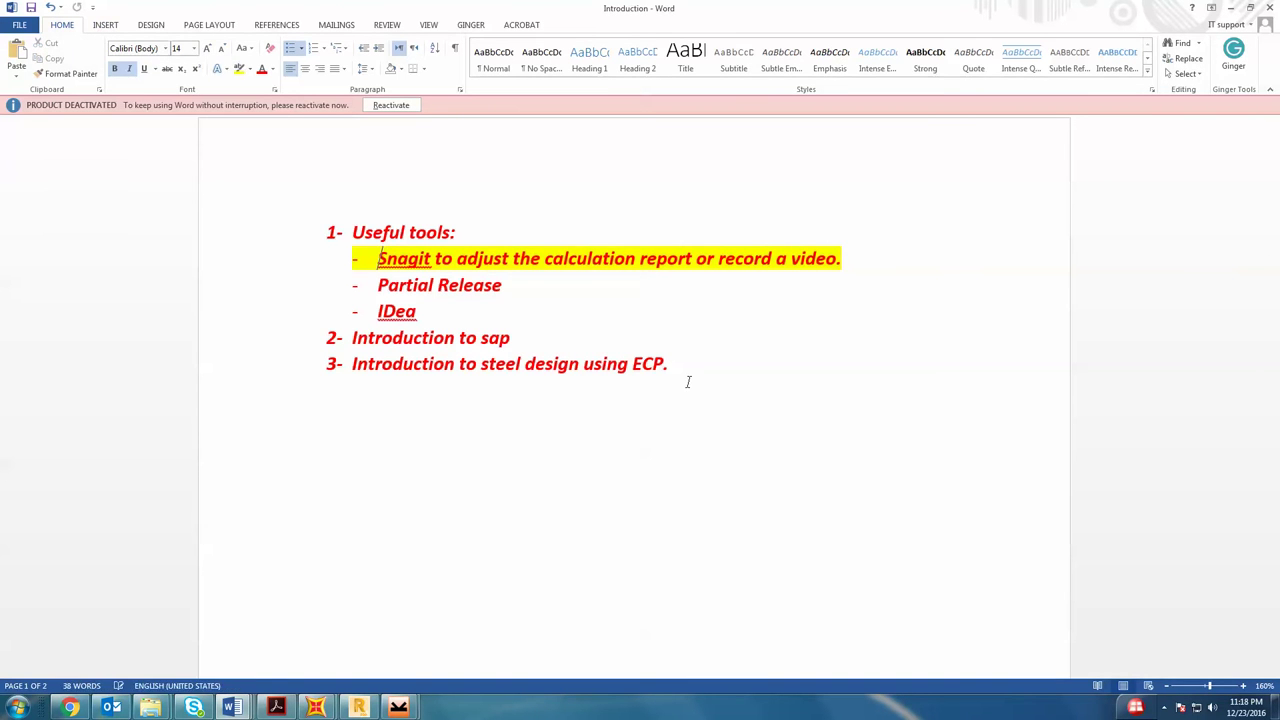
pyautogui.moveTo(468, 285); pyautogui.dragTo(505, 285)
pyautogui.moveTo(412, 285); pyautogui.dragTo(379, 288)
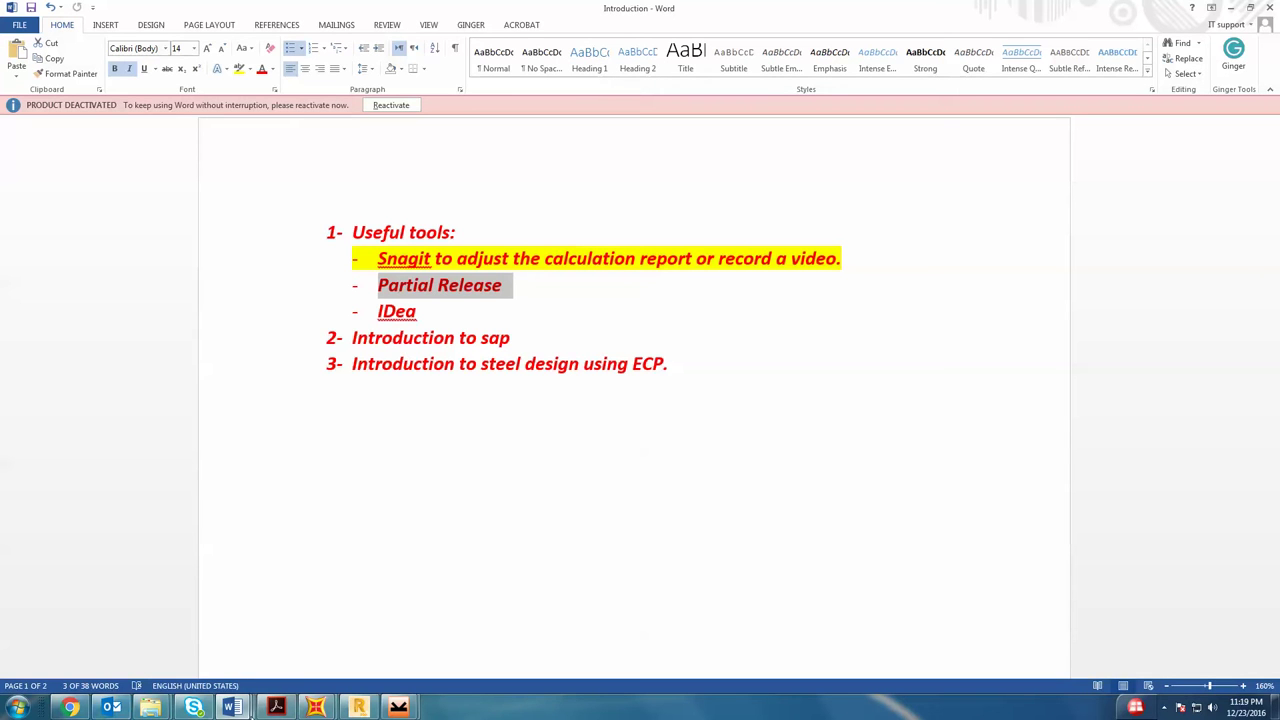
# - Switch to Robot Structural Analysis and isolate the frame on grid line 4 in a front view
pyautogui.click(357, 707)
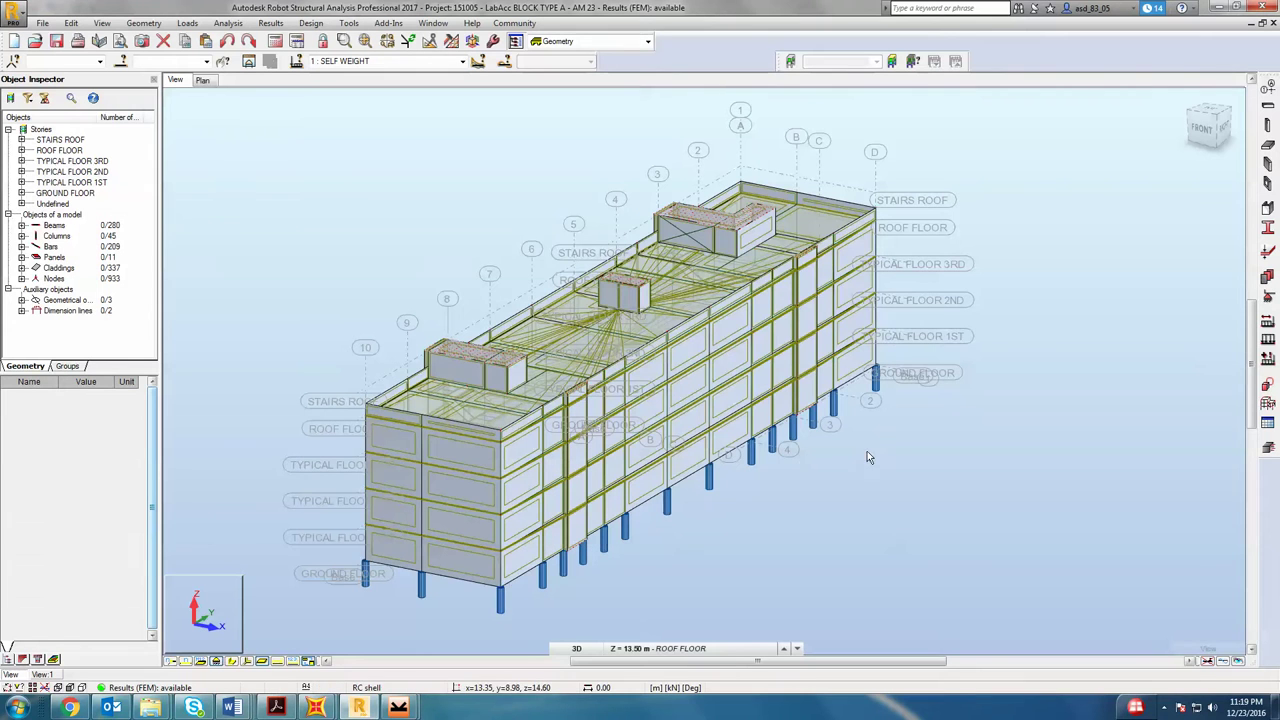
pyautogui.click(615, 200)
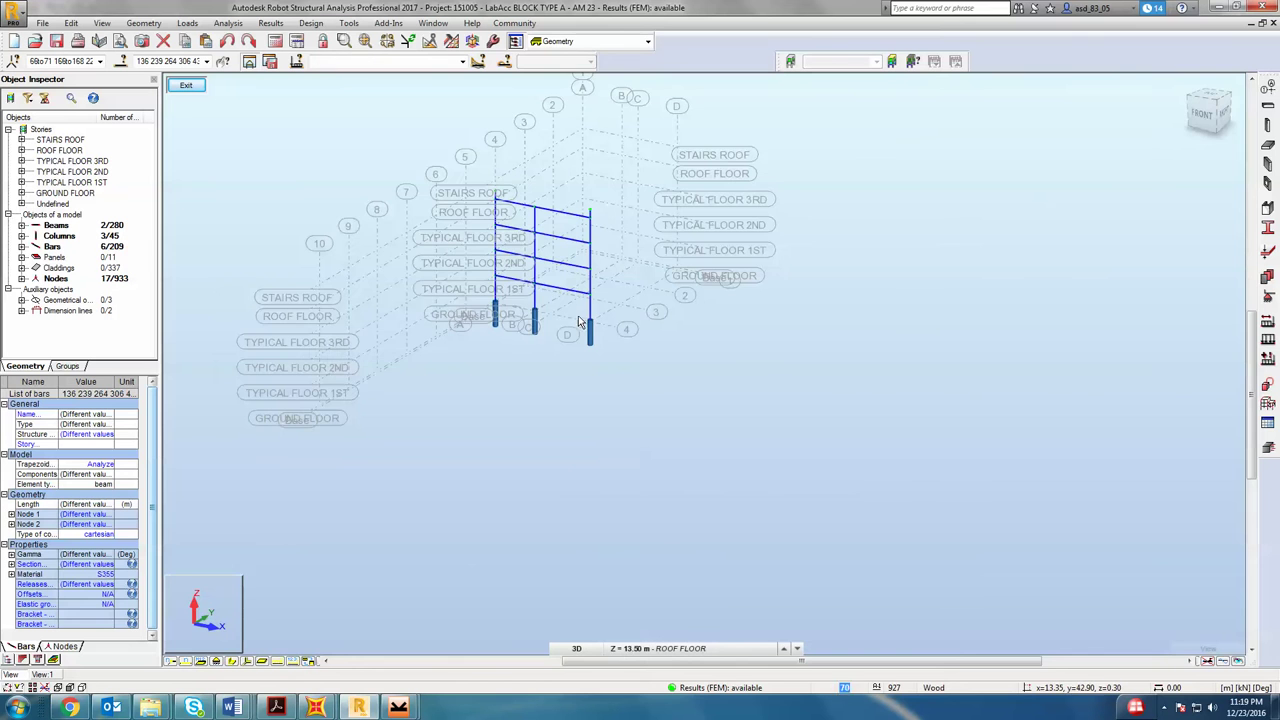
pyautogui.click(886, 228)
# - Display the My Moment diagram on the isolated frame's bars for load case 7: ULS
pyautogui.click(310, 23)
pyautogui.moveTo(270, 23)
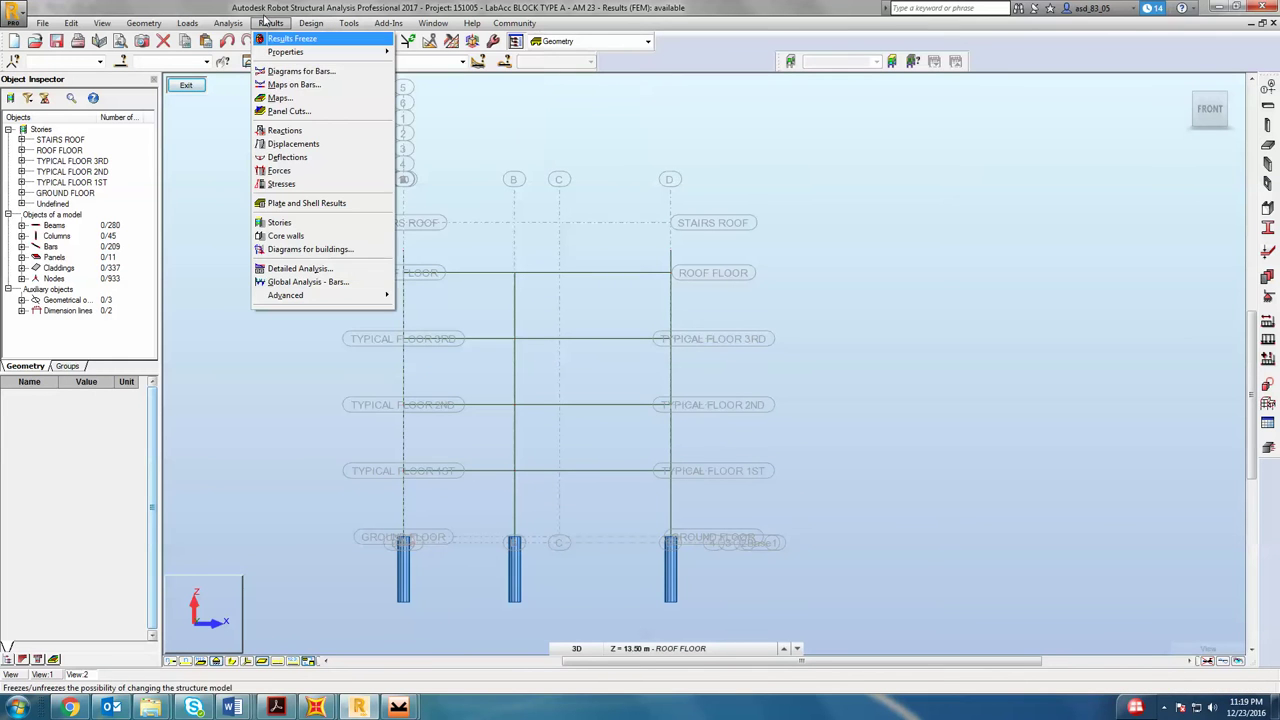
pyautogui.click(300, 71)
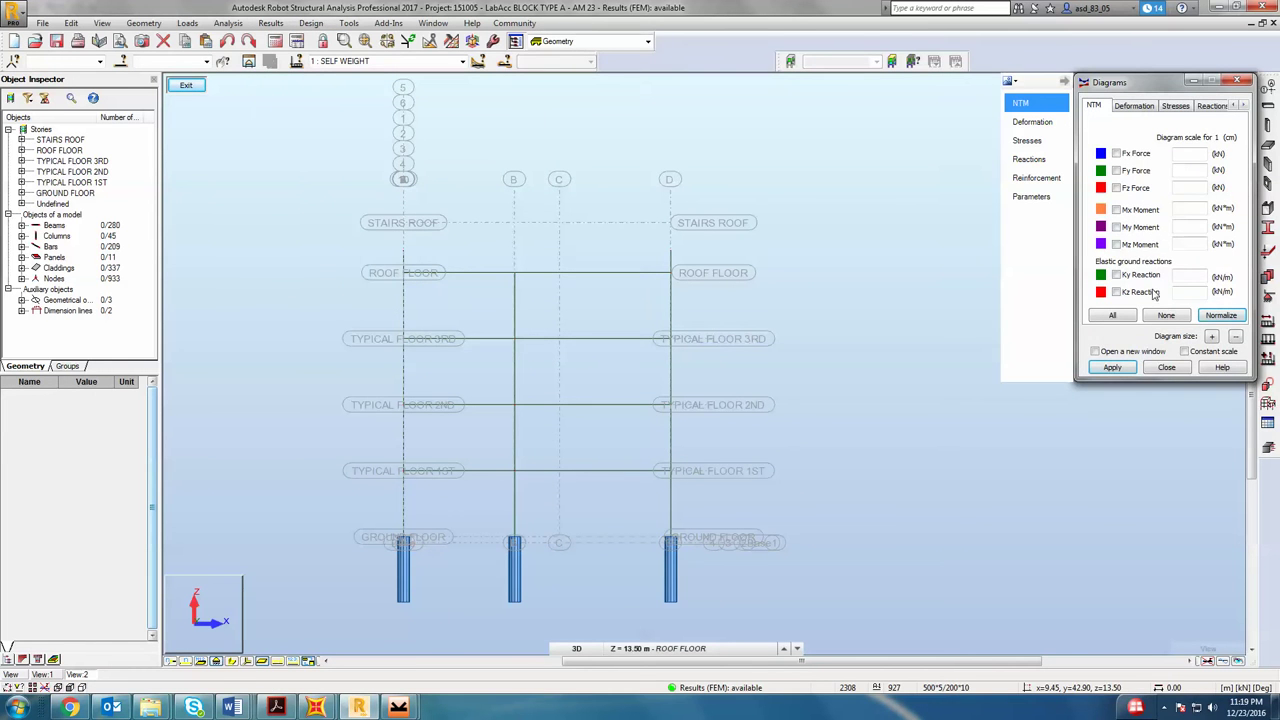
pyautogui.click(1116, 227)
pyautogui.click(1112, 367)
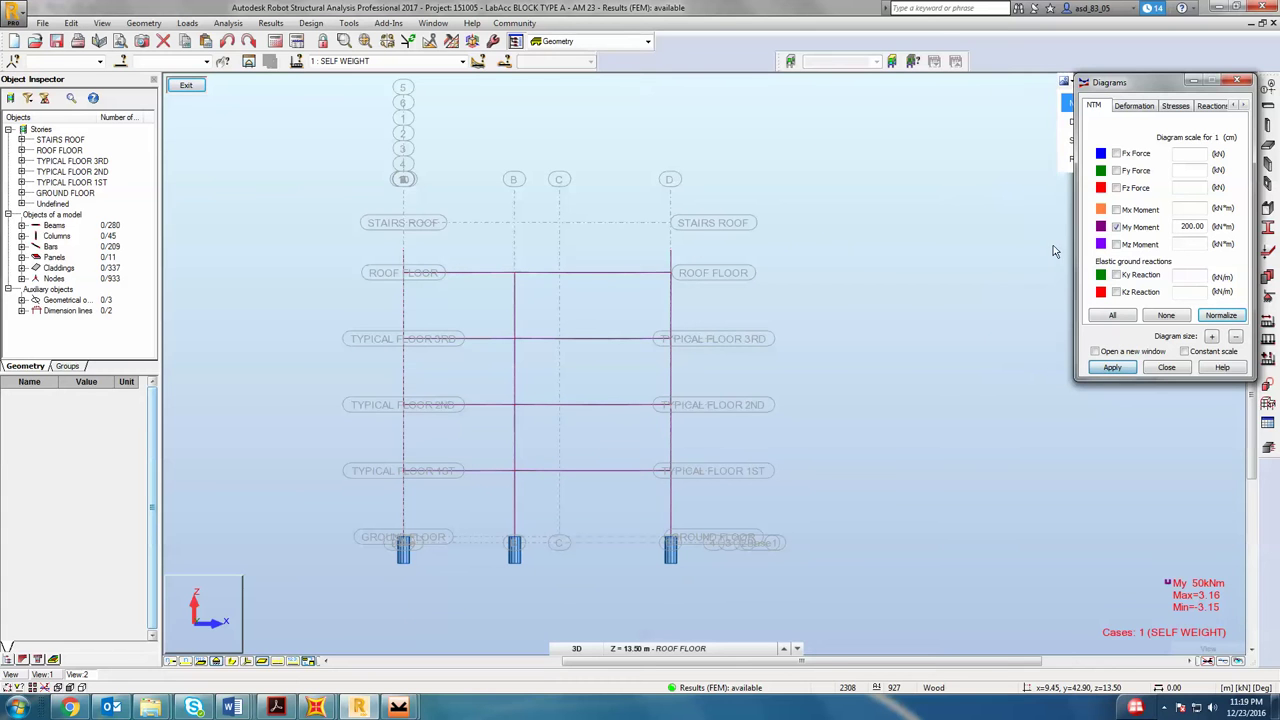
pyautogui.click(462, 61)
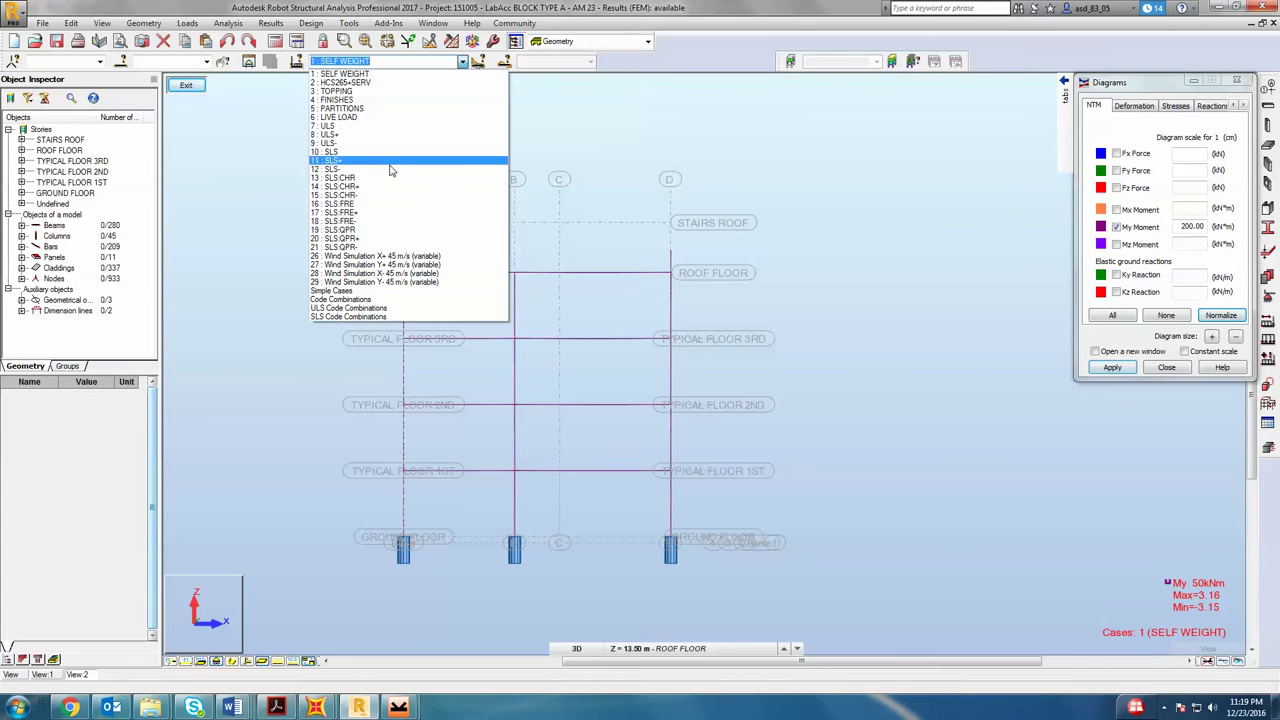
pyautogui.click(385, 126)
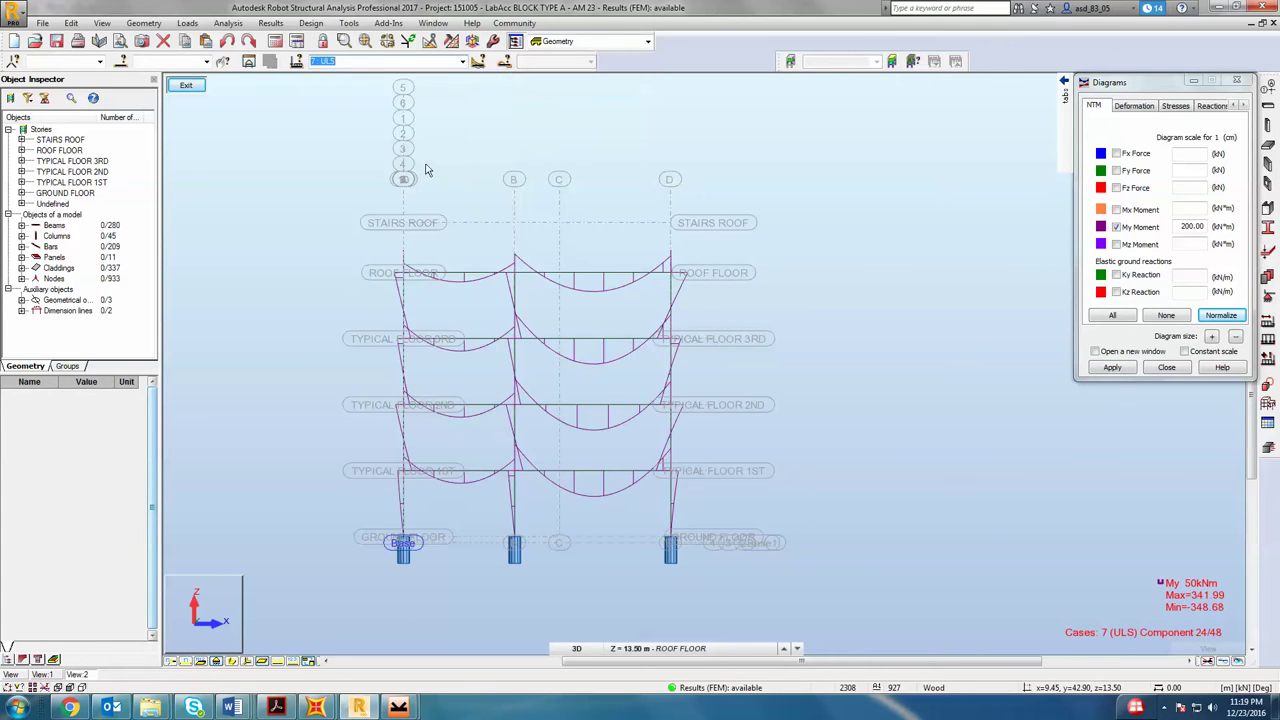
# - Show the moment diagram values as labels and set positive and negative values to differentiated
pyautogui.moveTo(1066, 160)
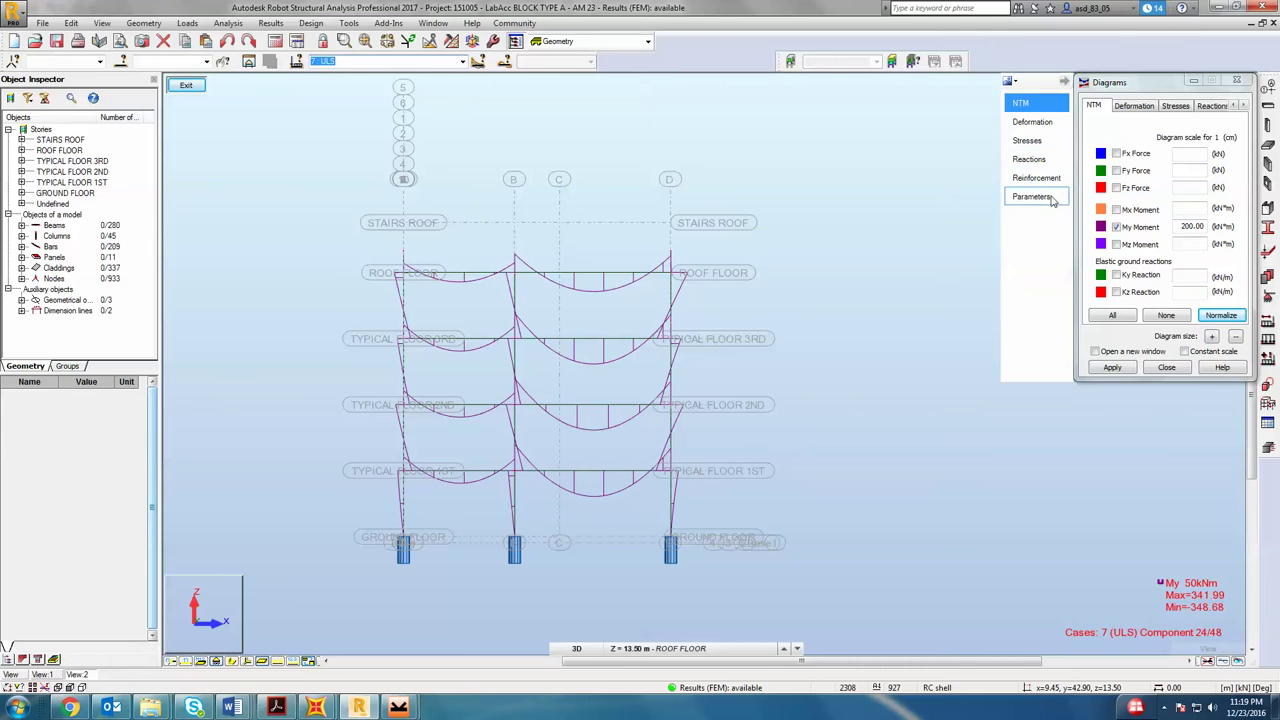
pyautogui.click(1031, 196)
pyautogui.click(1172, 168)
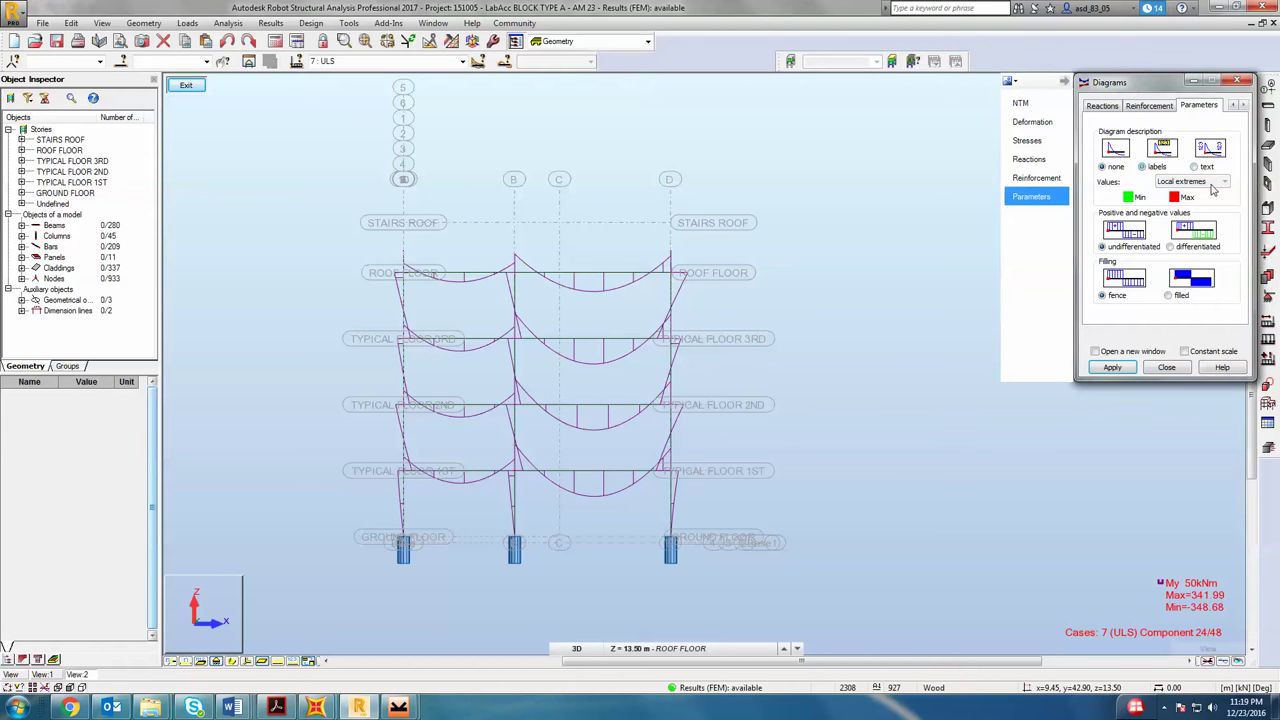
pyautogui.click(1186, 247)
pyautogui.click(1112, 368)
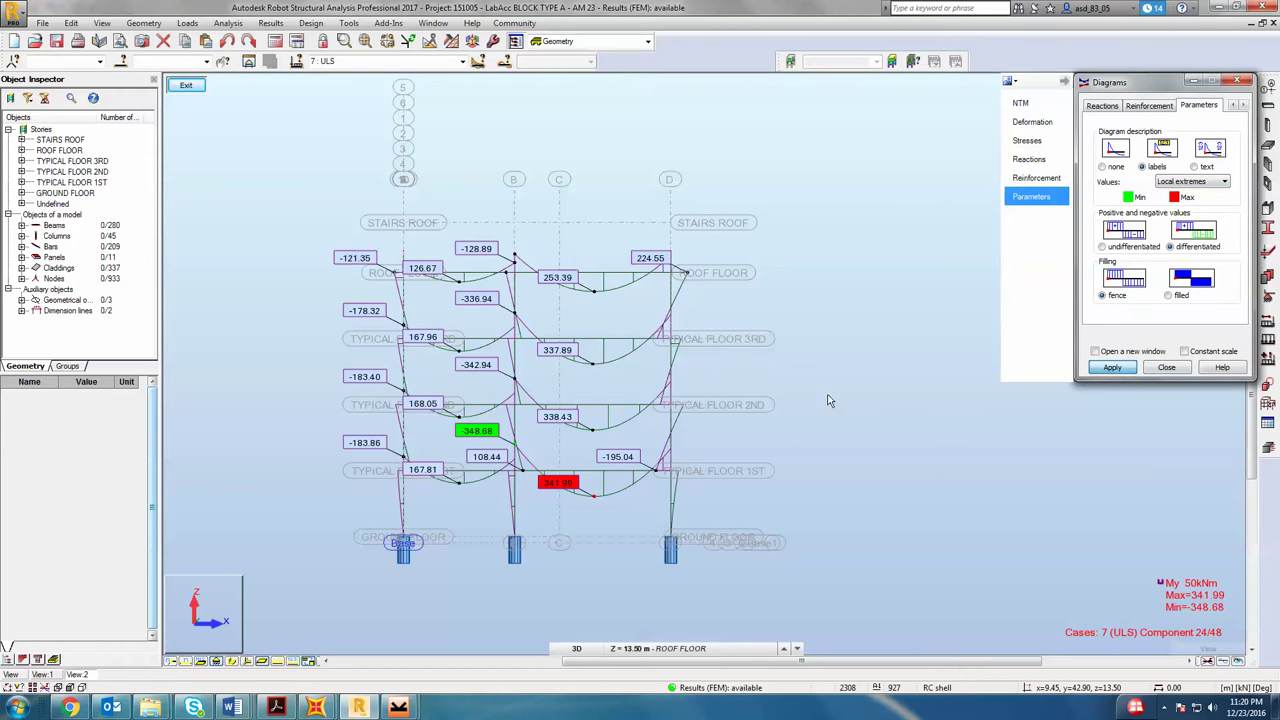
pyautogui.scroll(5, 584, 378)
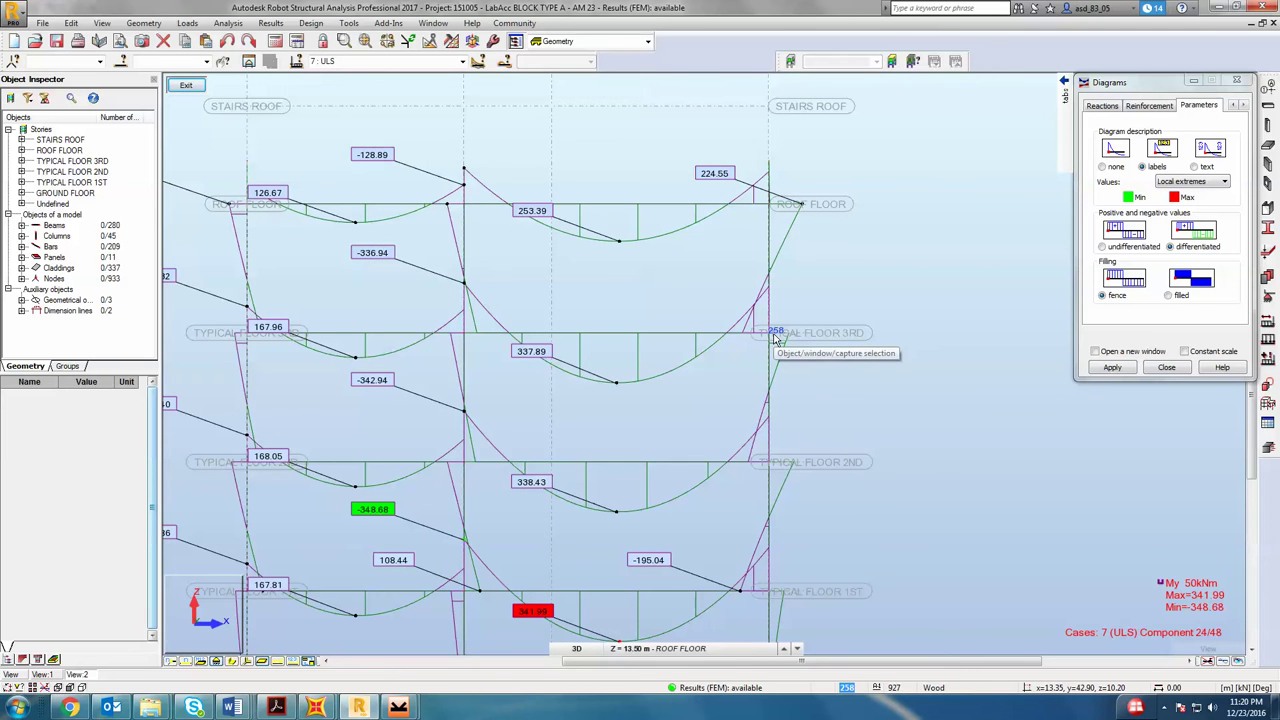
# - Return to the Introduction document in Word and highlight the "Partial Release" and "IDea" lines in yellow
pyautogui.click(400, 47)
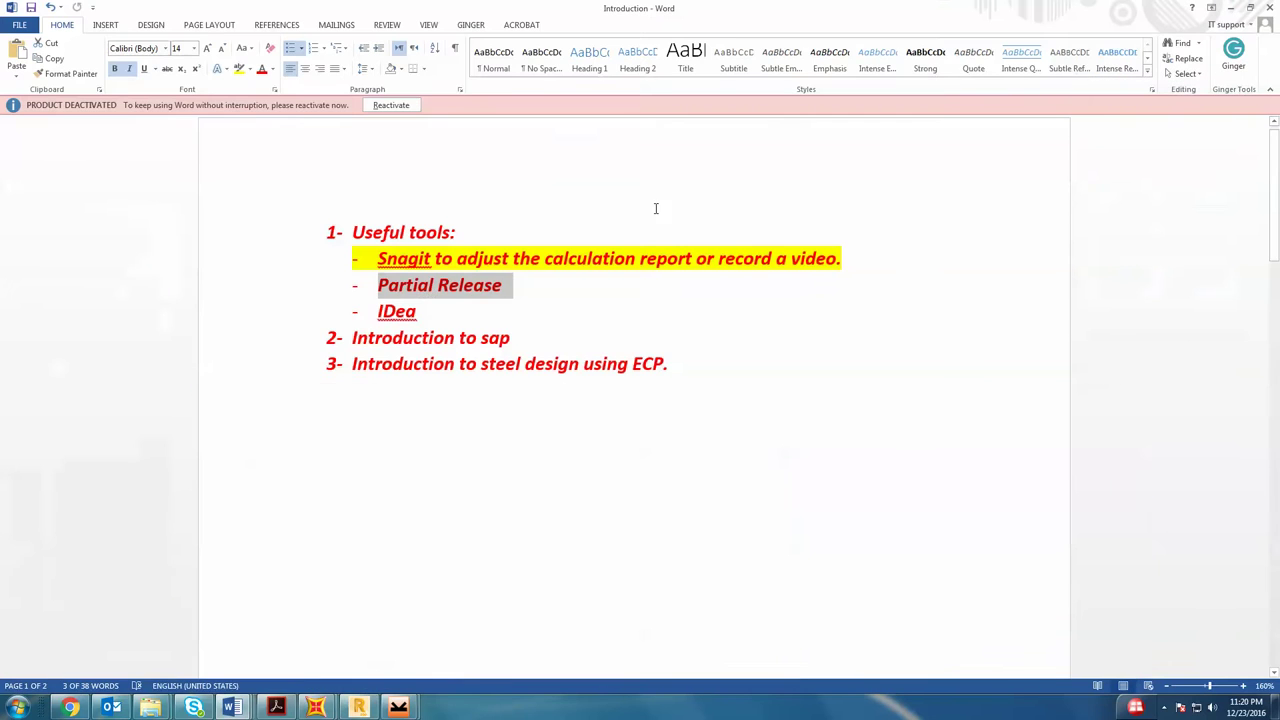
pyautogui.click(241, 73)
pyautogui.moveTo(440, 313); pyautogui.dragTo(357, 315)
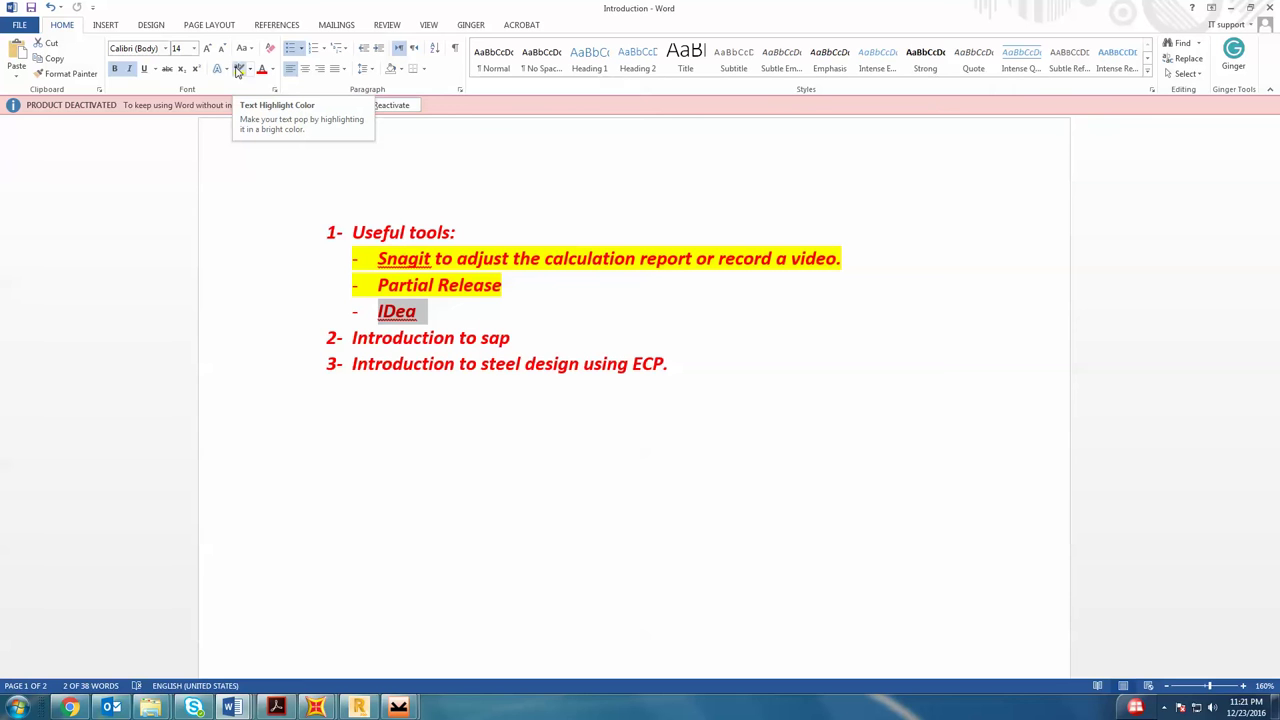
pyautogui.click(238, 69)
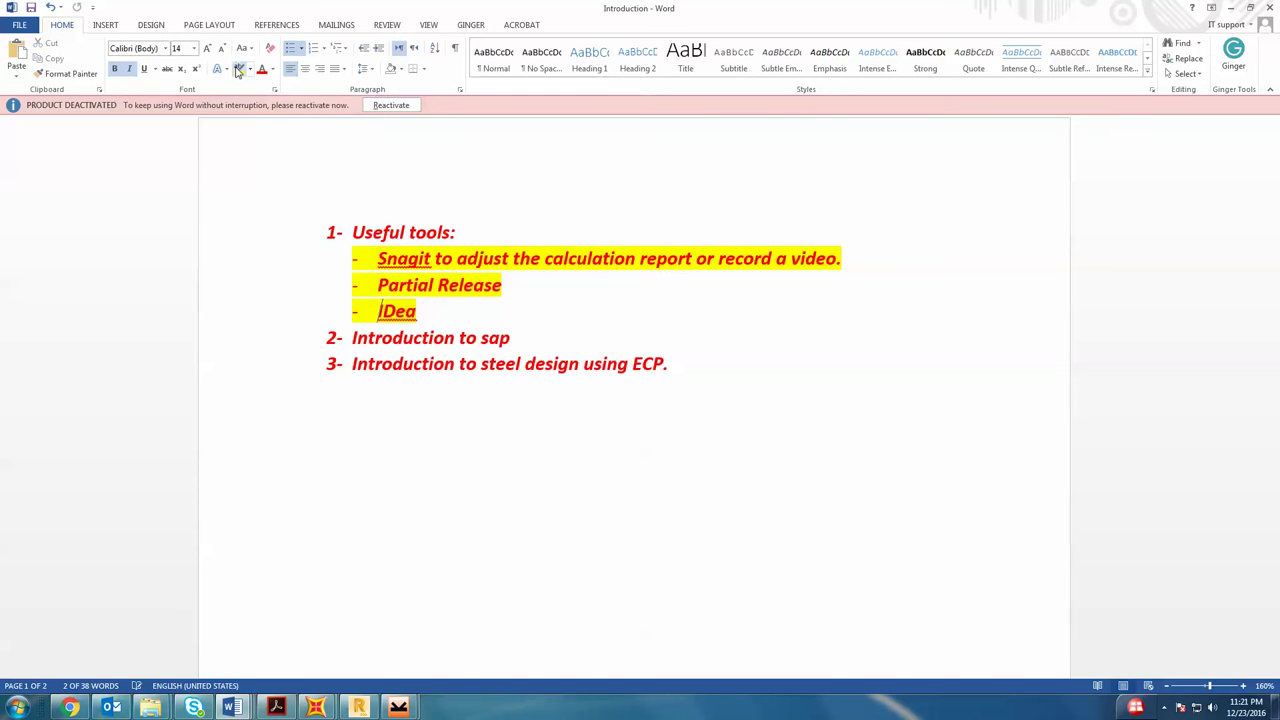
# - Switch to Knee Connection 2 in IDEA StatiCa Connection and view the whole 3D joint from the front
pyautogui.click(1229, 8)
pyautogui.moveTo(400, 708)
pyautogui.click(322, 632)
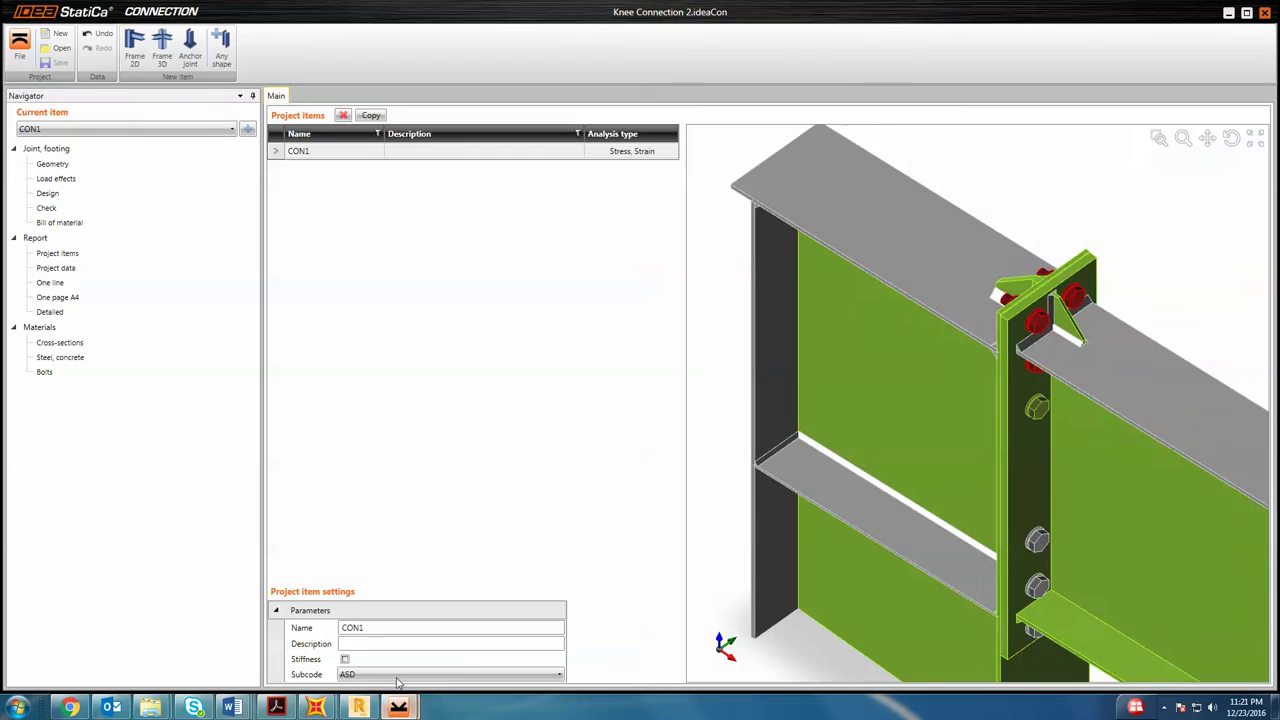
pyautogui.scroll(-5, 940, 392)
pyautogui.scroll(3, 940, 392)
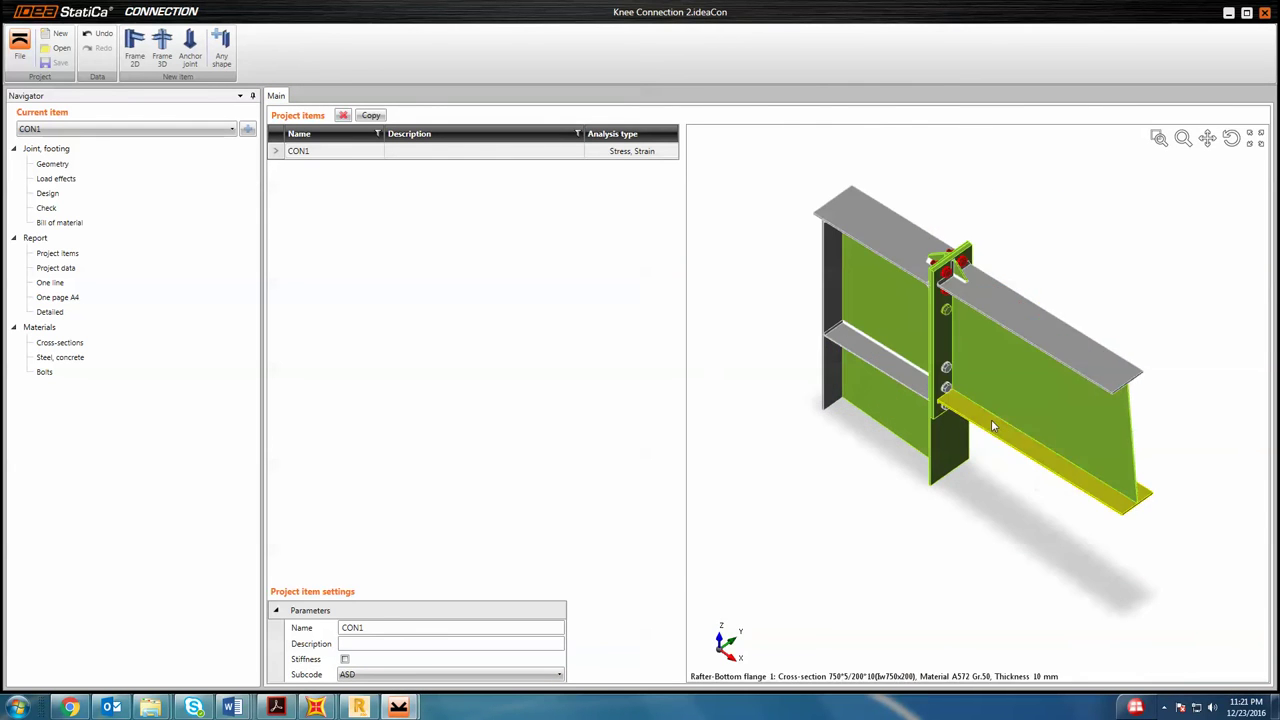
pyautogui.rightClick(1043, 309)
pyautogui.click(1077, 337)
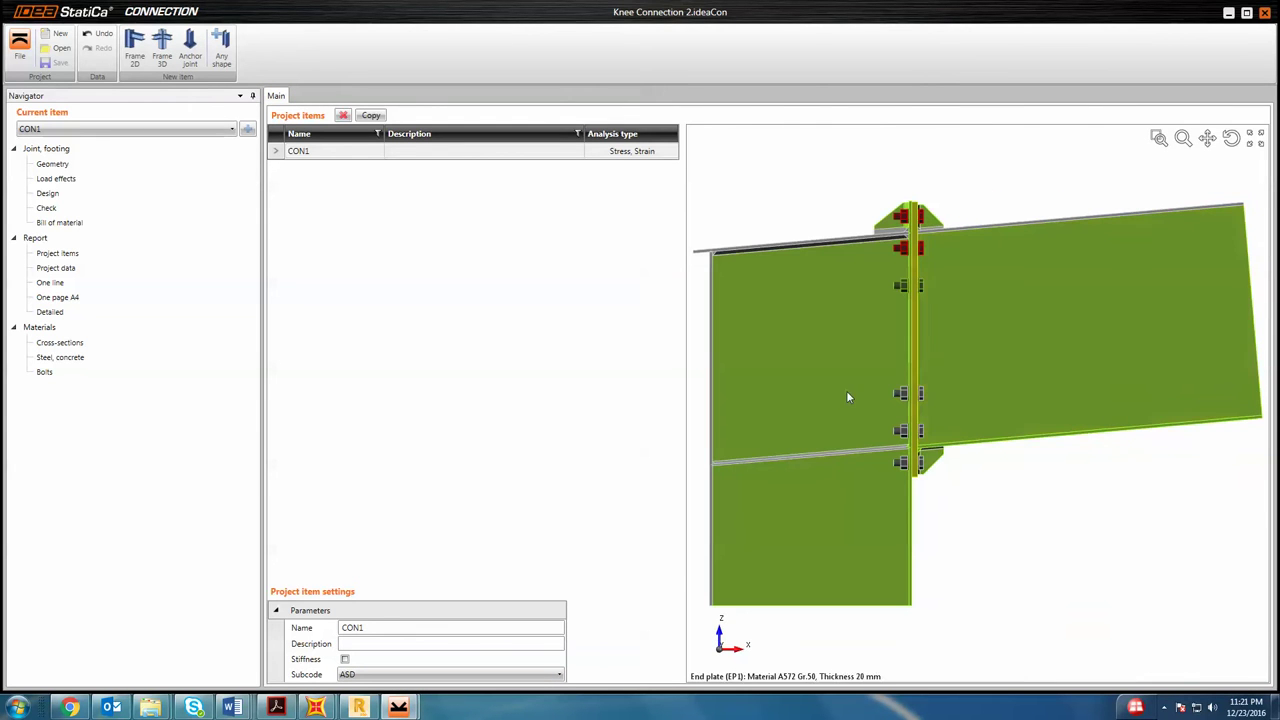
# - Examine the bill of material and the overall check of CON1 in Knee Connection 2
pyautogui.click(57, 255)
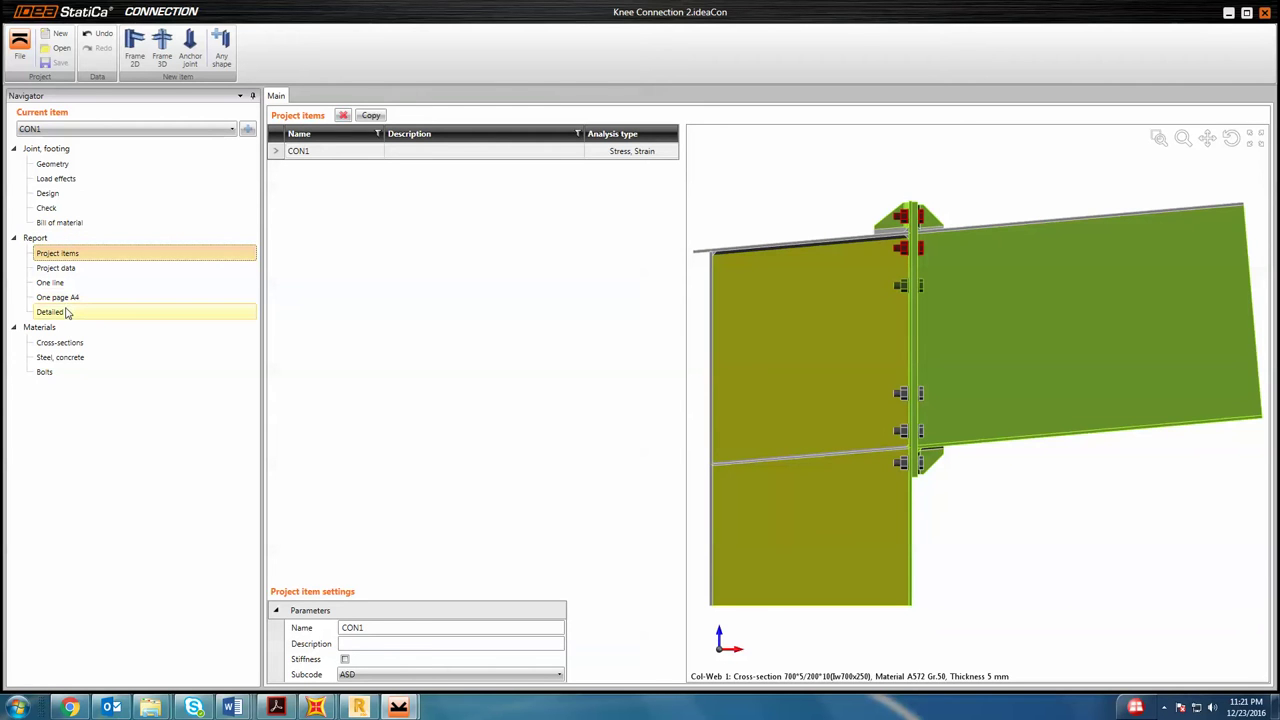
pyautogui.click(59, 219)
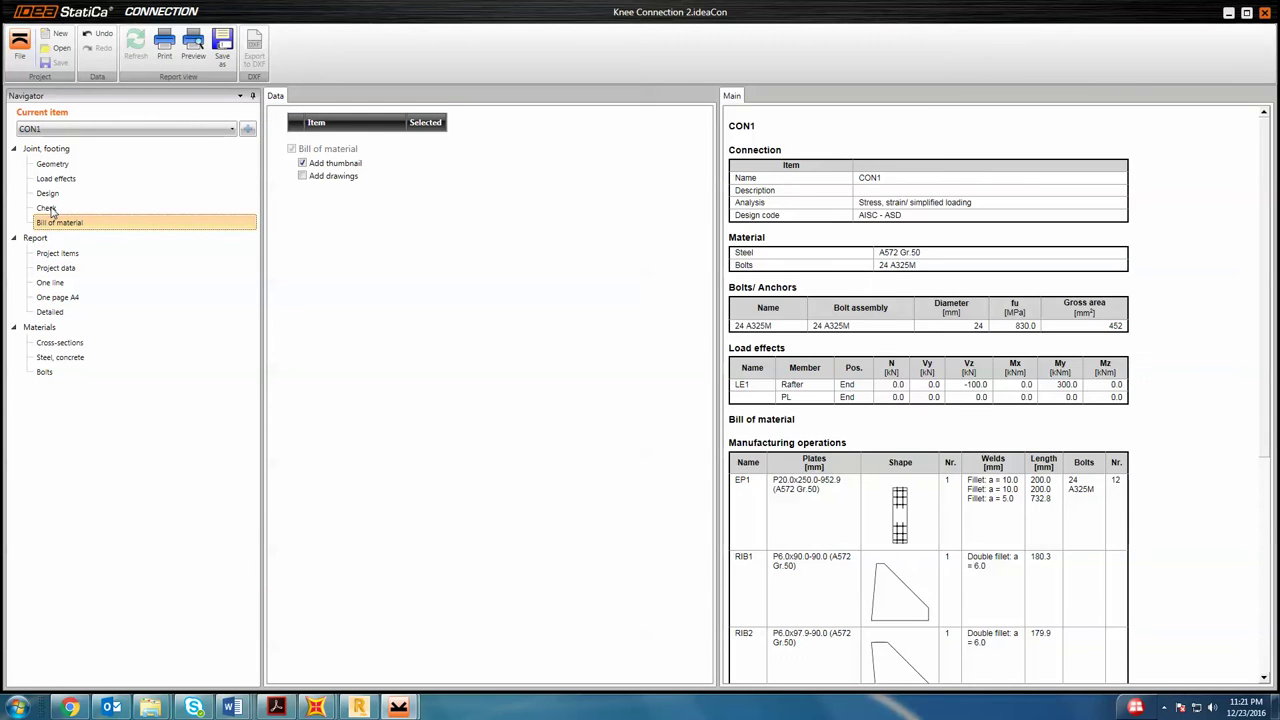
pyautogui.click(47, 208)
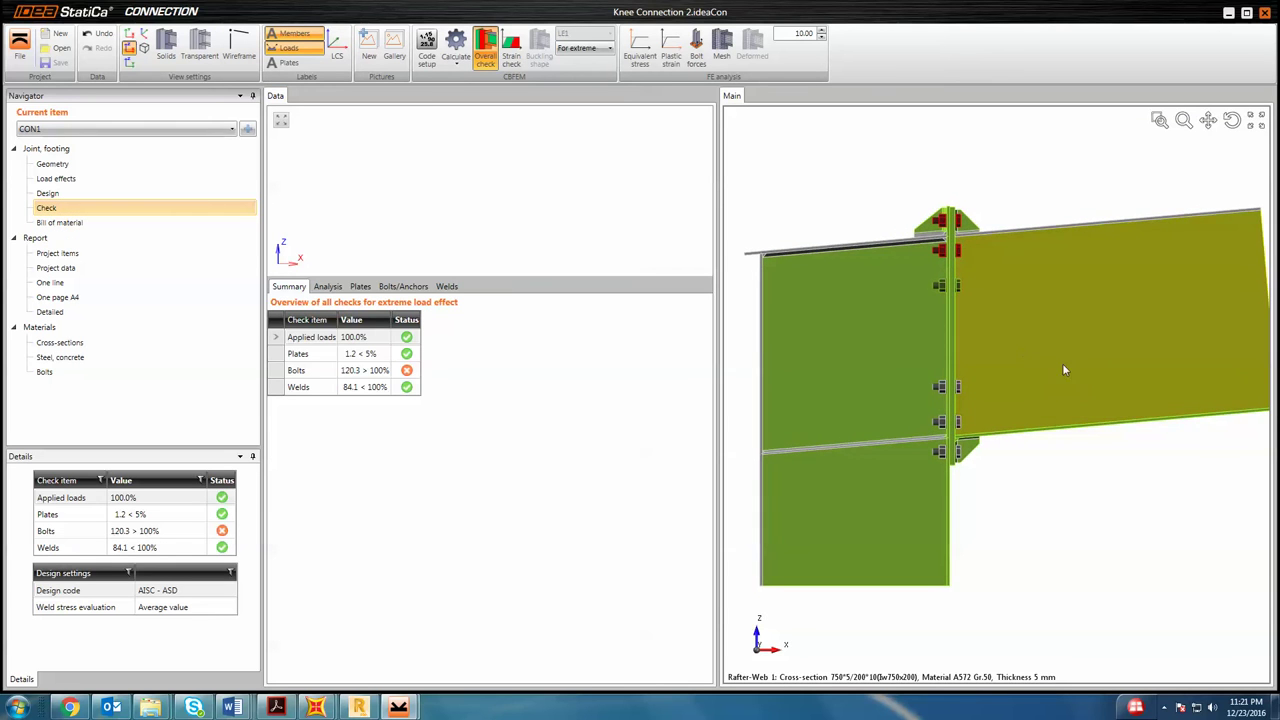
pyautogui.moveTo(1062, 363); pyautogui.dragTo(883, 308, button='right')
pyautogui.scroll(2, 883, 308)
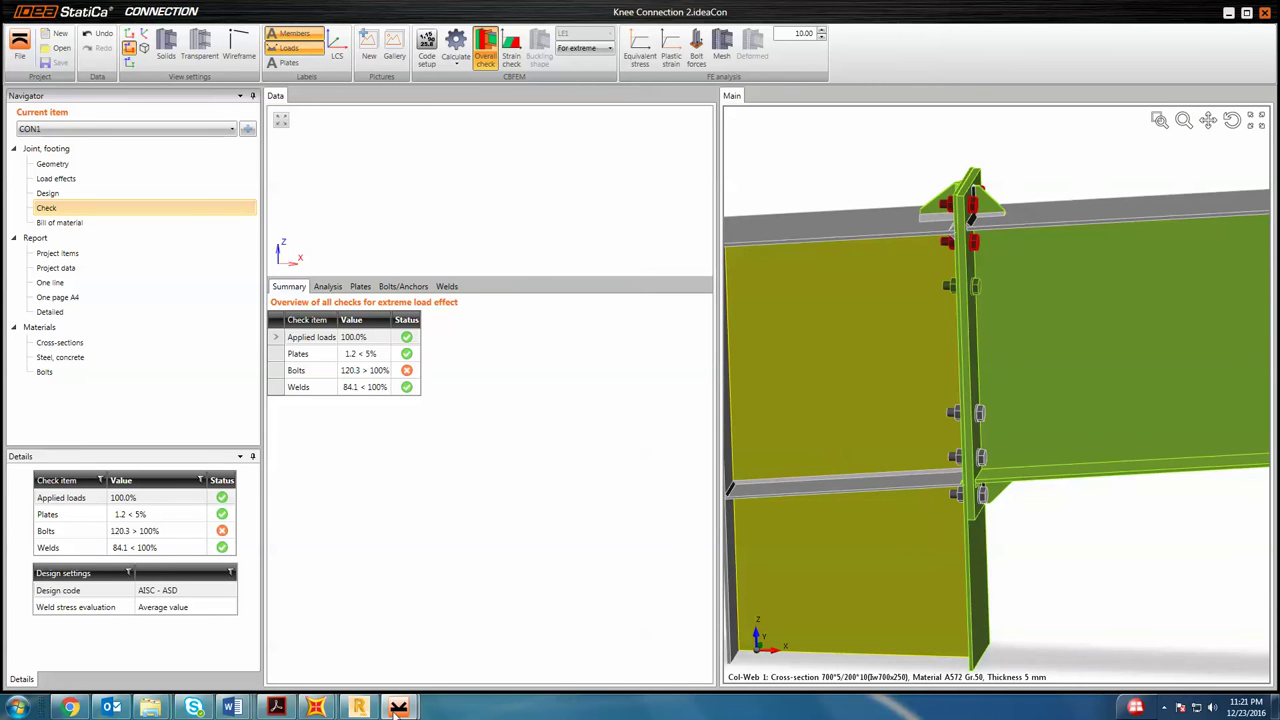
# - Switch to the "Knee Connection 3 to compare" project and view its joint from the front
pyautogui.moveTo(400, 706)
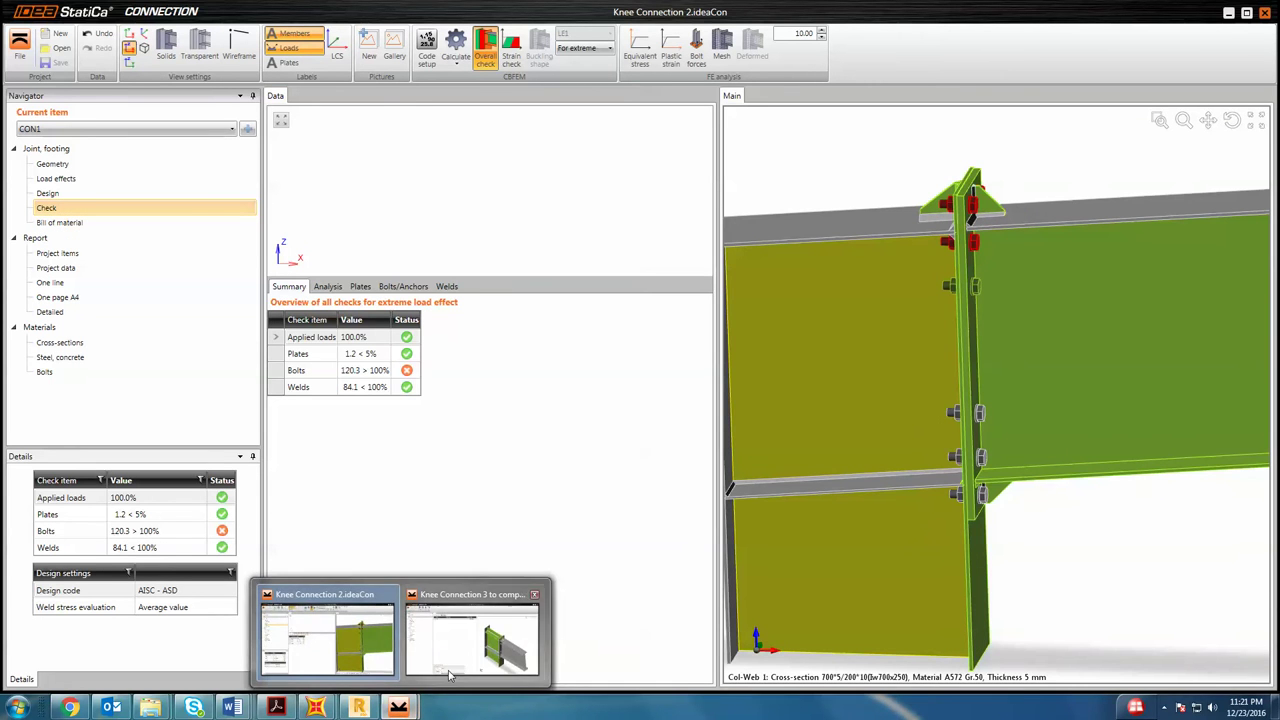
pyautogui.click(470, 630)
pyautogui.moveTo(991, 486); pyautogui.dragTo(963, 160, button='right')
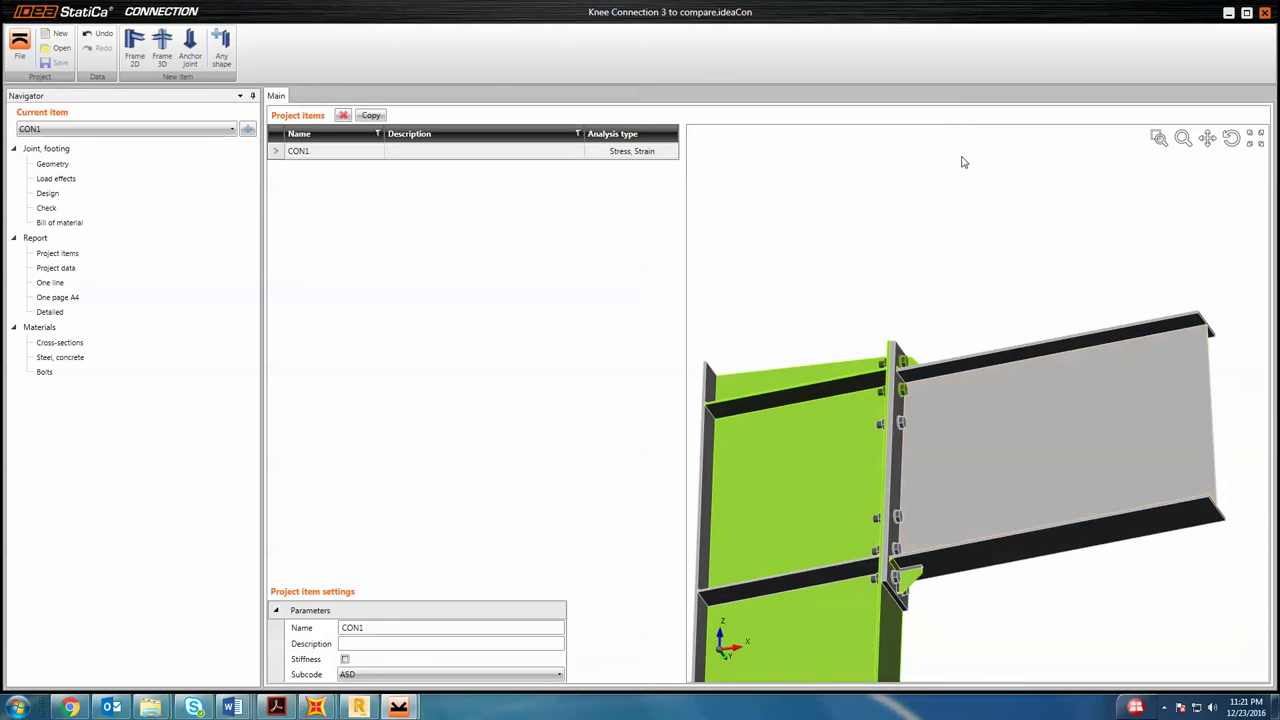
pyautogui.rightClick(963, 160)
pyautogui.click(990, 177)
pyautogui.scroll(-3, 1201, 420)
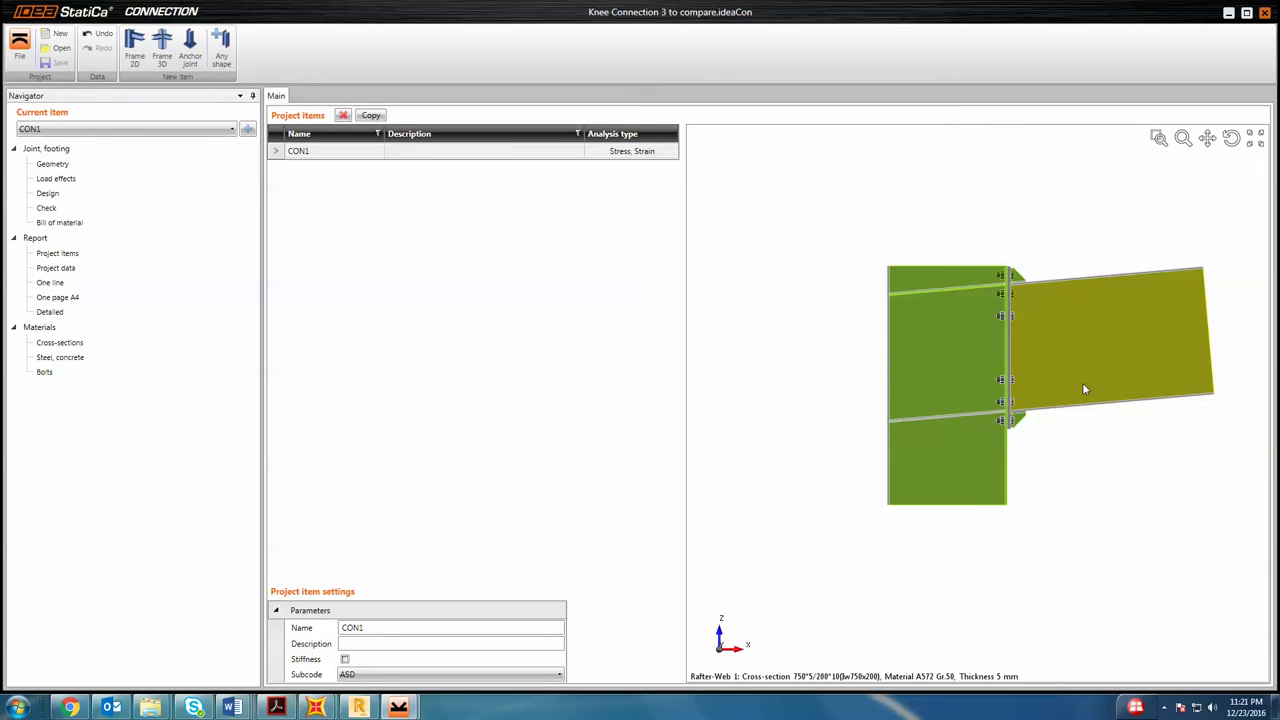
pyautogui.scroll(2, 1010, 322)
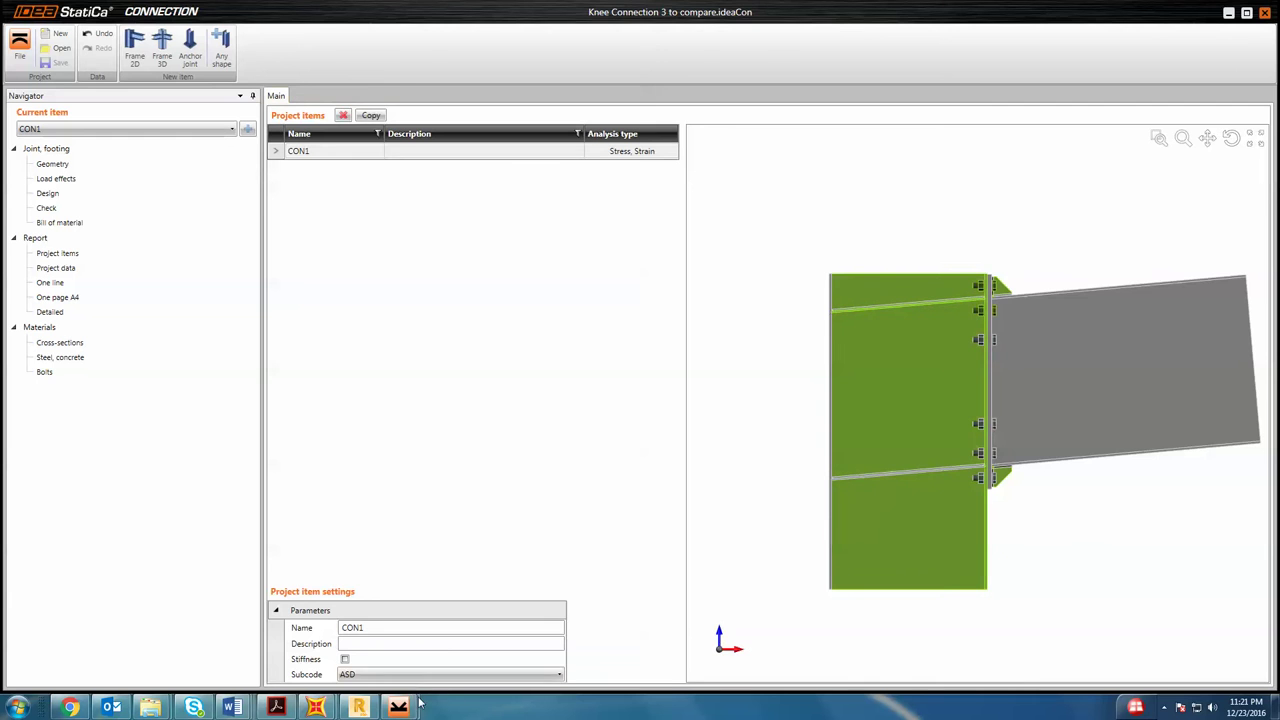
# - Compare the Knee Connection 2 joint with the one in "Knee Connection 3 to compare" and orbit the latter in 3D
pyautogui.moveTo(398, 707)
pyautogui.click(385, 651)
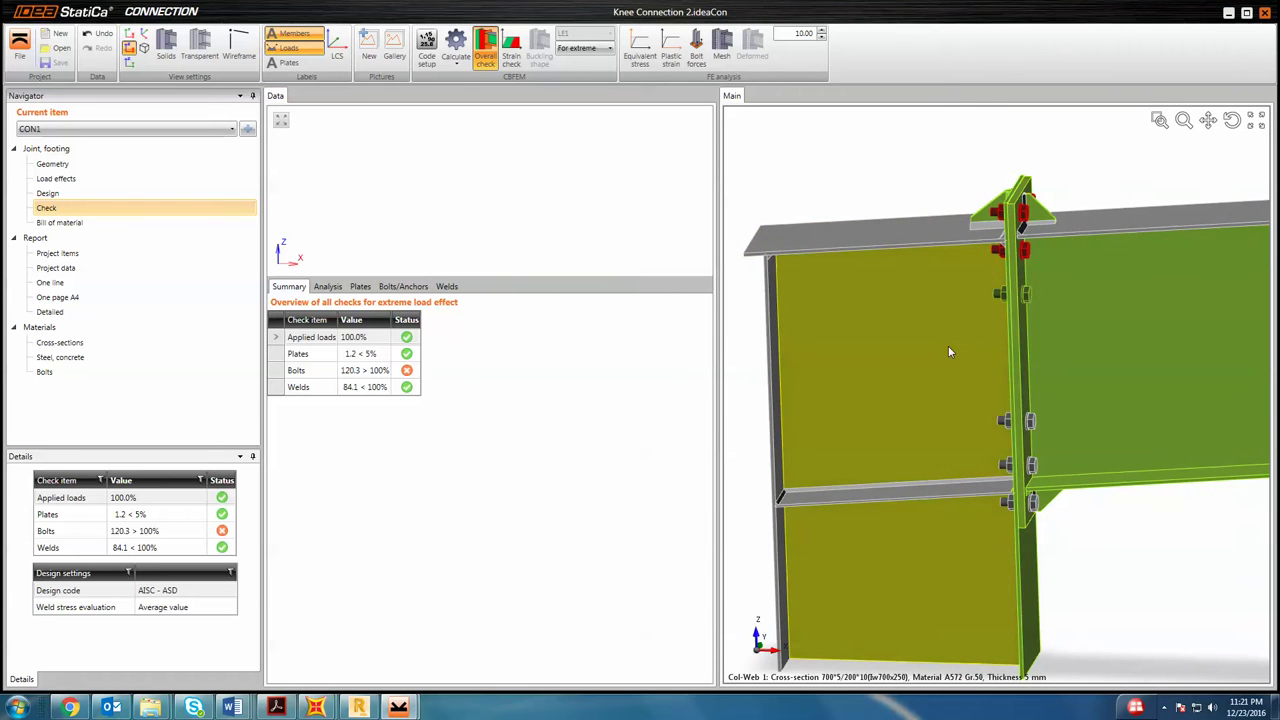
pyautogui.click(398, 707)
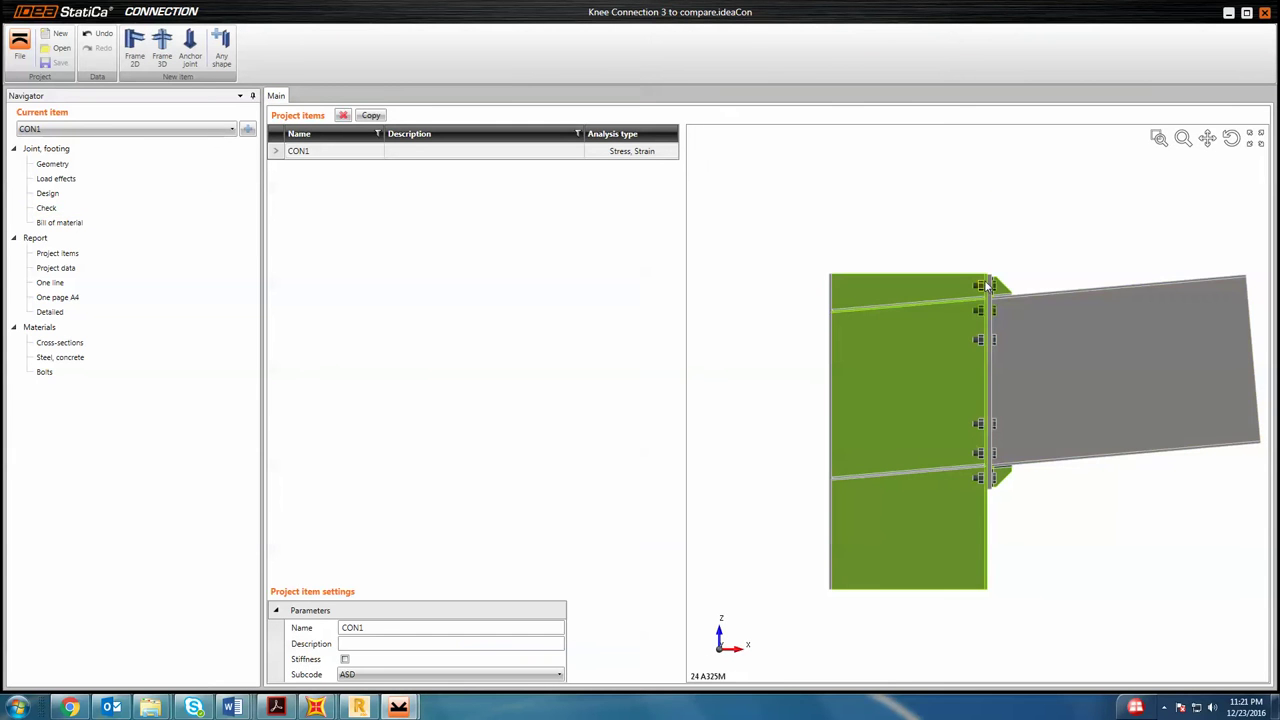
pyautogui.moveTo(918, 282); pyautogui.dragTo(833, 357, button='right')
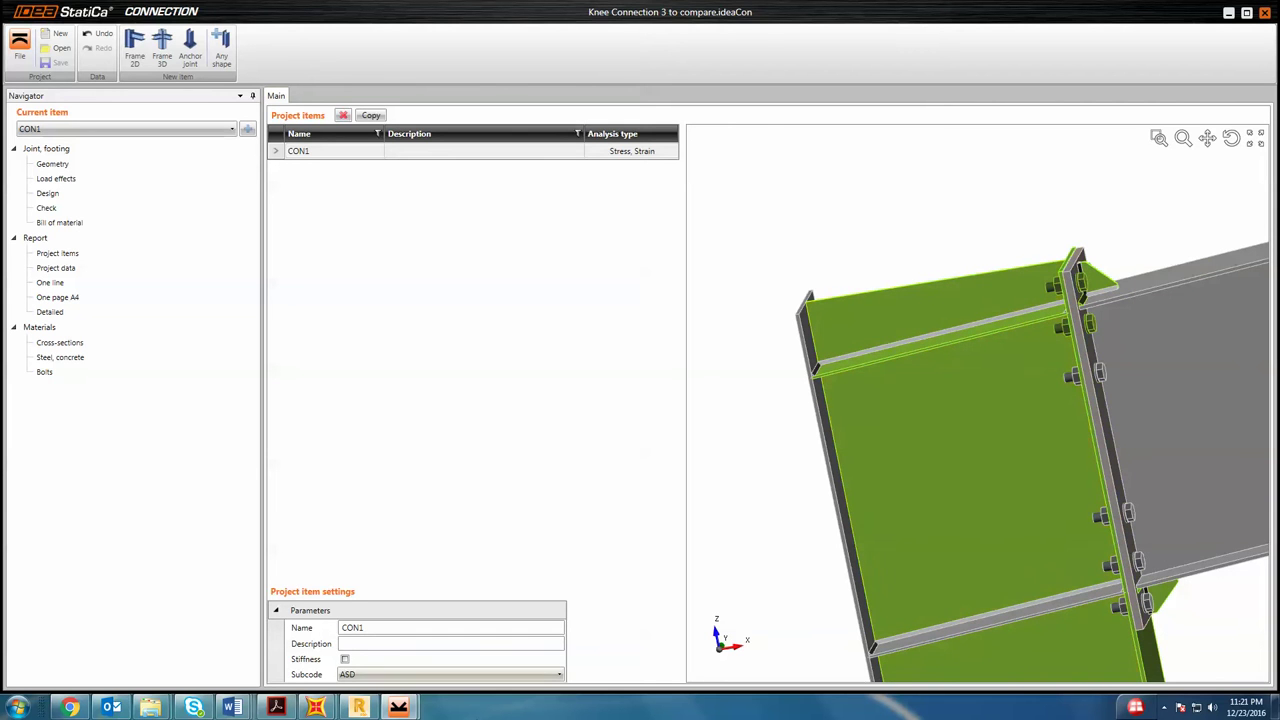
# - Return to Knee Connection 2, show its design operations and bring up saving the connection as a template
pyautogui.moveTo(410, 708)
pyautogui.click(366, 655)
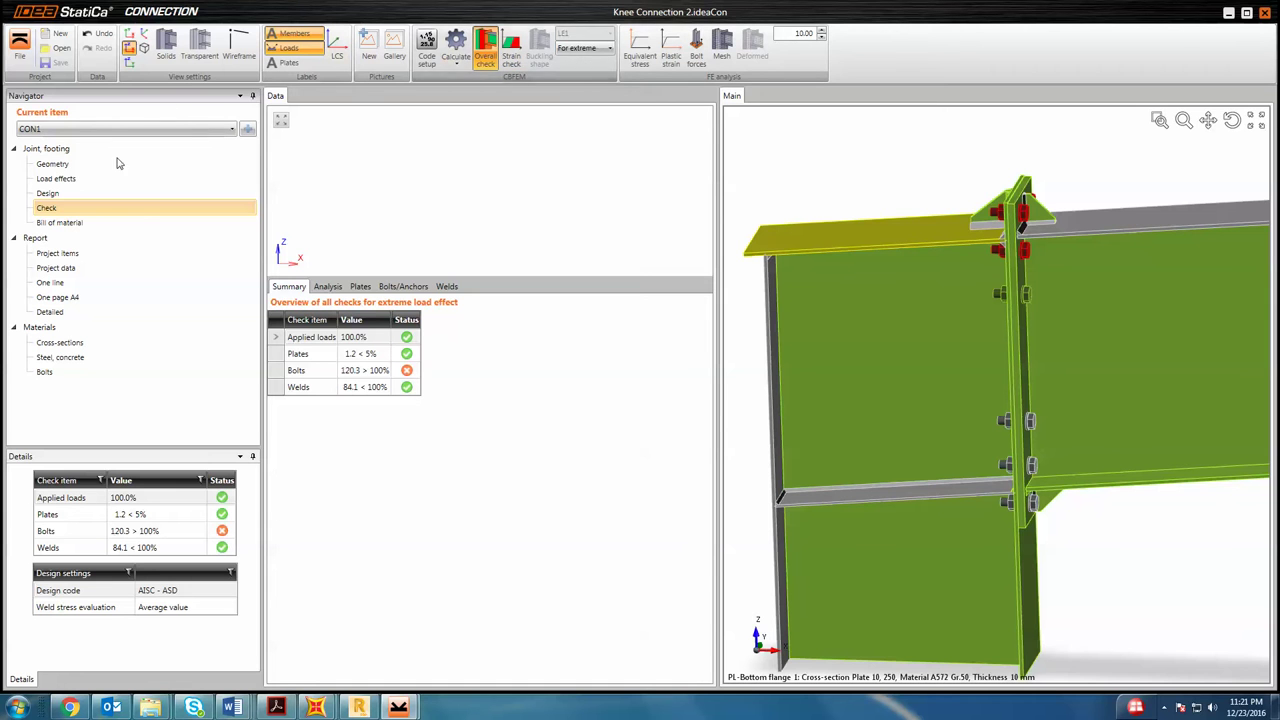
pyautogui.click(93, 198)
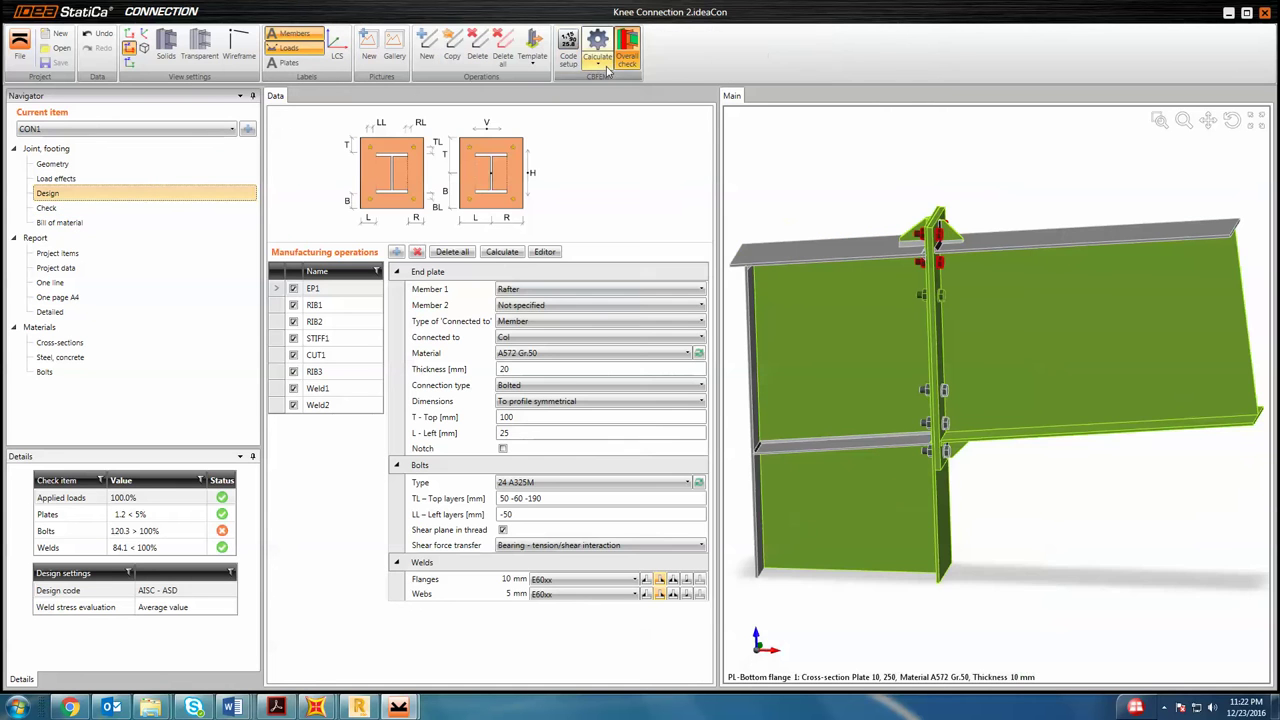
pyautogui.click(532, 58)
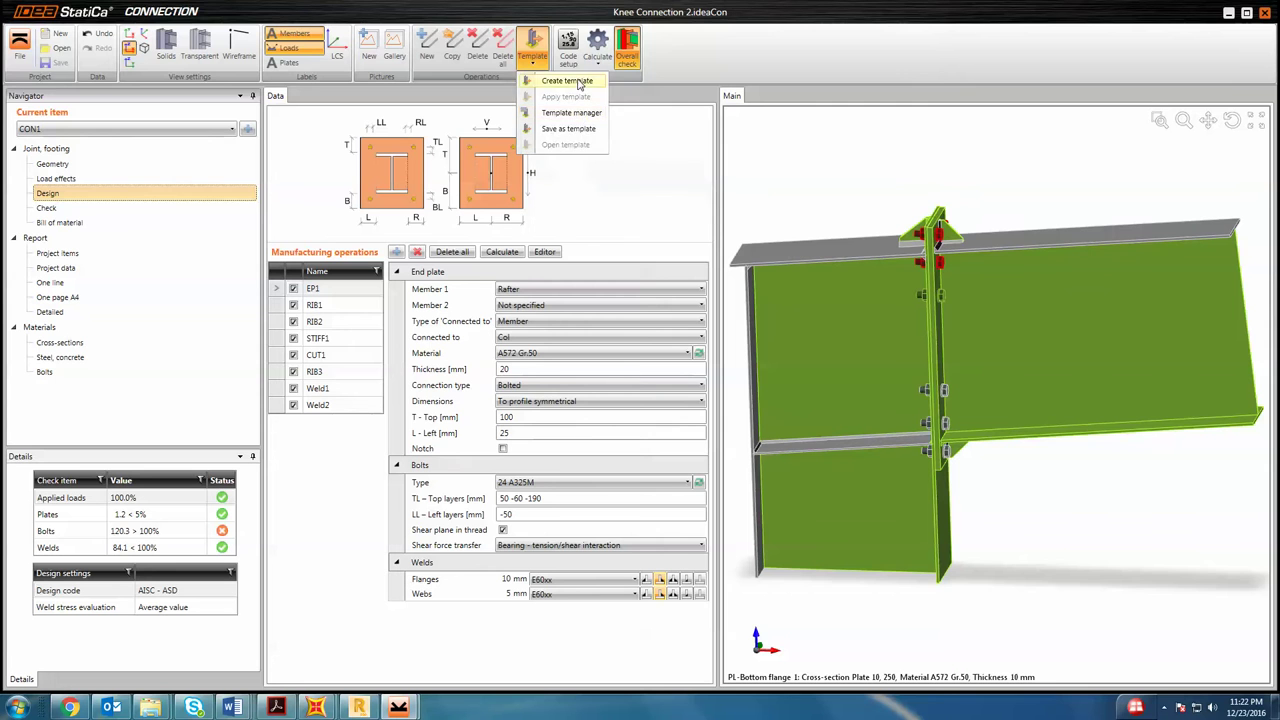
pyautogui.click(567, 129)
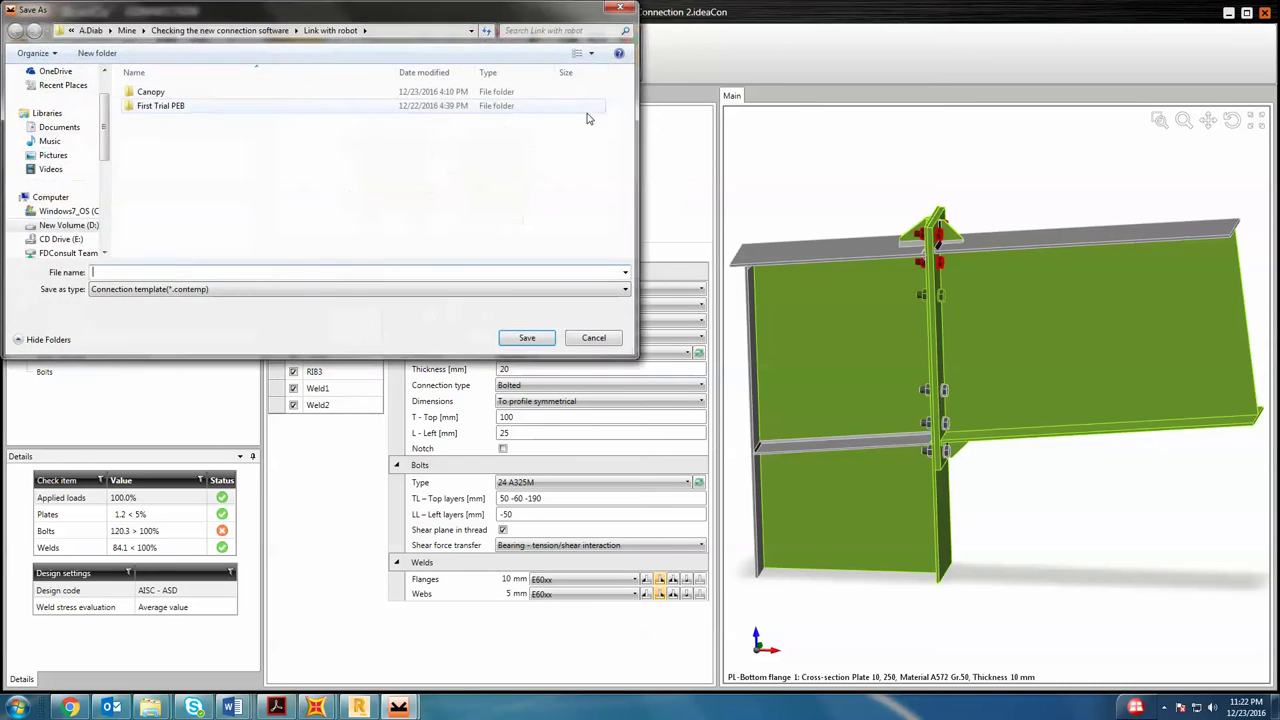
pyautogui.press('Return')
# - Open the template manager and view the "knee connection 1" and "End Plate connection" templates
pyautogui.click(532, 58)
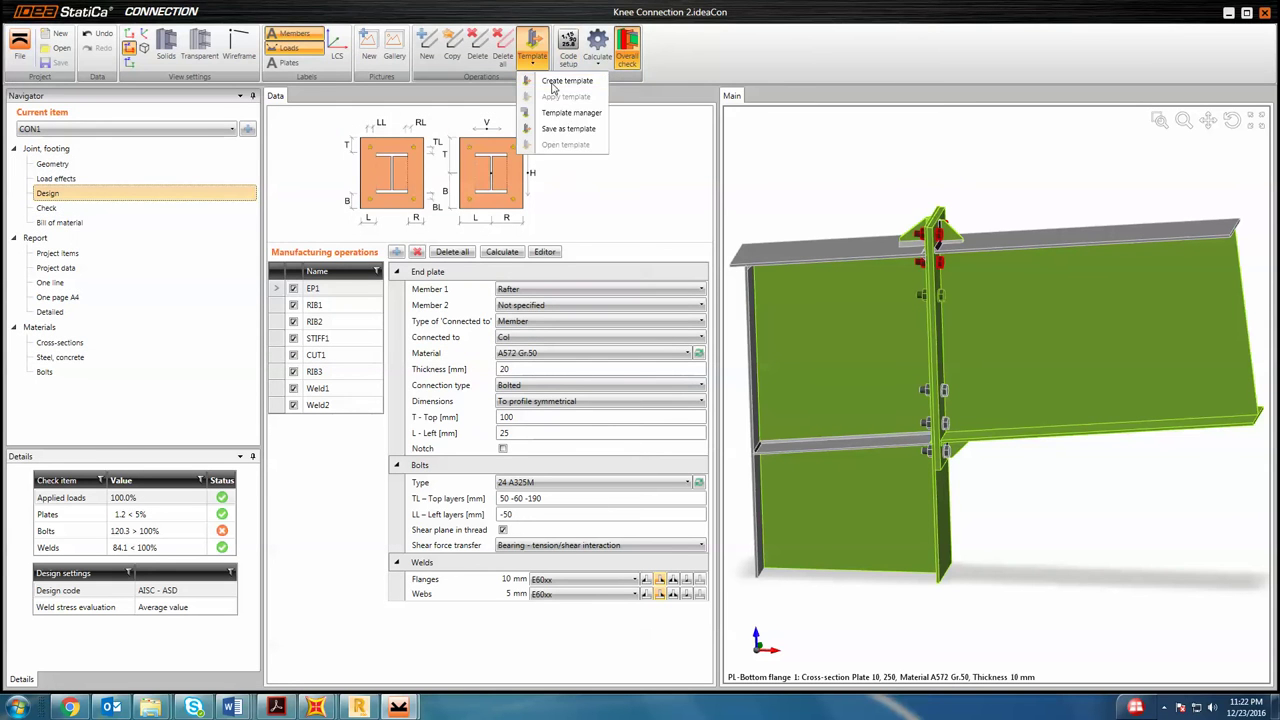
pyautogui.press('Return')
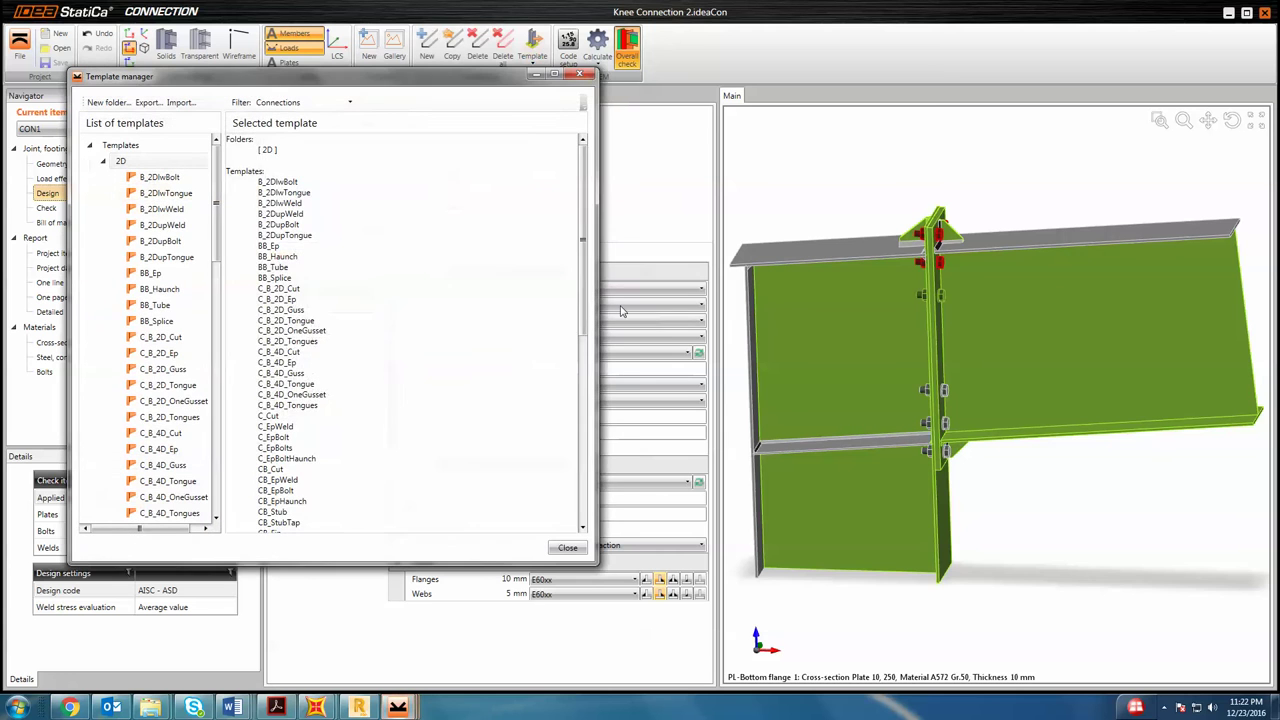
pyautogui.scroll(-10, 590, 290)
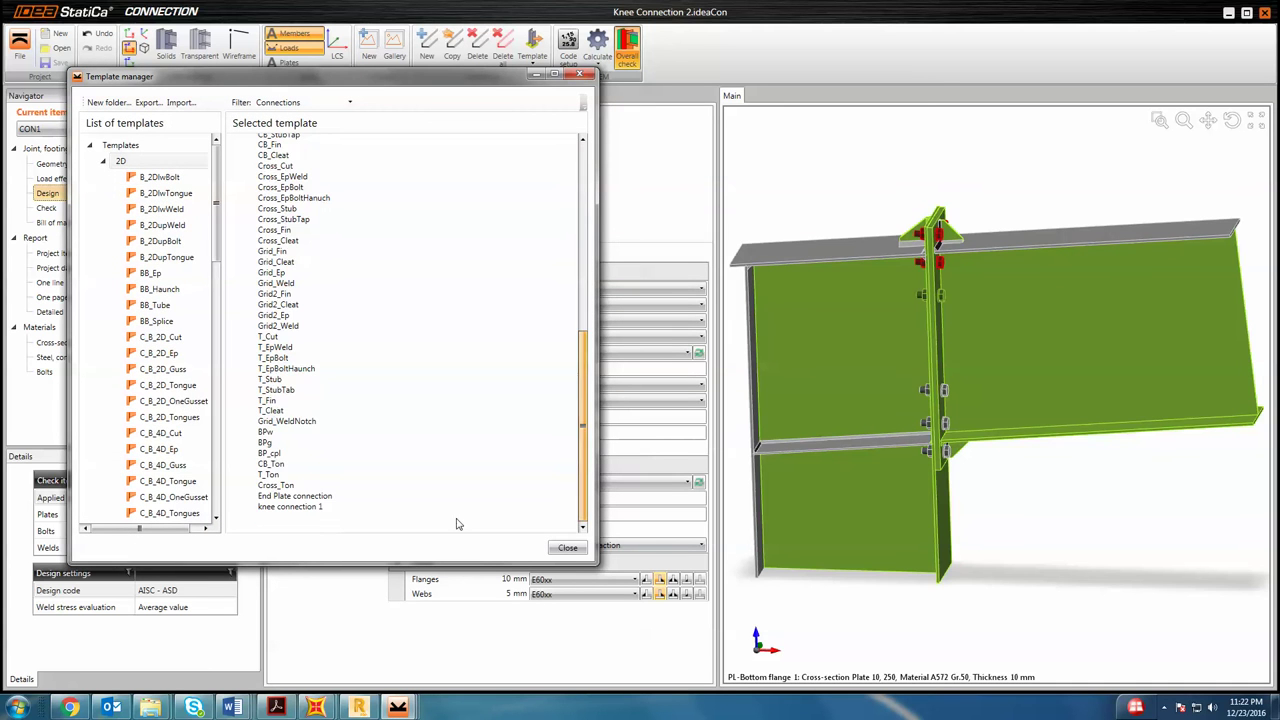
pyautogui.moveTo(218, 254); pyautogui.dragTo(216, 500)
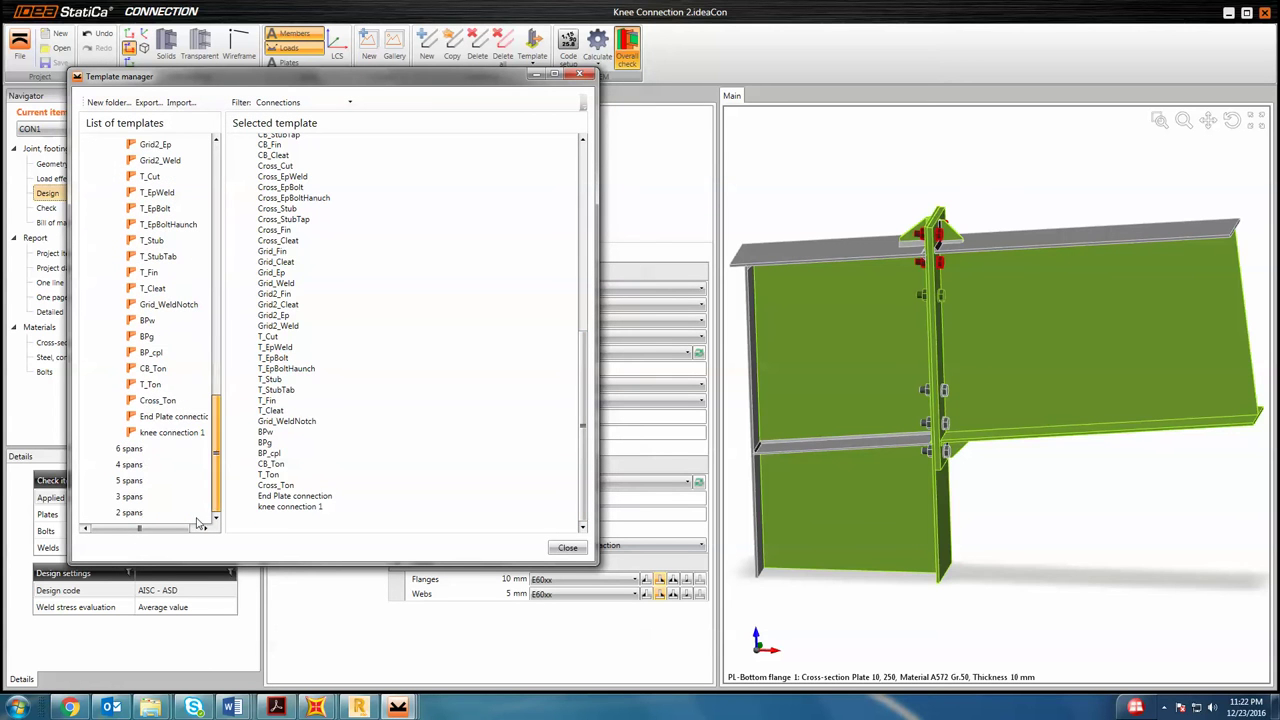
pyautogui.click(172, 434)
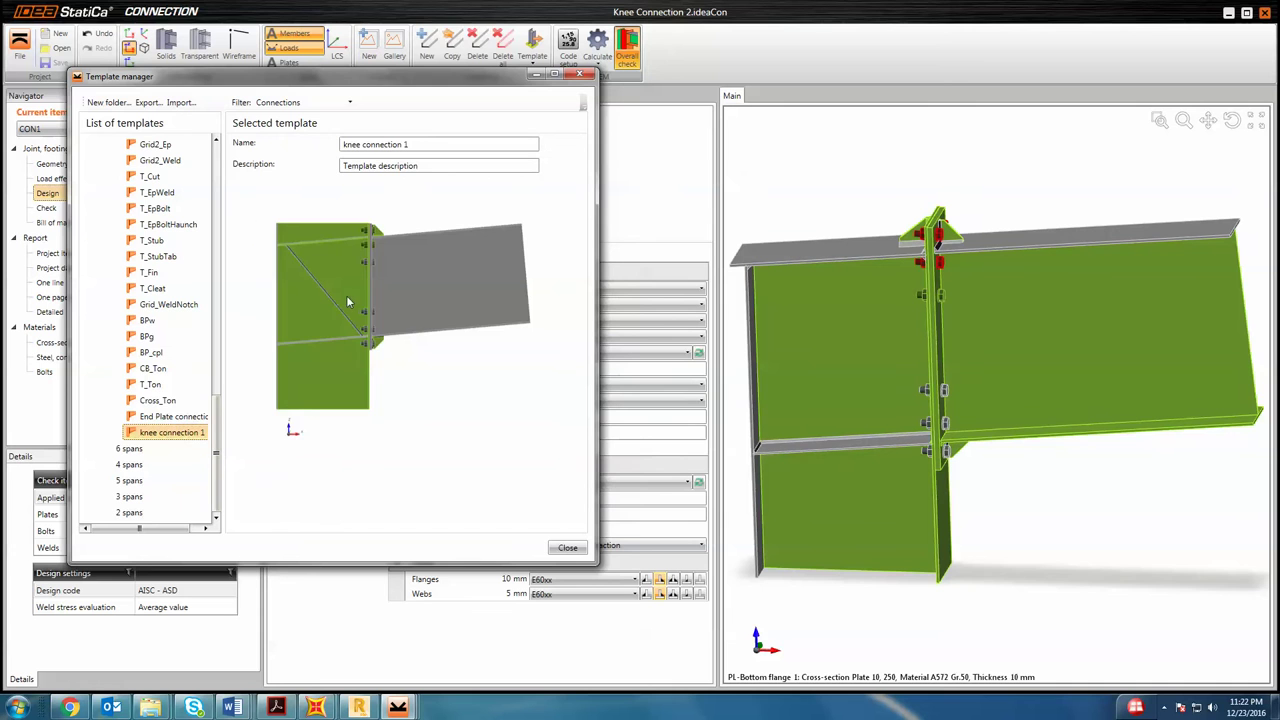
pyautogui.click(192, 416)
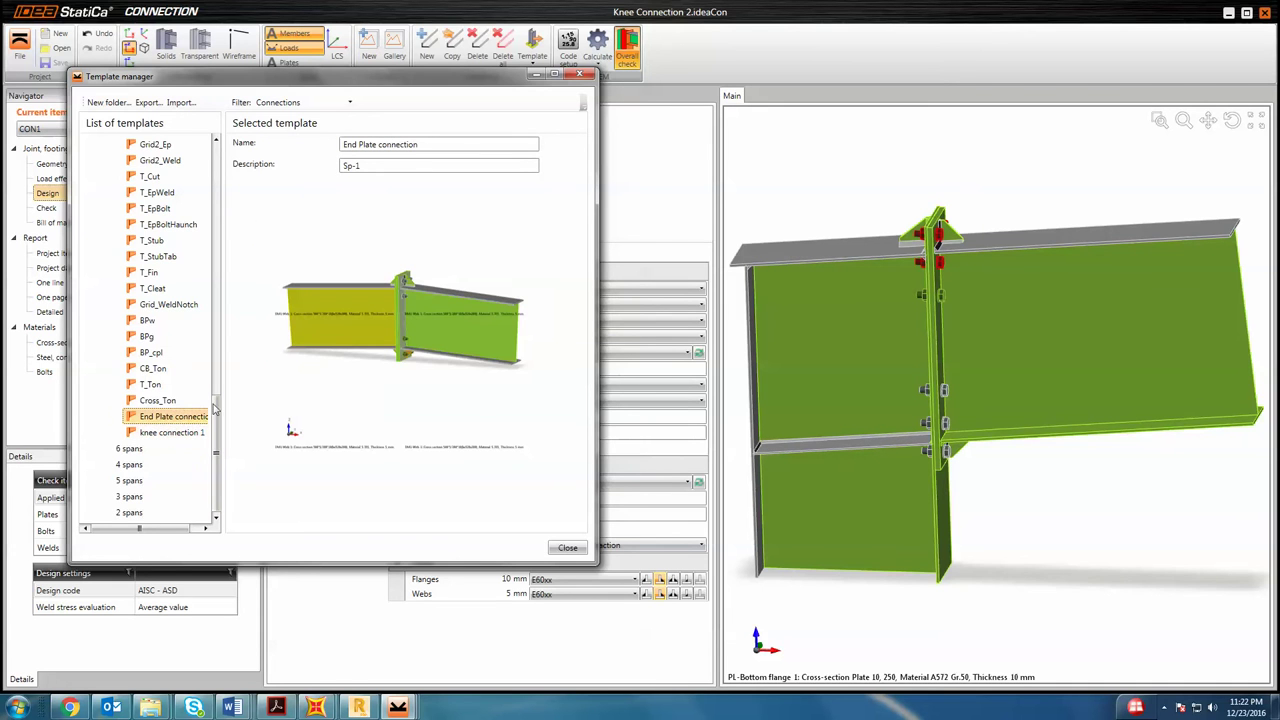
pyautogui.click(567, 547)
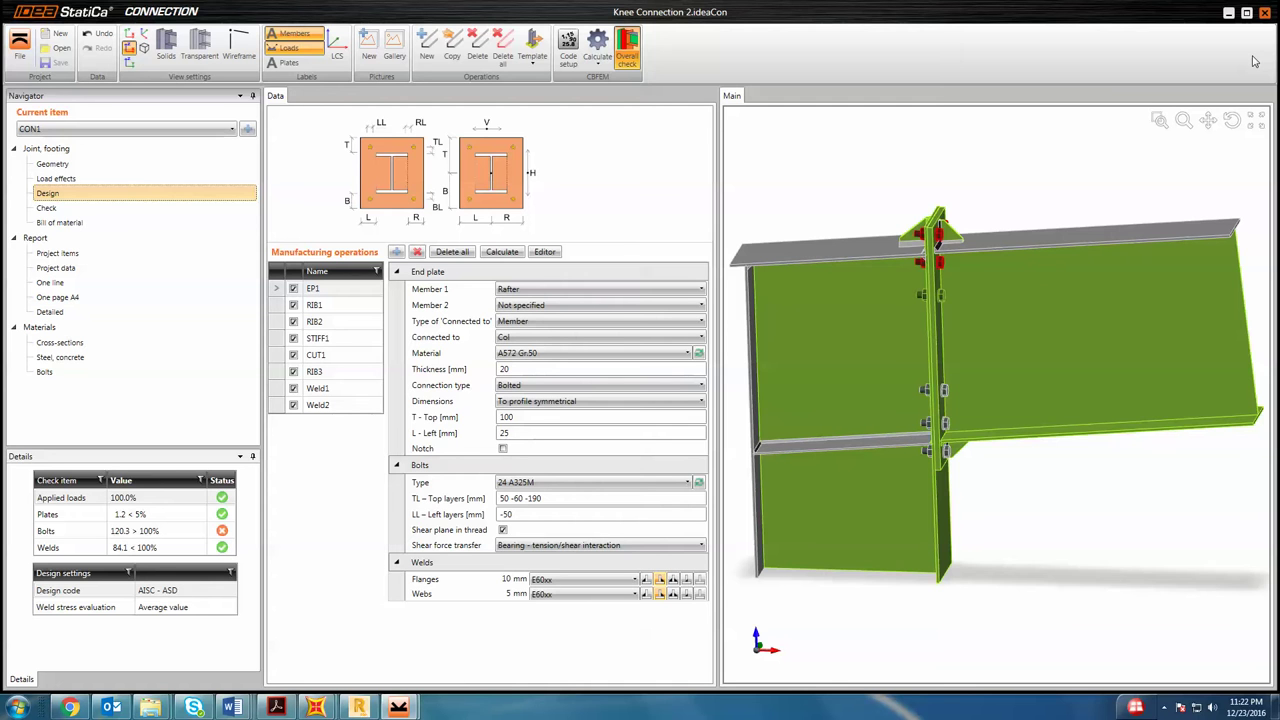
# - Minimize both IDEA StatiCa projects, return to the Introduction document in Word and select the text "Introduction to sap"
pyautogui.click(1229, 12)
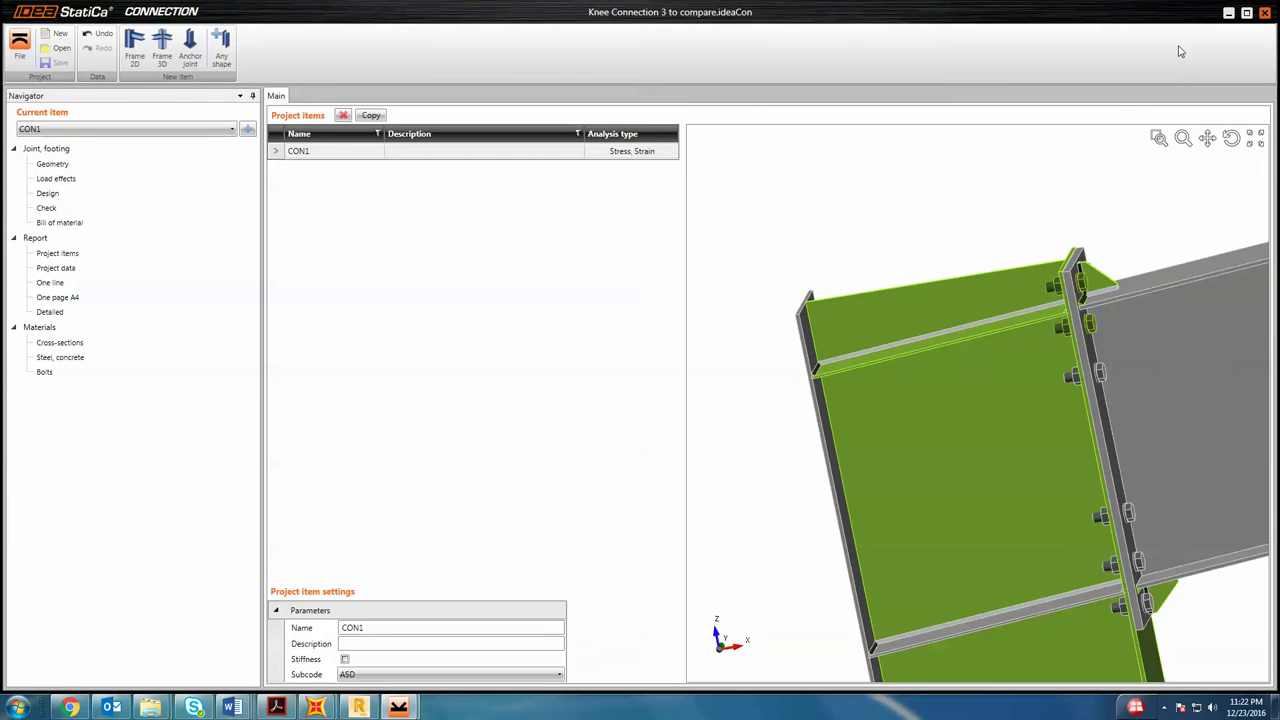
pyautogui.click(1229, 12)
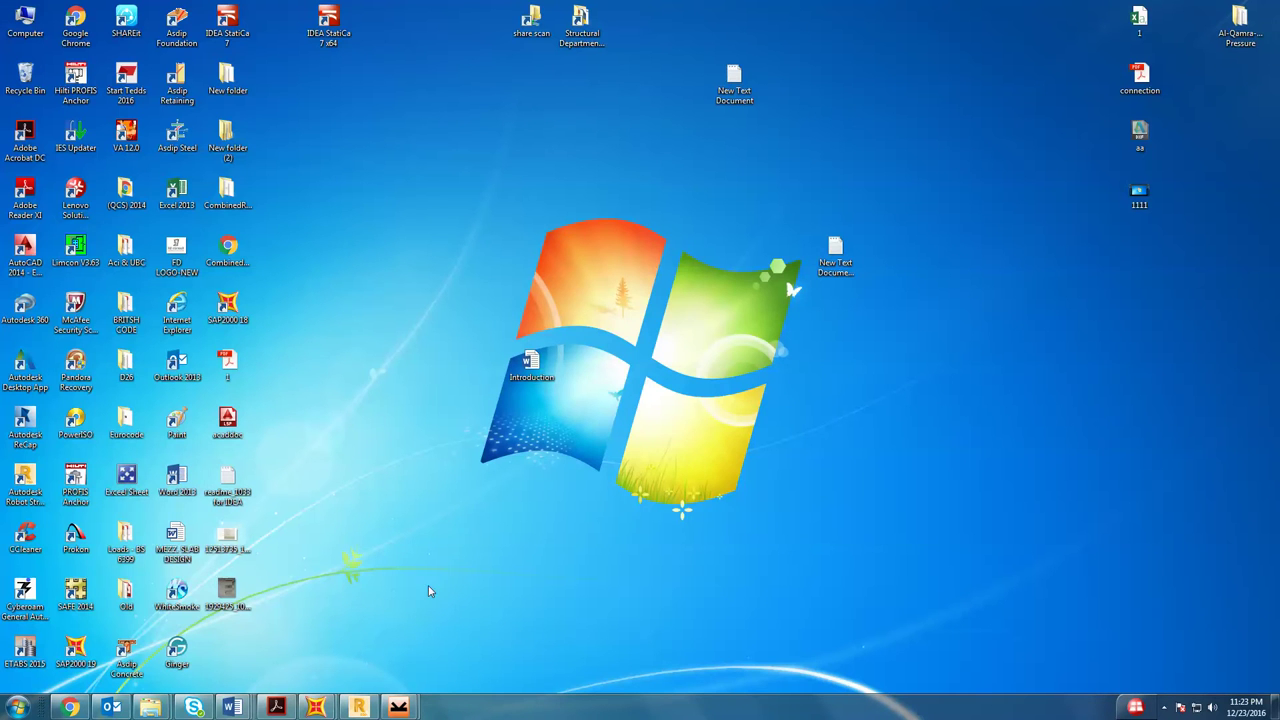
pyautogui.moveTo(232, 707)
pyautogui.click(340, 632)
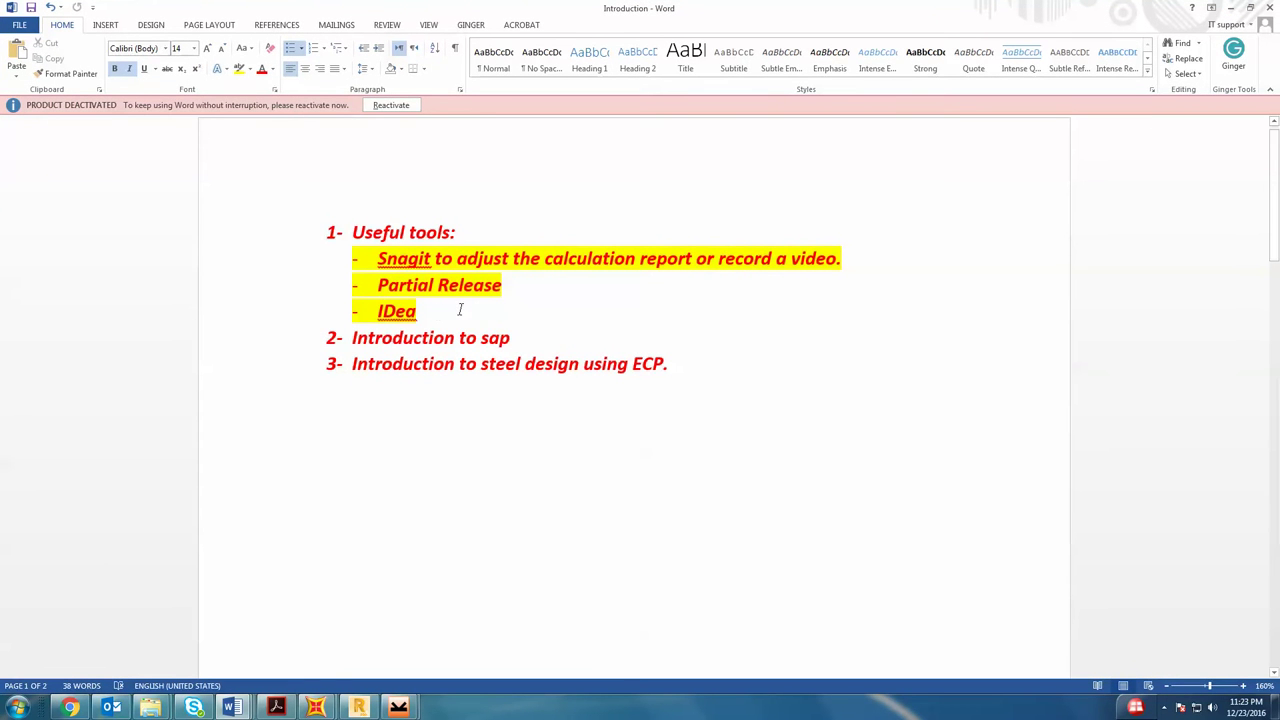
pyautogui.moveTo(518, 348); pyautogui.dragTo(352, 340)
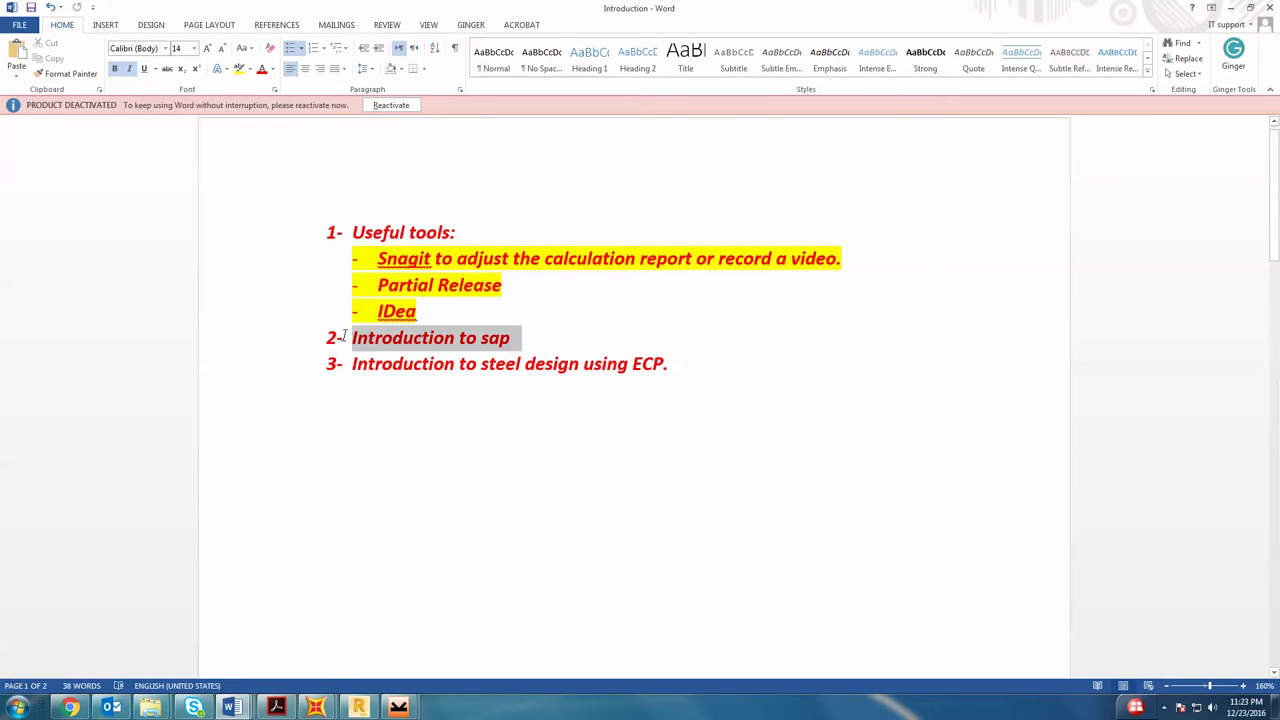
# - Minimize Word and switch to the SAP2000 building model that displays the AISC-ASD89 steel design sections
pyautogui.click(1229, 8)
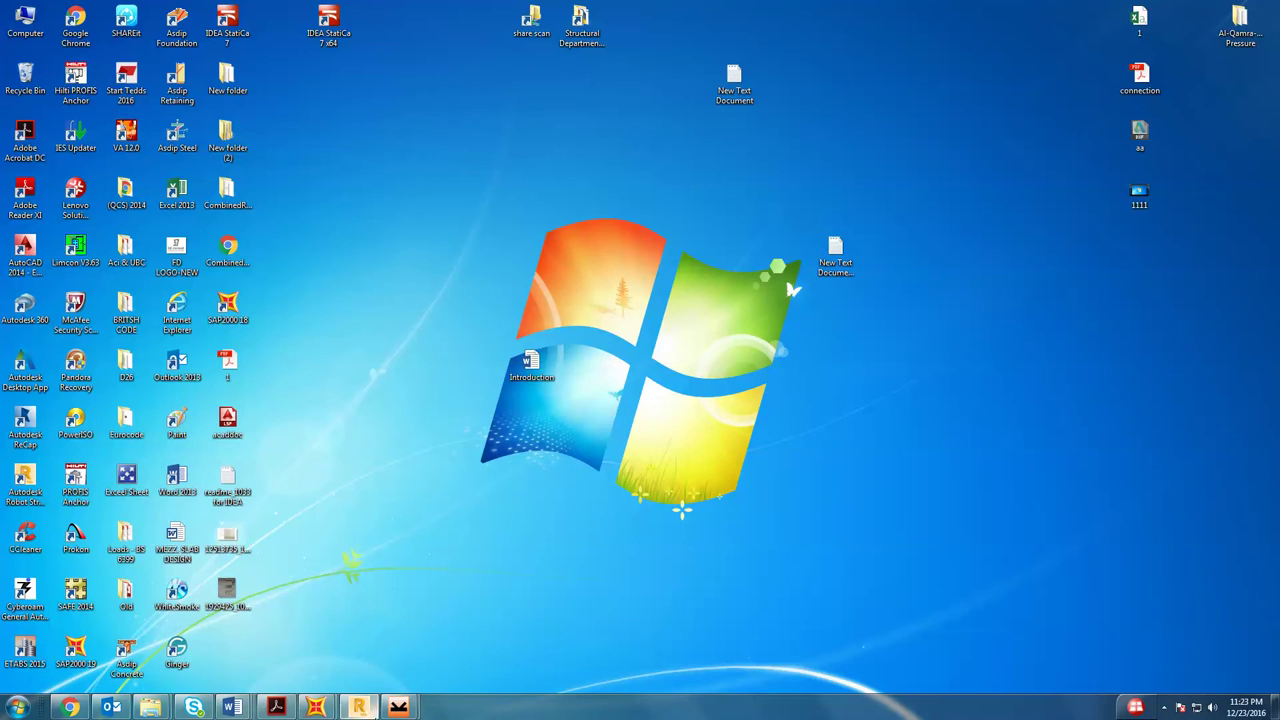
pyautogui.moveTo(316, 708)
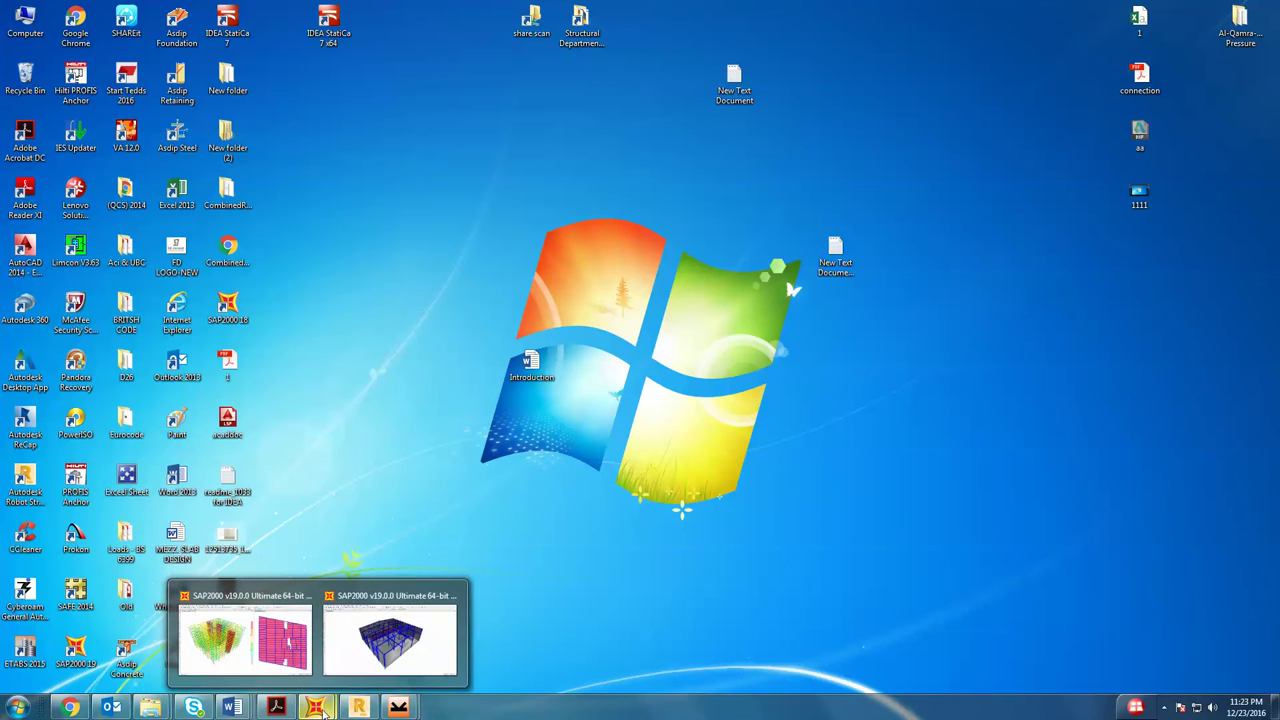
pyautogui.click(285, 650)
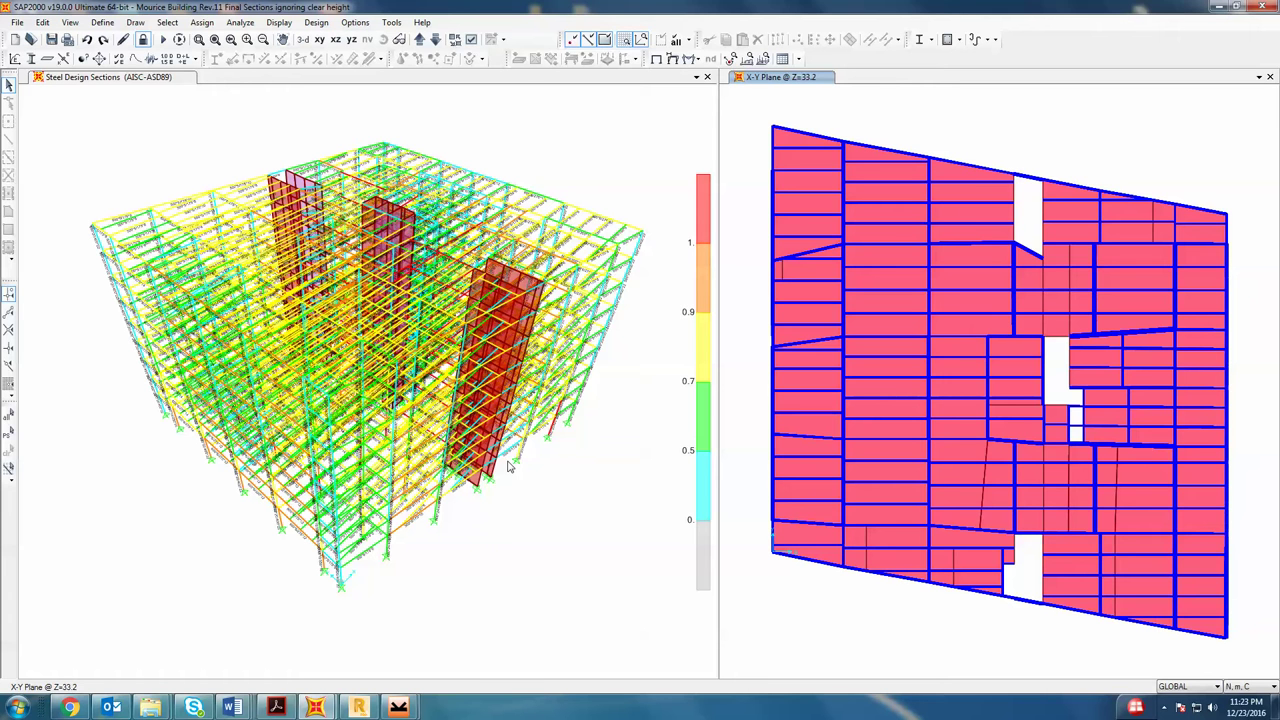
# - Unlock the analyzed building model to make its editing commands available
pyautogui.click(43, 22)
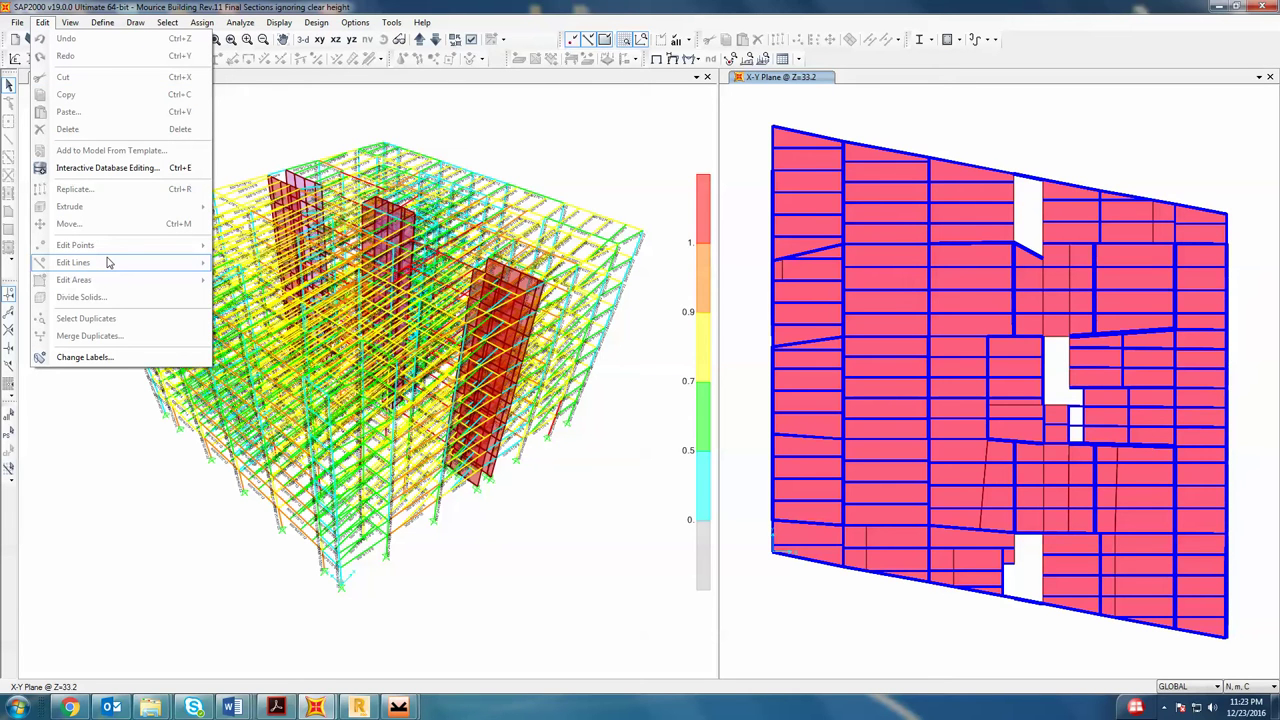
pyautogui.click(266, 137)
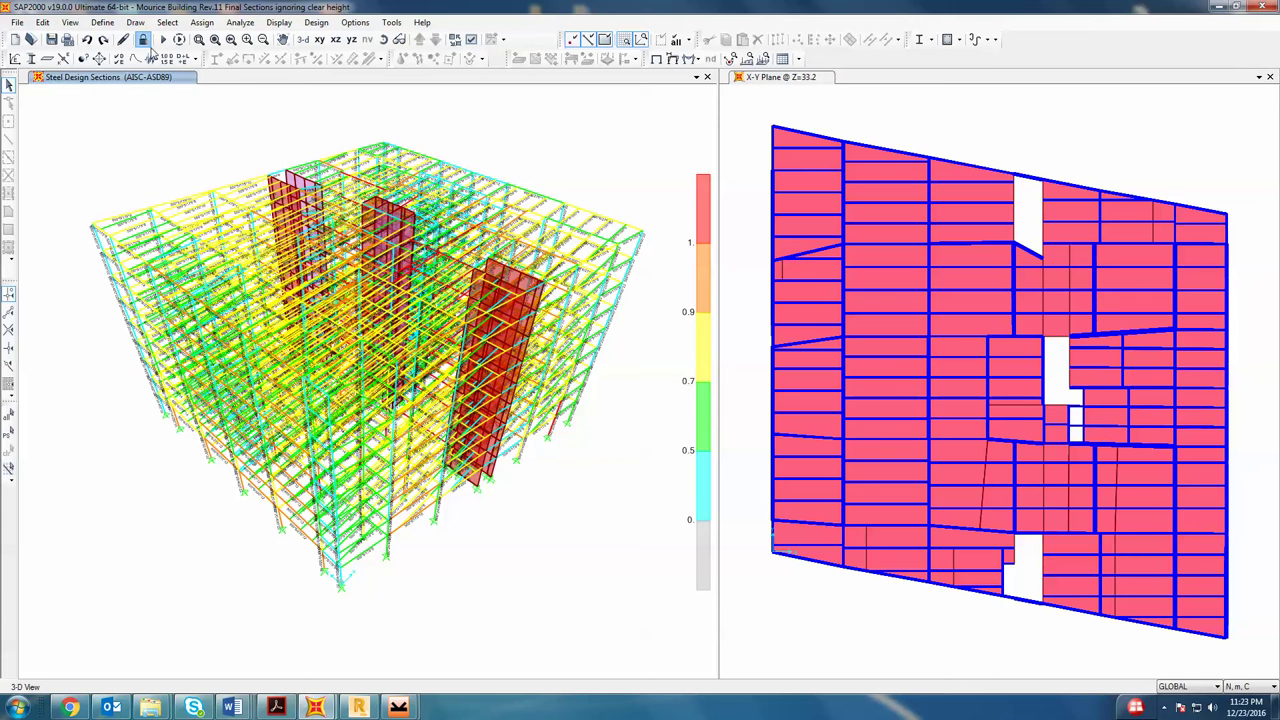
pyautogui.click(143, 39)
pyautogui.click(668, 406)
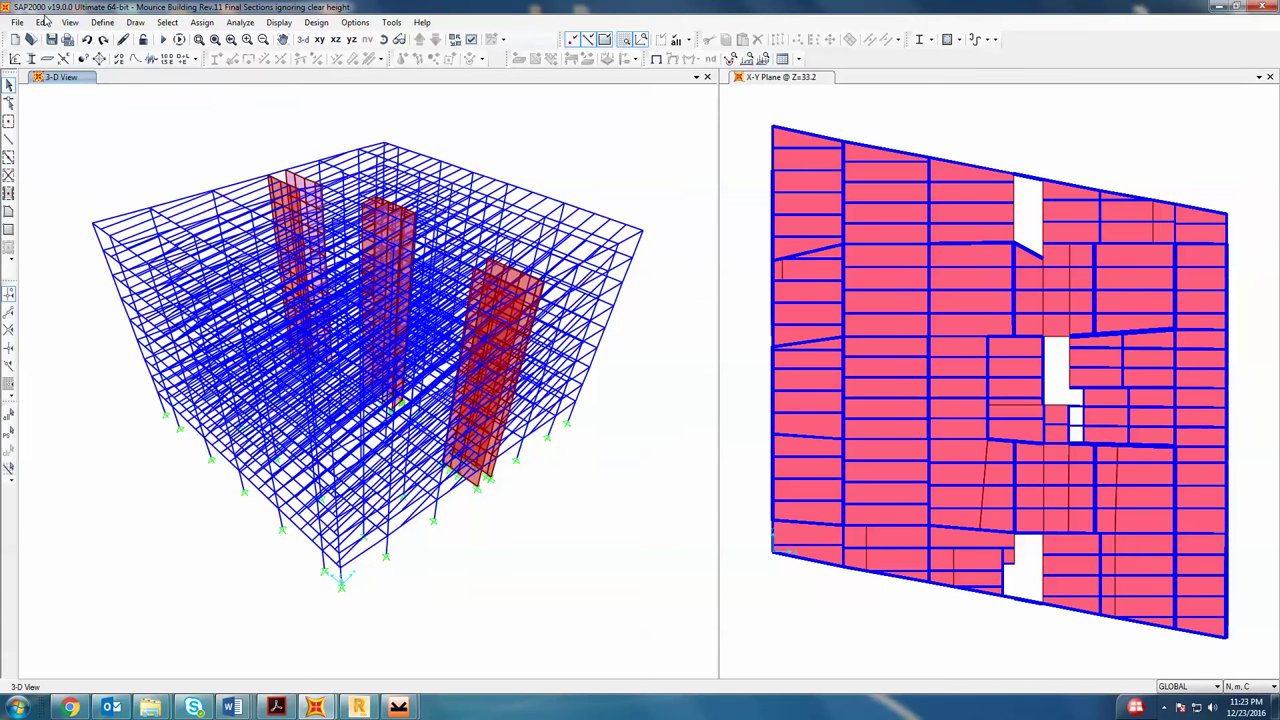
# - Select a few frames at the plan's upper-left corner in the X-Y plane at Z=33.2 and display the line editing commands
pyautogui.click(42, 22)
pyautogui.click(170, 246)
pyautogui.moveTo(164, 186); pyautogui.dragTo(118, 234)
pyautogui.click(42, 22)
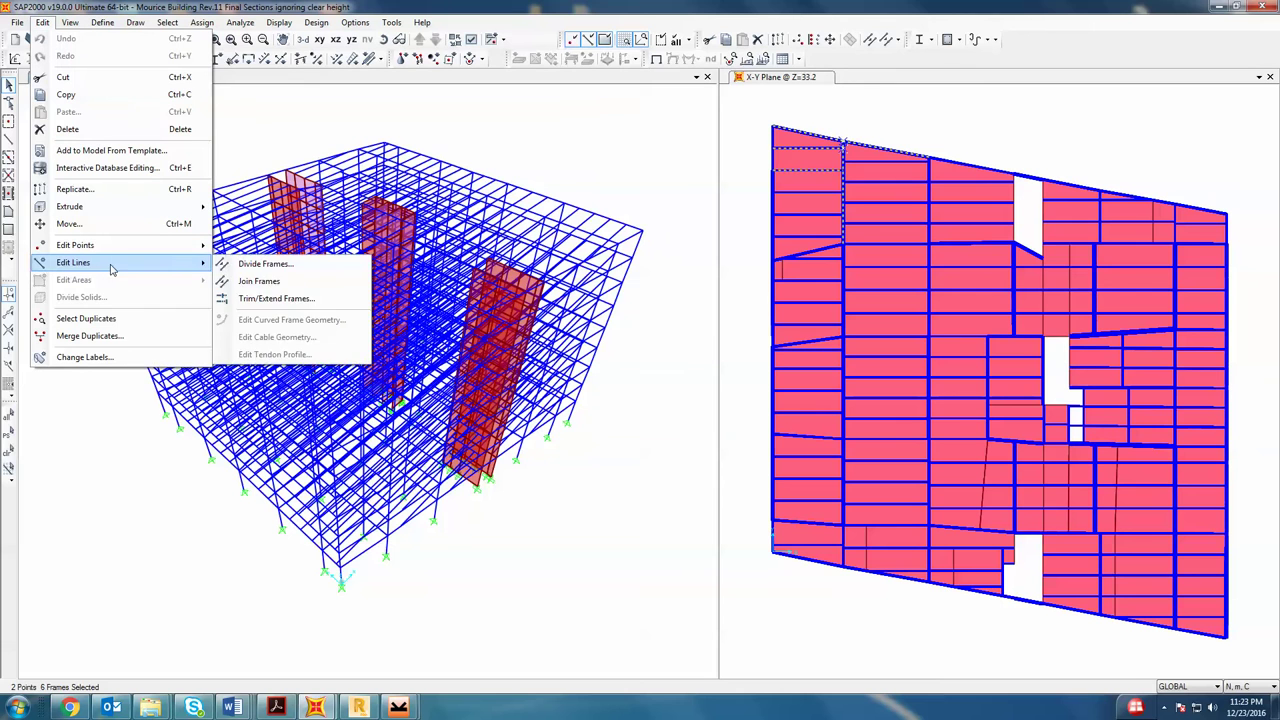
pyautogui.moveTo(175, 263)
pyautogui.click(618, 148)
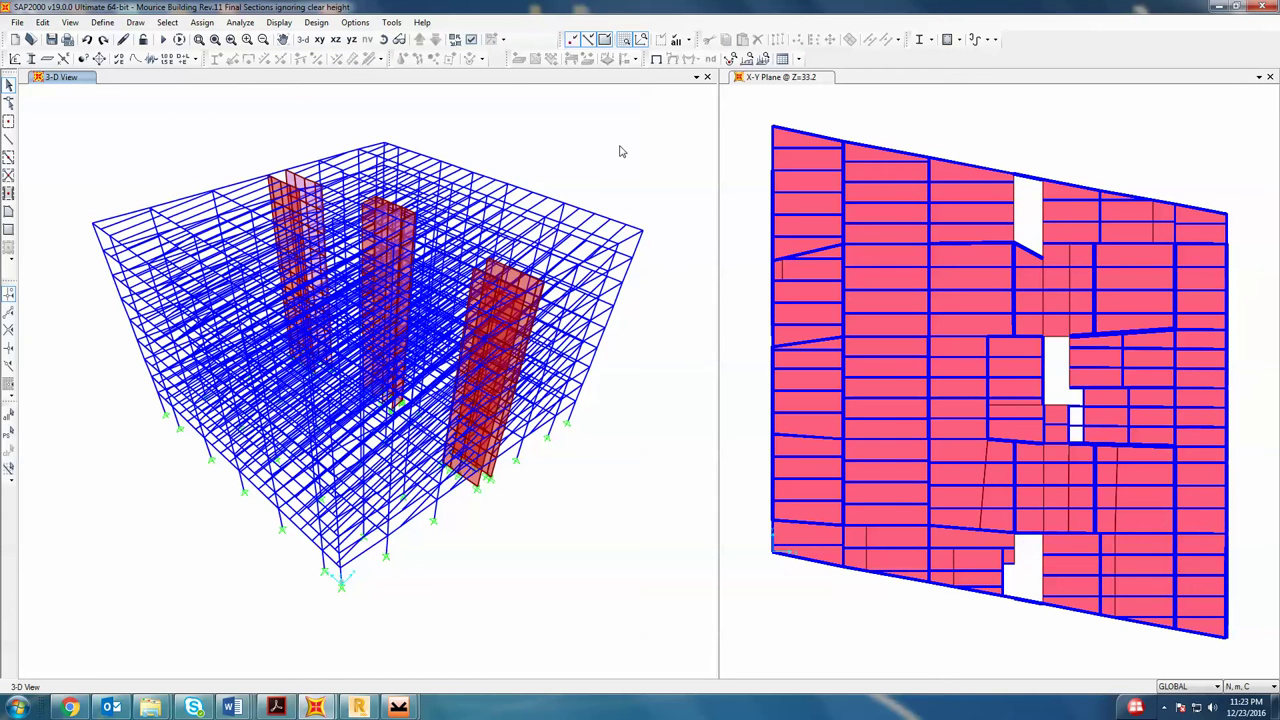
pyautogui.click(358, 22)
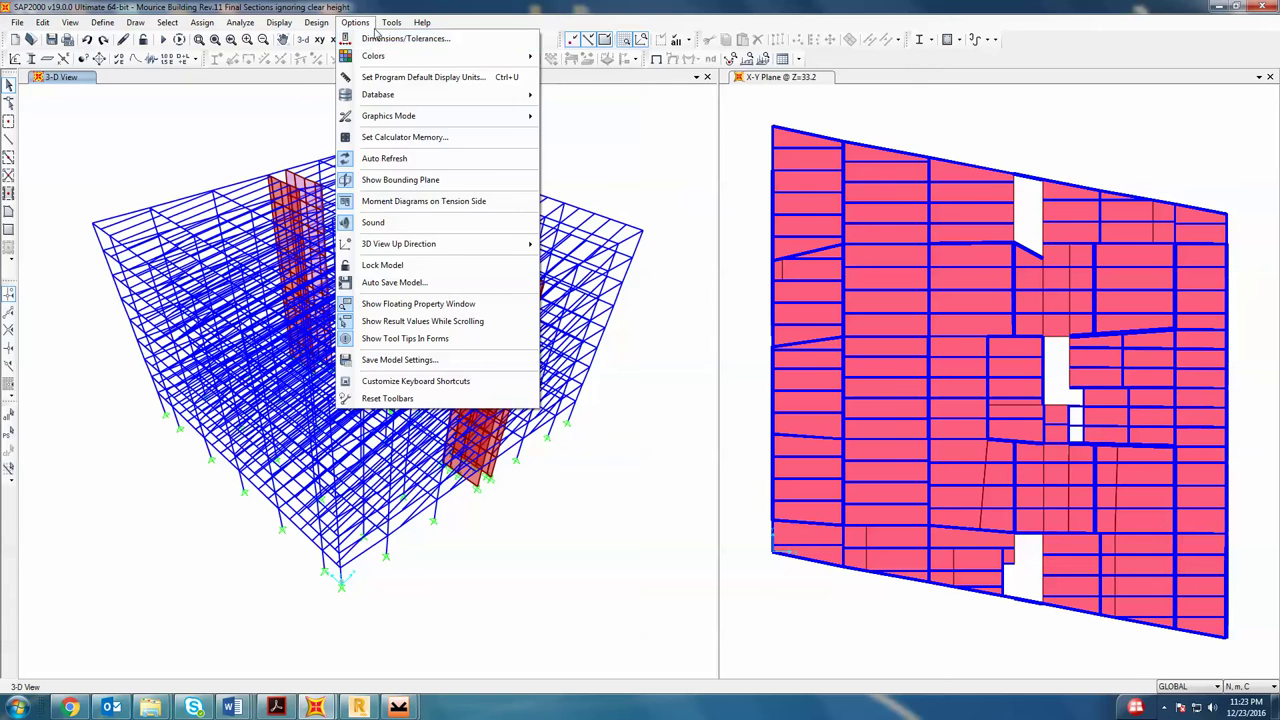
pyautogui.click(316, 22)
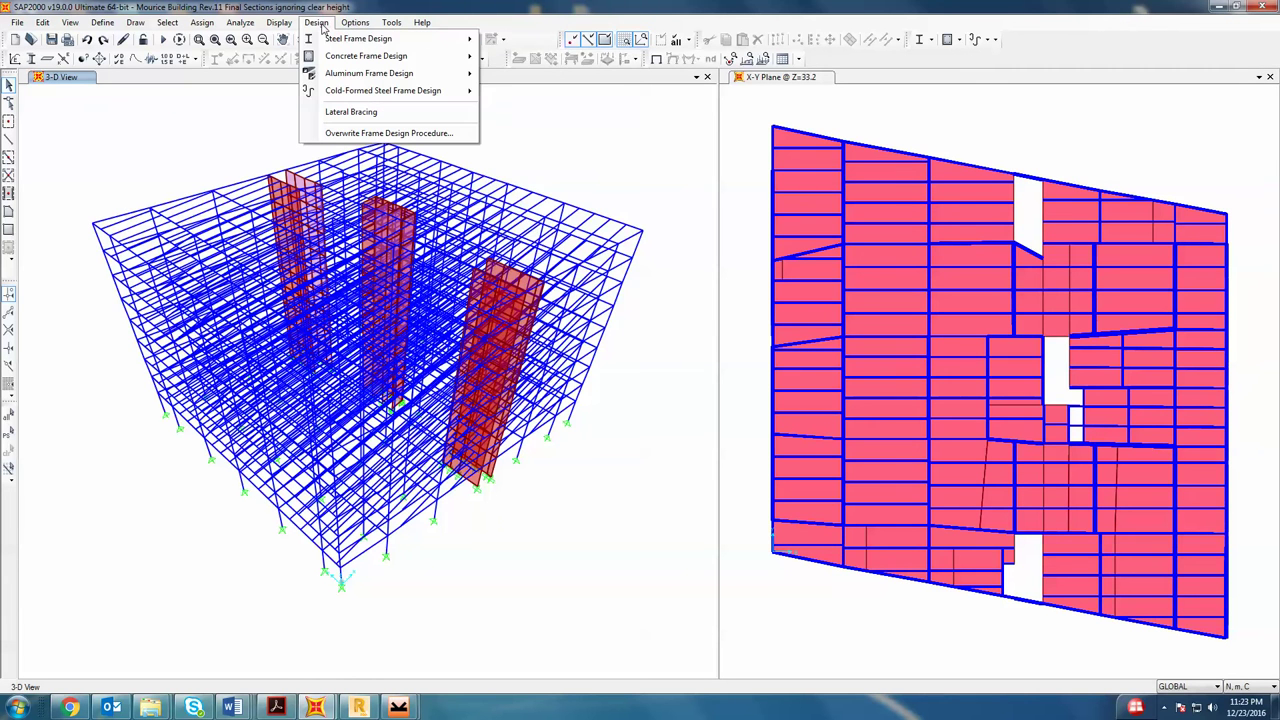
pyautogui.click(178, 6)
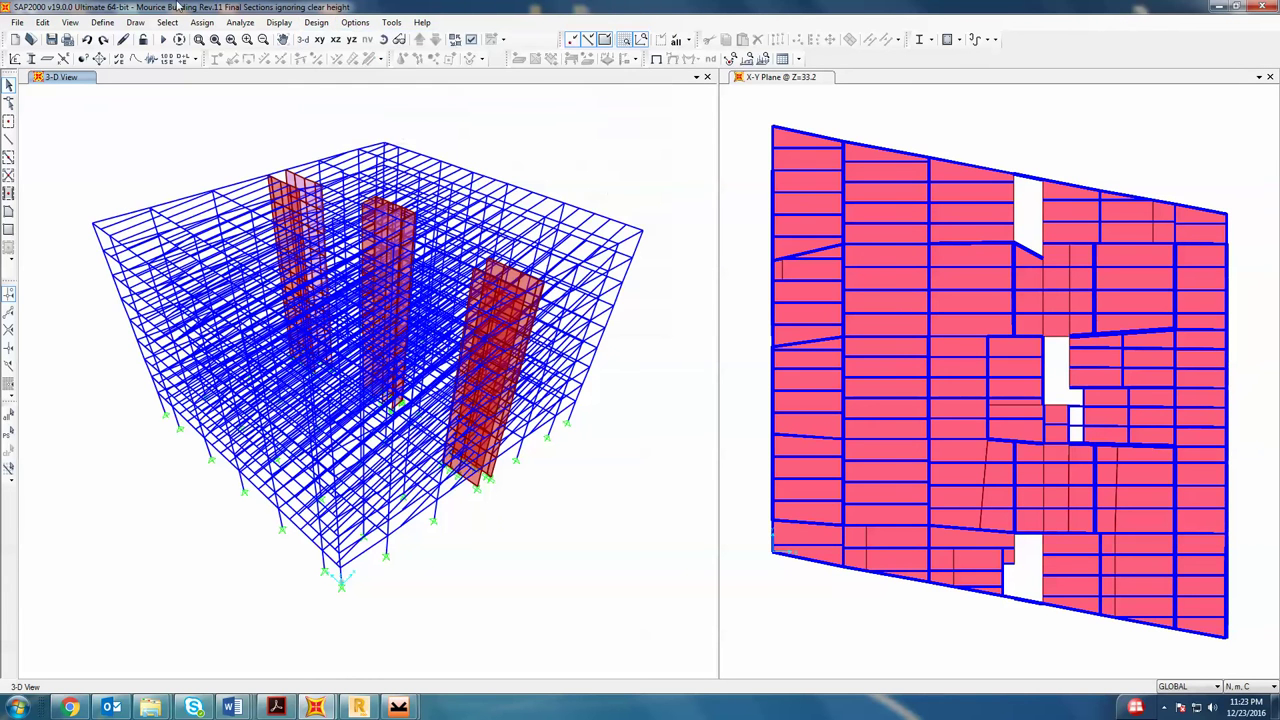
pyautogui.click(202, 22)
pyautogui.click(460, 104)
pyautogui.click(391, 22)
# - Open the steel frame design preferences and read the descriptions of Design System R and Design System Cd
pyautogui.moveTo(355, 24)
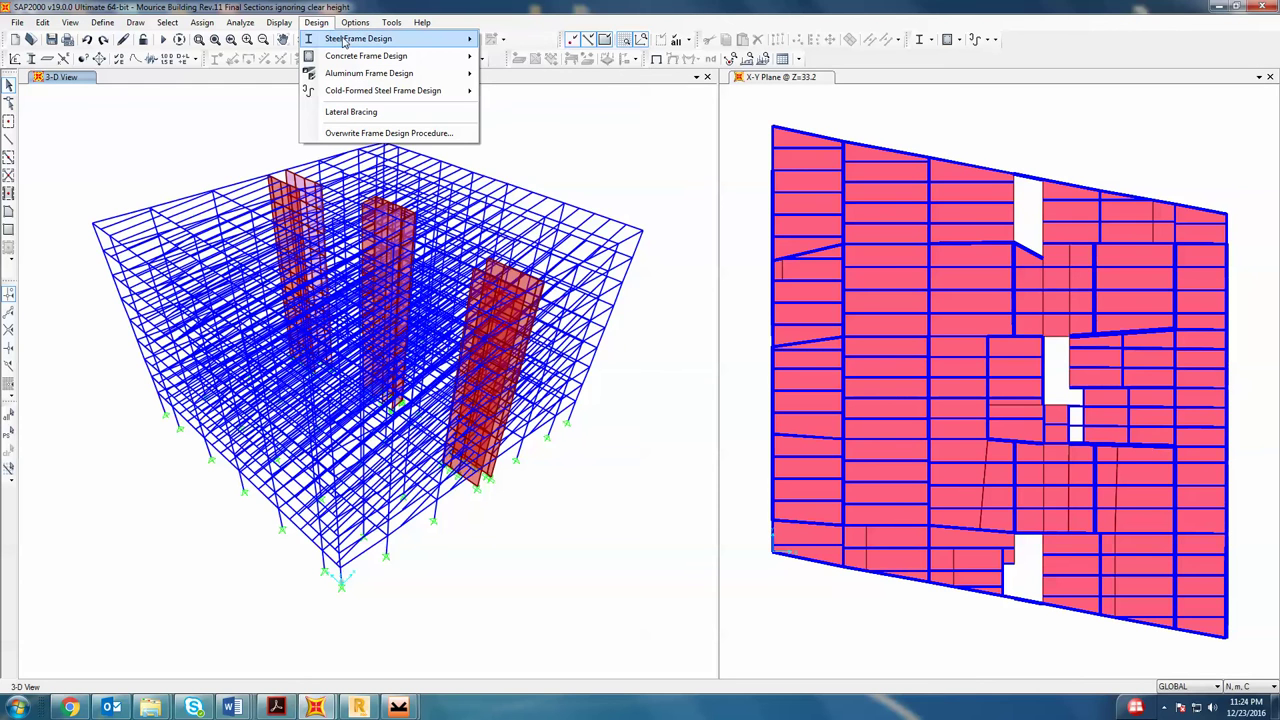
pyautogui.click(530, 40)
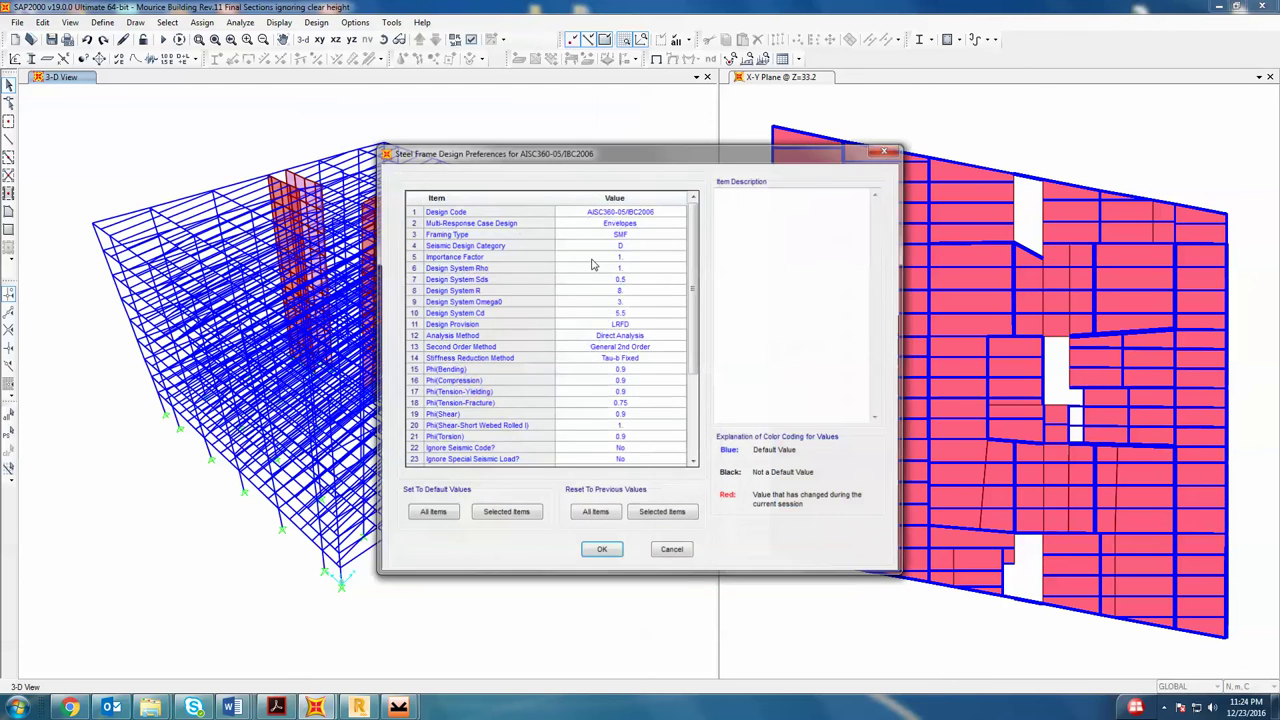
pyautogui.click(470, 290)
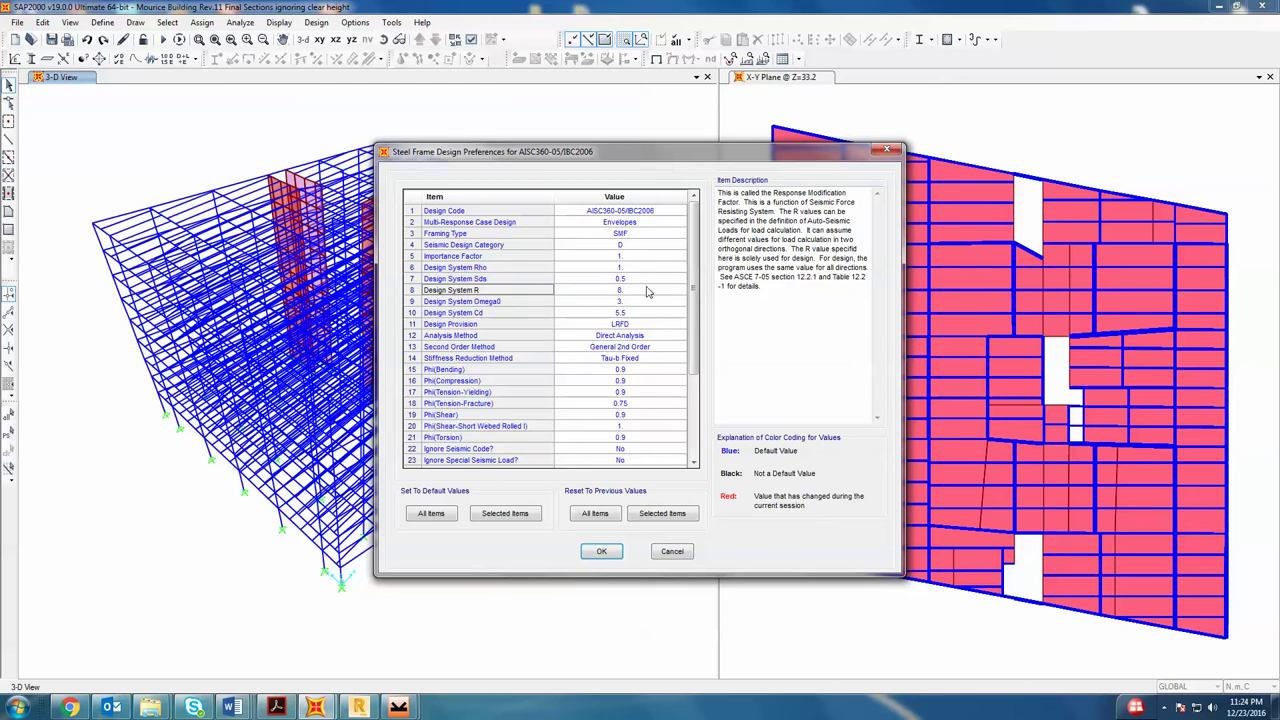
pyautogui.click(486, 313)
pyautogui.click(486, 290)
pyautogui.click(498, 313)
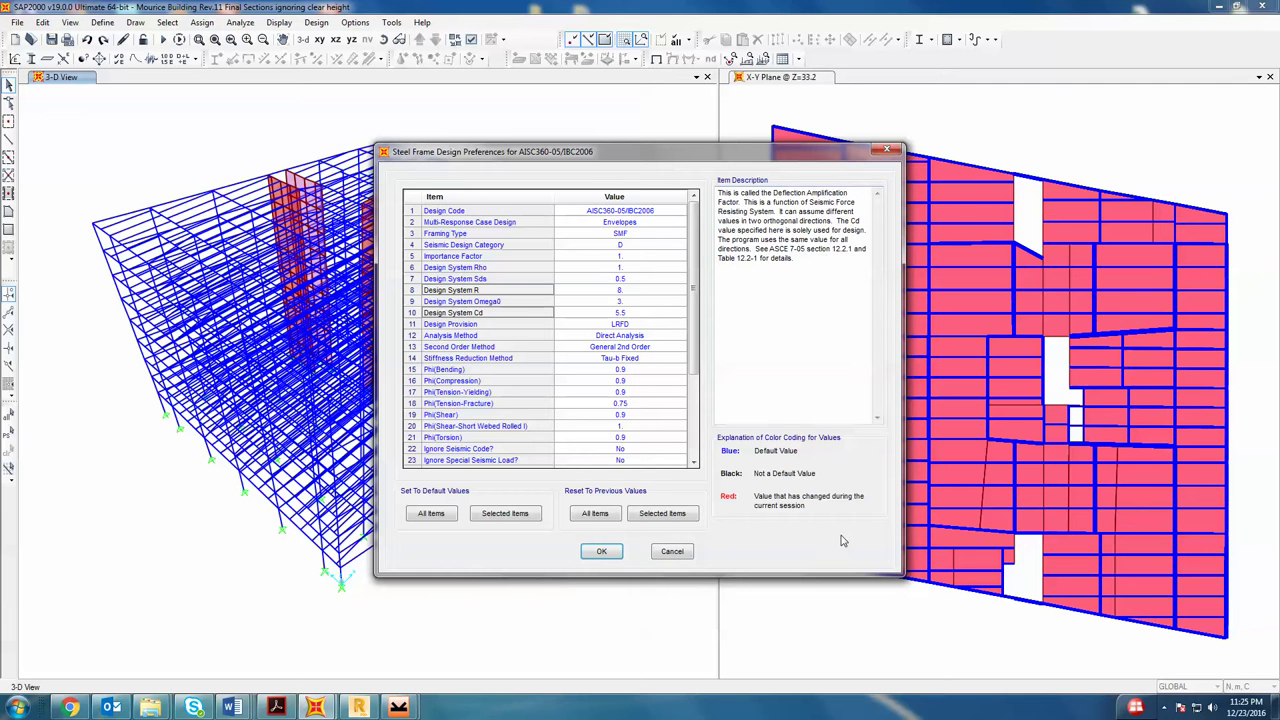
pyautogui.click(684, 551)
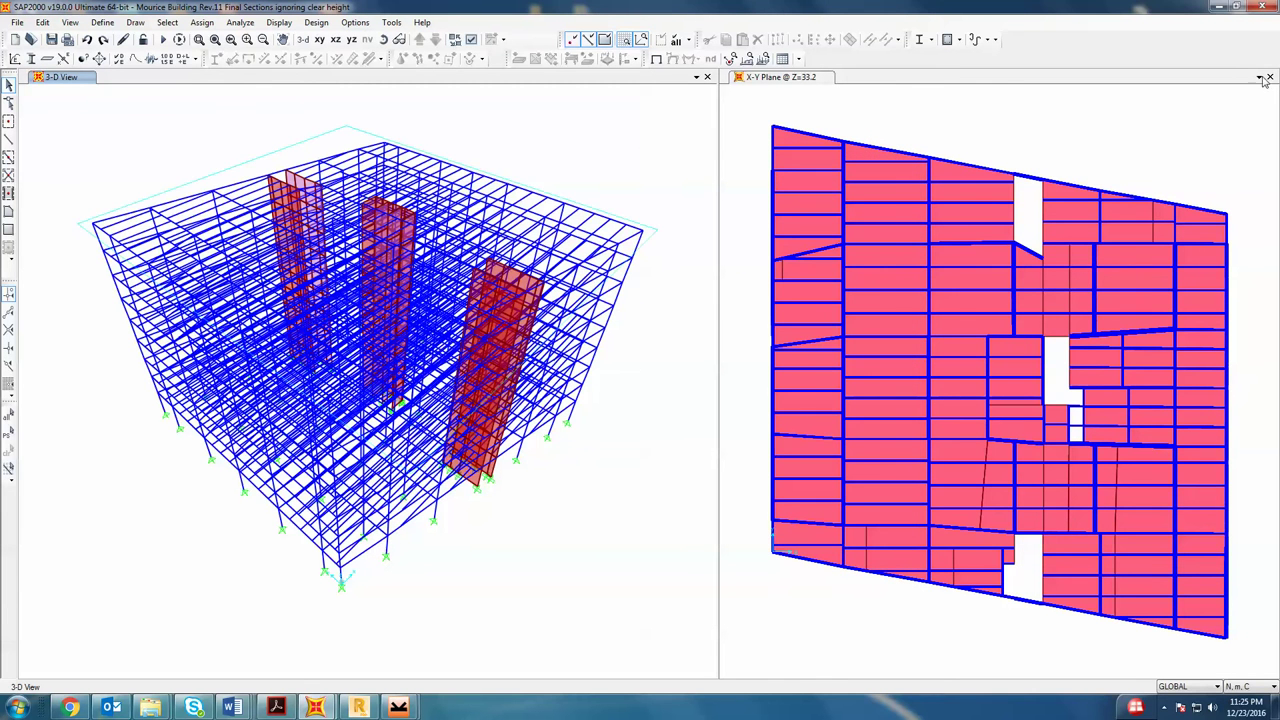
# - Switch to the Final Wok Rev.07 SAP2000 model and select its front wall area, clearing the selection again
pyautogui.moveTo(315, 708)
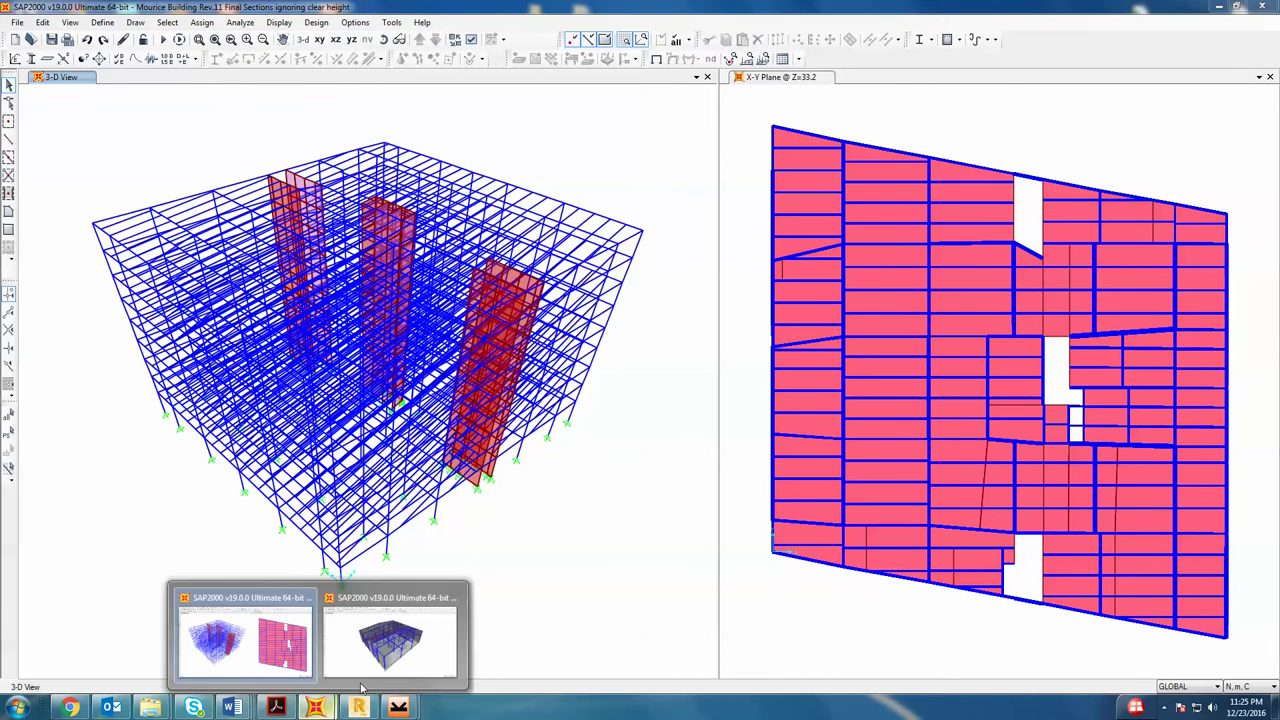
pyautogui.click(380, 660)
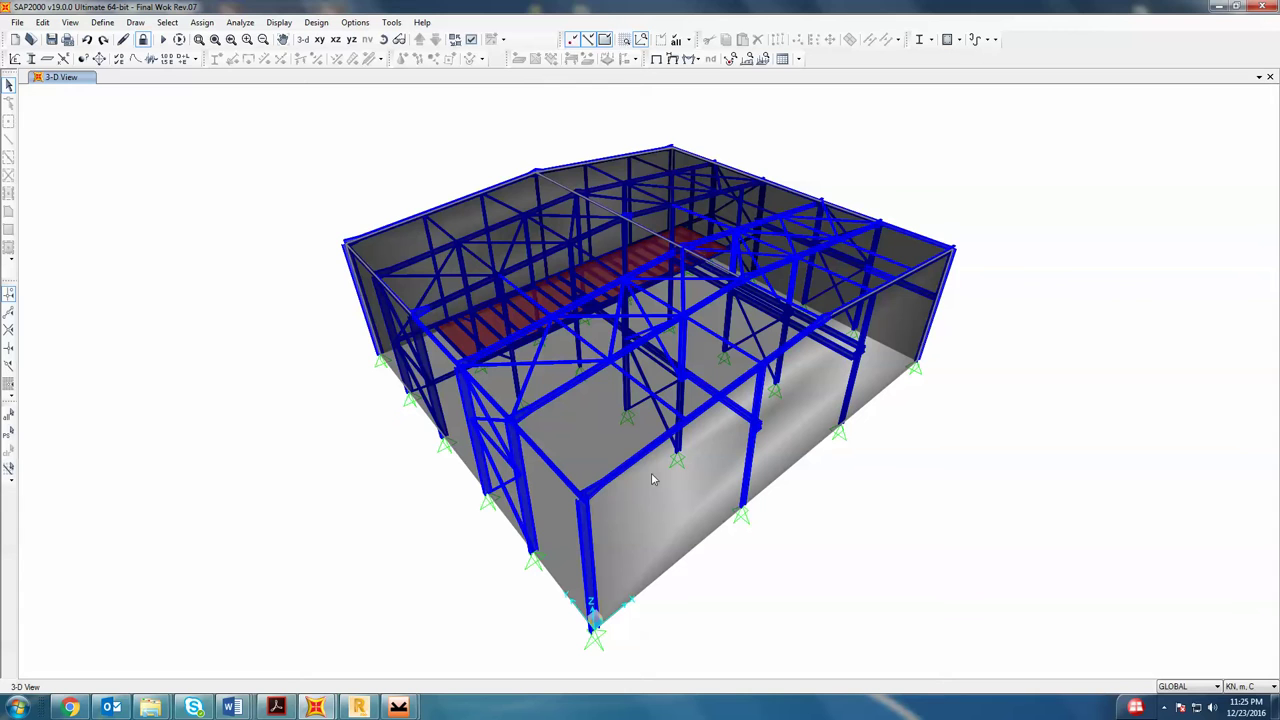
pyautogui.click(670, 499)
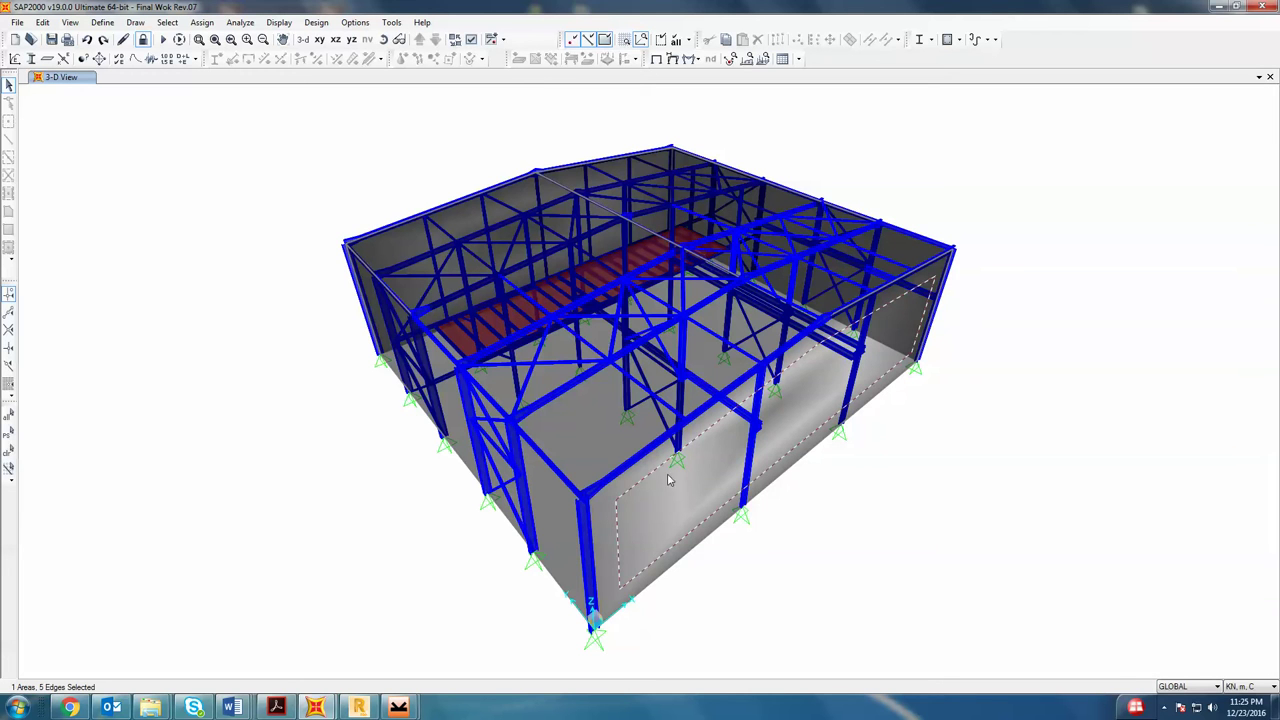
pyautogui.click(608, 433)
pyautogui.hotkey('ctrl', 'q')
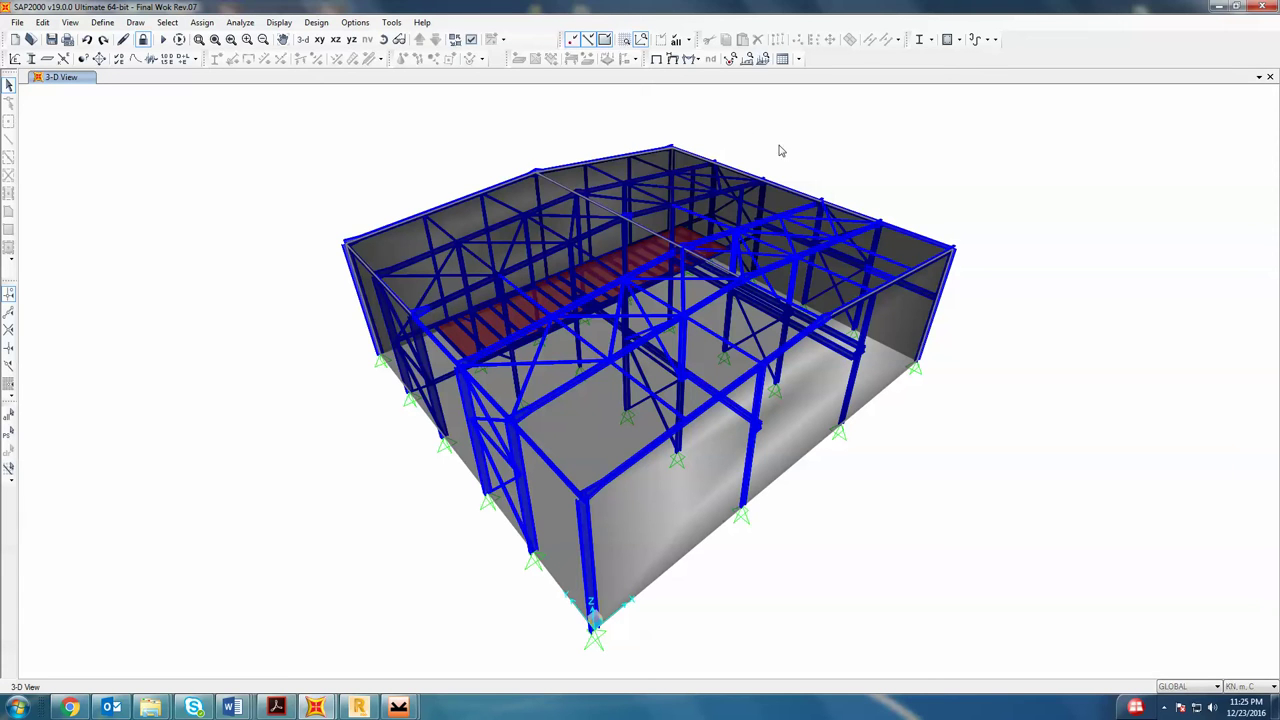
# - Show the Live area loads as uniform load to frames resultants with One-Way distribution
pyautogui.click(717, 201)
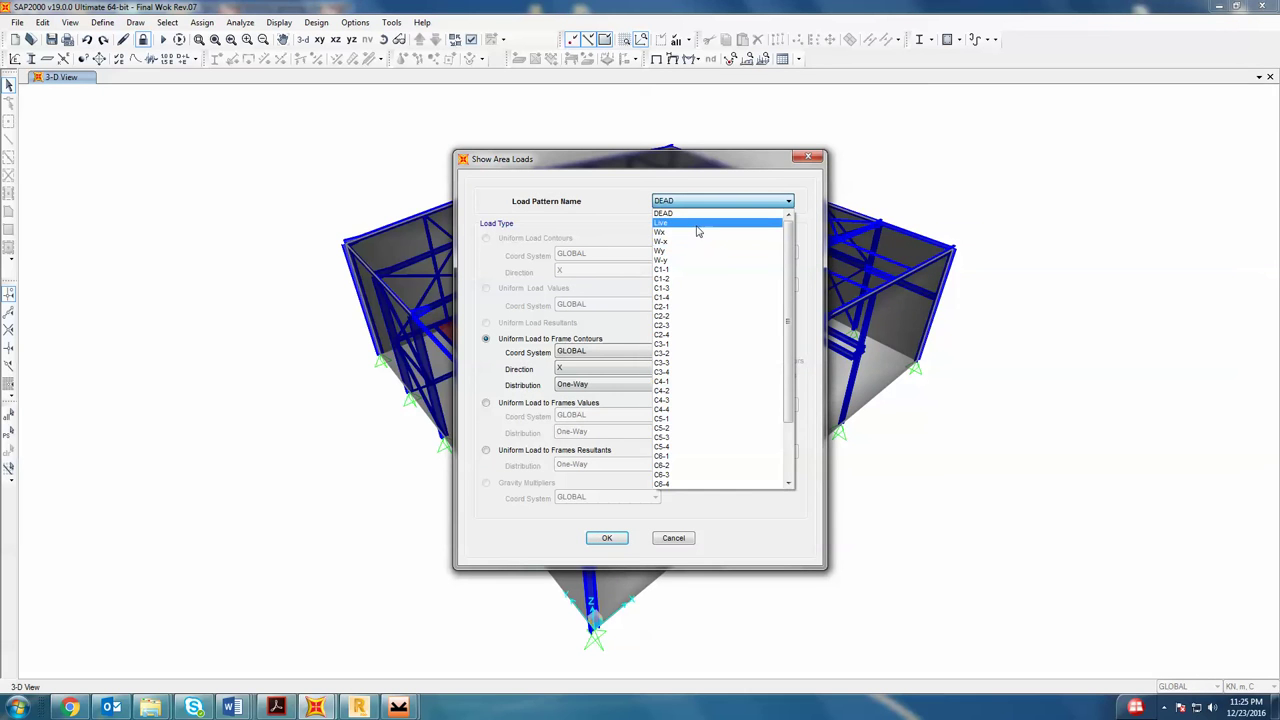
pyautogui.click(698, 224)
pyautogui.click(545, 451)
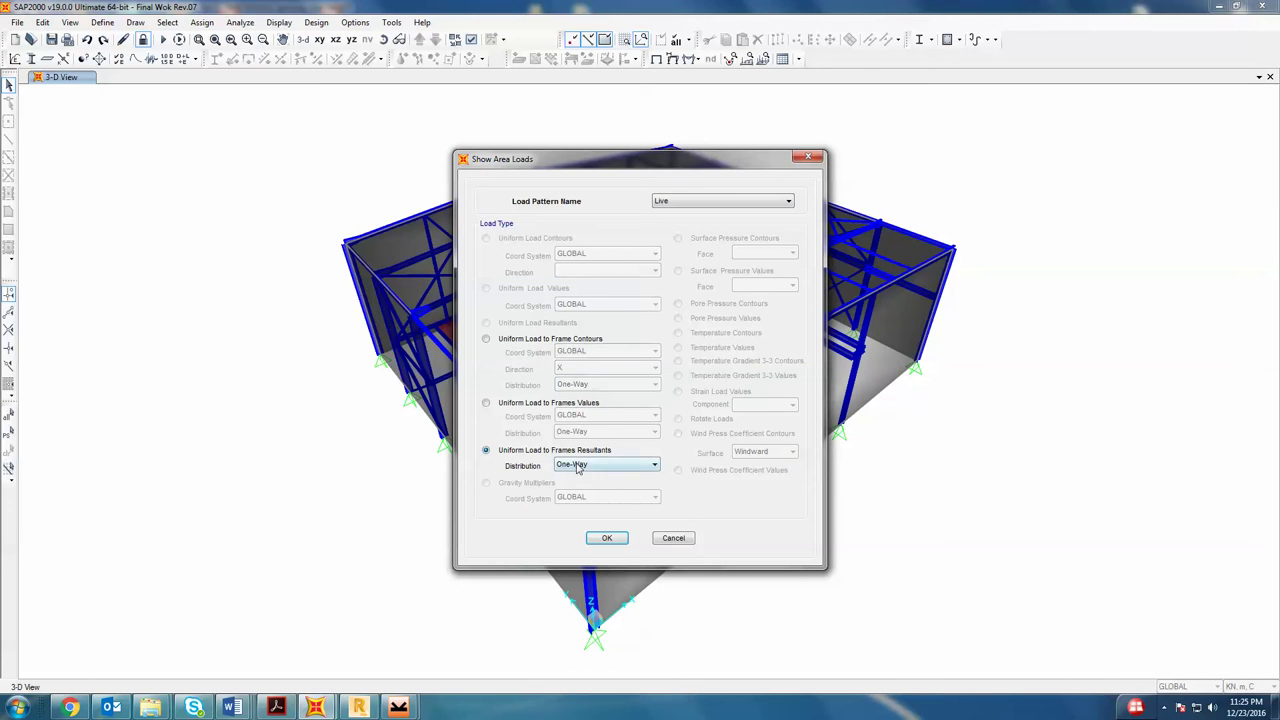
pyautogui.click(576, 466)
pyautogui.click(582, 476)
pyautogui.click(606, 538)
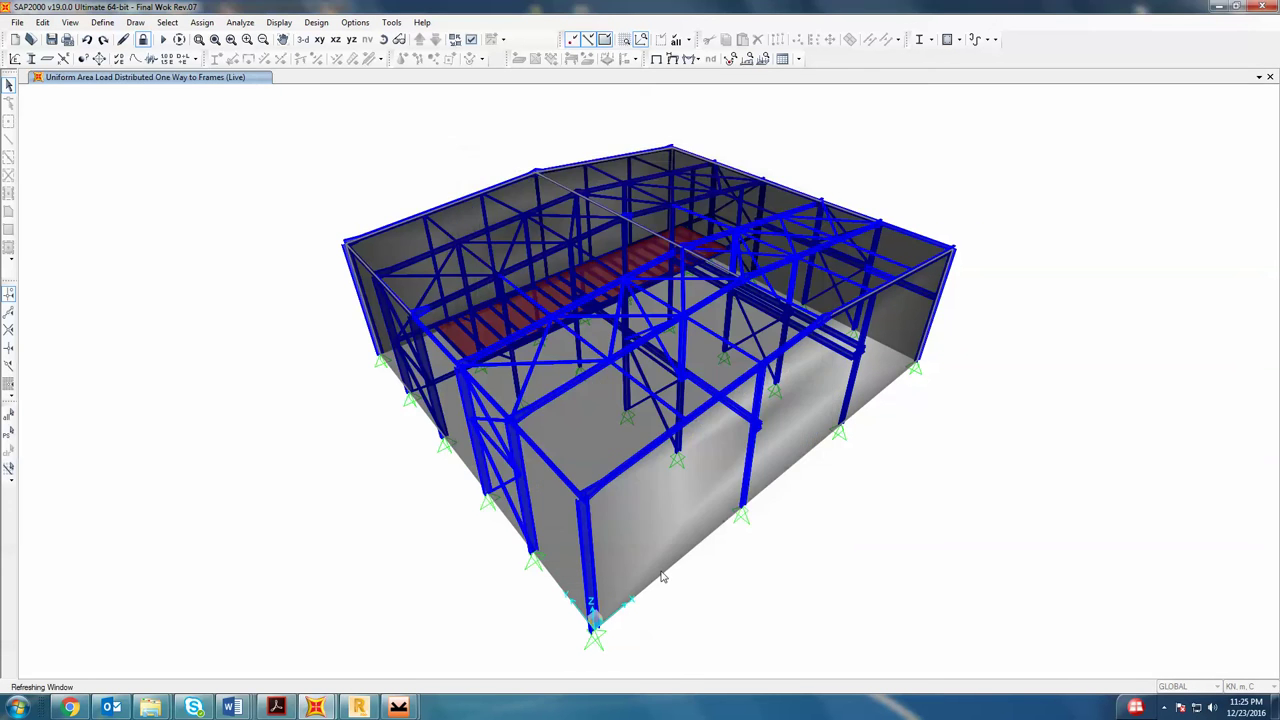
pyautogui.click(763, 58)
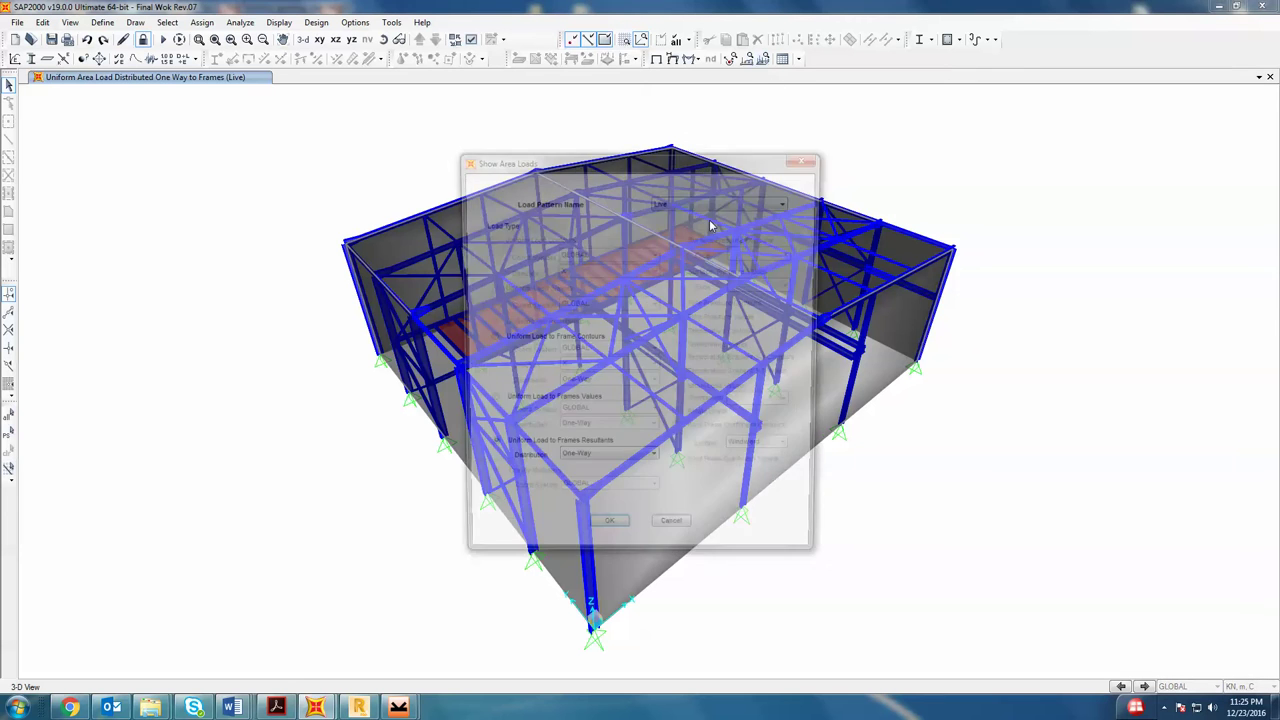
pyautogui.click(595, 468)
pyautogui.click(595, 470)
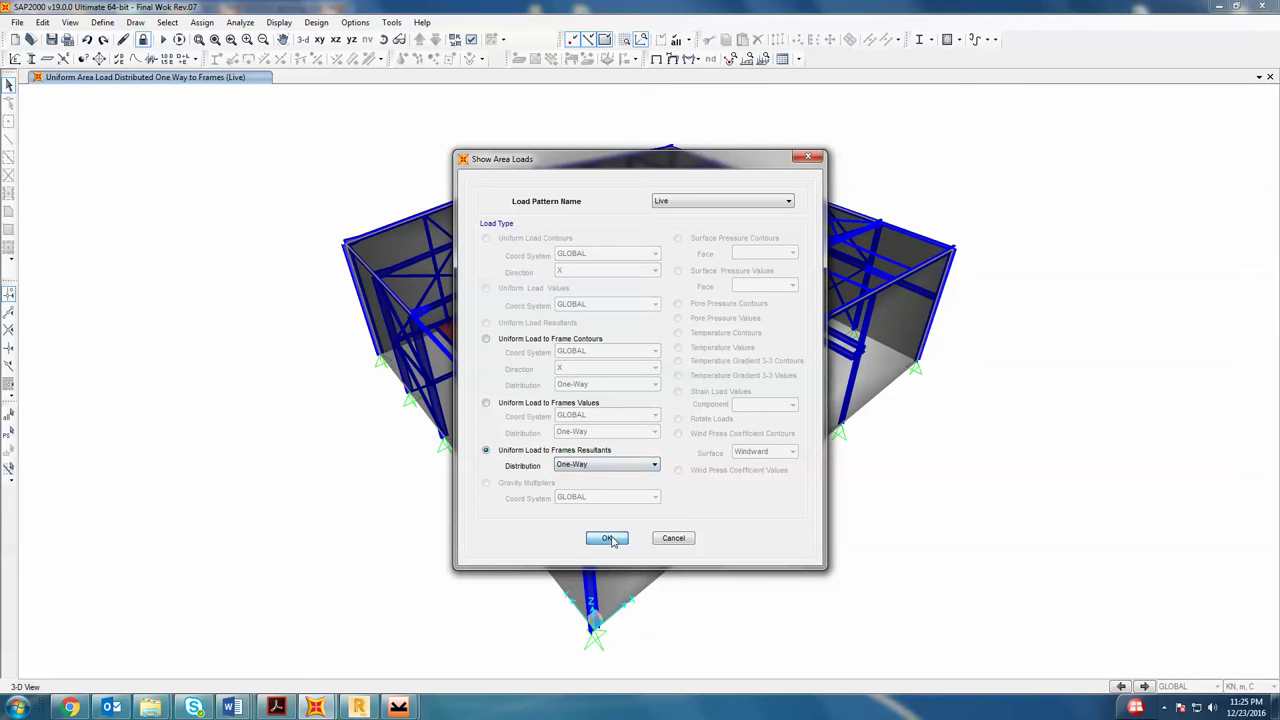
pyautogui.click(606, 538)
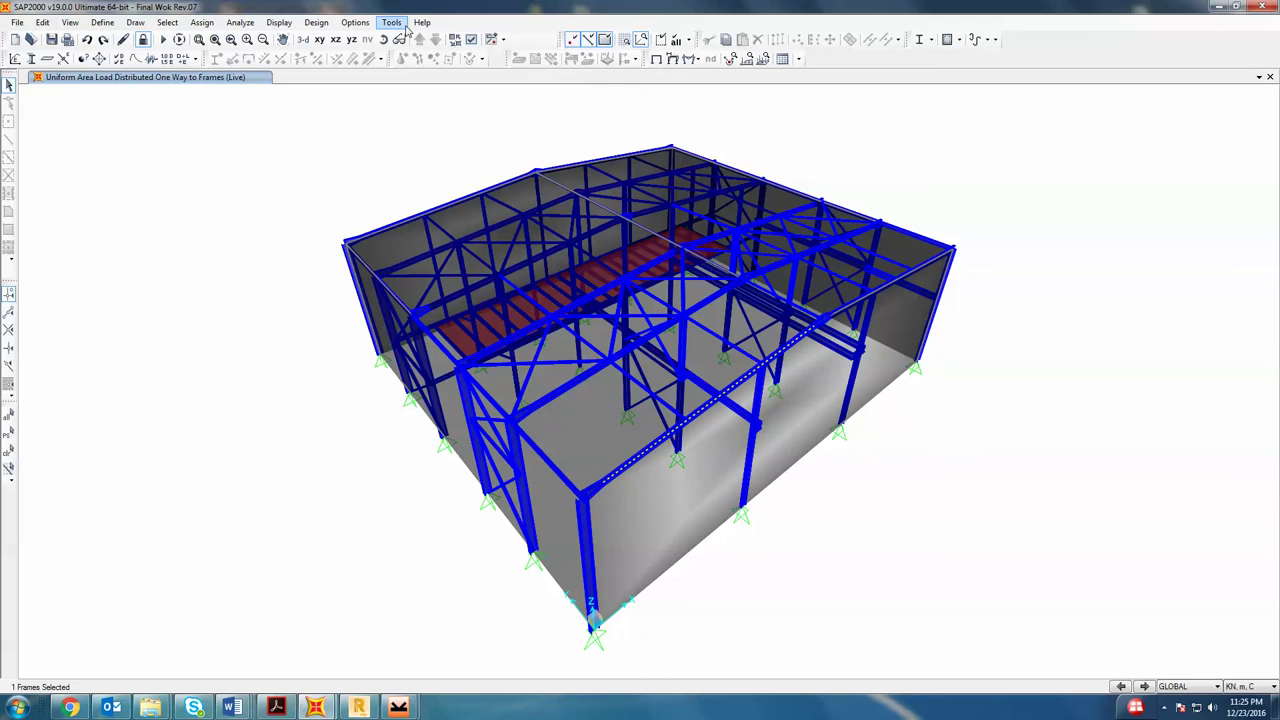
# - Change the model's view type from Extrude to Standard in the general display options
pyautogui.click(471, 39)
pyautogui.click(576, 172)
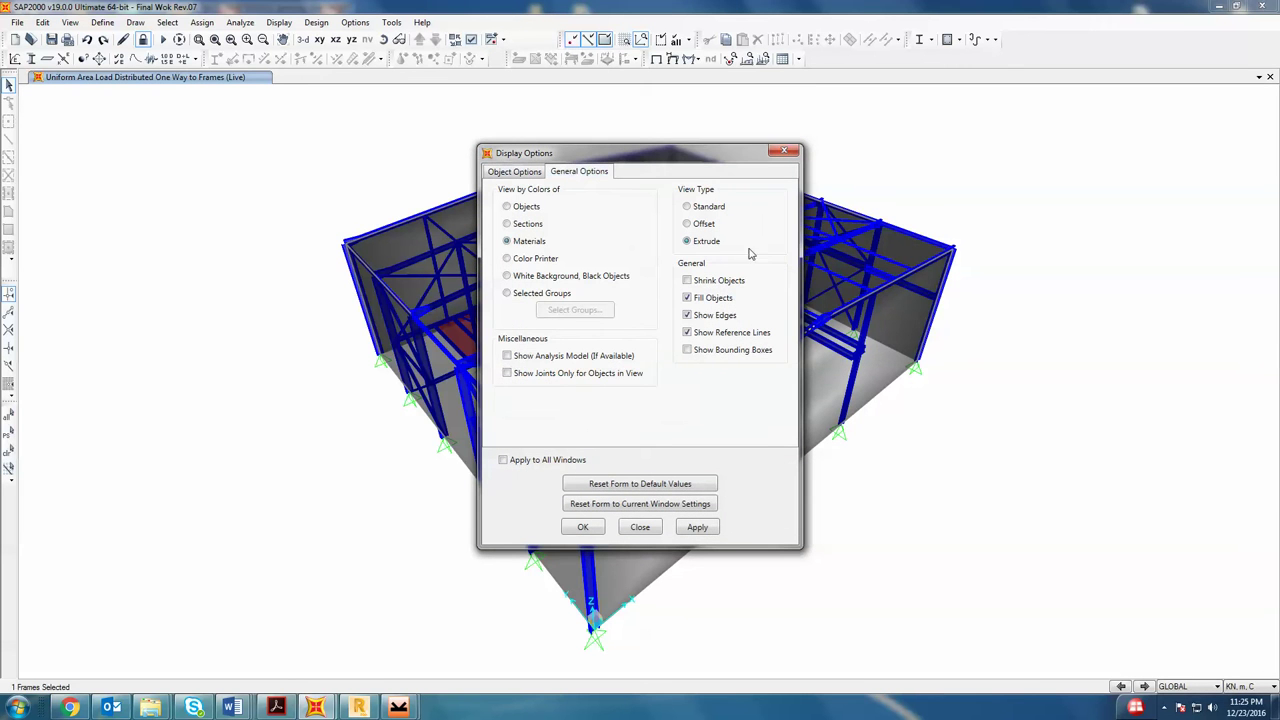
pyautogui.click(697, 207)
pyautogui.click(697, 527)
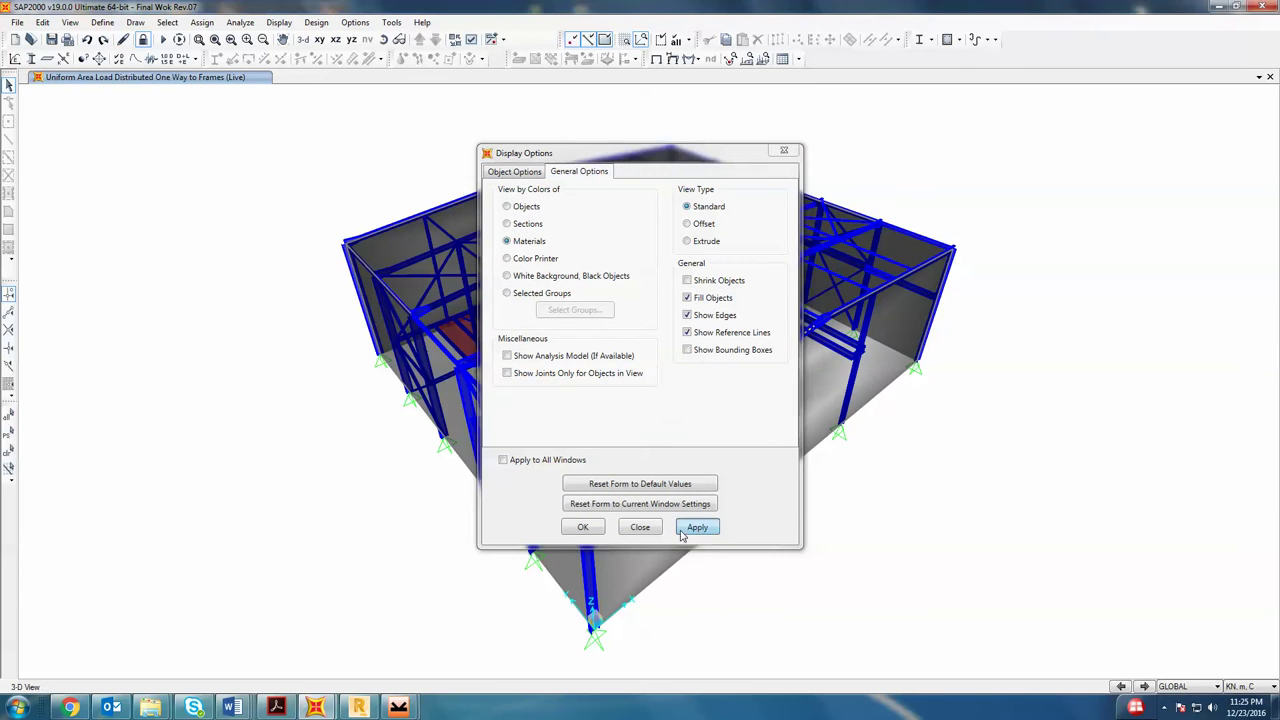
pyautogui.click(640, 527)
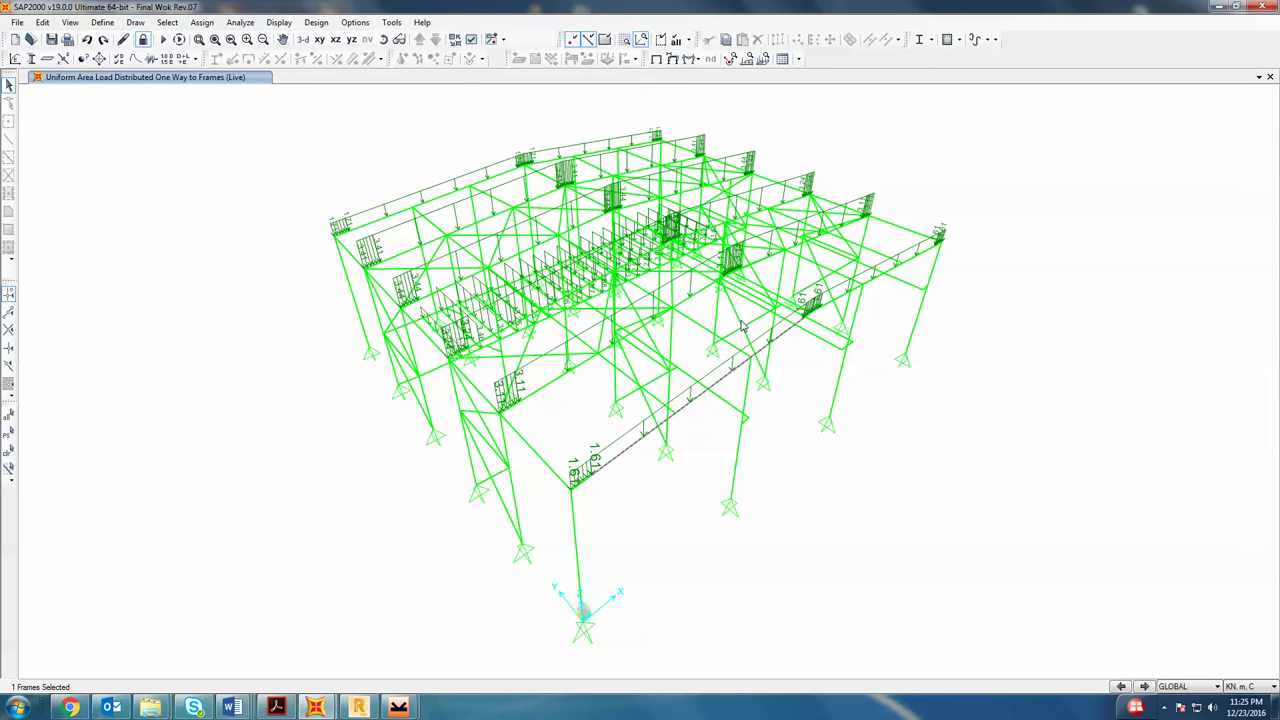
# - Minimize both SAP2000 windows and switch to the Introduction document in Word
pyautogui.click(1218, 7)
pyautogui.click(1218, 7)
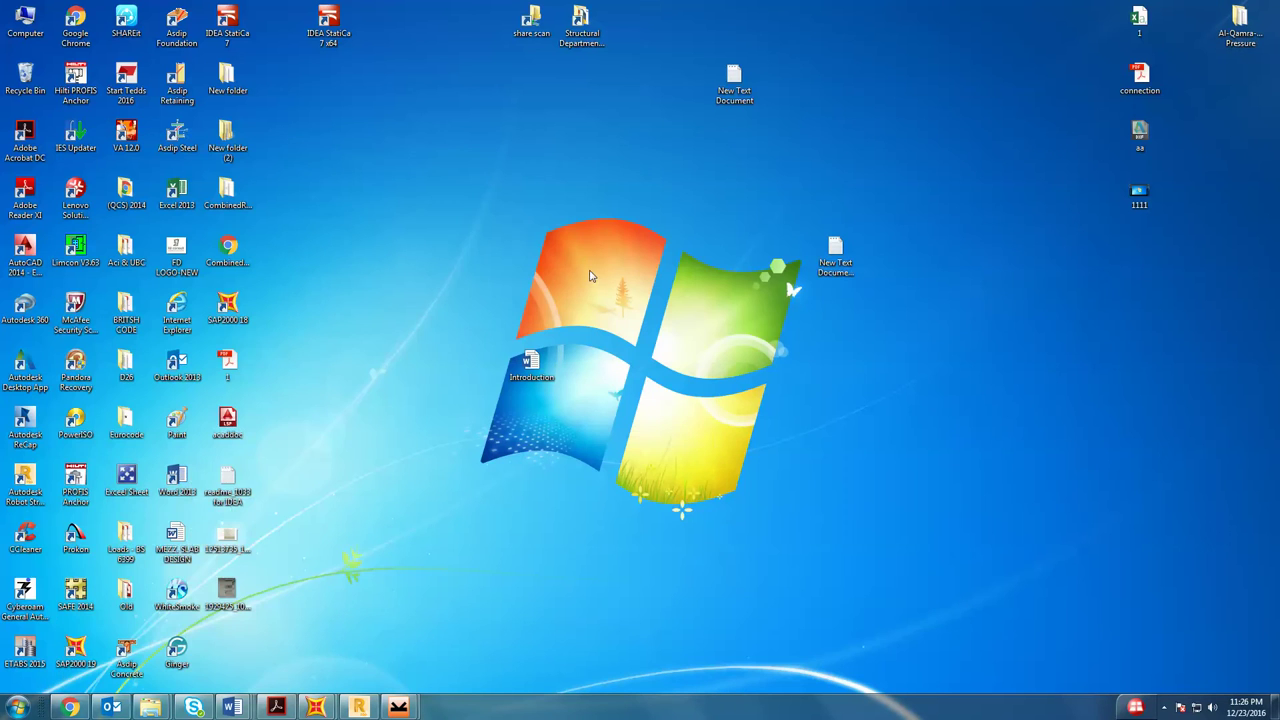
pyautogui.click(17, 707)
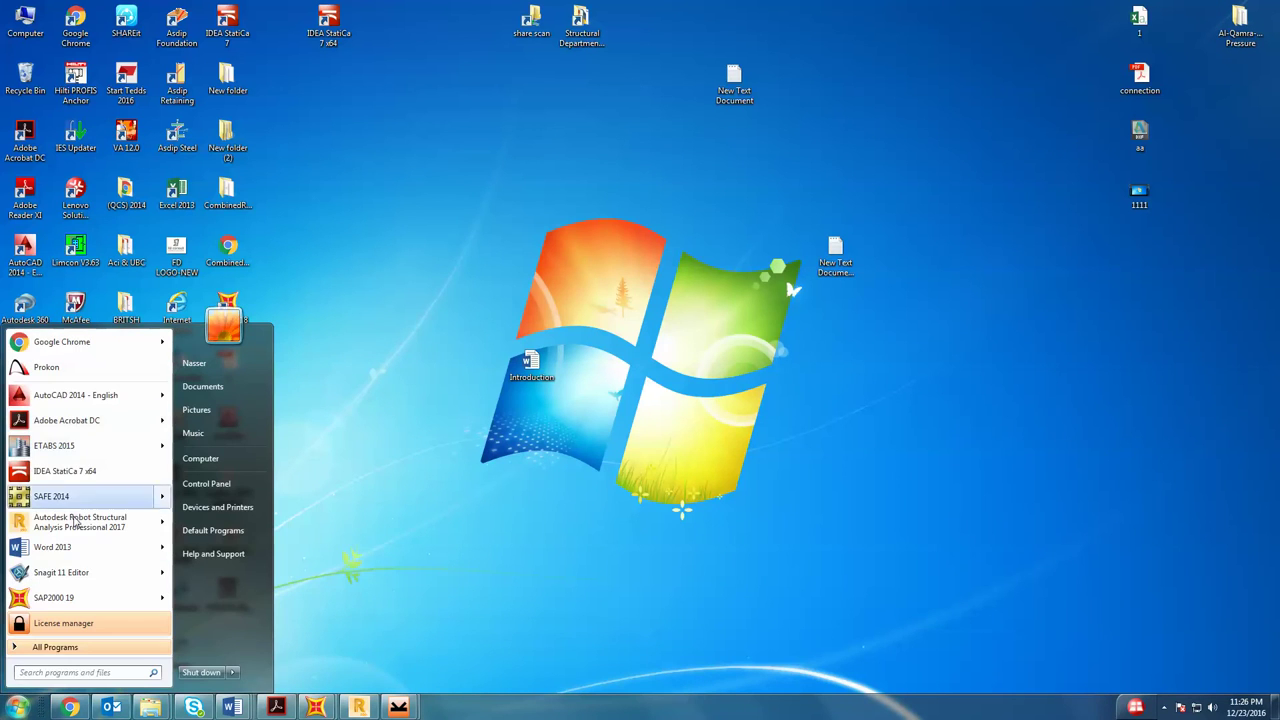
pyautogui.click(232, 707)
pyautogui.click(380, 640)
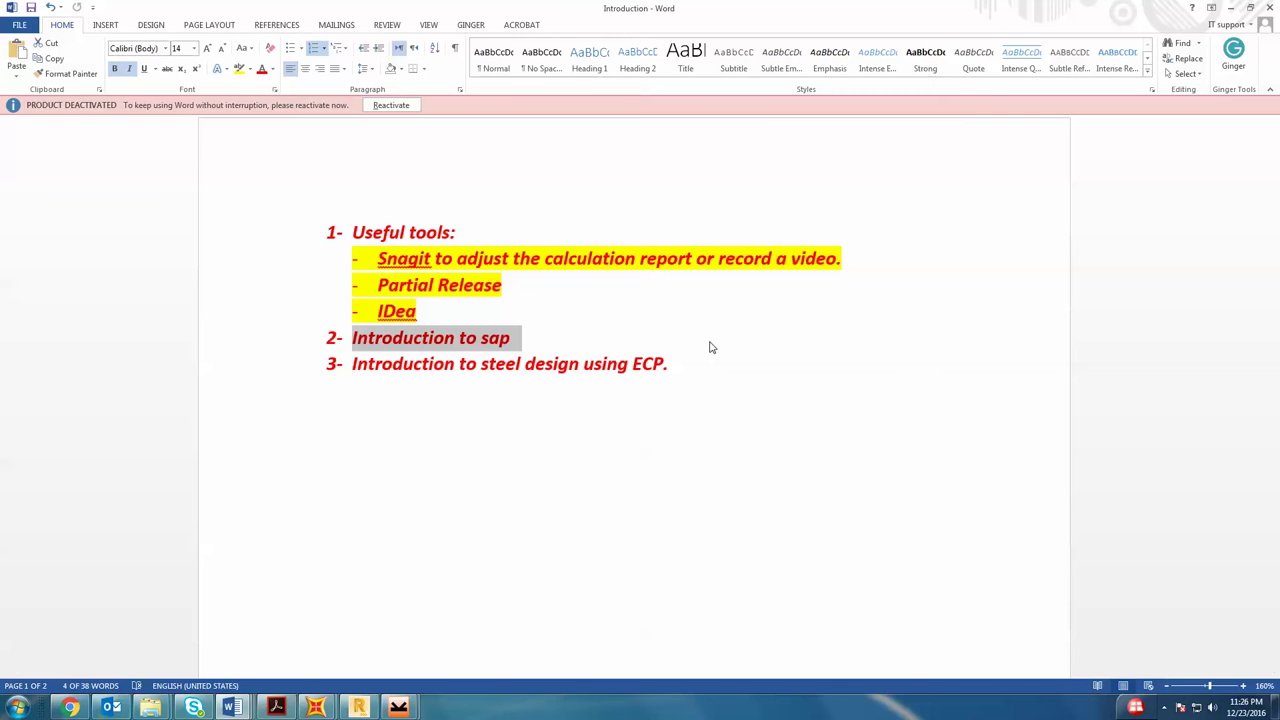
# - Read the warehouse example's span, height and length on the document's second page, marking the height and length text
pyautogui.scroll(-10, 797, 371)
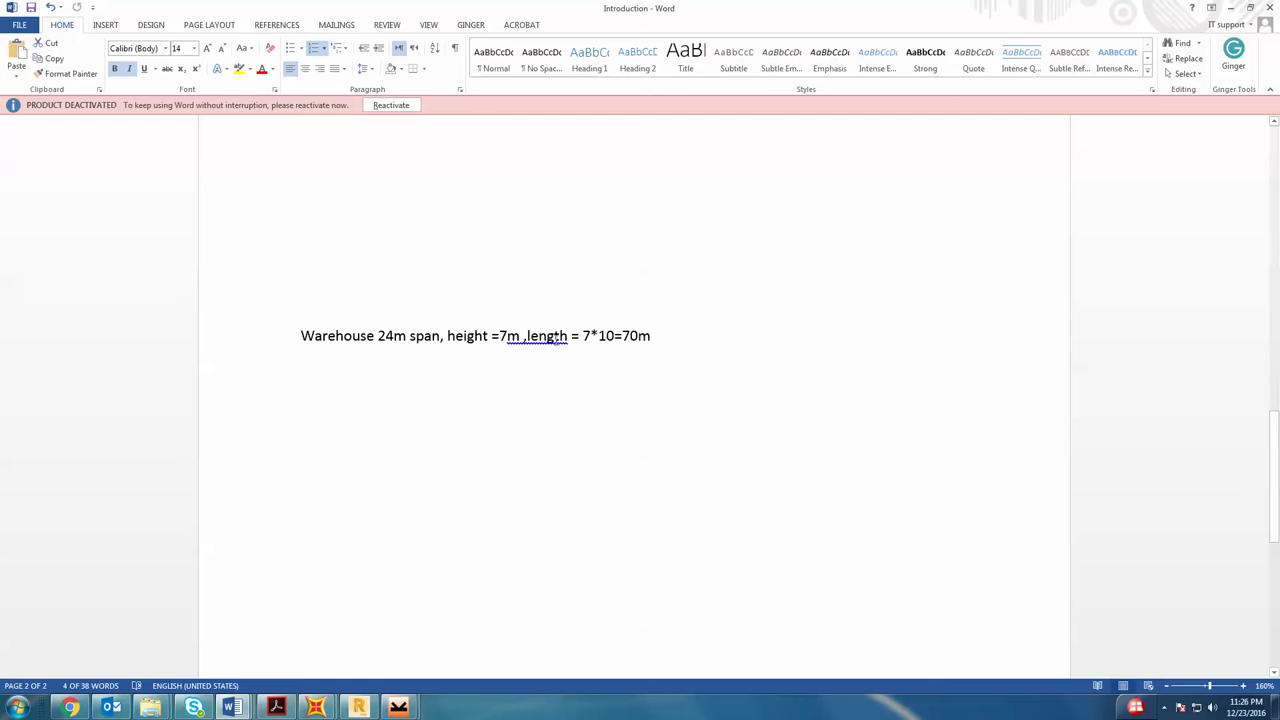
pyautogui.click(526, 338)
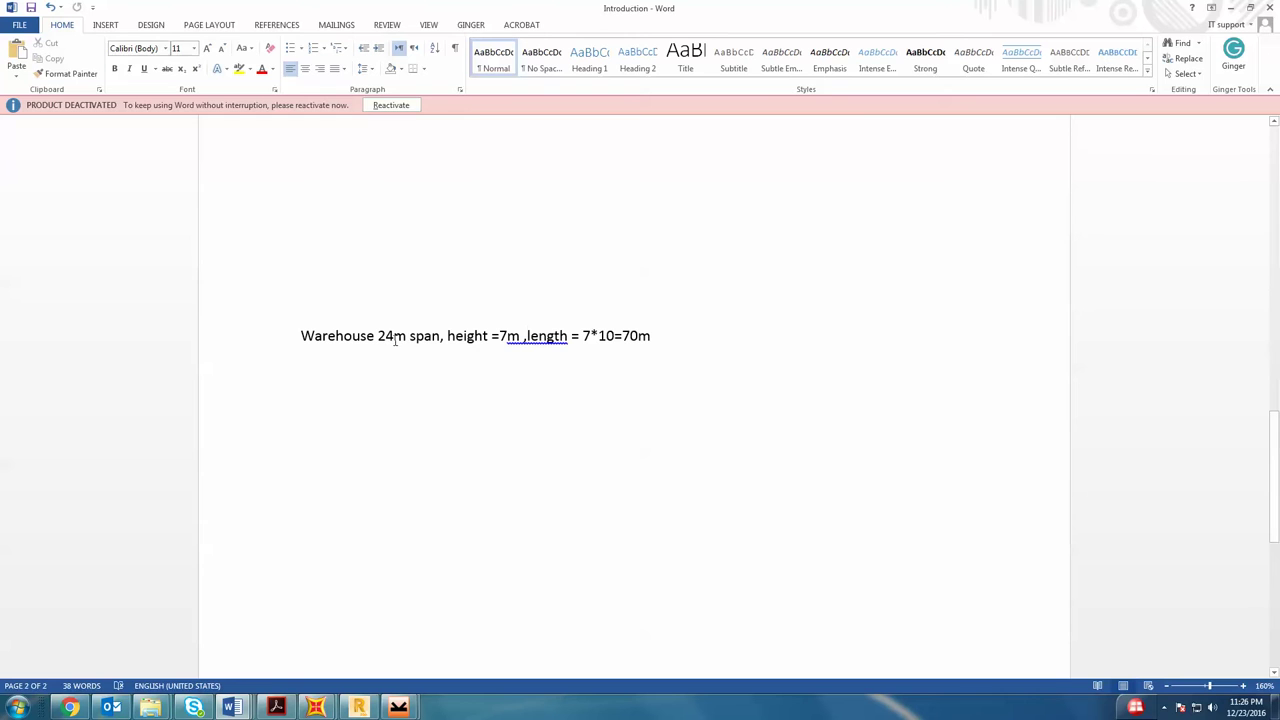
pyautogui.moveTo(405, 338); pyautogui.dragTo(524, 342)
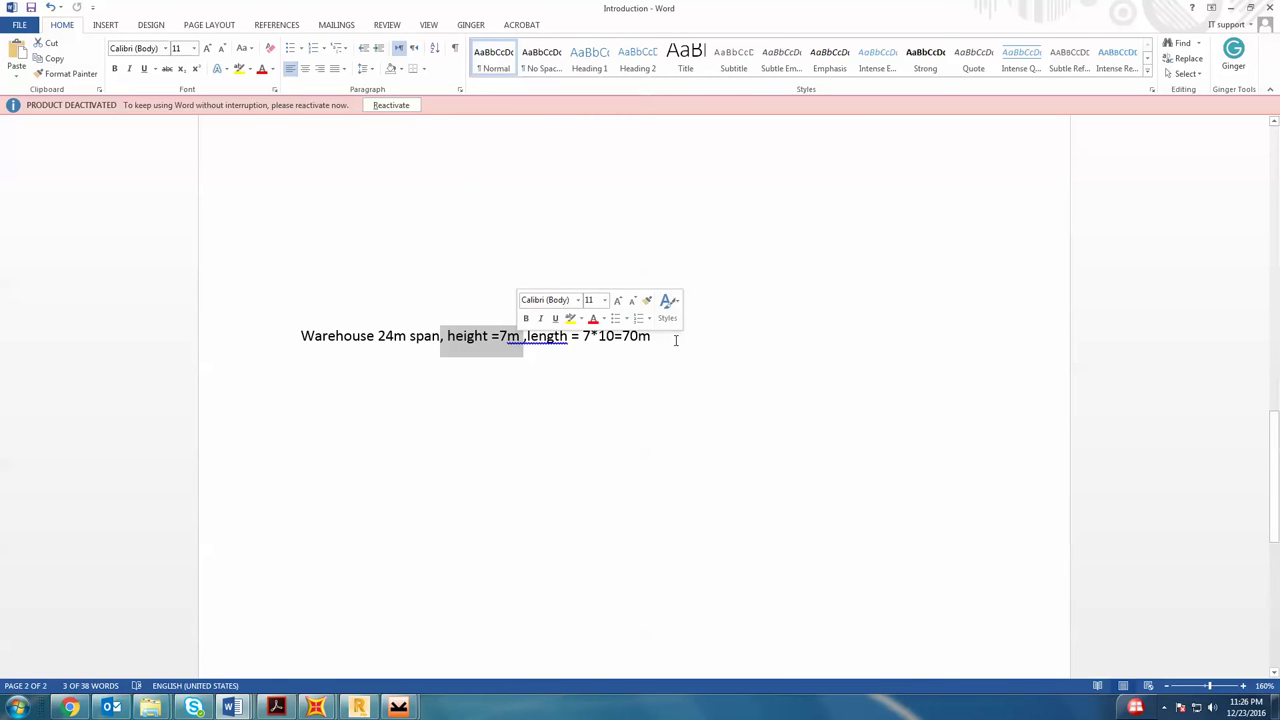
pyautogui.moveTo(676, 340); pyautogui.dragTo(556, 342)
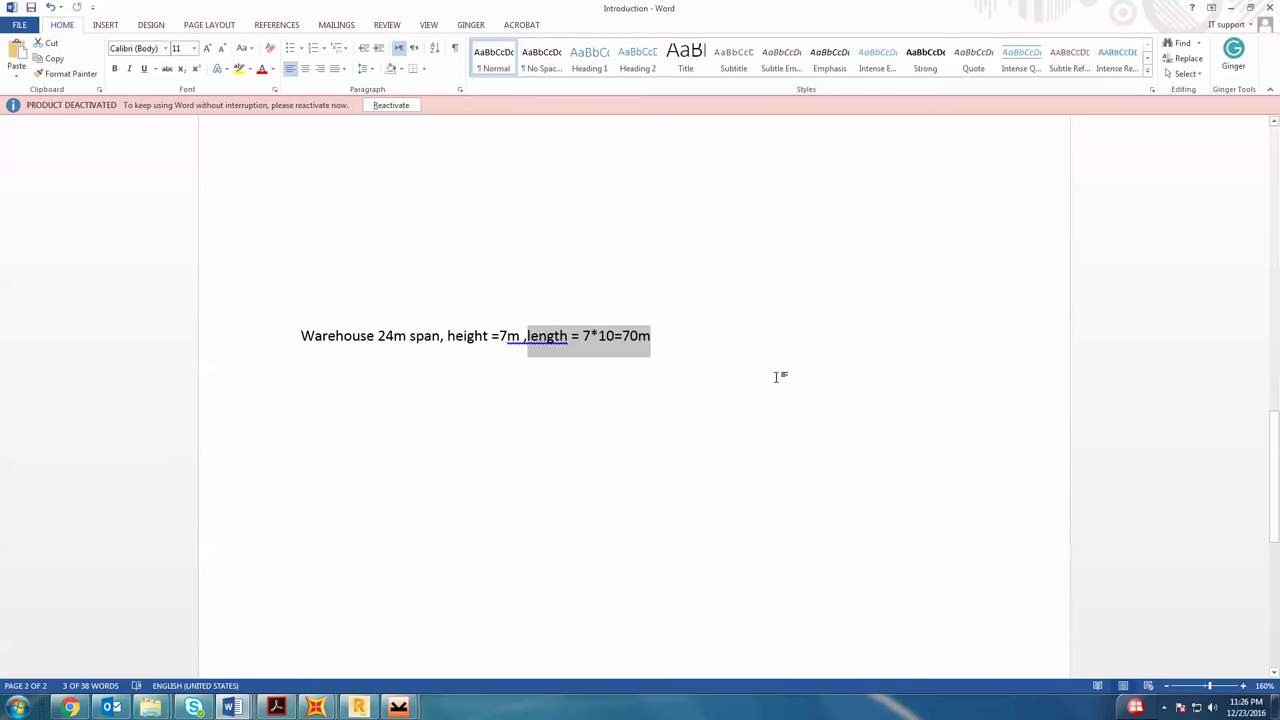
pyautogui.scroll(-4, 770, 378)
pyautogui.scroll(1, 740, 400)
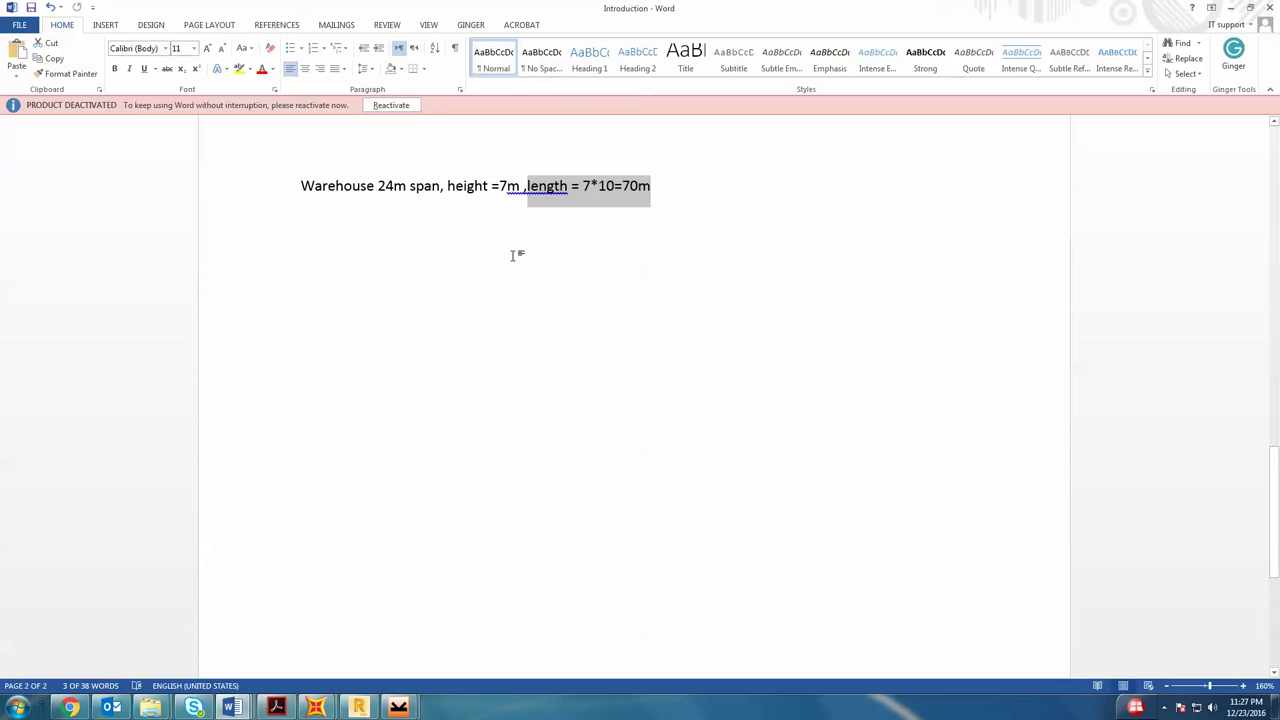
# - Minimize Word and launch a new SAP2000 19 session
pyautogui.click(1230, 8)
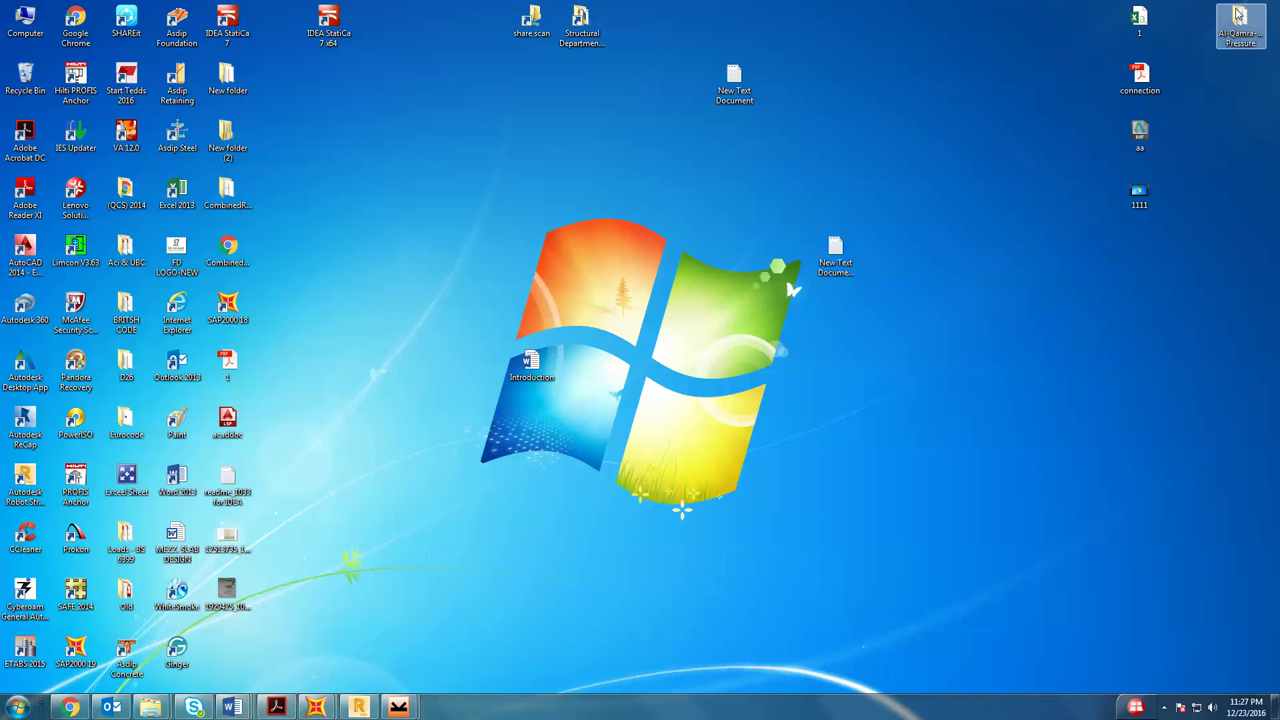
pyautogui.click(18, 707)
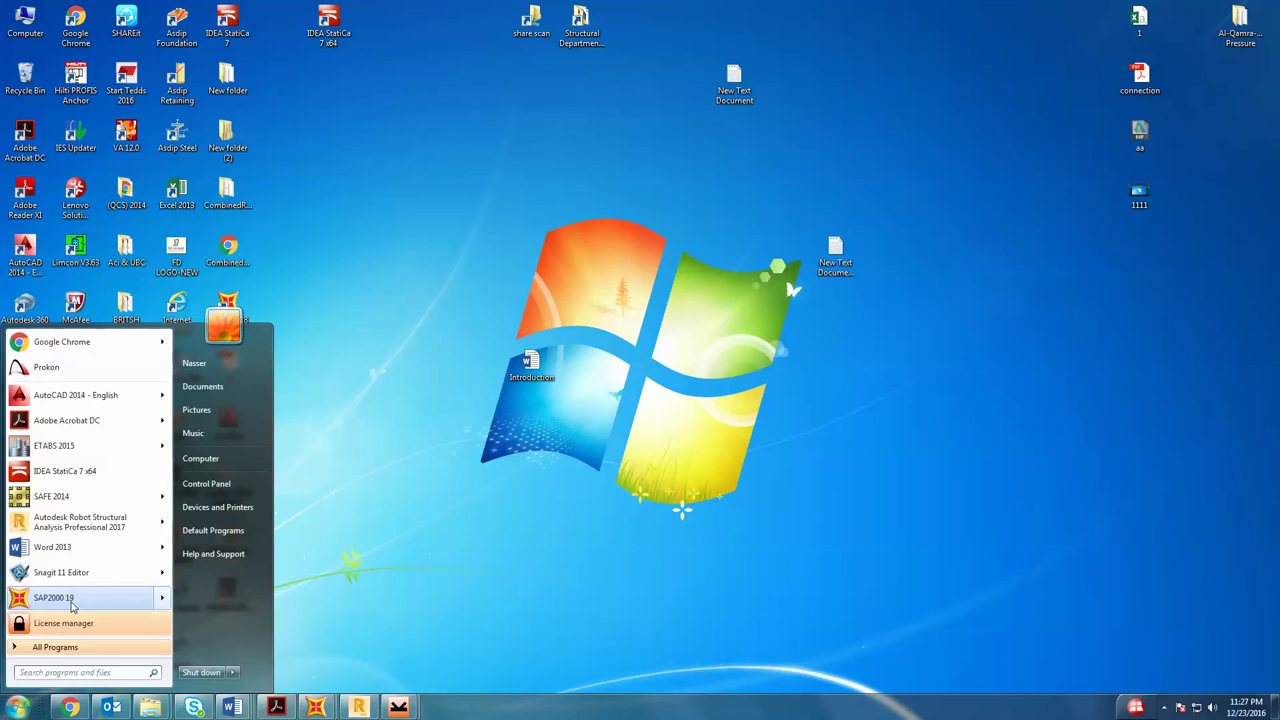
pyautogui.click(619, 579)
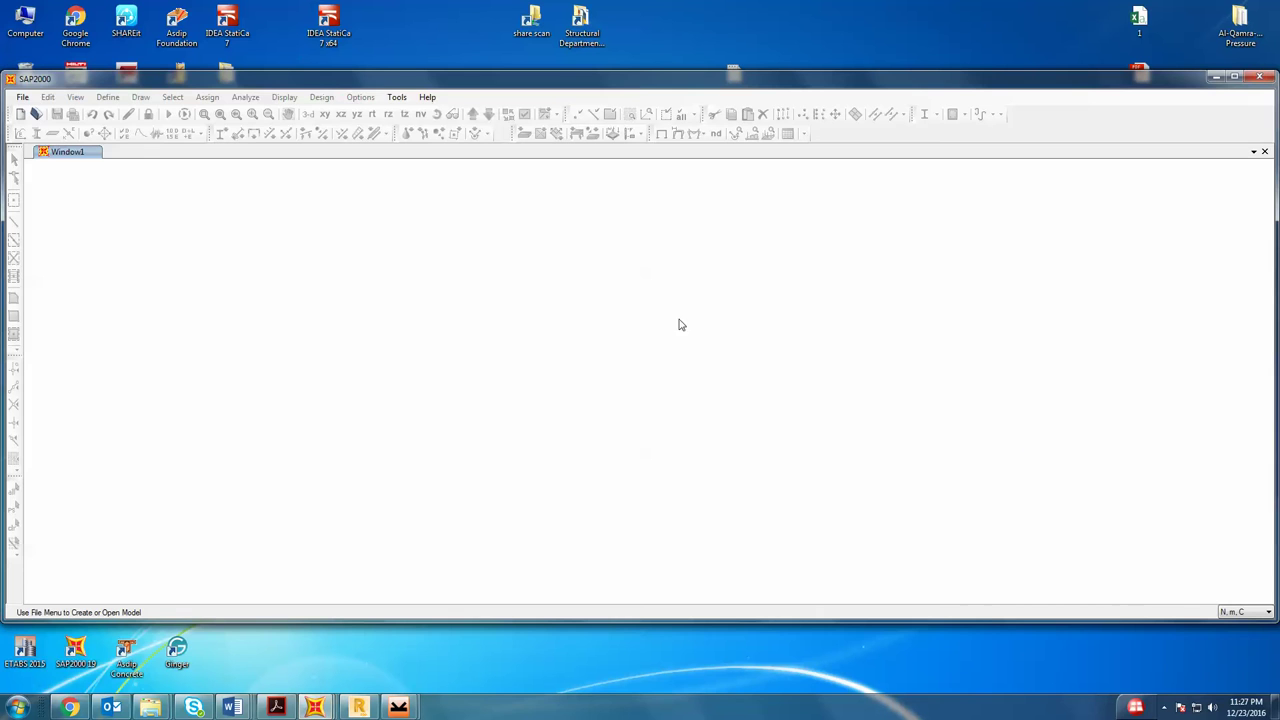
# - Create a new model from the Blank template with KN, m, C units and maximize its window
pyautogui.click(22, 97)
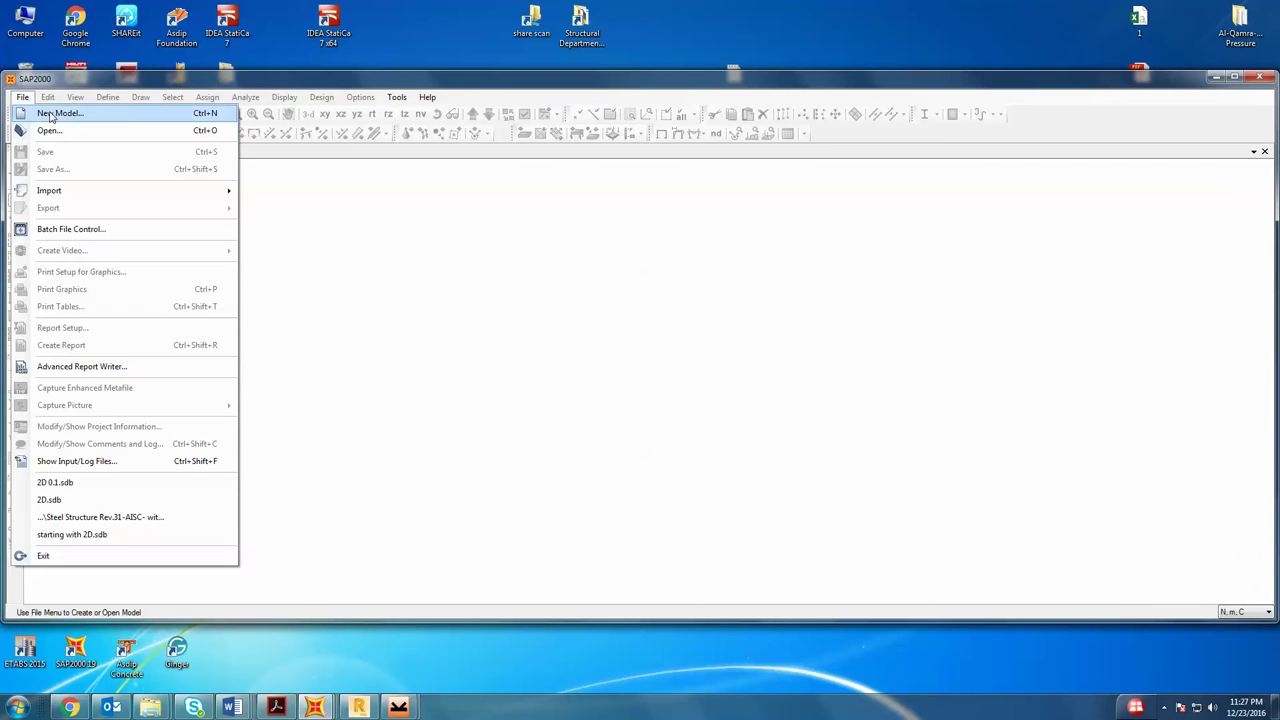
pyautogui.click(40, 106)
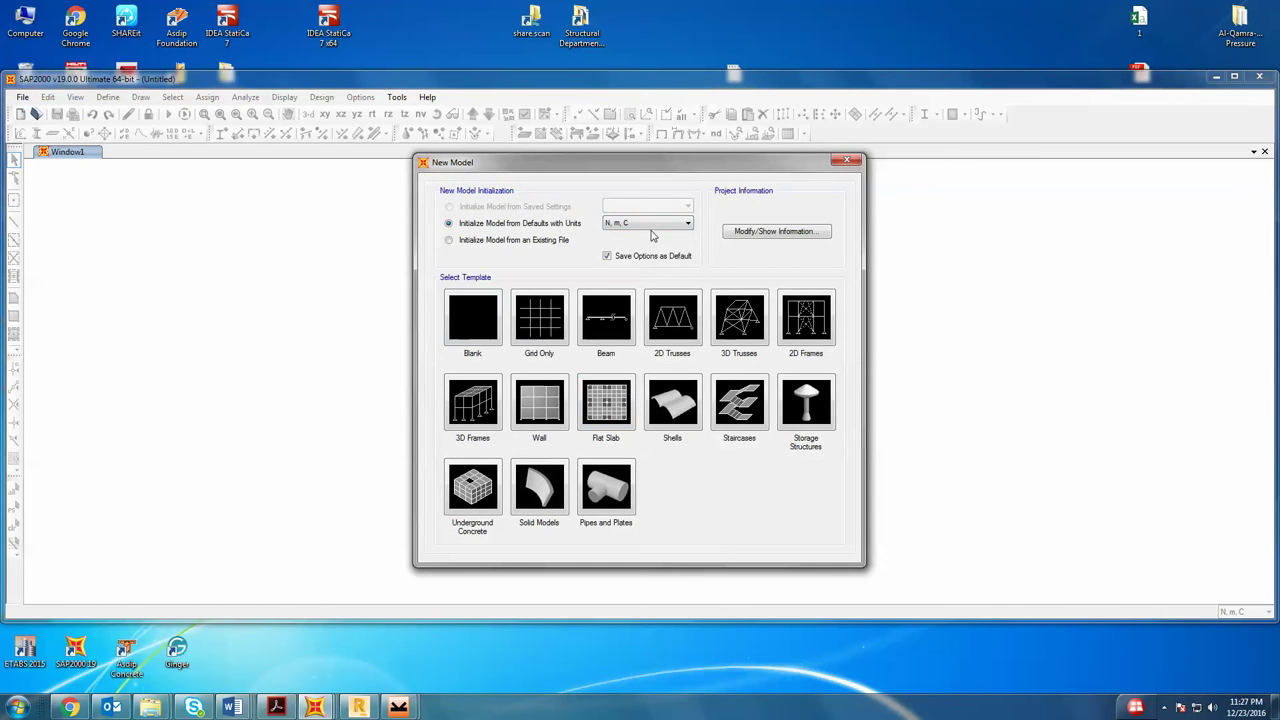
pyautogui.click(650, 225)
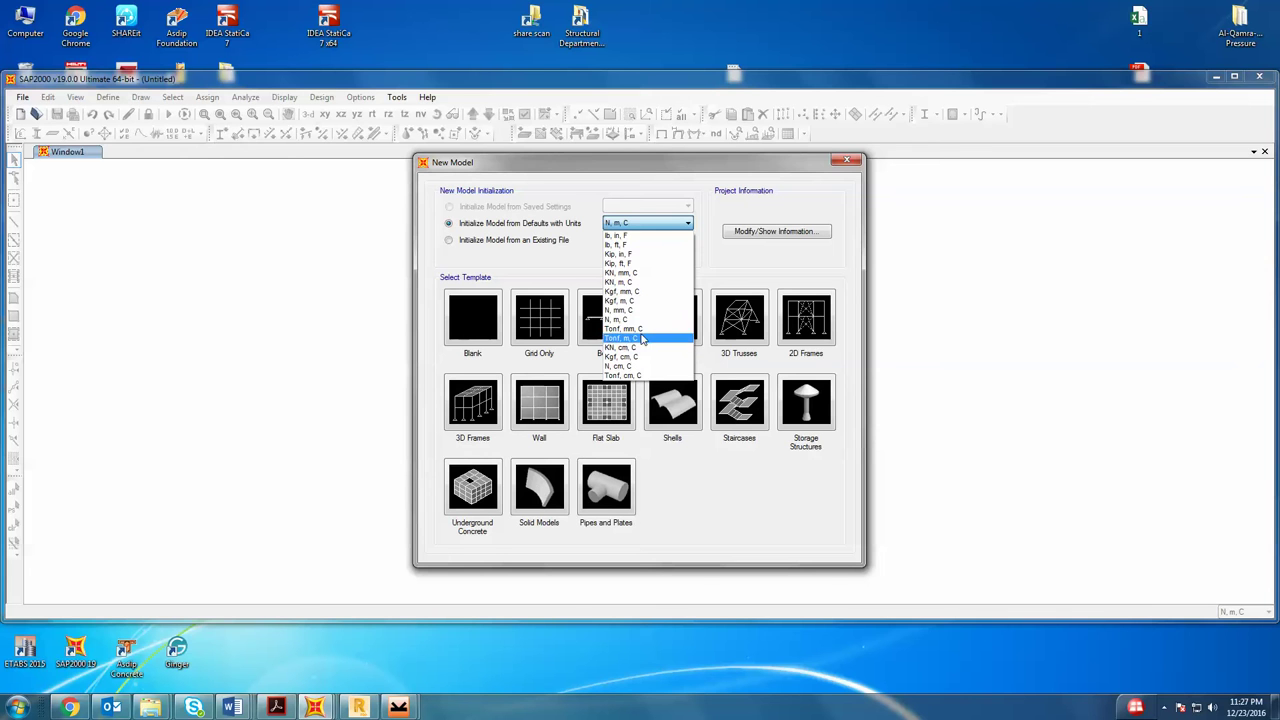
pyautogui.click(640, 284)
pyautogui.click(465, 317)
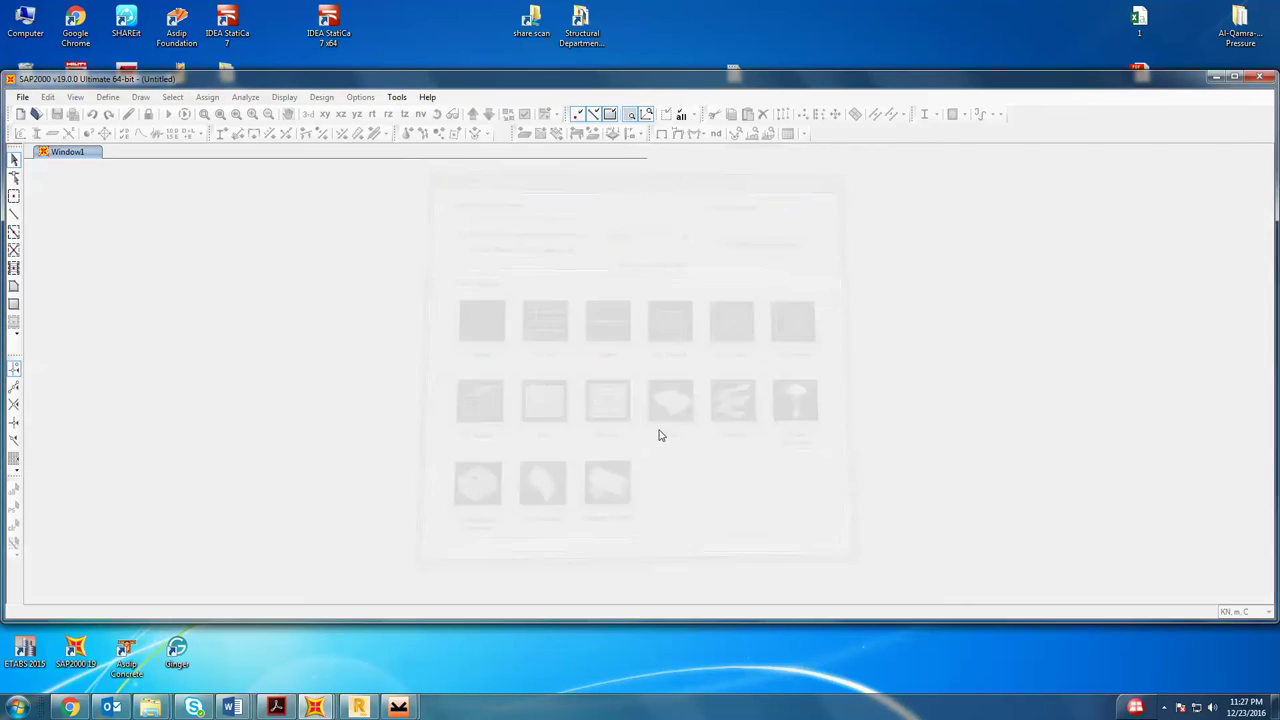
pyautogui.doubleClick(784, 85)
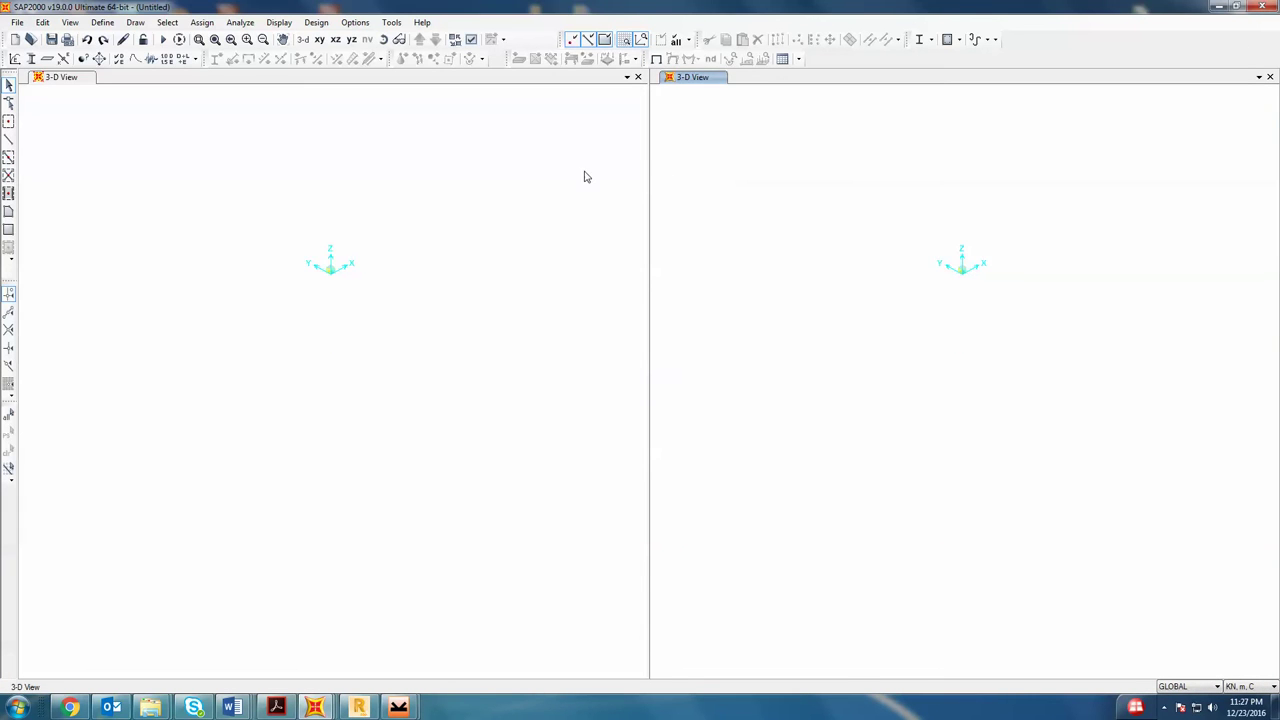
# - Open the GLOBAL grid system data and try to add three X grid lines, accepting the dialog
pyautogui.rightClick(426, 244)
pyautogui.click(481, 252)
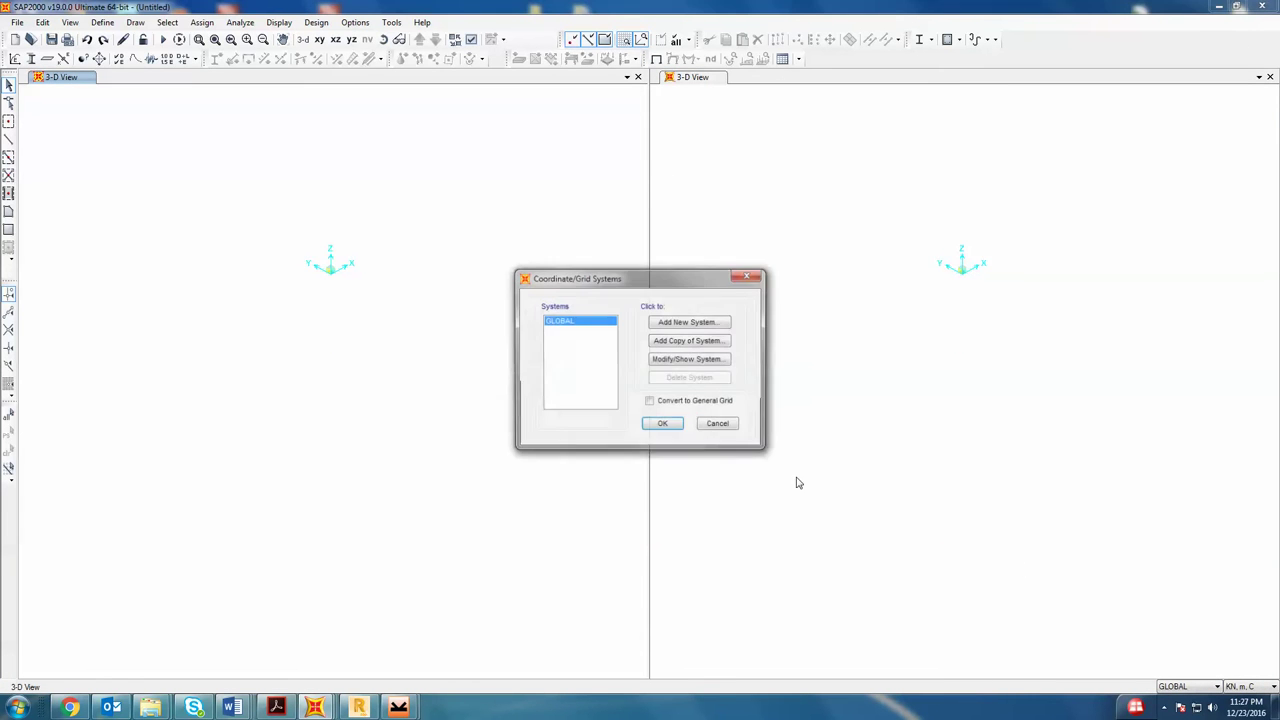
pyautogui.click(690, 363)
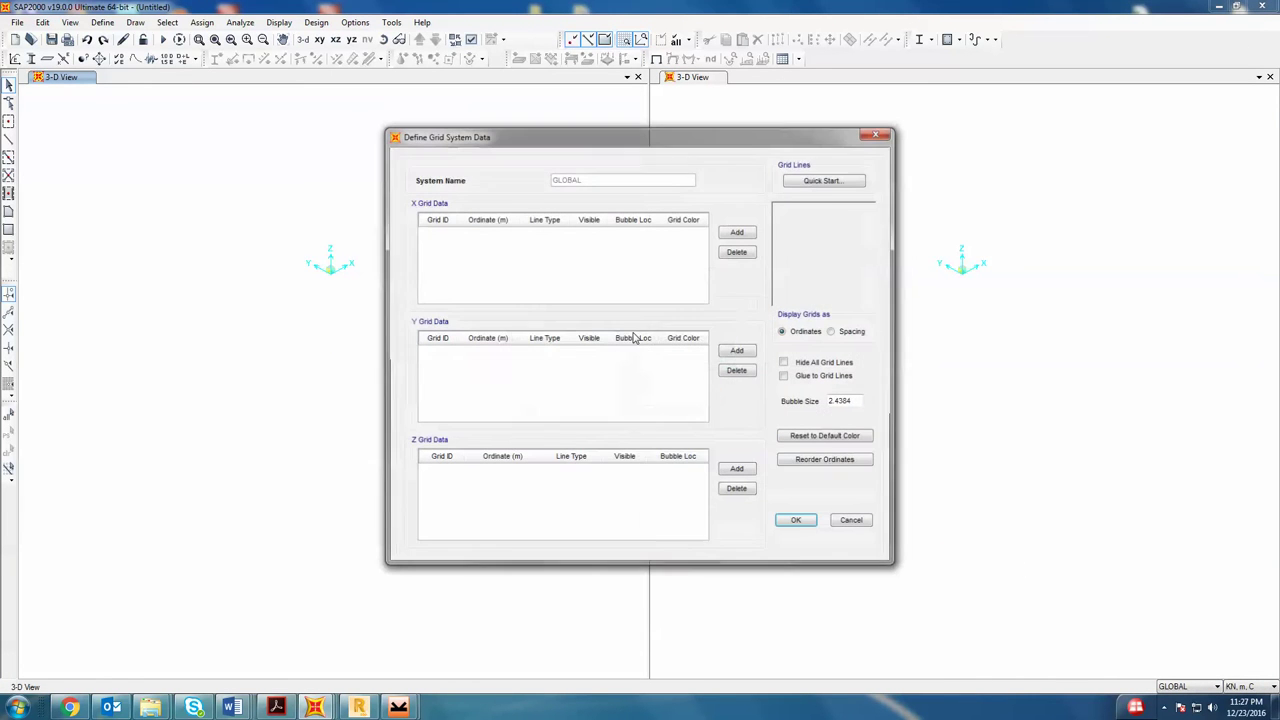
pyautogui.doubleClick(737, 232)
pyautogui.click(738, 232)
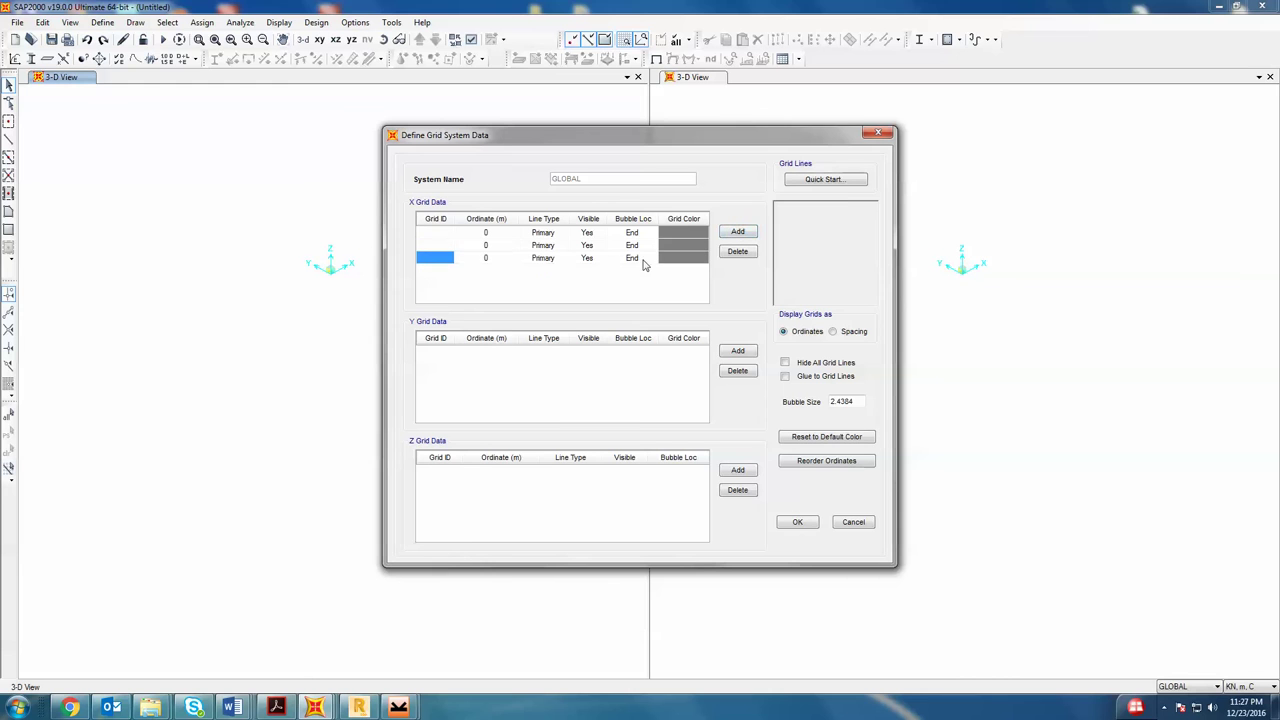
pyautogui.click(508, 235)
pyautogui.press('Down')
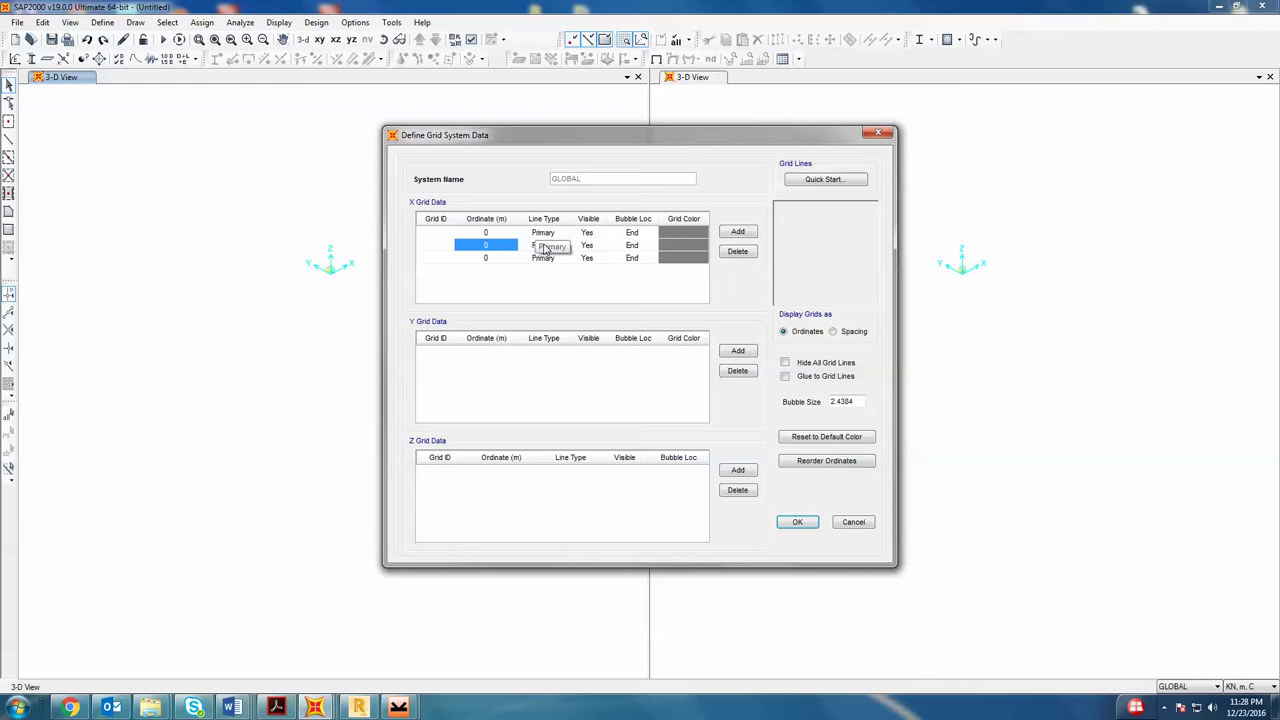
pyautogui.press('Return')
# - Reopen the GLOBAL grid system data and define X grid lines at ordinates 0, 12 and 24 m
pyautogui.click(690, 359)
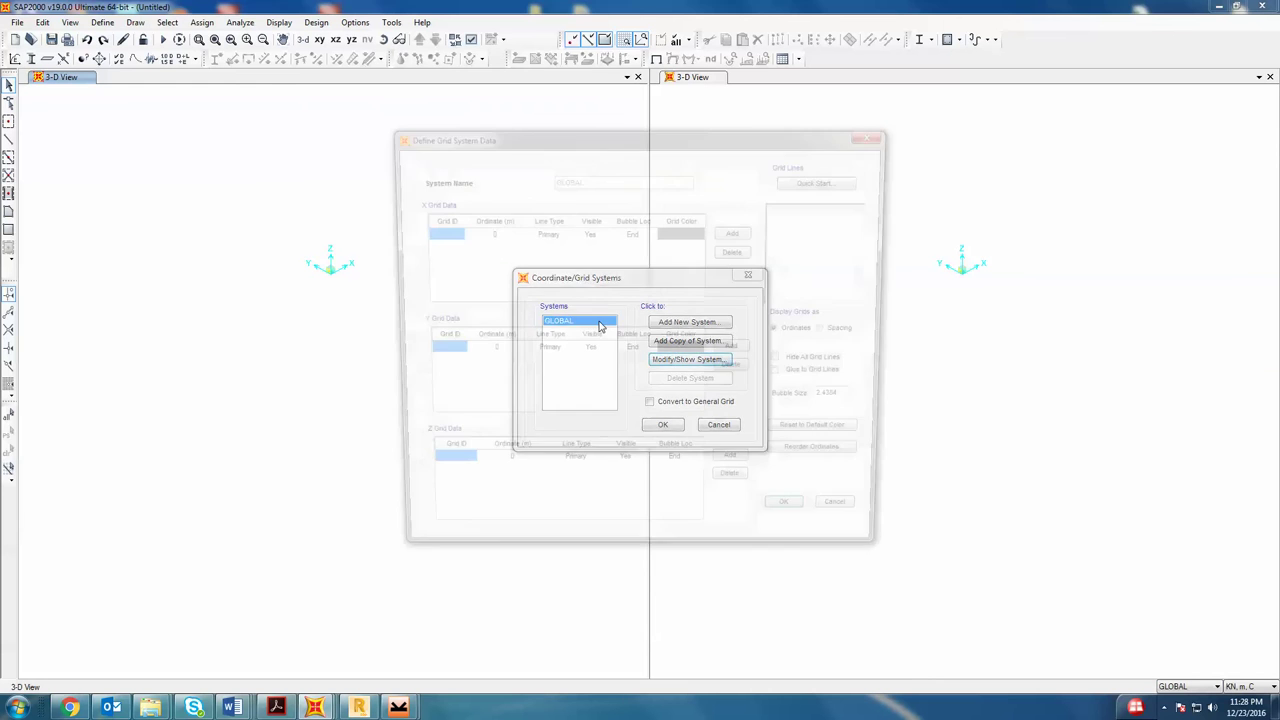
pyautogui.click(740, 232)
pyautogui.click(505, 249)
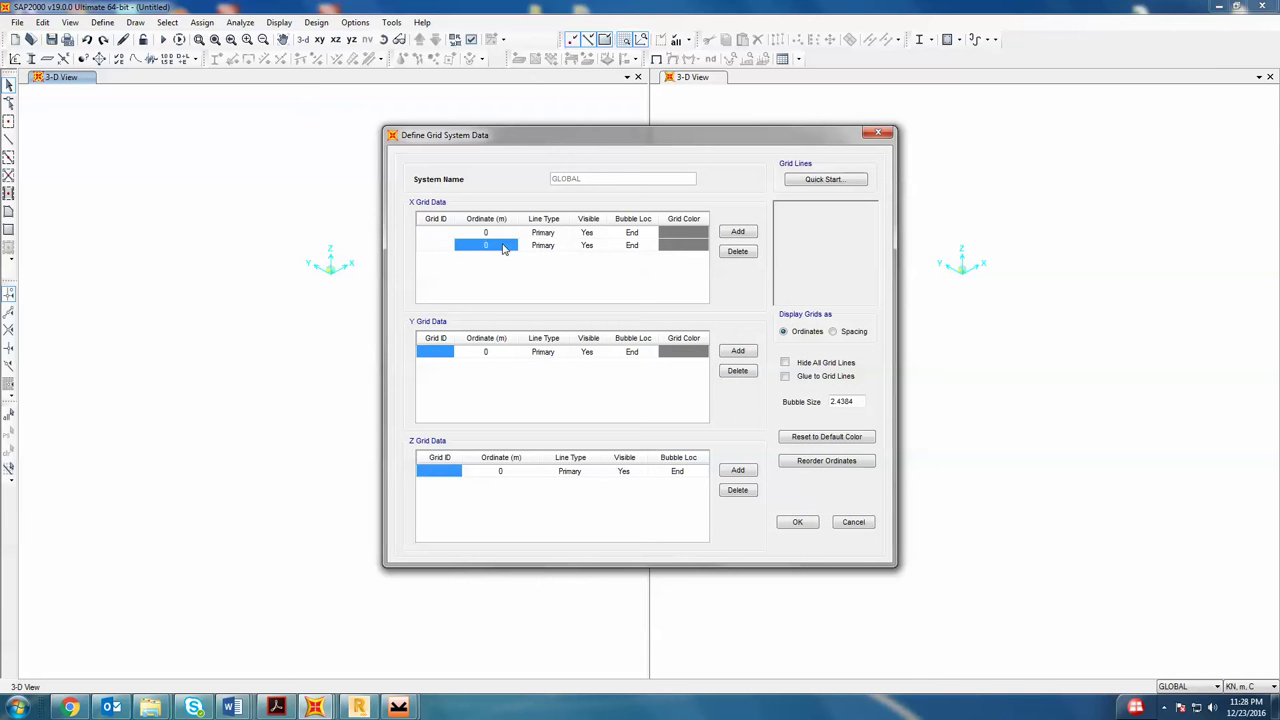
pyautogui.write('12')
pyautogui.click(748, 235)
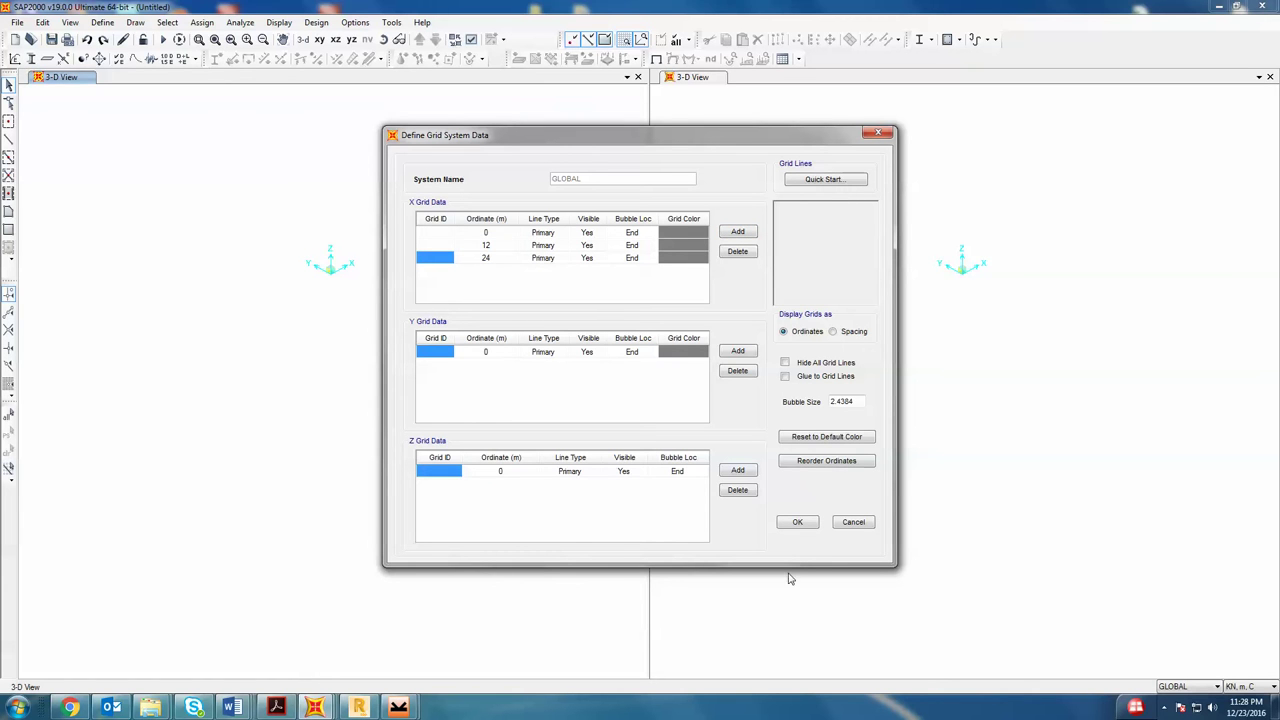
# - Define Z grid lines at ordinates 0, 7 and 7.6 m and accept the grid system
pyautogui.click(502, 475)
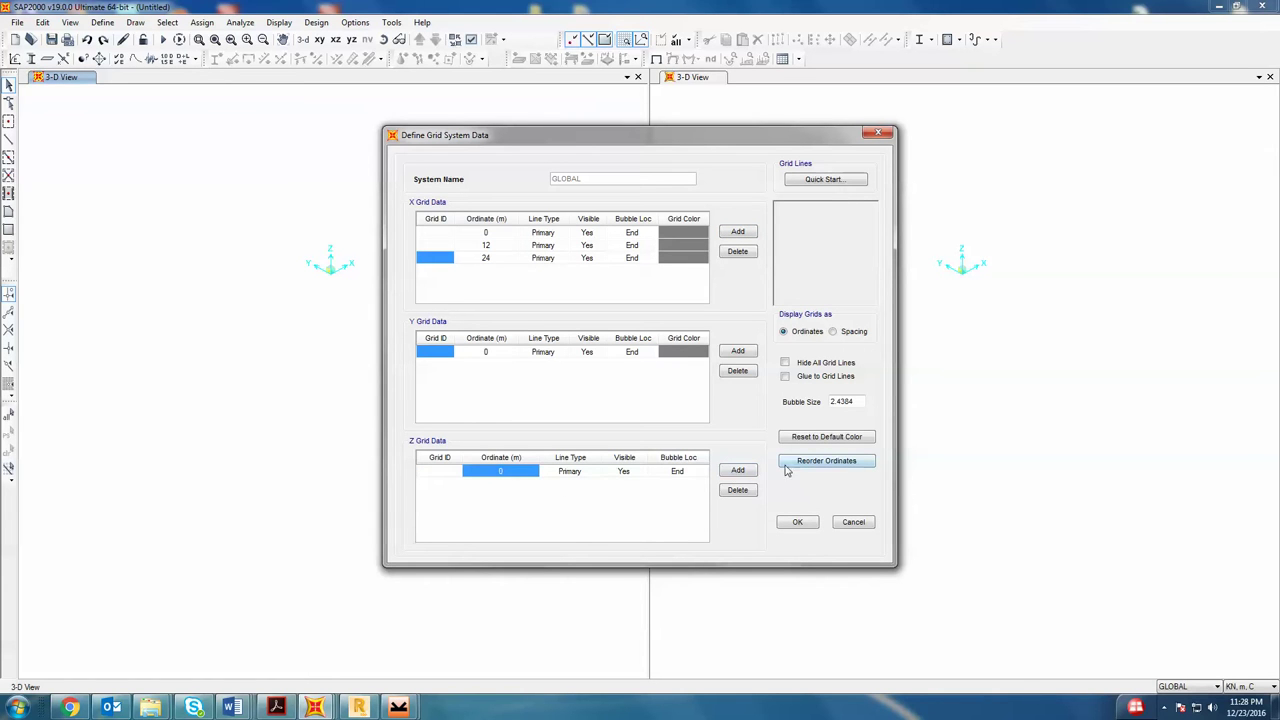
pyautogui.click(751, 472)
pyautogui.click(527, 484)
pyautogui.write('7')
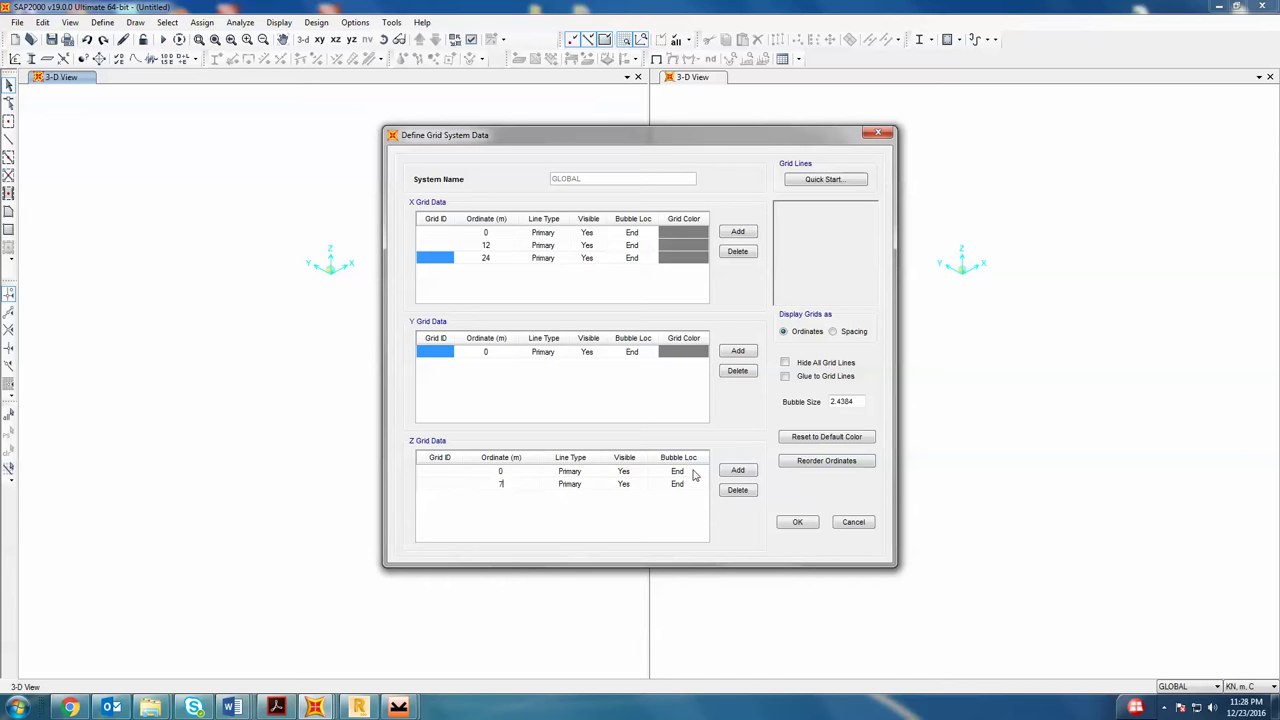
pyautogui.click(737, 471)
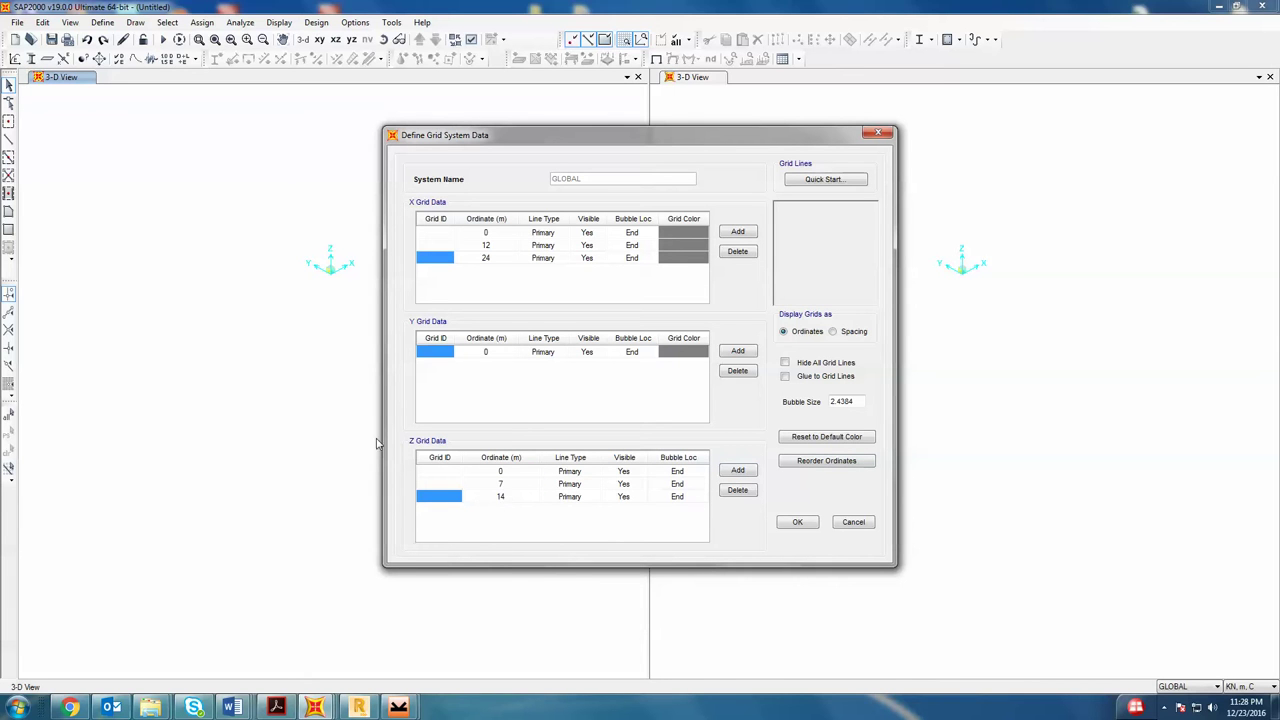
pyautogui.click(521, 500)
pyautogui.write('7.6')
pyautogui.click(531, 487)
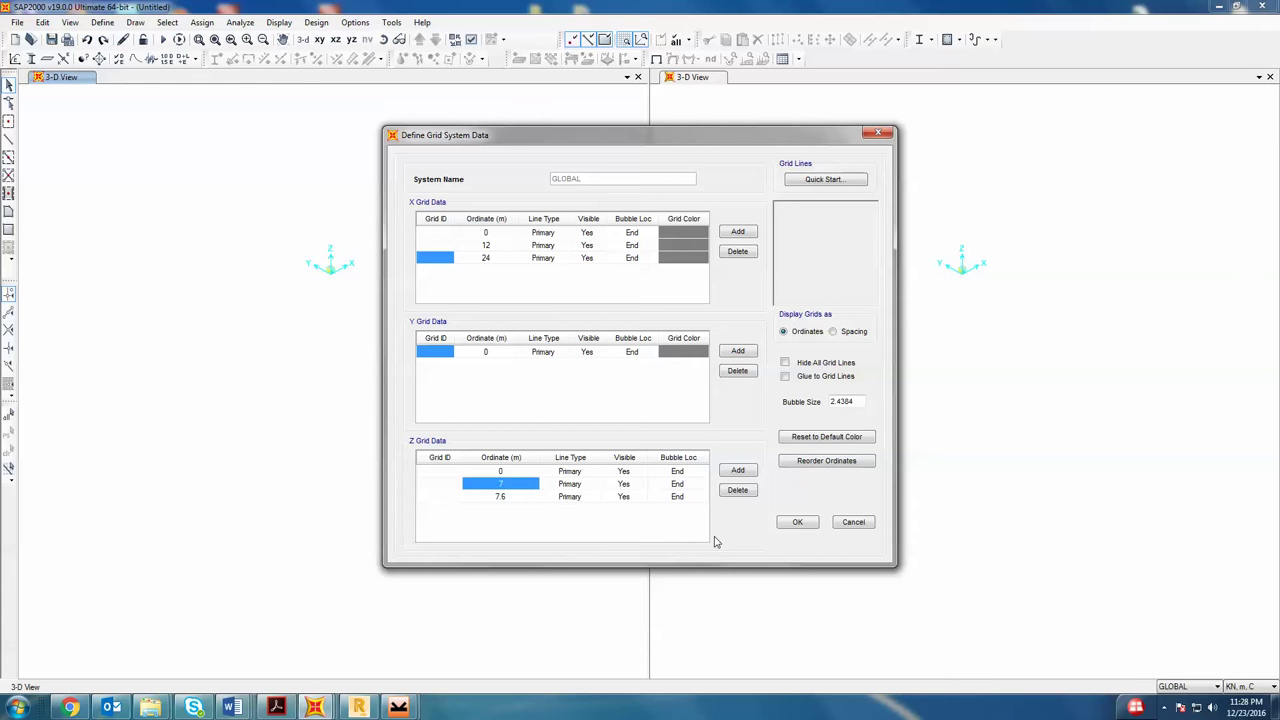
pyautogui.click(794, 523)
pyautogui.click(710, 425)
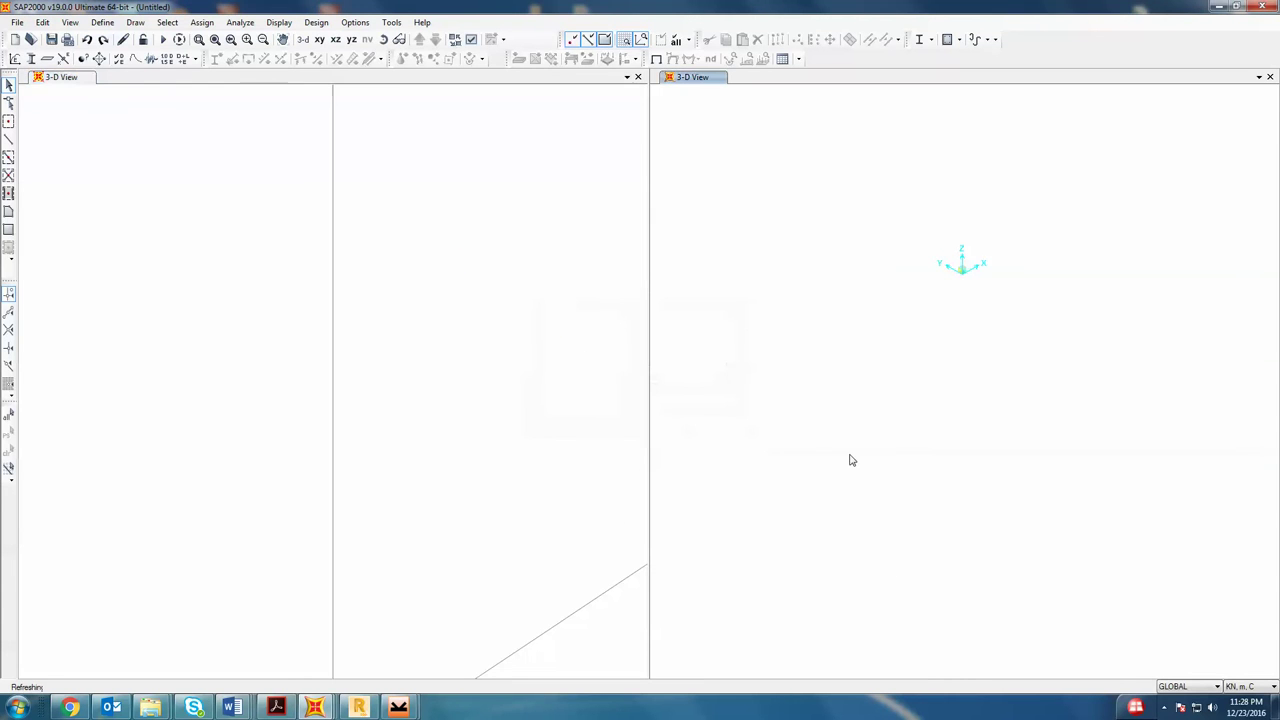
# - Show the X-Z plane at Y=0 in the first view and the full 3-D grid in the second, widening the X-Z view
pyautogui.click(397, 94)
pyautogui.click(303, 40)
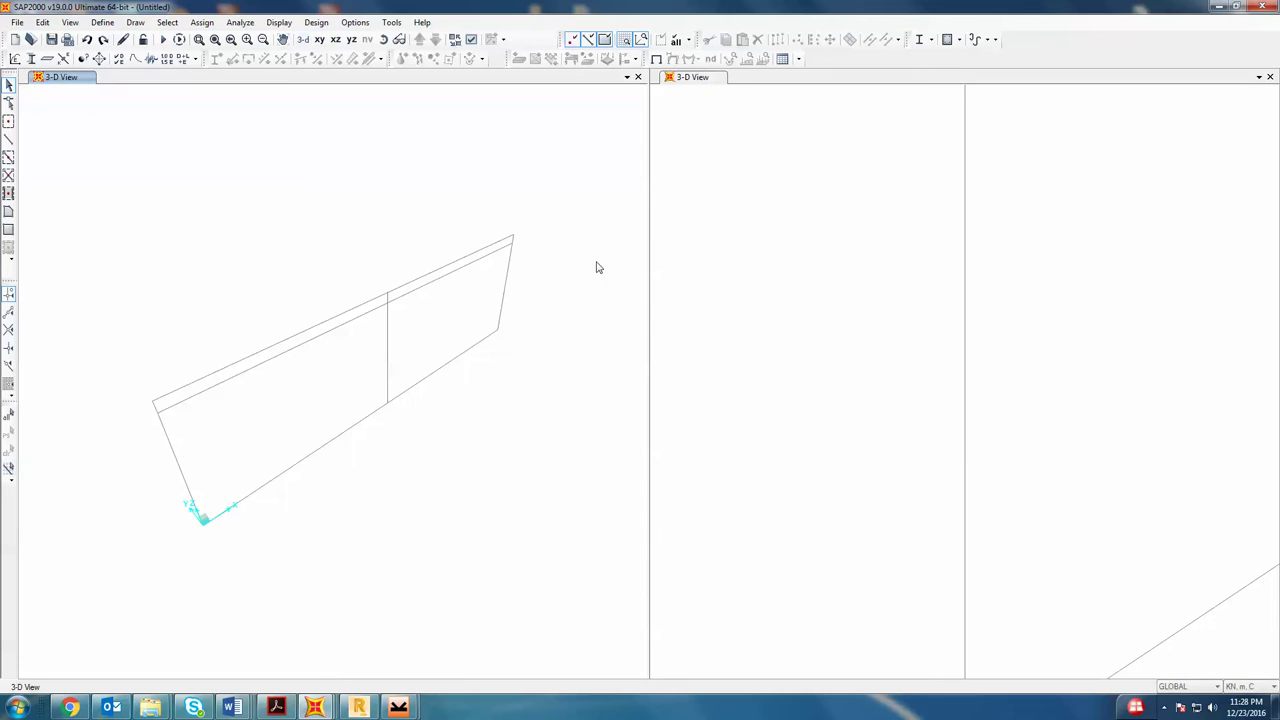
pyautogui.click(745, 273)
pyautogui.click(303, 40)
pyautogui.click(457, 177)
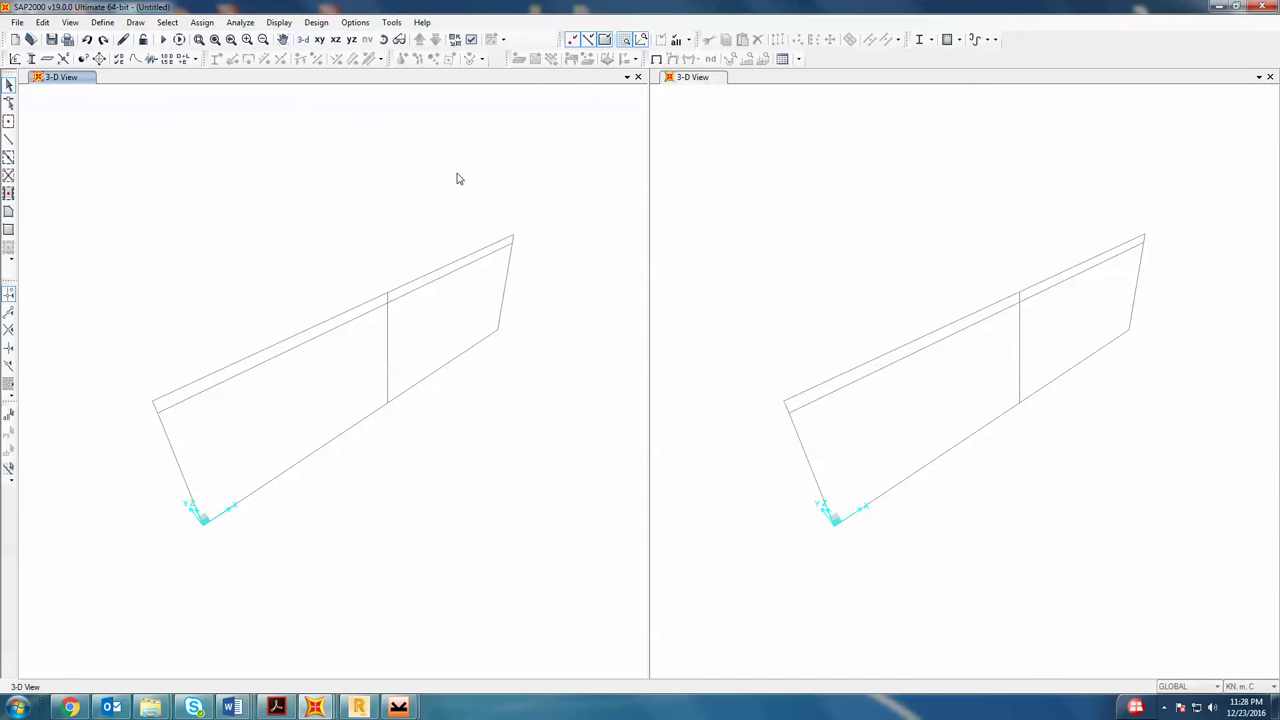
pyautogui.click(319, 40)
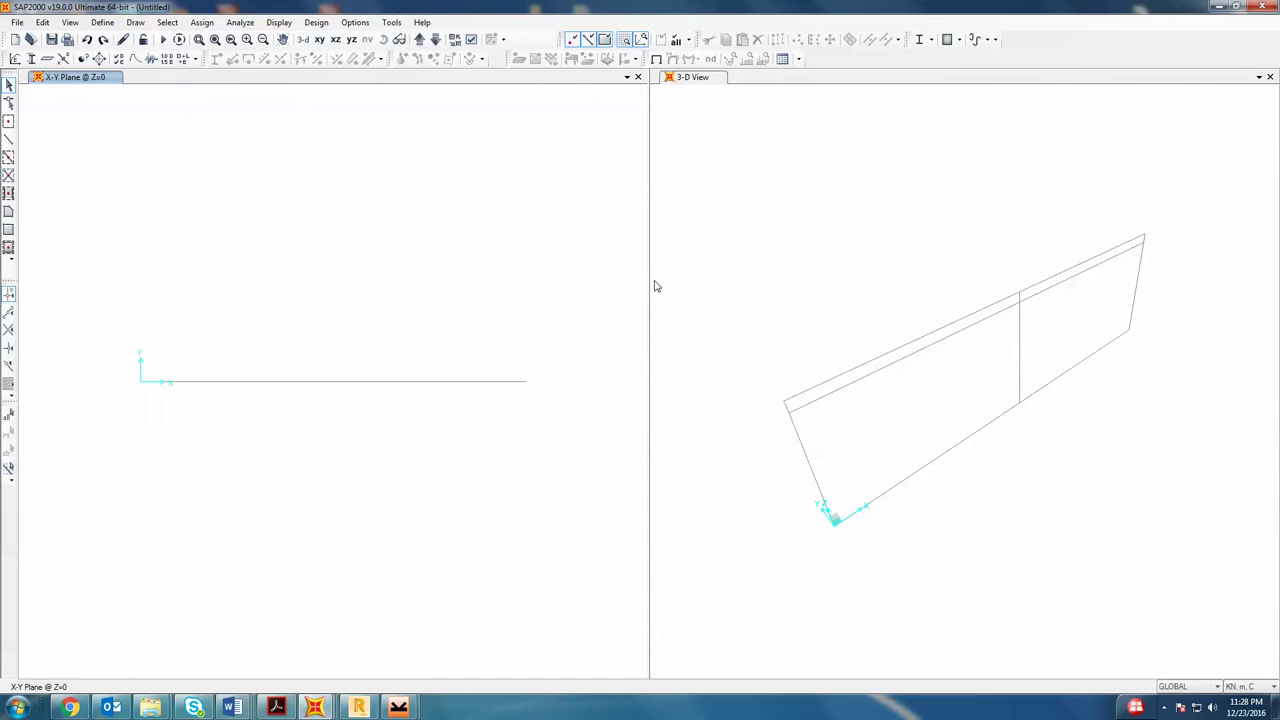
pyautogui.click(335, 40)
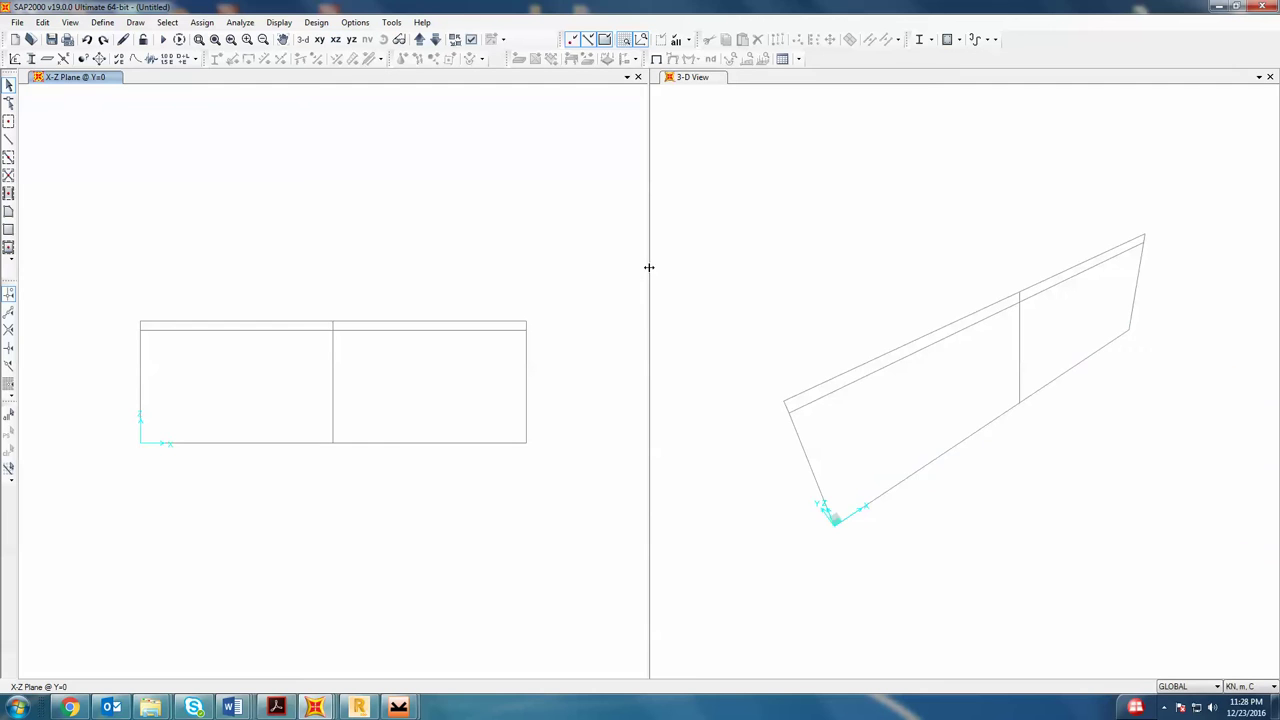
pyautogui.moveTo(649, 266); pyautogui.dragTo(810, 260)
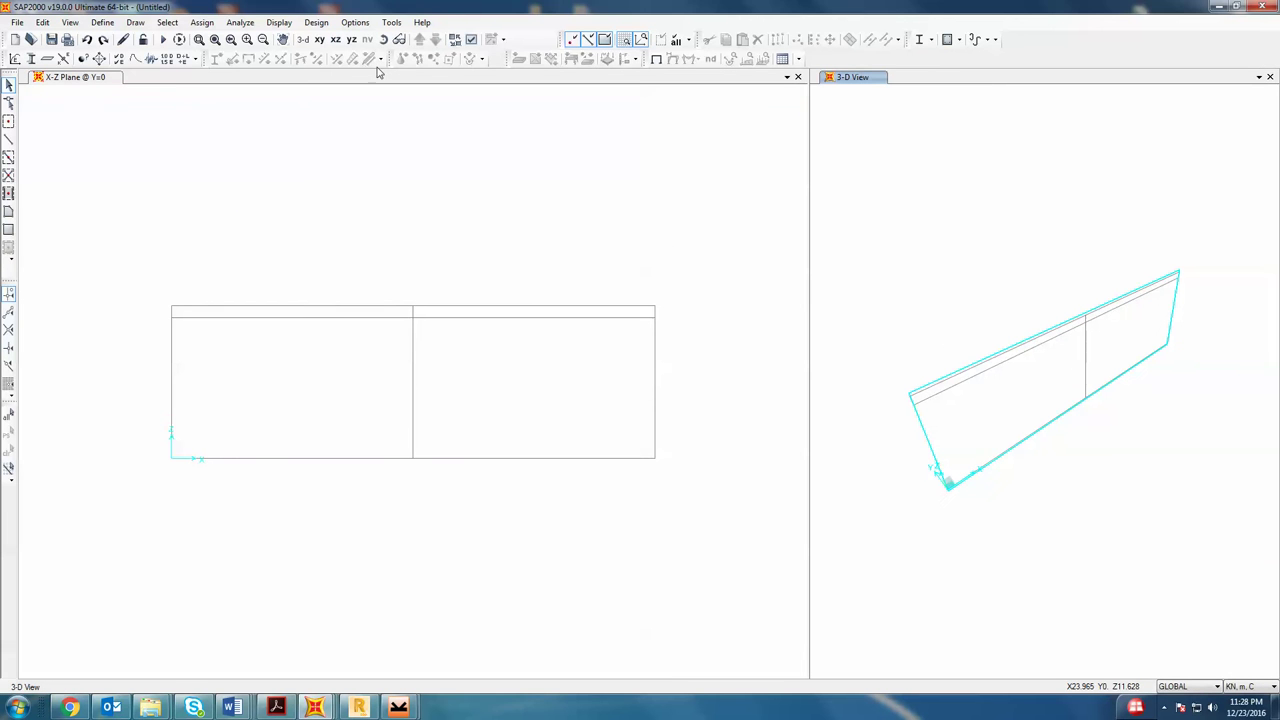
# - Review the A992Fy50 steel material's data and delete that material from the model
pyautogui.hotkey('alt', 'd')
pyautogui.press('m')
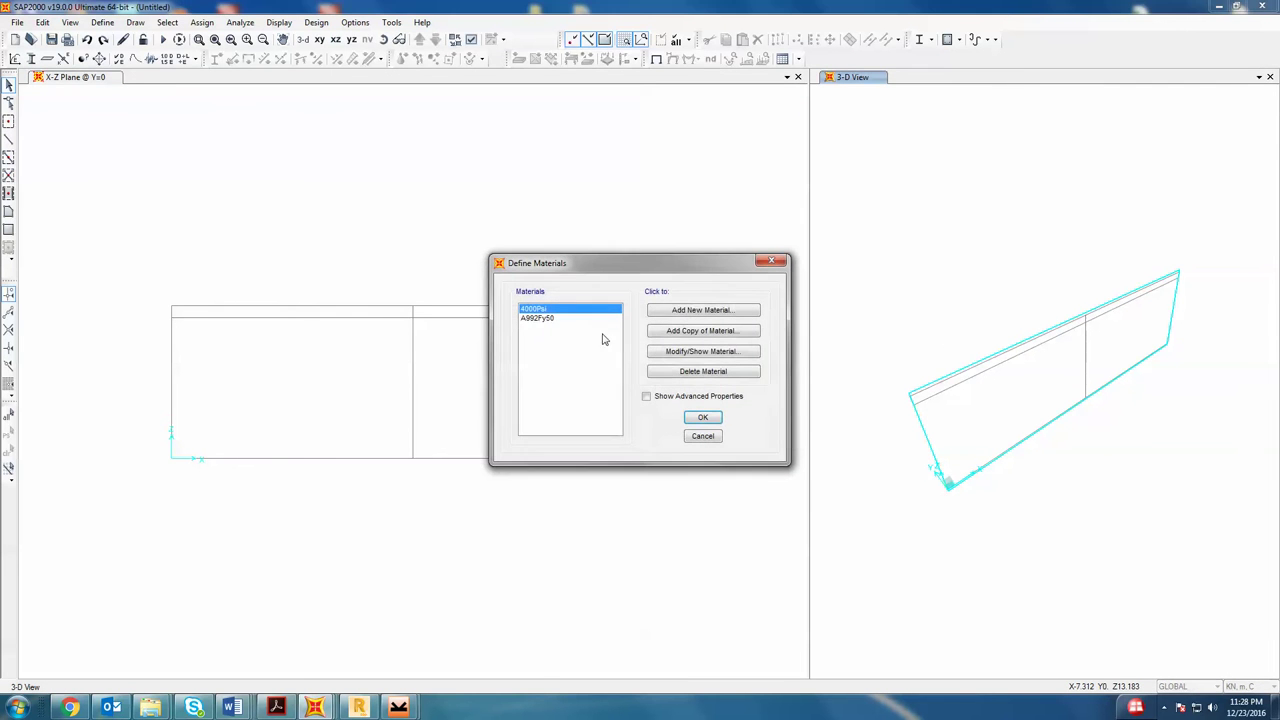
pyautogui.click(551, 319)
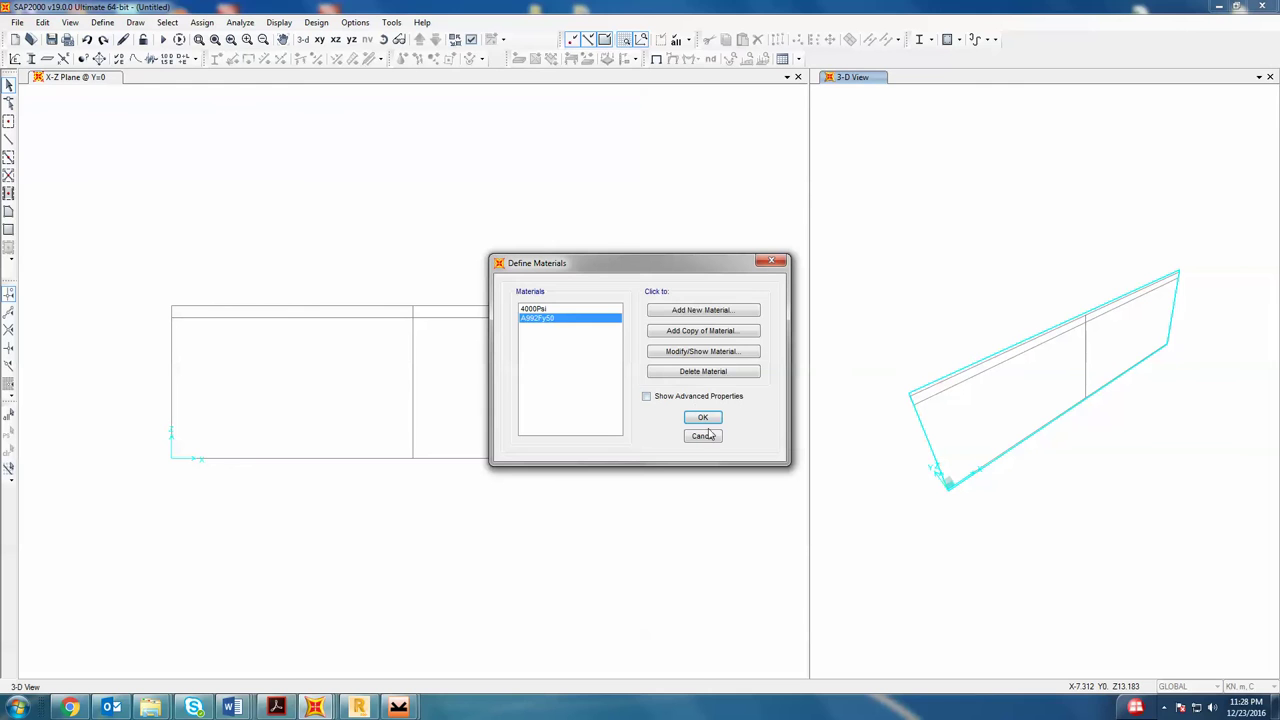
pyautogui.click(704, 352)
pyautogui.click(670, 543)
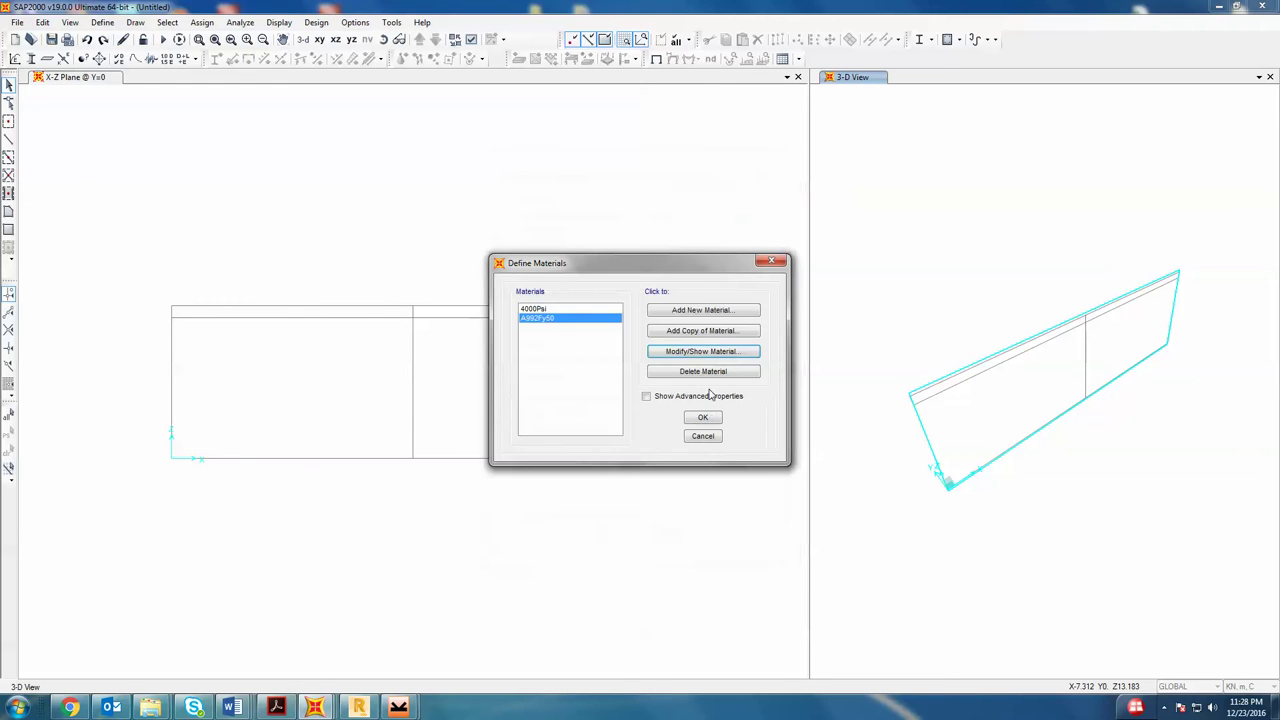
pyautogui.click(703, 371)
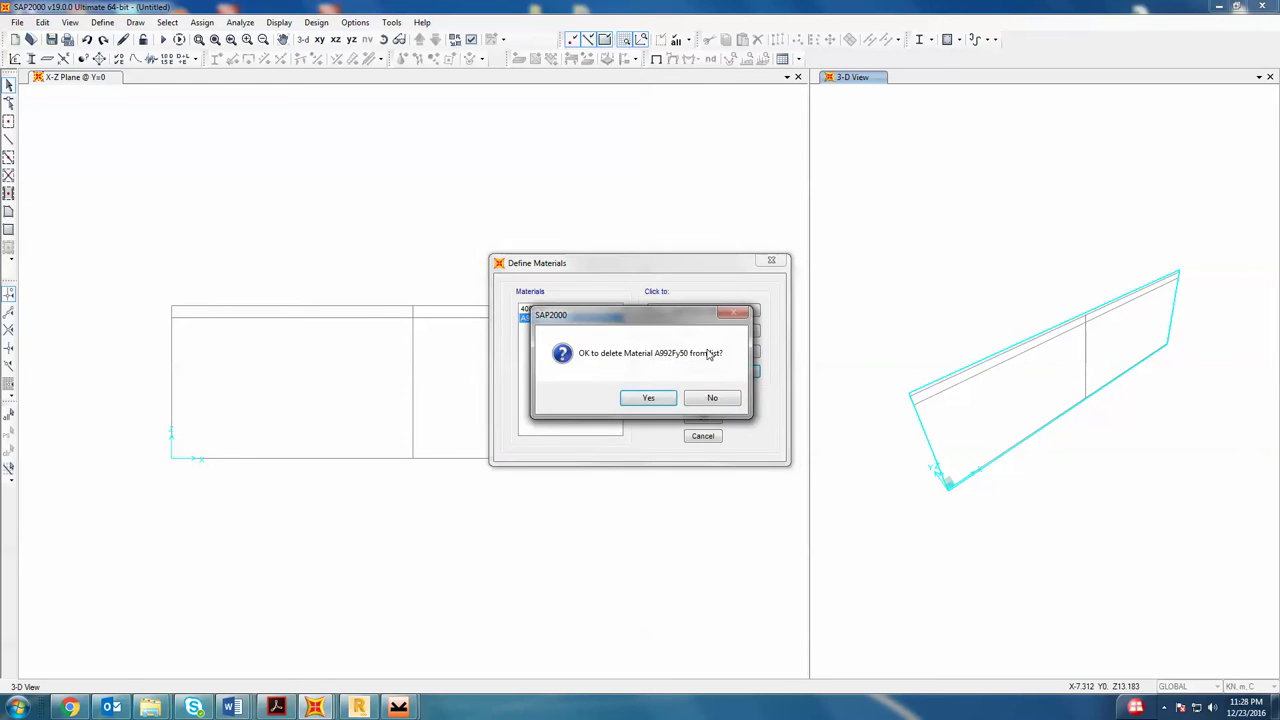
pyautogui.click(660, 398)
# - Add a United States steel material with standard ASTM A572, Grade 50, and accept the material definitions
pyautogui.click(727, 319)
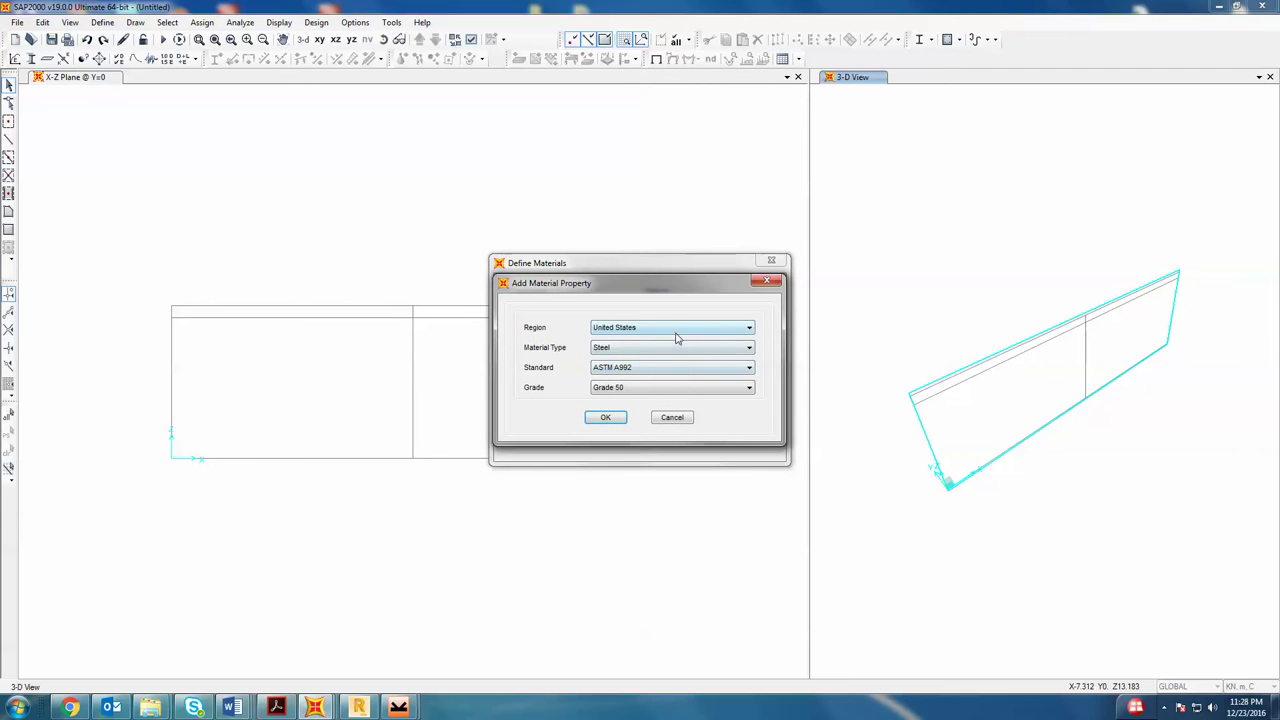
pyautogui.click(681, 380)
pyautogui.click(668, 405)
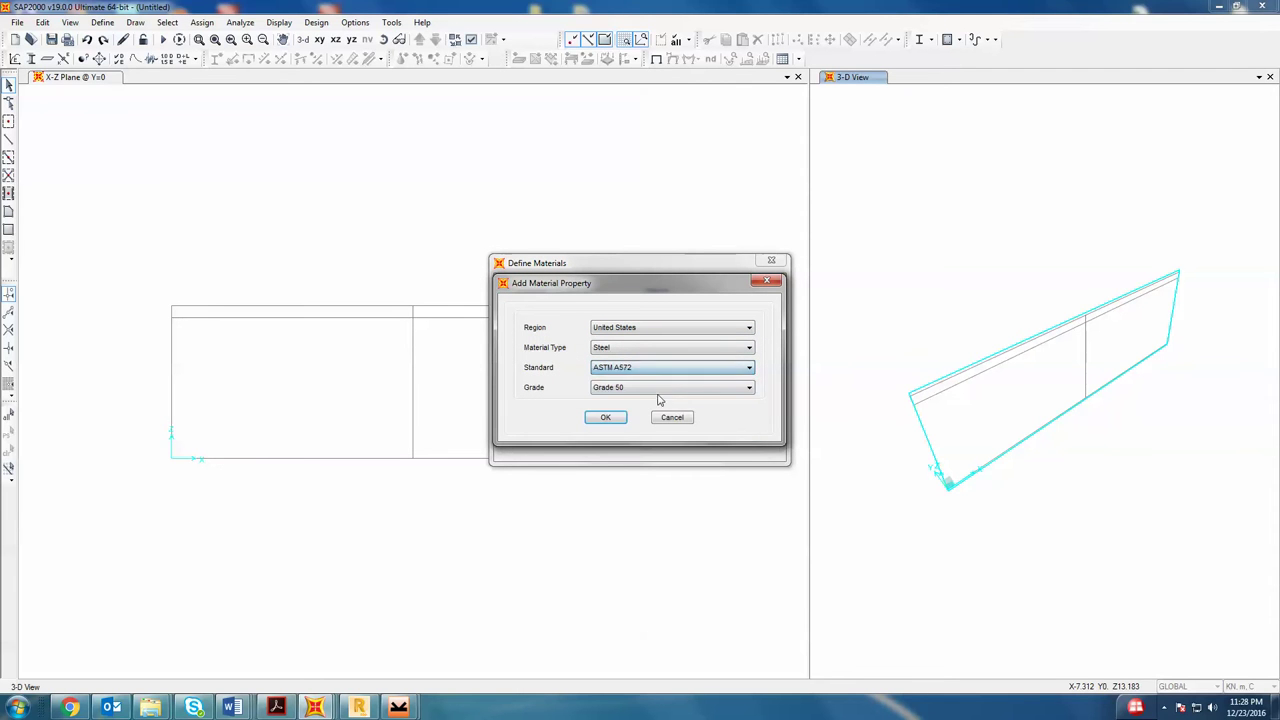
pyautogui.click(659, 392)
pyautogui.click(658, 399)
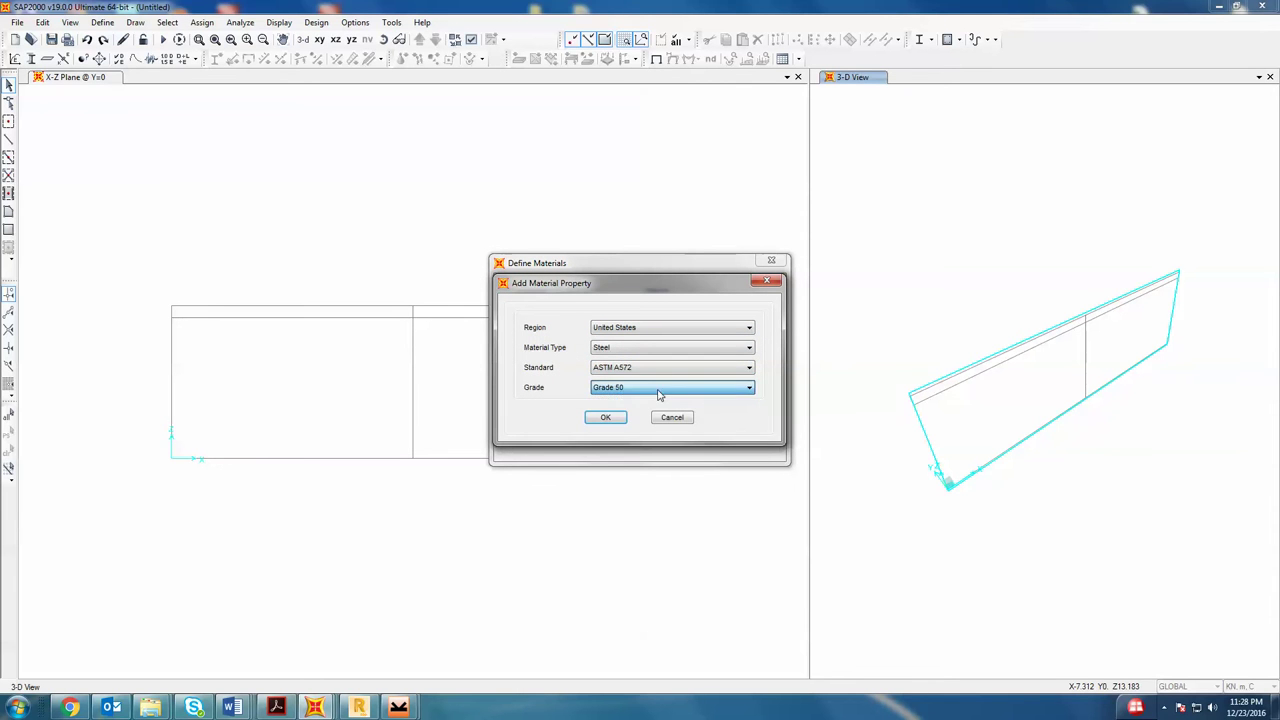
pyautogui.click(605, 417)
pyautogui.click(703, 417)
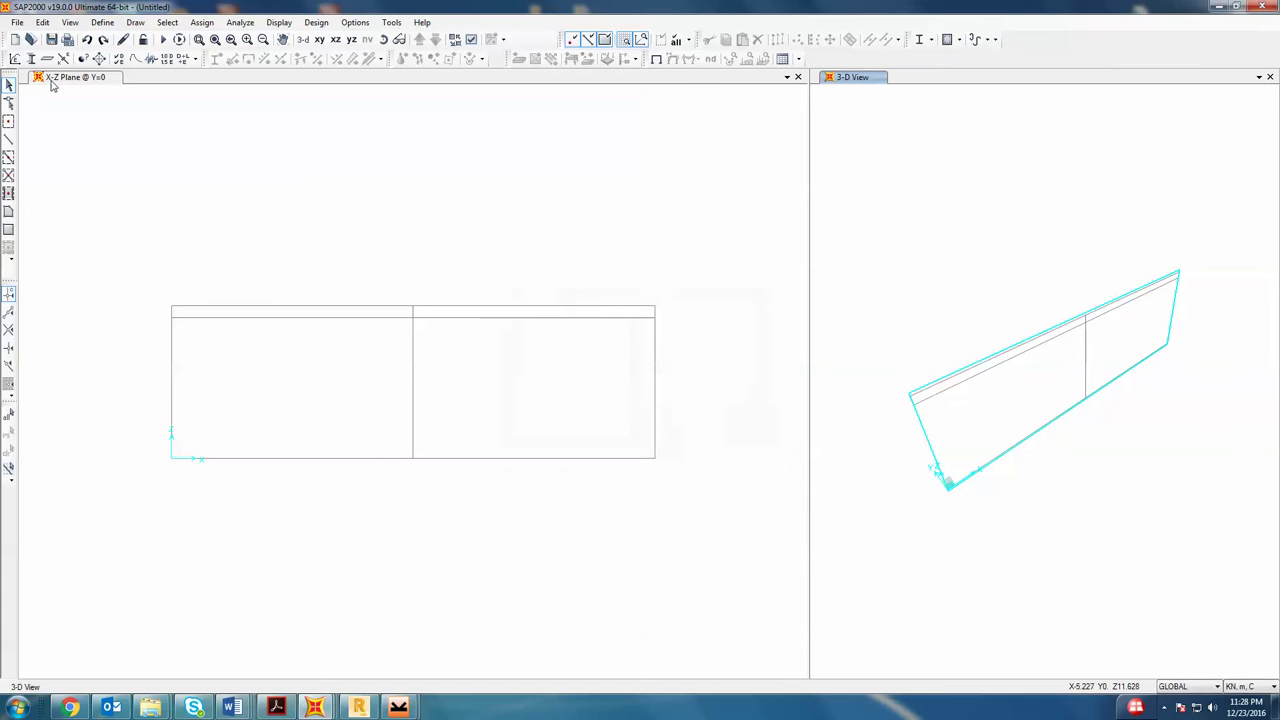
# - Add a new steel I/Wide Flange frame section and name it 500*5/200*101
pyautogui.click(31, 58)
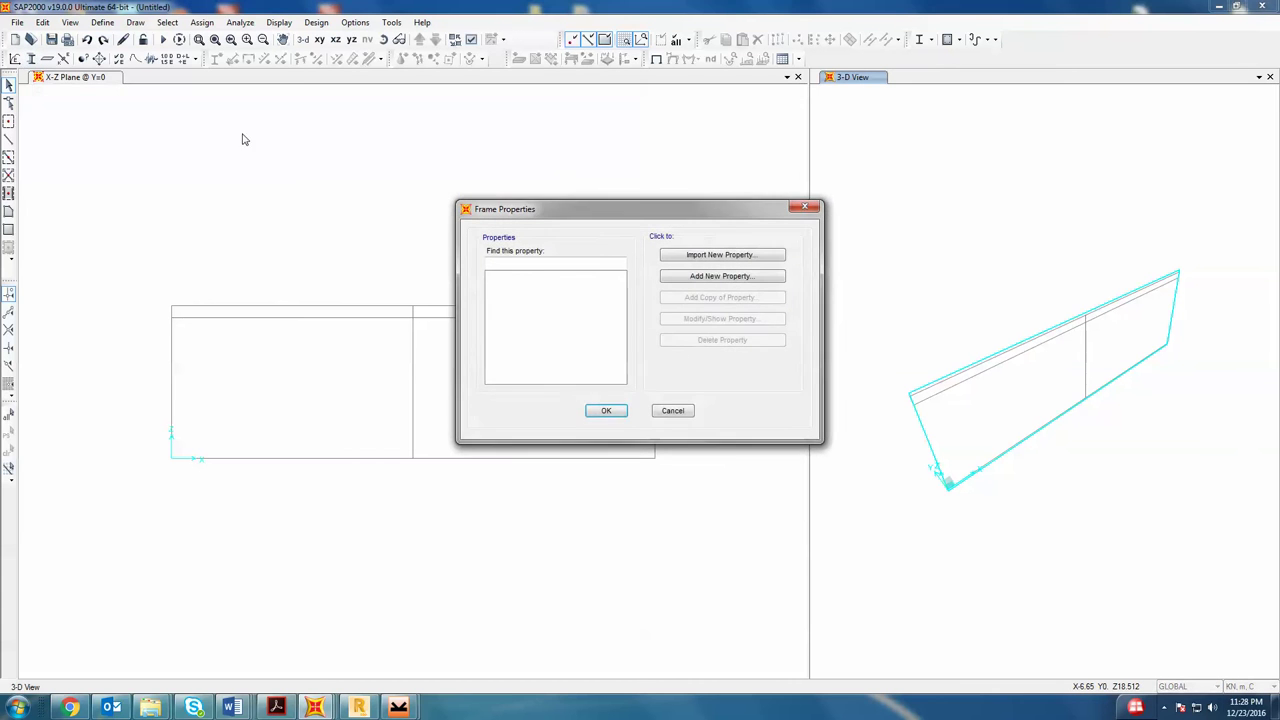
pyautogui.click(733, 283)
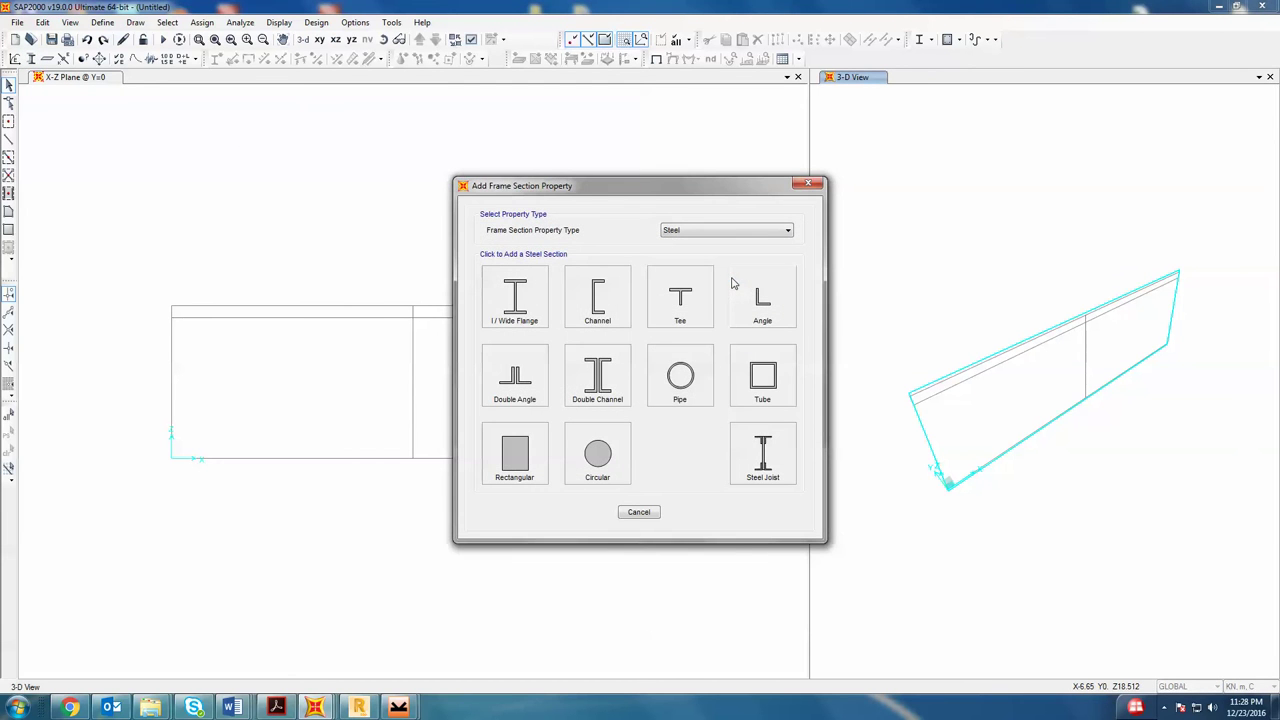
pyautogui.click(530, 314)
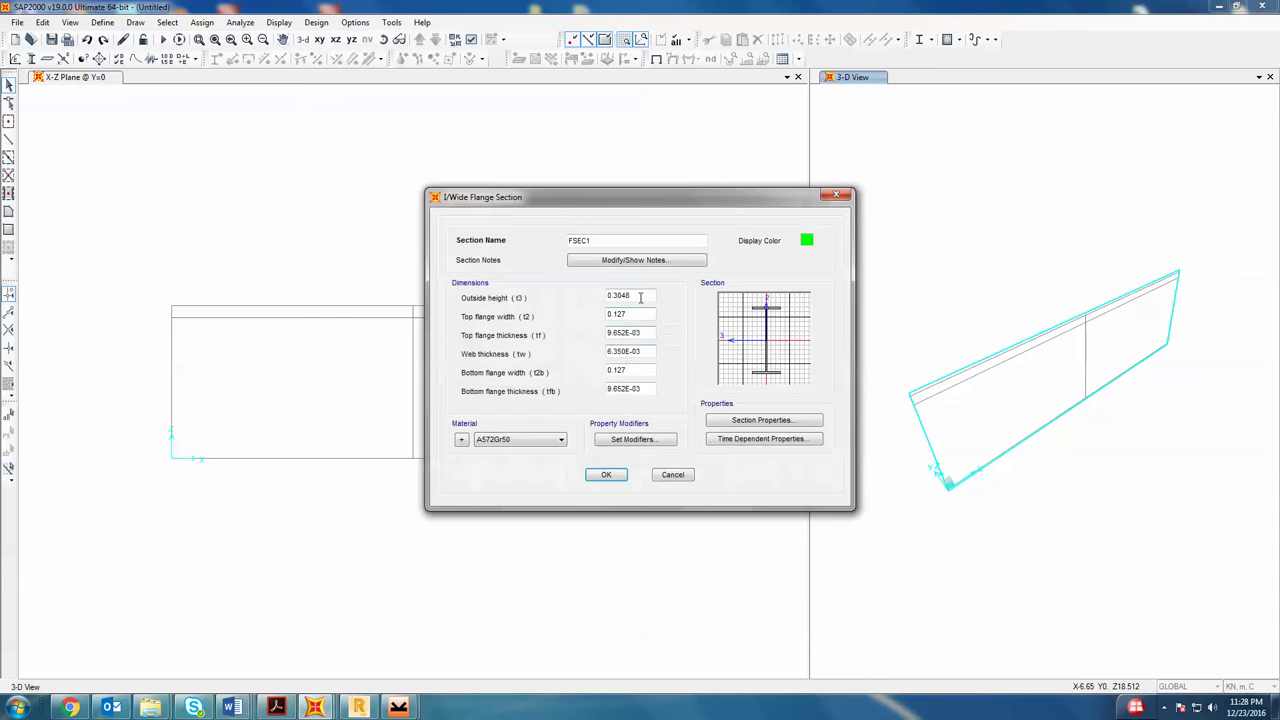
pyautogui.click(625, 239)
pyautogui.doubleClick(616, 243)
pyautogui.write('500*5/200*10')
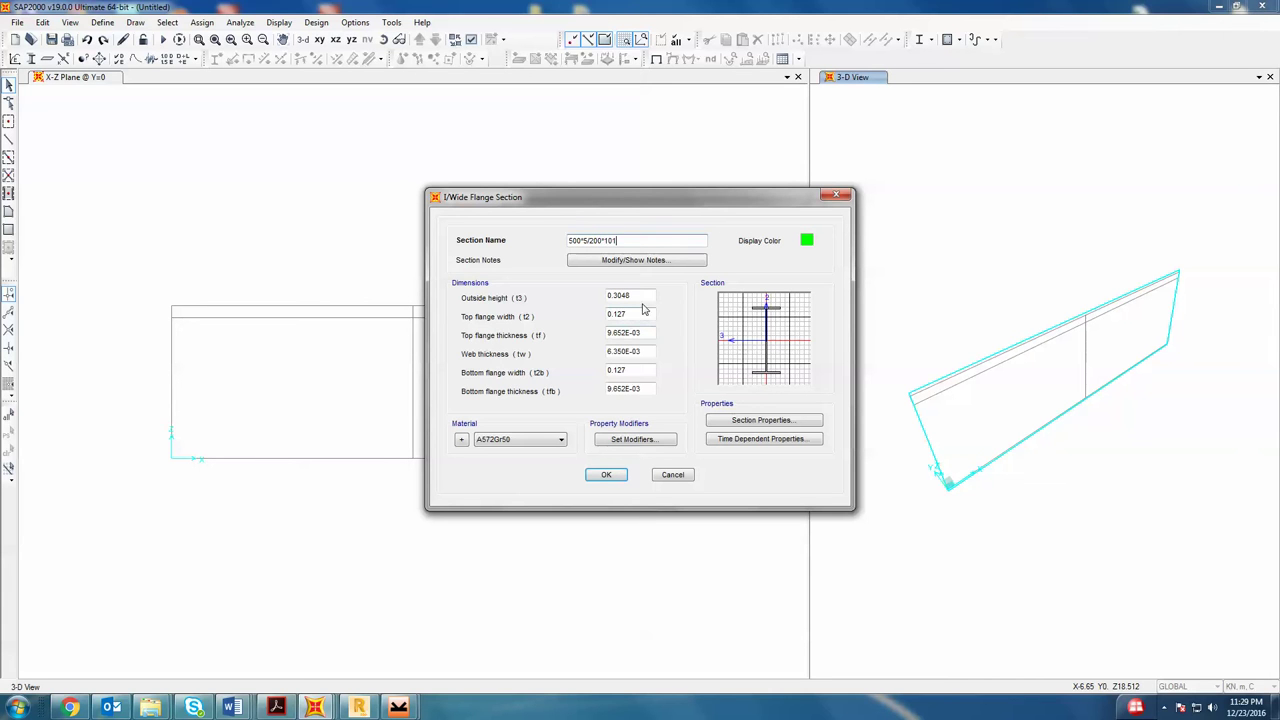
# - Set the section's outside height to 0.5, top flange width to 0.2, top flange thickness to 0.01 and web thickness to 0.005 m
pyautogui.doubleClick(645, 296)
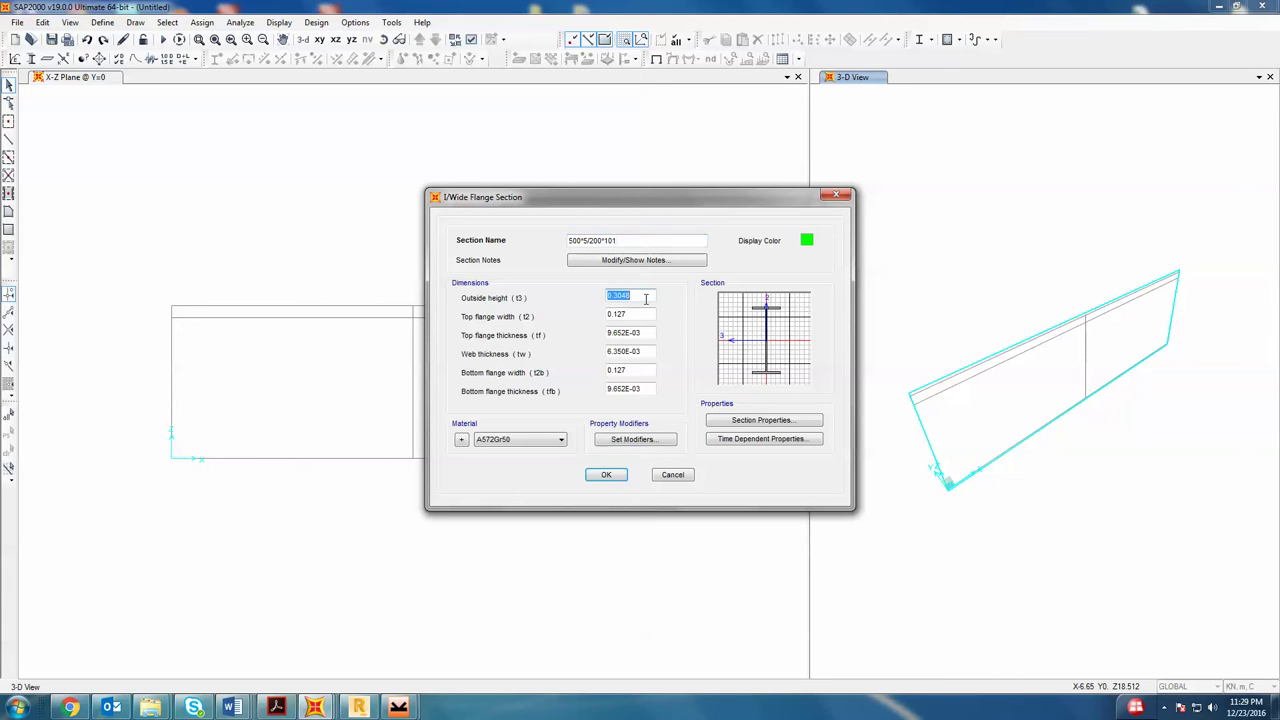
pyautogui.write('0.5')
pyautogui.press('Tab')
pyautogui.write('0.2')
pyautogui.press('Tab')
pyautogui.write('0')
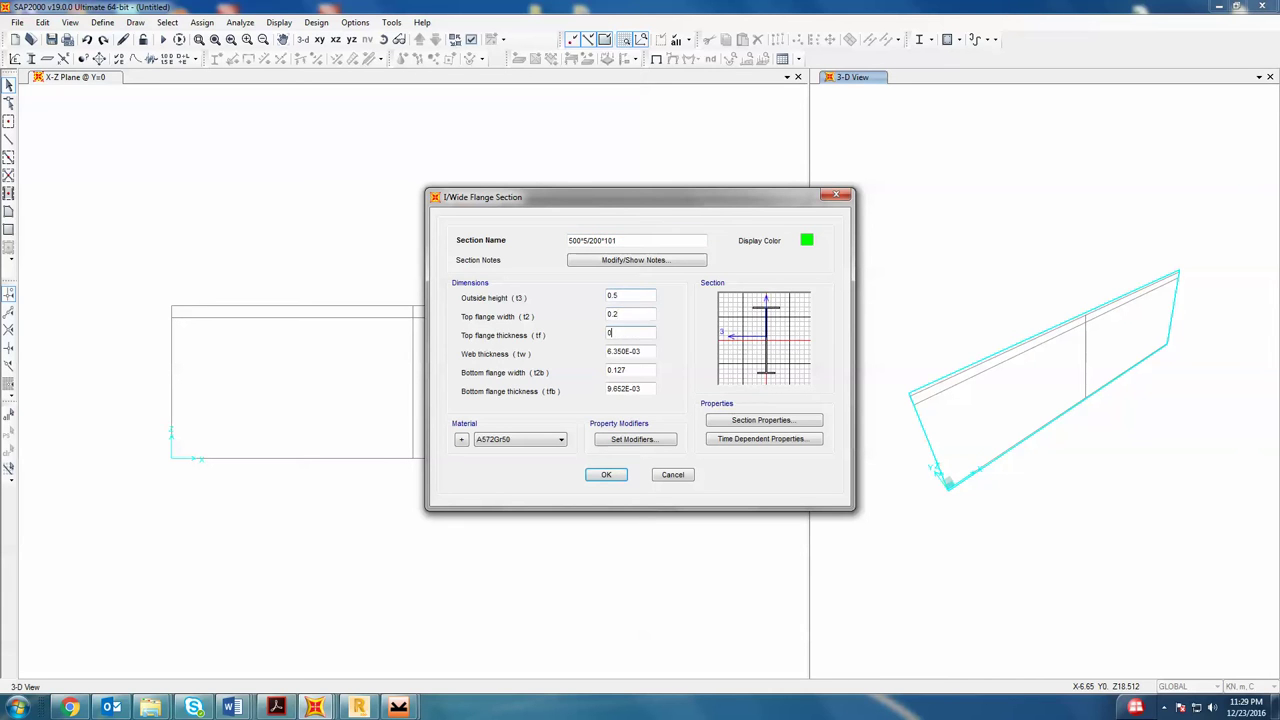
pyautogui.write('.01')
pyautogui.press('Tab')
pyautogui.write('0.005')
pyautogui.press('Tab')
# - Set the section's bottom flange width to 0.2 m and bottom flange thickness to 0.01 m
pyautogui.write('0')
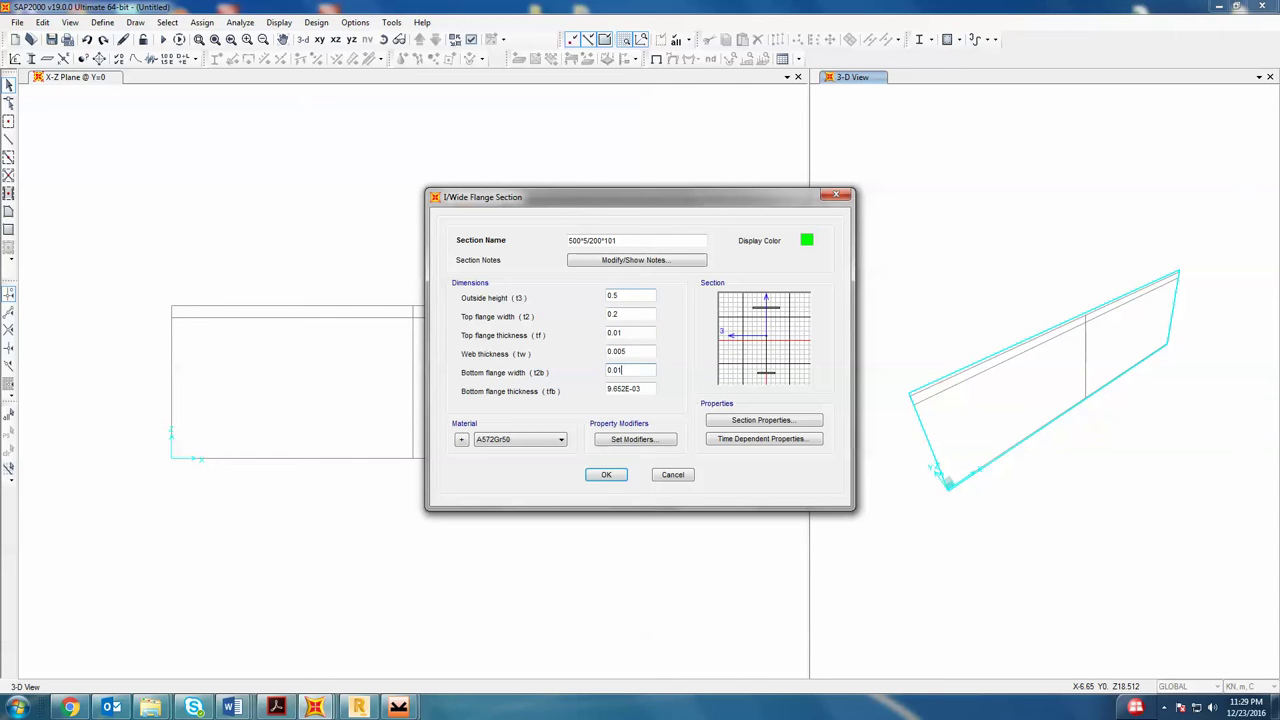
pyautogui.press('Tab')
pyautogui.write('0')
pyautogui.press('Tab')
pyautogui.moveTo(607, 370); pyautogui.dragTo(688, 390)
pyautogui.write('0.2')
pyautogui.press('Tab')
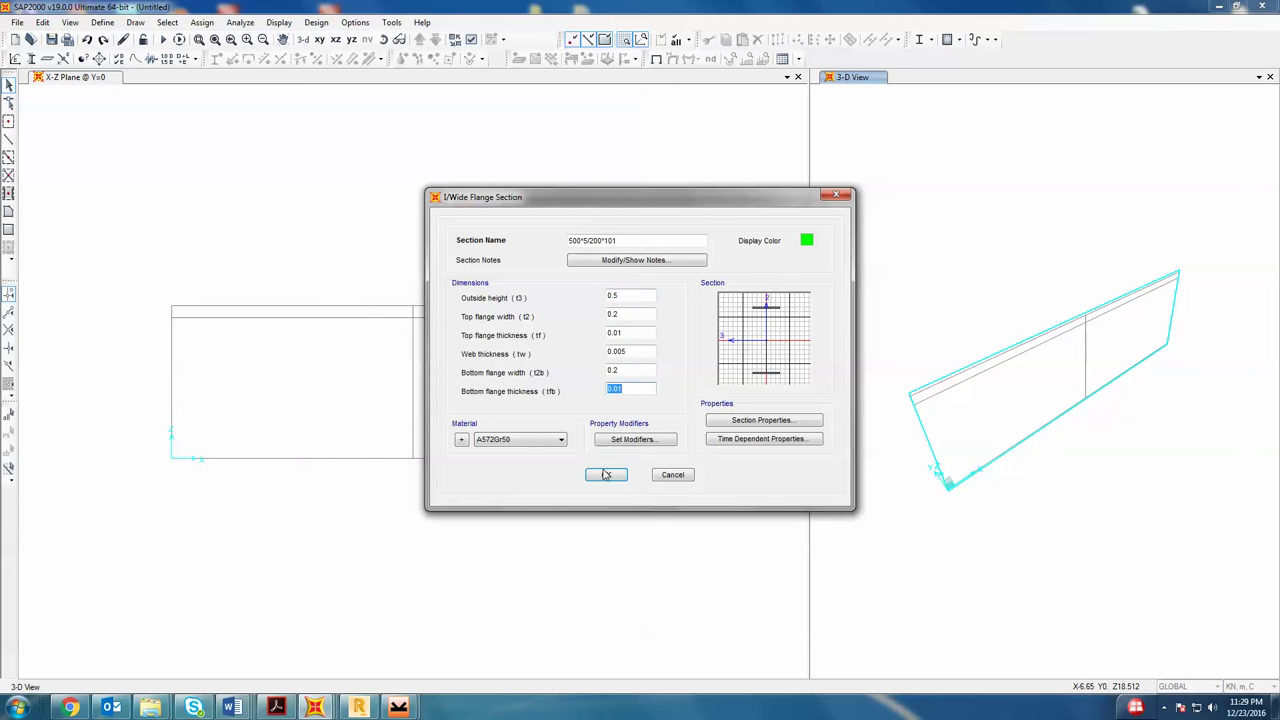
# - Use A572Gr50 as the section's material and accept the section and the frame properties
pyautogui.click(520, 441)
pyautogui.click(515, 453)
pyautogui.click(606, 474)
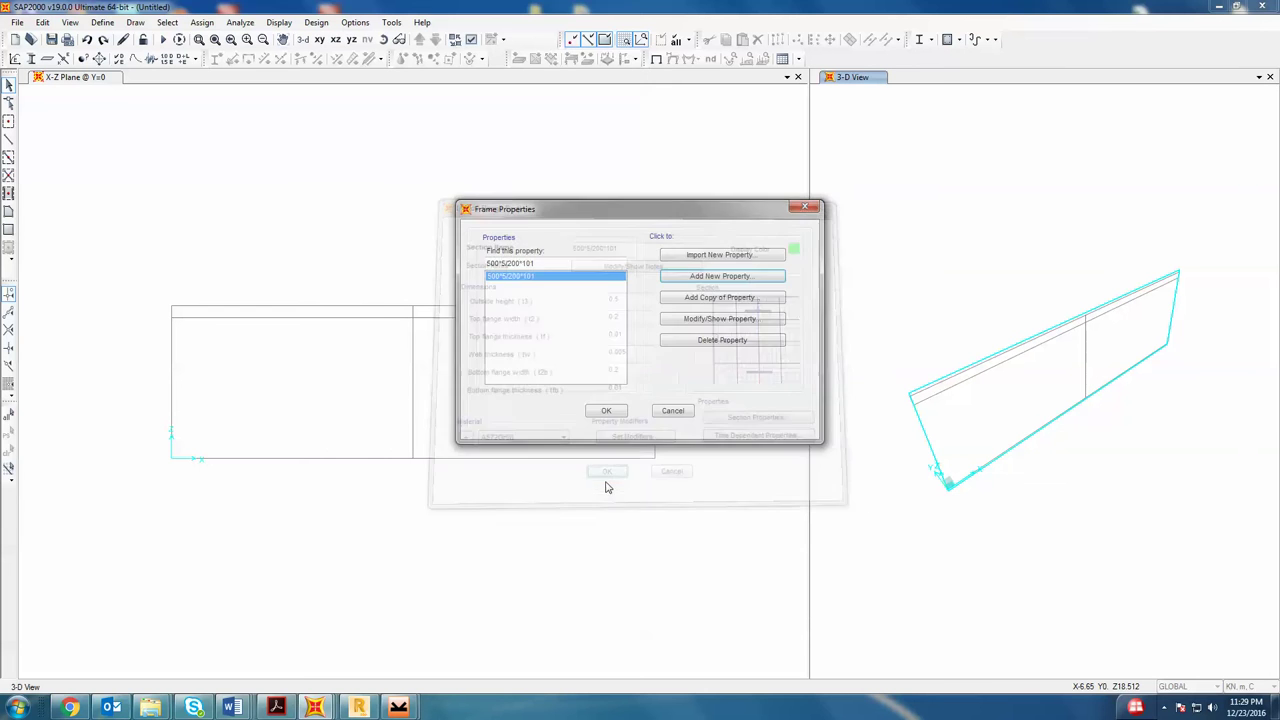
pyautogui.click(606, 412)
# - Draw straight frames for the column at X=0 up to Z=7 and the rafter from its top to the ridge at X=12, Z=7.6
pyautogui.click(8, 140)
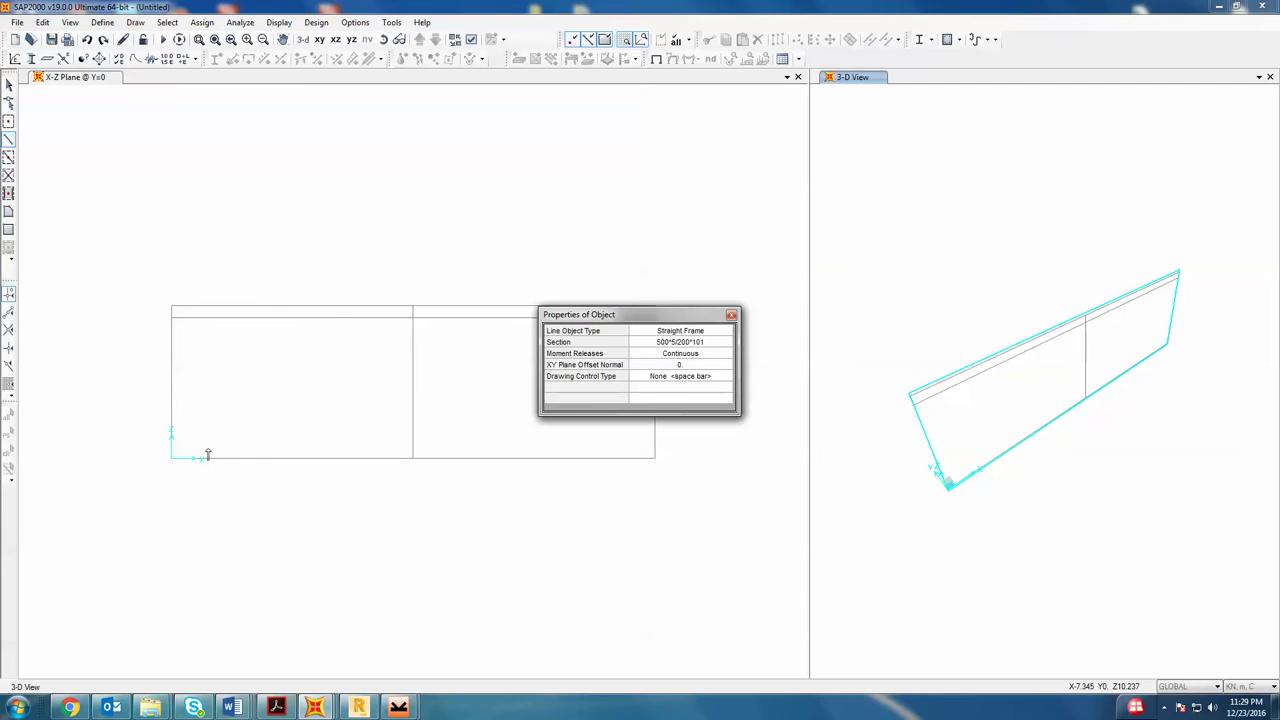
pyautogui.click(171, 457)
pyautogui.click(171, 317)
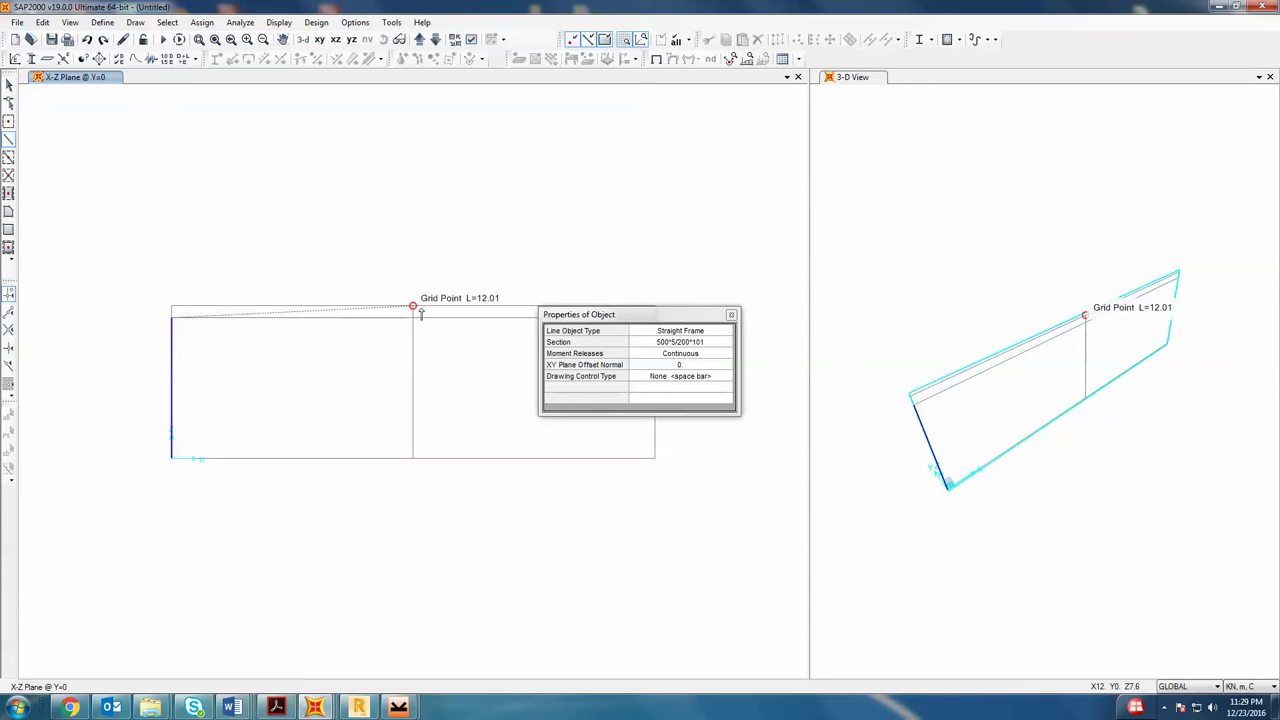
pyautogui.click(413, 306)
# - Draw the opposite column at X=24 up to Z=7 and its rafter to the ridge, moving the object properties window clear
pyautogui.moveTo(636, 318); pyautogui.dragTo(626, 142)
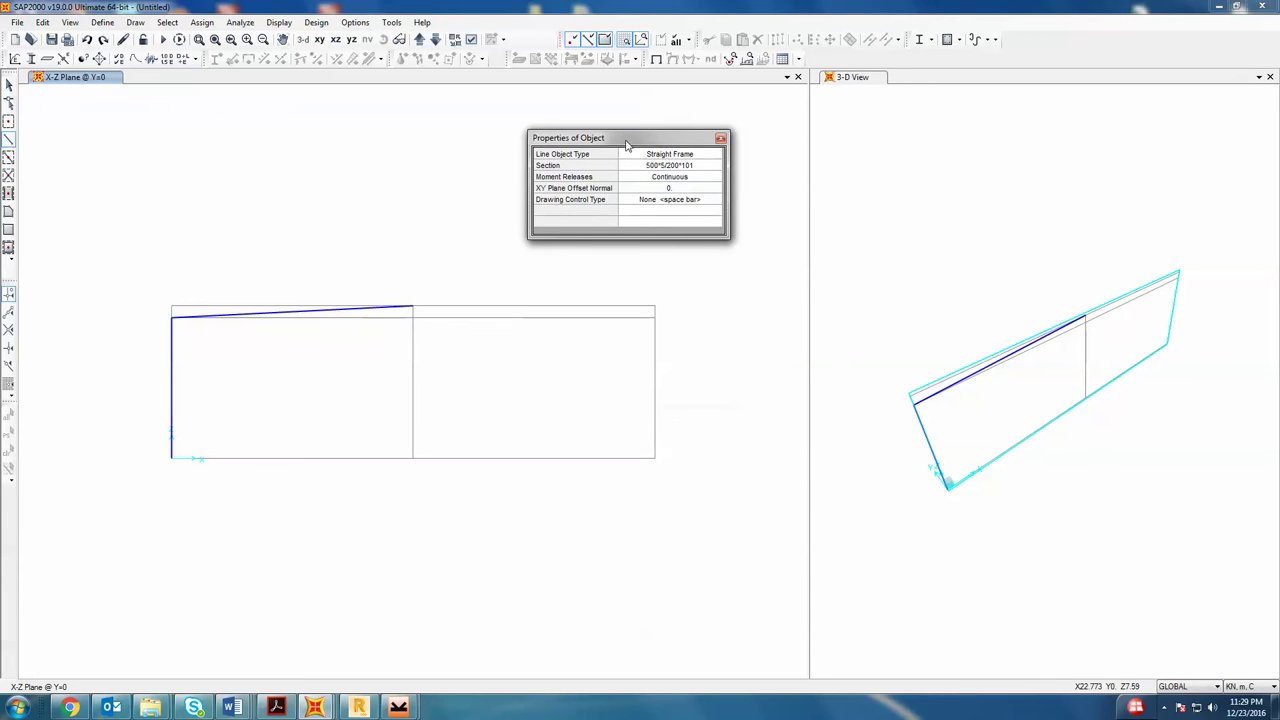
pyautogui.click(655, 457)
pyautogui.click(655, 317)
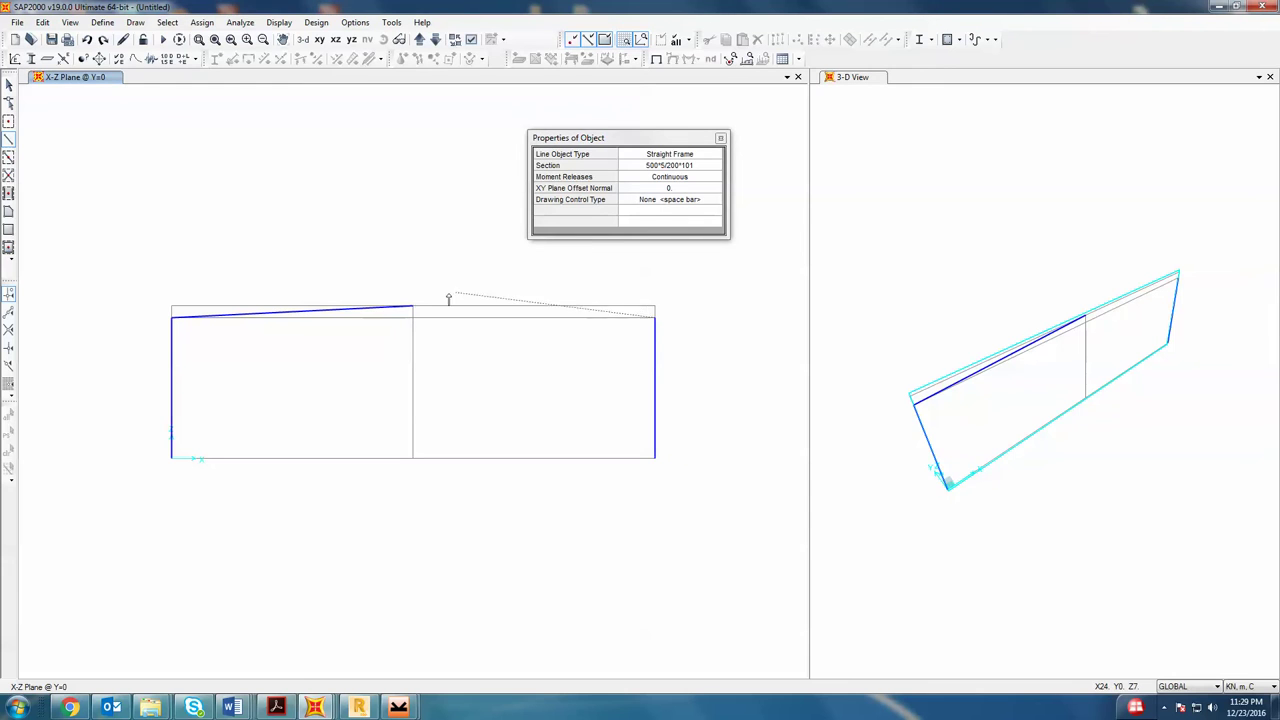
pyautogui.click(413, 306)
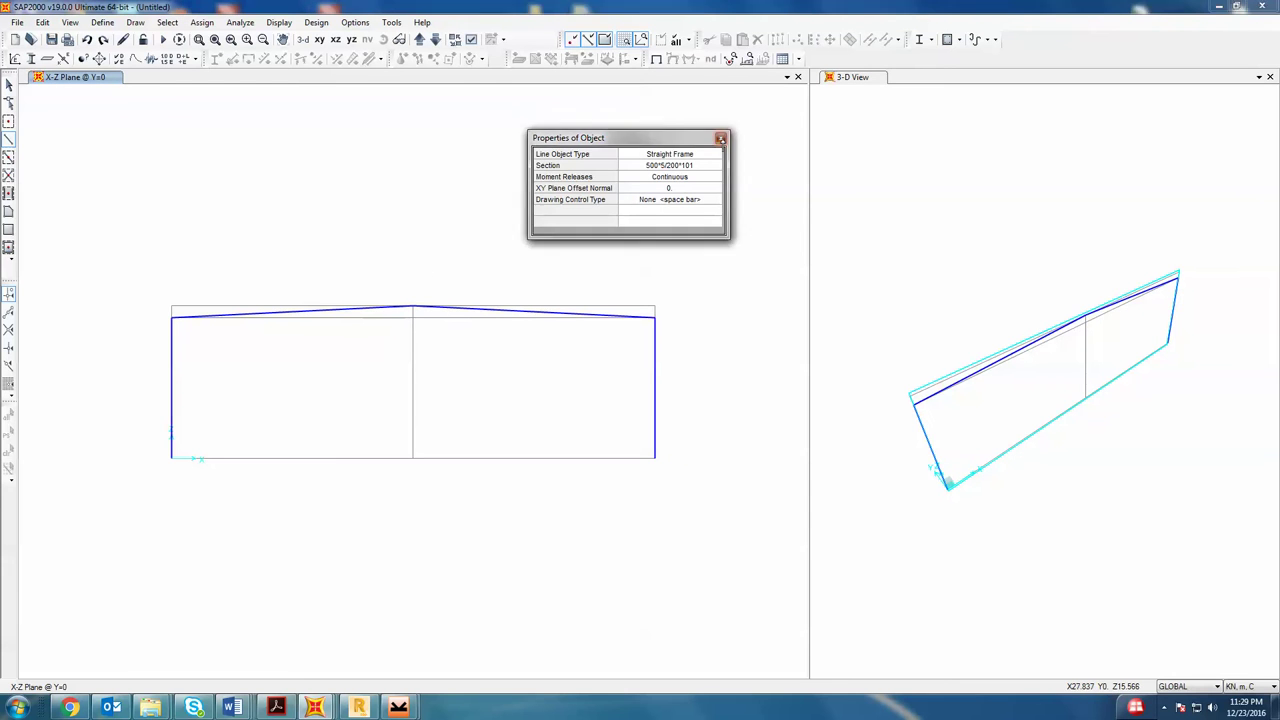
# - Close the object properties window and assign pinned restraints in Translation 1, 2 and 3 to both column base joints
pyautogui.click(721, 138)
pyautogui.moveTo(105, 443); pyautogui.dragTo(736, 530)
pyautogui.click(201, 22)
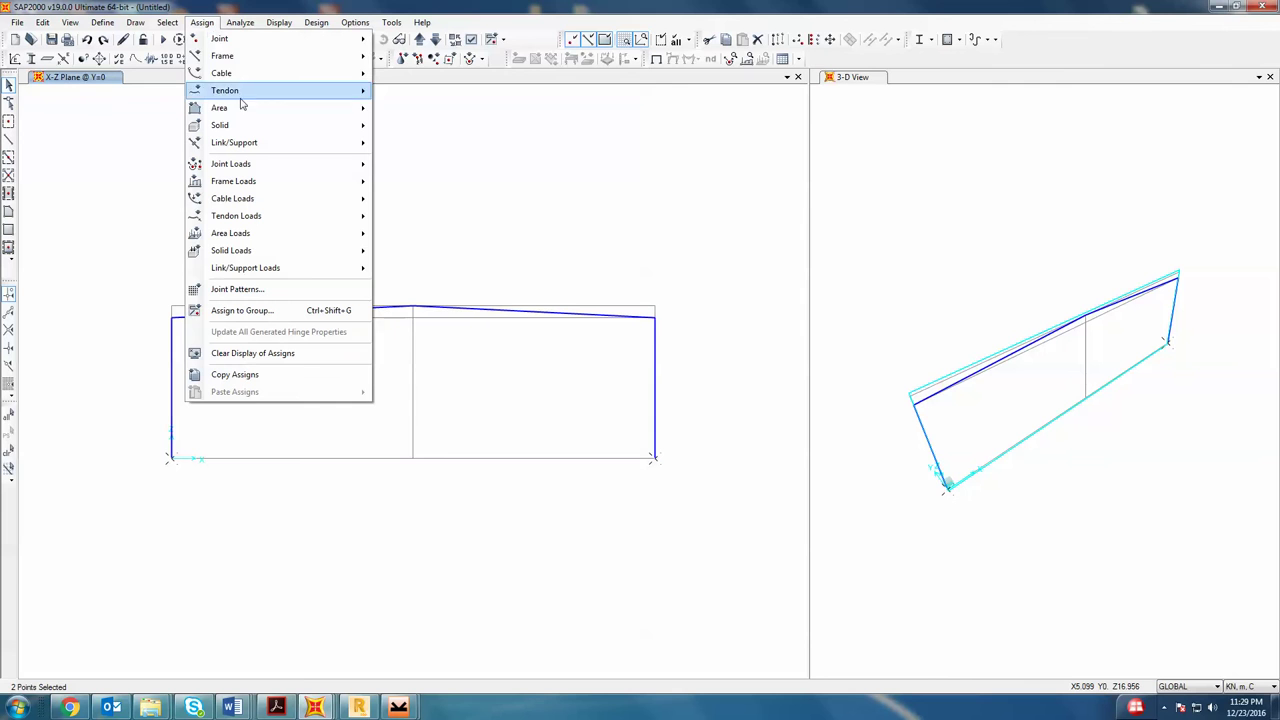
pyautogui.moveTo(240, 45)
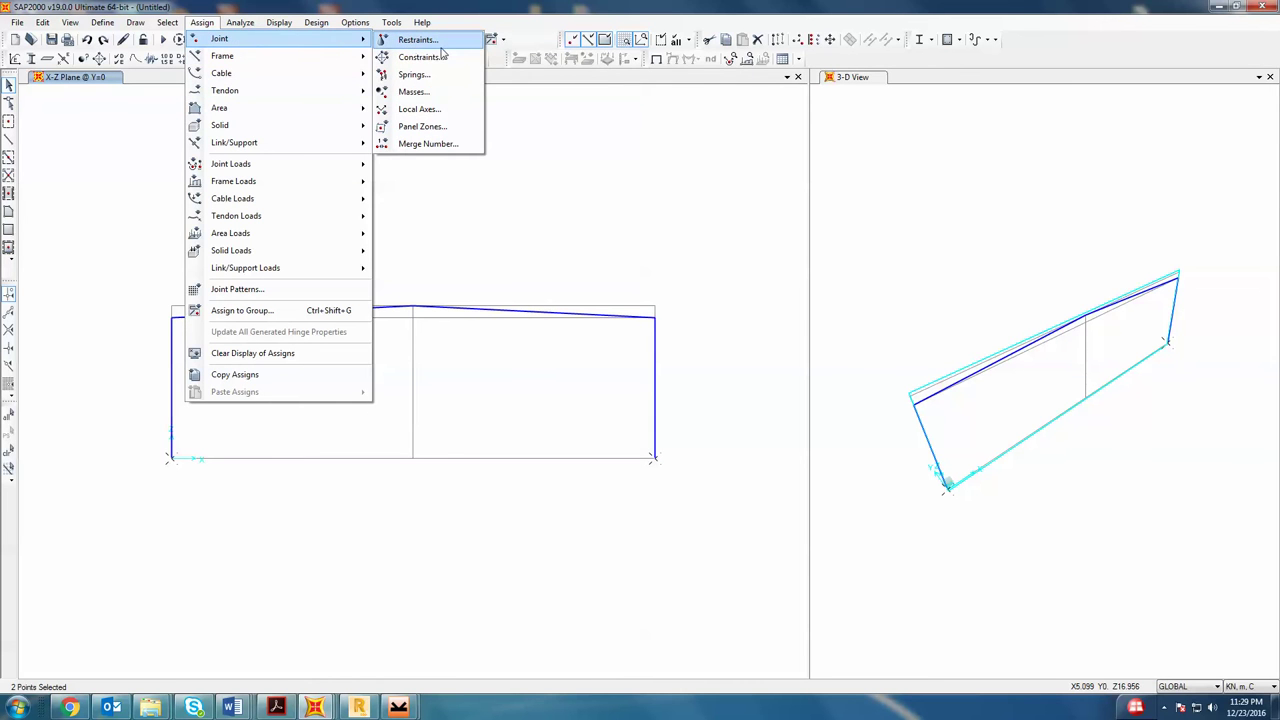
pyautogui.press('Escape')
pyautogui.click(135, 22)
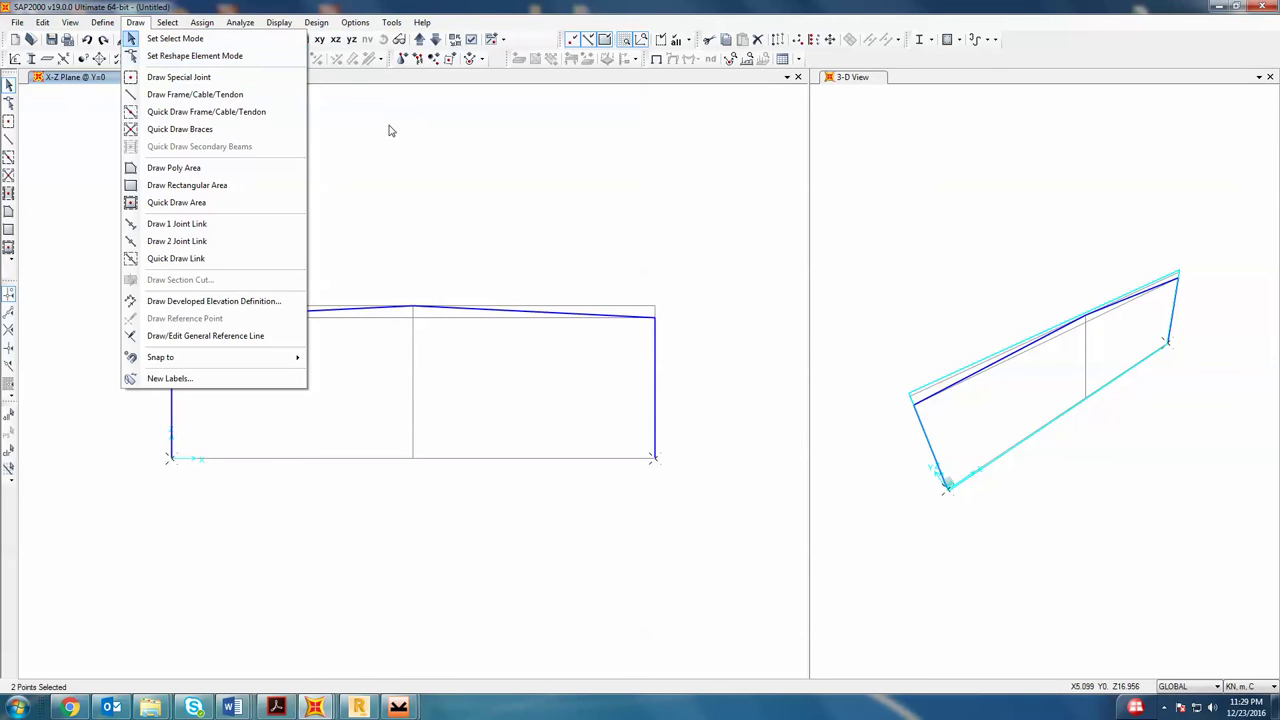
pyautogui.press('Escape')
pyautogui.click(403, 58)
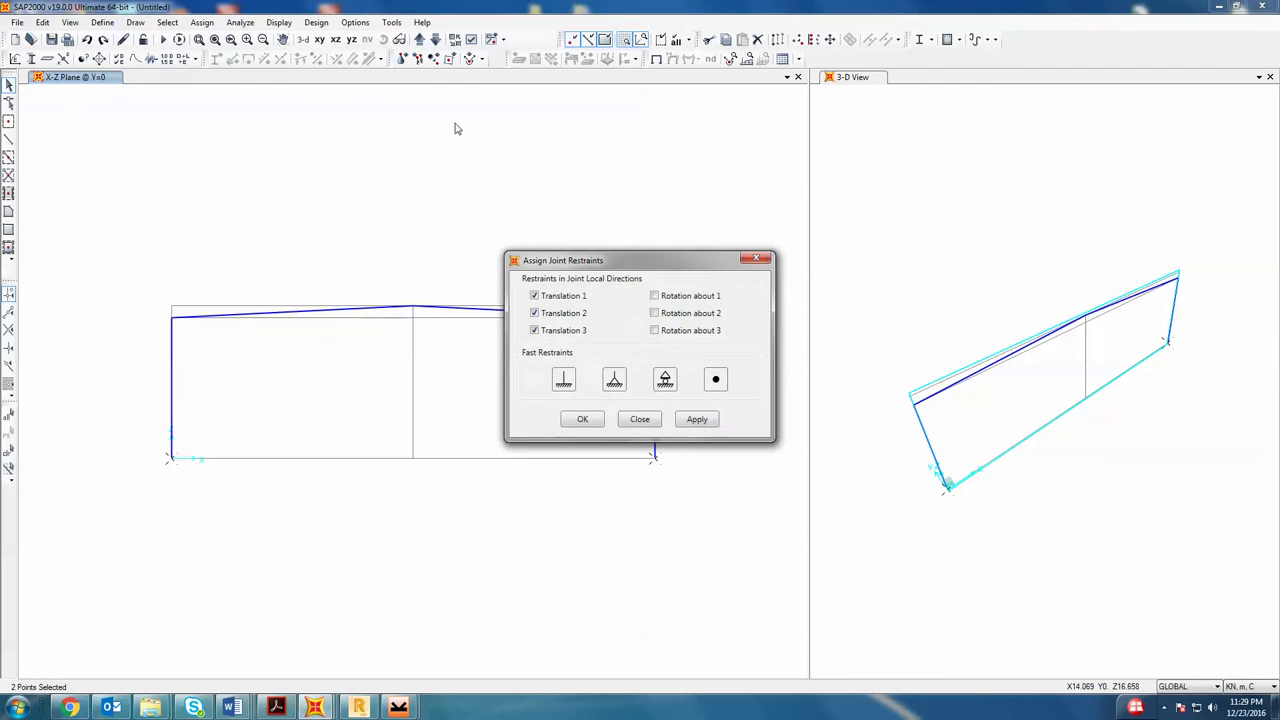
pyautogui.click(614, 378)
pyautogui.click(697, 419)
pyautogui.click(582, 419)
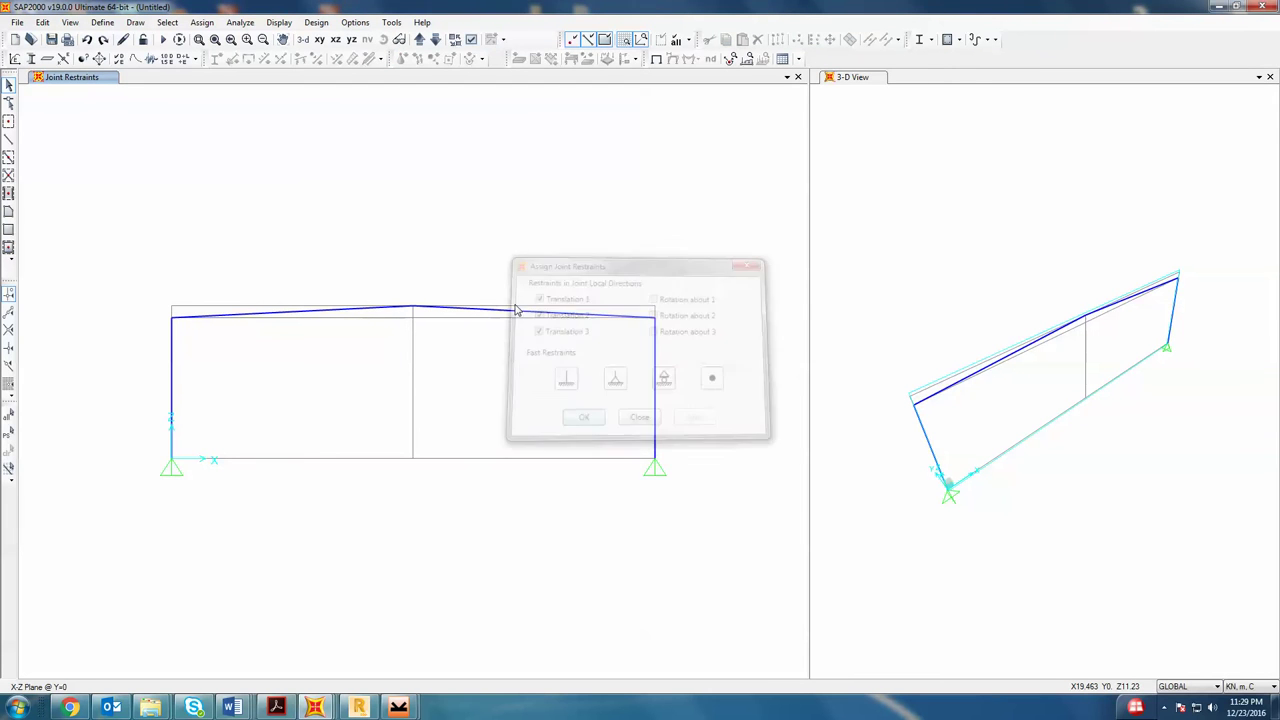
# - Adjust the graphic font size in the dimensions and tolerances preferences and accept them
pyautogui.click(390, 22)
pyautogui.moveTo(355, 24)
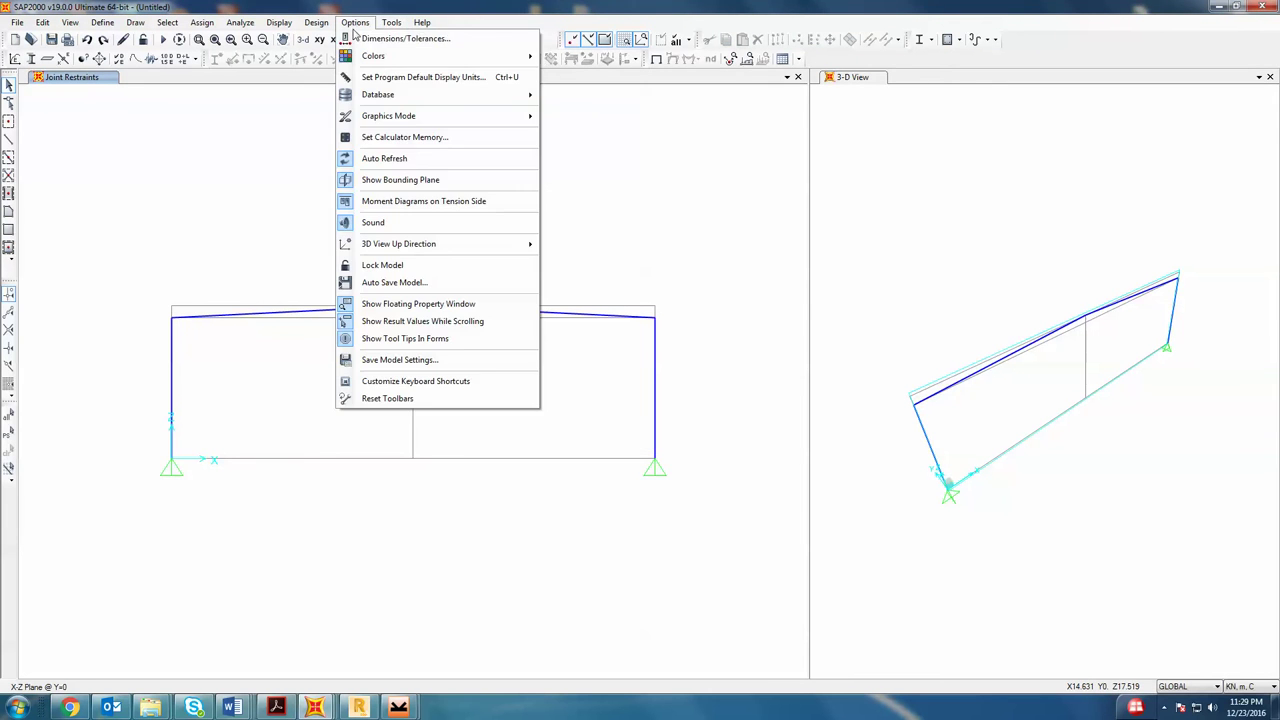
pyautogui.click(390, 38)
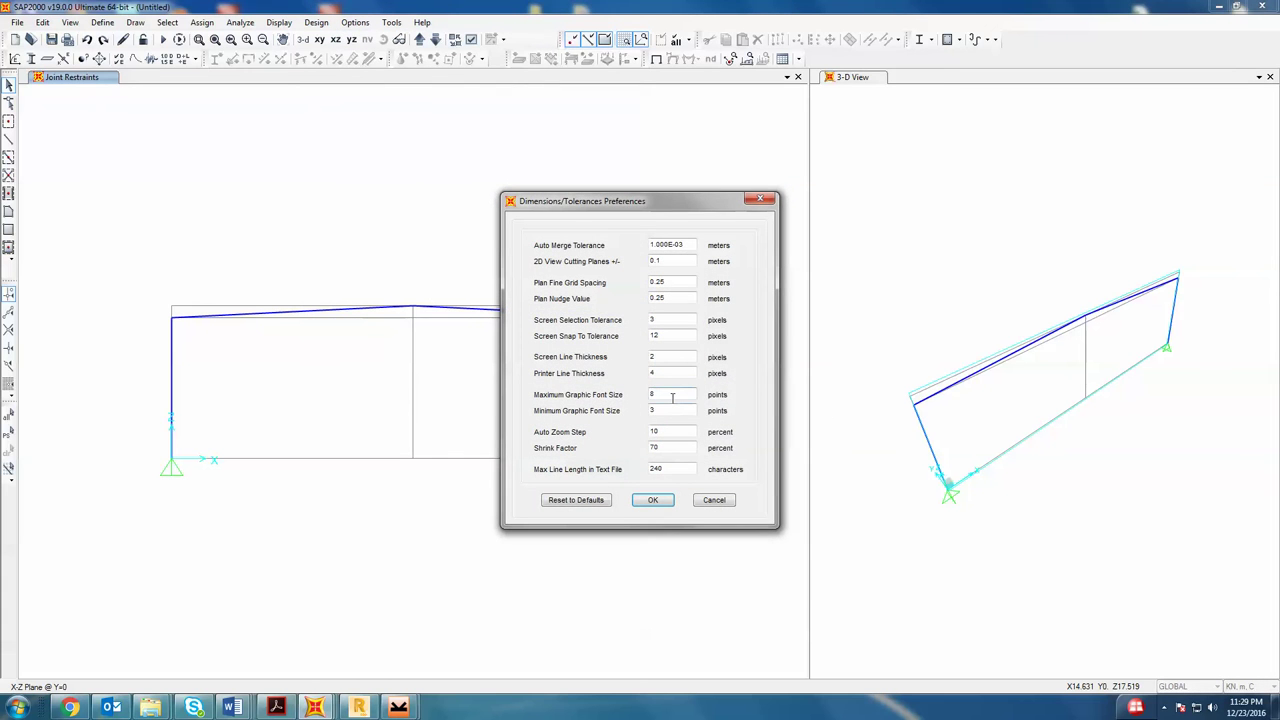
pyautogui.press('Return')
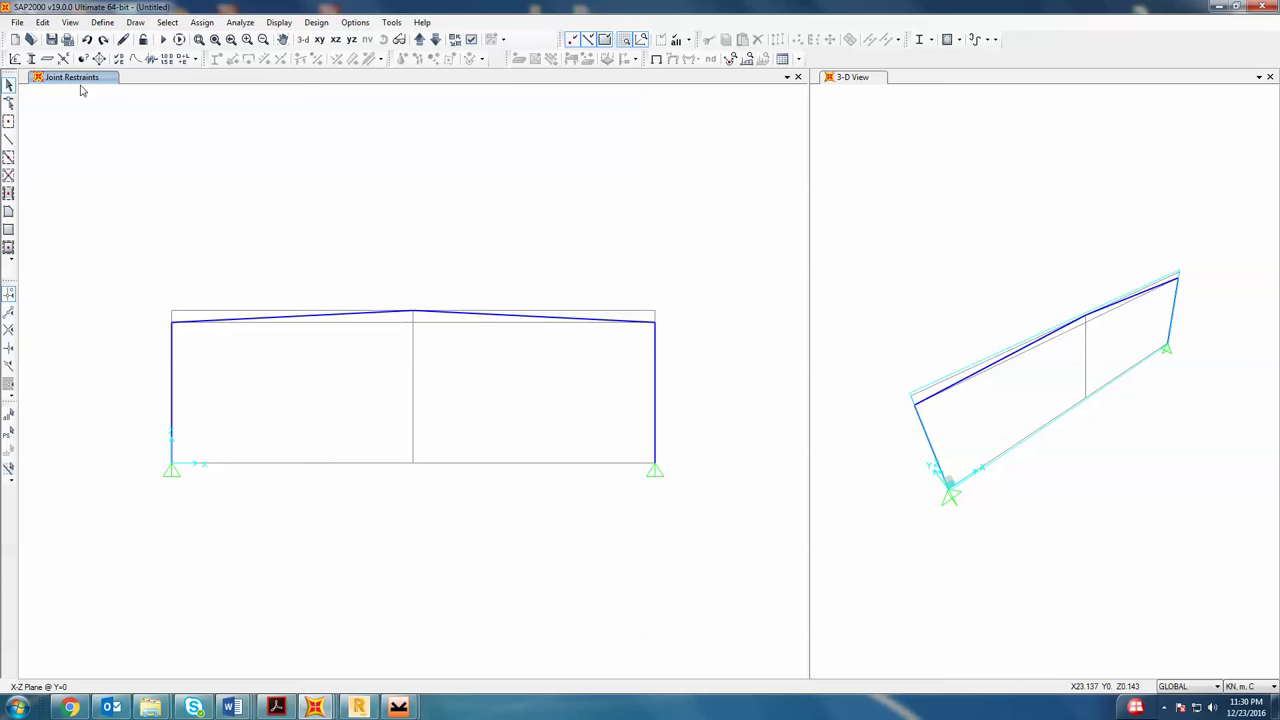
# - Add a load pattern named LL of type Live with a self weight multiplier of 0
pyautogui.click(102, 22)
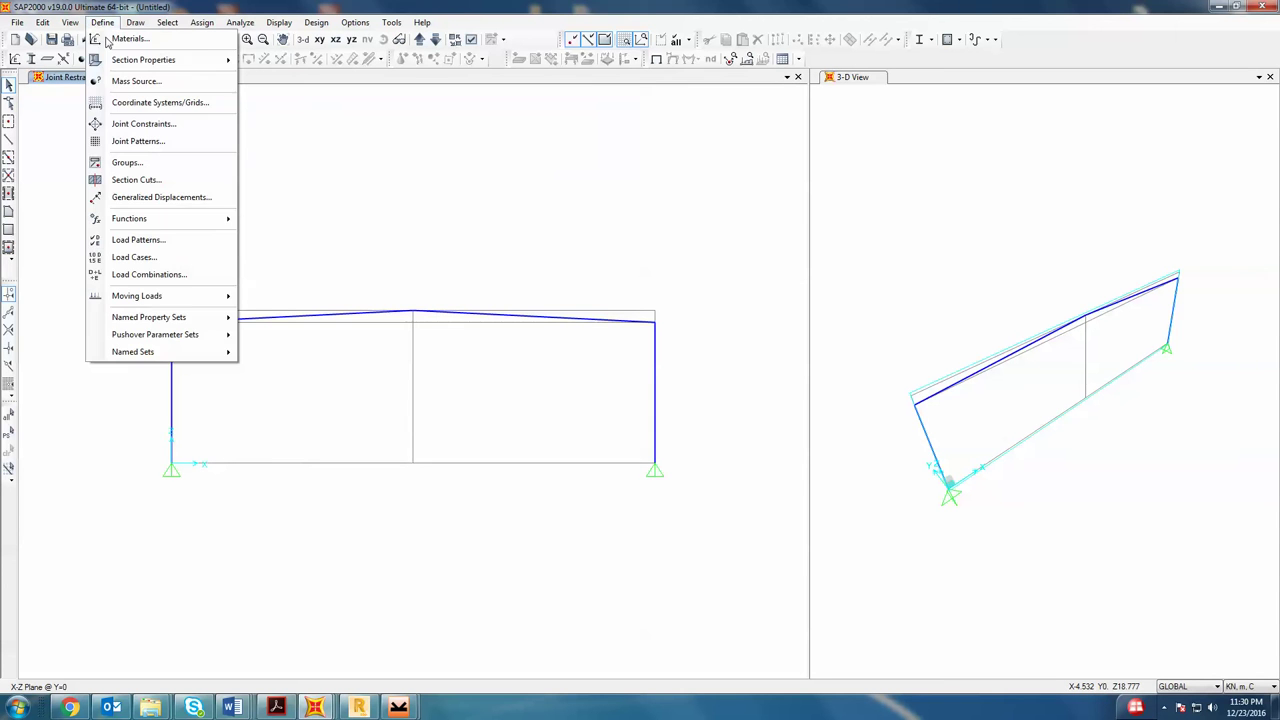
pyautogui.click(140, 240)
pyautogui.click(534, 330)
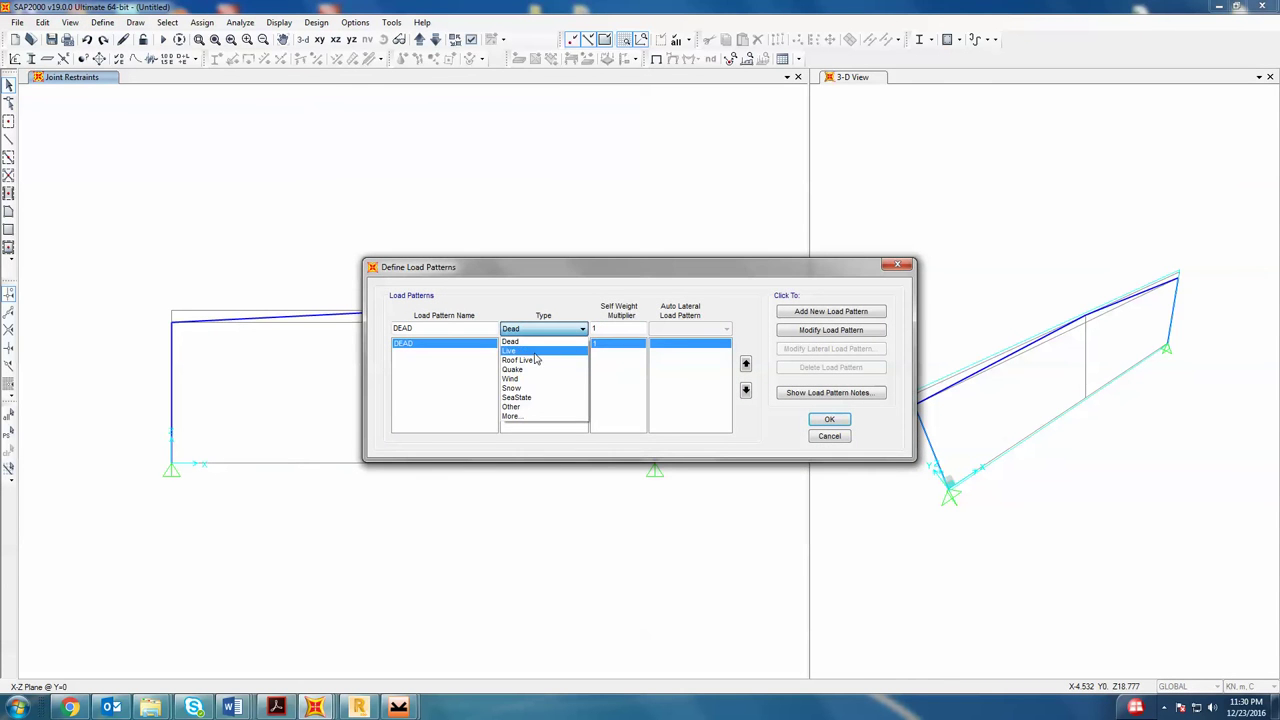
pyautogui.click(535, 352)
pyautogui.doubleClick(440, 328)
pyautogui.write('LL')
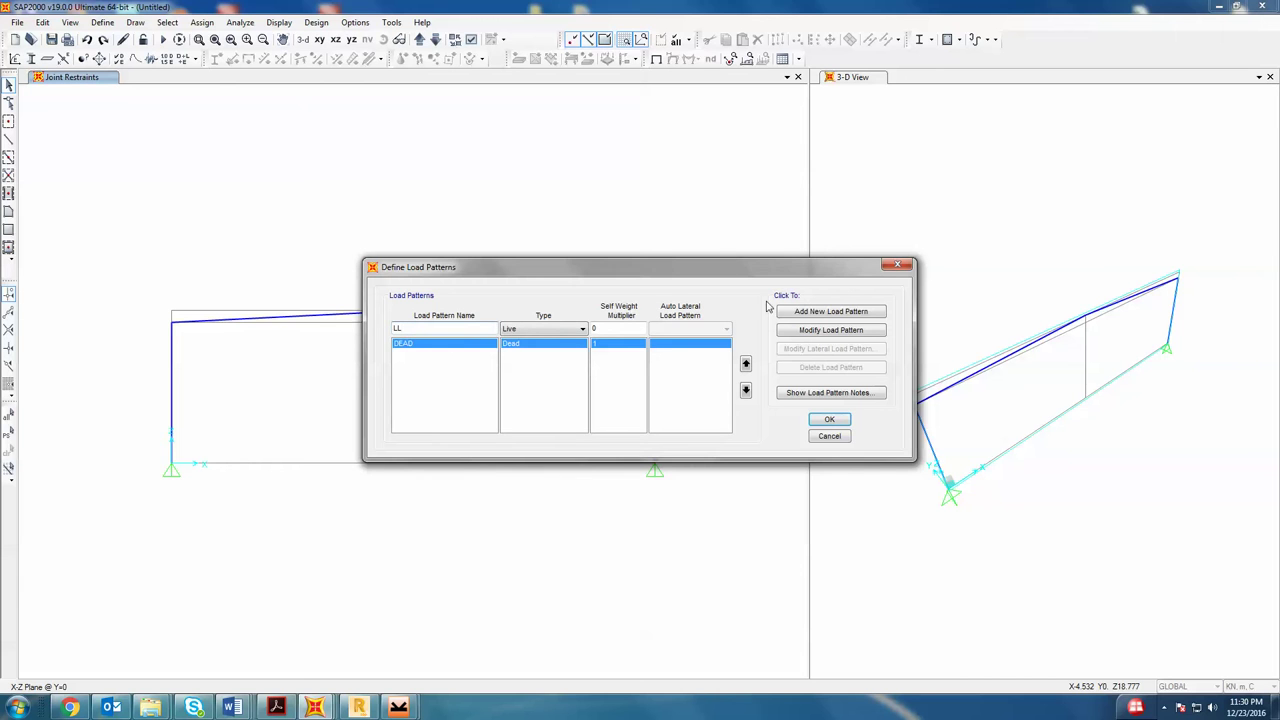
pyautogui.click(829, 311)
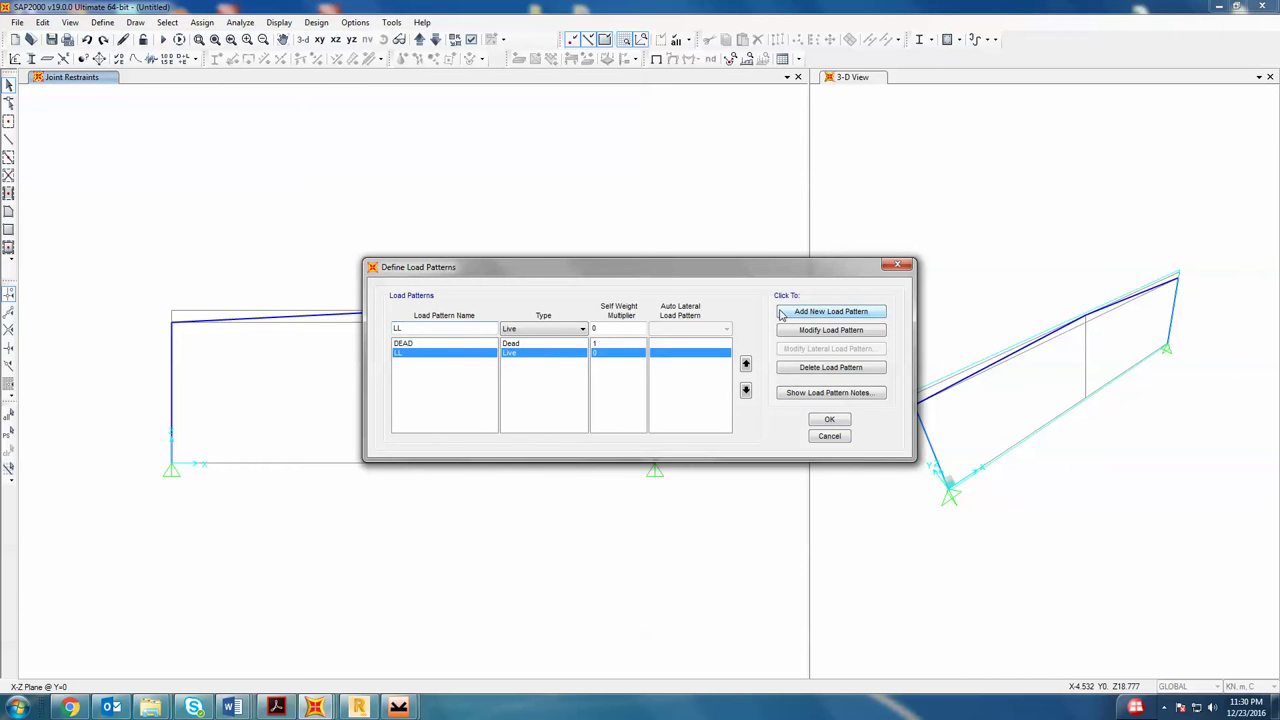
# - Add the Live-type load patterns Wx, W-x, Wy and W-y with self weight multiplier 0 and accept the load patterns
pyautogui.doubleClick(443, 326)
pyautogui.click(807, 315)
pyautogui.click(453, 326)
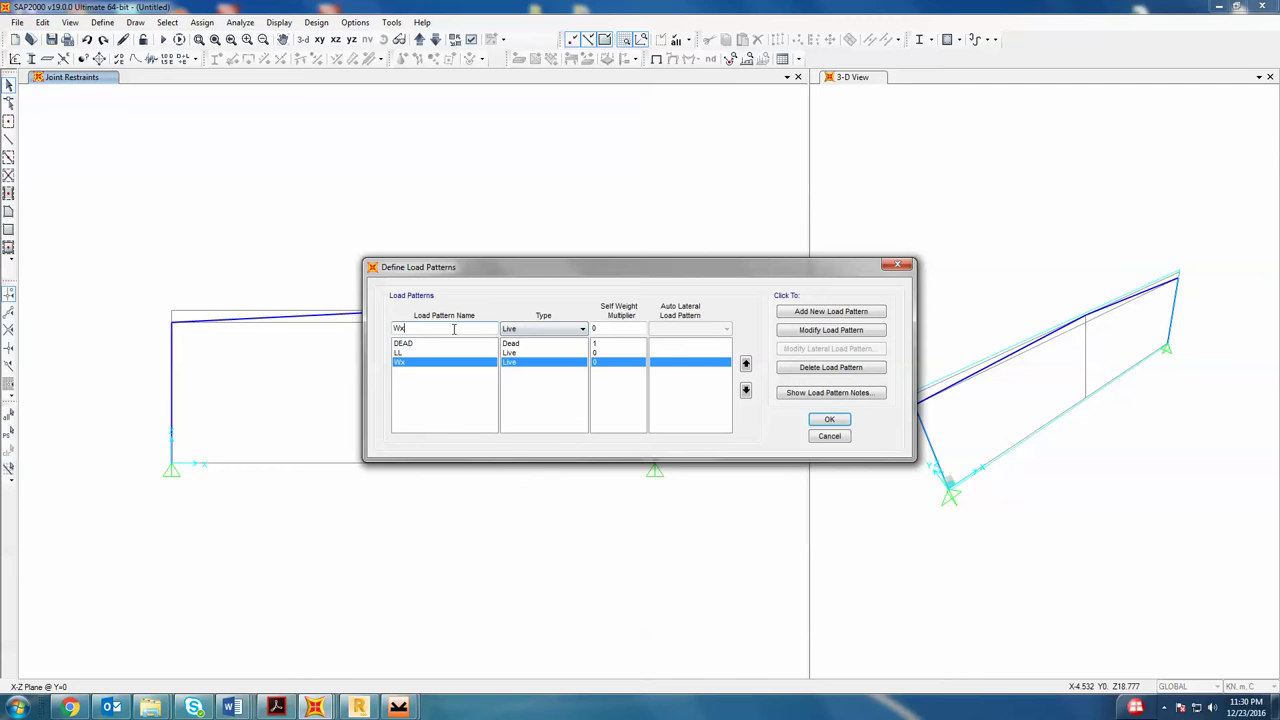
pyautogui.click(815, 312)
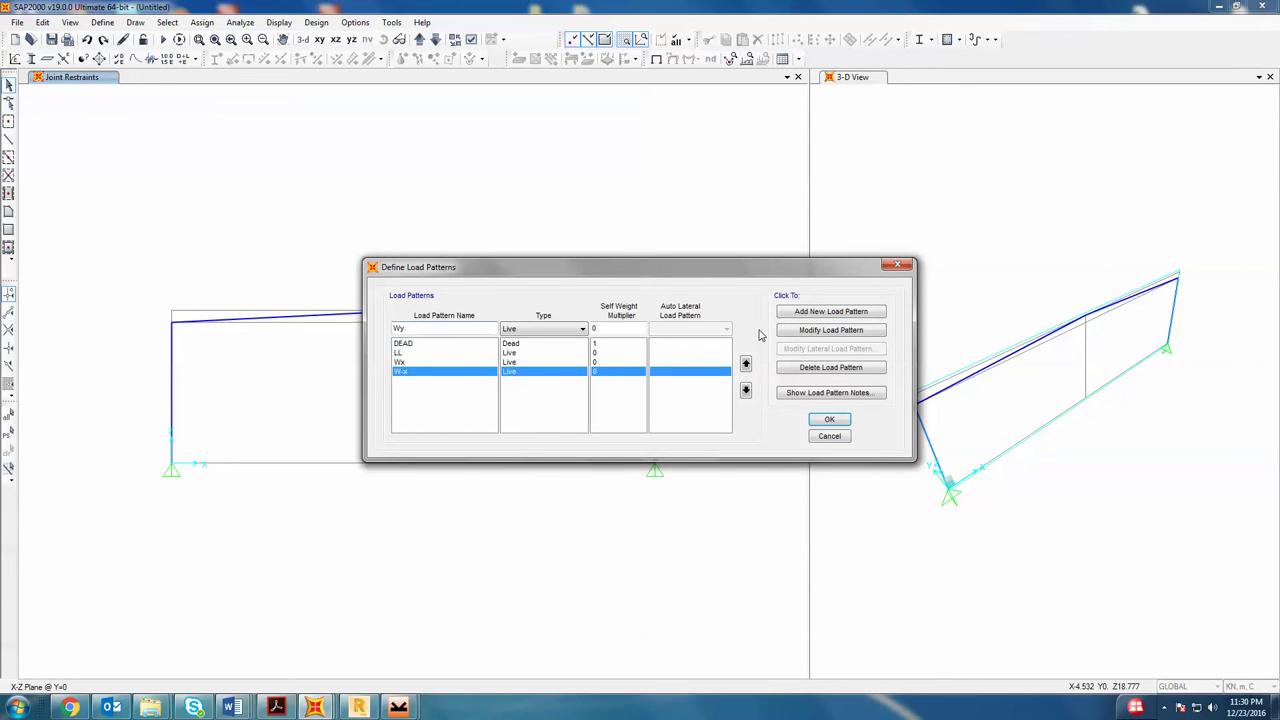
pyautogui.click(830, 311)
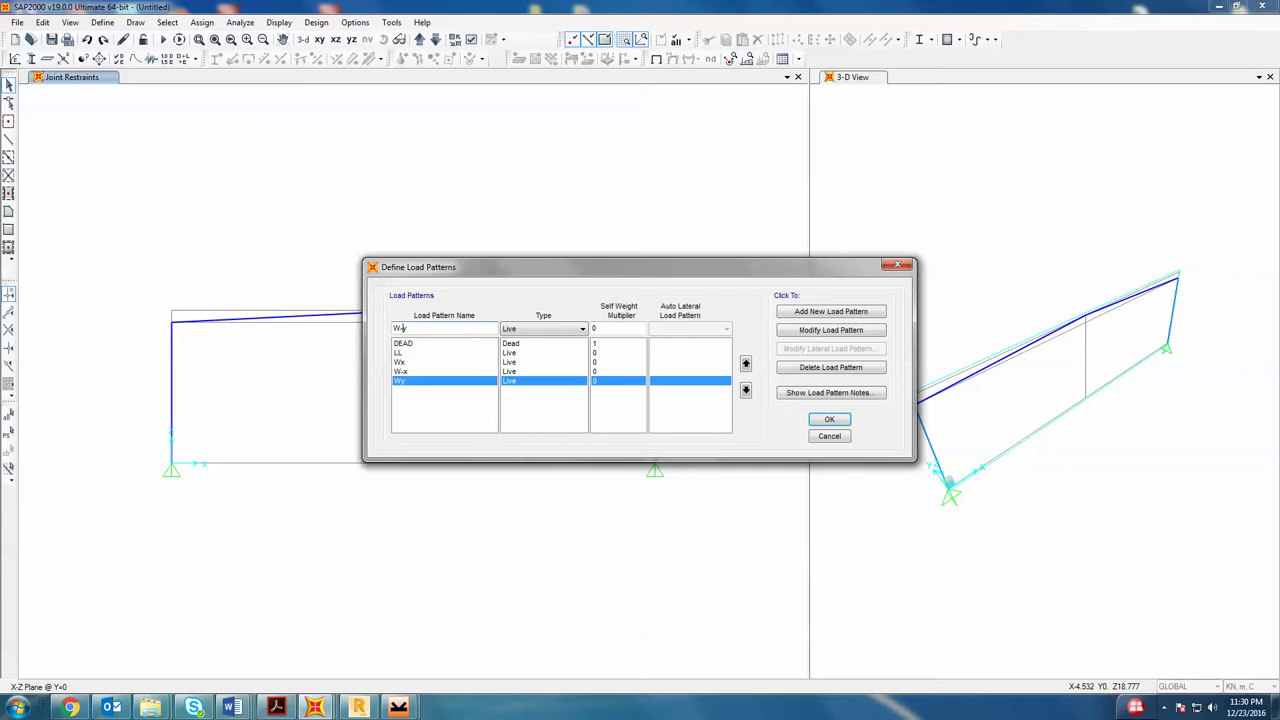
pyautogui.click(832, 311)
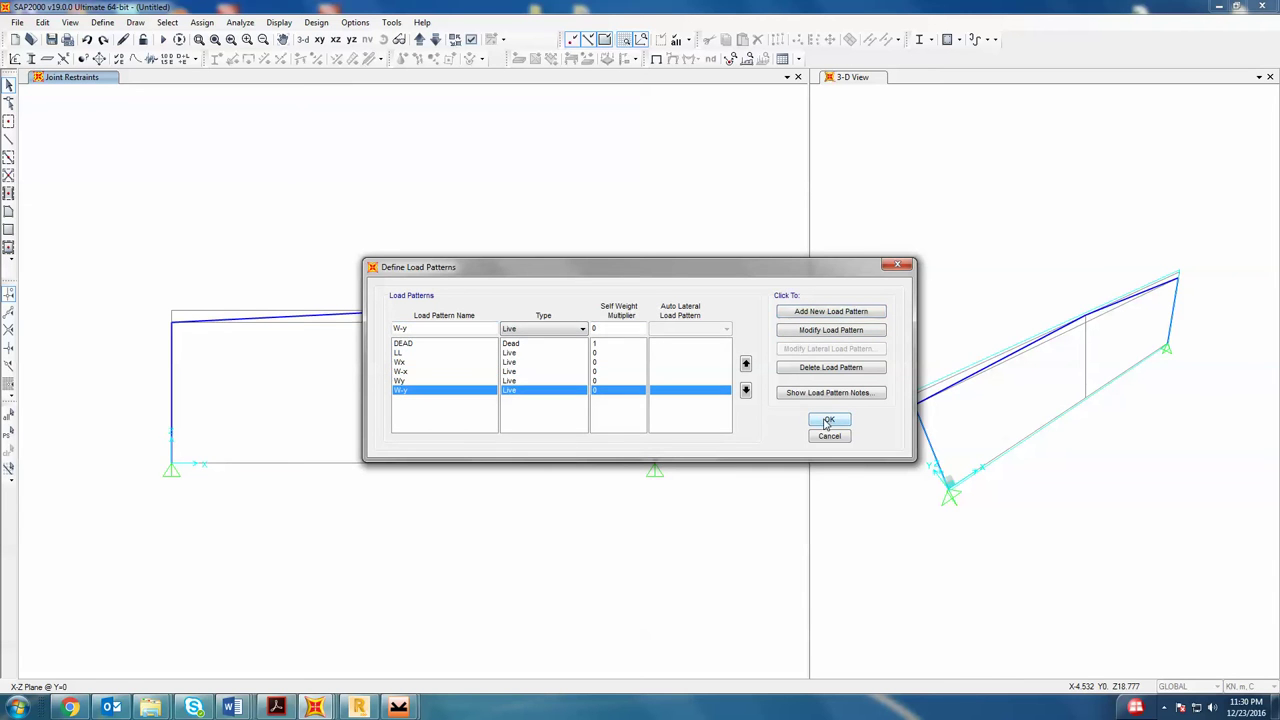
pyautogui.click(829, 419)
# - Create a Linear Add load combination named DL+LL containing DEAD and LL, each with scale factor 1
pyautogui.click(102, 22)
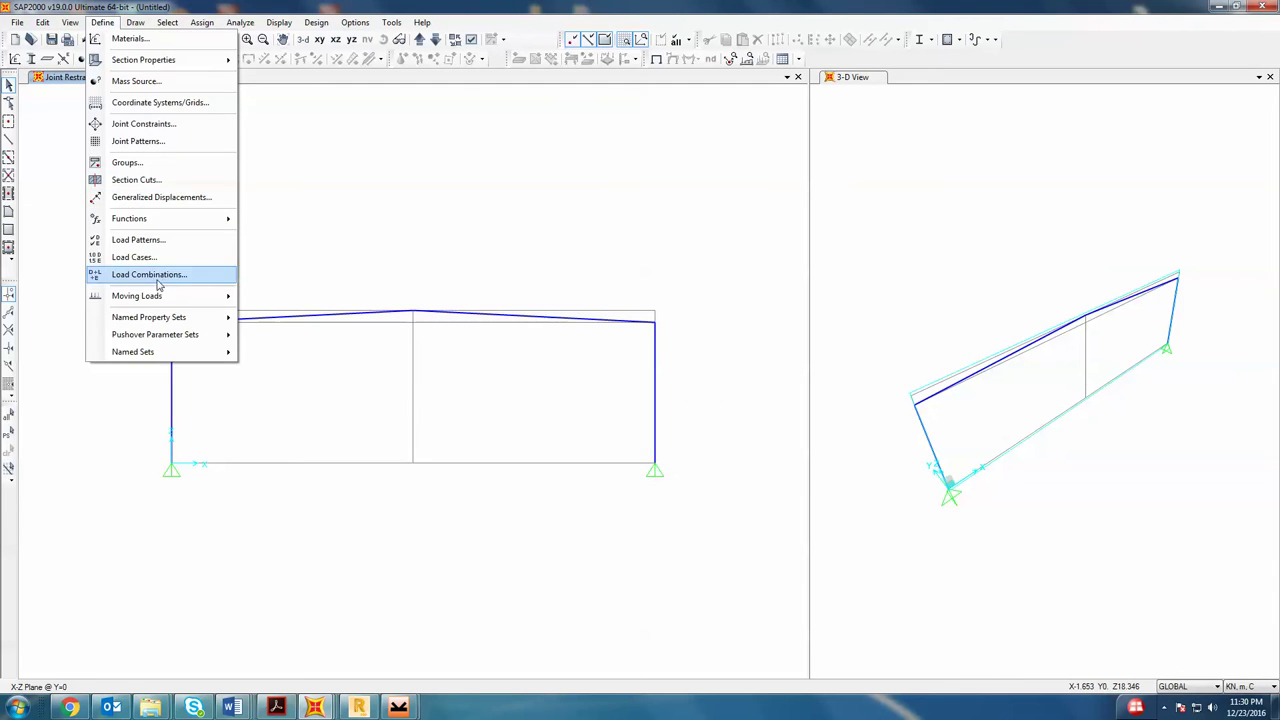
pyautogui.click(150, 272)
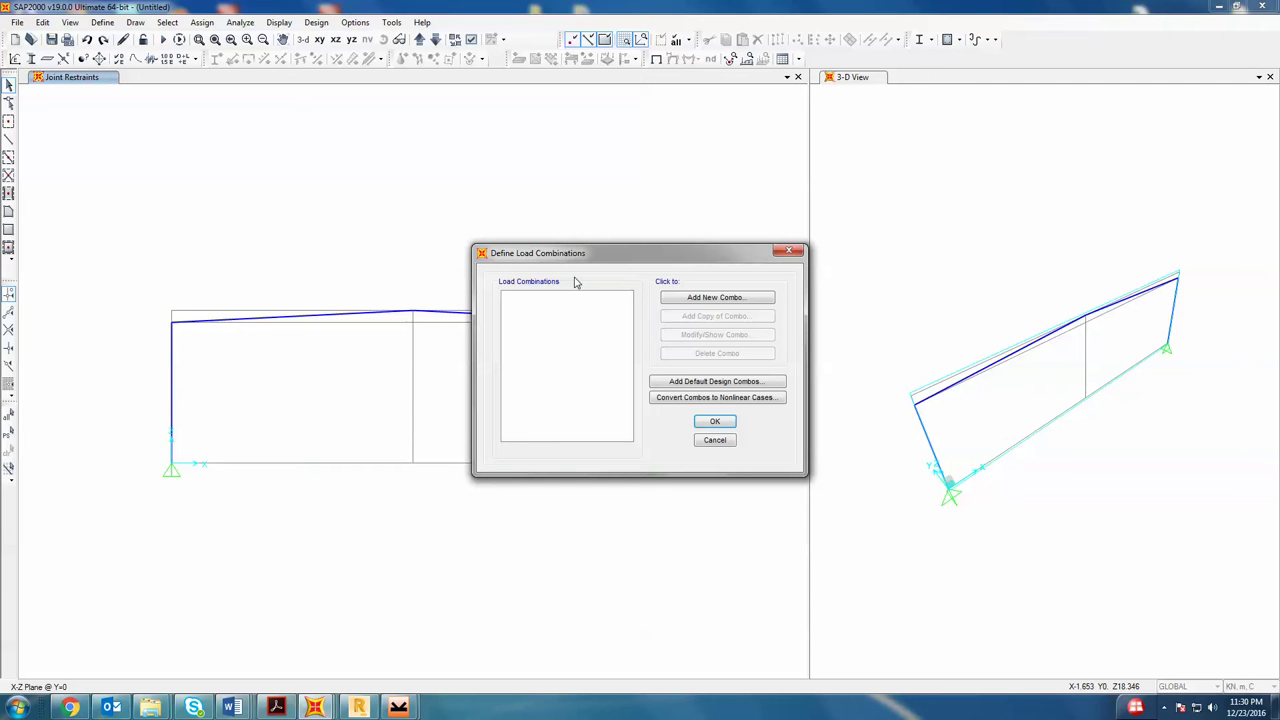
pyautogui.click(712, 298)
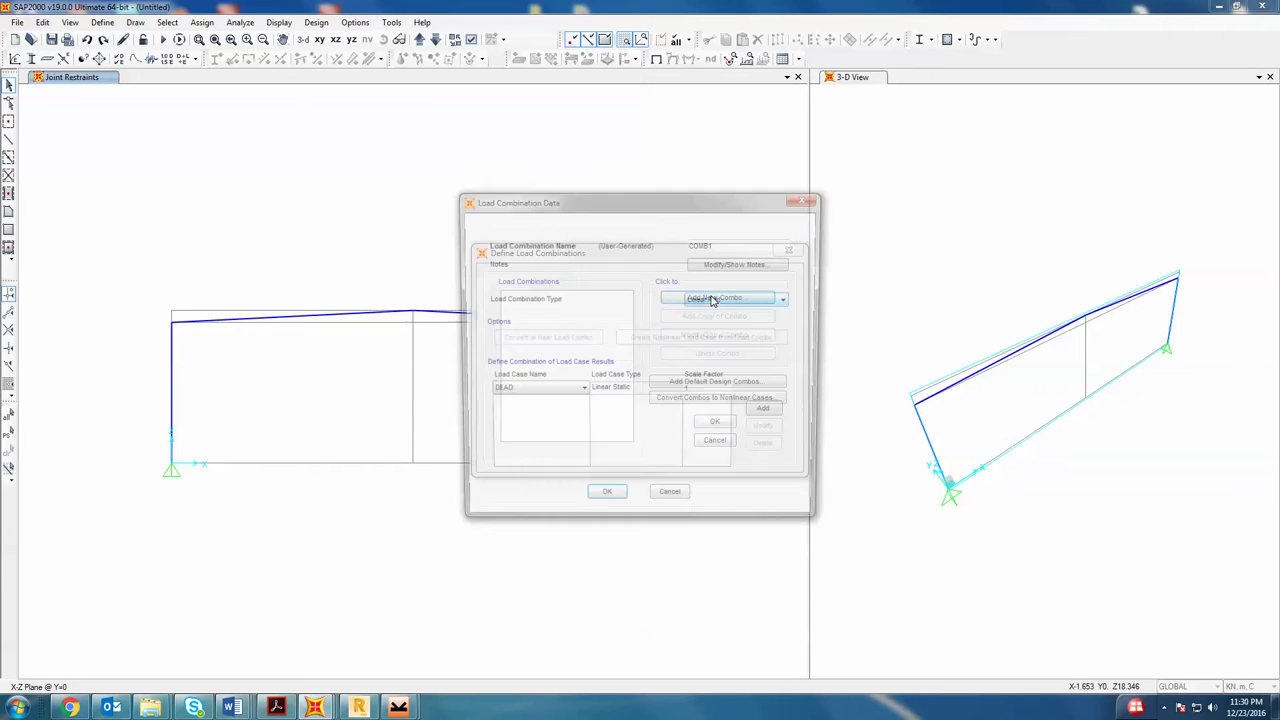
pyautogui.write('DL+LL')
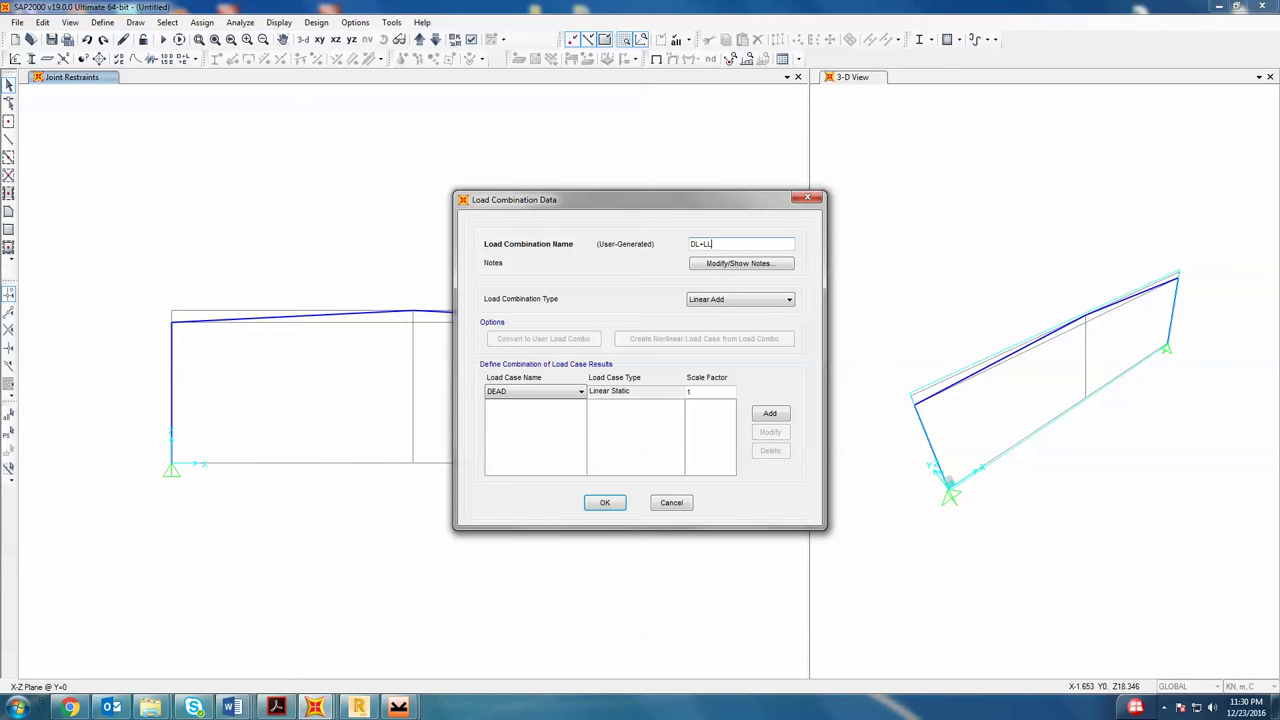
pyautogui.click(770, 414)
pyautogui.click(560, 392)
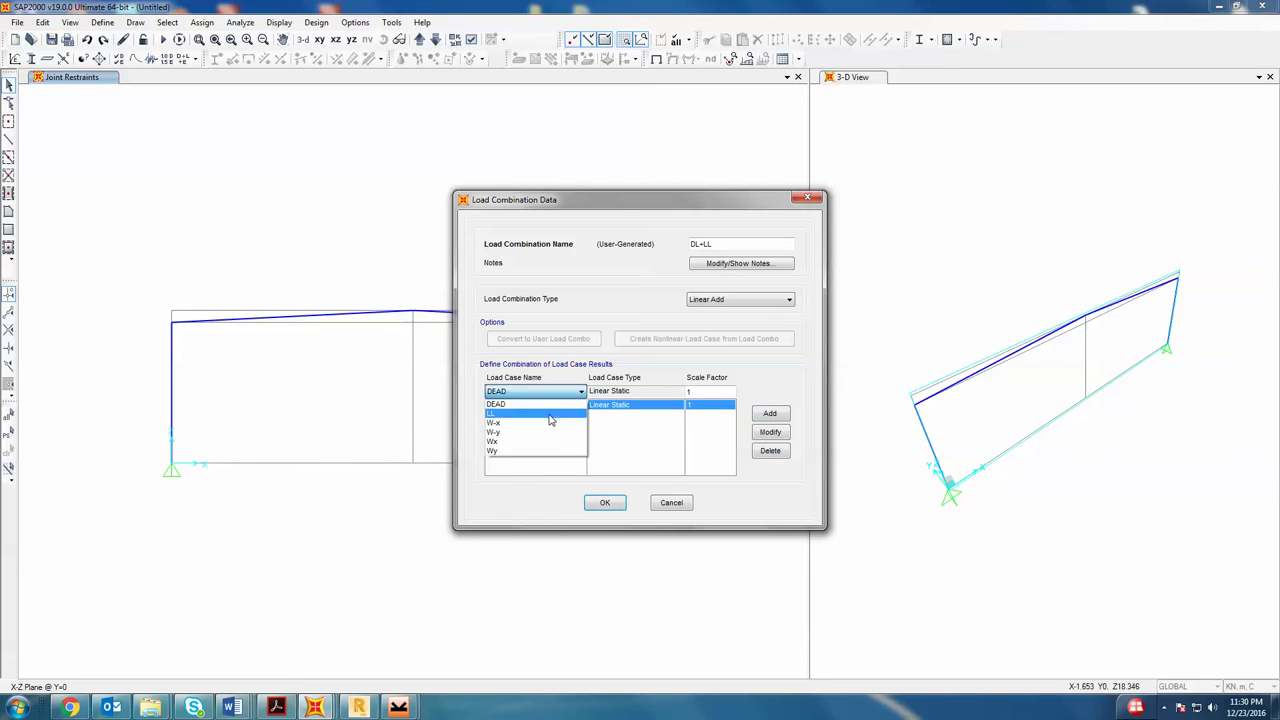
pyautogui.click(525, 420)
pyautogui.click(772, 416)
pyautogui.click(605, 503)
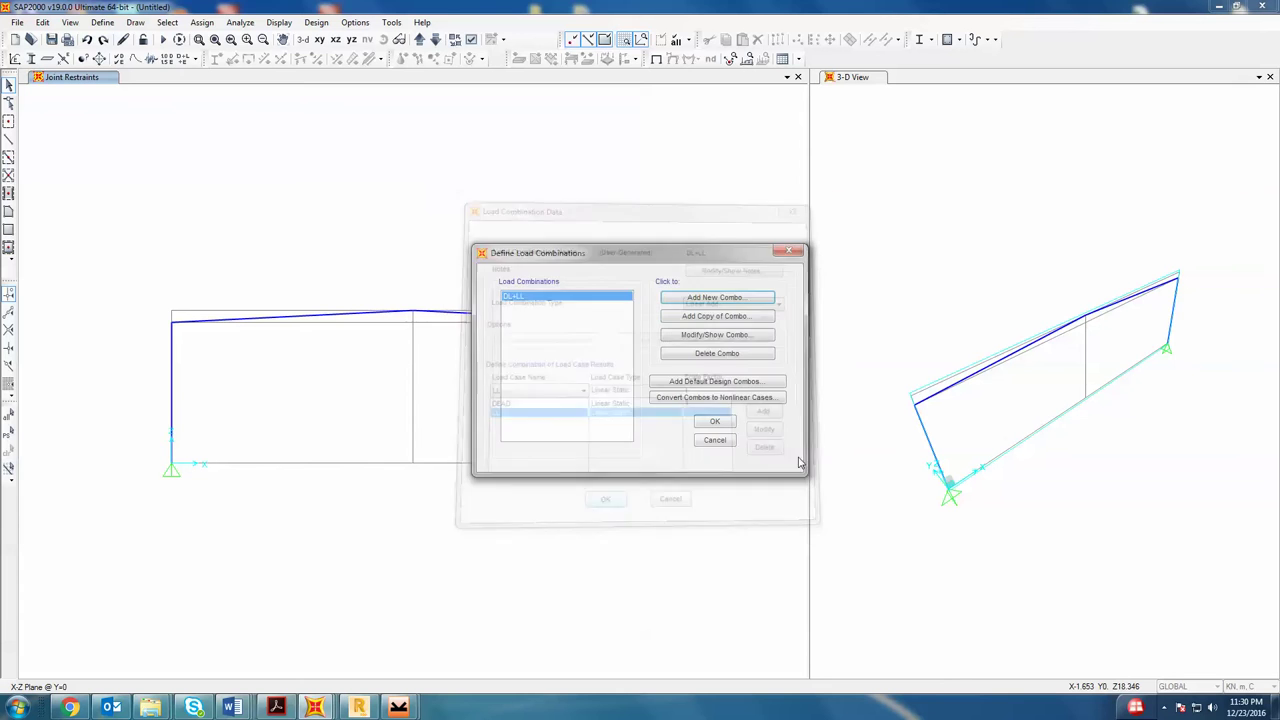
# - Copy the DL+LL combination as DL+LL+Wx, add load case Wx with scale factor 1, and accept it
pyautogui.click(728, 336)
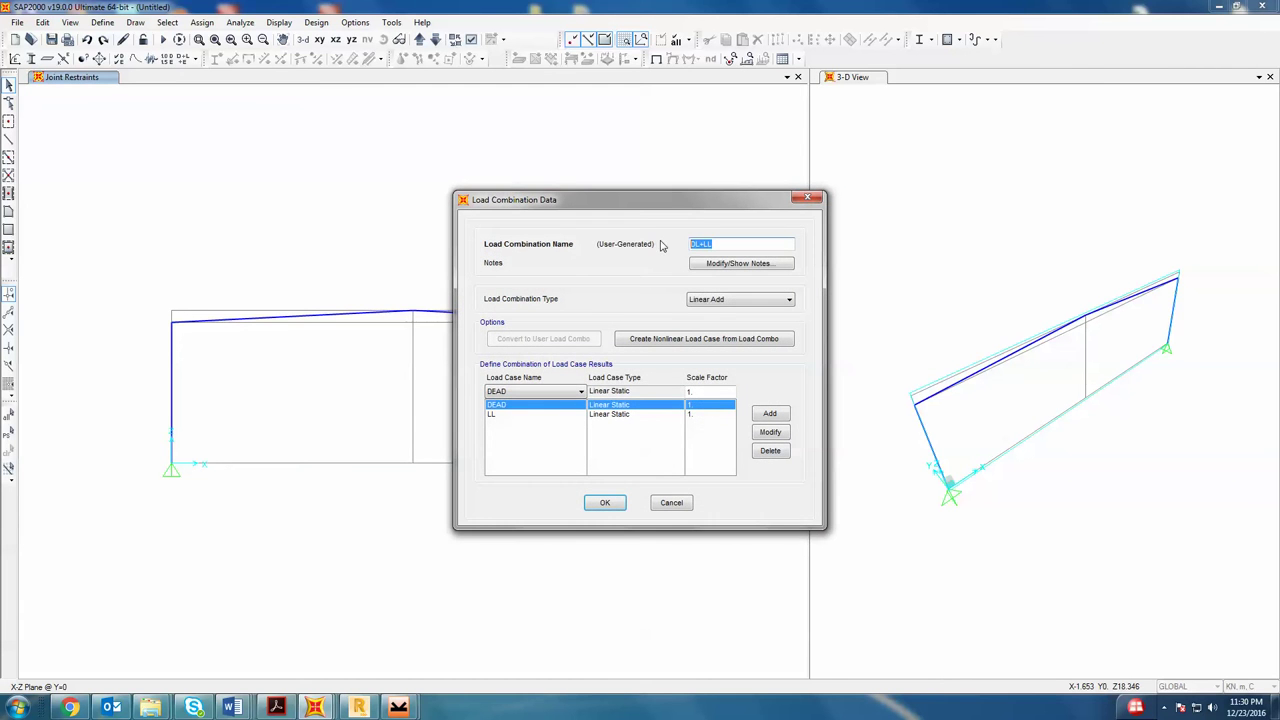
pyautogui.click(605, 503)
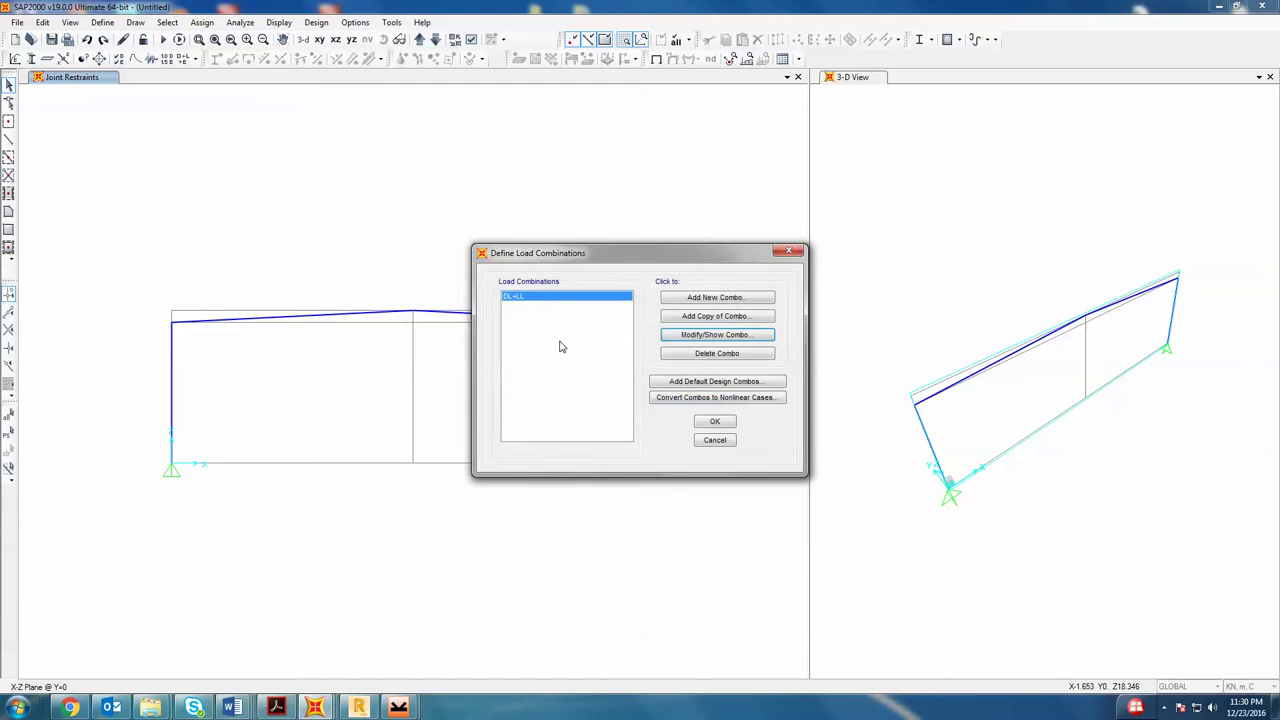
pyautogui.click(740, 318)
pyautogui.doubleClick(736, 243)
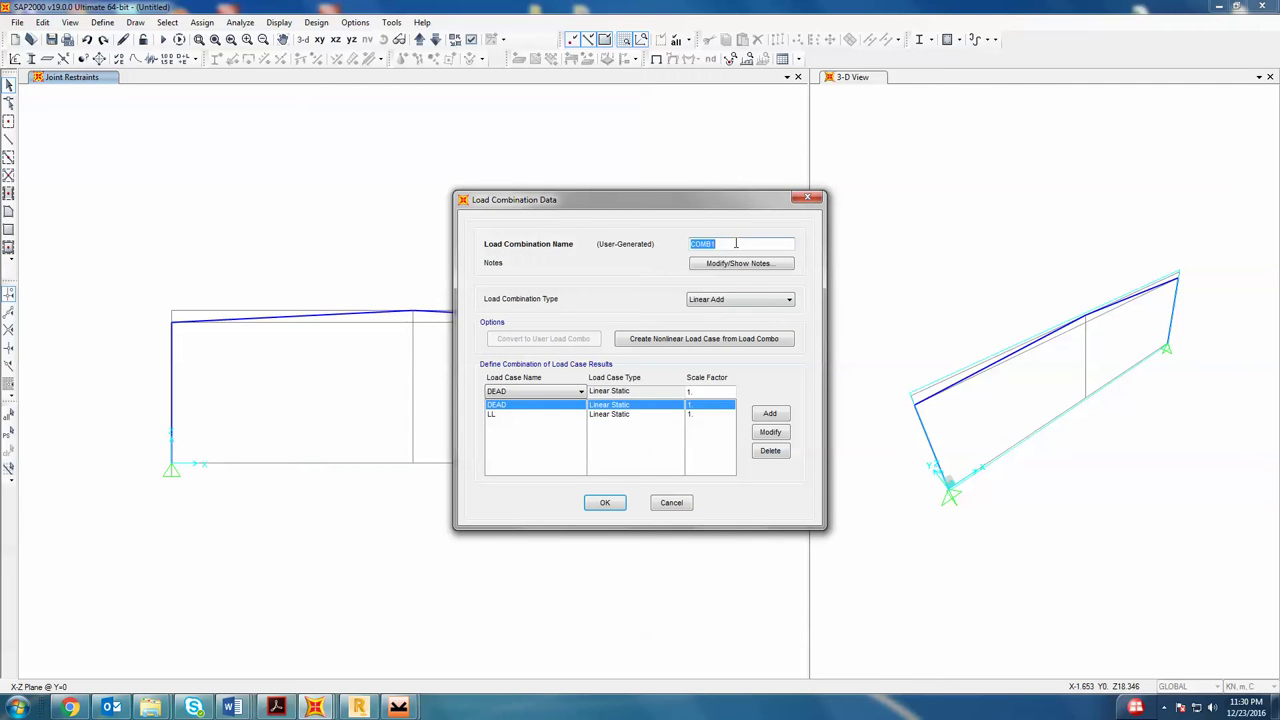
pyautogui.write('DL+LL+Wx')
pyautogui.click(563, 391)
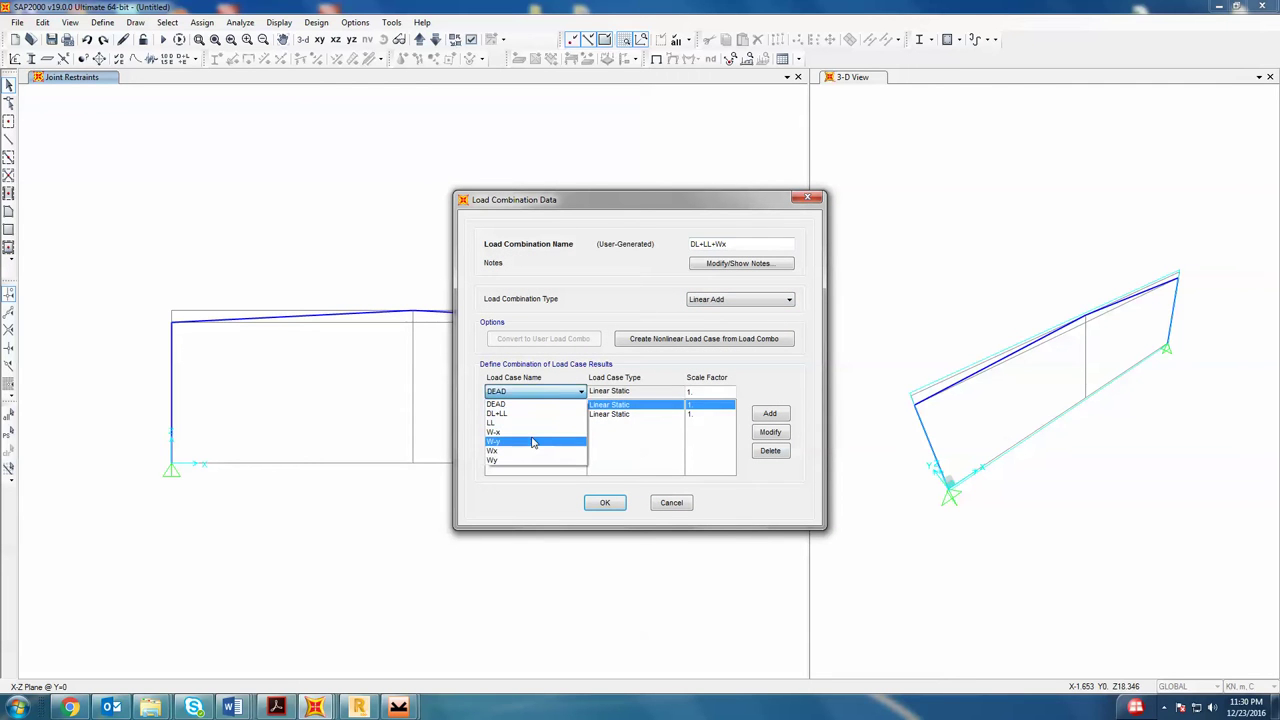
pyautogui.click(533, 451)
pyautogui.click(770, 413)
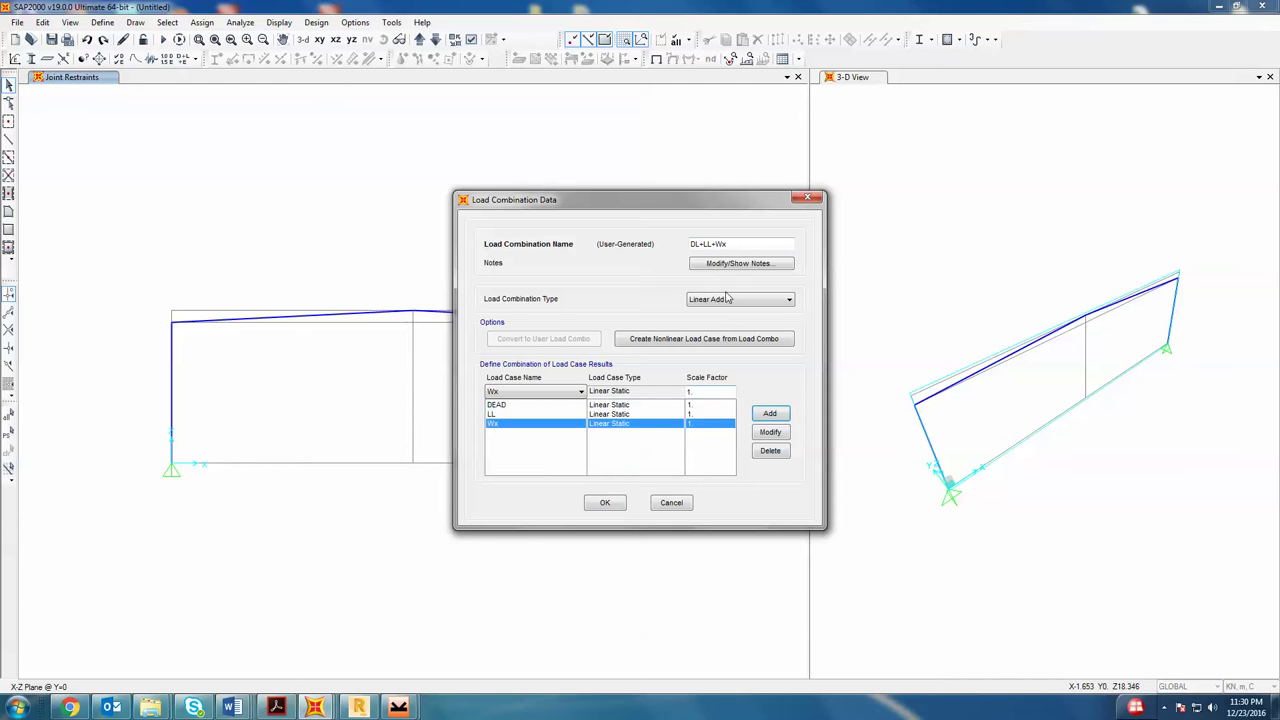
pyautogui.click(736, 243)
pyautogui.write('+Wx')
pyautogui.doubleClick(736, 243)
pyautogui.hotkey('ctrl', 'c')
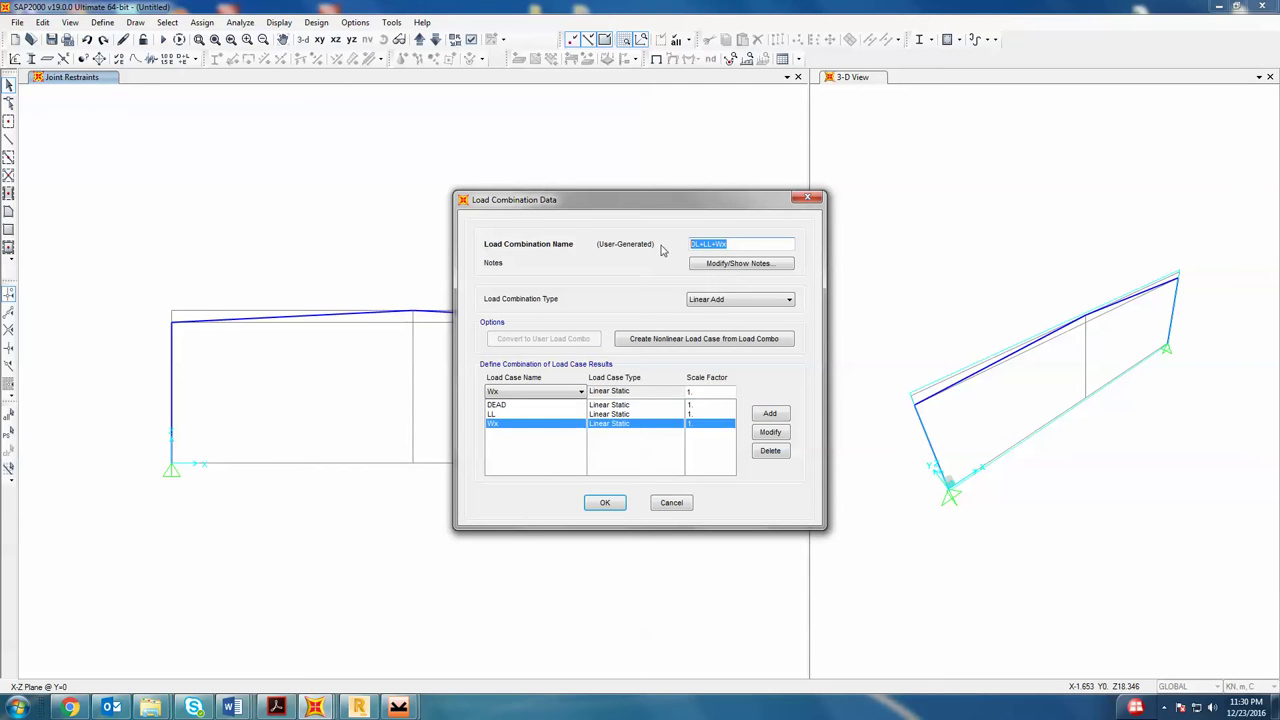
pyautogui.click(605, 502)
# - Copy the DL+LL+Wx combination as DL+LL+W-x, replace load case Wx with W-x, and accept it
pyautogui.click(576, 306)
pyautogui.click(682, 317)
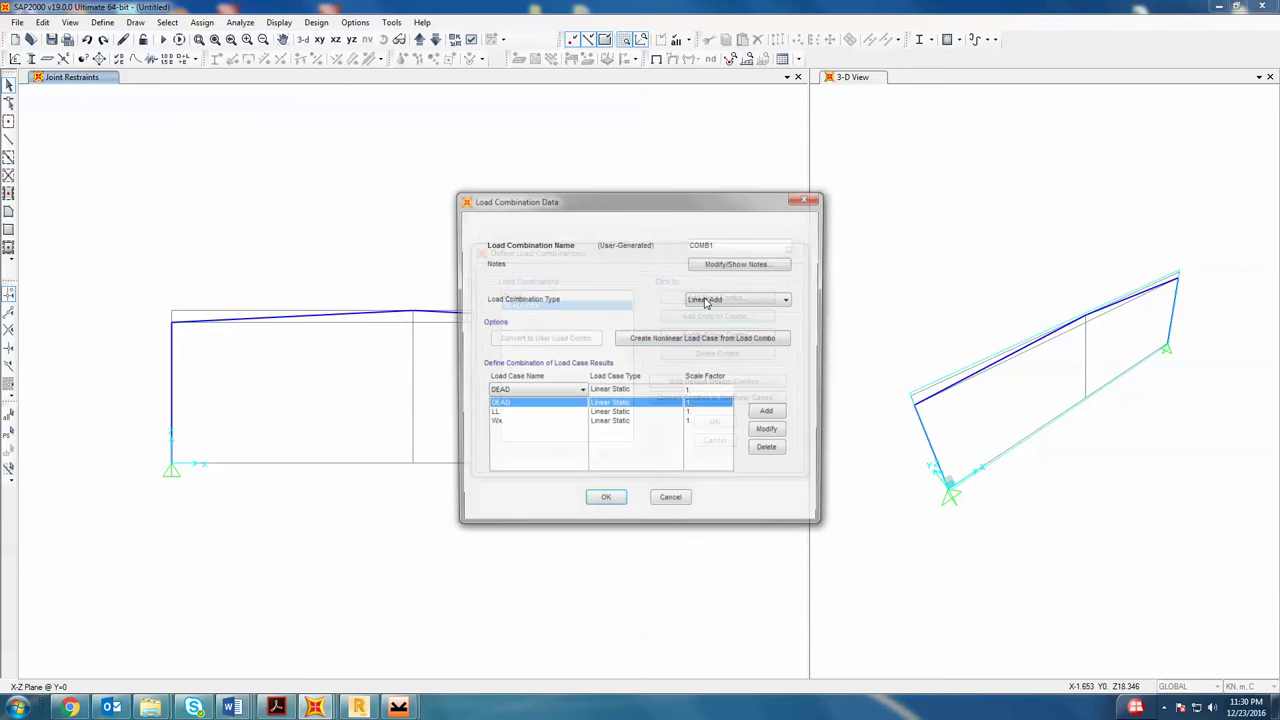
pyautogui.doubleClick(726, 244)
pyautogui.hotkey('ctrl', 'v')
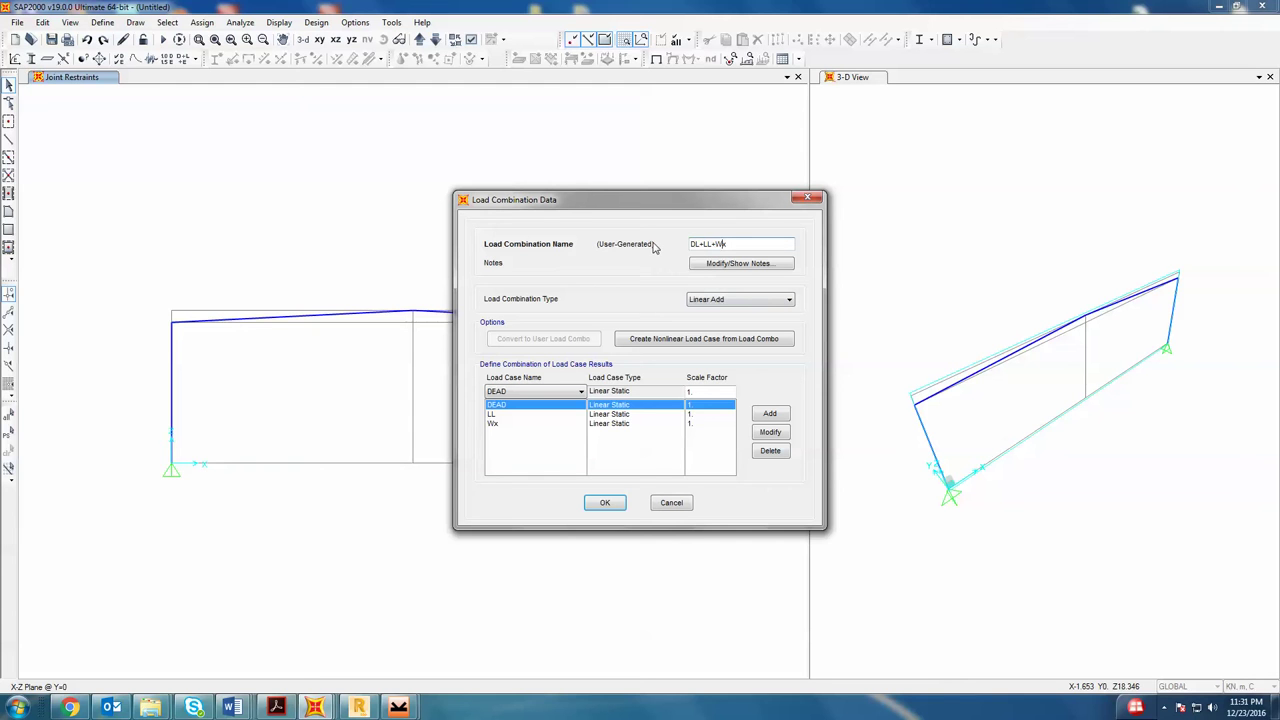
pyautogui.click(510, 424)
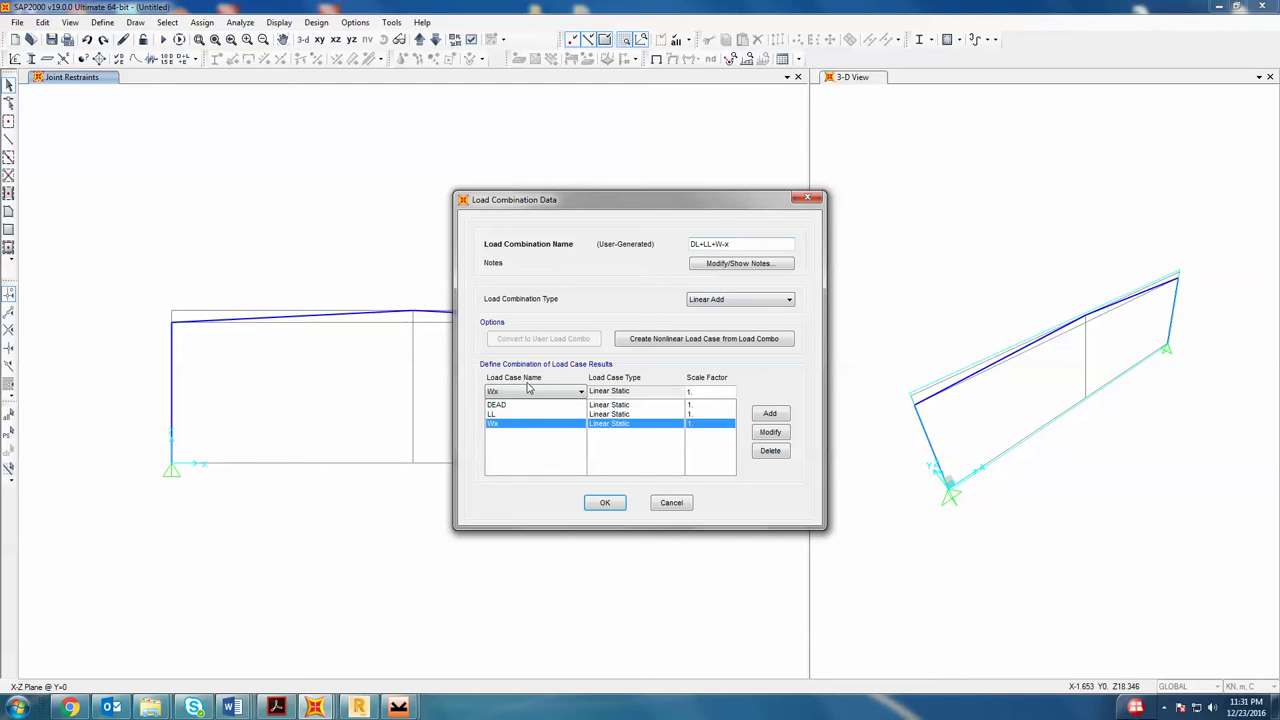
pyautogui.click(530, 392)
pyautogui.click(531, 449)
pyautogui.click(770, 432)
pyautogui.click(605, 502)
# - Copy the DL+LL+W-x combination as DL+LL+Wy, replace load case W-x with Wy, and accept it
pyautogui.click(537, 316)
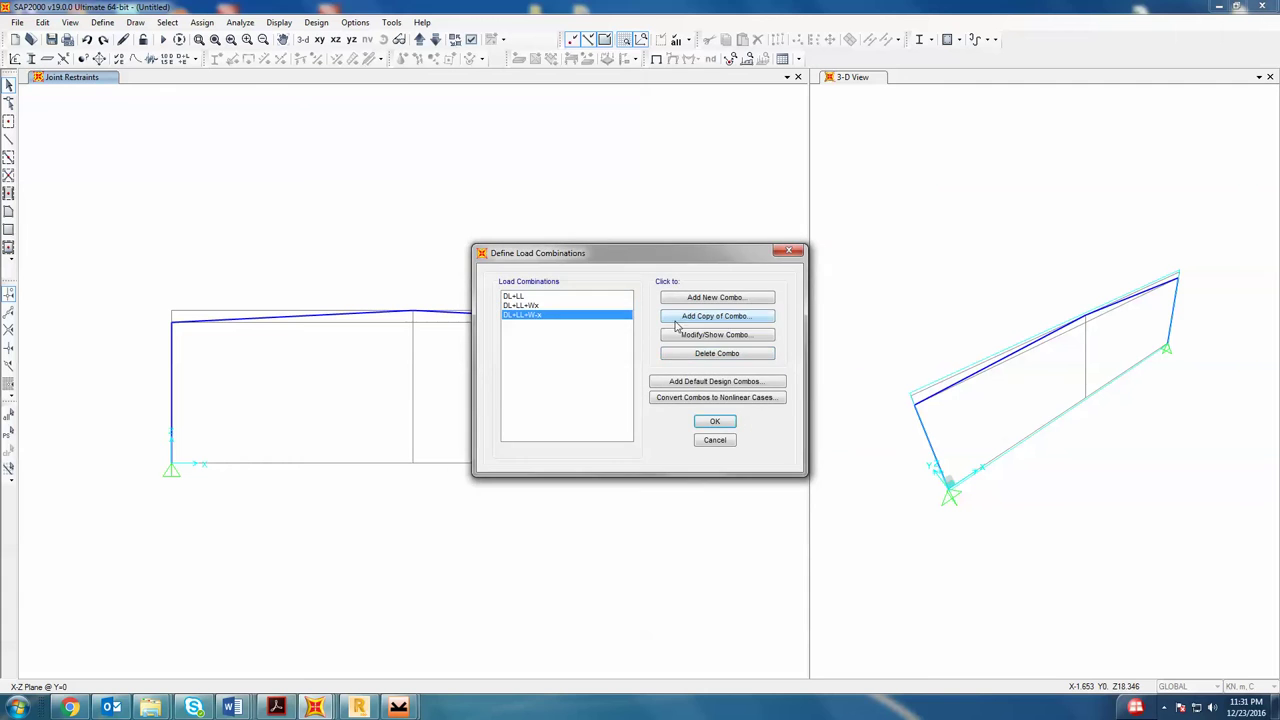
pyautogui.click(686, 317)
pyautogui.doubleClick(719, 245)
pyautogui.write('DL+LL+Wx')
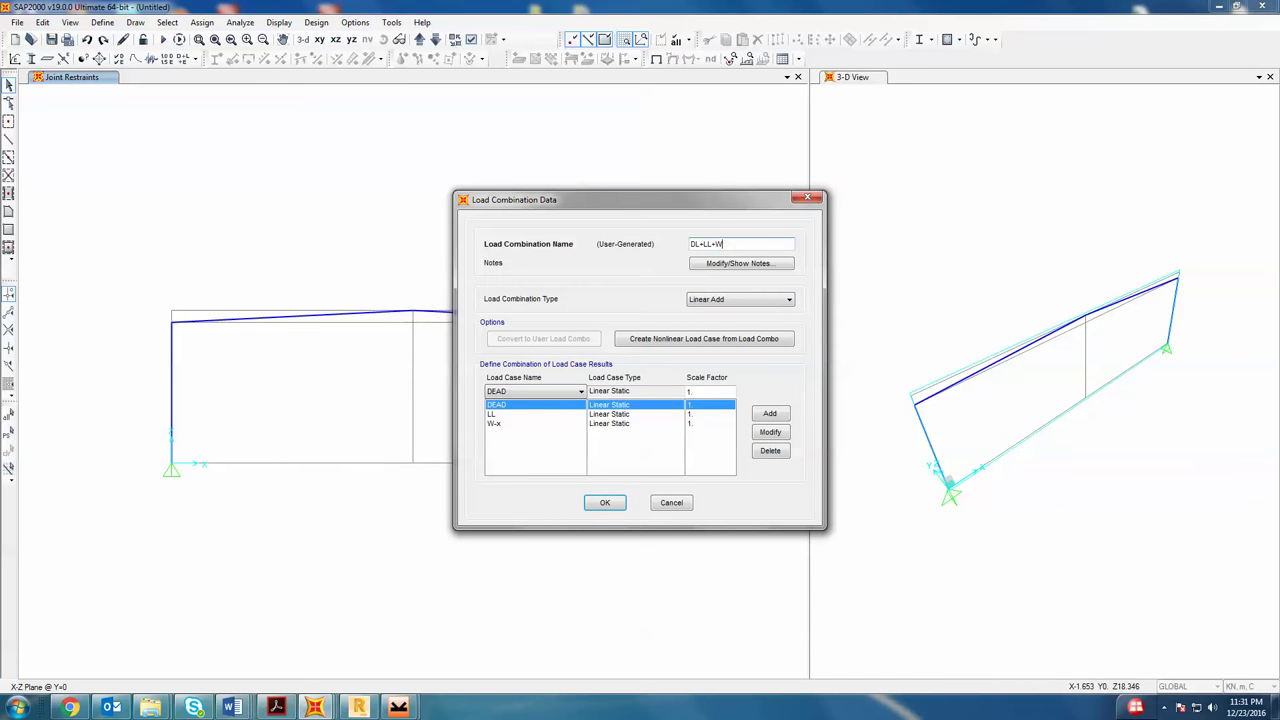
pyautogui.click(505, 424)
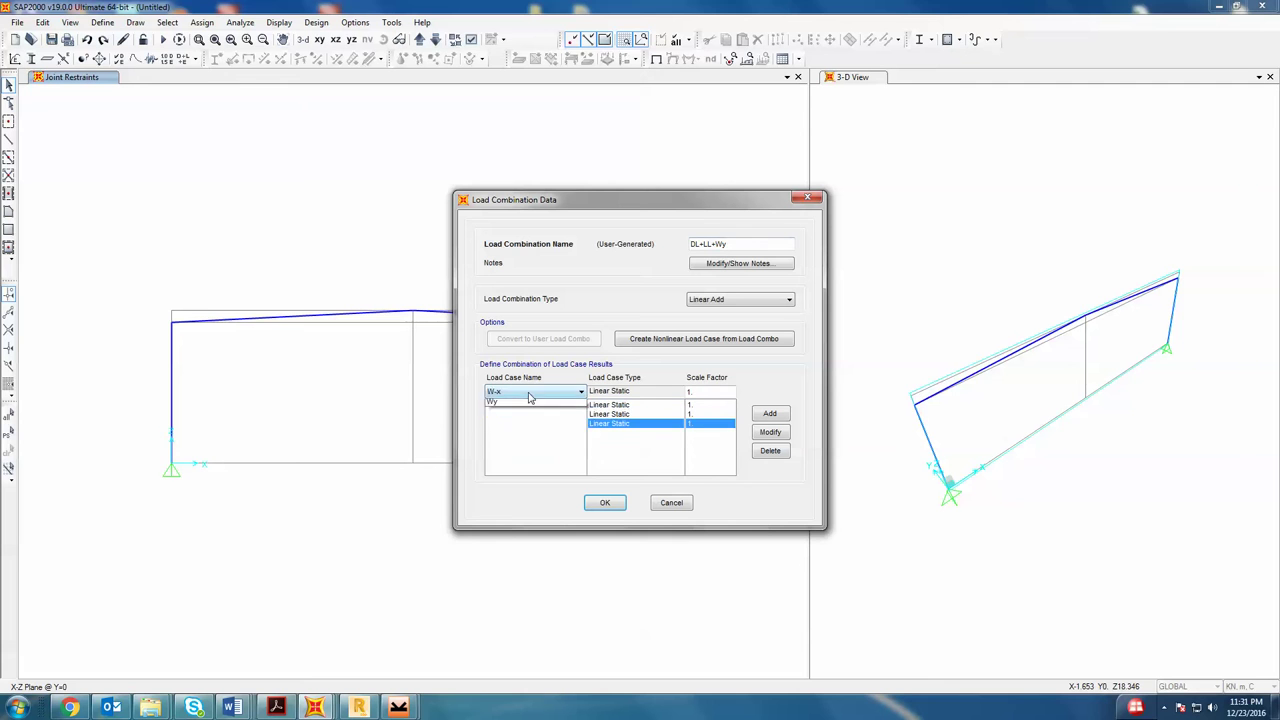
pyautogui.click(581, 391)
pyautogui.click(530, 480)
pyautogui.click(769, 432)
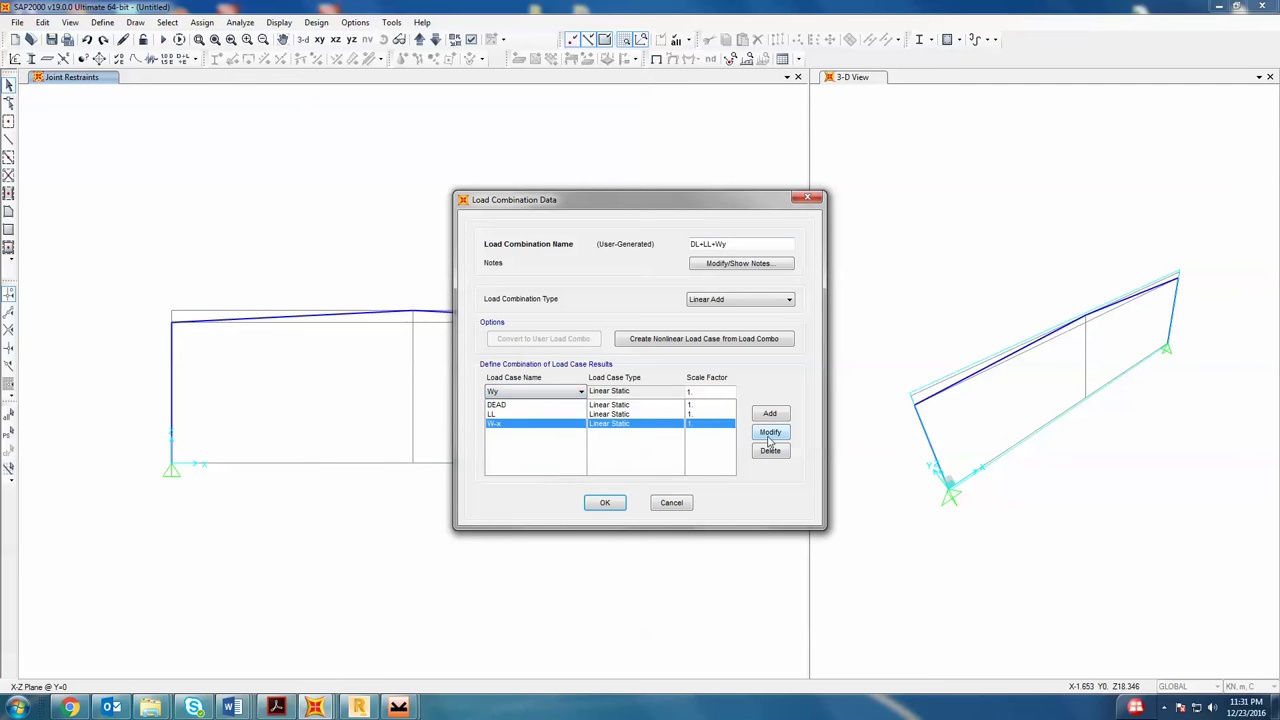
pyautogui.click(604, 502)
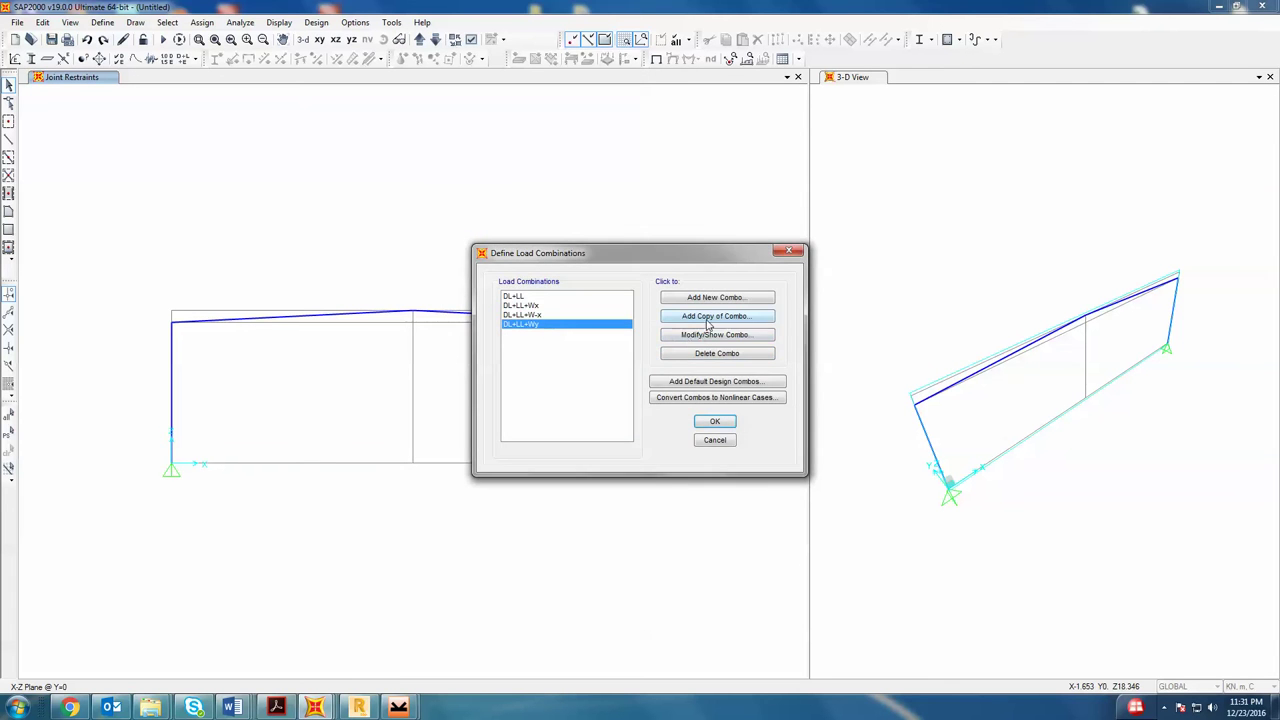
# - Copy the DL+LL+Wy combination as DL+LL+W-y, replace load case Wy with W-y, and accept it
pyautogui.click(716, 316)
pyautogui.write('DL+LL+Wy')
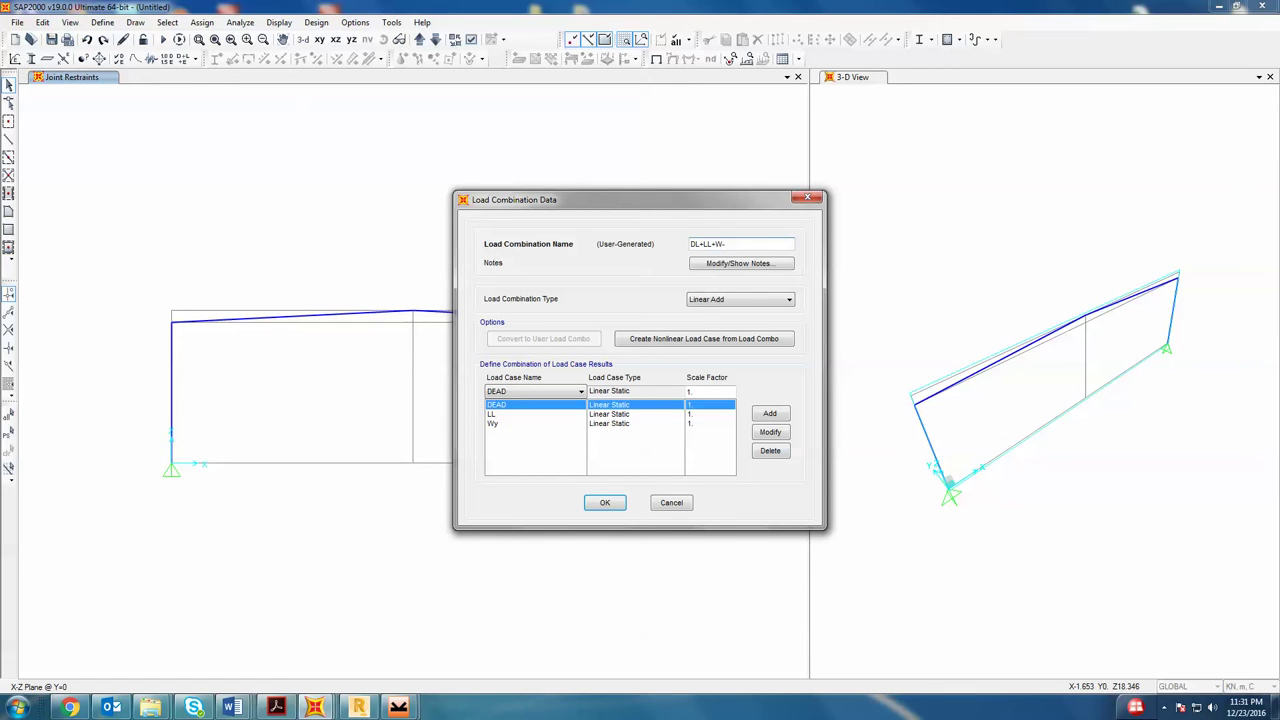
pyautogui.click(545, 423)
pyautogui.click(545, 391)
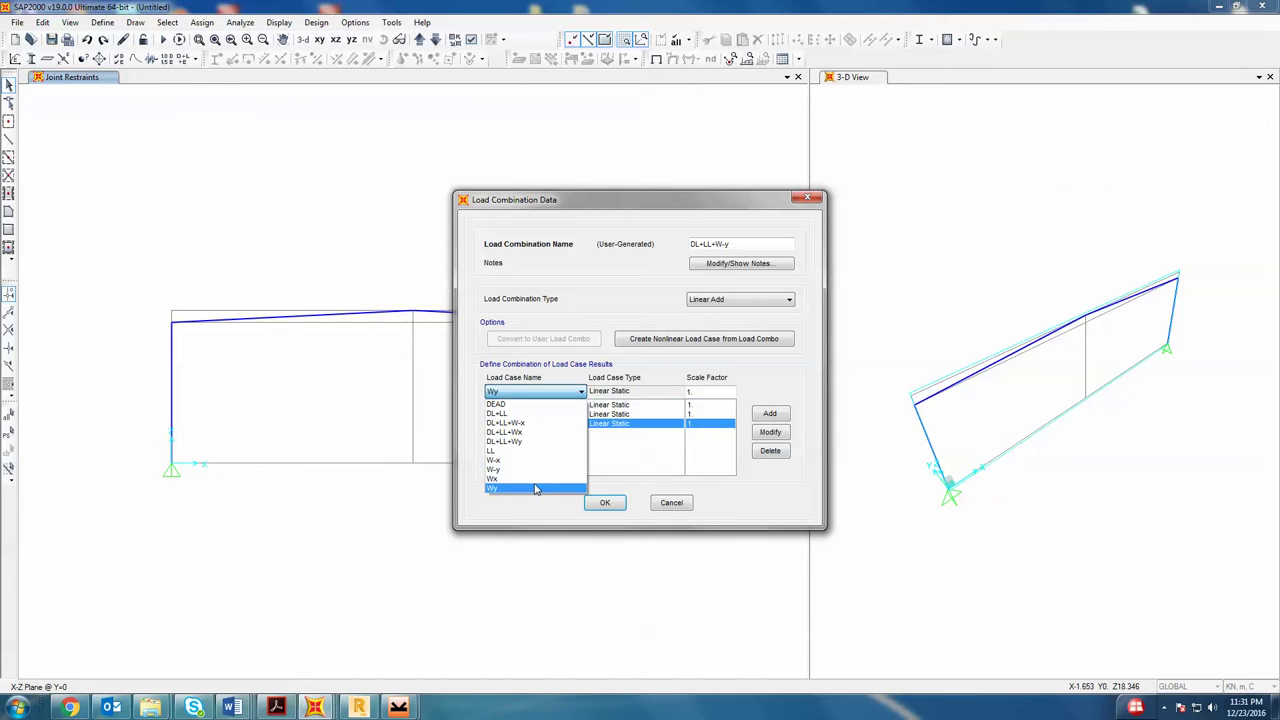
pyautogui.click(535, 469)
pyautogui.click(768, 432)
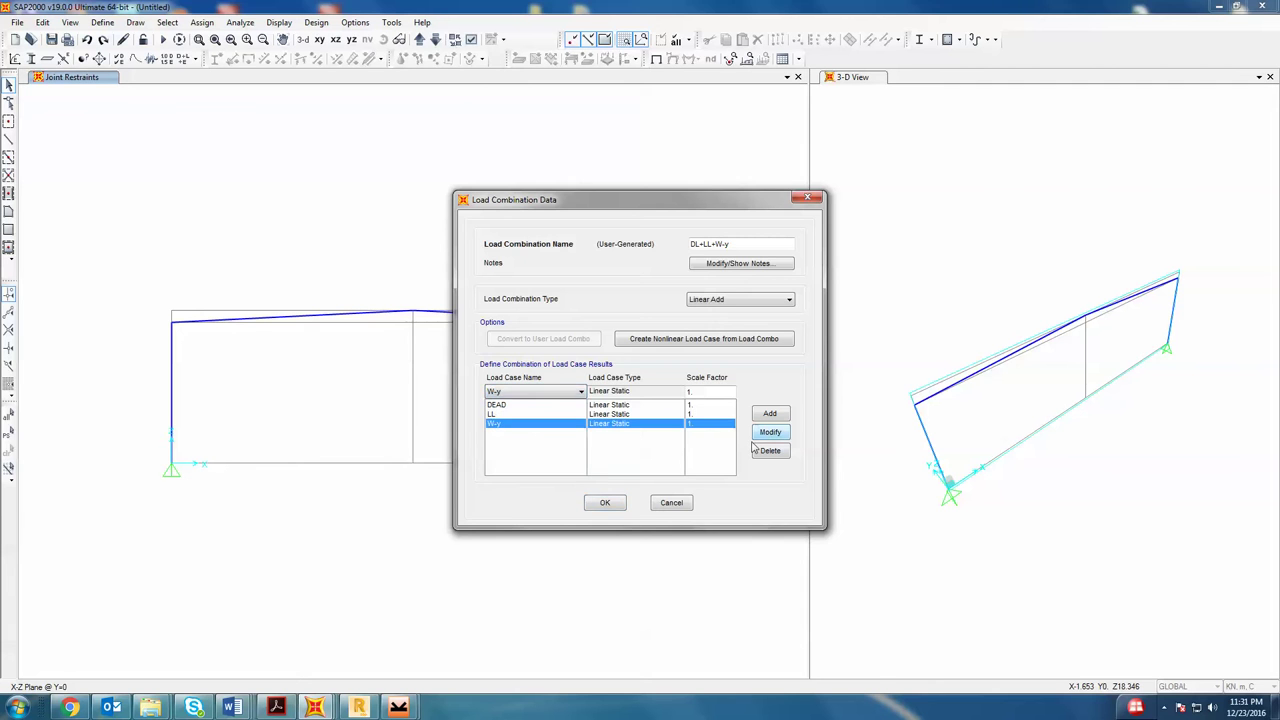
pyautogui.click(602, 504)
# - Copy the DL+LL+Wx combination as DL+Wx, delete load case LL from it, and accept it
pyautogui.click(556, 336)
pyautogui.click(533, 314)
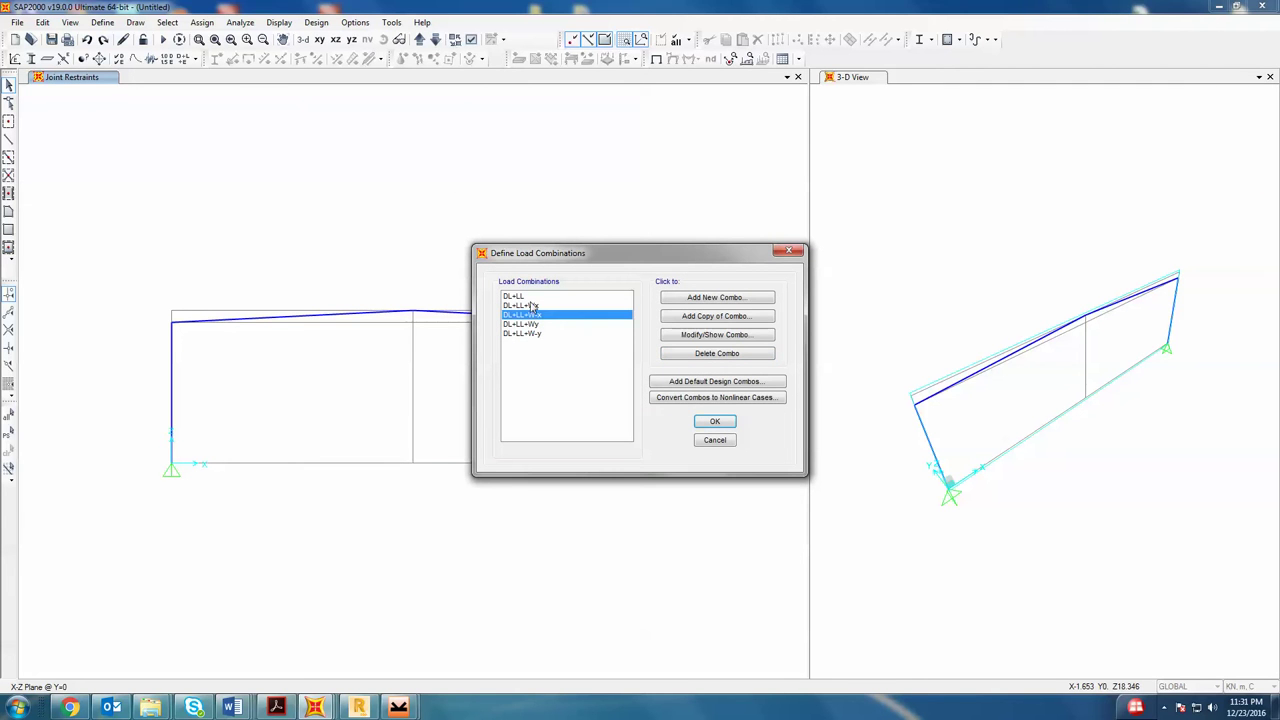
pyautogui.click(533, 305)
pyautogui.click(714, 318)
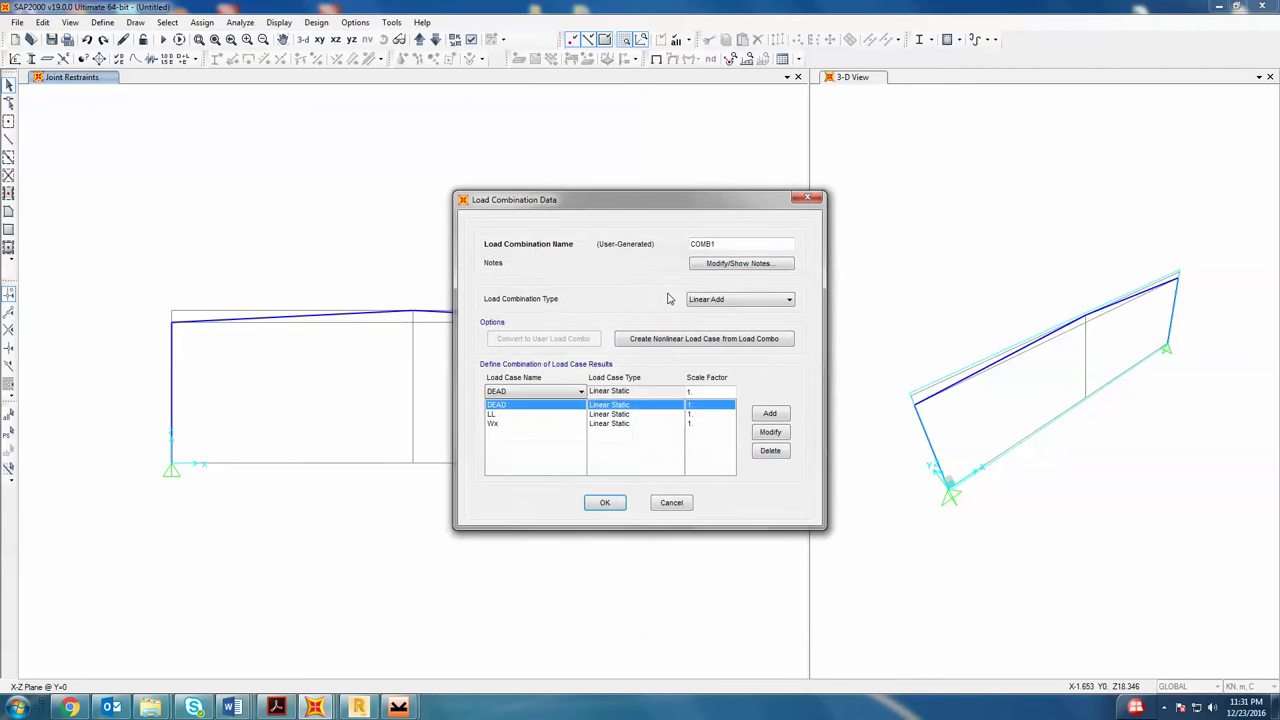
pyautogui.write('DL+LL+Wx')
pyautogui.moveTo(747, 248); pyautogui.dragTo(686, 246)
pyautogui.hotkey('ctrl', 'c')
pyautogui.click(530, 415)
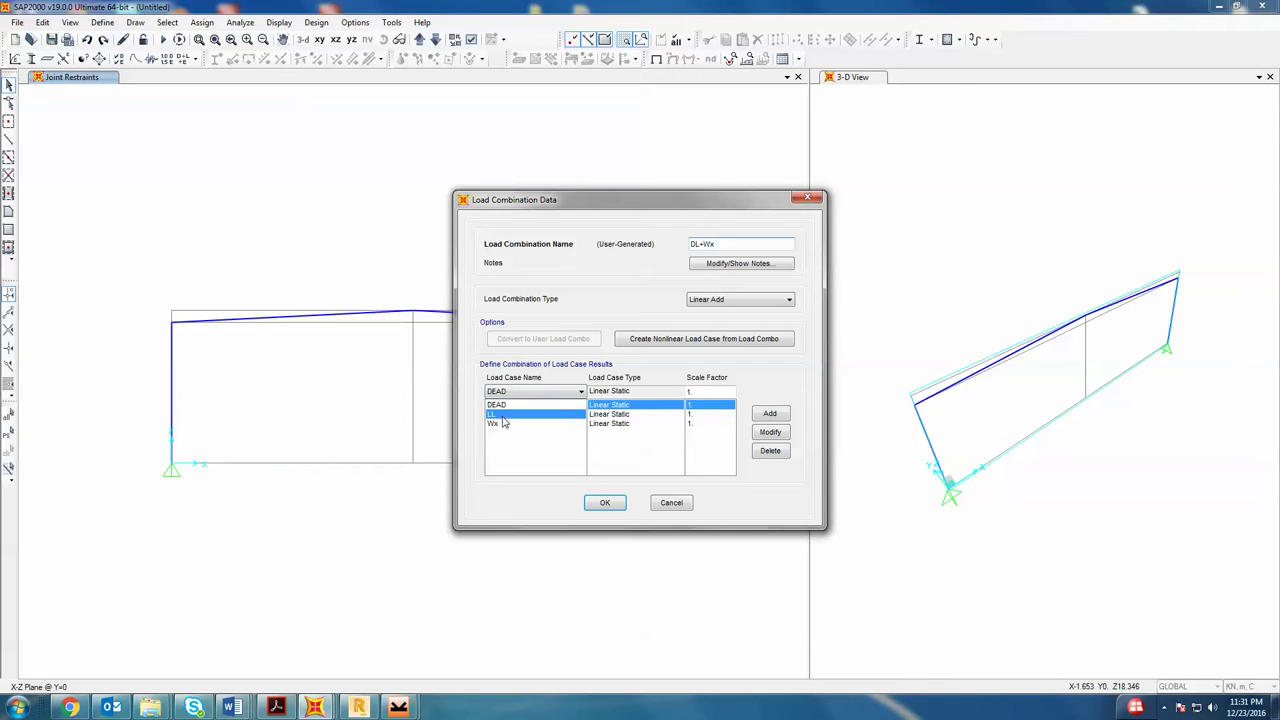
pyautogui.click(770, 450)
pyautogui.click(590, 503)
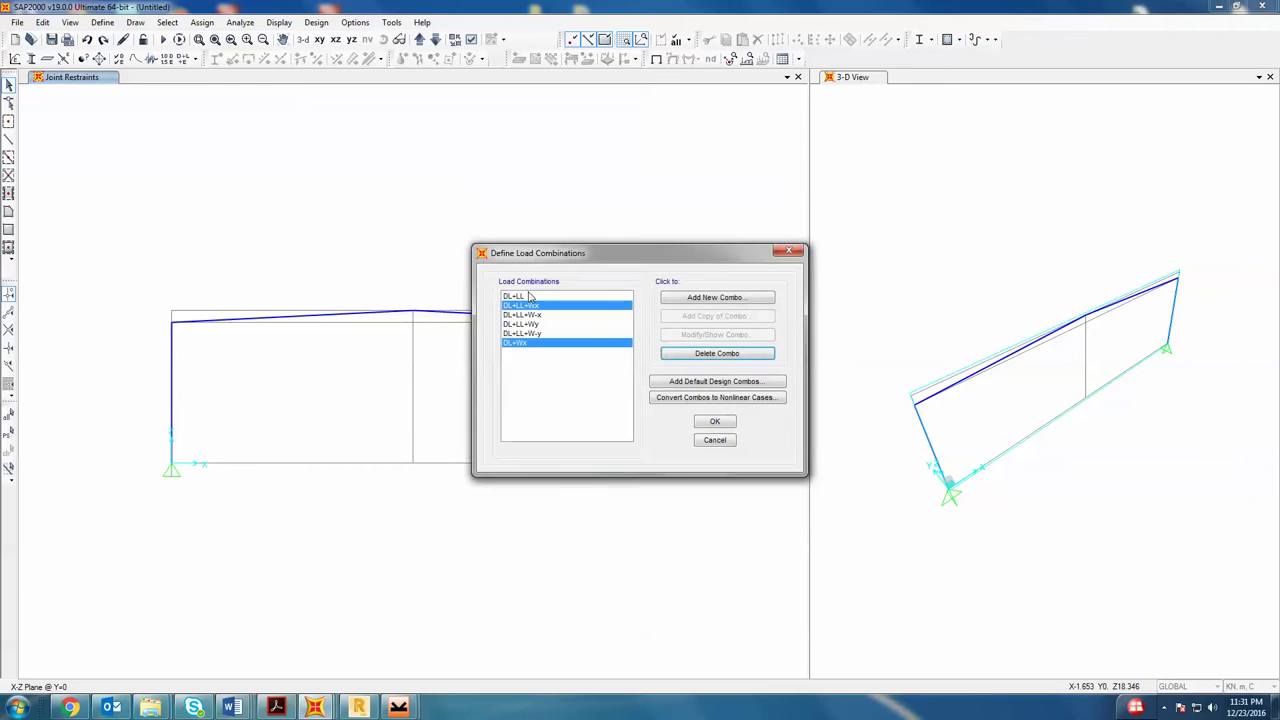
# - Copy the DL+LL+W-x combination as DL+W-x, delete load case LL from it, and accept it
pyautogui.click(540, 316)
pyautogui.click(718, 318)
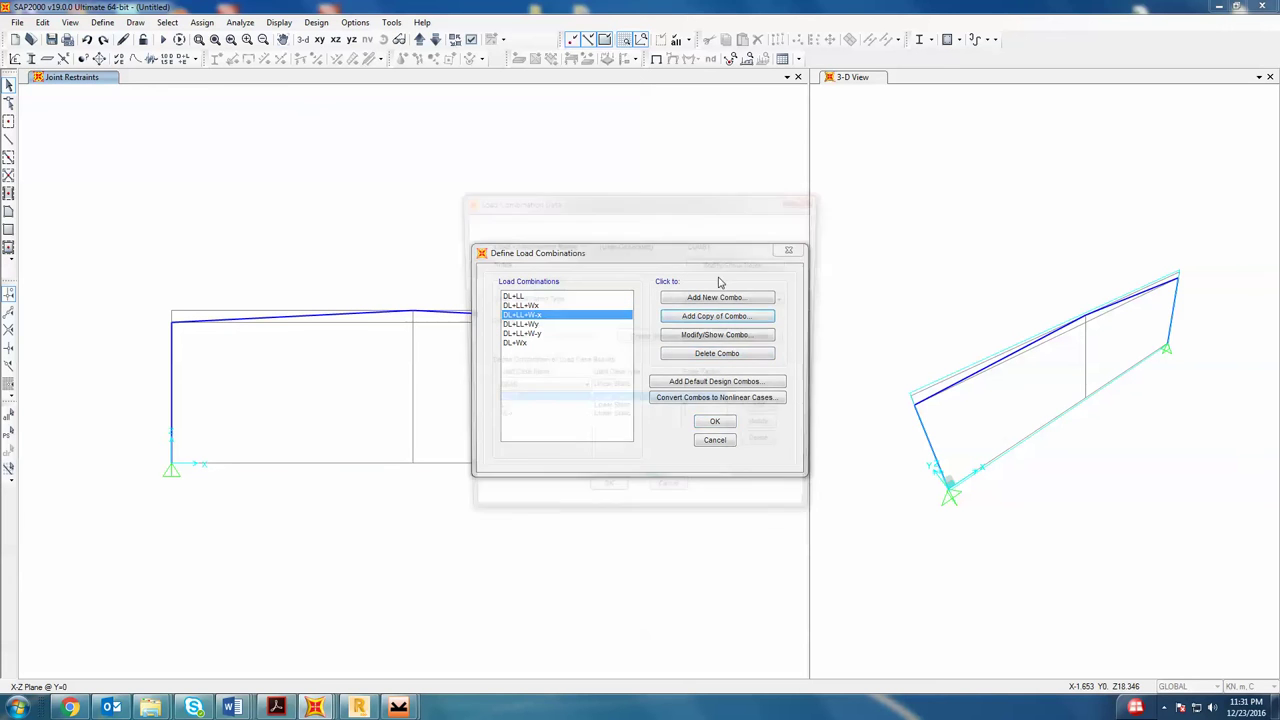
pyautogui.doubleClick(725, 245)
pyautogui.hotkey('ctrl', 'v')
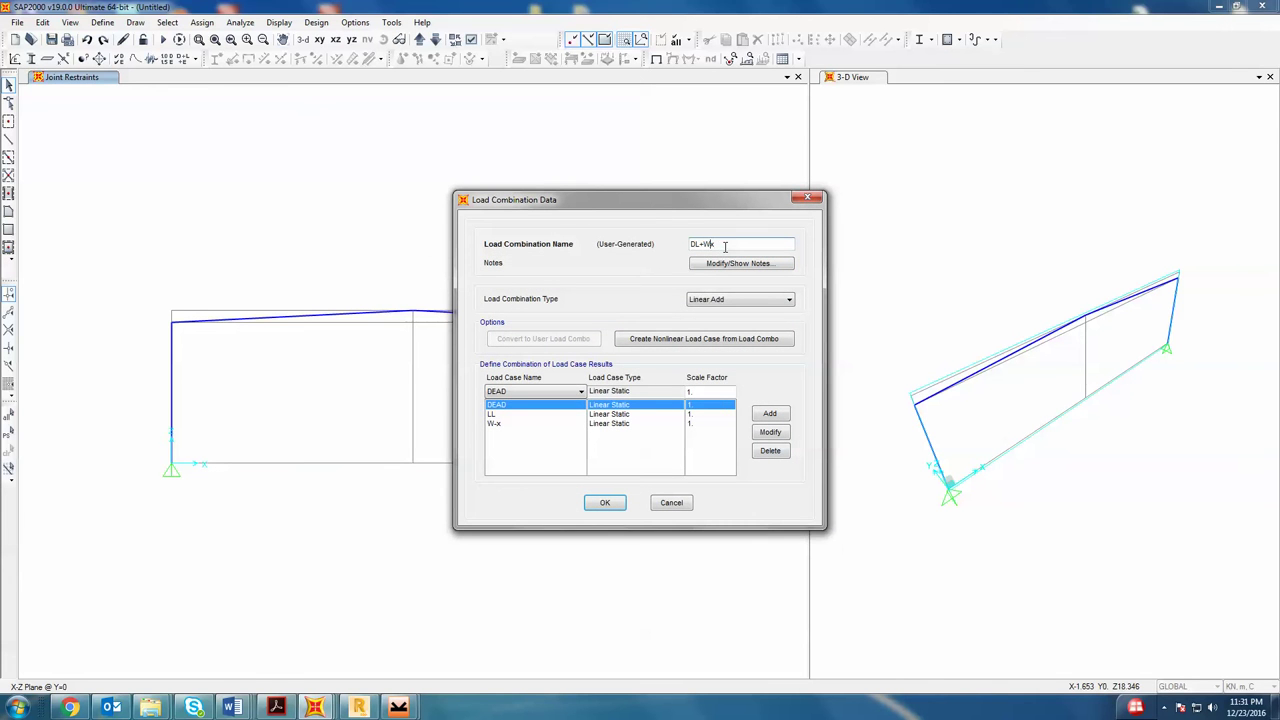
pyautogui.click(505, 414)
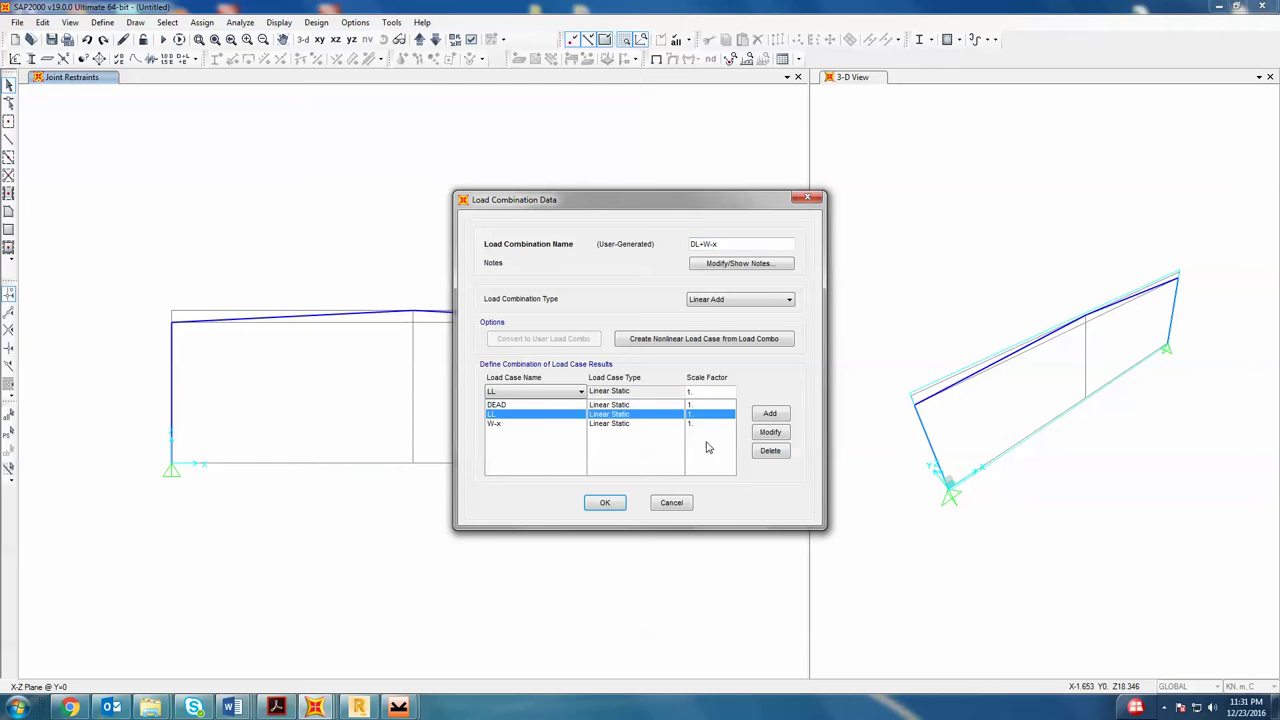
pyautogui.click(770, 450)
pyautogui.click(605, 500)
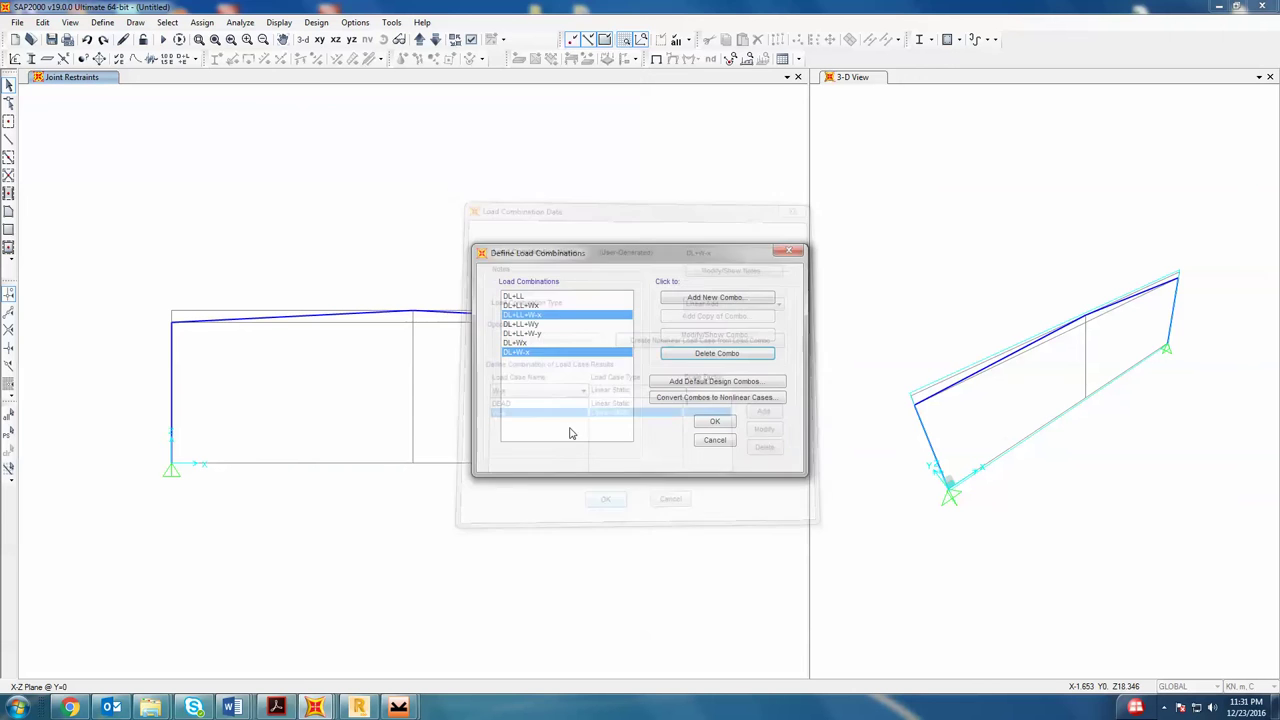
# - Copy the DL+LL+Wy combination as DL+Wy, delete load case LL from it, and accept it
pyautogui.click(545, 324)
pyautogui.click(717, 316)
pyautogui.doubleClick(728, 244)
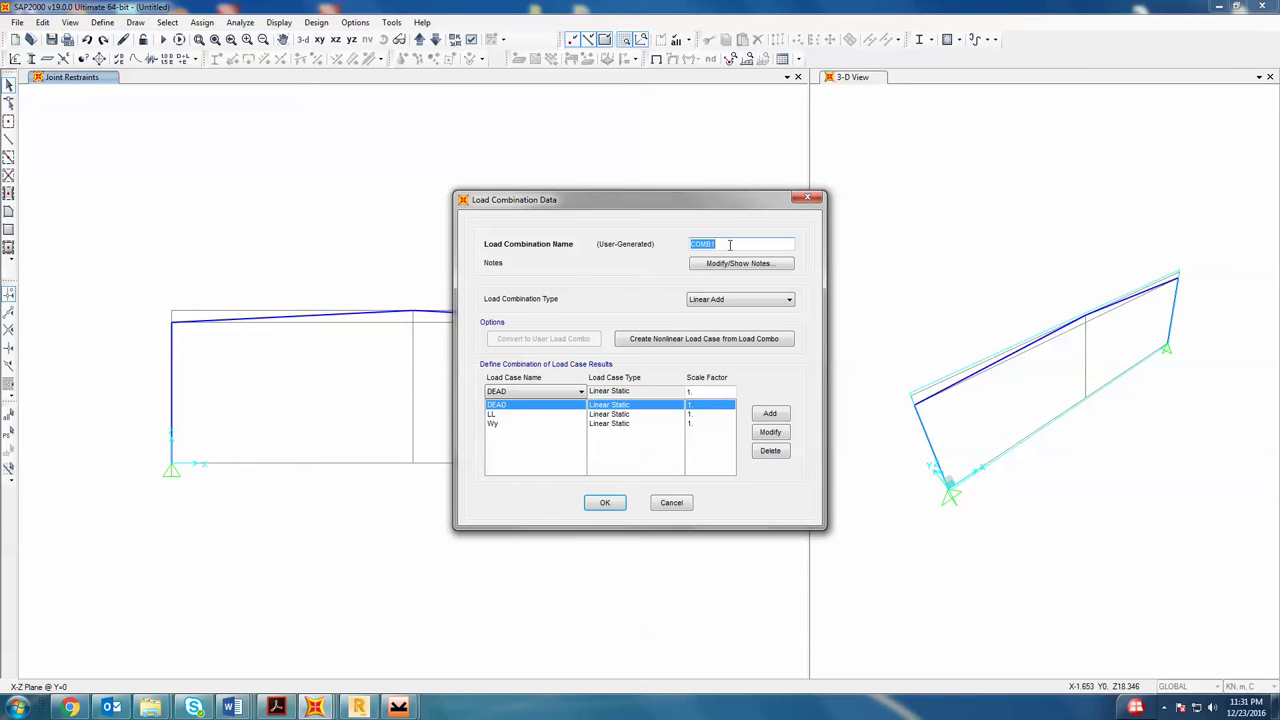
pyautogui.hotkey('ctrl', 'v')
pyautogui.click(545, 414)
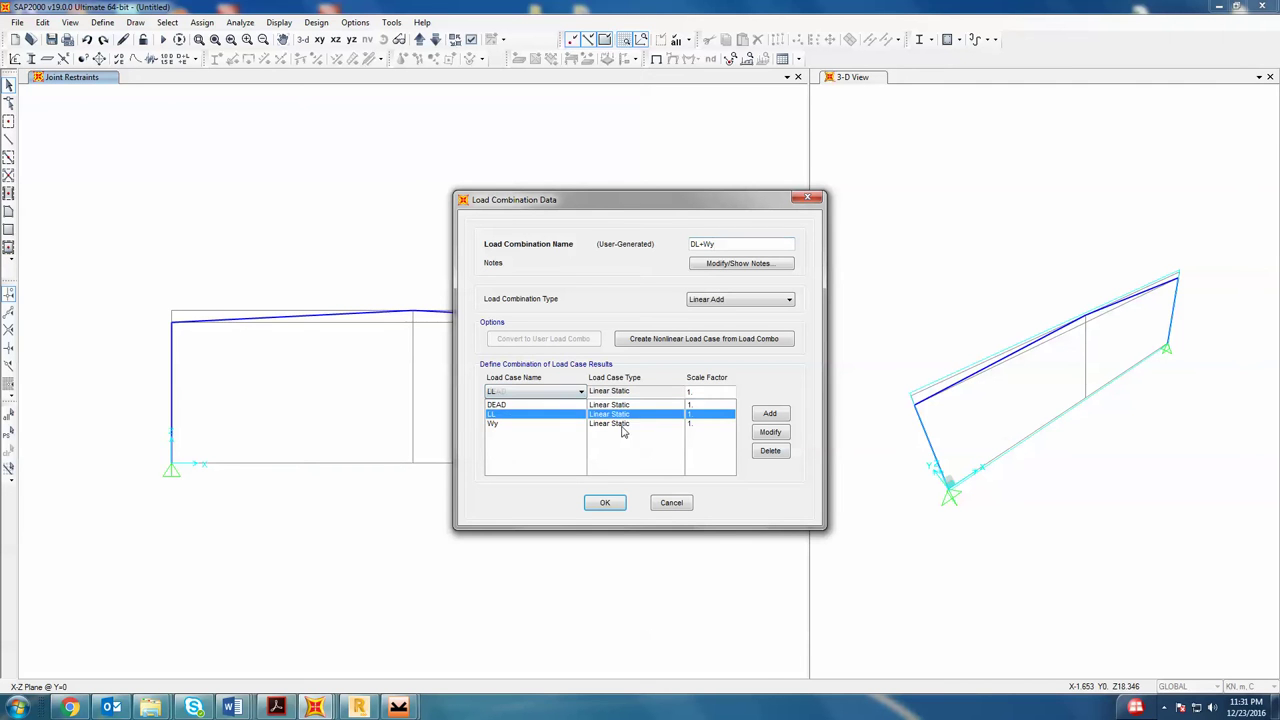
pyautogui.click(770, 451)
pyautogui.click(605, 502)
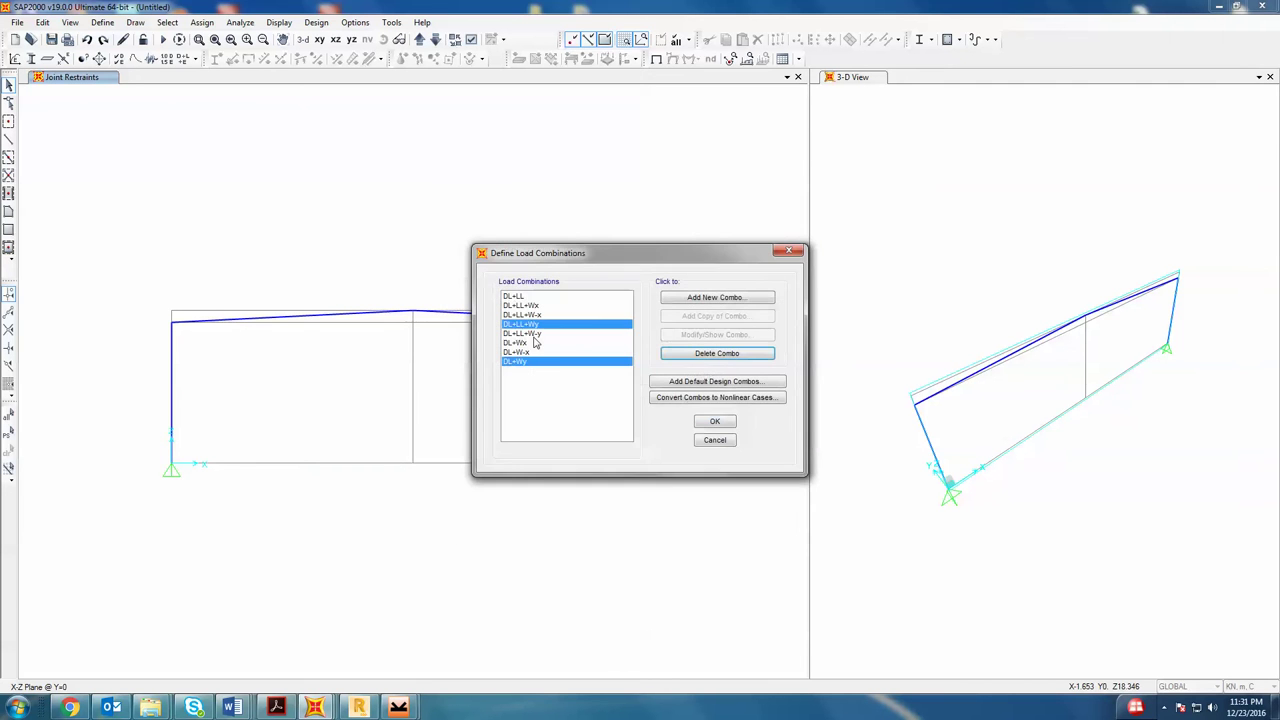
# - Copy the DL+LL+W-y combination as DL+W-y, delete load case LL from it, and accept it
pyautogui.click(545, 333)
pyautogui.click(690, 316)
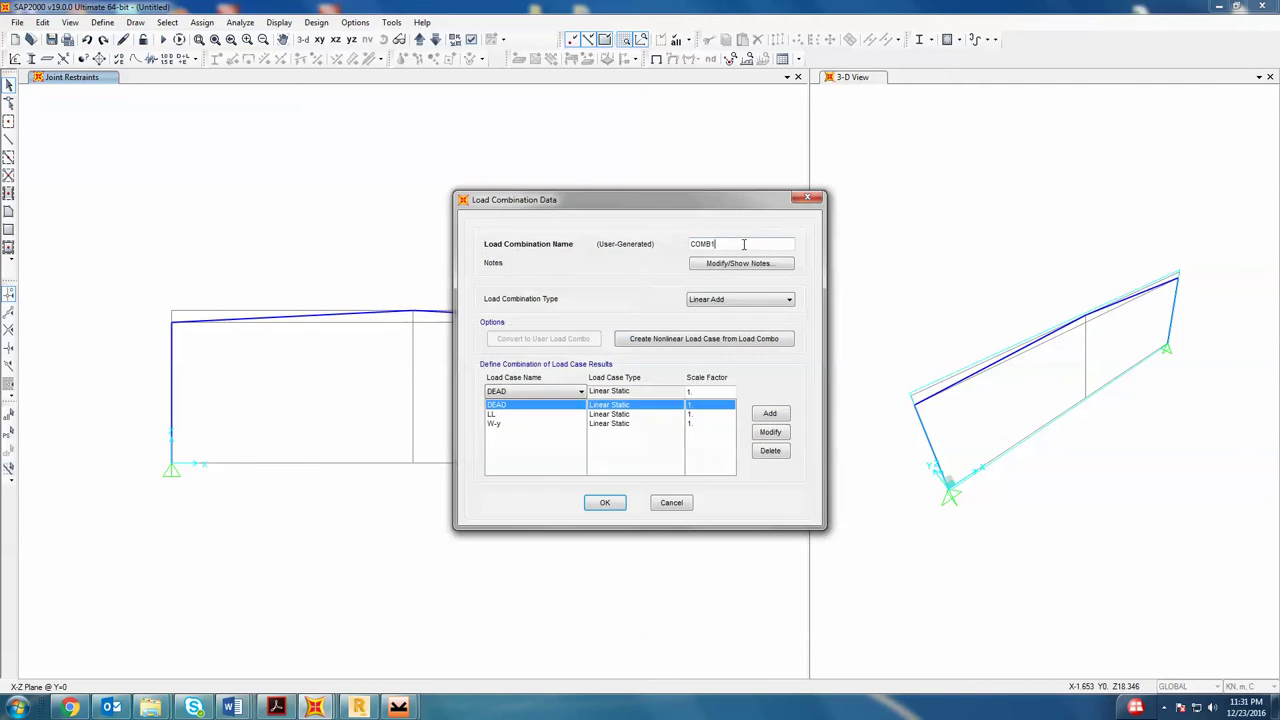
pyautogui.doubleClick(744, 244)
pyautogui.write('DL+Wx')
pyautogui.click(560, 414)
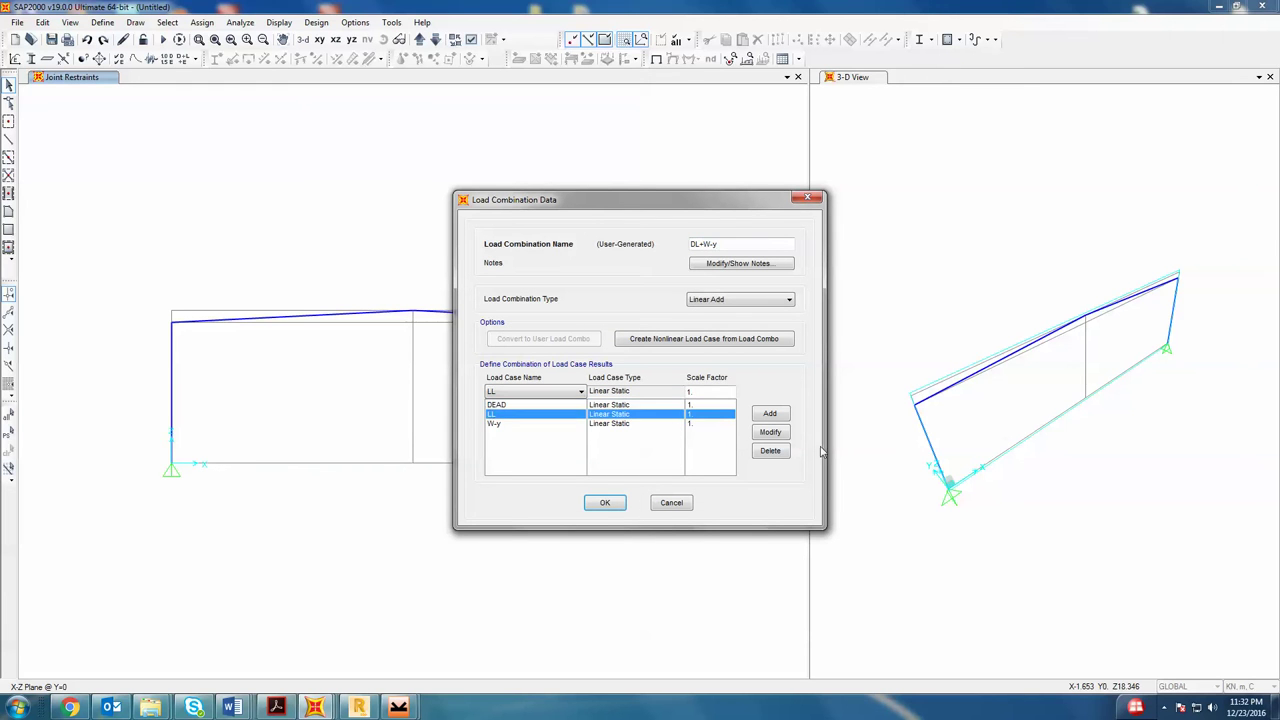
pyautogui.click(770, 451)
pyautogui.click(604, 502)
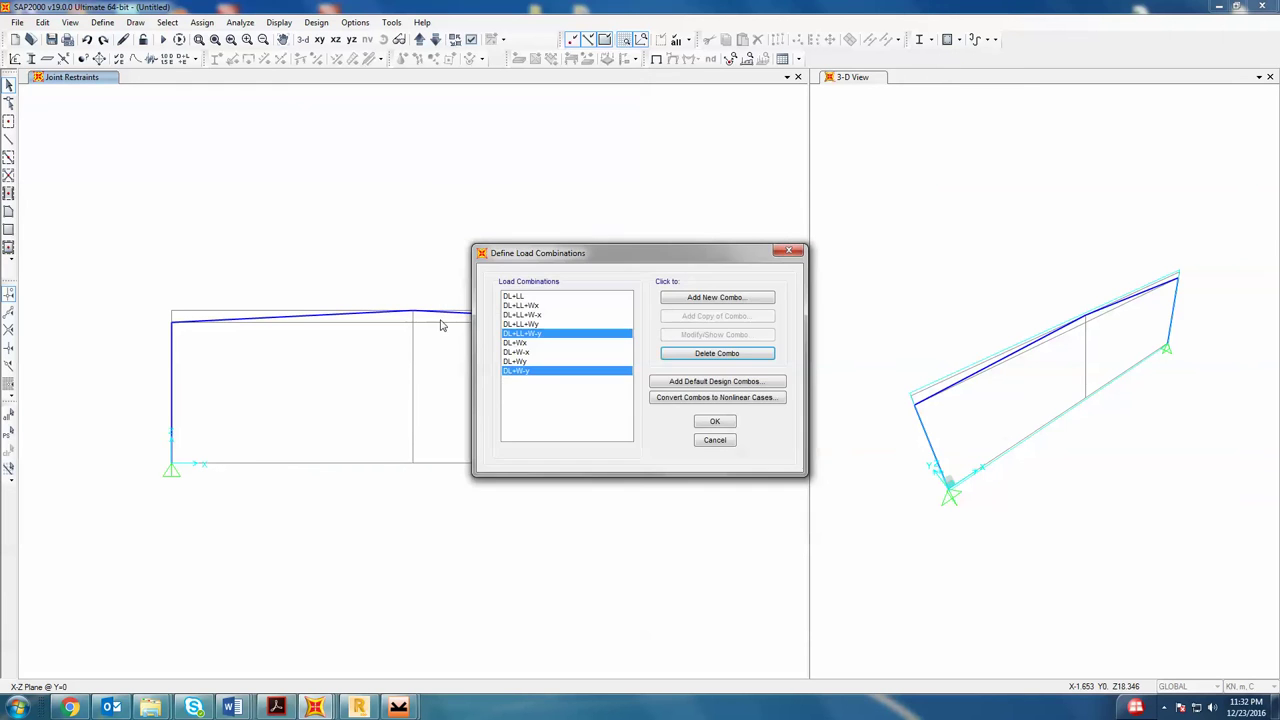
# - Start a new load combination named MAXMAX and set its combination type to Envelope
pyautogui.click(527, 415)
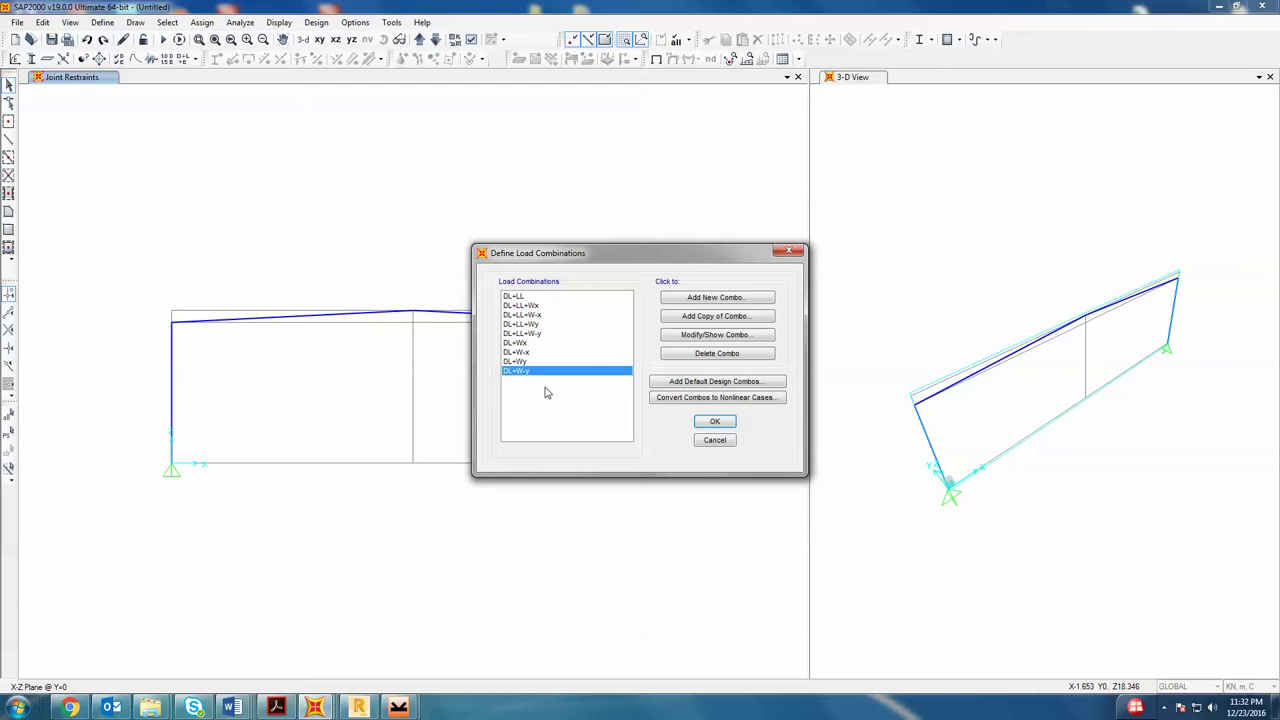
pyautogui.click(722, 302)
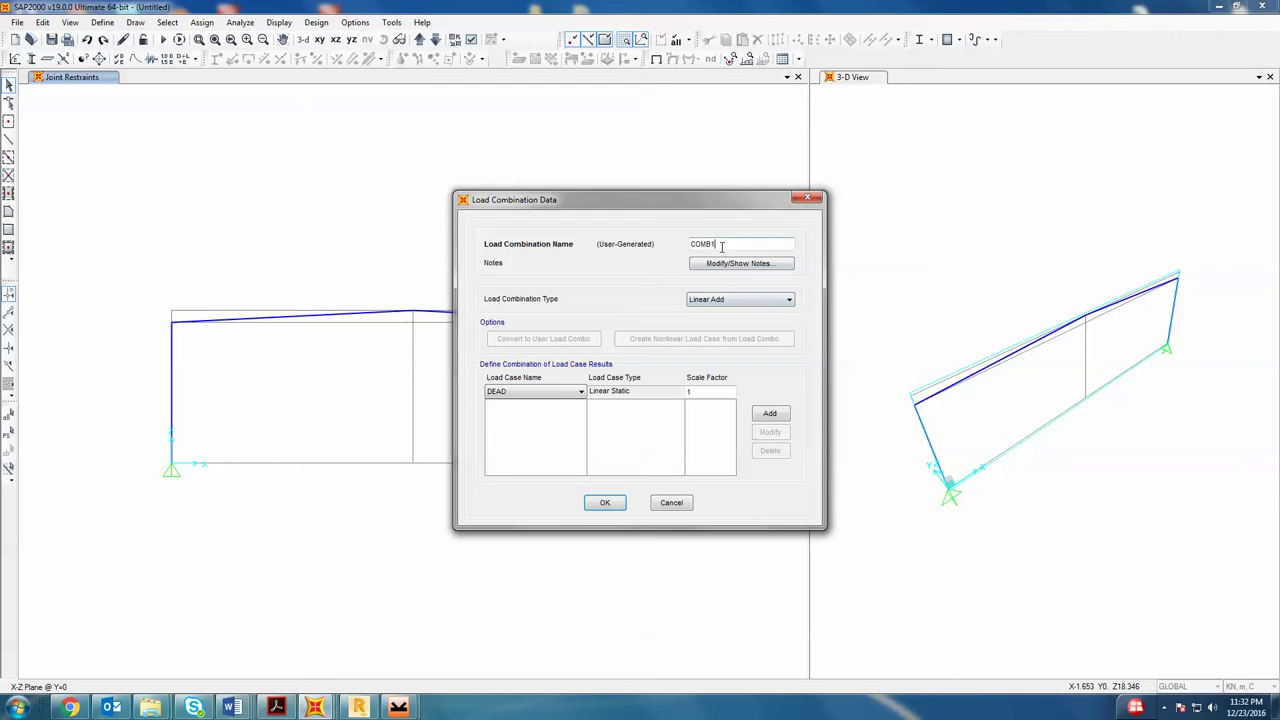
pyautogui.doubleClick(722, 246)
pyautogui.write('m')
pyautogui.click(720, 300)
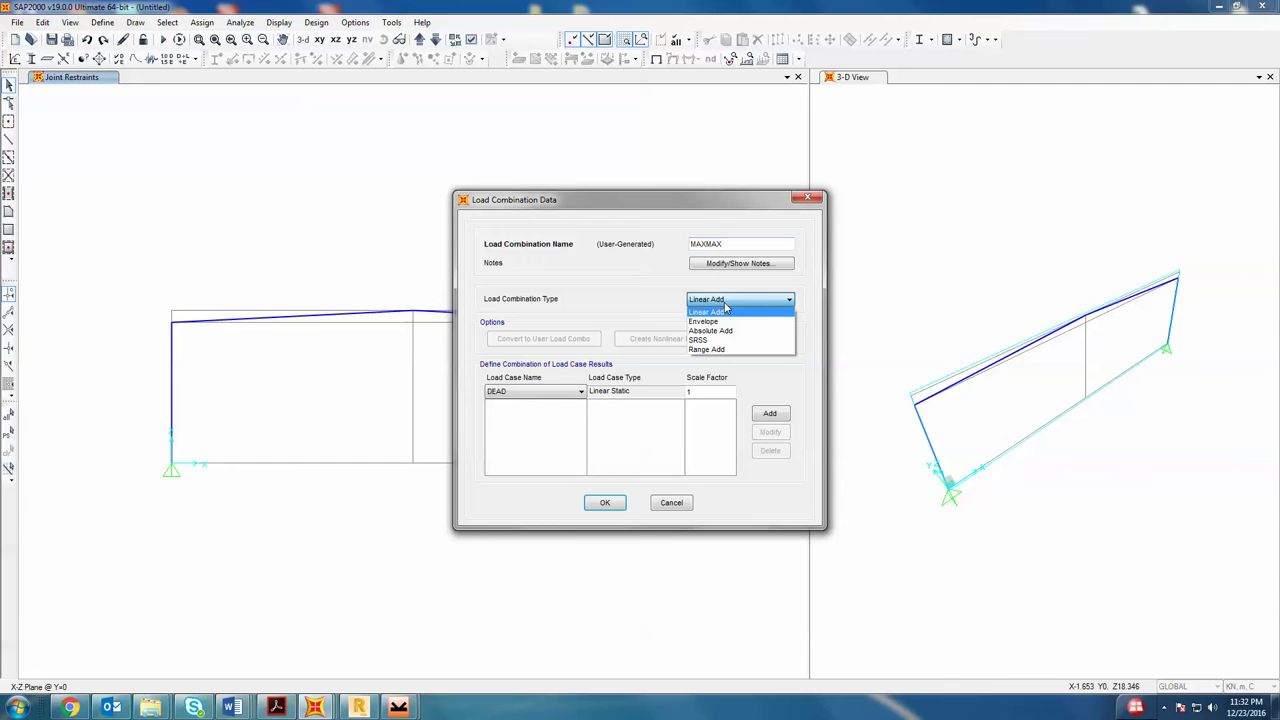
pyautogui.click(715, 315)
# - Add the combinations DL+LL and DL+LL+W-x to the MAXMAX envelope, each with scale factor 1
pyautogui.click(549, 395)
pyautogui.click(545, 425)
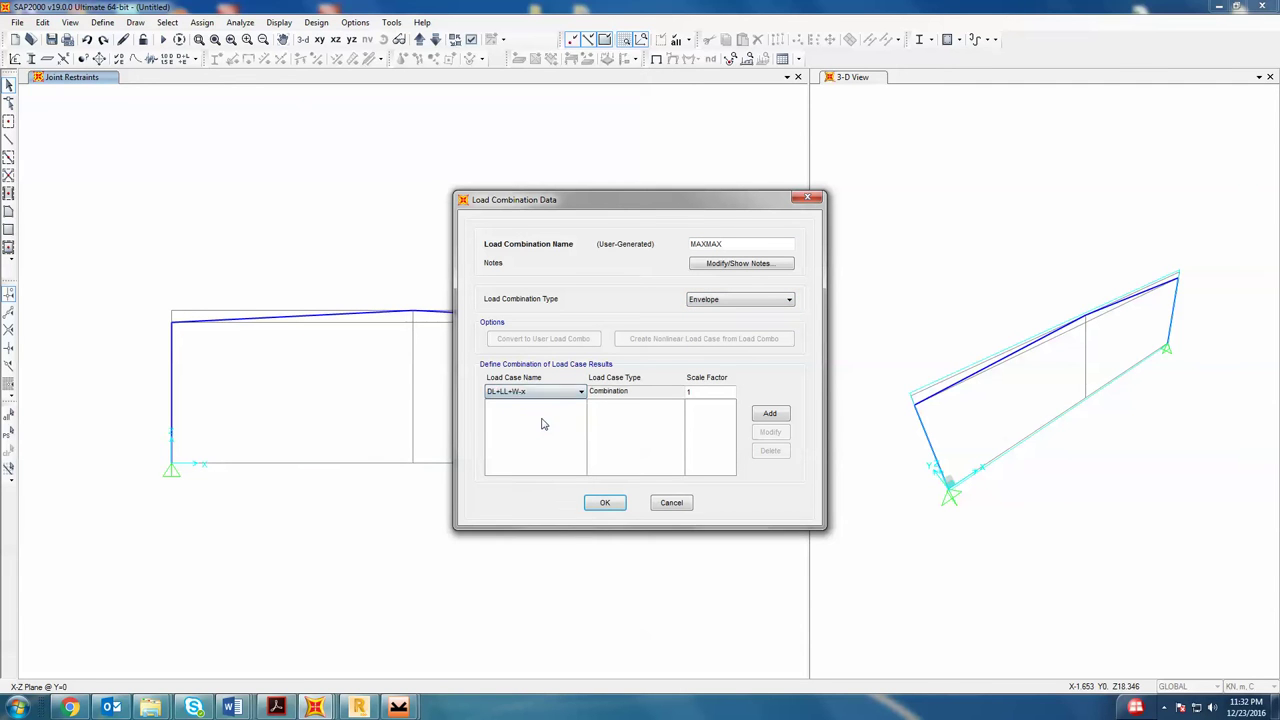
pyautogui.click(768, 414)
pyautogui.click(581, 391)
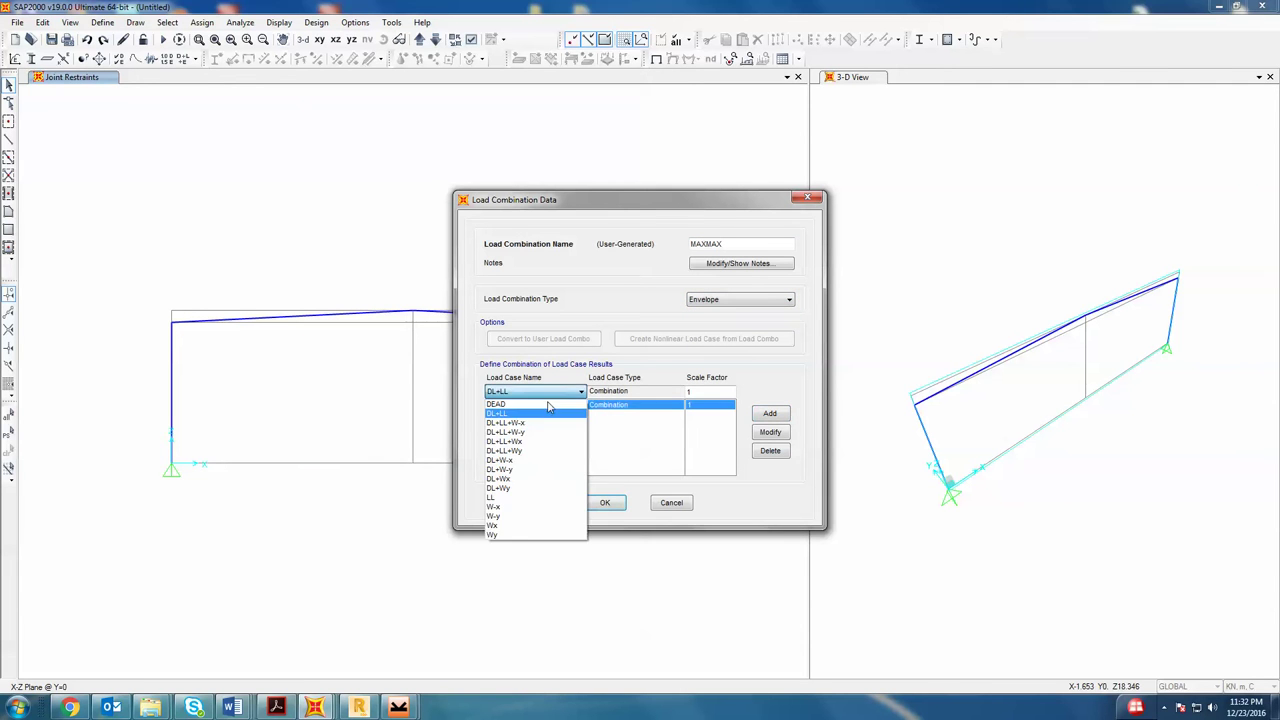
pyautogui.click(530, 428)
pyautogui.click(774, 418)
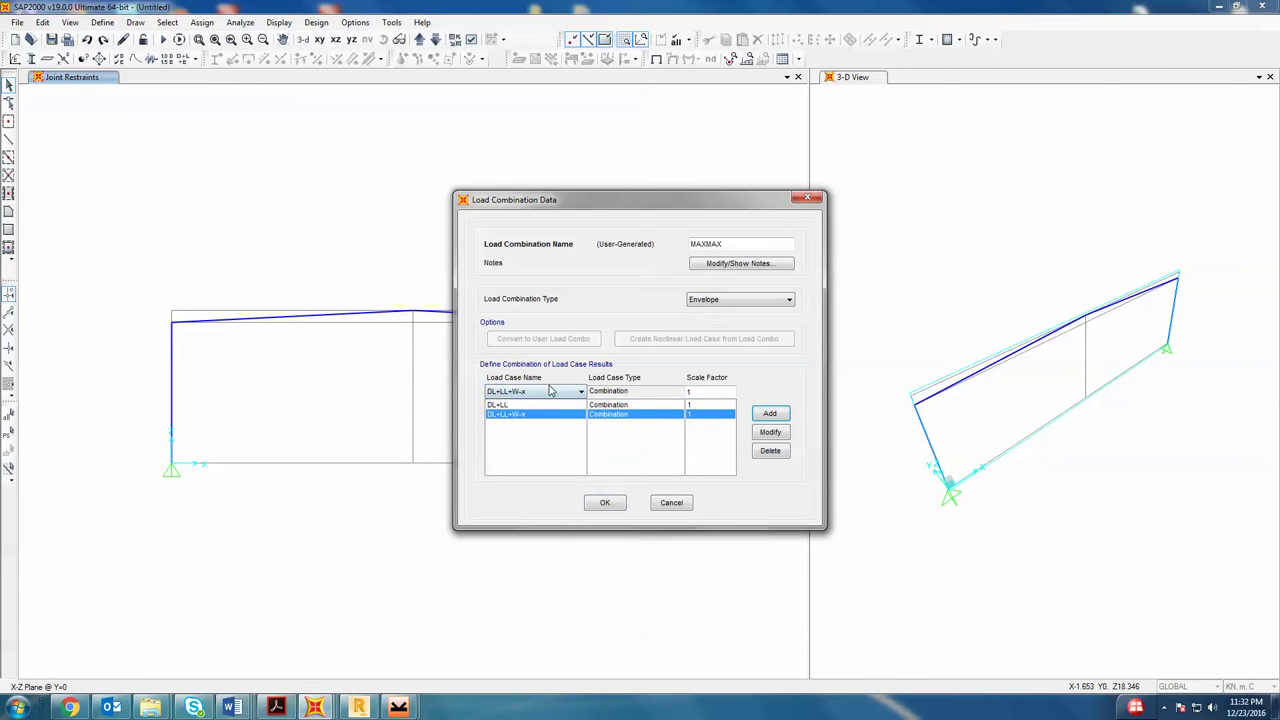
# - Add the combinations DL+LL+W-y, DL+LL+Wx and DL+LL+Wy to the MAXMAX envelope with scale factor 1
pyautogui.click(549, 391)
pyautogui.click(550, 430)
pyautogui.click(770, 414)
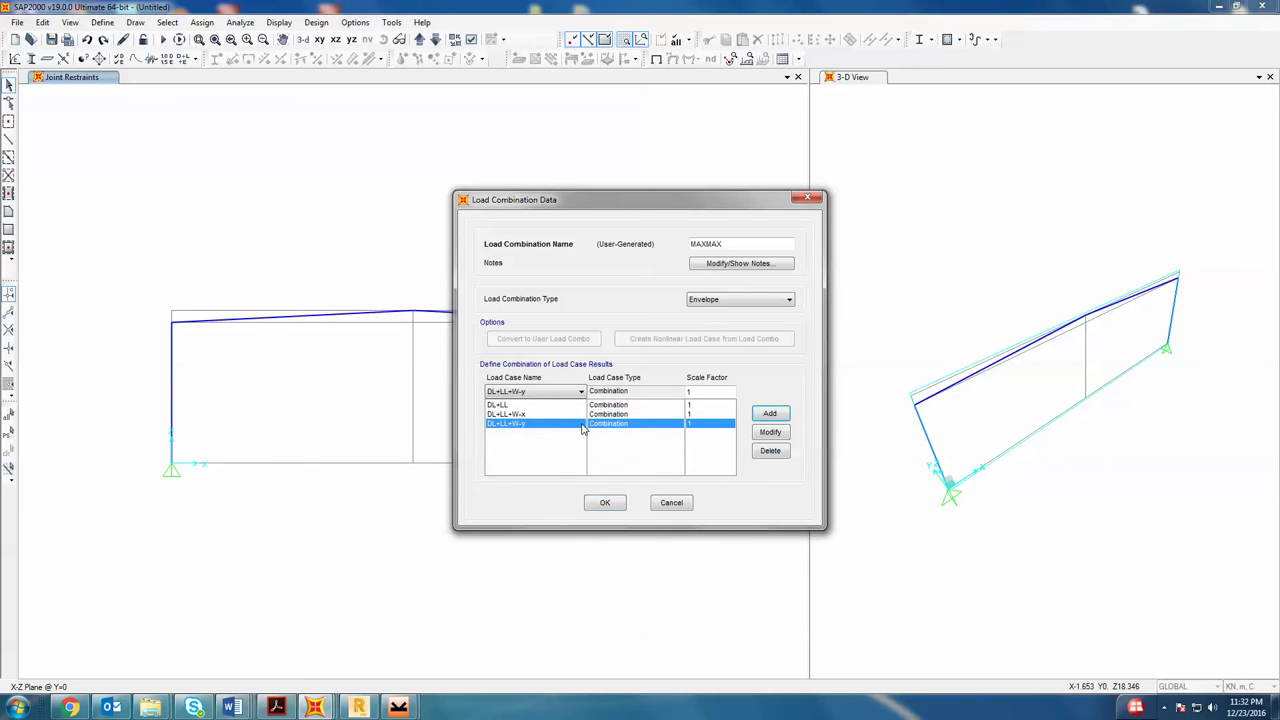
pyautogui.click(581, 391)
pyautogui.click(560, 445)
pyautogui.click(769, 414)
pyautogui.click(530, 391)
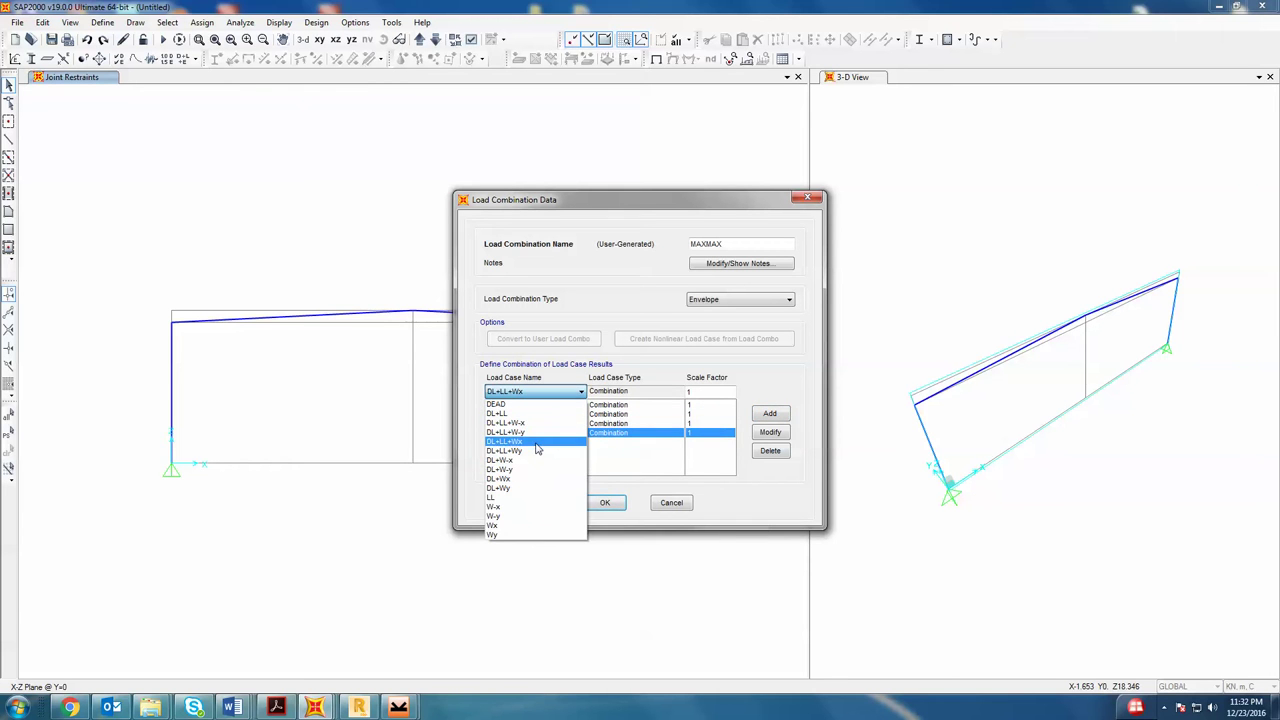
pyautogui.click(537, 450)
pyautogui.click(769, 414)
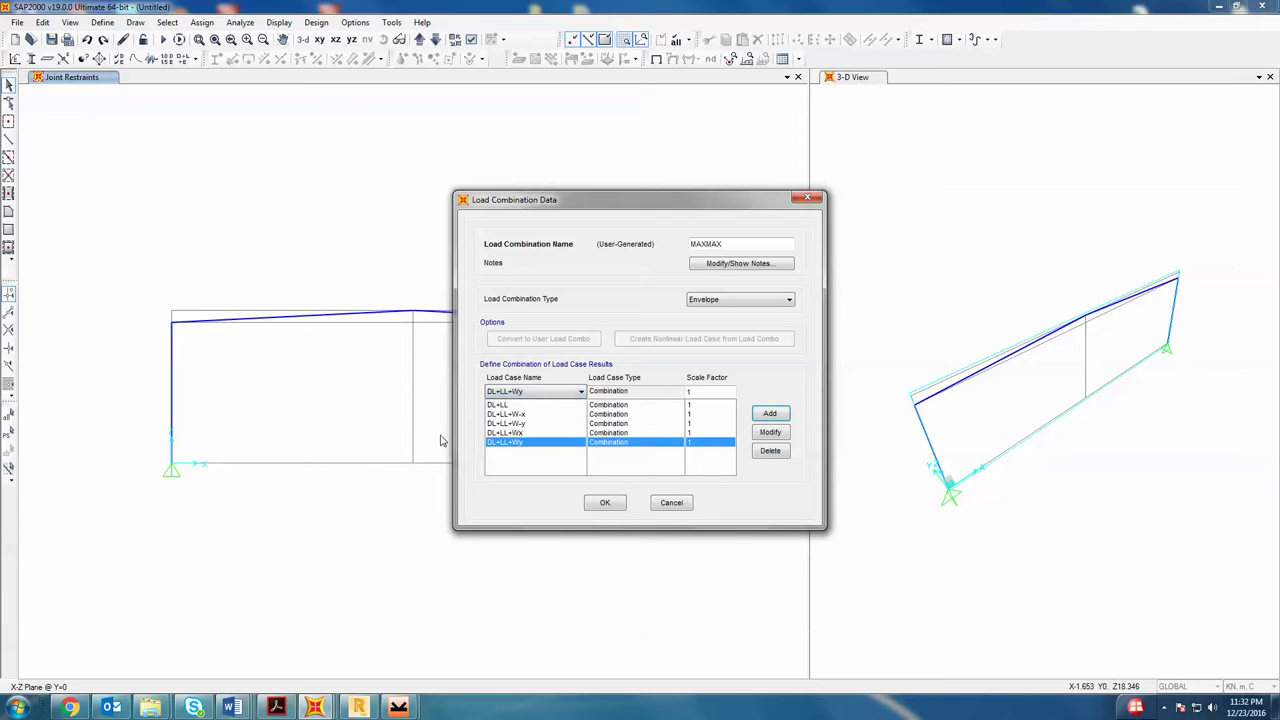
# - Add the combinations DL+W-x, DL+W-y, DL+Wx and DL+Wy to the MAXMAX envelope with scale factor 1
pyautogui.click(545, 391)
pyautogui.click(535, 464)
pyautogui.click(769, 414)
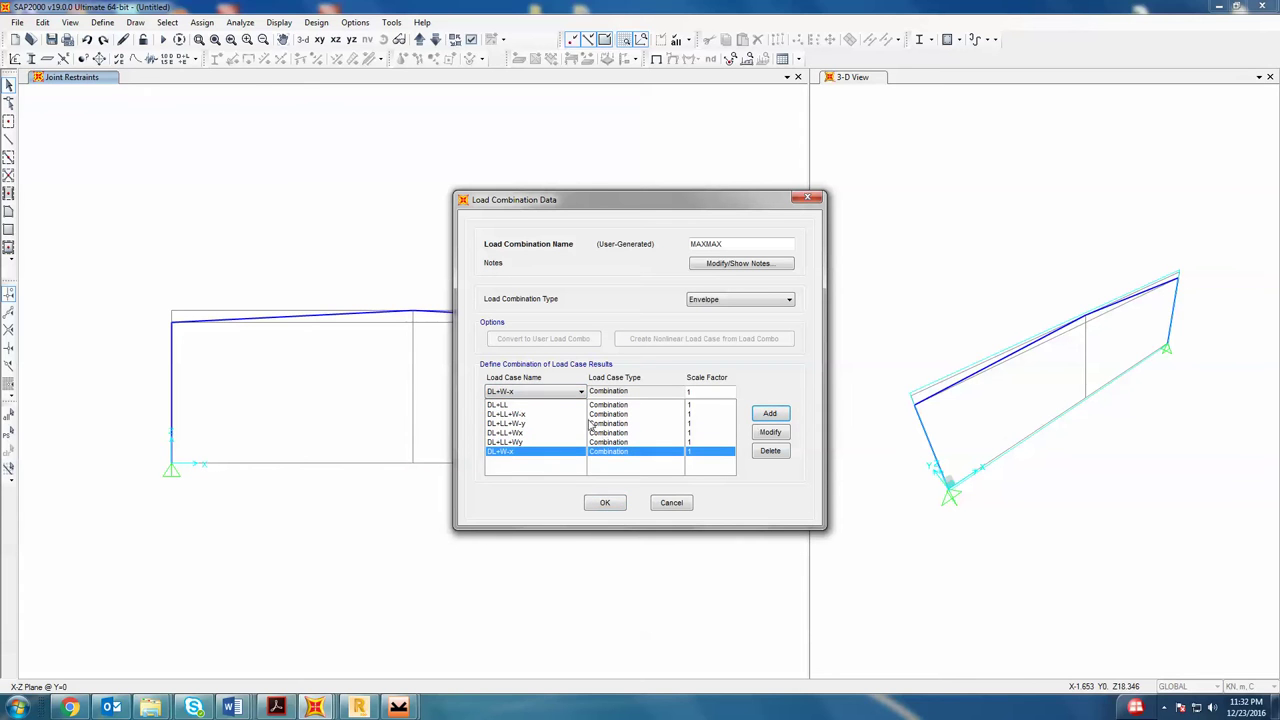
pyautogui.click(572, 393)
pyautogui.click(545, 473)
pyautogui.click(772, 412)
pyautogui.click(545, 392)
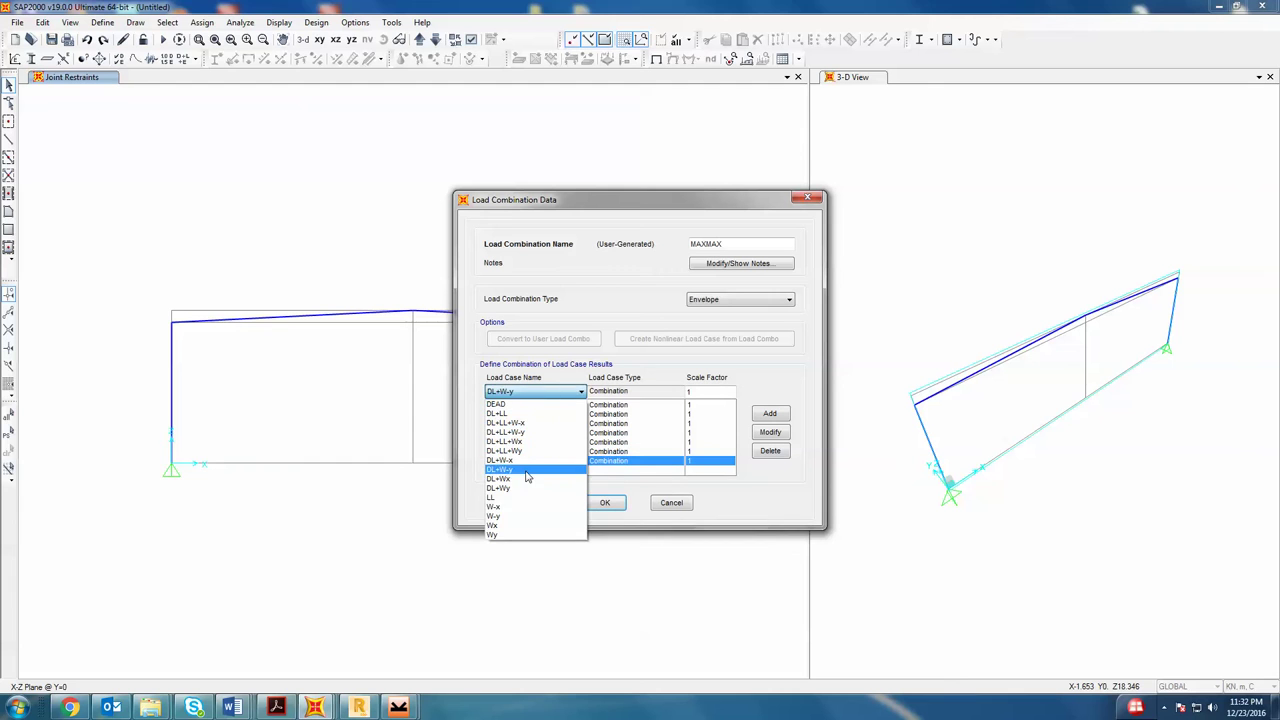
pyautogui.click(526, 470)
pyautogui.click(768, 413)
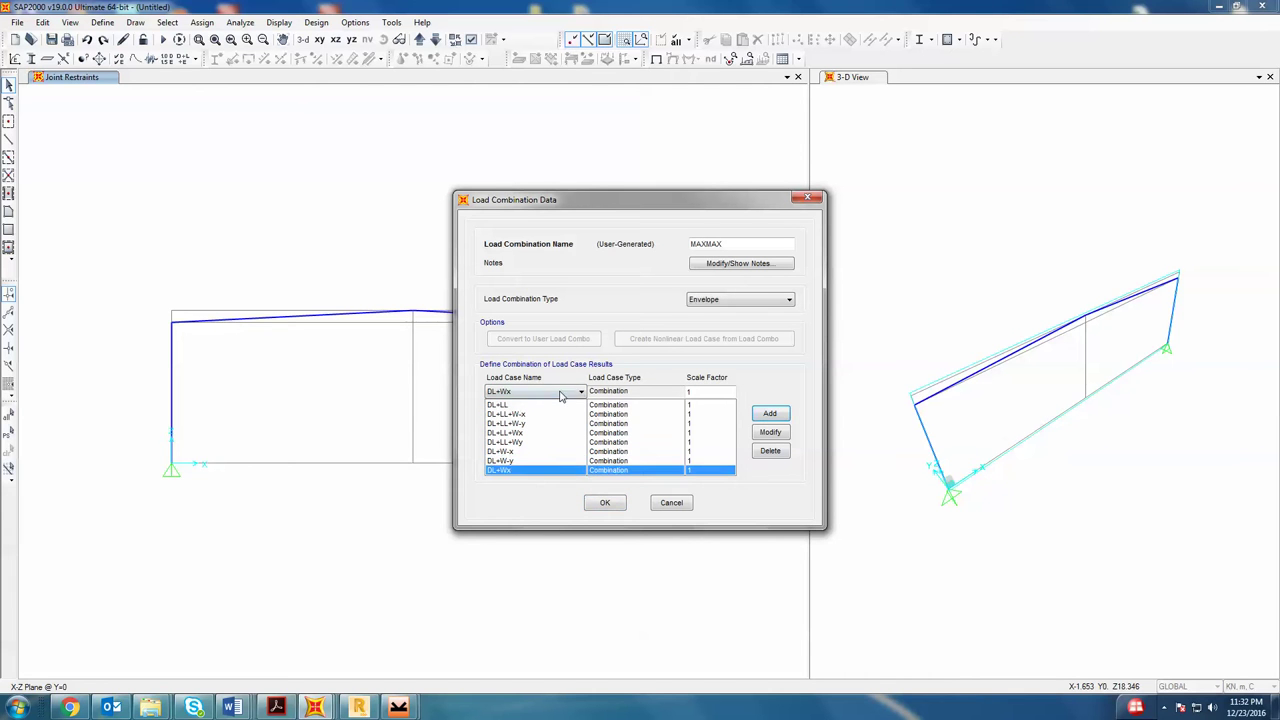
pyautogui.click(563, 393)
pyautogui.click(533, 489)
pyautogui.click(770, 413)
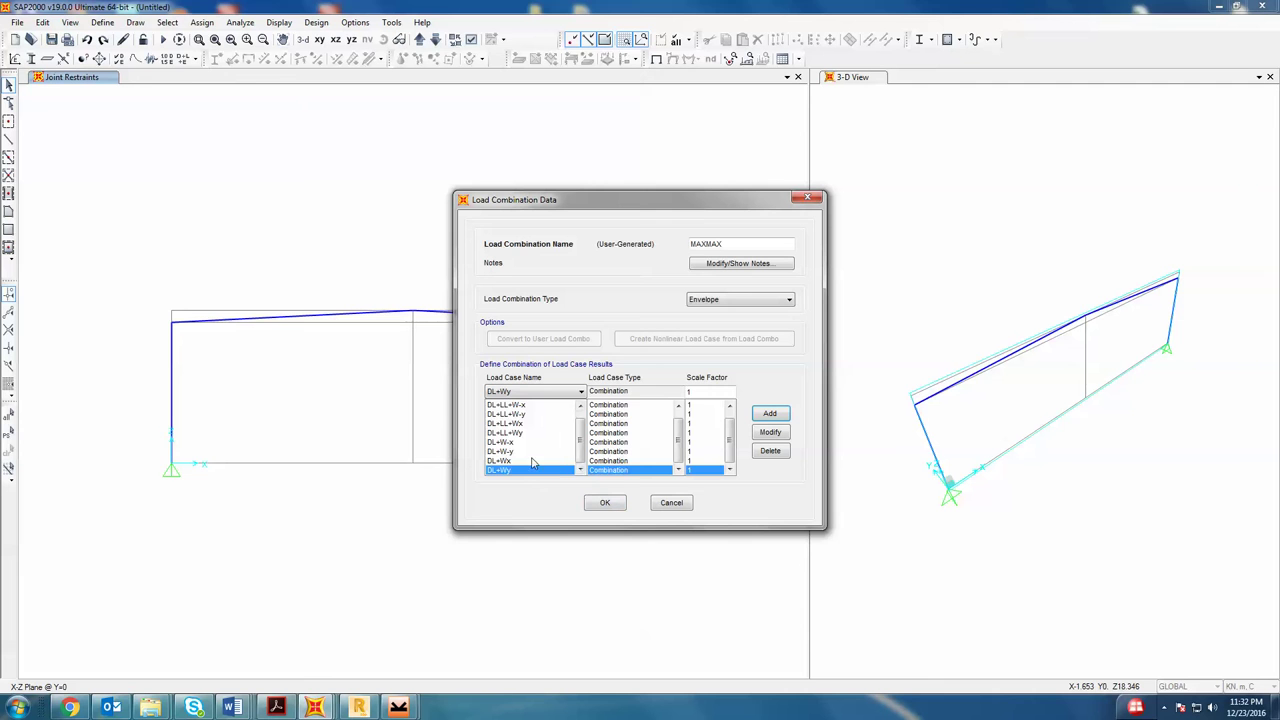
# - Accept the MAXMAX envelope and add a copy of the DL+LL combination named DL+LL Def
pyautogui.click(604, 502)
pyautogui.click(538, 298)
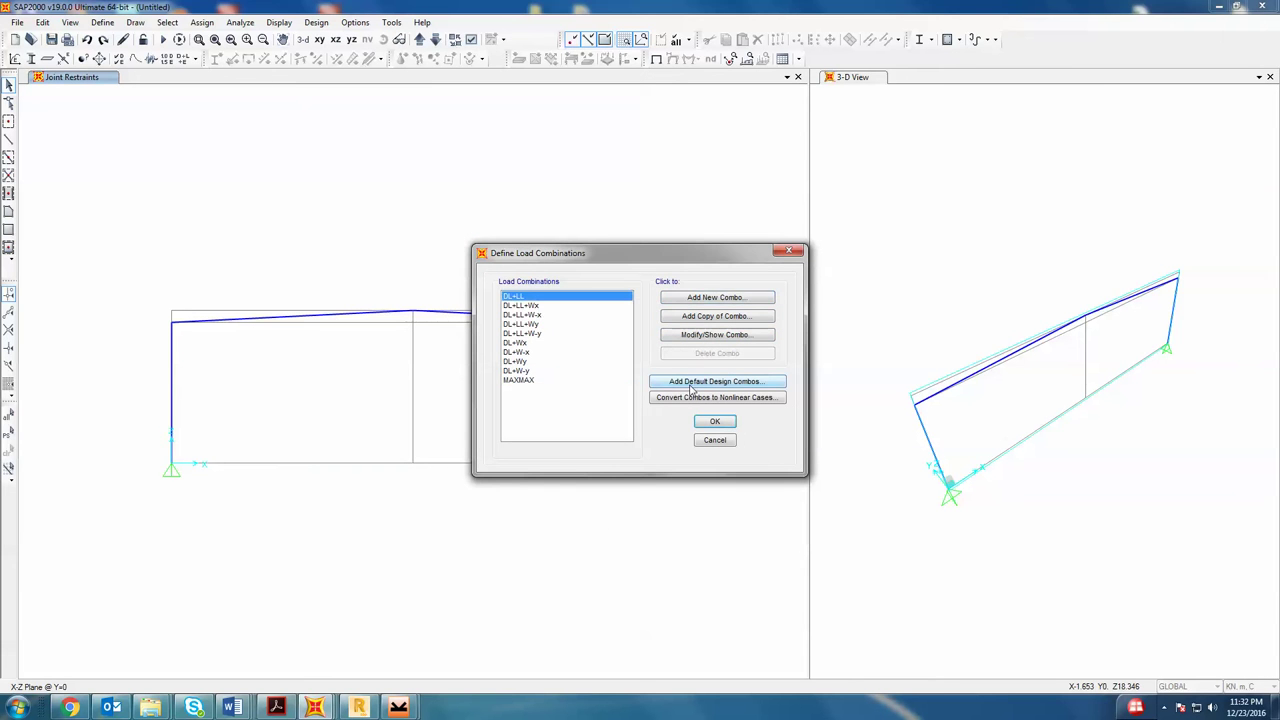
pyautogui.click(705, 317)
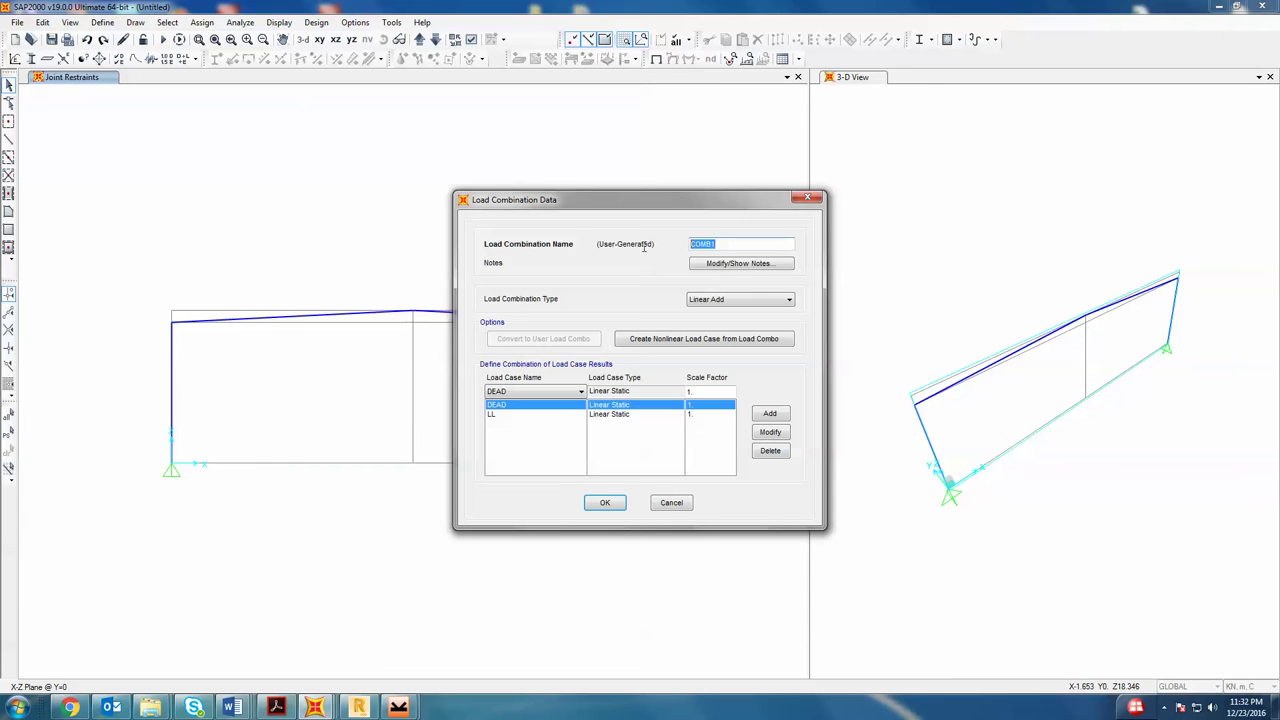
pyautogui.write('DL+LL Def.')
pyautogui.click(605, 502)
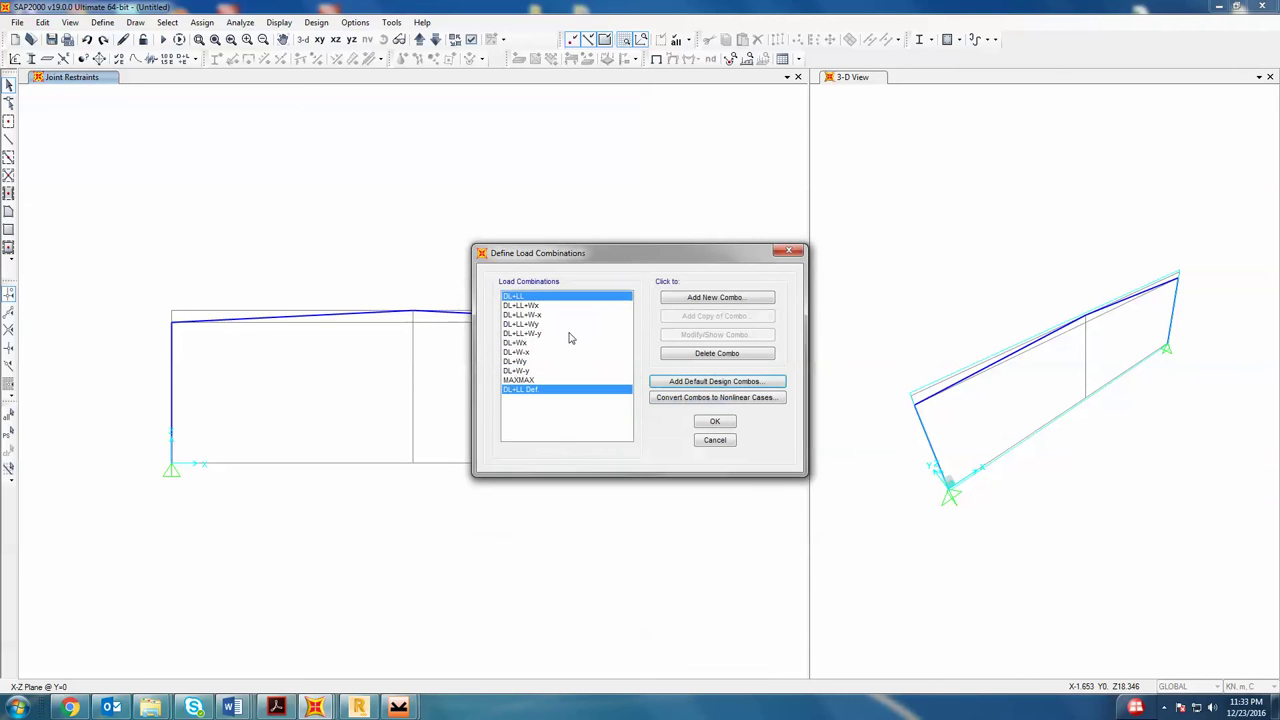
# - Add a copy of the DL+Wx combination and name it DL+Wx Def
pyautogui.click(537, 343)
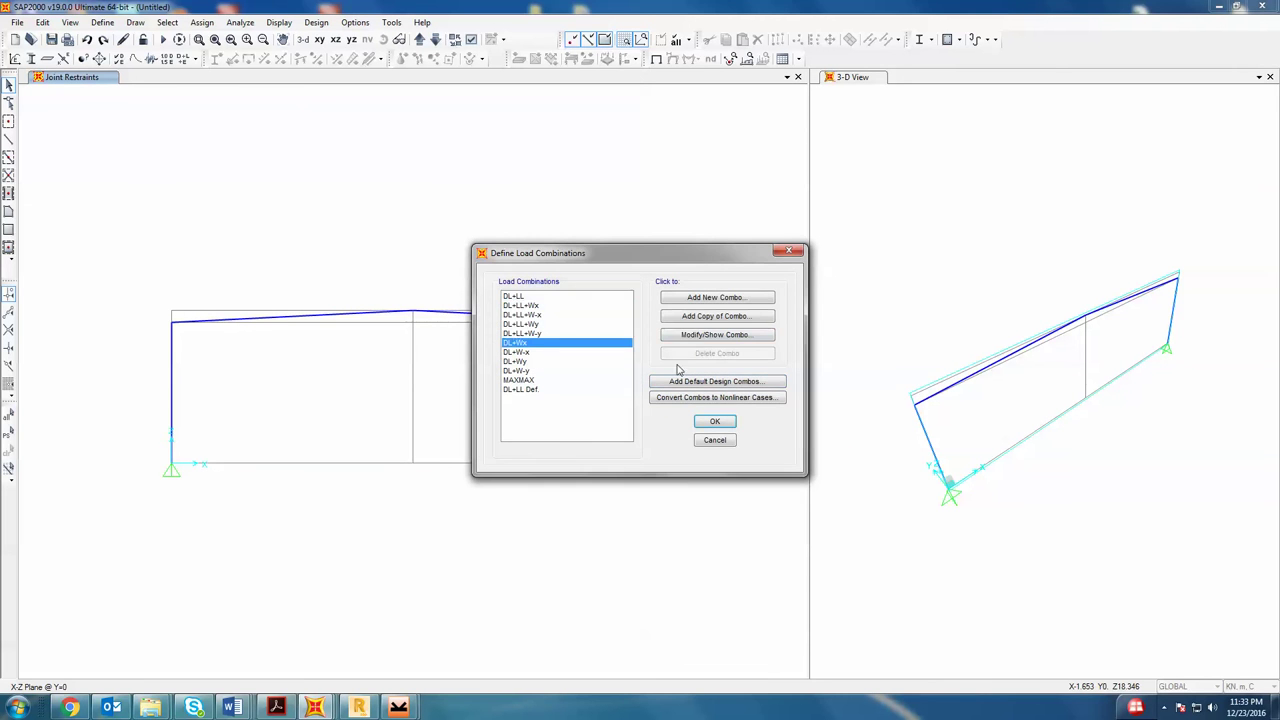
pyautogui.click(697, 318)
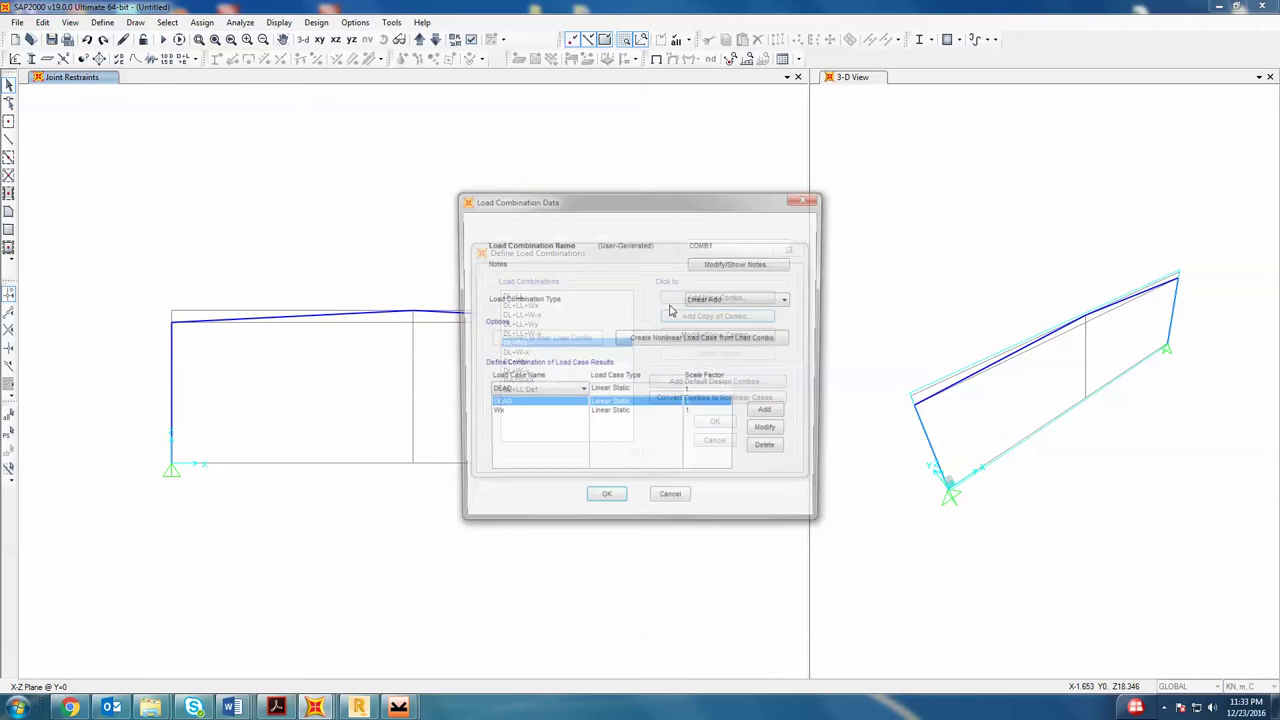
pyautogui.doubleClick(723, 245)
pyautogui.write('DL+Wx Def.')
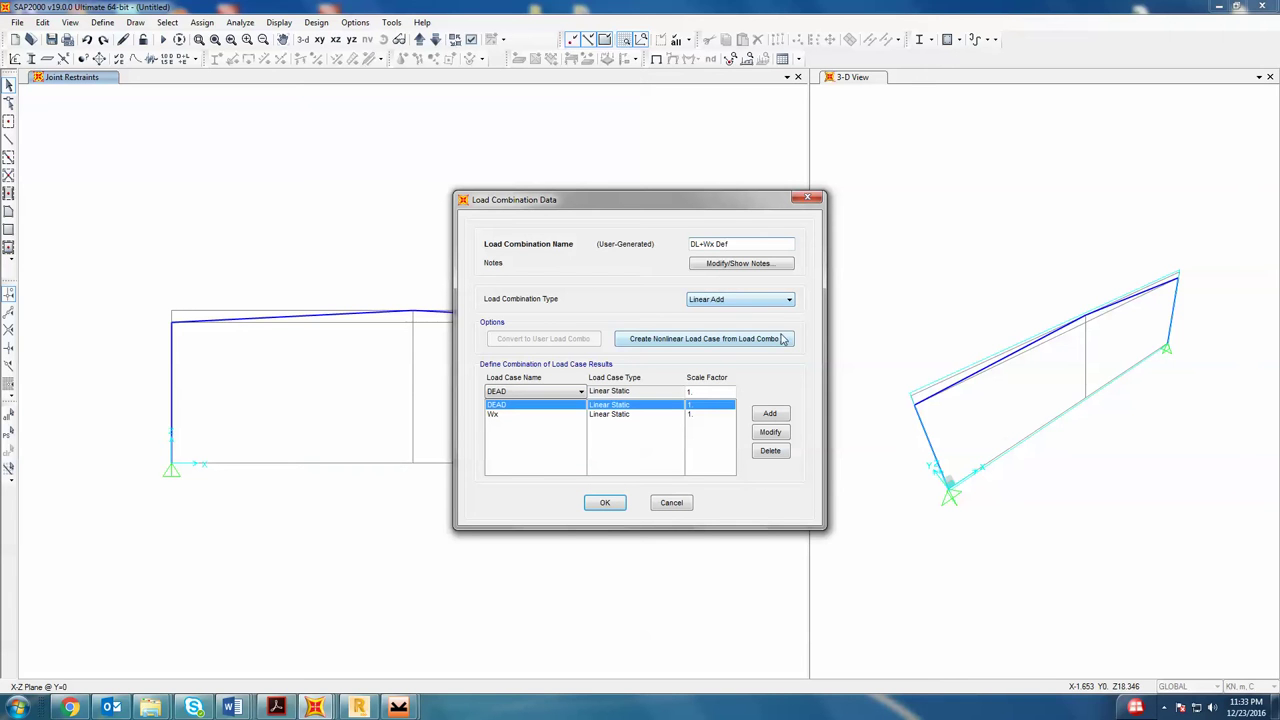
pyautogui.click(605, 503)
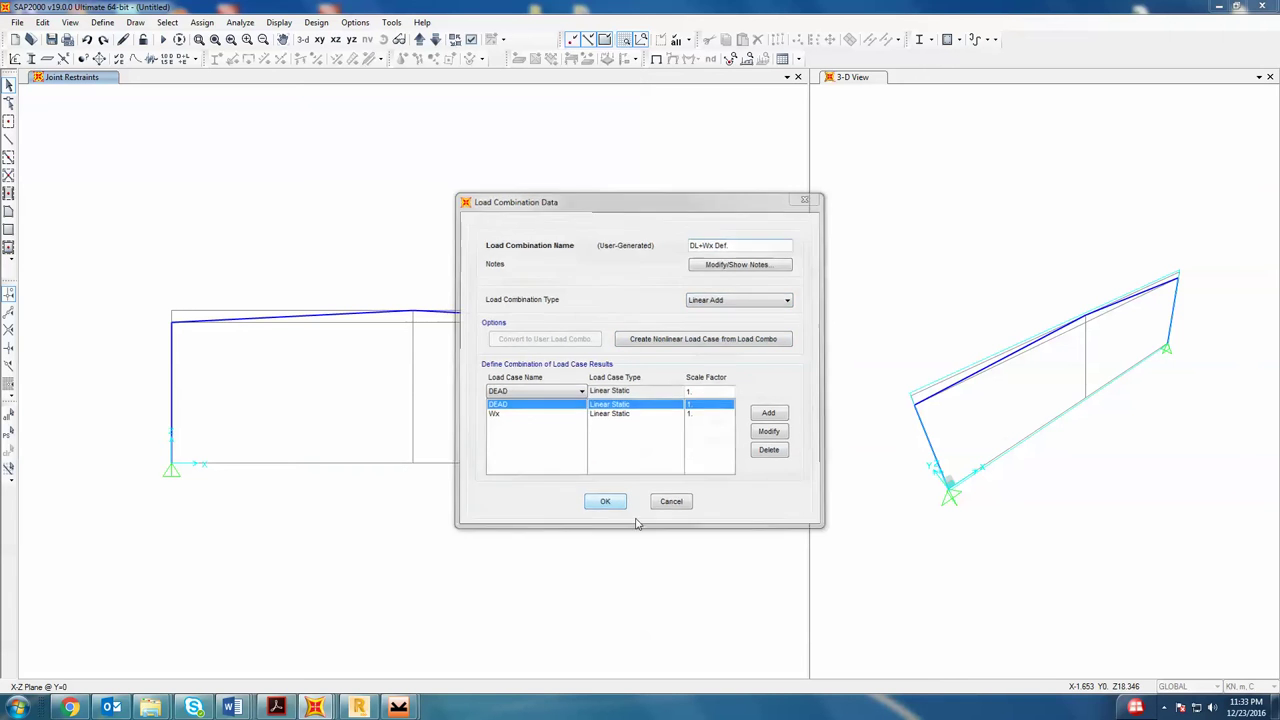
# - Modify the DL+LL+Wx combination so the DEAD, LL and Wx cases each have scale factor 0.833
pyautogui.click(543, 306)
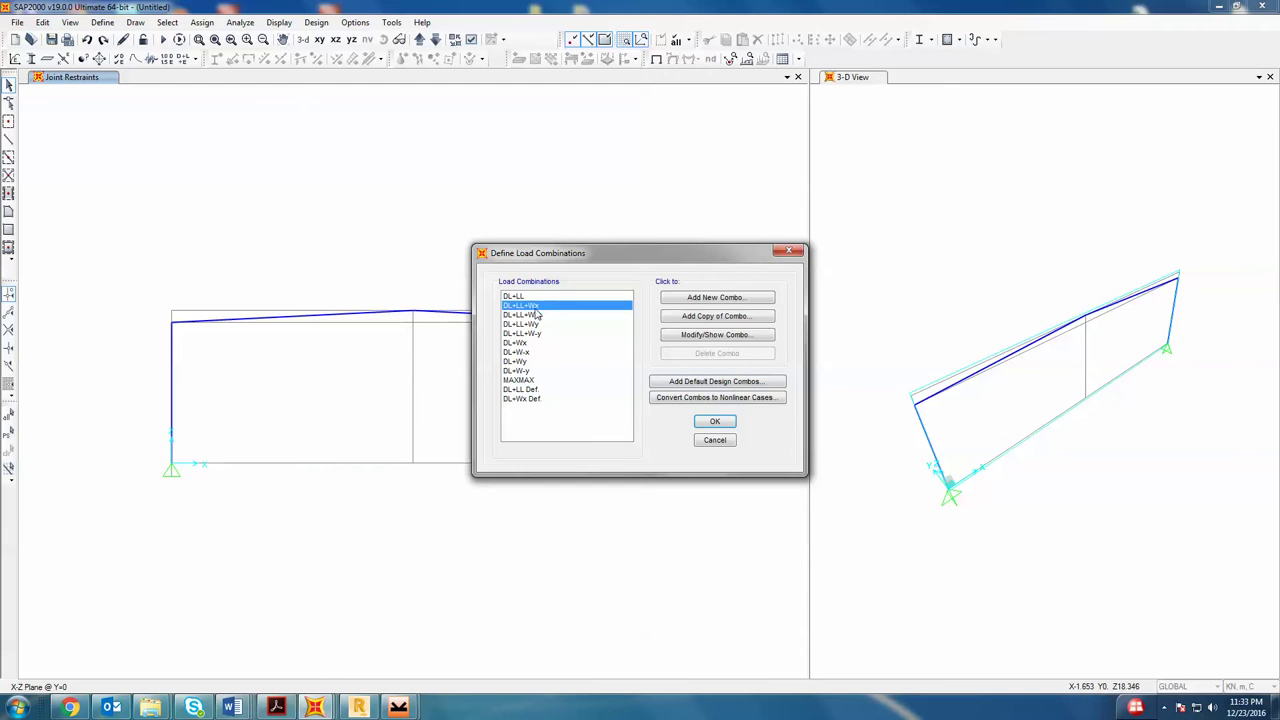
pyautogui.click(703, 336)
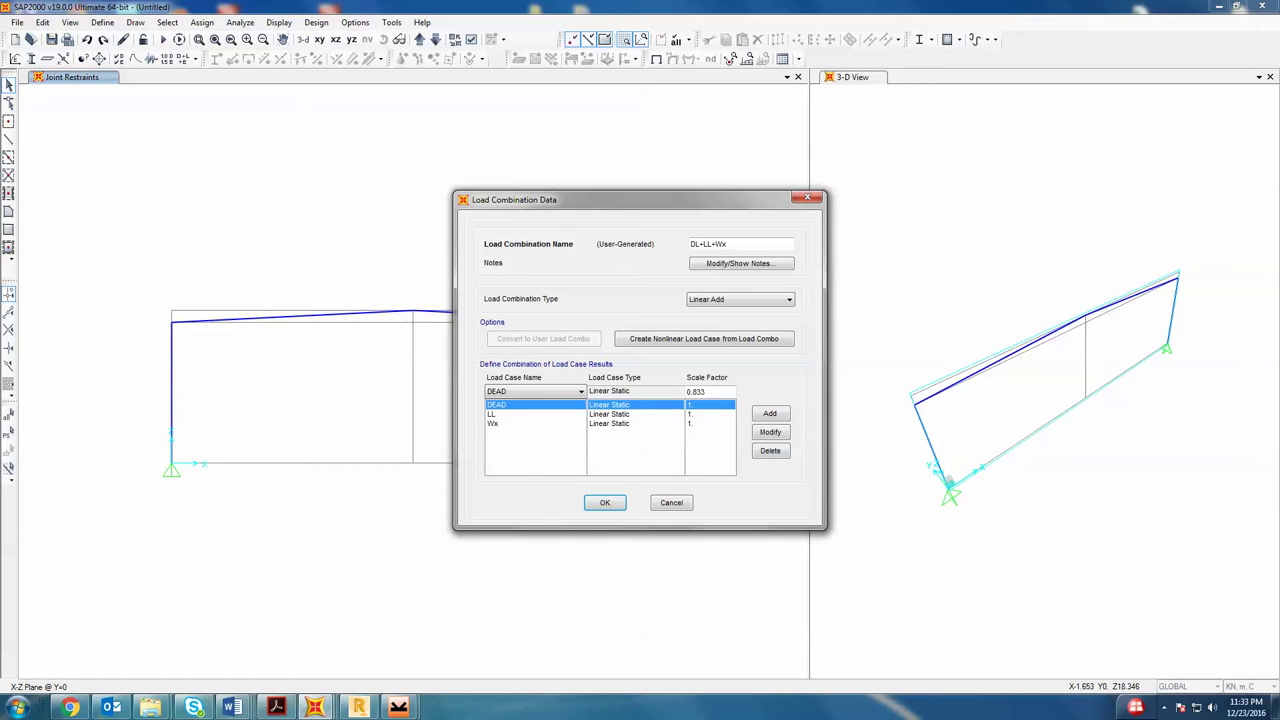
pyautogui.moveTo(687, 391); pyautogui.dragTo(690, 403)
pyautogui.click(762, 433)
pyautogui.click(712, 414)
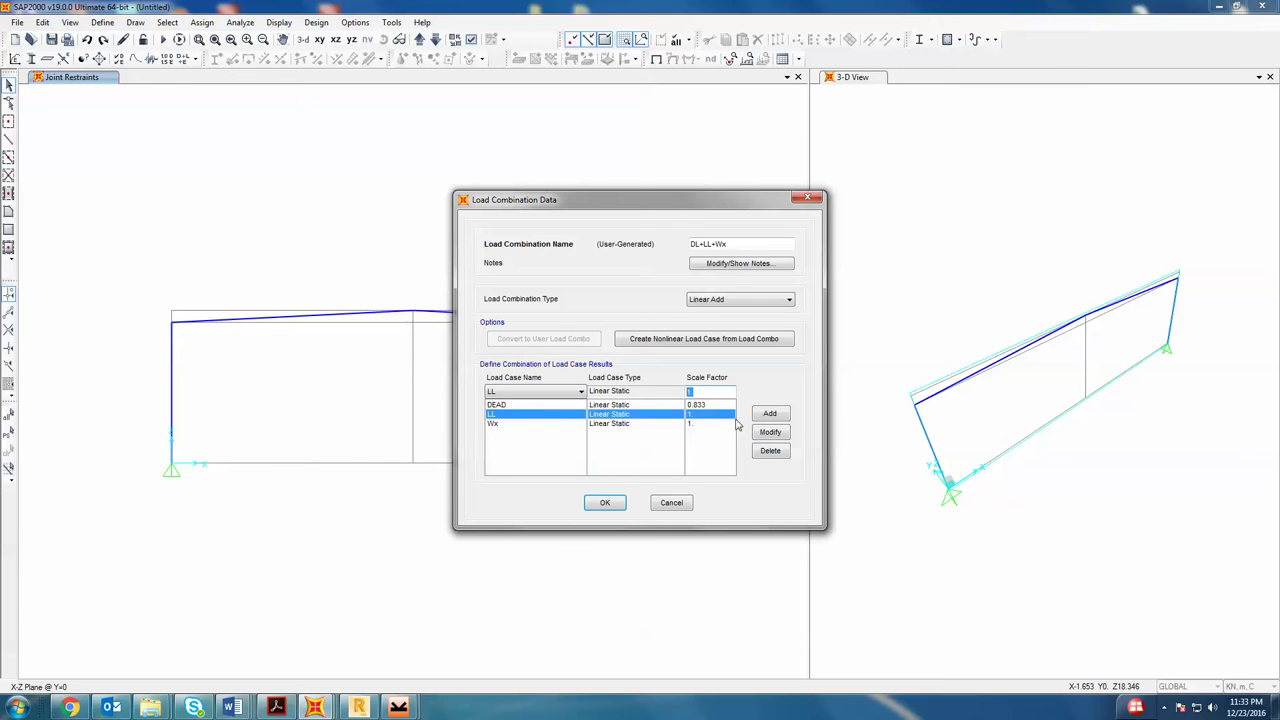
pyautogui.write('0.833')
pyautogui.click(770, 432)
pyautogui.click(699, 424)
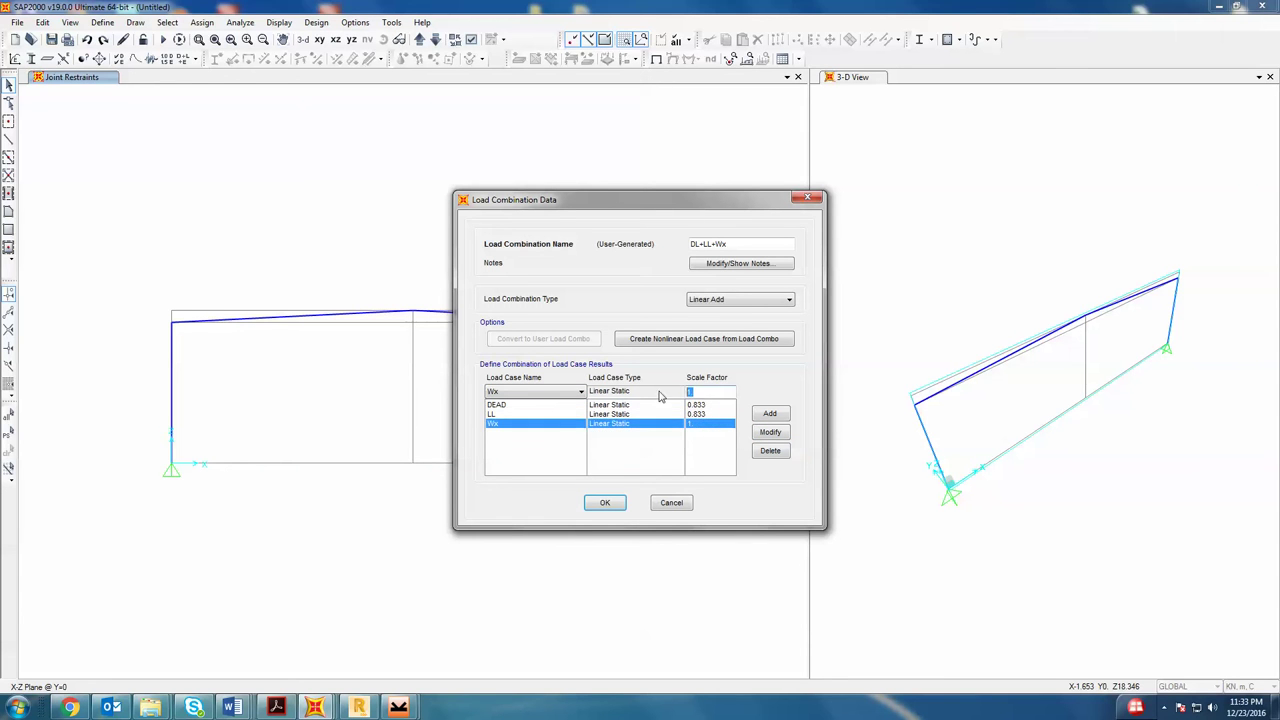
pyautogui.write('0.833')
pyautogui.click(771, 434)
pyautogui.click(605, 502)
# - Modify the DL+LL+W-x combination so the DEAD, LL and W-x cases each have scale factor 0.833
pyautogui.click(558, 316)
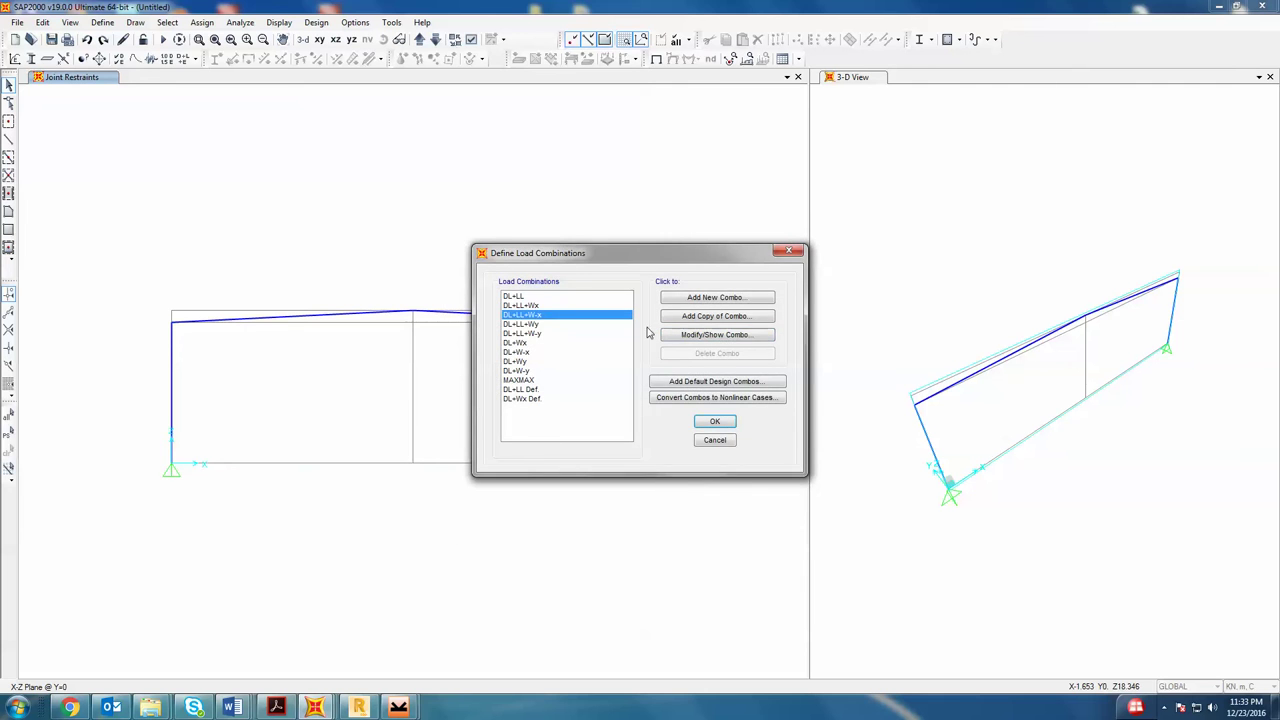
pyautogui.click(714, 334)
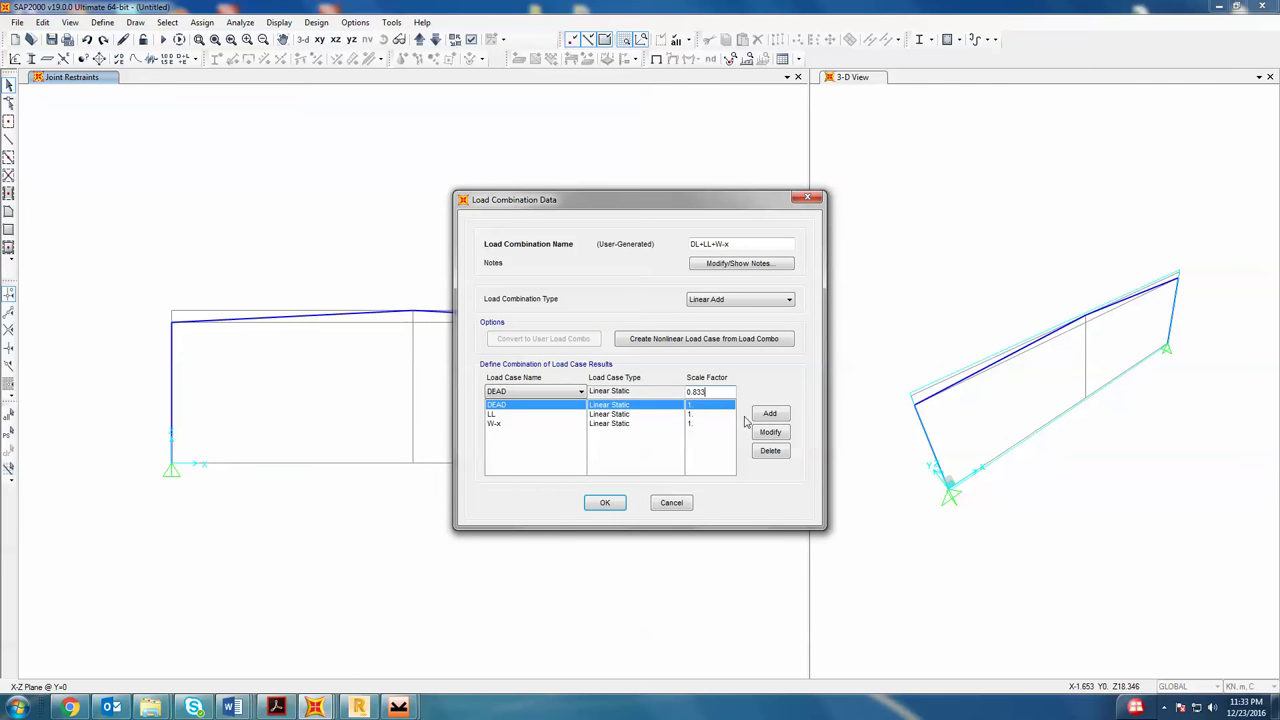
pyautogui.click(770, 432)
pyautogui.click(705, 414)
pyautogui.write('0.833')
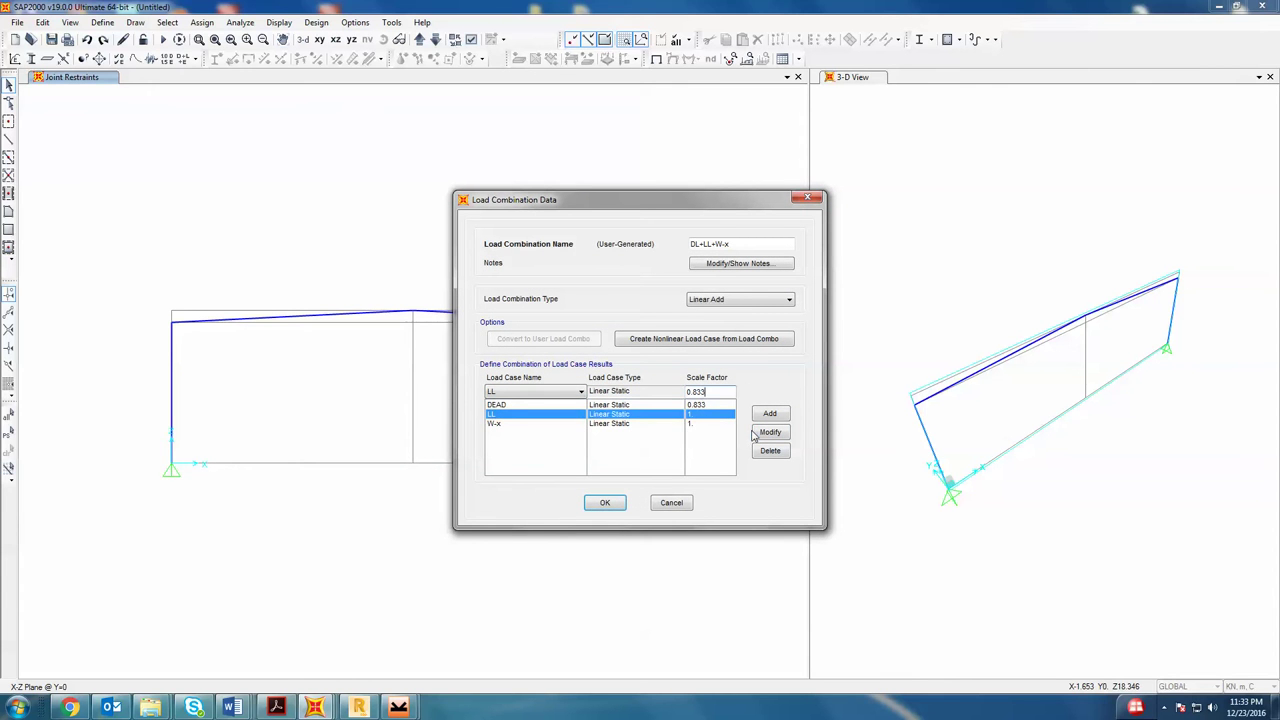
pyautogui.click(768, 432)
pyautogui.click(705, 423)
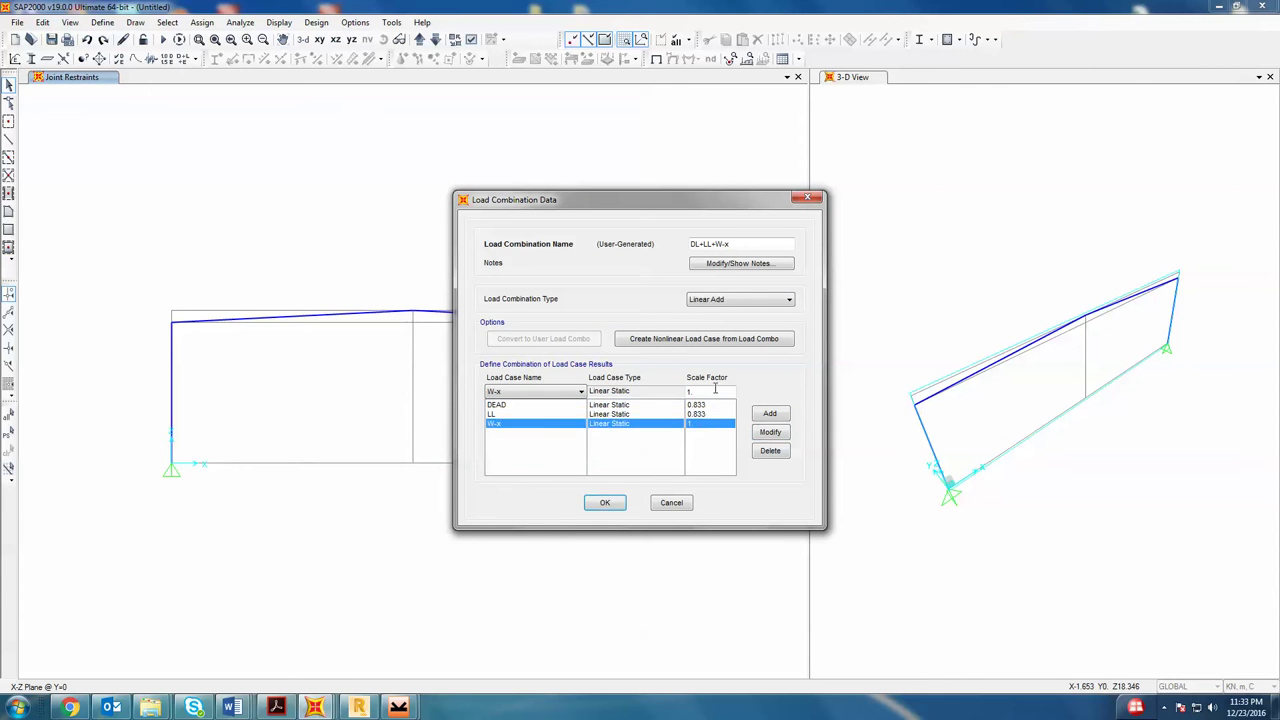
pyautogui.click(768, 432)
pyautogui.click(605, 502)
# - Modify the DL+LL+Wy combination so the DEAD, LL and Wy cases each have scale factor 0.833
pyautogui.click(557, 325)
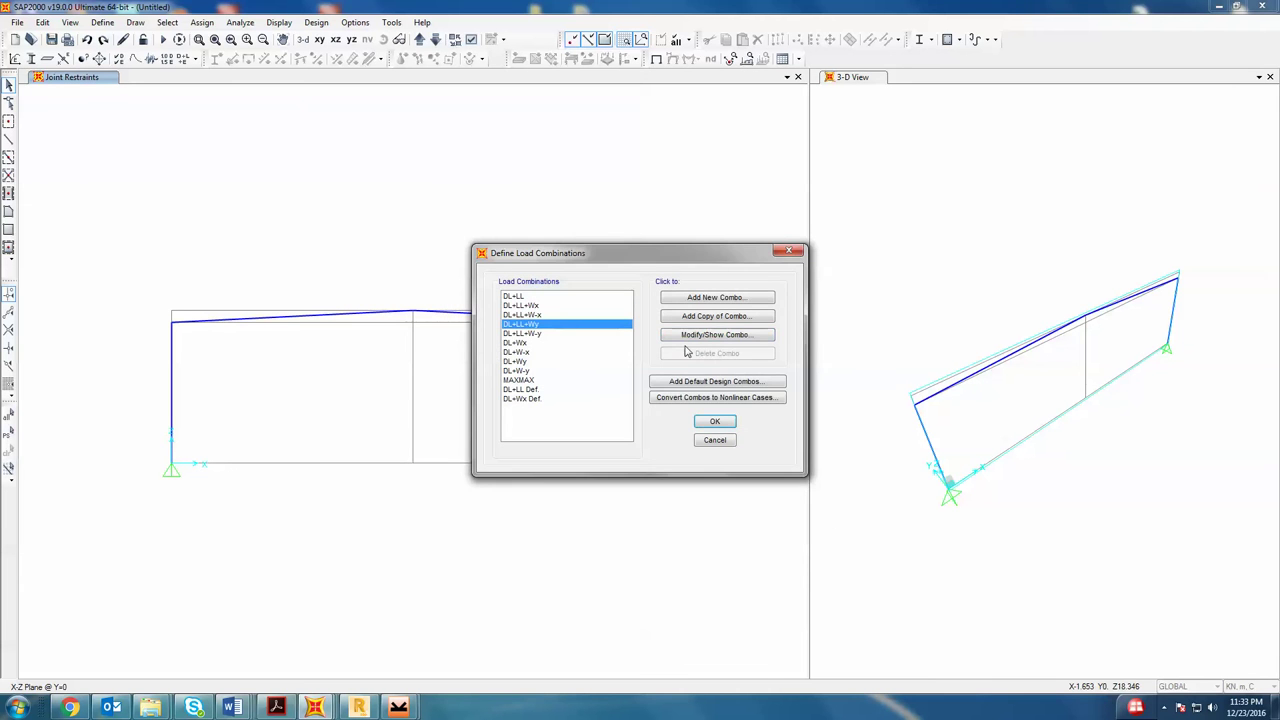
pyautogui.click(700, 336)
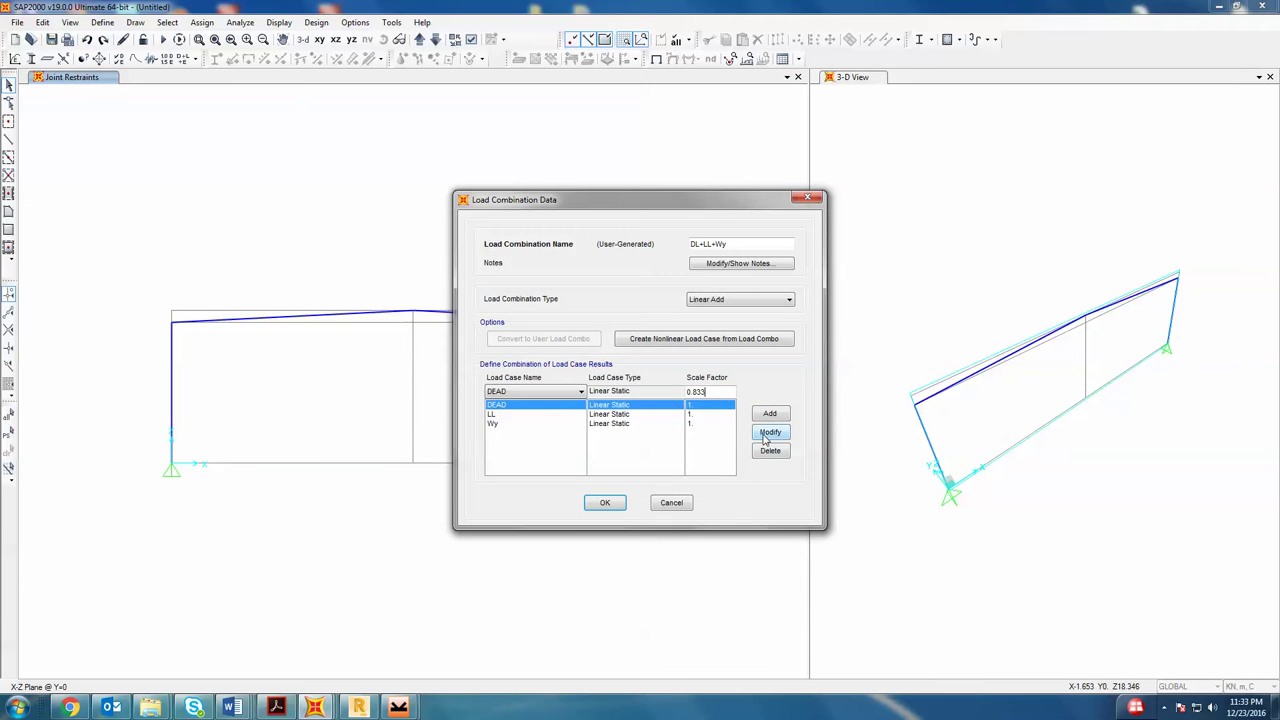
pyautogui.click(768, 432)
pyautogui.click(650, 413)
pyautogui.click(768, 432)
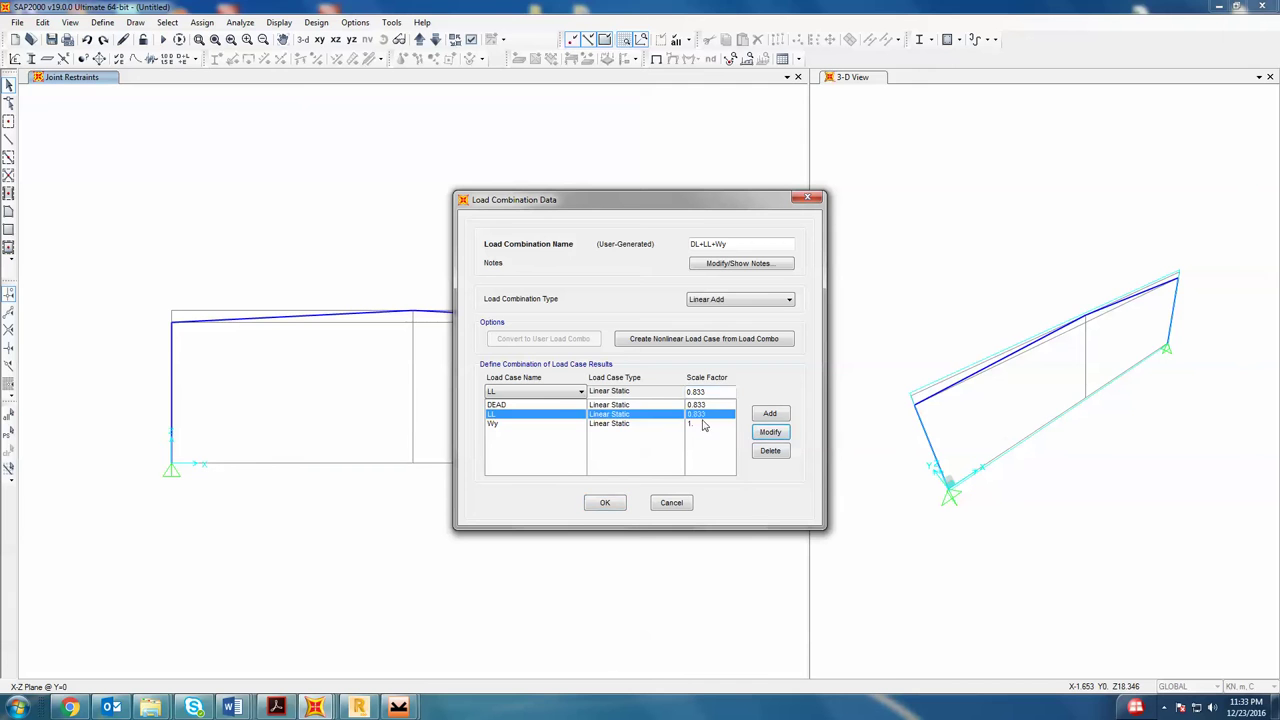
pyautogui.click(640, 423)
pyautogui.click(770, 433)
pyautogui.click(604, 502)
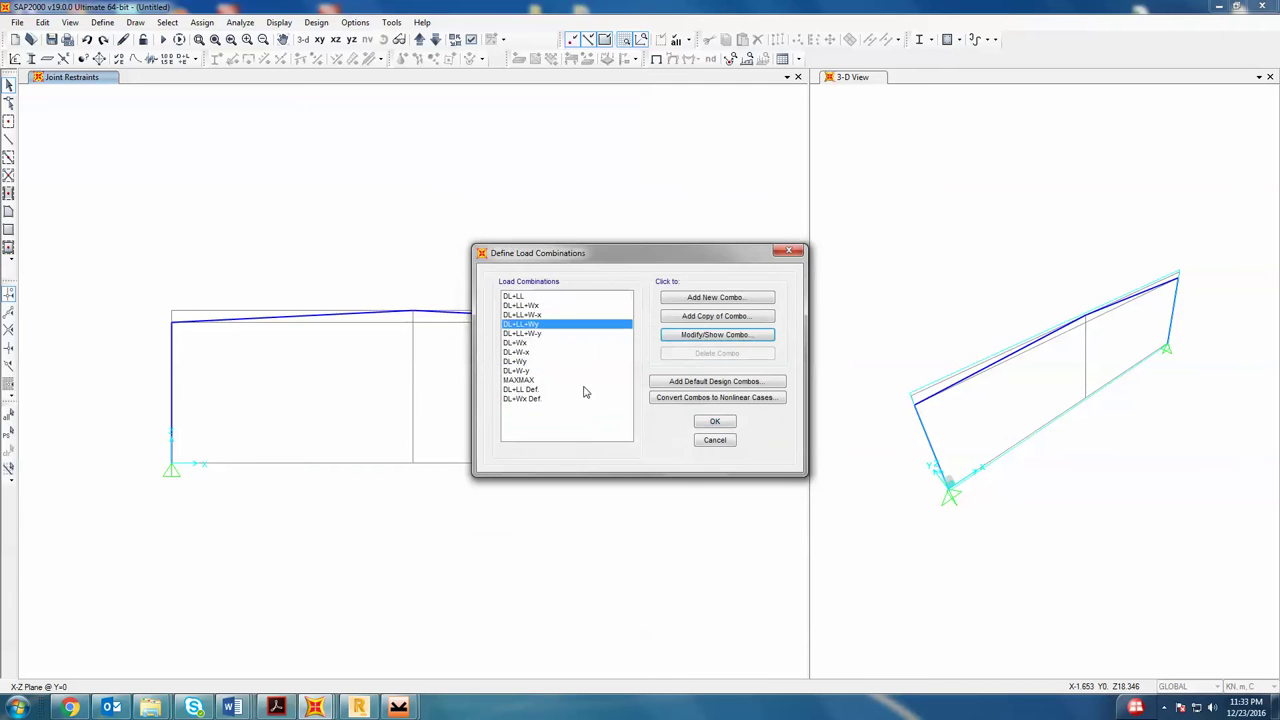
# - Modify the DL+LL+W-y combination so the DEAD, LL and W-y cases each have scale factor 0.833
pyautogui.click(550, 334)
pyautogui.click(712, 336)
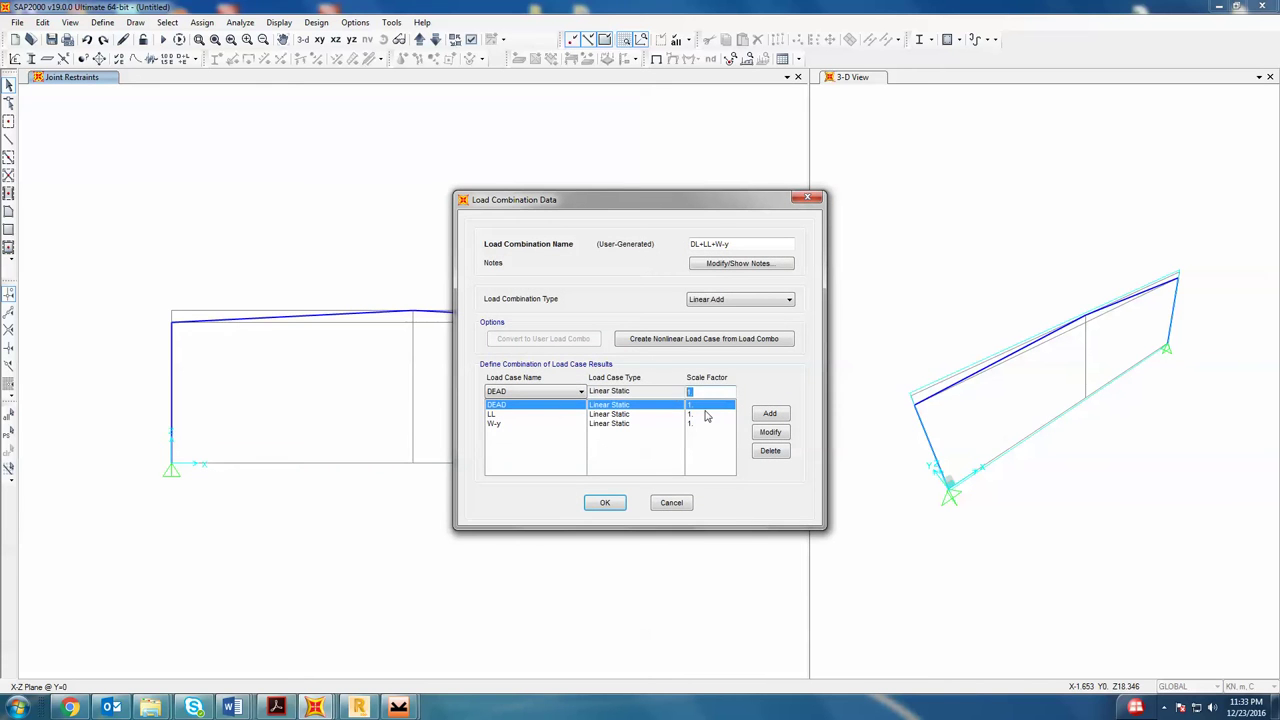
pyautogui.click(758, 433)
pyautogui.click(712, 413)
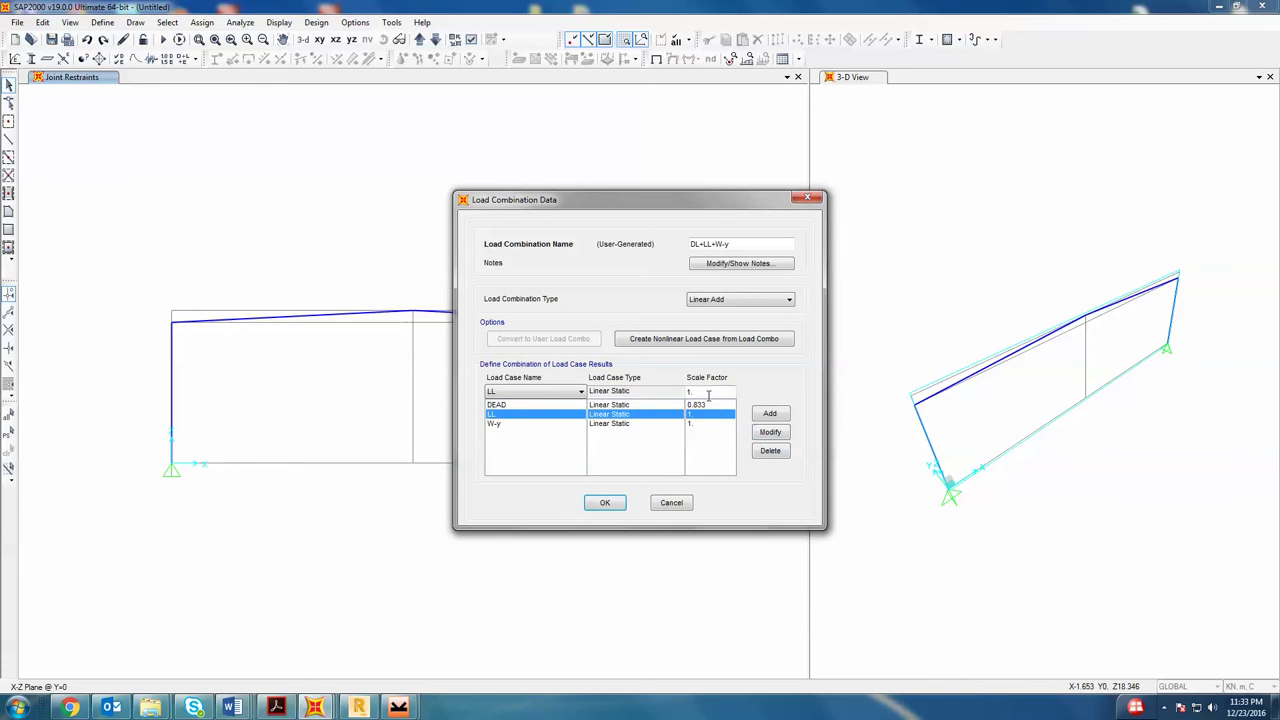
pyautogui.click(757, 433)
pyautogui.click(704, 423)
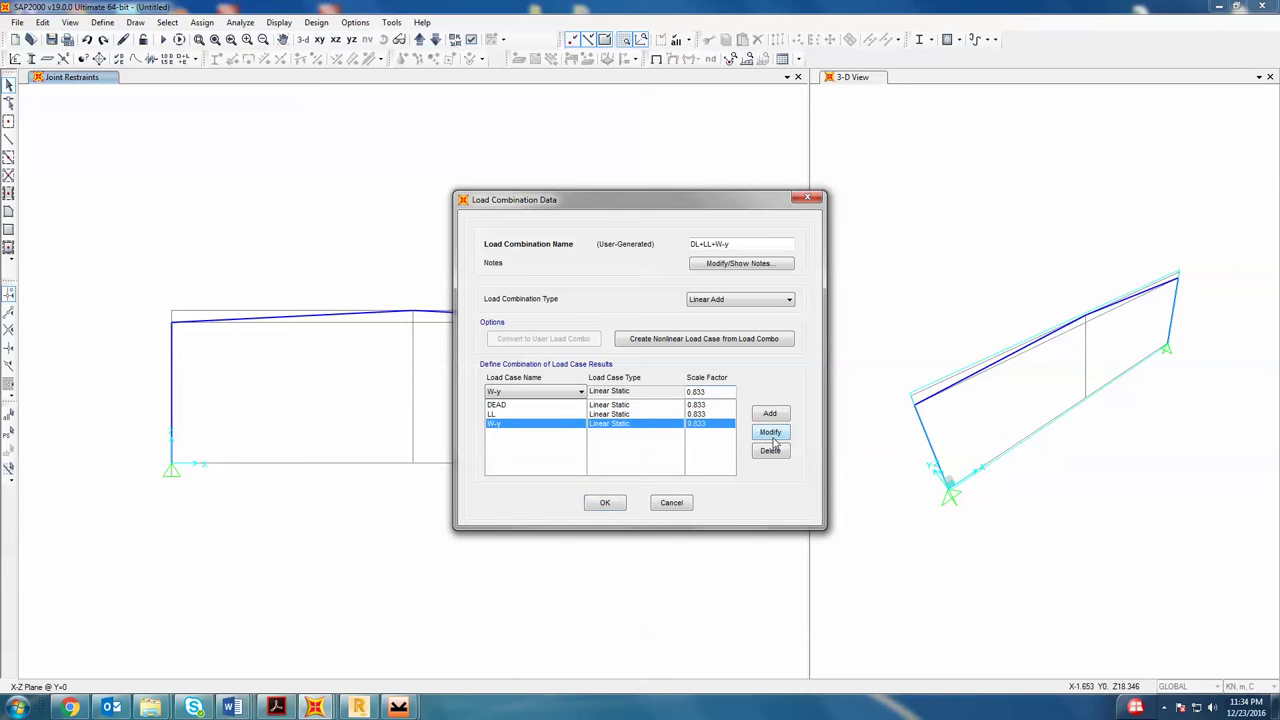
pyautogui.click(604, 502)
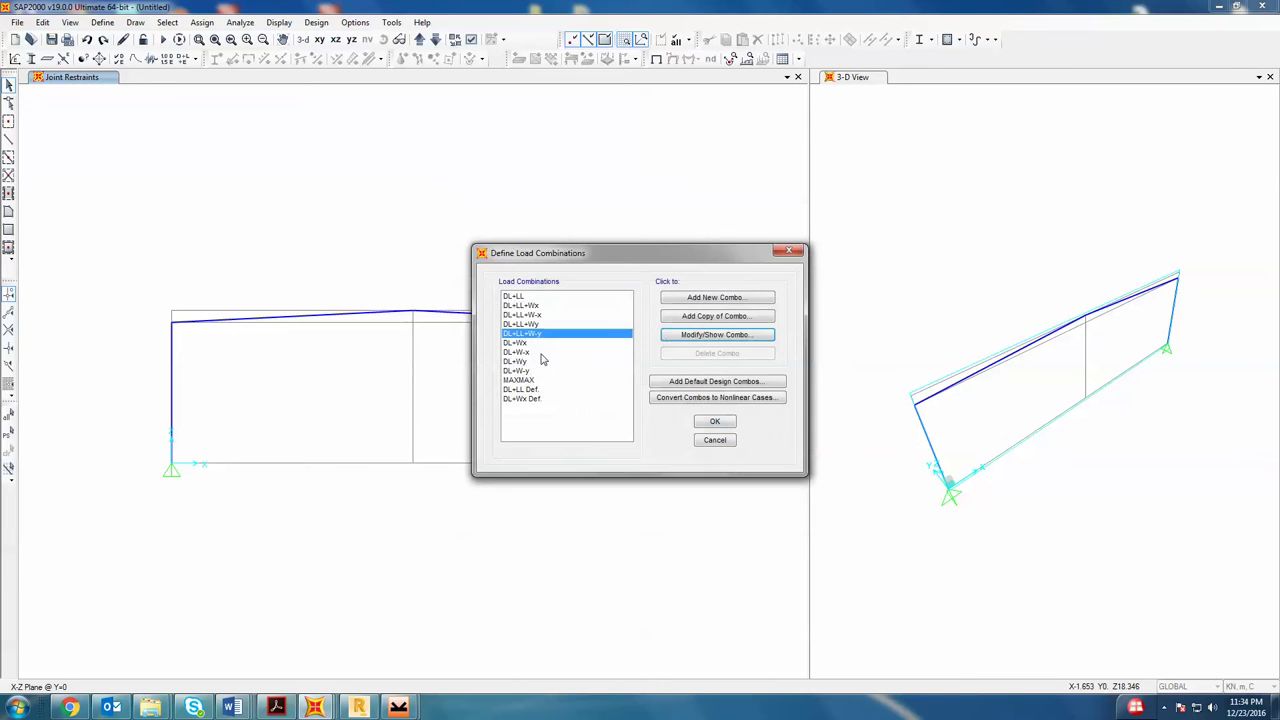
# - Modify the DL+Wx combination so the DEAD and Wx cases each have scale factor 0.833
pyautogui.click(712, 336)
pyautogui.write('0.833')
pyautogui.click(770, 432)
pyautogui.click(703, 415)
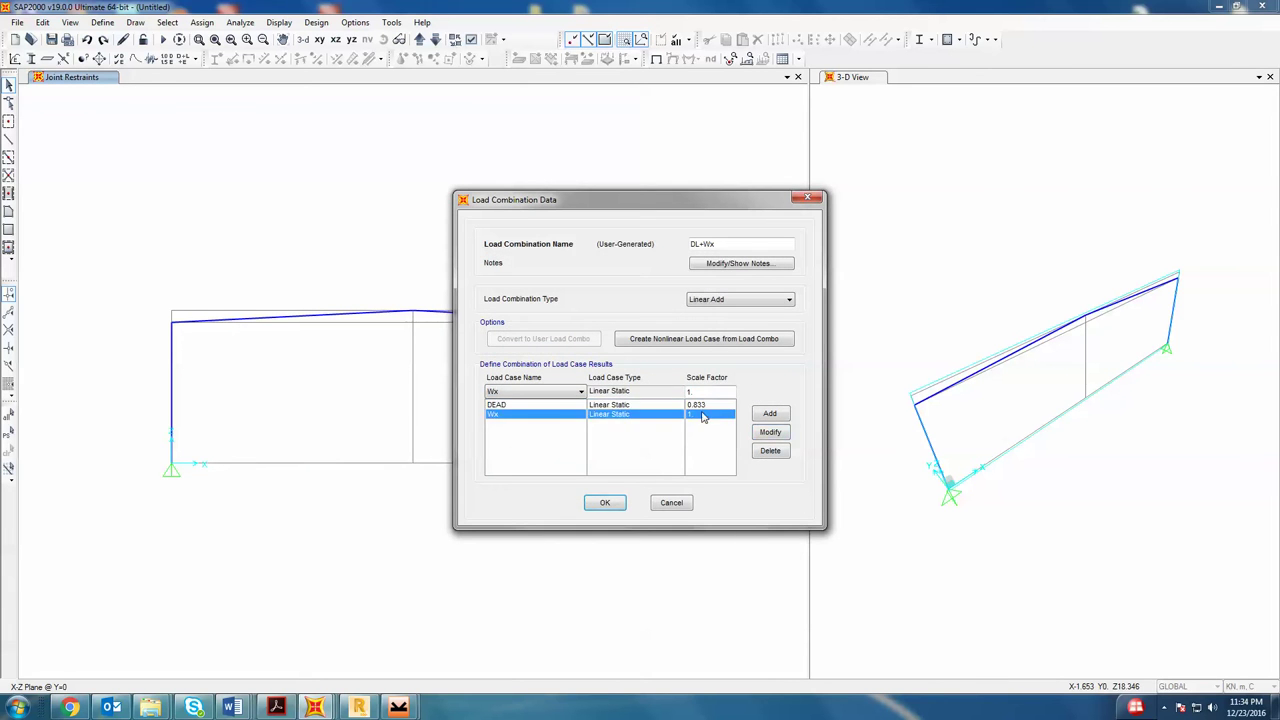
pyautogui.click(770, 432)
pyautogui.click(612, 503)
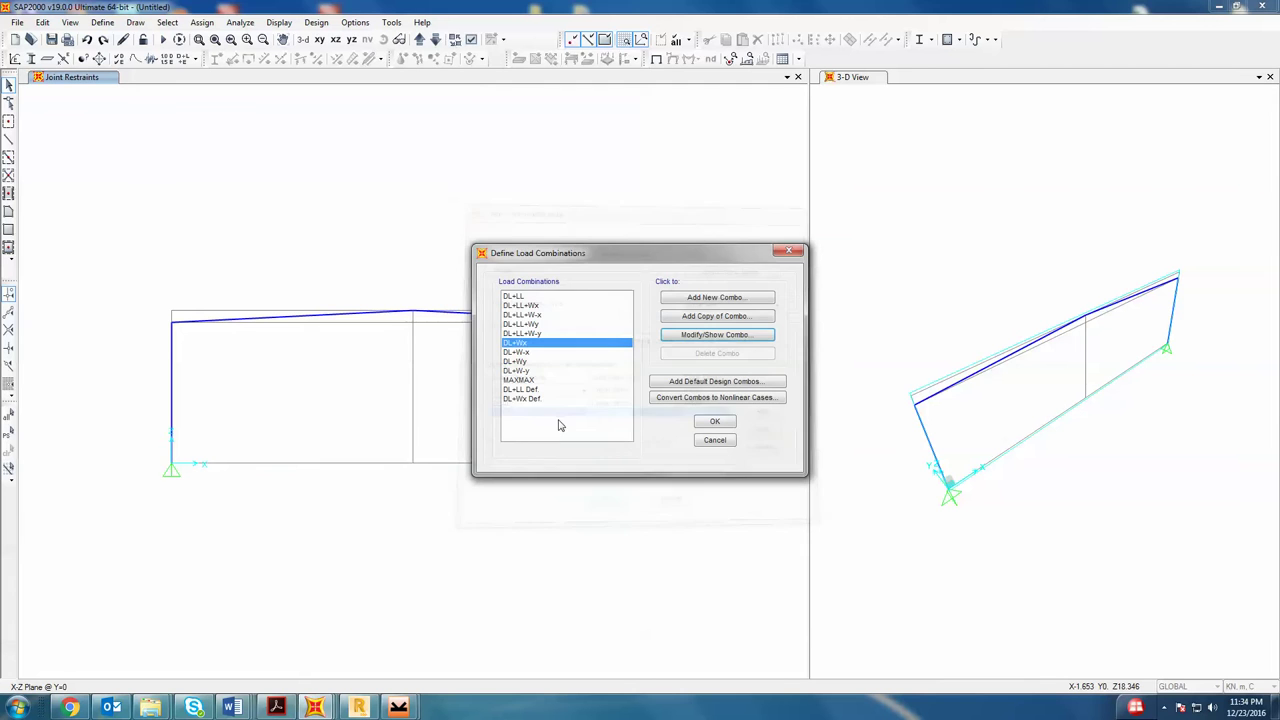
# - Modify the DL+W-x combination so the DEAD and W-x cases each have scale factor 0.833
pyautogui.click(545, 352)
pyautogui.click(705, 335)
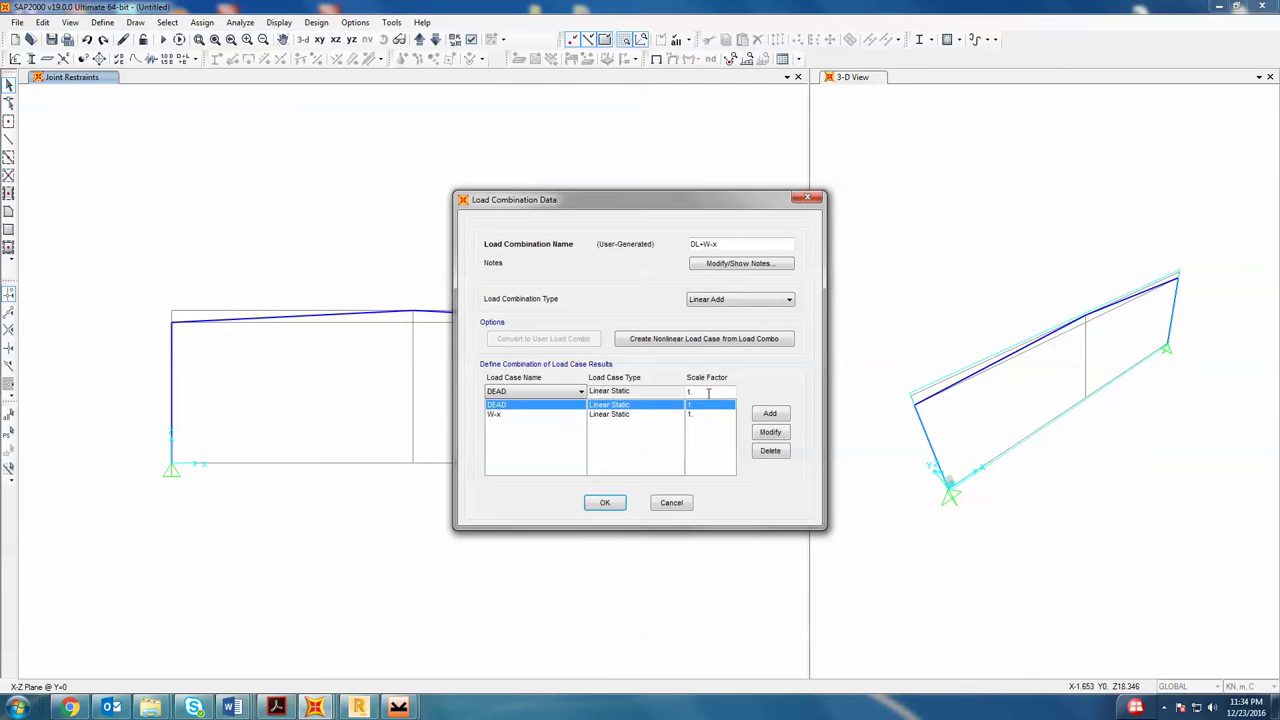
pyautogui.click(770, 432)
pyautogui.click(705, 414)
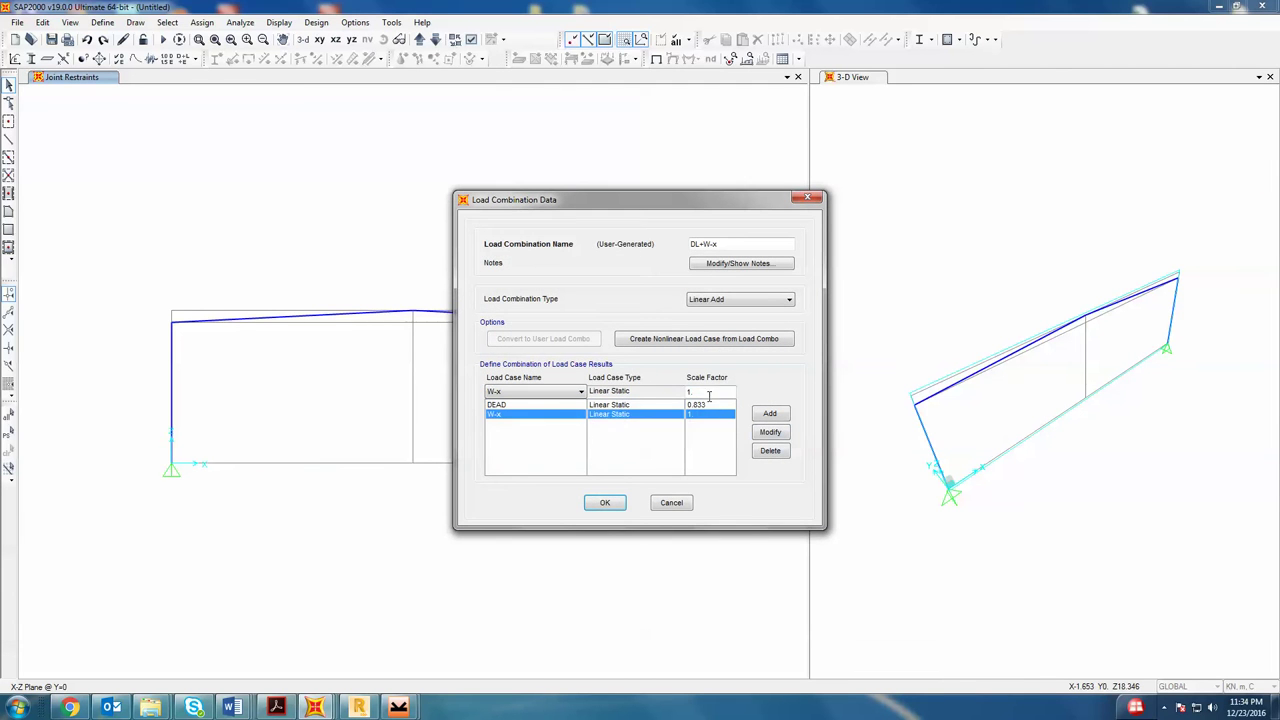
pyautogui.write('0.833')
pyautogui.click(770, 432)
pyautogui.click(604, 503)
# - Modify the DL+Wy combination so the DEAD and Wy cases each have scale factor 0.833
pyautogui.click(562, 362)
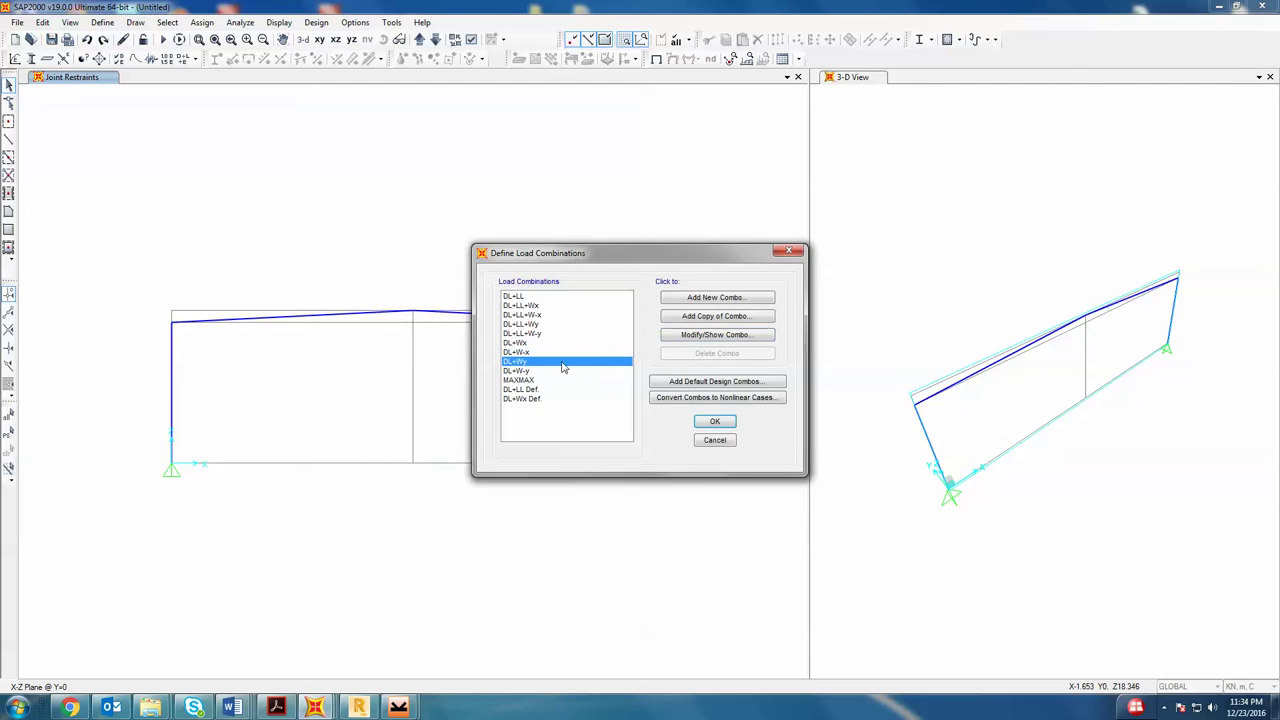
pyautogui.click(715, 335)
pyautogui.write('0.833')
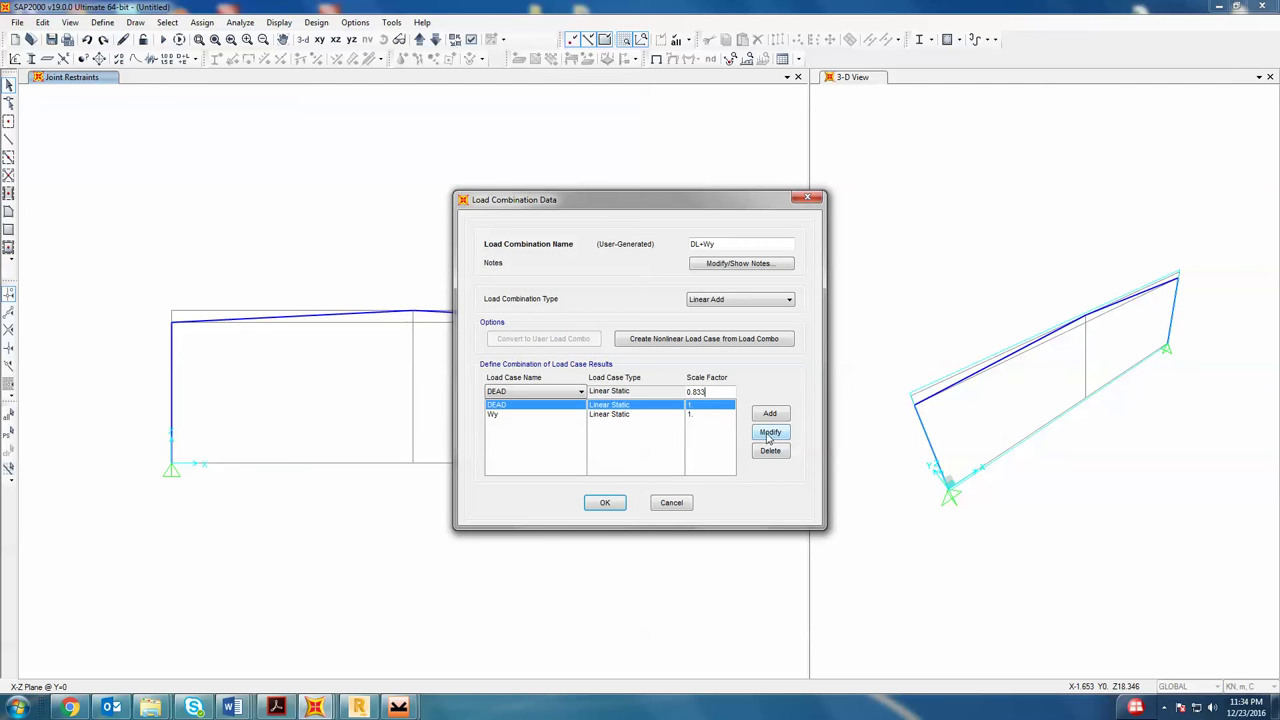
pyautogui.click(766, 434)
pyautogui.write('0.833')
pyautogui.click(765, 435)
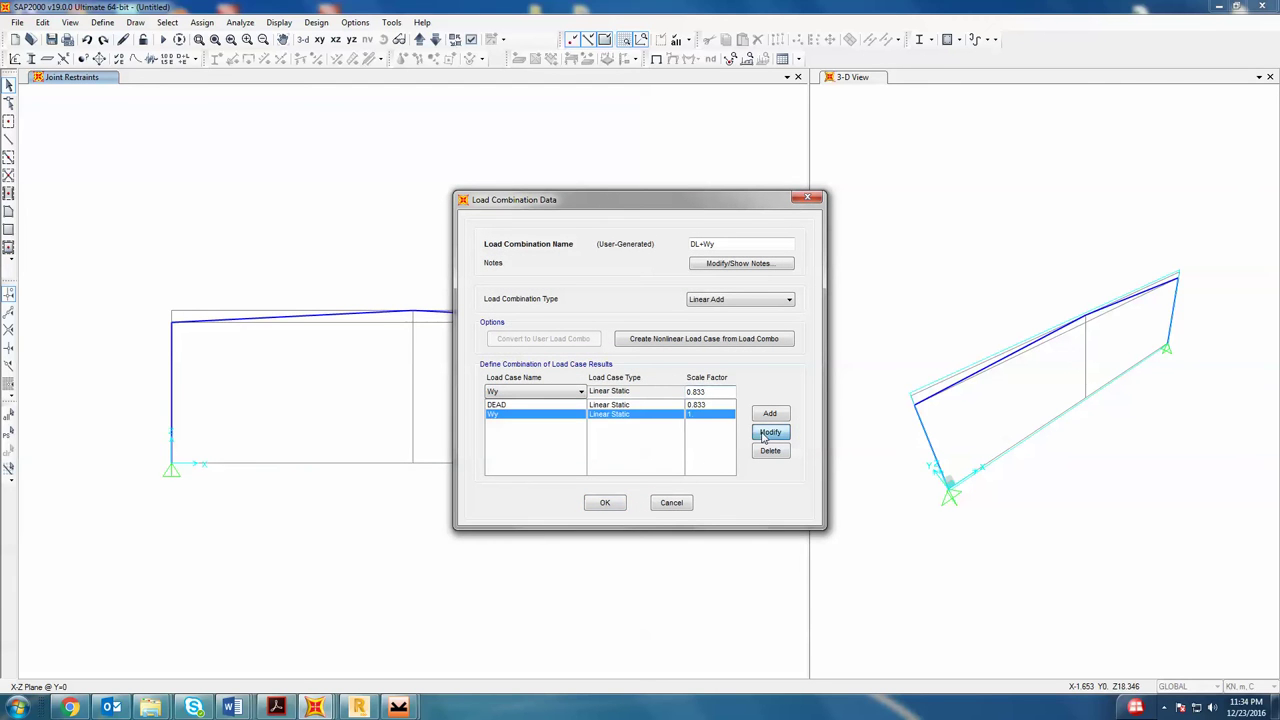
pyautogui.click(604, 503)
# - Set the DEAD and W-y scale factors in the DL+W-y combination to 0.833 and accept all load combination definitions
pyautogui.click(562, 371)
pyautogui.click(687, 338)
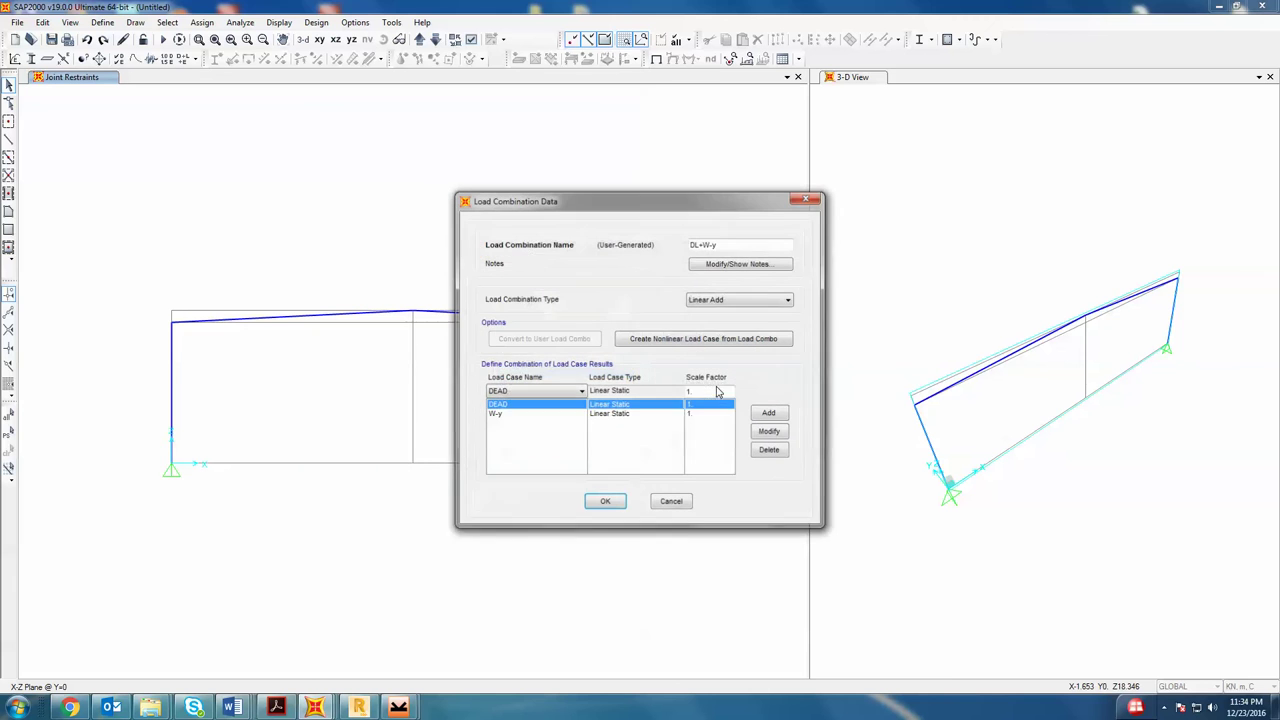
pyautogui.write('0.833')
pyautogui.click(766, 433)
pyautogui.click(707, 414)
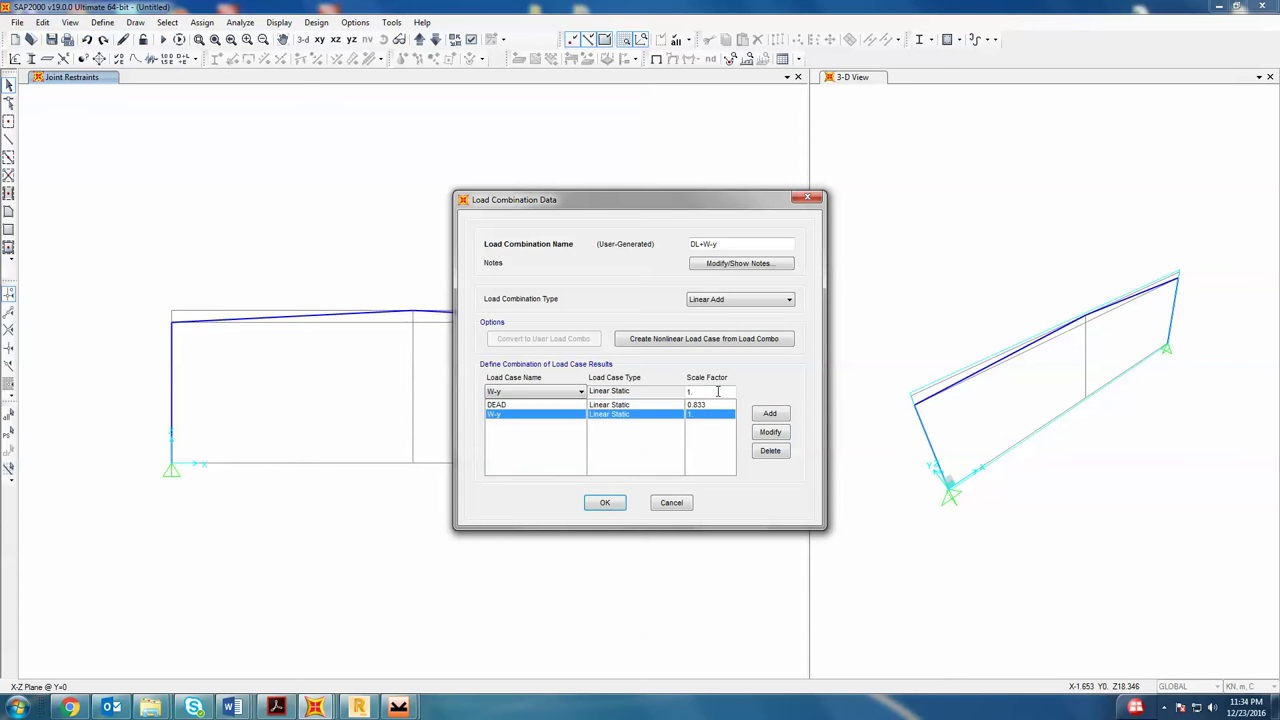
pyautogui.write('0.833')
pyautogui.click(770, 432)
pyautogui.click(604, 503)
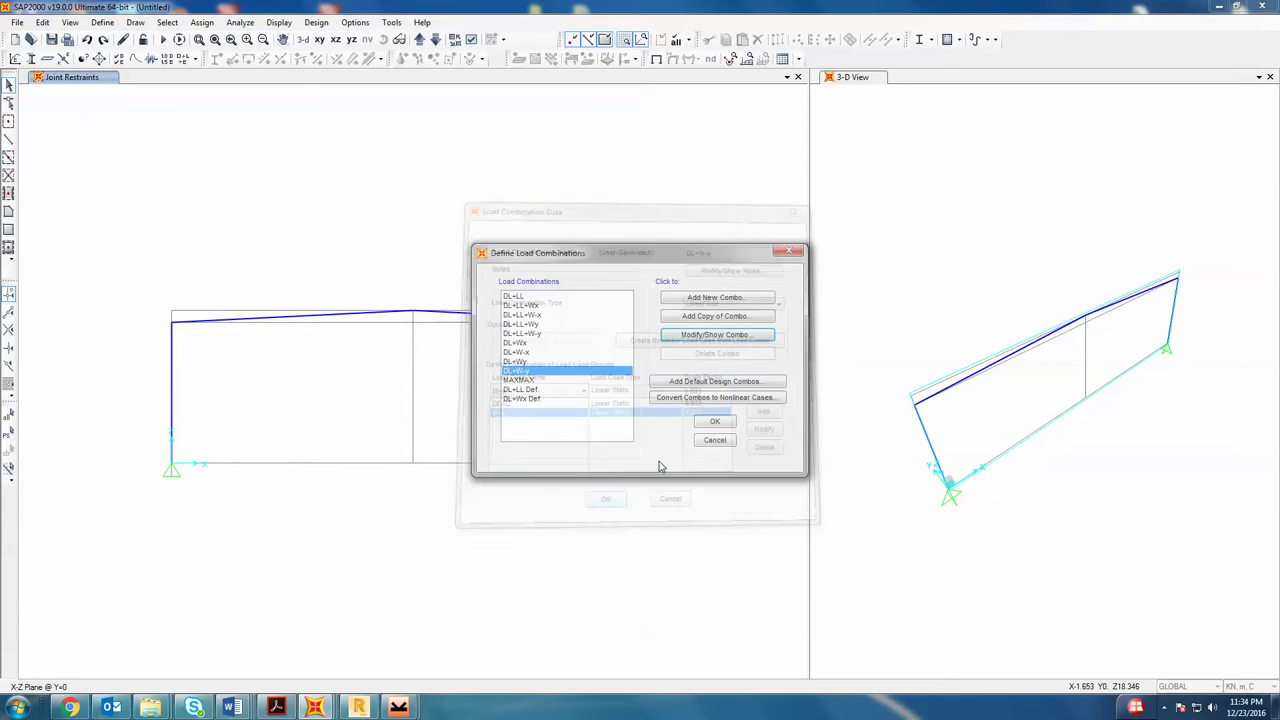
pyautogui.click(713, 424)
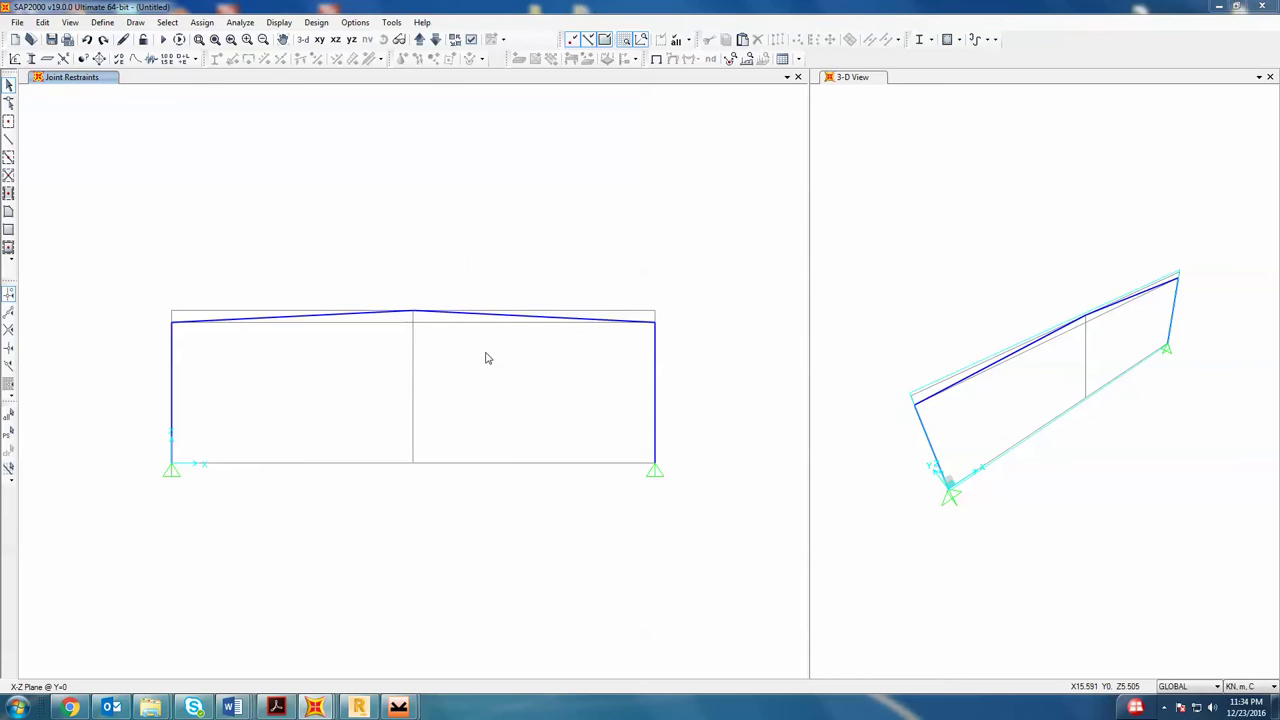
# - Start saving the model and create and open a desktop folder named "Sap Totourial .01"
pyautogui.hotkey('ctrl', 's')
pyautogui.moveTo(108, 135); pyautogui.dragTo(105, 100)
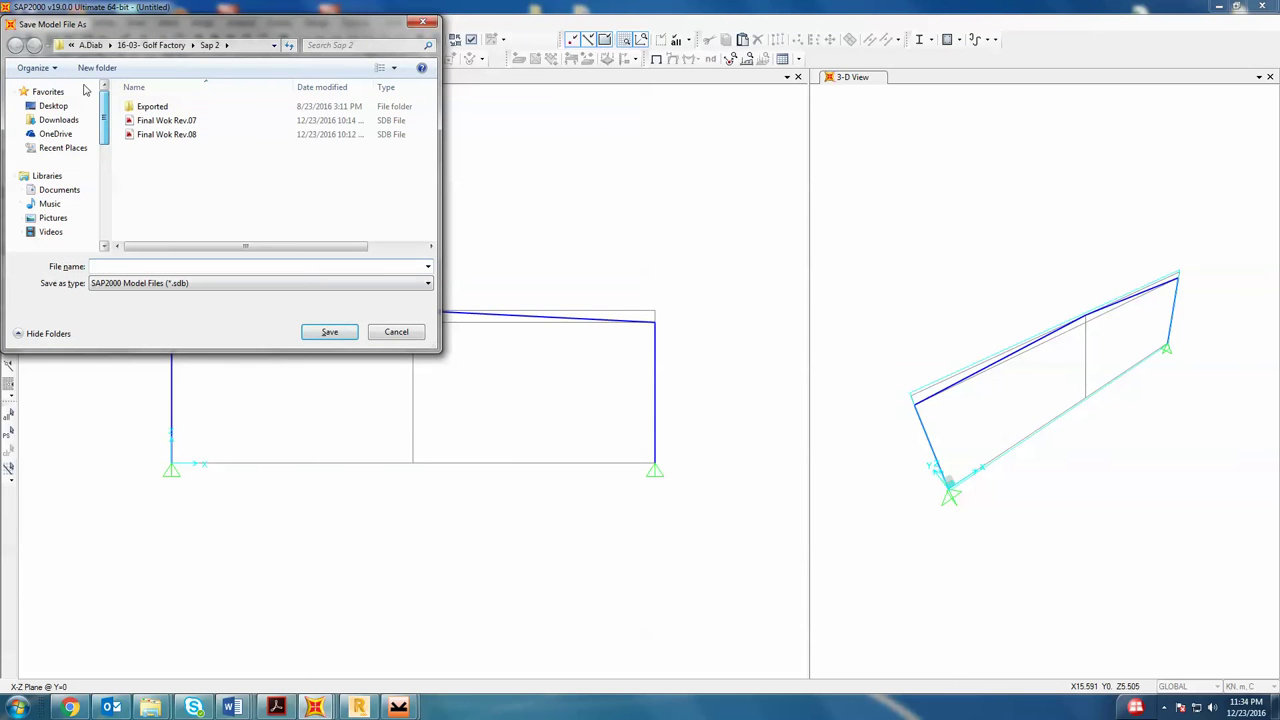
pyautogui.click(53, 105)
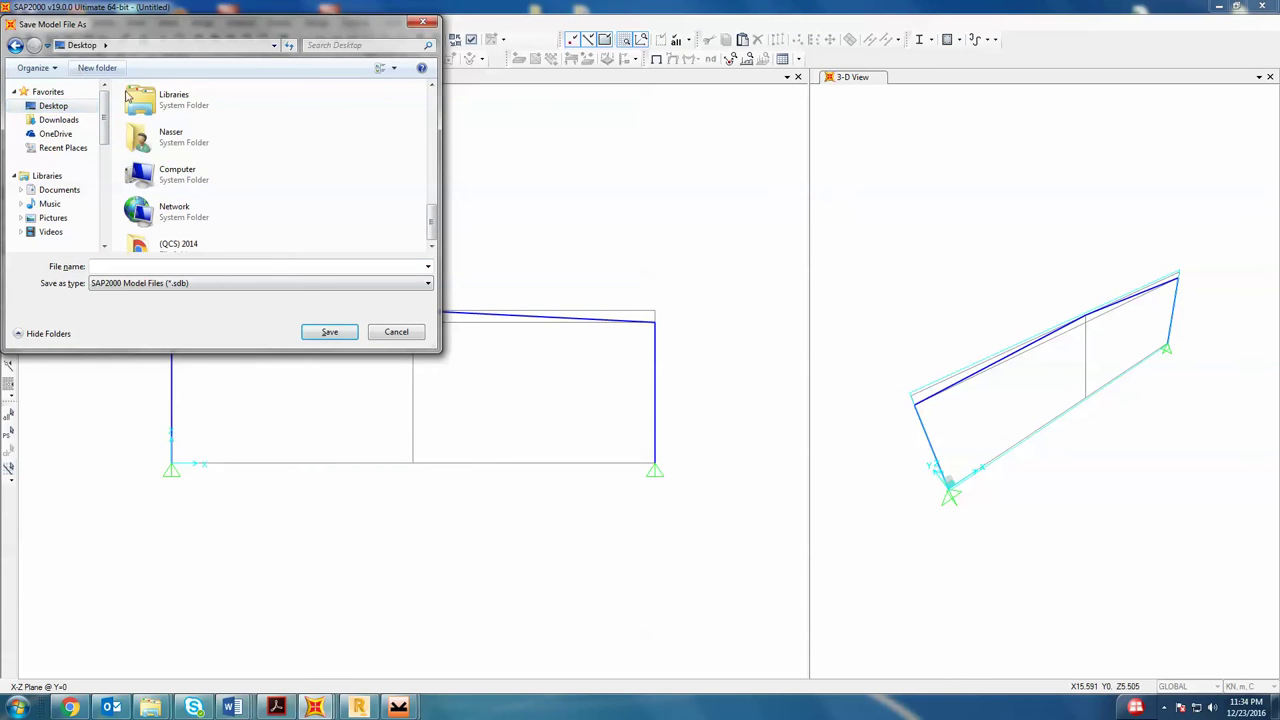
pyautogui.click(96, 67)
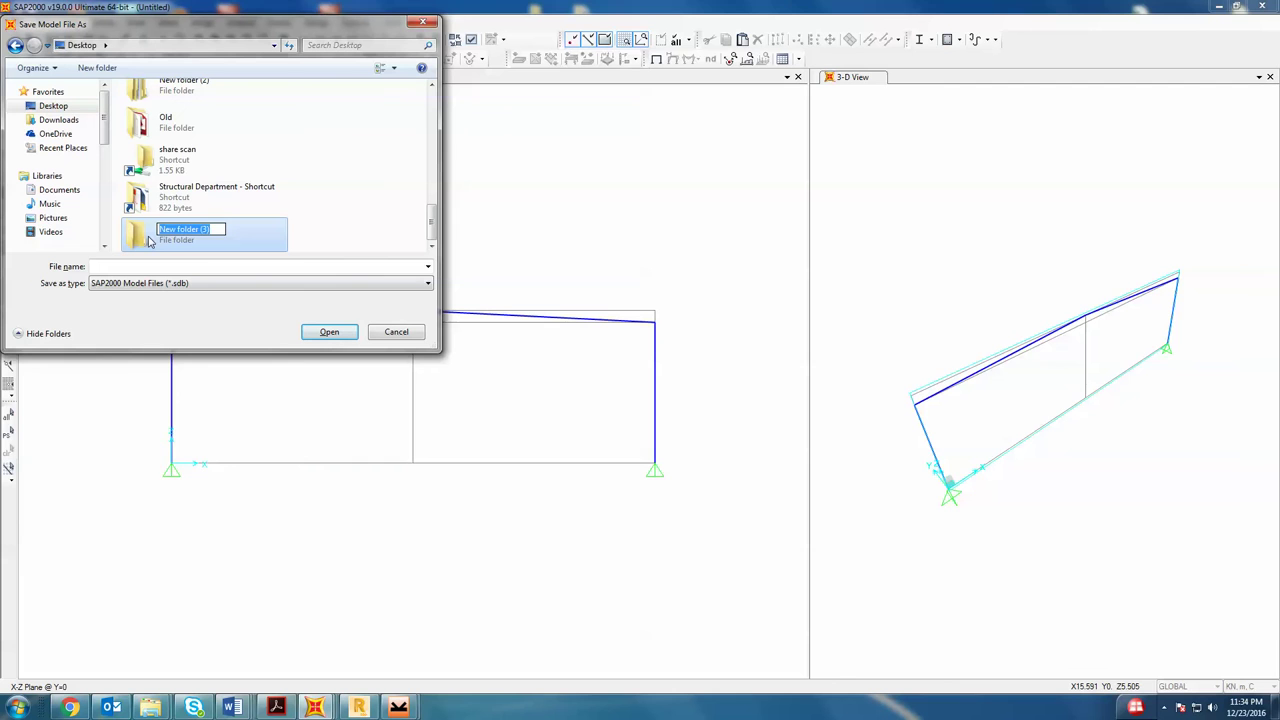
pyautogui.write('sAP')
pyautogui.press('BackSpace')
pyautogui.press('BackSpace')
pyautogui.write('Sap Totourial')
pyautogui.doubleClick(148, 240)
# - Save the model under the file name "2D Trial 1" in the opened folder
pyautogui.click(138, 266)
pyautogui.write('2')
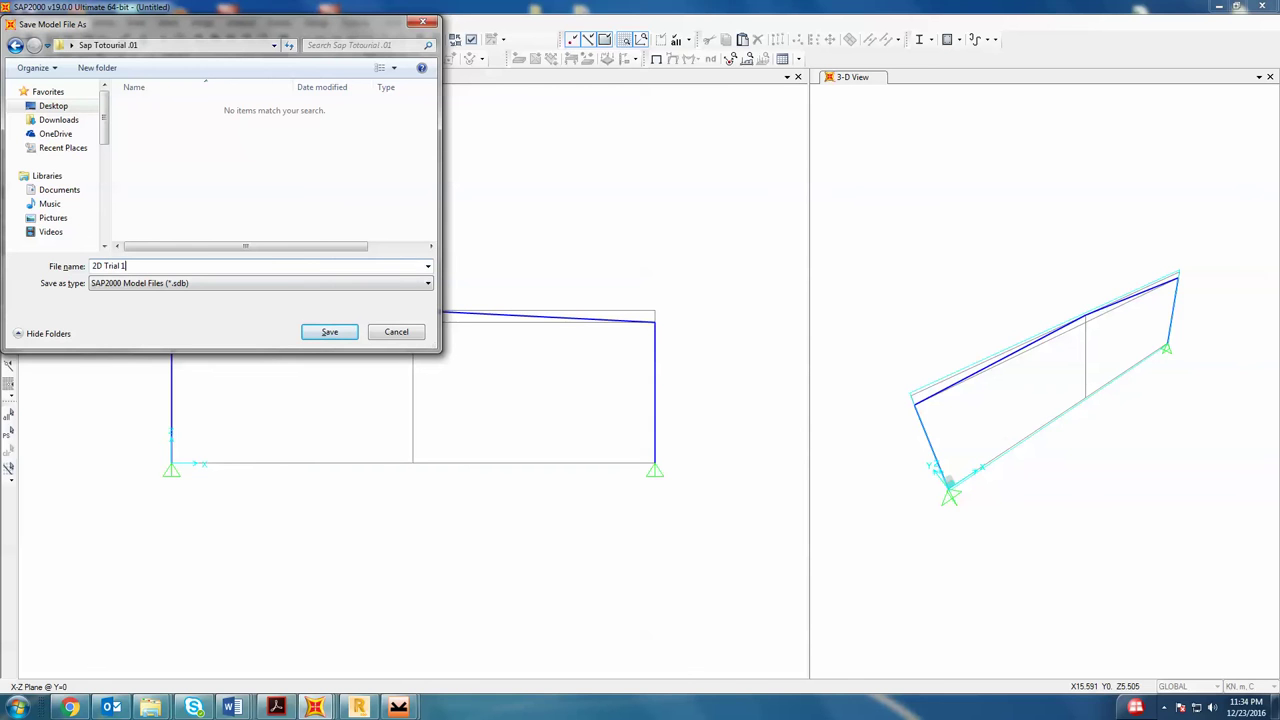
pyautogui.write('D Trial 1')
pyautogui.press('Return')
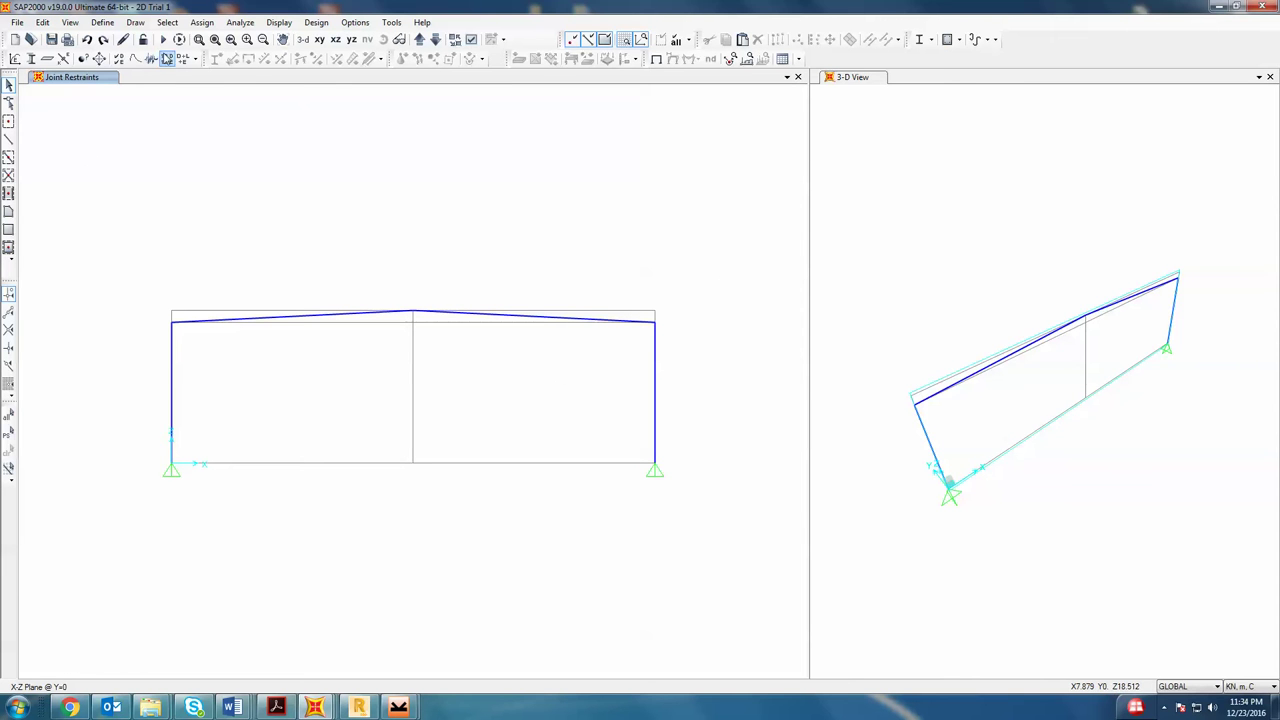
# - Run the analysis with the MODAL case set to not run, and unlock the model by deleting the analysis results
pyautogui.click(163, 39)
pyautogui.click(703, 316)
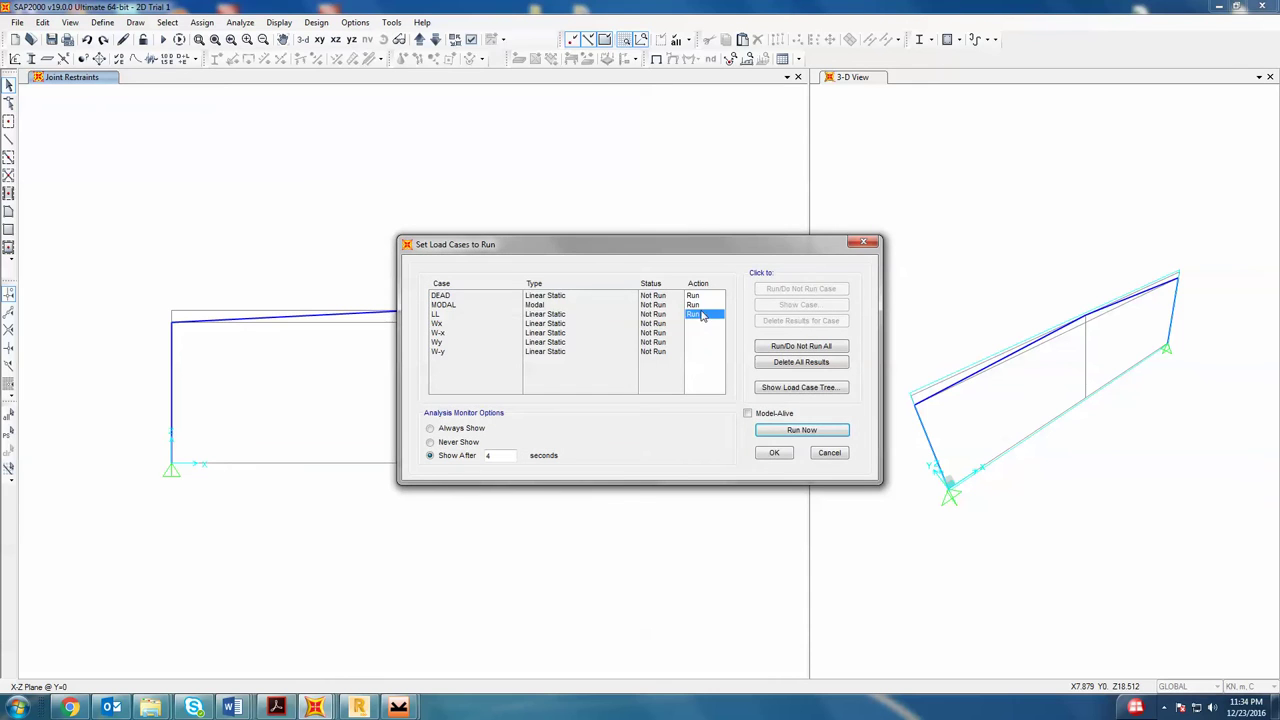
pyautogui.click(703, 305)
pyautogui.click(800, 289)
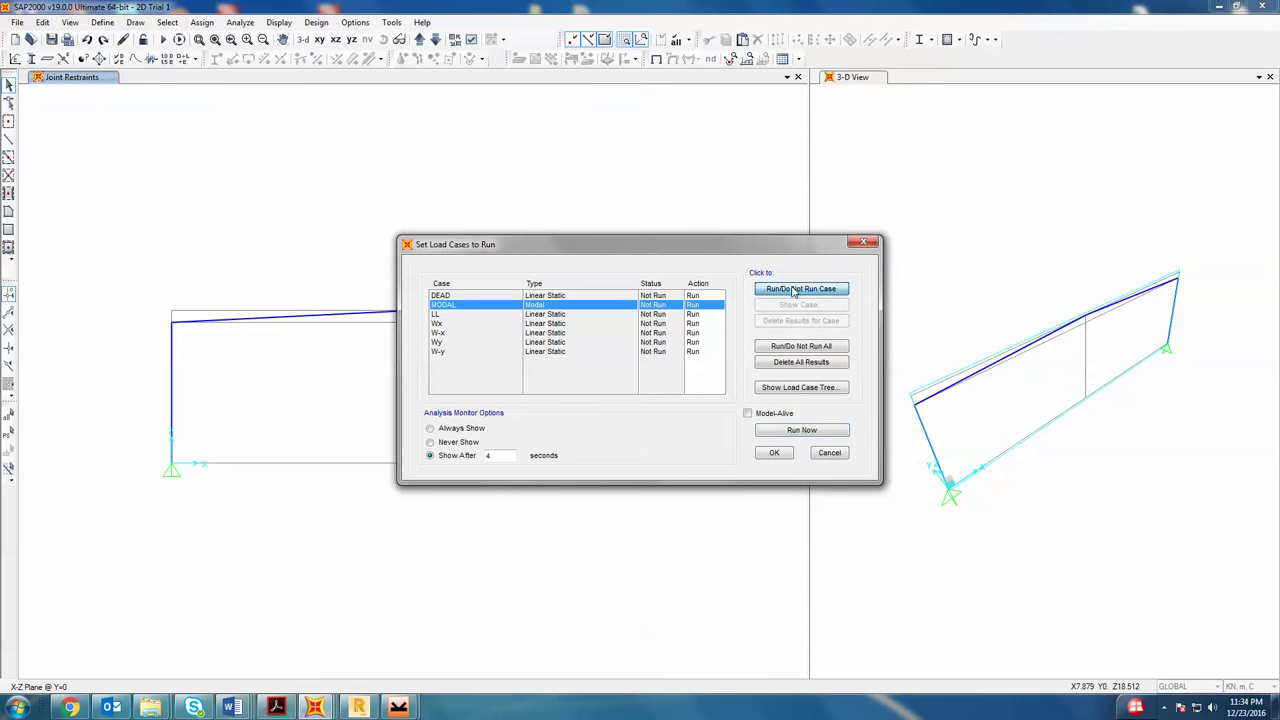
pyautogui.click(800, 430)
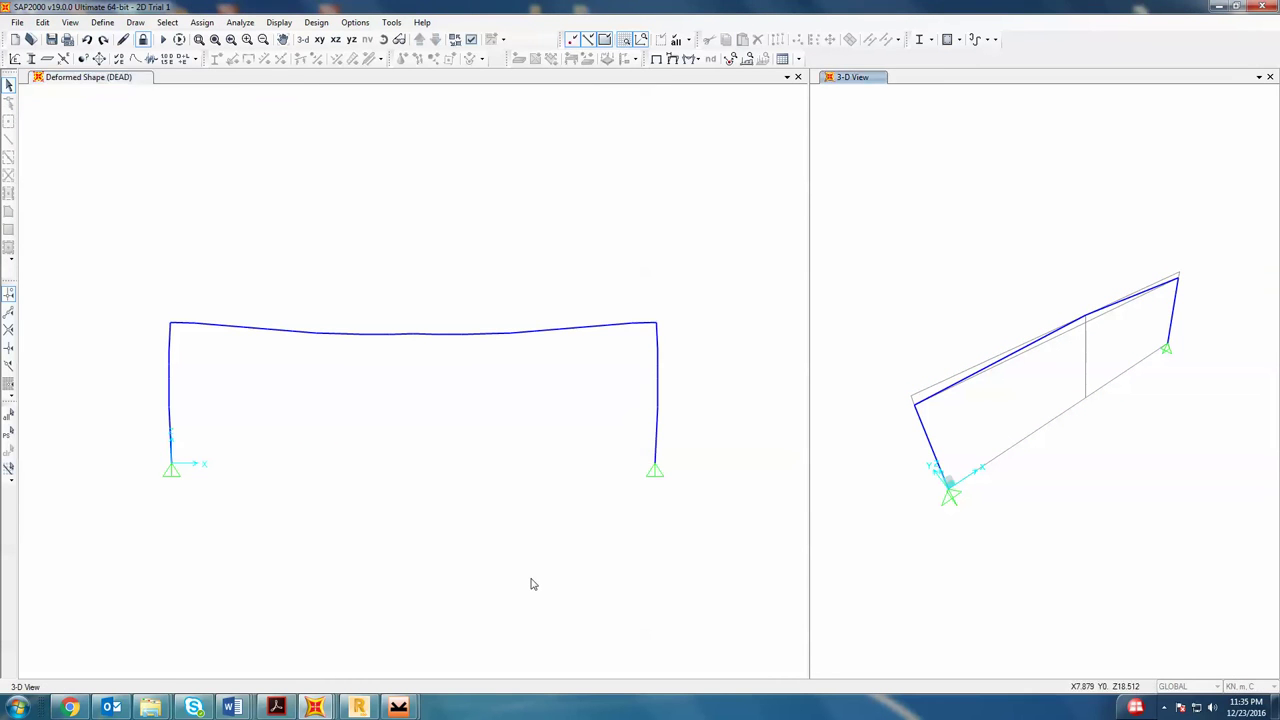
pyautogui.click(143, 39)
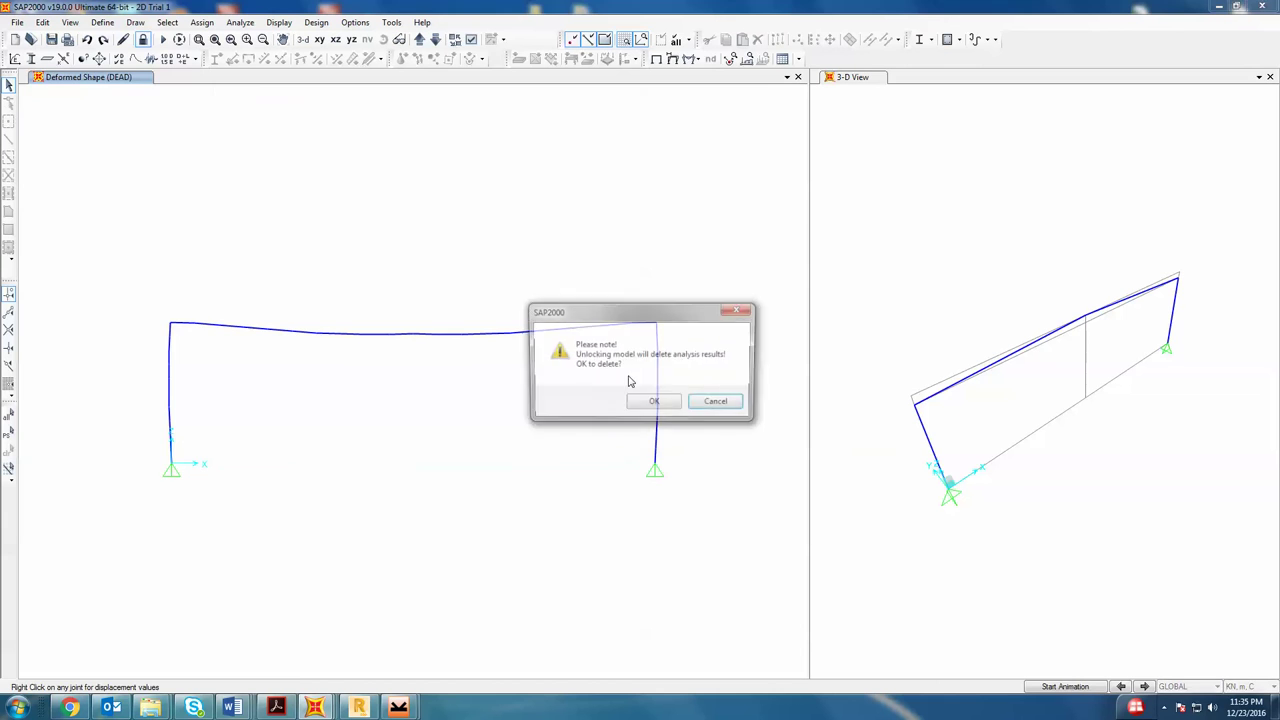
pyautogui.click(654, 400)
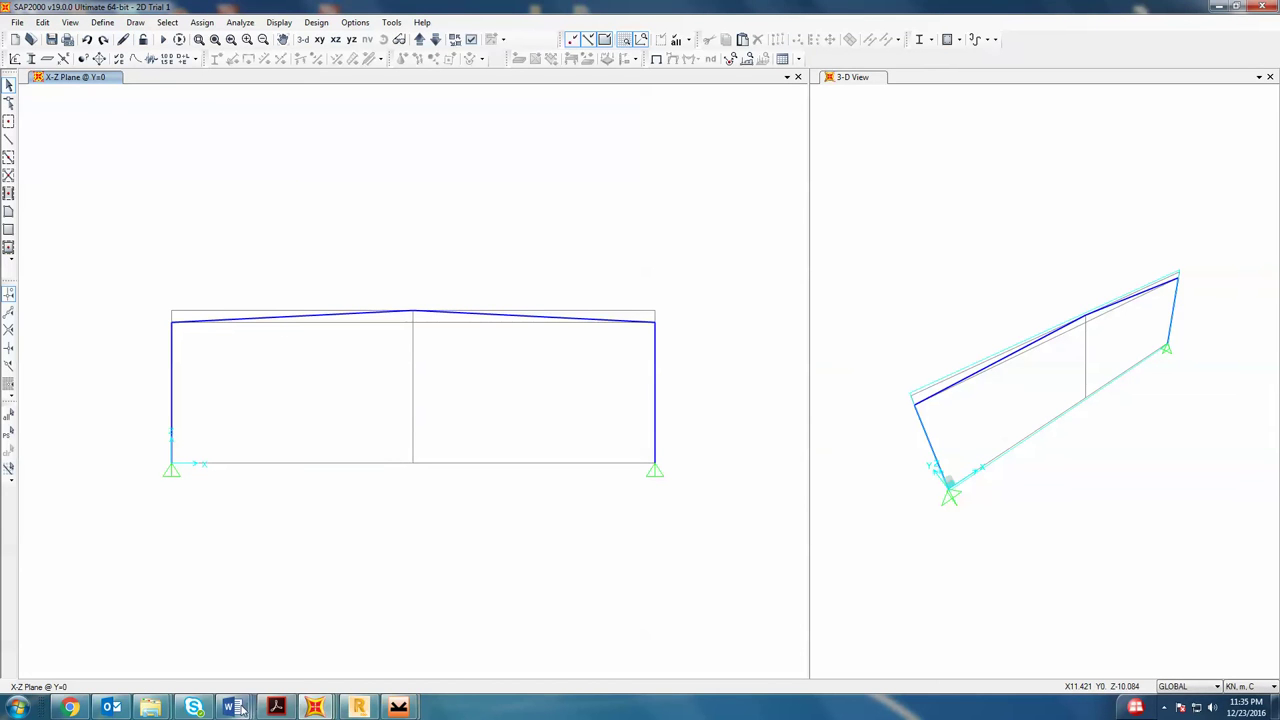
# - Switch to the Introduction document in Word and write "10+5=15= 0.15" a few lines below the warehouse dimensions
pyautogui.moveTo(238, 708)
pyautogui.click(357, 630)
pyautogui.scroll(-2, 471, 317)
pyautogui.scroll(4, 383, 381)
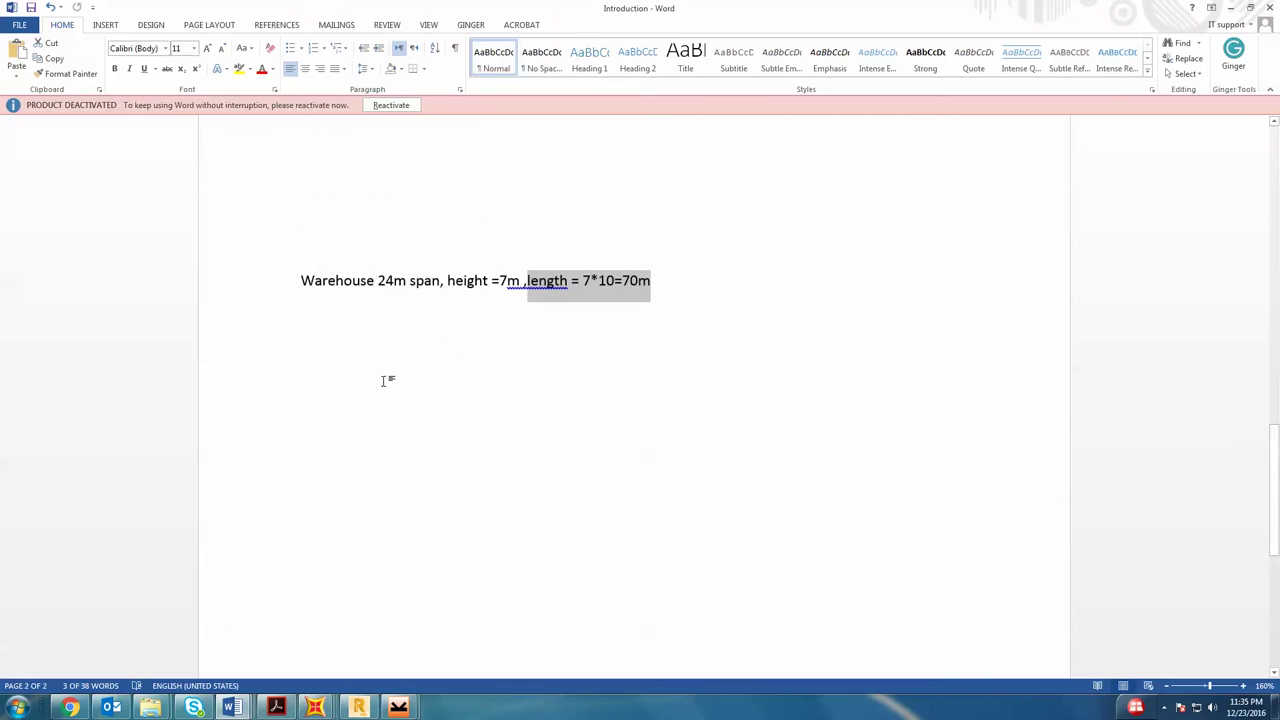
pyautogui.click(383, 381)
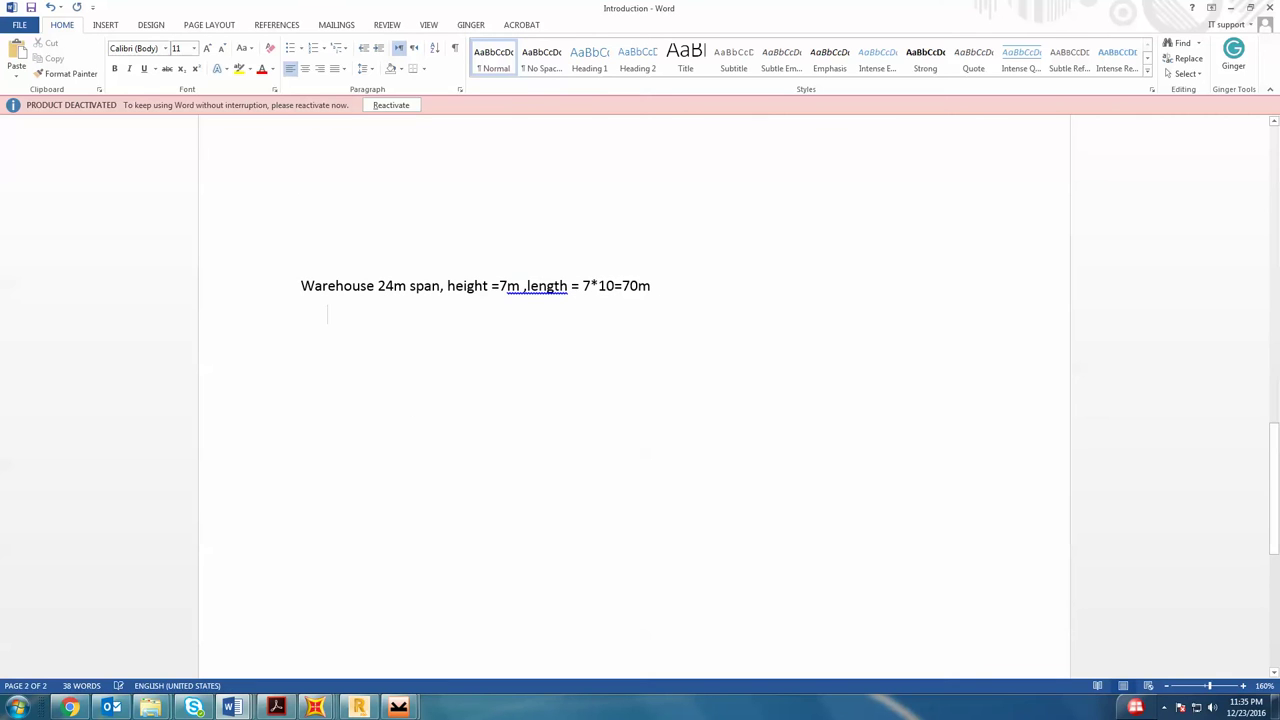
pyautogui.press('Return')
pyautogui.press('Return')
pyautogui.press('Return')
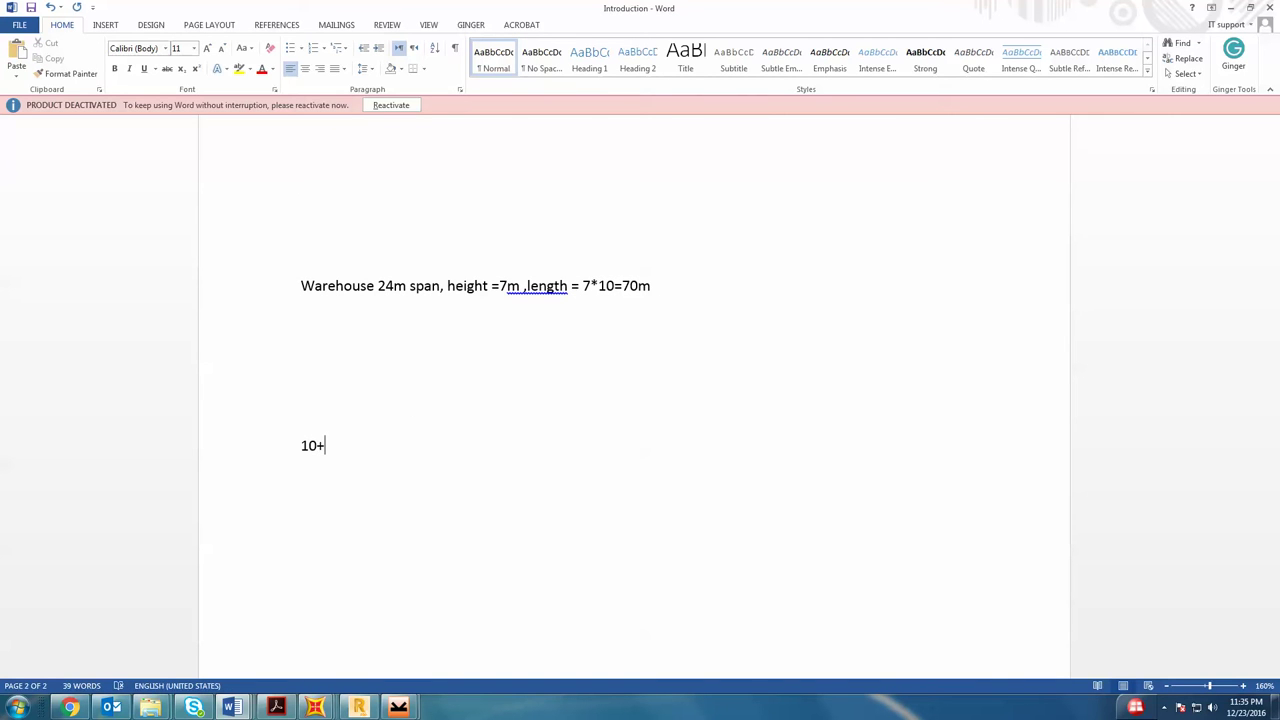
pyautogui.write('5')
pyautogui.doubleClick(321, 452)
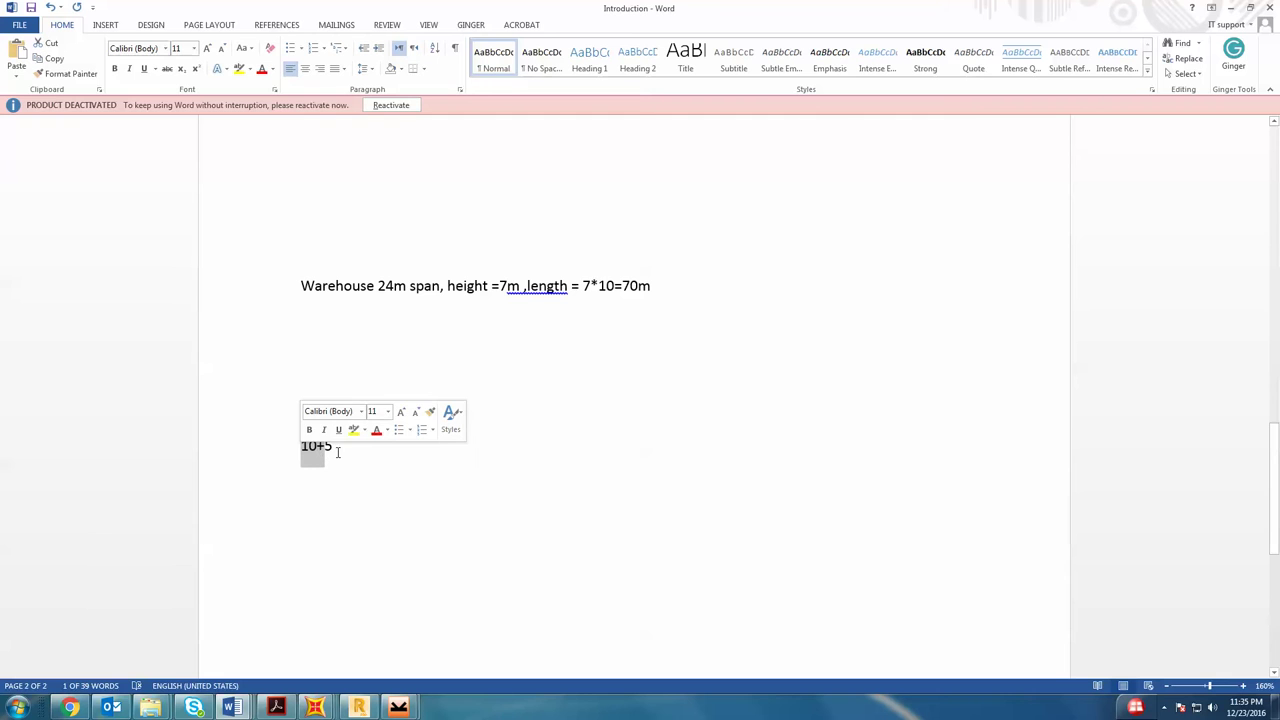
pyautogui.click(349, 457)
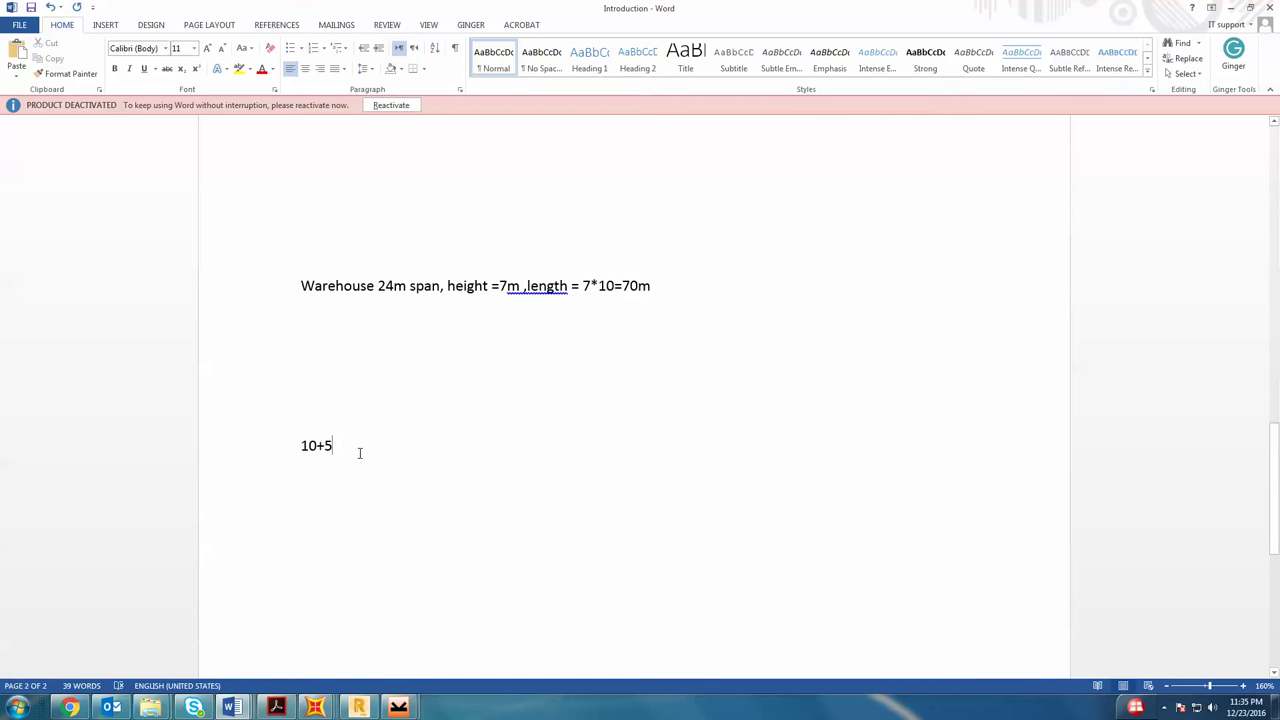
pyautogui.write('=15')
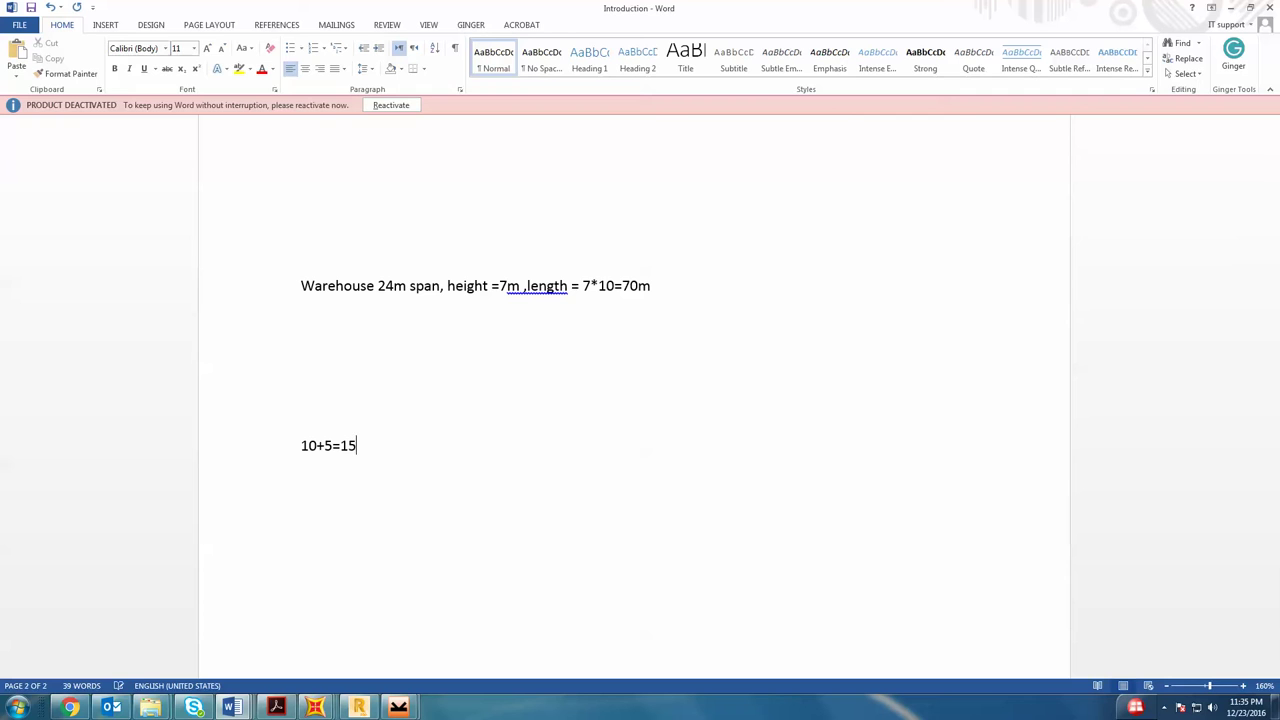
pyautogui.write(' 0.15')
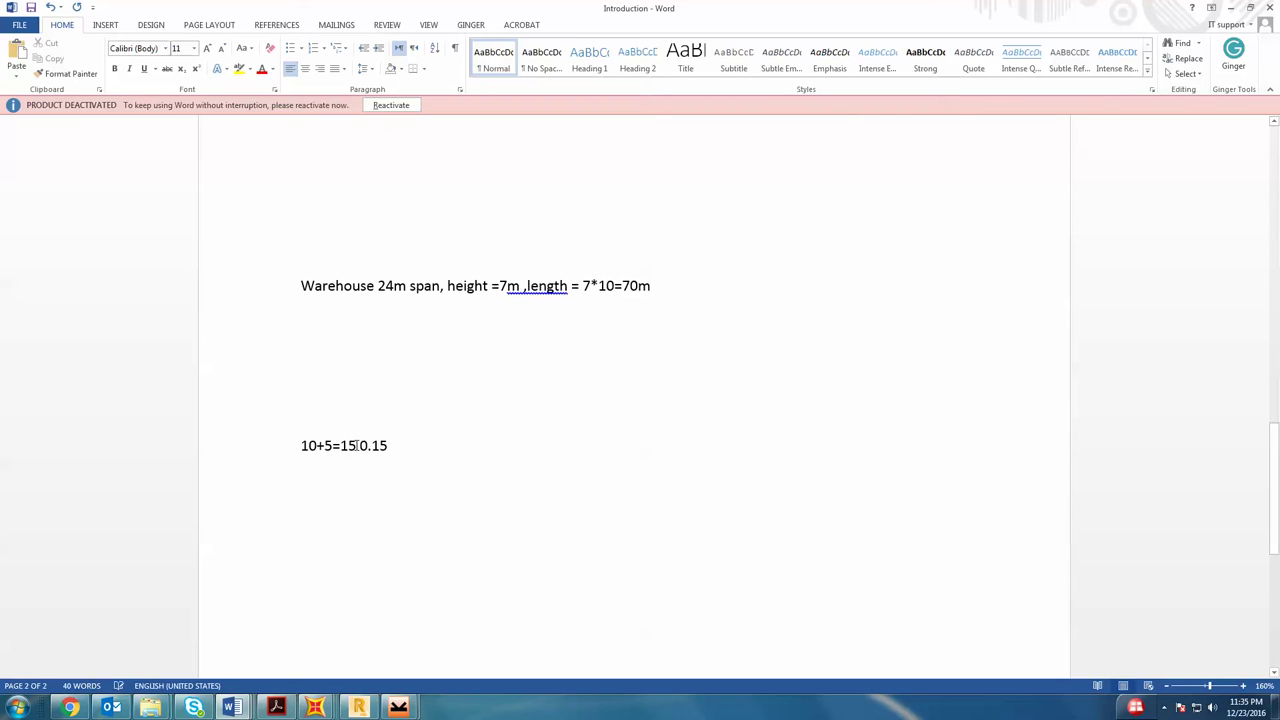
pyautogui.write('=')
# - Add the load values "57= 0.57", 1.05, 4, 3.92, 3.43 and 2.45 on separate lines below the first sum
pyautogui.press('Return')
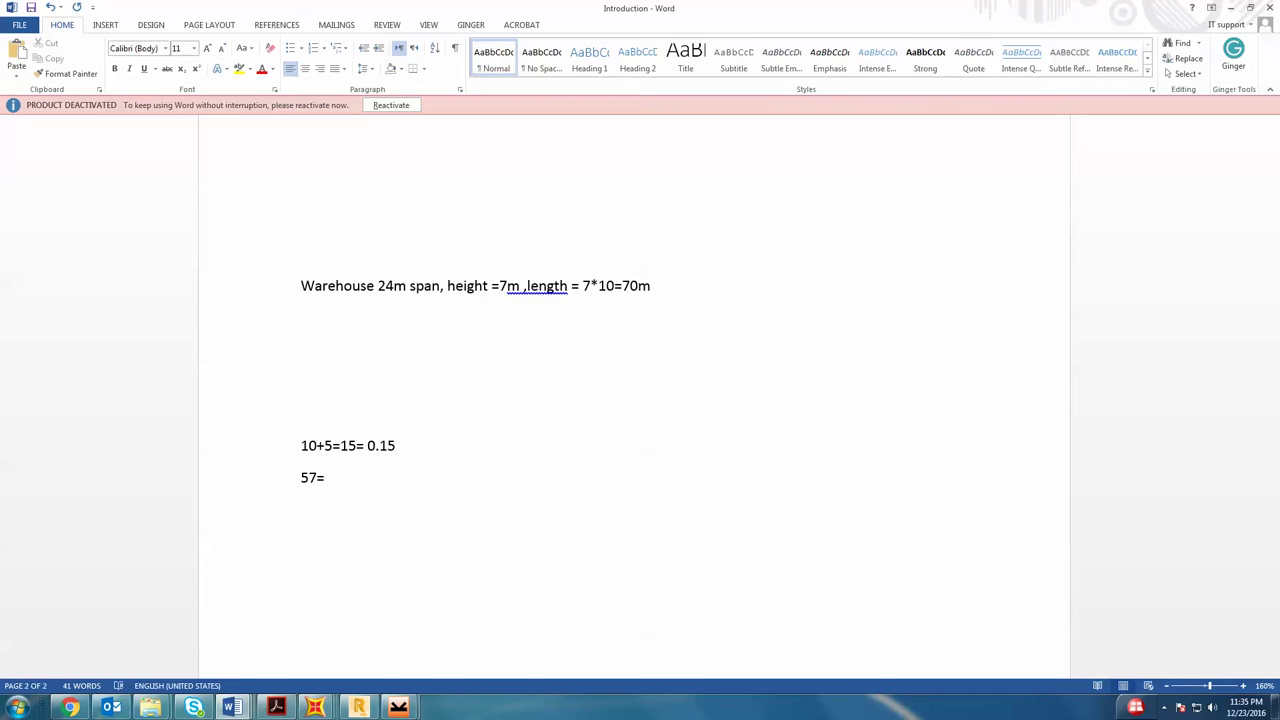
pyautogui.write('57= 0.57')
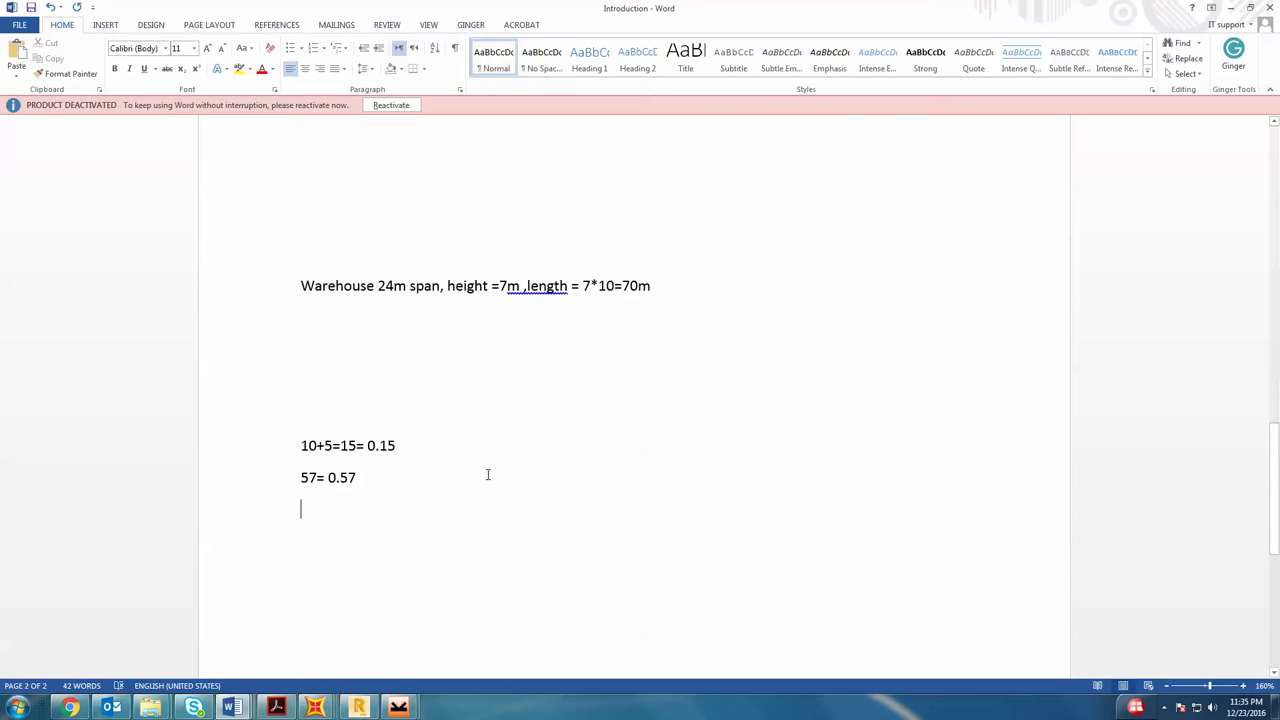
pyautogui.click(353, 524)
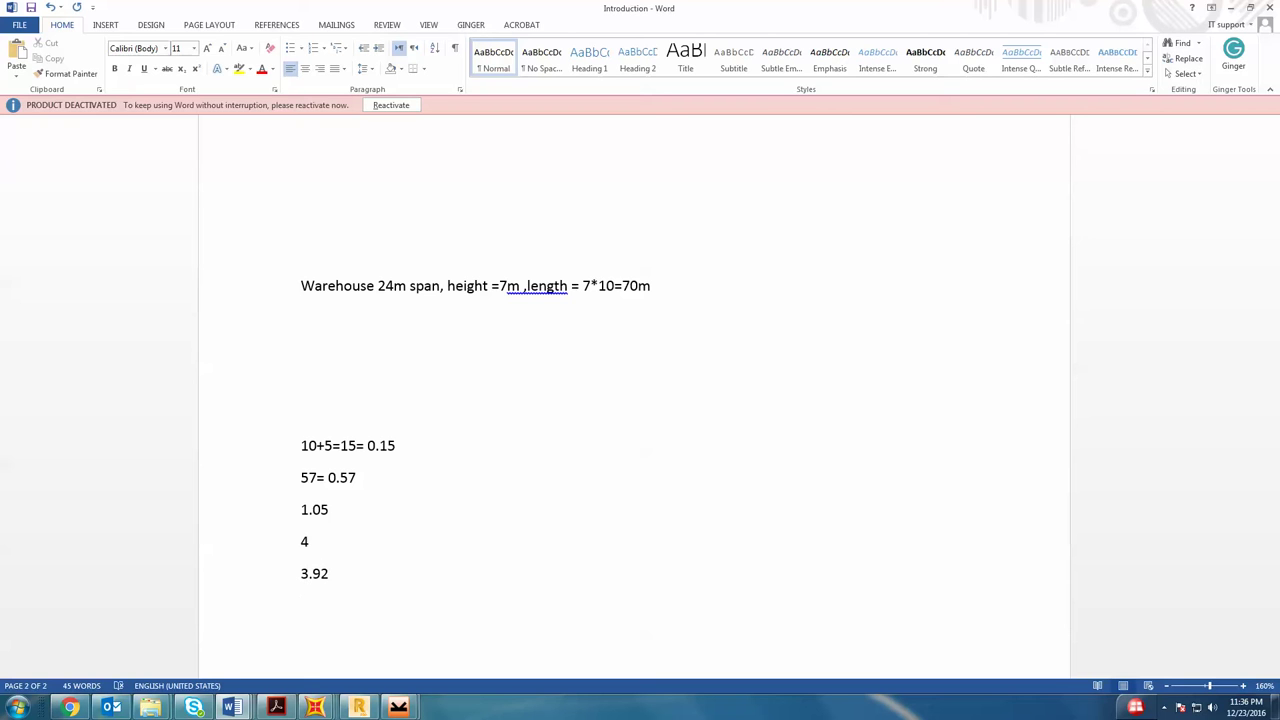
pyautogui.write('.4')
pyautogui.write('45')
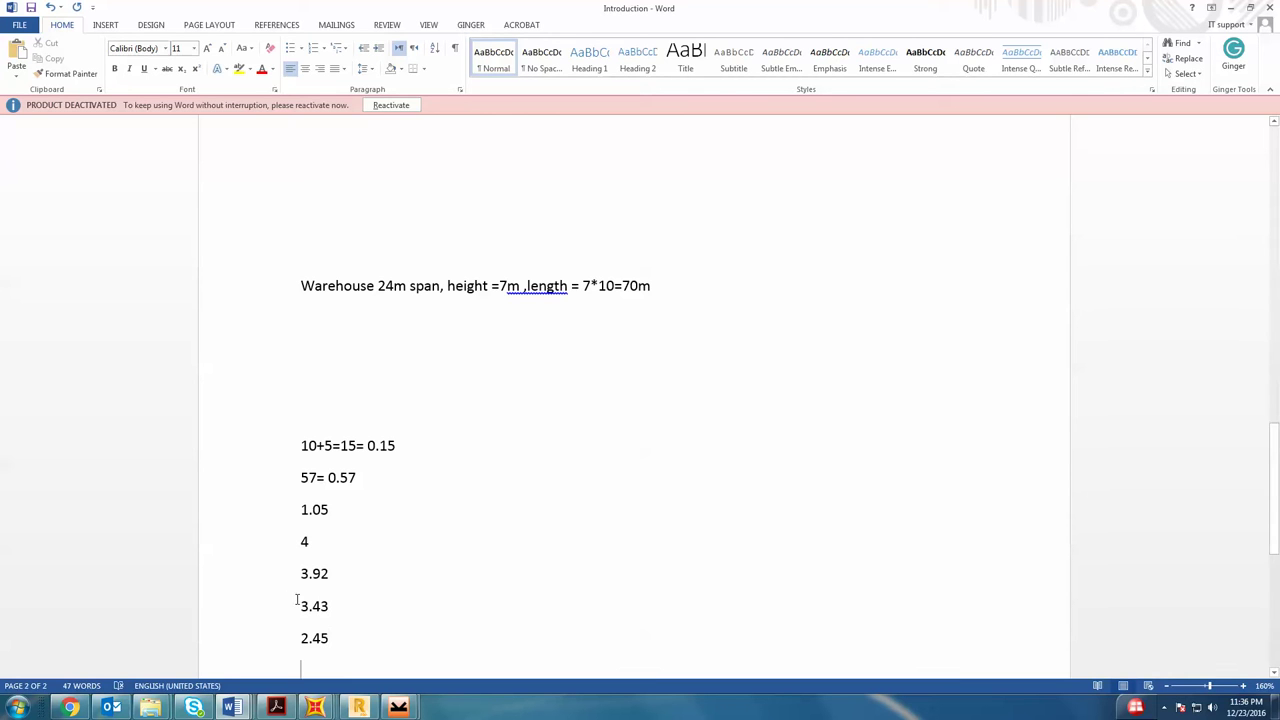
# - Switch back to the 2D Trial 1 model in SAP2000, select both rafters and open the frame distributed loads assignment
pyautogui.click(346, 512)
pyautogui.moveTo(315, 707)
pyautogui.click(465, 637)
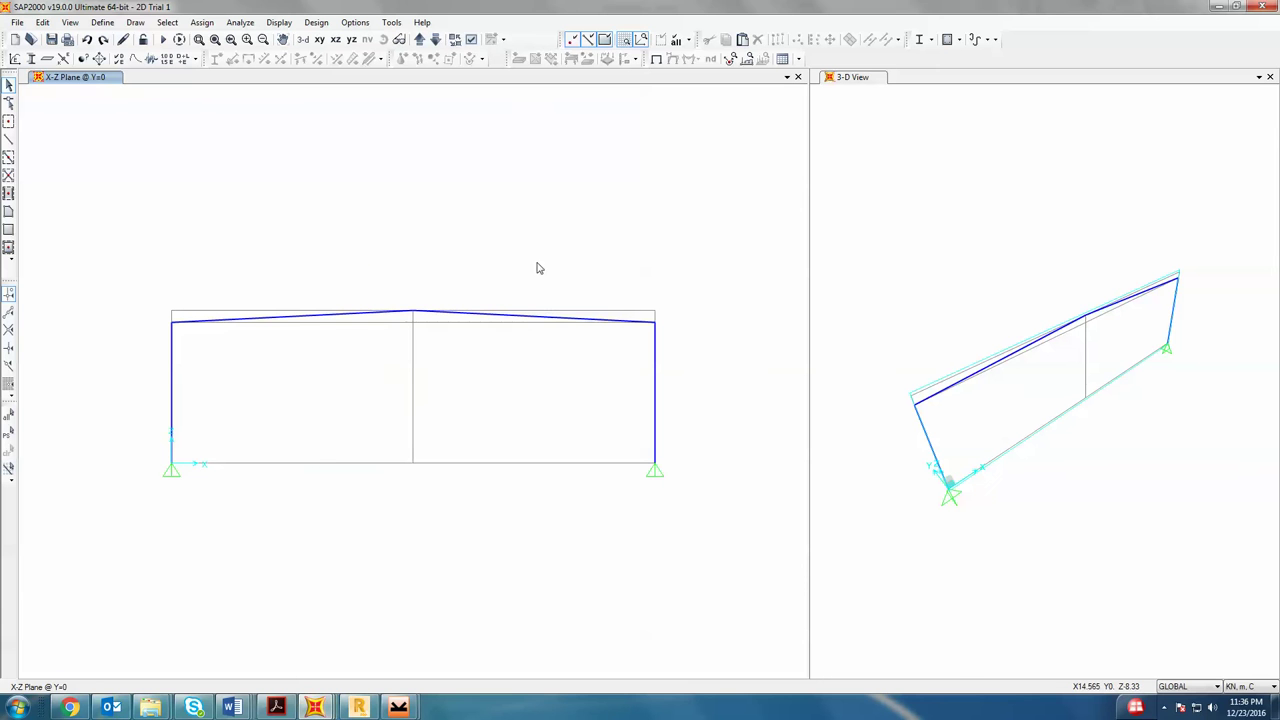
pyautogui.moveTo(537, 246); pyautogui.dragTo(330, 428)
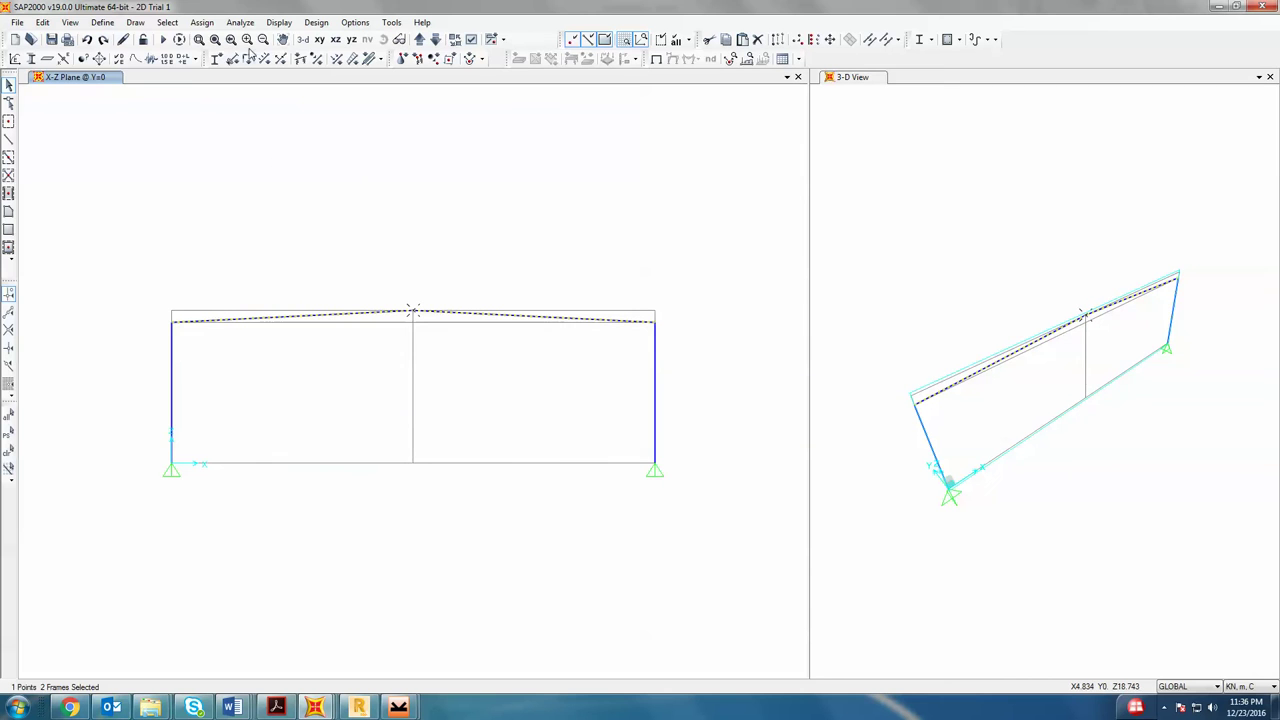
pyautogui.click(201, 22)
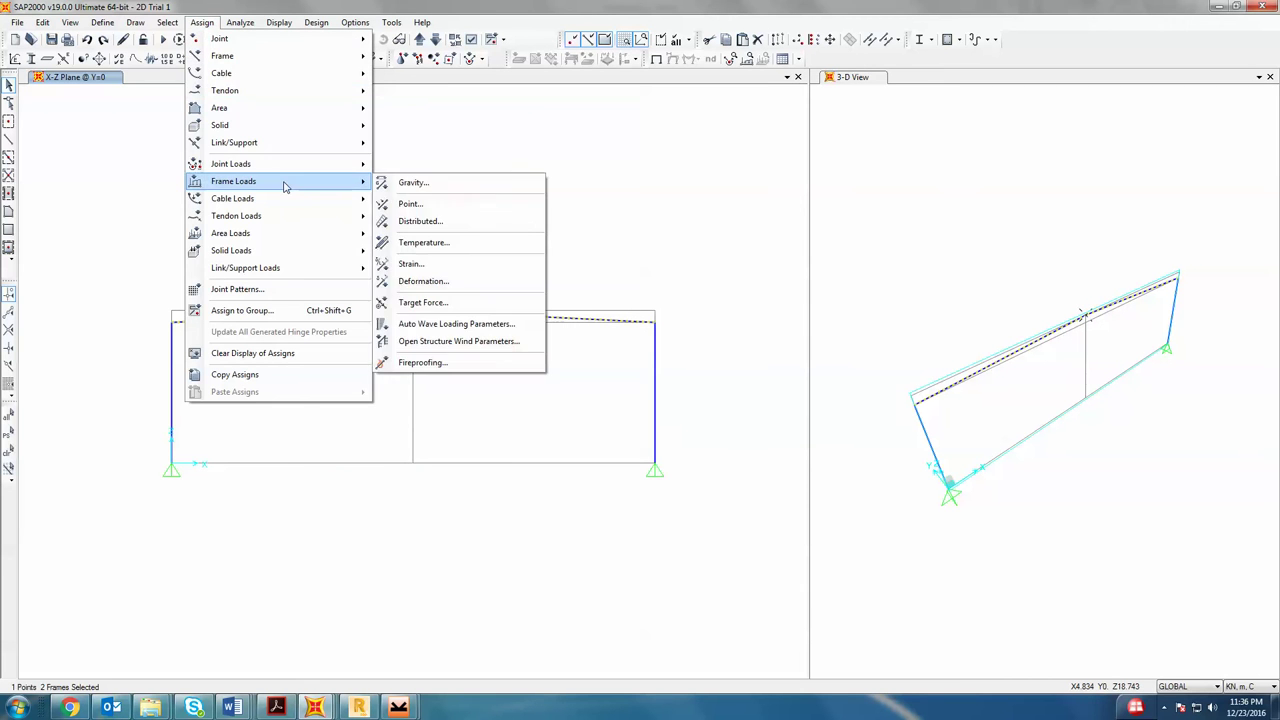
pyautogui.click(523, 126)
pyautogui.click(354, 60)
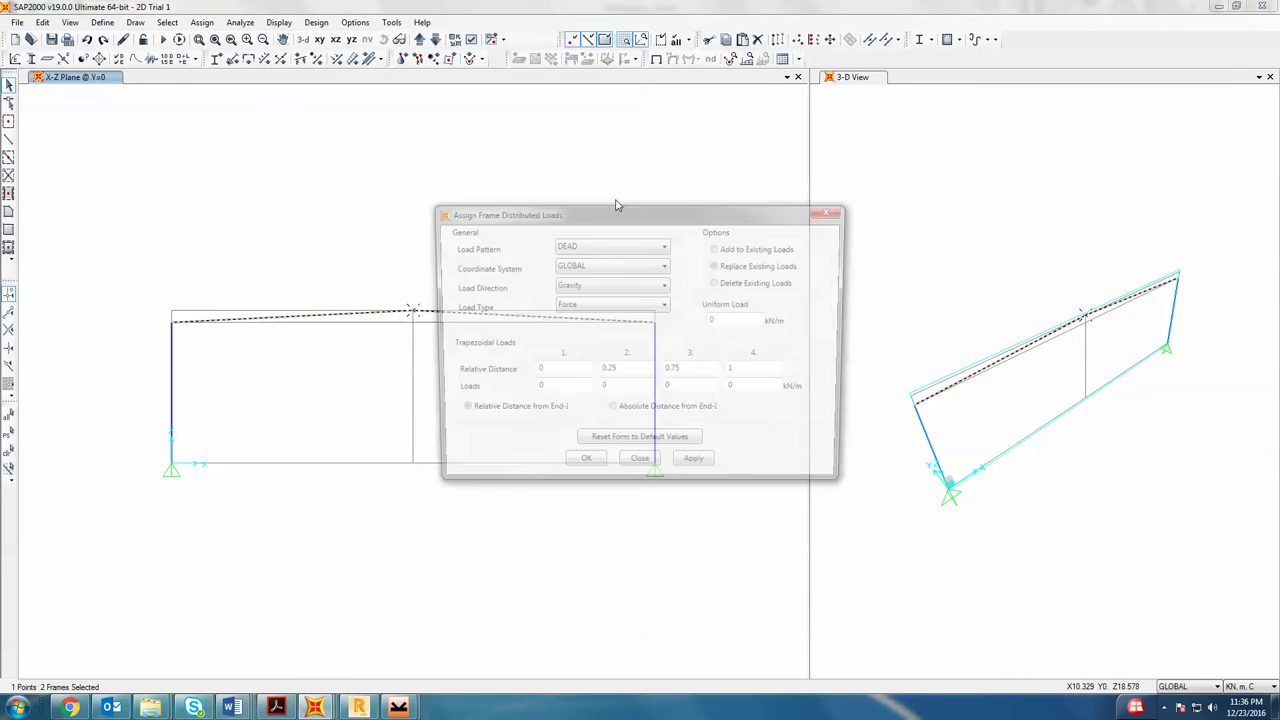
pyautogui.moveTo(624, 208); pyautogui.dragTo(965, 136)
# - Look up the dead load in the Word notes and assign a 1.05 kN/m uniform DEAD gravity load to the rafters
pyautogui.doubleClick(1061, 244)
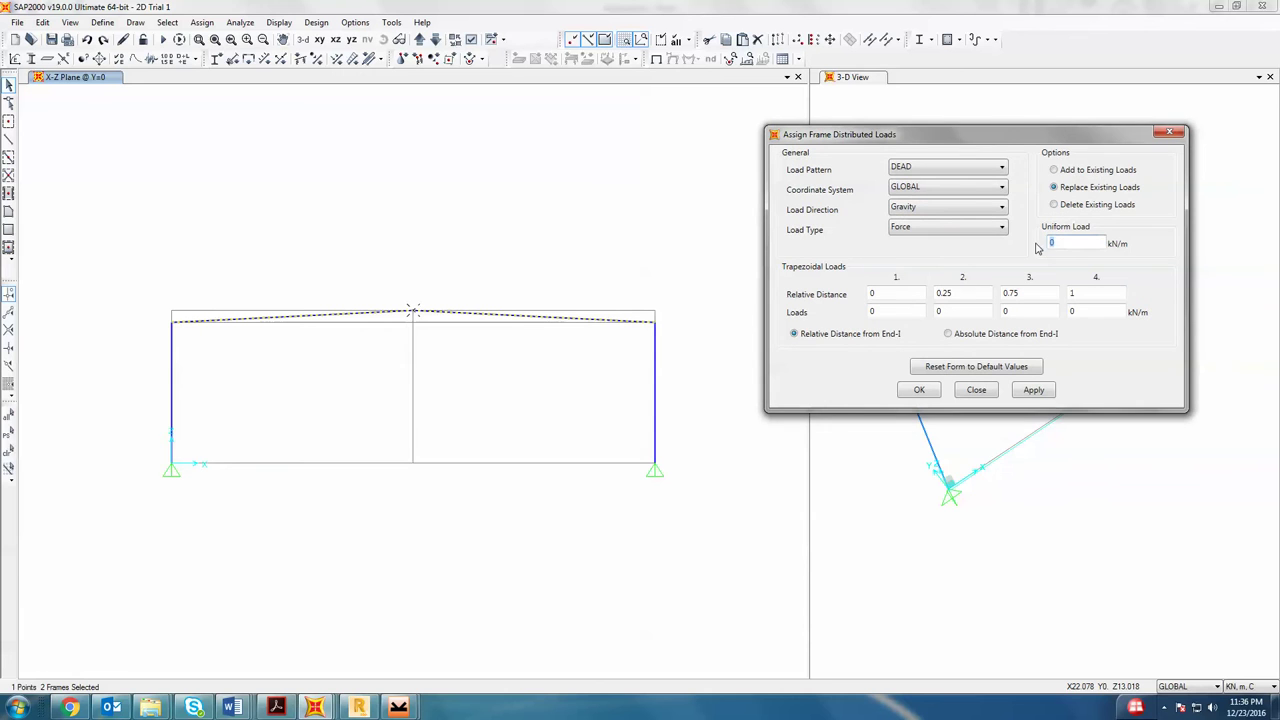
pyautogui.moveTo(231, 707)
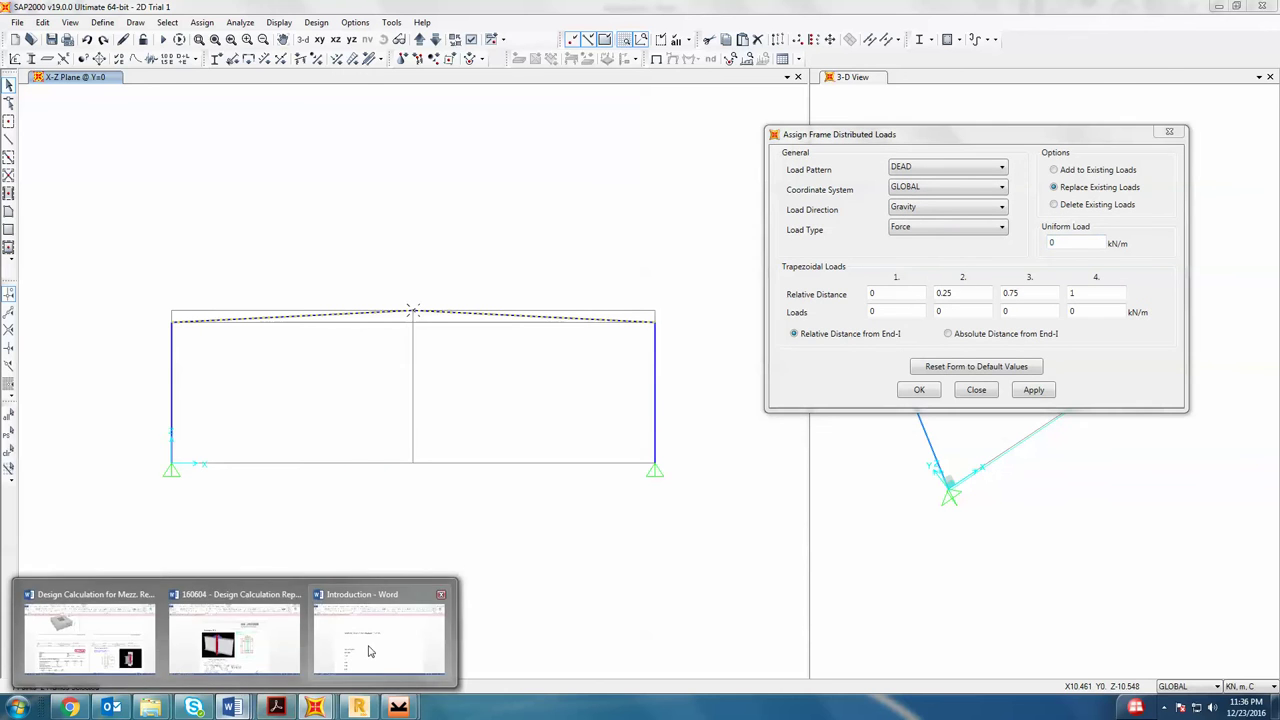
pyautogui.click(369, 640)
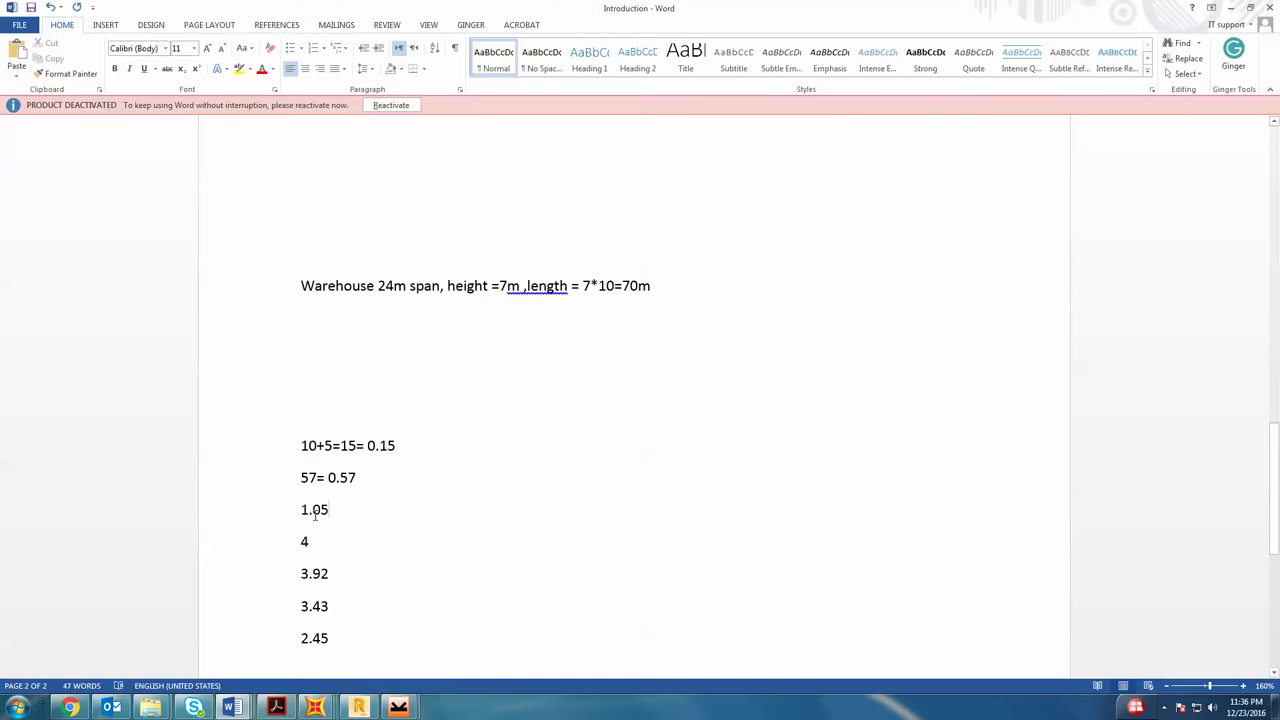
pyautogui.moveTo(315, 707)
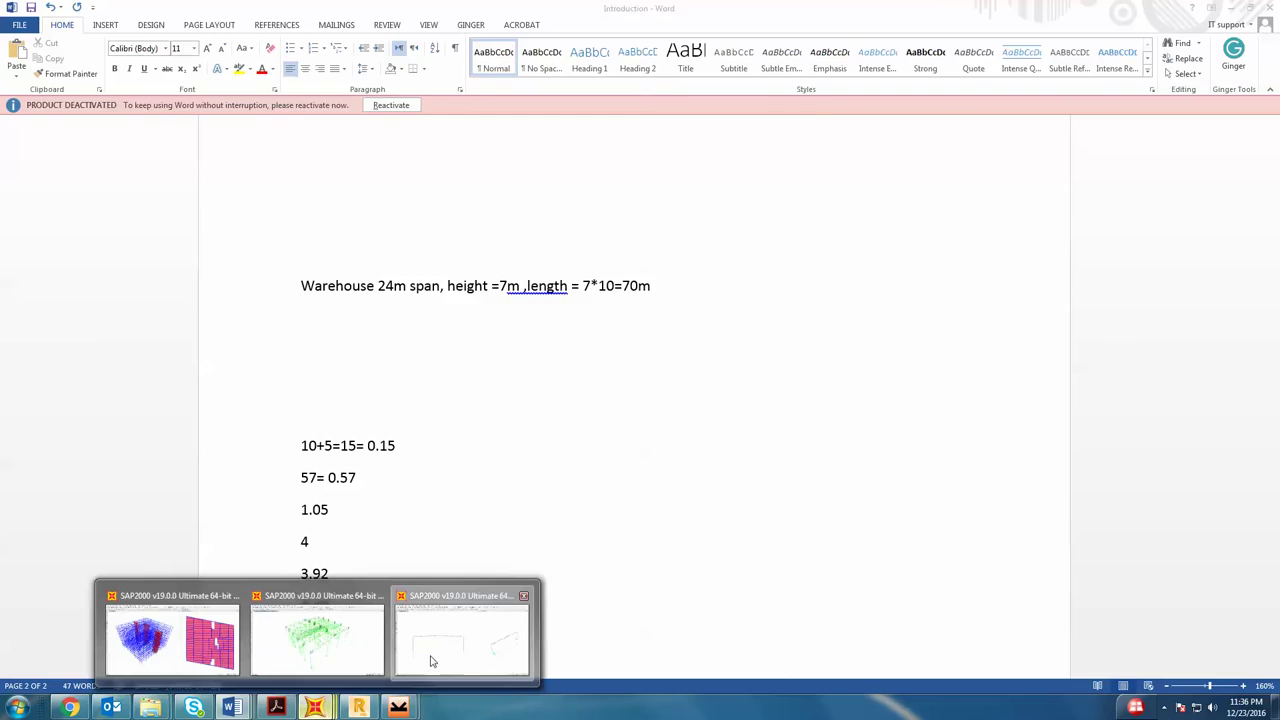
pyautogui.click(432, 661)
pyautogui.write('1.05')
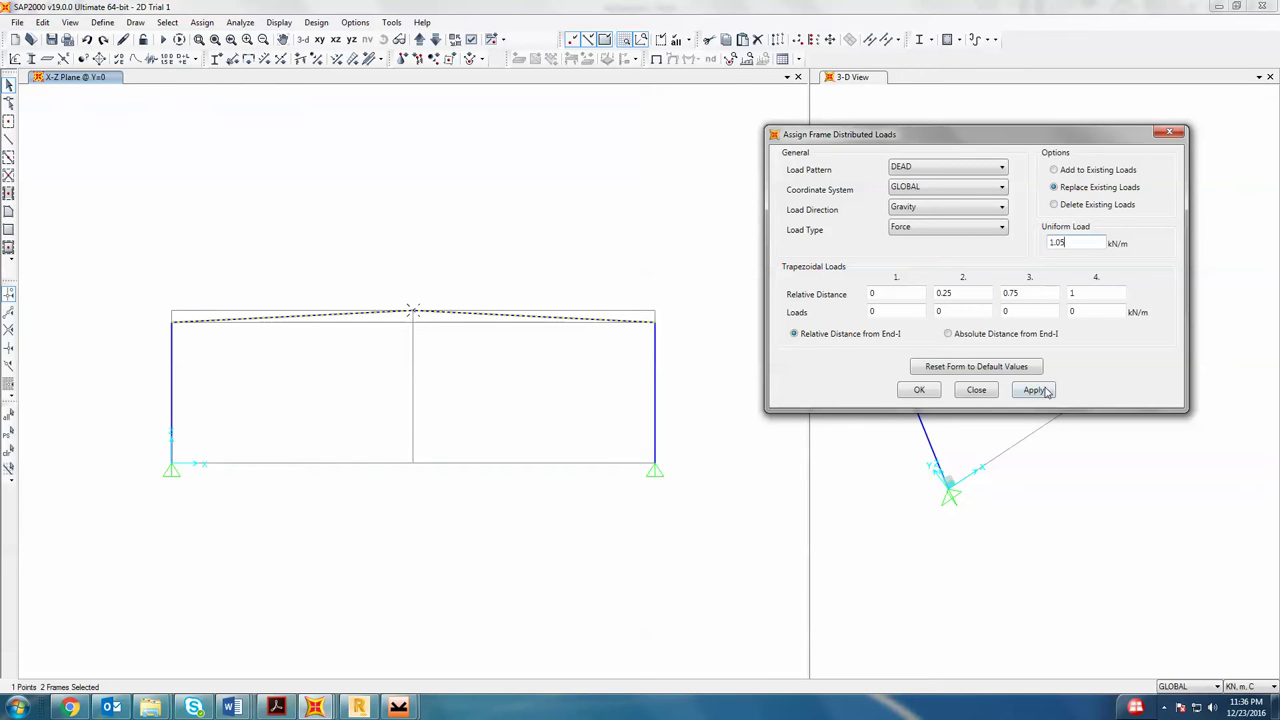
pyautogui.click(1034, 390)
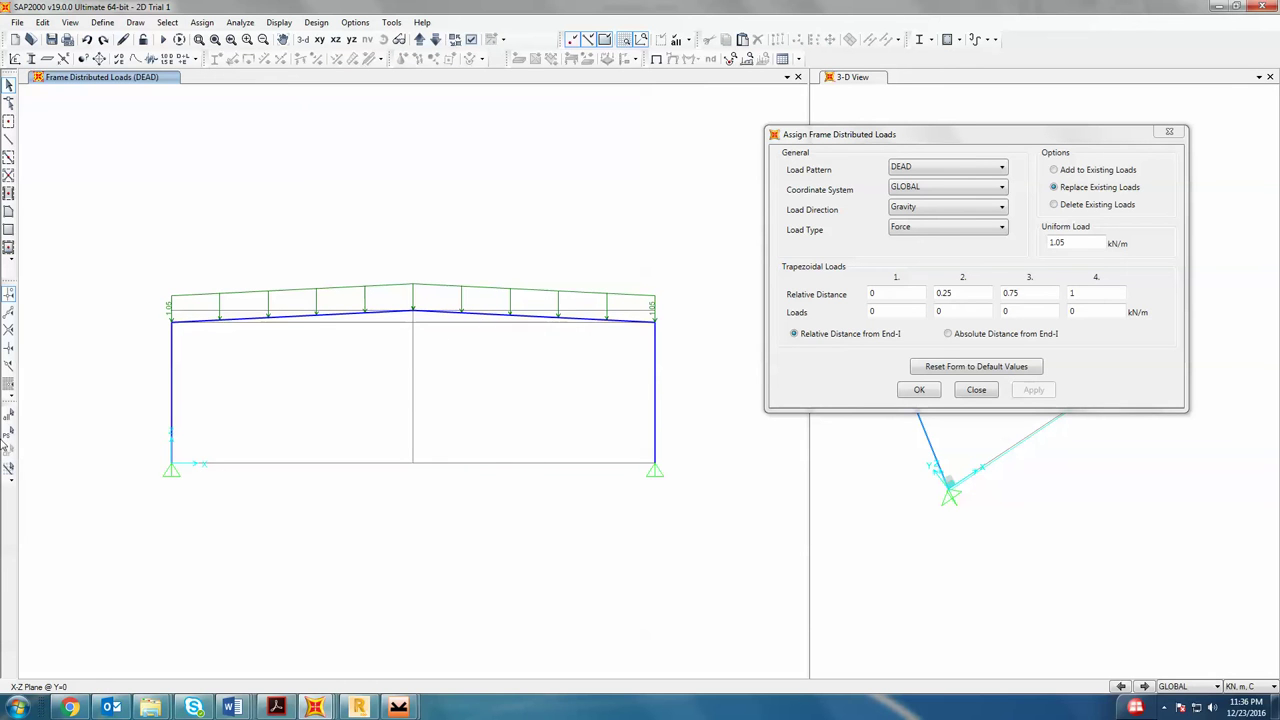
# - Reselect both rafters, look up the live load in the Word notes and assign a 4 kN/m uniform LL gravity load to them
pyautogui.click(7, 433)
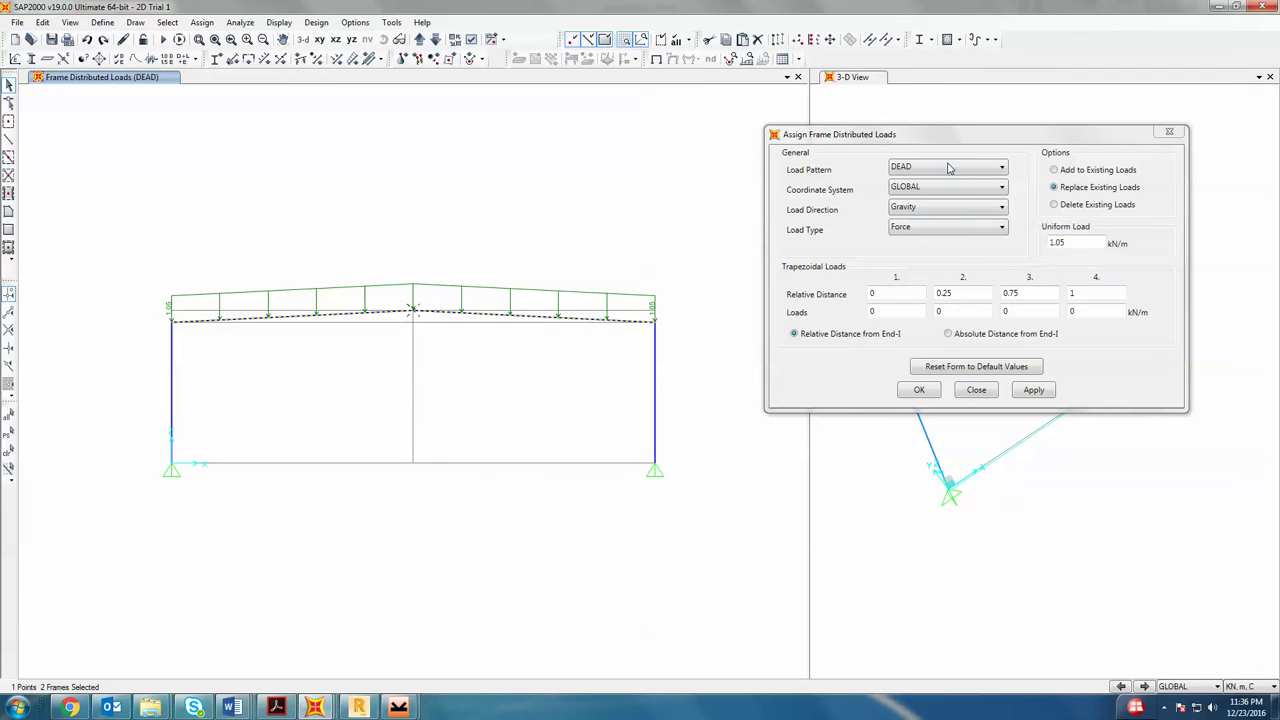
pyautogui.click(947, 167)
pyautogui.click(938, 192)
pyautogui.doubleClick(1094, 250)
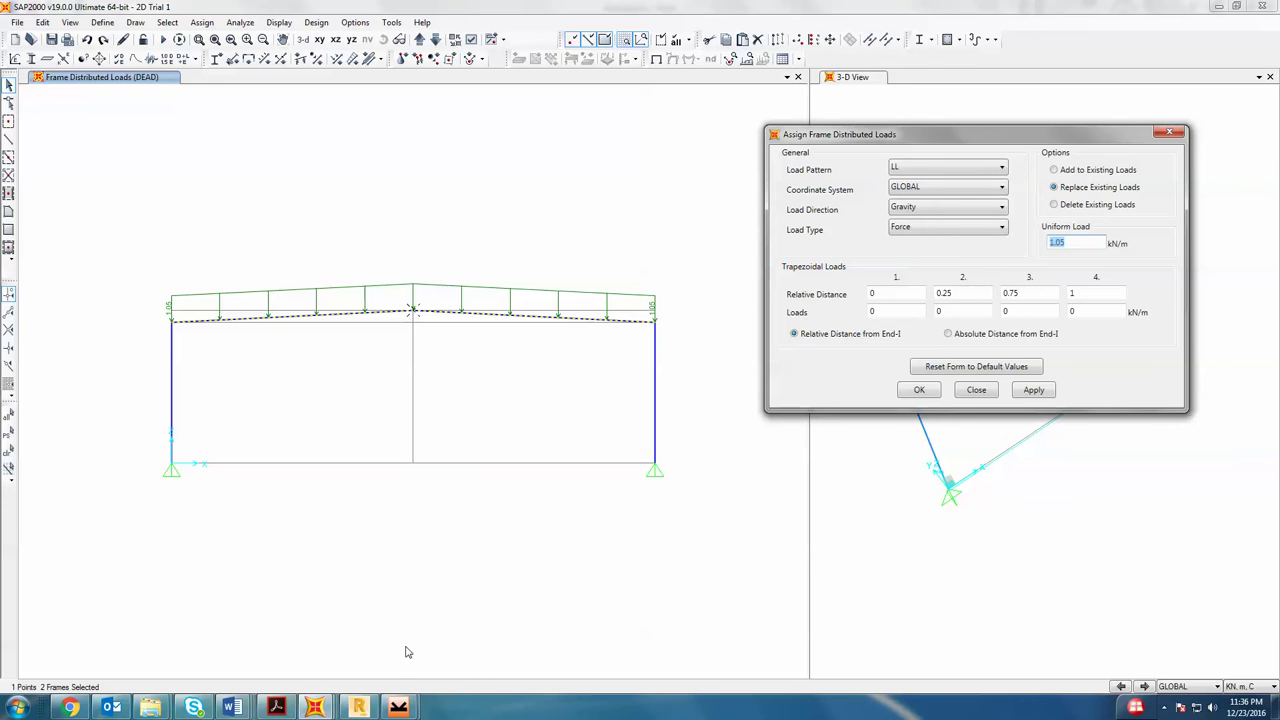
pyautogui.click(248, 710)
pyautogui.click(345, 610)
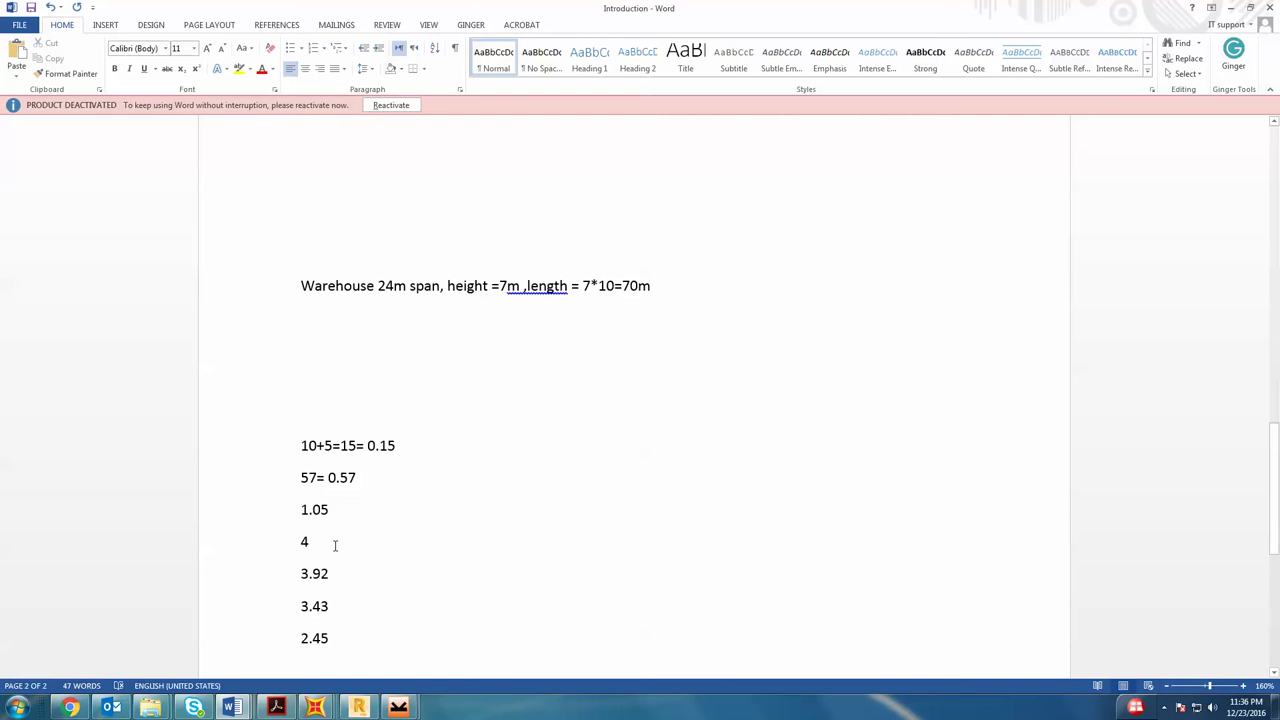
pyautogui.click(358, 706)
pyautogui.click(457, 654)
pyautogui.write('4')
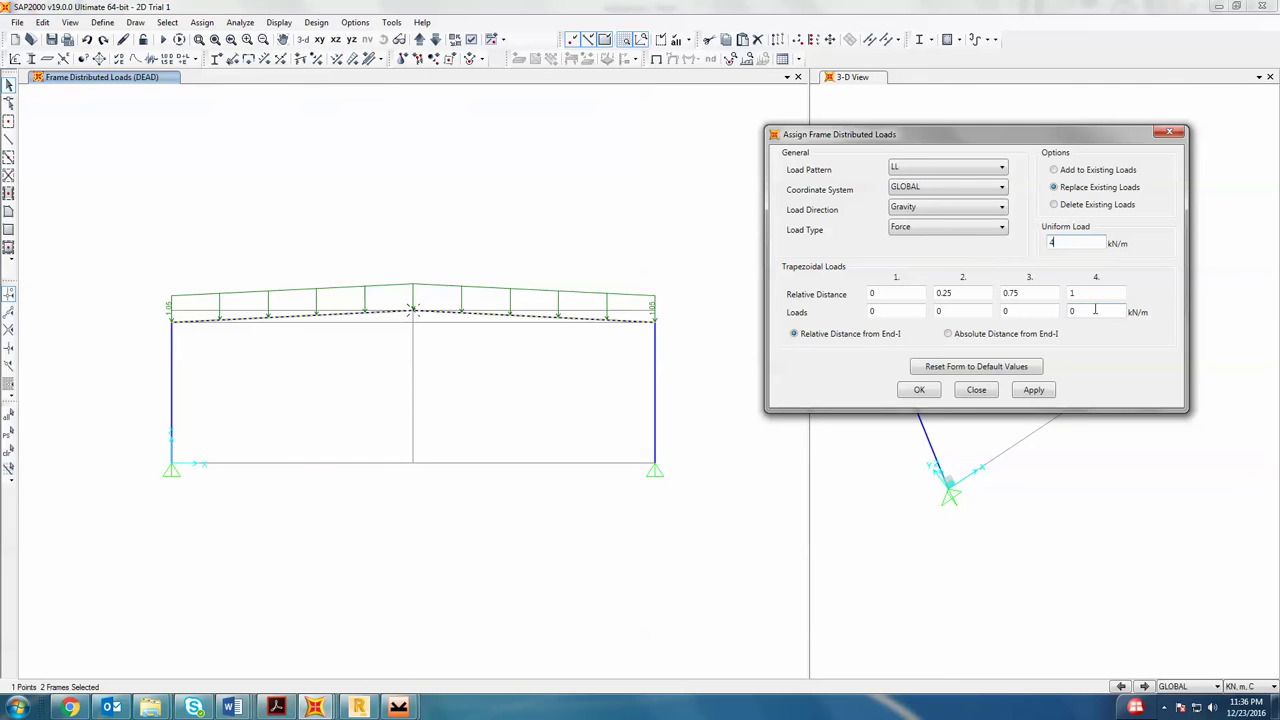
pyautogui.click(1036, 393)
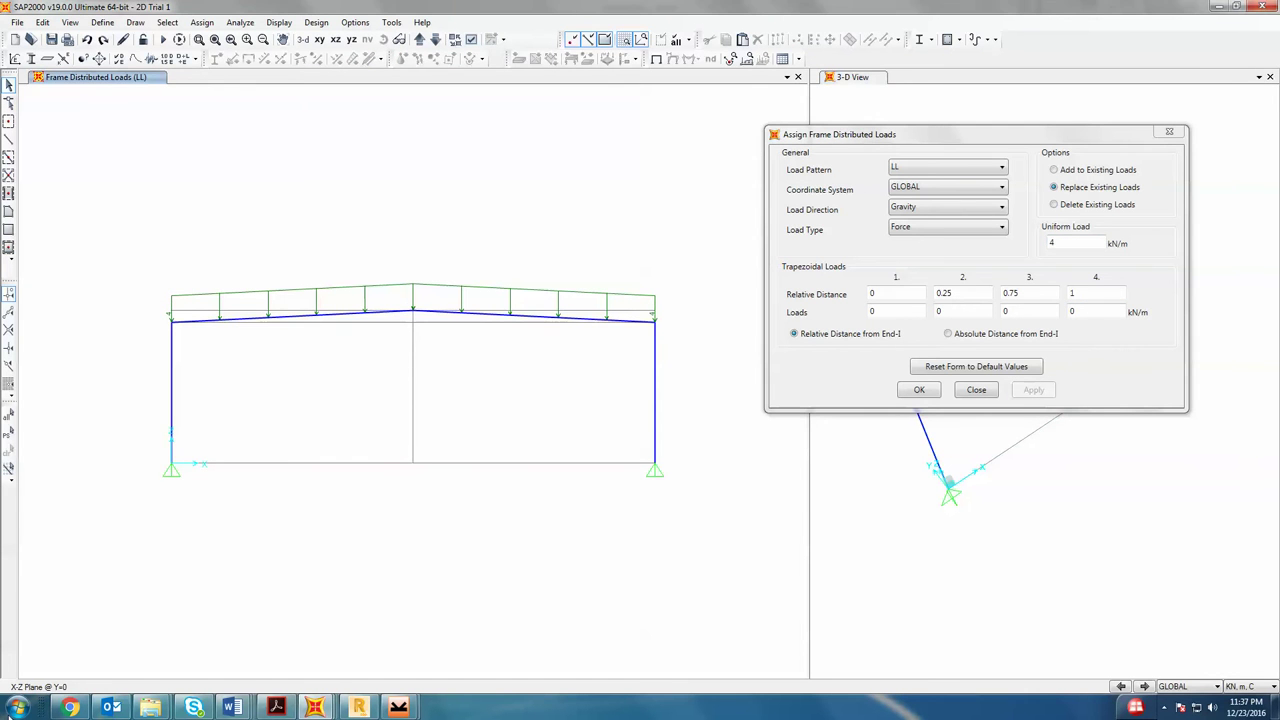
# - Configure the distributed load for the Wx pattern, using the Local coordinate system and load direction 2
pyautogui.click(933, 172)
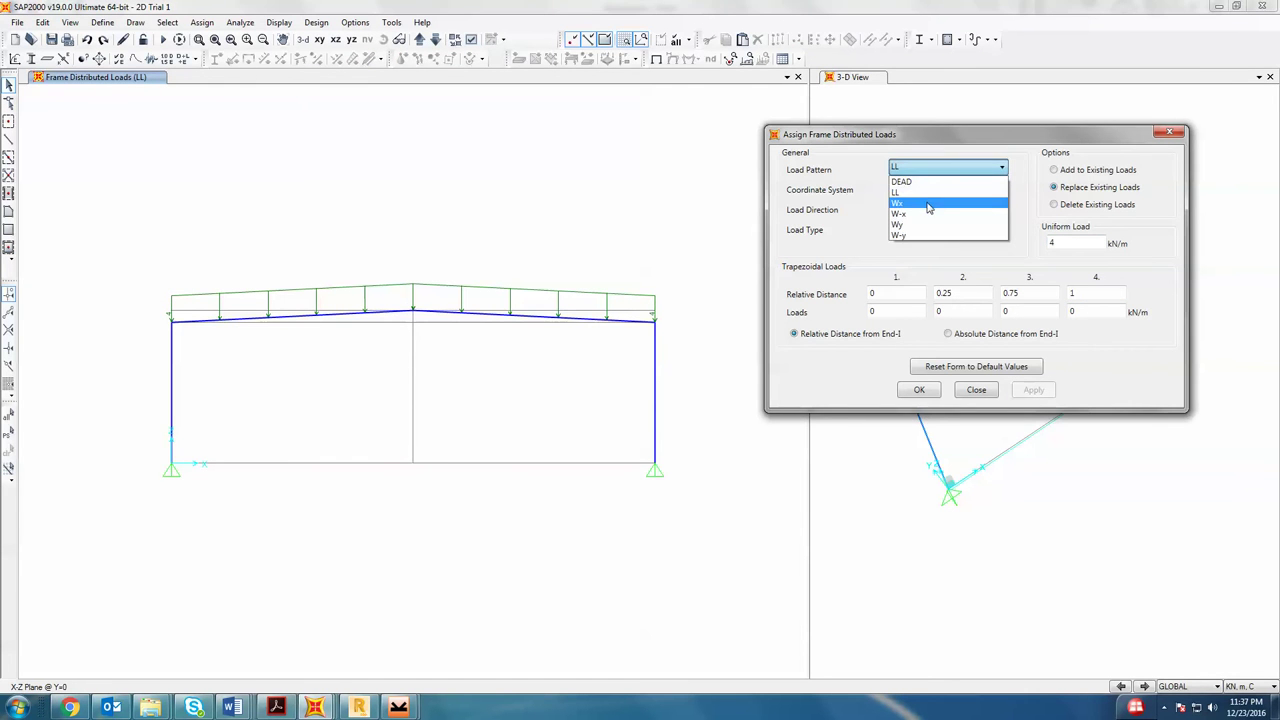
pyautogui.click(928, 207)
pyautogui.click(937, 189)
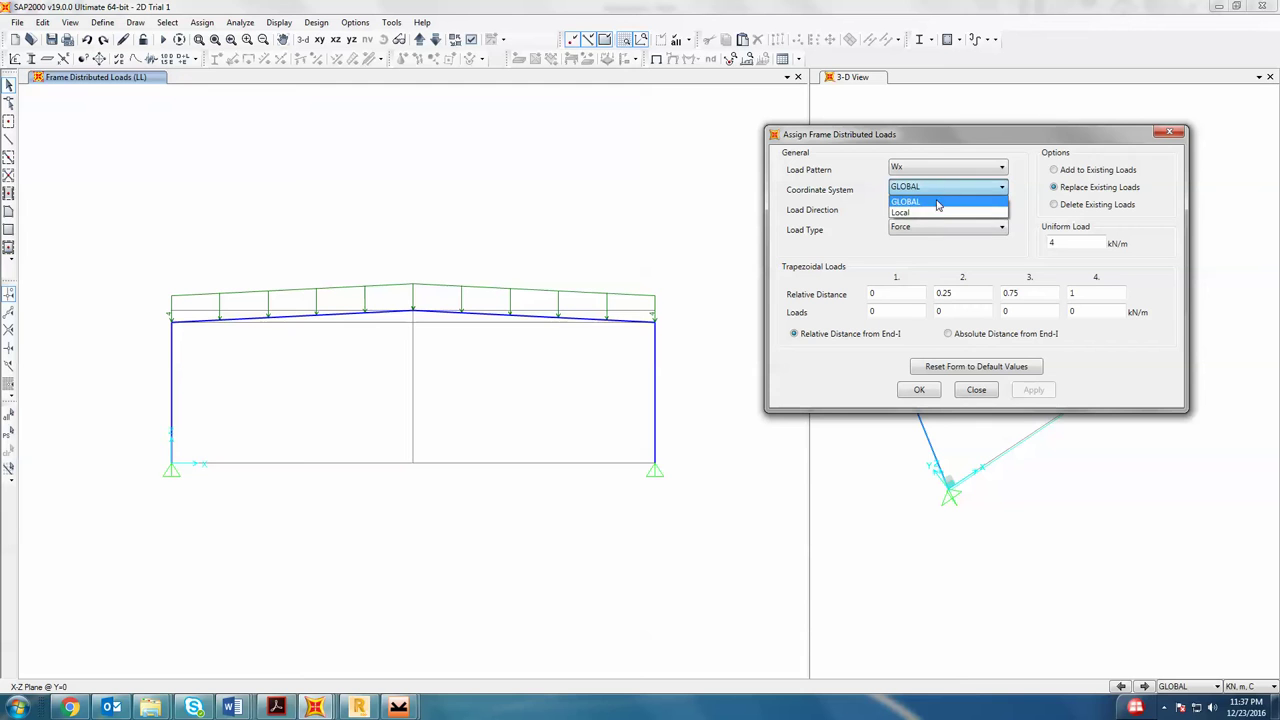
pyautogui.click(938, 212)
pyautogui.click(948, 208)
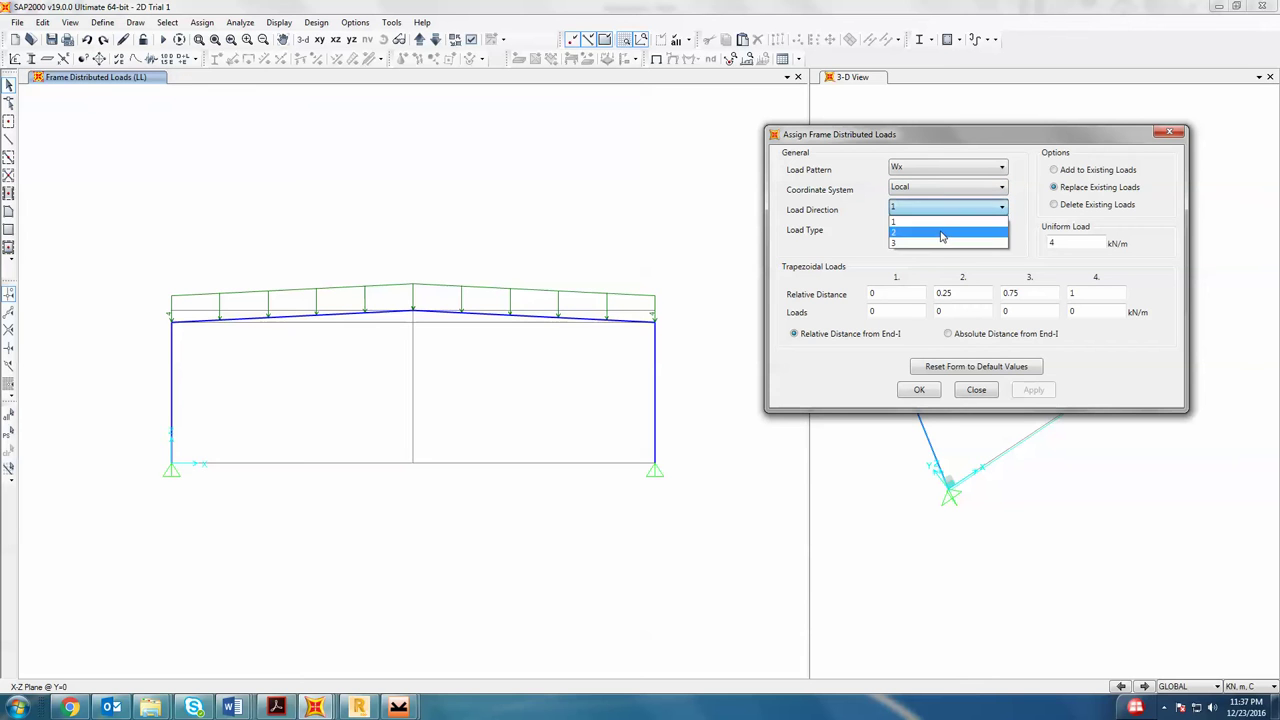
pyautogui.click(941, 233)
# - Select the left column and left rafter, look up the wind load in the Word notes and assign them a 3.92 kN/m uniform load
pyautogui.moveTo(294, 256); pyautogui.dragTo(155, 410)
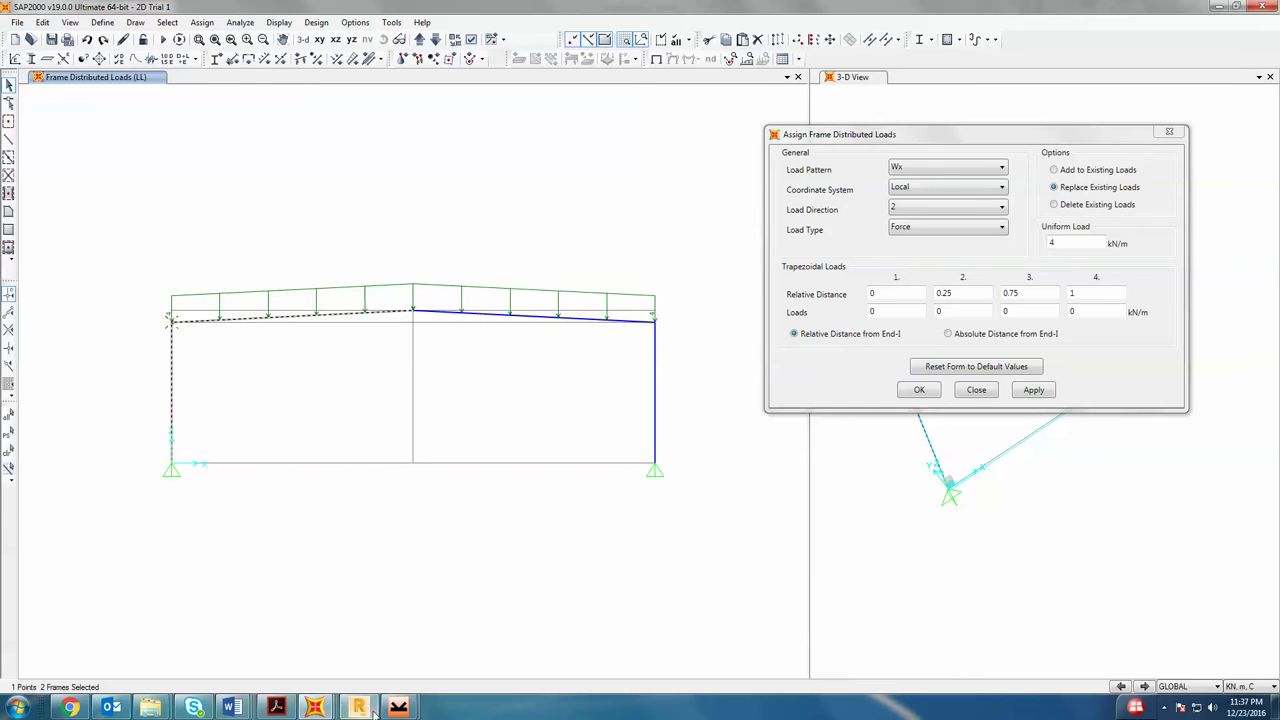
pyautogui.click(491, 615)
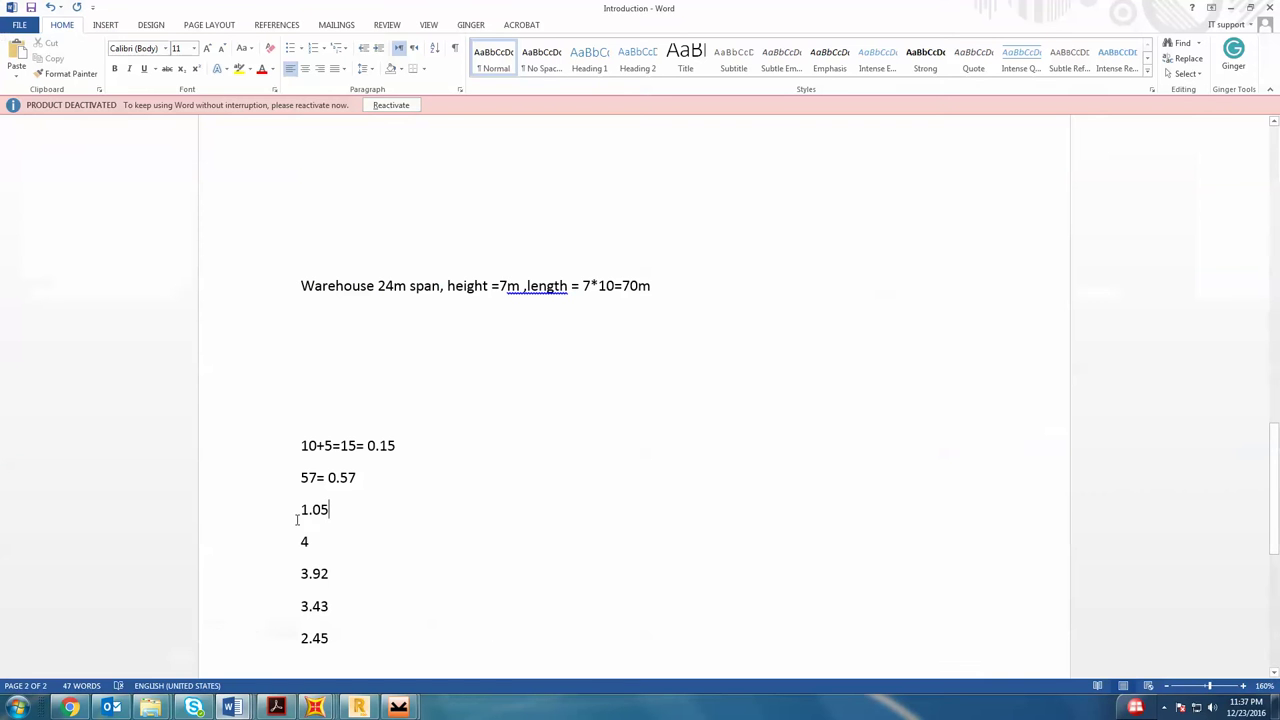
pyautogui.moveTo(347, 572); pyautogui.dragTo(271, 574)
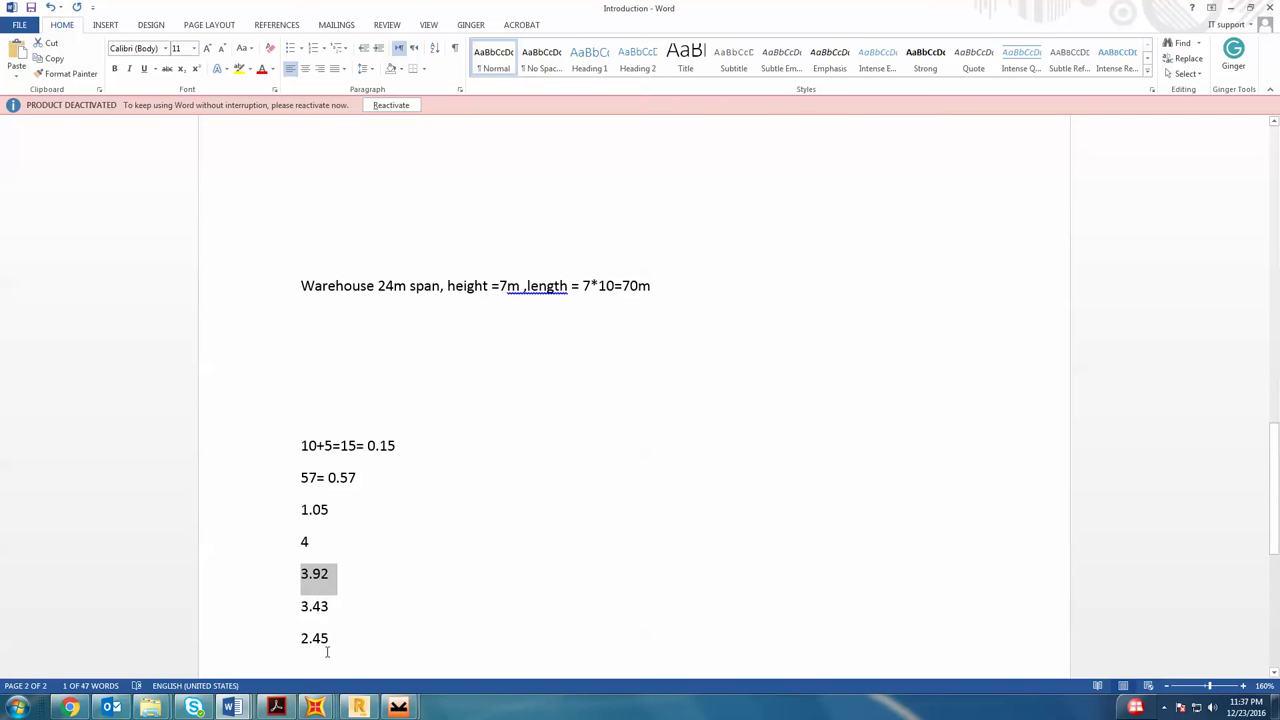
pyautogui.moveTo(315, 707)
pyautogui.click(318, 605)
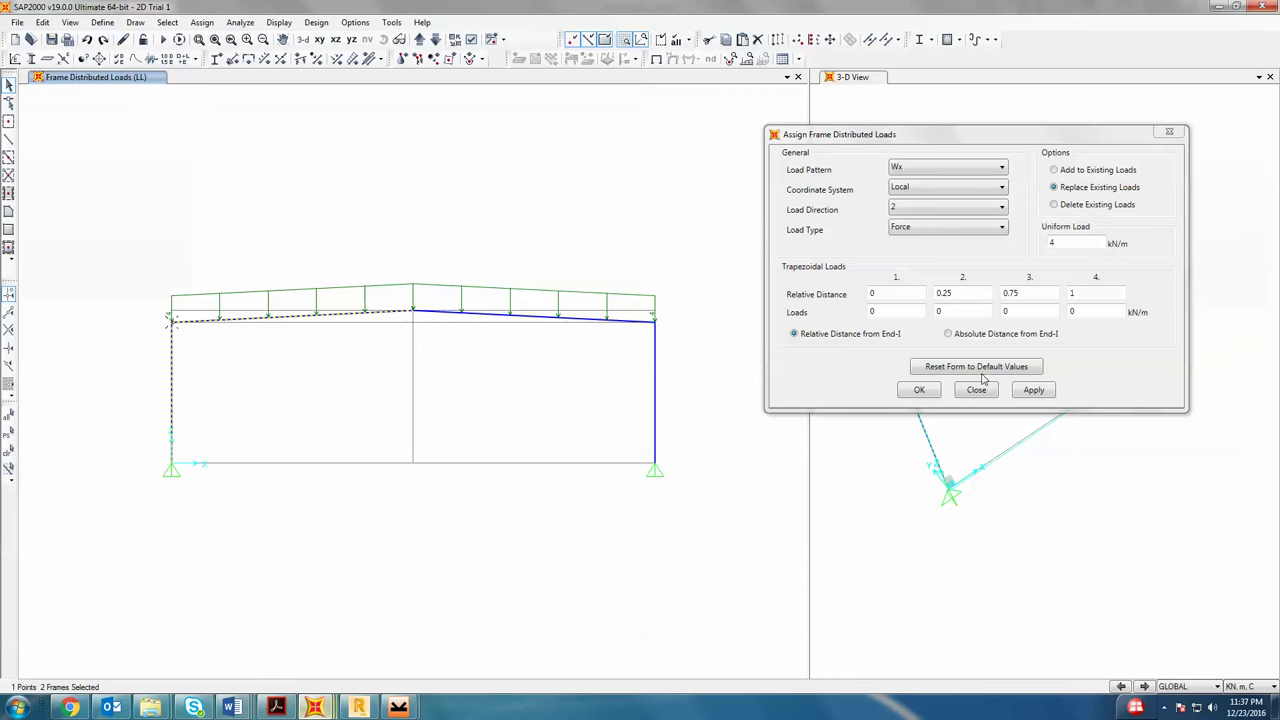
pyautogui.doubleClick(1051, 244)
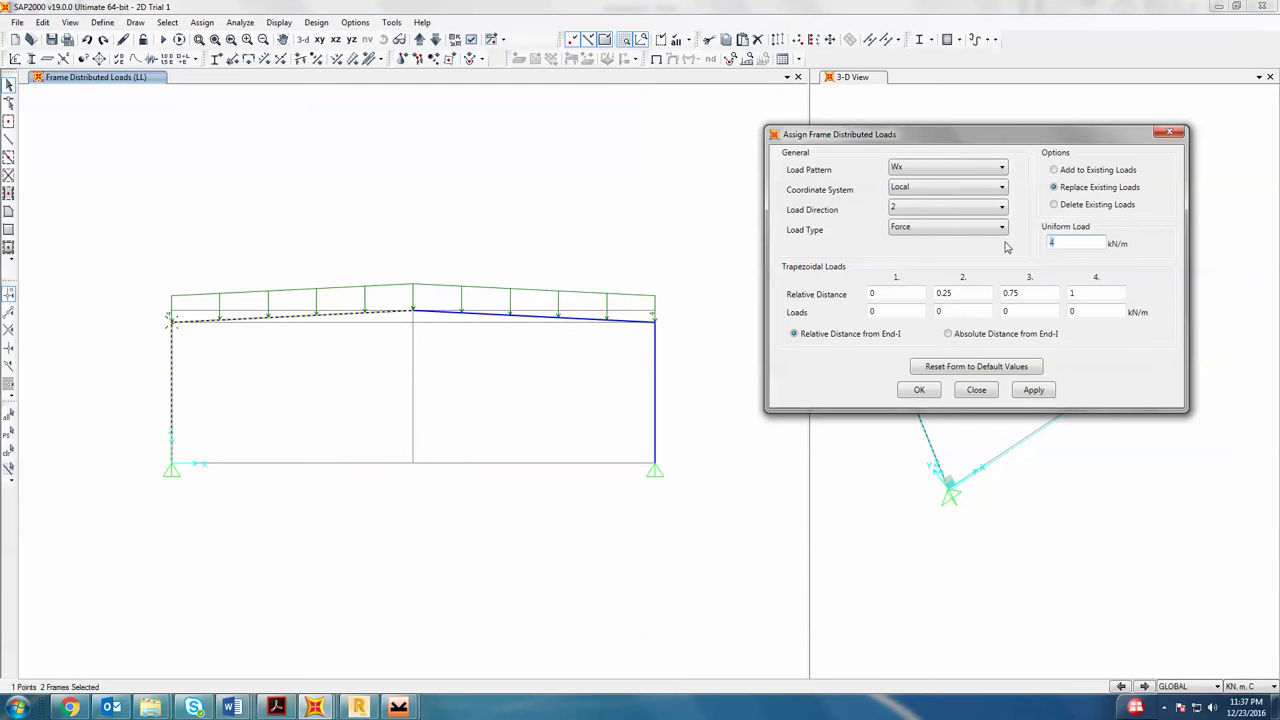
pyautogui.click(1034, 390)
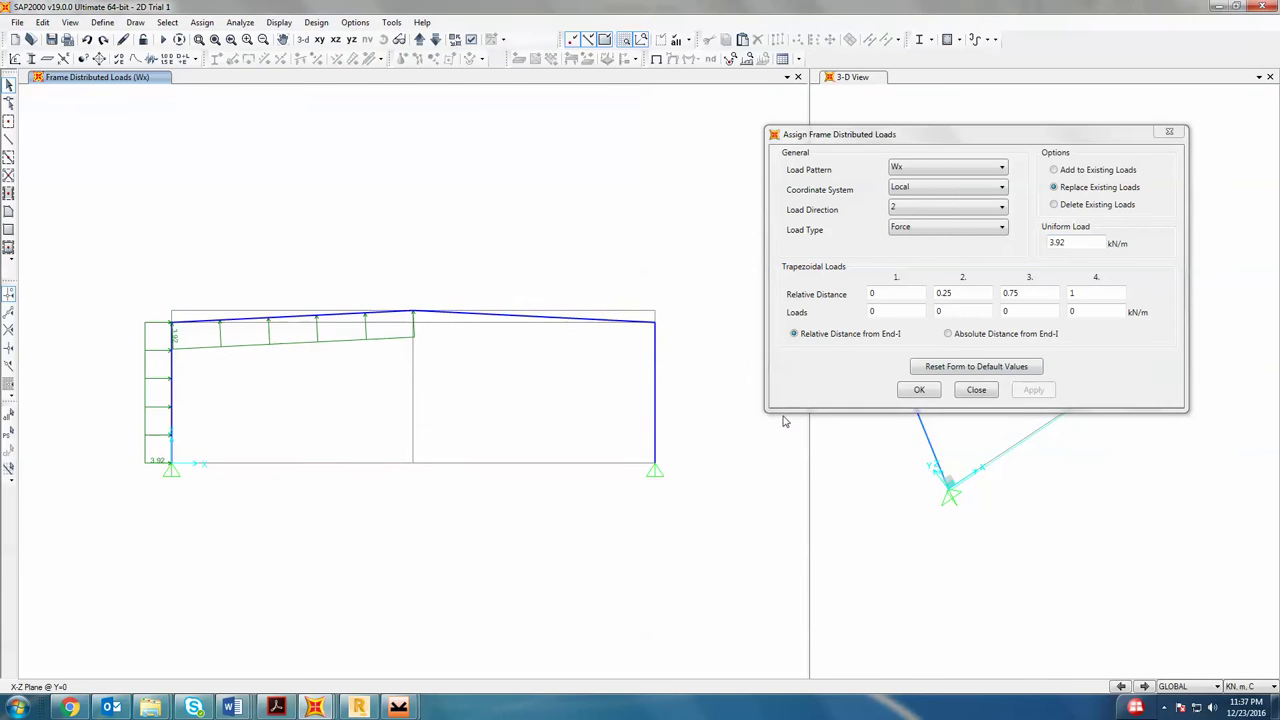
# - Look up the leeward value in the Word notes and assign a 2.45 kN/m uniform Wx load to the right column and right rafter
pyautogui.click(231, 707)
pyautogui.click(343, 613)
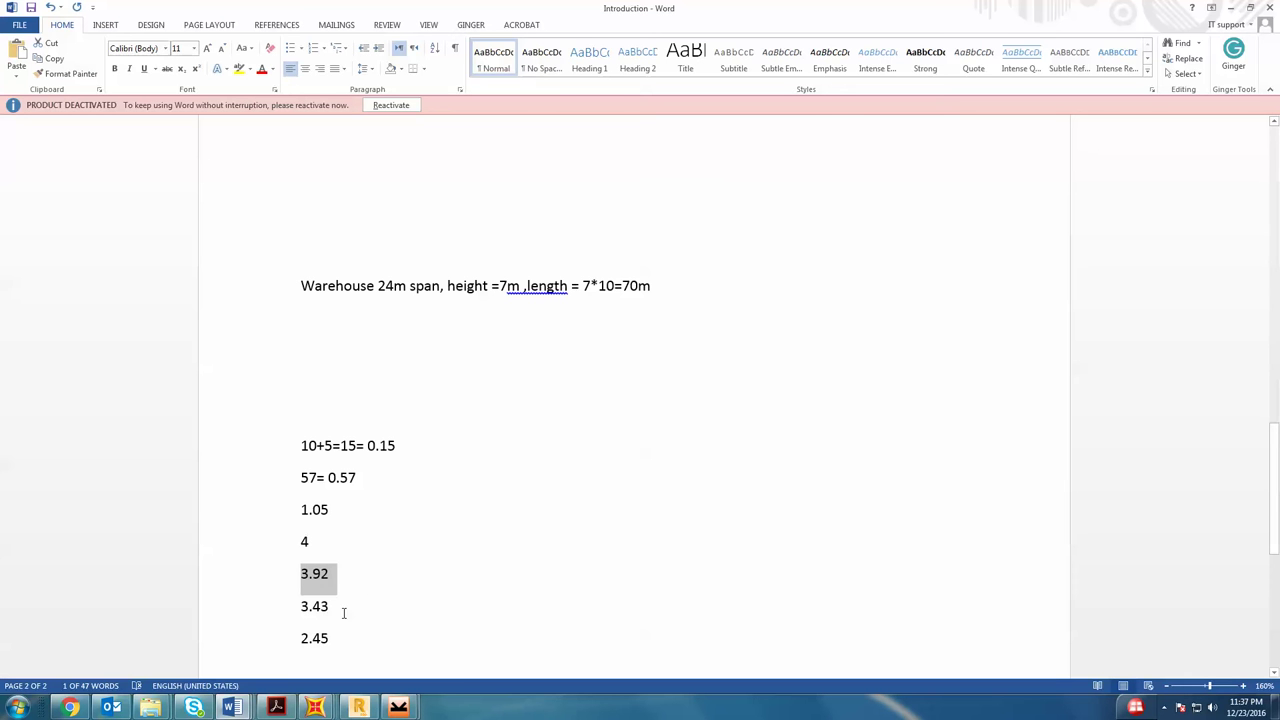
pyautogui.doubleClick(342, 641)
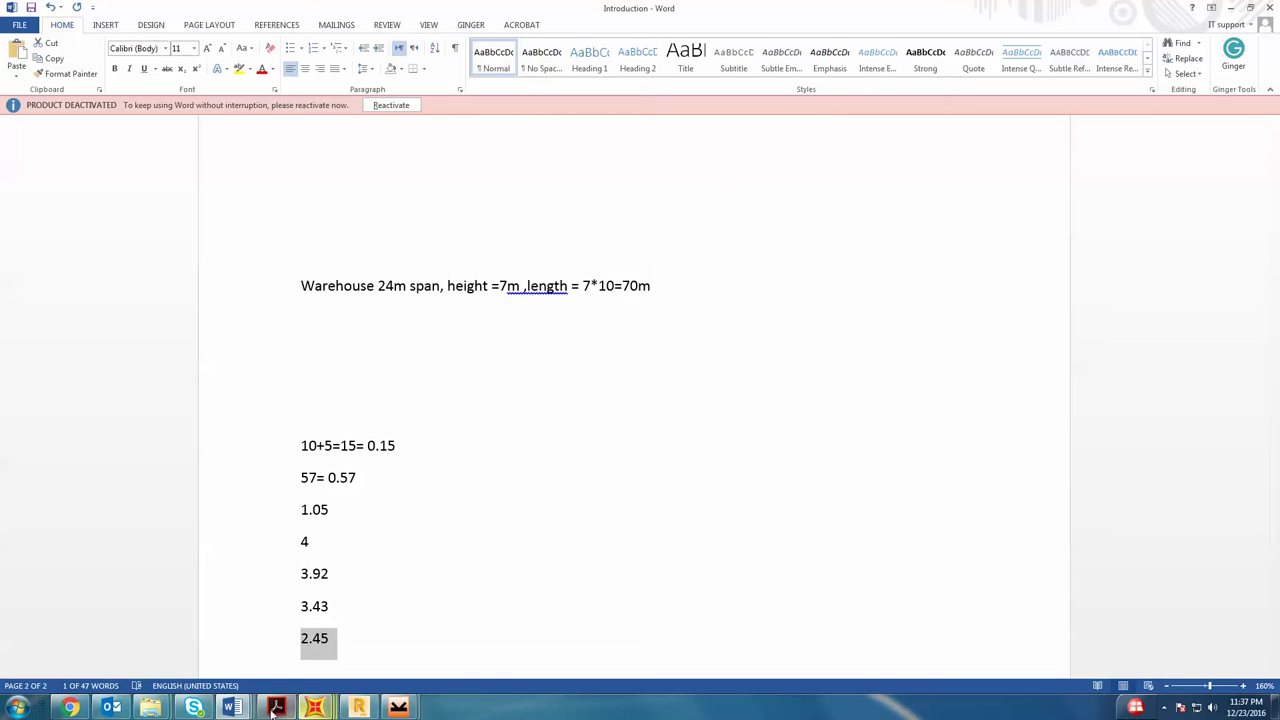
pyautogui.click(315, 707)
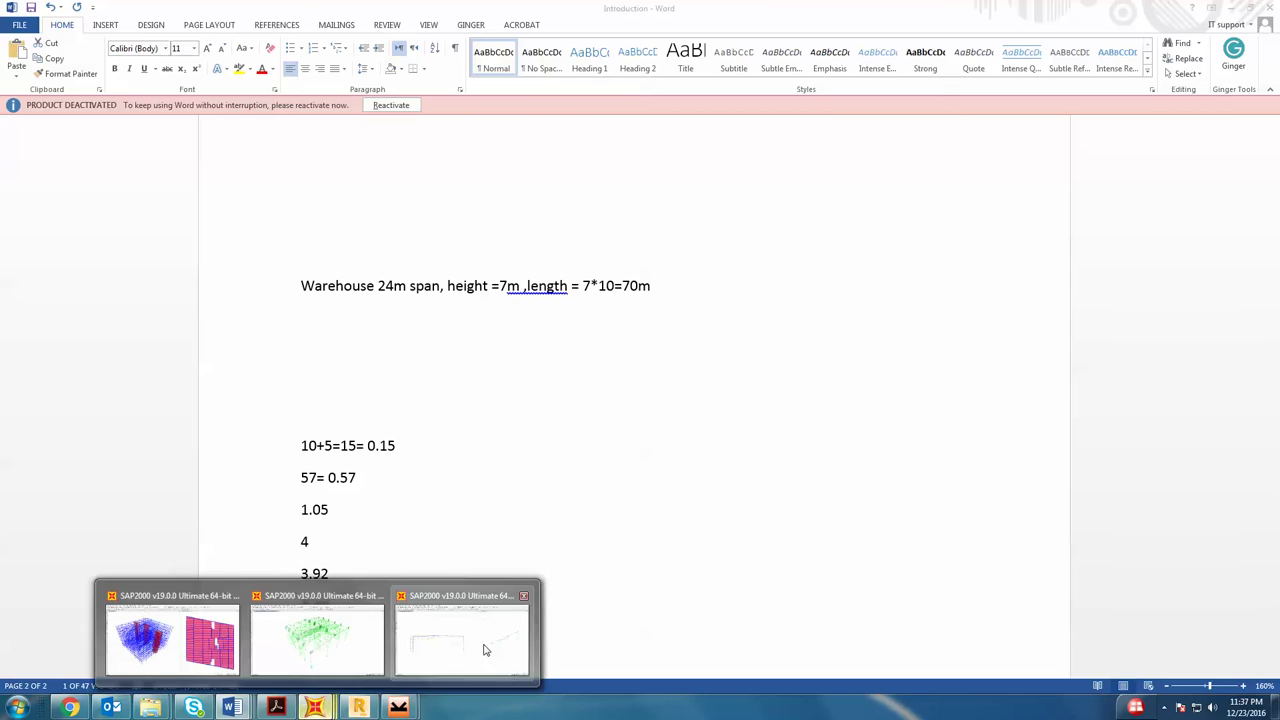
pyautogui.click(480, 645)
pyautogui.moveTo(1066, 243); pyautogui.dragTo(1004, 245)
pyautogui.write('2.45')
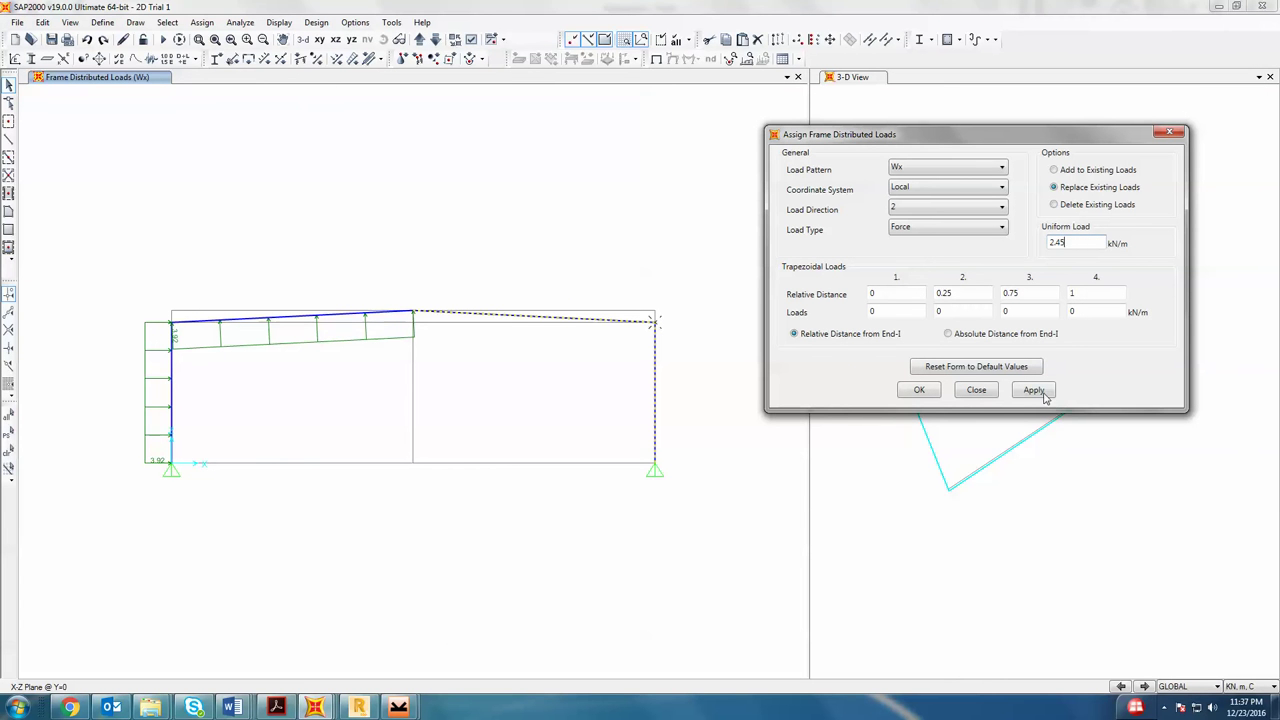
pyautogui.click(1044, 393)
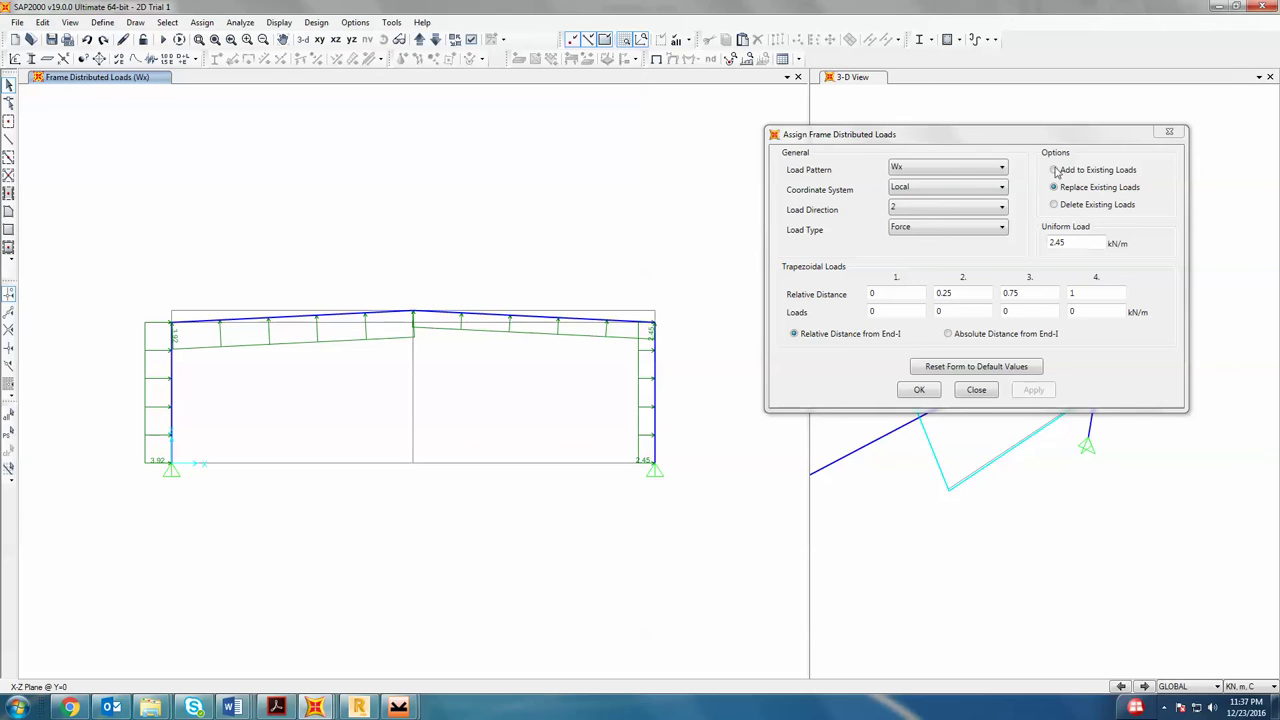
# - Assign W-x uniform loads in local direction 2 of 2.45 kN/m to the left rafter and -2.45 kN/m to the left column
pyautogui.click(995, 170)
pyautogui.click(972, 214)
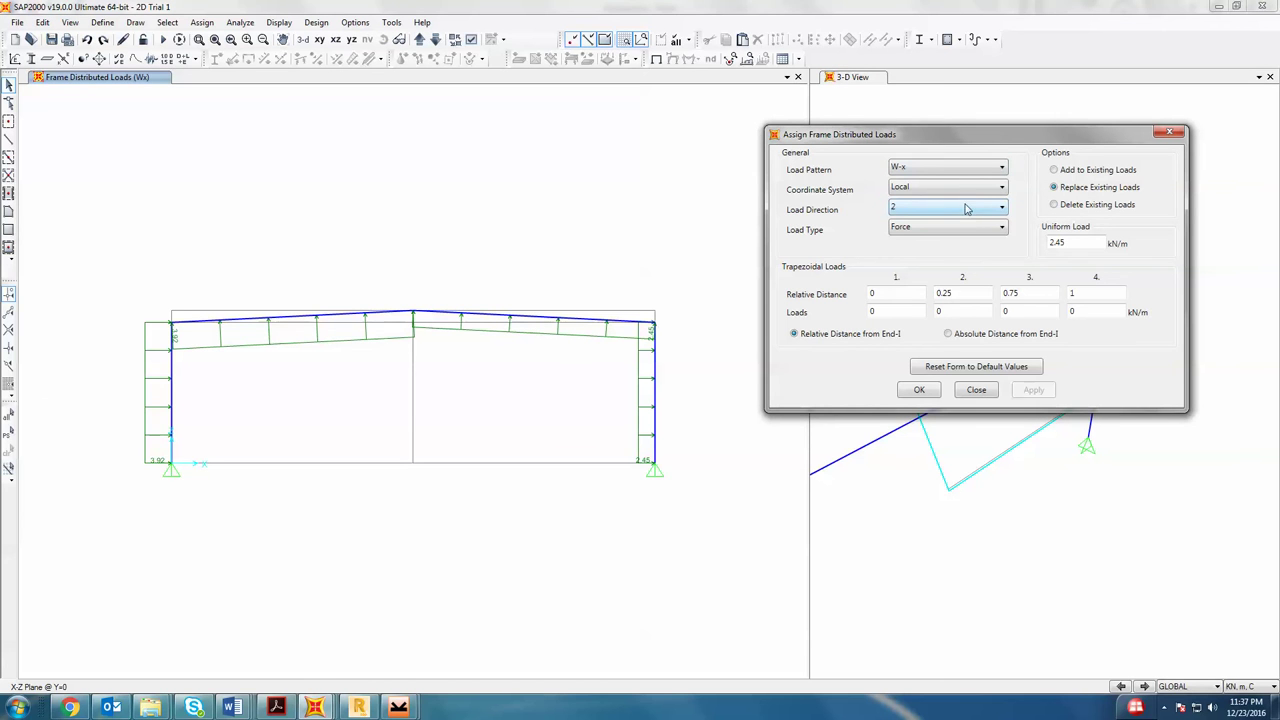
pyautogui.click(233, 340)
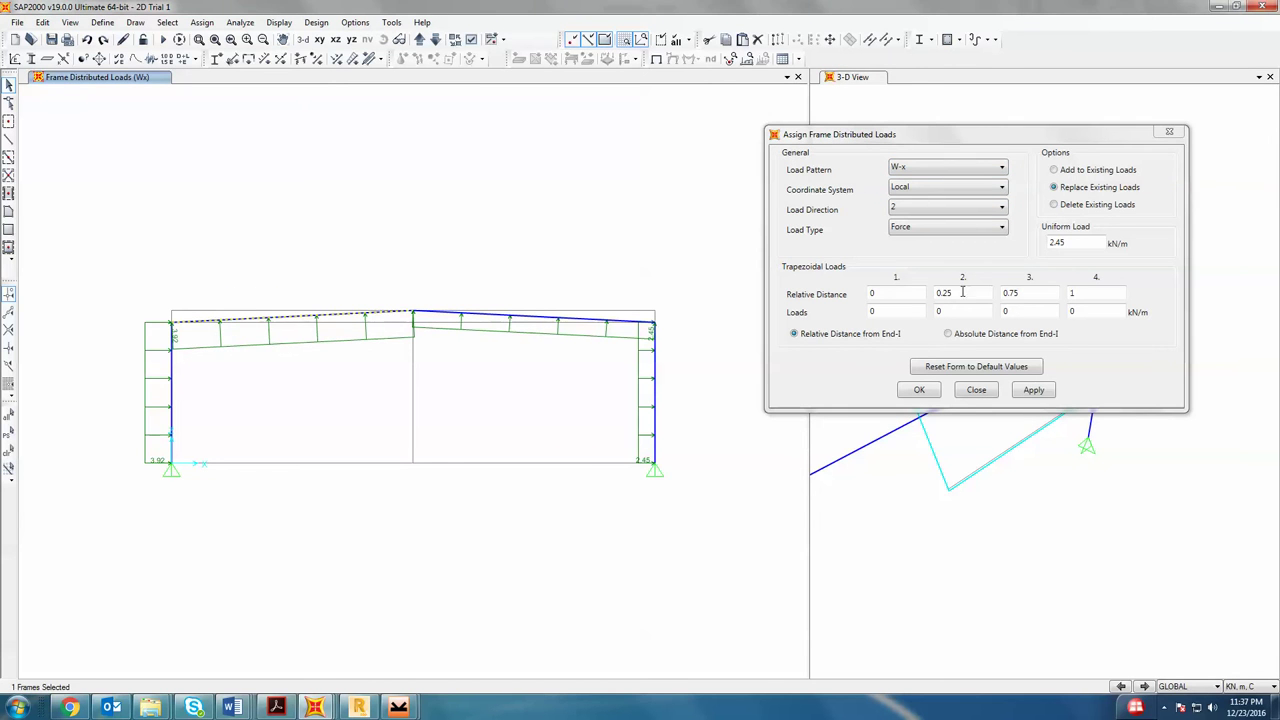
pyautogui.click(1034, 391)
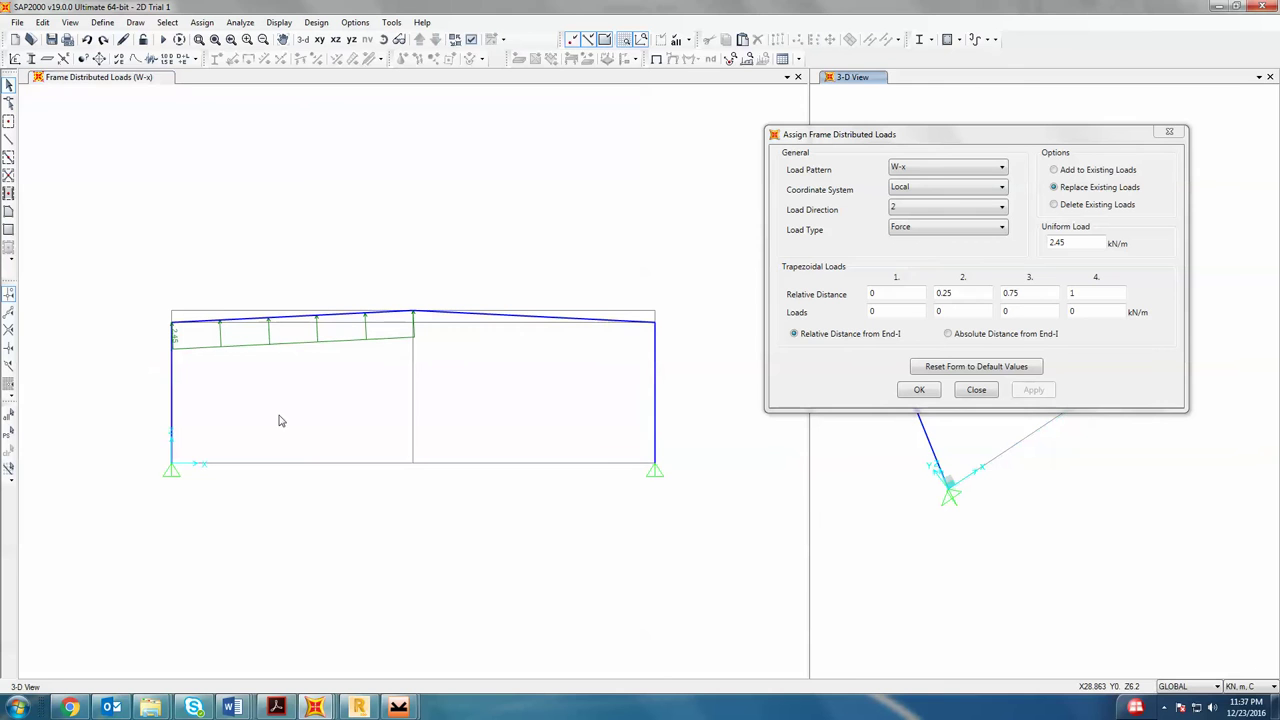
pyautogui.hotkey('ctrl', 'p')
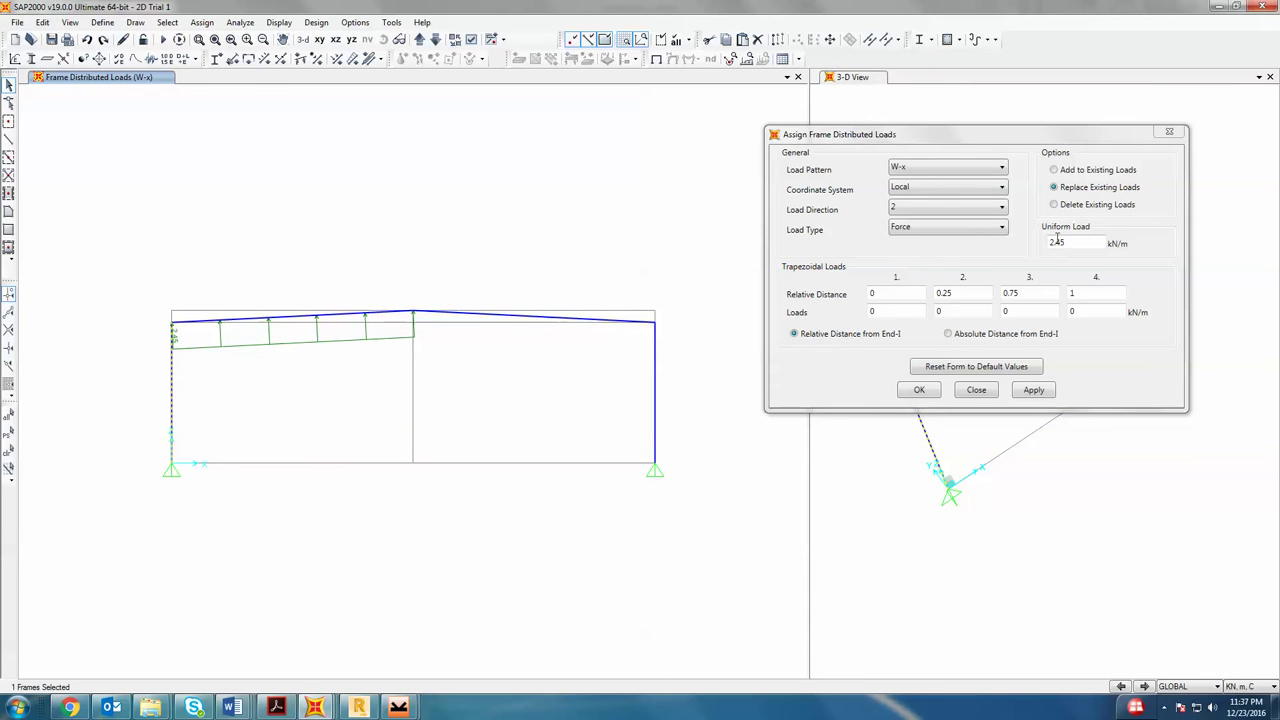
pyautogui.click(1055, 245)
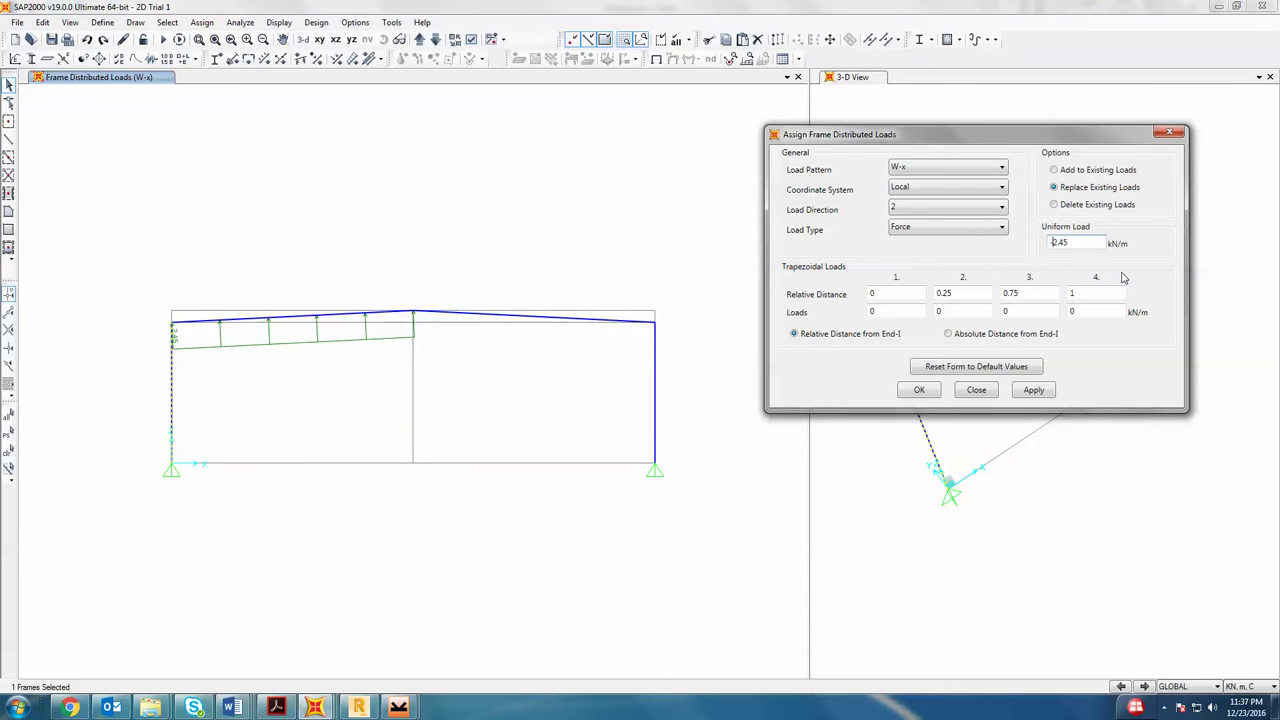
pyautogui.write('-')
pyautogui.click(1033, 390)
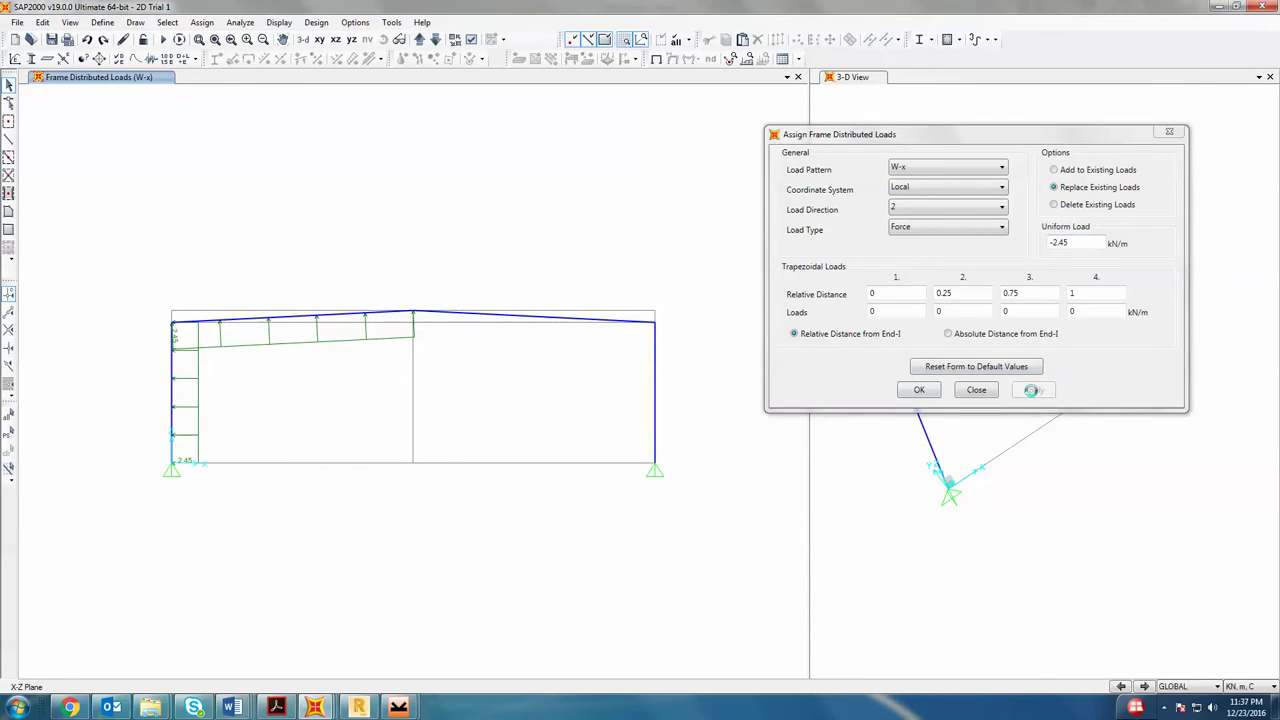
# - Assign W-x uniform loads of -3.92 kN/m to the right column and 3.92 kN/m to the right rafter
pyautogui.click(655, 365)
pyautogui.moveTo(1090, 243); pyautogui.dragTo(1055, 257)
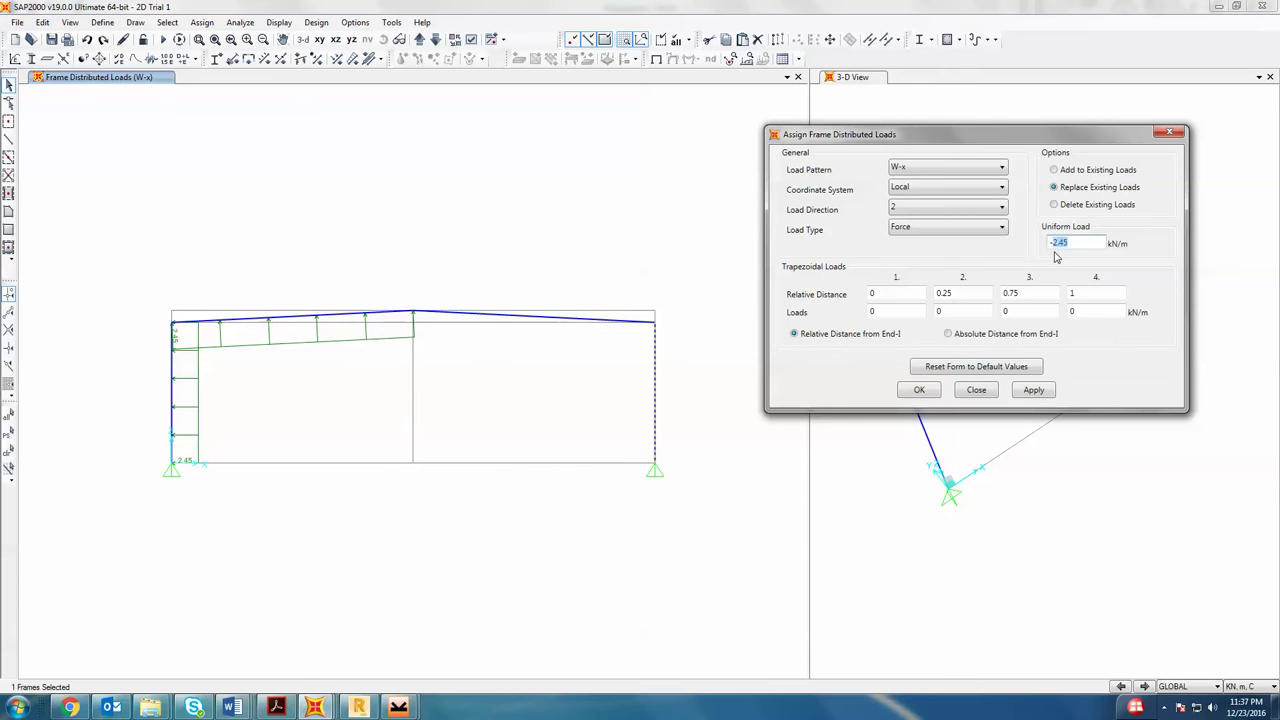
pyautogui.write('-3.92')
pyautogui.click(1030, 392)
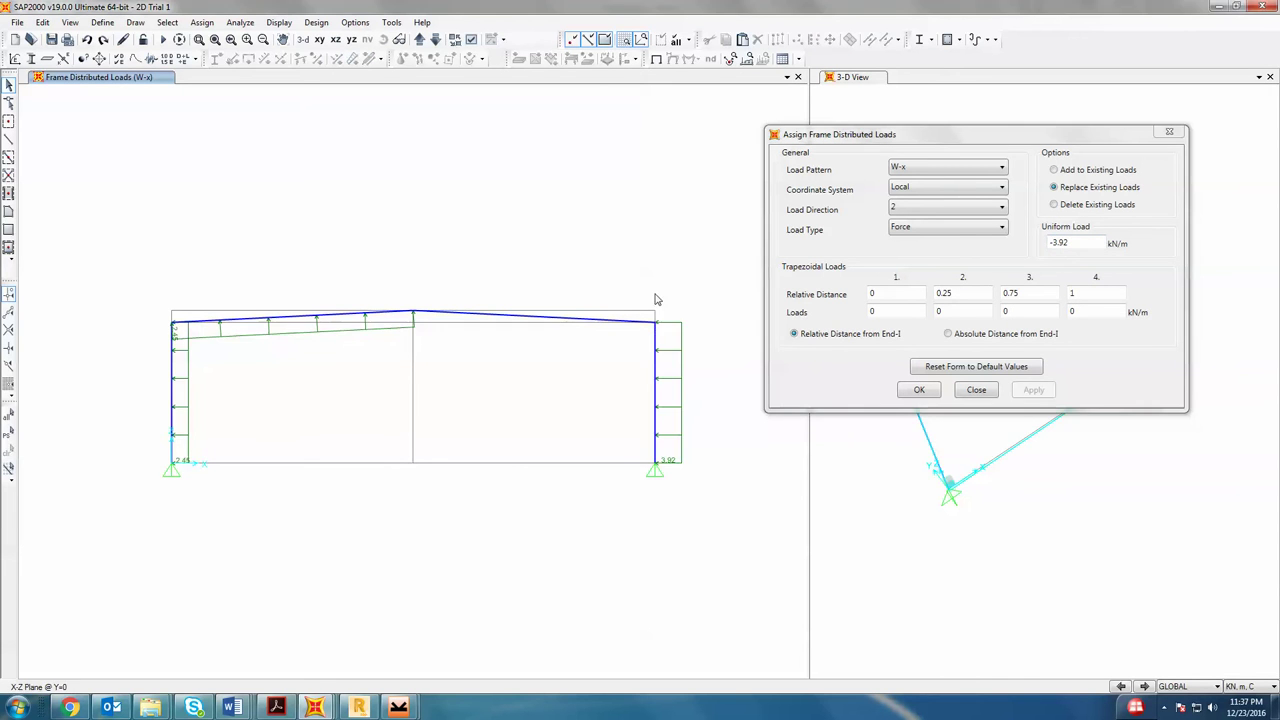
pyautogui.click(1046, 243)
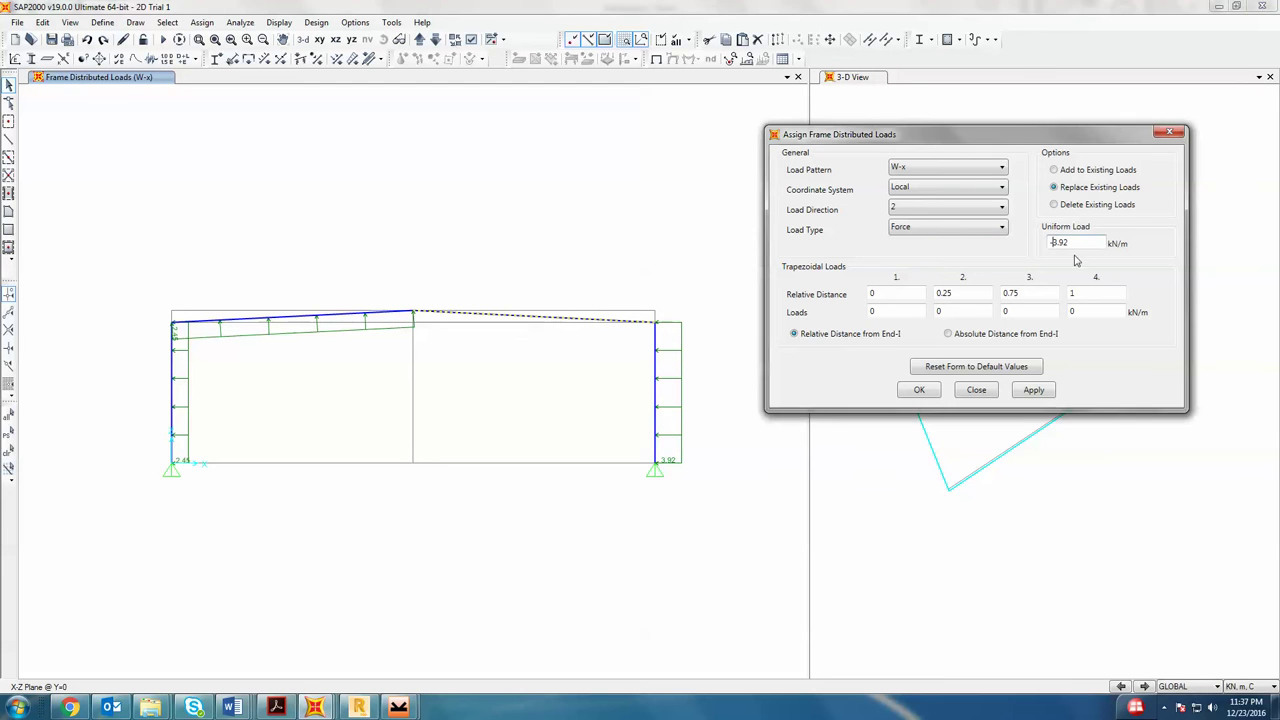
pyautogui.click(1033, 390)
# - Set the load pattern to Wy and look up its load value in the Introduction document in Word
pyautogui.click(905, 169)
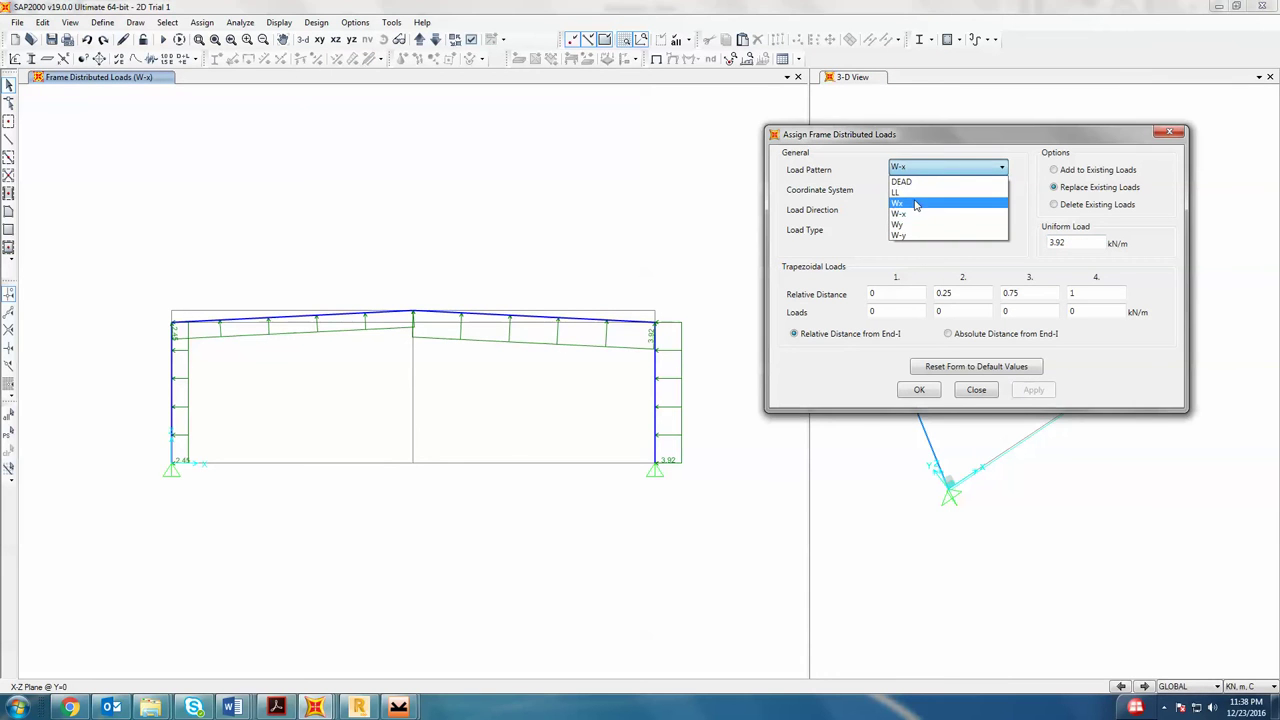
pyautogui.click(921, 228)
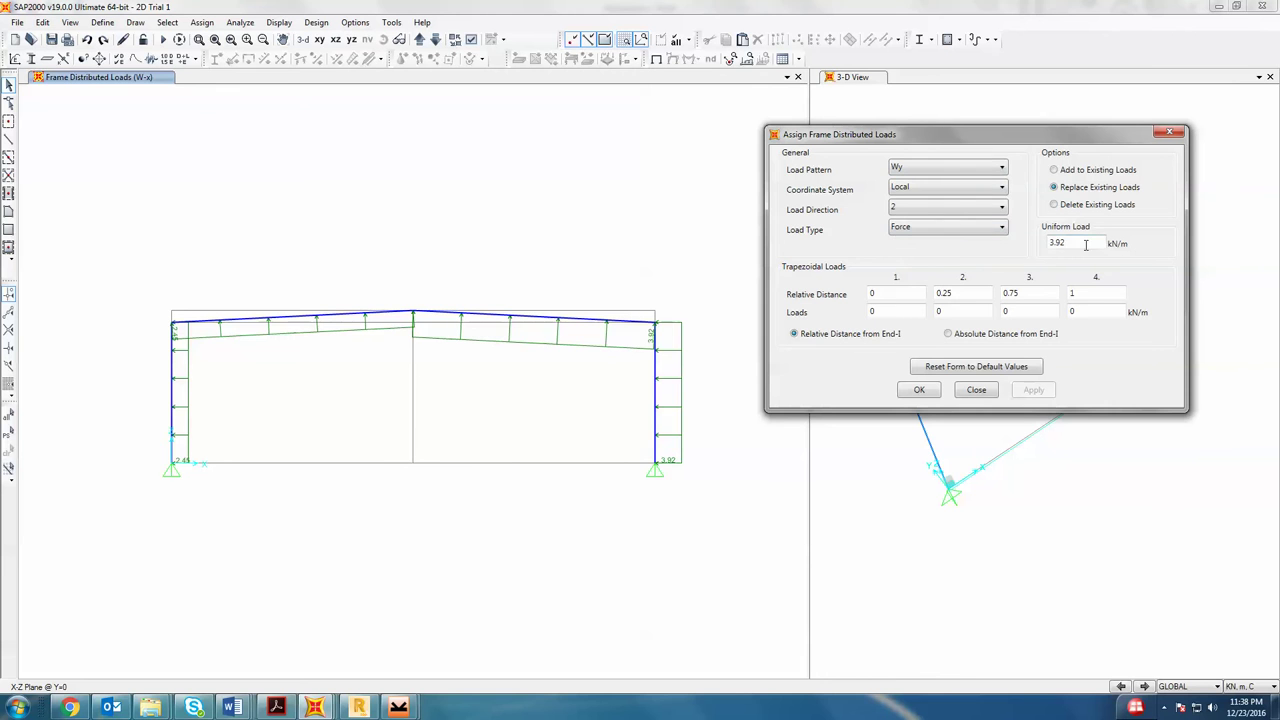
pyautogui.moveTo(1086, 244); pyautogui.dragTo(1033, 248)
pyautogui.moveTo(275, 690)
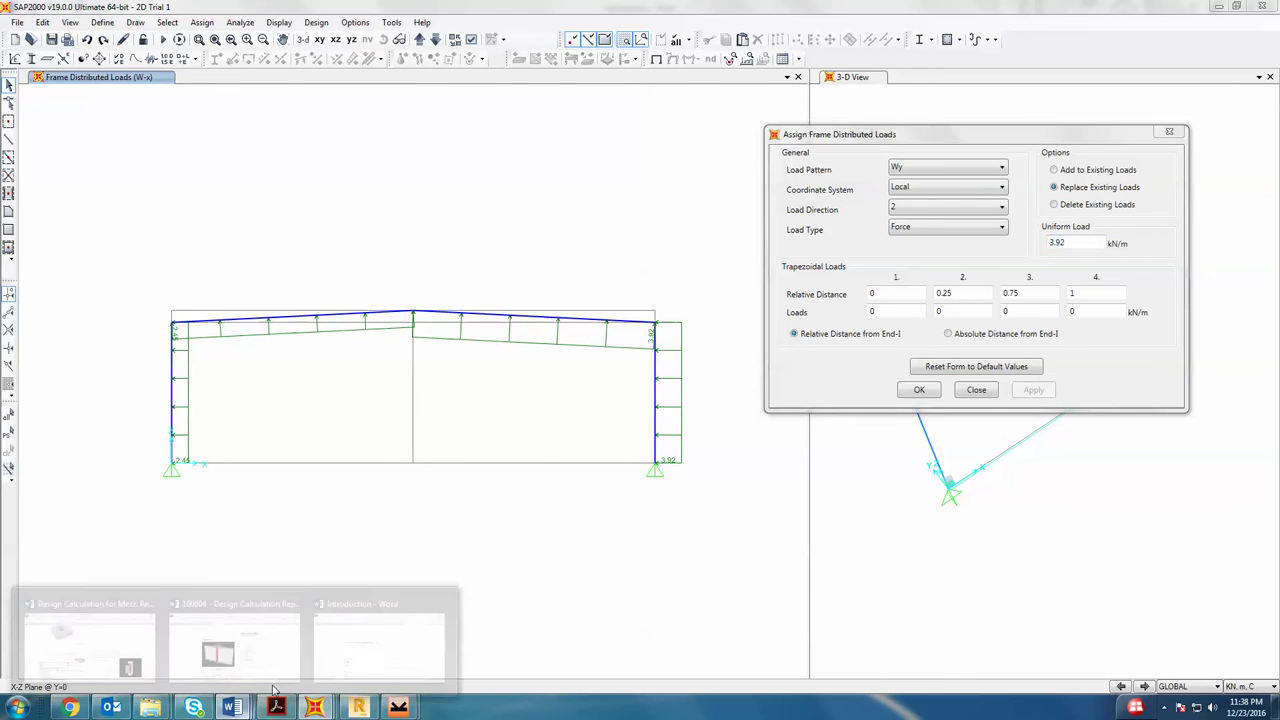
pyautogui.click(417, 650)
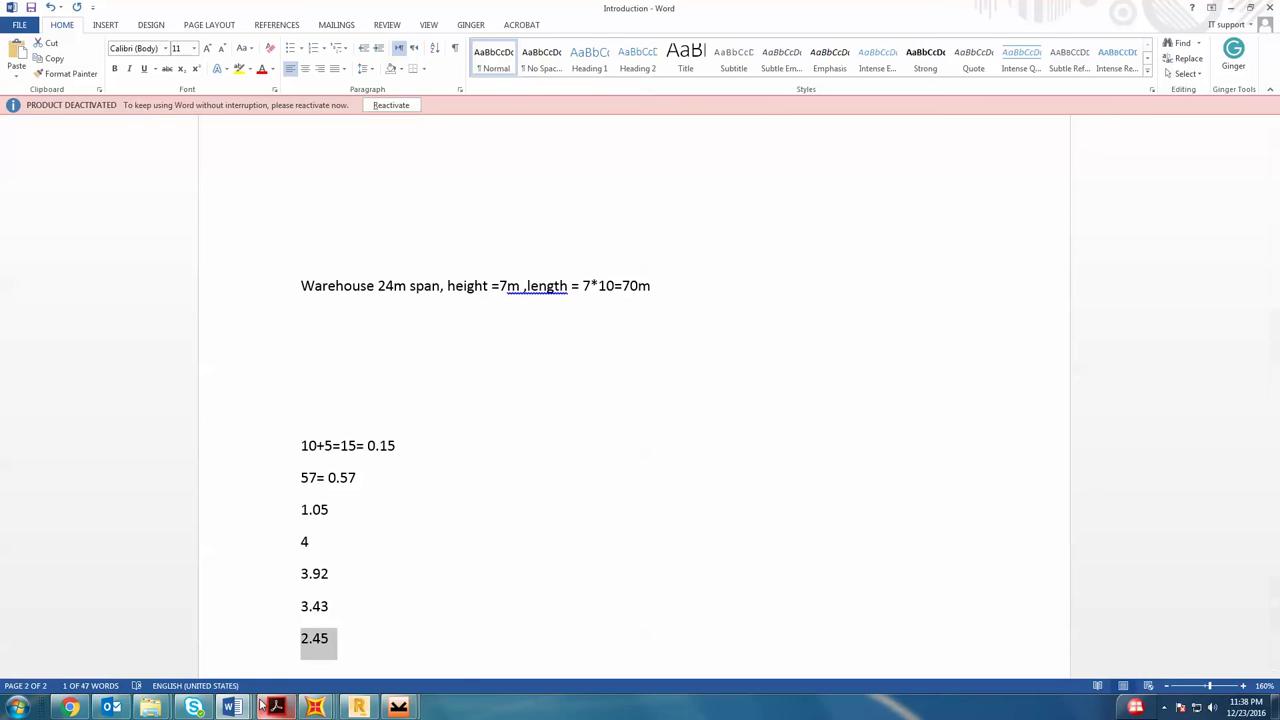
# - Switch to the SAP2000 frame model and assign a 3.43 kN/m uniform load in local direction 2 to all frames for pattern Wy
pyautogui.moveTo(314, 706)
pyautogui.click(451, 657)
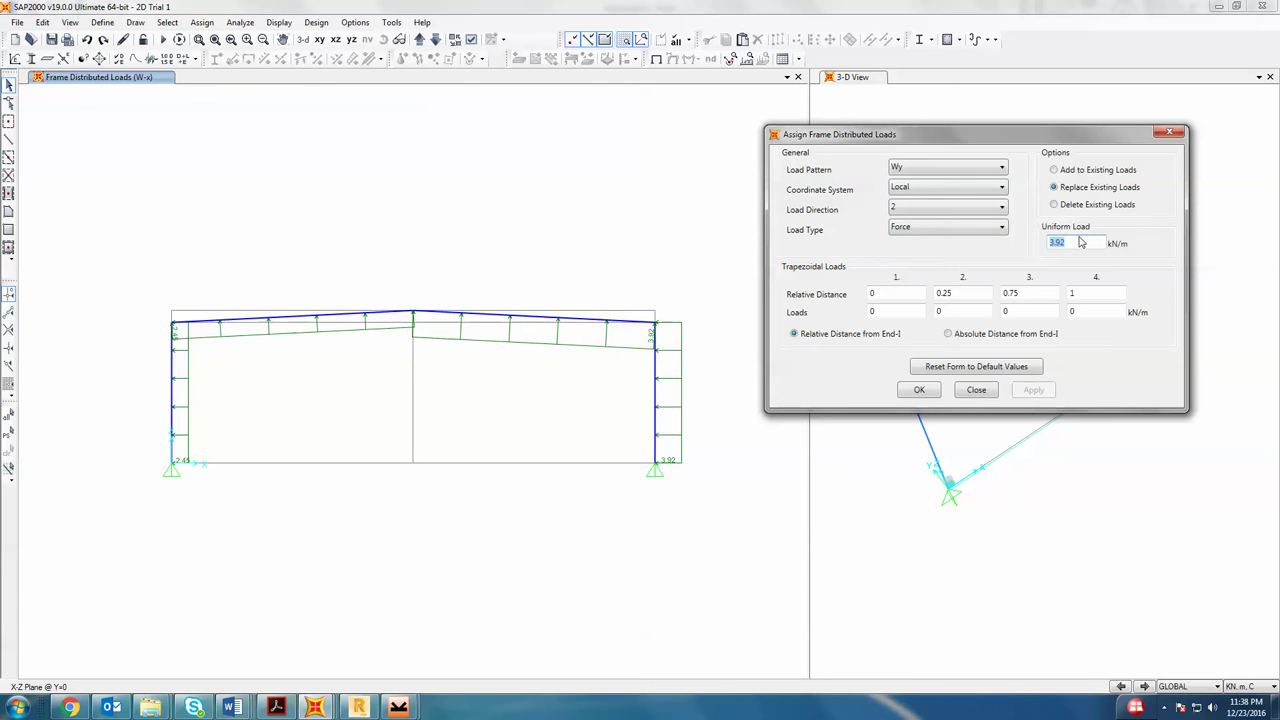
pyautogui.write('3')
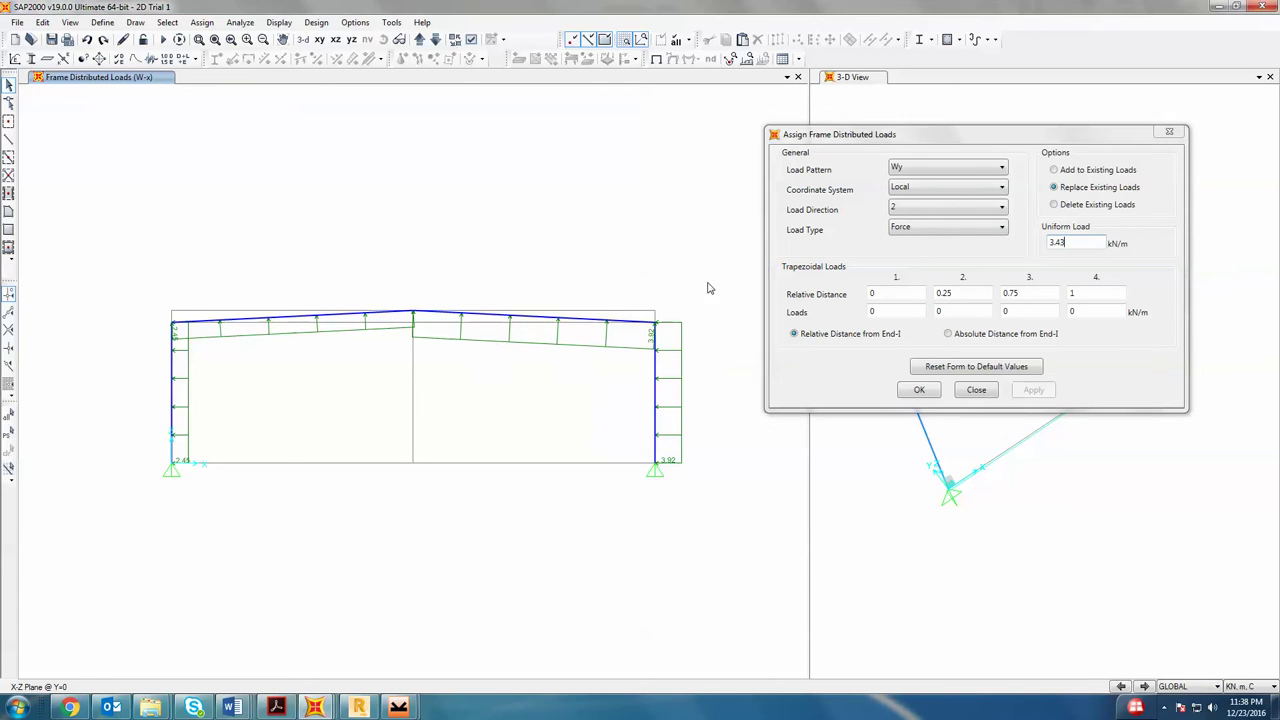
pyautogui.moveTo(674, 270); pyautogui.dragTo(116, 594)
pyautogui.click(1027, 395)
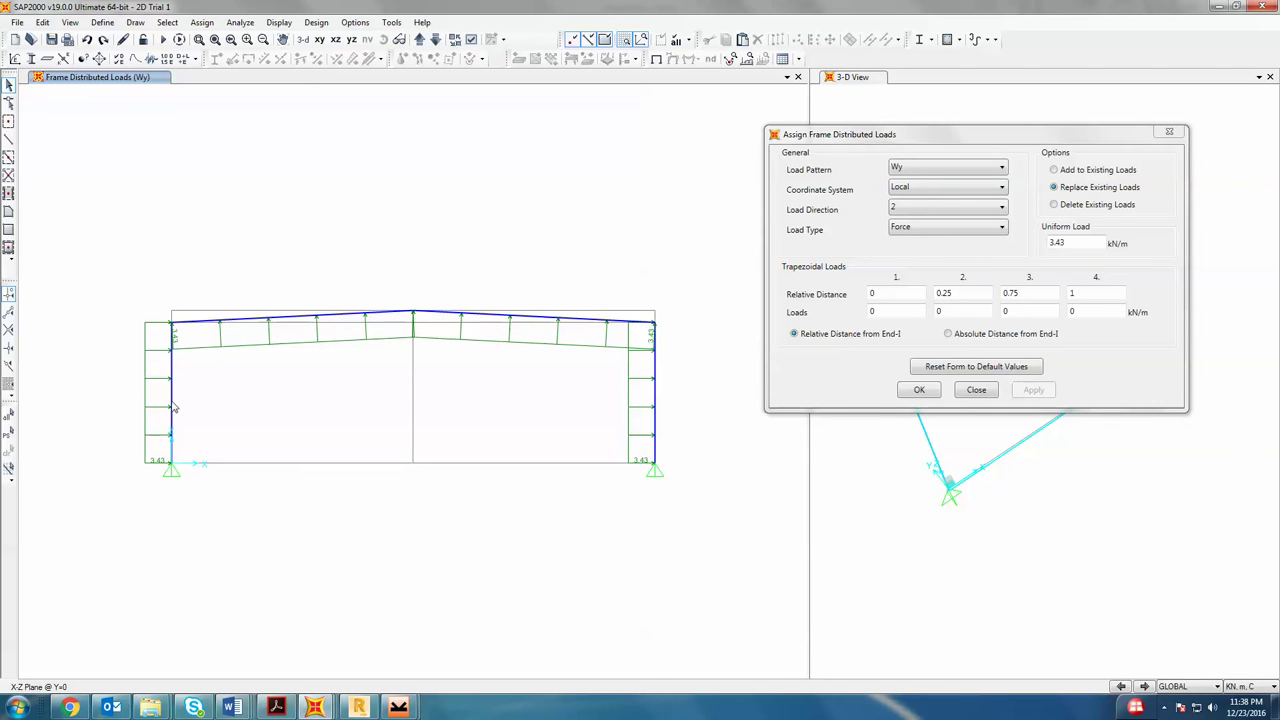
# - Assign the 3.43 kN/m uniform load to all columns and rafters for load pattern W-y
pyautogui.click(928, 172)
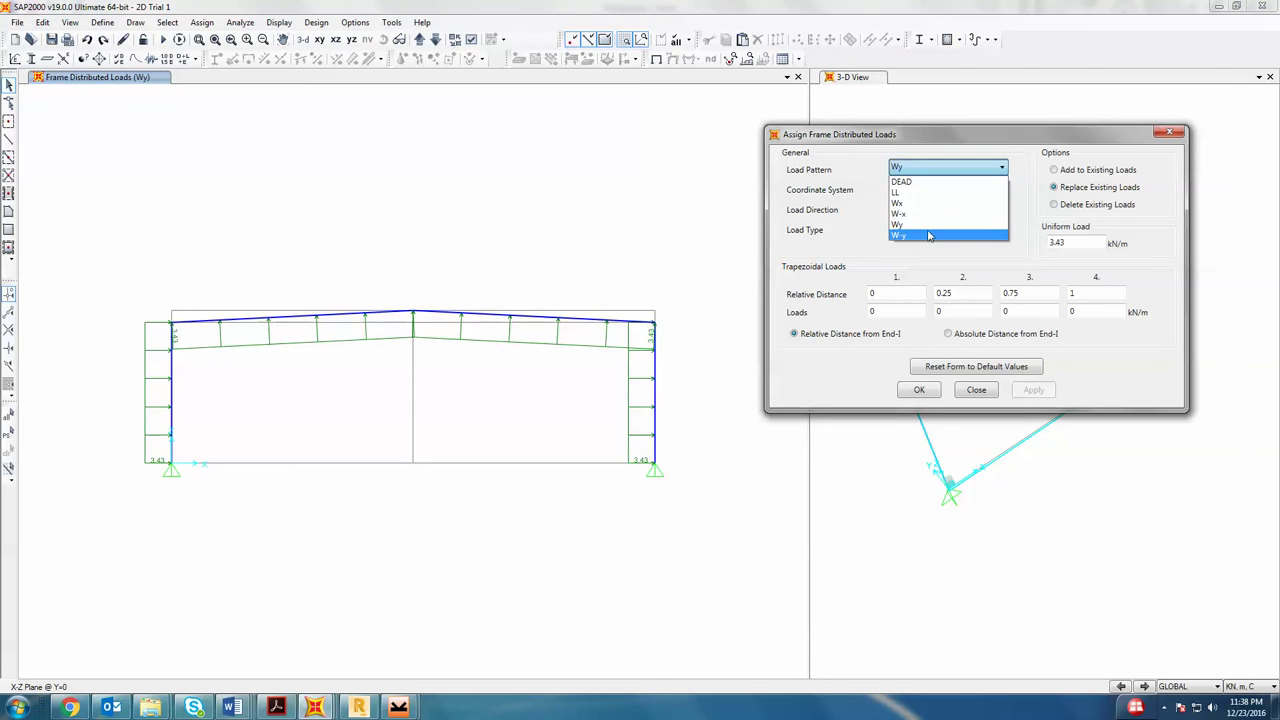
pyautogui.click(900, 235)
pyautogui.moveTo(700, 242); pyautogui.dragTo(102, 586)
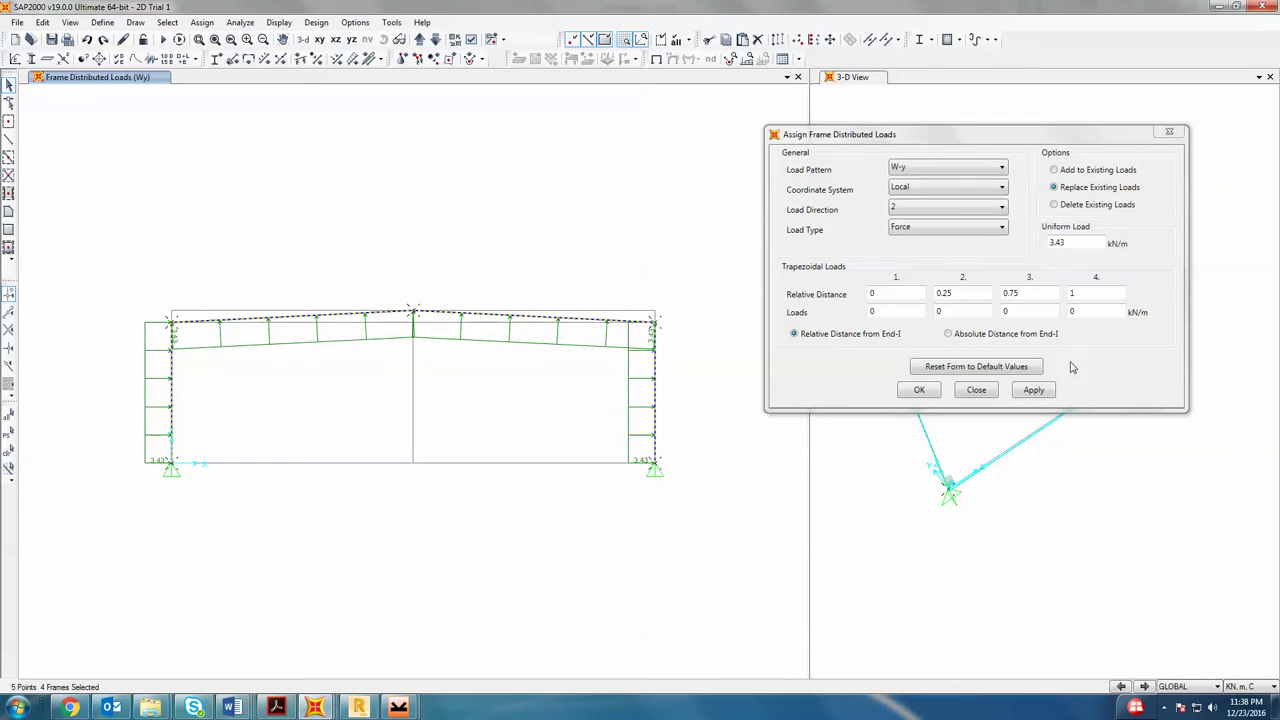
pyautogui.click(1048, 394)
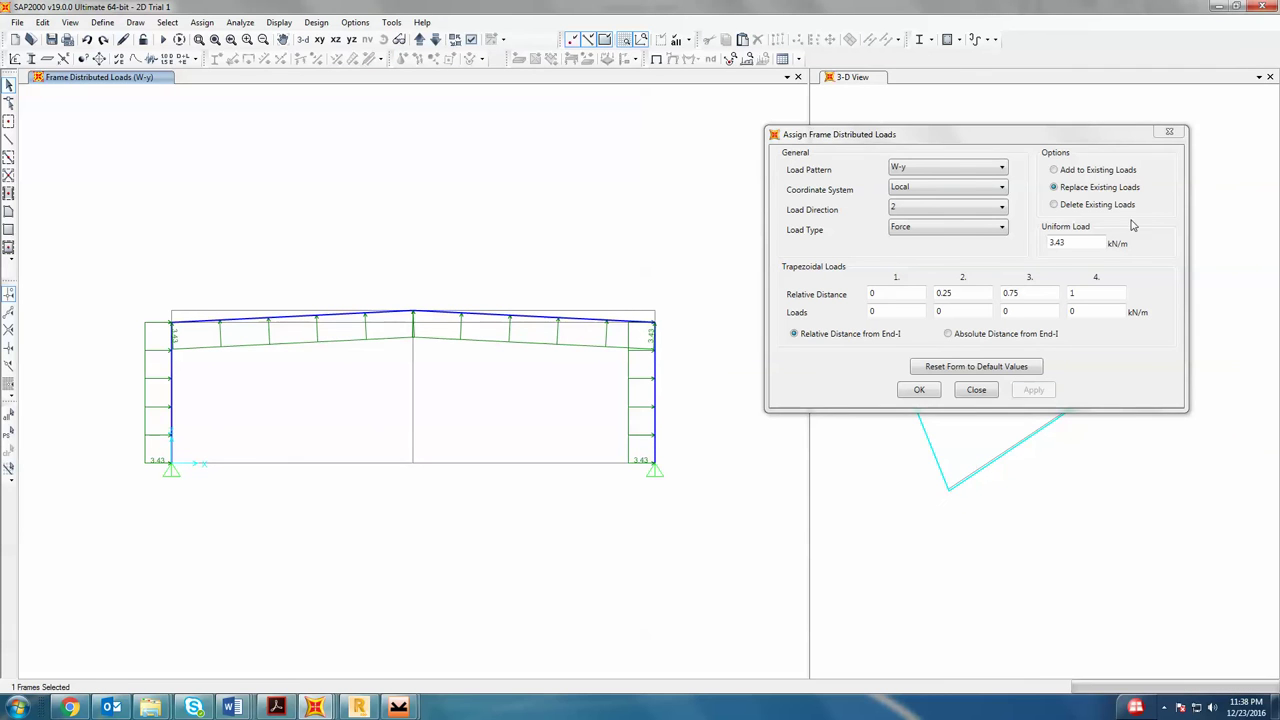
# - Replace the left column's uniform load with -3.43 kN/m for load pattern W-y
pyautogui.doubleClick(1055, 244)
pyautogui.click(1057, 245)
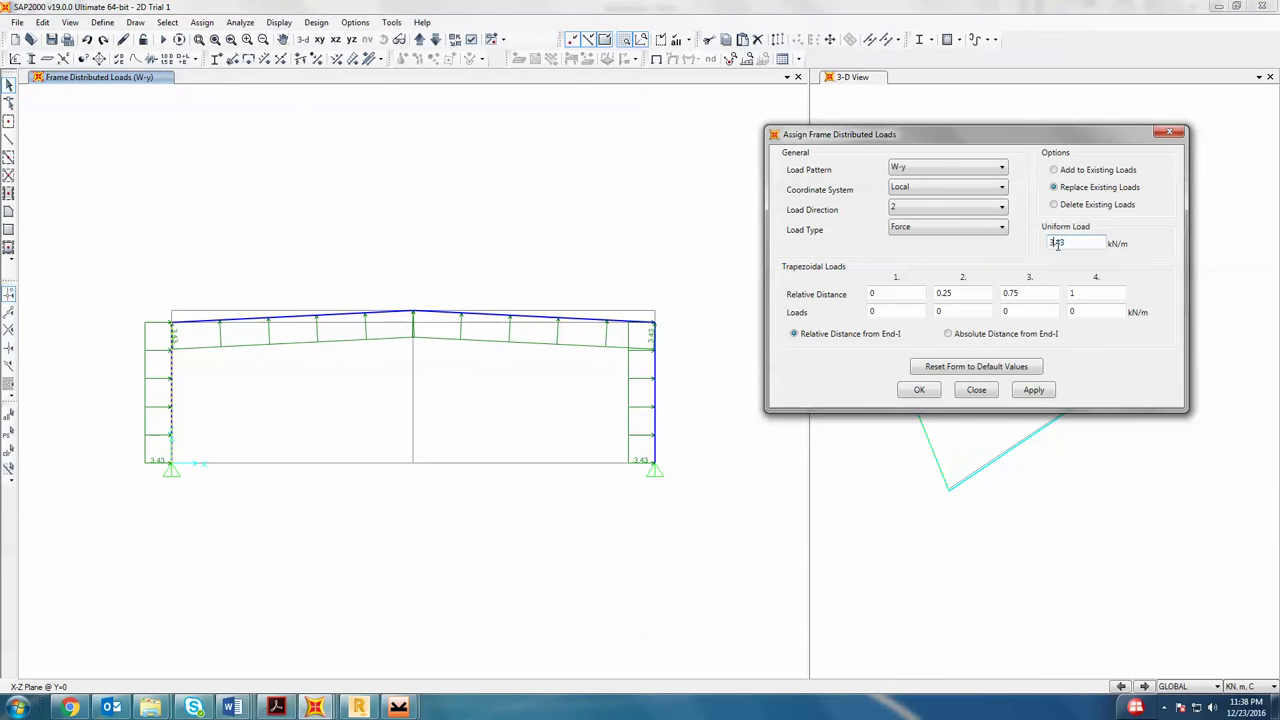
pyautogui.write('-')
pyautogui.click(1033, 390)
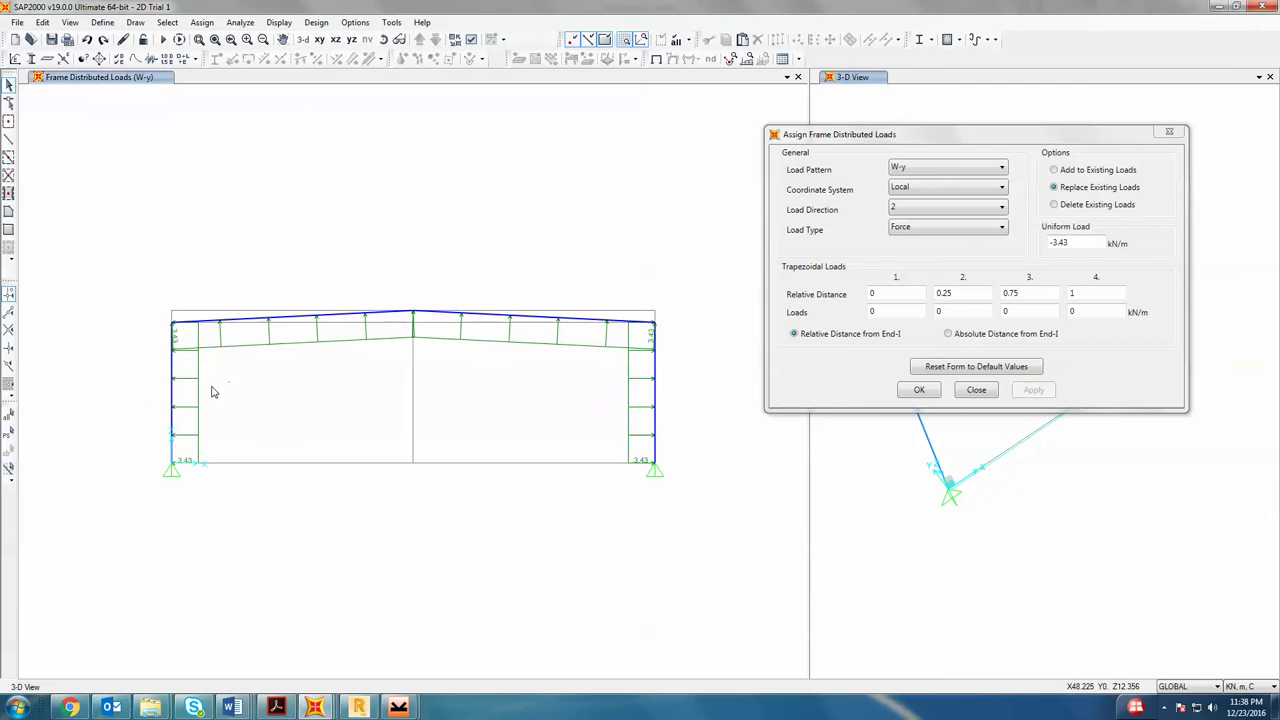
# - Apply the -3.43 kN/m uniform load to the left column for load pattern Wy and finish the load assignment
pyautogui.click(174, 392)
pyautogui.click(1001, 169)
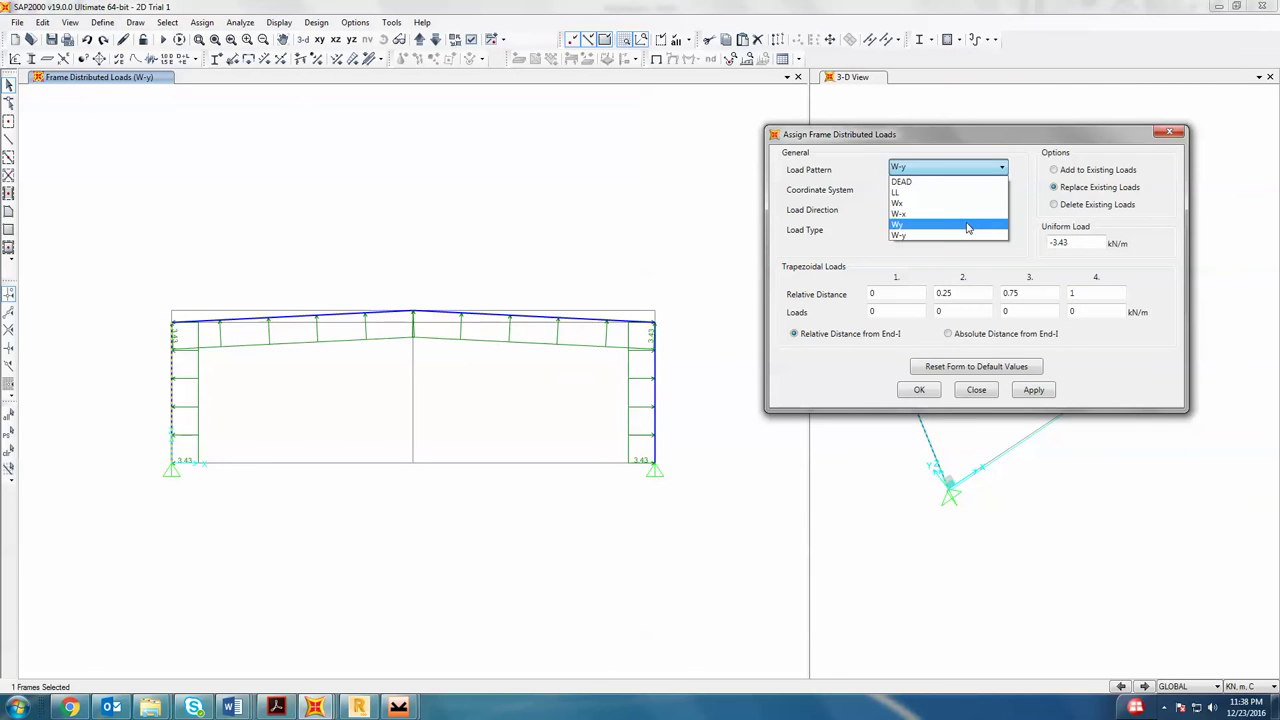
pyautogui.click(967, 228)
pyautogui.click(1033, 390)
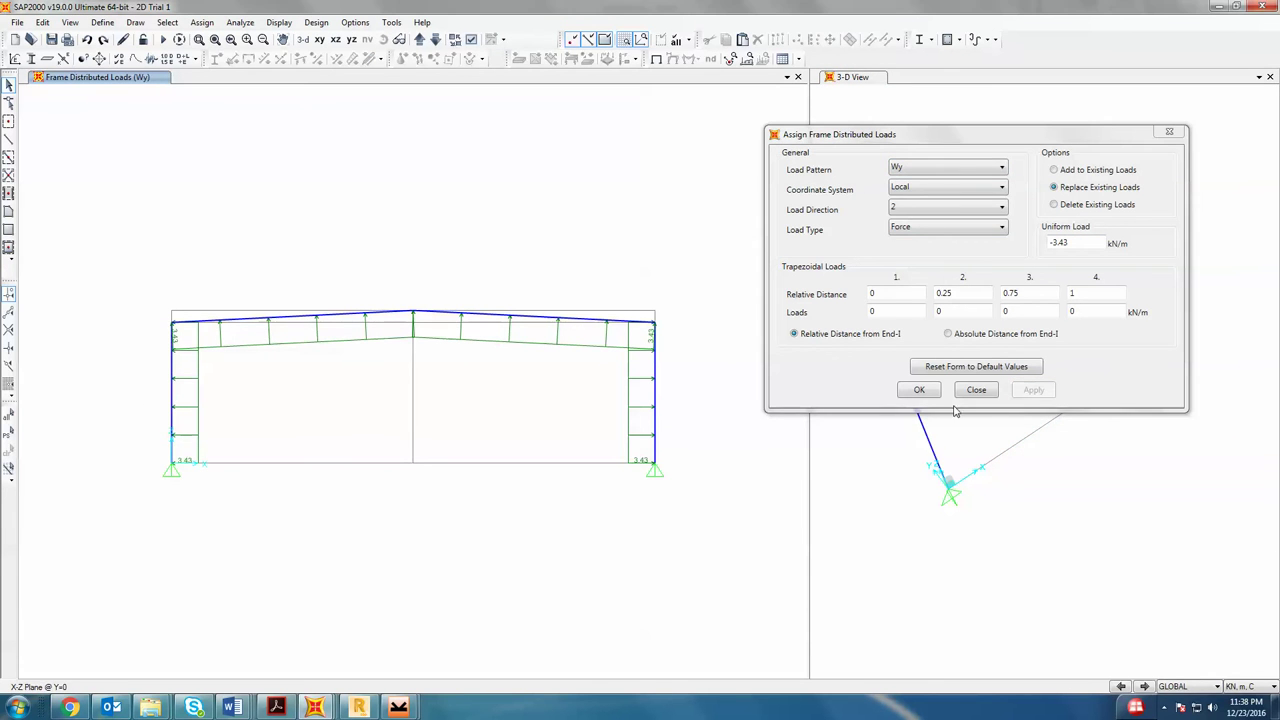
pyautogui.click(919, 390)
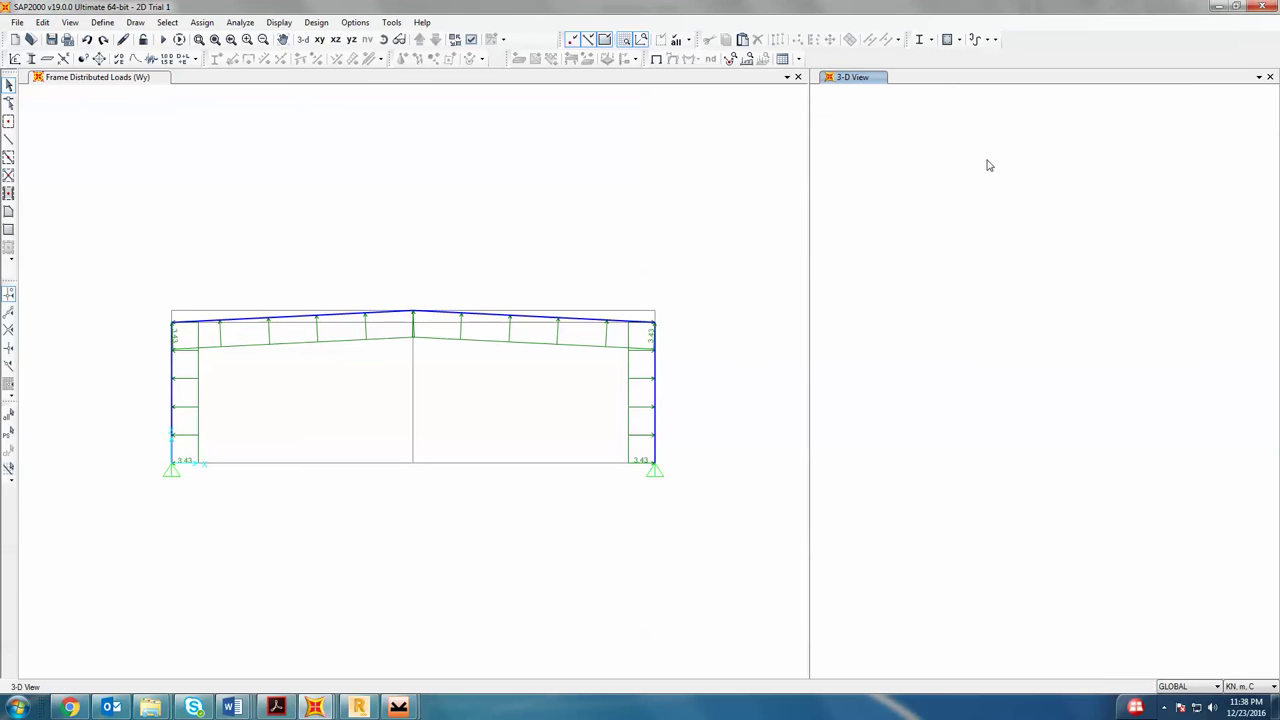
# - Set the 3-D view's display type to Extrude
pyautogui.click(471, 39)
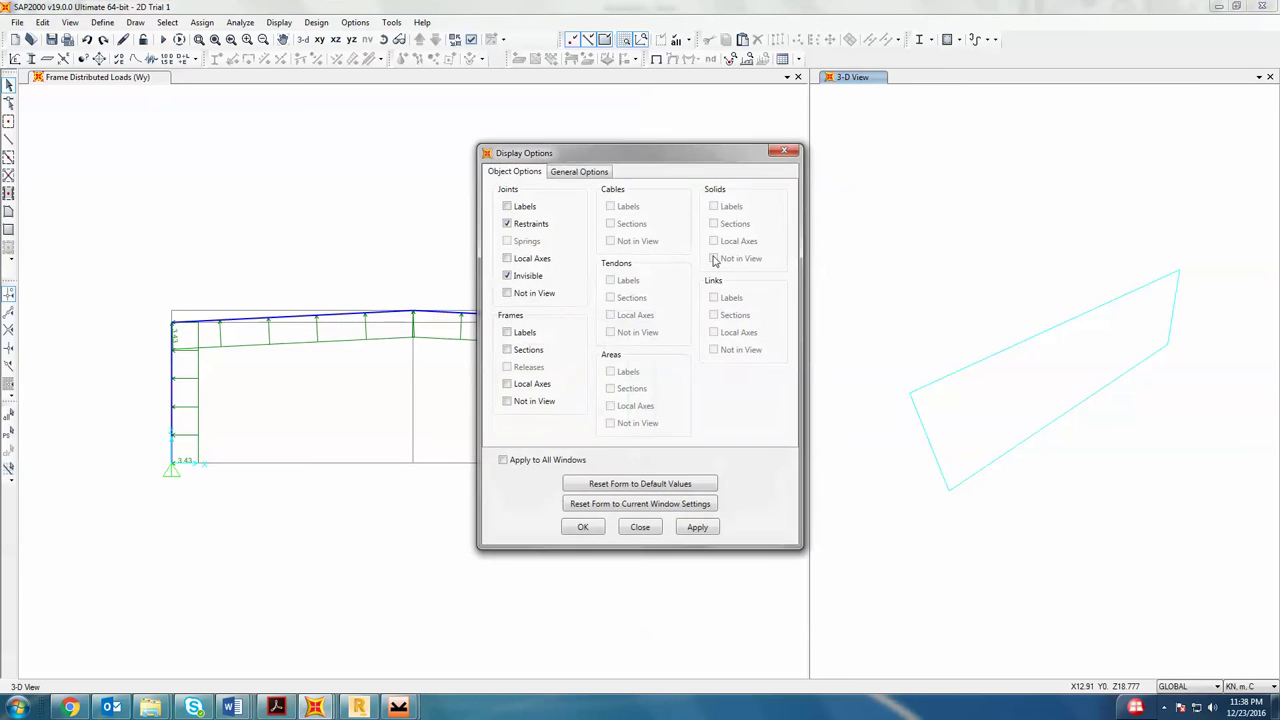
pyautogui.click(697, 528)
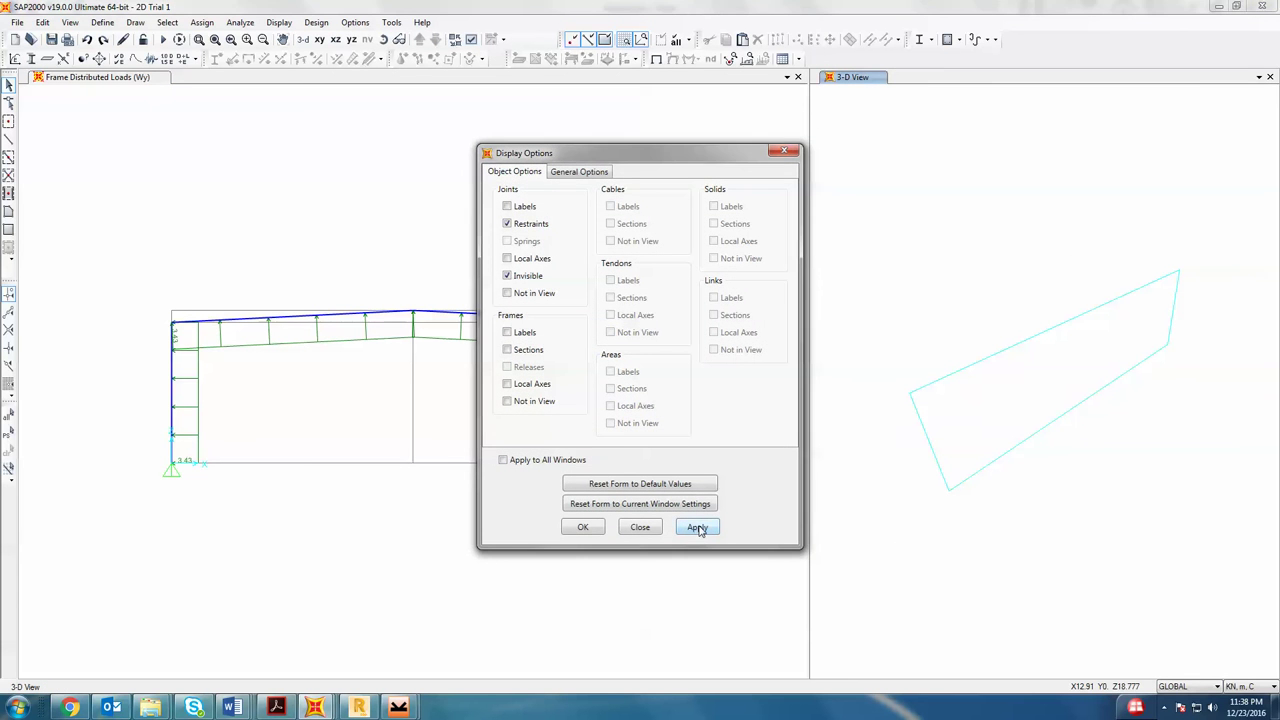
pyautogui.click(577, 172)
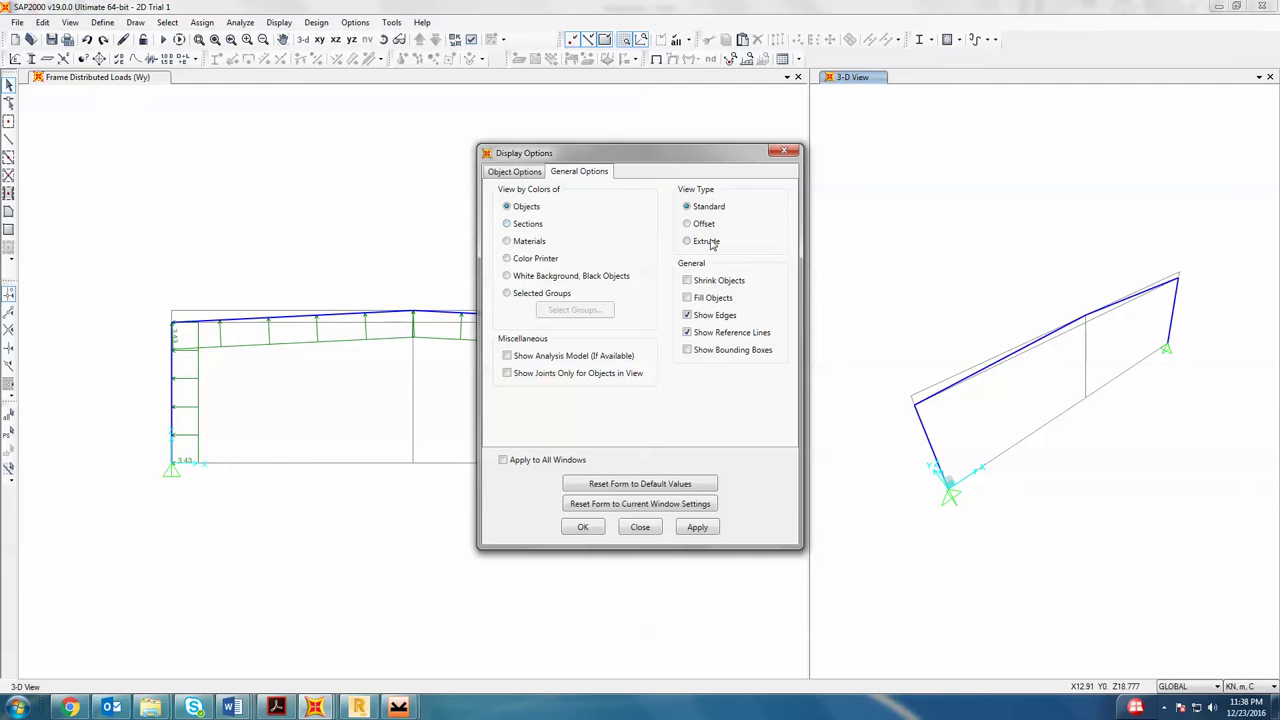
pyautogui.click(712, 243)
pyautogui.click(697, 530)
pyautogui.click(886, 283)
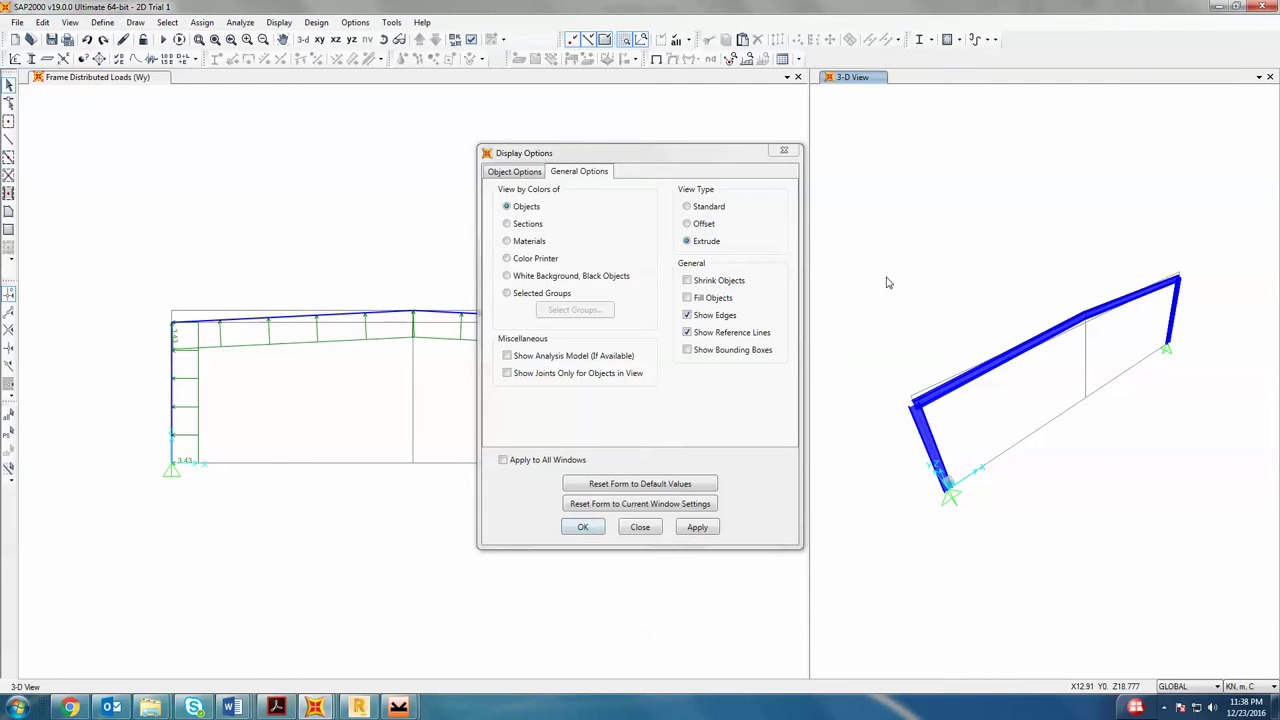
pyautogui.click(588, 528)
pyautogui.click(714, 489)
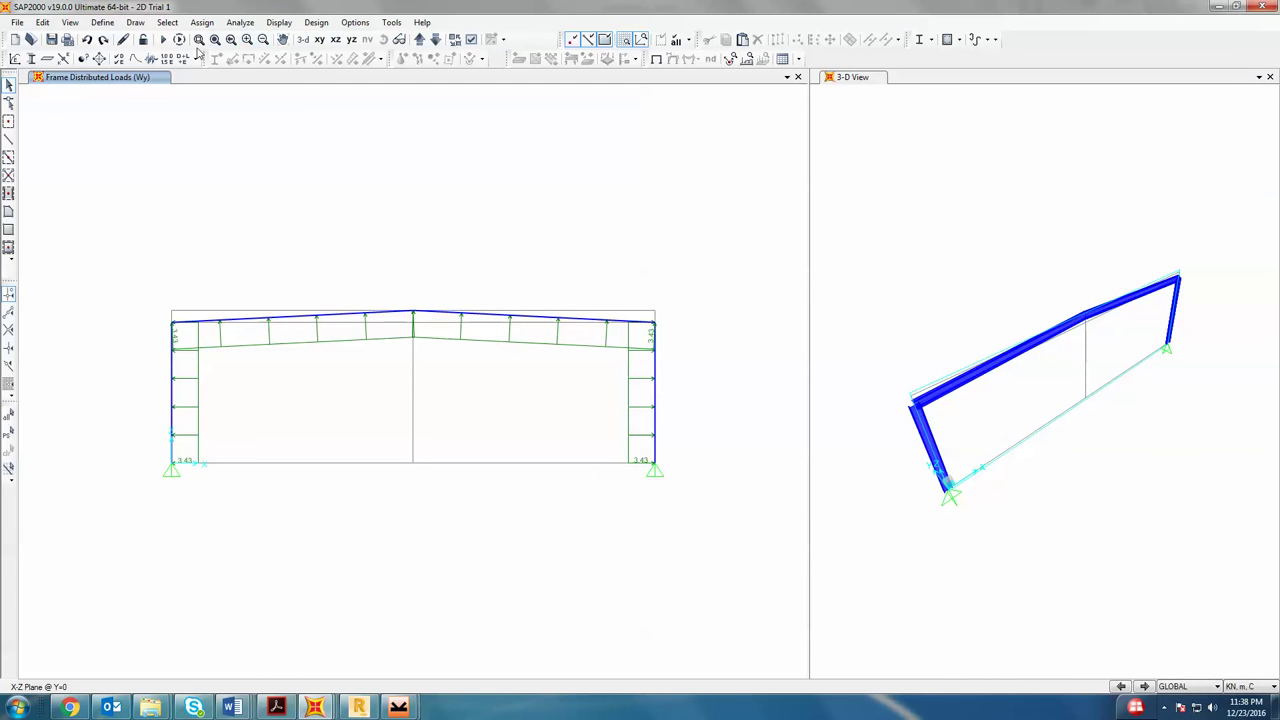
# - Run the analysis and display the frames' Moment 3-3 diagram for the DL+LL combination
pyautogui.click(163, 39)
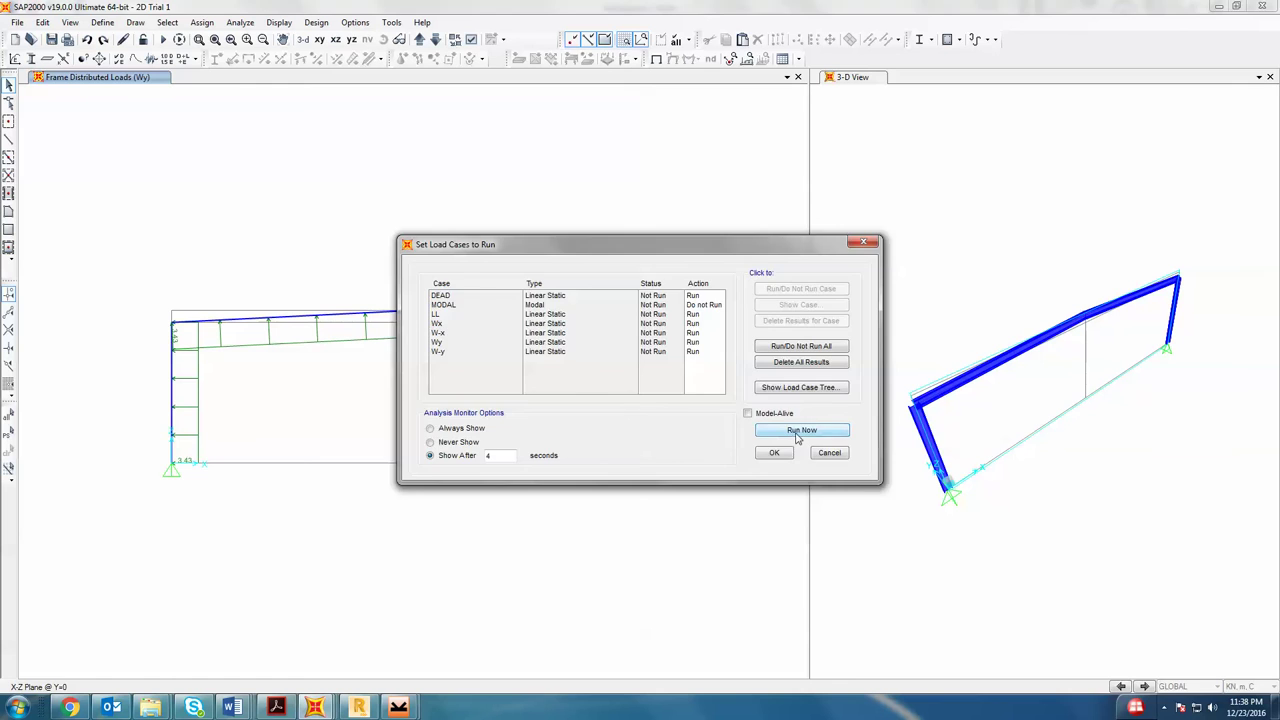
pyautogui.click(801, 430)
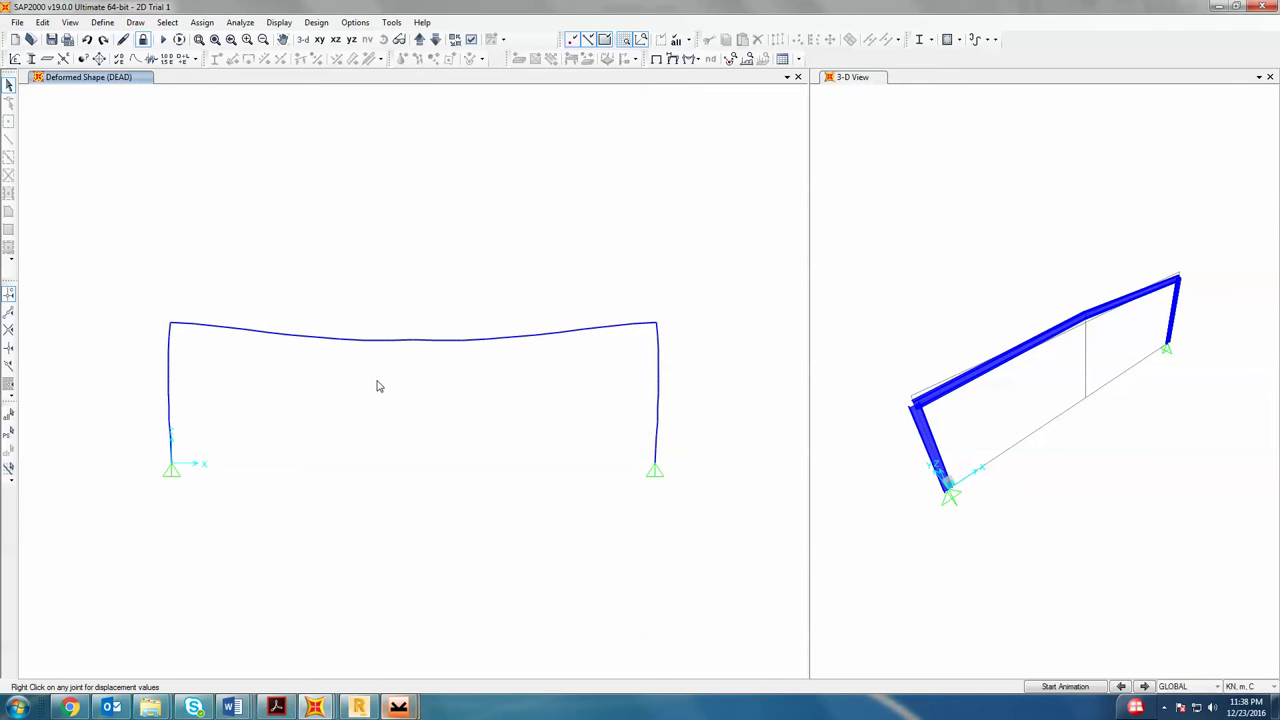
pyautogui.click(700, 58)
pyautogui.click(729, 103)
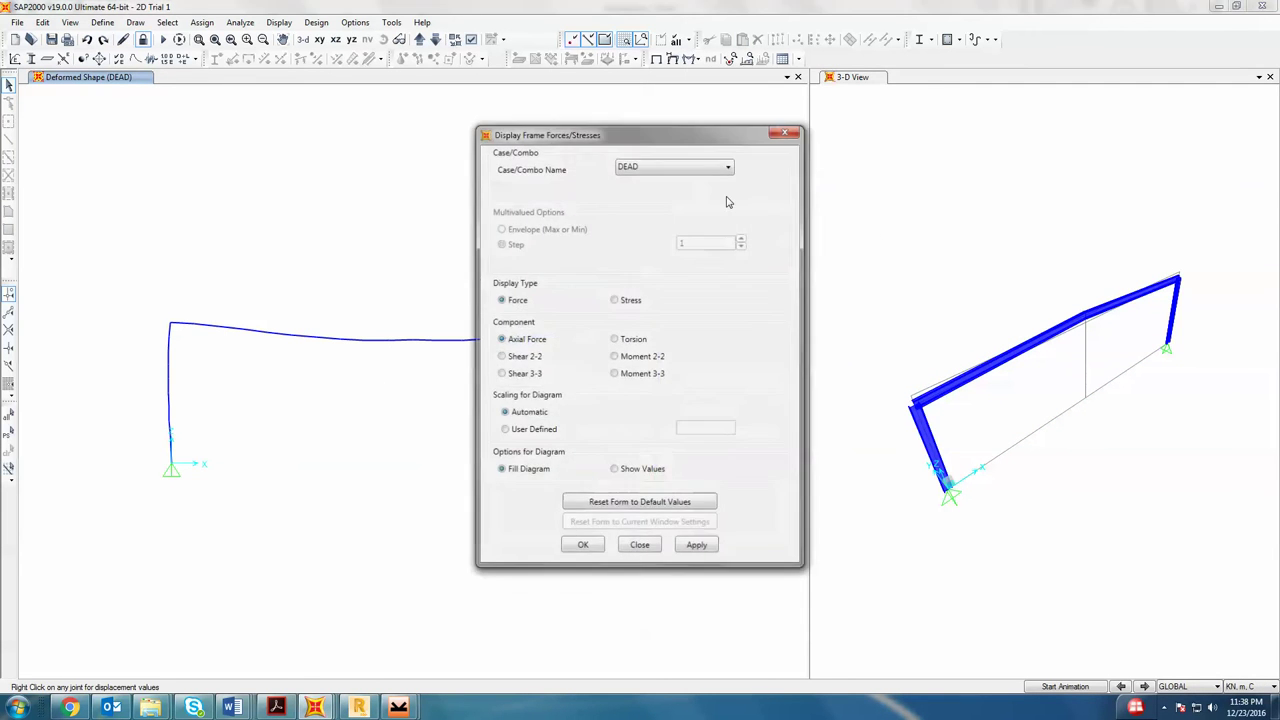
pyautogui.click(726, 167)
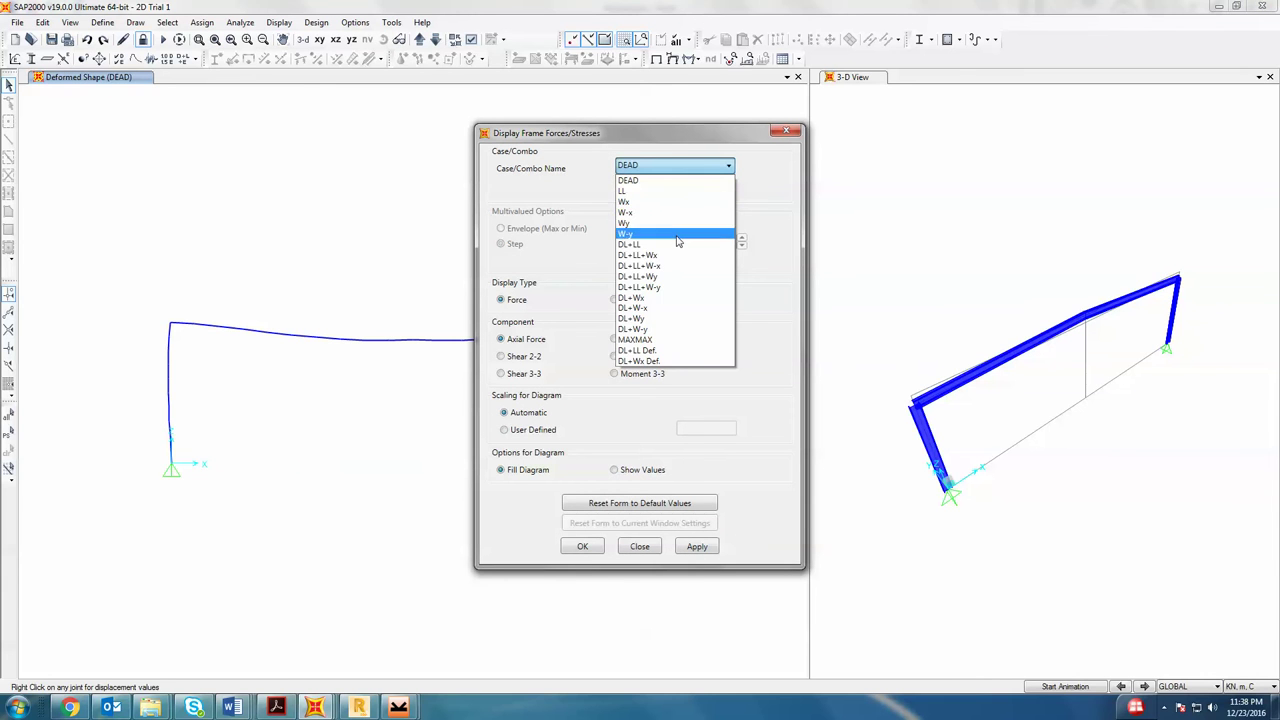
pyautogui.click(679, 245)
pyautogui.click(615, 374)
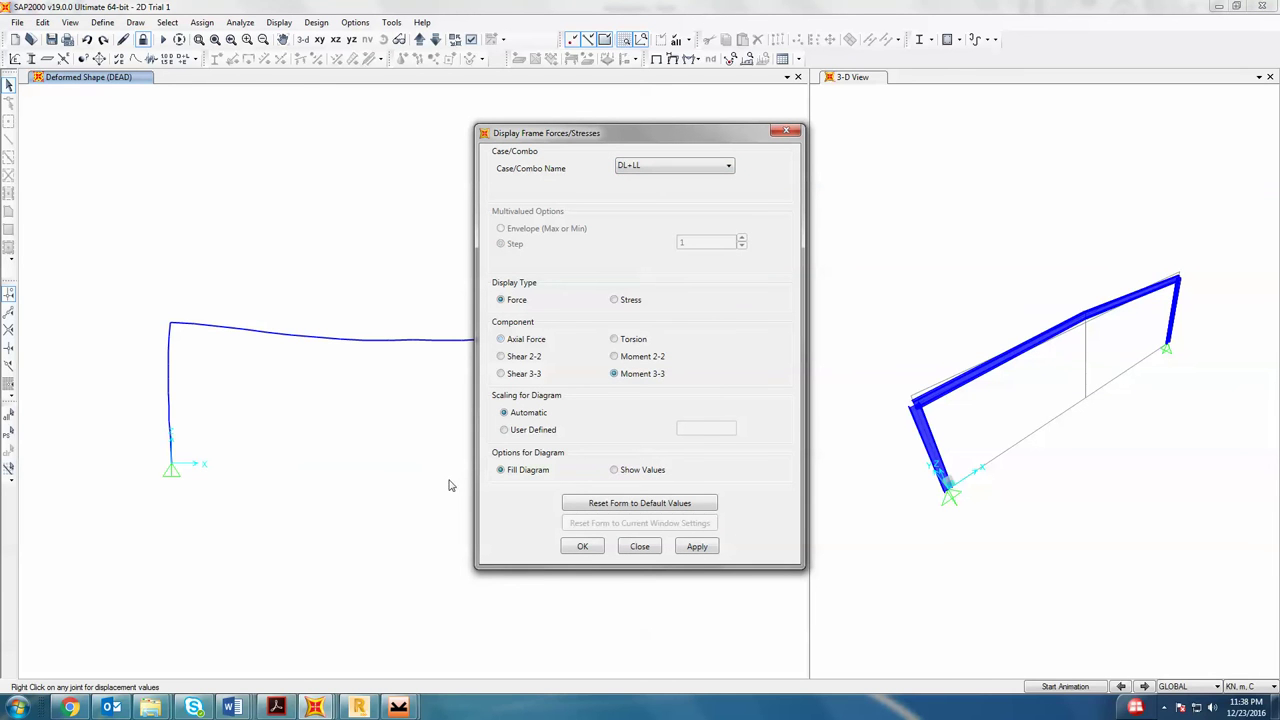
pyautogui.click(697, 546)
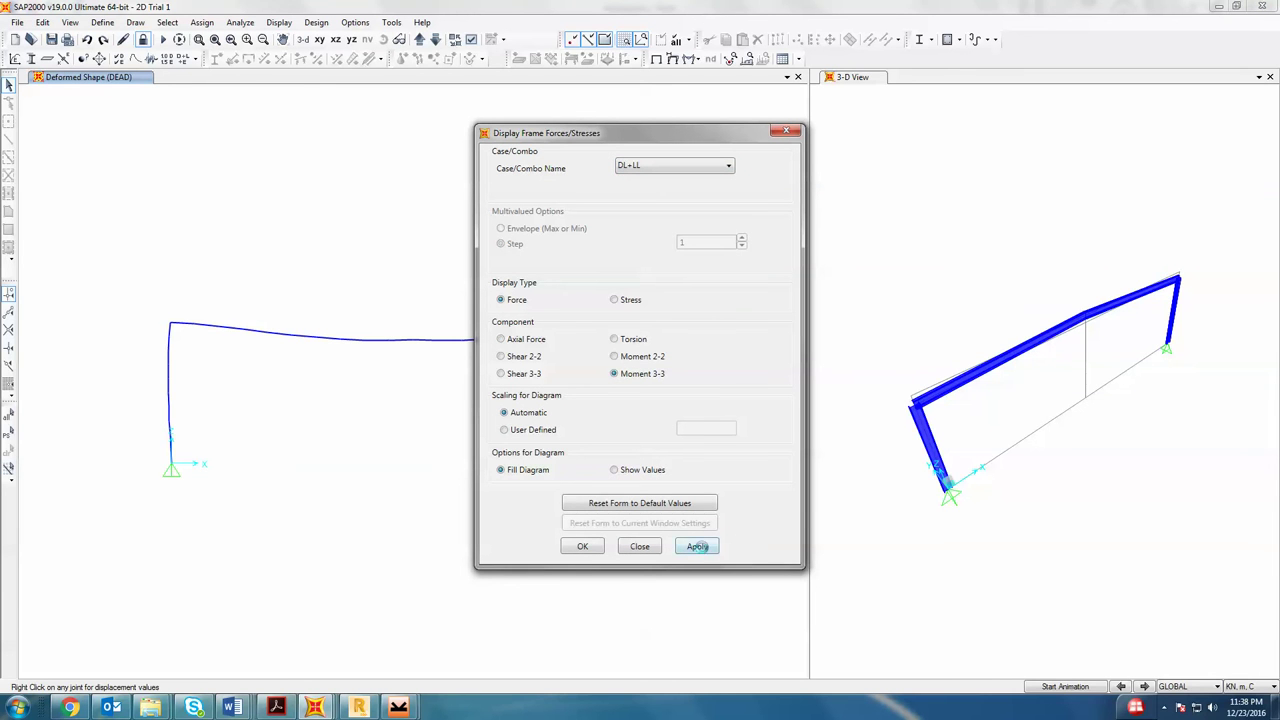
pyautogui.click(583, 548)
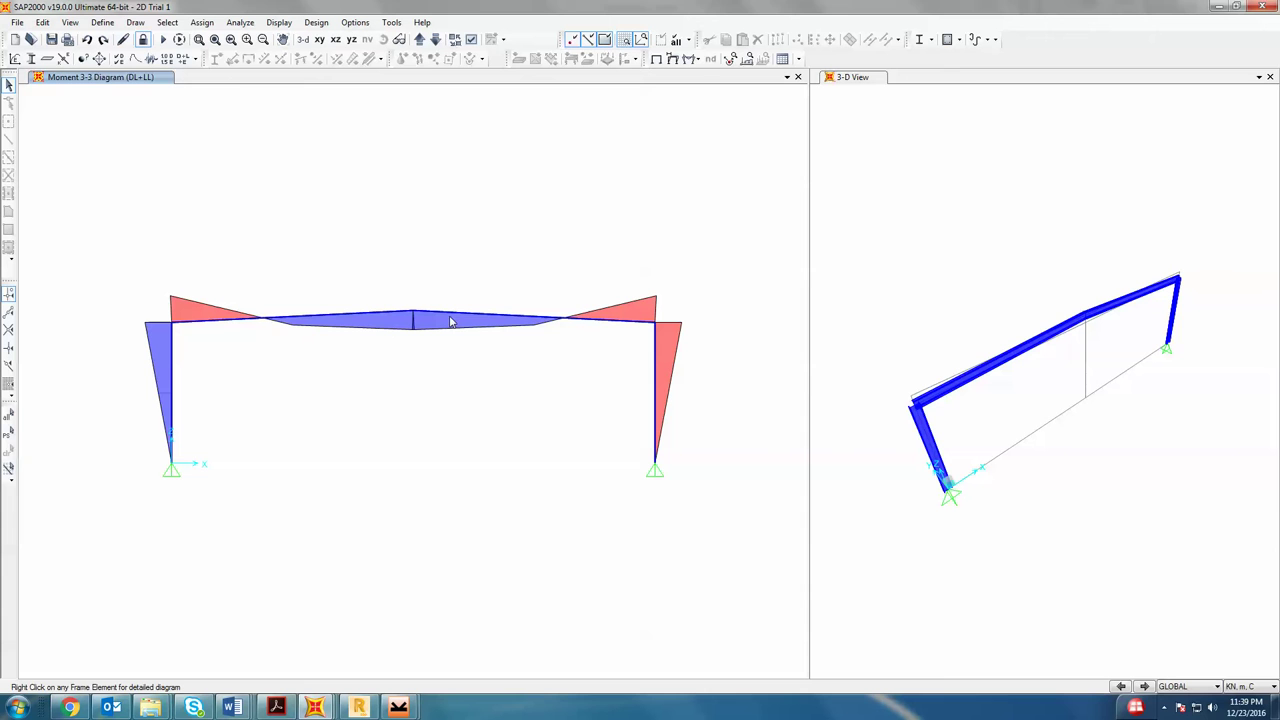
# - Display the frames' Moment 3-3 diagram for the MAXMAX envelope combination
pyautogui.click(698, 60)
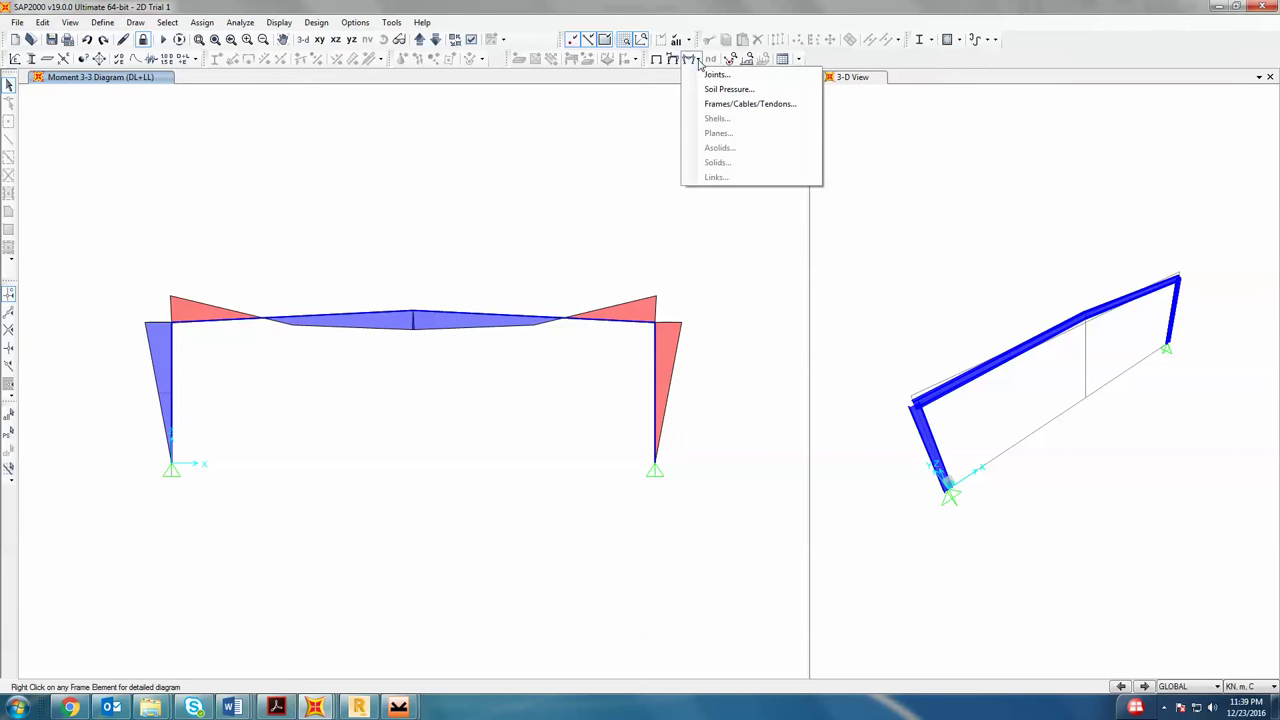
pyautogui.click(663, 111)
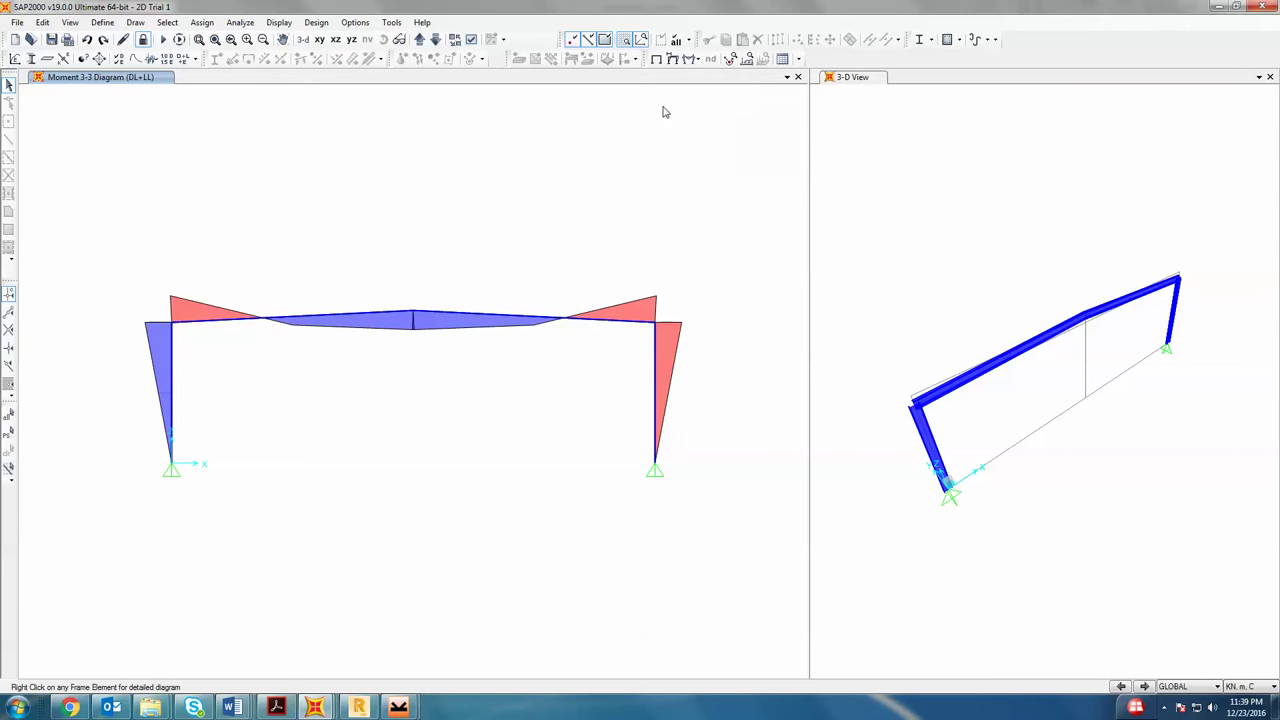
pyautogui.click(700, 60)
pyautogui.click(735, 104)
pyautogui.click(675, 165)
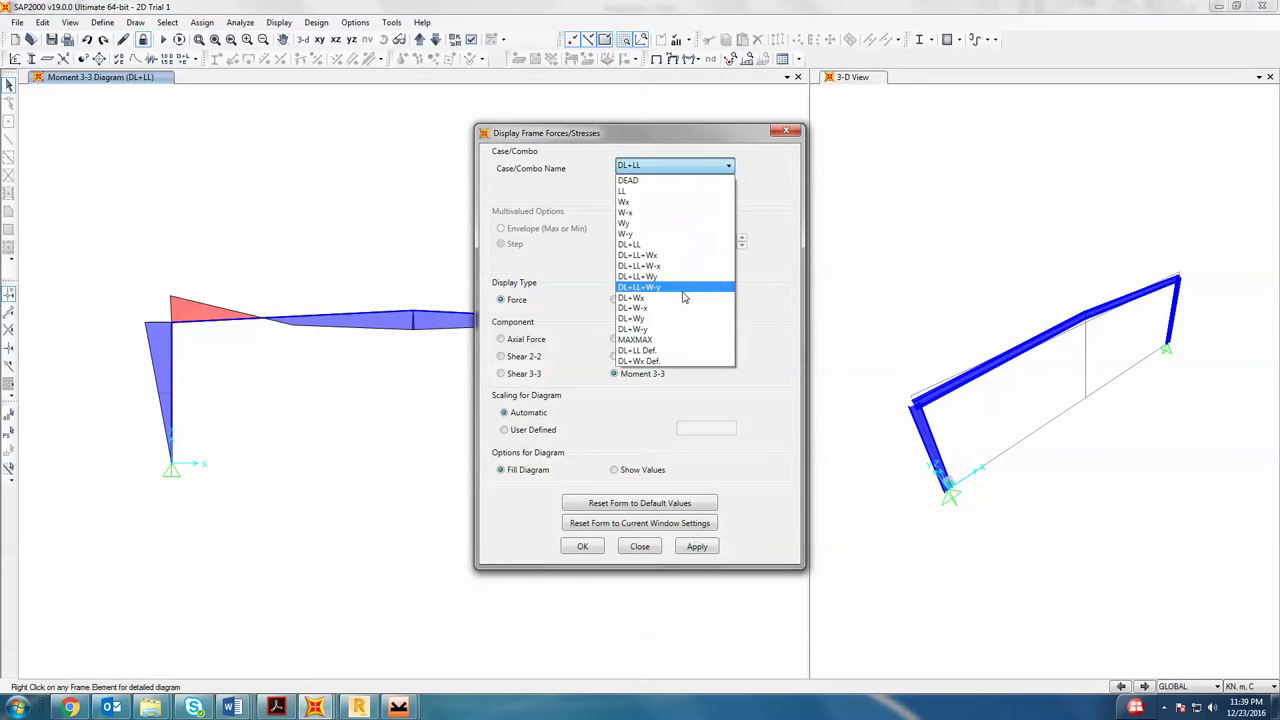
pyautogui.click(660, 339)
pyautogui.click(698, 548)
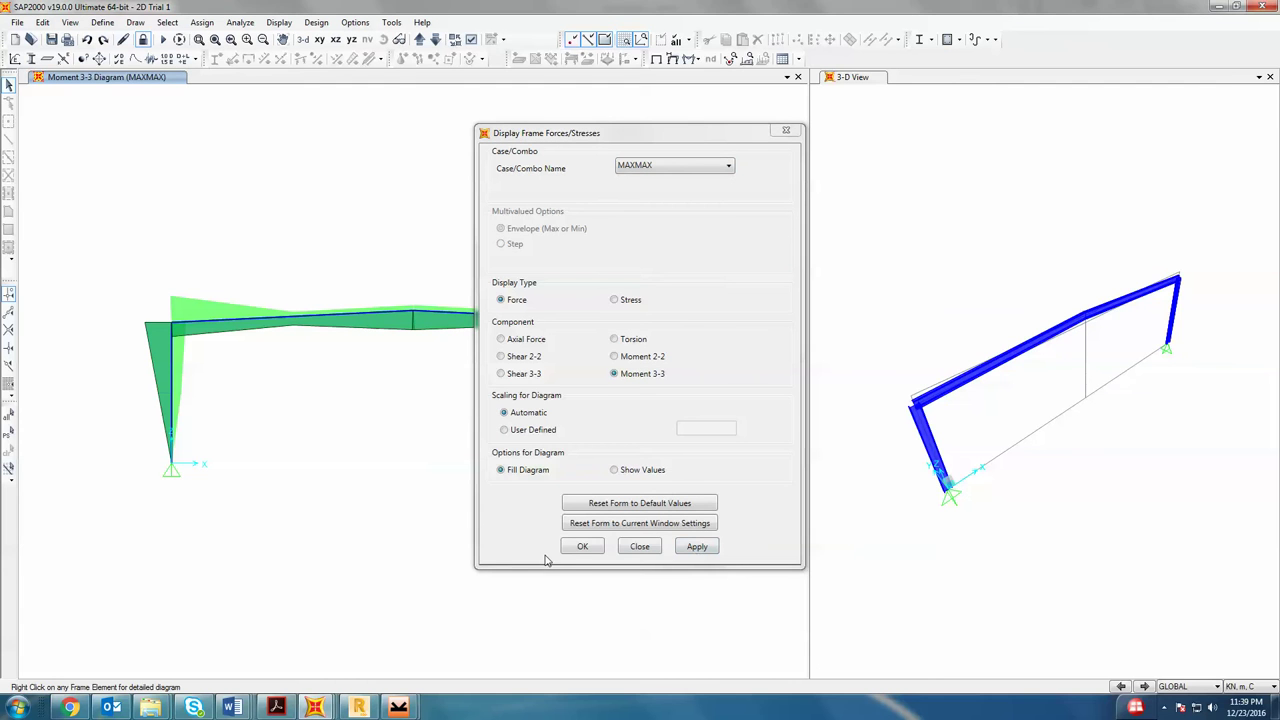
pyautogui.click(583, 547)
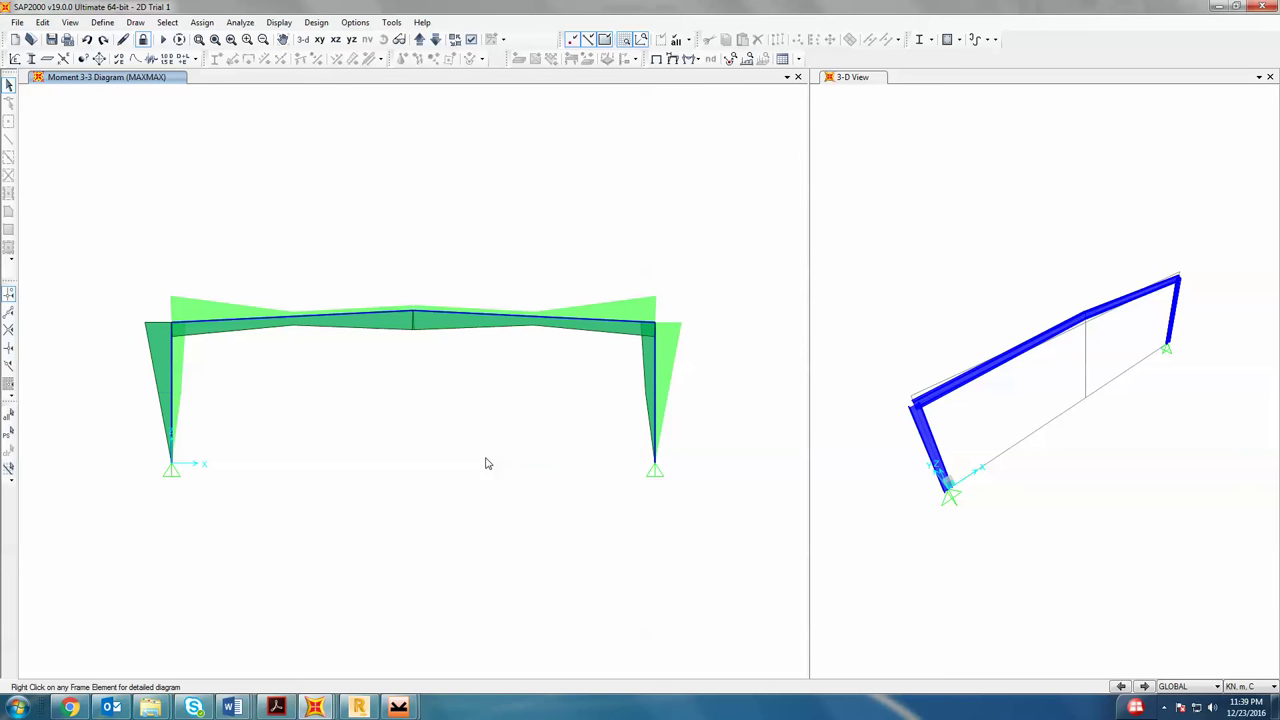
# - Switch to the Introduction document in Word and write "24000/60 = 400" below the warehouse dimensions line
pyautogui.moveTo(231, 707)
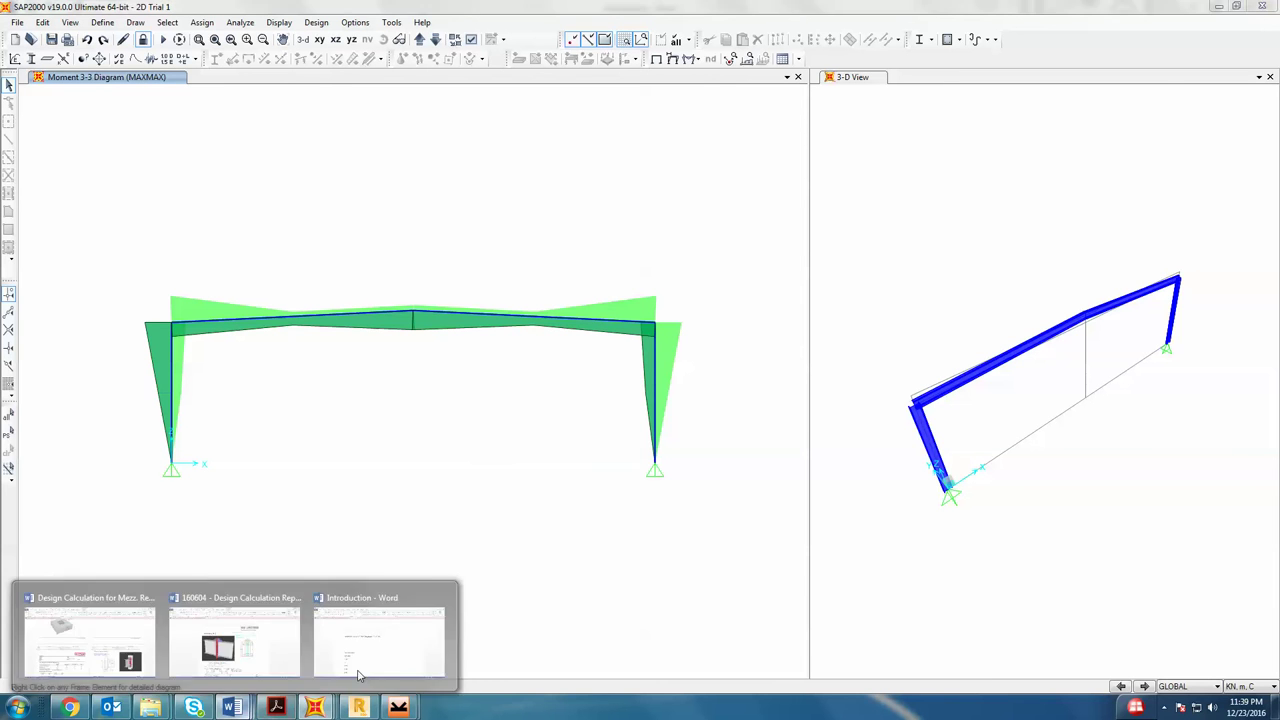
pyautogui.click(358, 676)
pyautogui.scroll(-3, 490, 395)
pyautogui.scroll(3, 474, 365)
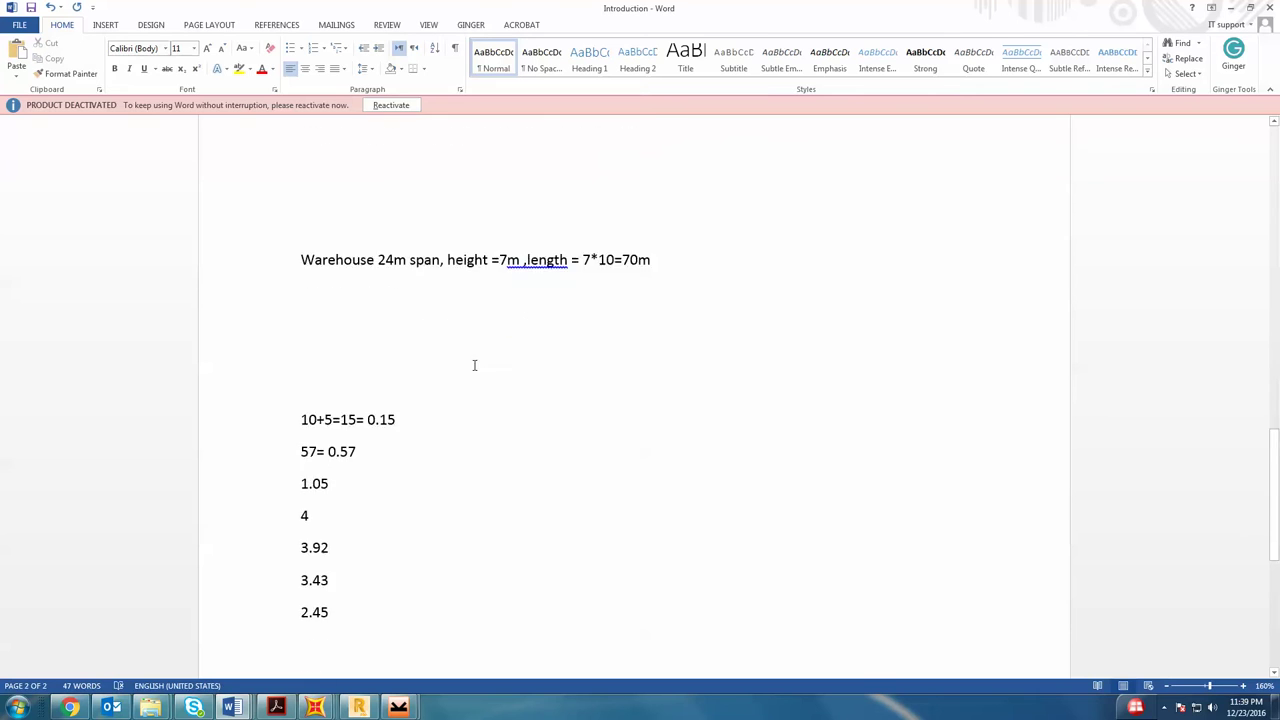
pyautogui.scroll(1, 474, 365)
pyautogui.click(346, 410)
pyautogui.write('24000')
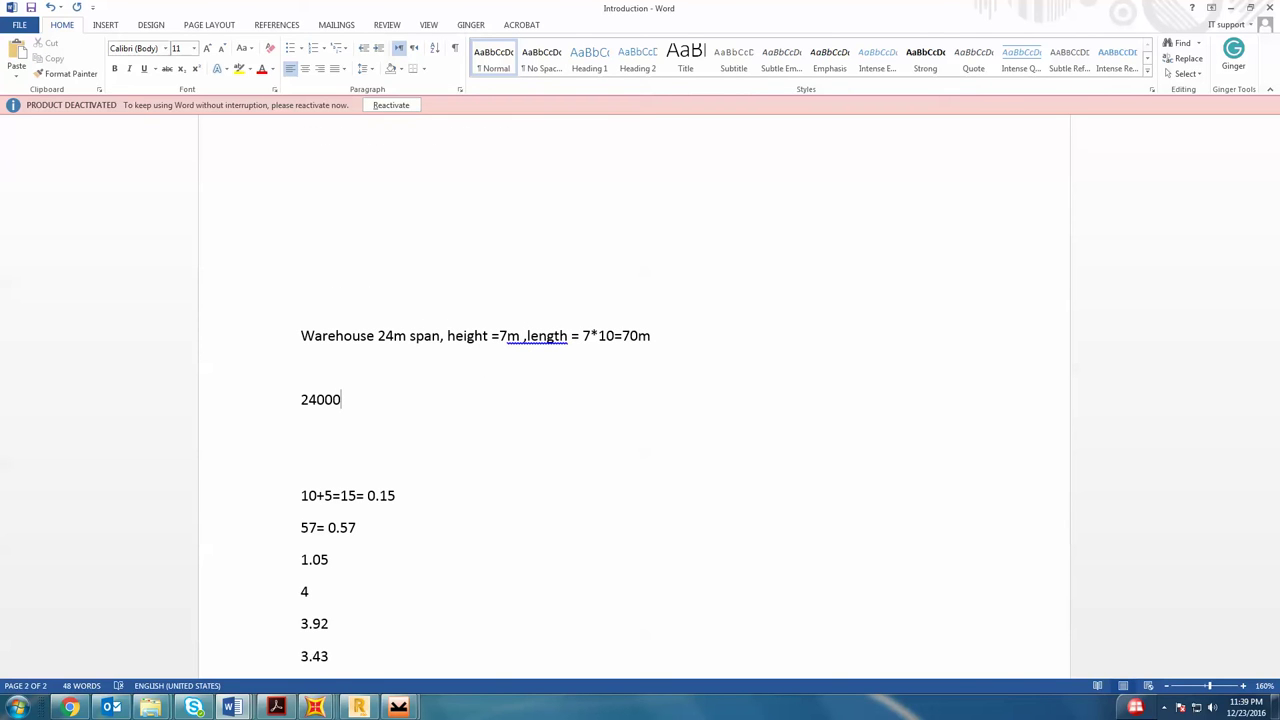
pyautogui.write('/60 =400')
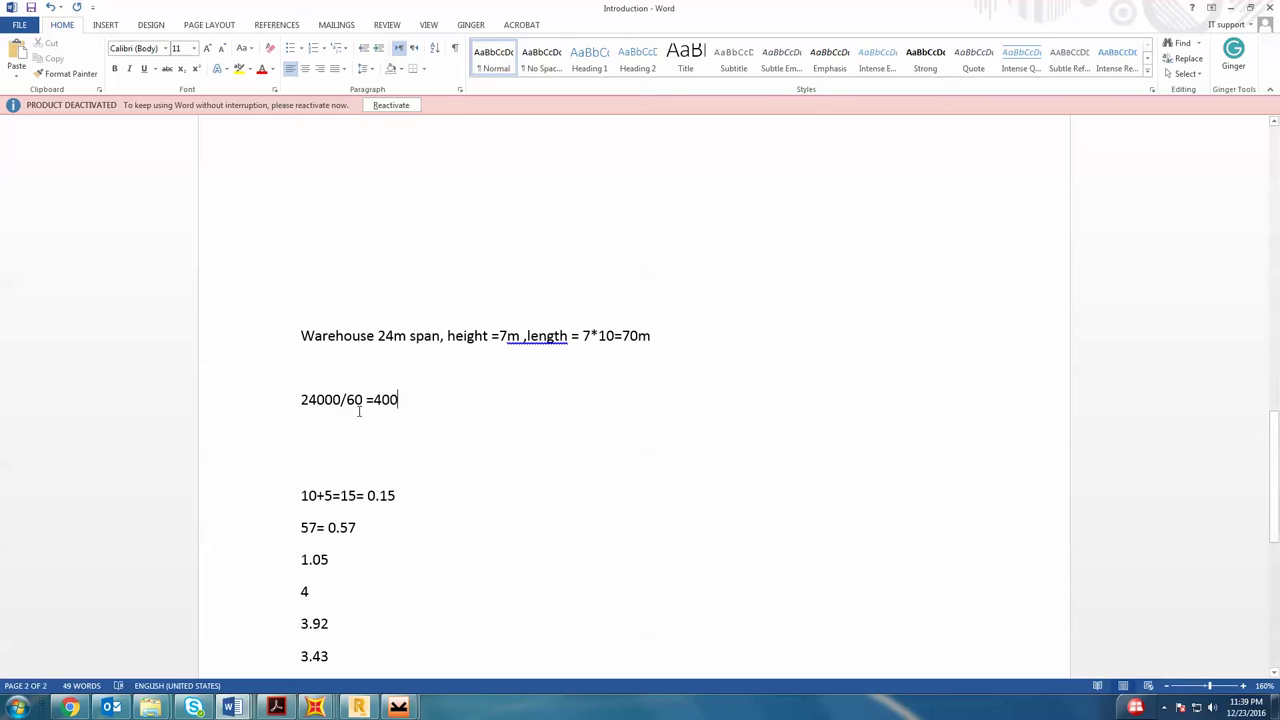
pyautogui.click(376, 399)
# - Switch back to the SAP2000 portal frame model and unlock it for editing
pyautogui.moveTo(275, 706)
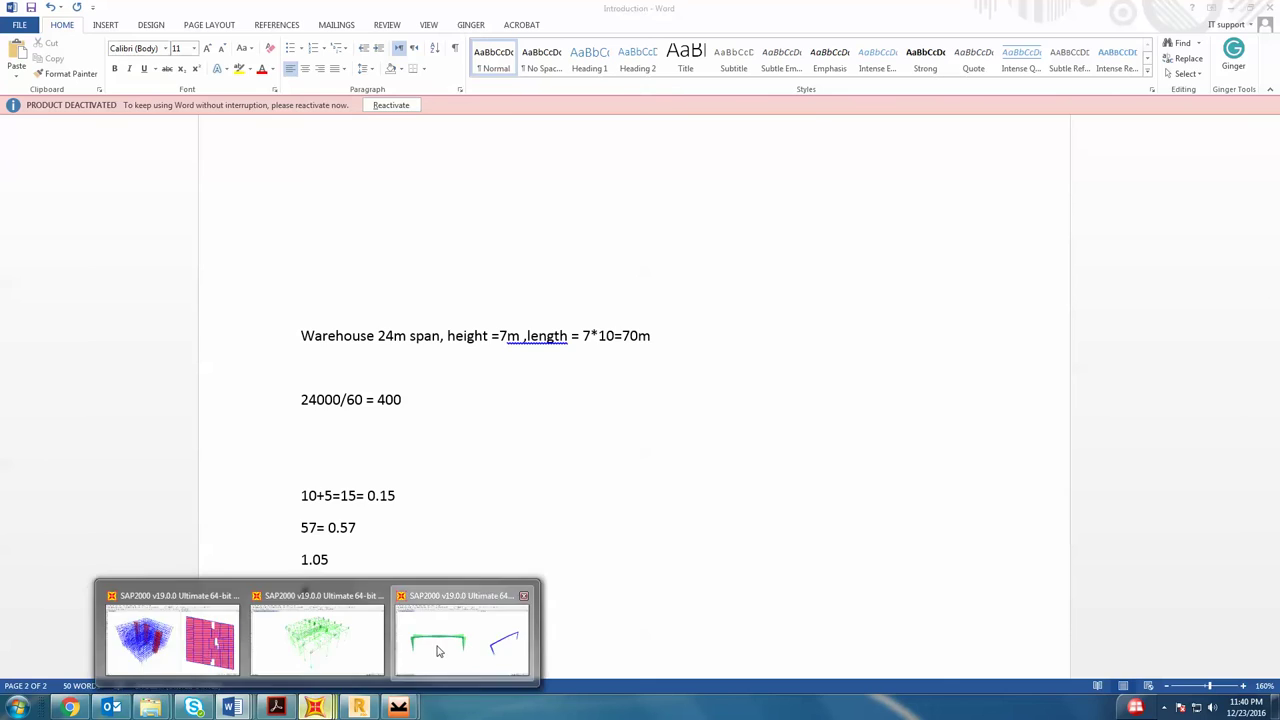
pyautogui.click(320, 640)
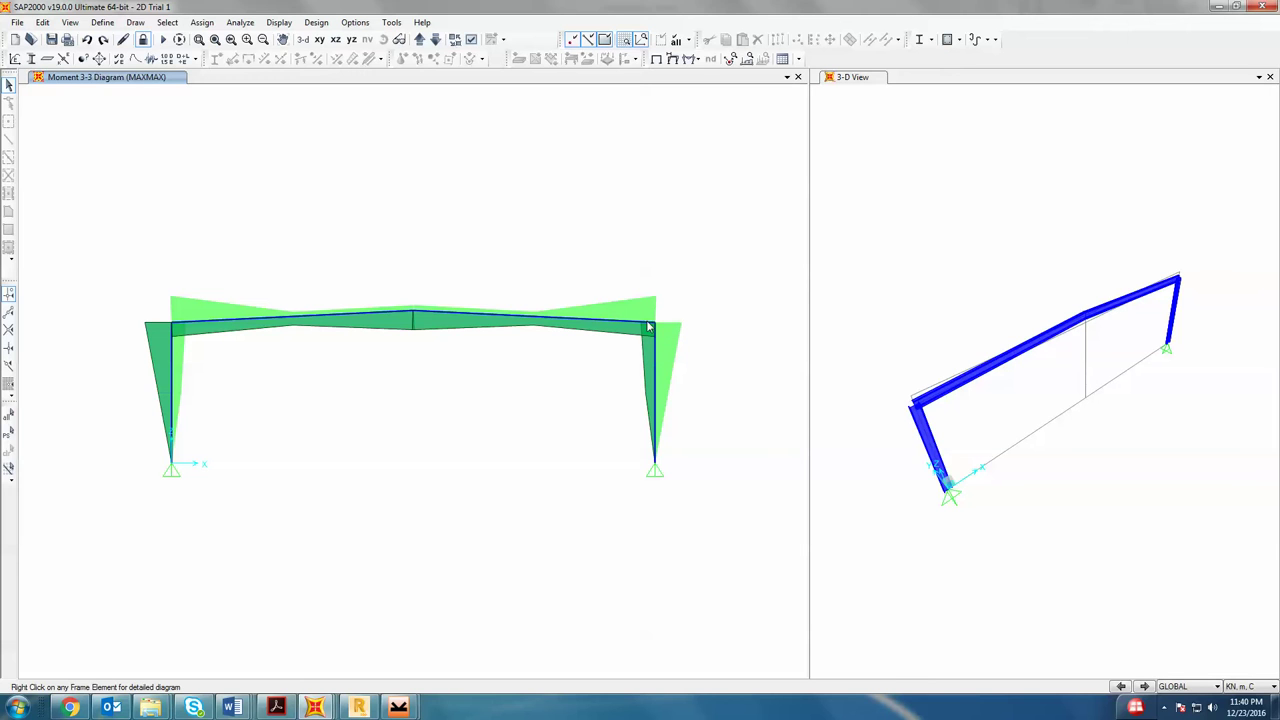
pyautogui.moveTo(647, 325)
pyautogui.click(143, 40)
pyautogui.click(654, 401)
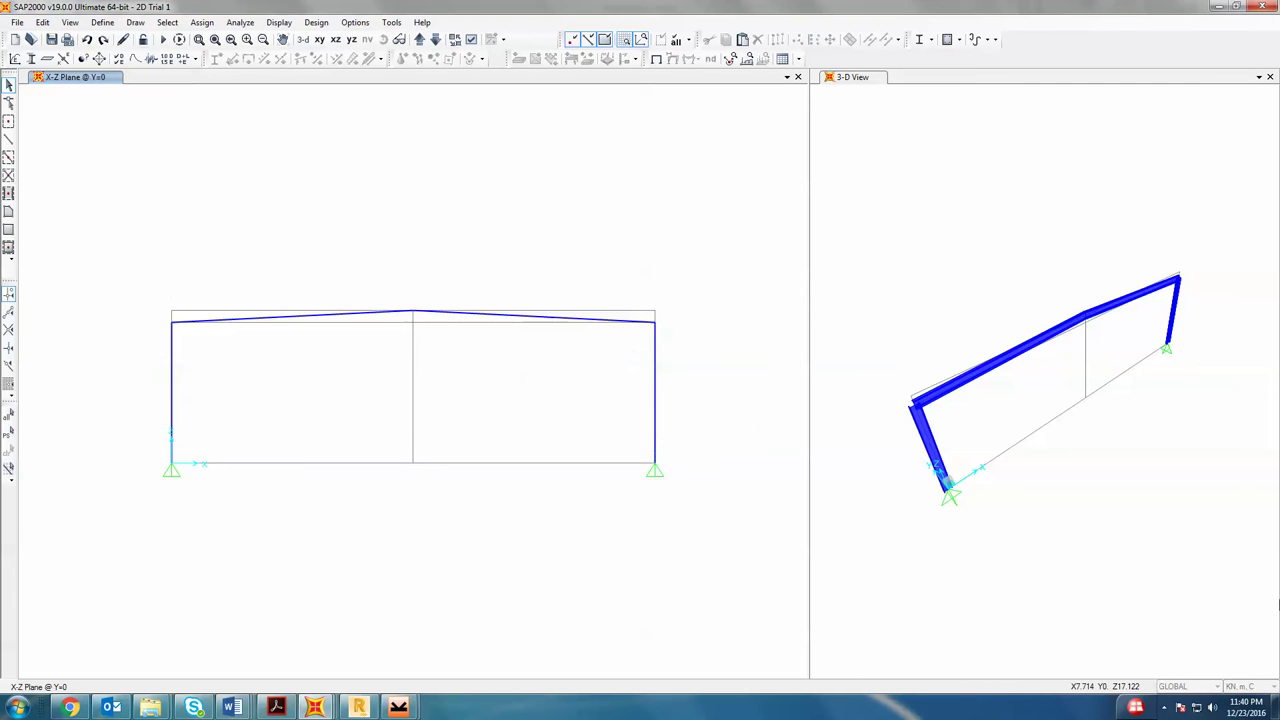
# - Switch the model units to KN, mm, C and add a steel I/Wide Flange frame section named 500*5/175*6
pyautogui.click(1248, 686)
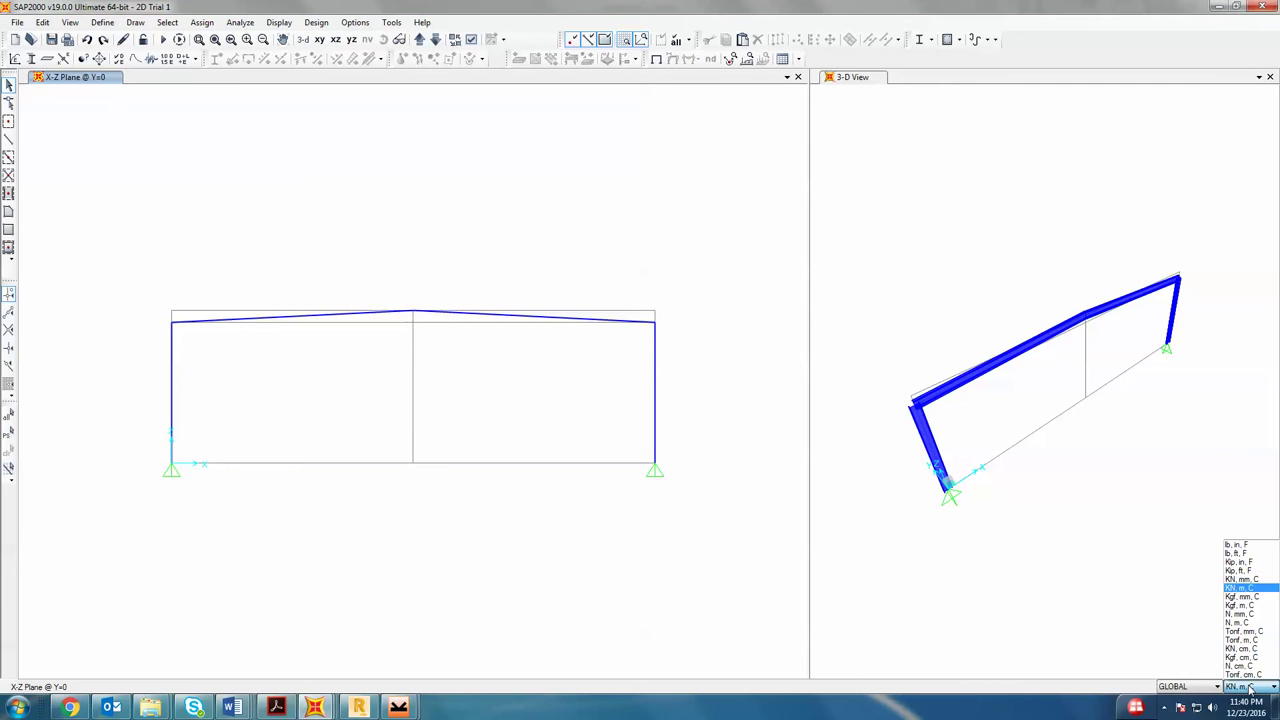
pyautogui.click(1248, 586)
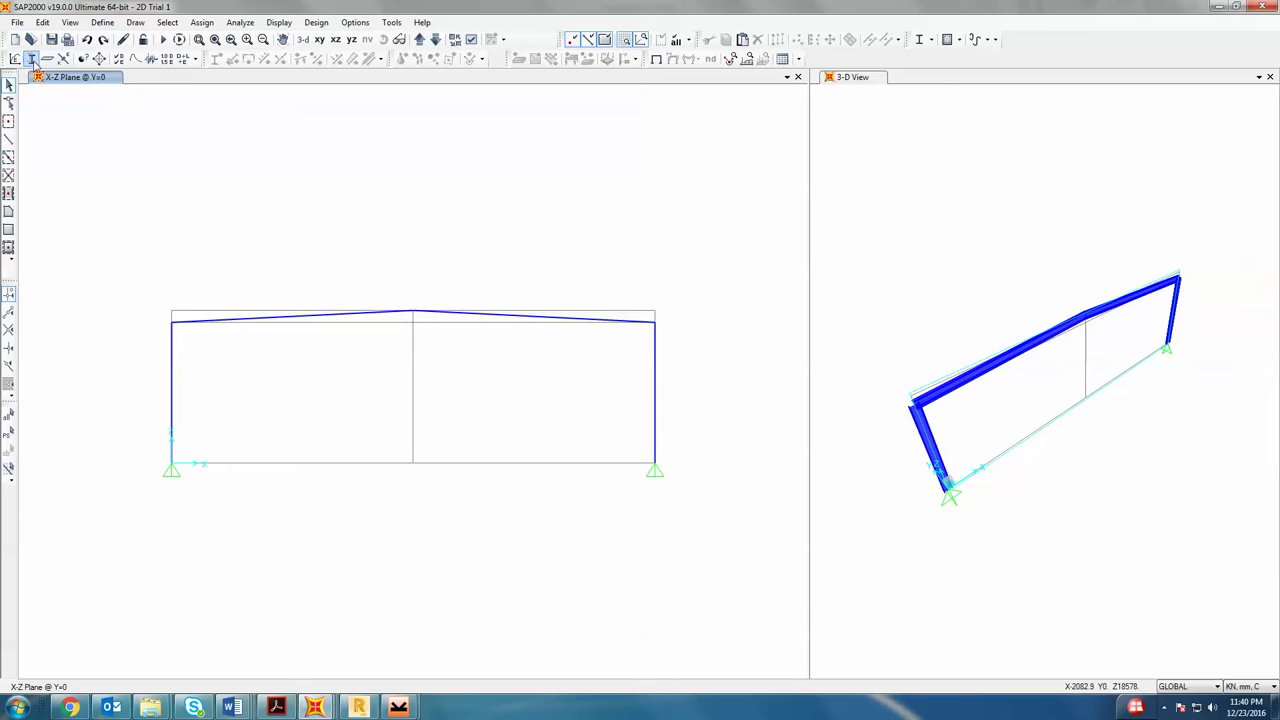
pyautogui.click(31, 59)
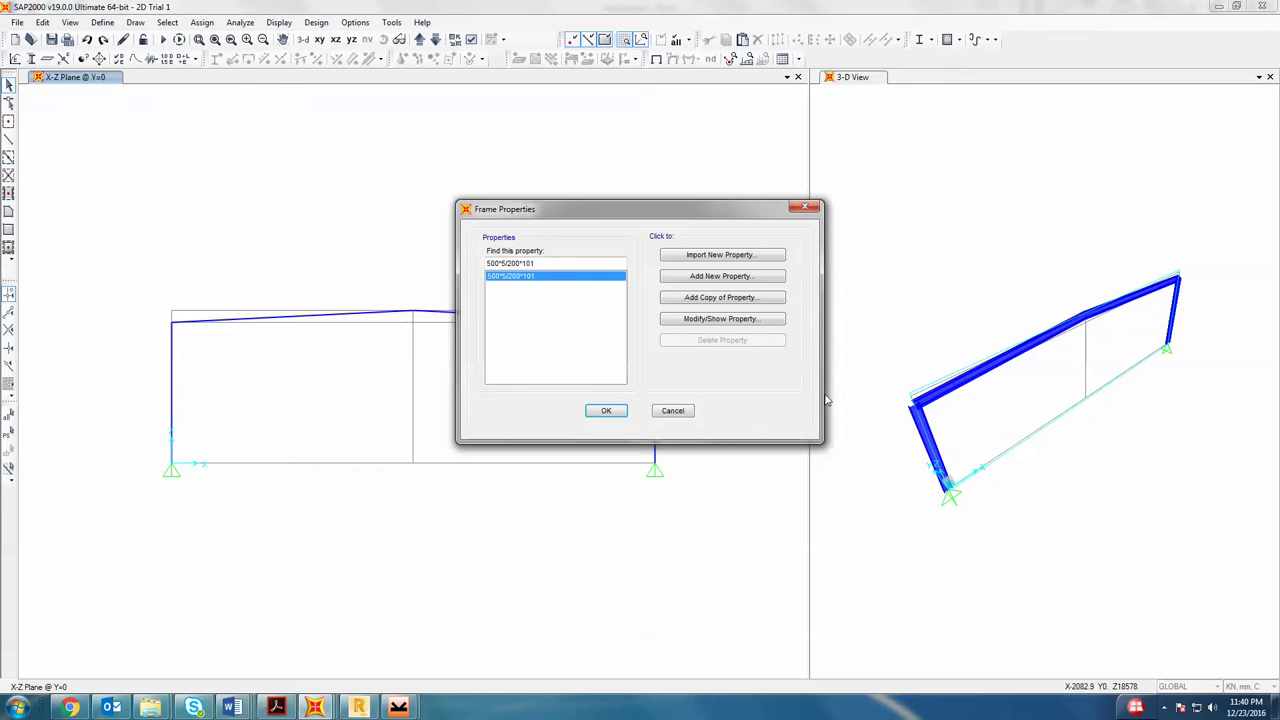
pyautogui.click(719, 277)
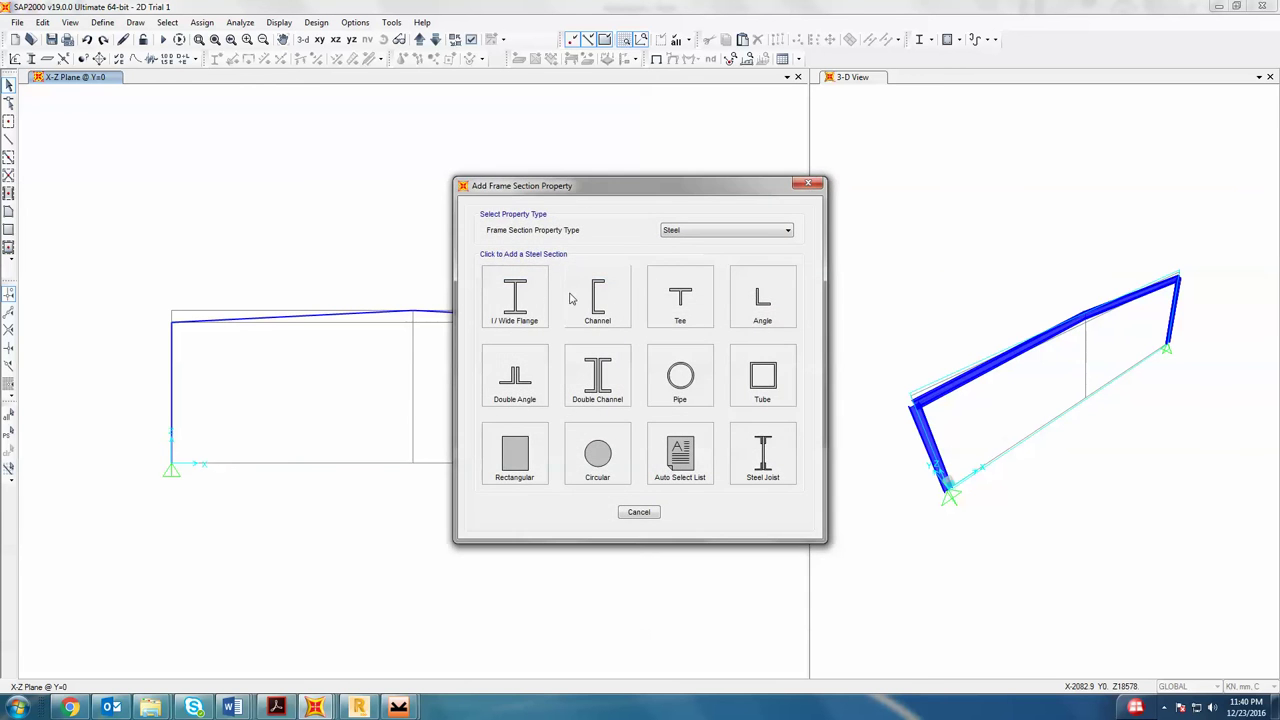
pyautogui.click(516, 296)
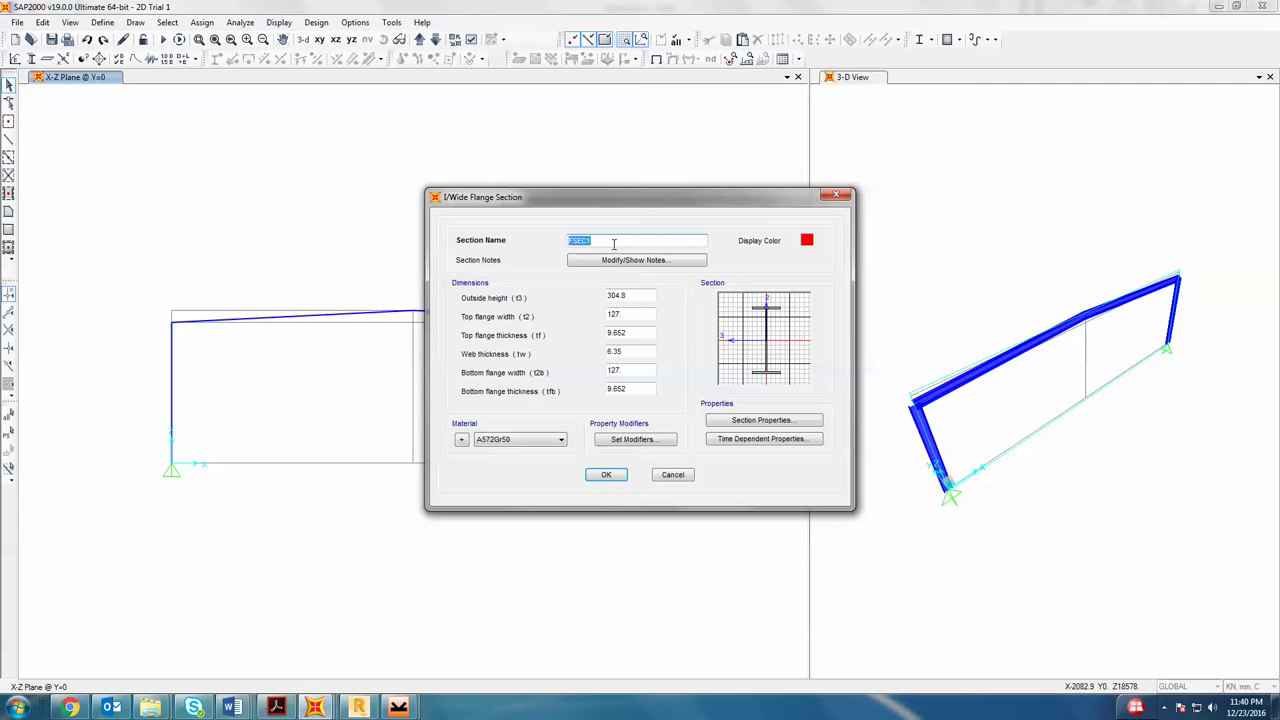
pyautogui.write('500*5/175*6')
# - Set the section's outside height to 500 mm, top flange to 175 mm wide and 6 mm thick, and web thickness to 5 mm
pyautogui.click(637, 299)
pyautogui.click(637, 299)
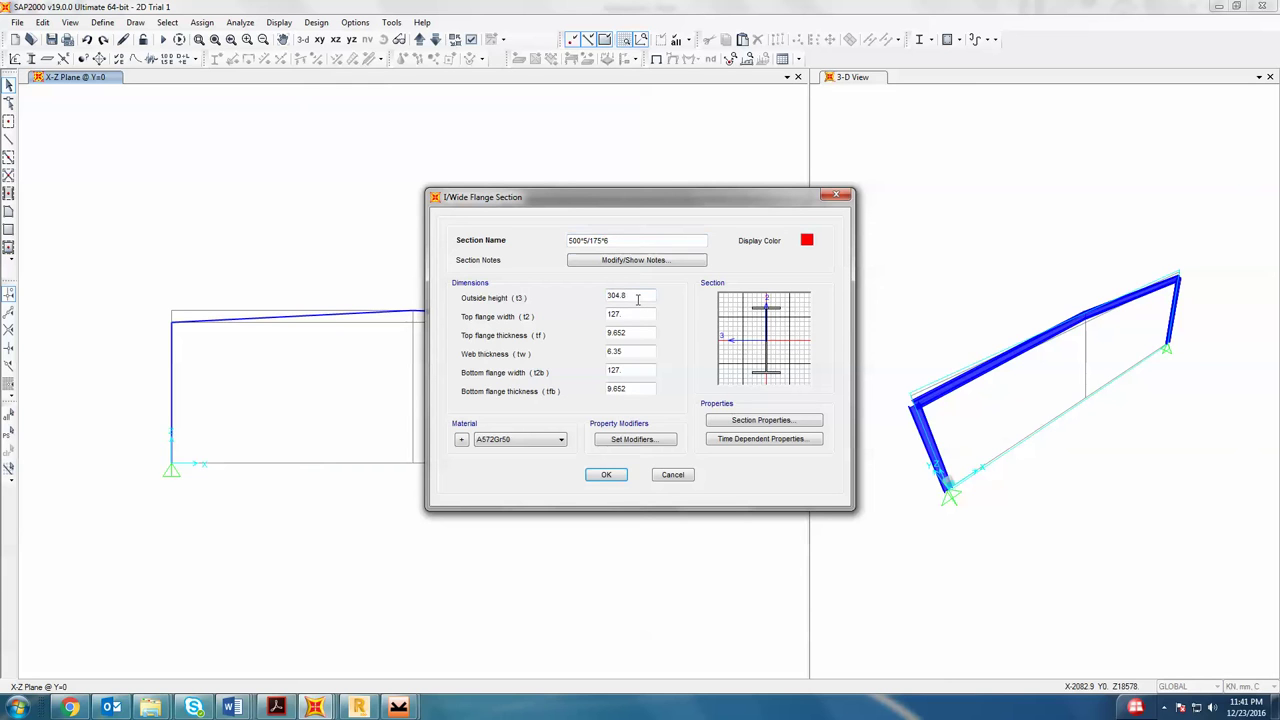
pyautogui.doubleClick(637, 299)
pyautogui.write('500')
pyautogui.press('Tab')
pyautogui.write('175')
pyautogui.press('Tab')
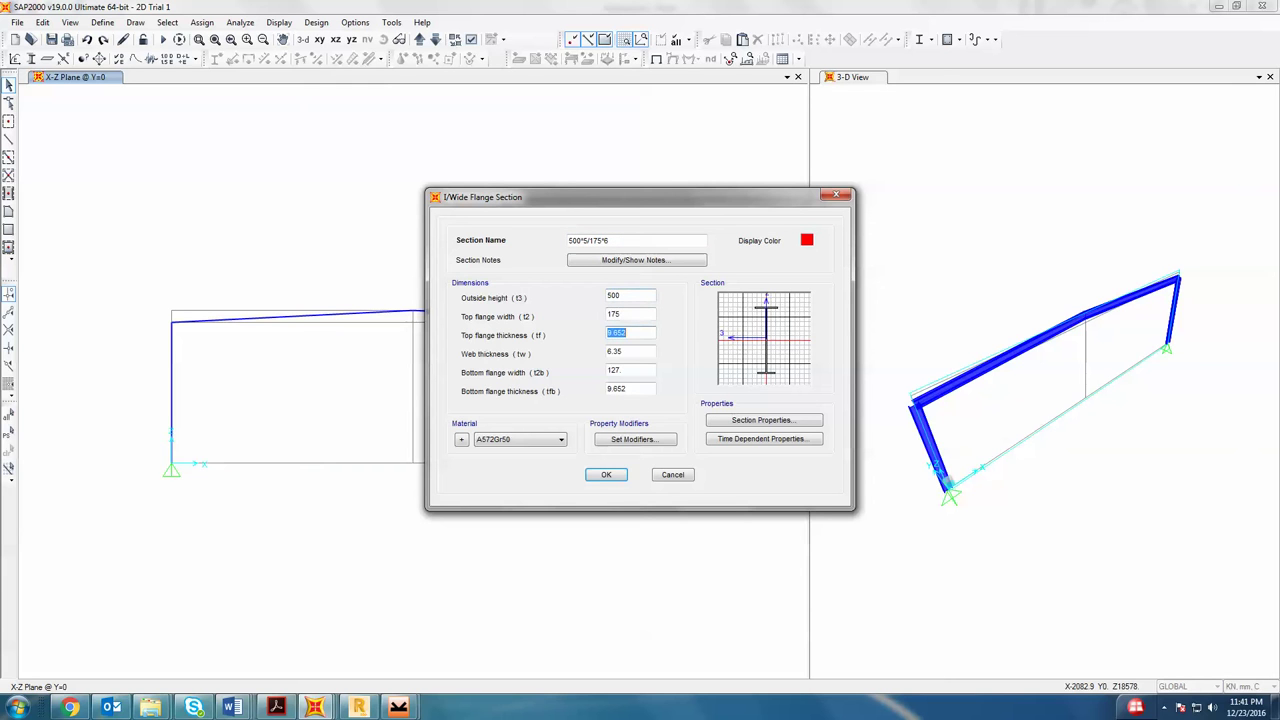
pyautogui.write('6')
pyautogui.press('Tab')
pyautogui.write('5')
pyautogui.press('Tab')
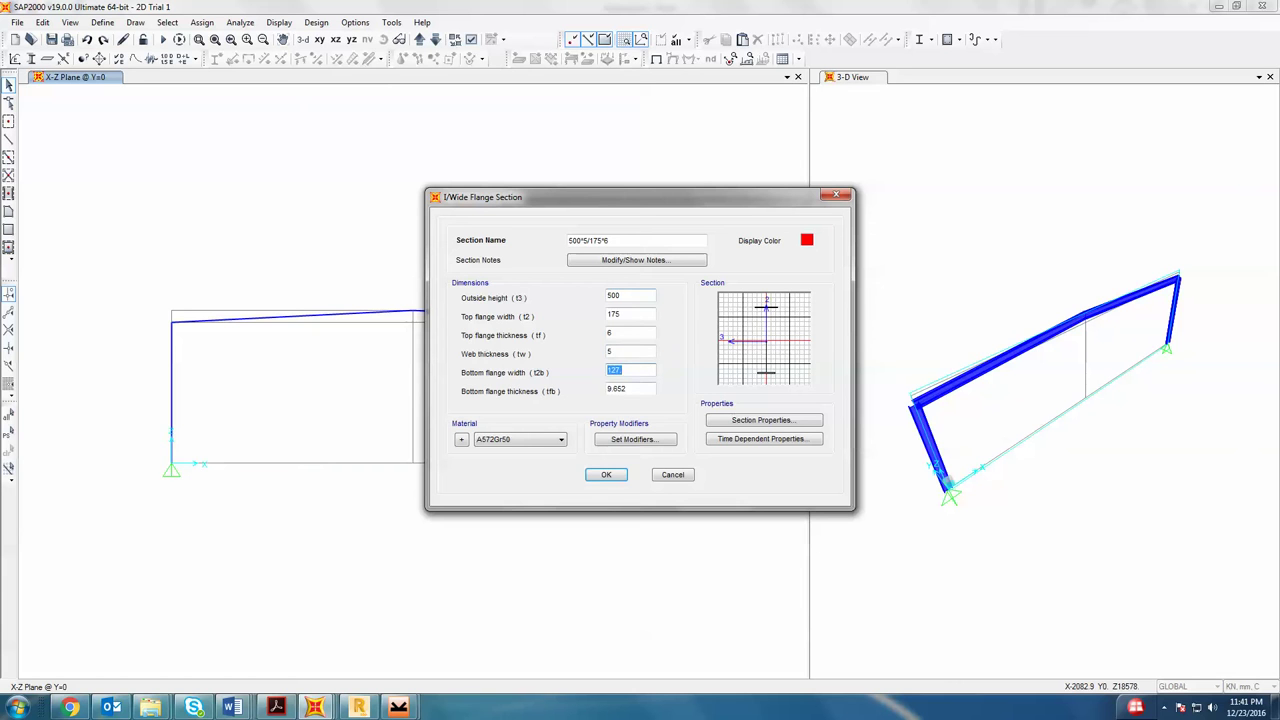
# - Set the bottom flange to 175 mm wide and 6 mm thick, choose material A572Gr50 and save the section
pyautogui.write('175')
pyautogui.press('Tab')
pyautogui.write('6')
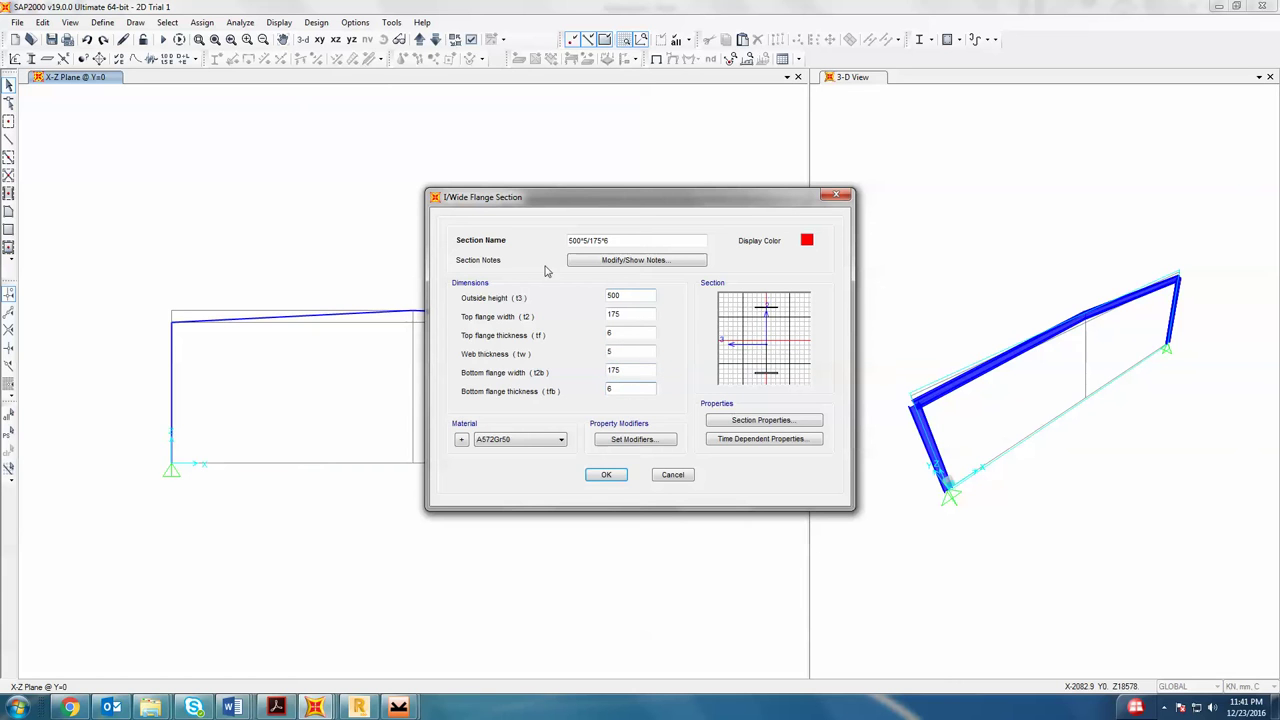
pyautogui.click(636, 296)
pyautogui.click(619, 314)
pyautogui.click(543, 450)
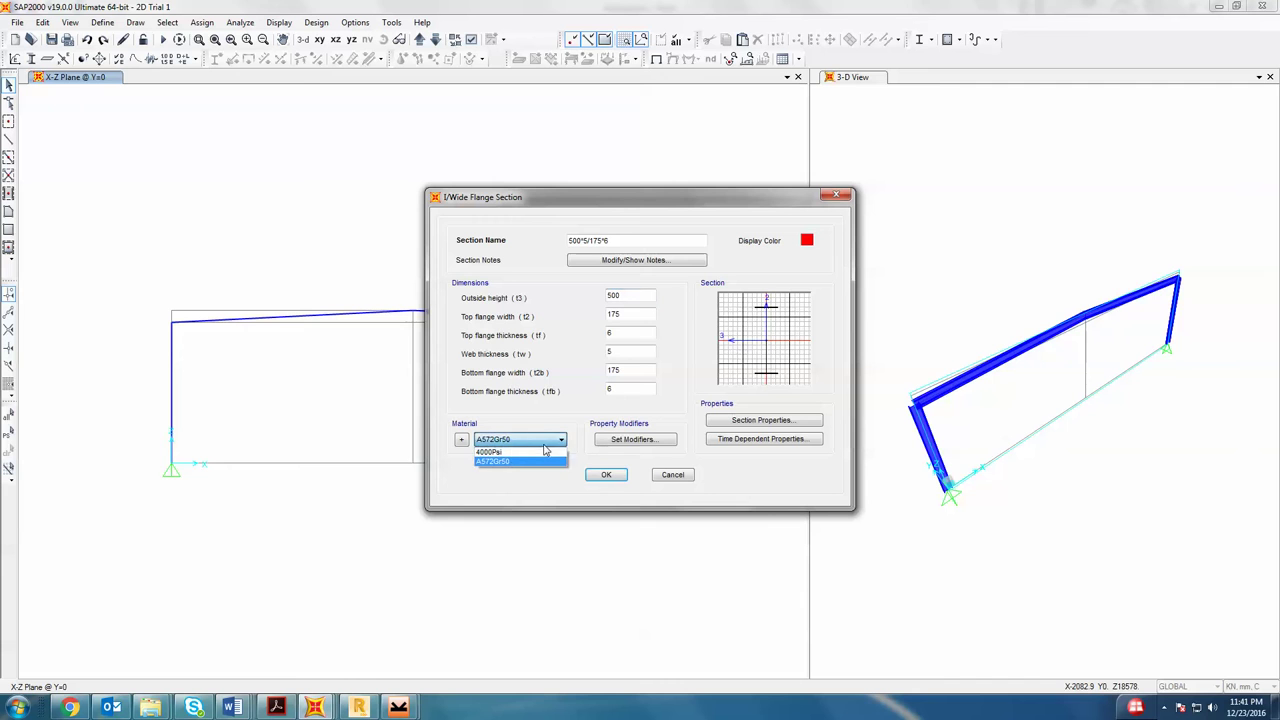
pyautogui.click(512, 462)
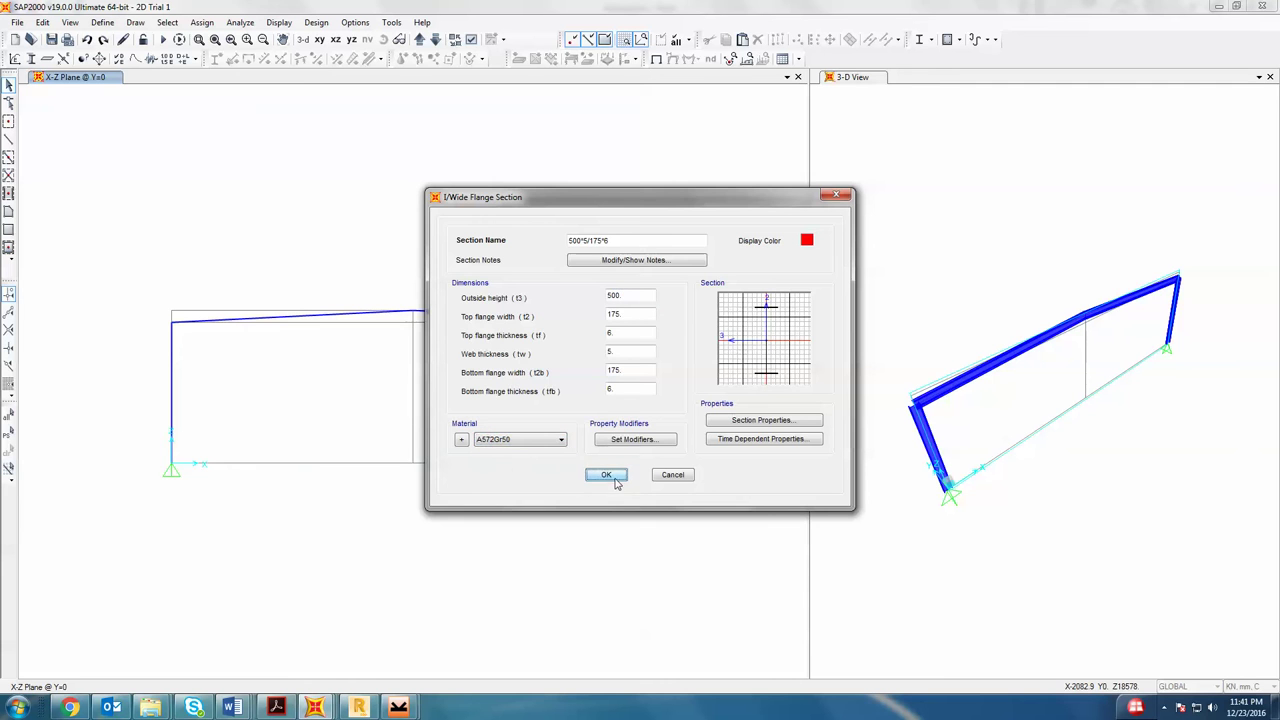
pyautogui.click(606, 475)
# - Add a copy of section 500*5/175*6 named 500*5/175*8, with both flange thicknesses set to 8 mm
pyautogui.click(520, 276)
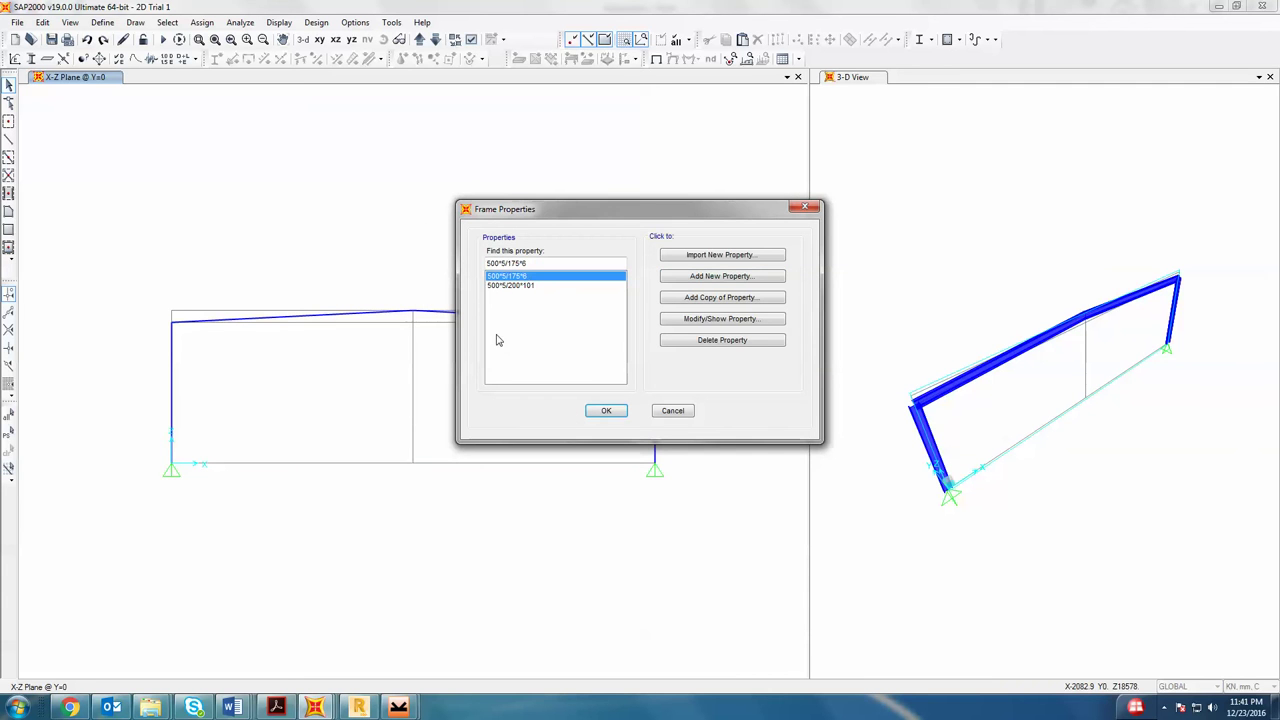
pyautogui.click(726, 297)
pyautogui.doubleClick(621, 242)
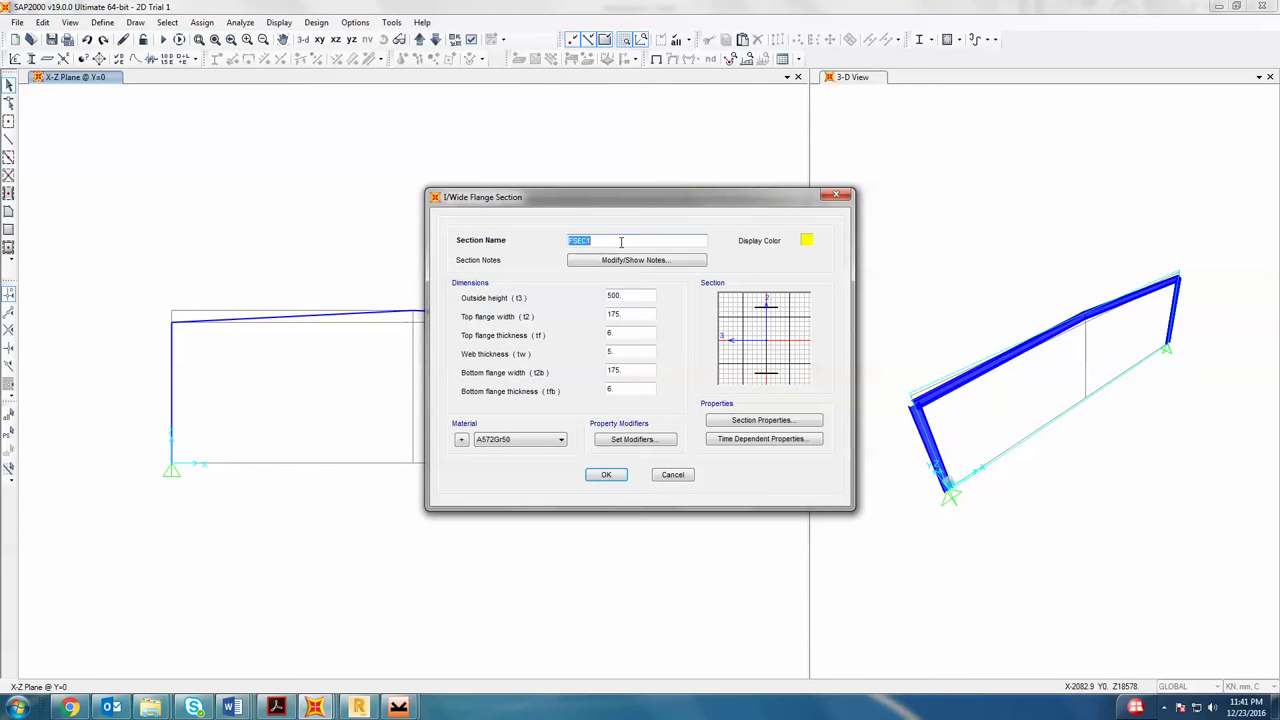
pyautogui.write('500*5/175*6')
pyautogui.doubleClick(622, 334)
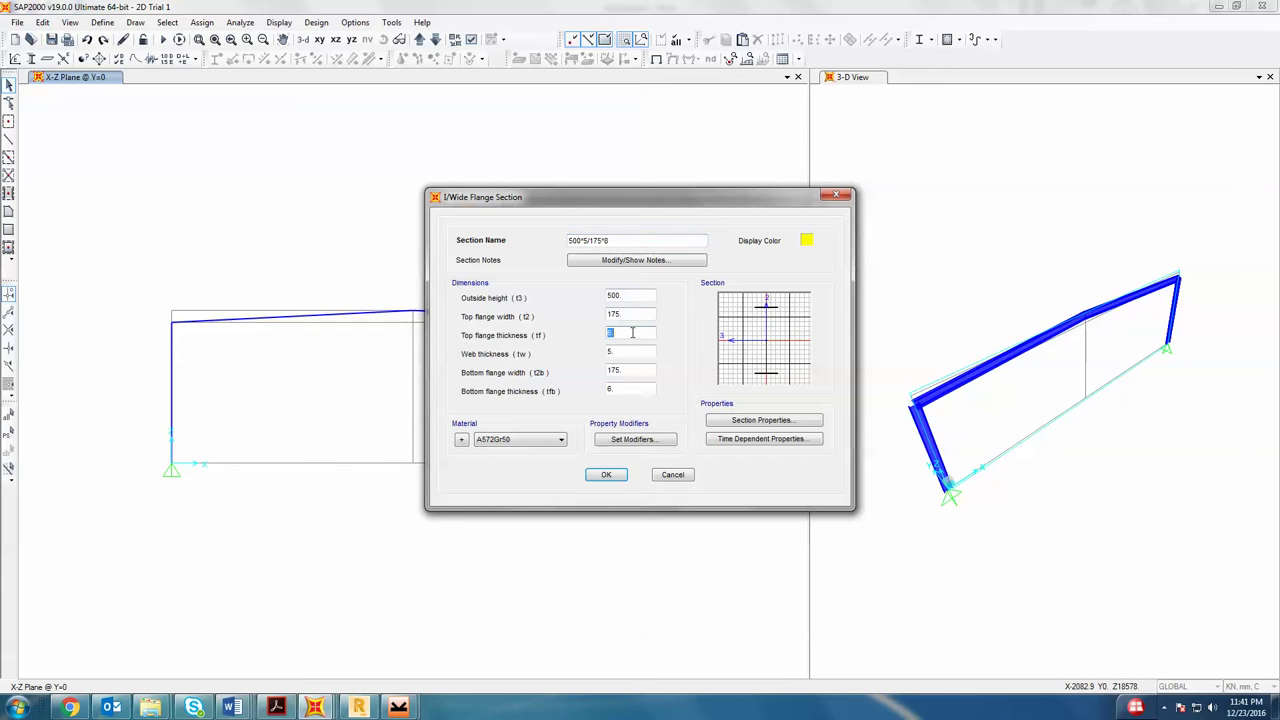
pyautogui.write('8')
pyautogui.doubleClick(630, 389)
pyautogui.write('8')
pyautogui.click(607, 475)
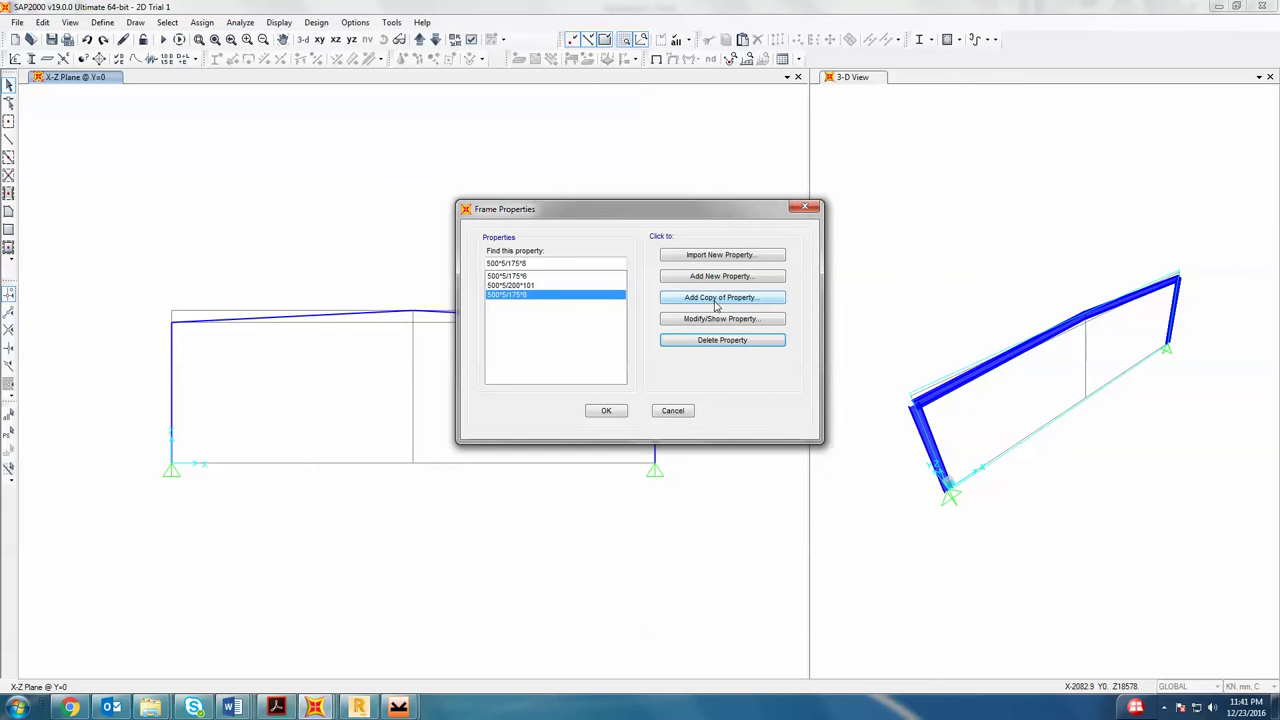
# - Add a copy of section 500*5/175*8 named "500*5/200*8 h.s", keeping the copied dimensions
pyautogui.click(712, 304)
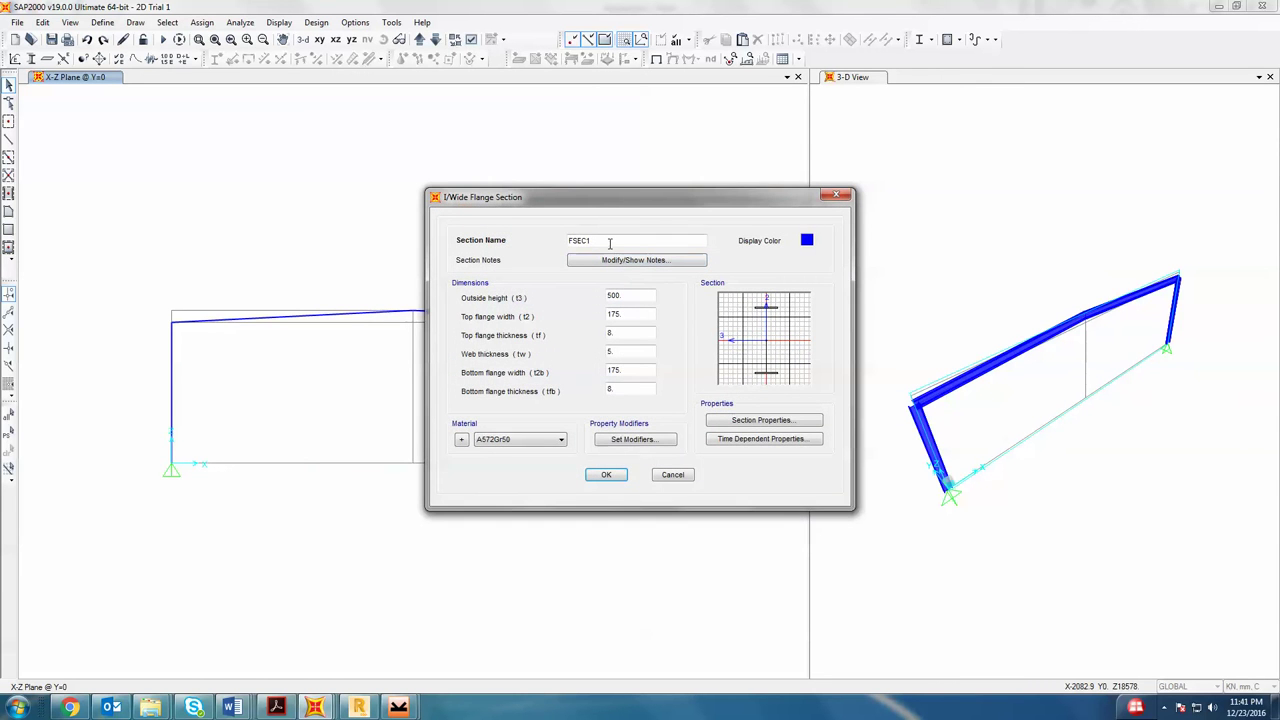
pyautogui.doubleClick(613, 241)
pyautogui.write('500*5/200*8 h.s')
pyautogui.click(606, 476)
# - Add a copy of section "500*5/200*8 h.s" named "750*5/200*8 h.e", keeping the copied dimensions
pyautogui.click(709, 299)
pyautogui.doubleClick(650, 240)
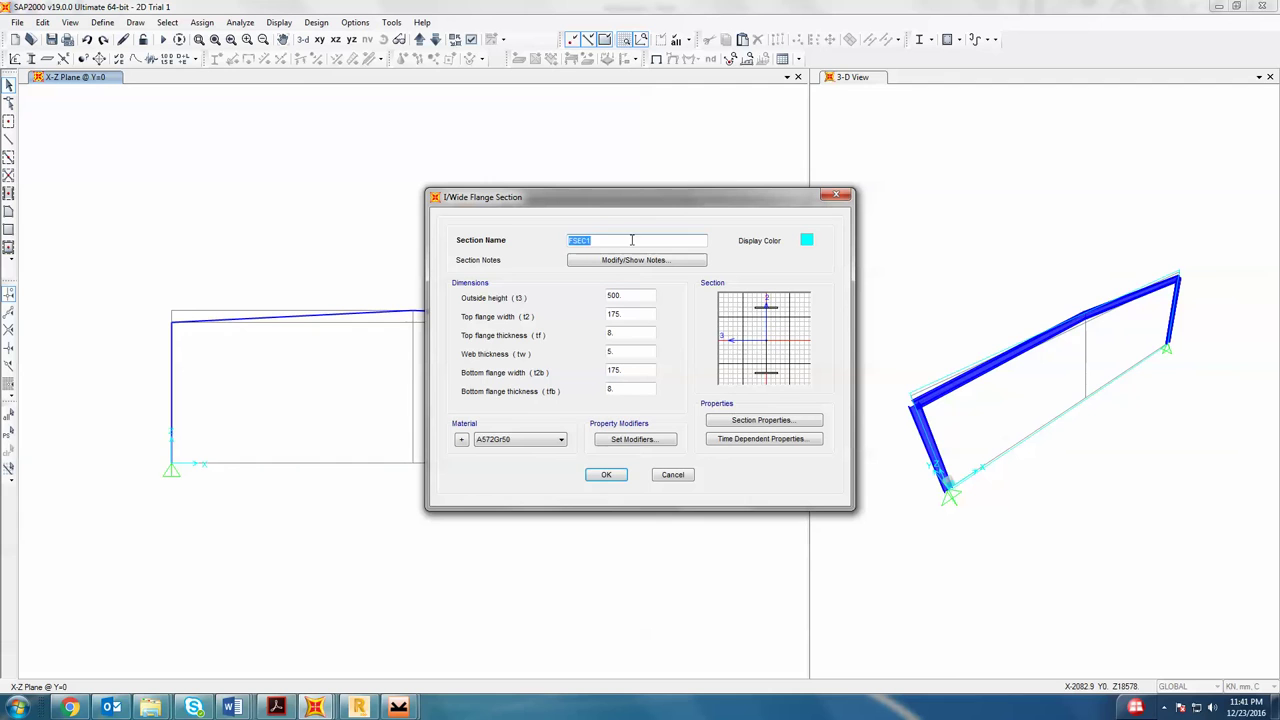
pyautogui.write('750*5/200*8 h.e')
pyautogui.click(606, 474)
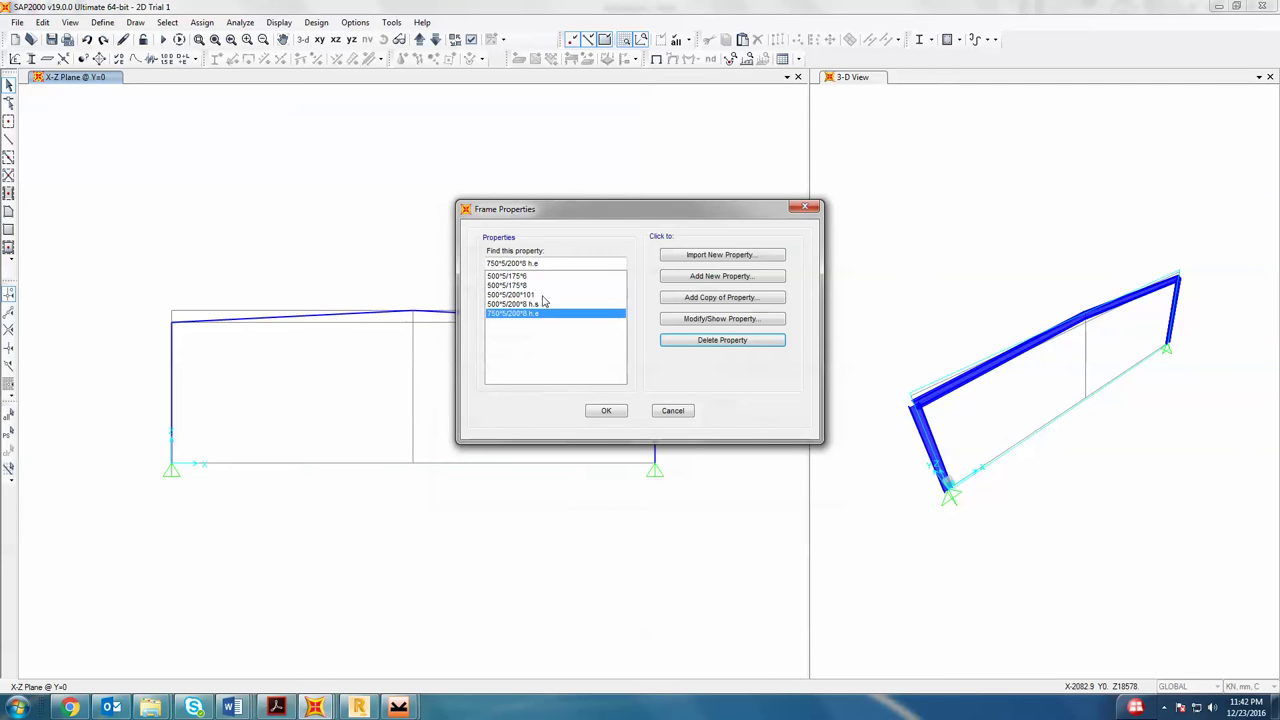
# - Start another copy of section "500*5/200*8 h.s" and name it 500*5/200*8
pyautogui.click(533, 304)
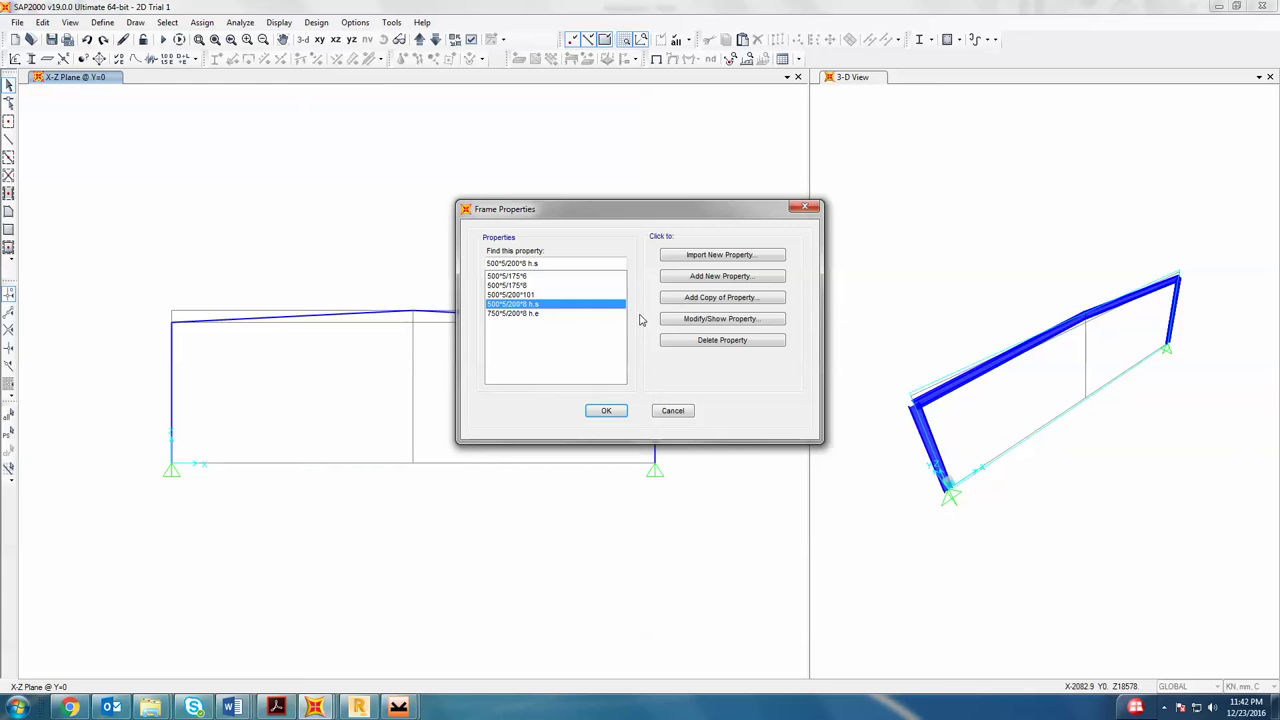
pyautogui.click(723, 306)
pyautogui.doubleClick(618, 242)
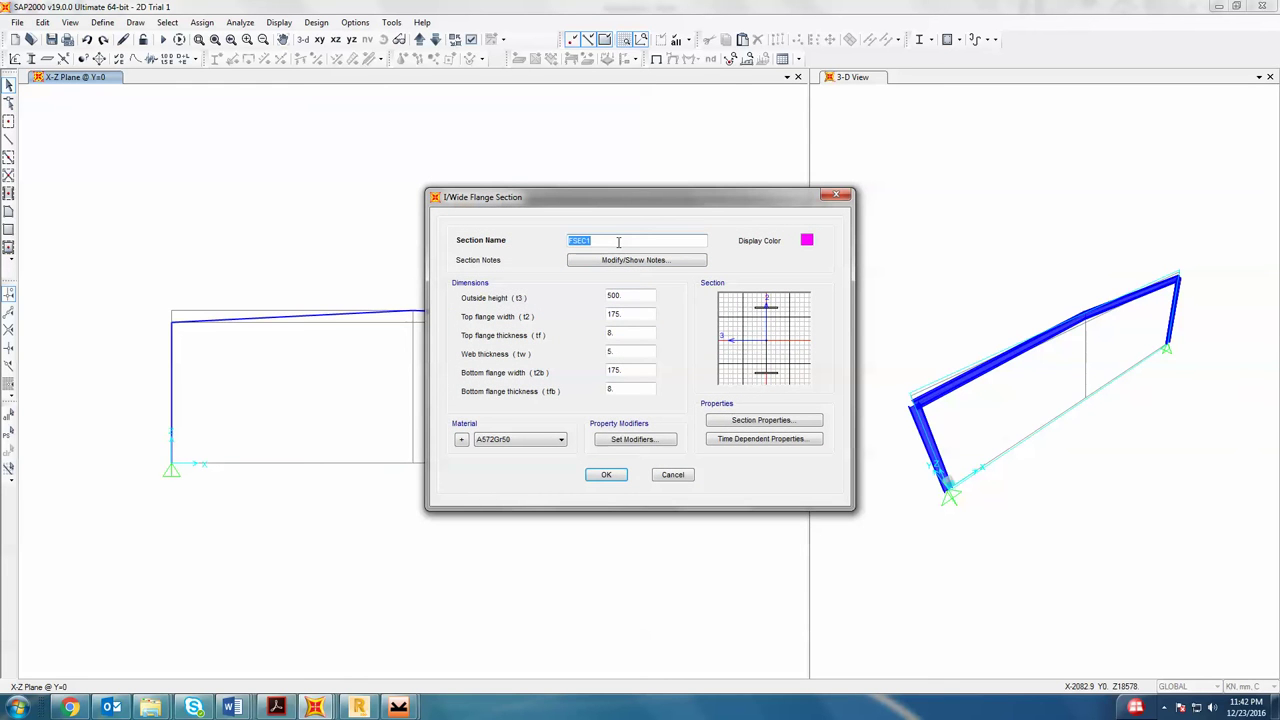
pyautogui.write('S')
pyautogui.write('00*5/200*8')
# - Set the copy's top and bottom flange widths to 200 mm, extend its name to "500*5/200*8 c.s" and save it
pyautogui.doubleClick(628, 312)
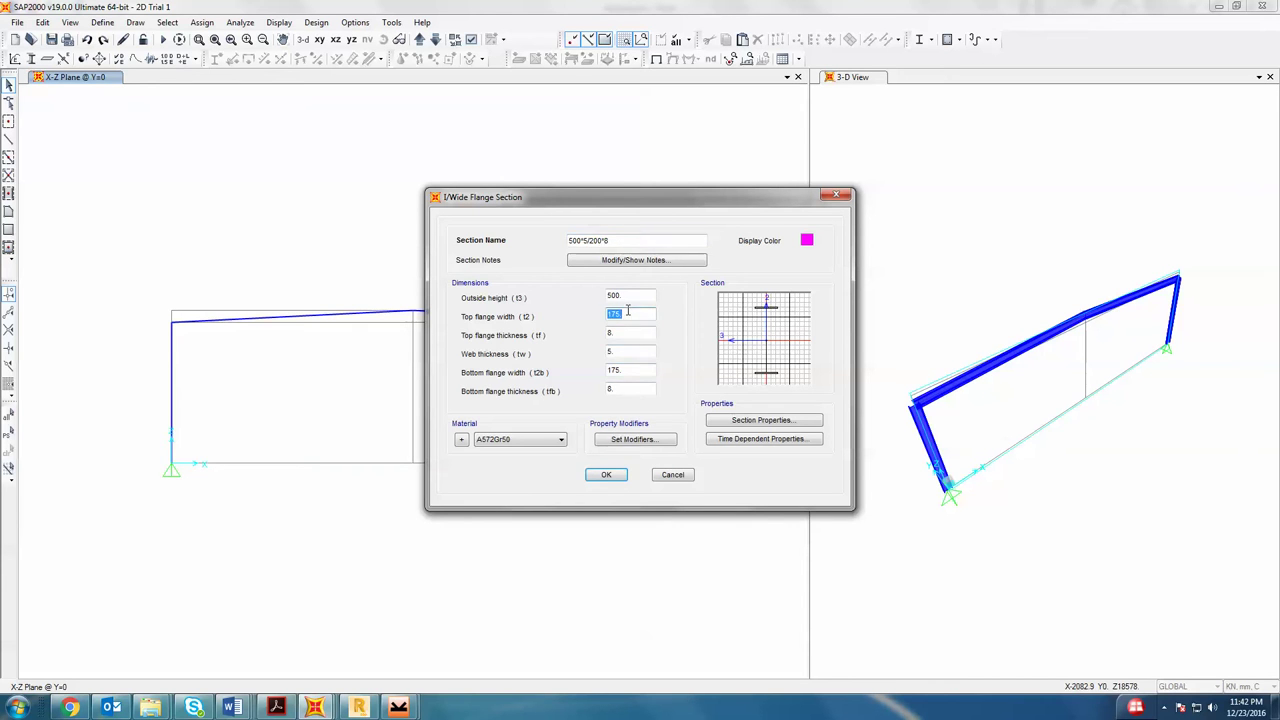
pyautogui.write('200')
pyautogui.press('Tab')
pyautogui.press('Tab')
pyautogui.press('Tab')
pyautogui.write('20')
pyautogui.click(636, 244)
pyautogui.write('c.')
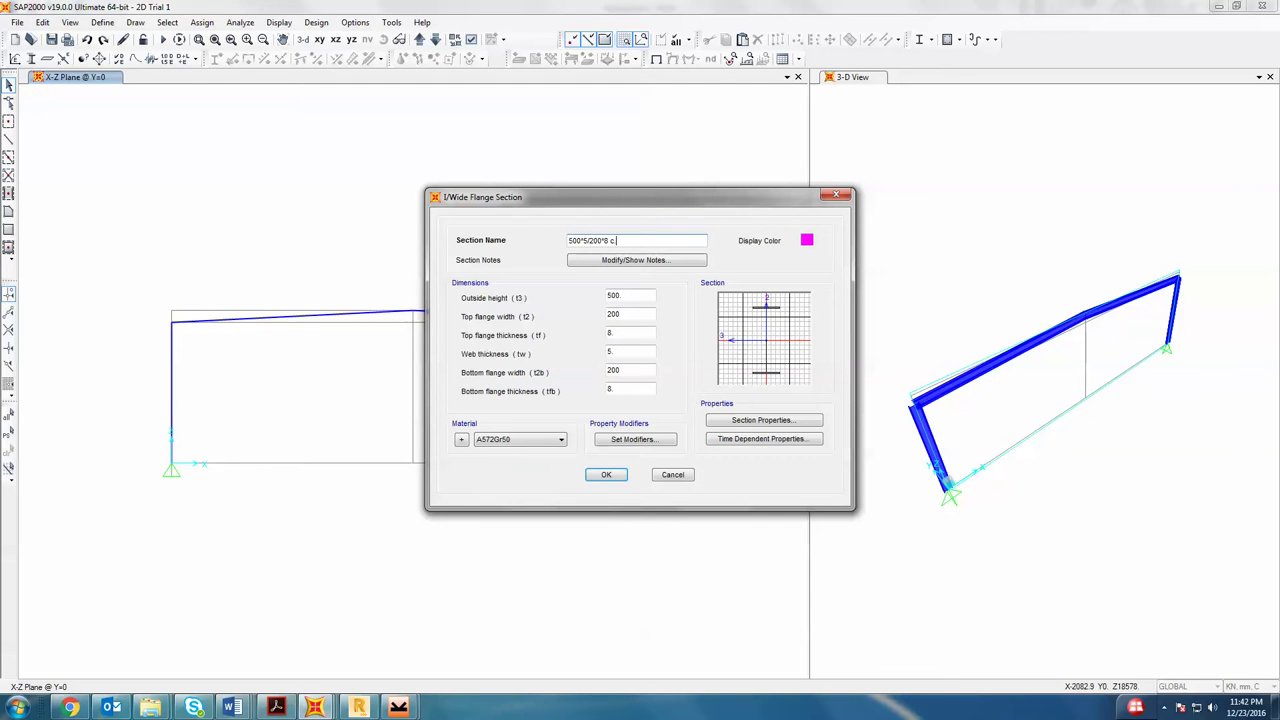
pyautogui.write('s')
pyautogui.click(606, 474)
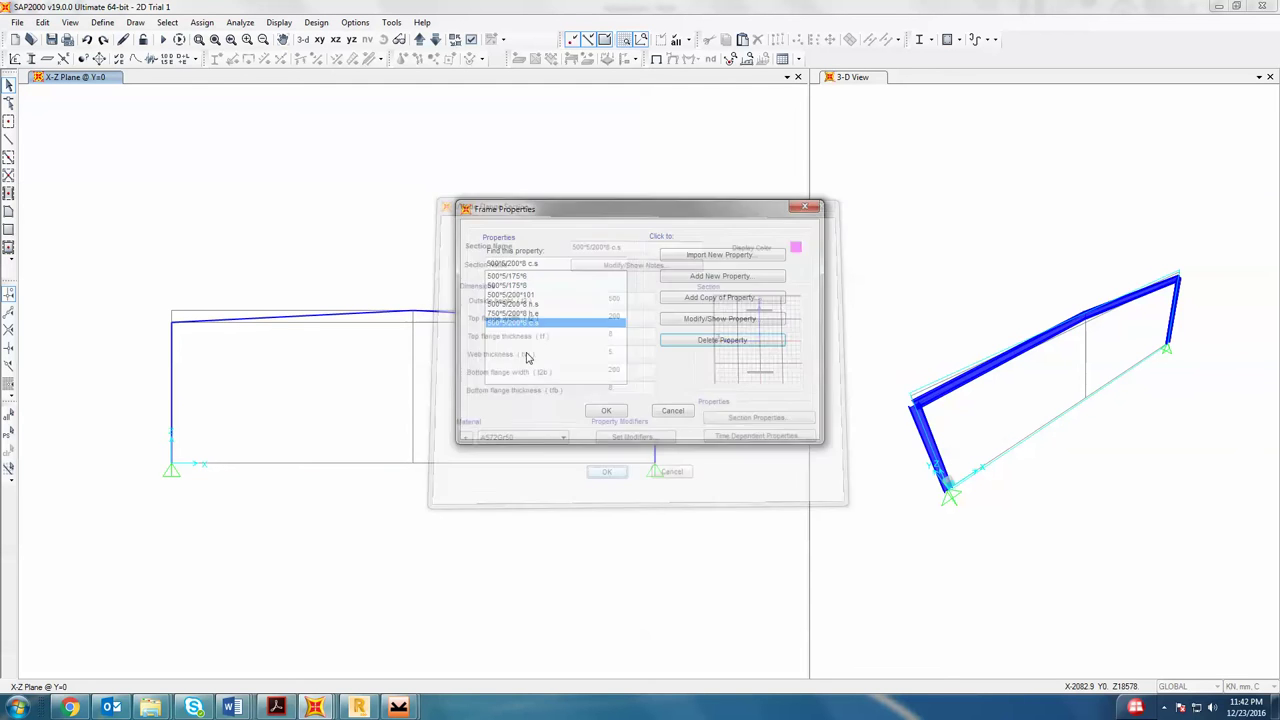
# - Modify section "500*5/200*8 h.s" so its top and bottom flange widths are 200 mm
pyautogui.click(540, 303)
pyautogui.click(668, 319)
pyautogui.doubleClick(632, 313)
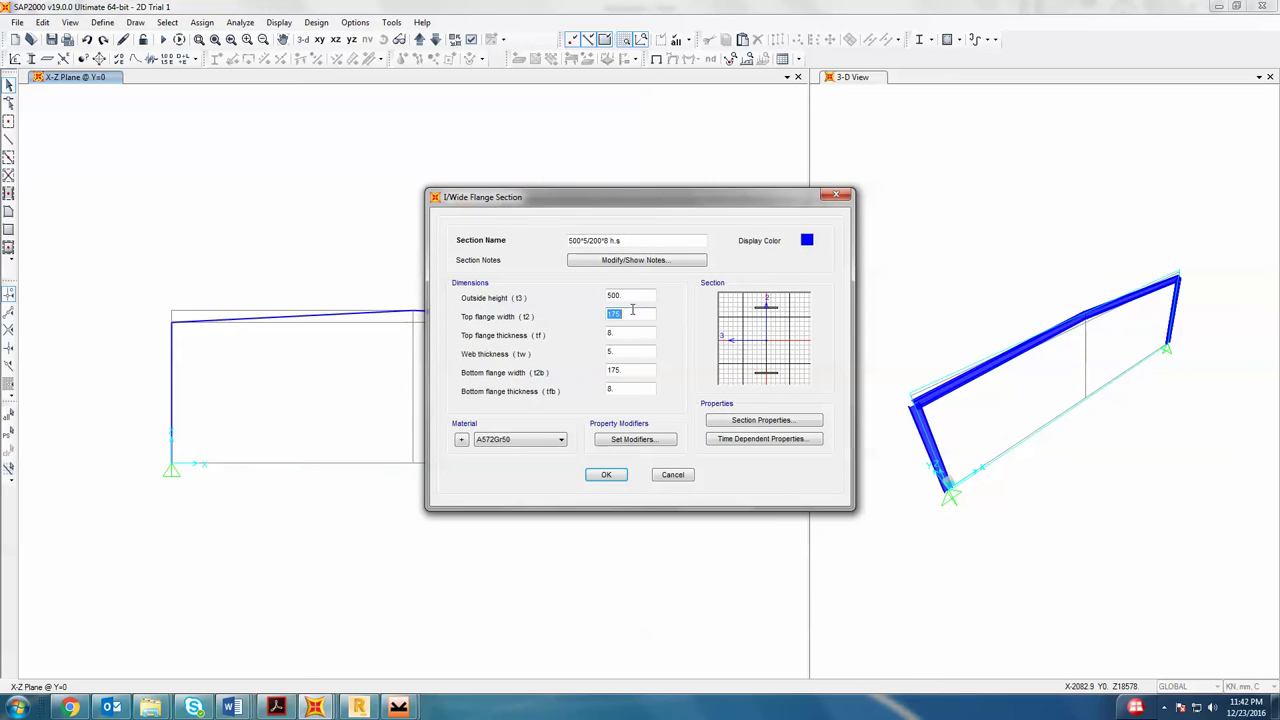
pyautogui.write('200')
pyautogui.doubleClick(637, 371)
pyautogui.write('200')
pyautogui.click(607, 474)
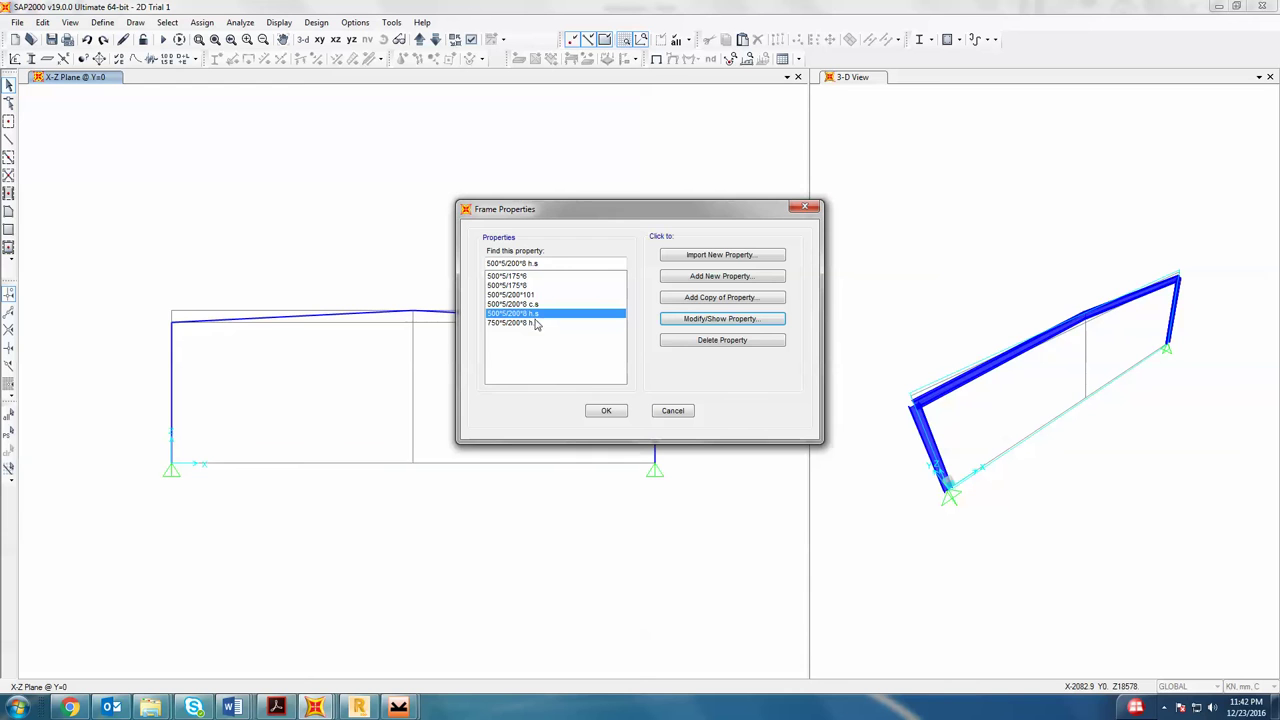
# - Modify section "750*5/200*8 h.e" so its top and bottom flange widths are 200 mm
pyautogui.click(530, 324)
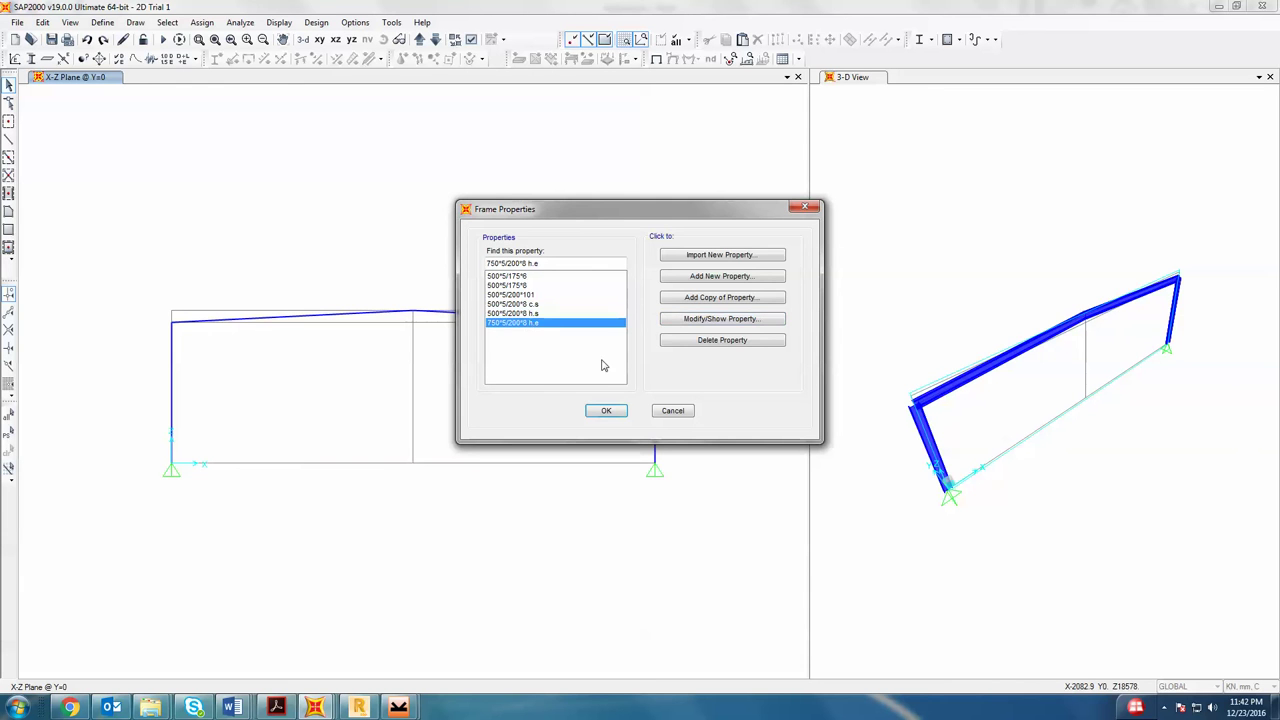
pyautogui.click(722, 318)
pyautogui.doubleClick(636, 316)
pyautogui.write('200')
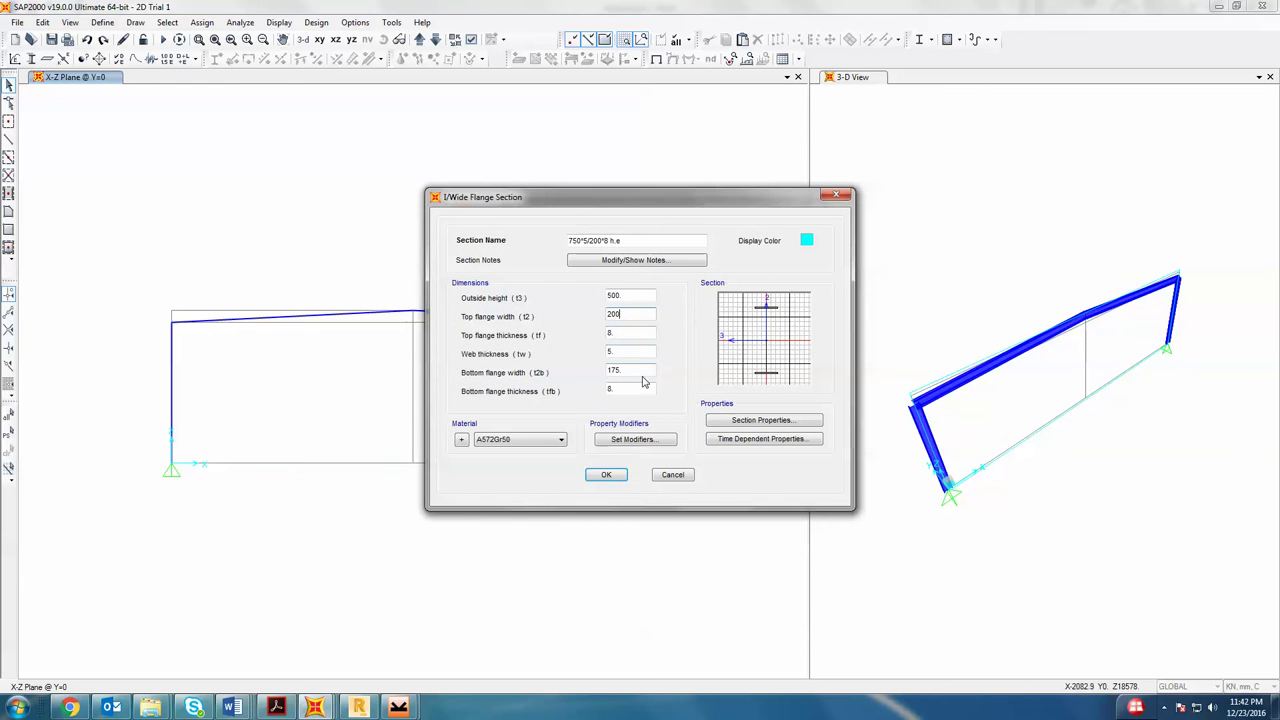
pyautogui.doubleClick(641, 371)
pyautogui.write('200')
pyautogui.click(618, 477)
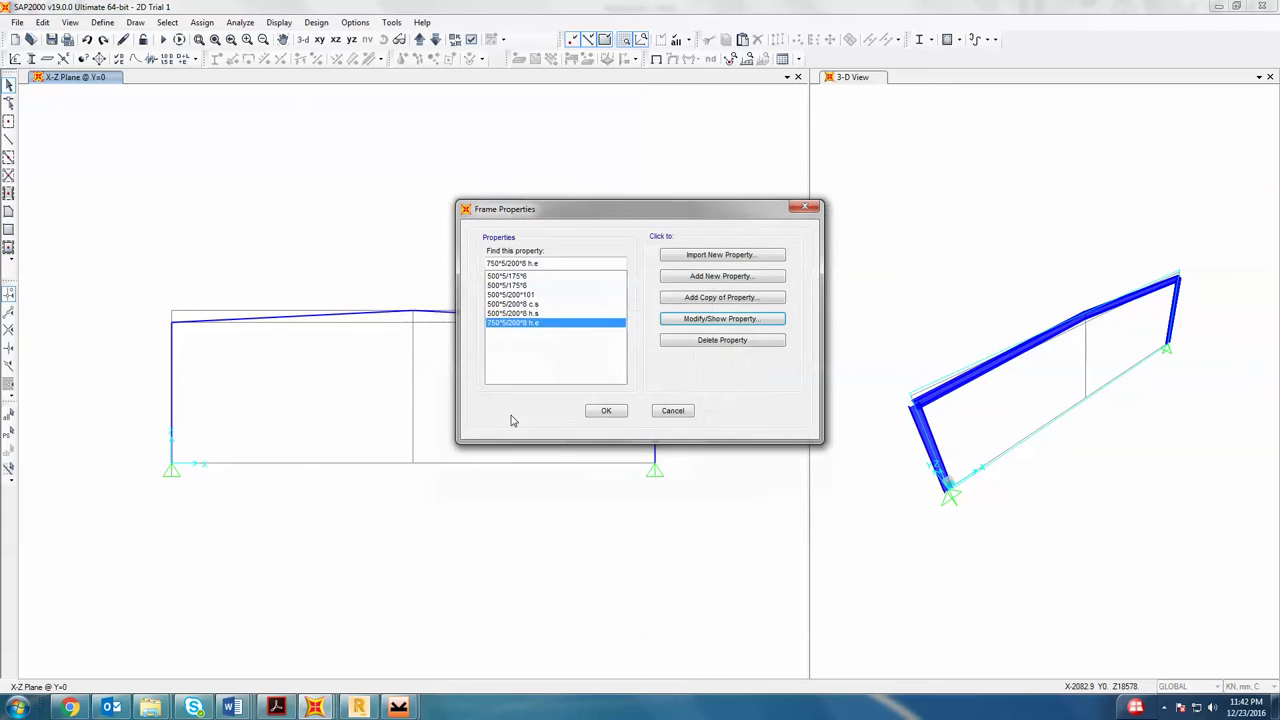
# - Add a copy of section "500*5/200*8 c.s" named 750*5/200*8 and increase its outside height to match the name
pyautogui.click(534, 314)
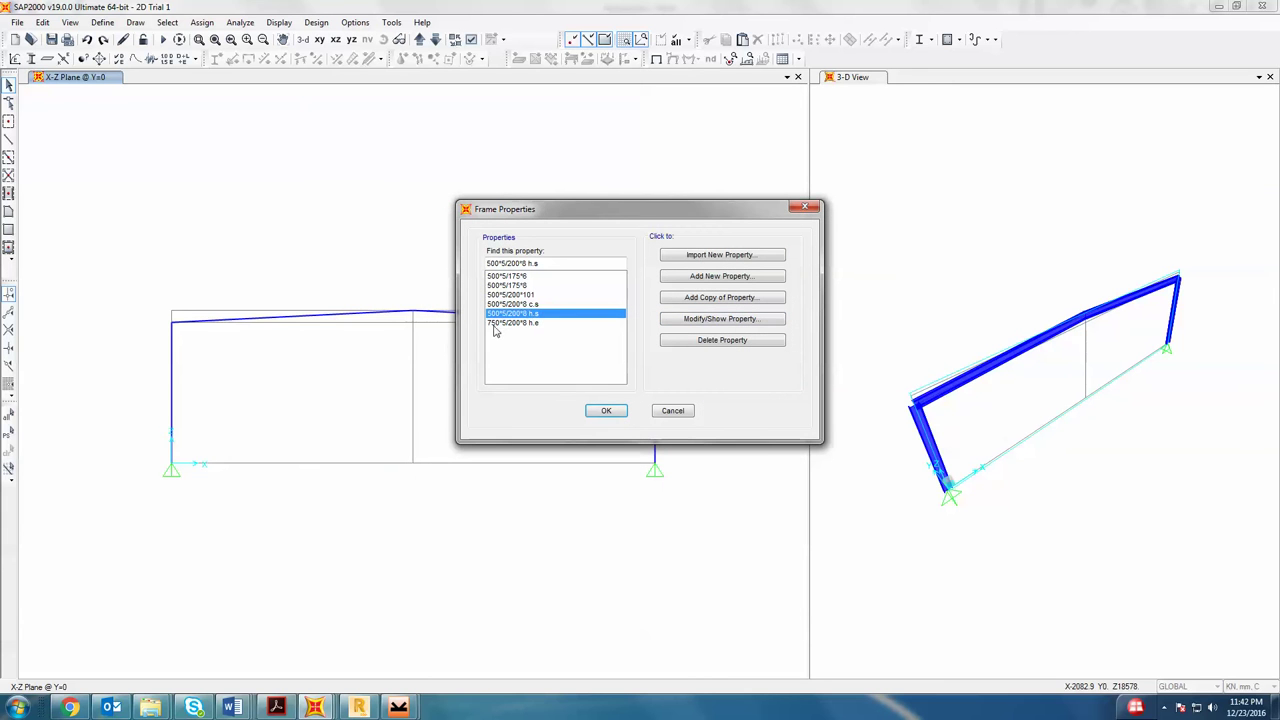
pyautogui.click(541, 305)
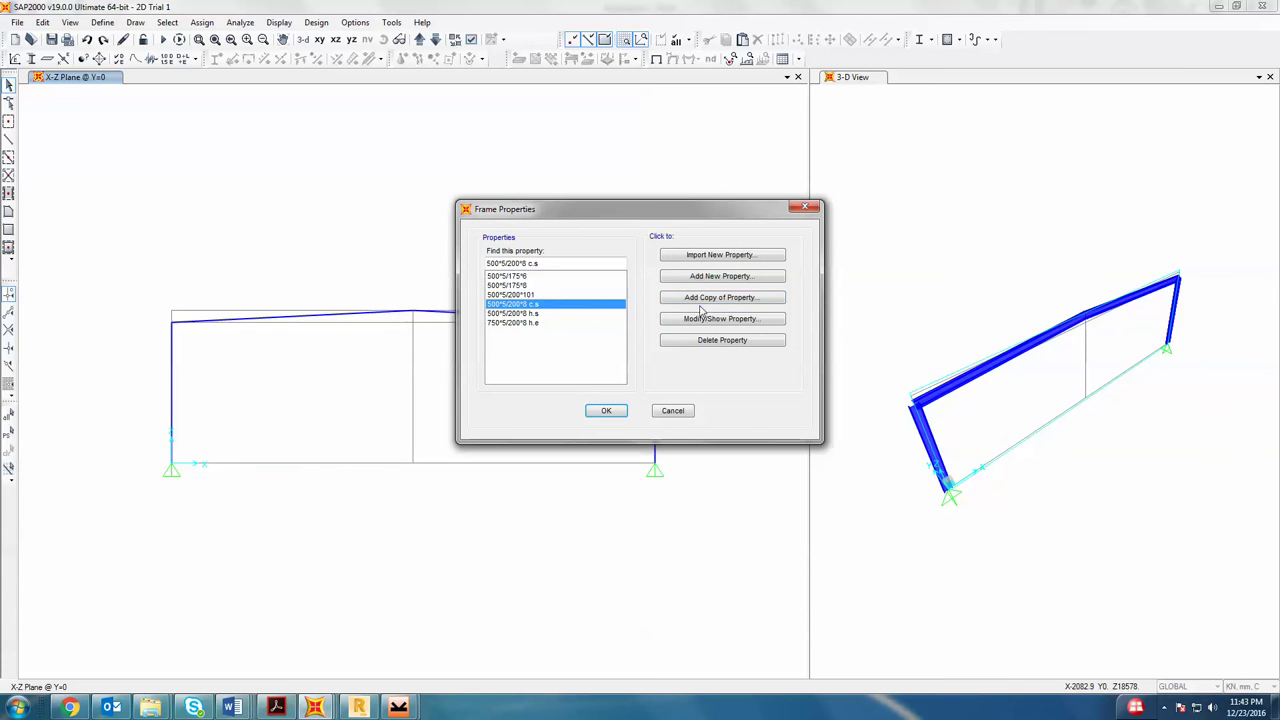
pyautogui.click(700, 299)
pyautogui.doubleClick(608, 241)
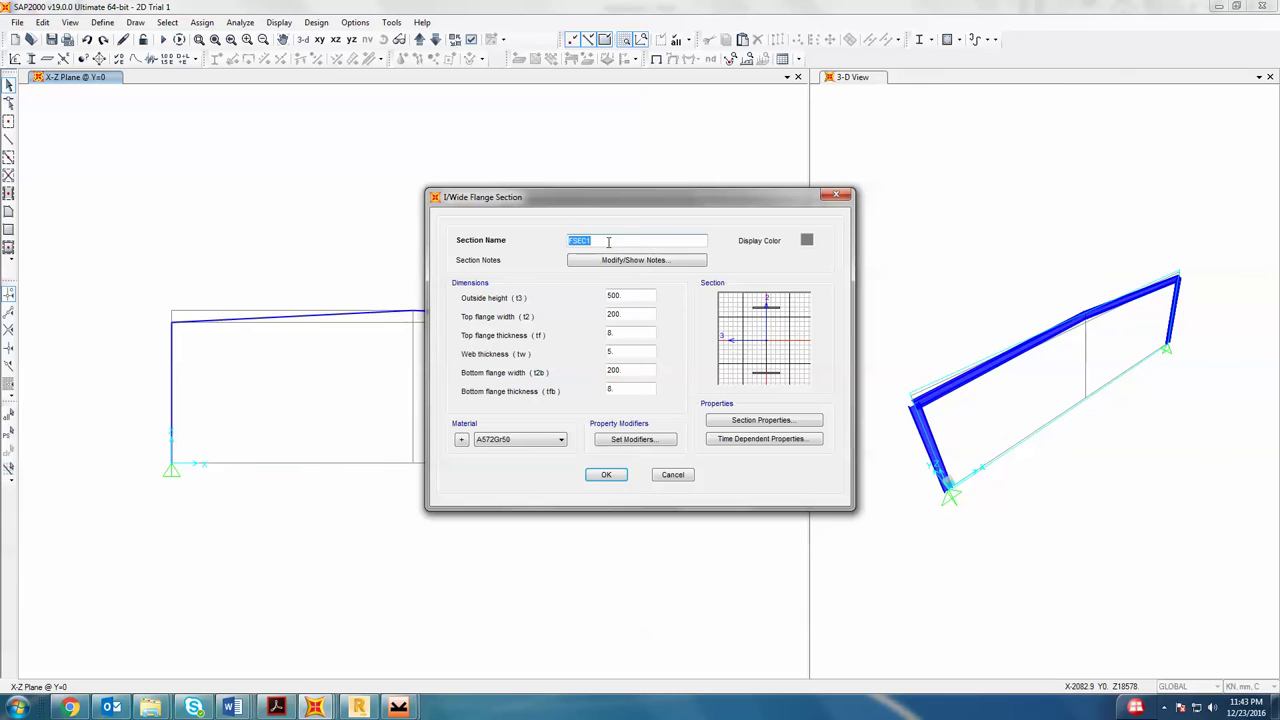
pyautogui.write('750*5/200*8')
pyautogui.doubleClick(626, 294)
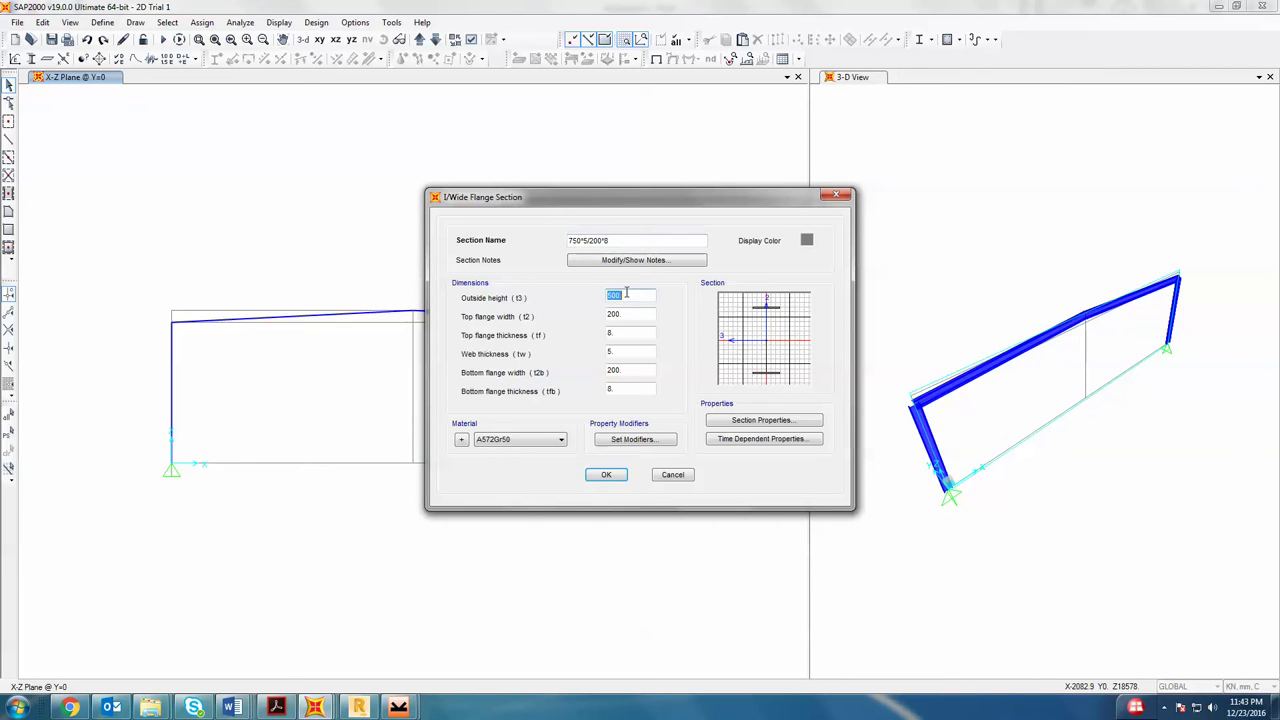
pyautogui.write('7')
pyautogui.click(606, 476)
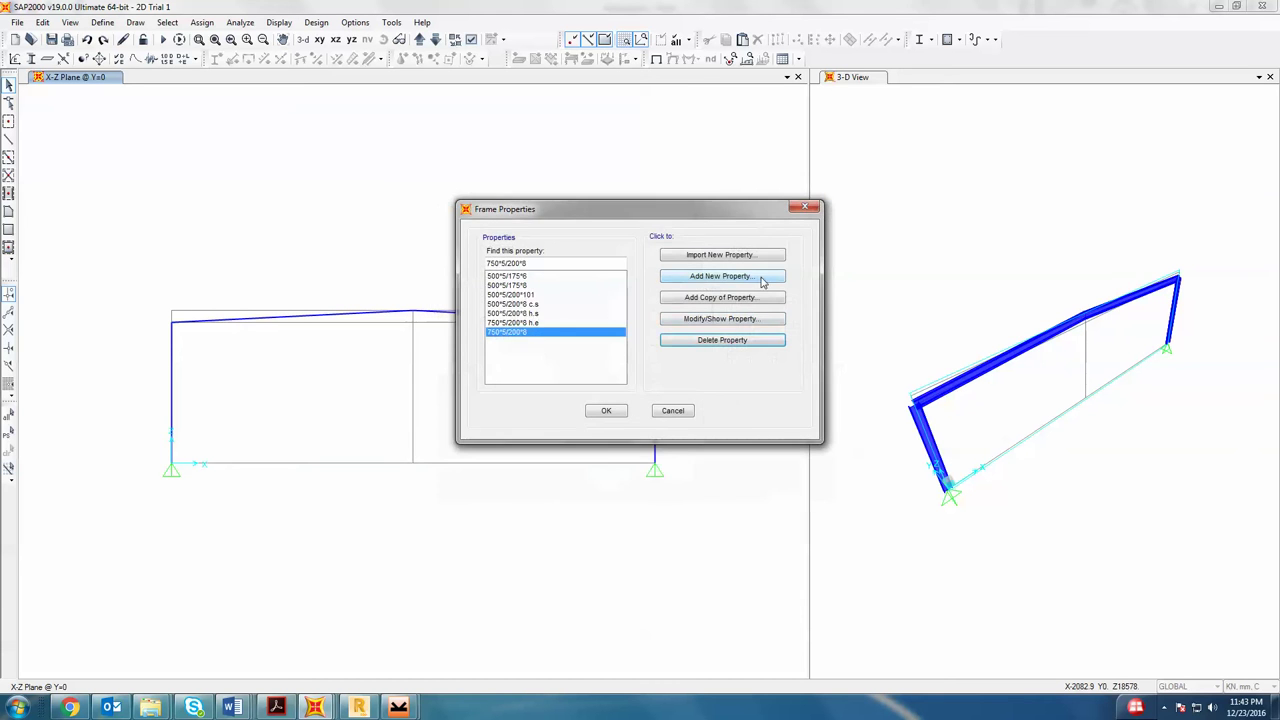
# - Add a new frame property of type Other, Nonprismatic, and name it 750-500*5/200*8 h
pyautogui.click(728, 262)
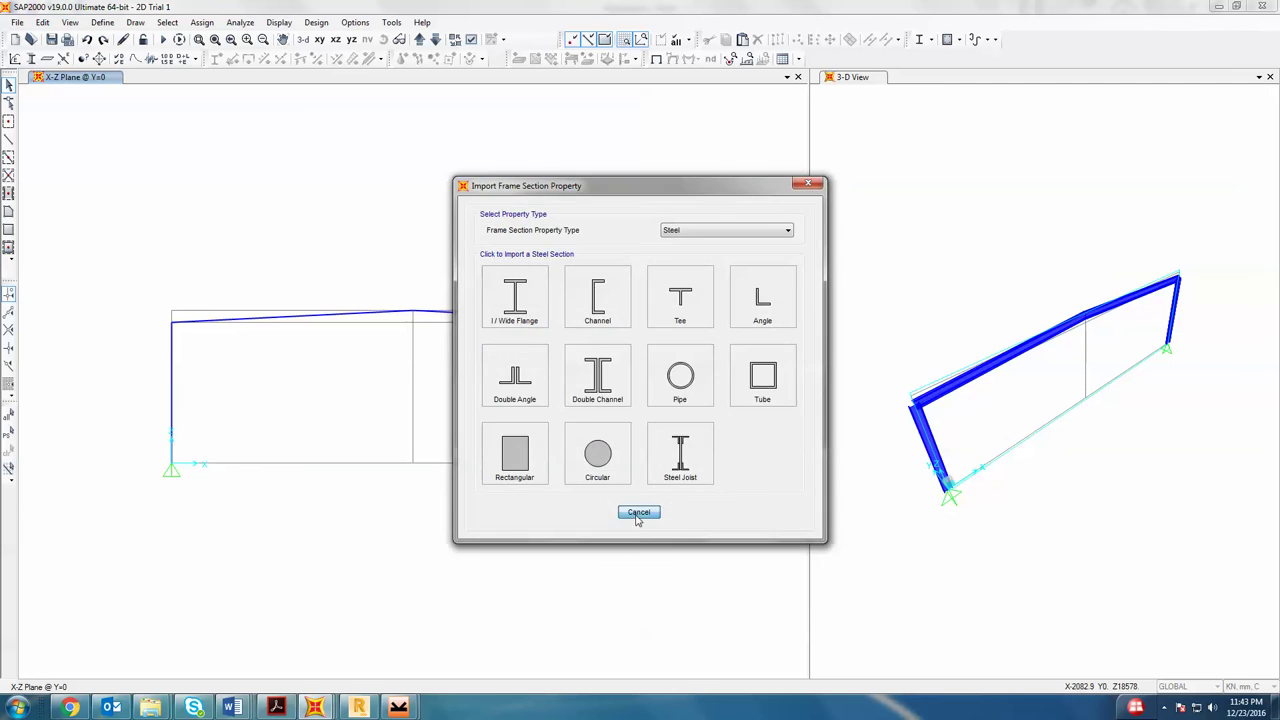
pyautogui.click(637, 510)
pyautogui.click(718, 276)
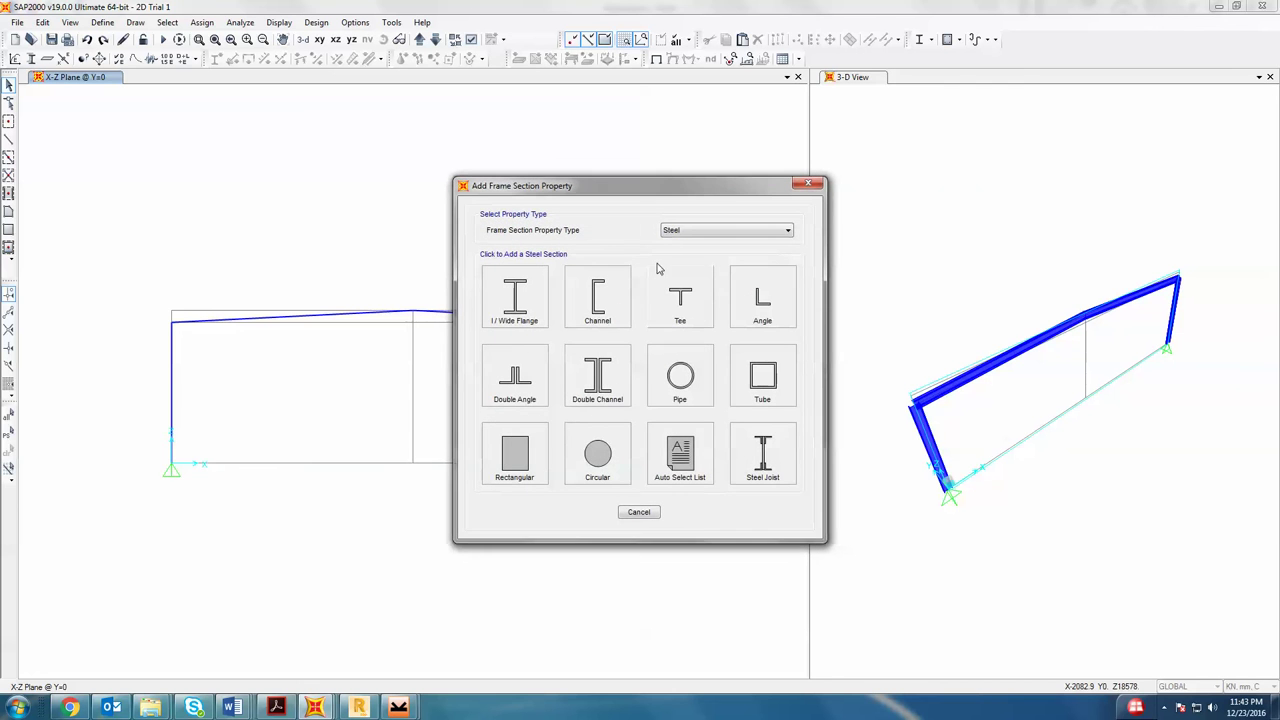
pyautogui.click(720, 231)
pyautogui.click(700, 290)
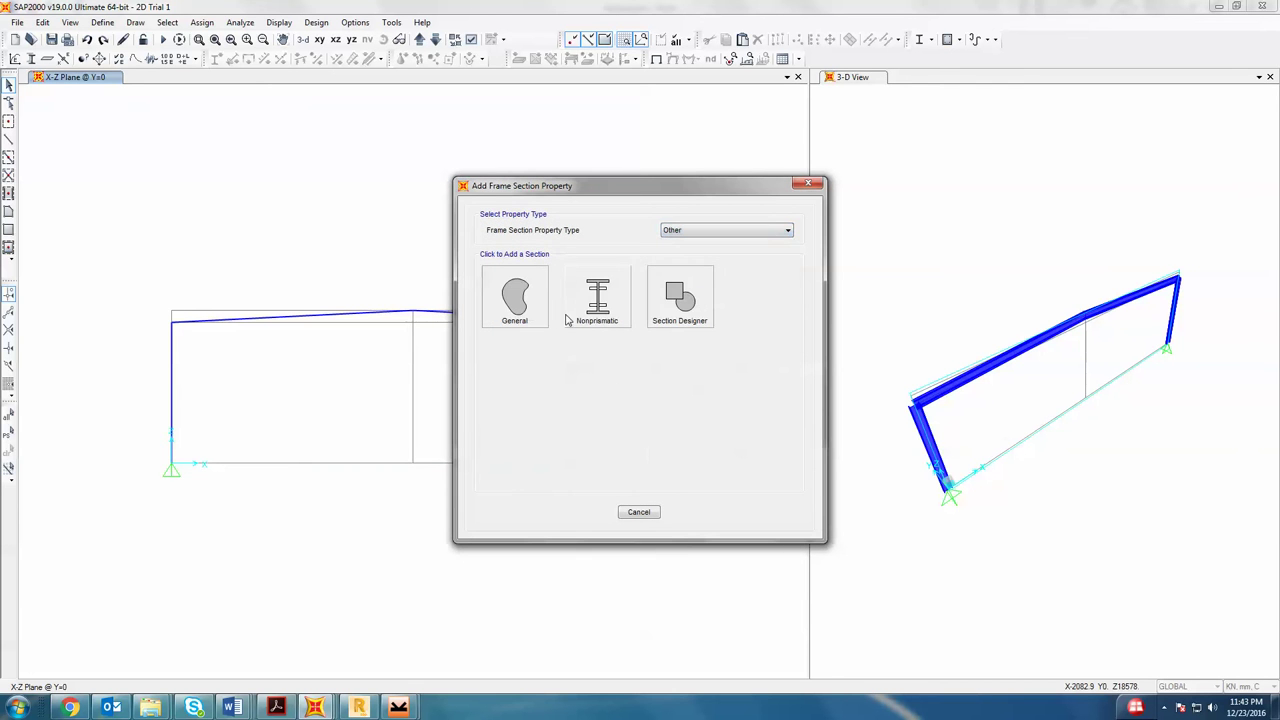
pyautogui.click(600, 308)
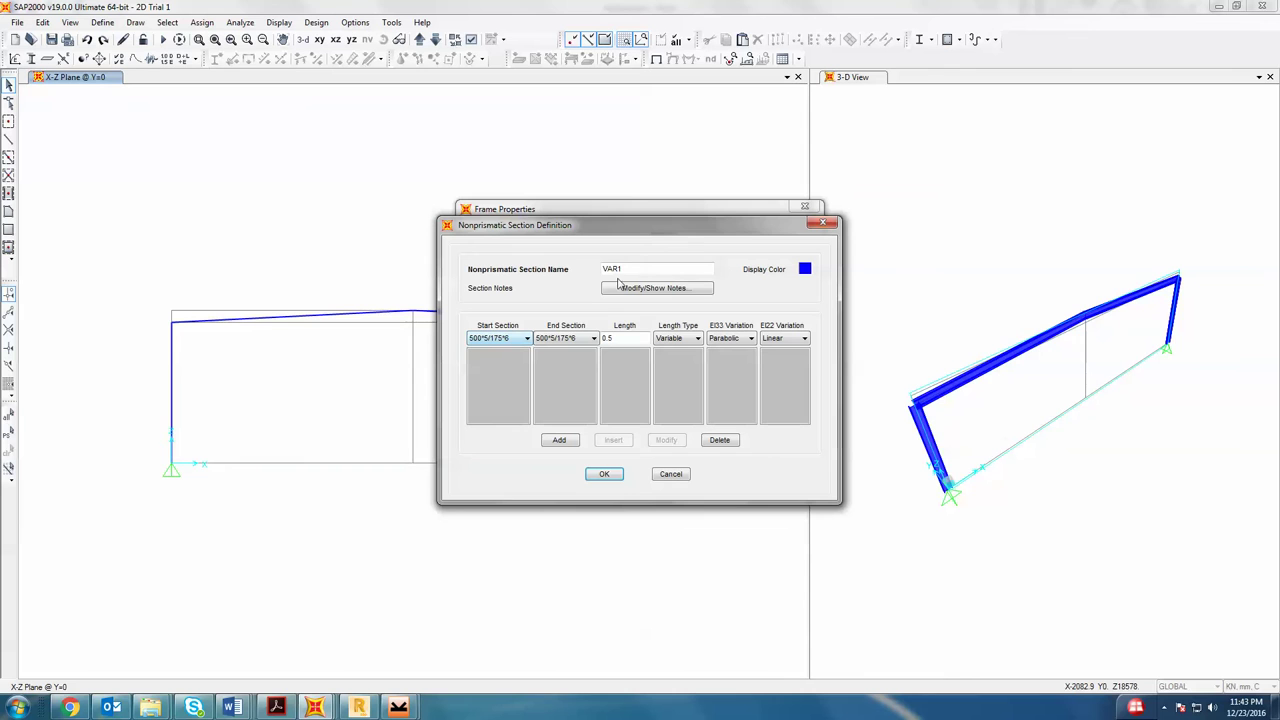
pyautogui.doubleClick(632, 275)
pyautogui.write('750-500*5/200*8 h')
# - Add a segment from 750*5/200*8 h.e to 500*5/200*8 h.s with variable length 1 and save the nonprismatic section
pyautogui.click(517, 340)
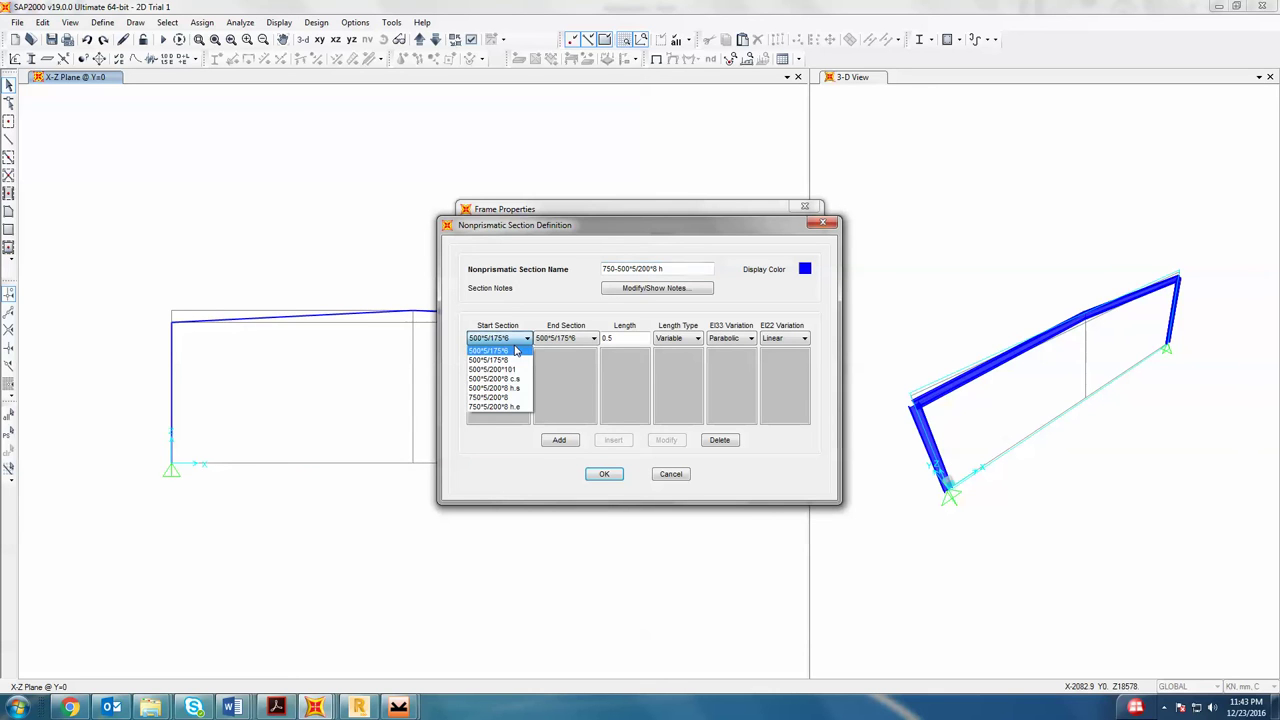
pyautogui.click(520, 408)
pyautogui.click(570, 339)
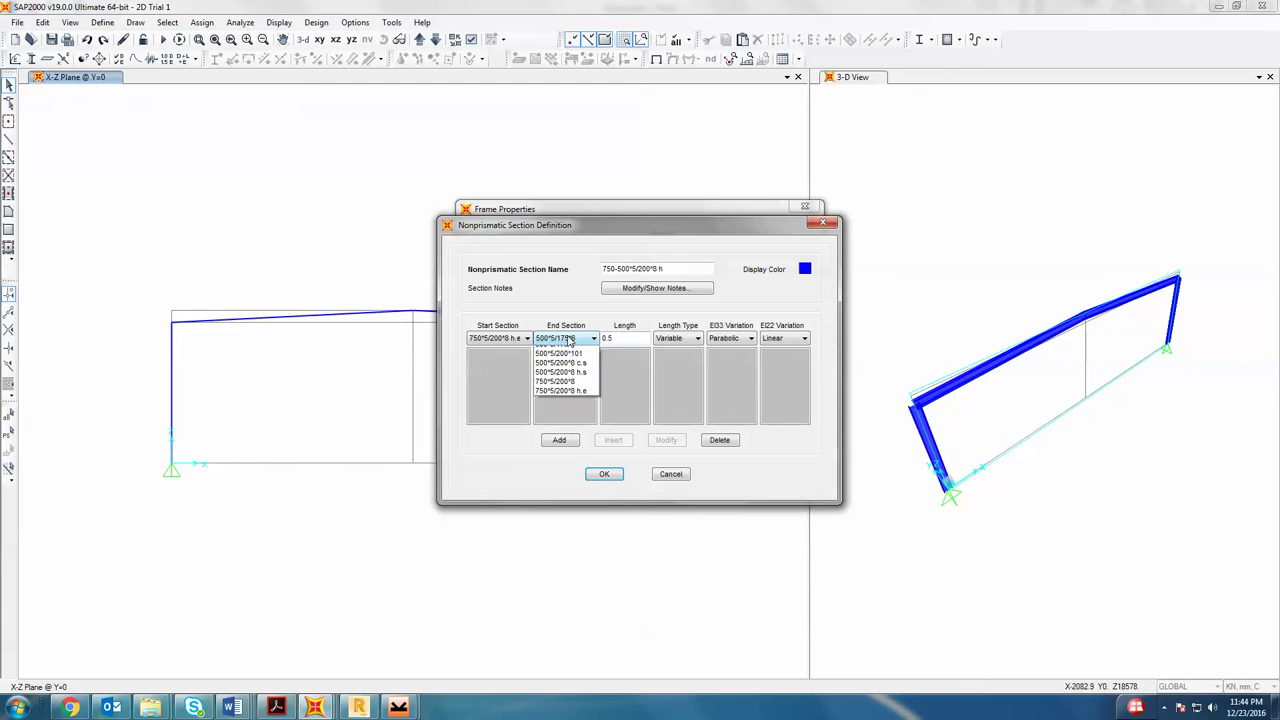
pyautogui.click(584, 389)
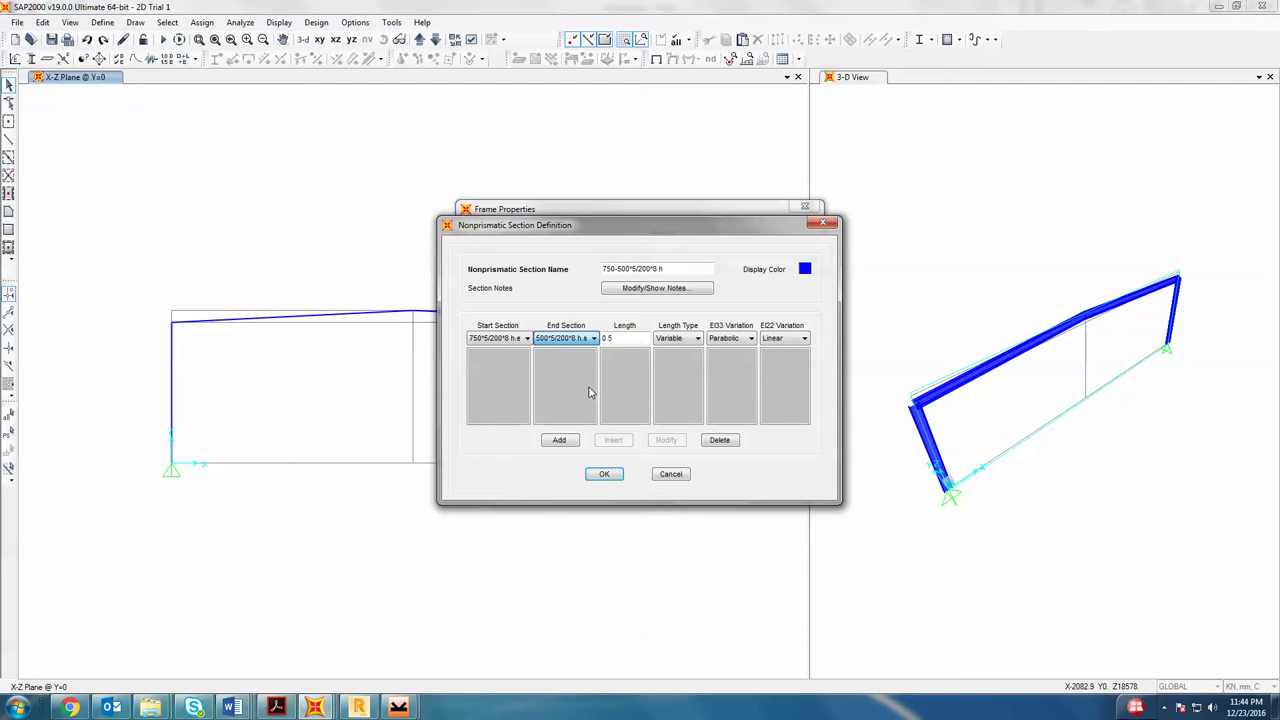
pyautogui.doubleClick(614, 338)
pyautogui.write('1')
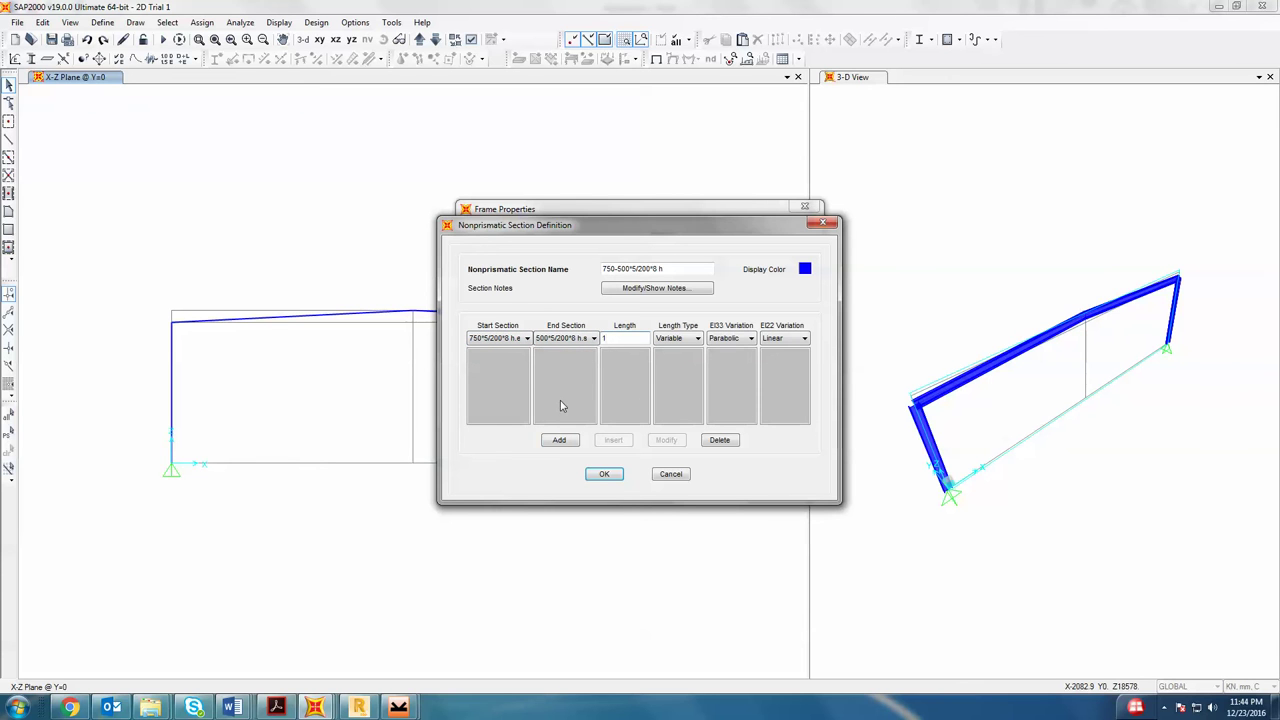
pyautogui.click(559, 440)
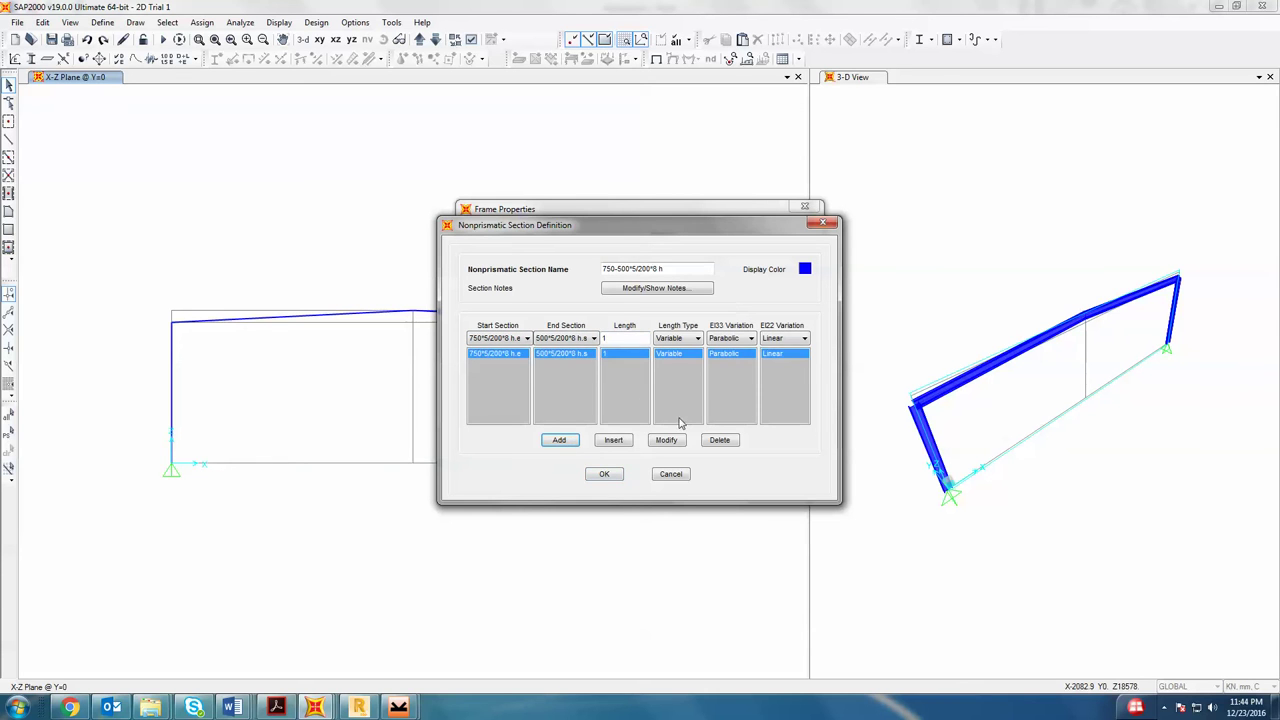
pyautogui.click(604, 474)
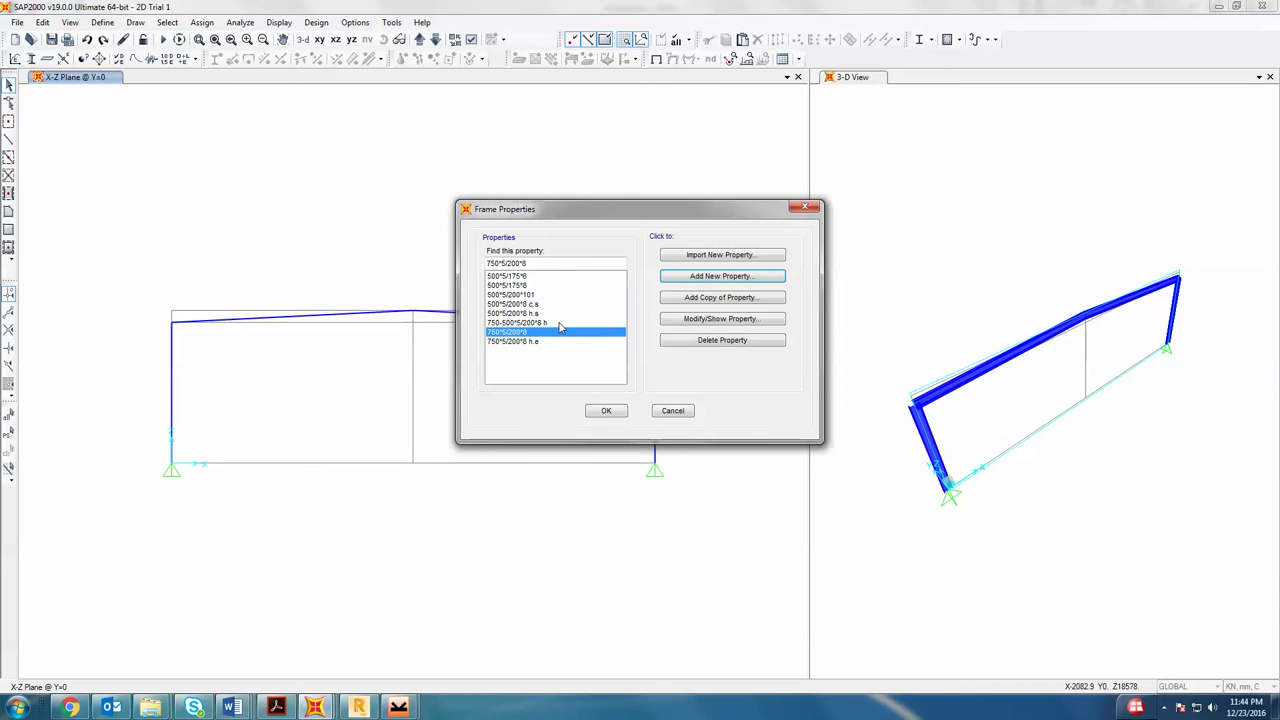
# - Add another nonprismatic frame section and name it 500-750*5/200*10
pyautogui.click(716, 276)
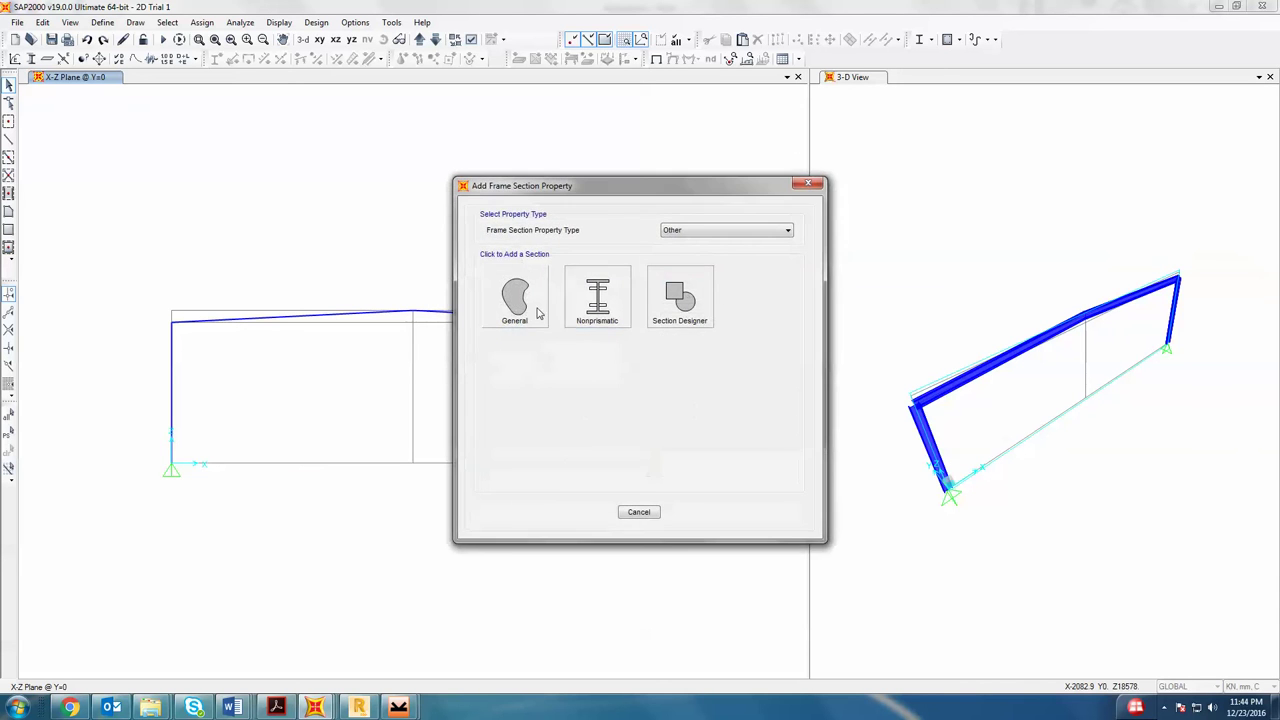
pyautogui.click(597, 298)
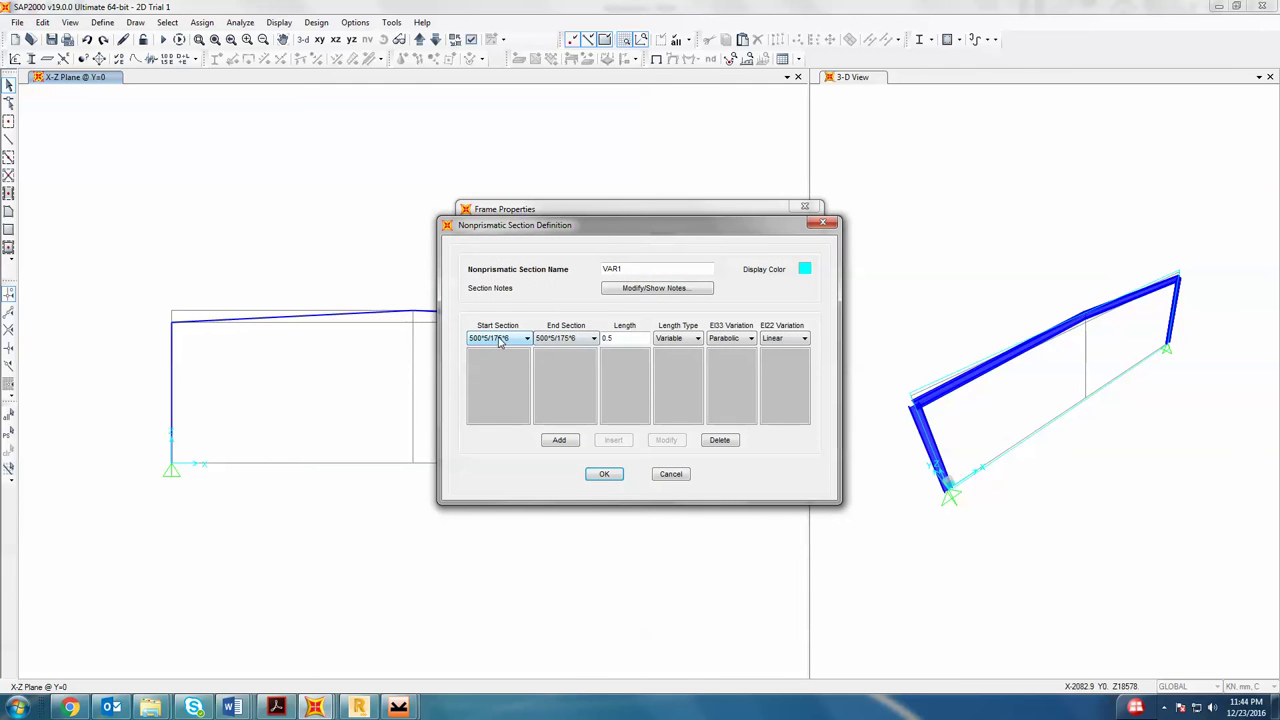
pyautogui.click(630, 270)
pyautogui.doubleClick(630, 270)
pyautogui.write('500')
pyautogui.write('-750*5/200*10')
# - Add a segment from 500*5/200*8 c.s to 750*5/200*8 with variable length 1 and save the section
pyautogui.click(498, 339)
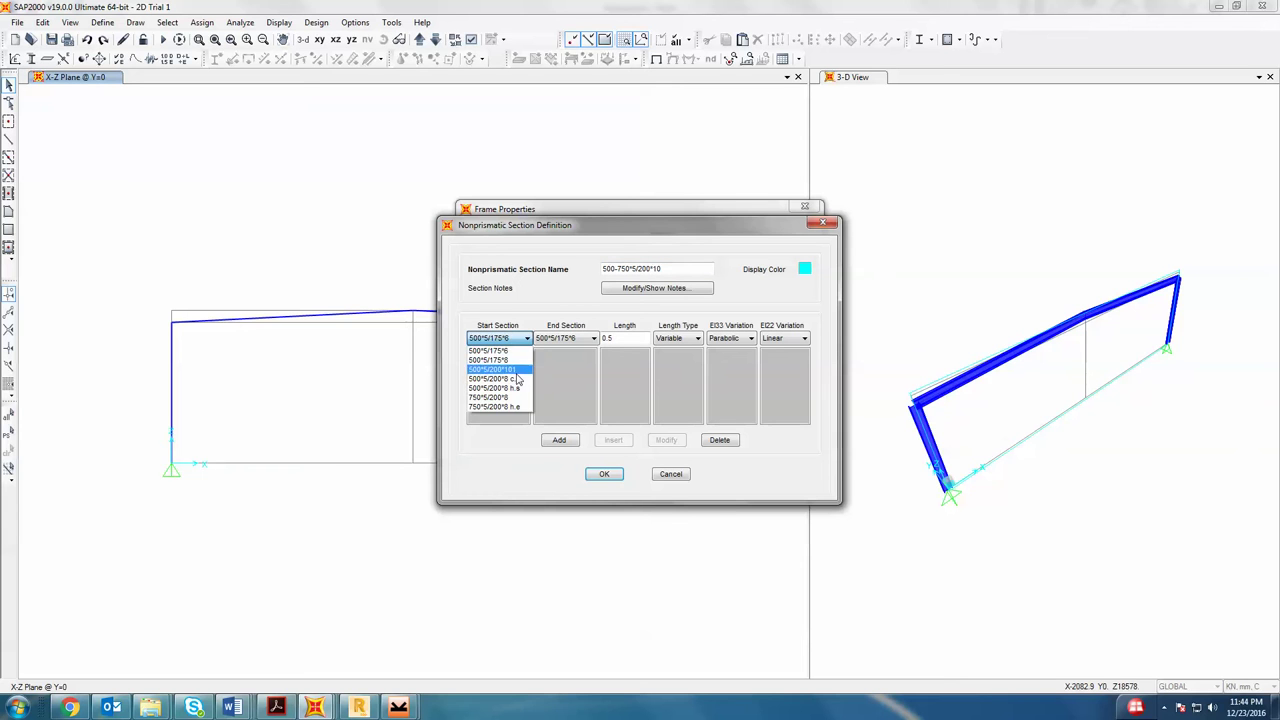
pyautogui.click(518, 380)
pyautogui.click(580, 338)
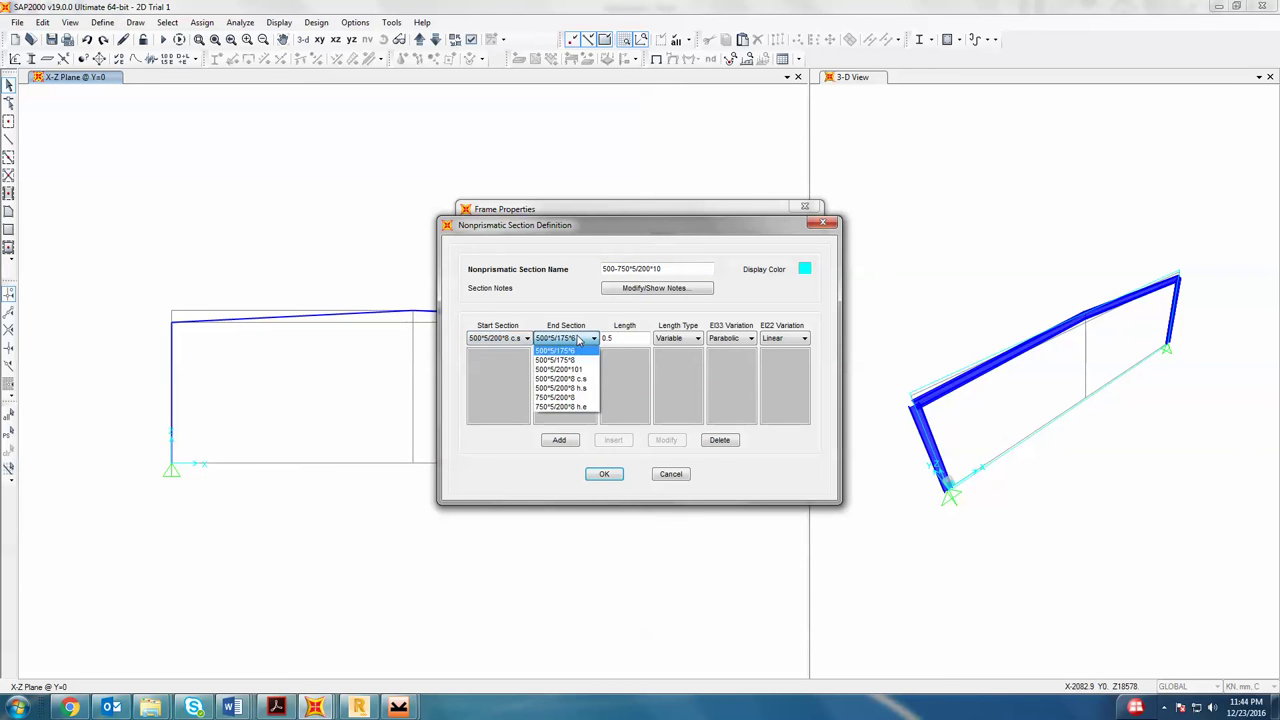
pyautogui.click(560, 397)
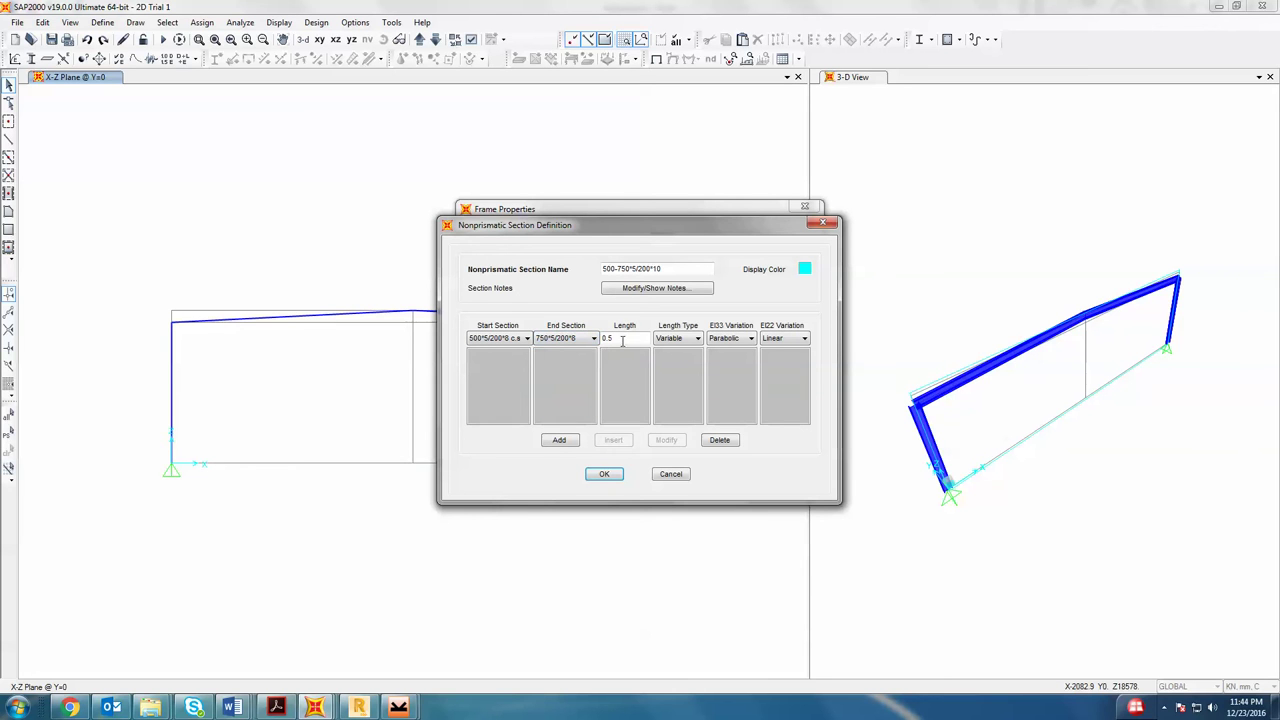
pyautogui.click(559, 440)
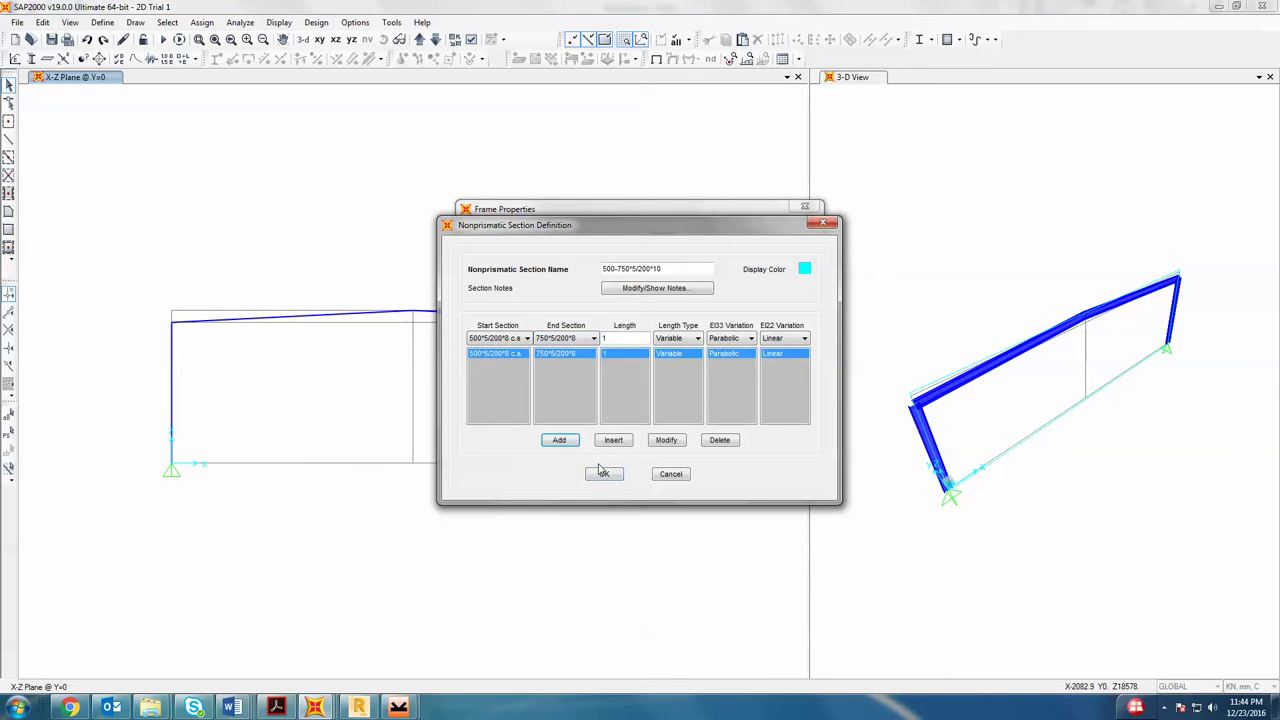
pyautogui.click(604, 474)
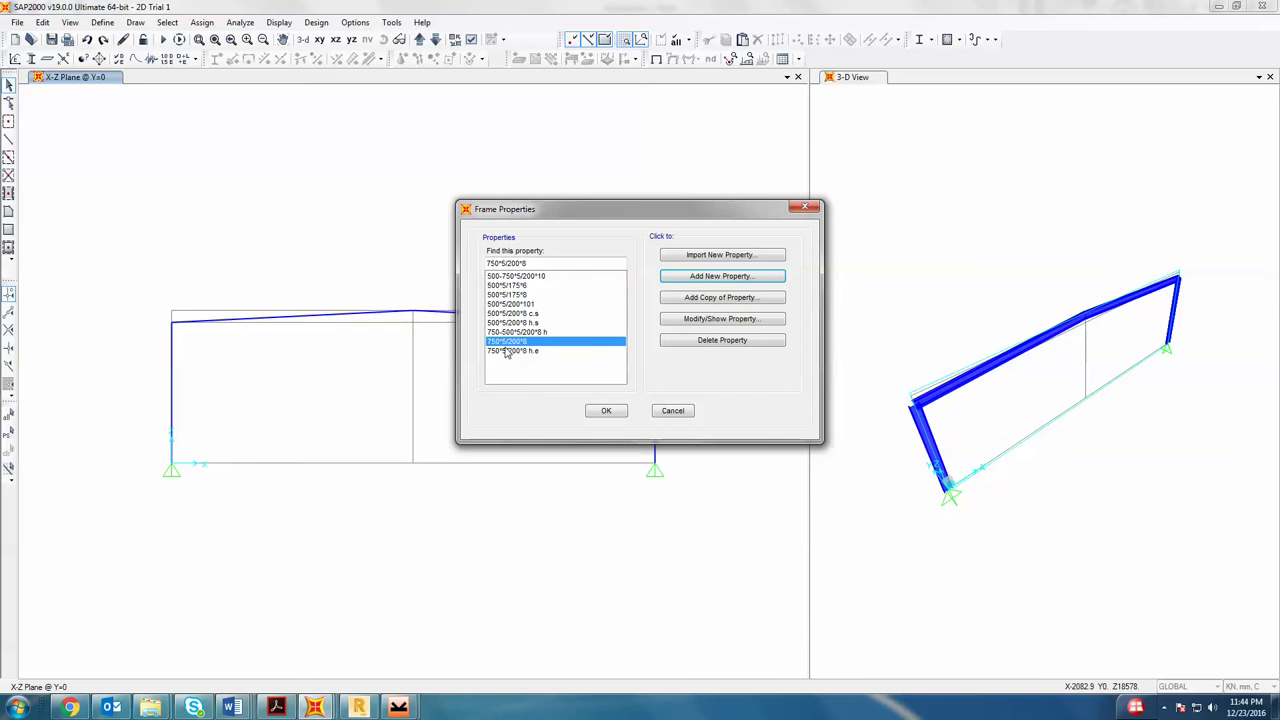
# - Rename section 750*5/200*8 to "750*5/200*8 c.e" and accept the frame property definitions
pyautogui.click(696, 323)
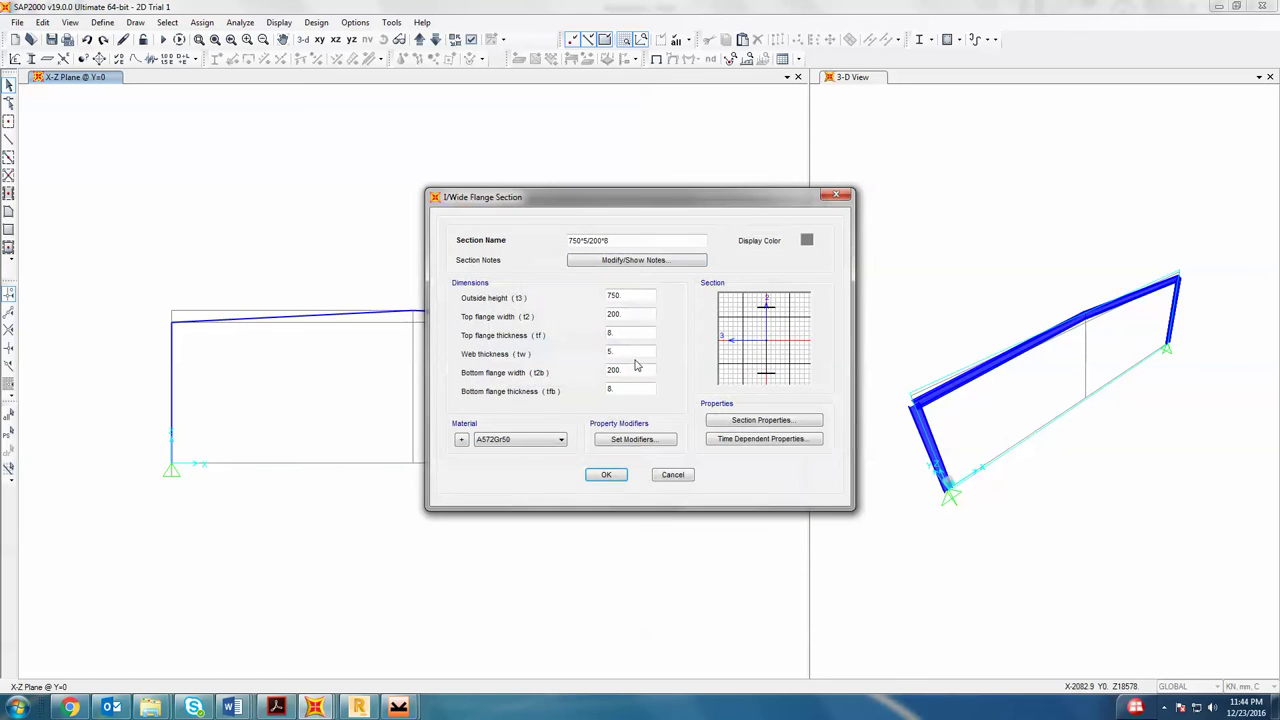
pyautogui.click(636, 240)
pyautogui.click(605, 475)
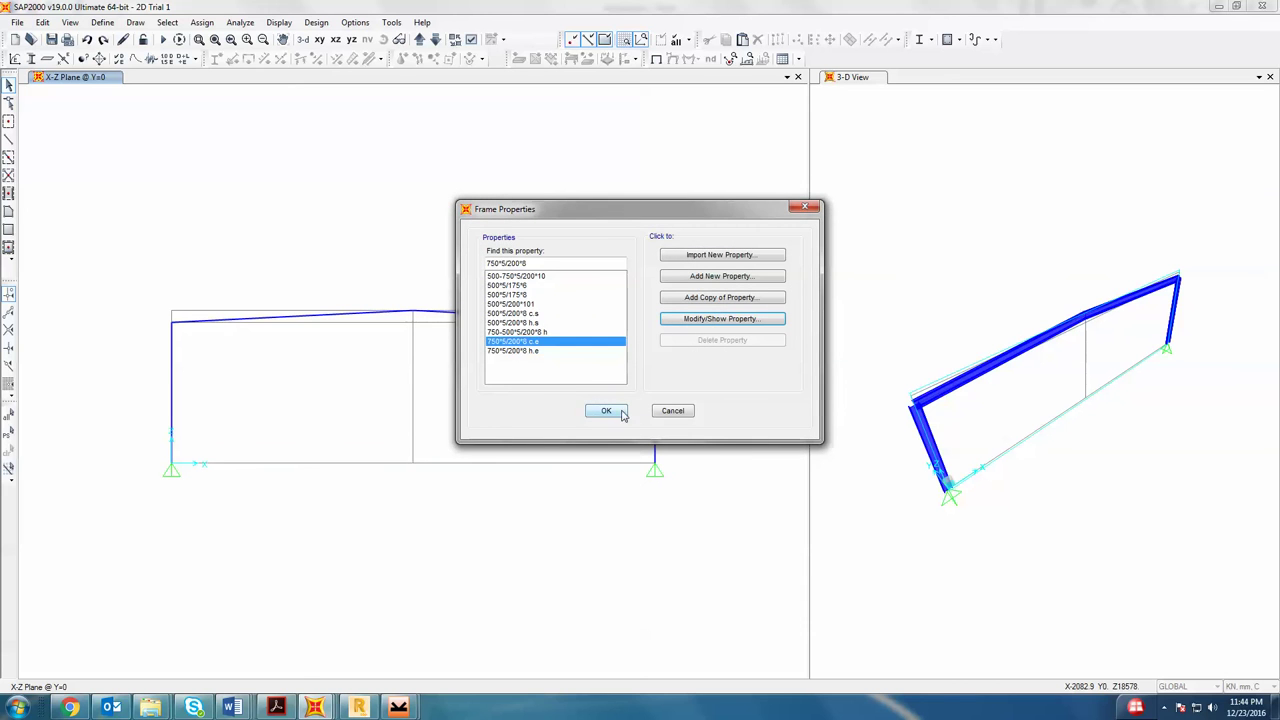
pyautogui.click(518, 333)
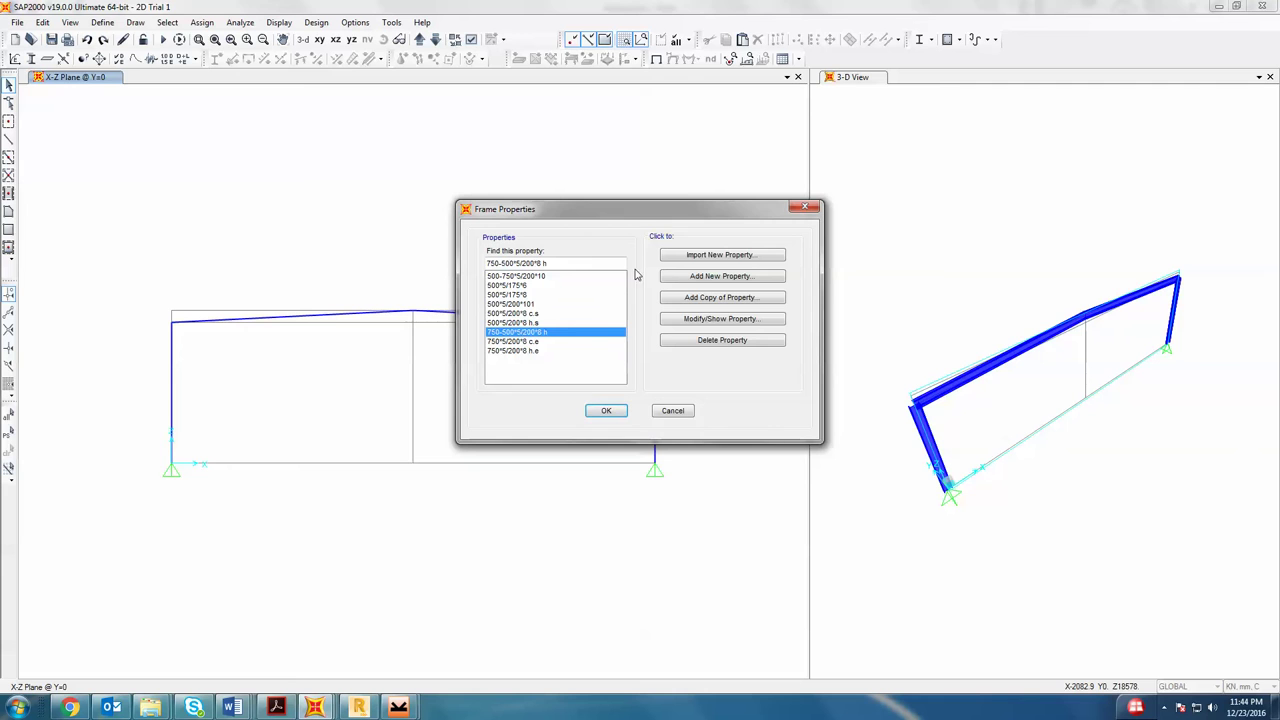
pyautogui.click(607, 411)
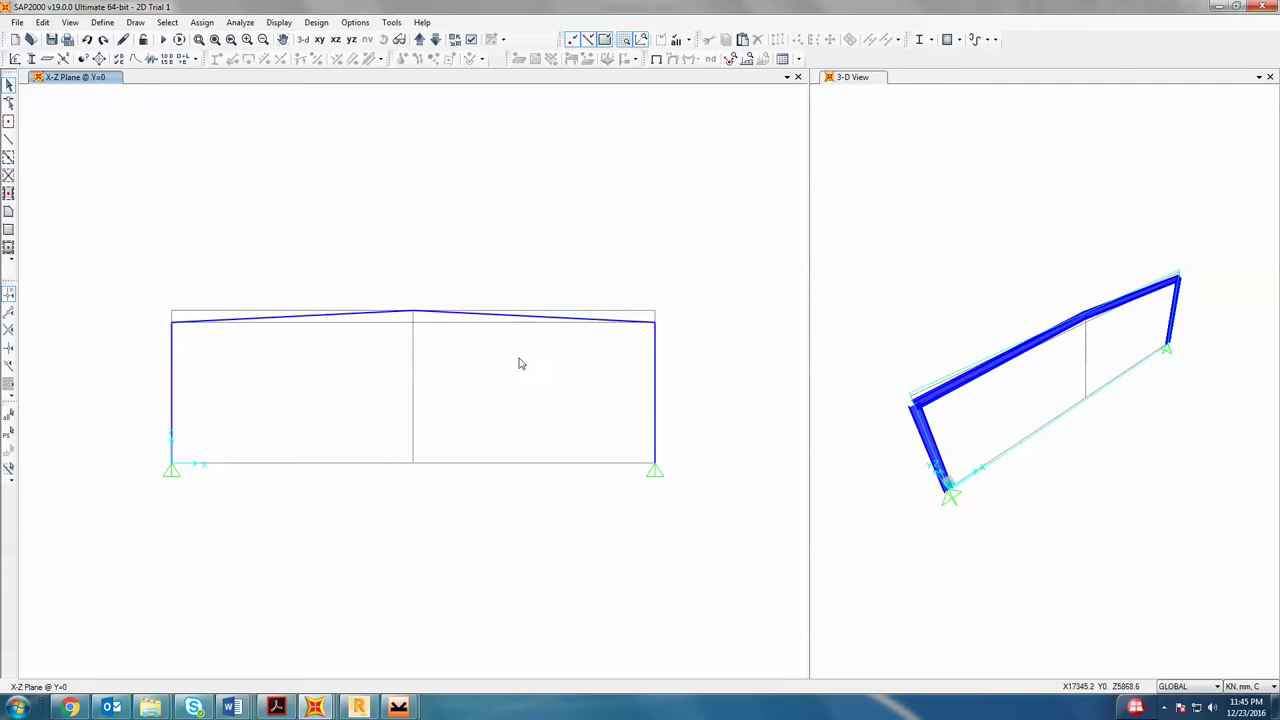
# - Run the analysis for the DEAD, LL and wind load cases, leaving MODAL out
pyautogui.click(550, 316)
pyautogui.click(501, 320)
pyautogui.click(179, 39)
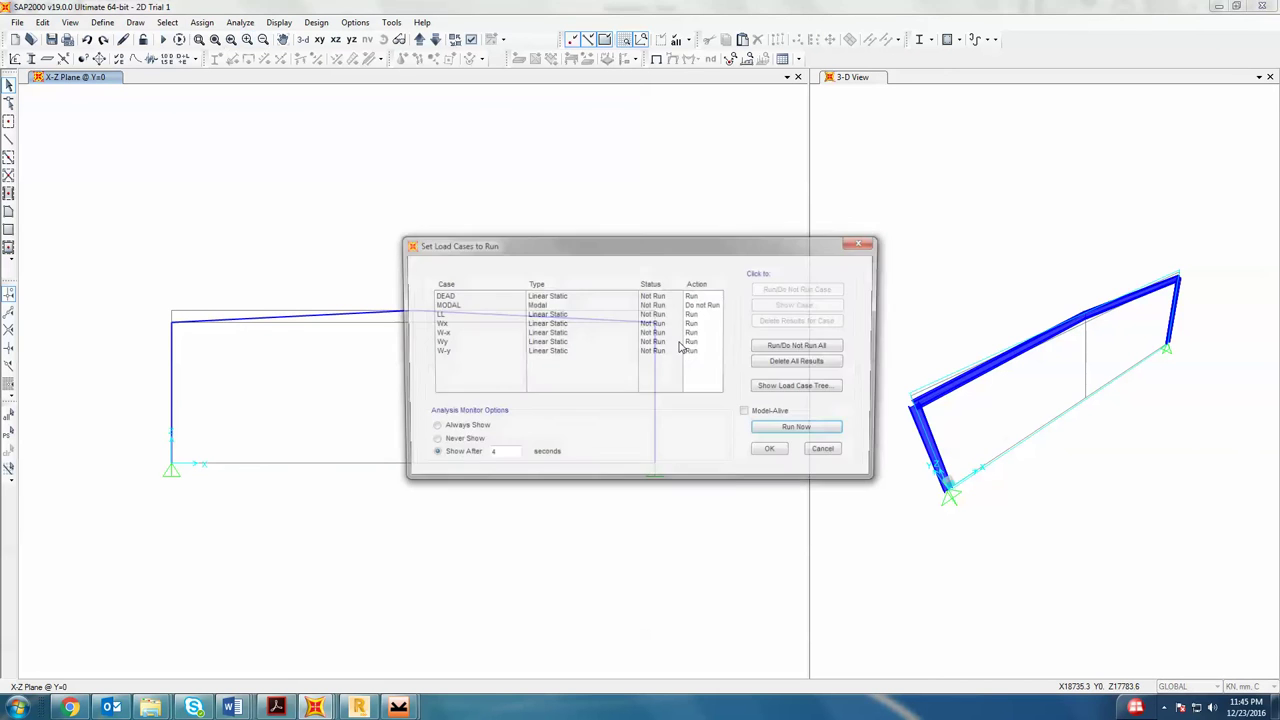
pyautogui.click(800, 436)
# - Display the frame's Moment 3-3 diagram for the MAXMAX combination and for the DL+LL combination
pyautogui.click(690, 59)
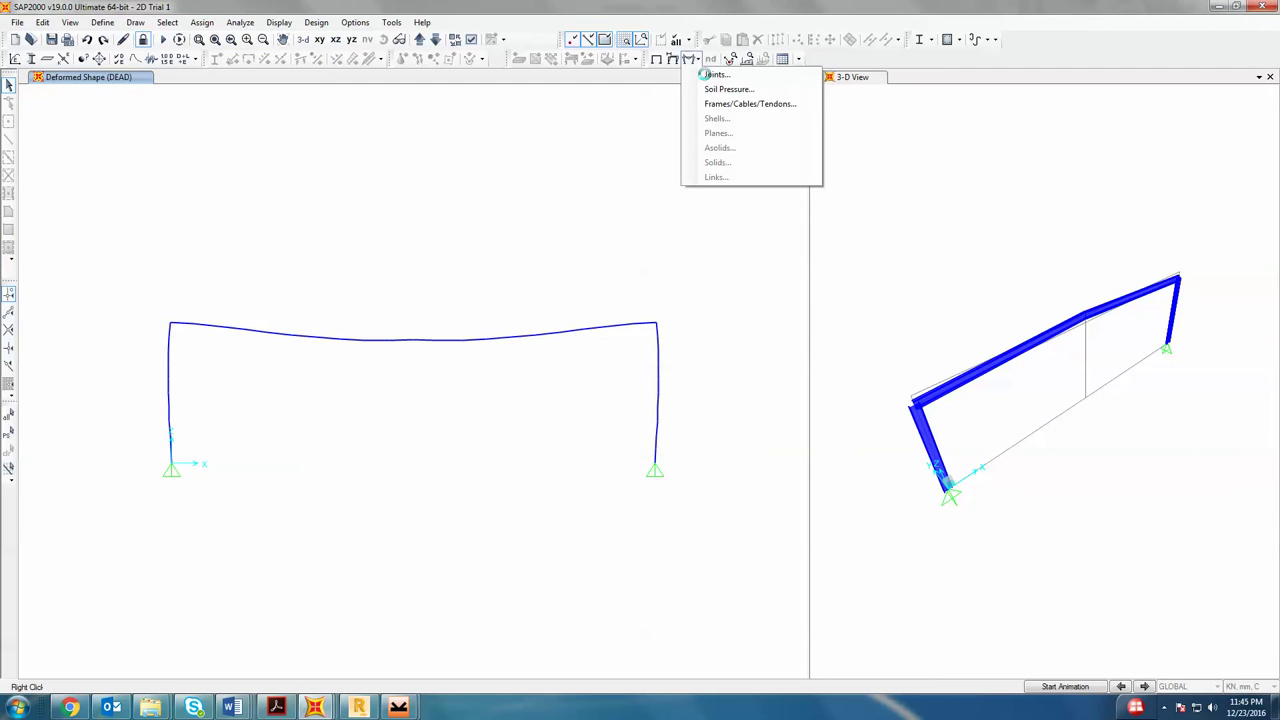
pyautogui.click(737, 105)
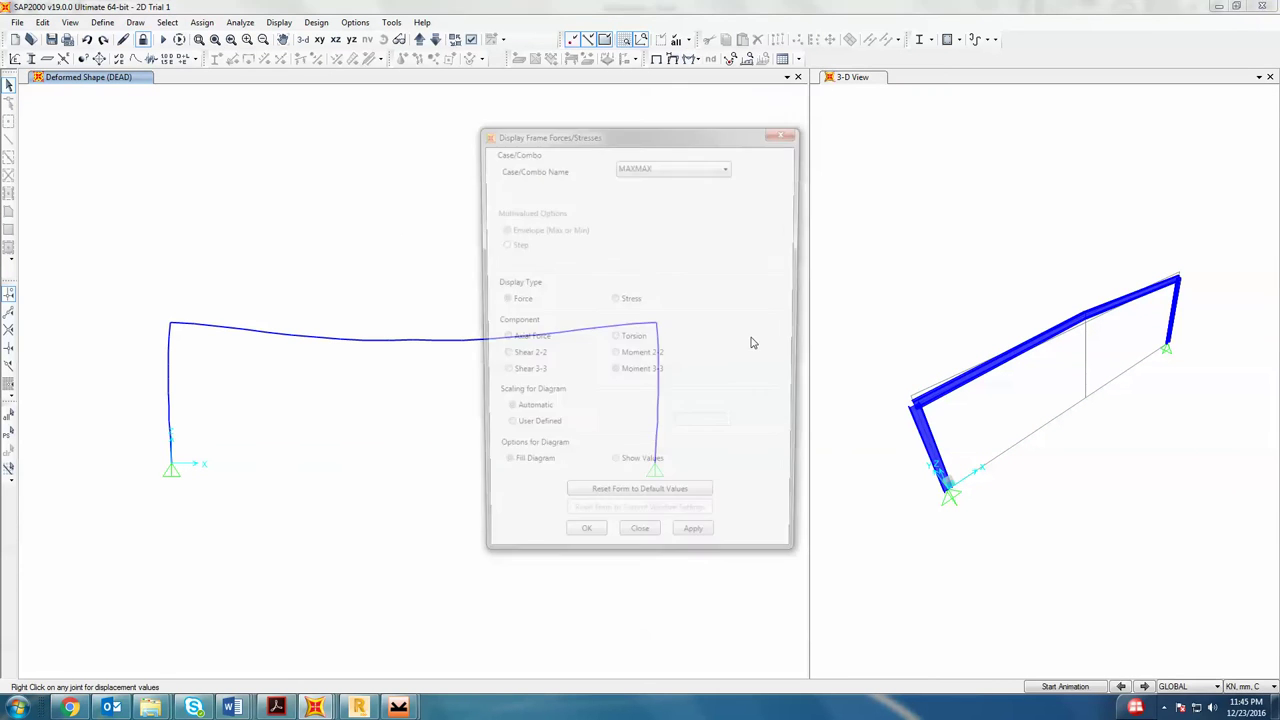
pyautogui.click(697, 547)
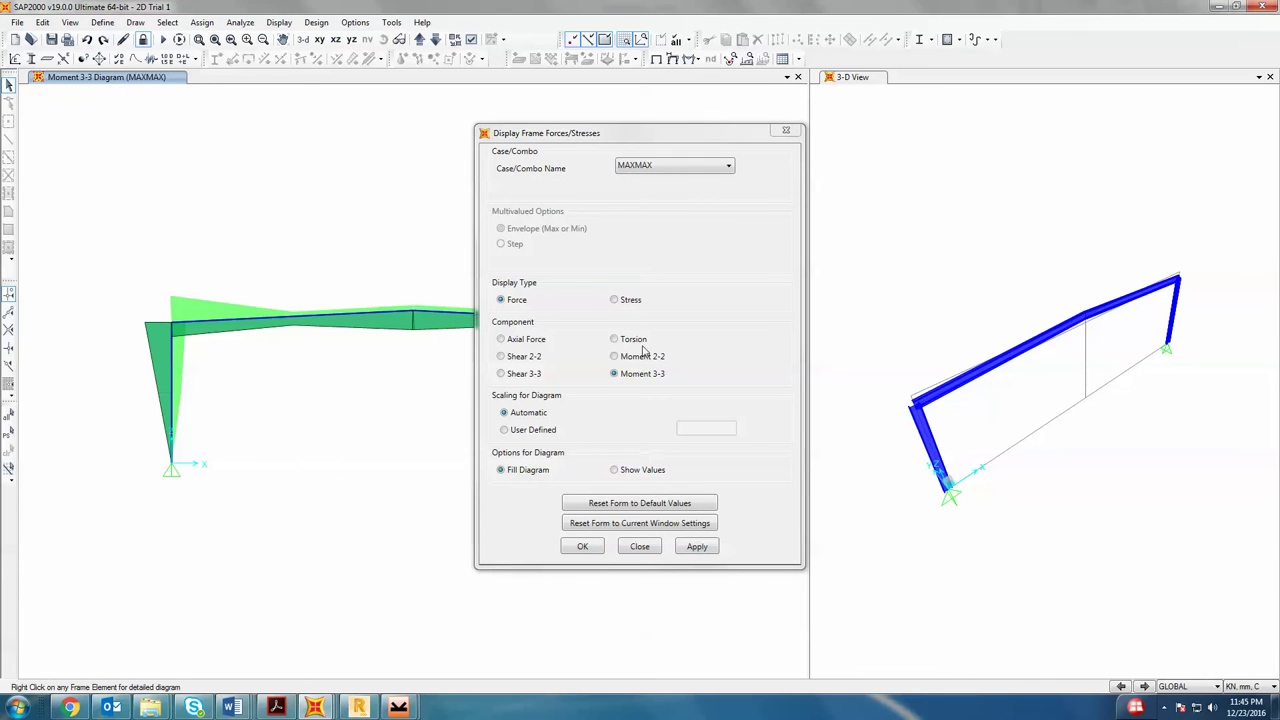
pyautogui.click(679, 173)
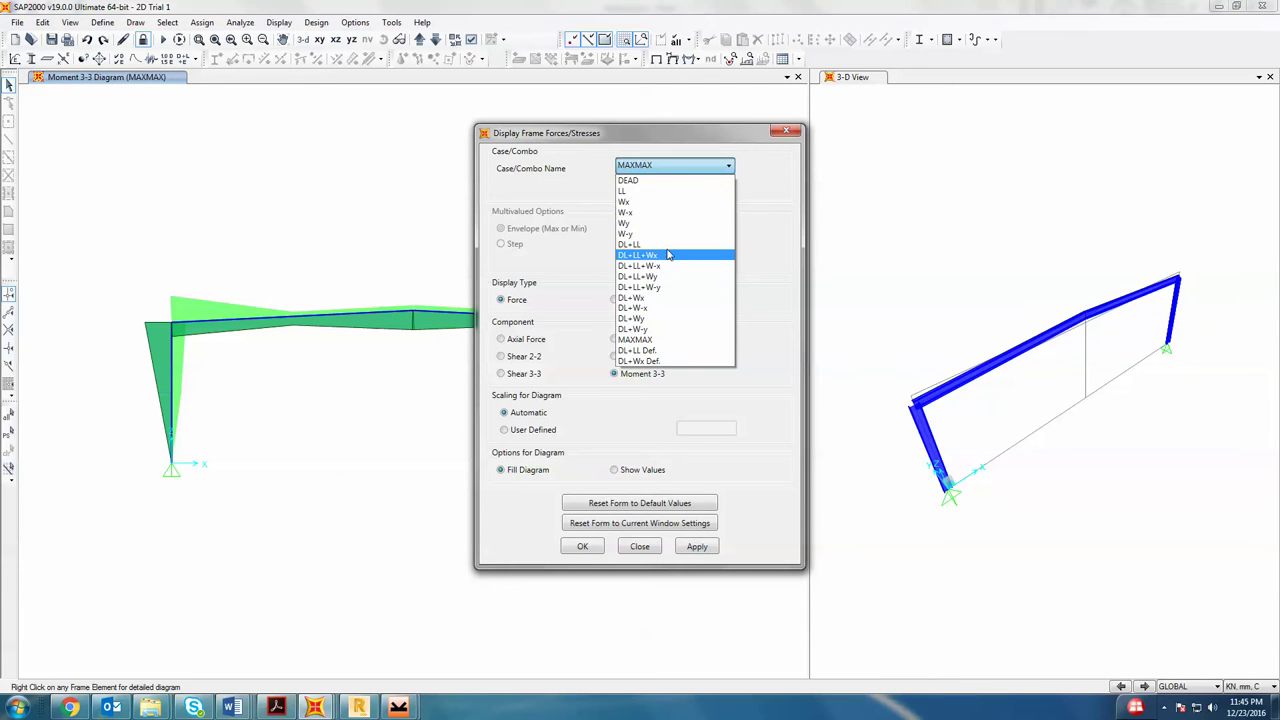
pyautogui.click(672, 250)
pyautogui.click(697, 546)
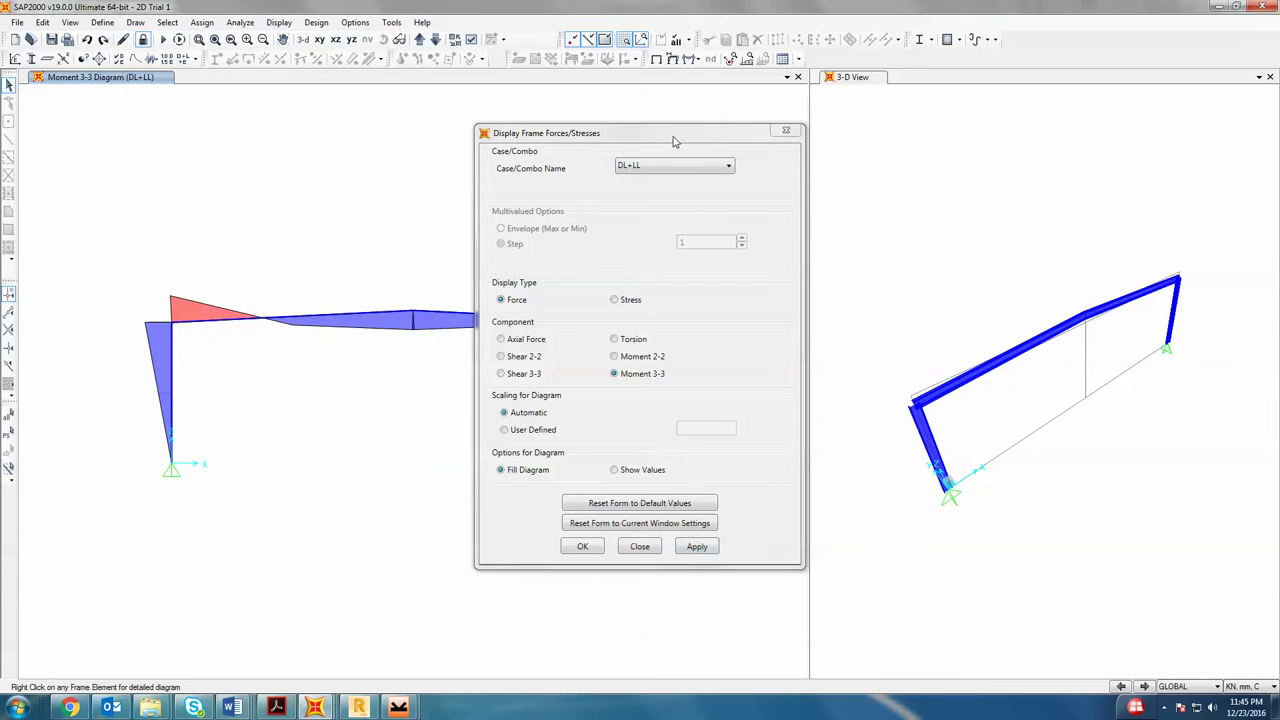
pyautogui.moveTo(675, 137); pyautogui.dragTo(1002, 89)
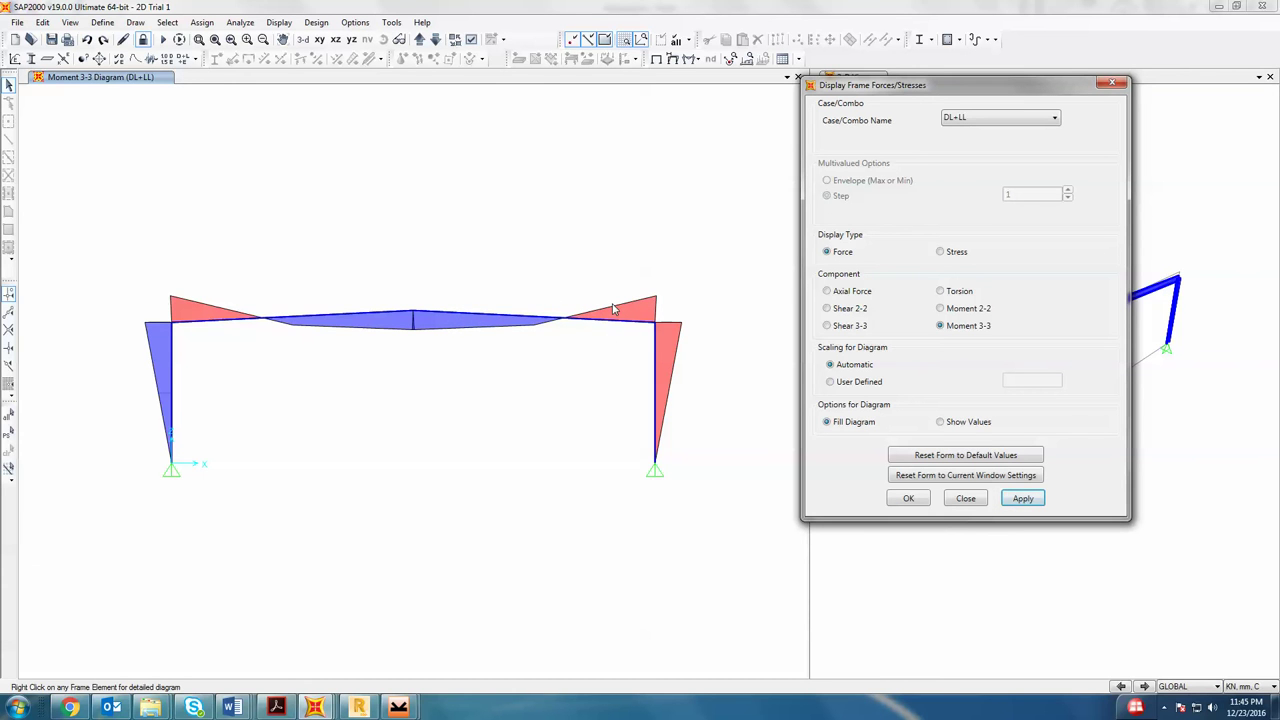
pyautogui.click(908, 499)
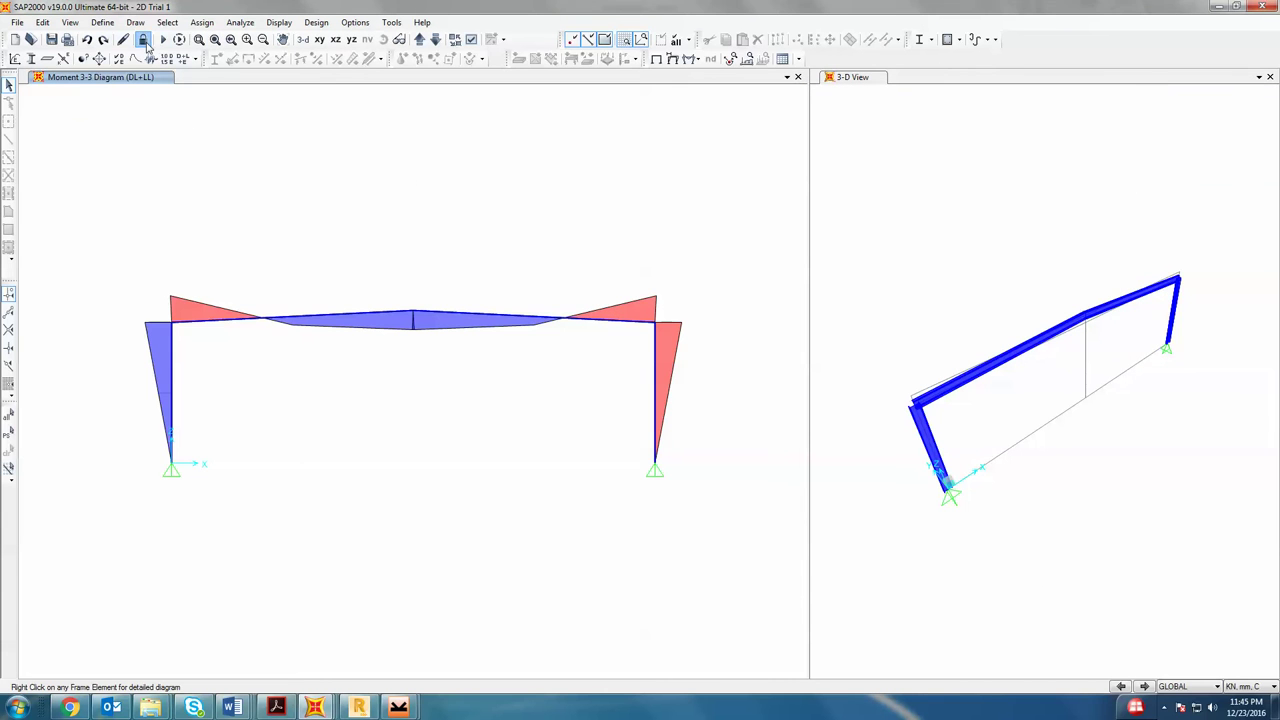
# - Unlock the model and draw a 7600 mm vertical frame on the mid-span grid line from the ridge to the base
pyautogui.click(143, 39)
pyautogui.click(655, 404)
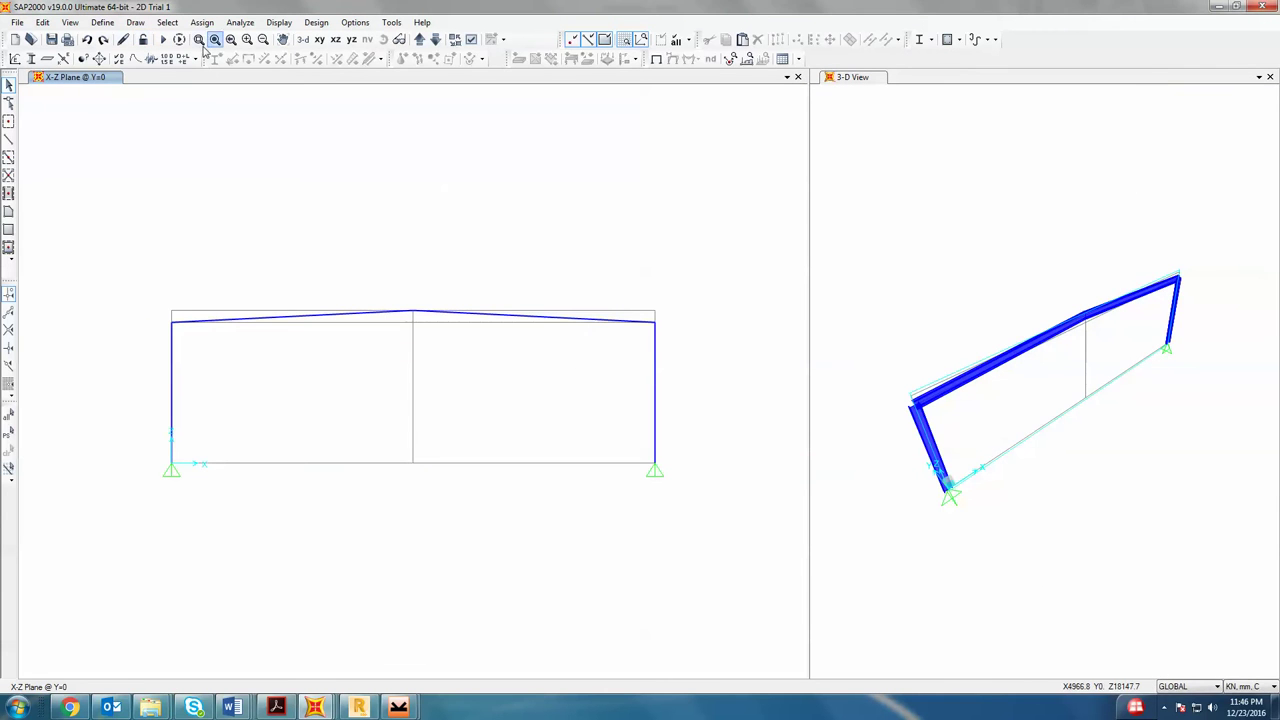
pyautogui.click(8, 139)
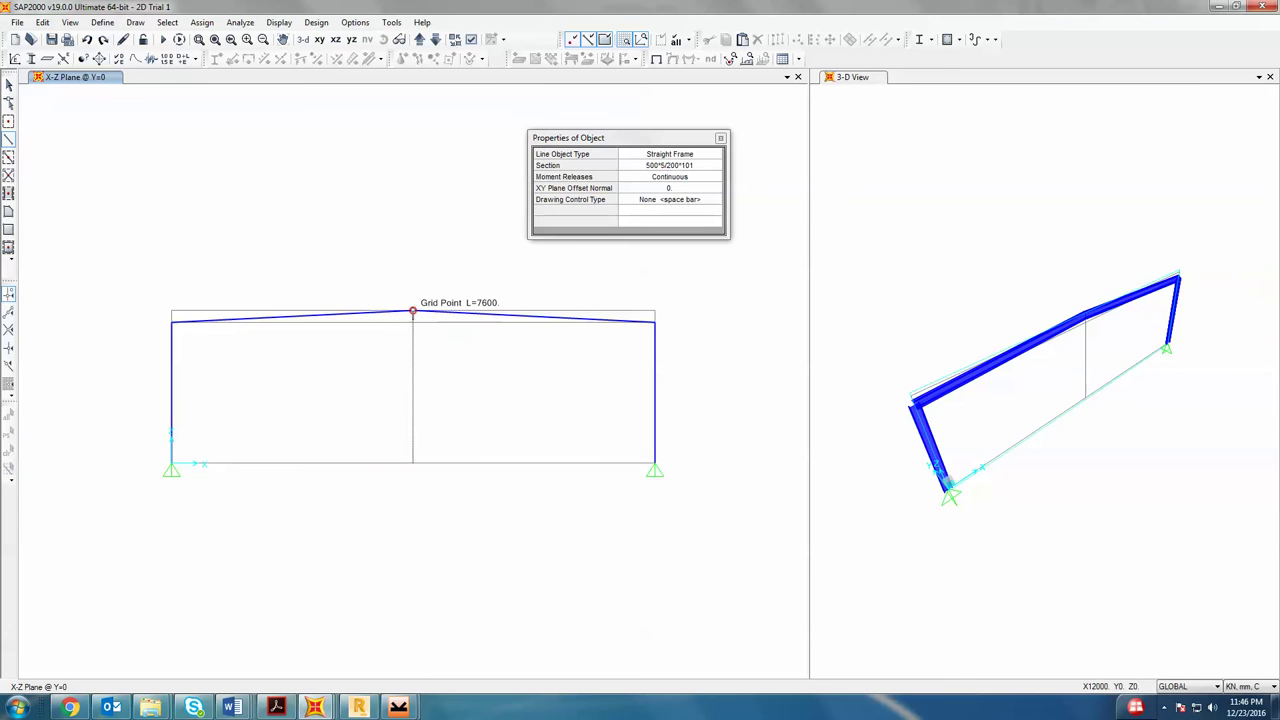
pyautogui.click(412, 311)
pyautogui.doubleClick(412, 463)
pyautogui.press('Escape')
# - Try to replicate the mid-span vertical frame linearly with a dx of 3 in millimetre units
pyautogui.moveTo(478, 375); pyautogui.dragTo(360, 472)
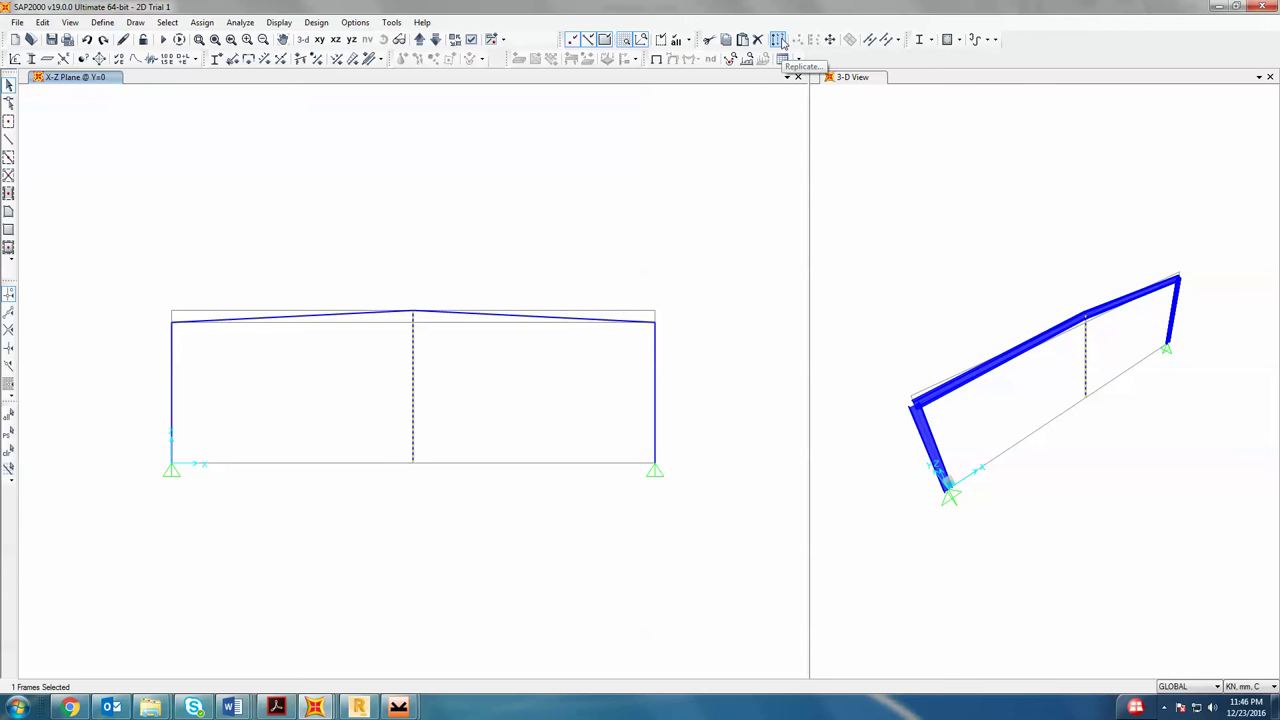
pyautogui.click(44, 23)
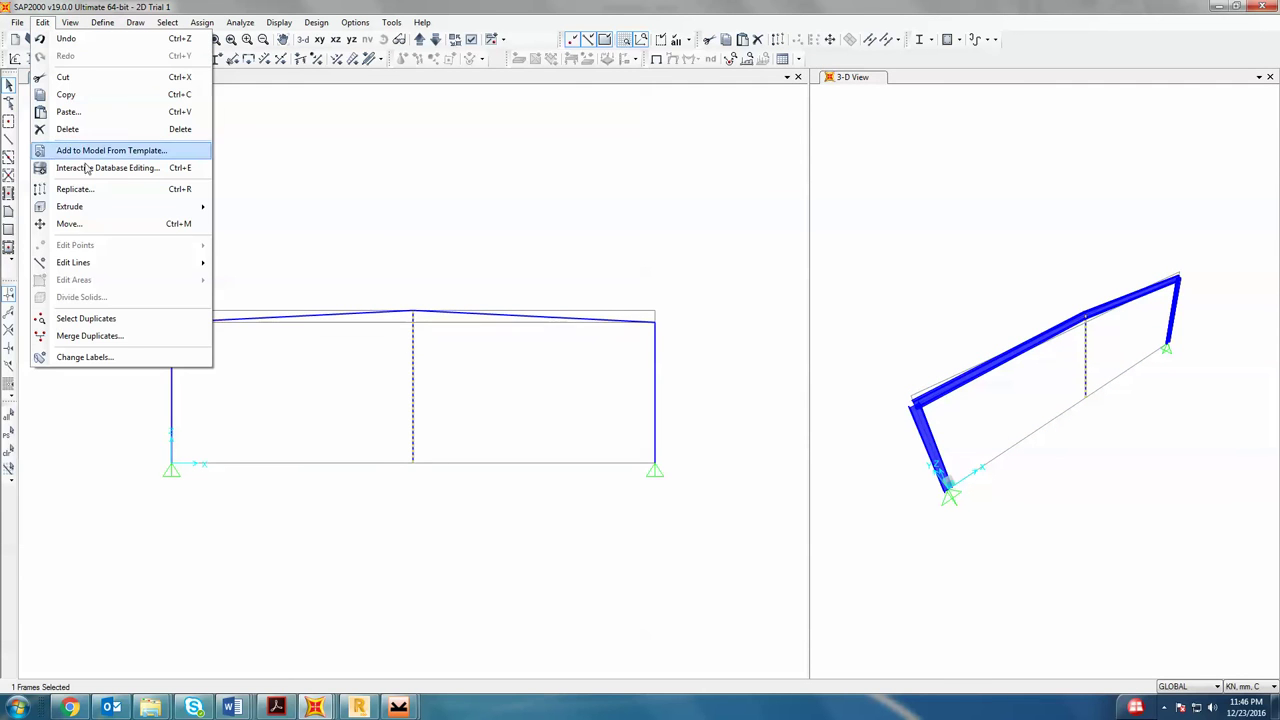
pyautogui.moveTo(143, 265)
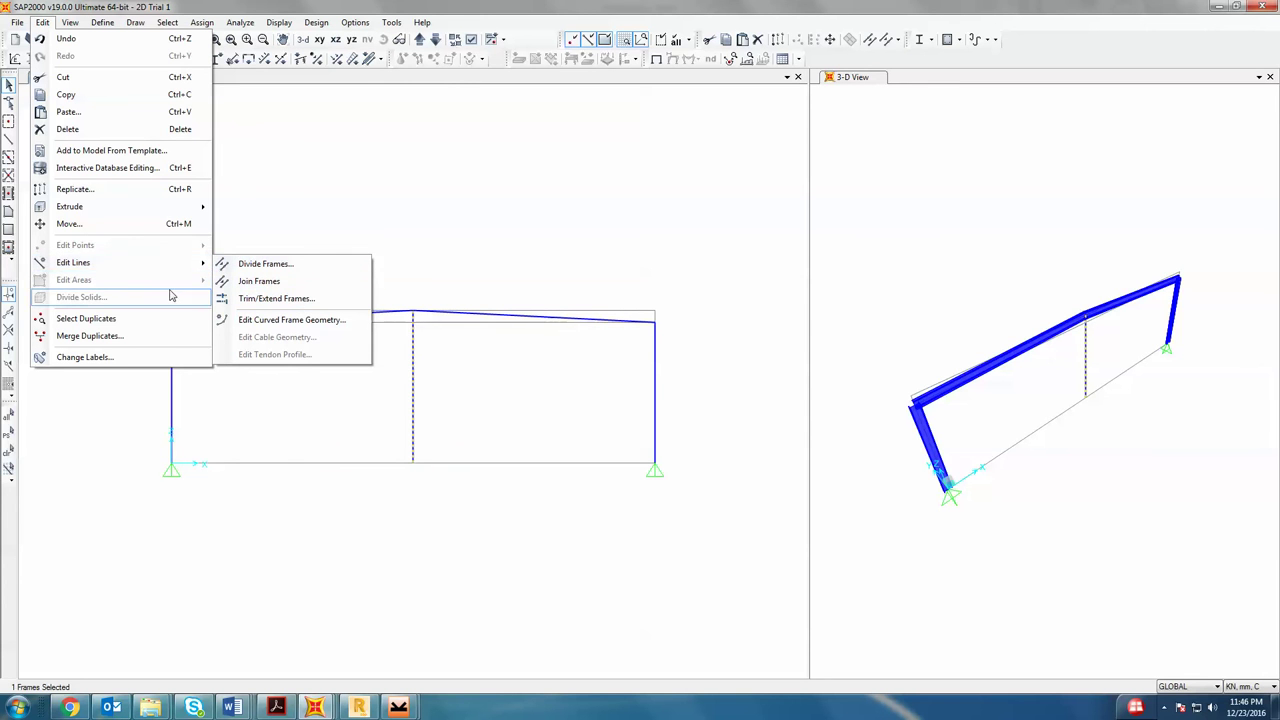
pyautogui.click(129, 189)
pyautogui.moveTo(687, 255); pyautogui.dragTo(976, 195)
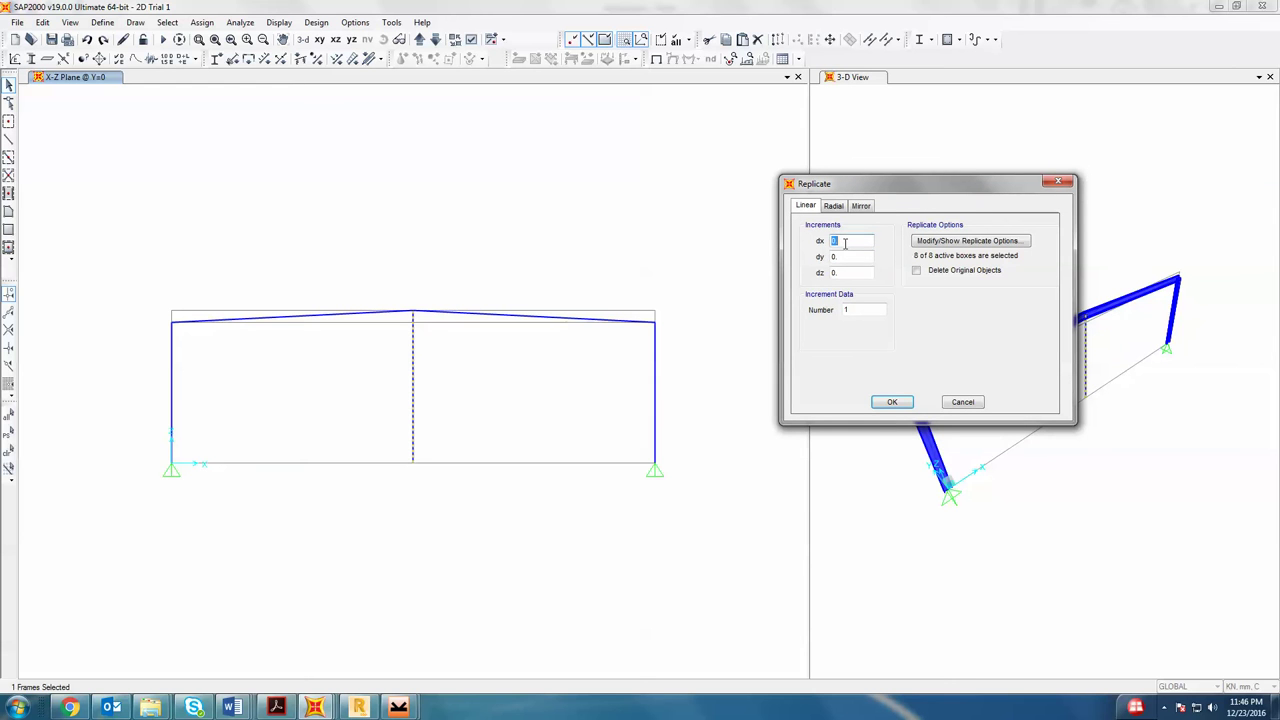
pyautogui.write('3')
pyautogui.click(892, 403)
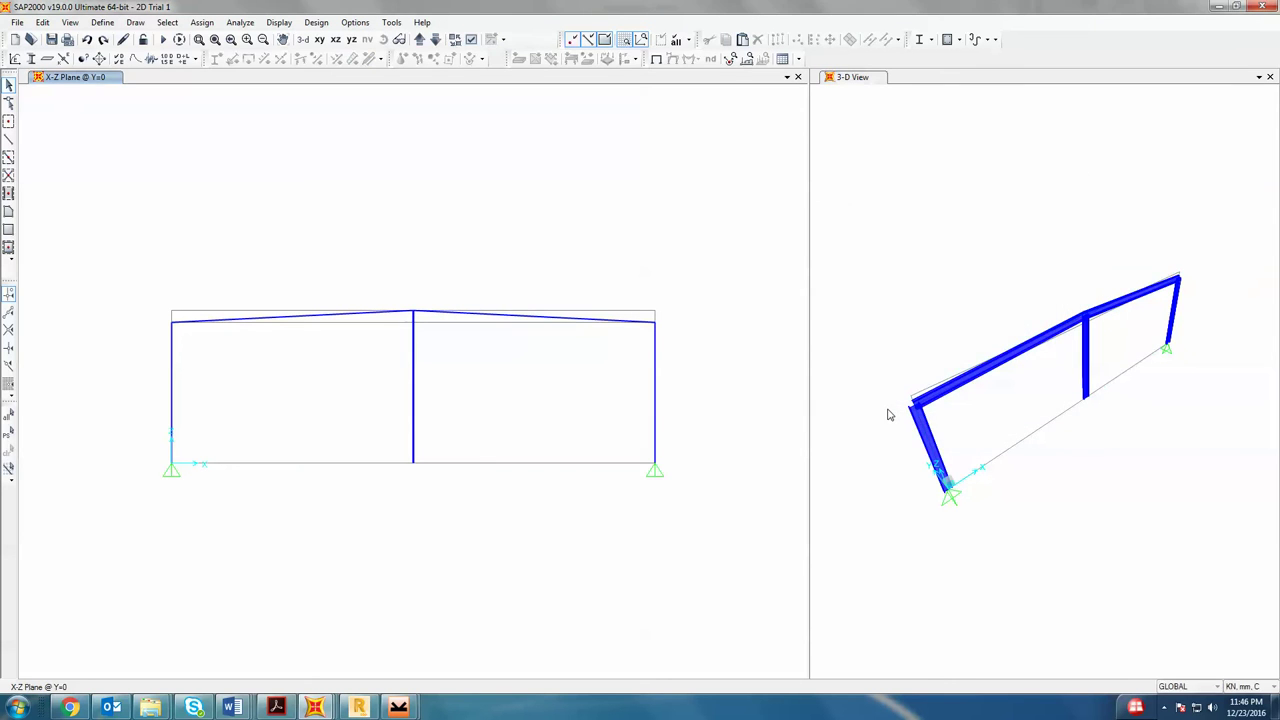
# - Switch the model units to KN, m, C and replicate the mid-span vertical frame once with a dx of 3 m
pyautogui.click(1258, 686)
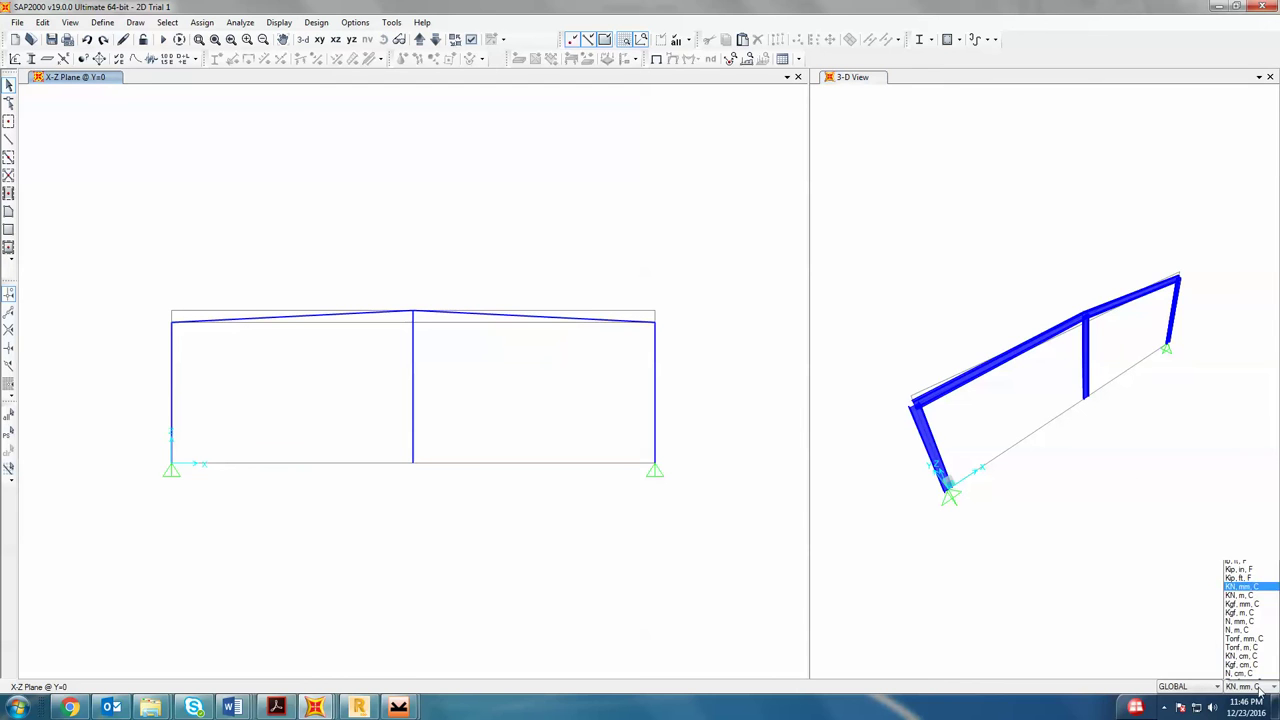
pyautogui.click(1245, 596)
pyautogui.moveTo(363, 457); pyautogui.dragTo(418, 423)
pyautogui.click(785, 59)
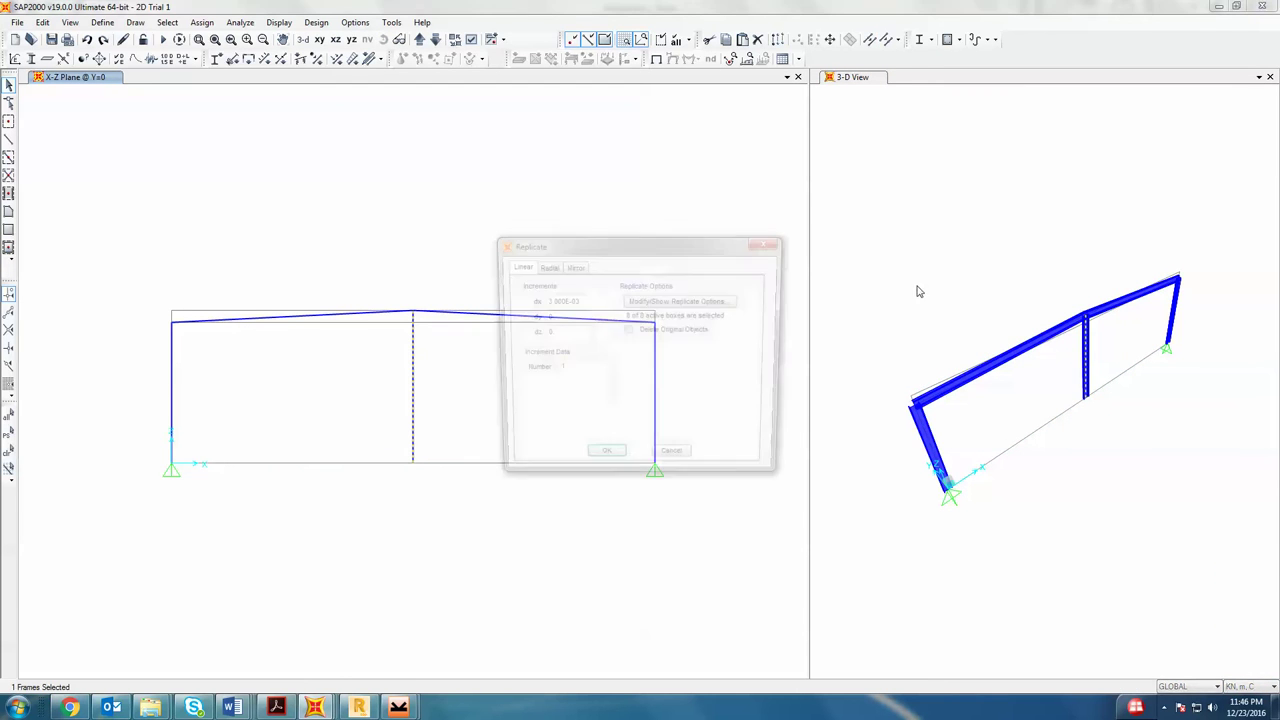
pyautogui.write('3')
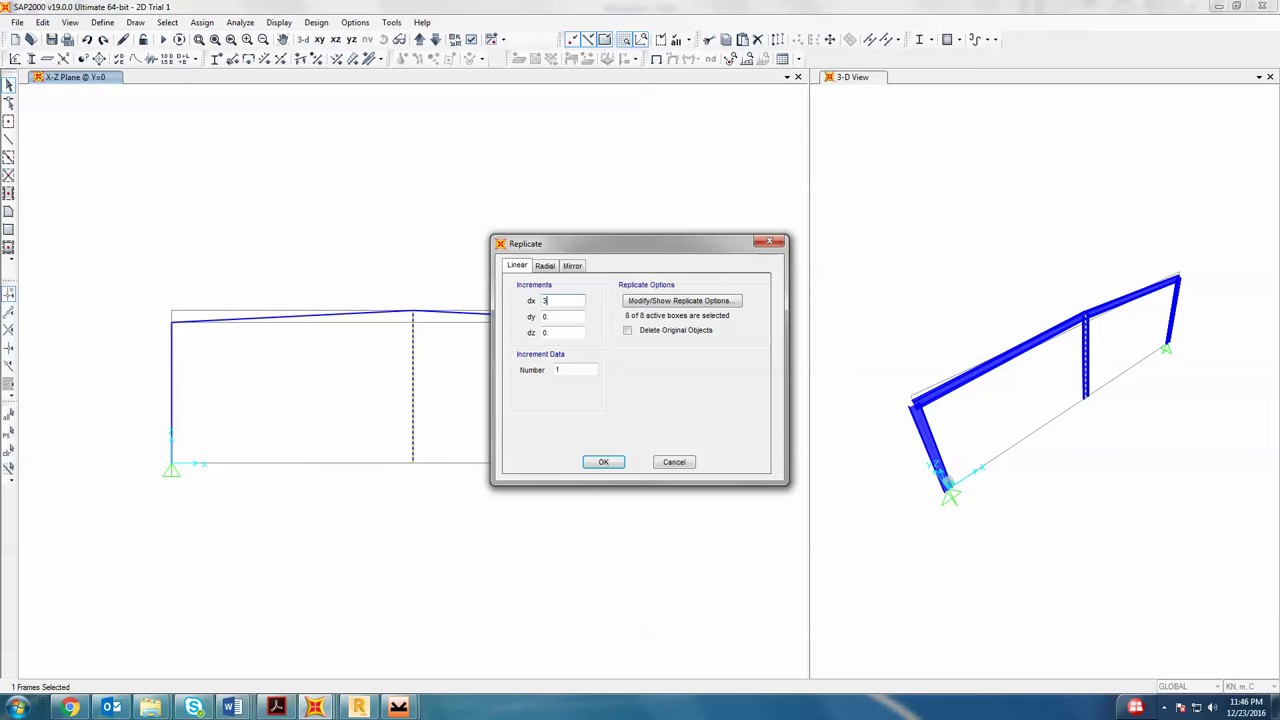
pyautogui.click(603, 462)
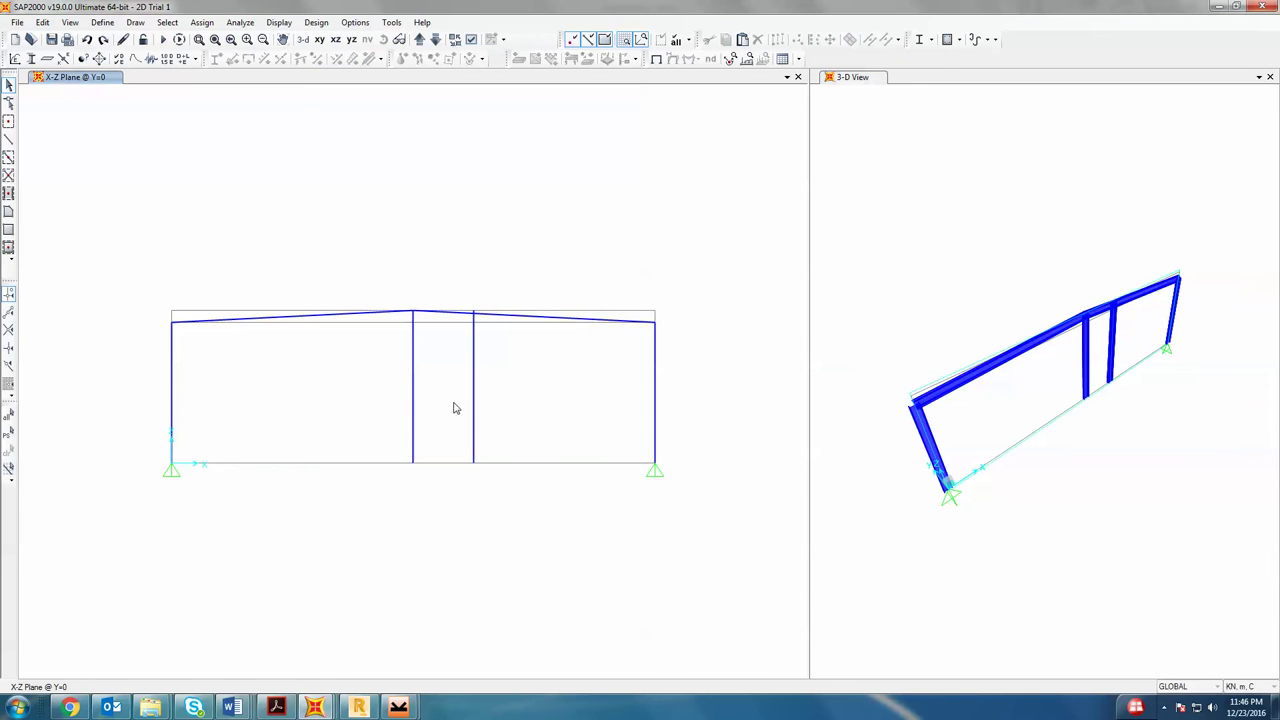
# - Replicate the vertical frame located 3 m from mid-span once with a dx of 6 m
pyautogui.moveTo(493, 372); pyautogui.dragTo(453, 416)
pyautogui.click(778, 39)
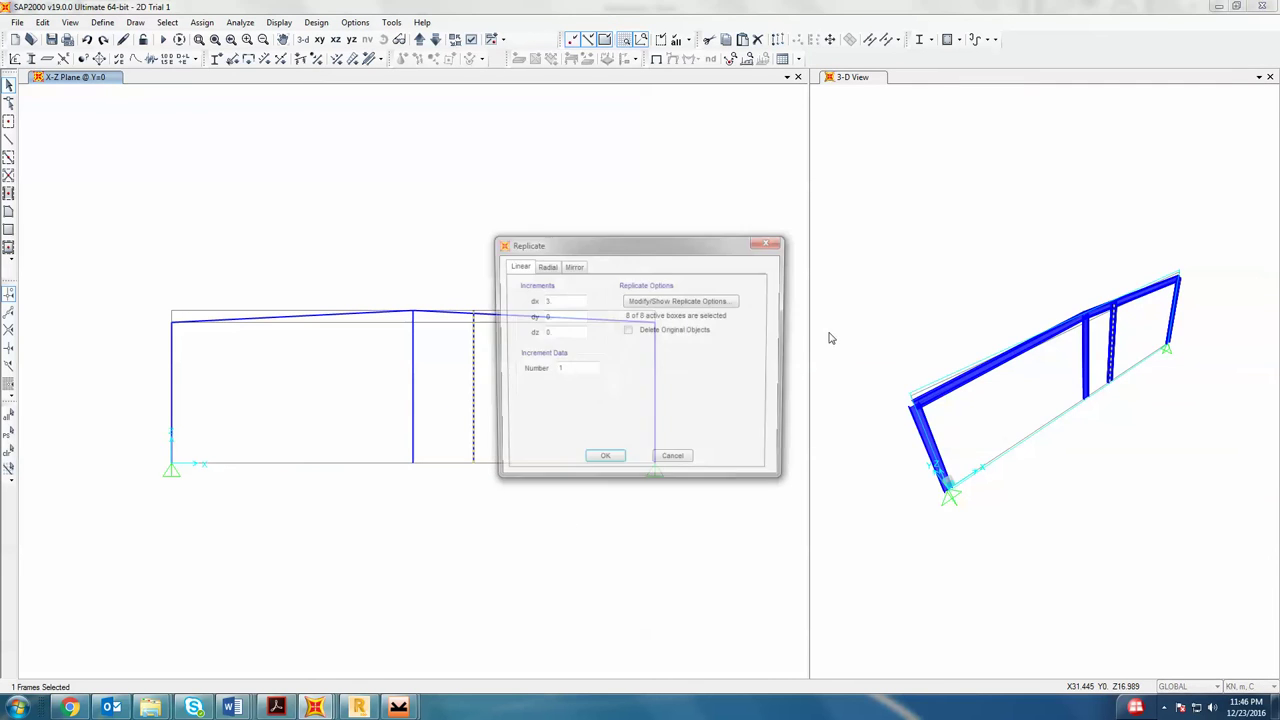
pyautogui.moveTo(557, 300); pyautogui.dragTo(499, 303)
pyautogui.write('6')
pyautogui.press('Return')
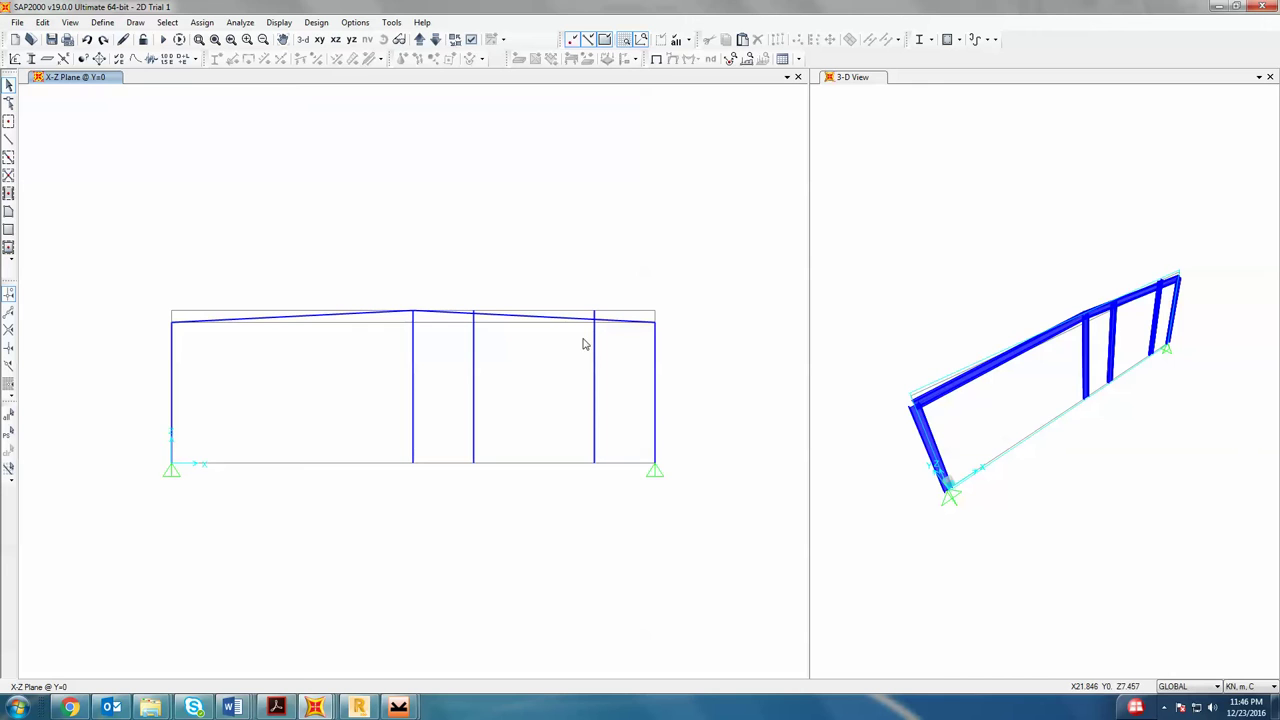
# - Mirror-replicate the two offset vertical frames about the mid-span plane parallel to Y, onto the other half of the portal
pyautogui.moveTo(611, 364); pyautogui.dragTo(409, 429)
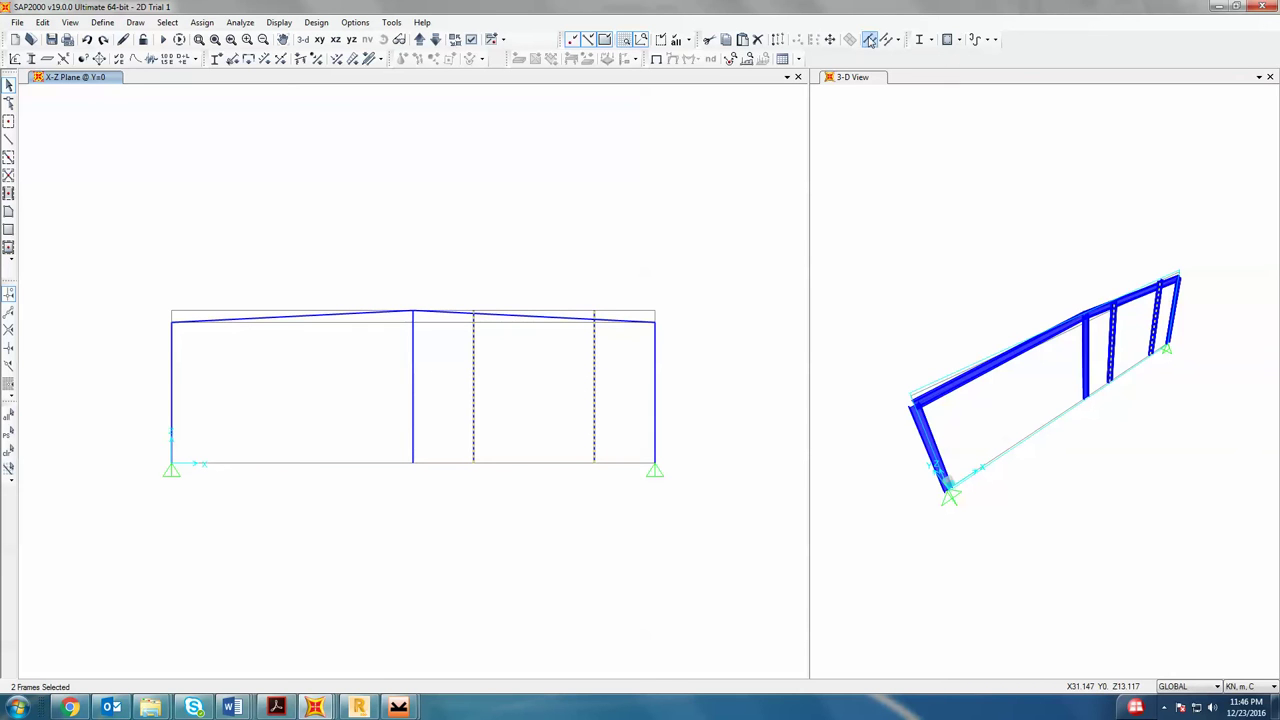
pyautogui.click(777, 39)
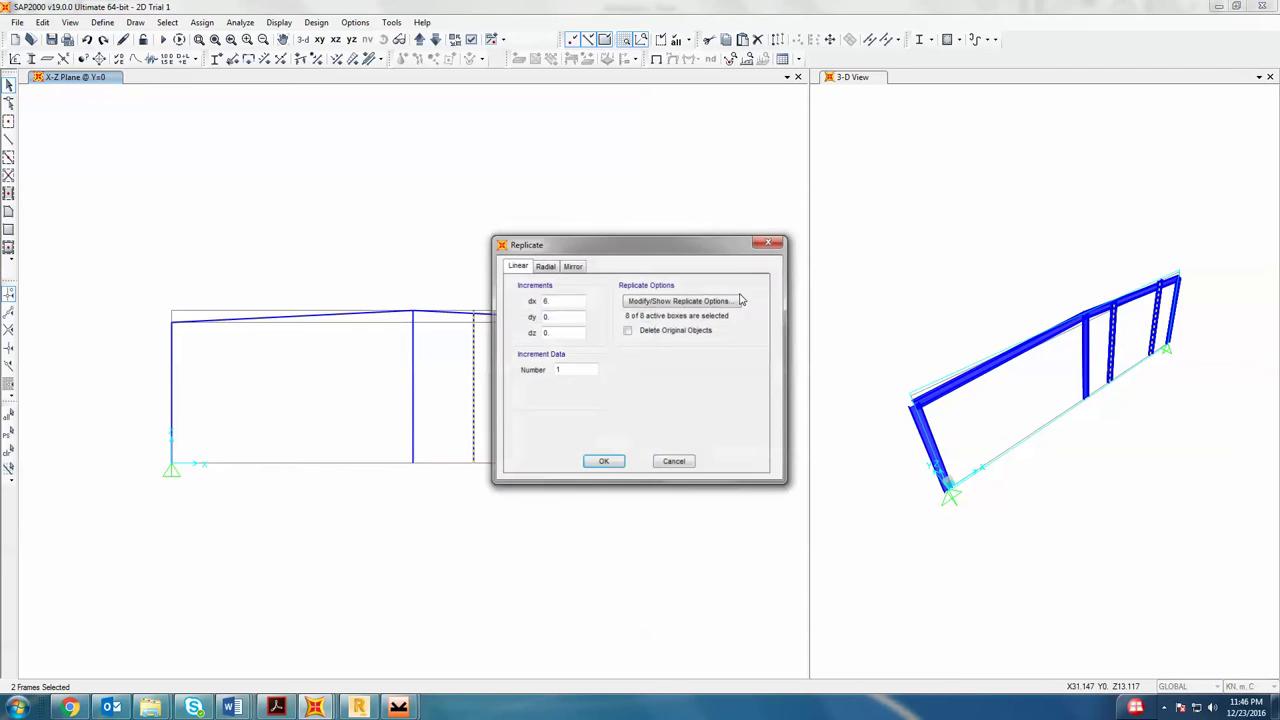
pyautogui.click(571, 266)
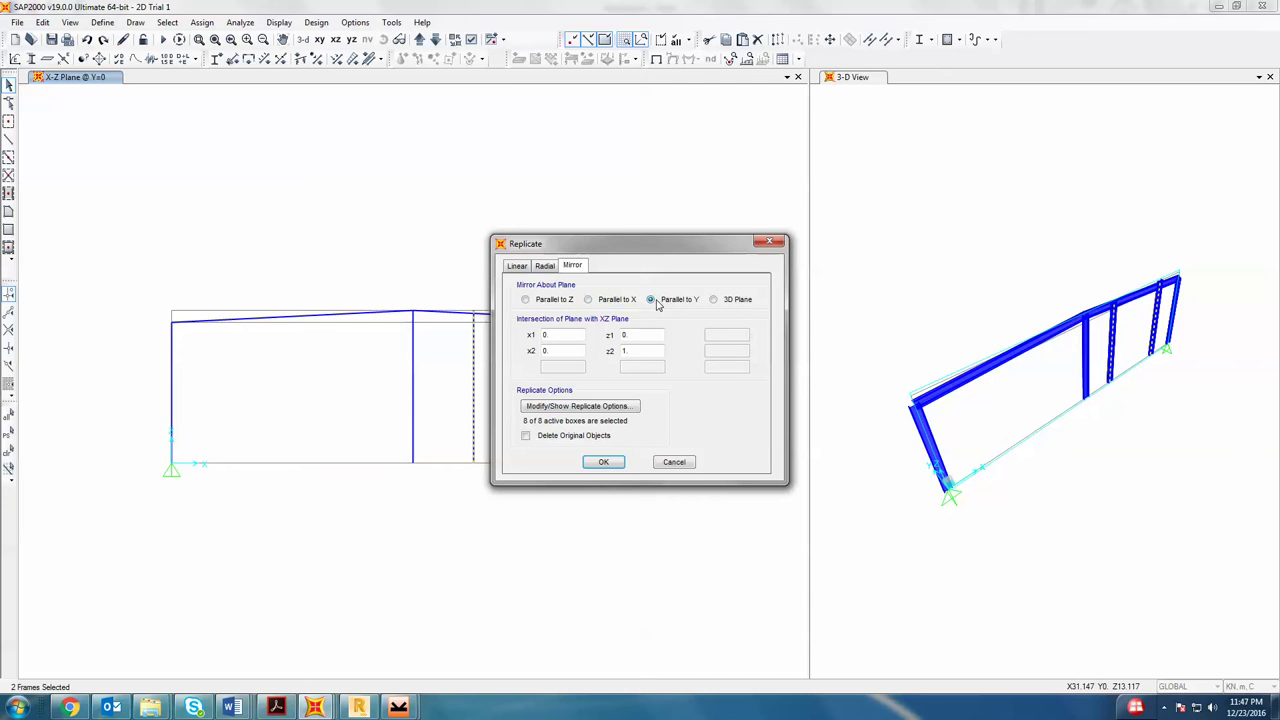
pyautogui.click(552, 350)
pyautogui.press('Tab')
pyautogui.click(603, 462)
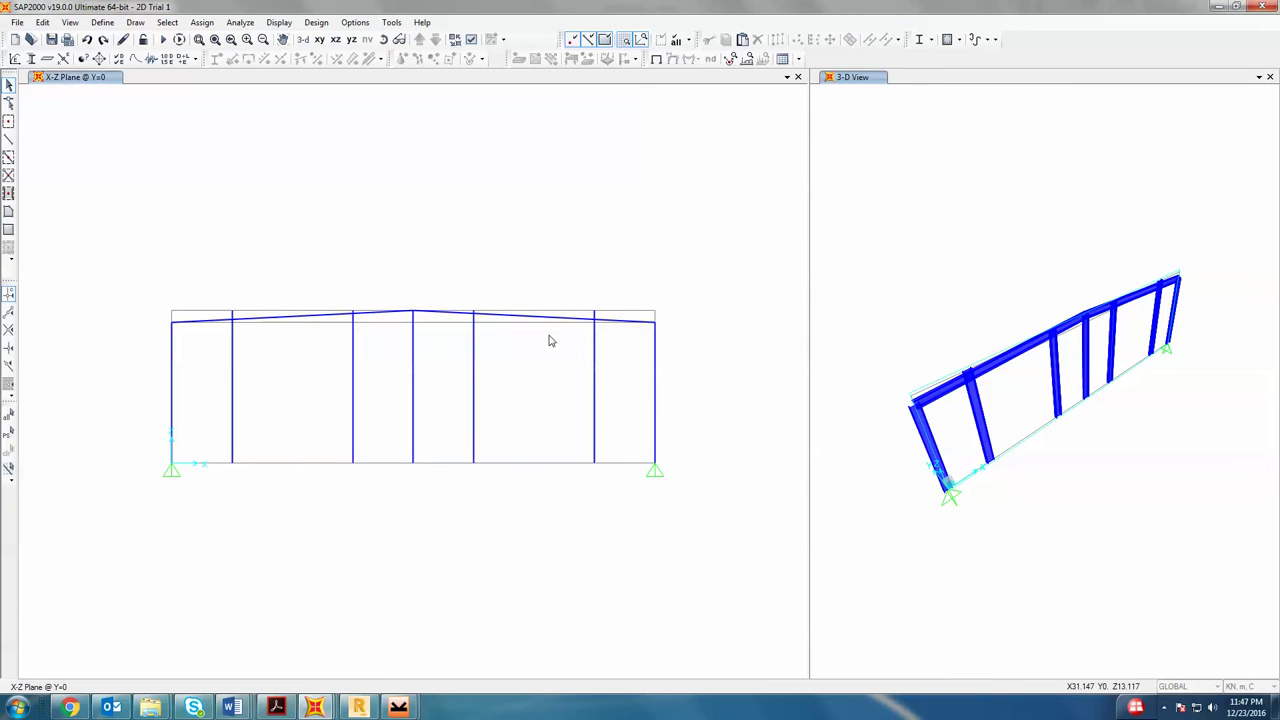
# - Break the rafters at their intersections with the five vertical guide frames, and delete those verticals
pyautogui.moveTo(620, 232); pyautogui.dragTo(226, 555)
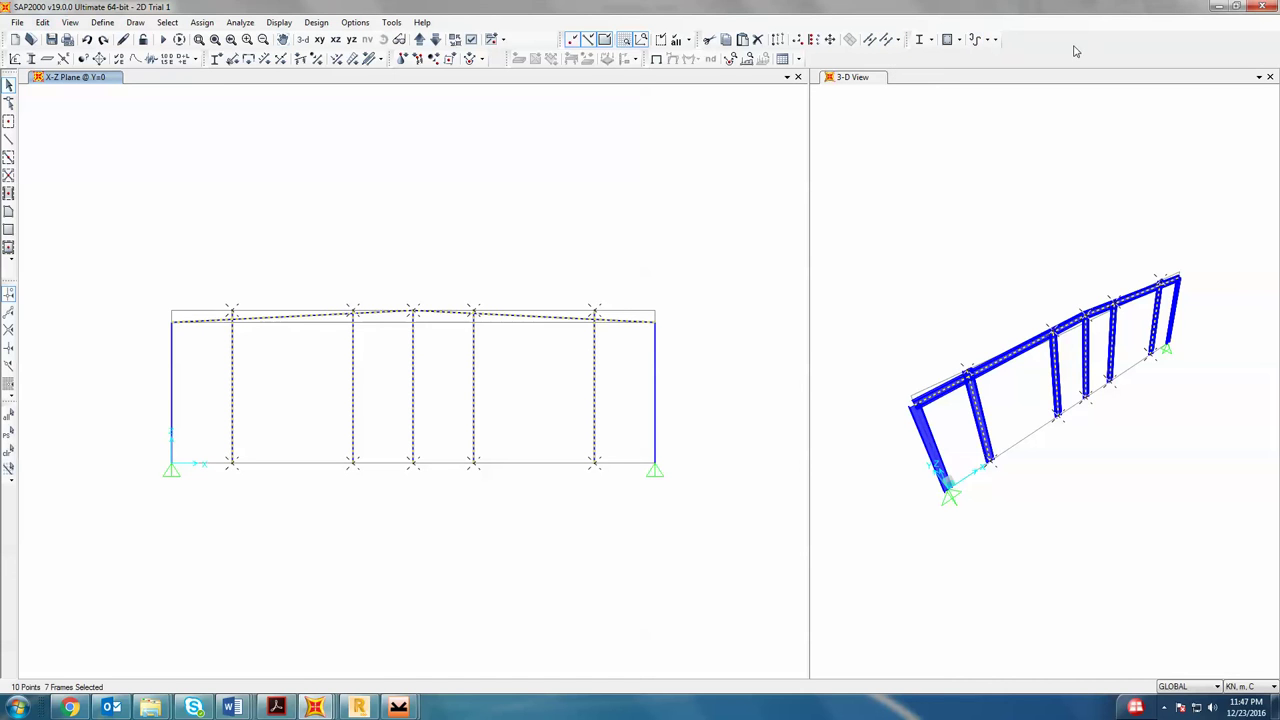
pyautogui.click(42, 22)
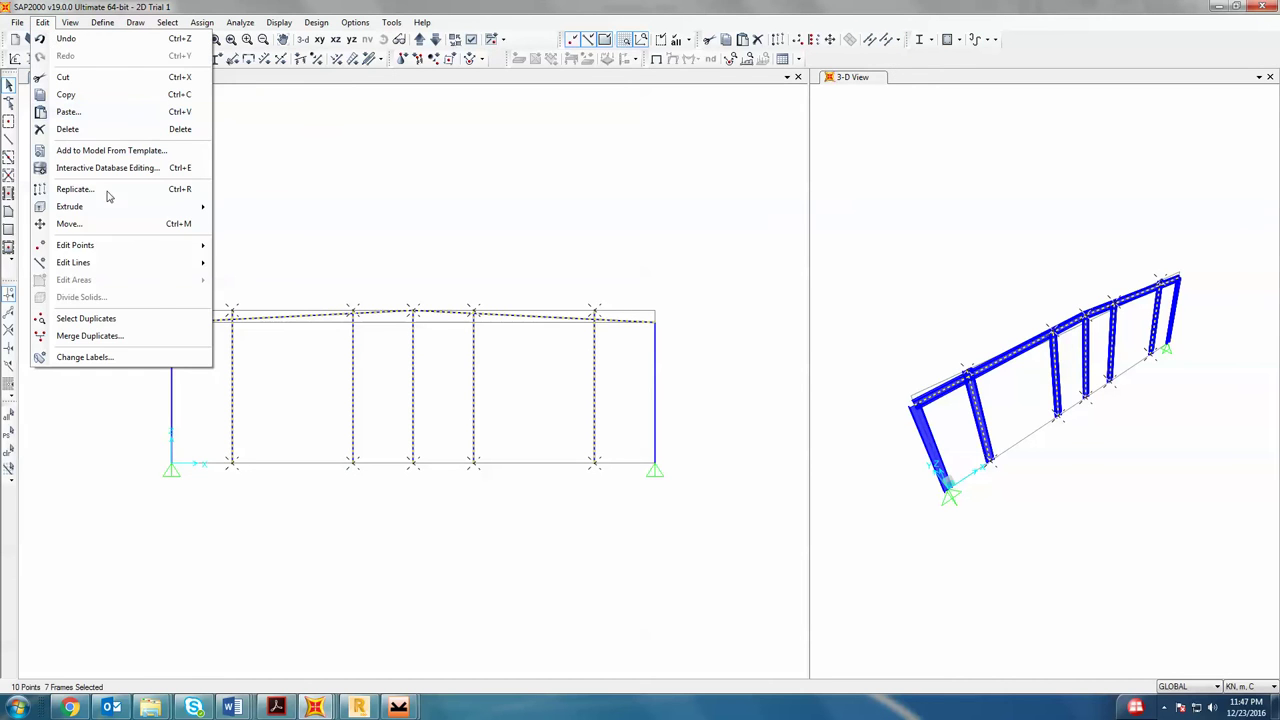
pyautogui.moveTo(160, 265)
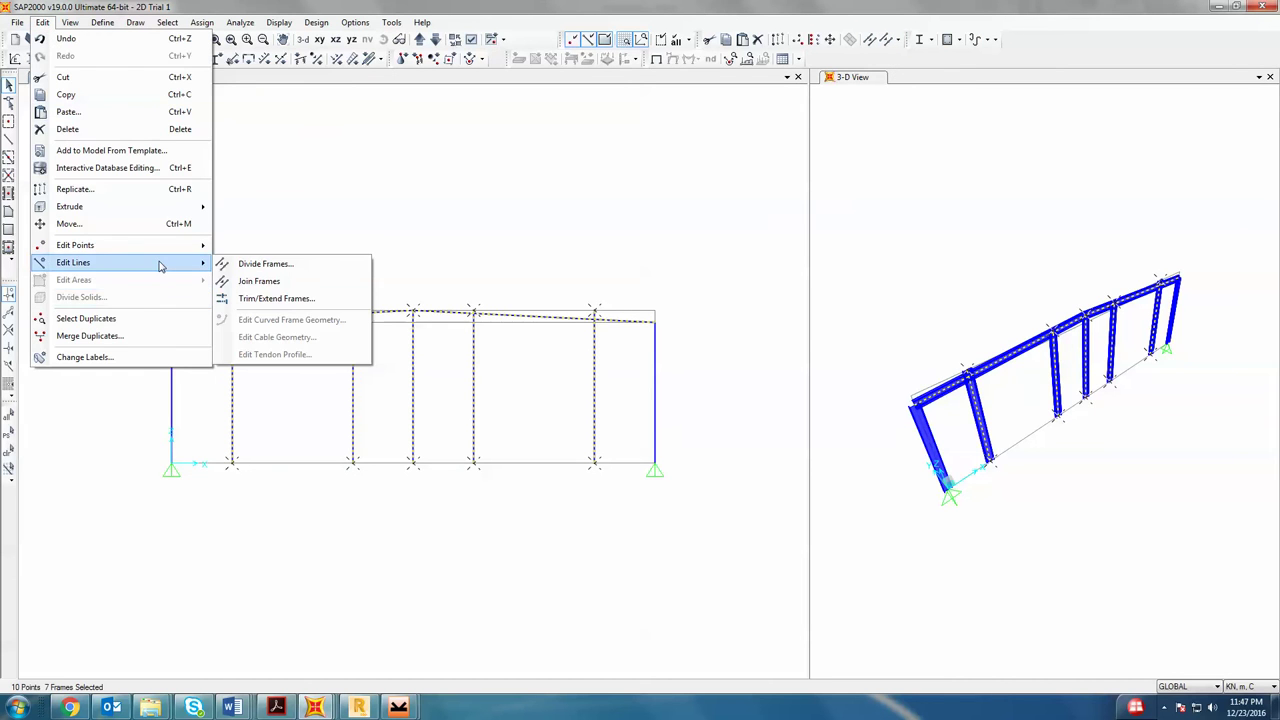
pyautogui.click(262, 264)
pyautogui.click(500, 285)
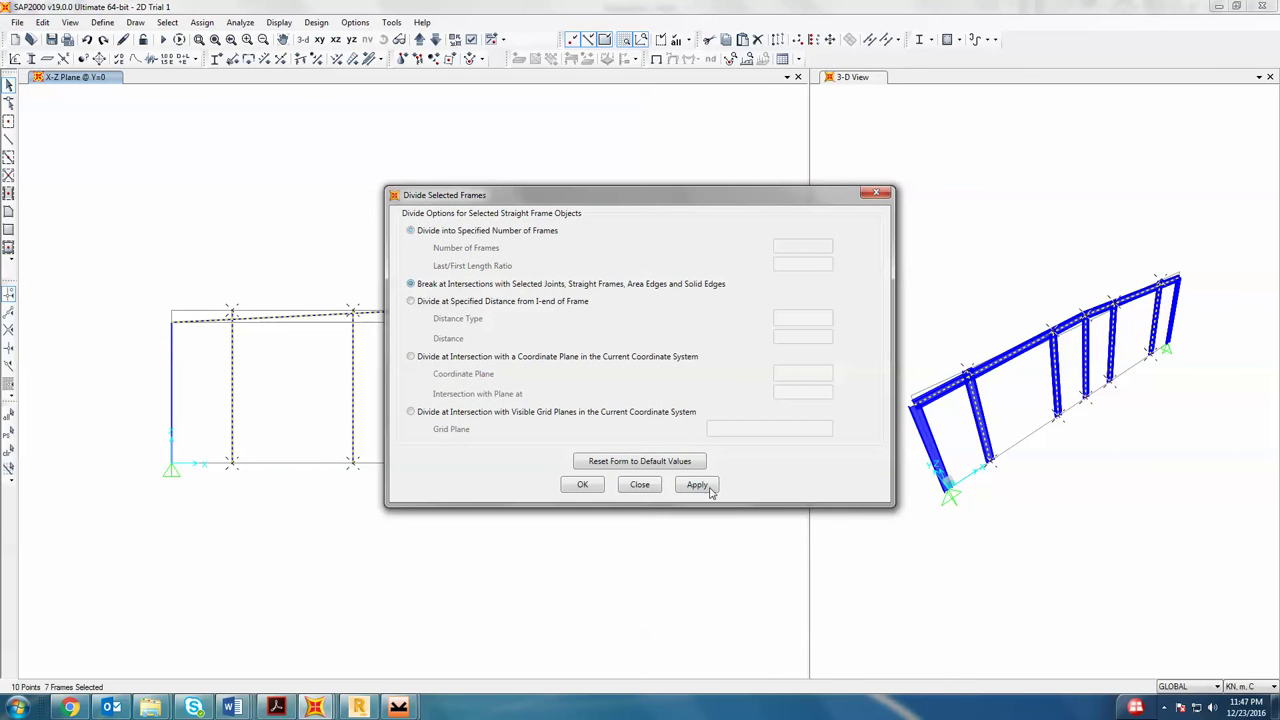
pyautogui.click(697, 485)
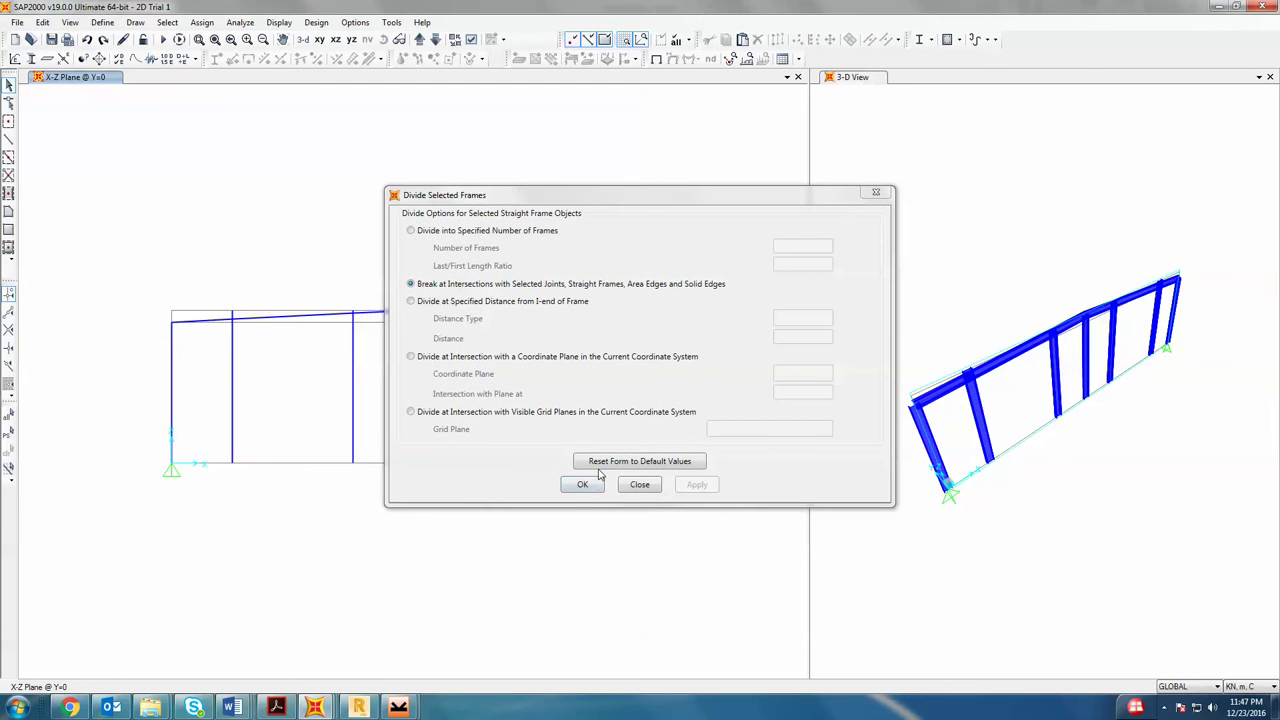
pyautogui.click(584, 485)
pyautogui.moveTo(607, 397); pyautogui.dragTo(222, 513)
pyautogui.press('Delete')
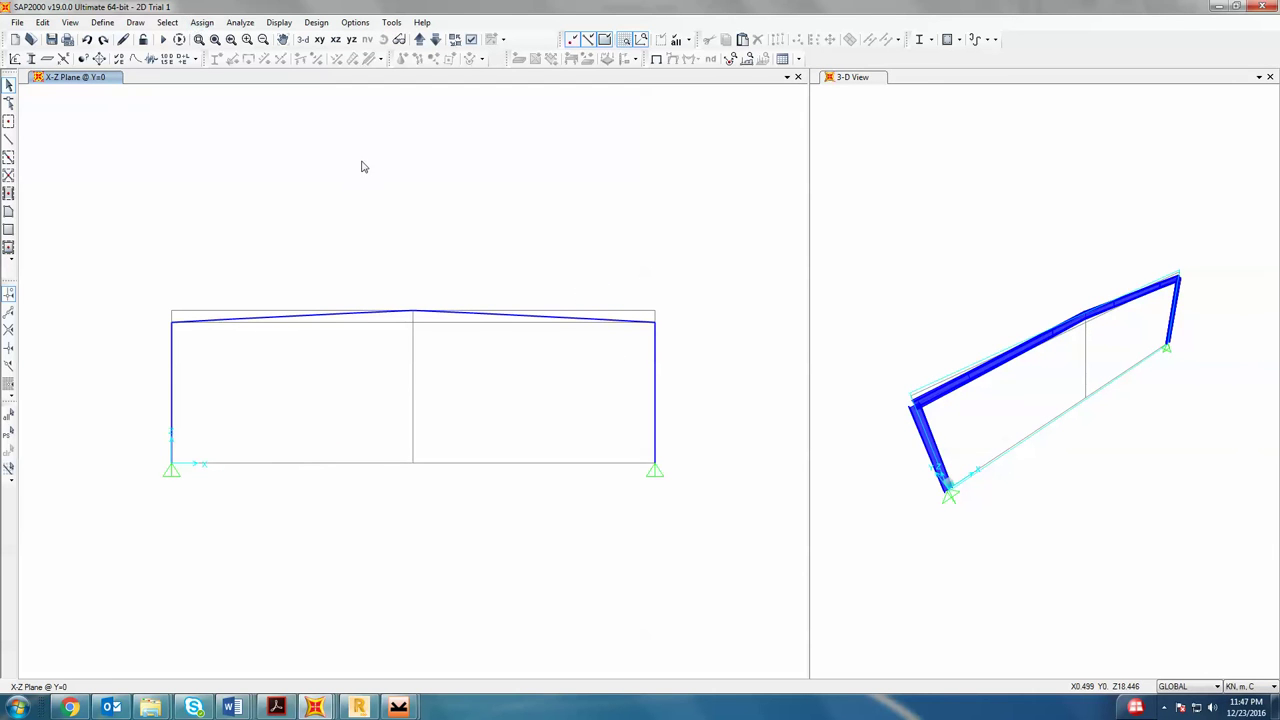
# - Assign frame section 500*5/175*8 to the two rafter segments meeting at the ridge
pyautogui.moveTo(465, 276); pyautogui.dragTo(391, 355)
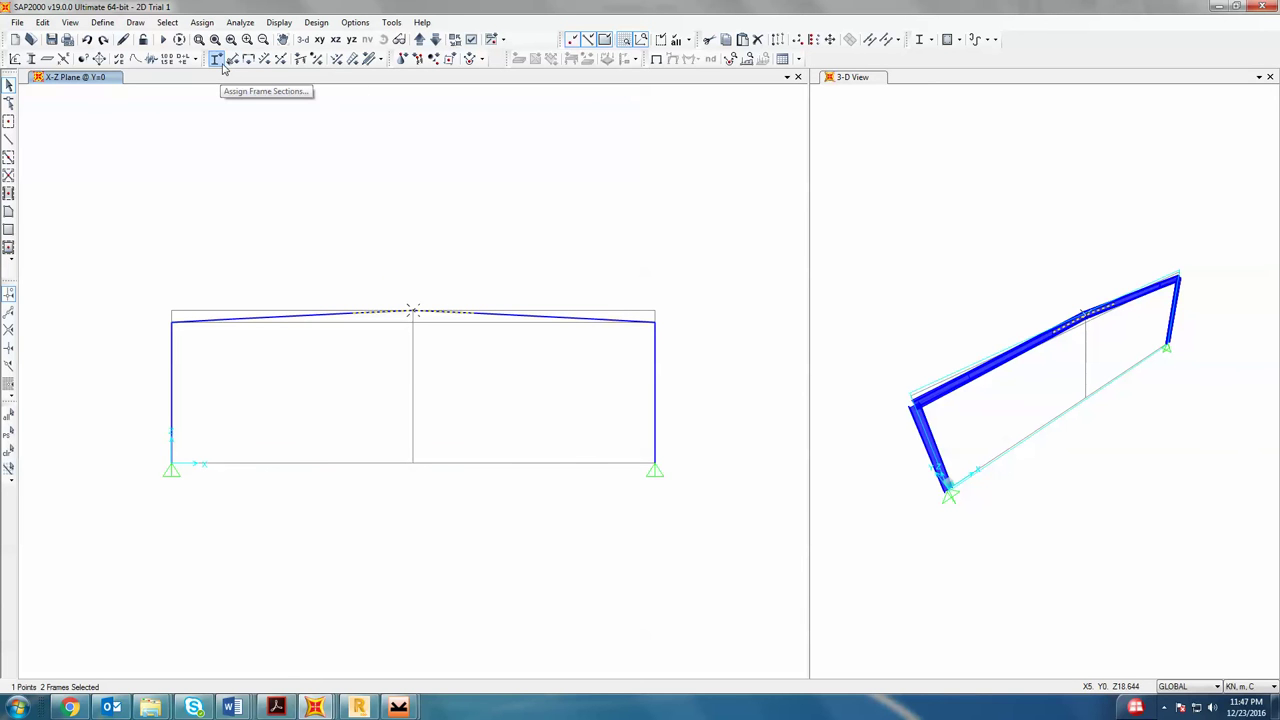
pyautogui.click(216, 59)
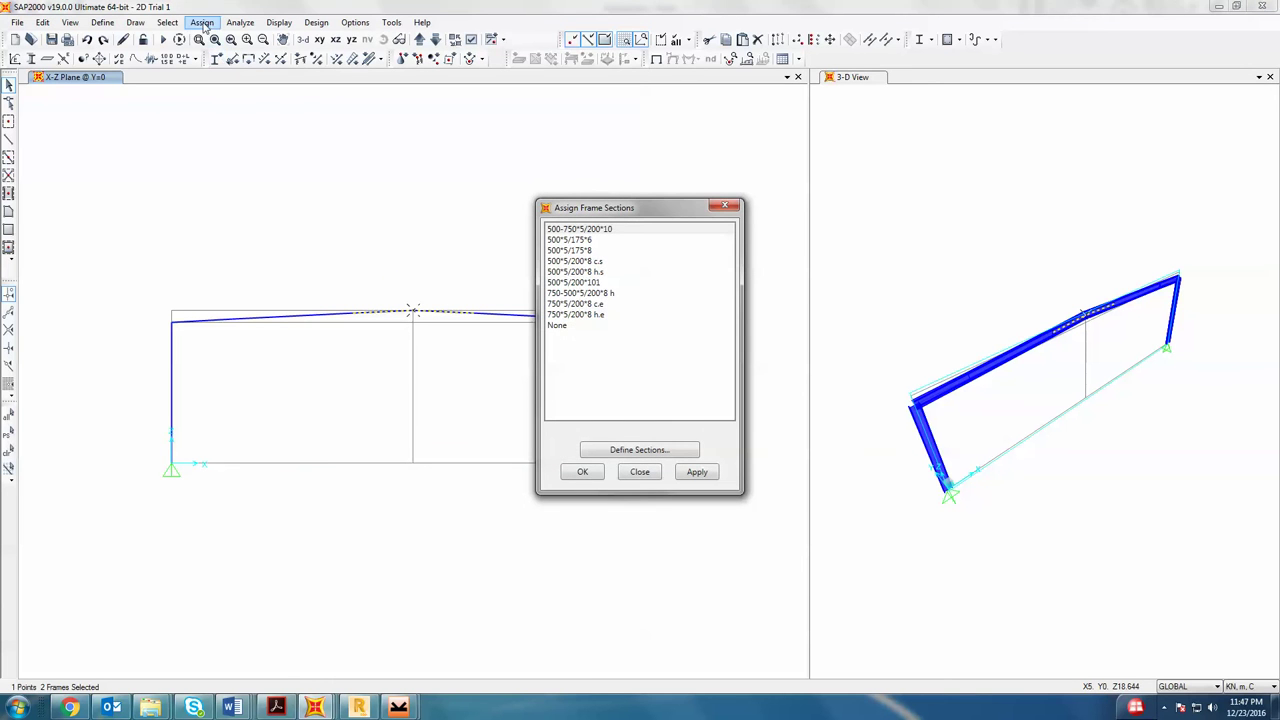
pyautogui.moveTo(616, 210); pyautogui.dragTo(882, 140)
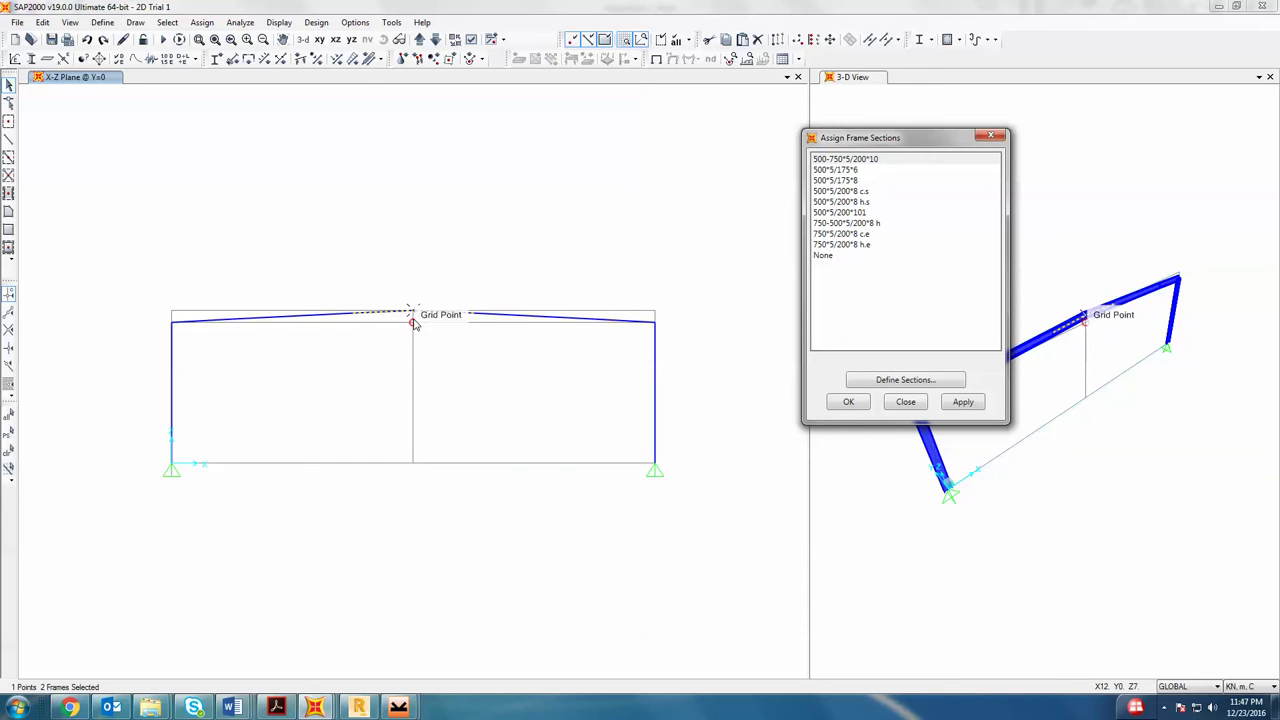
pyautogui.click(859, 181)
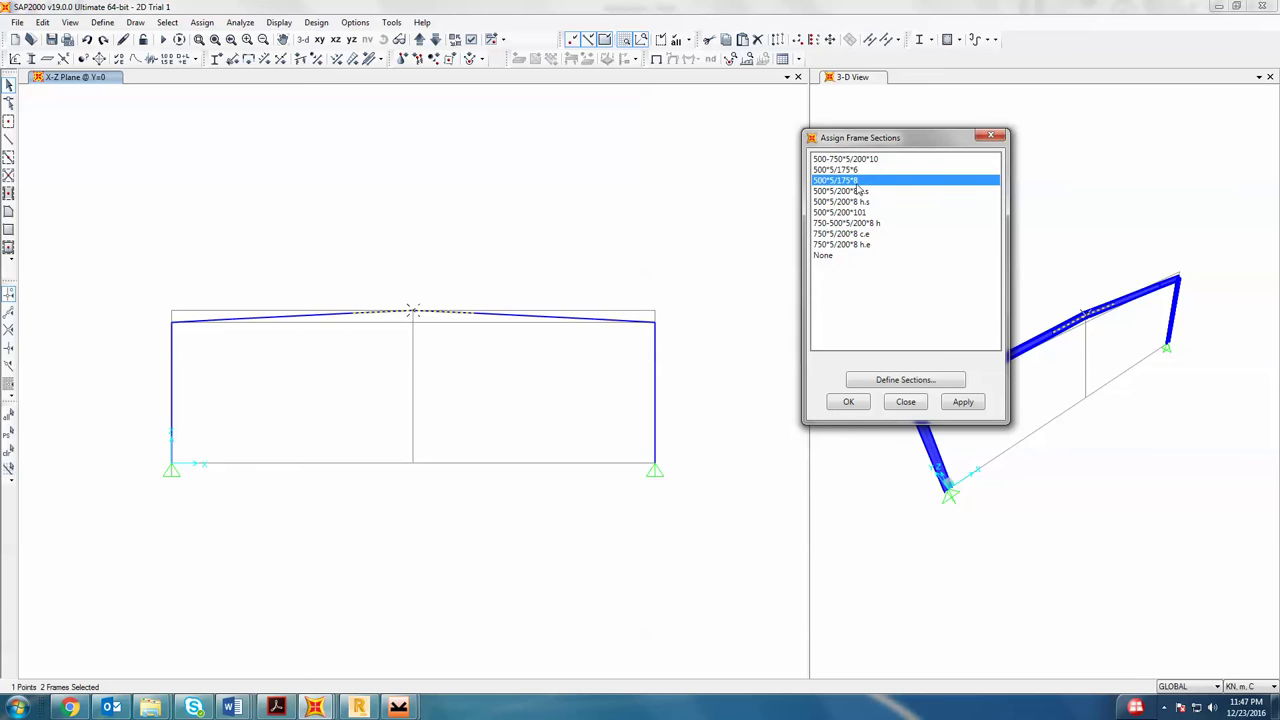
pyautogui.click(962, 402)
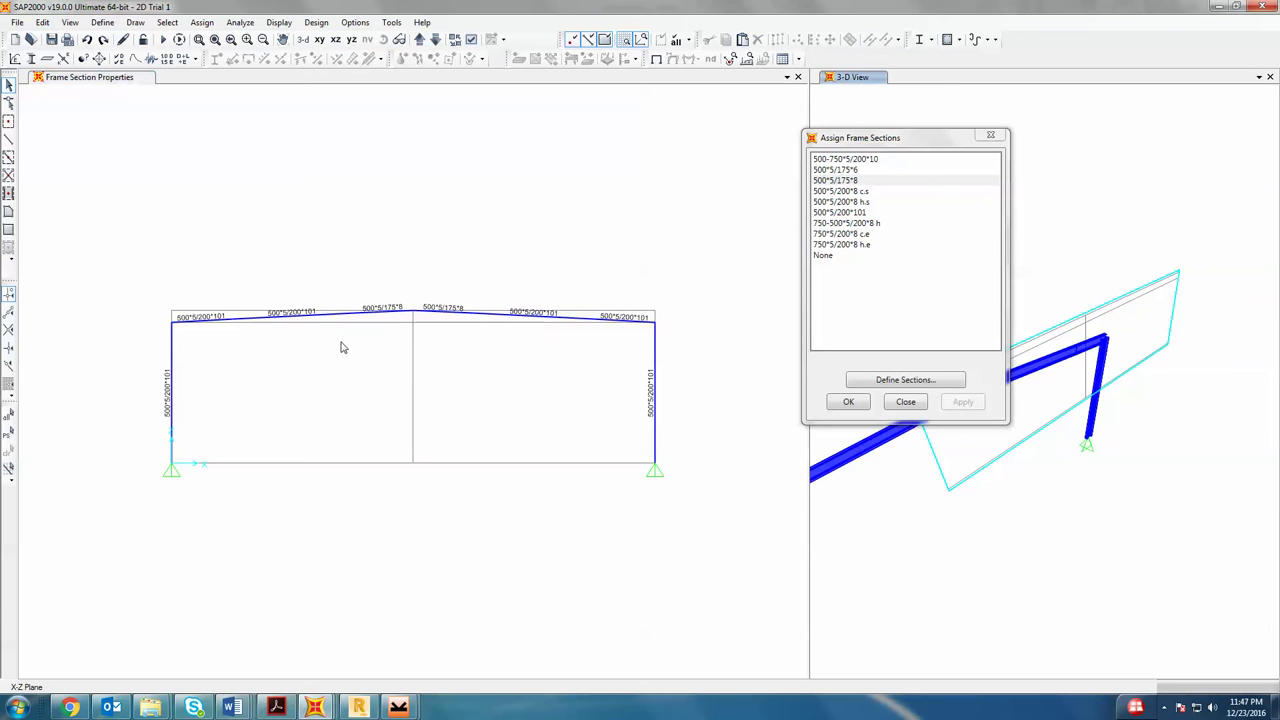
# - Assign frame section 500*5/175*6 to the middle segment of both rafters
pyautogui.click(538, 316)
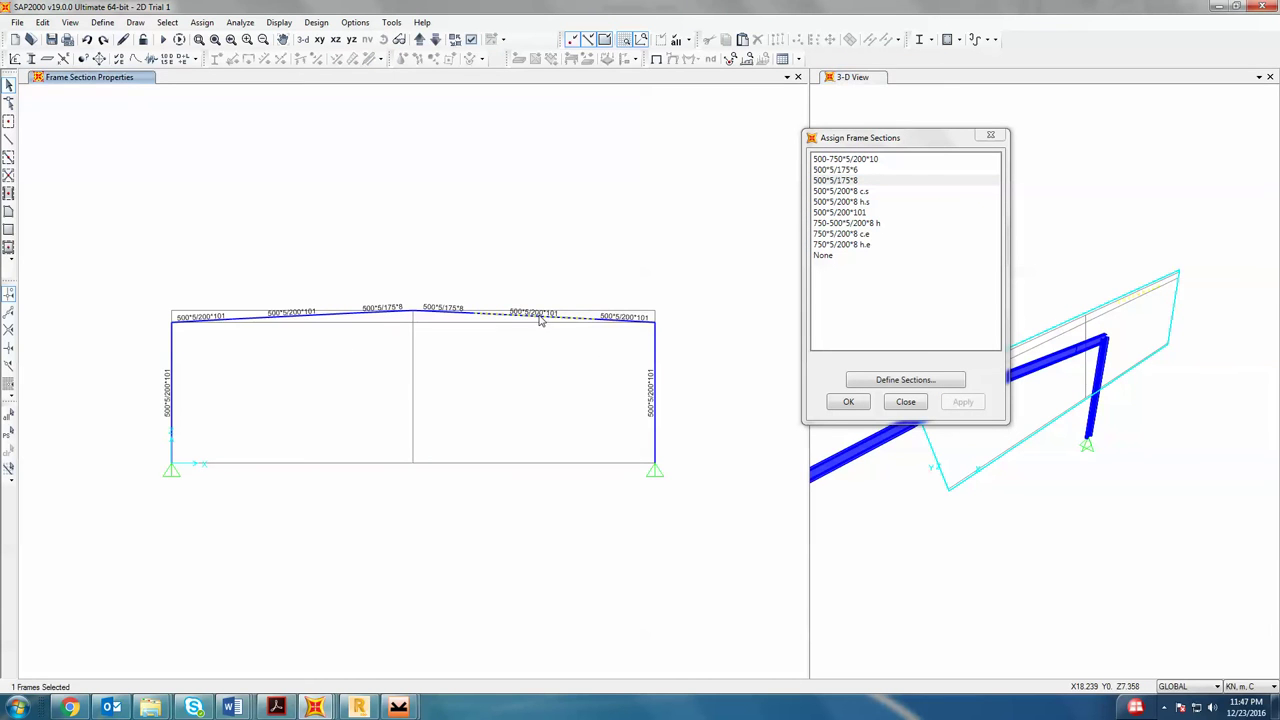
pyautogui.click(287, 318)
pyautogui.click(866, 180)
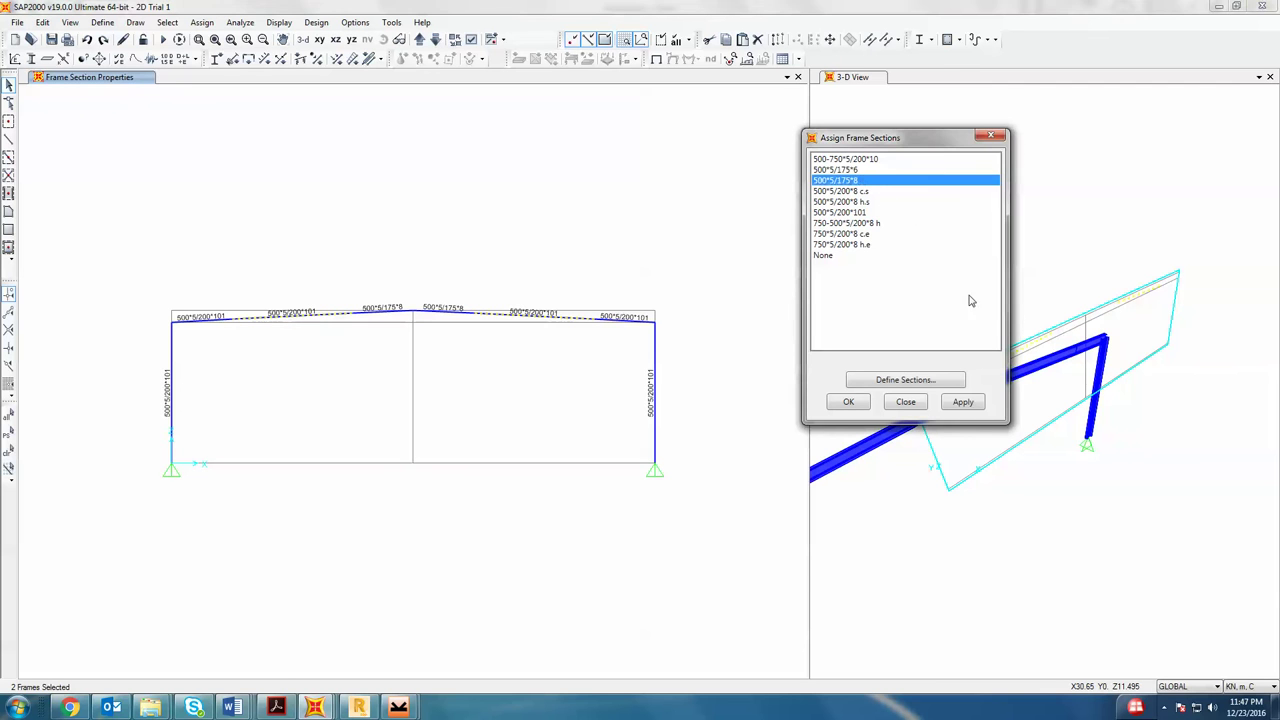
pyautogui.click(878, 170)
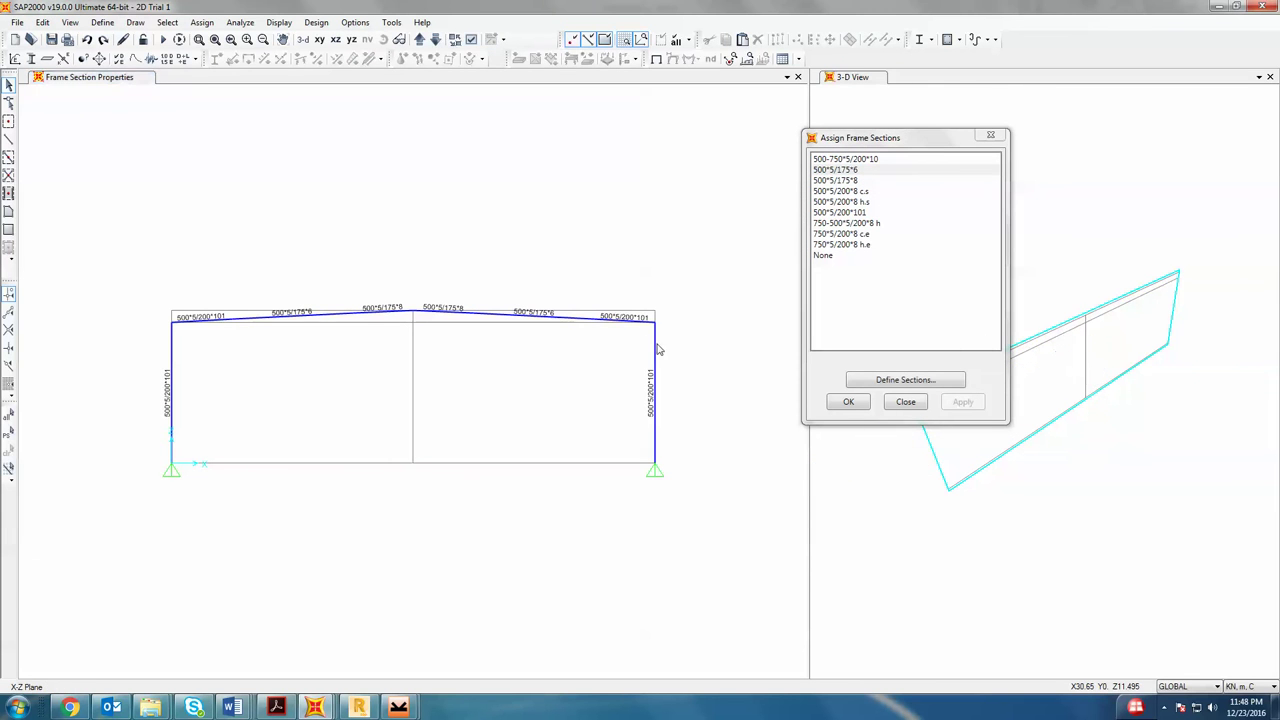
# - Assign the nonprismatic section 750-500*5/200*8 h with default parameters to both rafter segments at the eaves
pyautogui.click(641, 318)
pyautogui.click(189, 317)
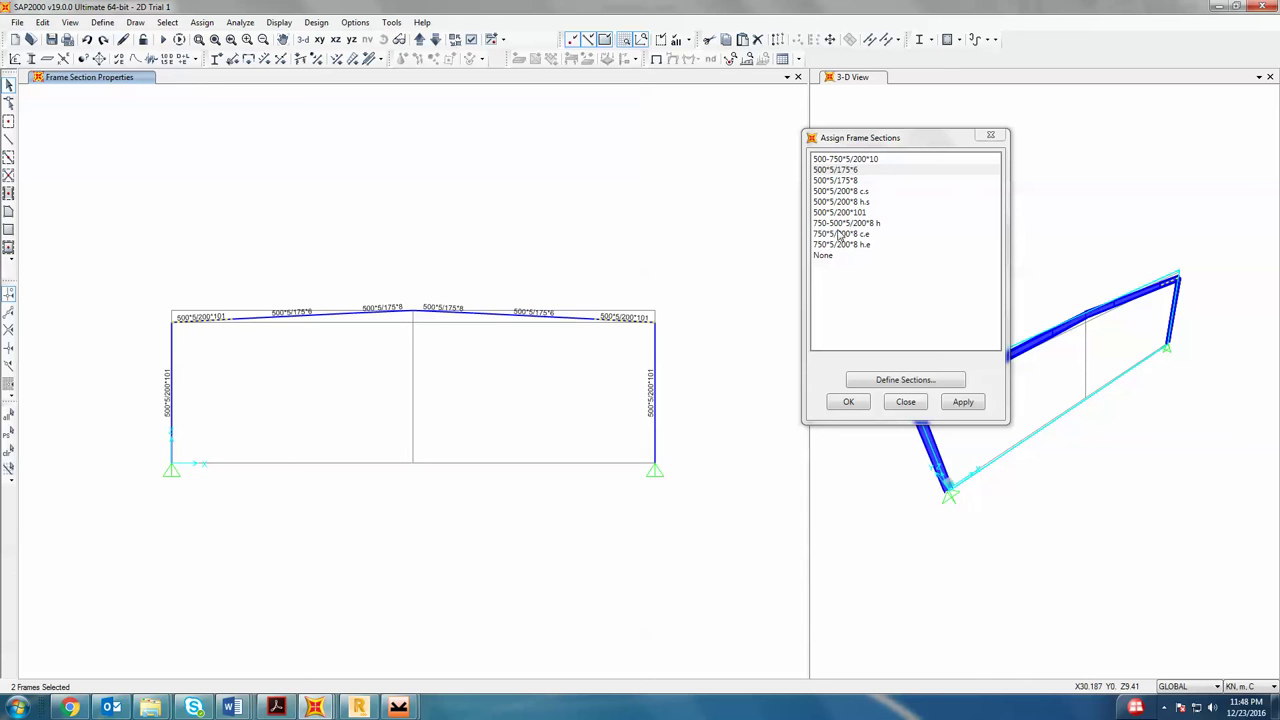
pyautogui.click(867, 225)
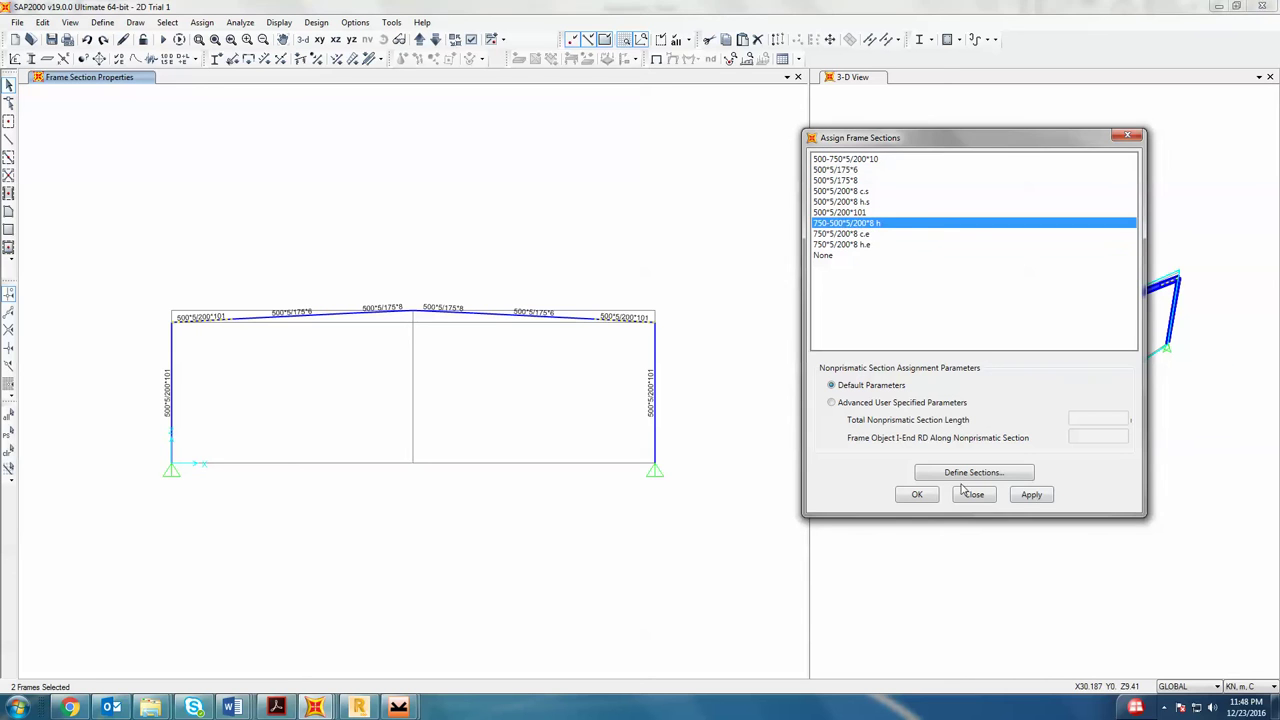
pyautogui.click(1031, 494)
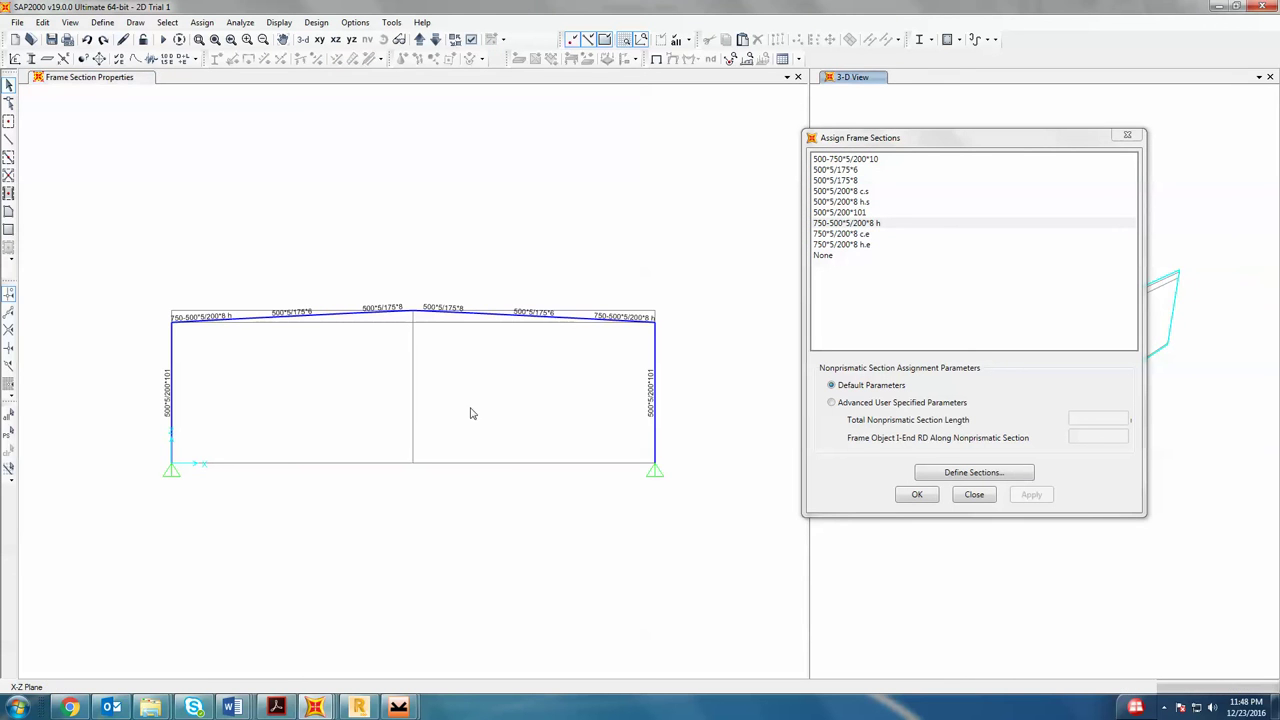
# - Assign the nonprismatic section 500-750*5/200*10 with default parameters to both columns
pyautogui.click(171, 418)
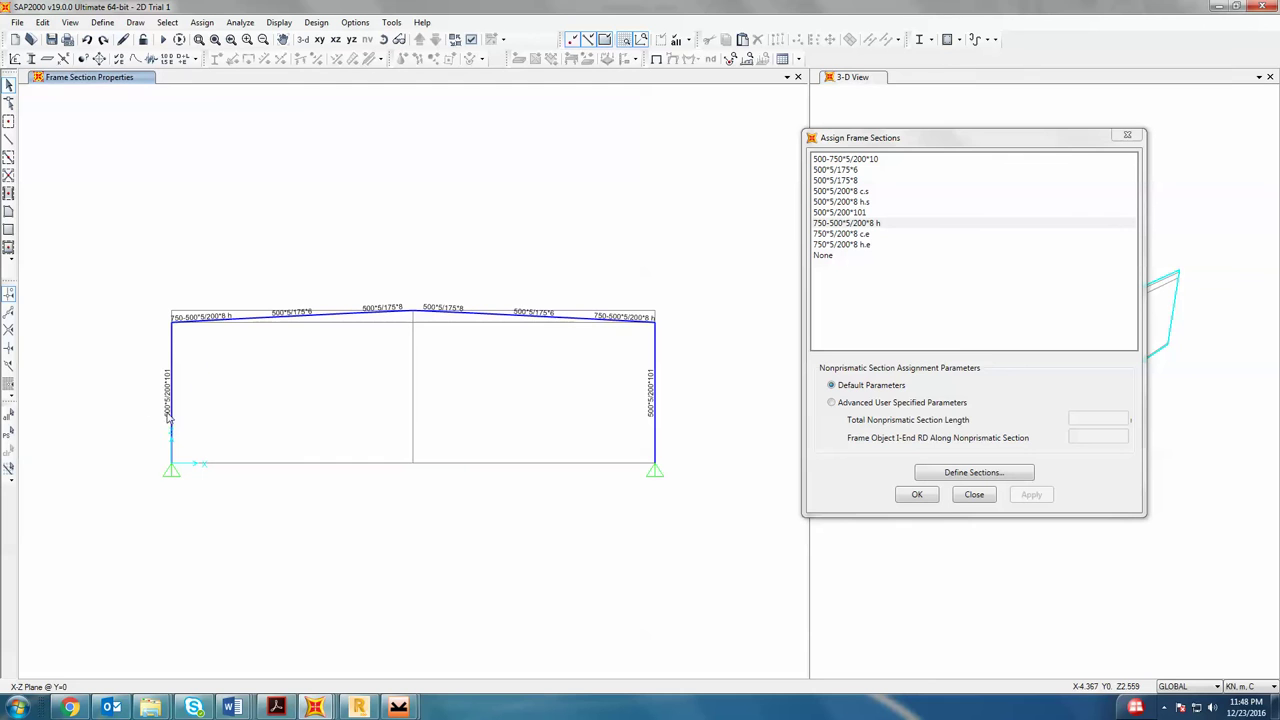
pyautogui.click(655, 408)
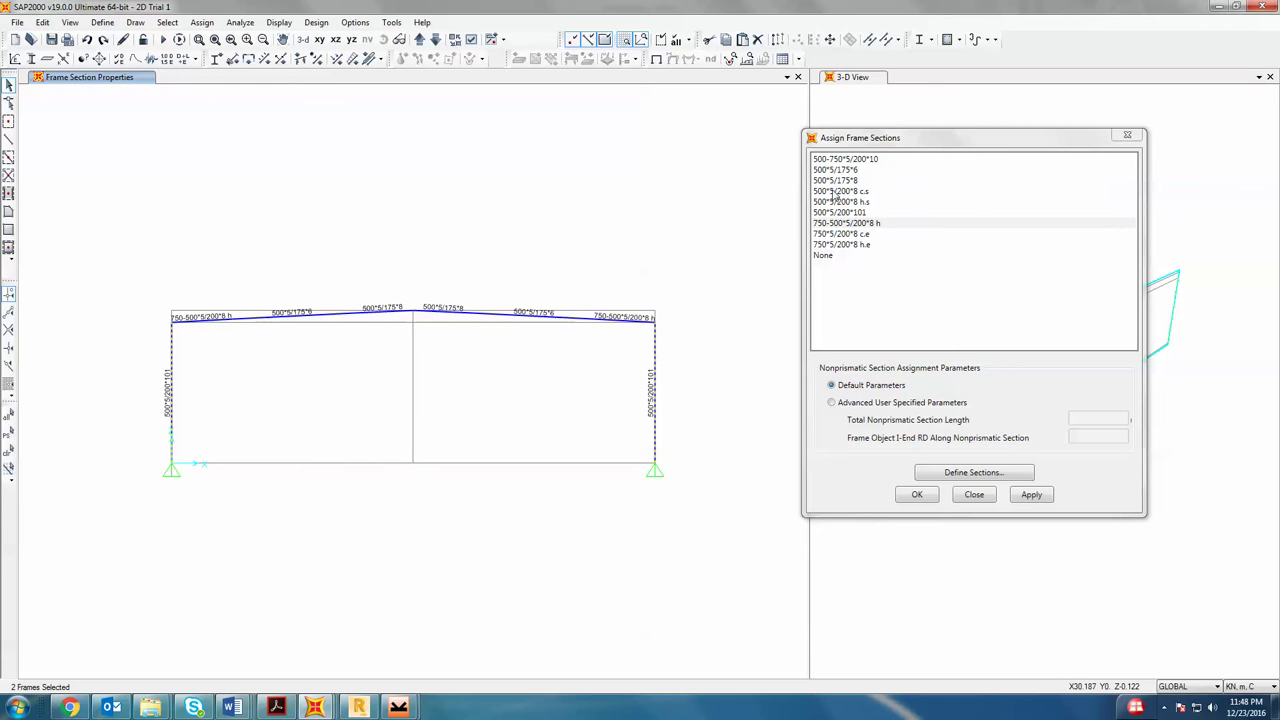
pyautogui.click(855, 160)
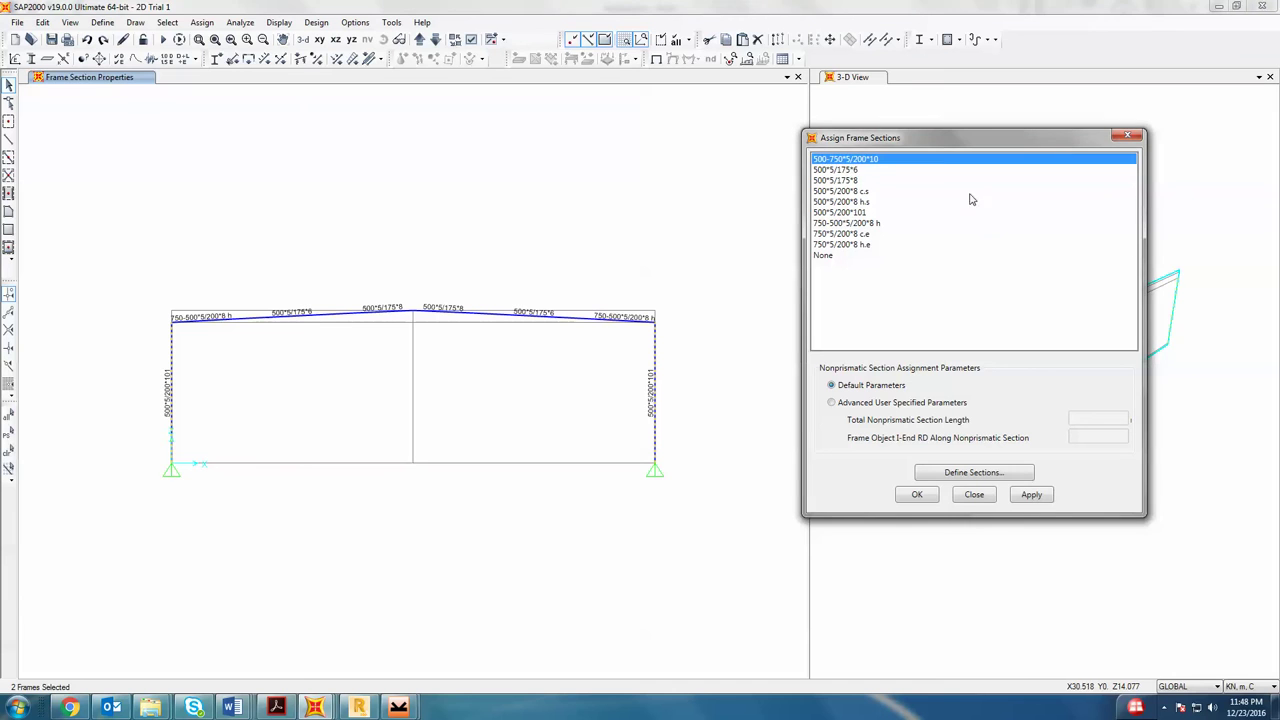
pyautogui.click(1031, 495)
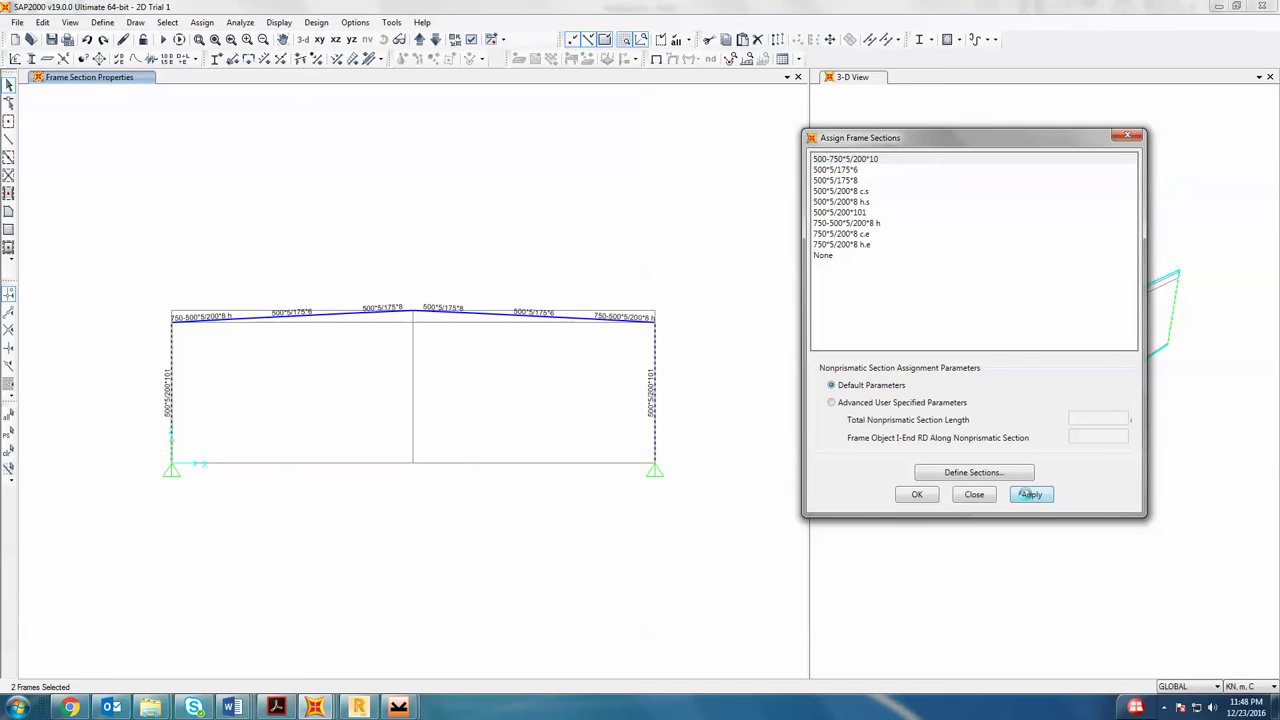
pyautogui.click(917, 495)
# - Switch the 3-D view to the X-Z plane and examine the extruded column and haunch profiles on both sides
pyautogui.click(1063, 434)
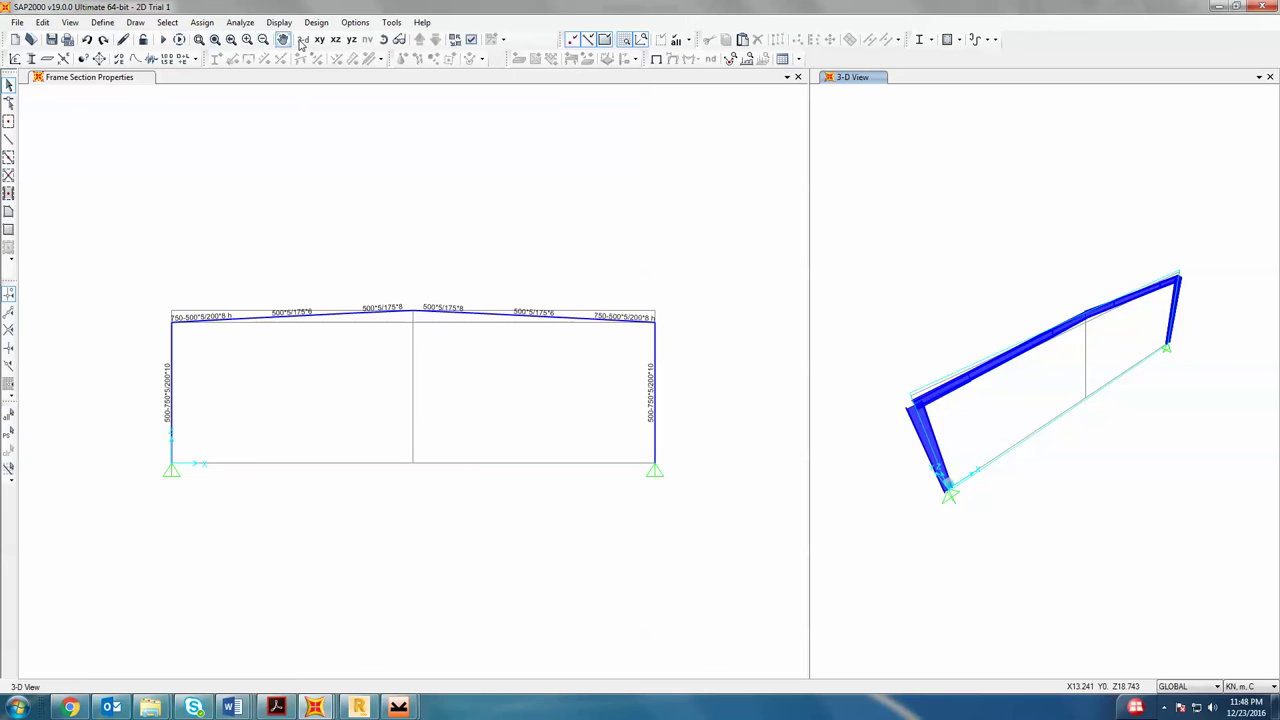
pyautogui.click(335, 39)
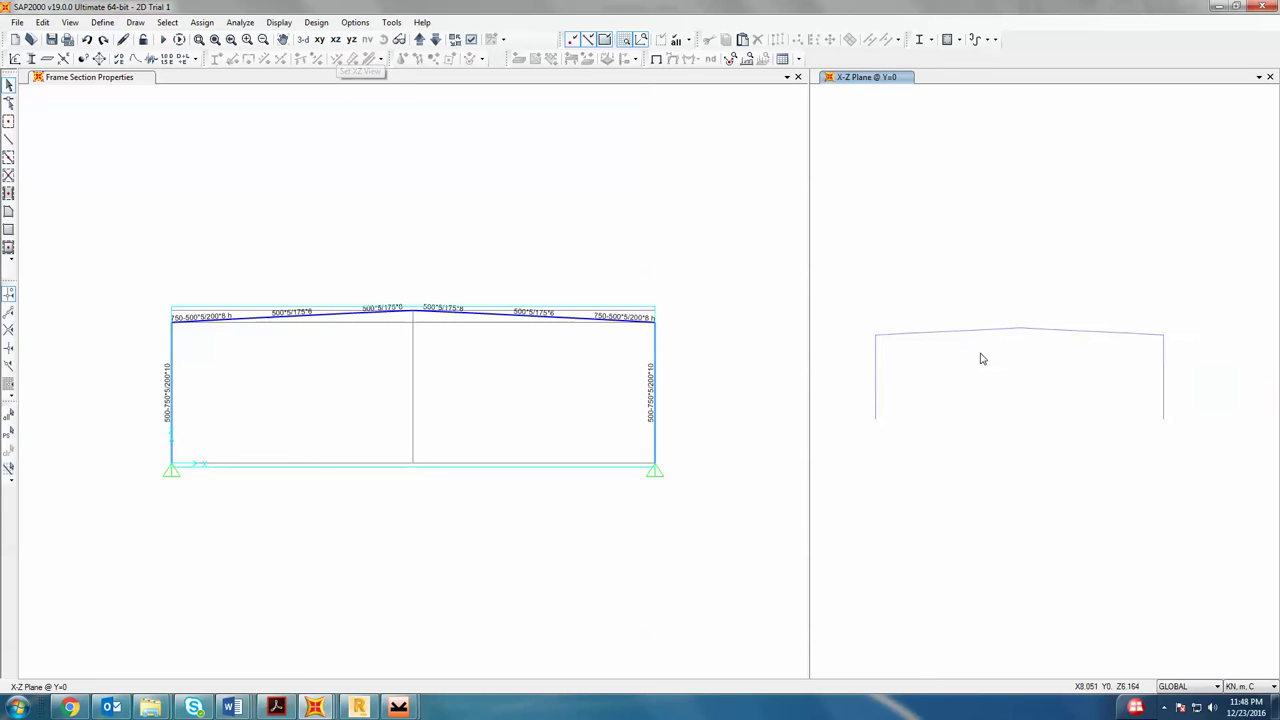
pyautogui.scroll(3, 880, 364)
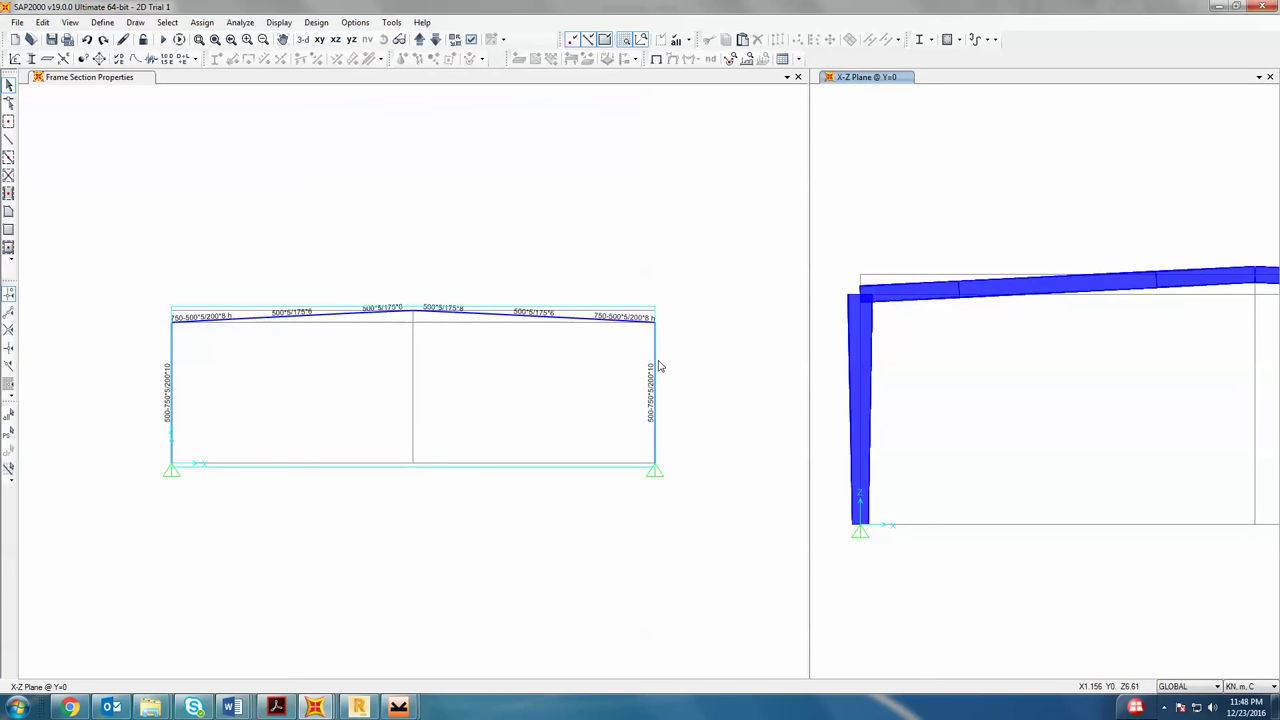
pyautogui.moveTo(1200, 372); pyautogui.dragTo(1040, 357, button='middle')
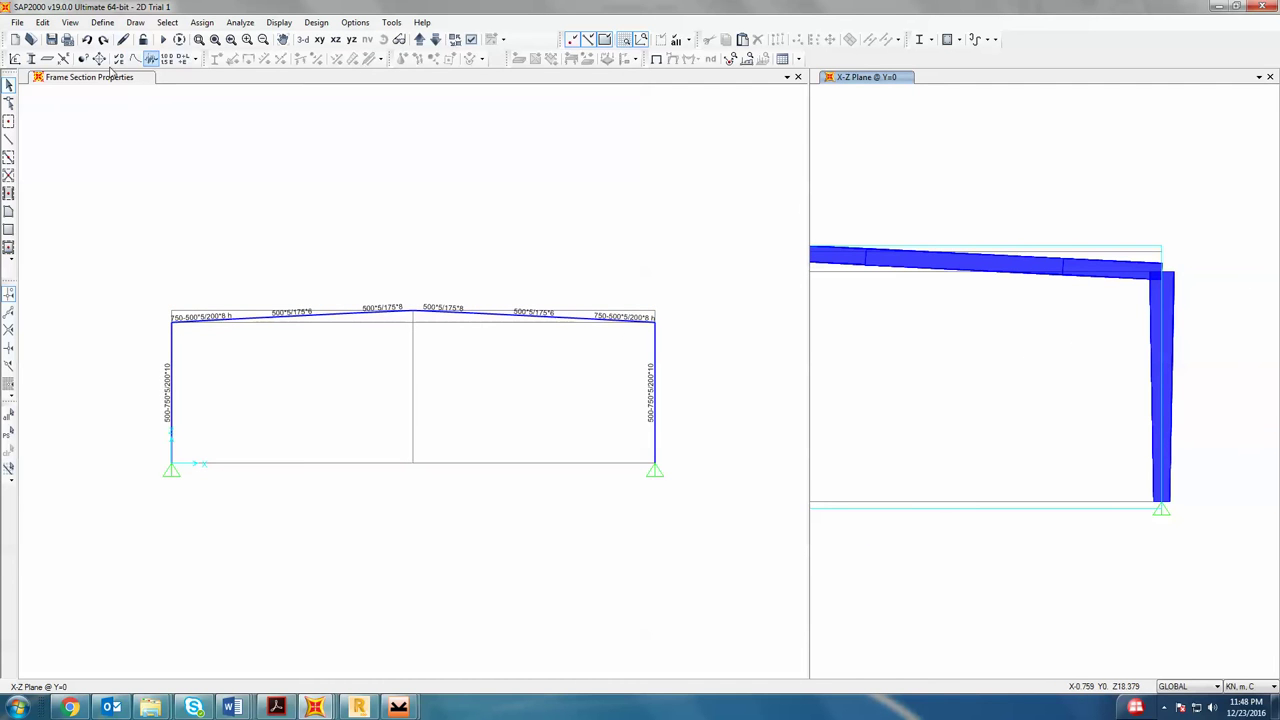
# - Check the definition of nonprismatic section 750-500*5/200*8 h and set the outside height of section 750*5/200*8 h.e to 0.75 m
pyautogui.click(31, 59)
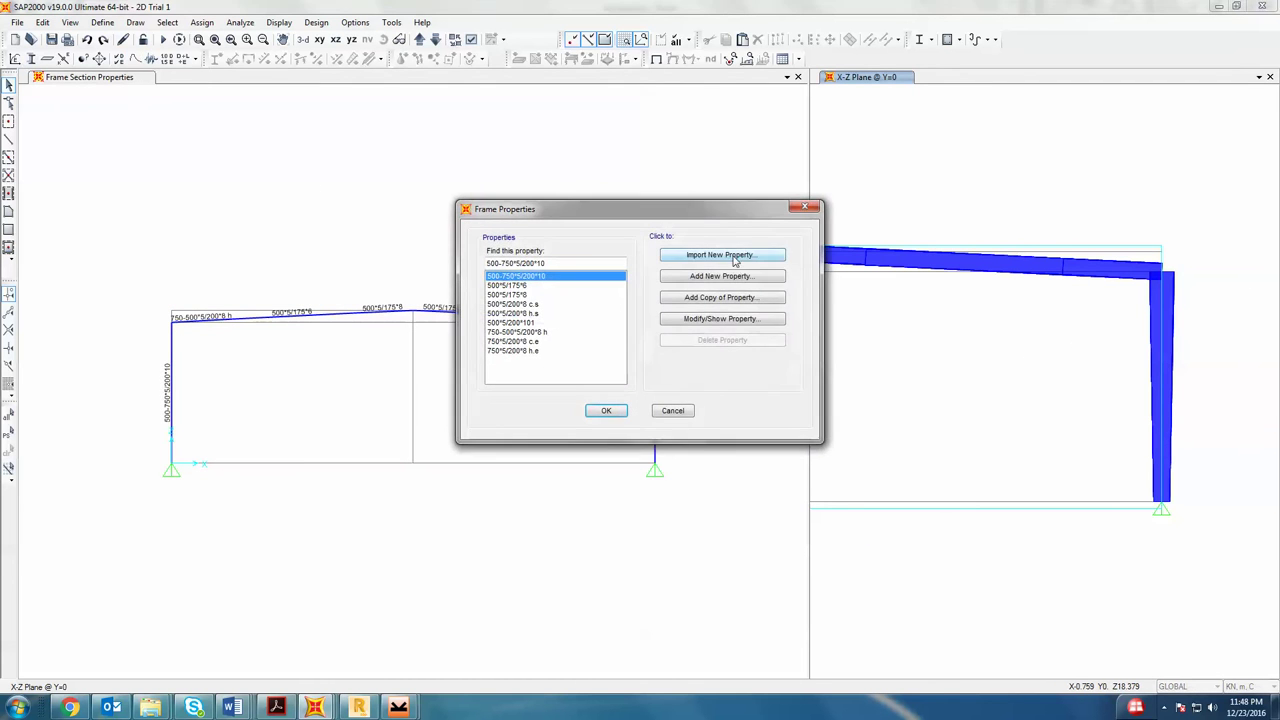
pyautogui.click(518, 333)
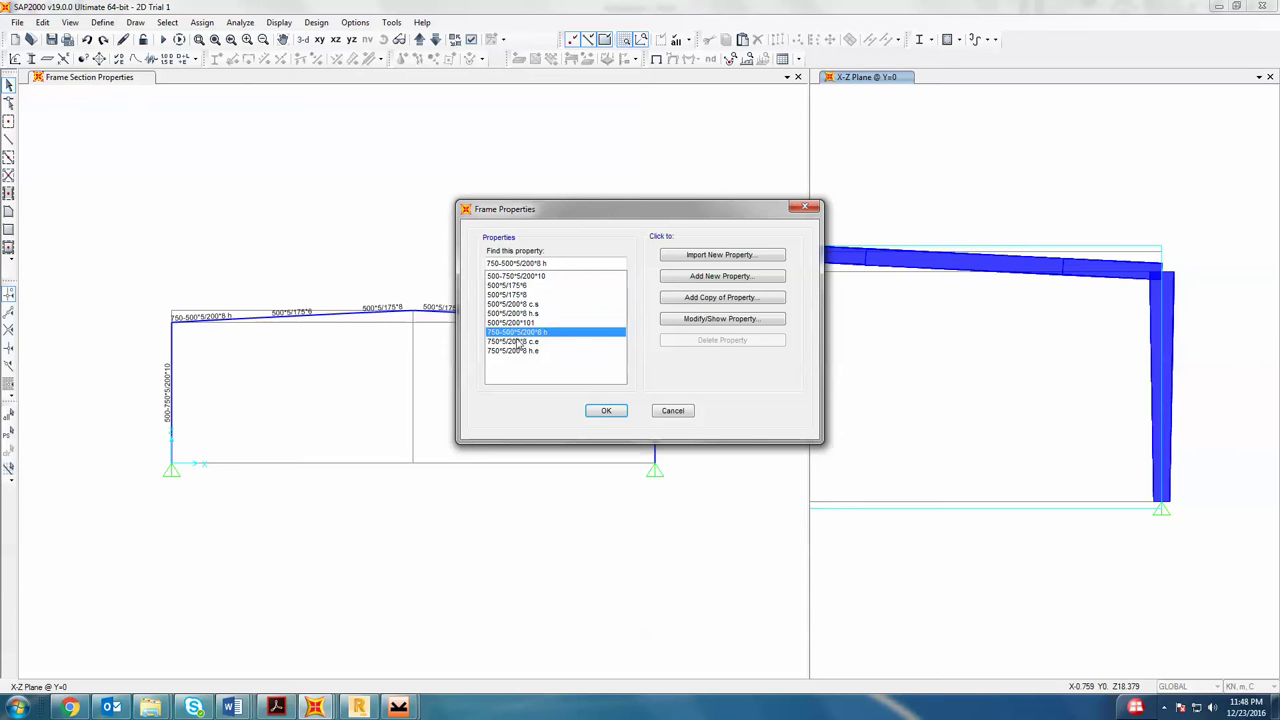
pyautogui.click(702, 320)
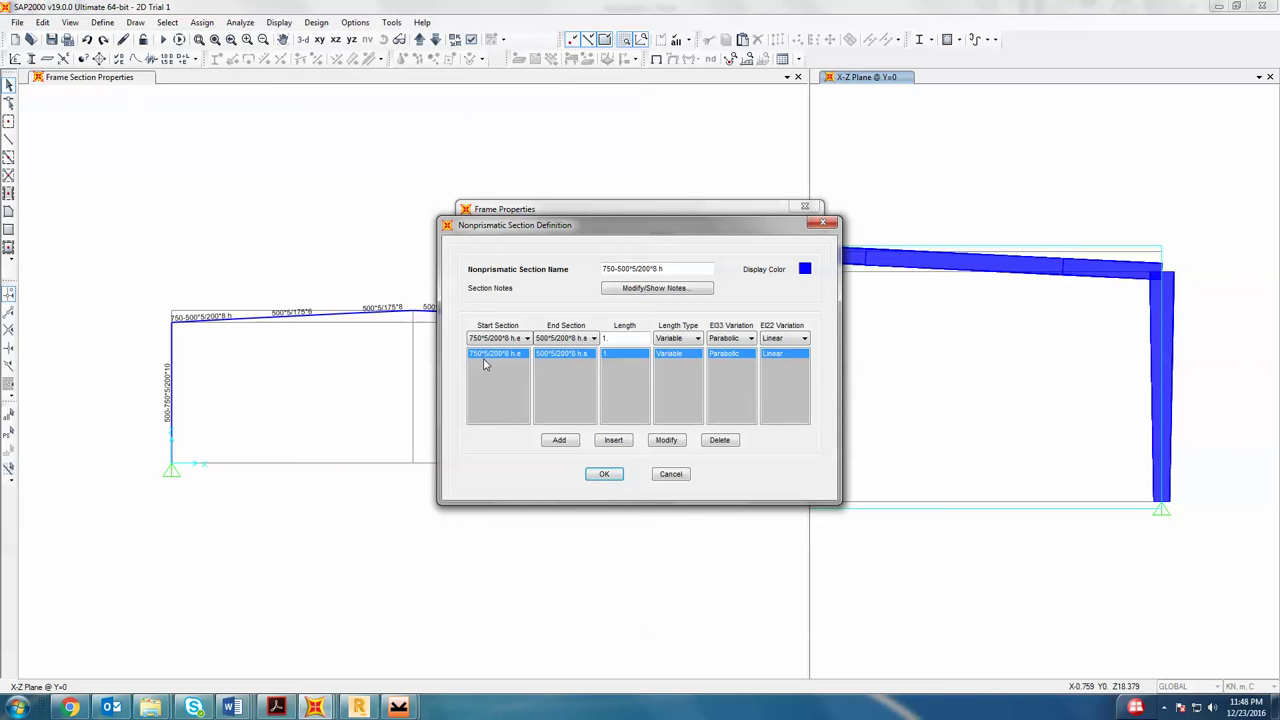
pyautogui.click(603, 473)
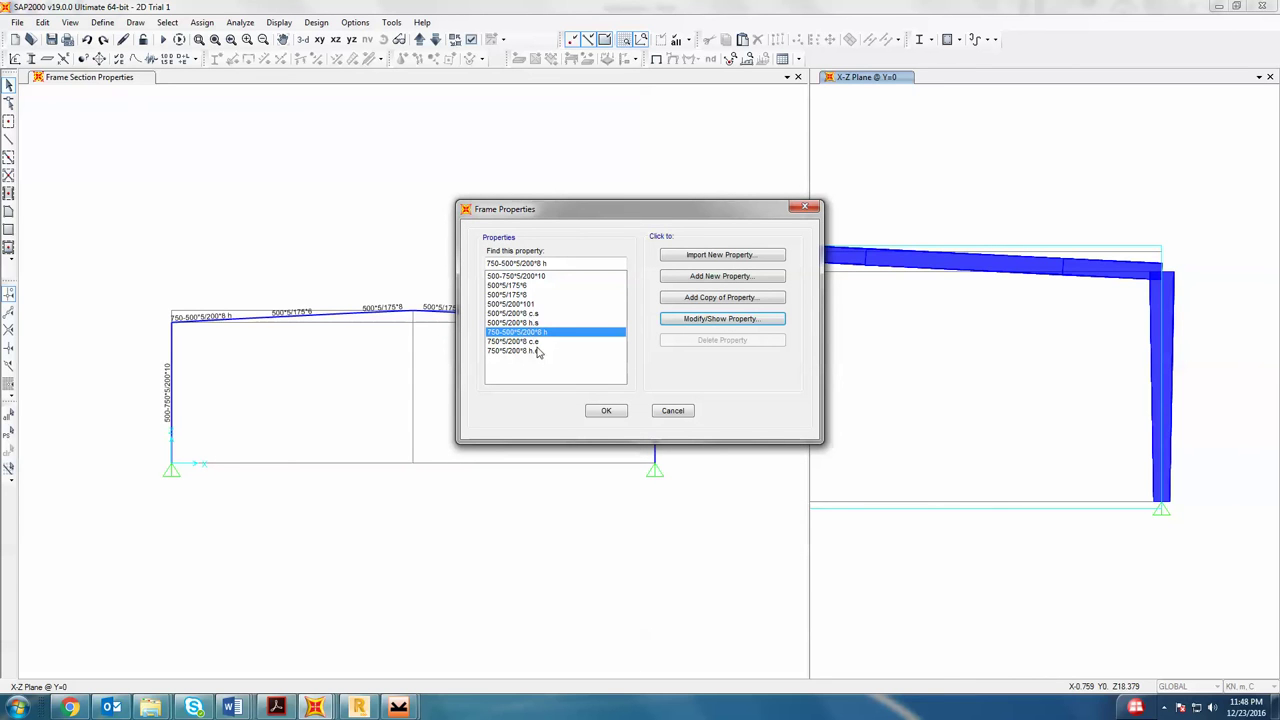
pyautogui.click(545, 351)
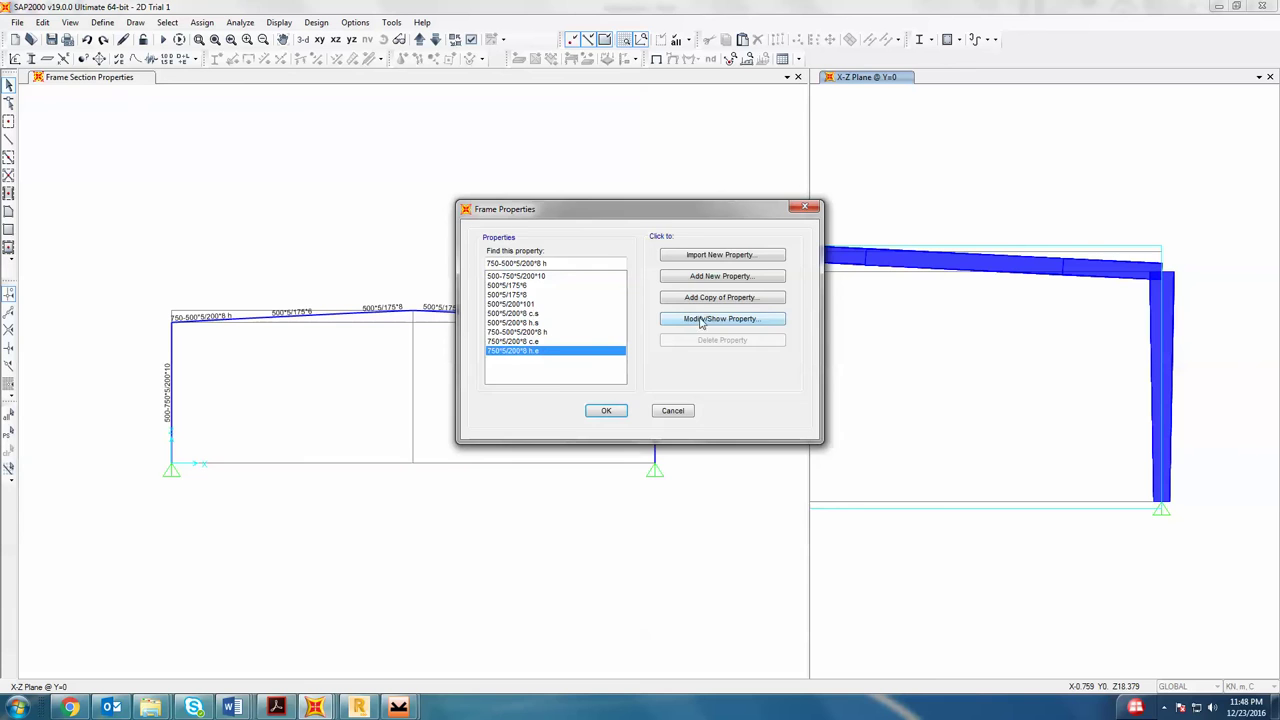
pyautogui.click(703, 321)
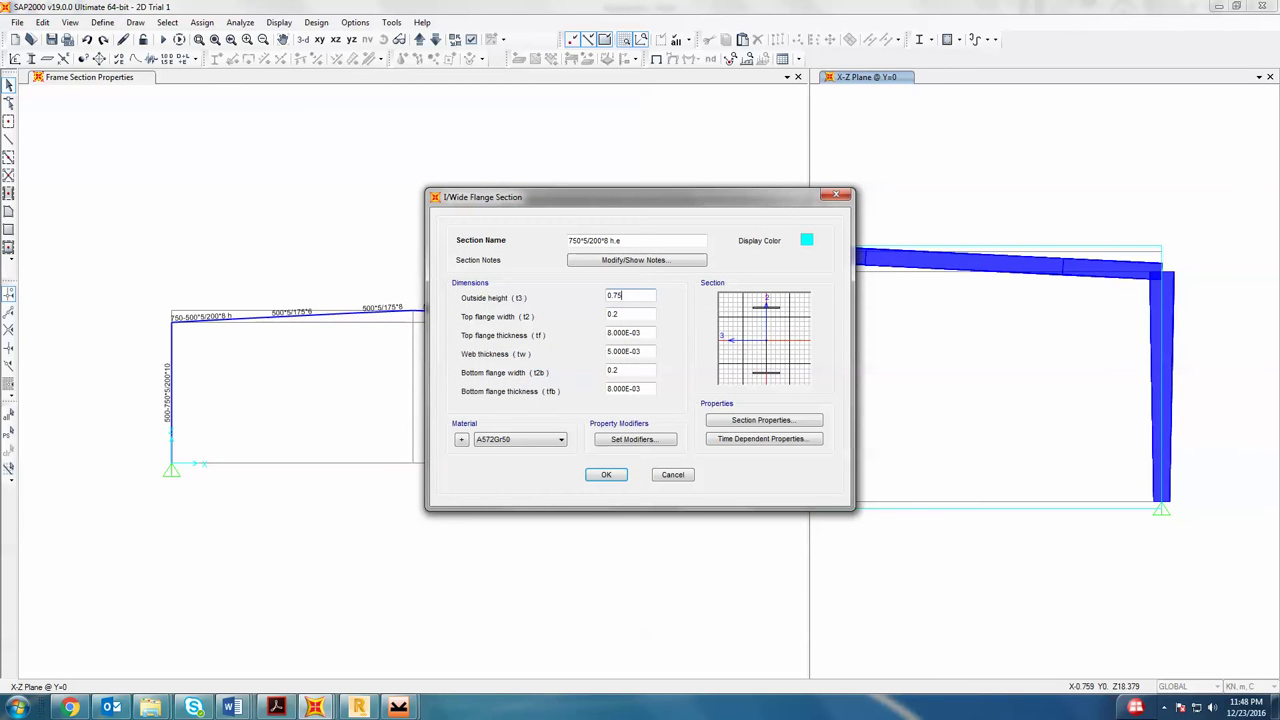
pyautogui.click(608, 475)
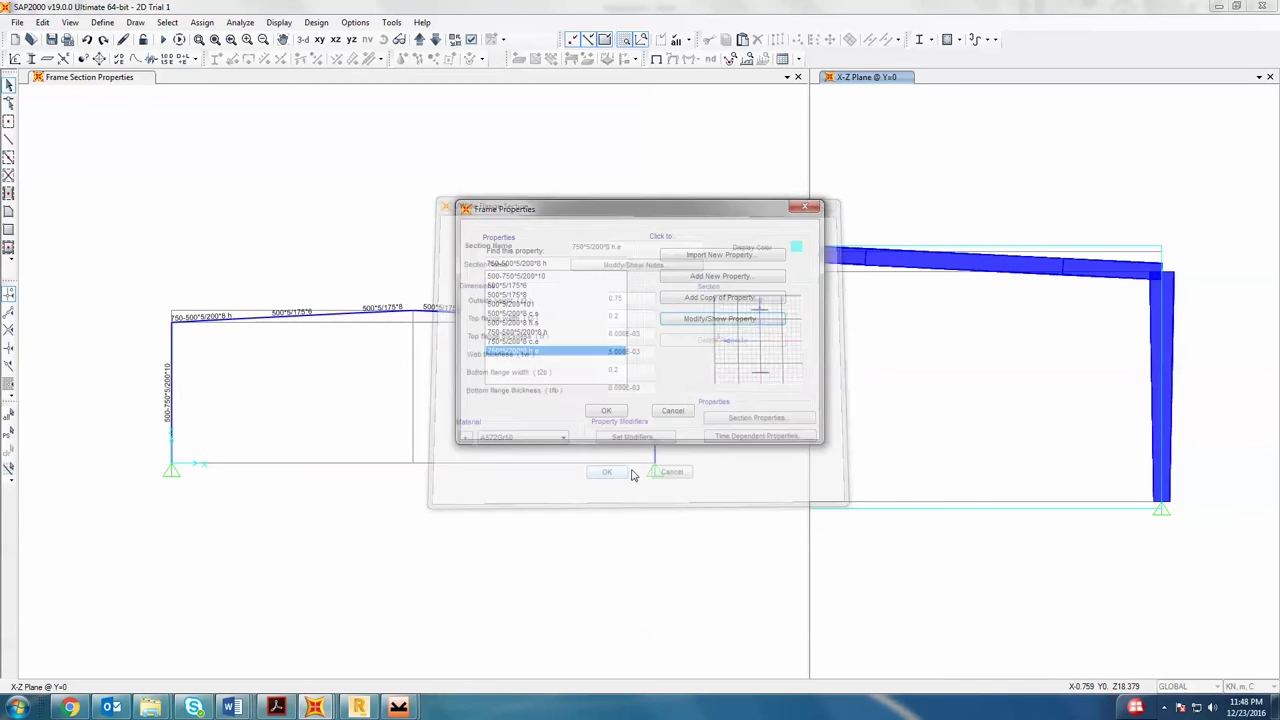
pyautogui.click(608, 410)
pyautogui.scroll(-2, 1197, 386)
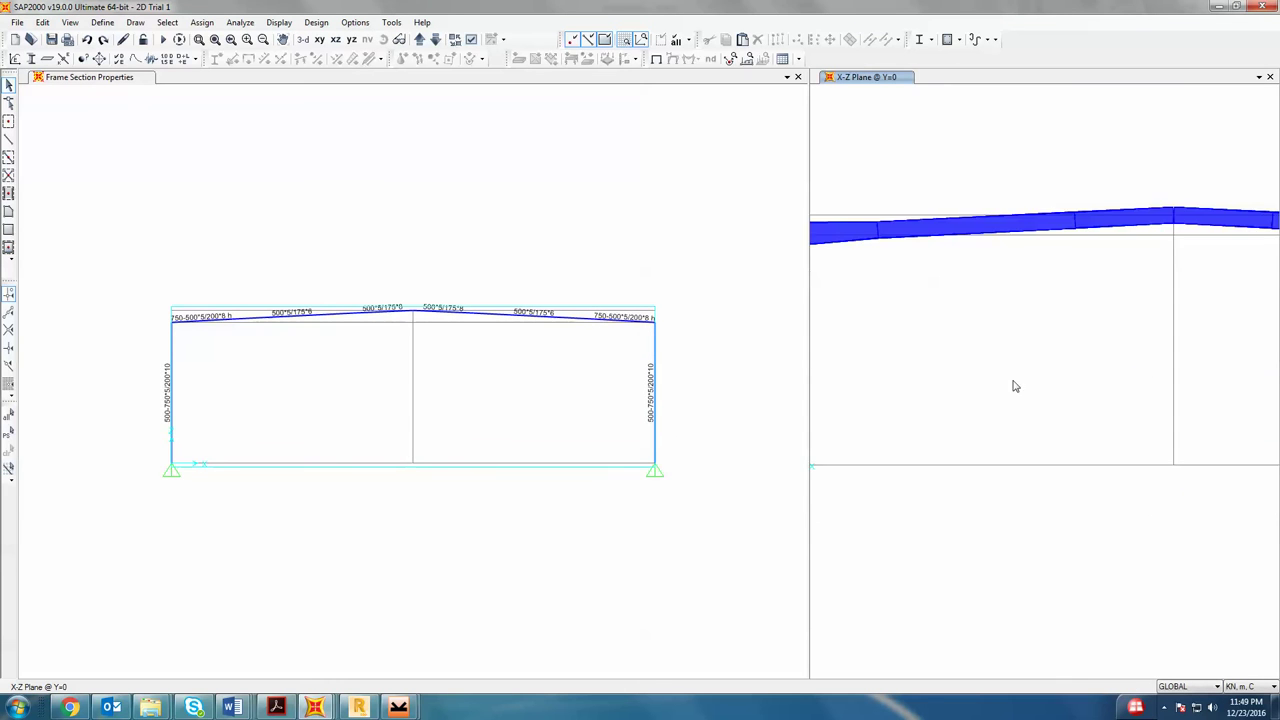
pyautogui.moveTo(1157, 309); pyautogui.dragTo(1114, 309, button='middle')
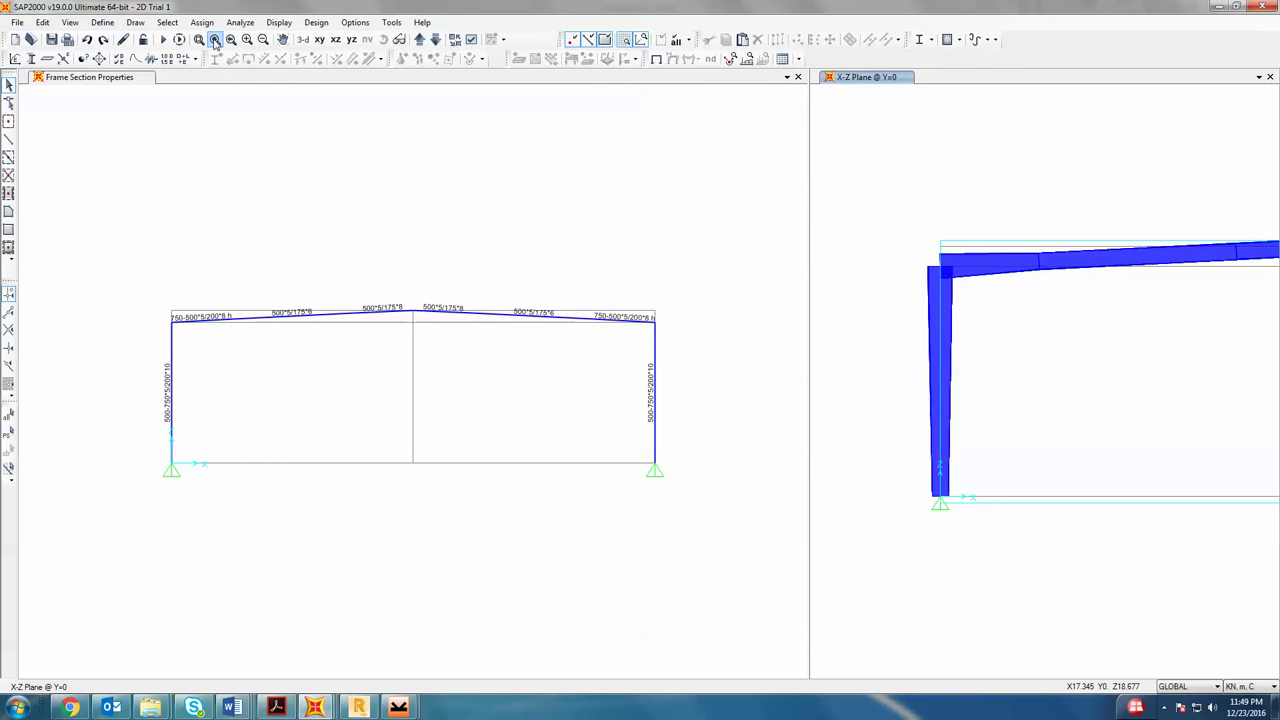
pyautogui.click(215, 40)
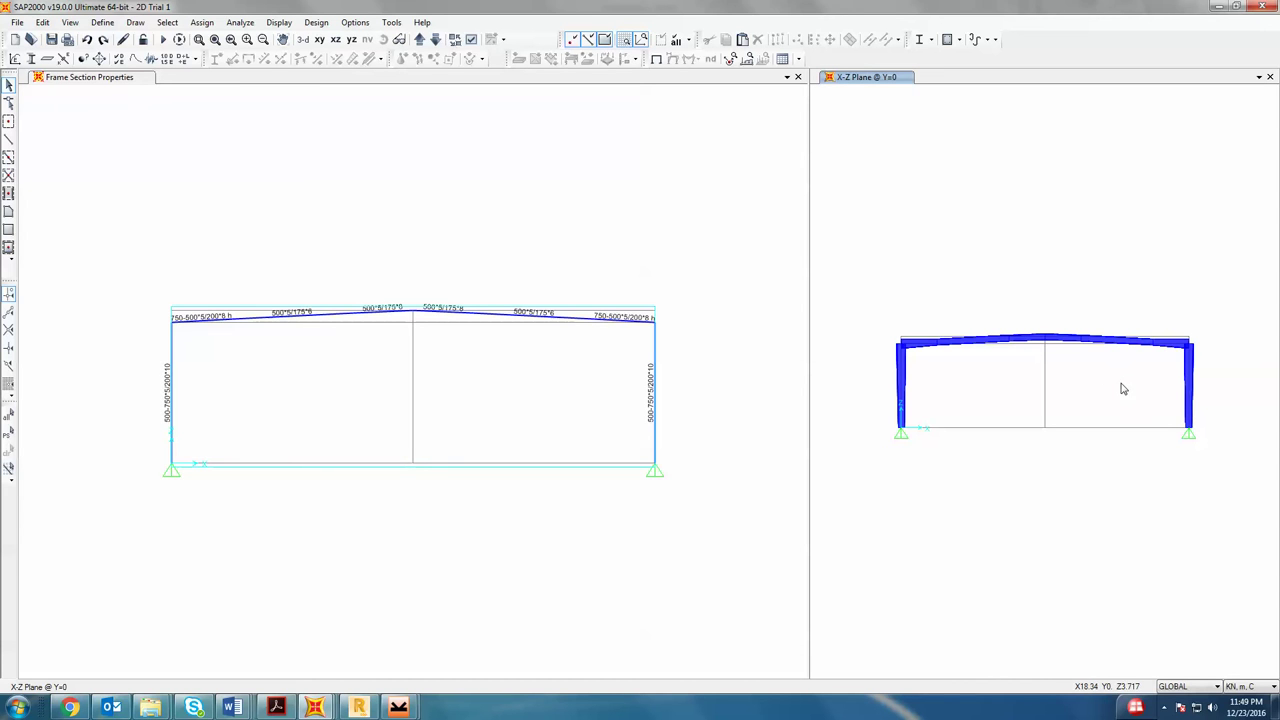
# - Restrict the analysis degrees of freedom to an XZ plane frame and run the static load cases, leaving out MODAL
pyautogui.click(230, 25)
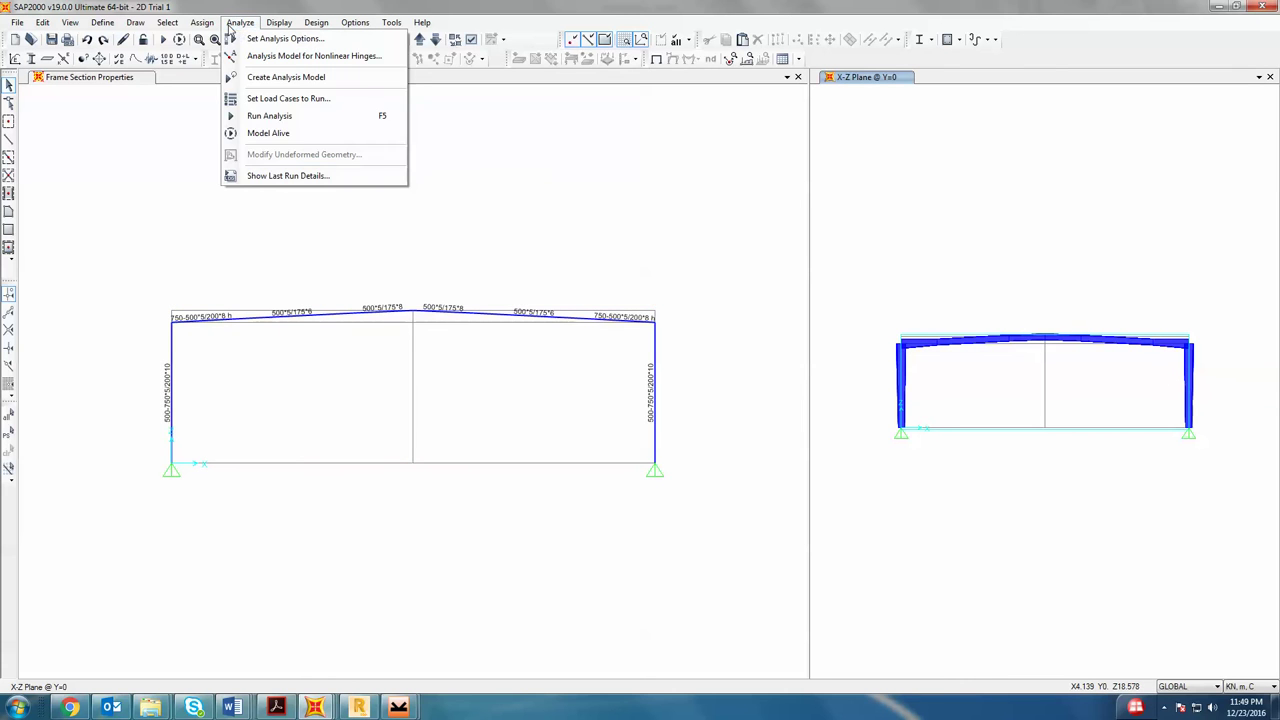
pyautogui.click(283, 39)
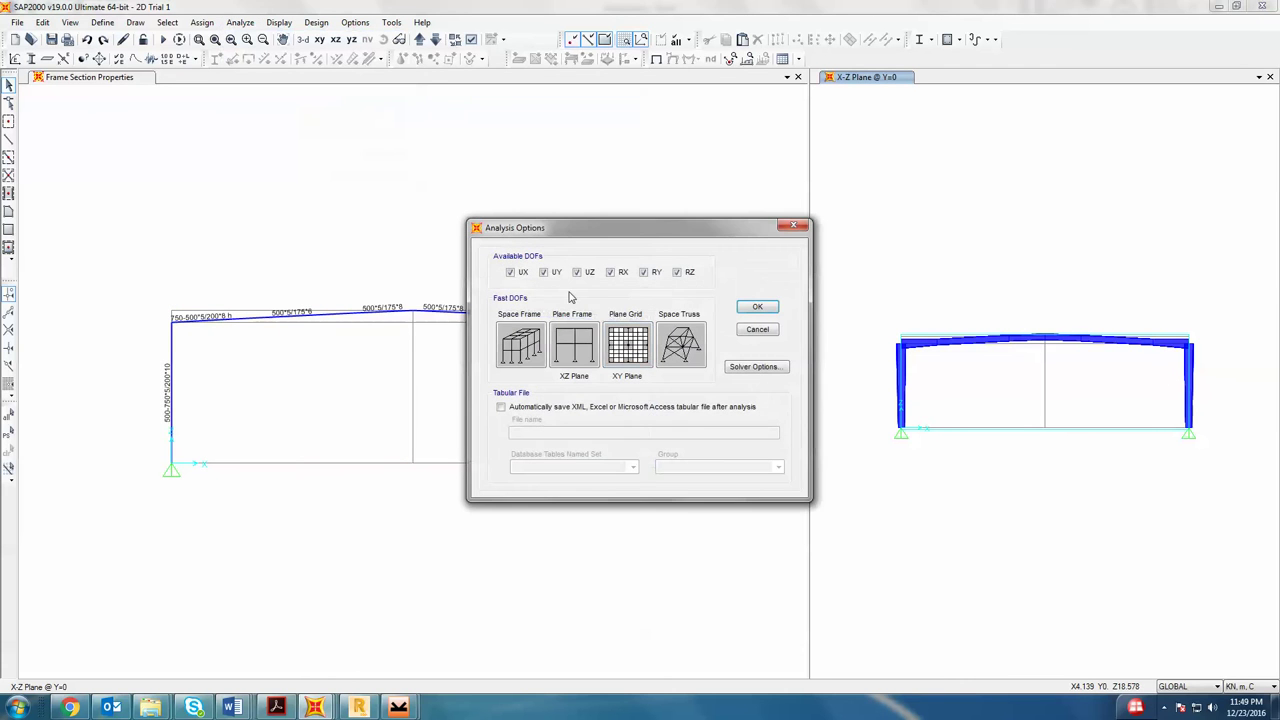
pyautogui.click(757, 307)
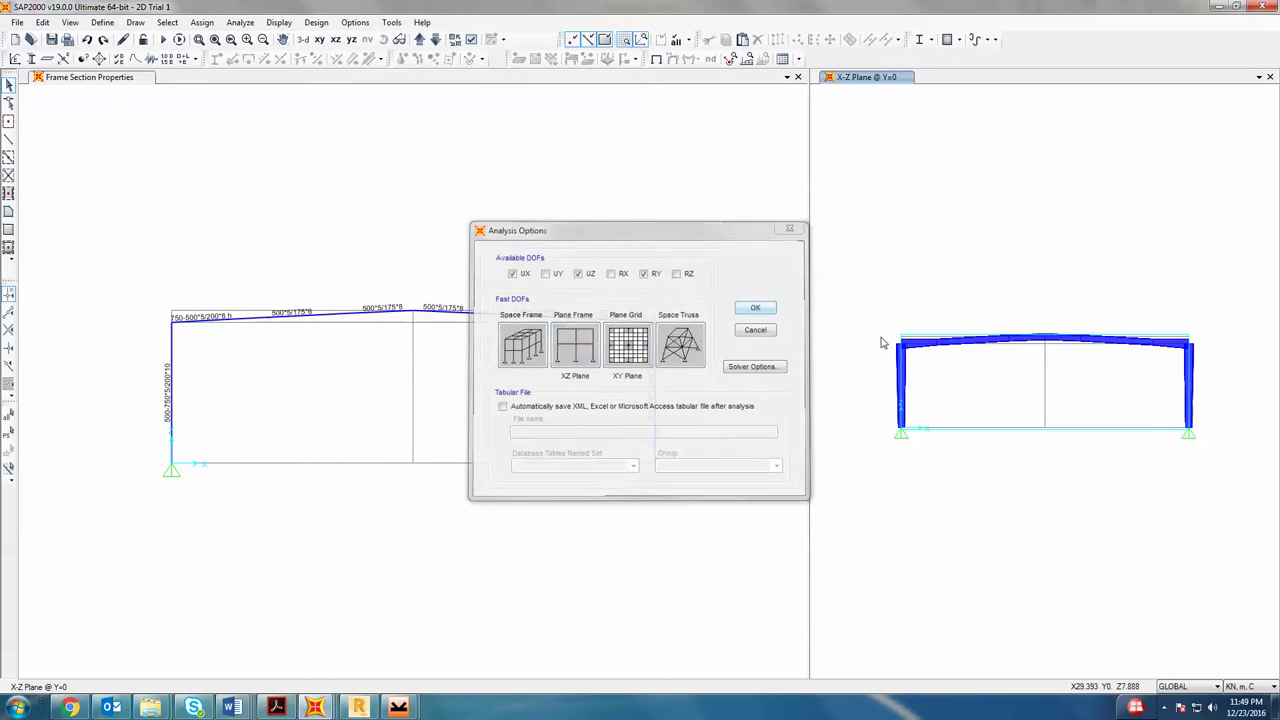
pyautogui.click(163, 39)
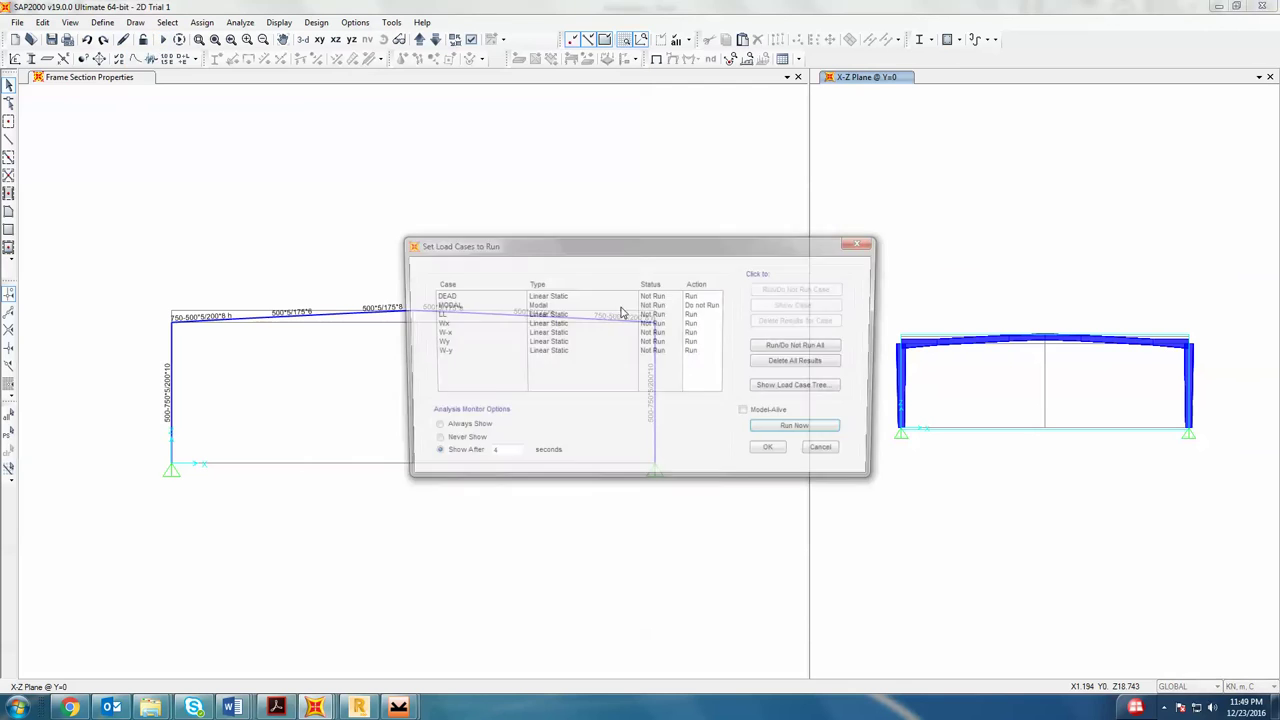
pyautogui.click(794, 425)
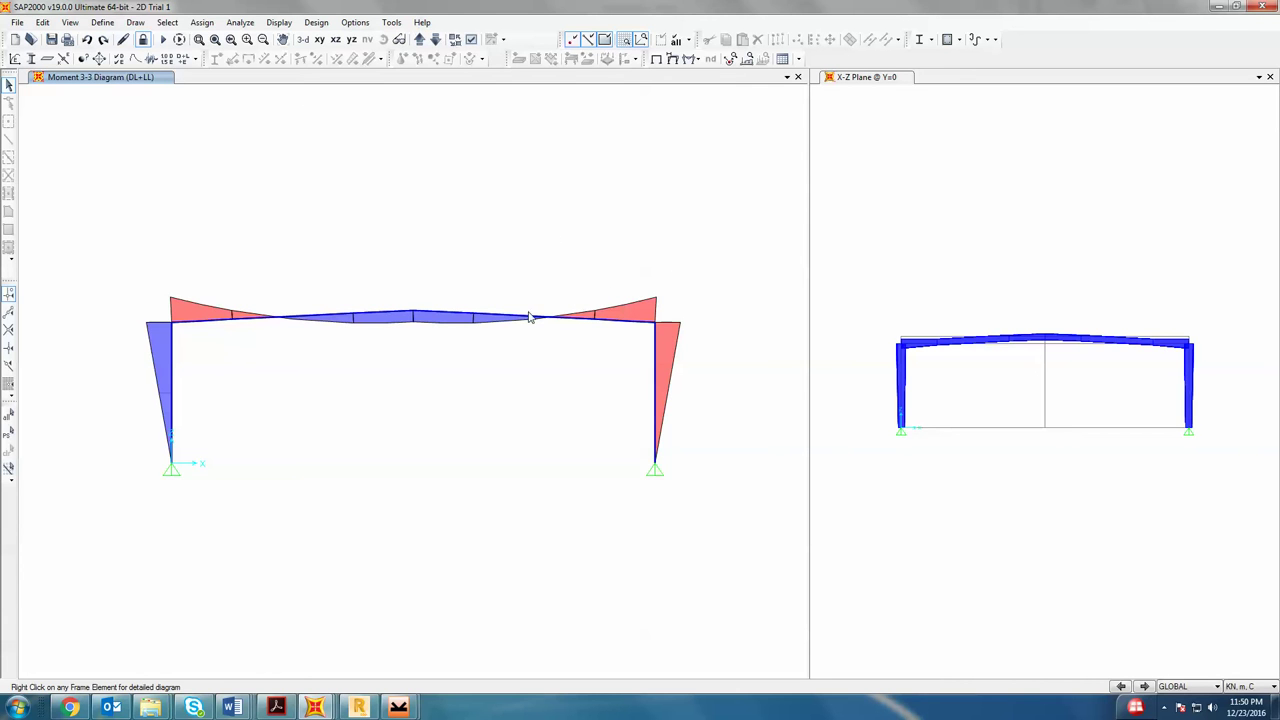
# - Set the steel frame design code to AISC-ASD89 and turn on deflection consideration in the design preferences
pyautogui.click(316, 22)
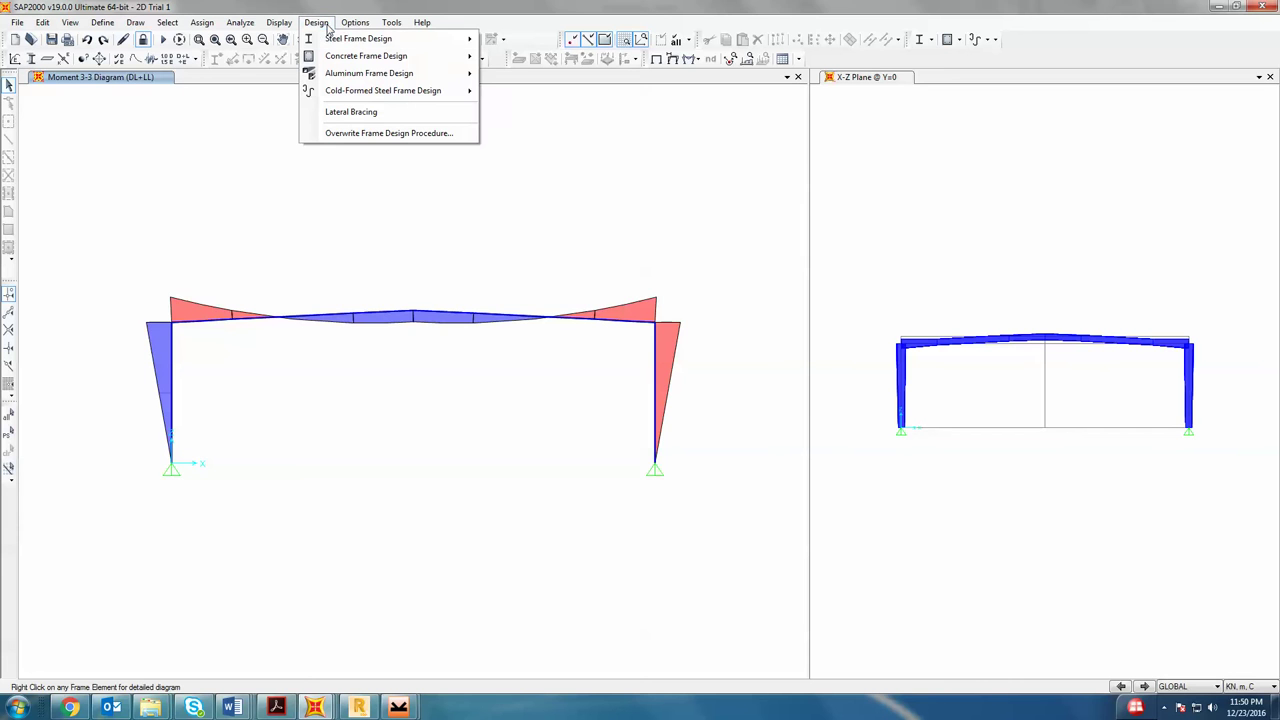
pyautogui.moveTo(340, 40)
pyautogui.click(540, 40)
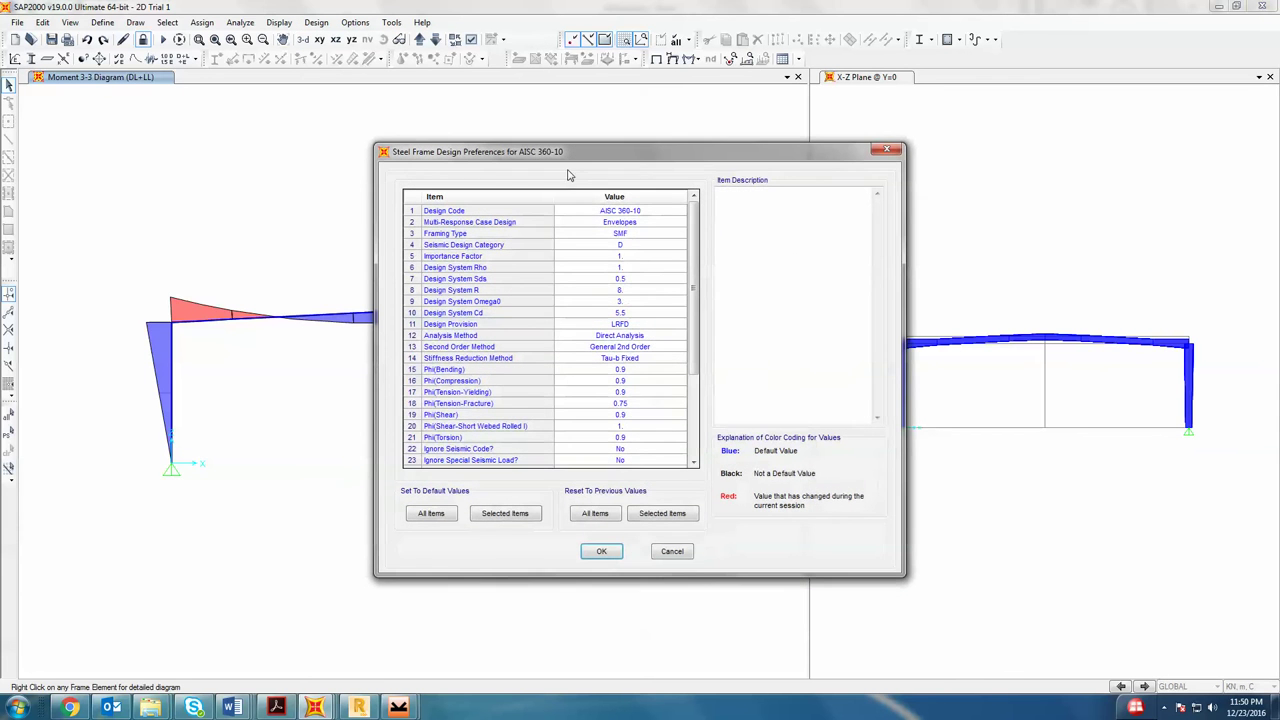
pyautogui.click(640, 213)
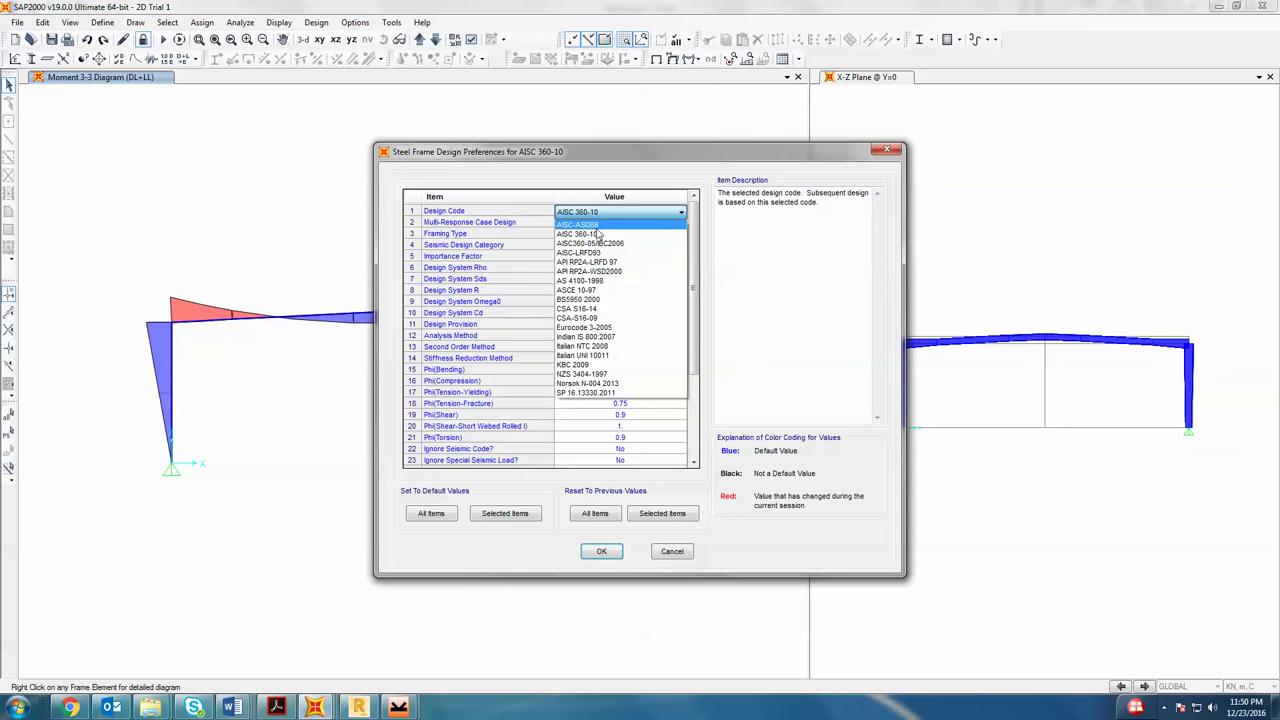
pyautogui.click(598, 225)
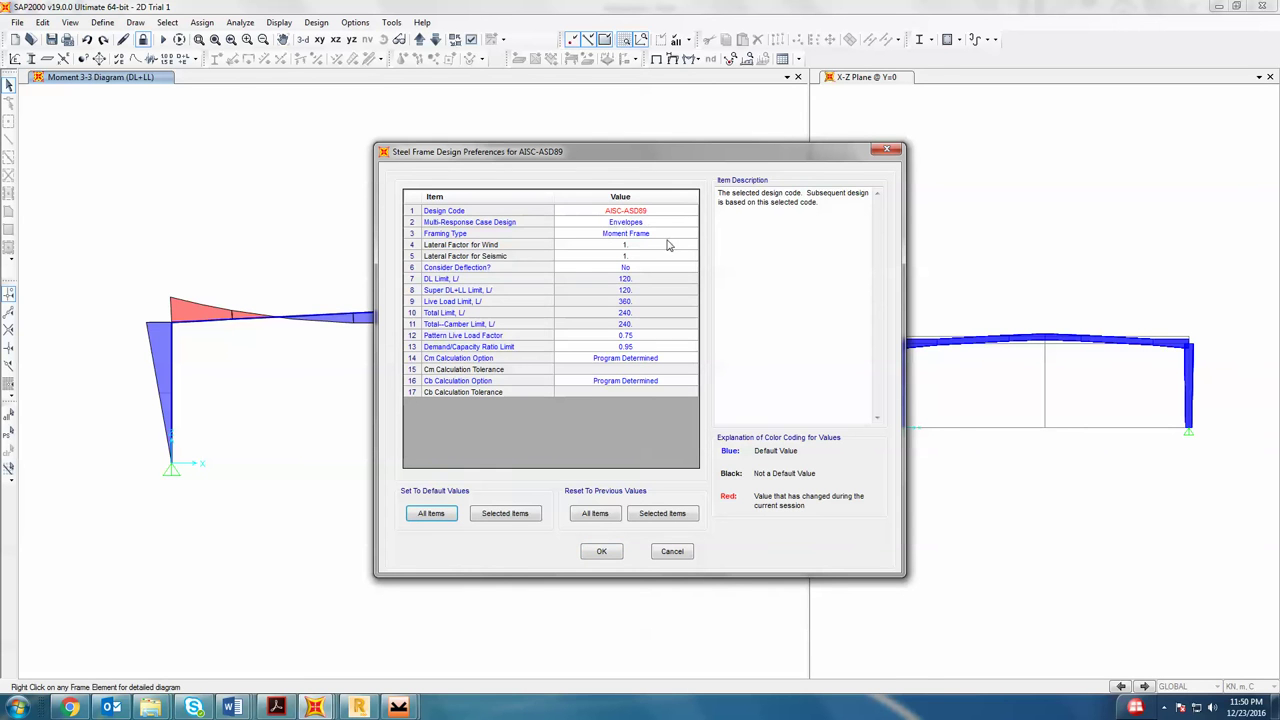
pyautogui.click(640, 267)
pyautogui.click(694, 267)
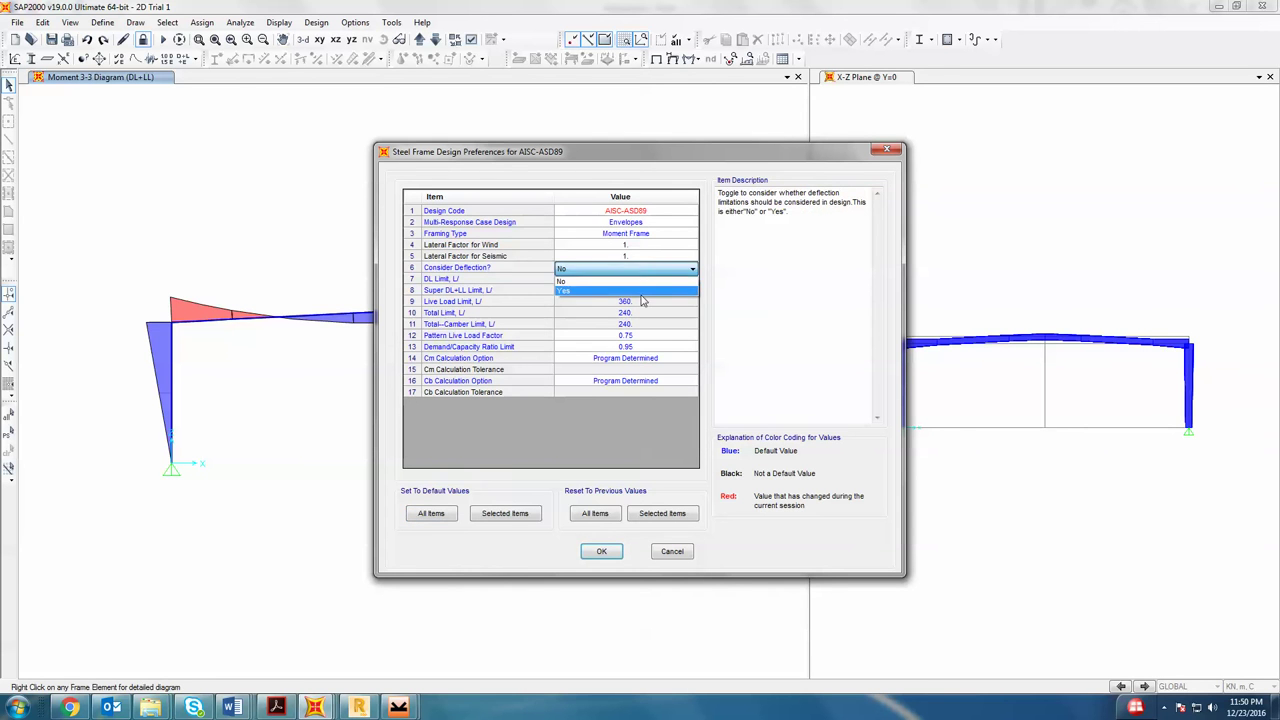
pyautogui.click(569, 298)
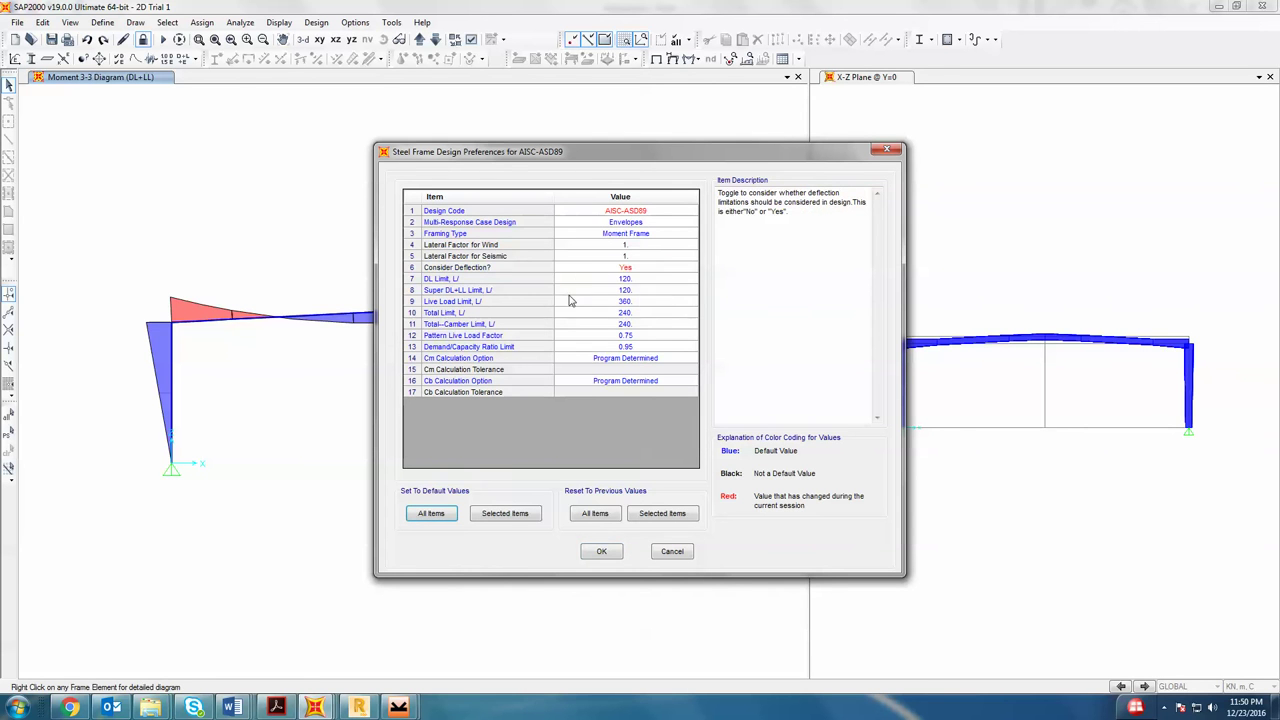
pyautogui.click(603, 552)
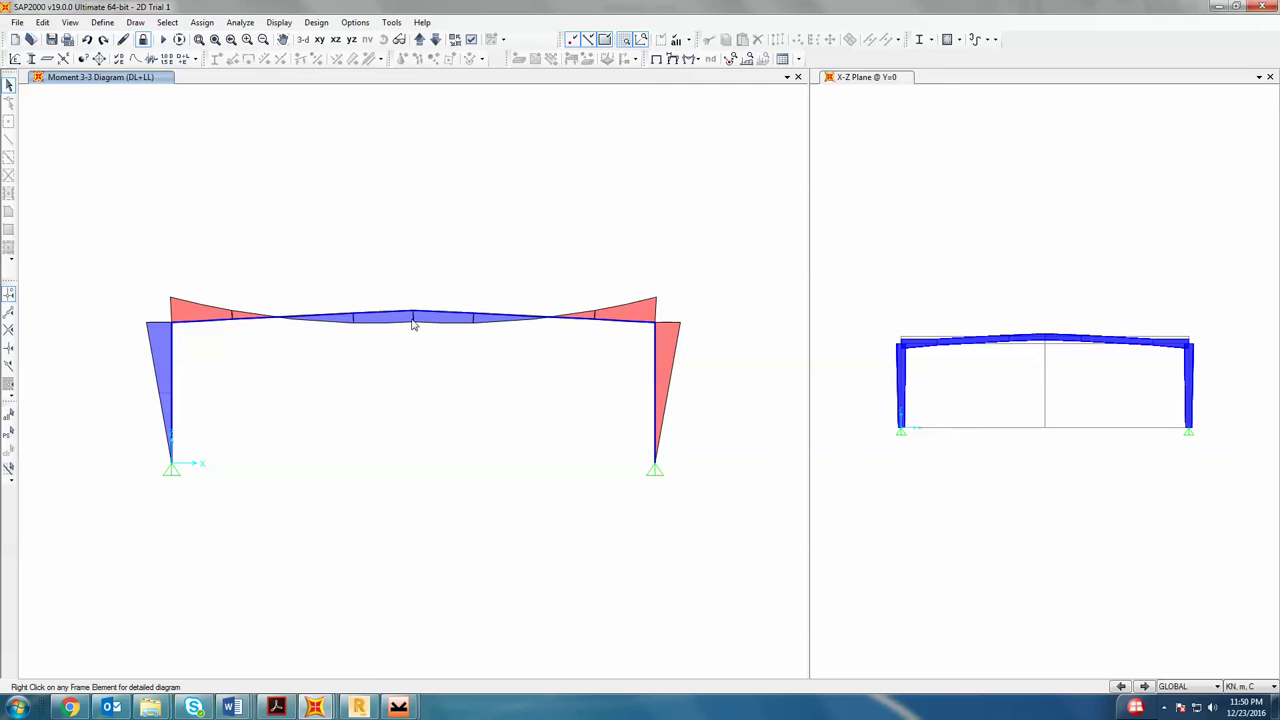
# - Select the two rafter frames meeting at the ridge and open their steel frame design overwrites
pyautogui.moveTo(407, 333); pyautogui.dragTo(408, 332)
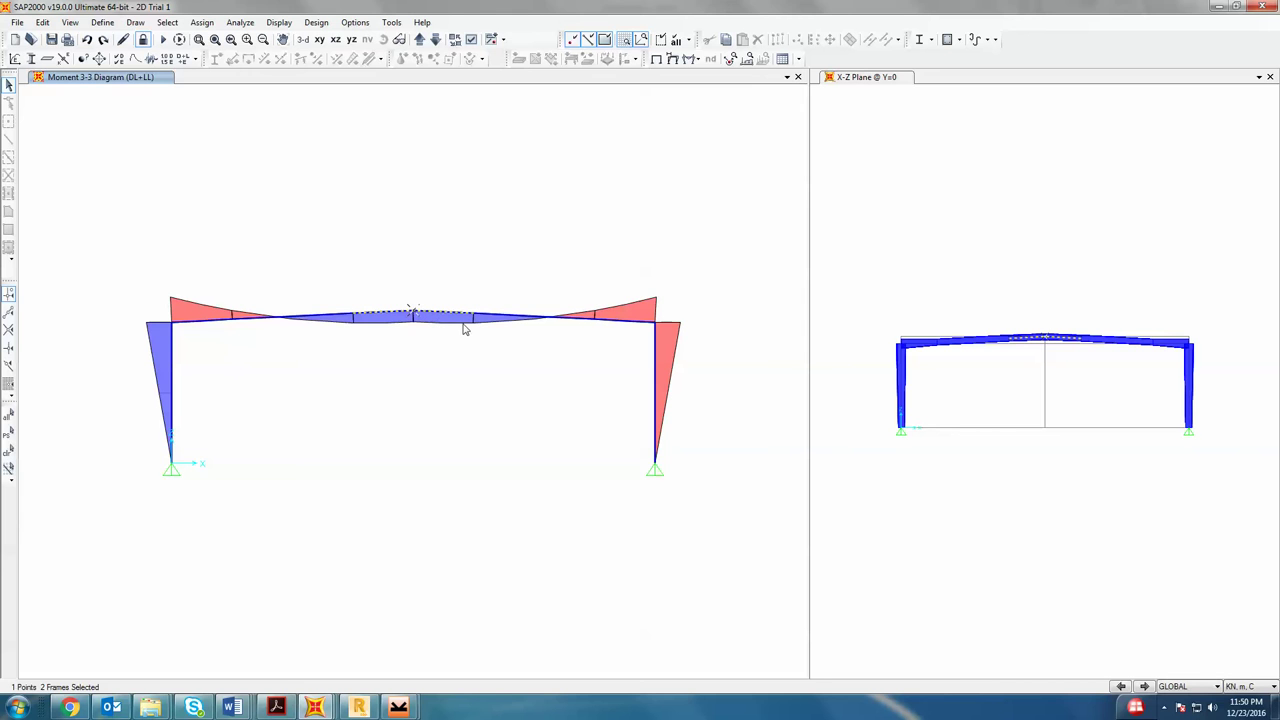
pyautogui.click(316, 22)
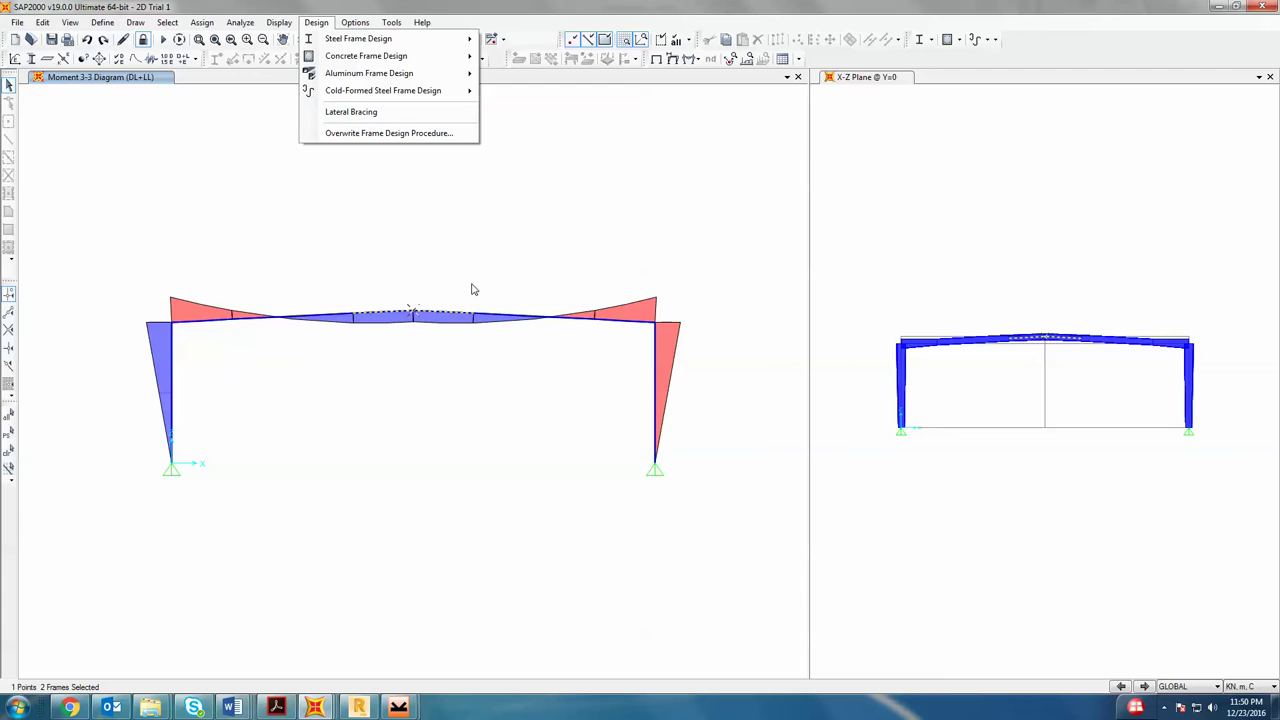
pyautogui.click(423, 320)
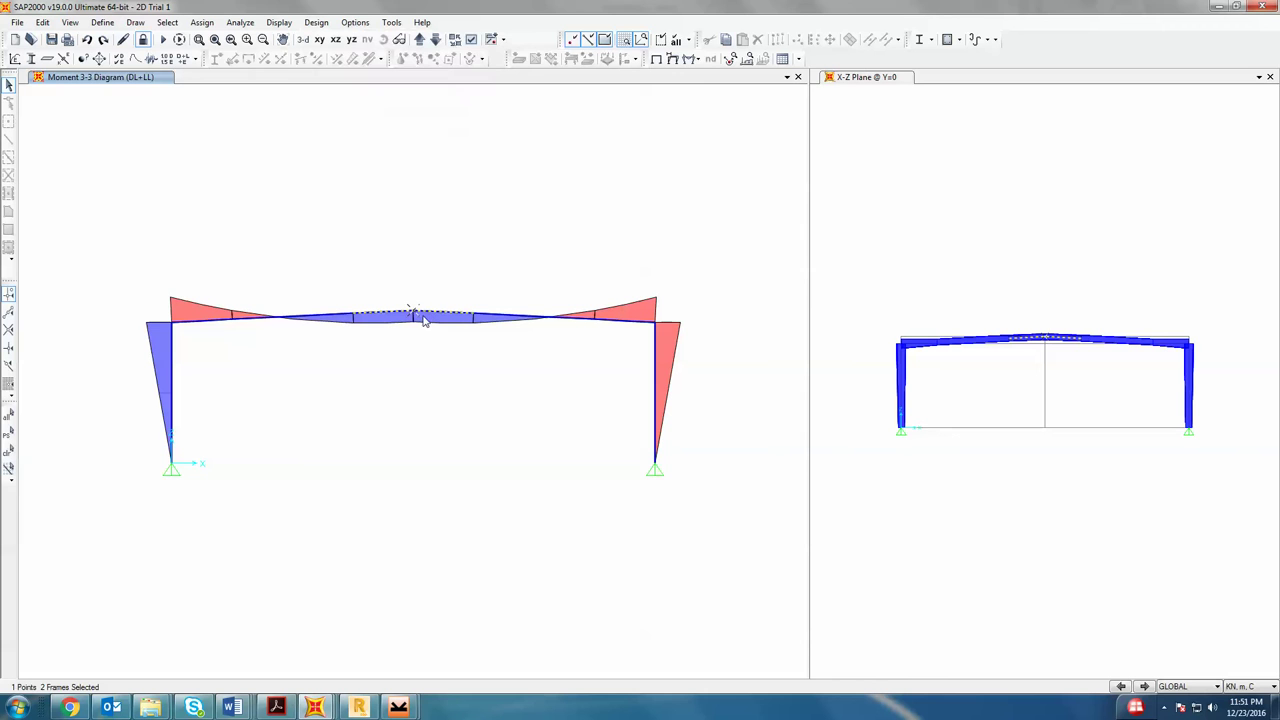
pyautogui.click(355, 22)
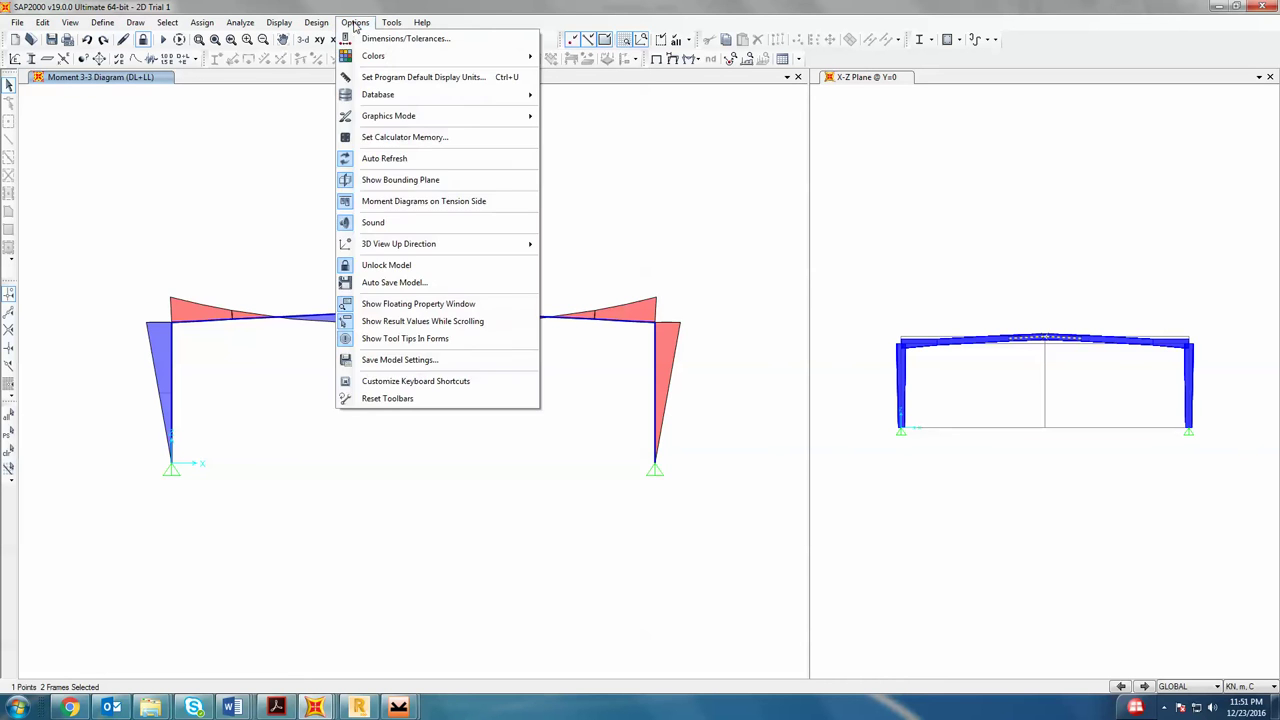
pyautogui.click(316, 22)
pyautogui.moveTo(408, 40)
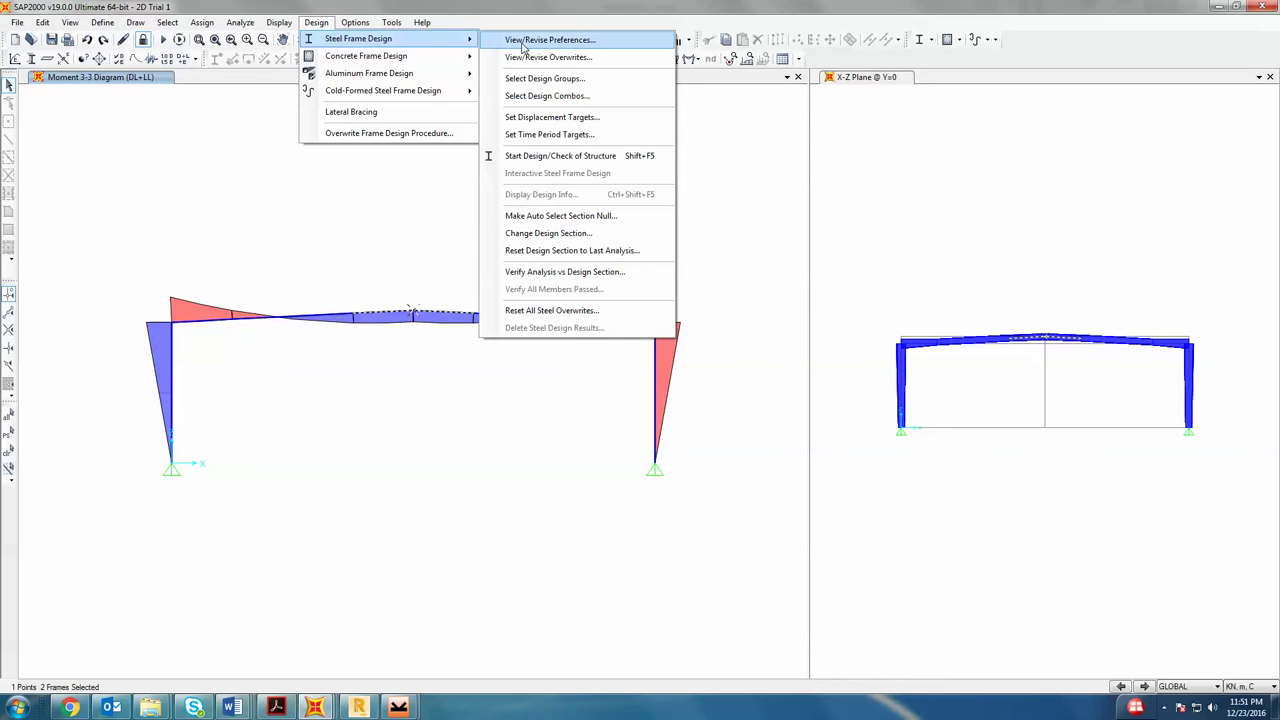
pyautogui.click(530, 57)
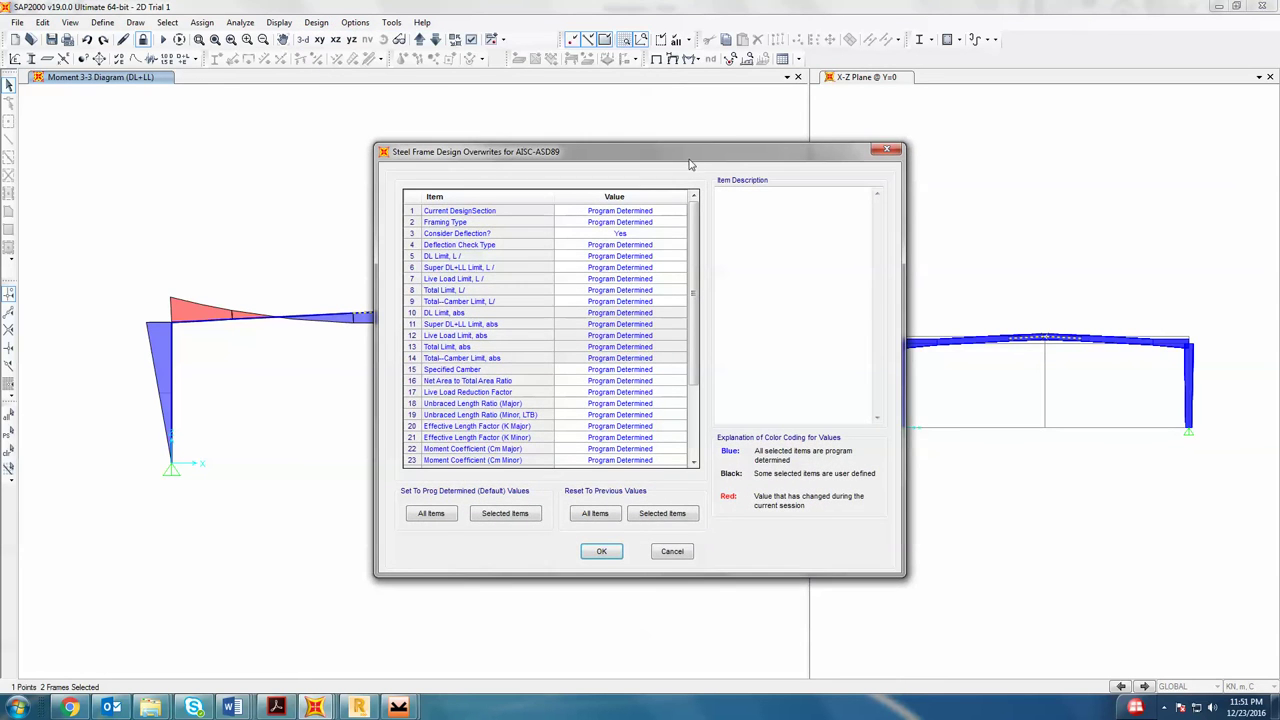
pyautogui.moveTo(689, 155); pyautogui.dragTo(979, 80)
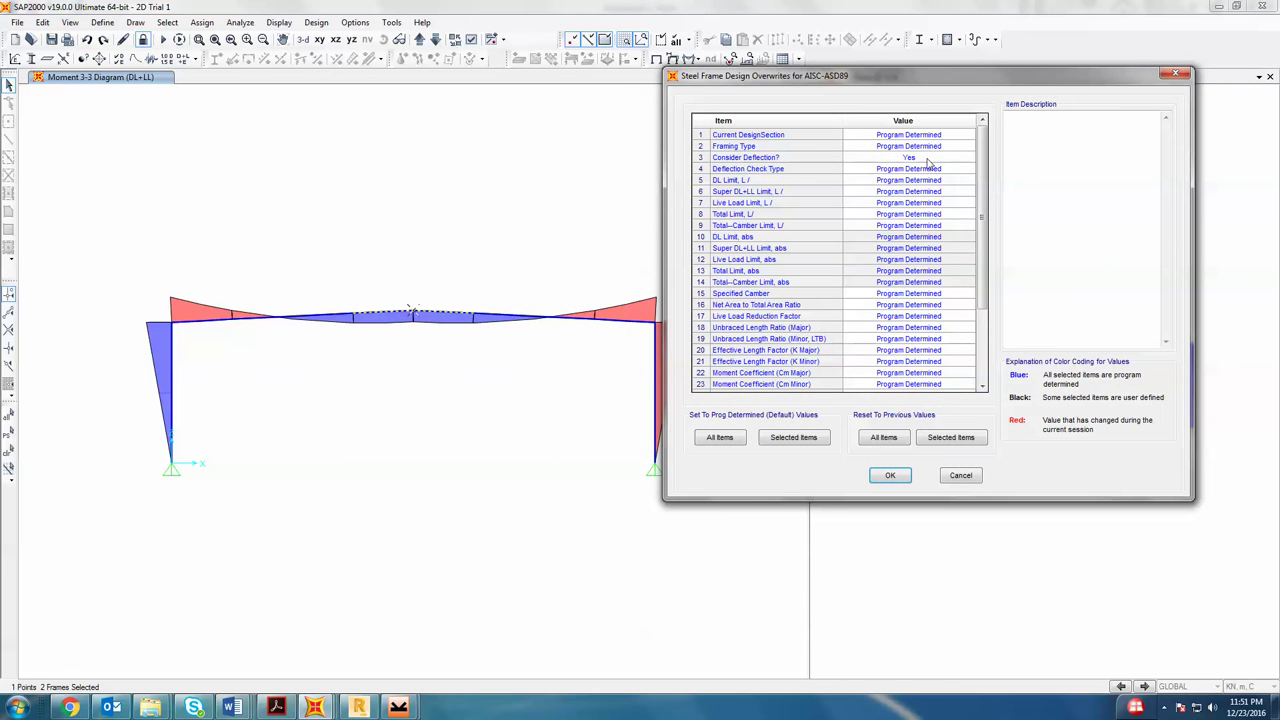
# - Keep deflection consideration at Yes and set the deflection check type to Ratio in the overwrites
pyautogui.click(928, 160)
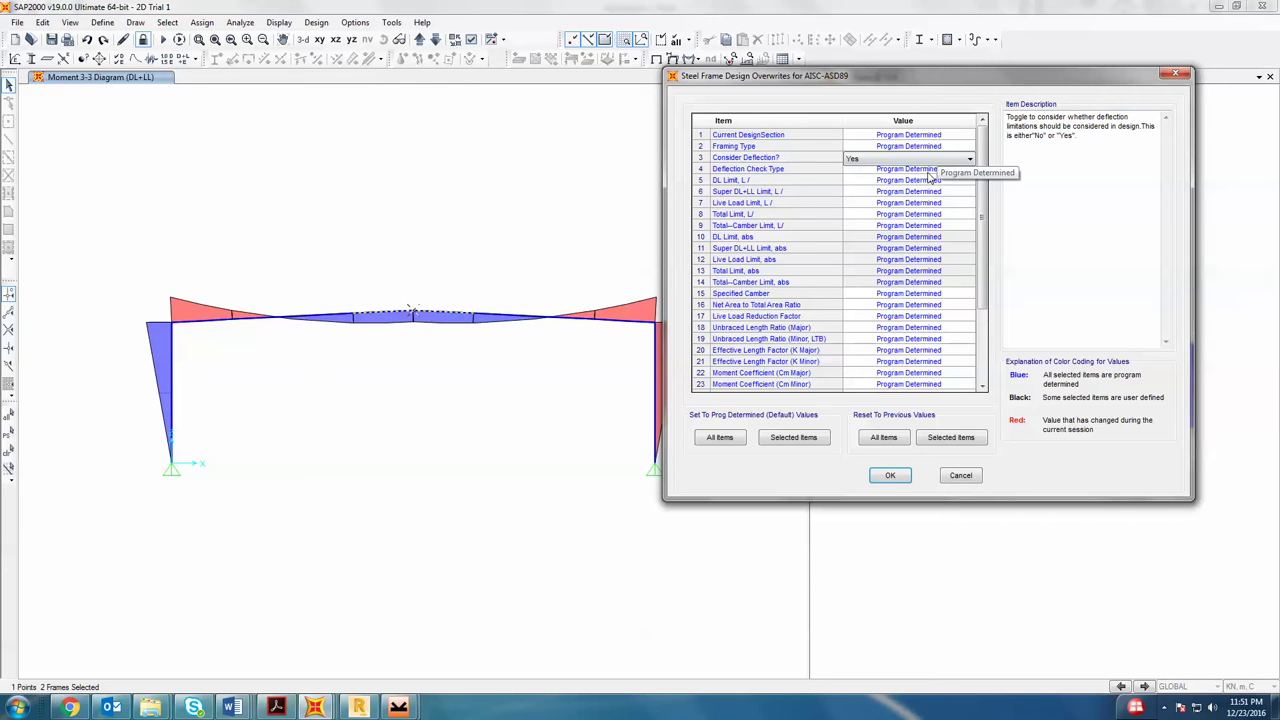
pyautogui.click(760, 172)
pyautogui.click(907, 171)
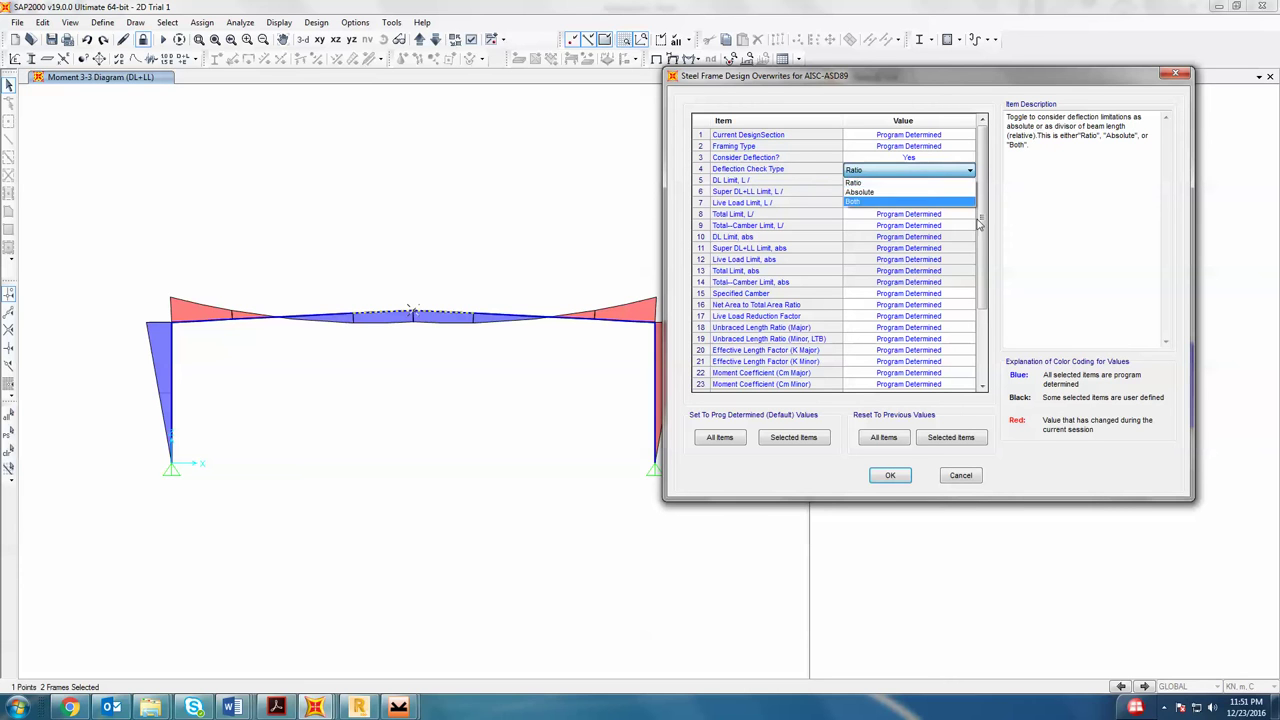
pyautogui.click(912, 191)
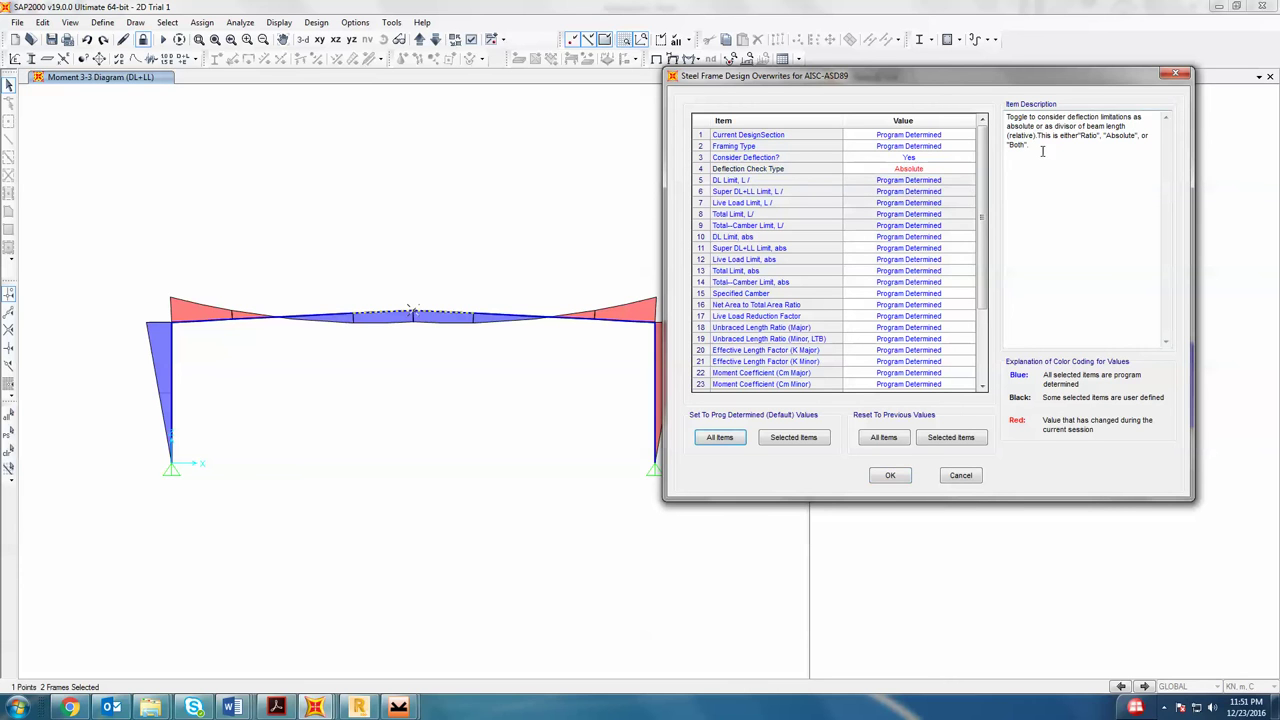
pyautogui.click(951, 174)
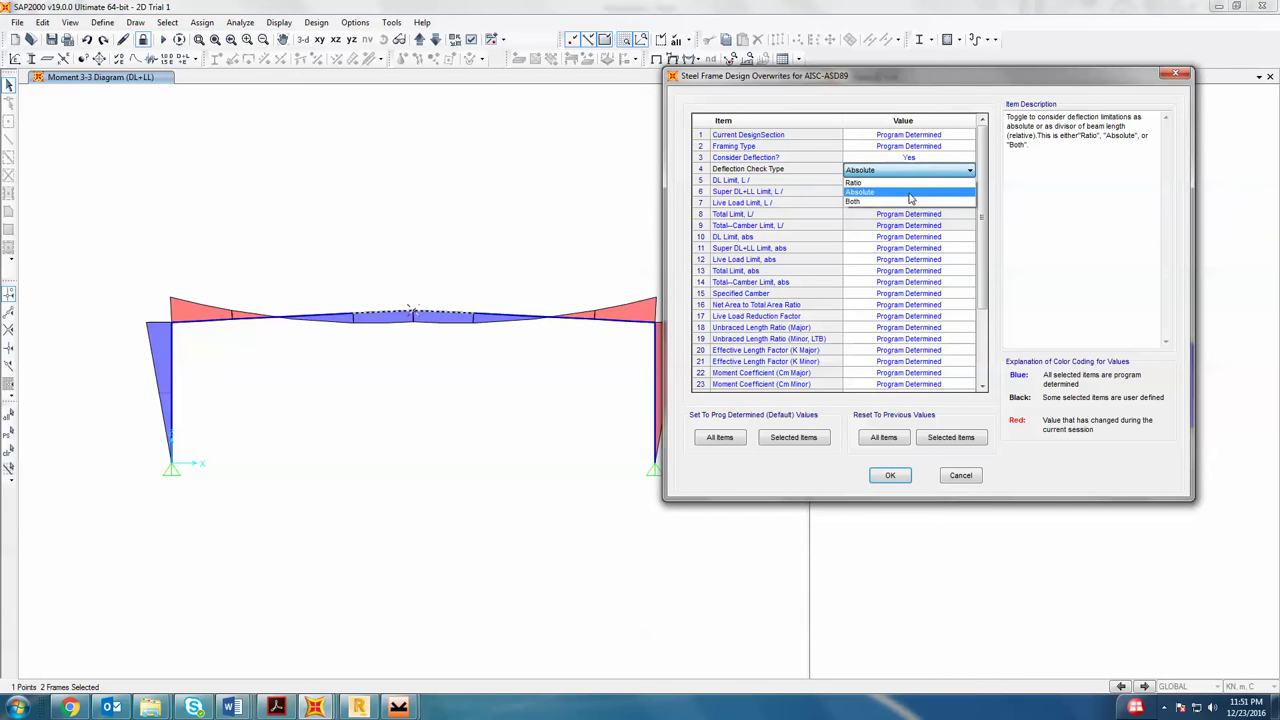
pyautogui.click(922, 182)
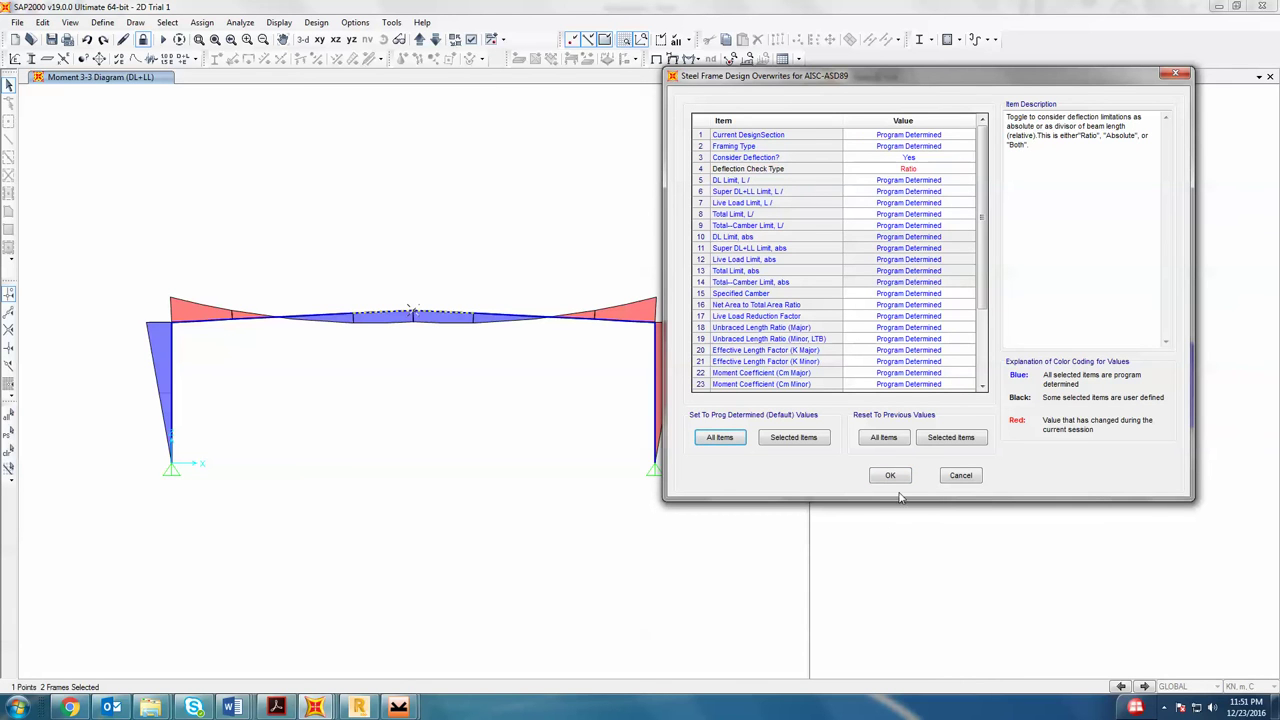
# - Set the effective length factors of the selected rafters to 0.65 for K Major and 2 for K Minor
pyautogui.moveTo(986, 285); pyautogui.dragTo(983, 335)
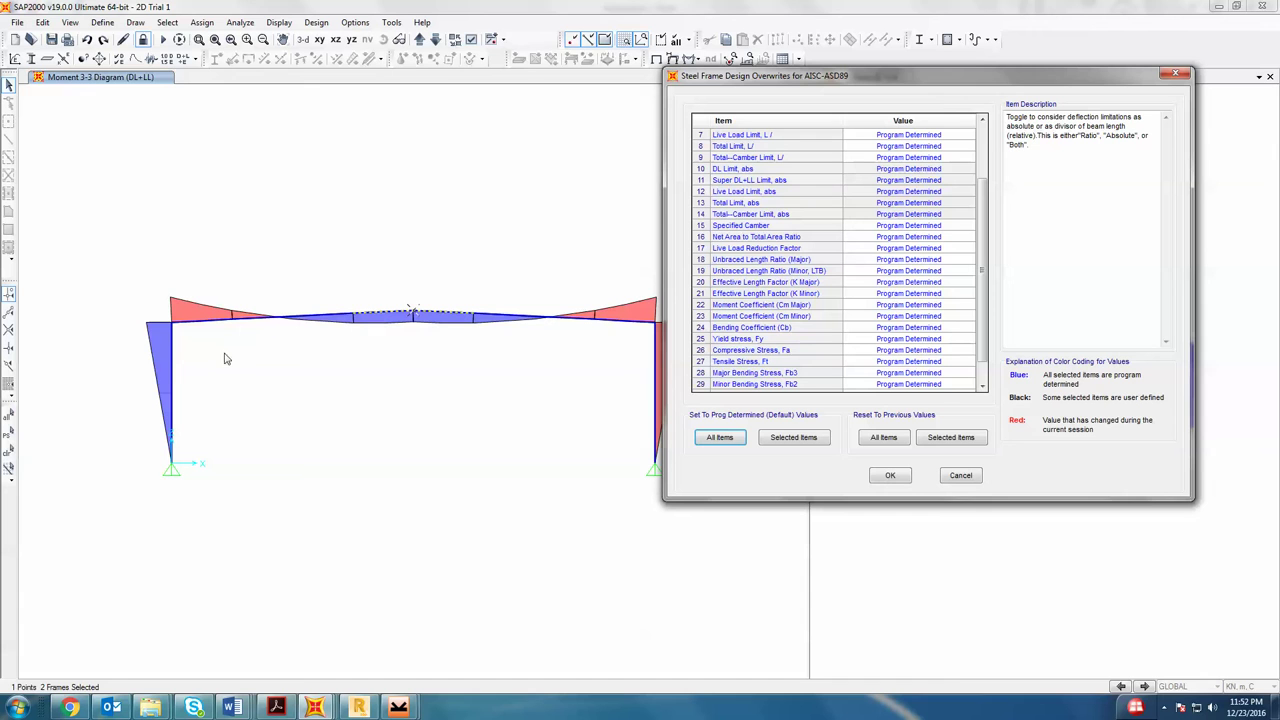
pyautogui.click(880, 283)
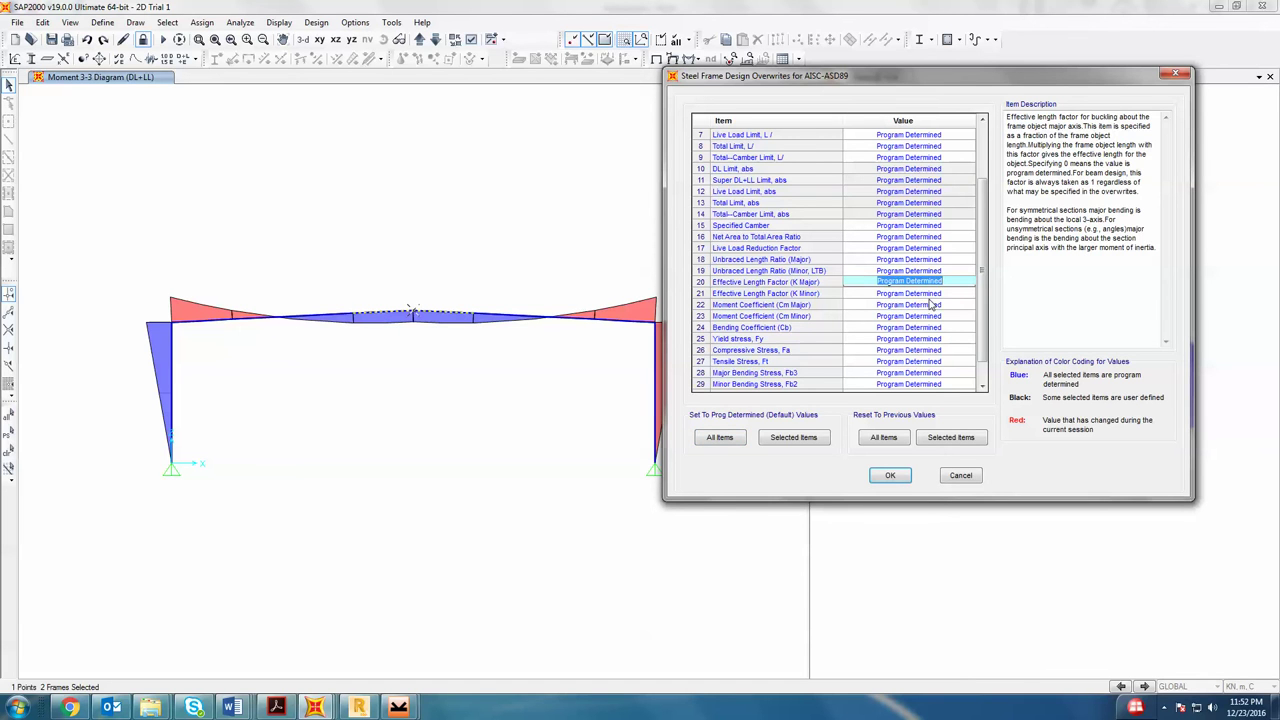
pyautogui.write('1')
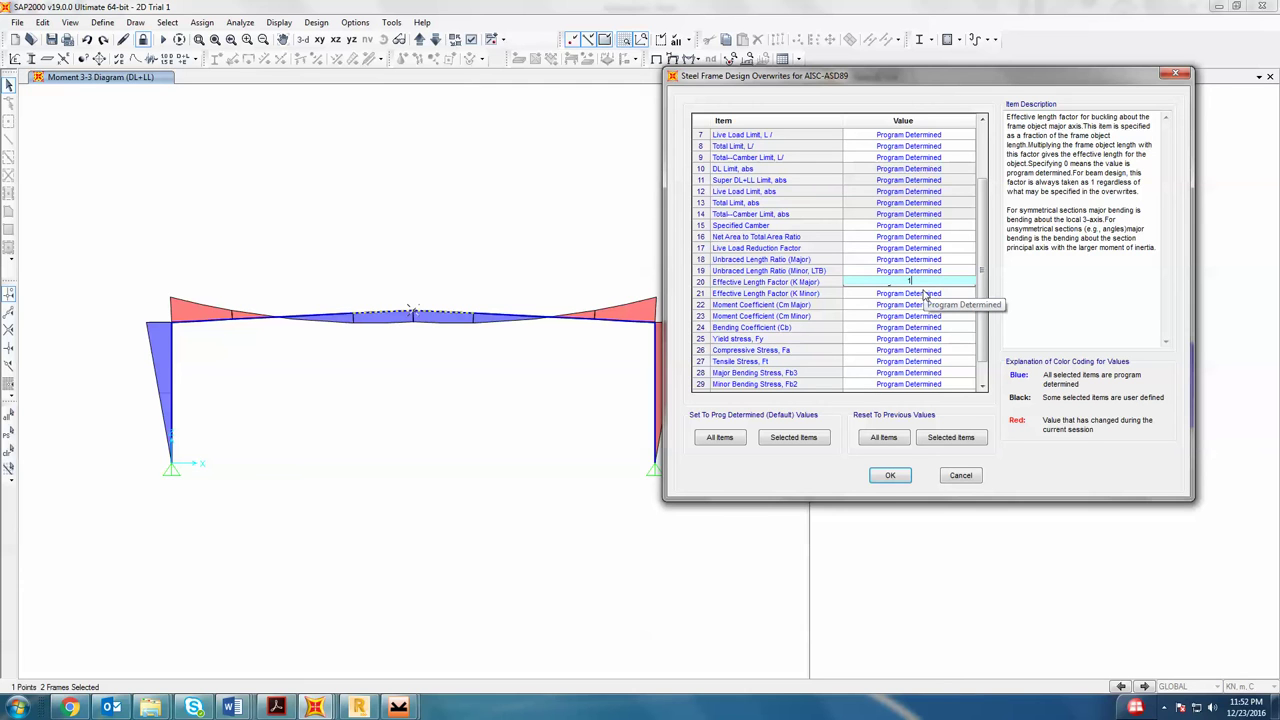
pyautogui.write('0.65')
pyautogui.click(896, 293)
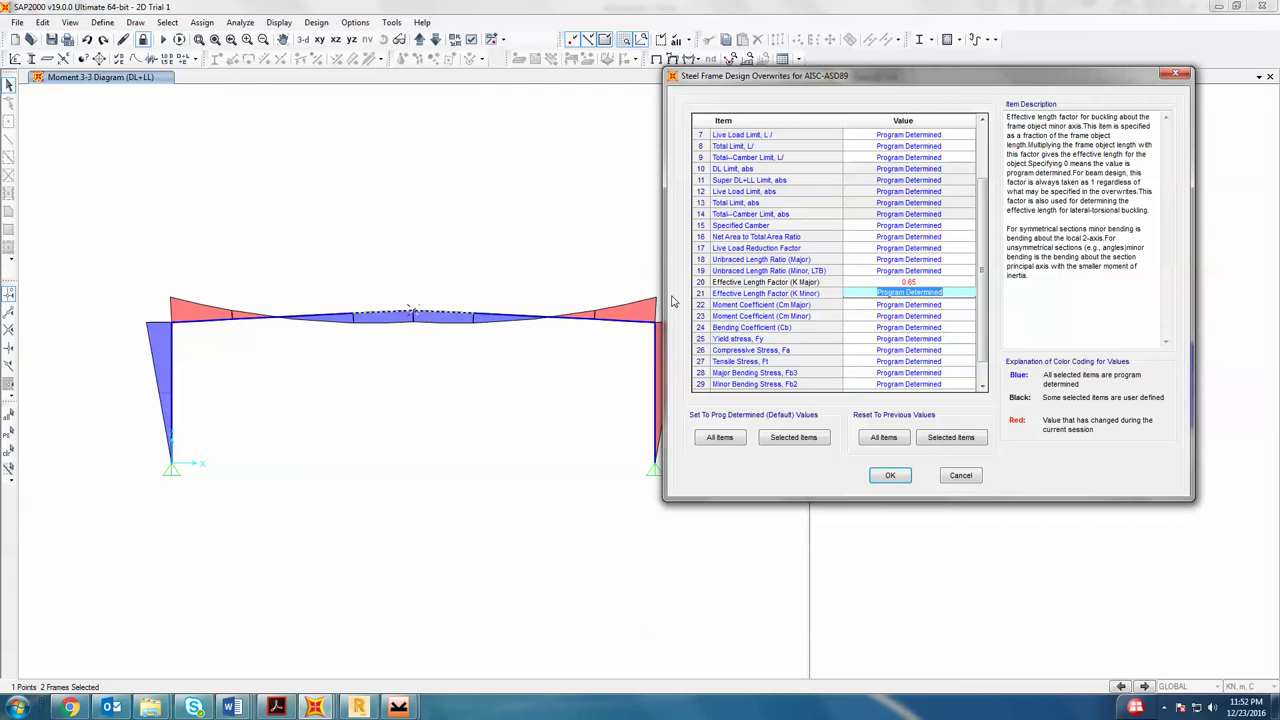
pyautogui.write('2')
pyautogui.click(888, 271)
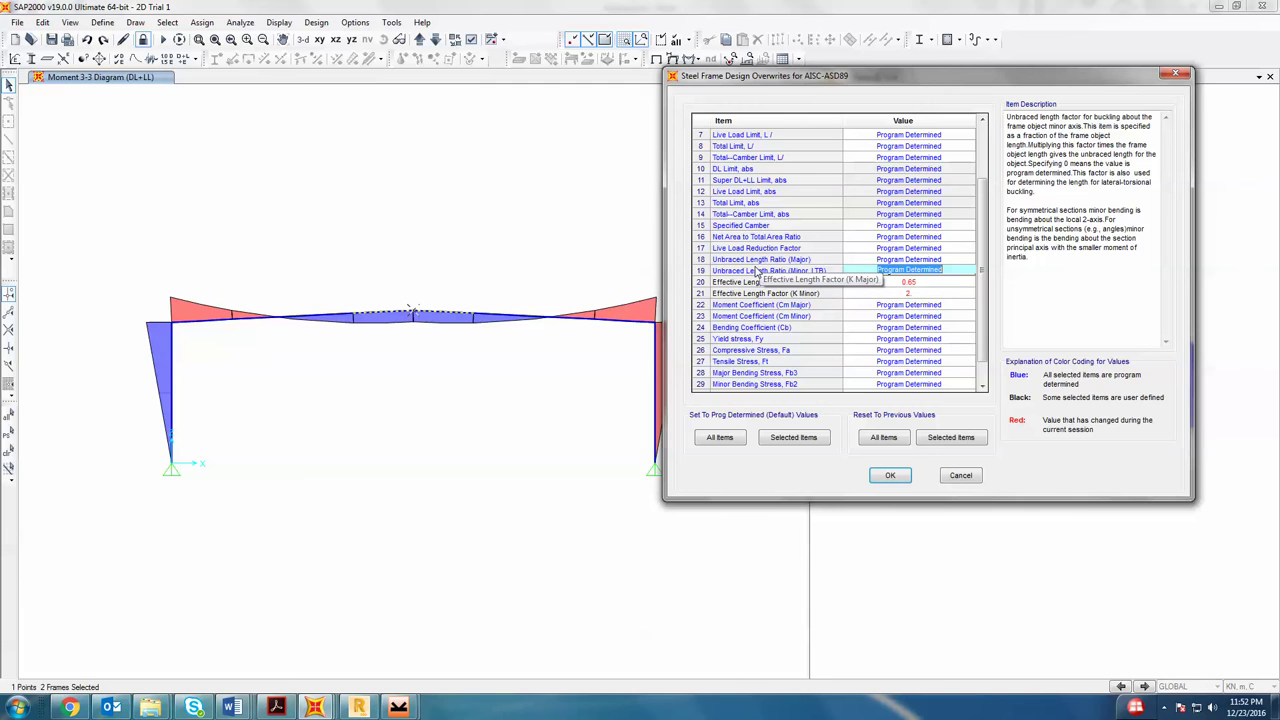
# - Switch to the Introduction document in Word and add the line "L act =3m" below the list of numbers
pyautogui.click(231, 707)
pyautogui.click(362, 646)
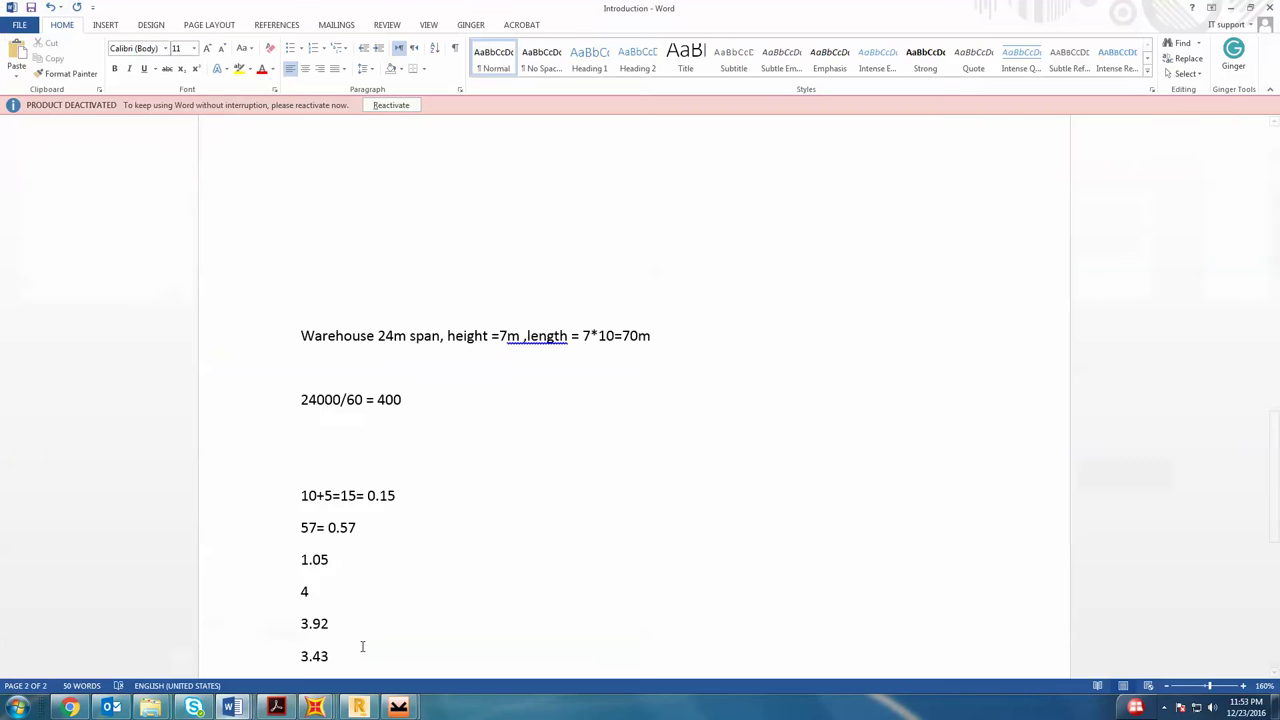
pyautogui.scroll(-5, 549, 477)
pyautogui.click(346, 331)
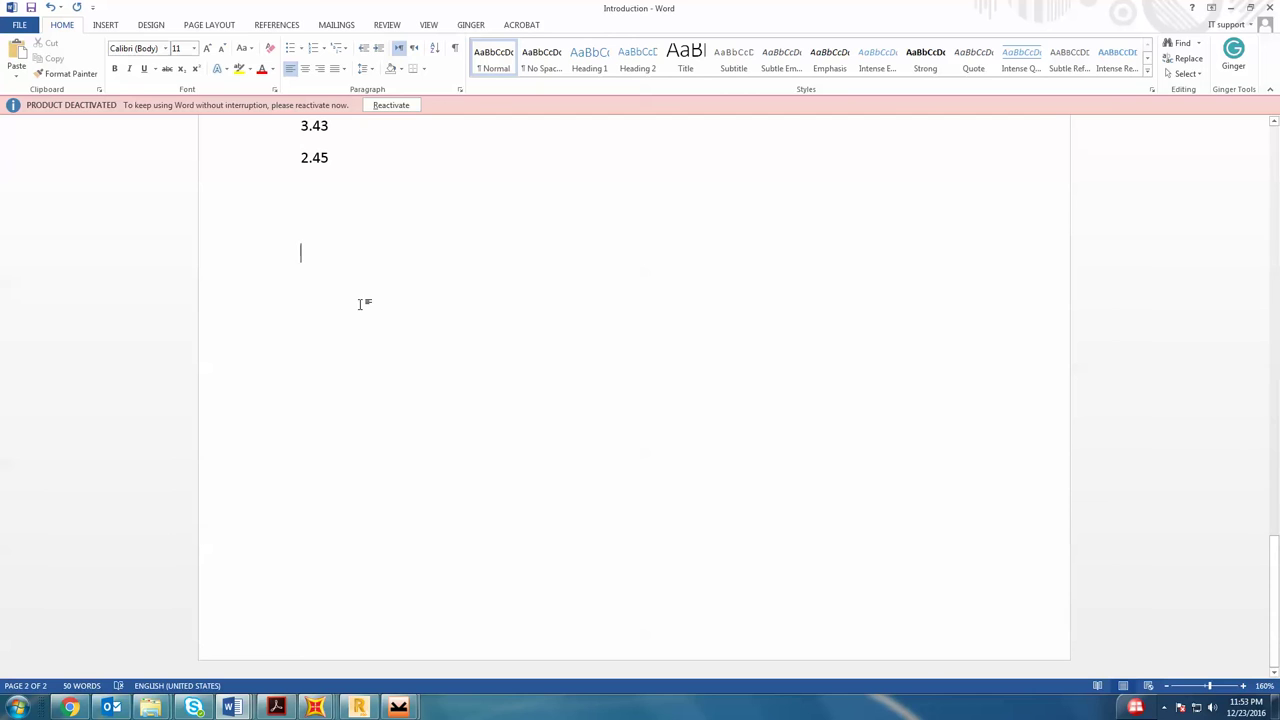
pyautogui.write('3')
pyautogui.press('BackSpace')
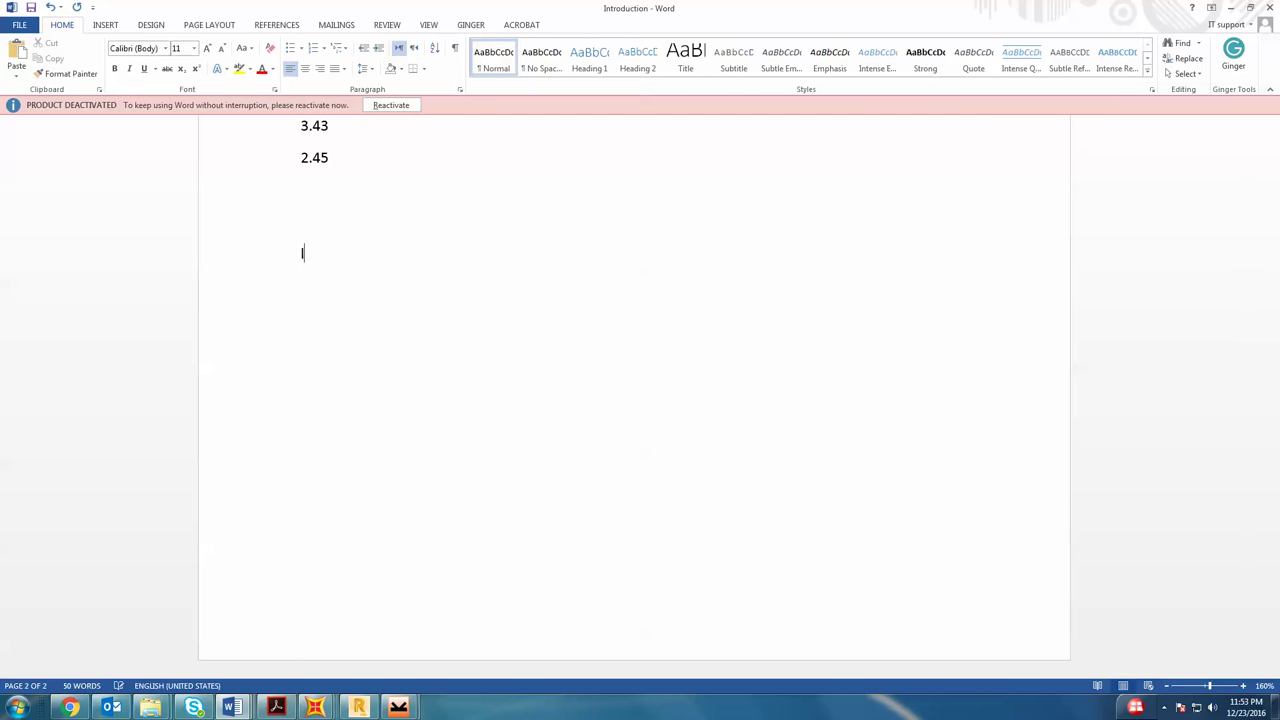
pyautogui.write('L act =3m')
pyautogui.press('Return')
pyautogui.press('Return')
# - Note the unbraced lengths below the actual length as "Lux=12m" and "Luy=1.7"
pyautogui.write('K')
pyautogui.press('BackSpace')
pyautogui.write('Lu')
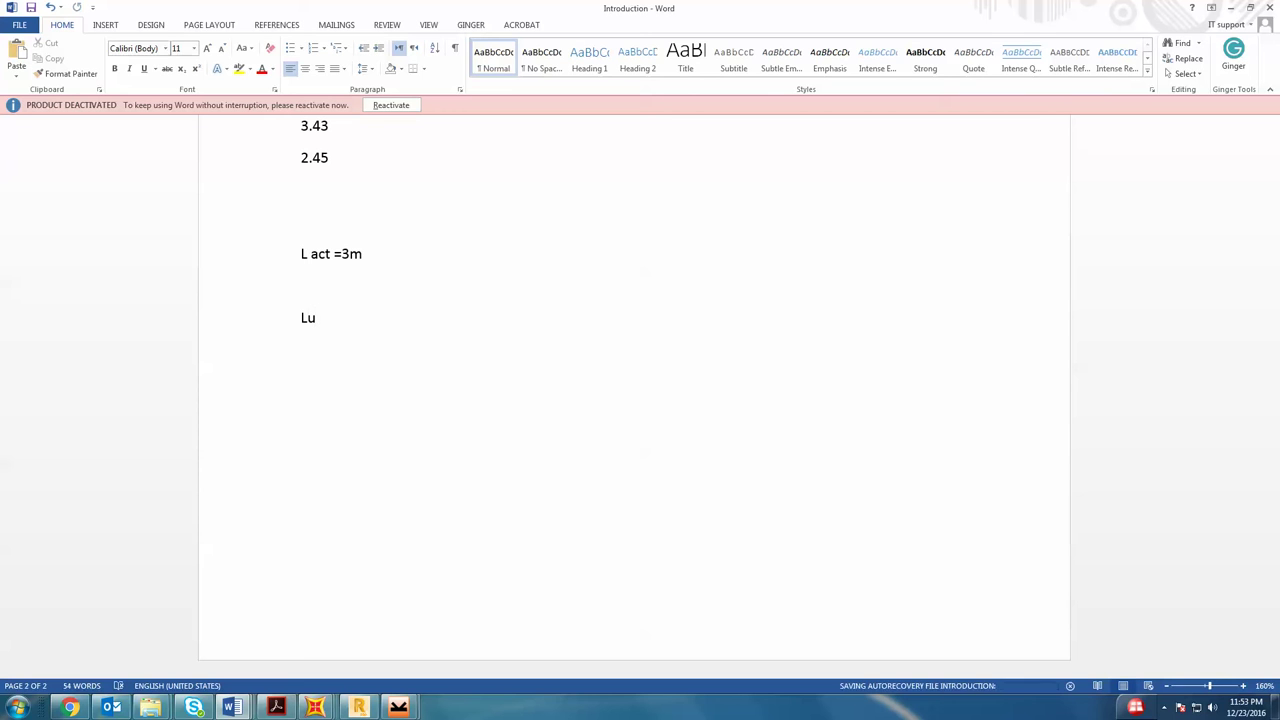
pyautogui.write('x=')
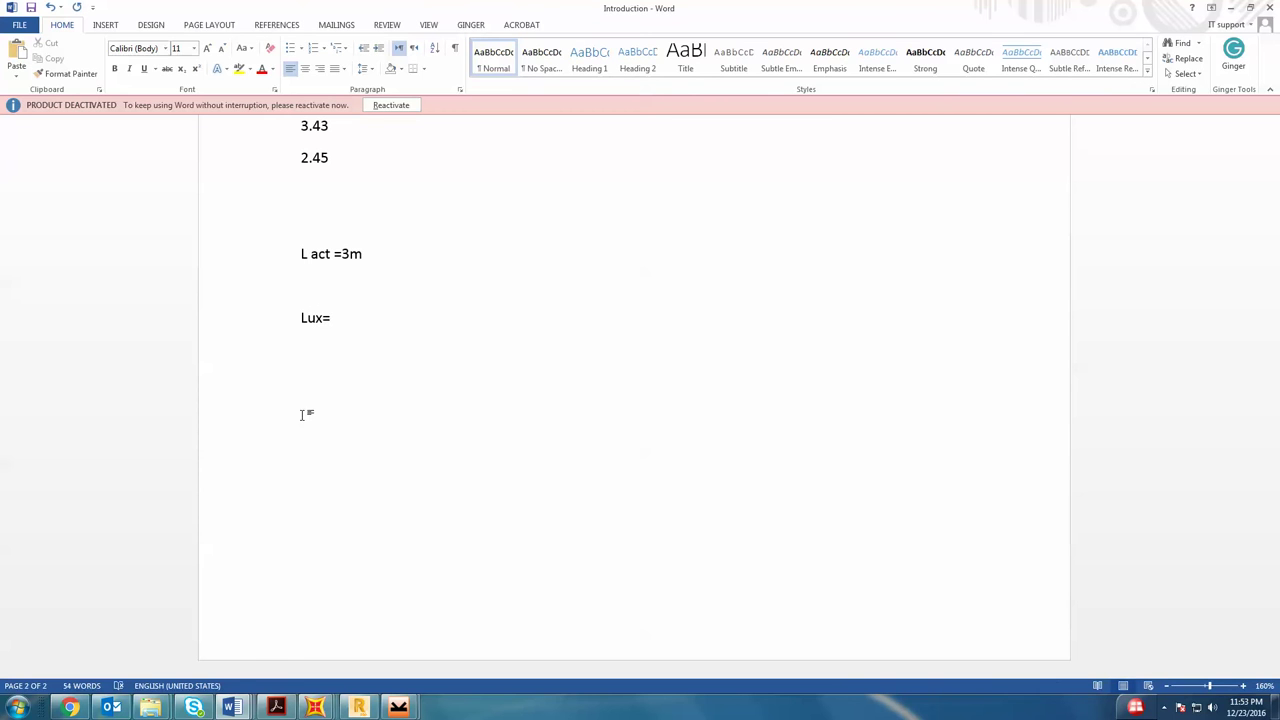
pyautogui.write('12m')
pyautogui.press('Return')
pyautogui.write('Luy=1.7')
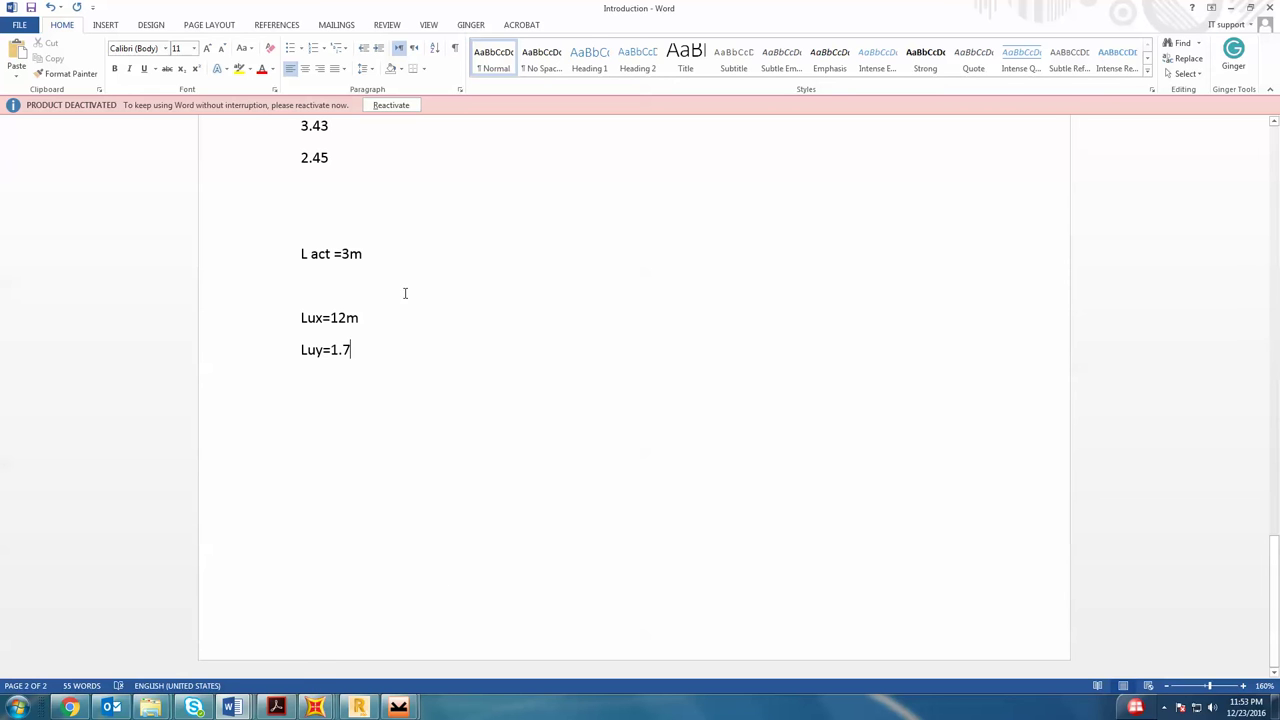
pyautogui.tripleClick(358, 318)
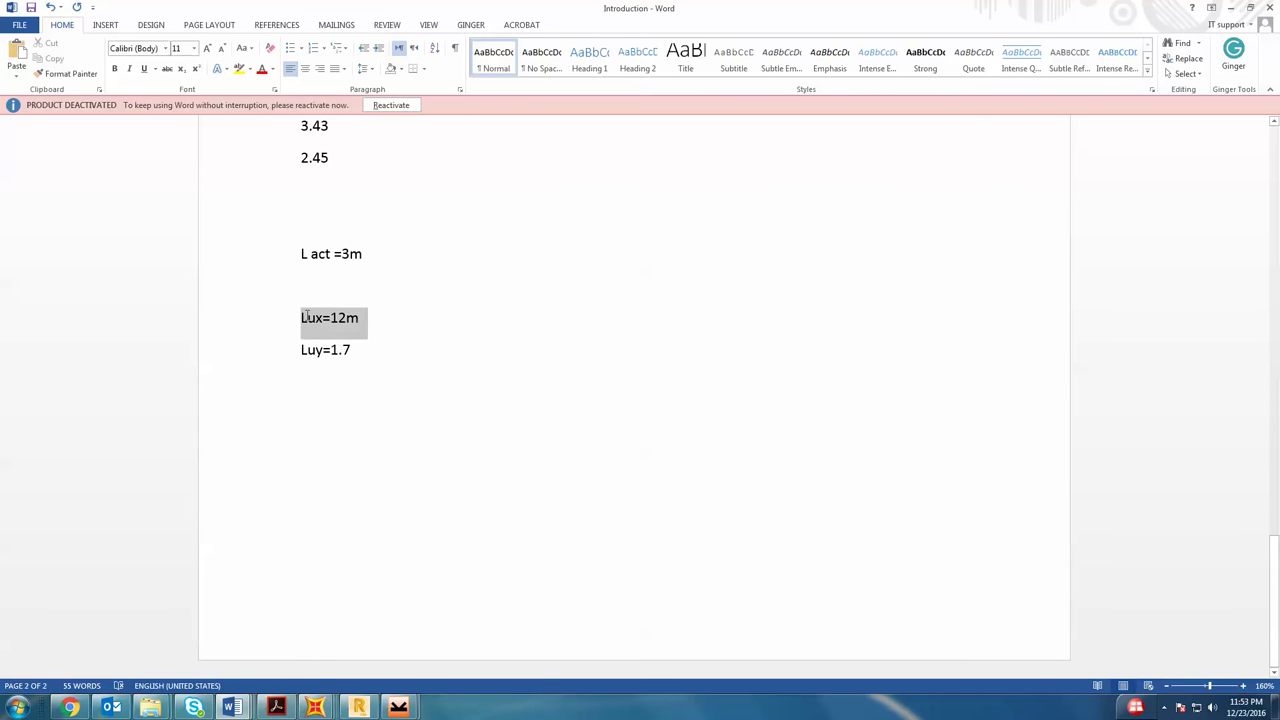
# - Write the unbraced length ratios below the lengths as "12/3=4" and "1.7/3=0.56"
pyautogui.moveTo(314, 707)
pyautogui.click(462, 618)
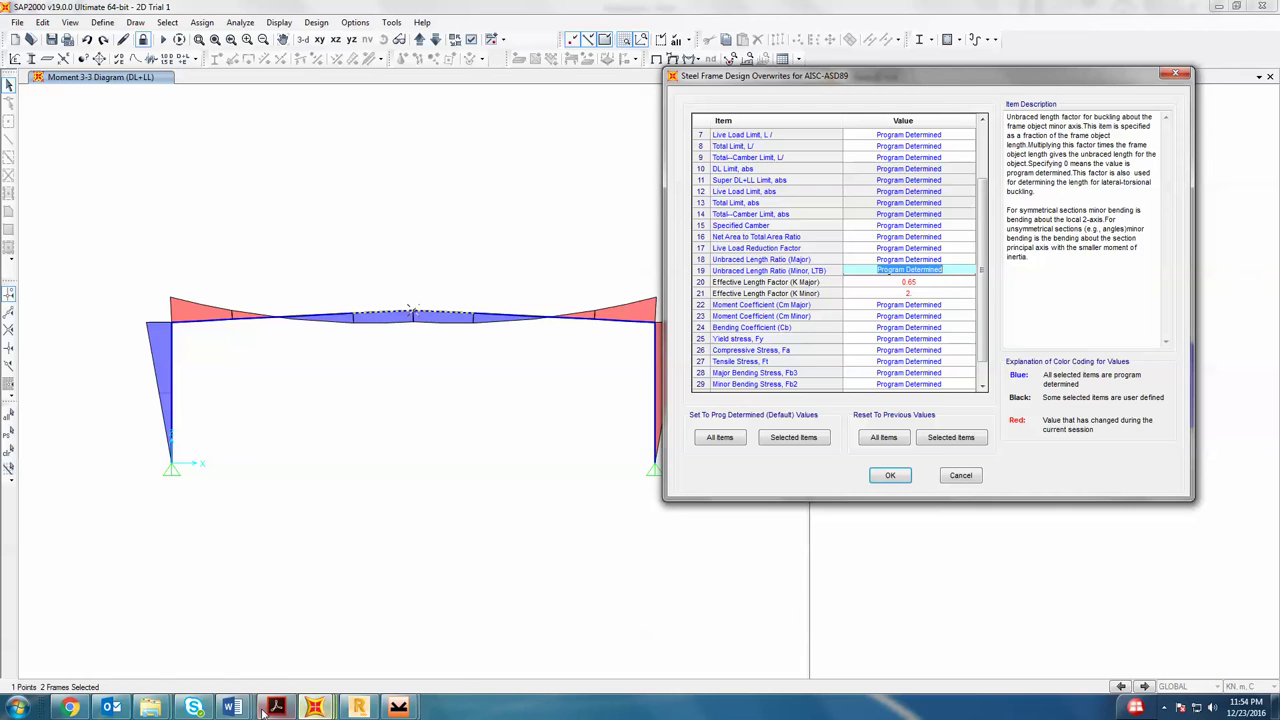
pyautogui.moveTo(231, 707)
pyautogui.click(388, 635)
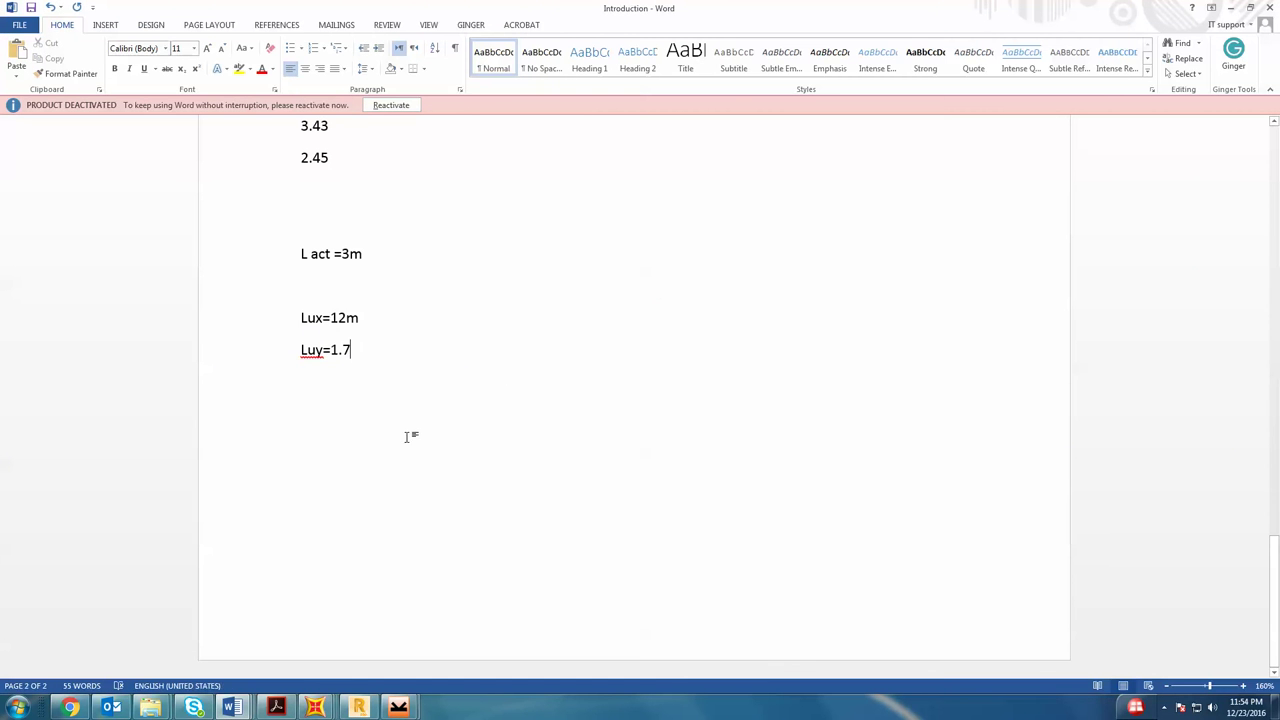
pyautogui.press('Return')
pyautogui.press('Return')
pyautogui.write('12/3')
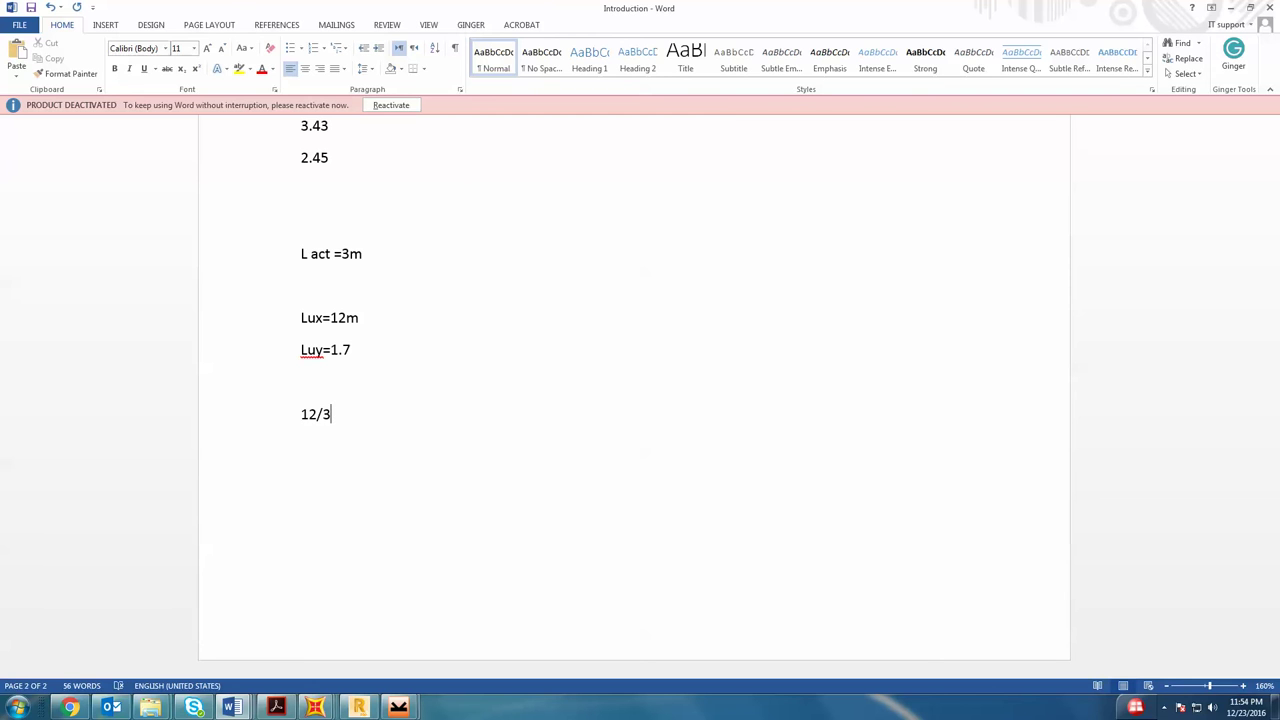
pyautogui.write('=4')
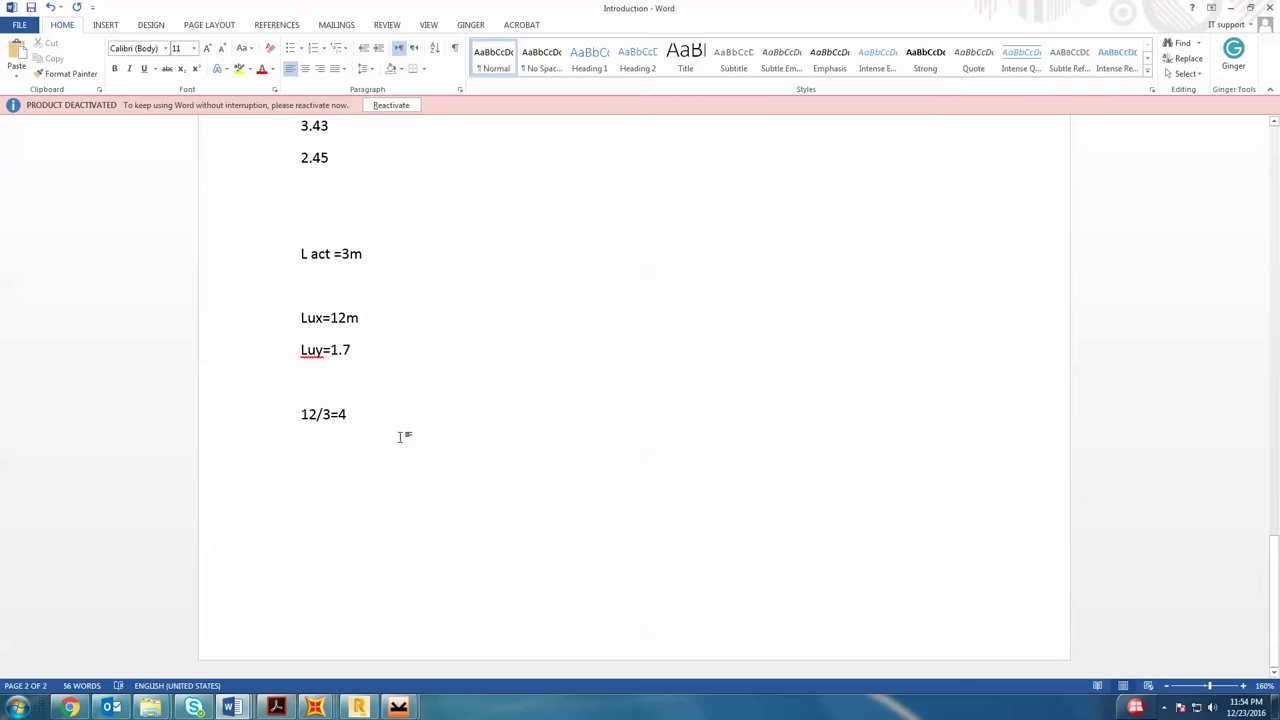
pyautogui.press('Return')
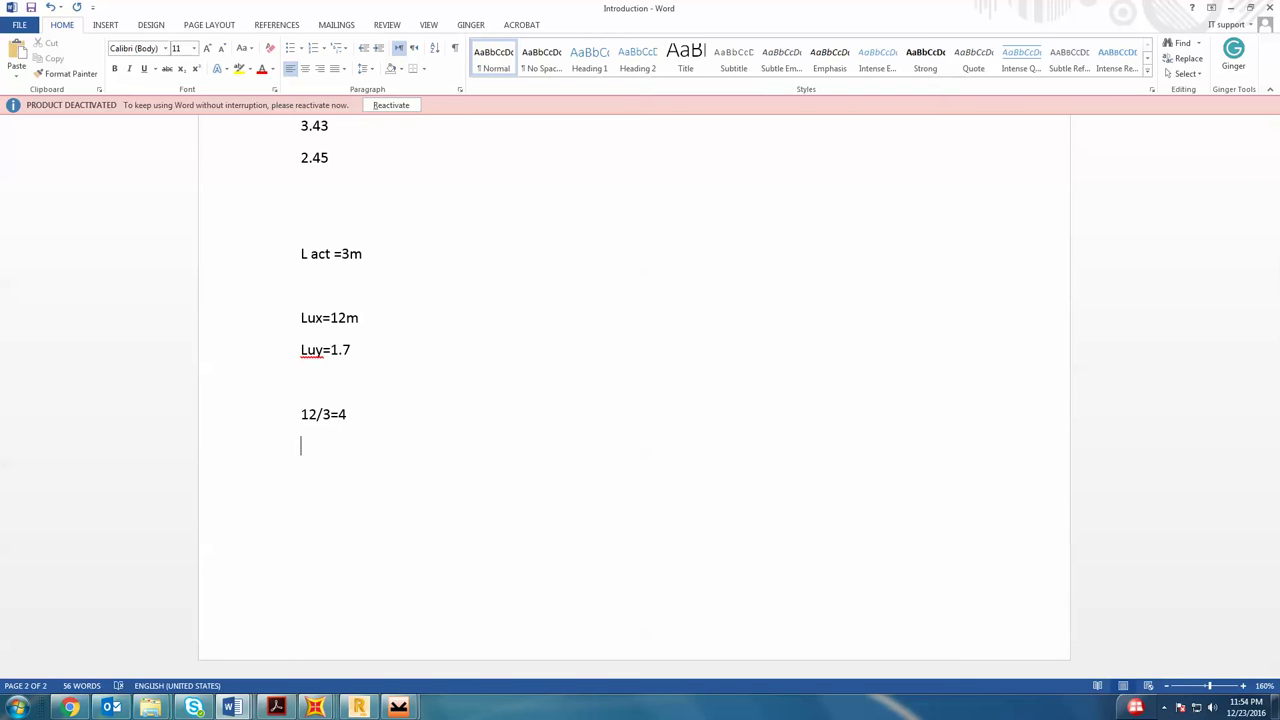
pyautogui.write('1.7/3=0.56')
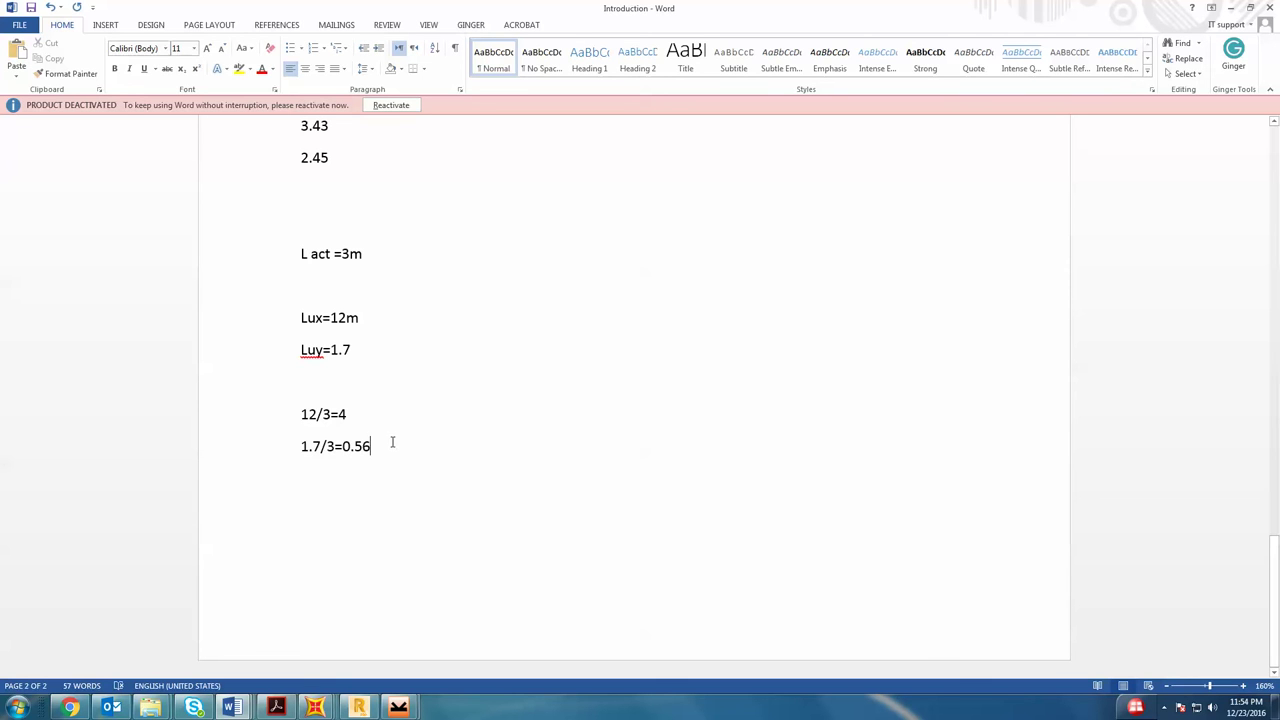
pyautogui.press('Return')
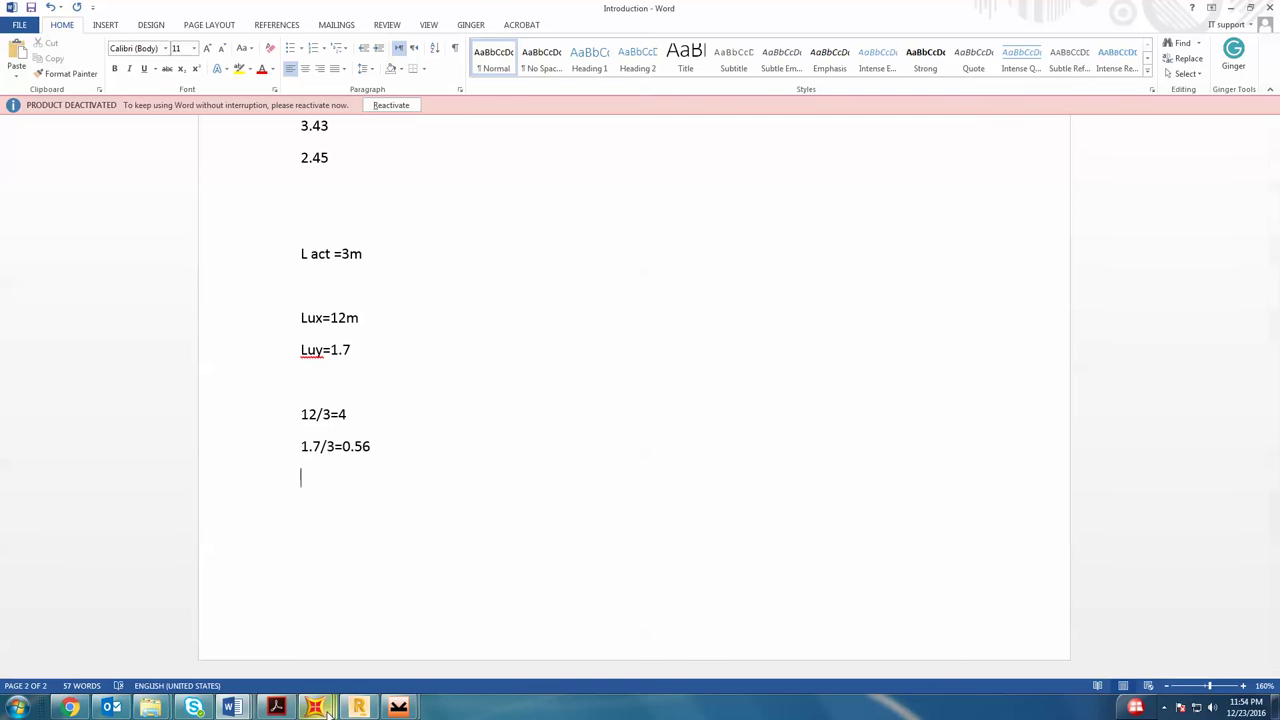
# - Switch back to SAP2000 and set the selected rafters' unbraced length ratios to 4 for Major and 0.56 for Minor, LTB
pyautogui.moveTo(320, 708)
pyautogui.click(462, 632)
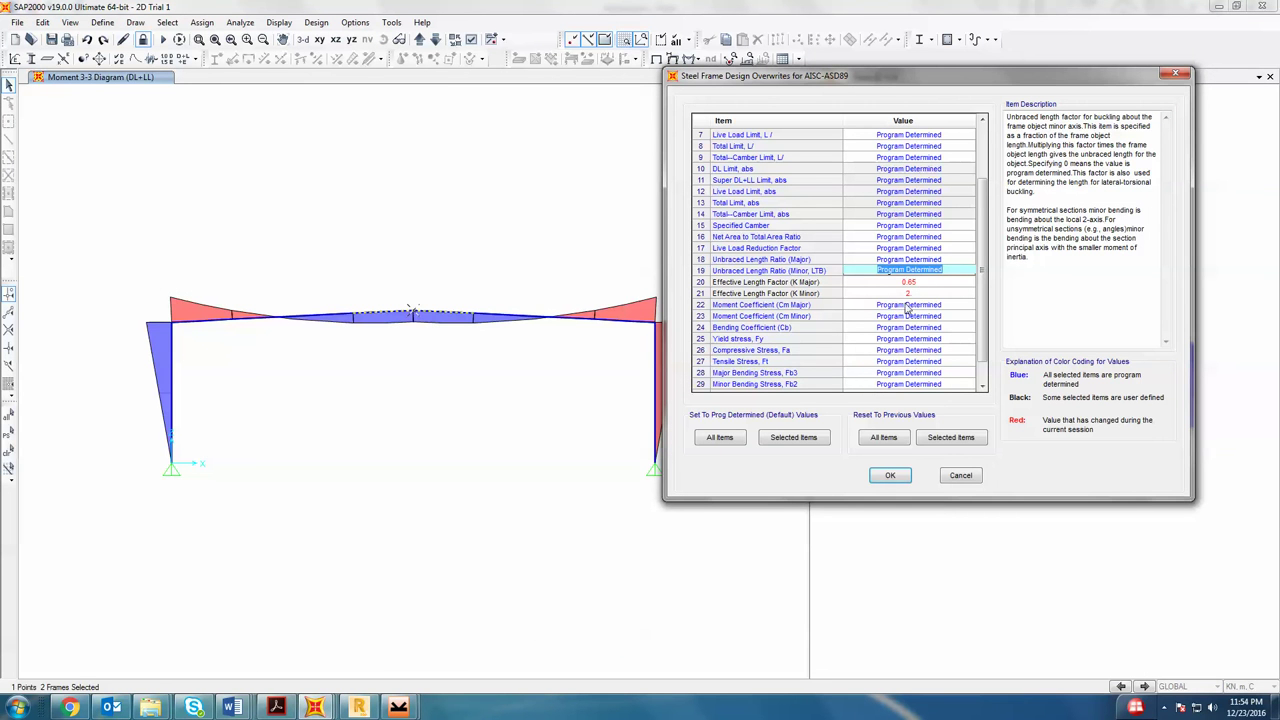
pyautogui.click(318, 708)
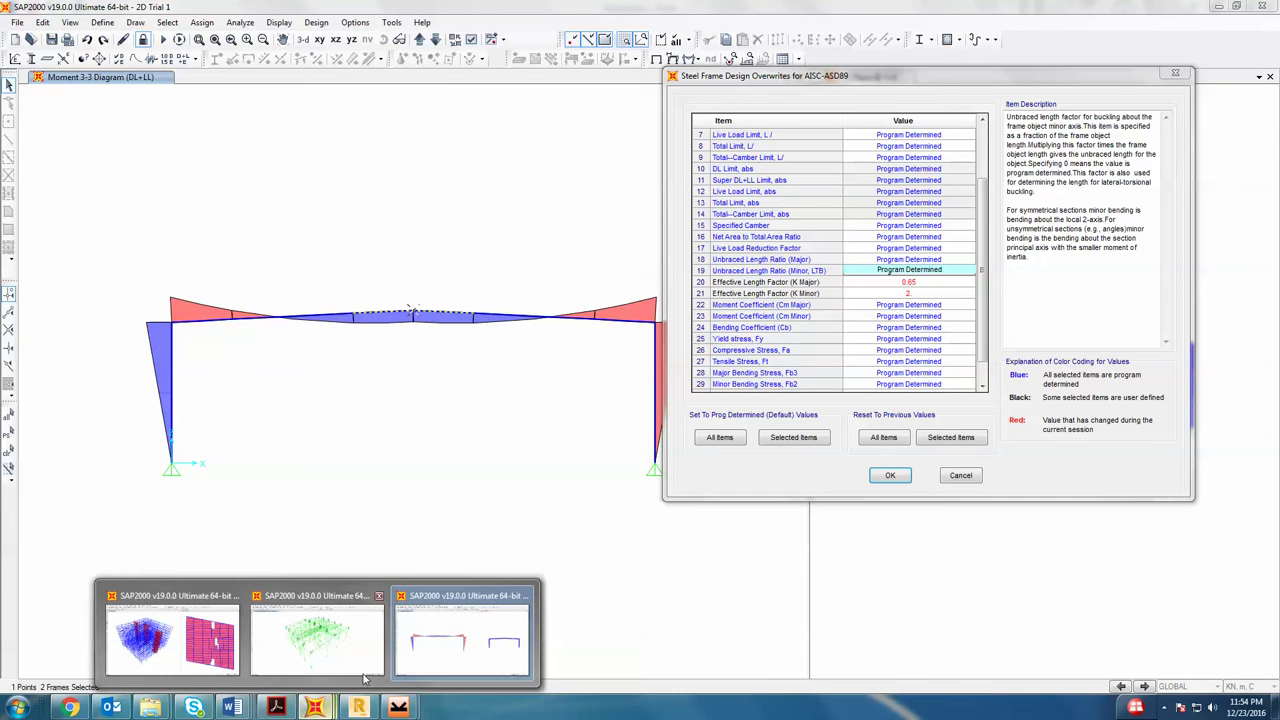
pyautogui.moveTo(276, 708)
pyautogui.click(470, 632)
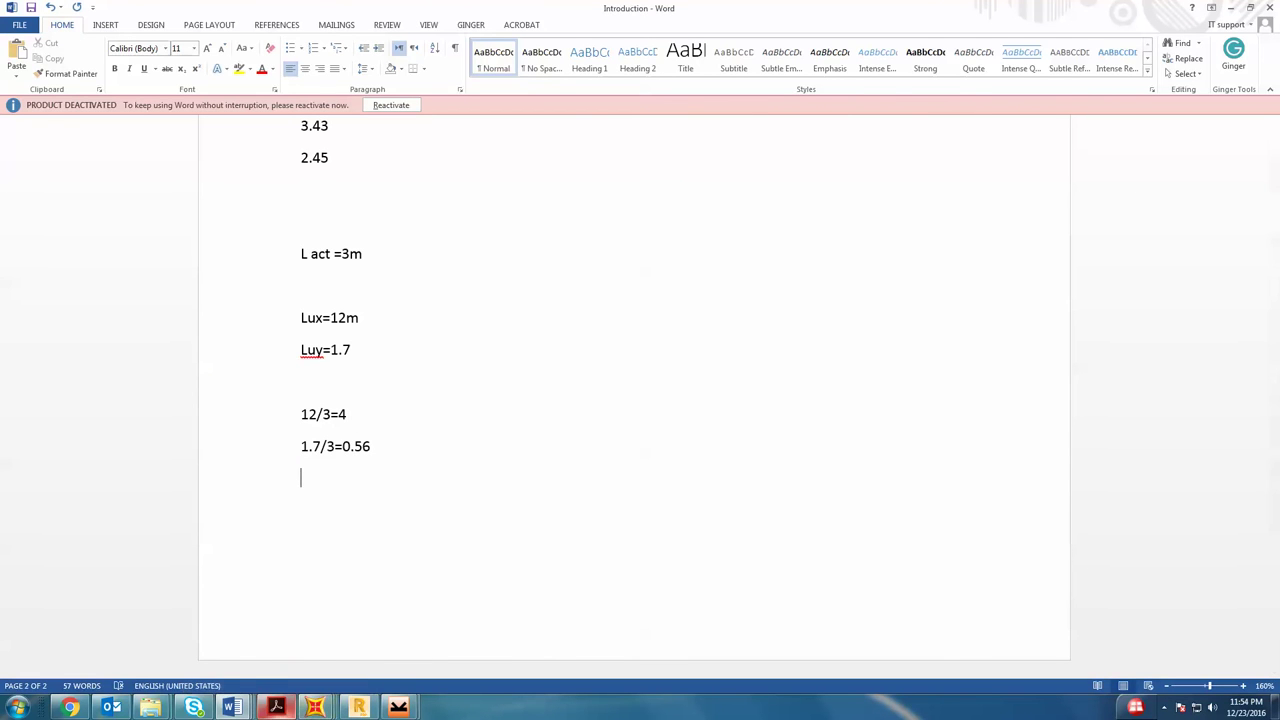
pyautogui.moveTo(316, 708)
pyautogui.click(470, 632)
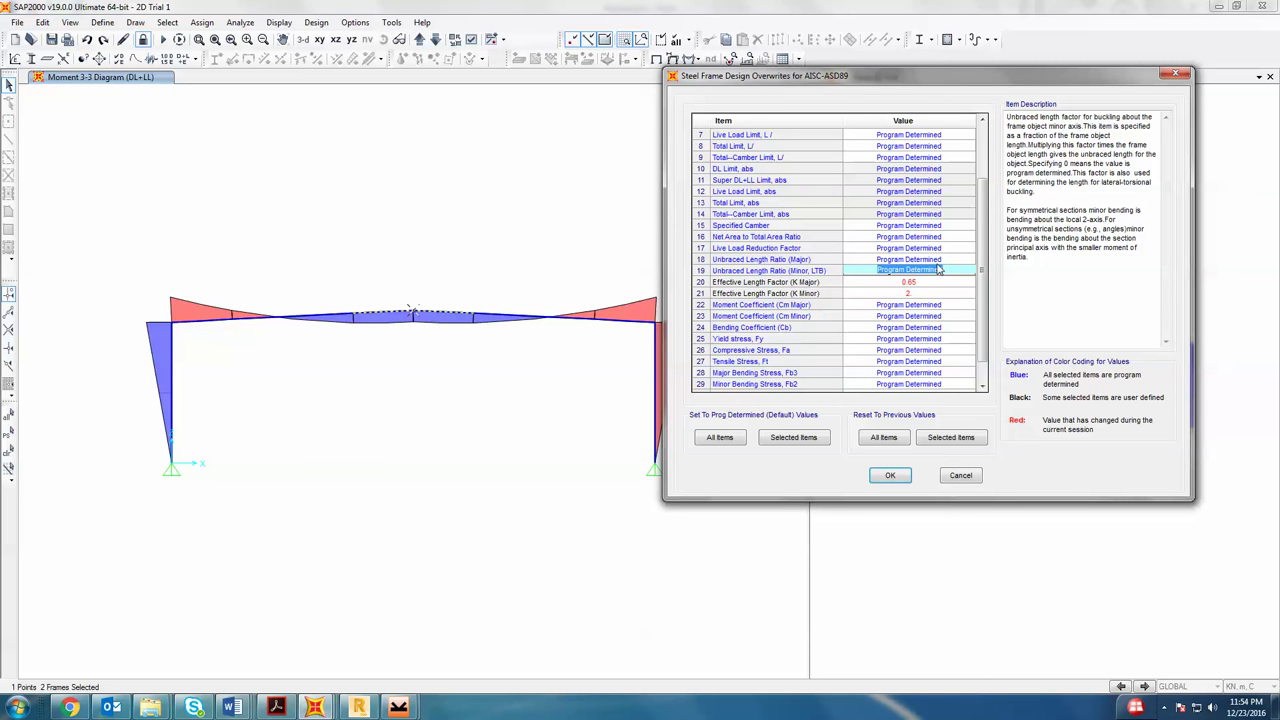
pyautogui.press('Up')
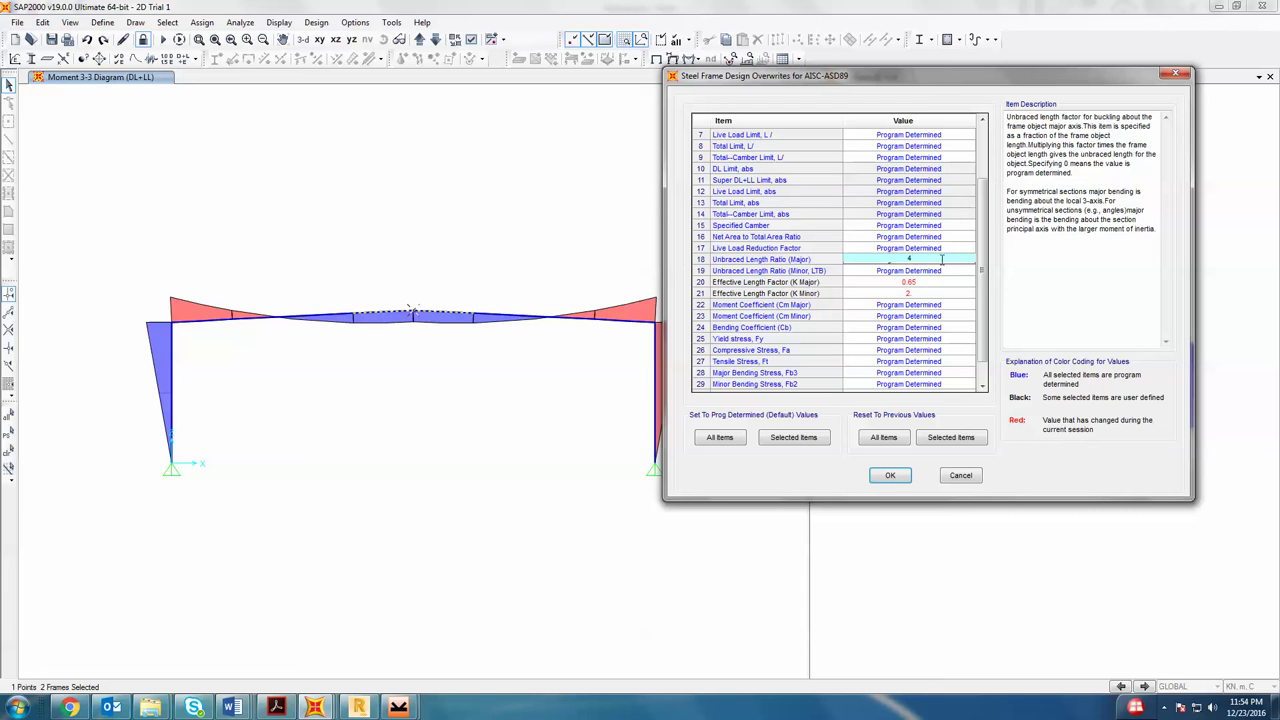
pyautogui.click(950, 274)
pyautogui.write('0.56')
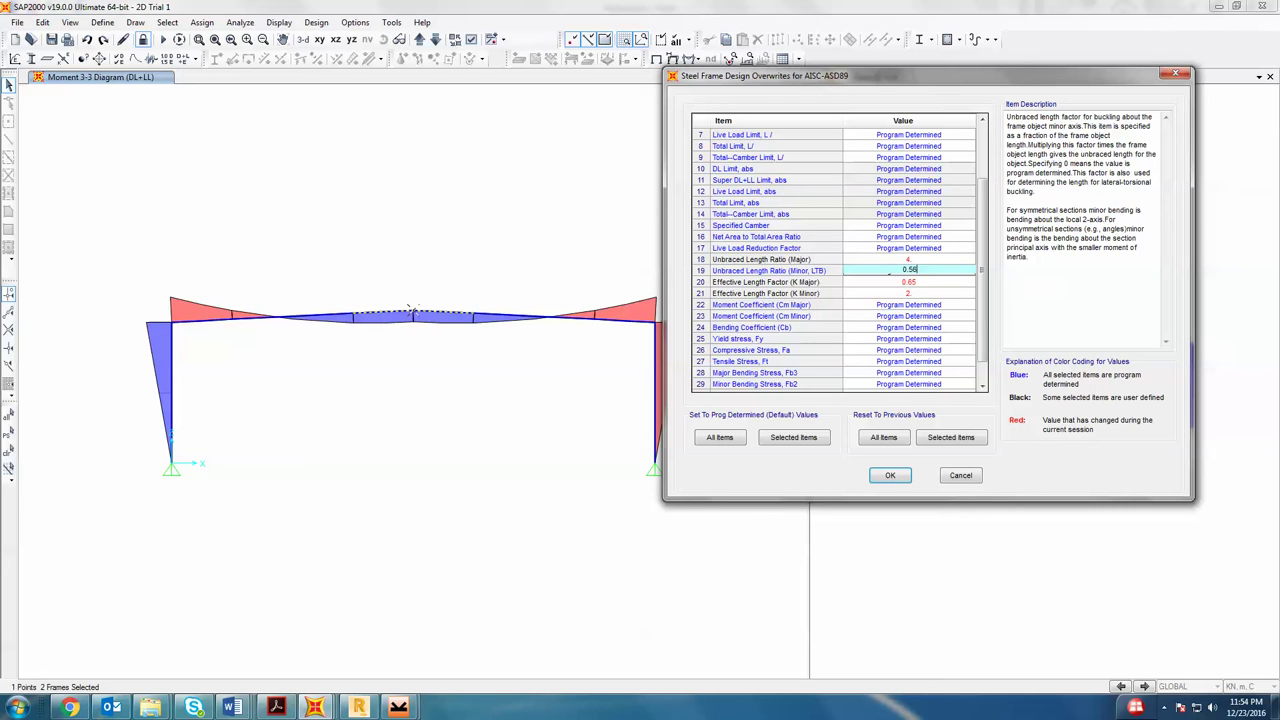
pyautogui.click(946, 283)
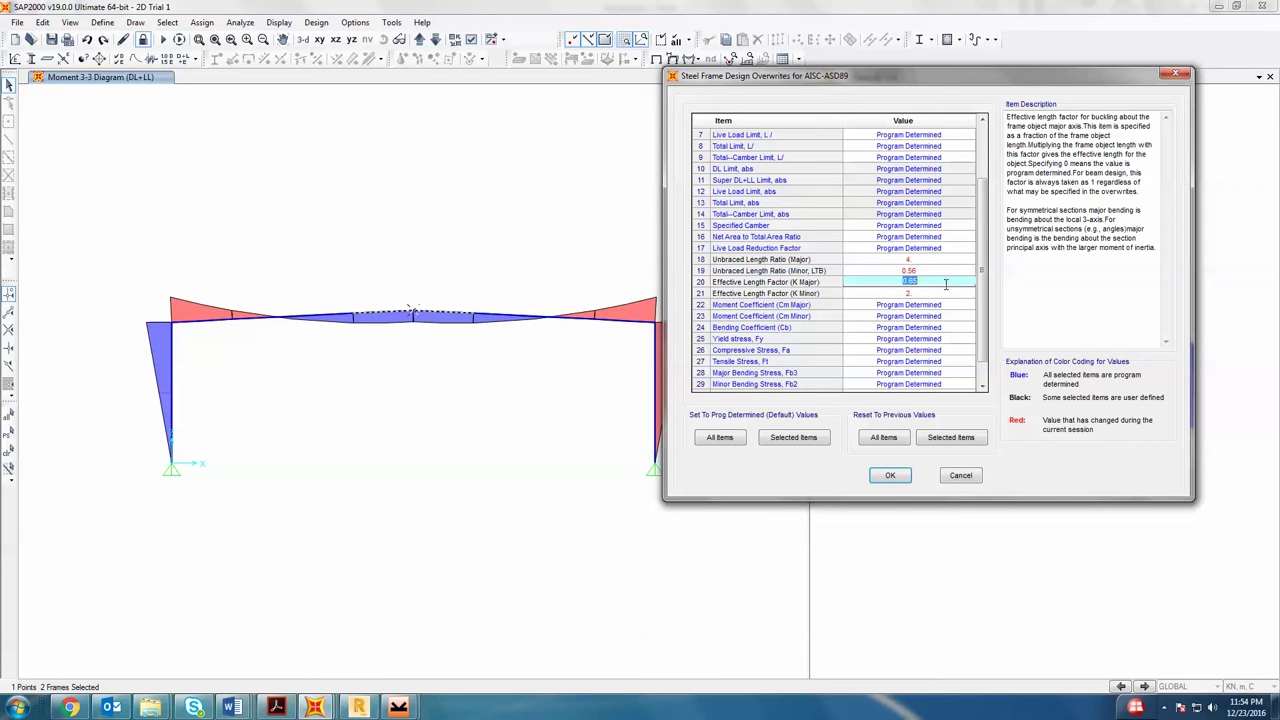
pyautogui.click(878, 328)
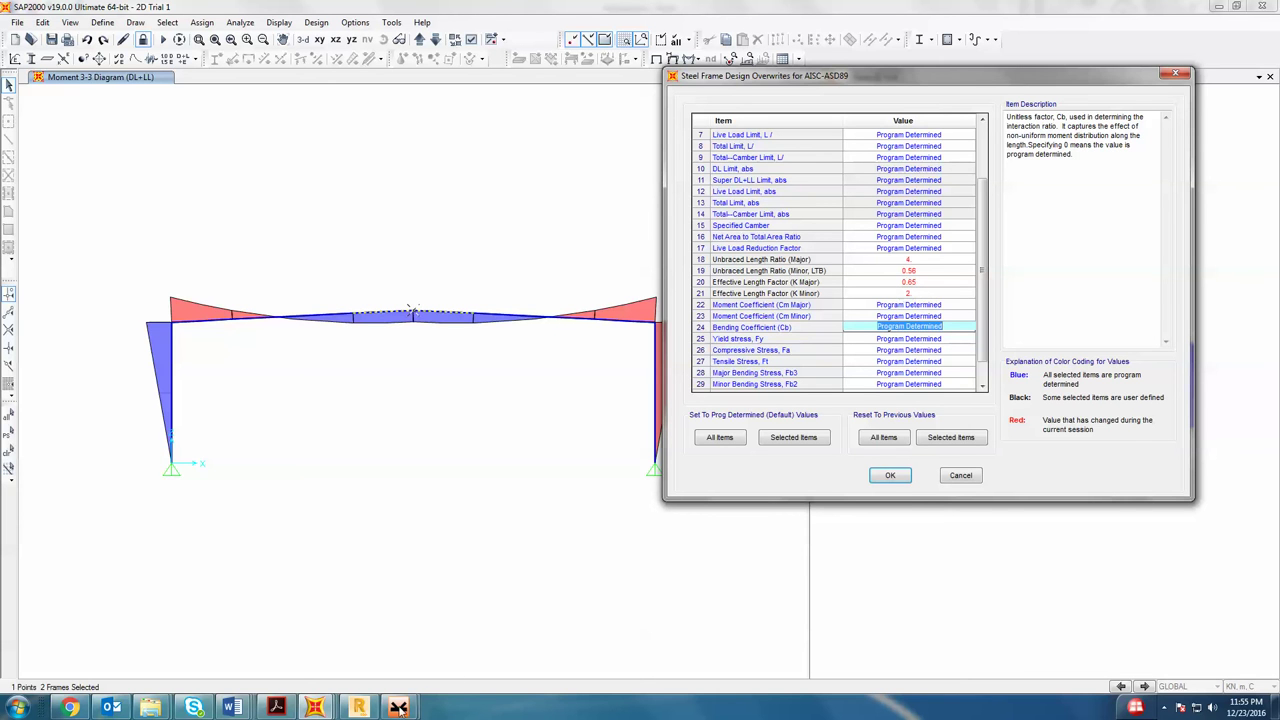
# - Switch to the Introduction document in Word and write "12*0.65" beside the Lux line and "1.7*2" beside the Luy line
pyautogui.click(230, 707)
pyautogui.click(378, 640)
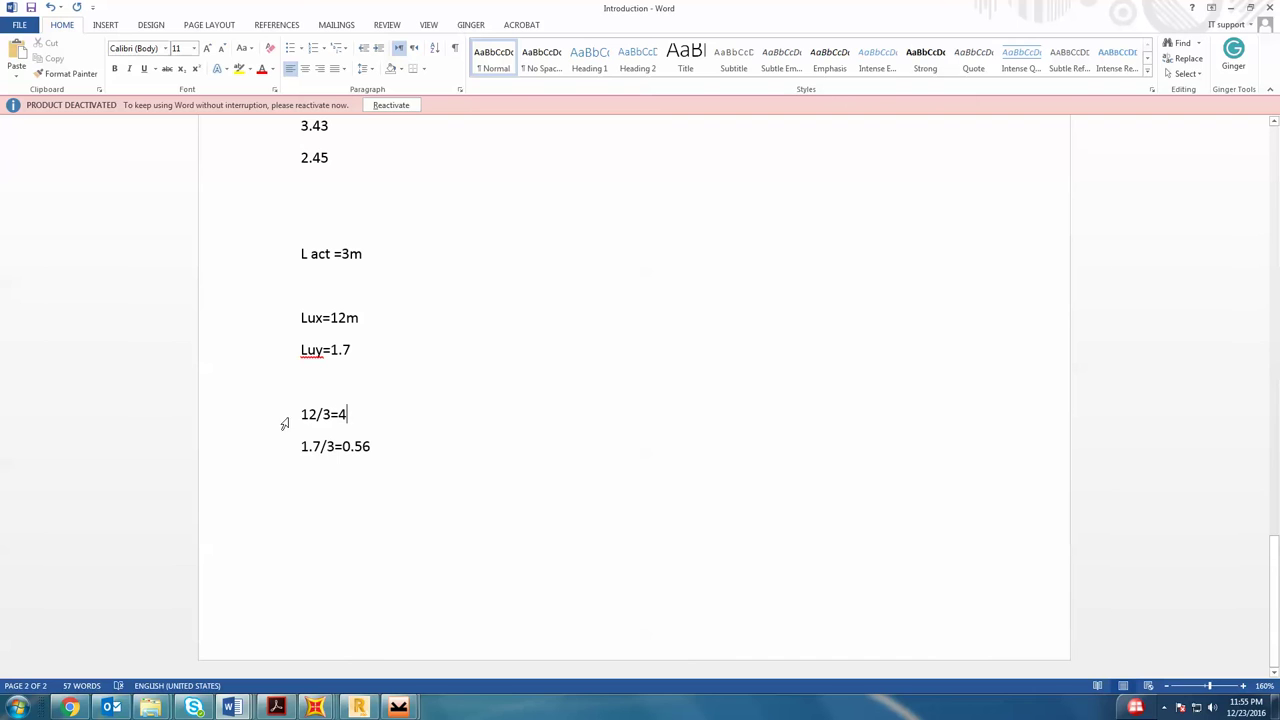
pyautogui.click(352, 317)
pyautogui.write('12*.')
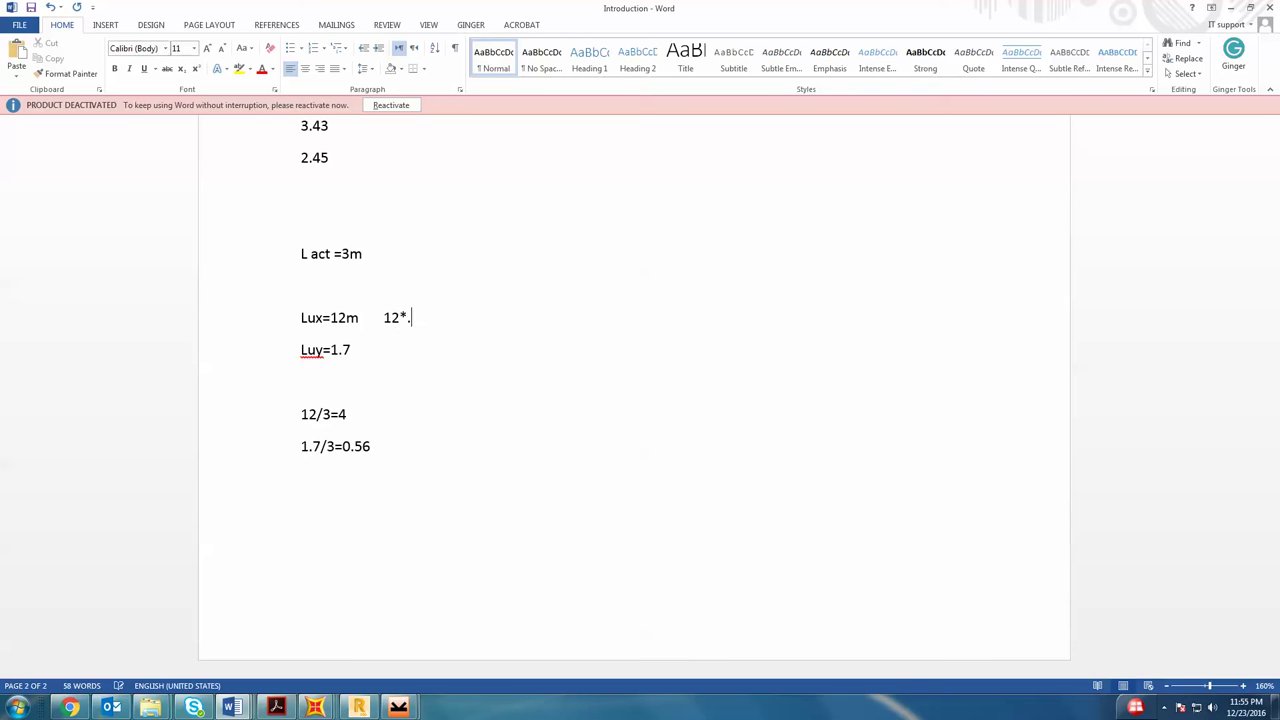
pyautogui.press('BackSpace')
pyautogui.write('0.65')
pyautogui.click(385, 349)
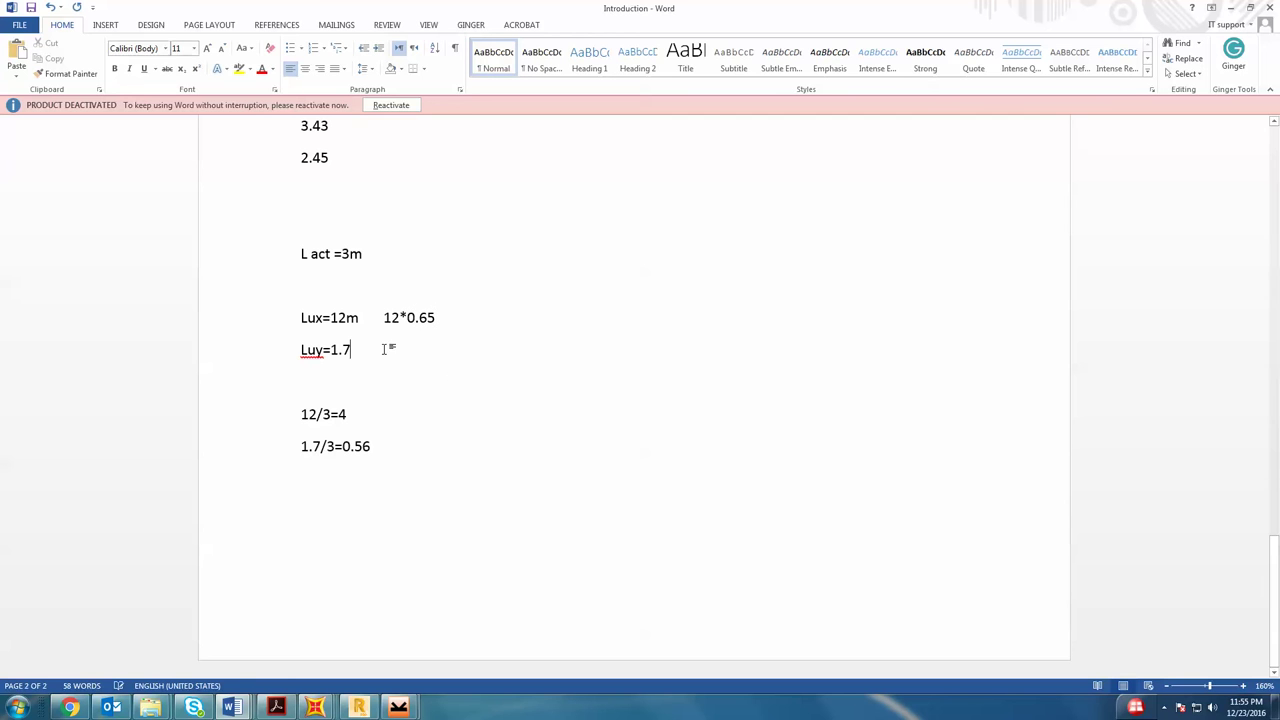
pyautogui.write('1.7')
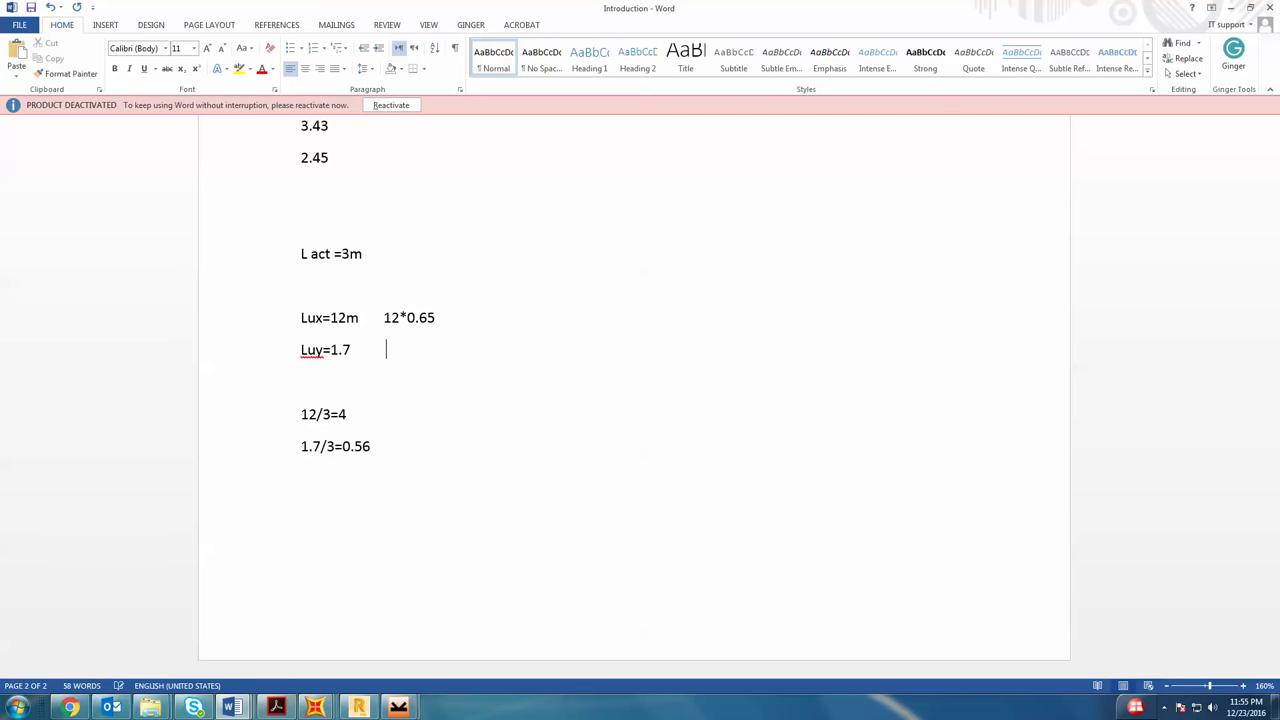
pyautogui.write('1.7*2')
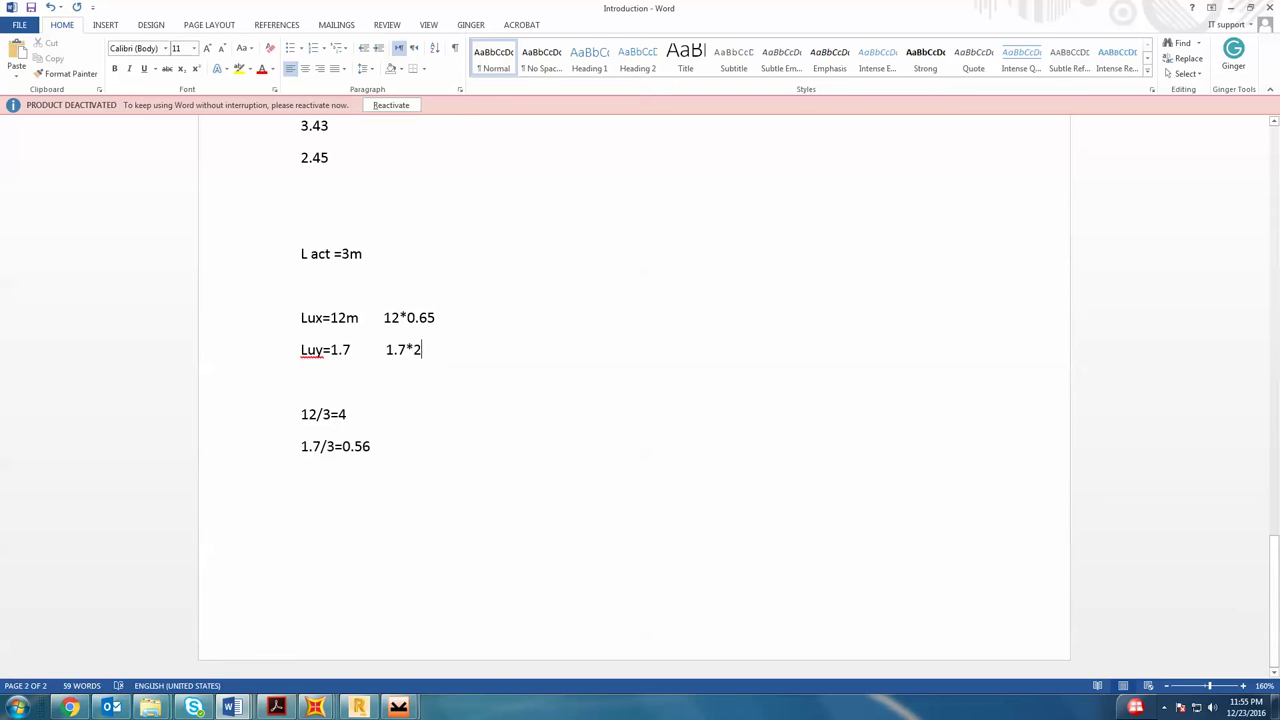
# - Complete the two products with the results "=2.4" for Luy and "=7.8" for Lux, and add an empty line below the ratios
pyautogui.write('=2.4')
pyautogui.write('=')
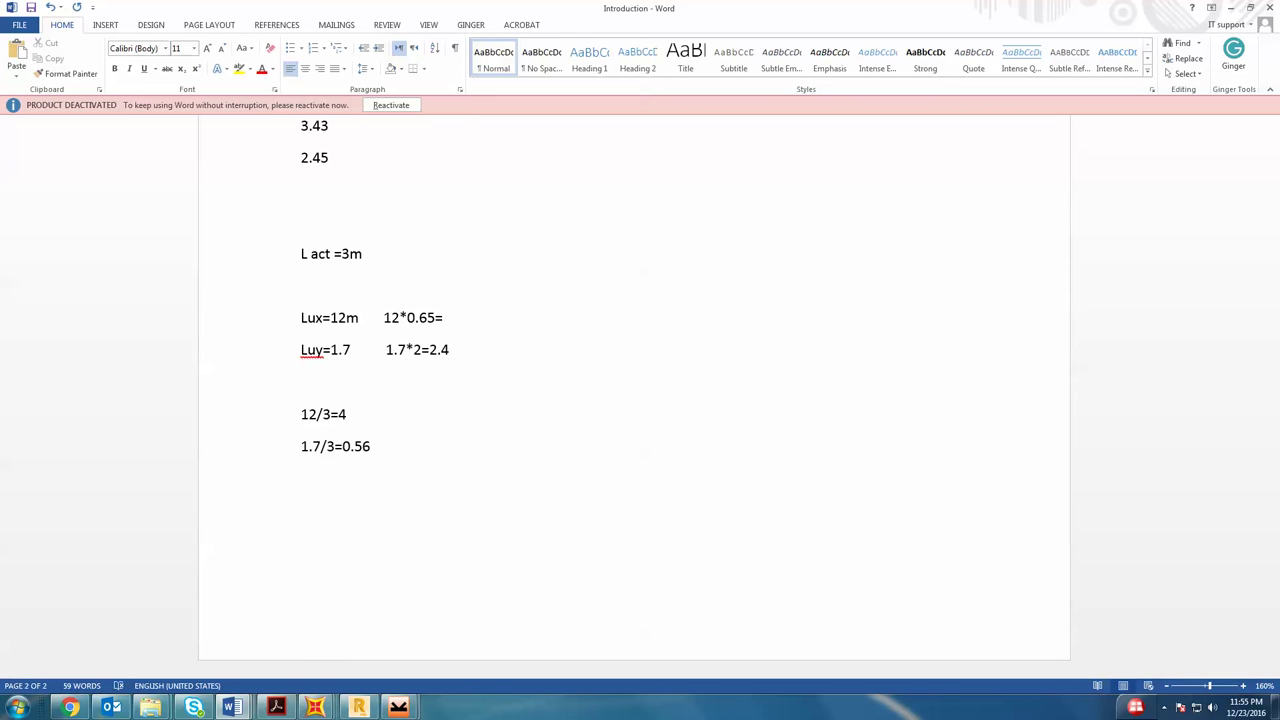
pyautogui.write('8')
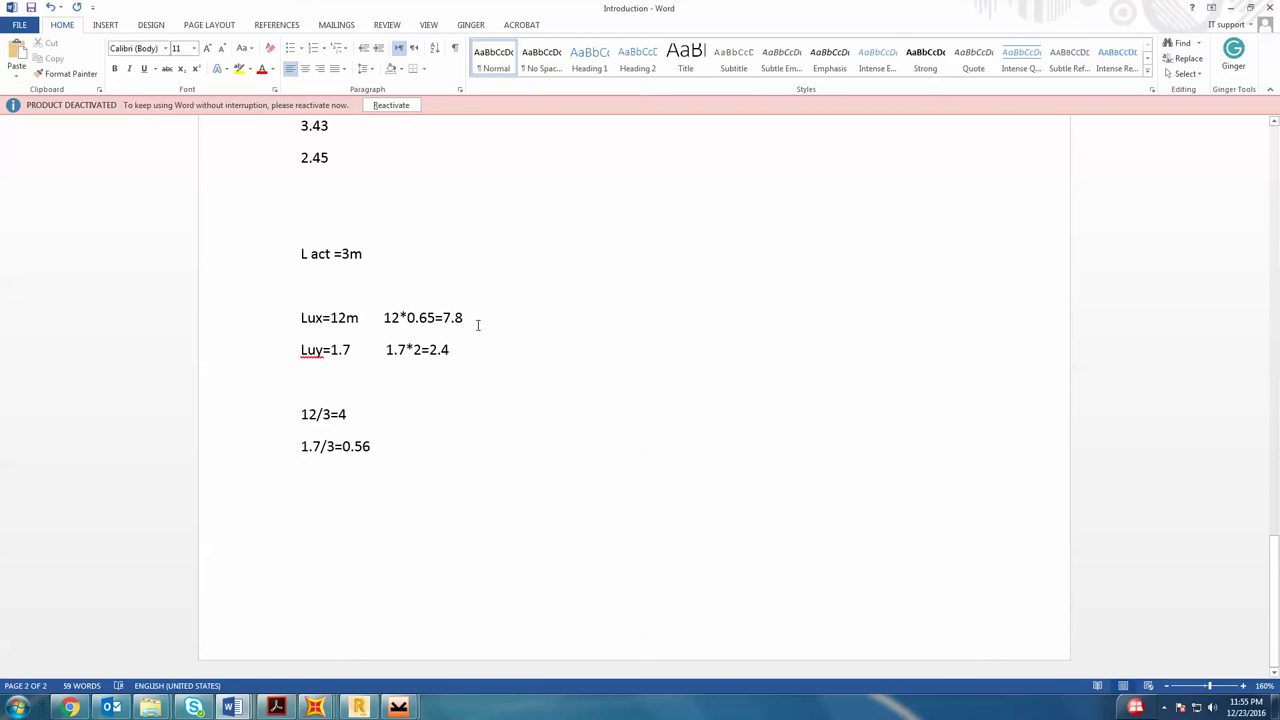
pyautogui.click(395, 455)
pyautogui.press('Return')
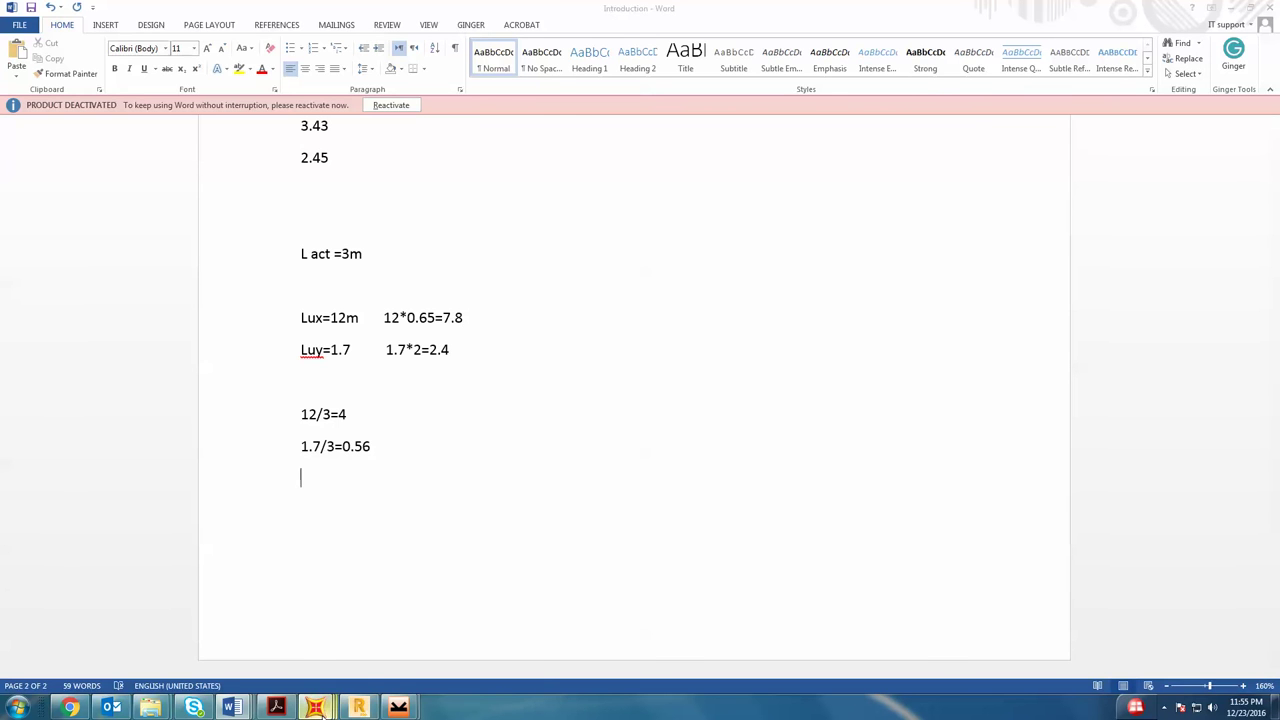
# - Return to SAP2000 and apply the steel design overwrites to the selected rafters
pyautogui.moveTo(315, 707)
pyautogui.click(470, 610)
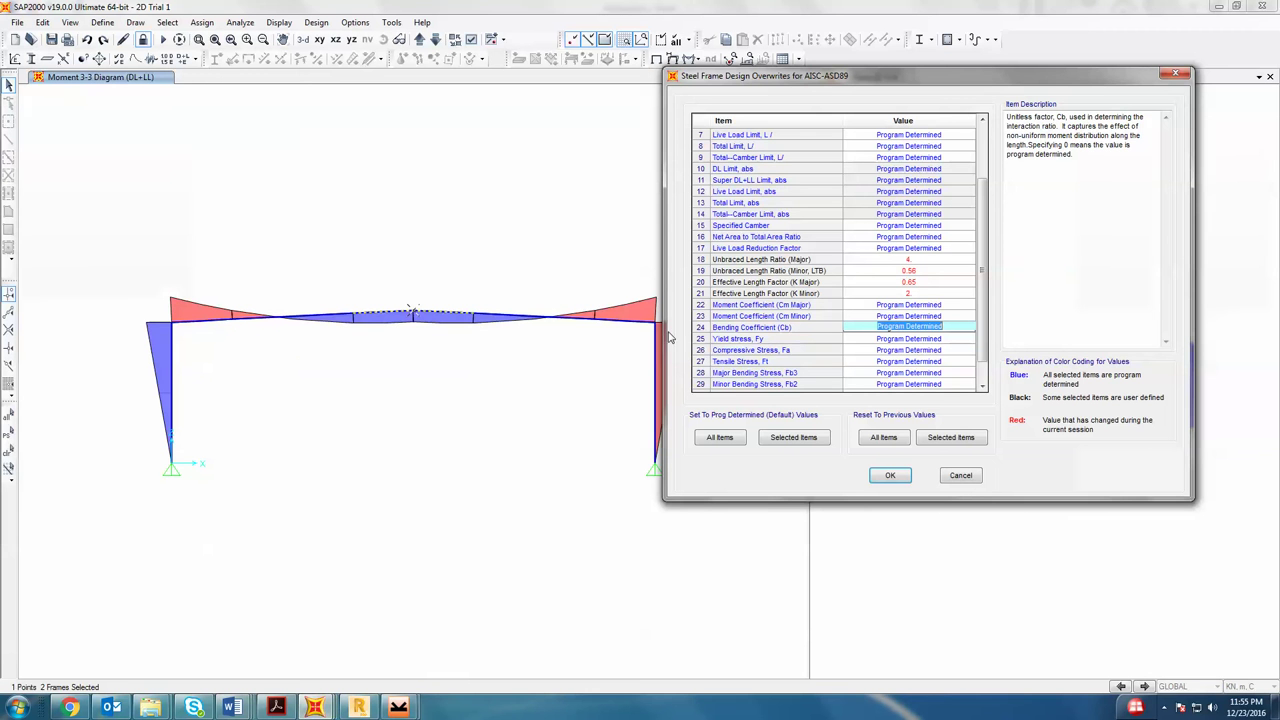
pyautogui.click(890, 476)
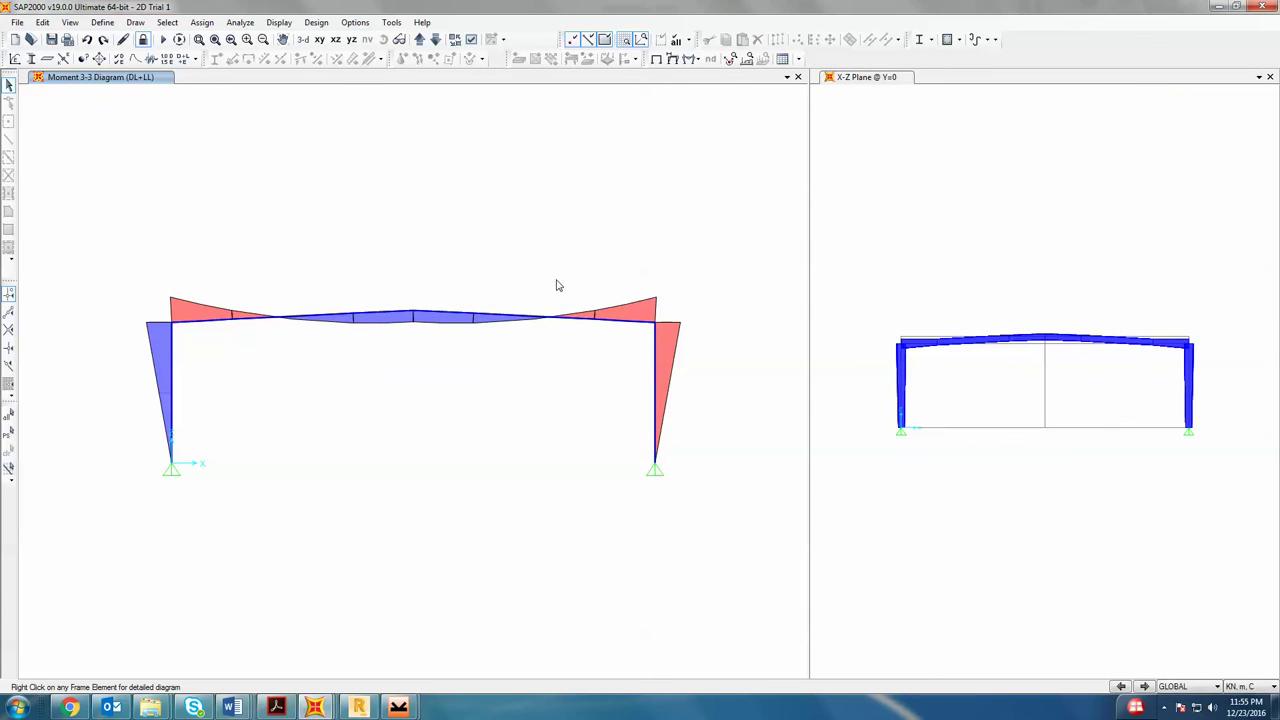
# - Select the intermediate rafter segment on each side of the ridge and replace the moment diagram with the undeformed shape
pyautogui.moveTo(551, 368); pyautogui.dragTo(551, 366)
pyautogui.moveTo(277, 289); pyautogui.dragTo(284, 366)
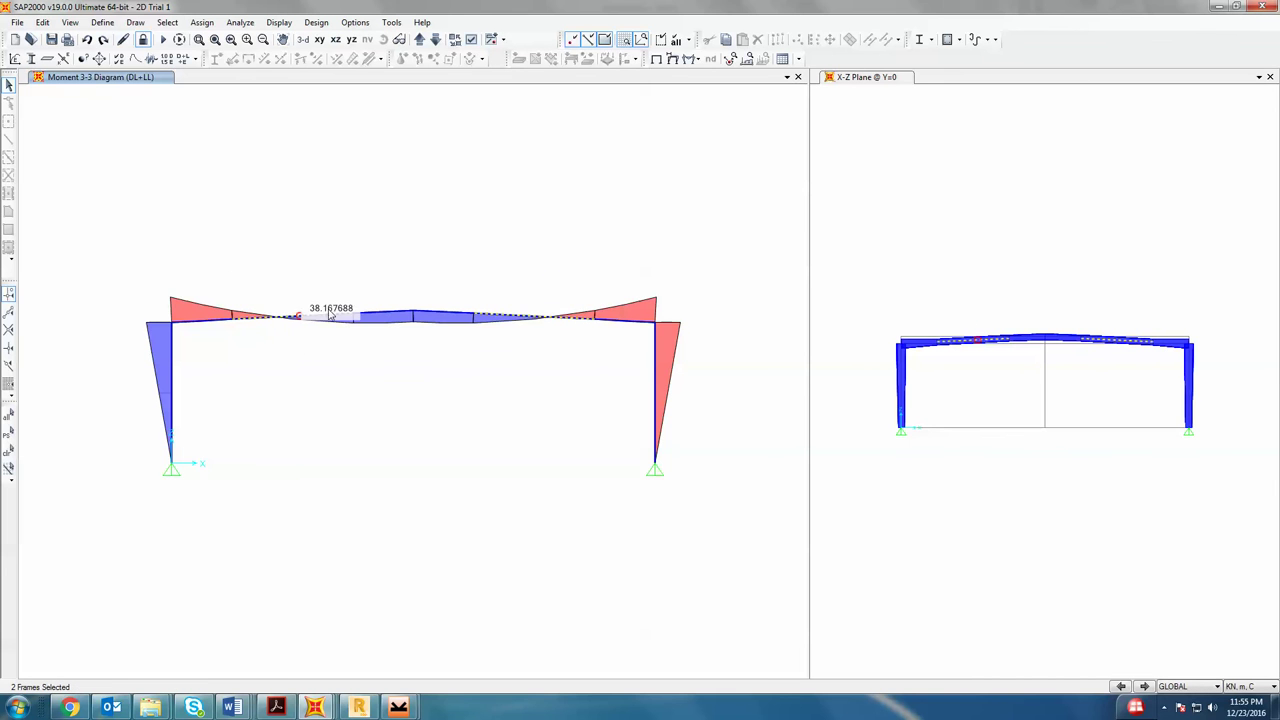
pyautogui.click(657, 60)
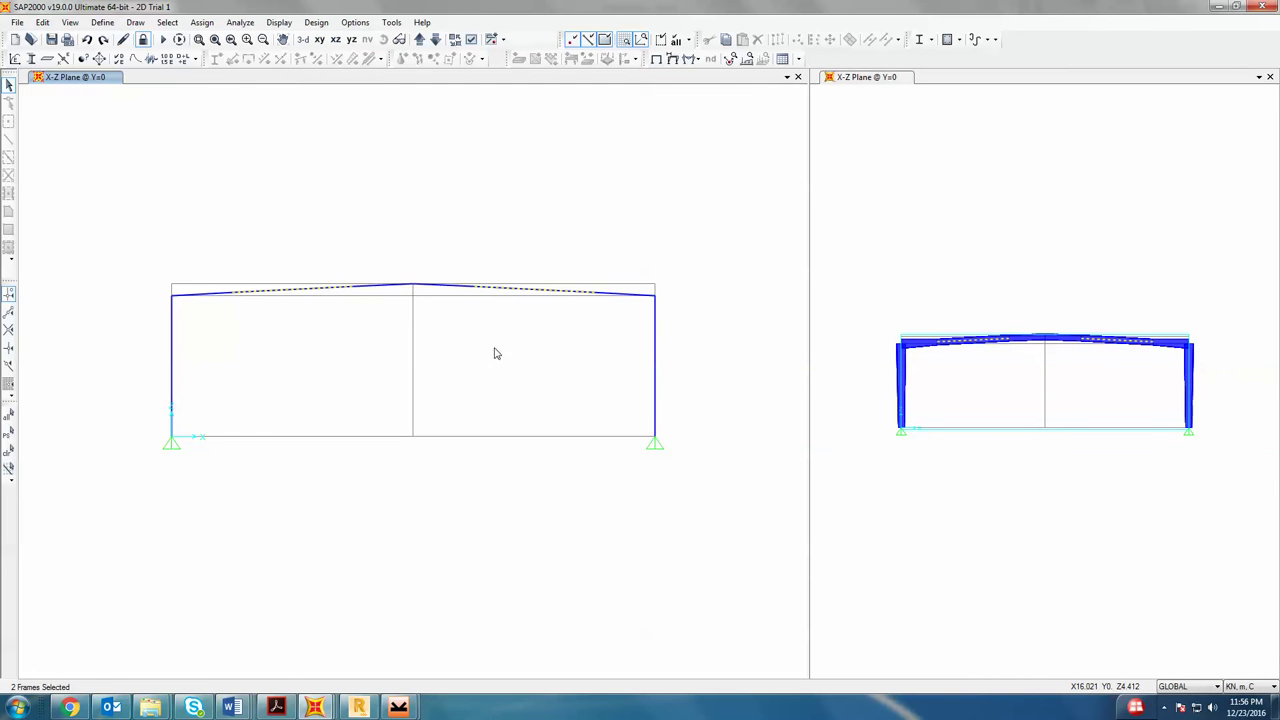
# - Examine the length, assignments, loads and design overwrites of the right intermediate rafter segment
pyautogui.rightClick(532, 296)
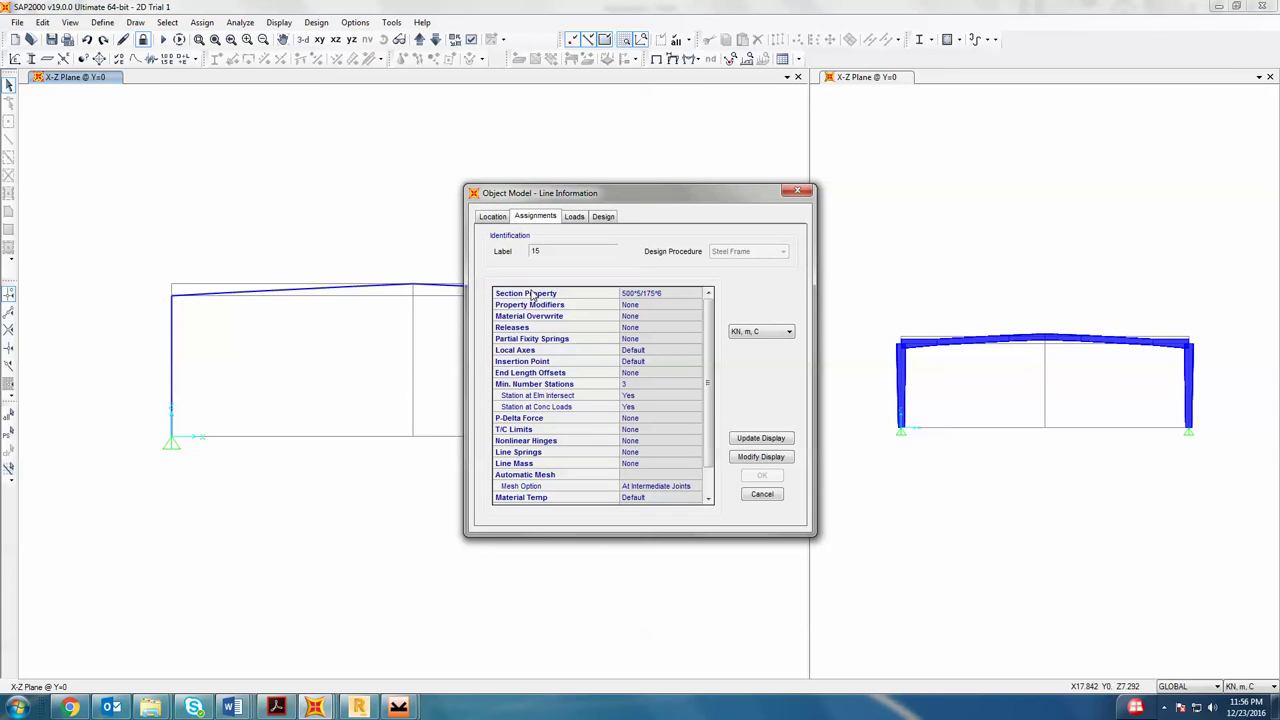
pyautogui.click(493, 217)
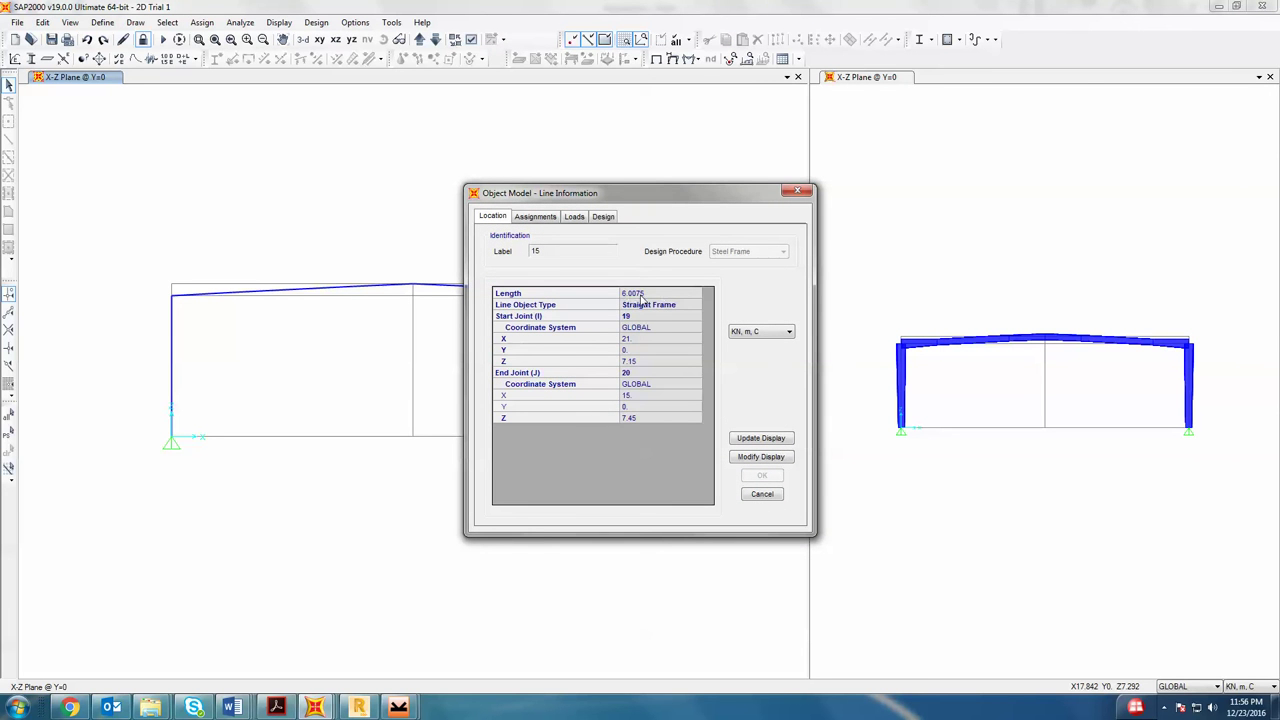
pyautogui.click(535, 217)
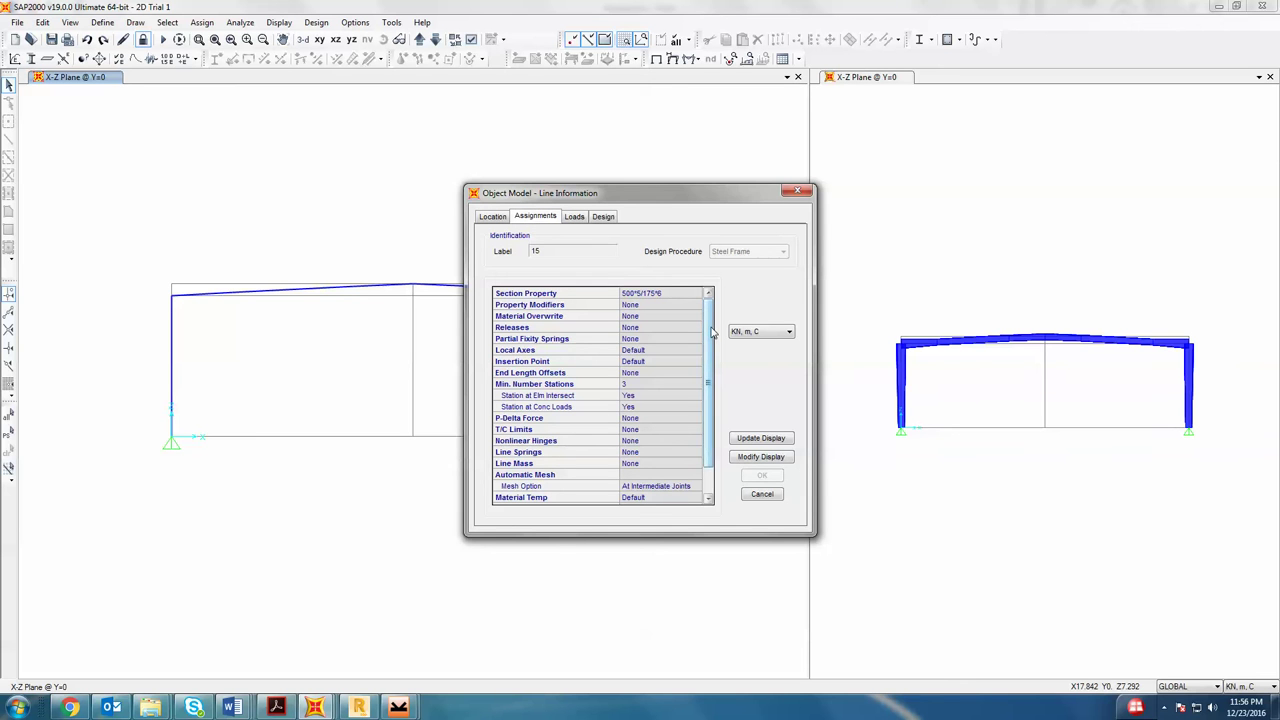
pyautogui.scroll(-1, 712, 333)
pyautogui.click(574, 217)
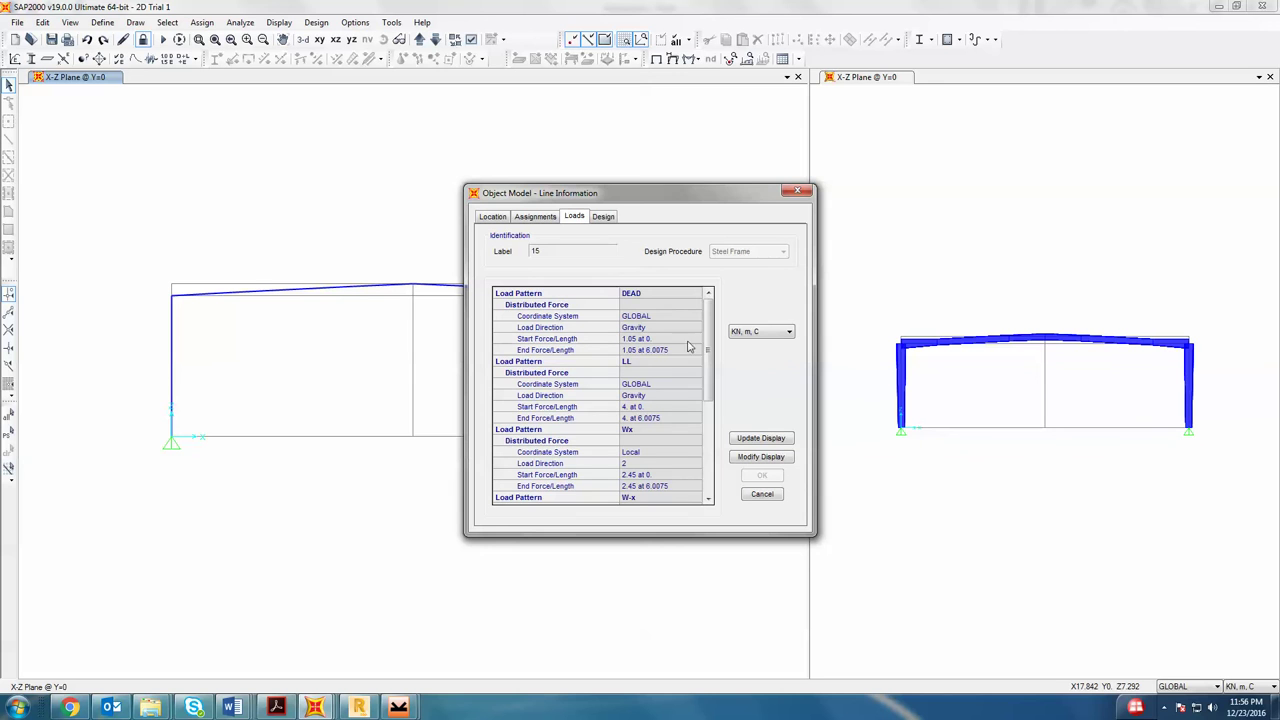
pyautogui.moveTo(708, 350); pyautogui.dragTo(718, 411)
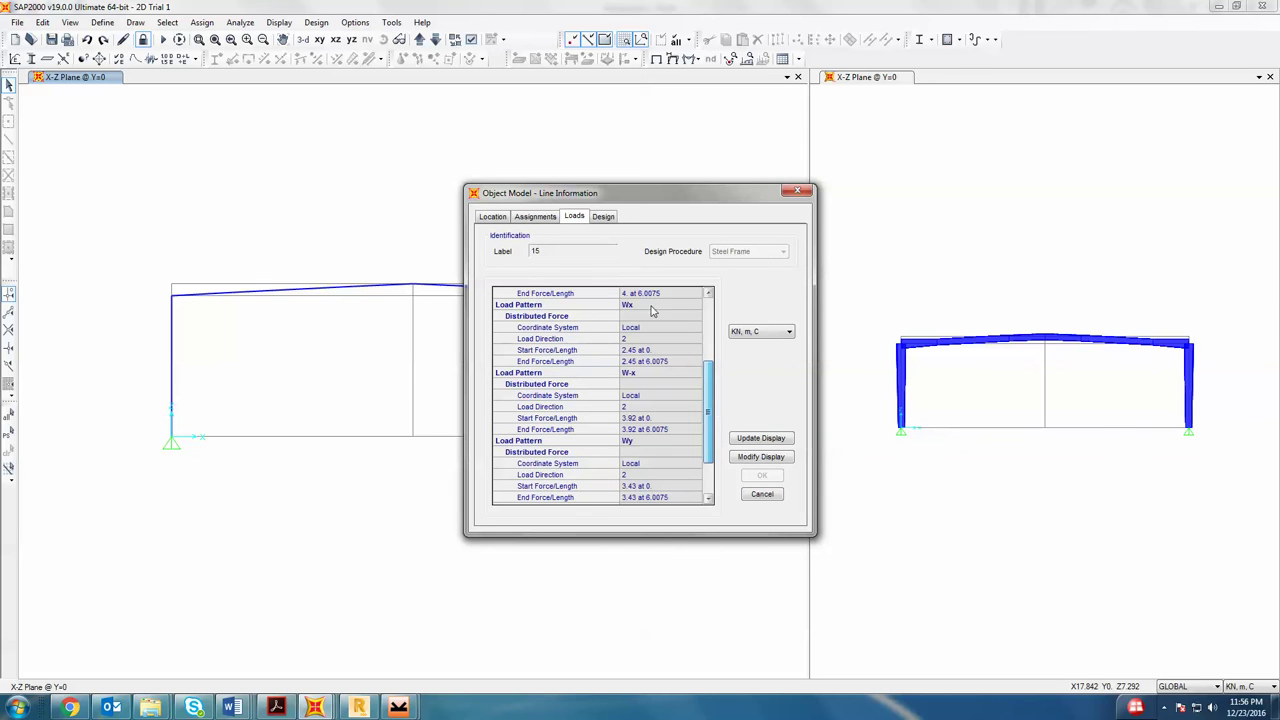
pyautogui.click(603, 217)
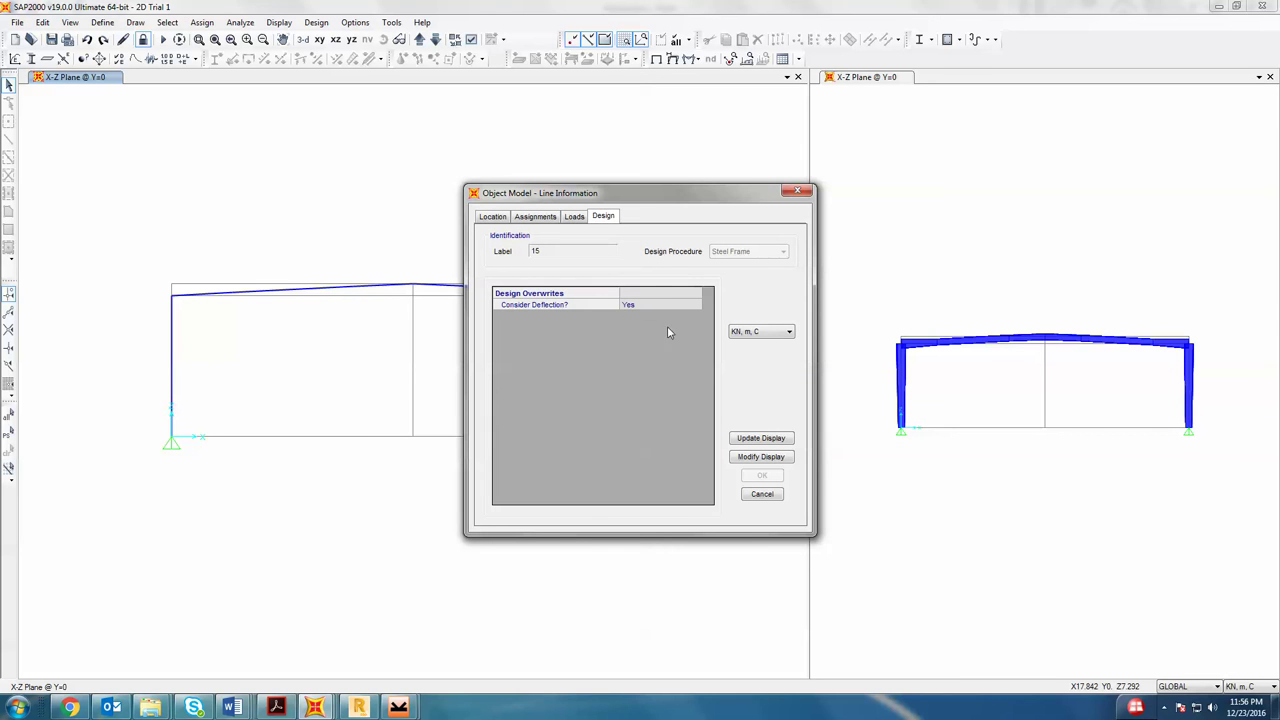
pyautogui.click(762, 494)
# - Select both intermediate rafter segments and open their steel frame design overwrites
pyautogui.moveTo(554, 276); pyautogui.dragTo(540, 350)
pyautogui.moveTo(294, 272); pyautogui.dragTo(283, 337)
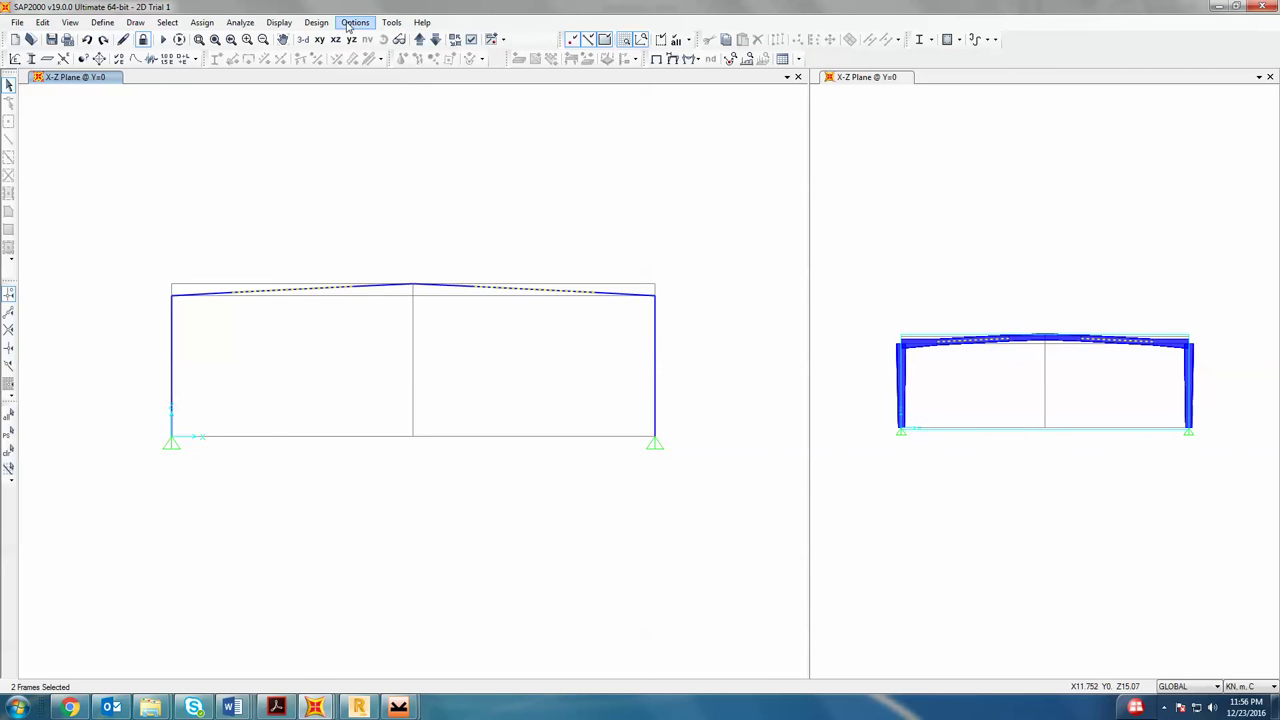
pyautogui.click(316, 22)
pyautogui.moveTo(380, 38)
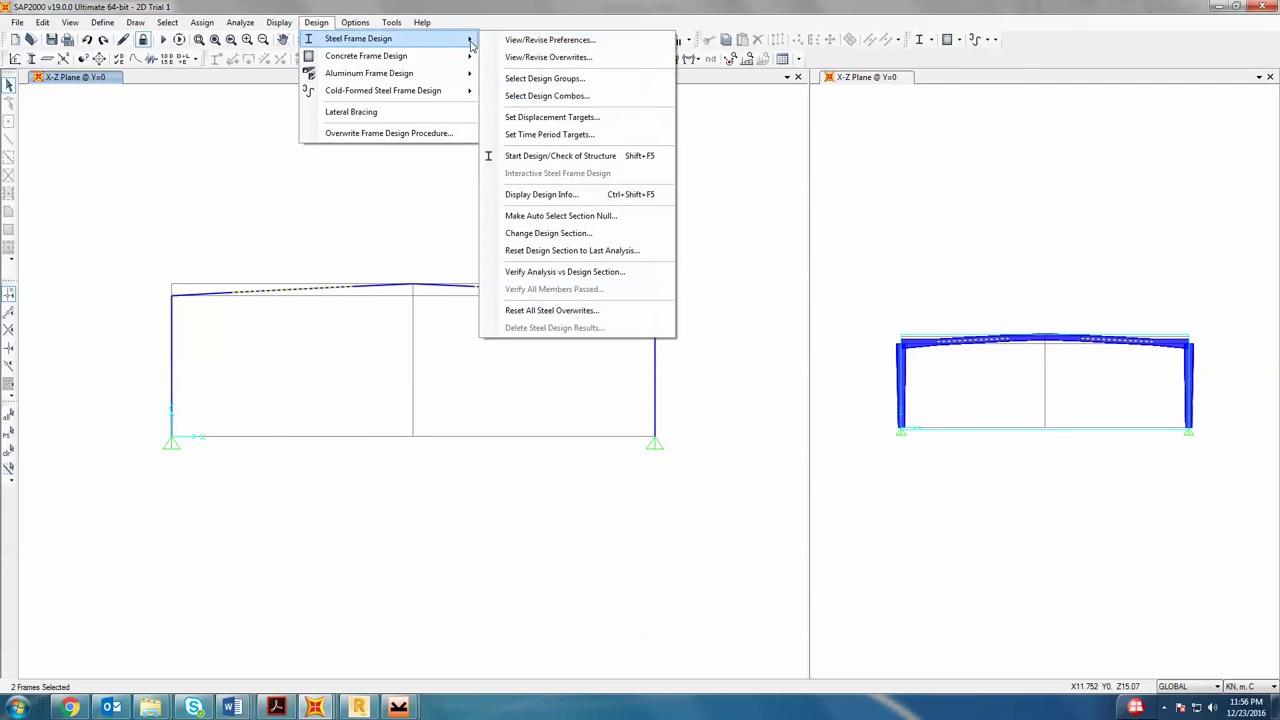
pyautogui.click(558, 60)
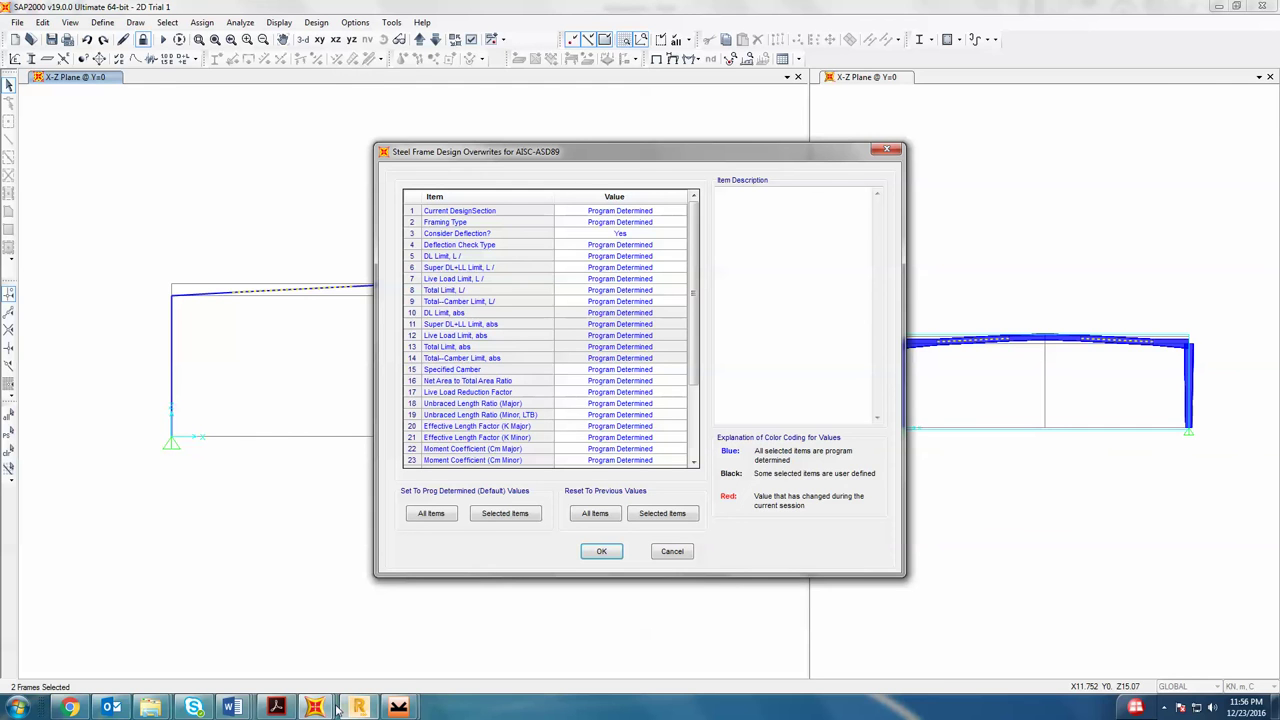
# - Switch to the Introduction document in Word and add the line "Lact =6" below the unbraced length ratios
pyautogui.moveTo(231, 707)
pyautogui.click(440, 640)
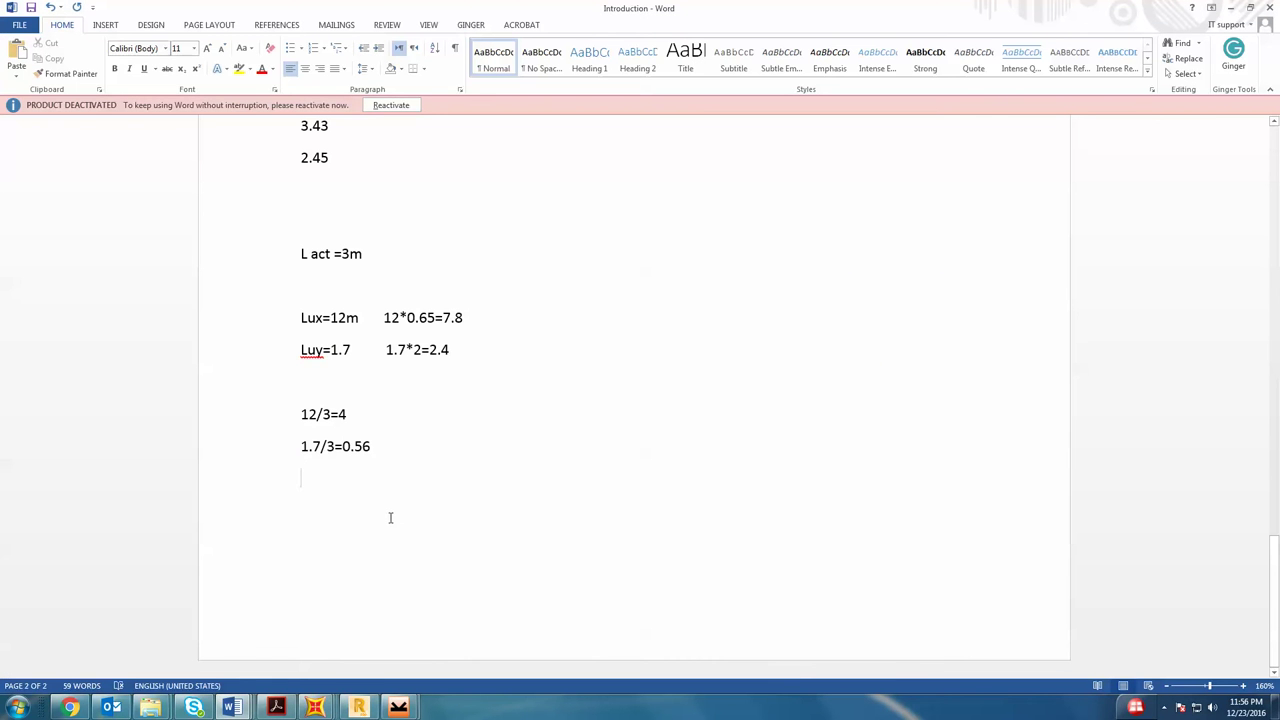
pyautogui.write('L')
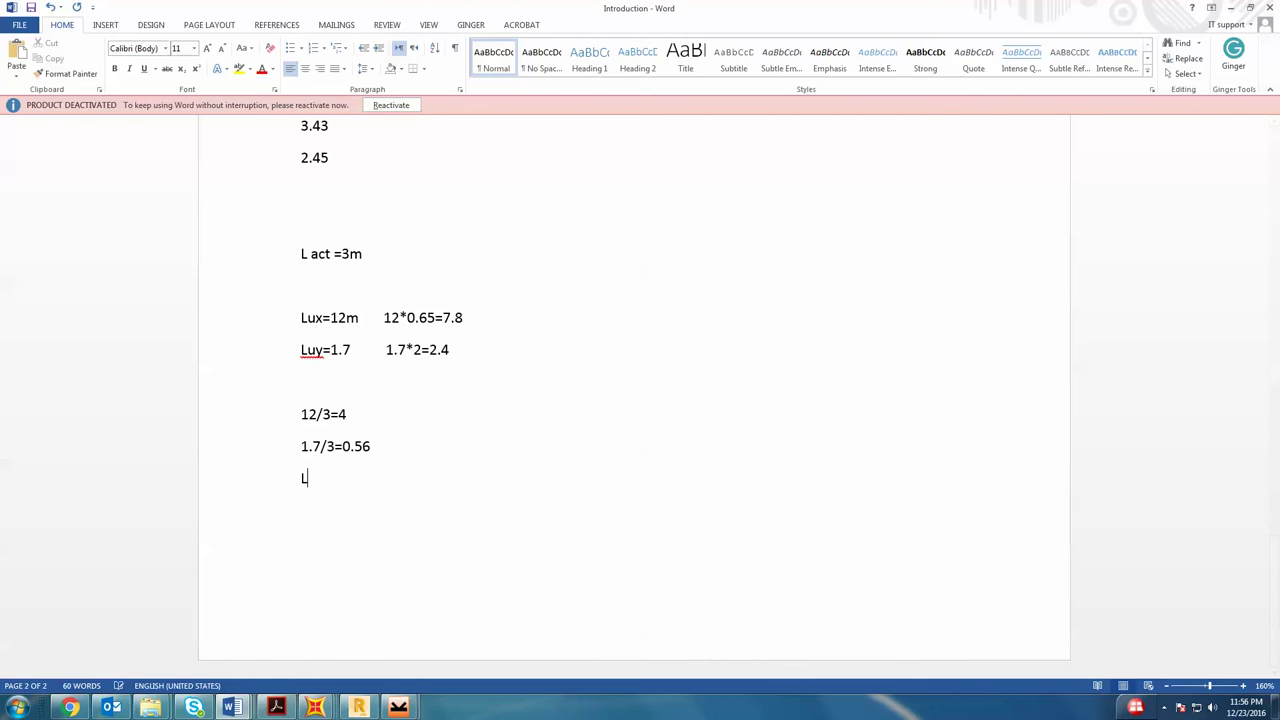
pyautogui.write('act =6')
pyautogui.press('Return')
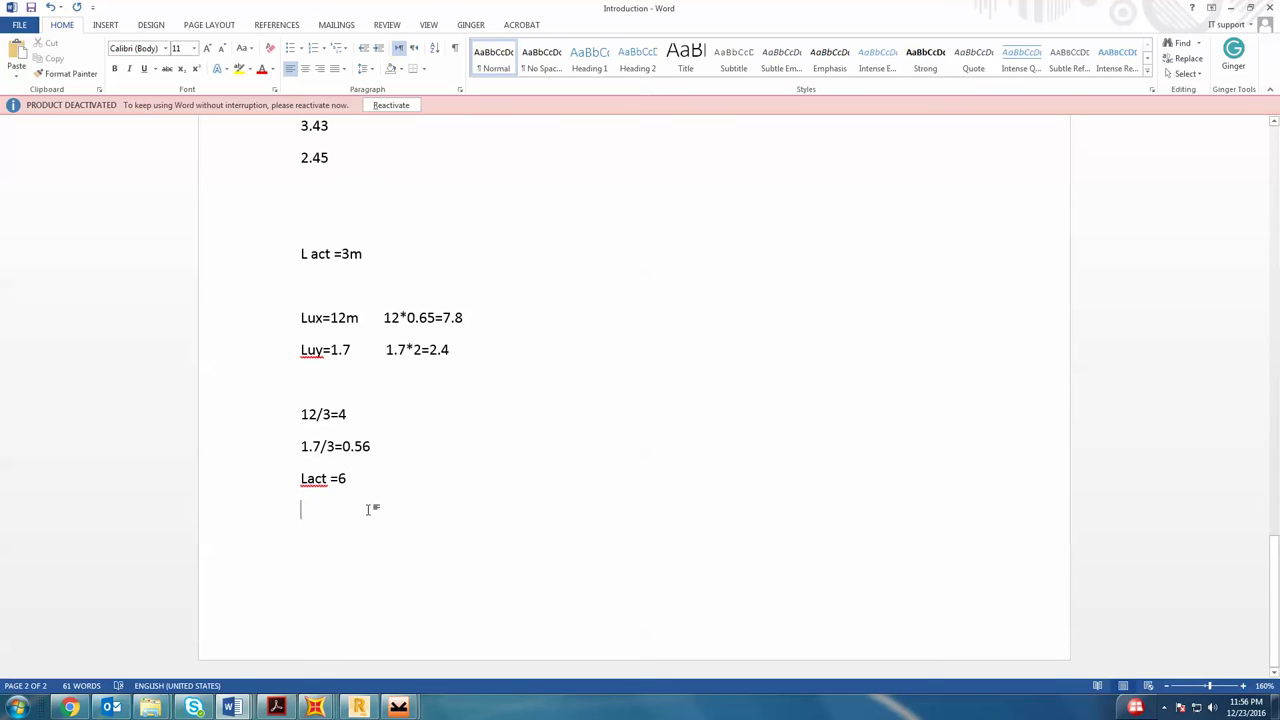
# - Highlight the "Luy=1.7" and "Lux=12m" entries in yellow
pyautogui.scroll(2, 374, 274)
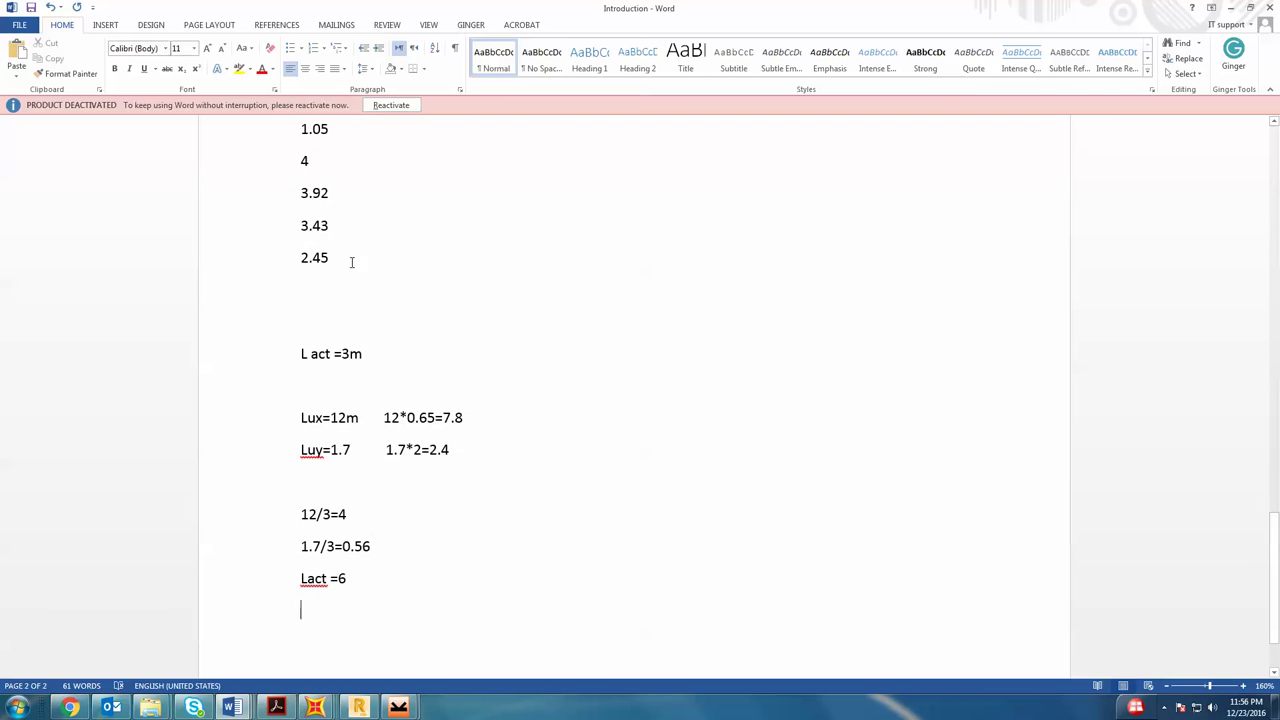
pyautogui.scroll(-2, 350, 300)
pyautogui.moveTo(346, 343); pyautogui.dragTo(303, 352)
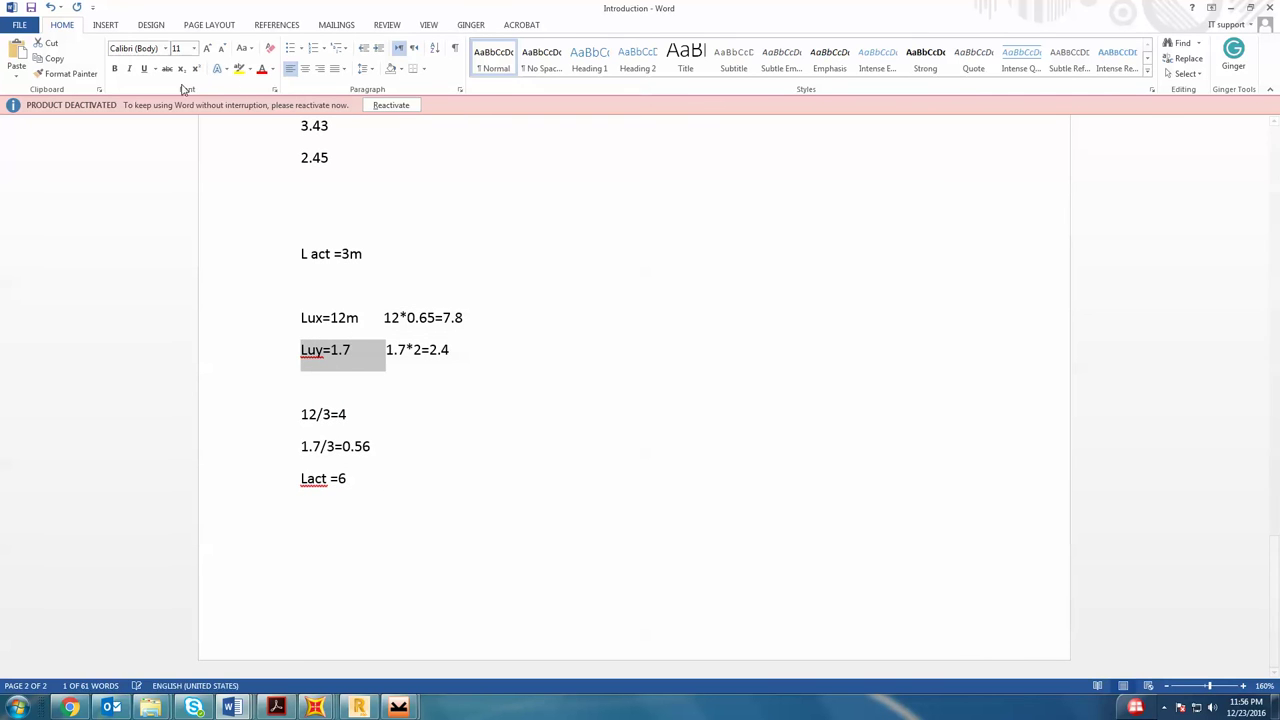
pyautogui.click(239, 68)
pyautogui.moveTo(384, 320); pyautogui.dragTo(300, 319)
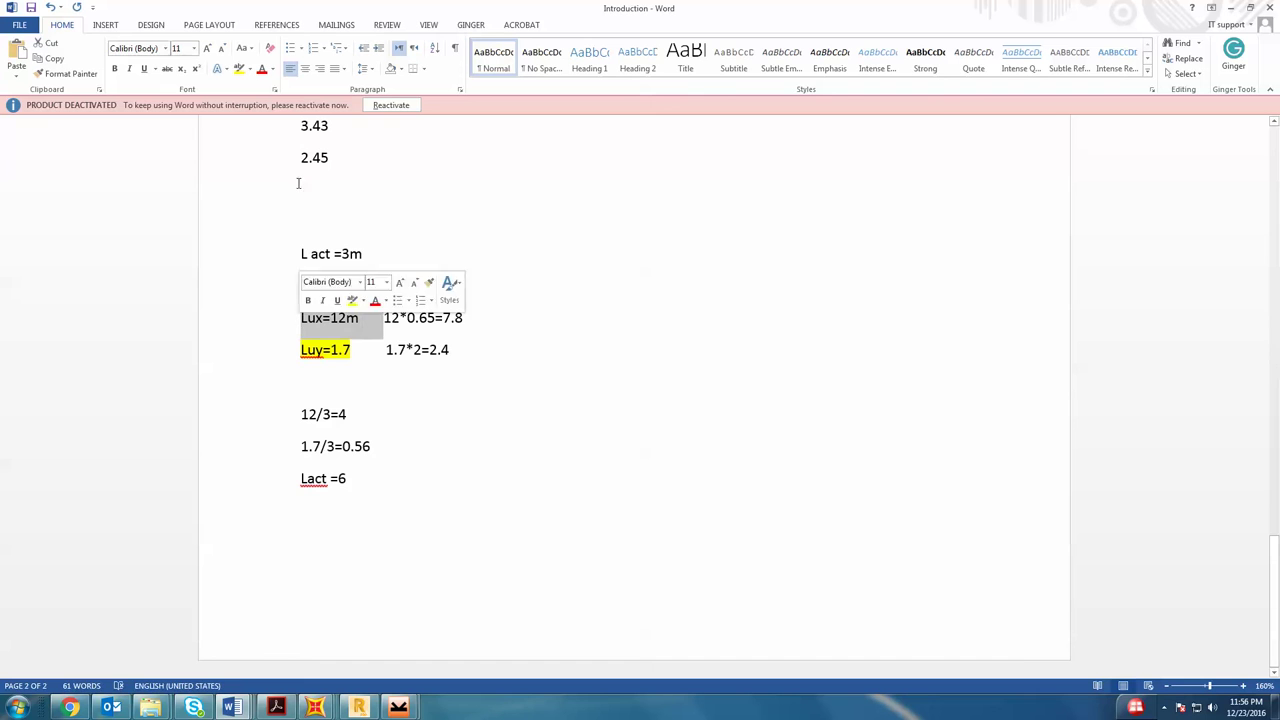
pyautogui.click(239, 68)
# - Add the ratio lines "12/6=2" and "1.7/6=0.2833" below "Lact =6"
pyautogui.click(301, 545)
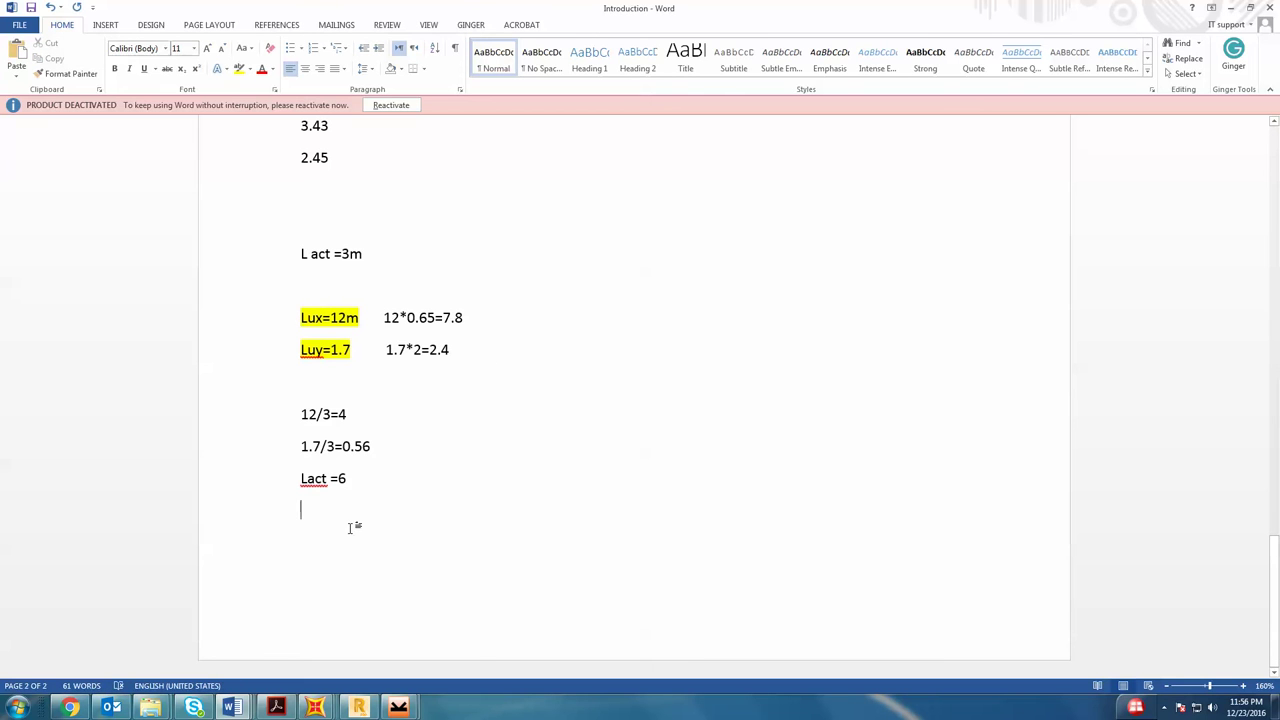
pyautogui.write('12')
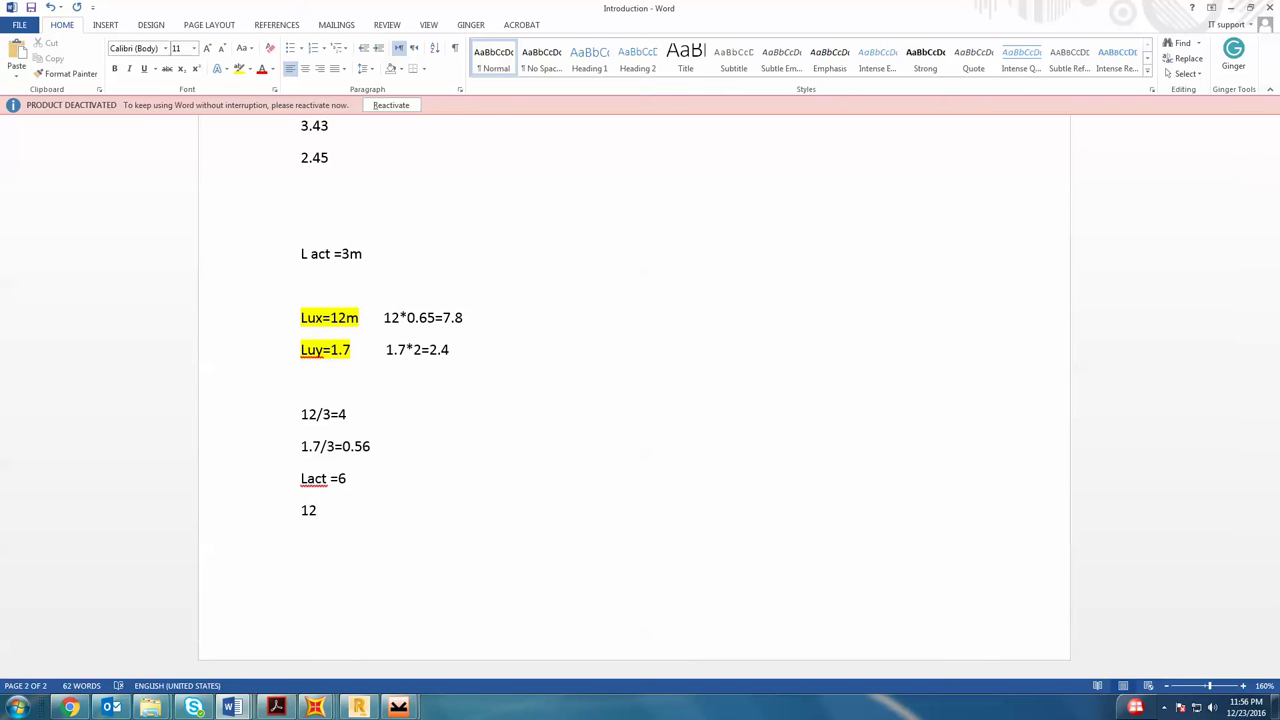
pyautogui.write('/6')
pyautogui.write('=')
pyautogui.write('2')
pyautogui.write('1.')
pyautogui.write('7')
pyautogui.write('*')
pyautogui.press('BackSpace')
pyautogui.write('/6=0.2833')
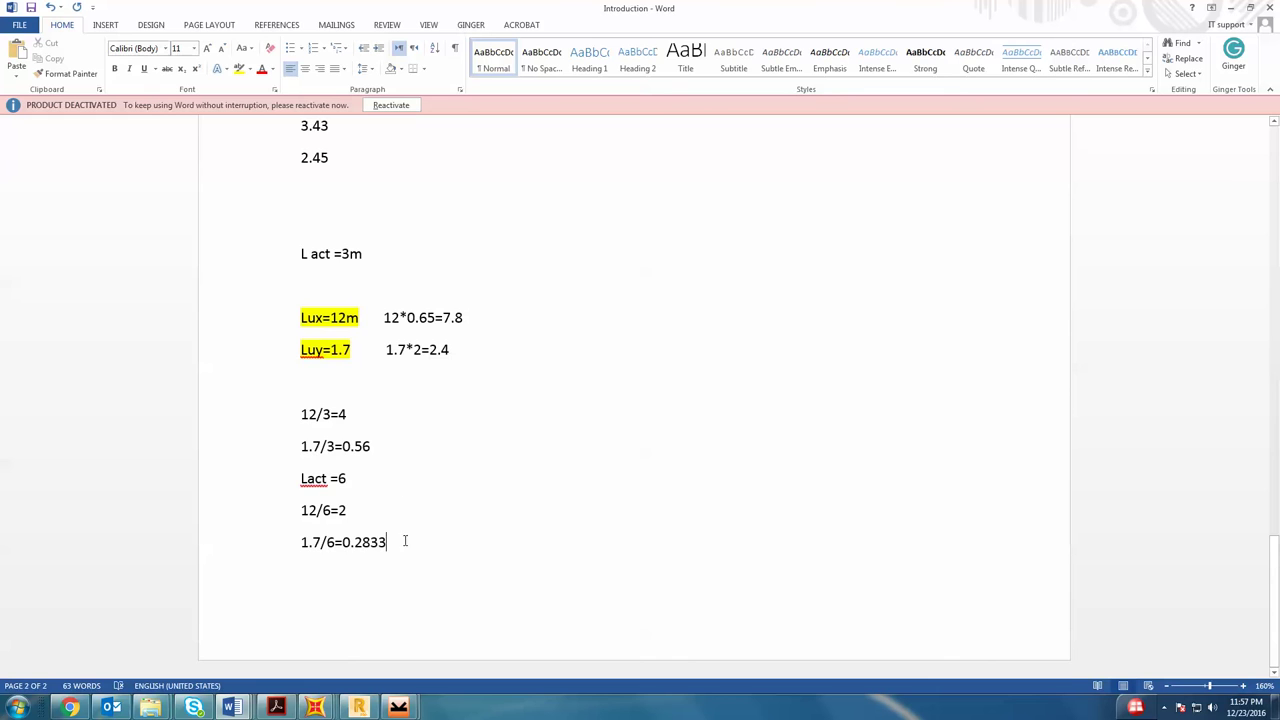
# - Insert a page break after the 1.7/6 line and note "1.7" beside its result
pyautogui.hotkey('ctrl', 'Return')
pyautogui.press('BackSpace')
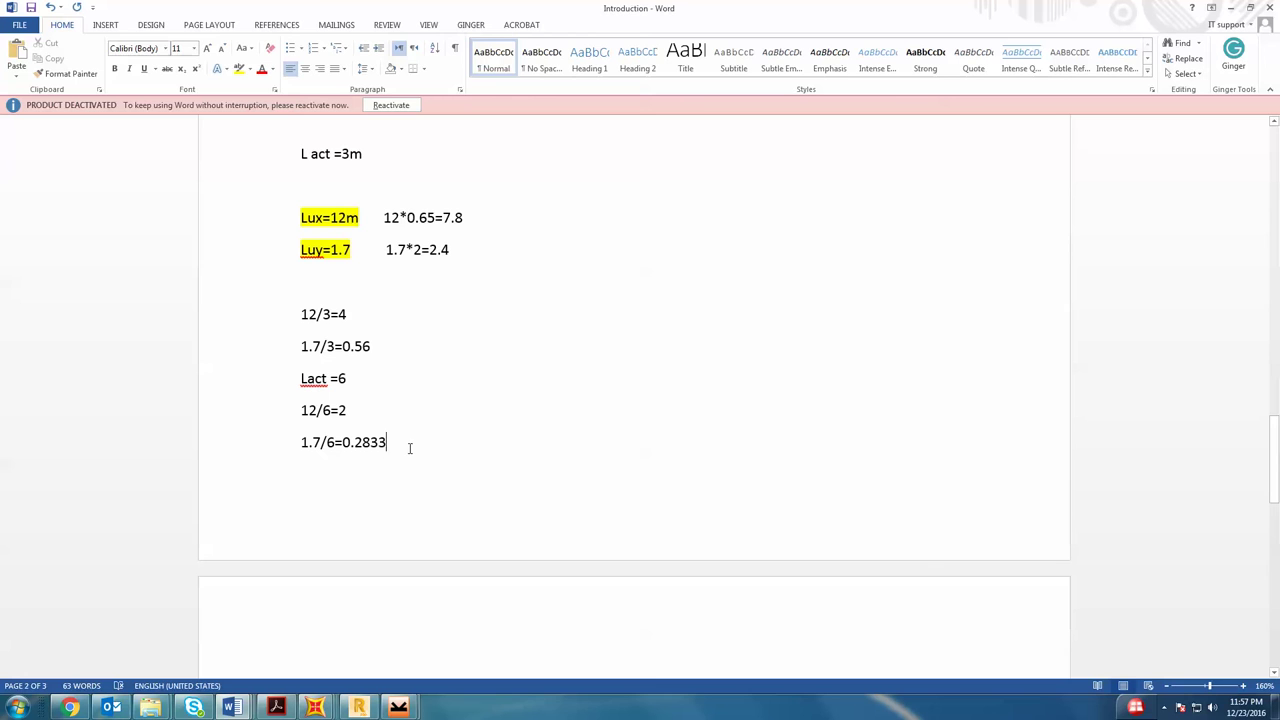
pyautogui.write('1')
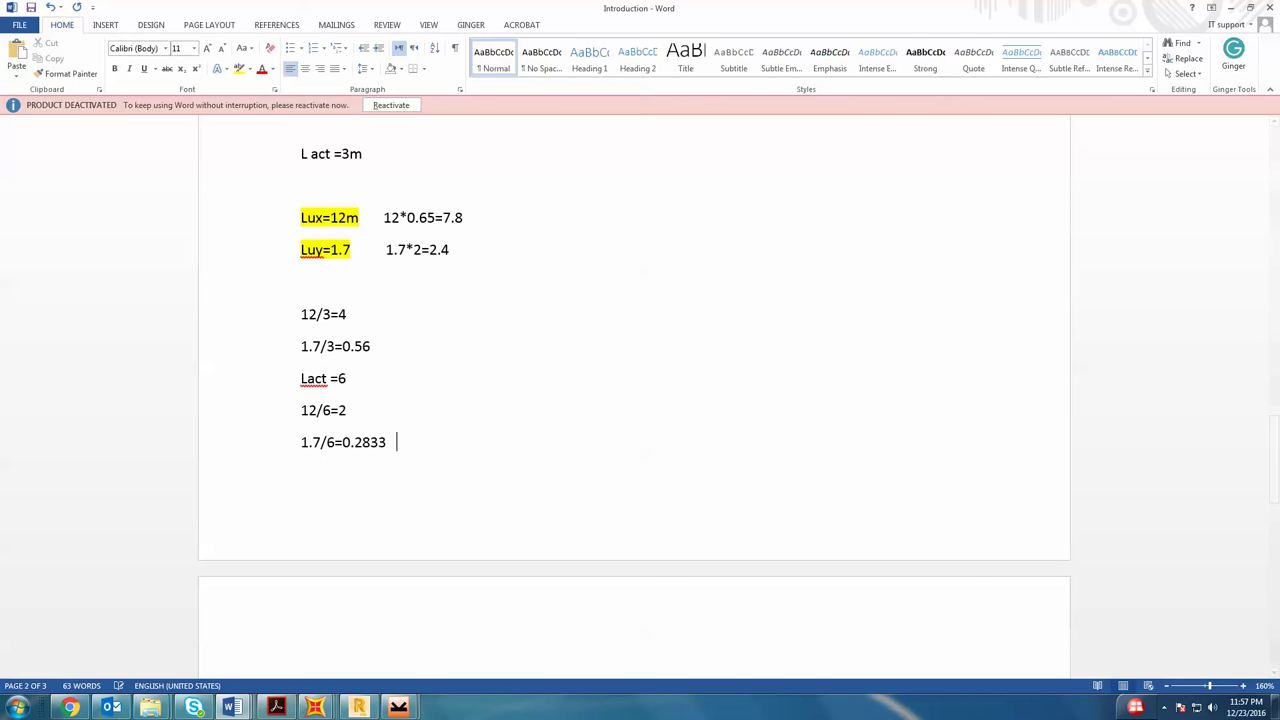
pyautogui.write('.7')
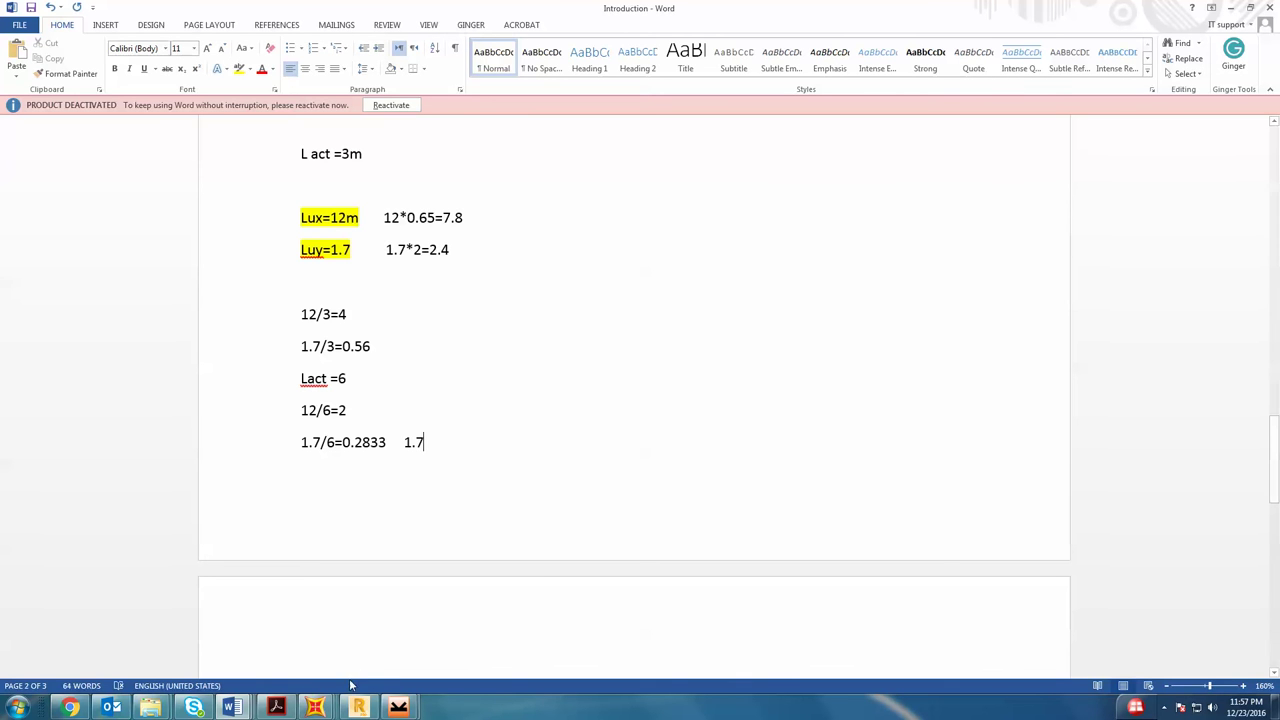
# - Check the open design overwrites in SAP2000 against the 6 m segment ratios in the Word notes
pyautogui.click(315, 707)
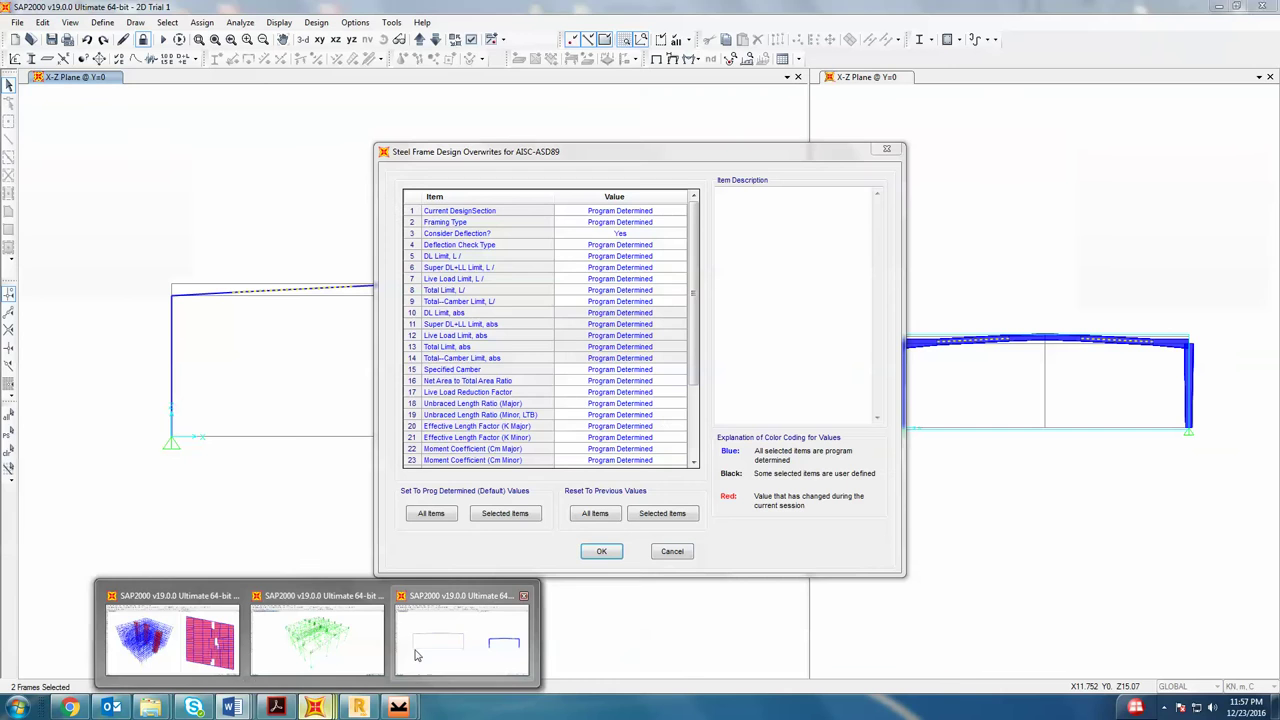
pyautogui.click(436, 640)
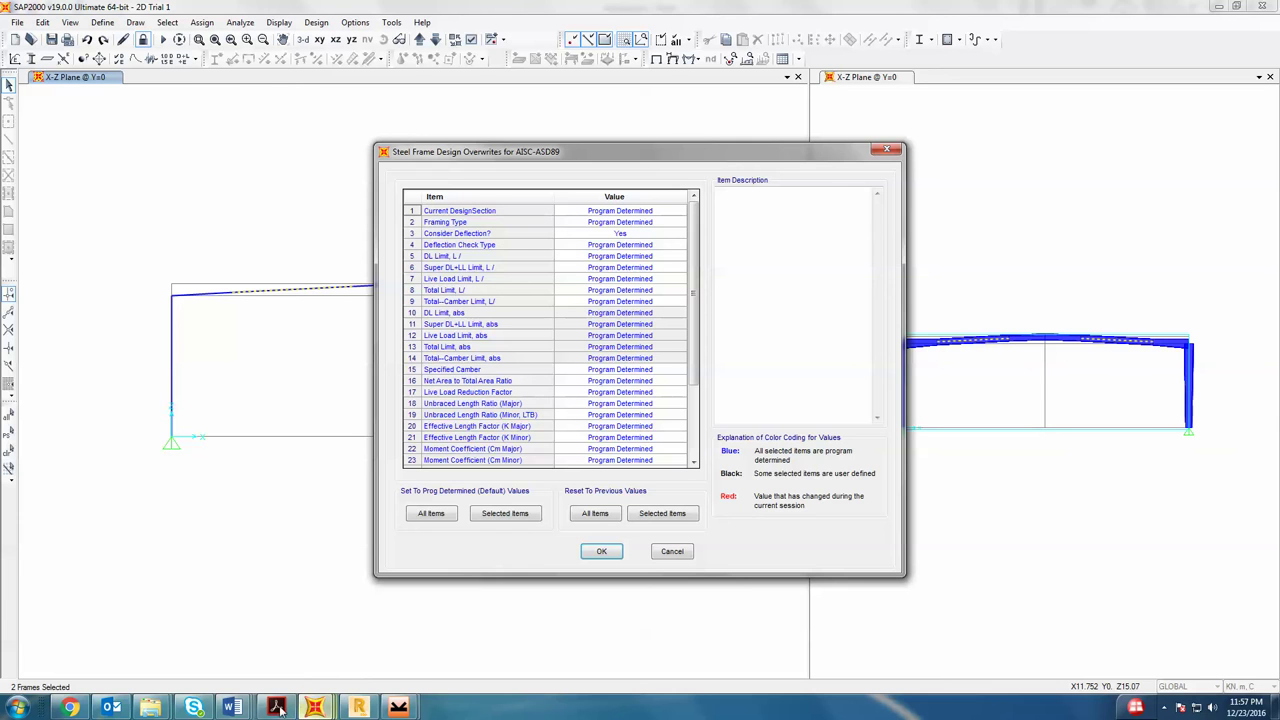
pyautogui.click(231, 707)
pyautogui.click(380, 650)
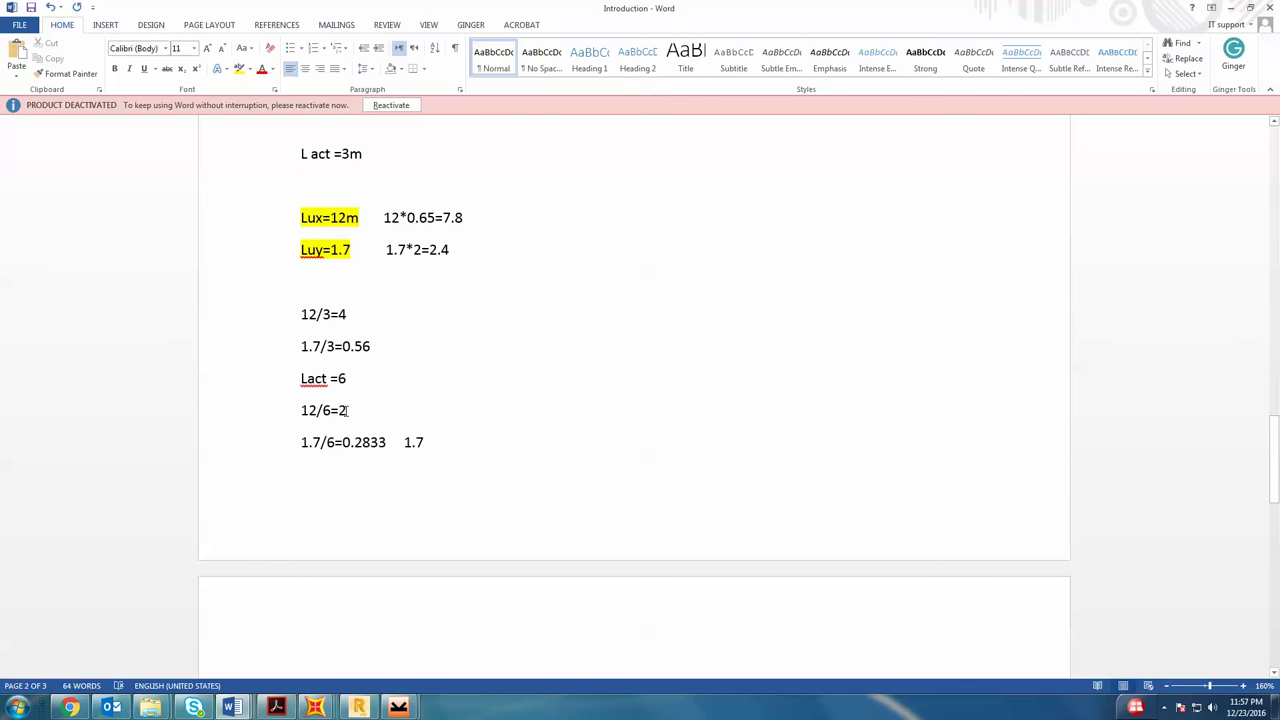
# - In SAP2000, overwrite the intermediate rafters' live load reduction factor as 2, unbraced ratios as 0.283 major and 0.65 minor, and K major as 2
pyautogui.moveTo(315, 707)
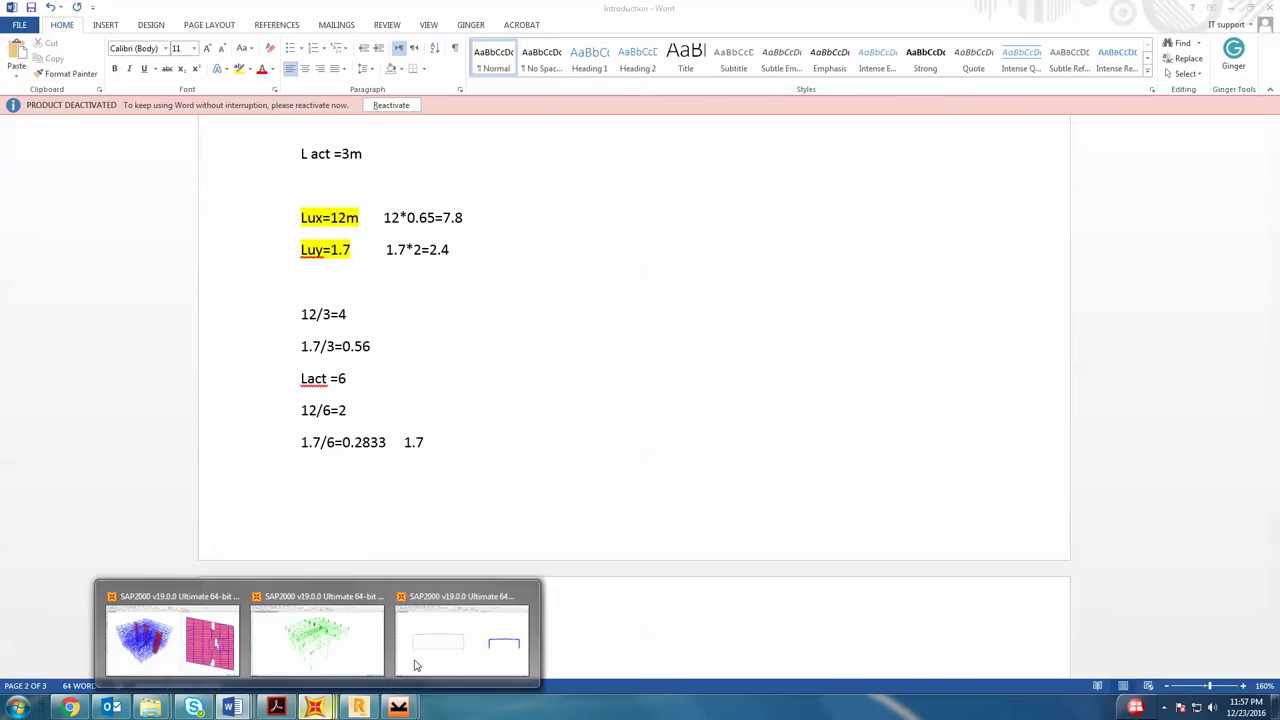
pyautogui.click(414, 650)
pyautogui.click(620, 391)
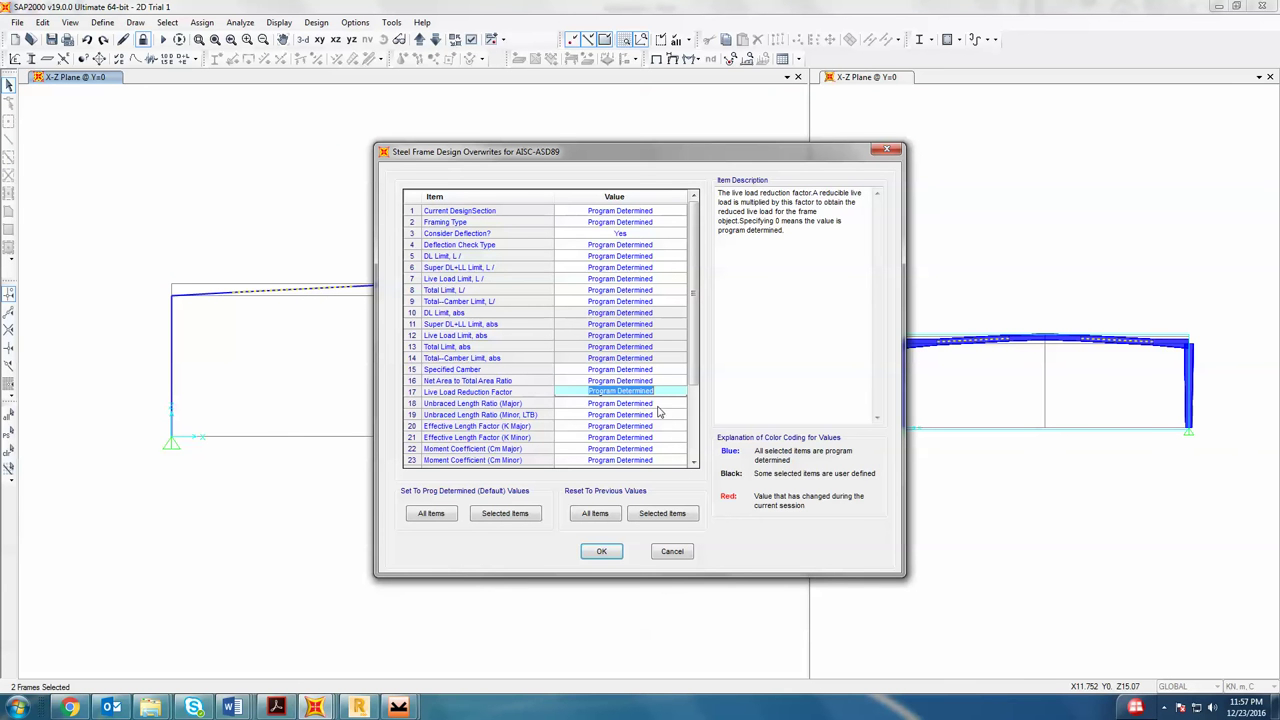
pyautogui.write('2')
pyautogui.click(659, 402)
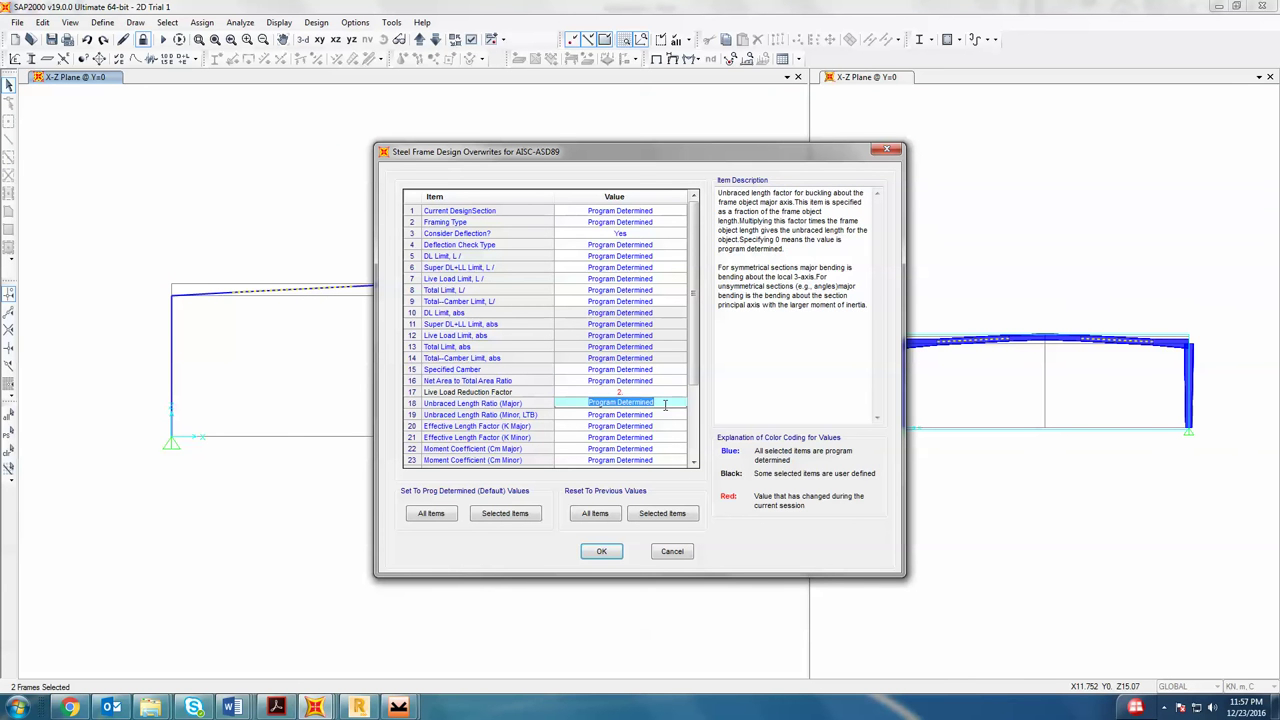
pyautogui.write('0.283')
pyautogui.click(661, 415)
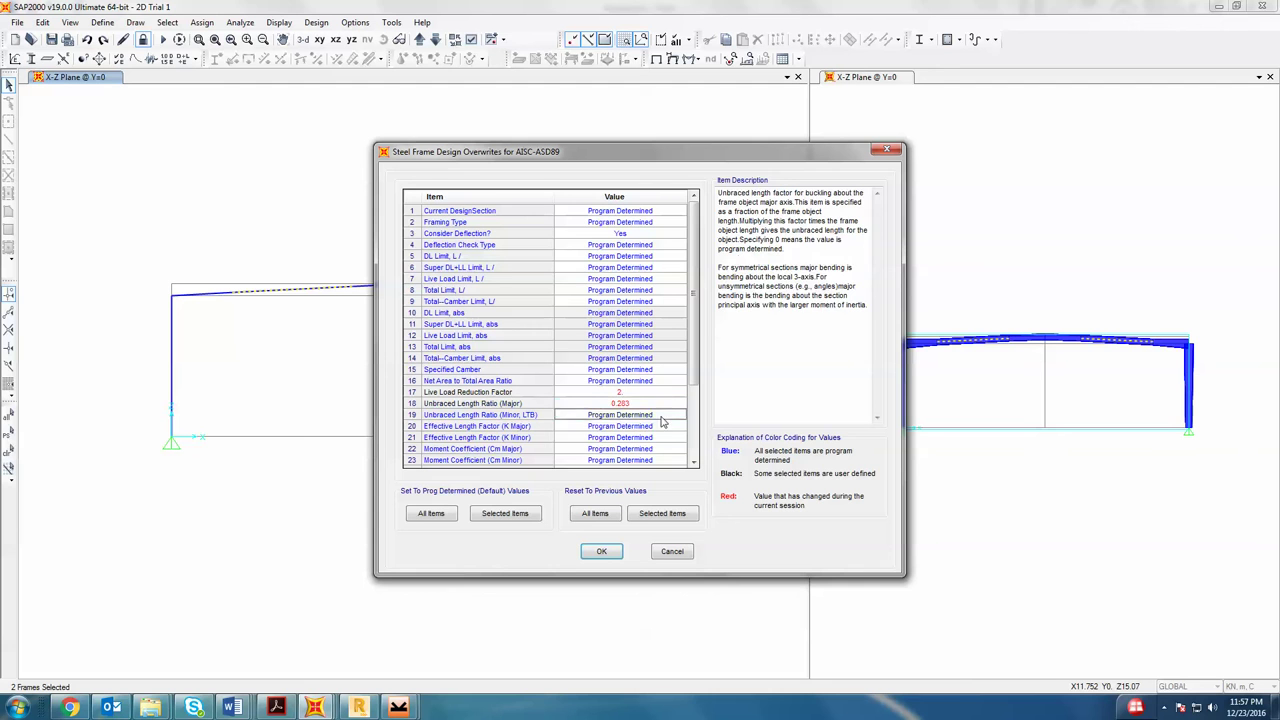
pyautogui.press('BackSpace')
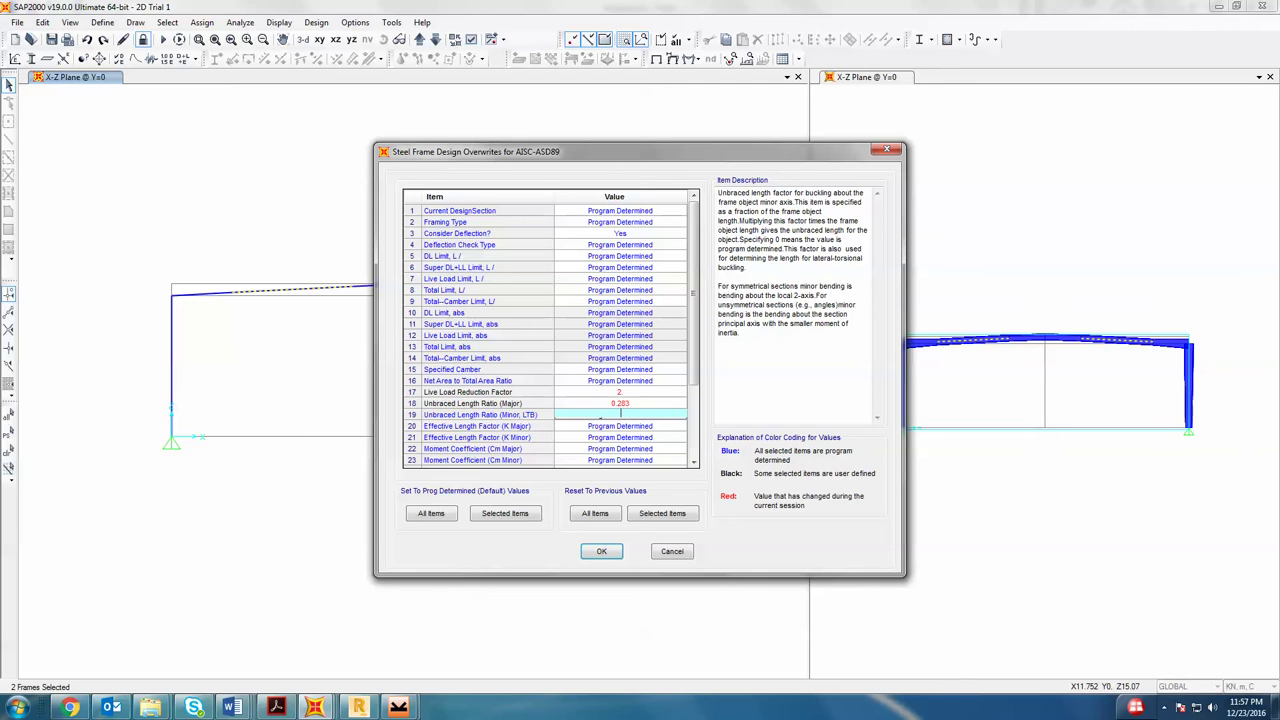
pyautogui.click(638, 426)
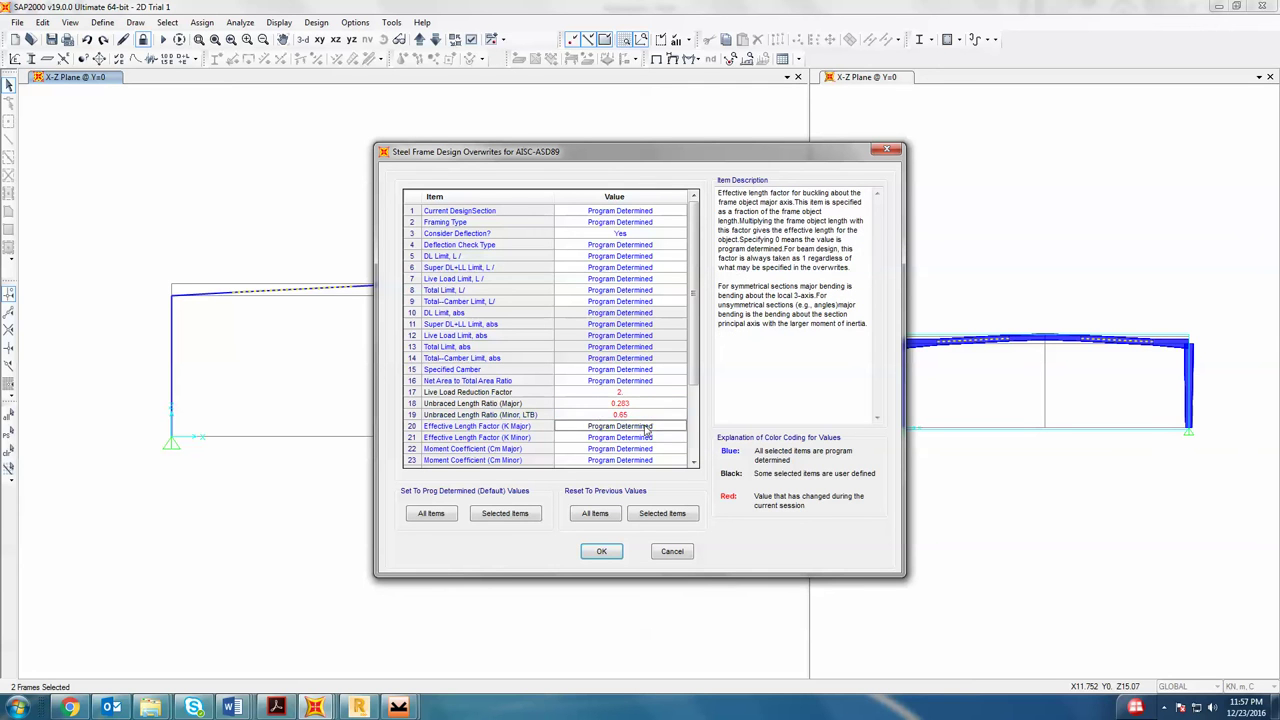
pyautogui.write('2')
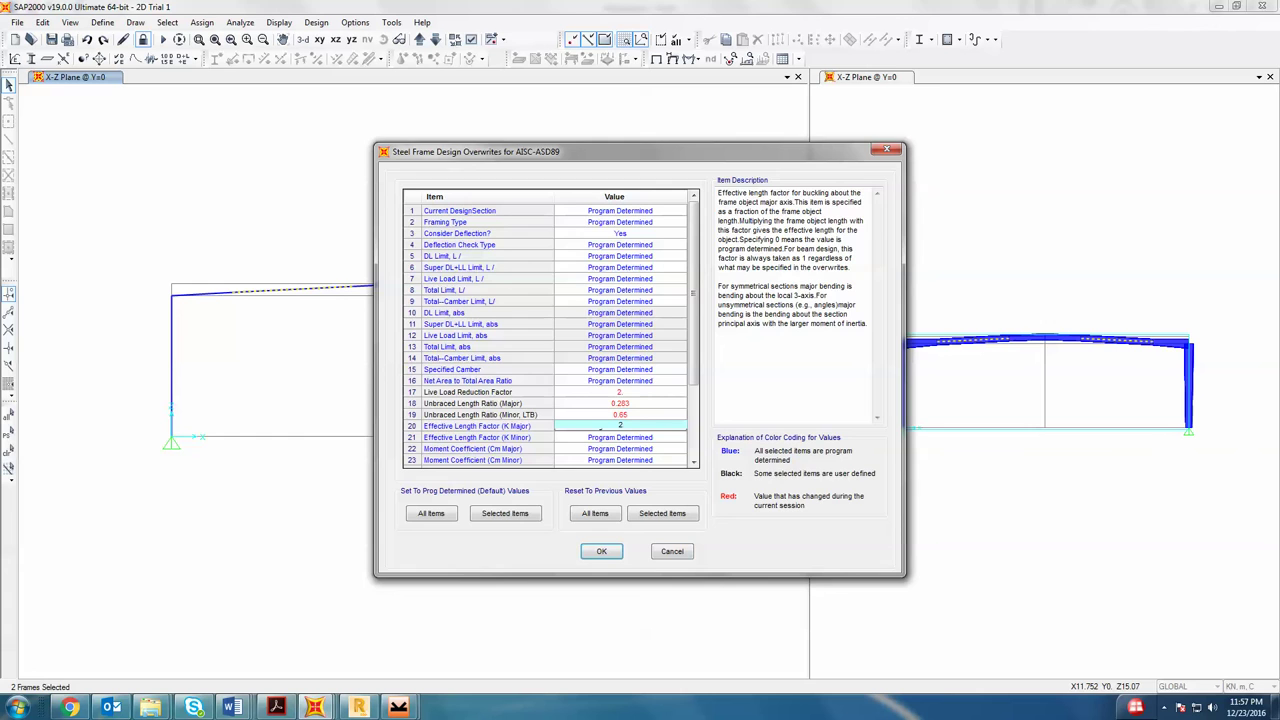
pyautogui.click(603, 551)
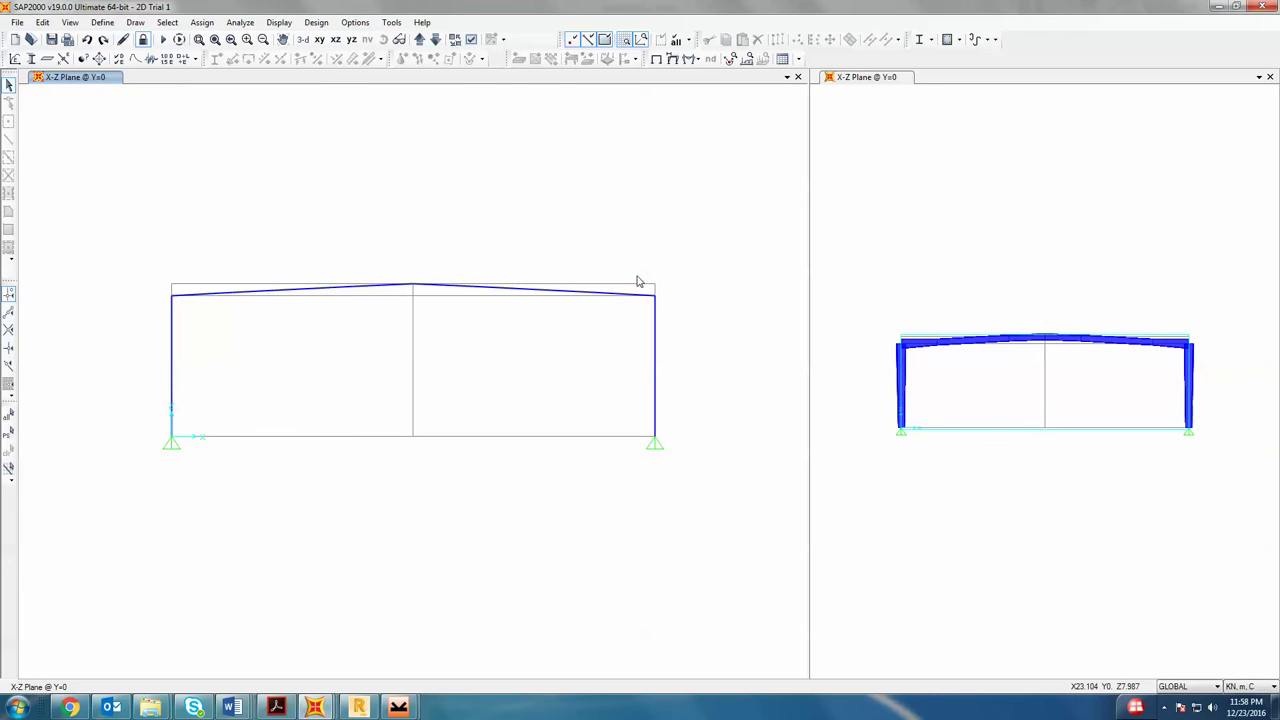
# - Select the outer rafter segment at each eave and open their steel frame design overwrites
pyautogui.click(632, 293)
pyautogui.click(203, 292)
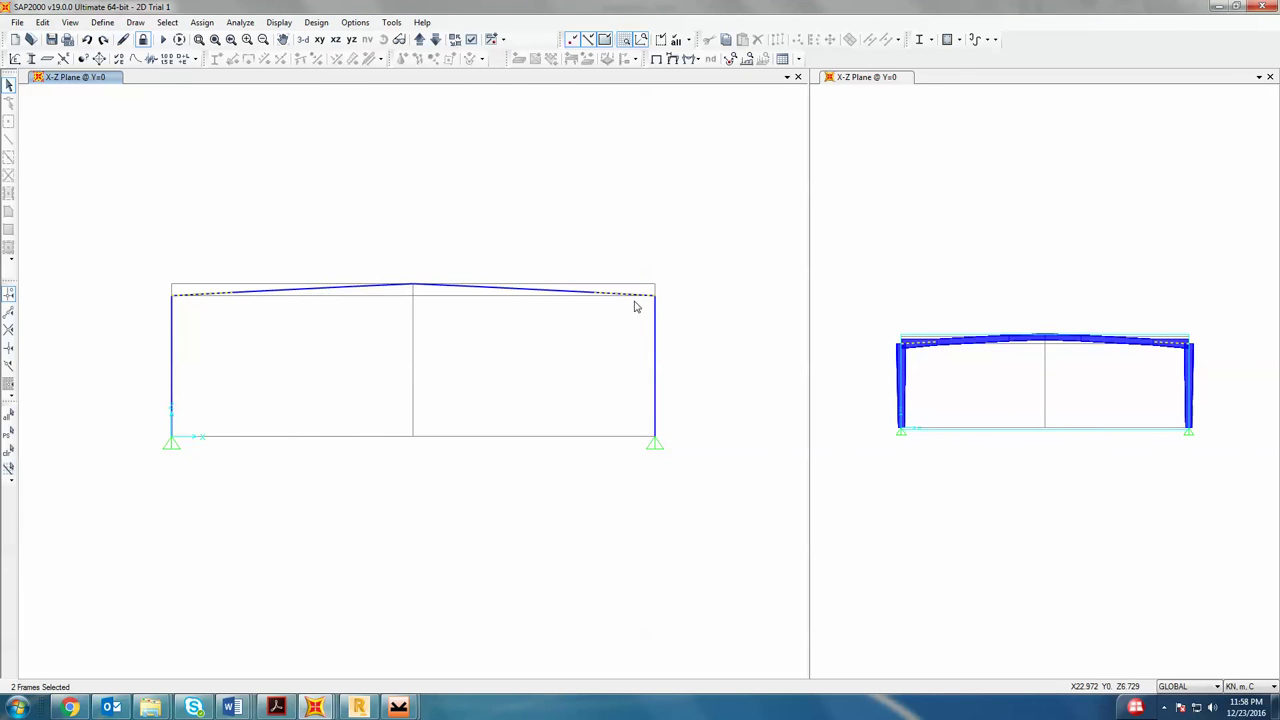
pyautogui.click(420, 310)
pyautogui.click(646, 268)
pyautogui.moveTo(646, 268); pyautogui.dragTo(629, 311)
pyautogui.moveTo(213, 283); pyautogui.dragTo(190, 322)
pyautogui.click(318, 24)
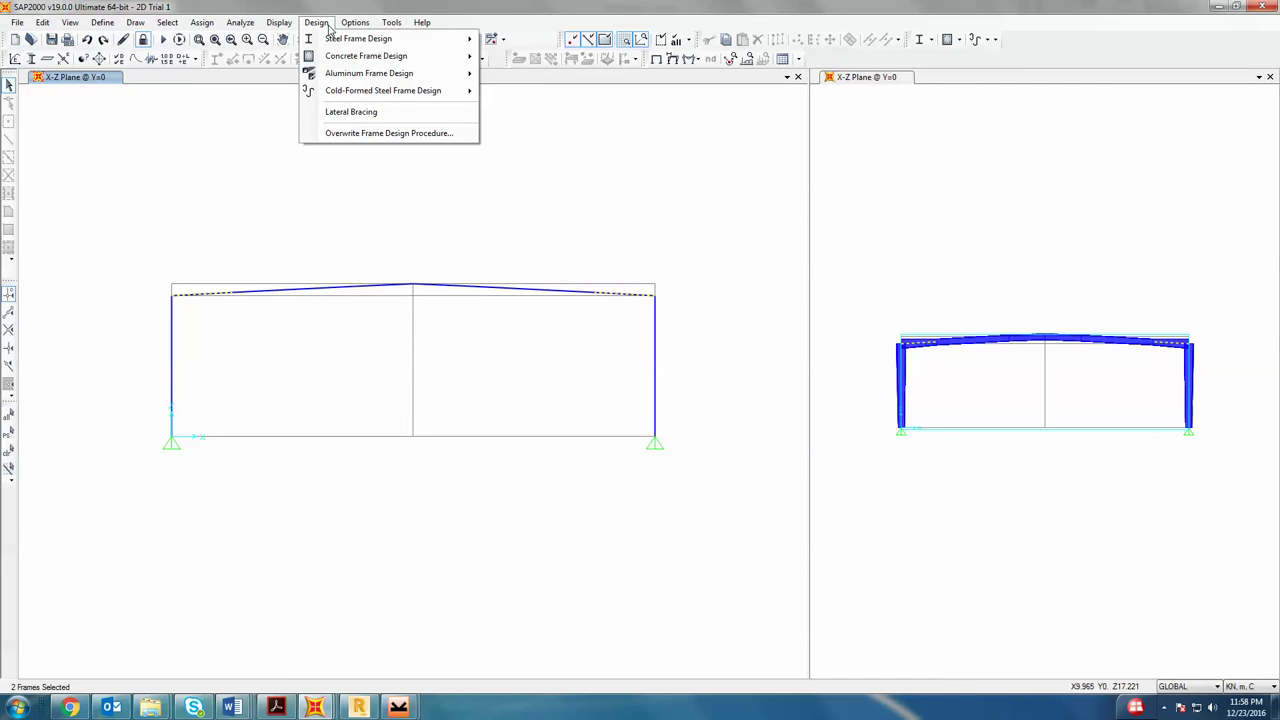
pyautogui.moveTo(390, 40)
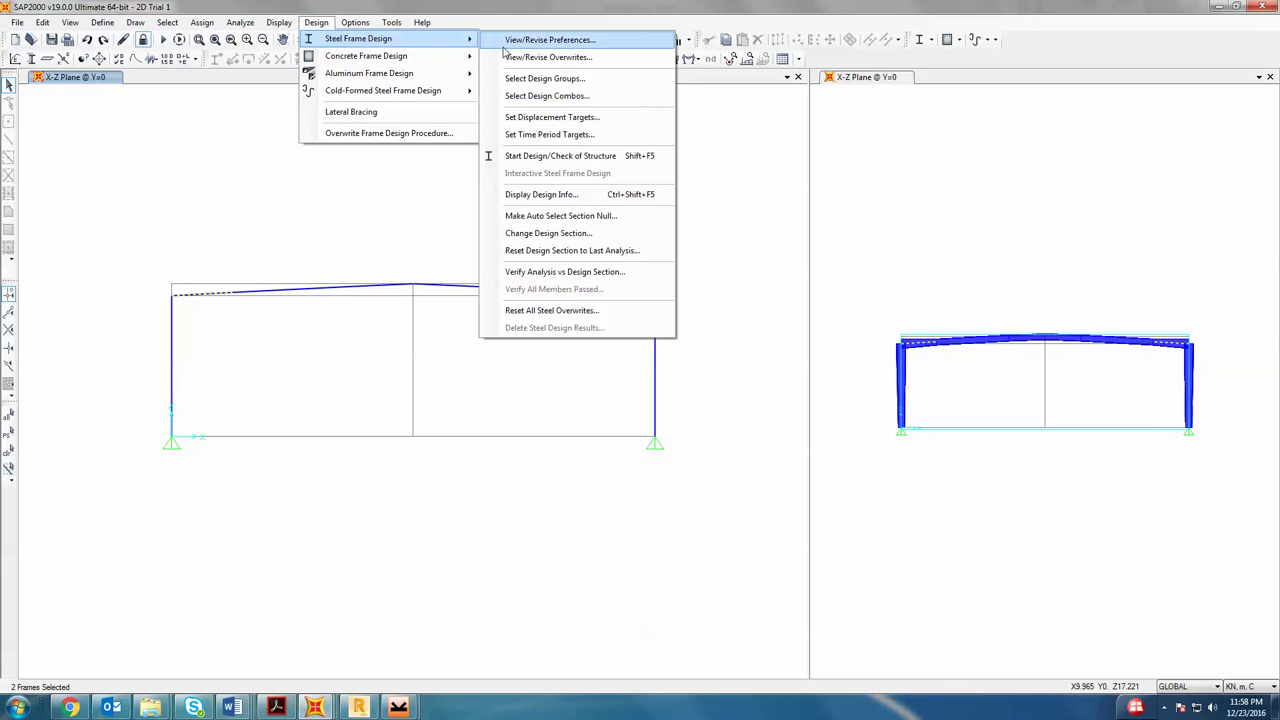
pyautogui.click(519, 60)
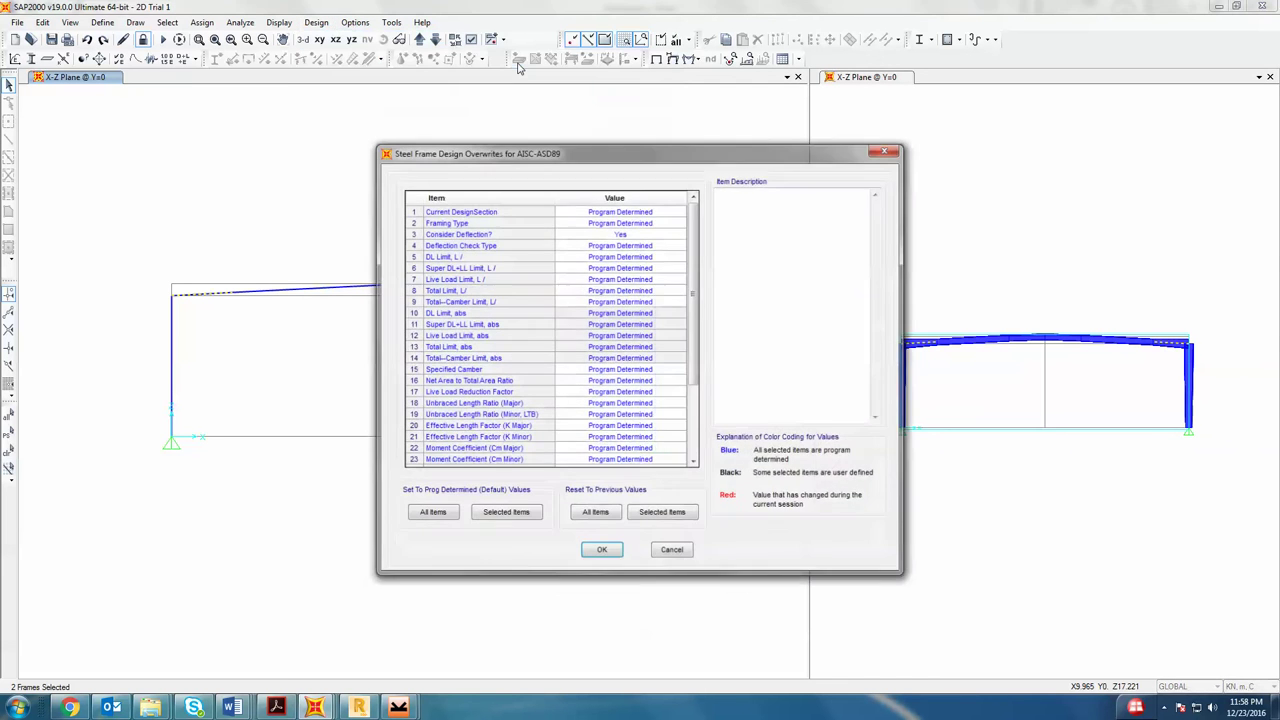
# - Look up the unbraced length ratios and K factors for the 3 m segments in the Word notes and return to the SAP2000 overwrites
pyautogui.click(572, 403)
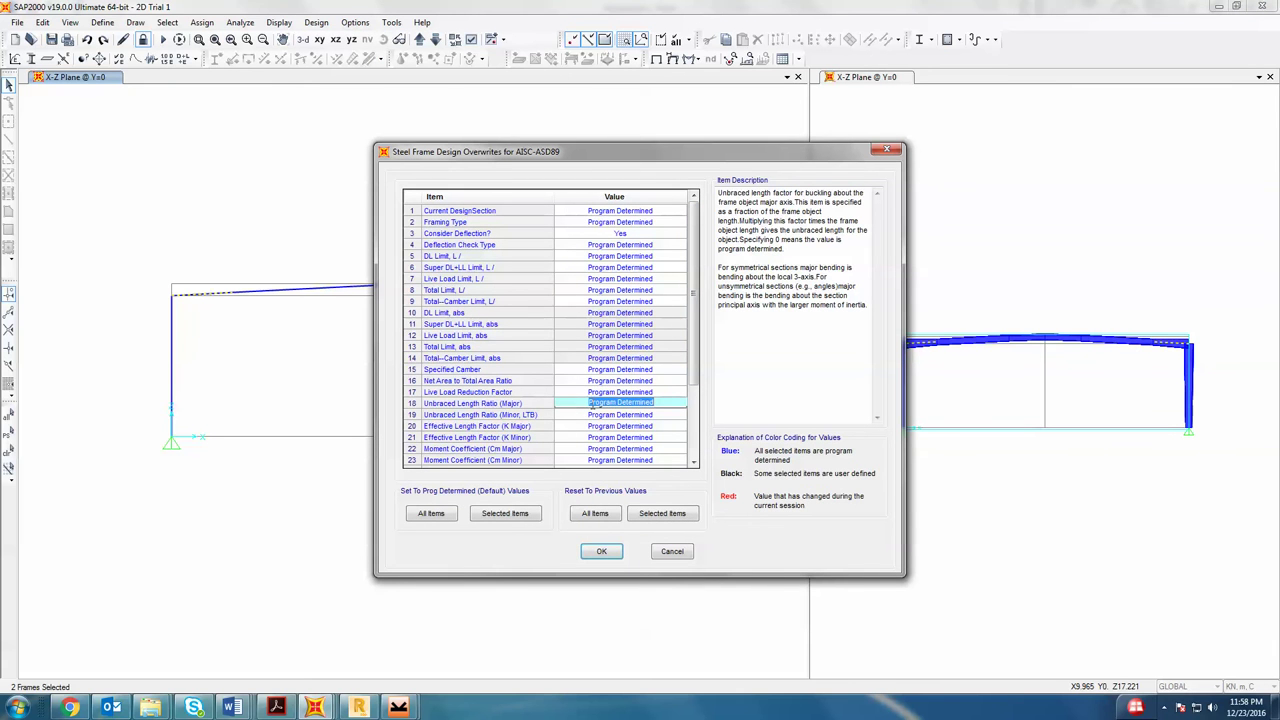
pyautogui.moveTo(231, 707)
pyautogui.click(351, 657)
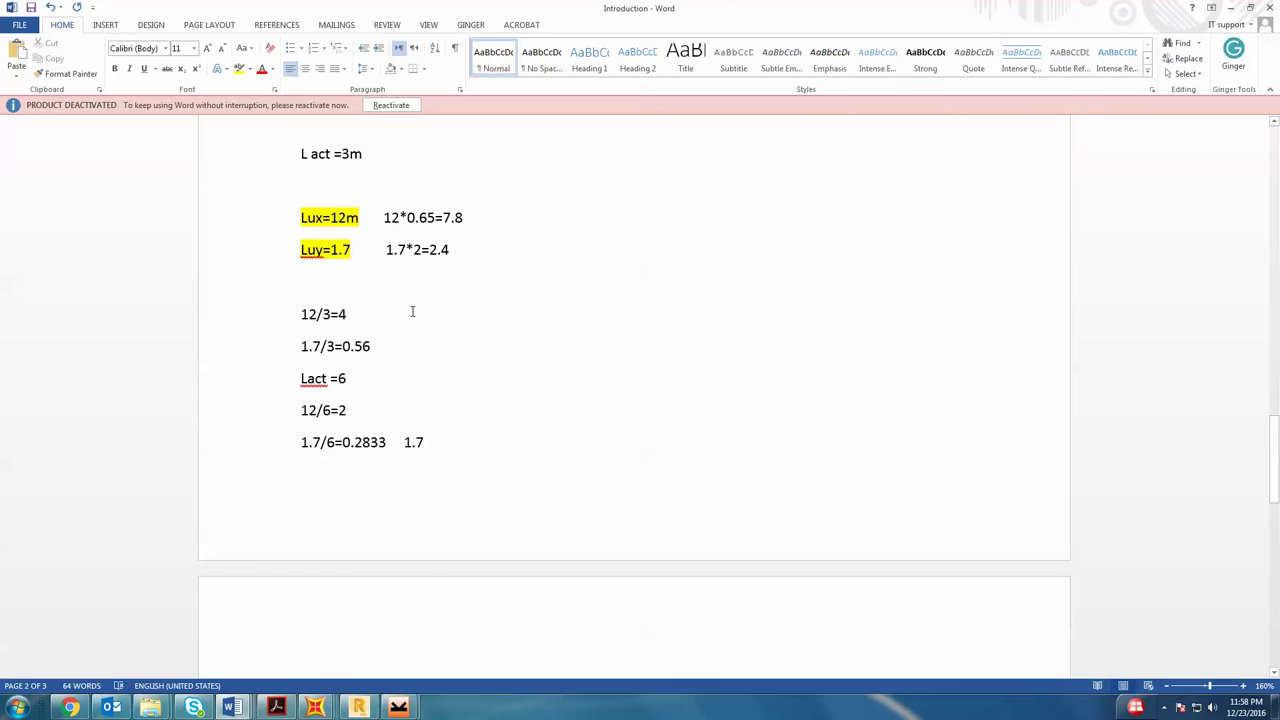
pyautogui.scroll(4, 393, 258)
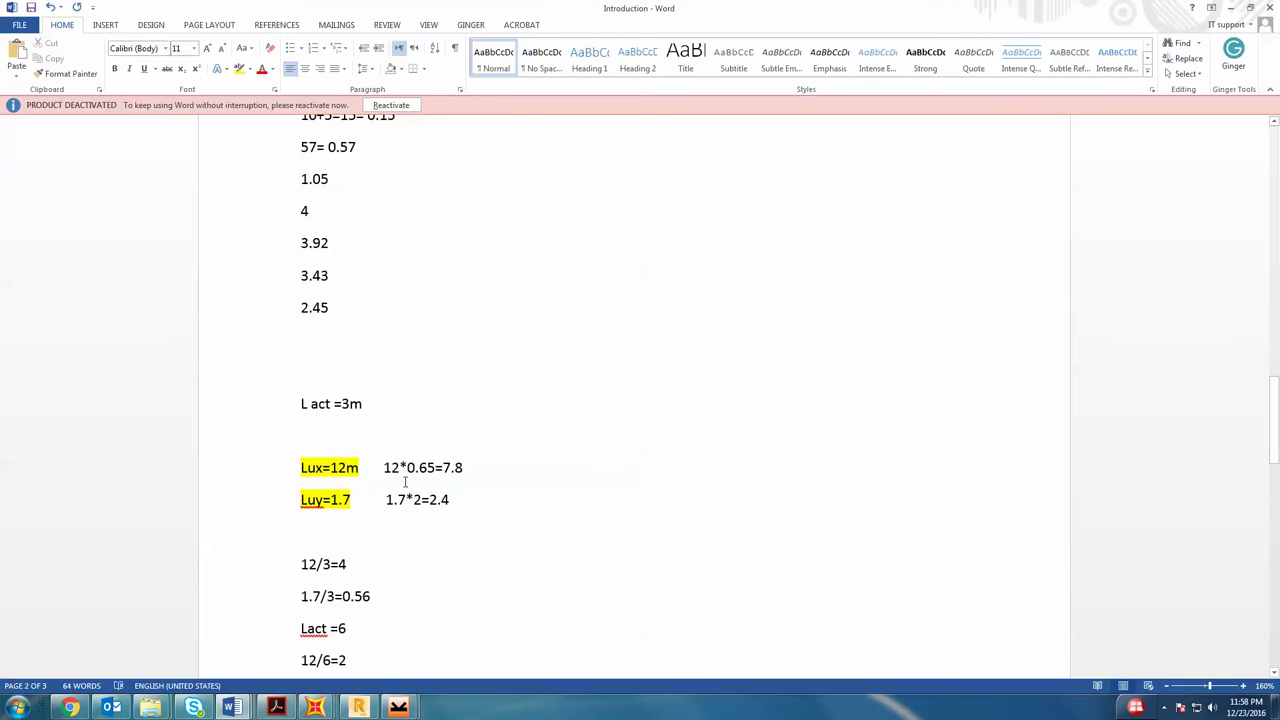
pyautogui.scroll(-3, 423, 537)
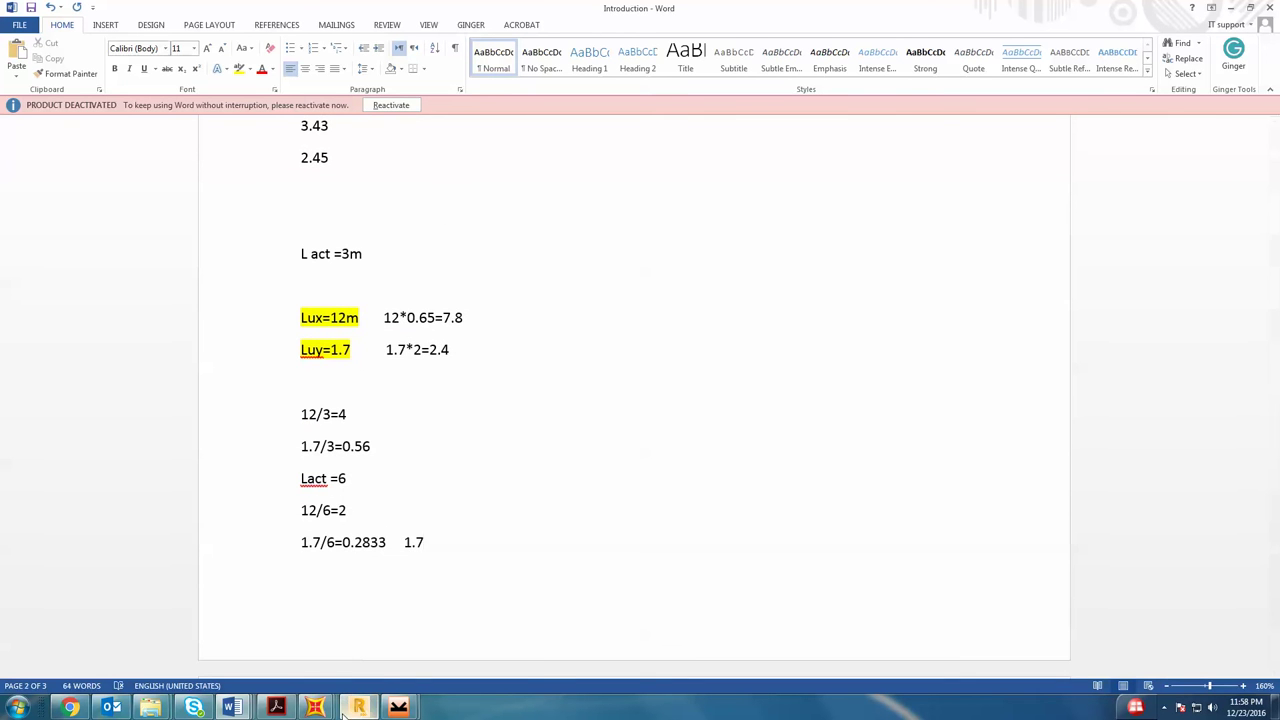
pyautogui.moveTo(325, 710)
pyautogui.click(429, 649)
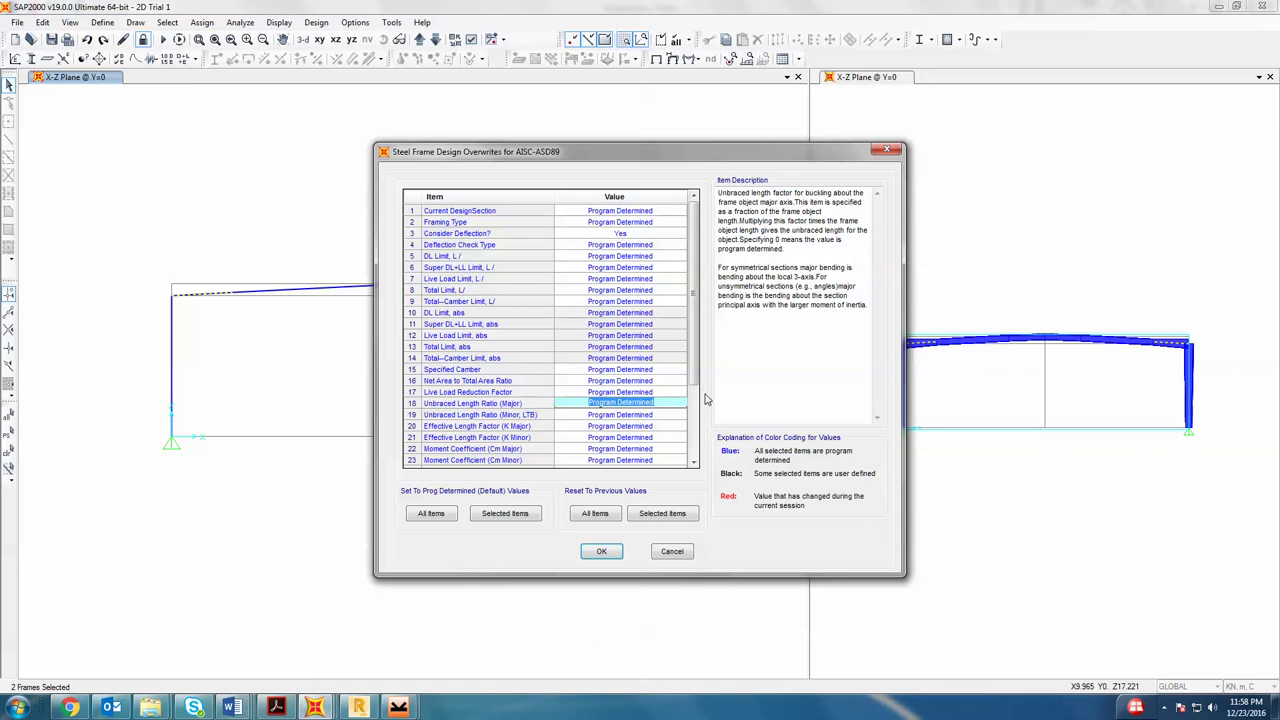
# - Set the eave segments' unbraced length ratios to 4 major and 0.56 minor, with effective length factors 0.65 major and 2 minor
pyautogui.click(660, 416)
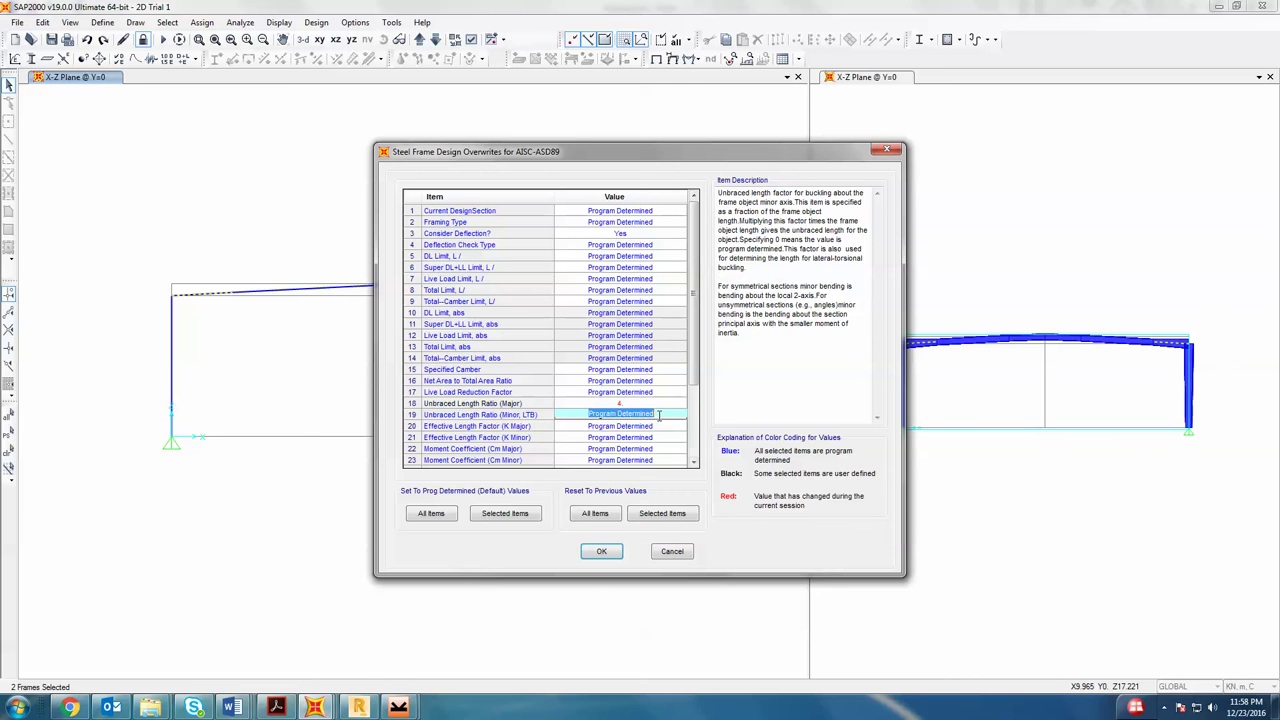
pyautogui.write('.56')
pyautogui.click(650, 427)
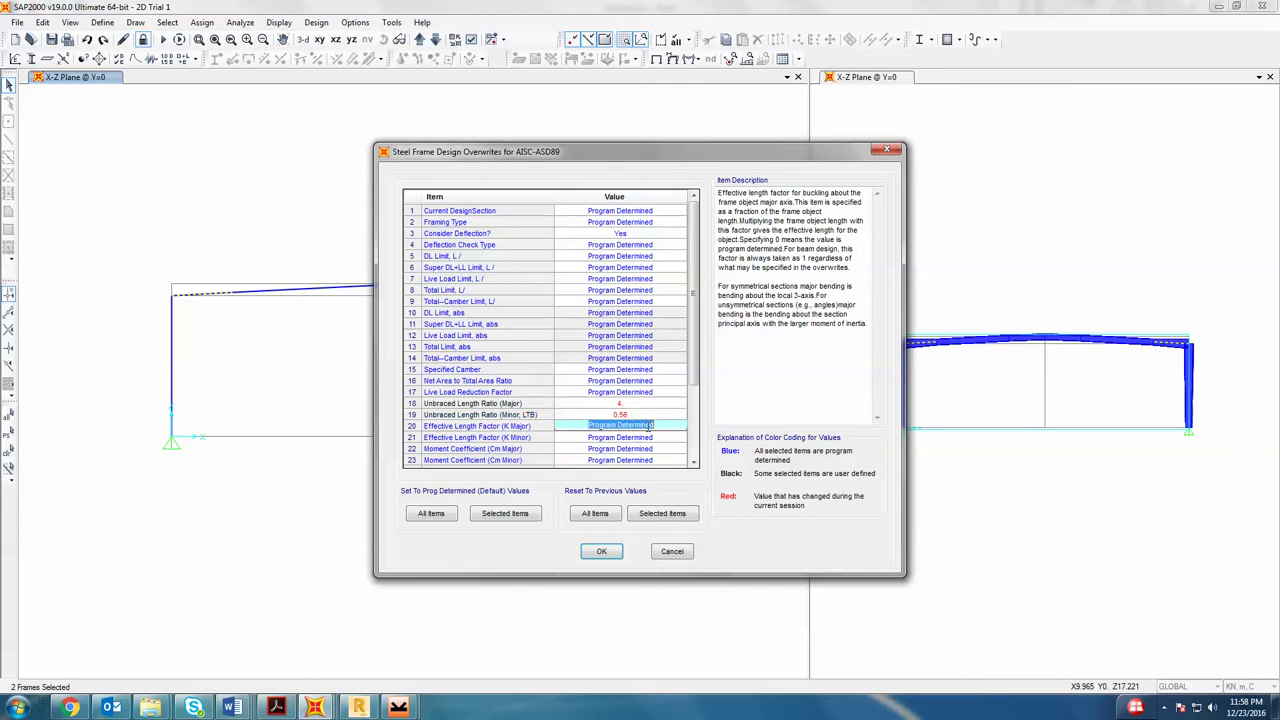
pyautogui.press('BackSpace')
pyautogui.write('.65')
pyautogui.click(652, 440)
pyautogui.write('2')
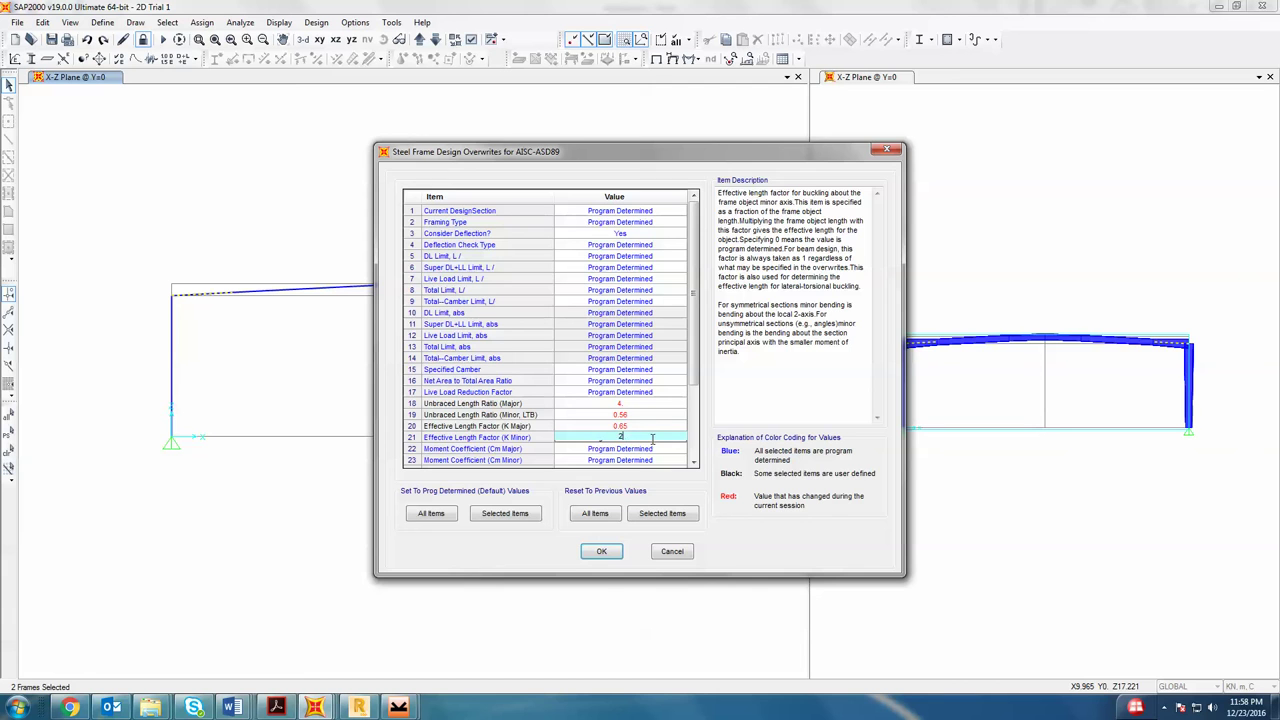
pyautogui.click(601, 551)
# - Select both columns of the frame and open their steel frame design overwrites
pyautogui.moveTo(224, 419); pyautogui.dragTo(46, 414)
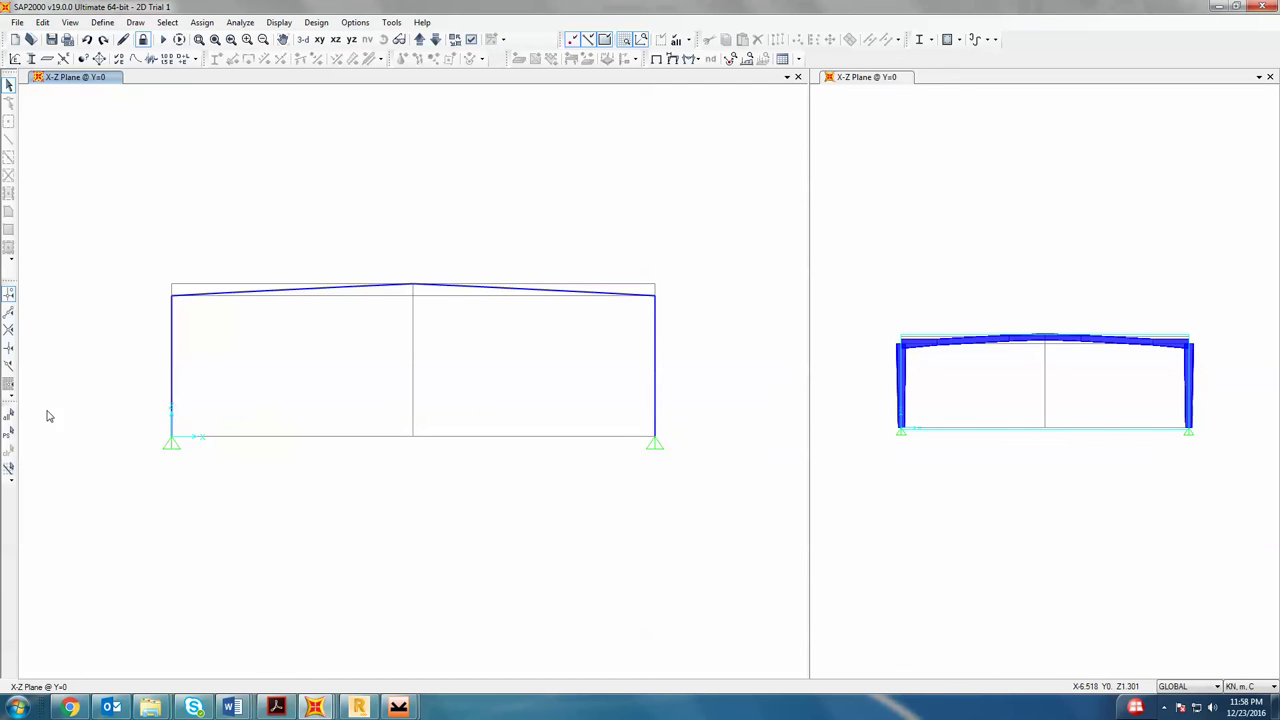
pyautogui.click(317, 22)
pyautogui.moveTo(360, 38)
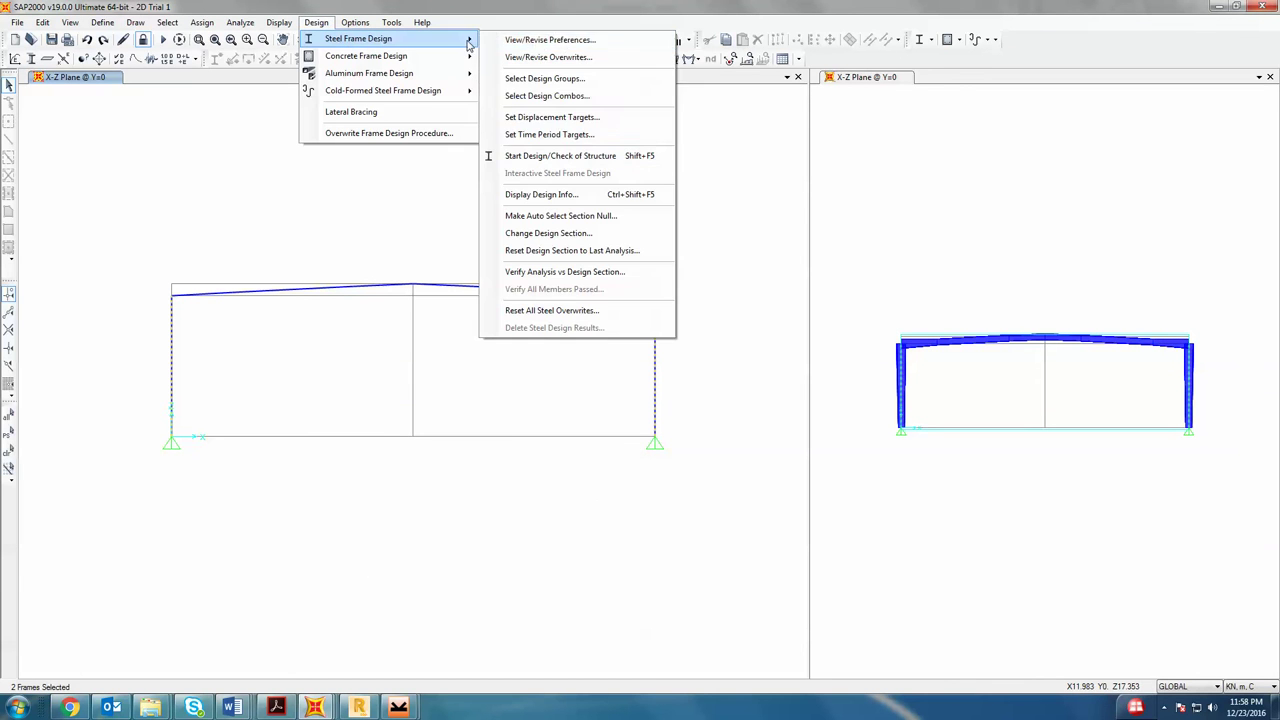
pyautogui.click(557, 59)
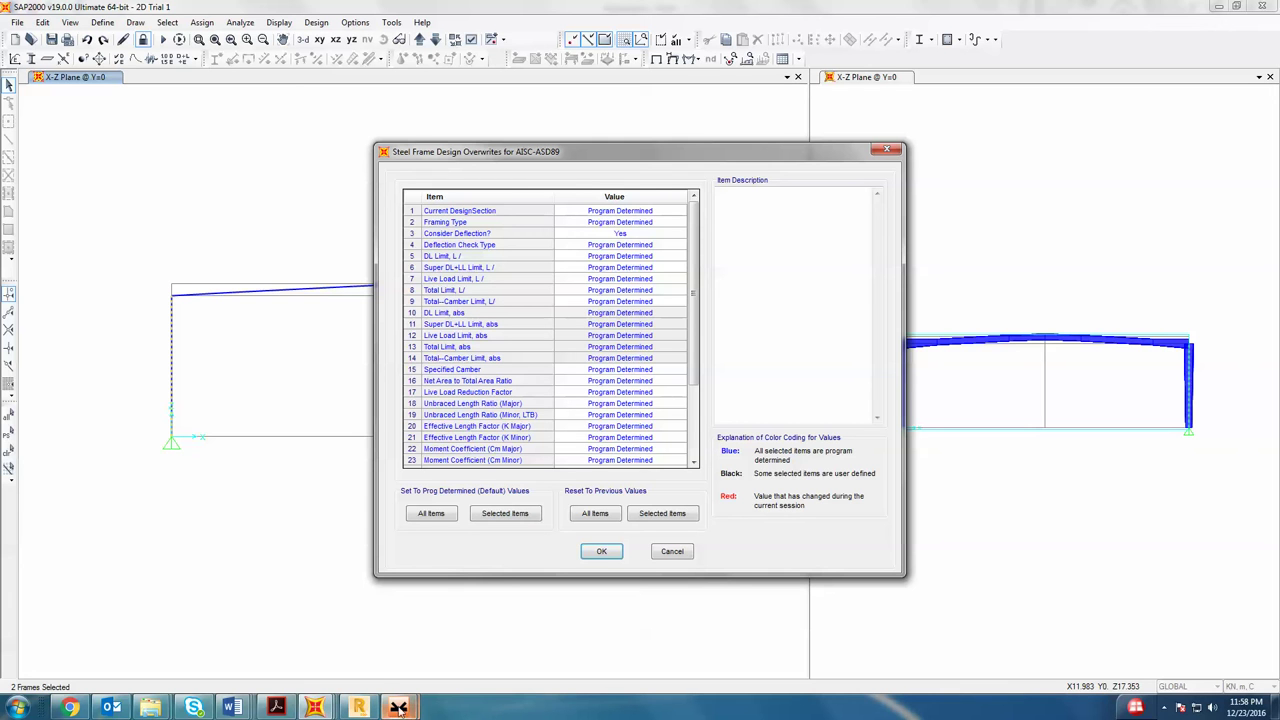
# - Switch to the Word notes and write the column length Lact=7 on the blank third page
pyautogui.click(400, 635)
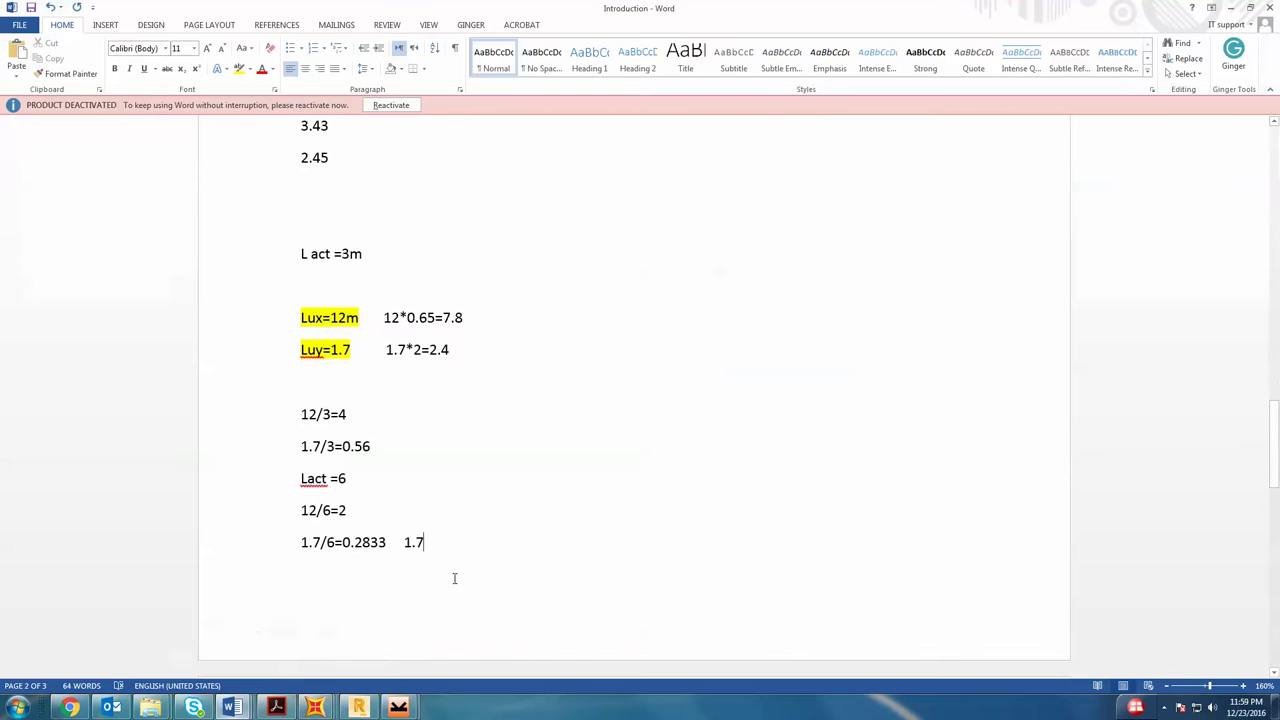
pyautogui.click(389, 547)
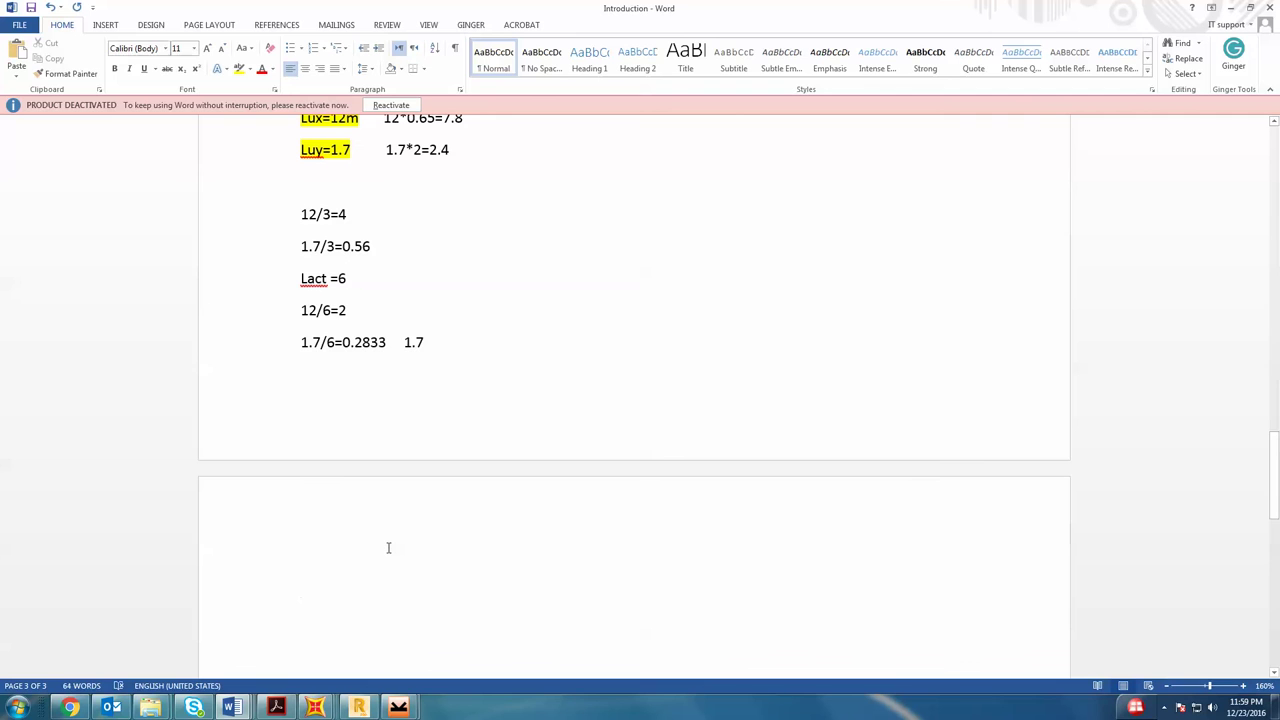
pyautogui.write('L')
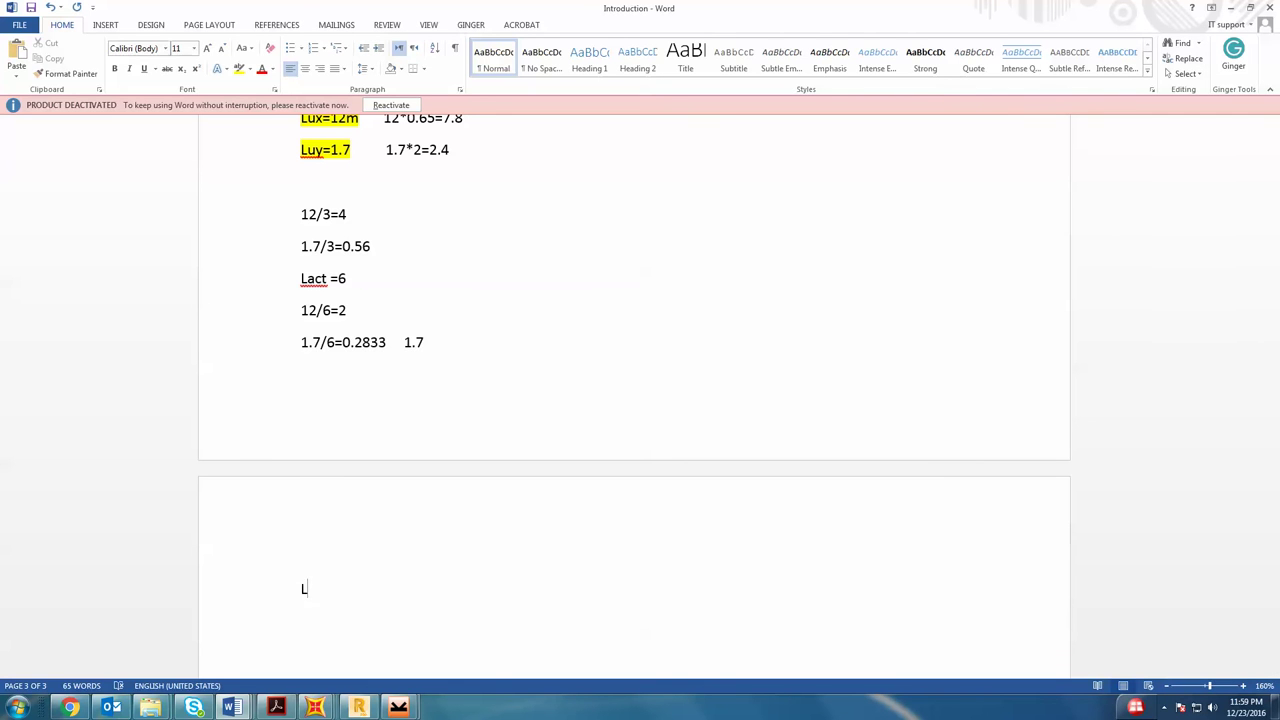
pyautogui.write('act=7')
pyautogui.press('Return')
pyautogui.scroll(-3, 368, 507)
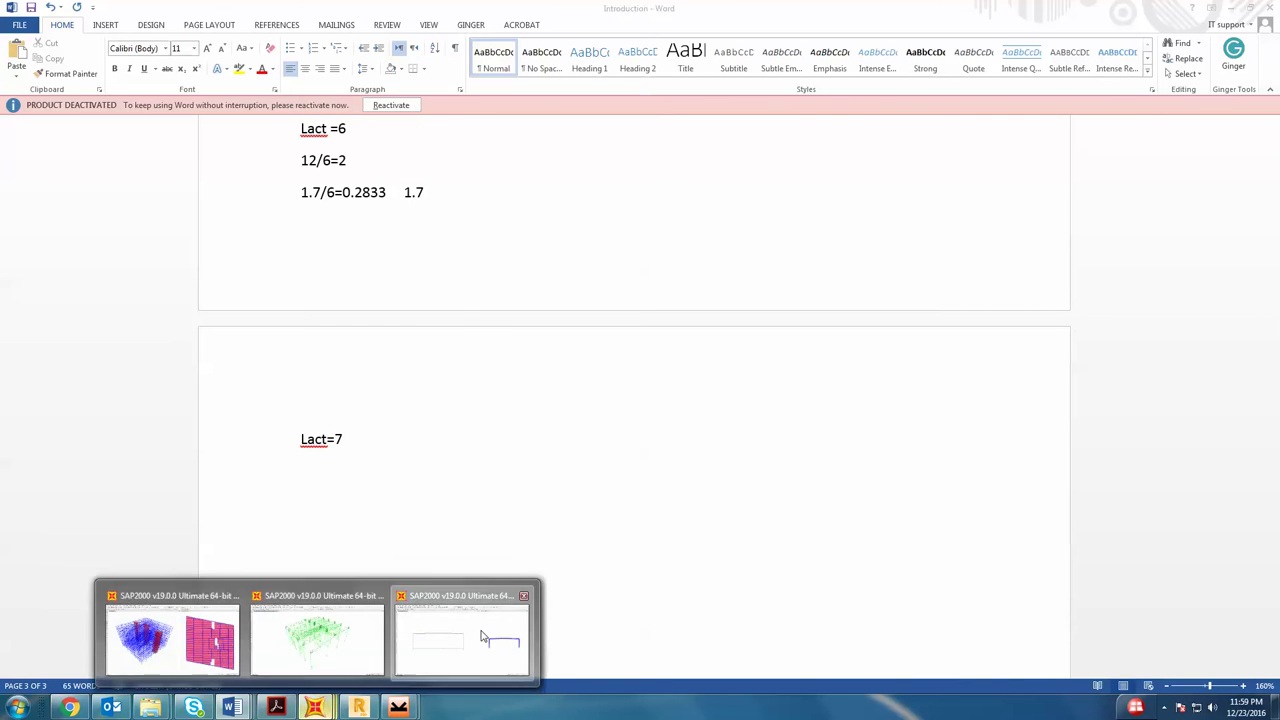
# - Below Lact=7 in the Word notes, write 1 for the major ratio and Luy =1.7 with 1.7/7=0.243 for the minor ratio
pyautogui.click(470, 635)
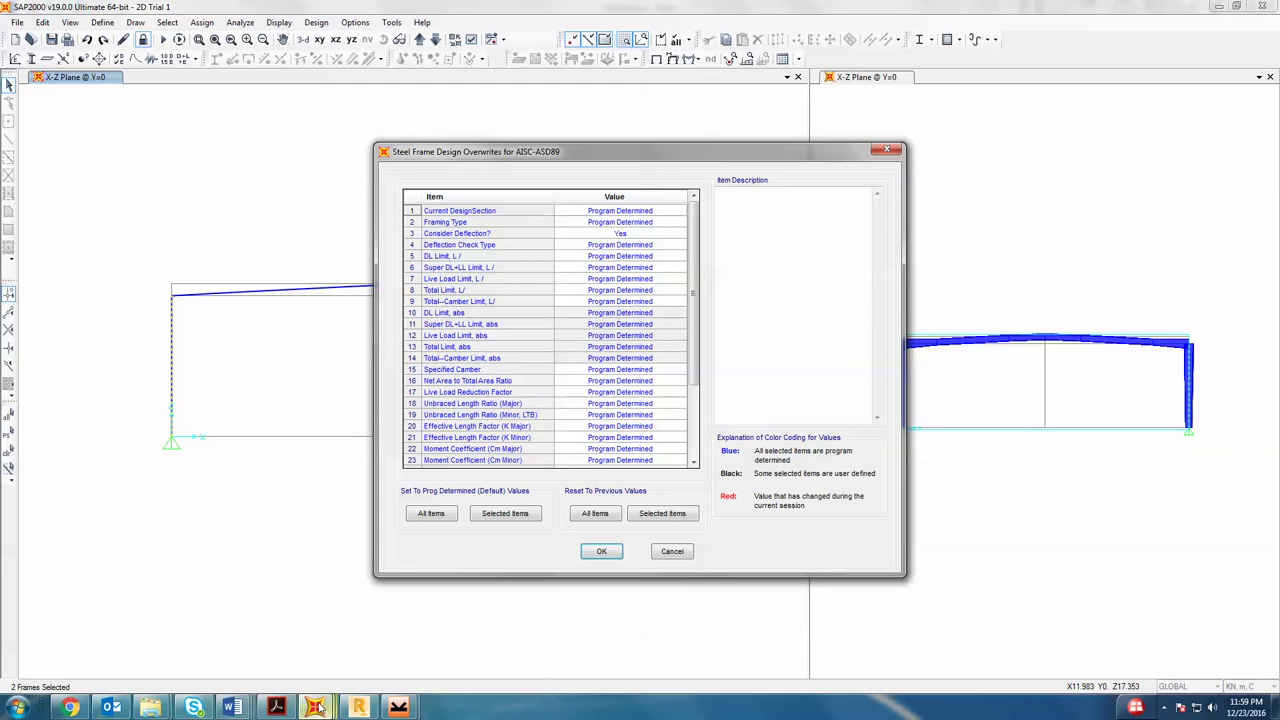
pyautogui.moveTo(318, 705)
pyautogui.moveTo(230, 707)
pyautogui.click(377, 653)
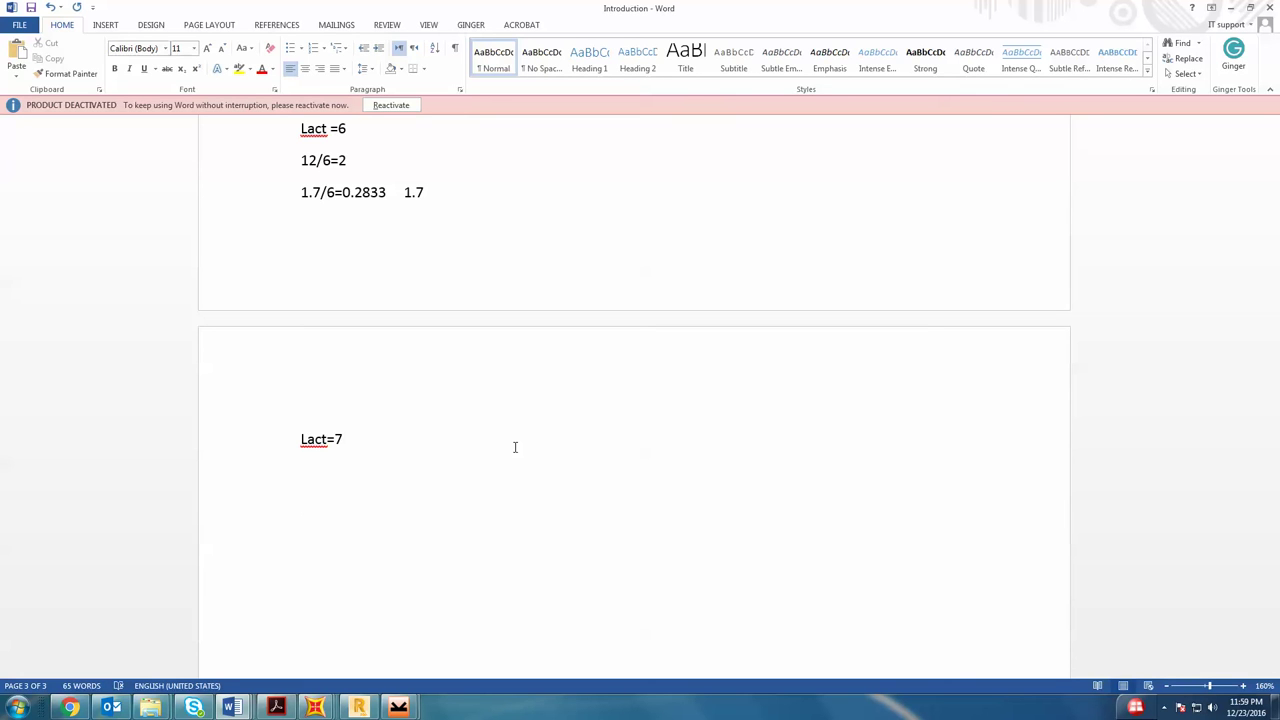
pyautogui.write('1')
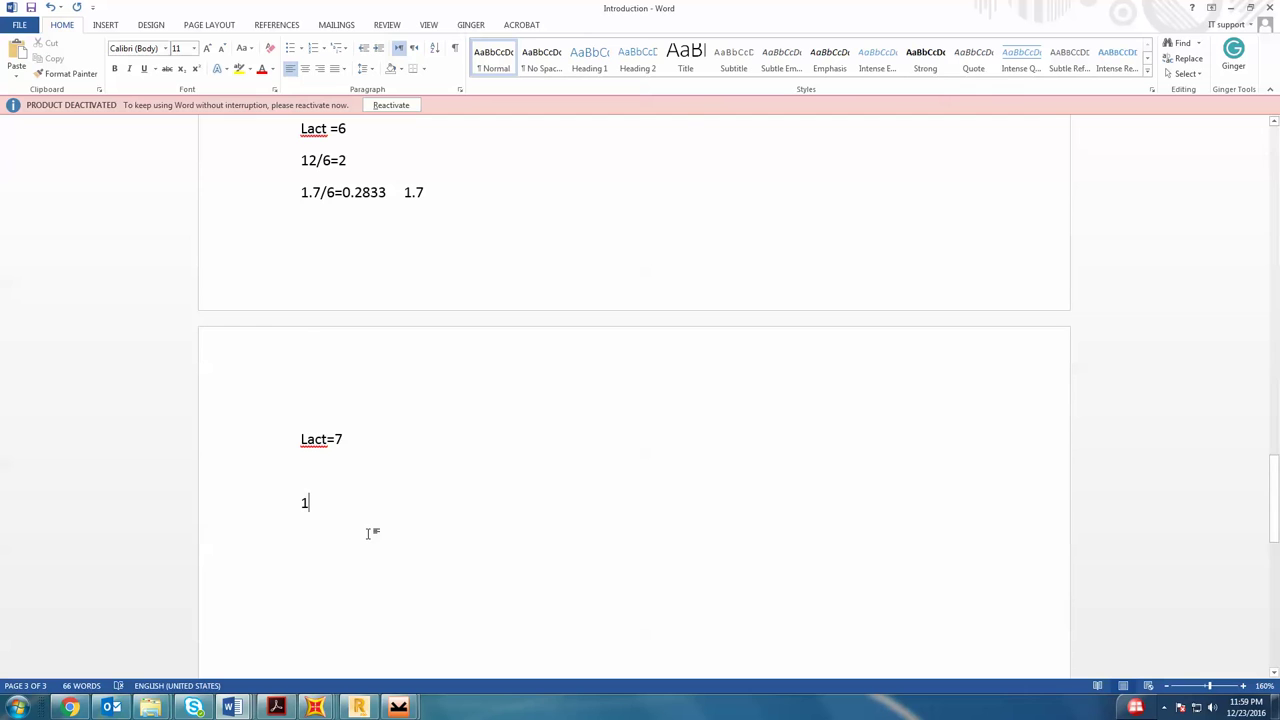
pyautogui.press('Return')
pyautogui.write('Lux')
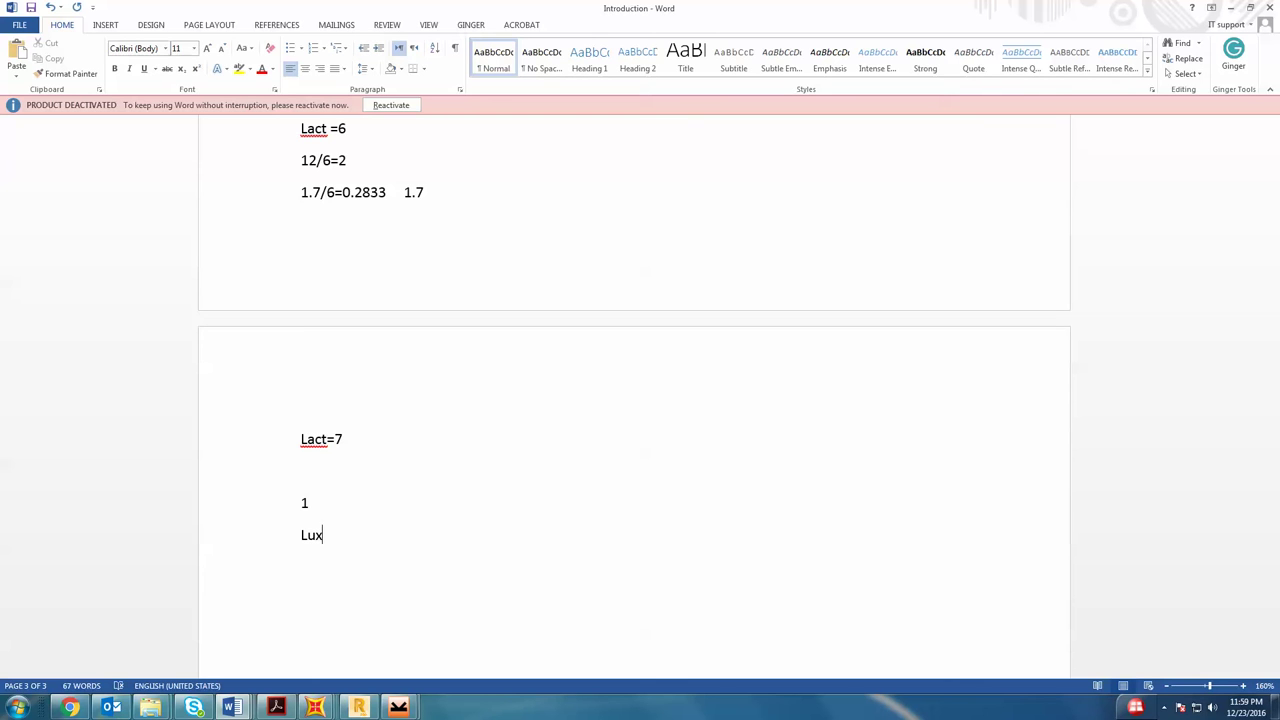
pyautogui.press('BackSpace')
pyautogui.write('y =1.7    1.7/70.243')
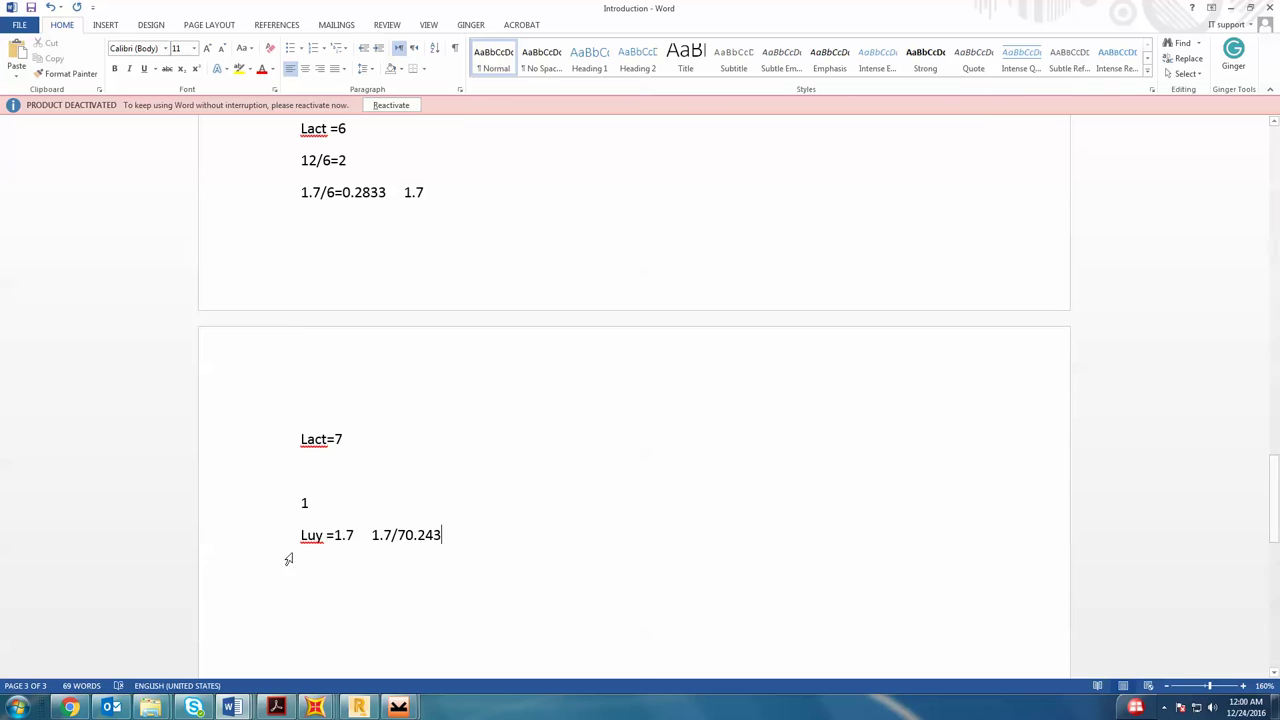
pyautogui.click(404, 537)
pyautogui.write('=')
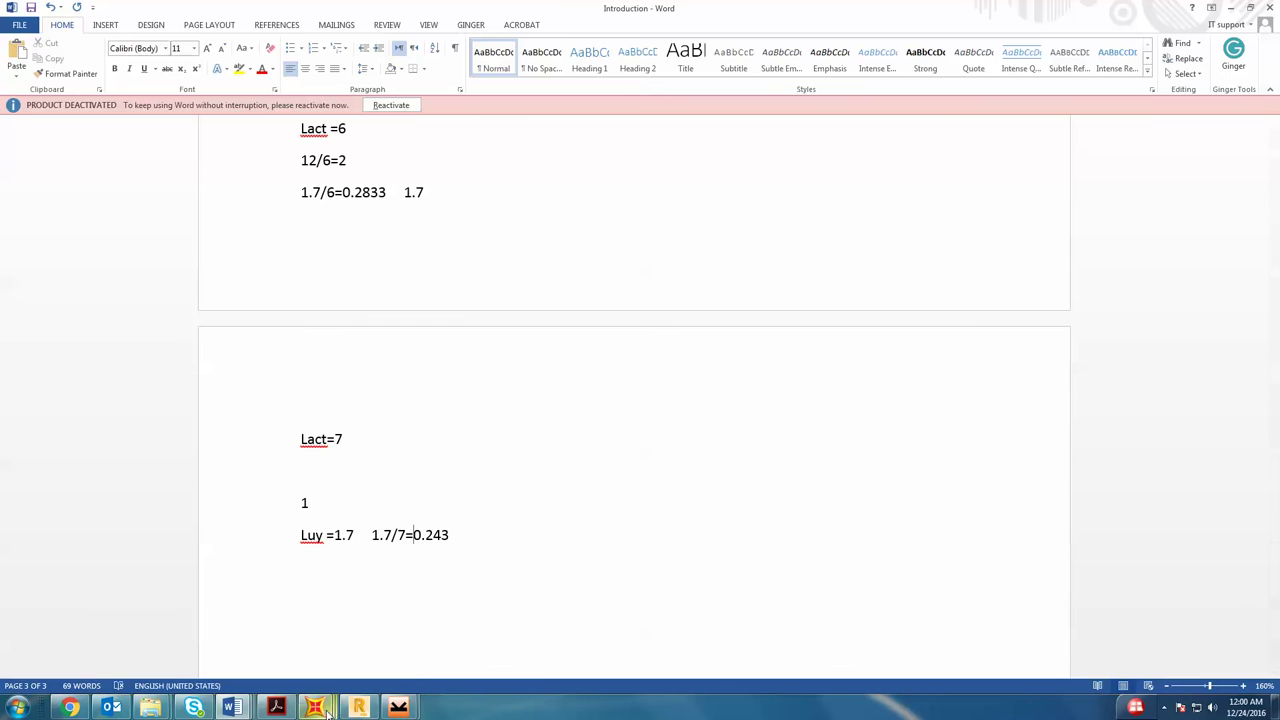
# - Return to the SAP2000 column overwrites and set the unbraced length ratios to 1 major and 0.243 minor (LTB)
pyautogui.moveTo(314, 707)
pyautogui.click(470, 640)
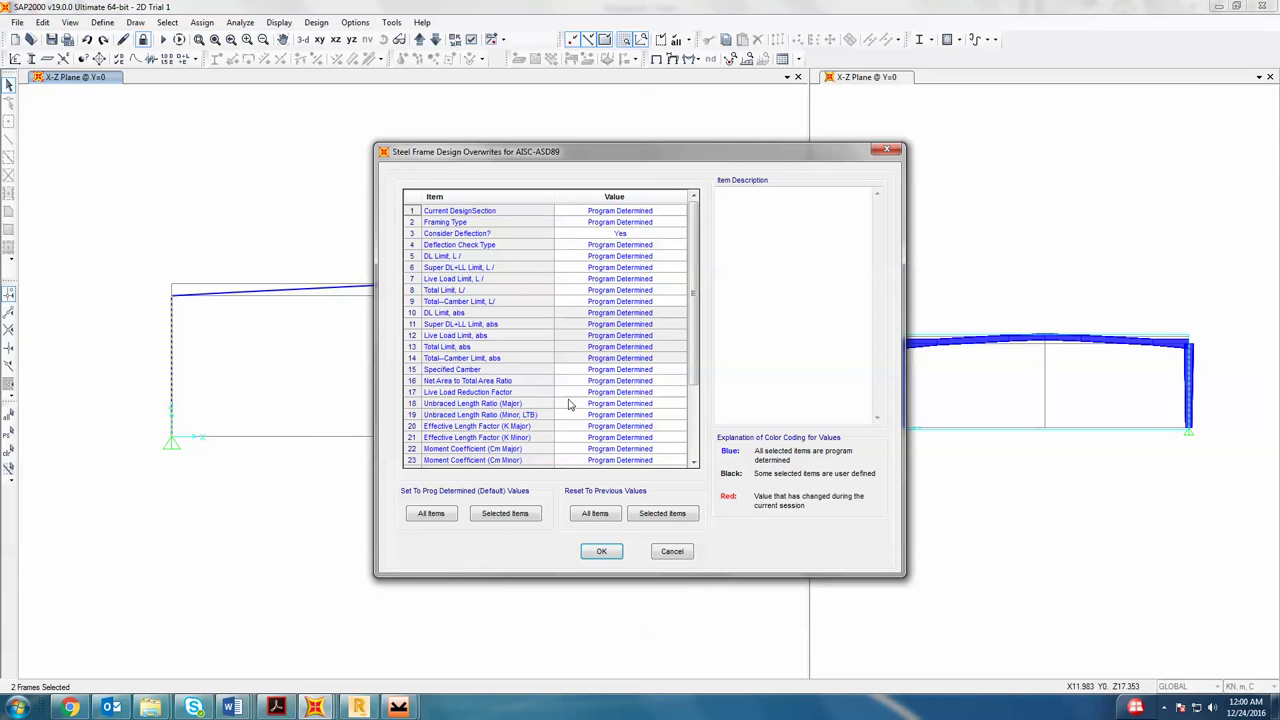
pyautogui.click(587, 404)
pyautogui.write('1')
pyautogui.click(597, 414)
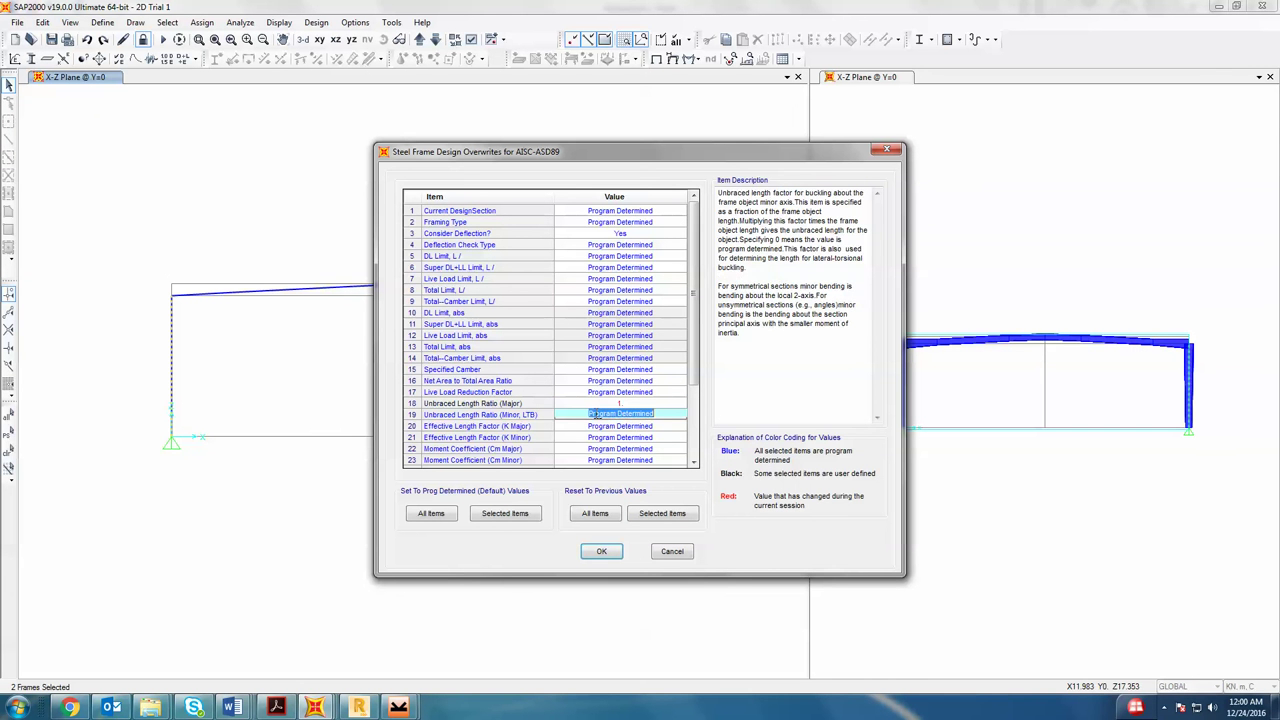
pyautogui.write('0.243')
pyautogui.click(600, 426)
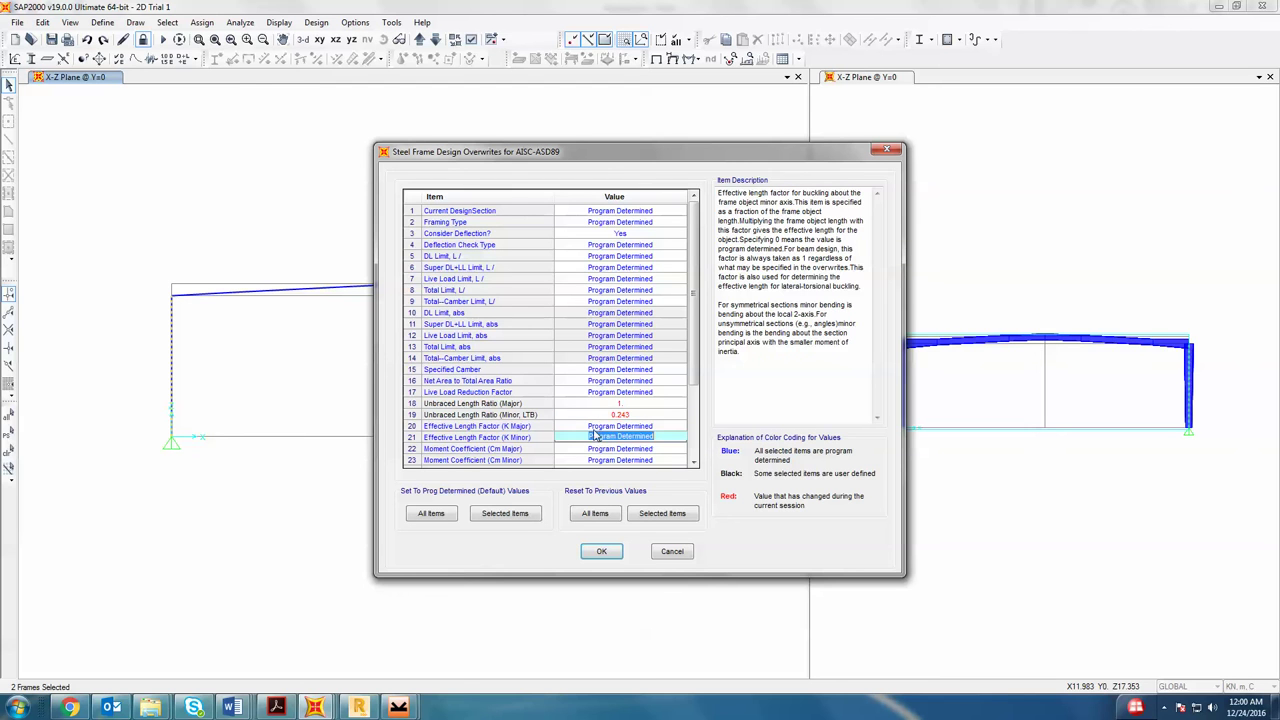
# - Switch to the Word notes and add the column factors Kx=1.5 and 1 on separate lines below the Luy line
pyautogui.moveTo(231, 707)
pyautogui.click(248, 645)
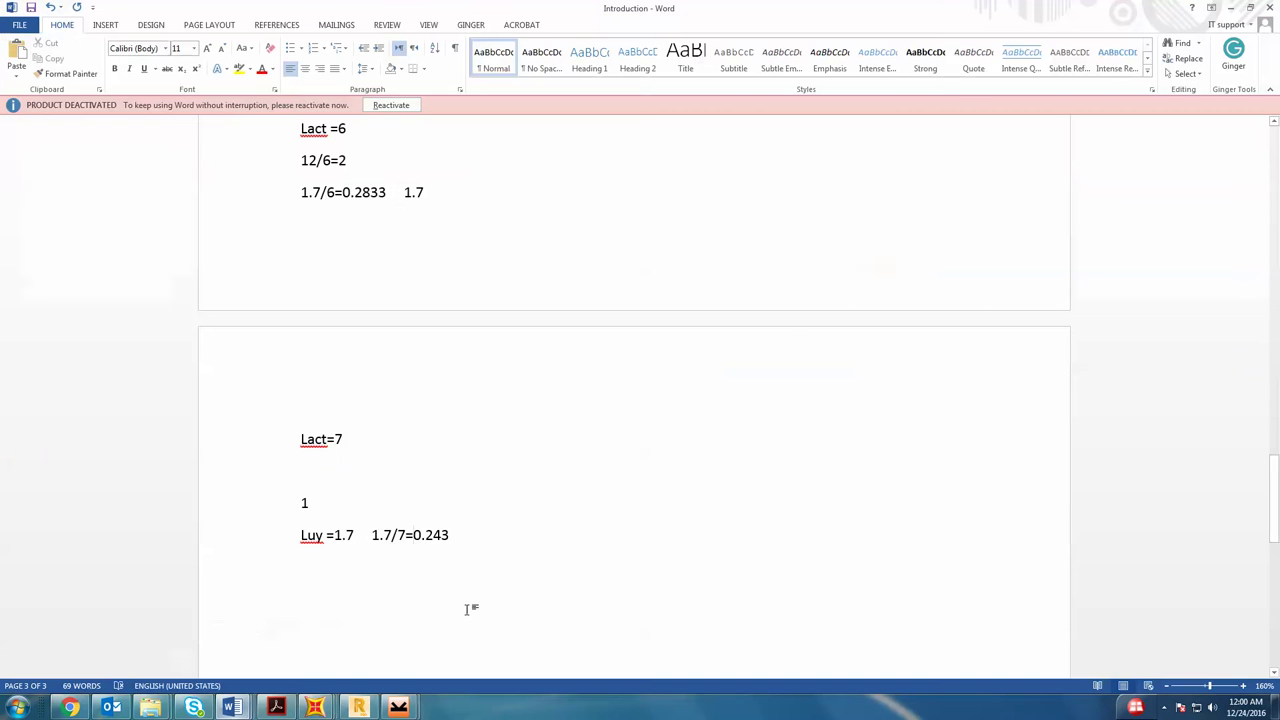
pyautogui.click(301, 598)
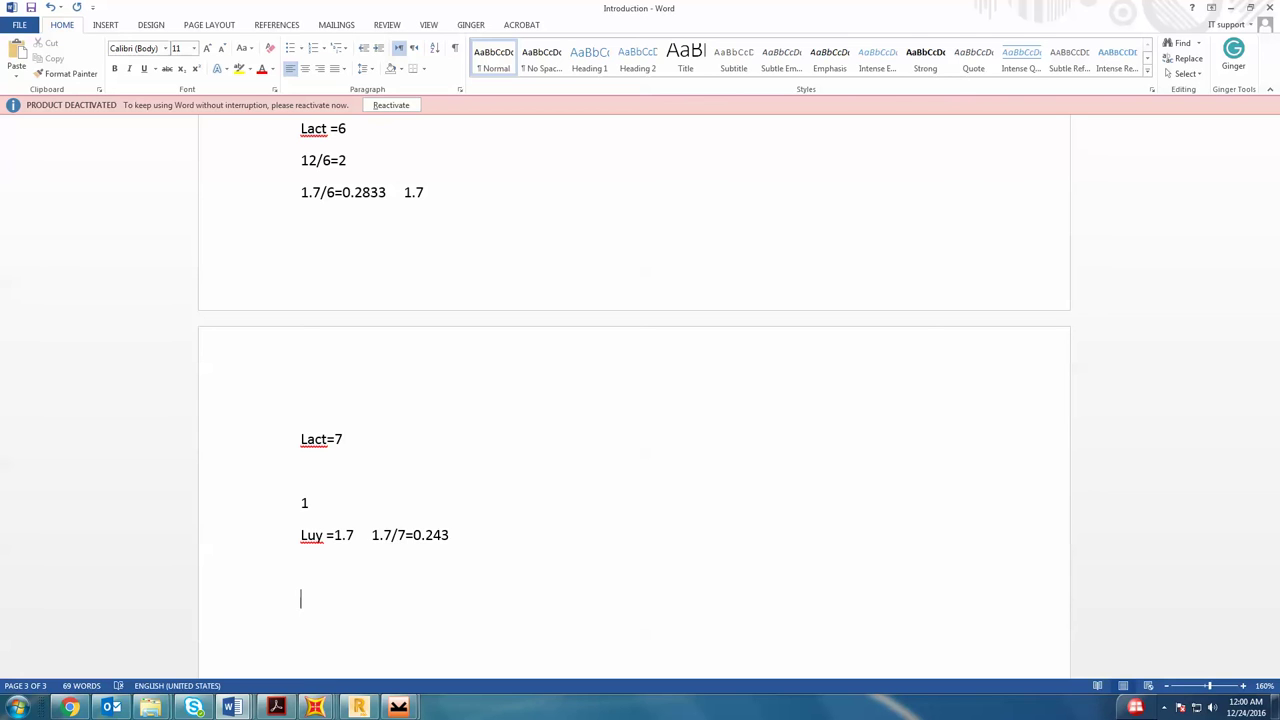
pyautogui.write('k')
pyautogui.write('x')
pyautogui.write('=')
pyautogui.write('1.5')
pyautogui.write('1')
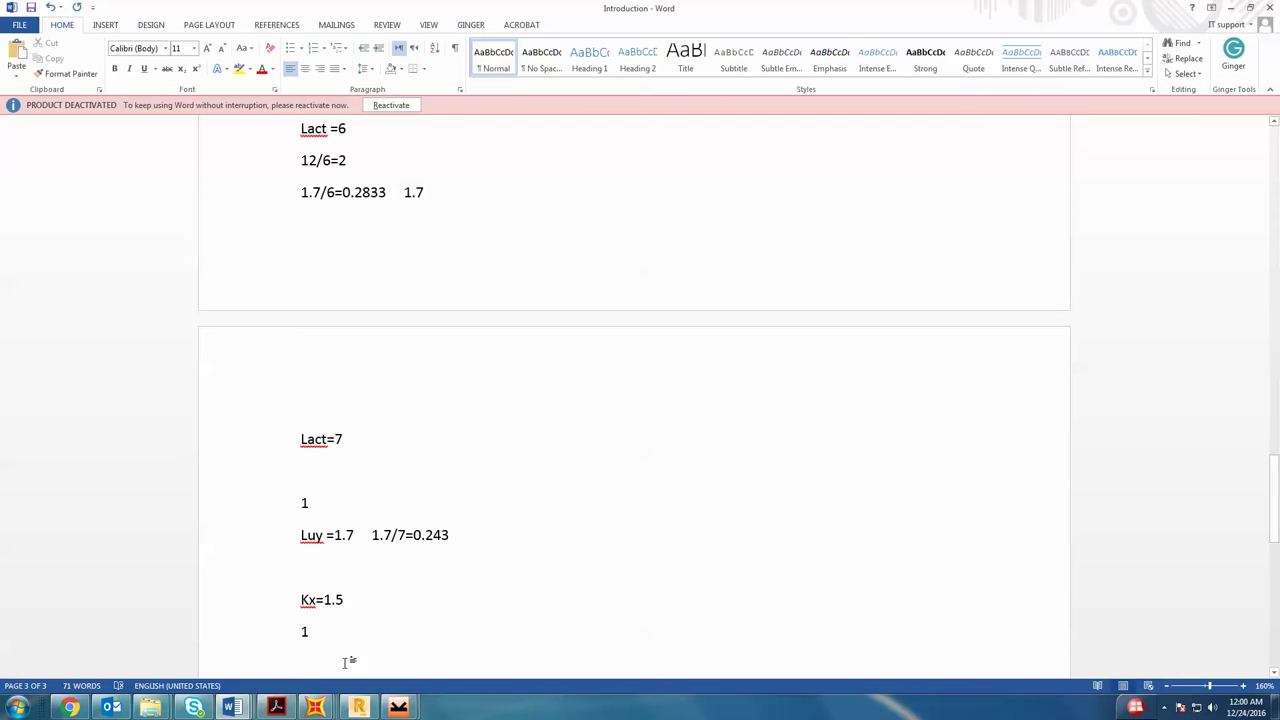
# - Highlight the line Luy =1.7 1.7/7=0.243 in yellow in the notes
pyautogui.scroll(-3, 366, 622)
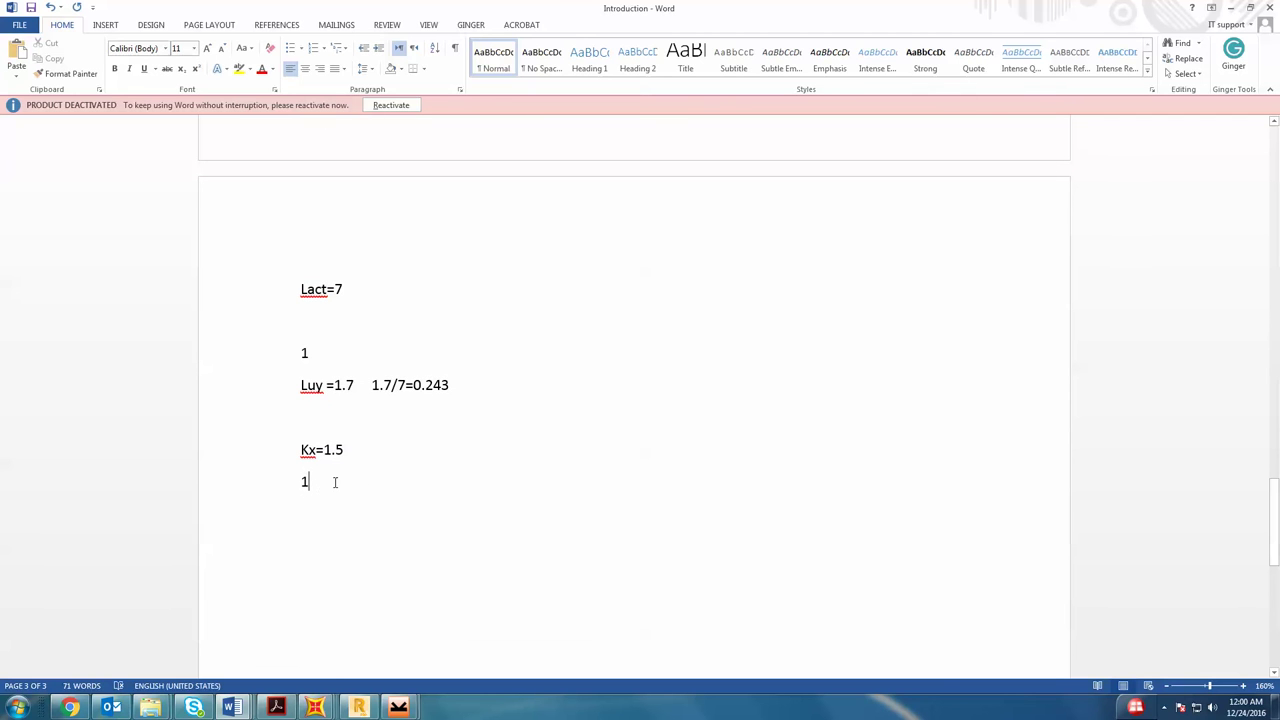
pyautogui.moveTo(301, 385); pyautogui.dragTo(454, 385)
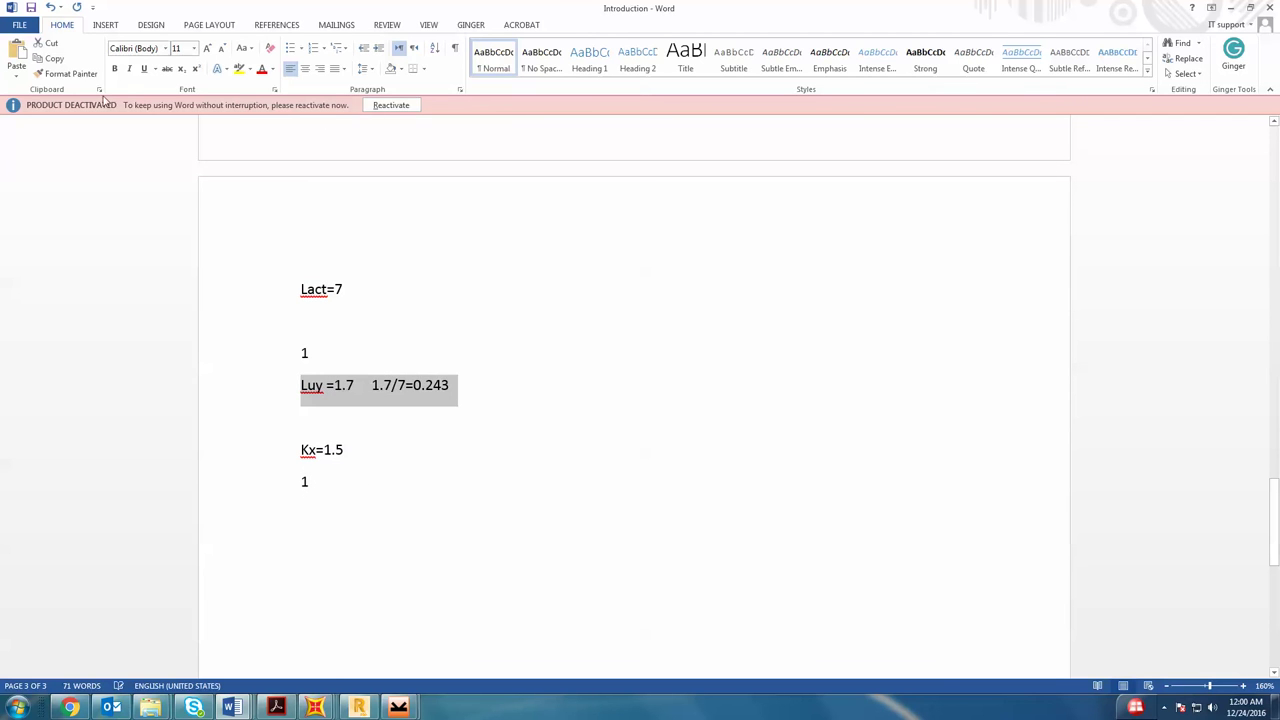
pyautogui.click(239, 68)
pyautogui.press('Right')
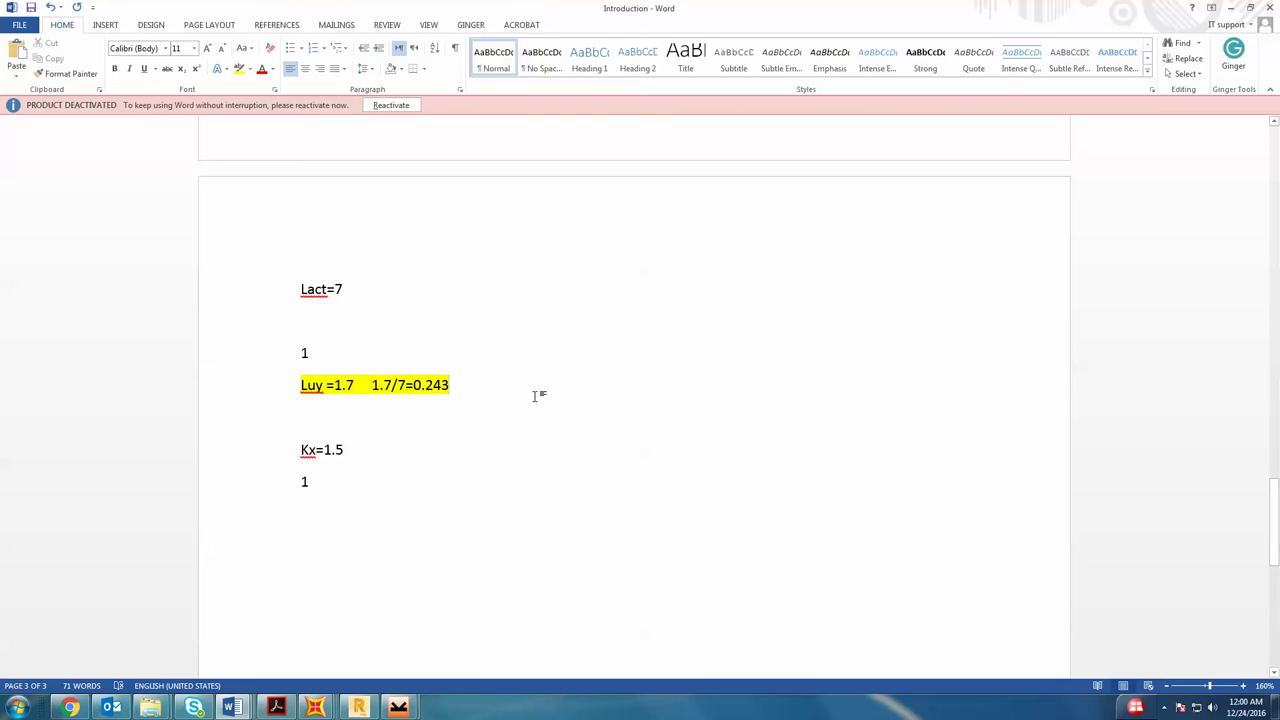
# - Add the calculation 7/1.7 = after the highlighted Luy line
pyautogui.write('1.7')
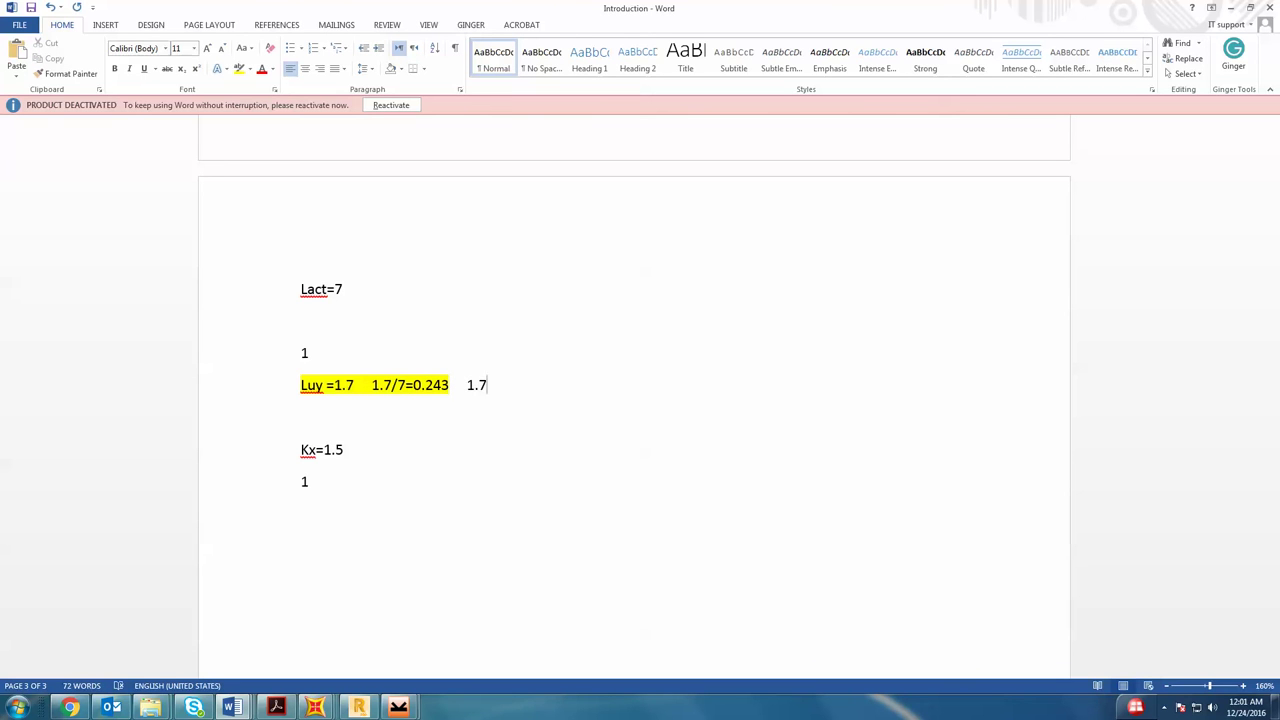
pyautogui.write('*')
pyautogui.press('BackSpace')
pyautogui.press('BackSpace')
pyautogui.press('BackSpace')
pyautogui.press('BackSpace')
pyautogui.write('7/1.5')
pyautogui.press('BackSpace')
pyautogui.write('7 =')
# - Back in the SAP2000 column overwrites, set the effective length factors to 1 major and 4.6 minor and apply the overwrites
pyautogui.click(318, 708)
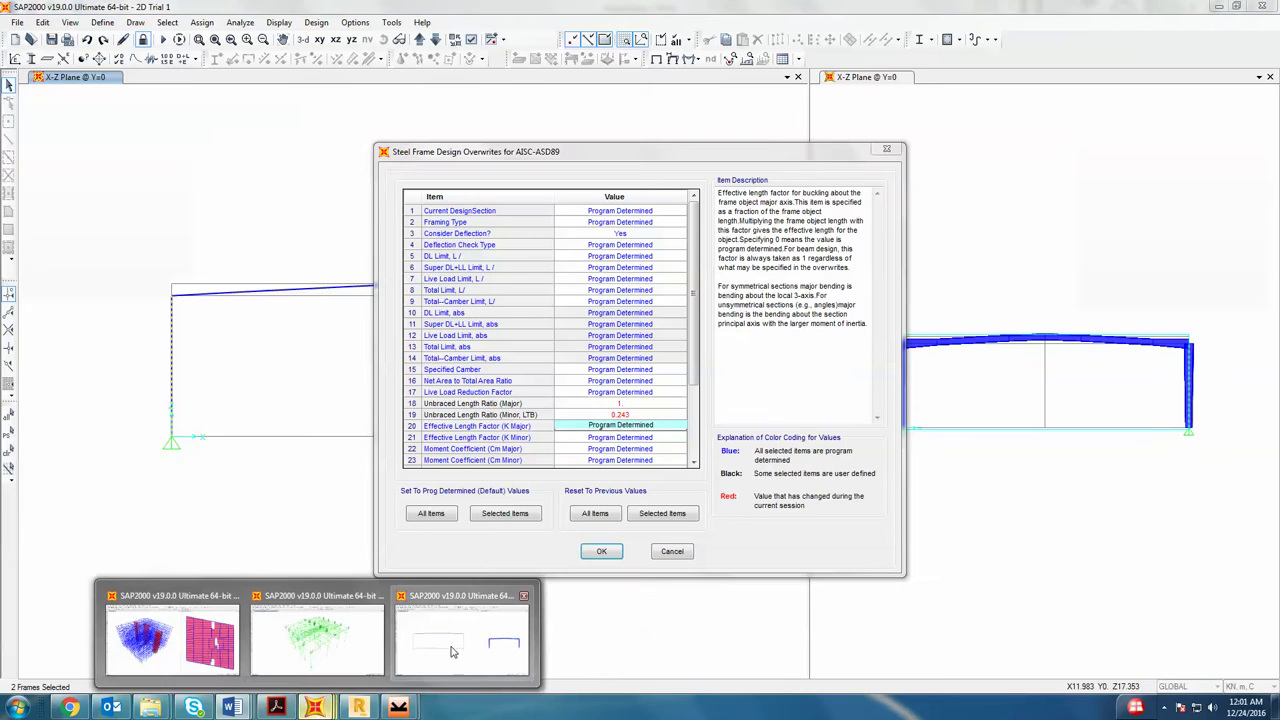
pyautogui.click(465, 630)
pyautogui.write('4.6')
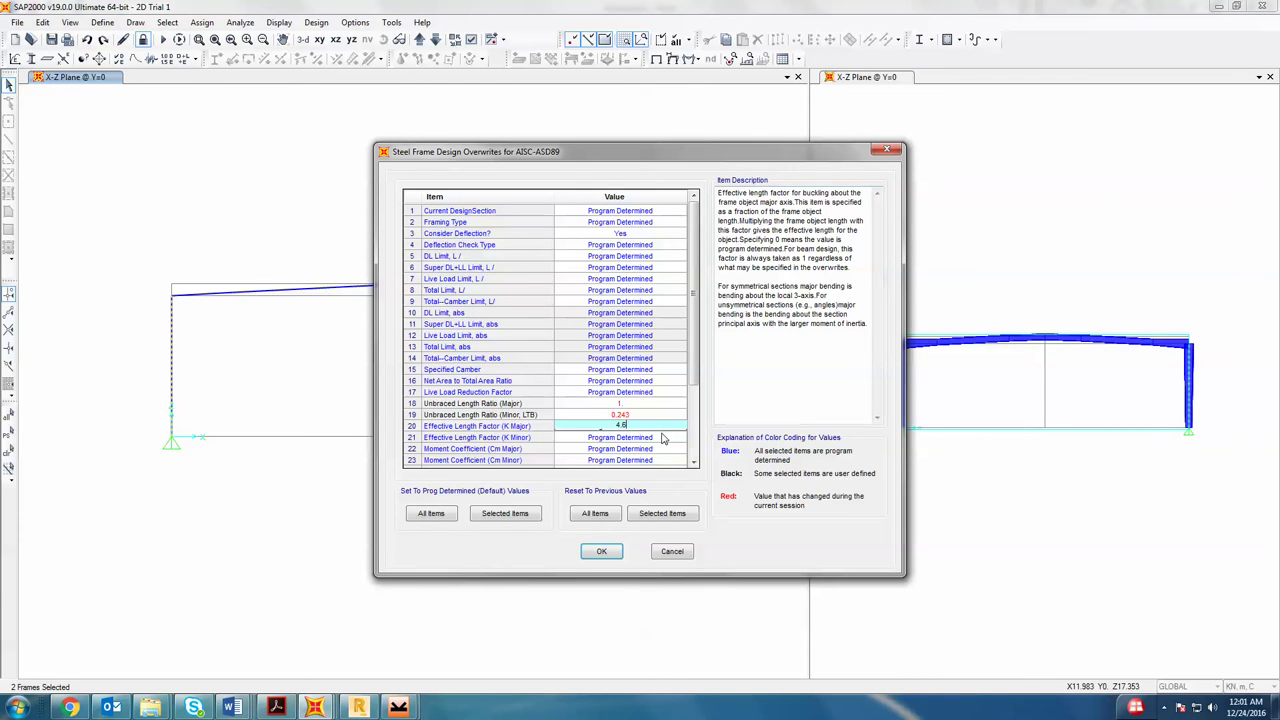
pyautogui.click(655, 438)
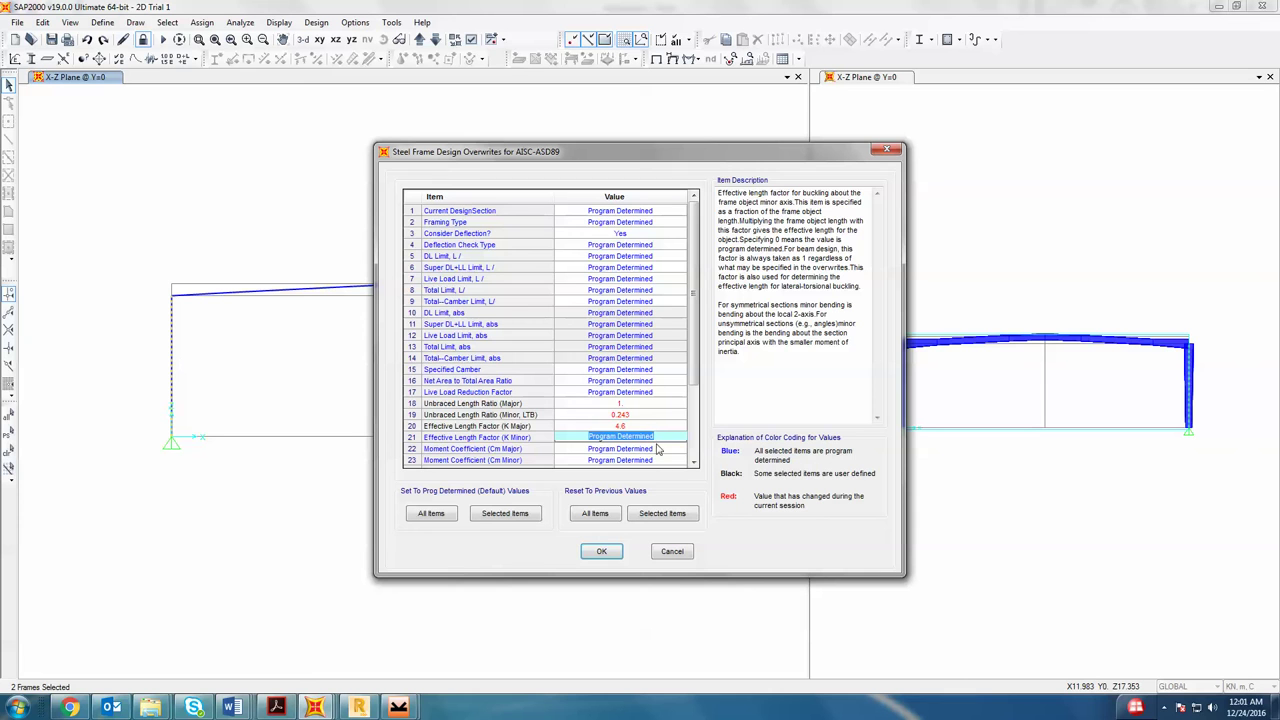
pyautogui.write('4.6')
pyautogui.click(644, 428)
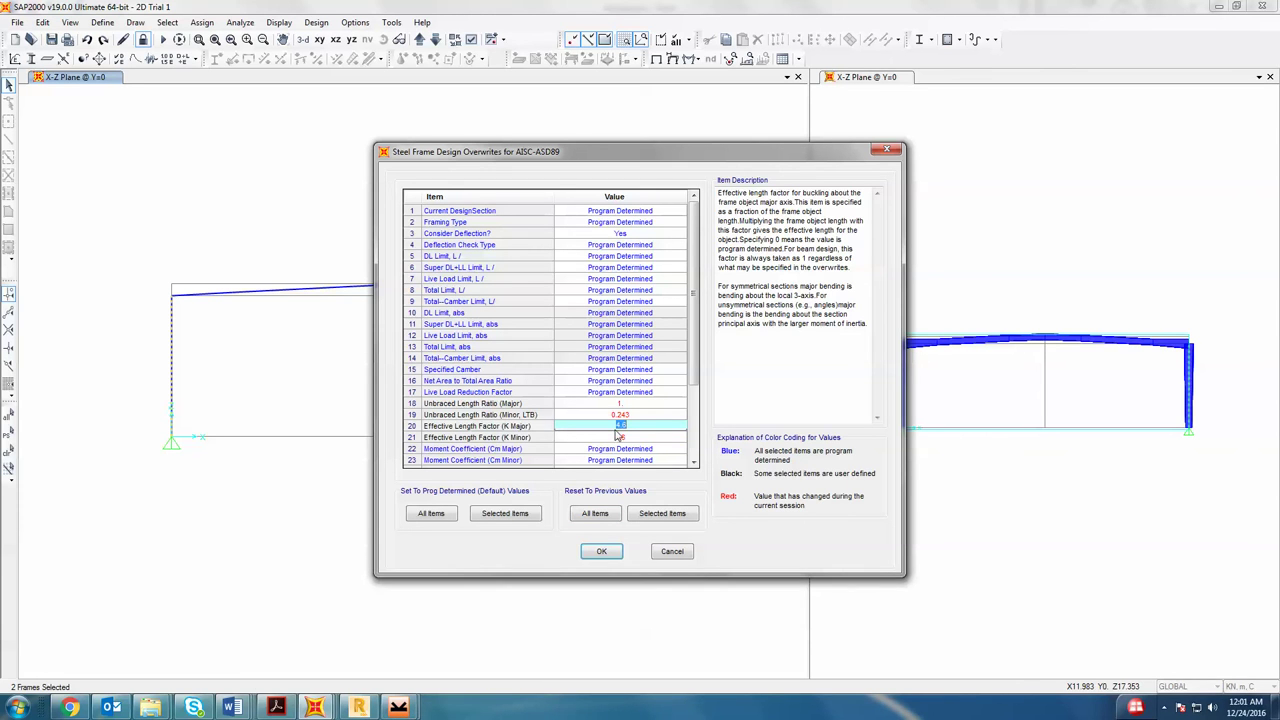
pyautogui.write('1')
pyautogui.click(619, 556)
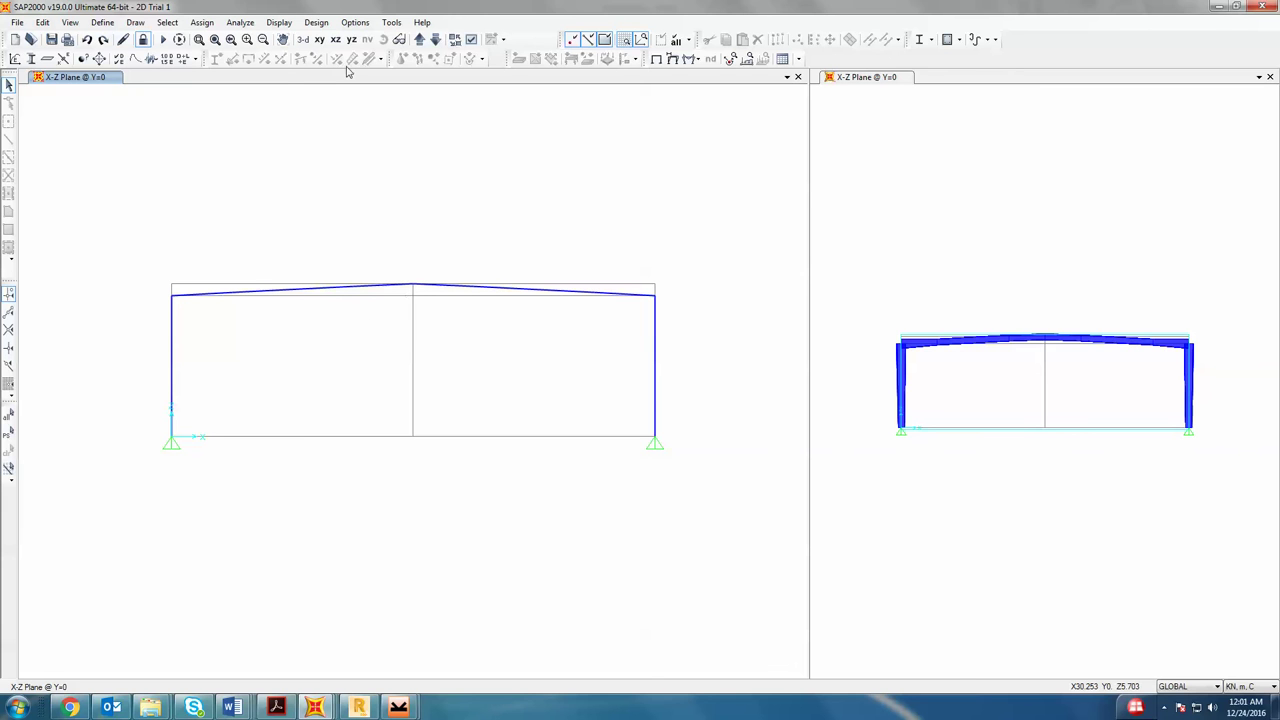
# - Open the steel frame design load combination selection and turn off automatic generation of code-based combinations
pyautogui.click(316, 22)
pyautogui.moveTo(358, 38)
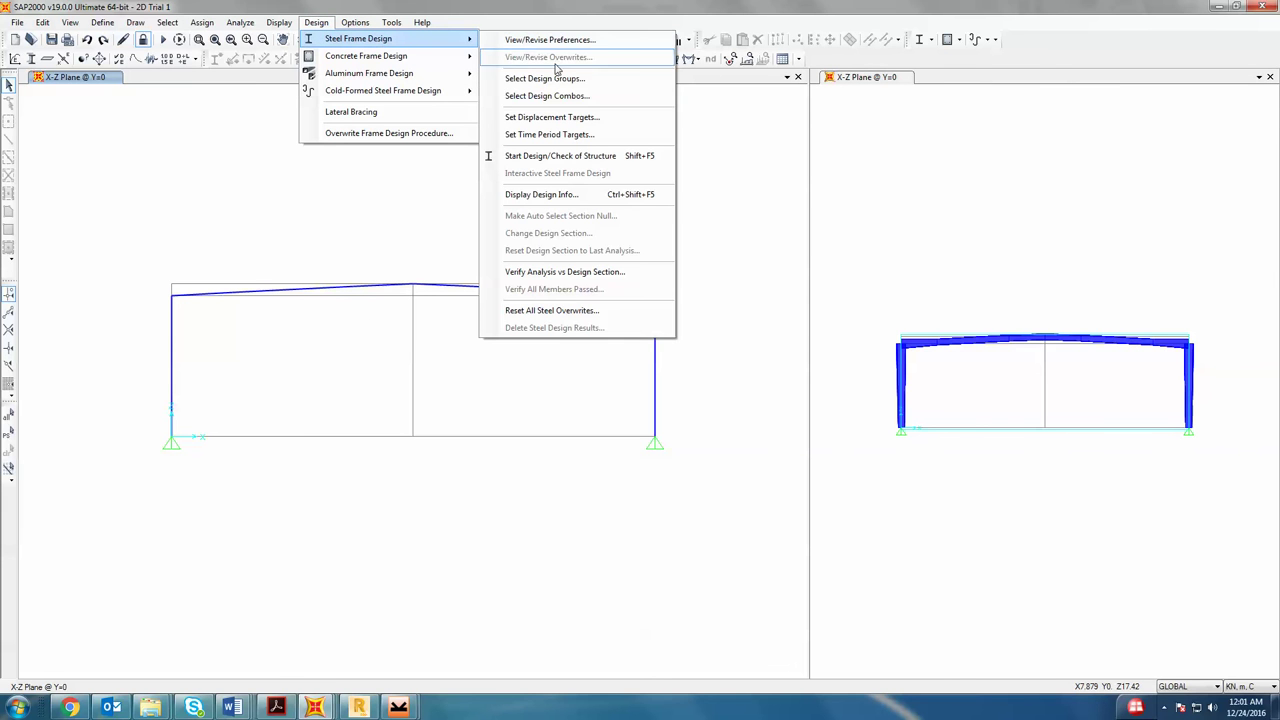
pyautogui.click(578, 96)
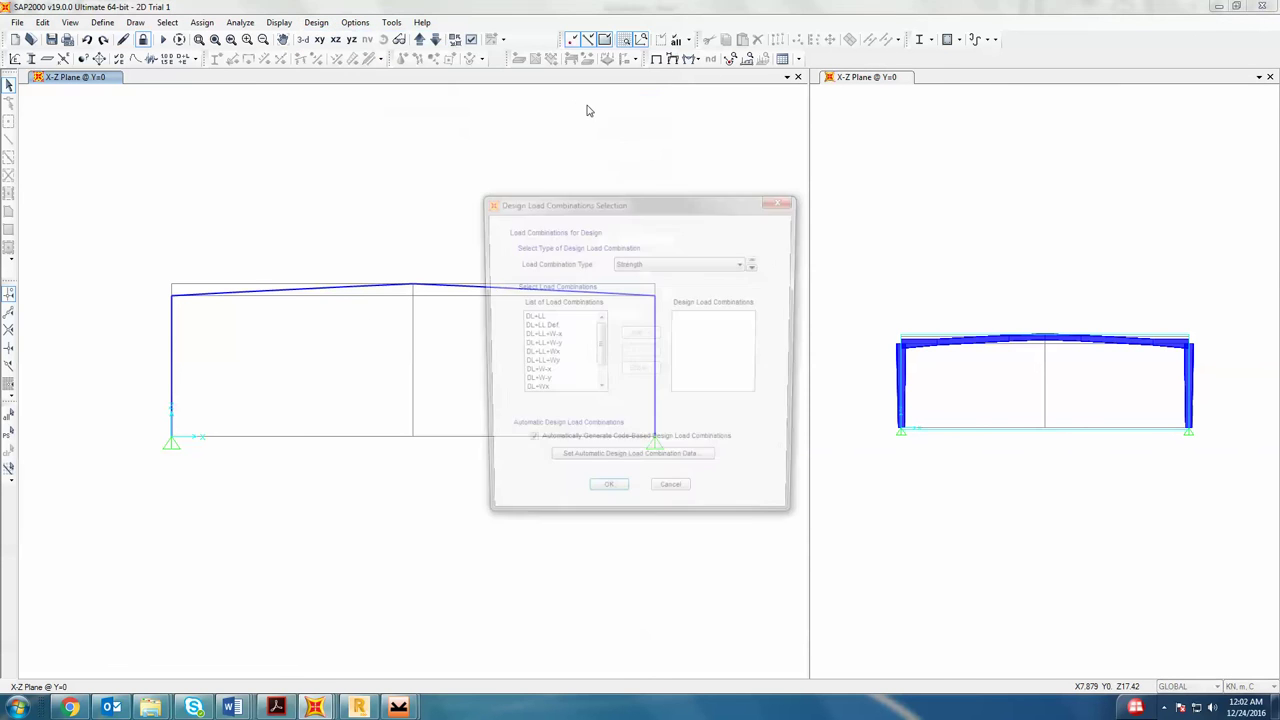
pyautogui.click(527, 446)
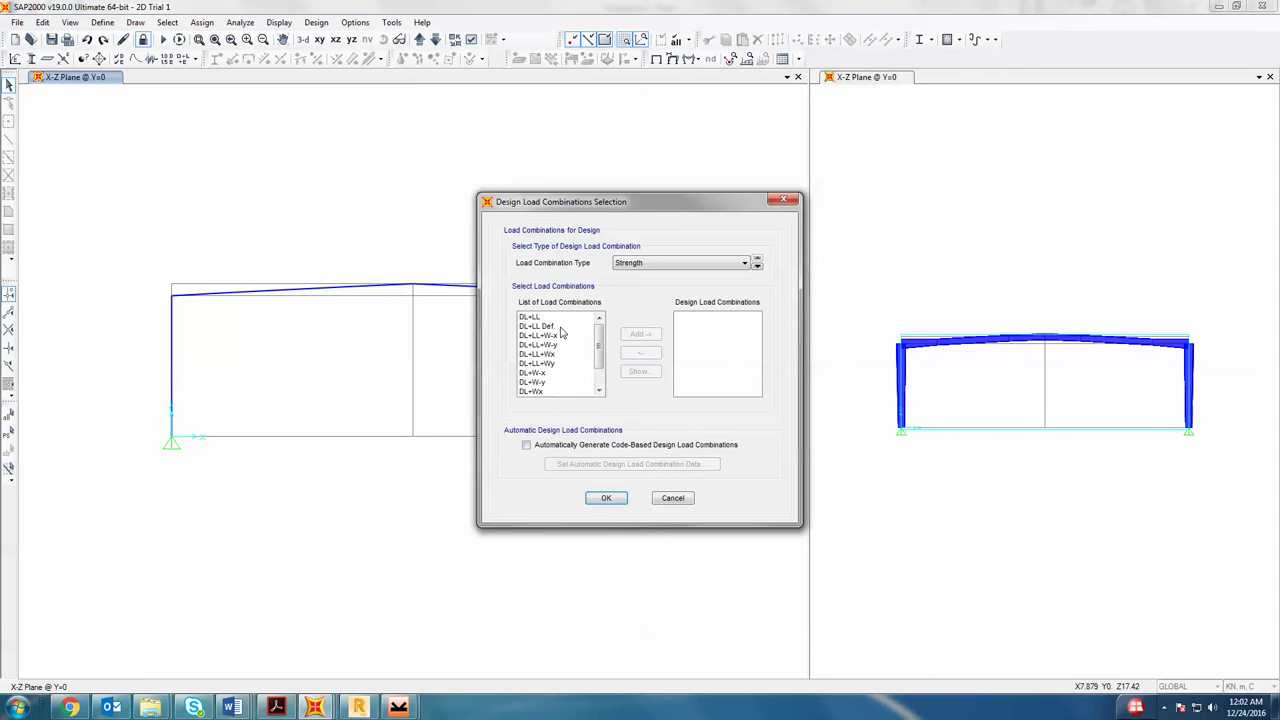
# - Add DL+LL and all DL+LL and DL wind combinations (W-x, W-y, Wx, Wy) to the strength design combinations, excluding the Def. and MAXMAX ones
pyautogui.click(557, 318)
pyautogui.click(640, 334)
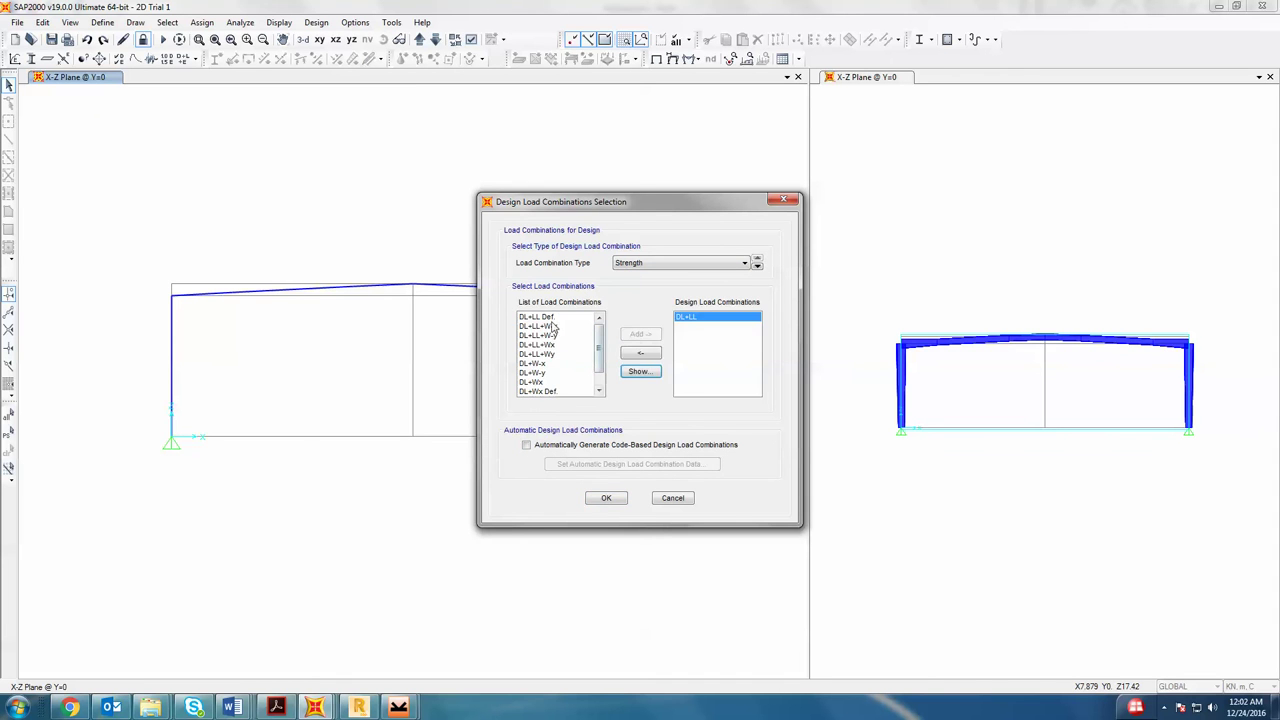
pyautogui.click(555, 327)
pyautogui.click(640, 334)
pyautogui.click(555, 327)
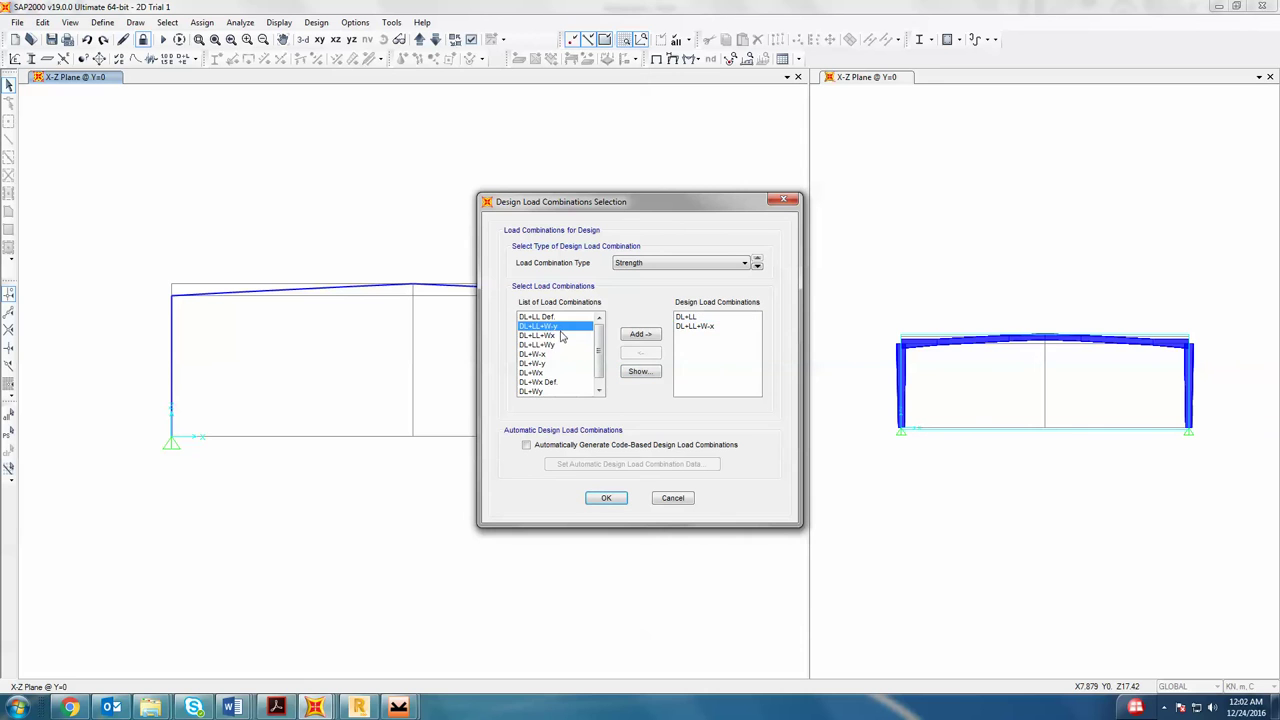
pyautogui.keyDown('shift'); pyautogui.click(556, 354); pyautogui.keyUp('shift')
pyautogui.keyDown('shift'); pyautogui.click(557, 372); pyautogui.keyUp('shift')
pyautogui.click(640, 334)
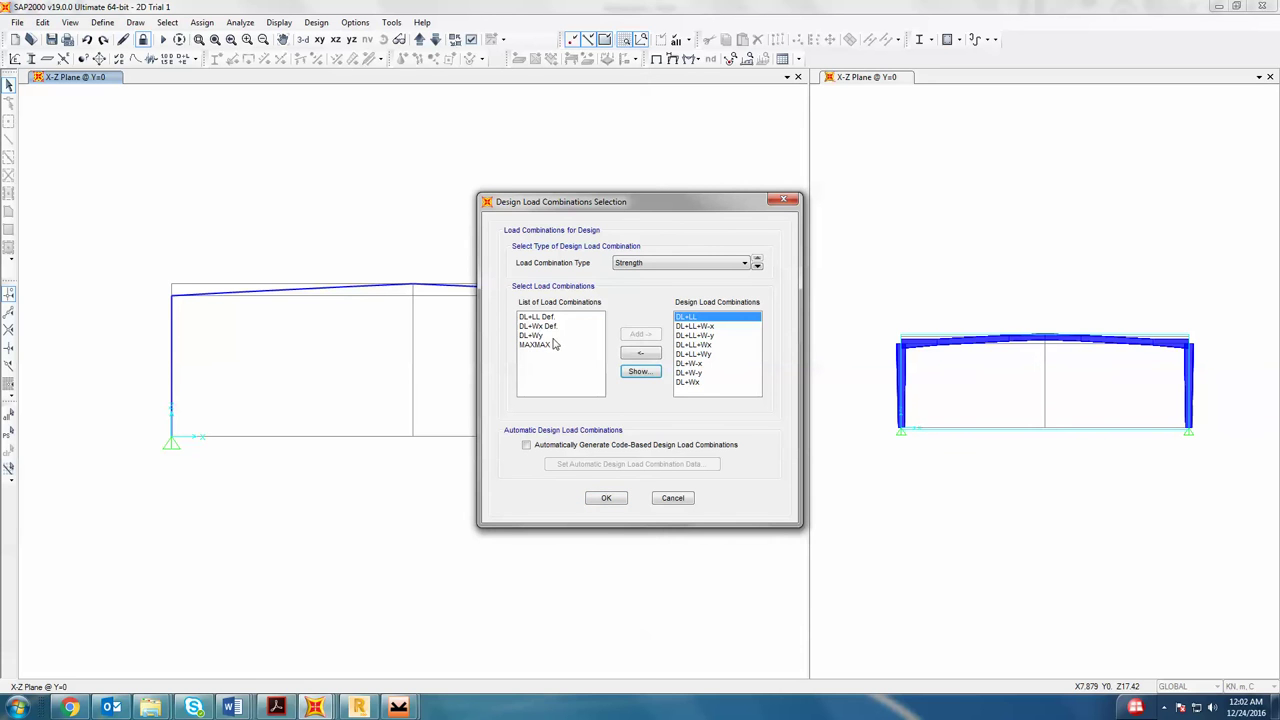
pyautogui.click(555, 336)
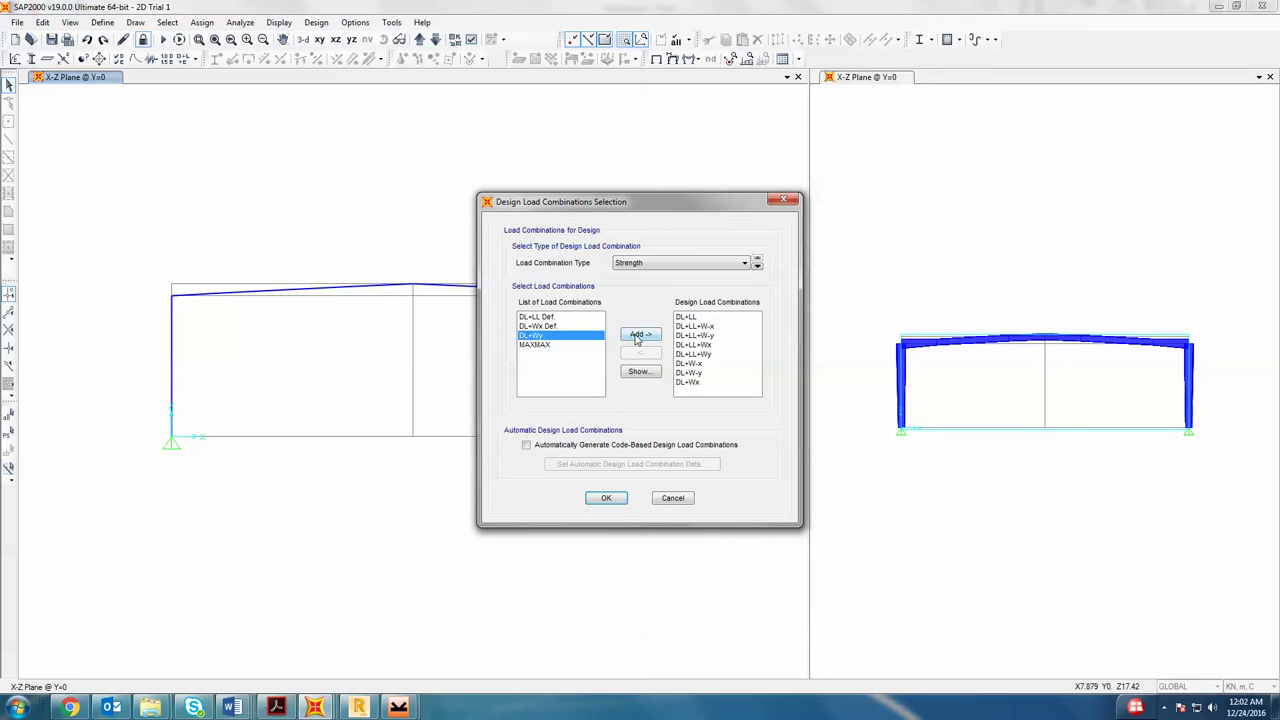
pyautogui.click(640, 334)
# - Assign DL+LL Def. and DL+Wx Def. as the deflection design combinations and apply the load combination selection
pyautogui.click(632, 263)
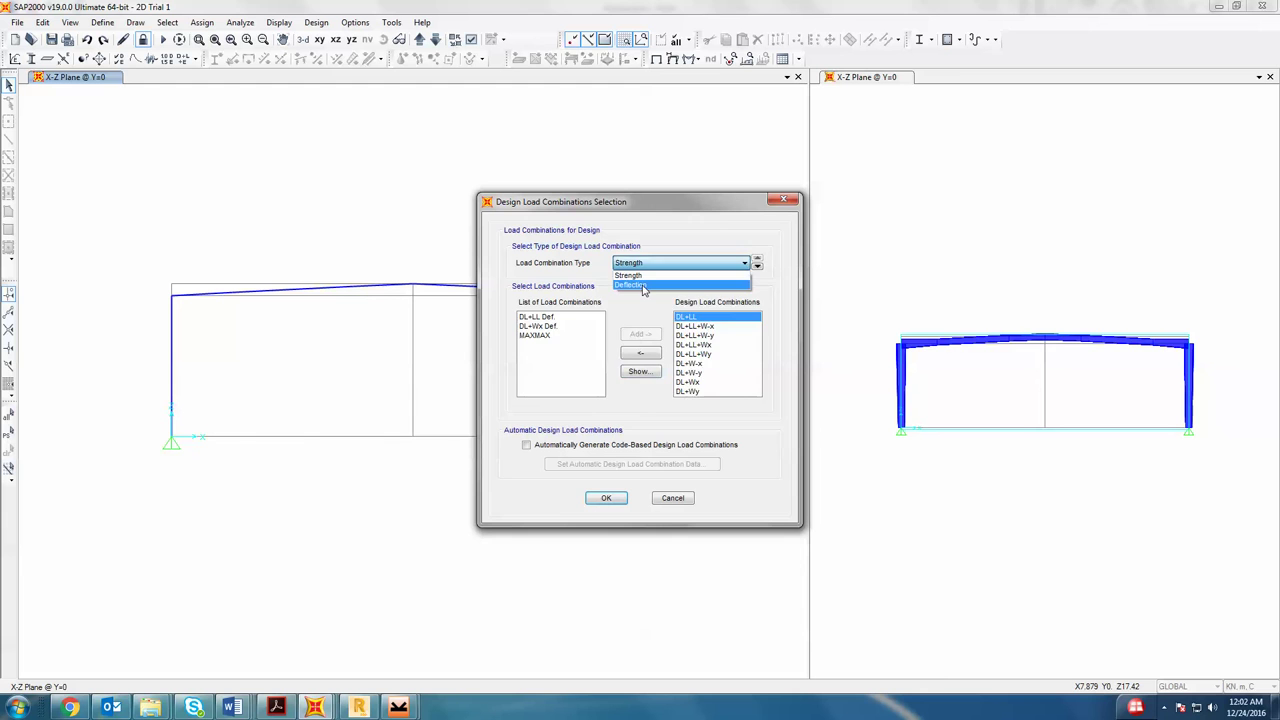
pyautogui.click(645, 286)
pyautogui.click(555, 327)
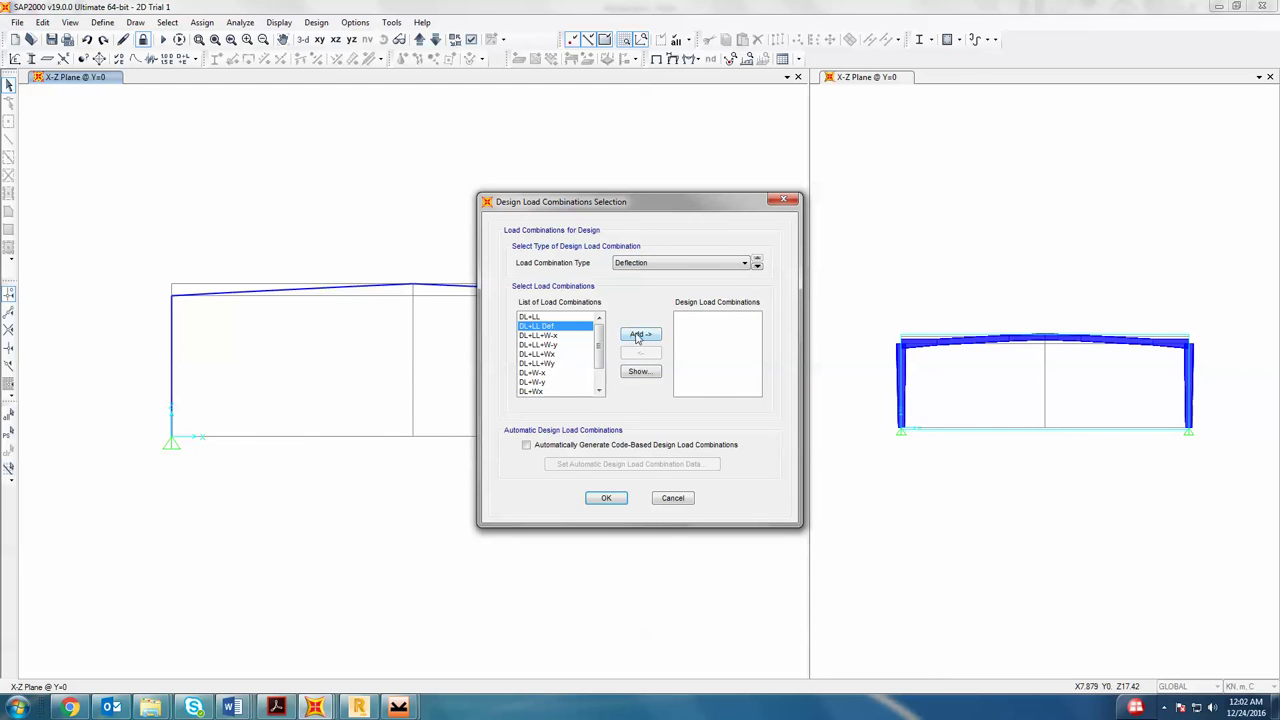
pyautogui.click(640, 334)
pyautogui.moveTo(598, 352); pyautogui.dragTo(598, 368)
pyautogui.click(538, 372)
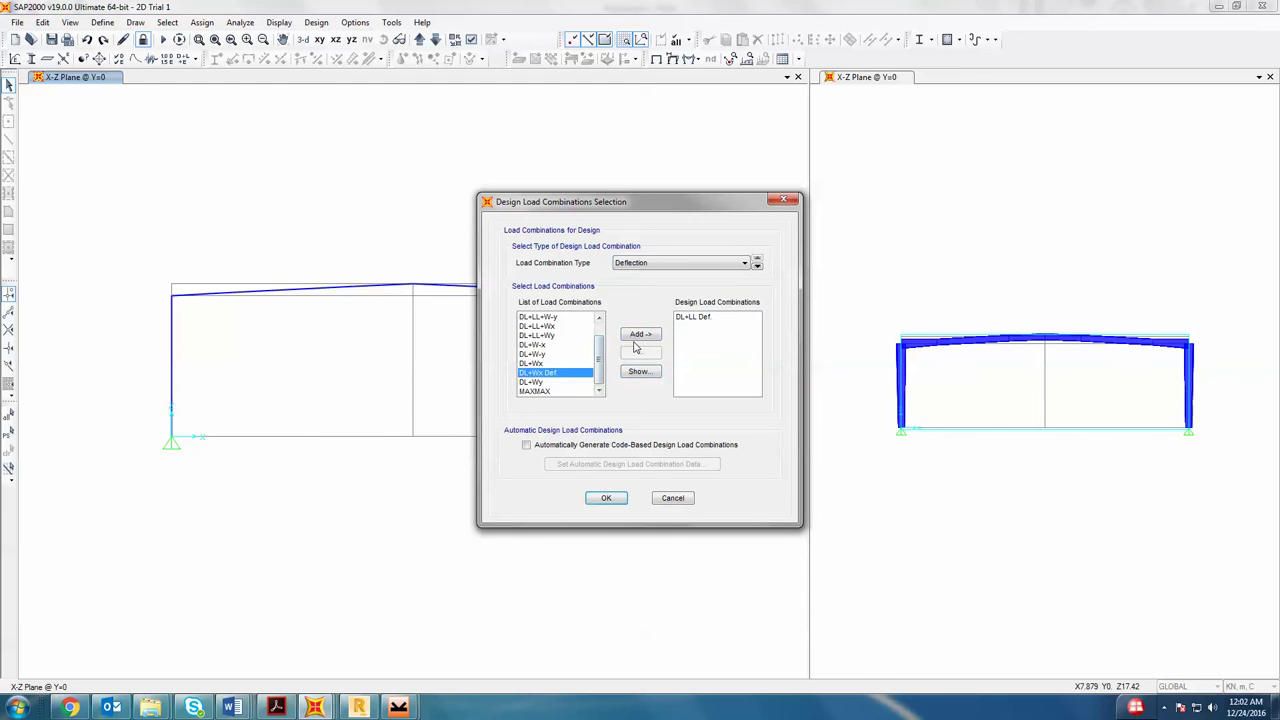
pyautogui.click(640, 334)
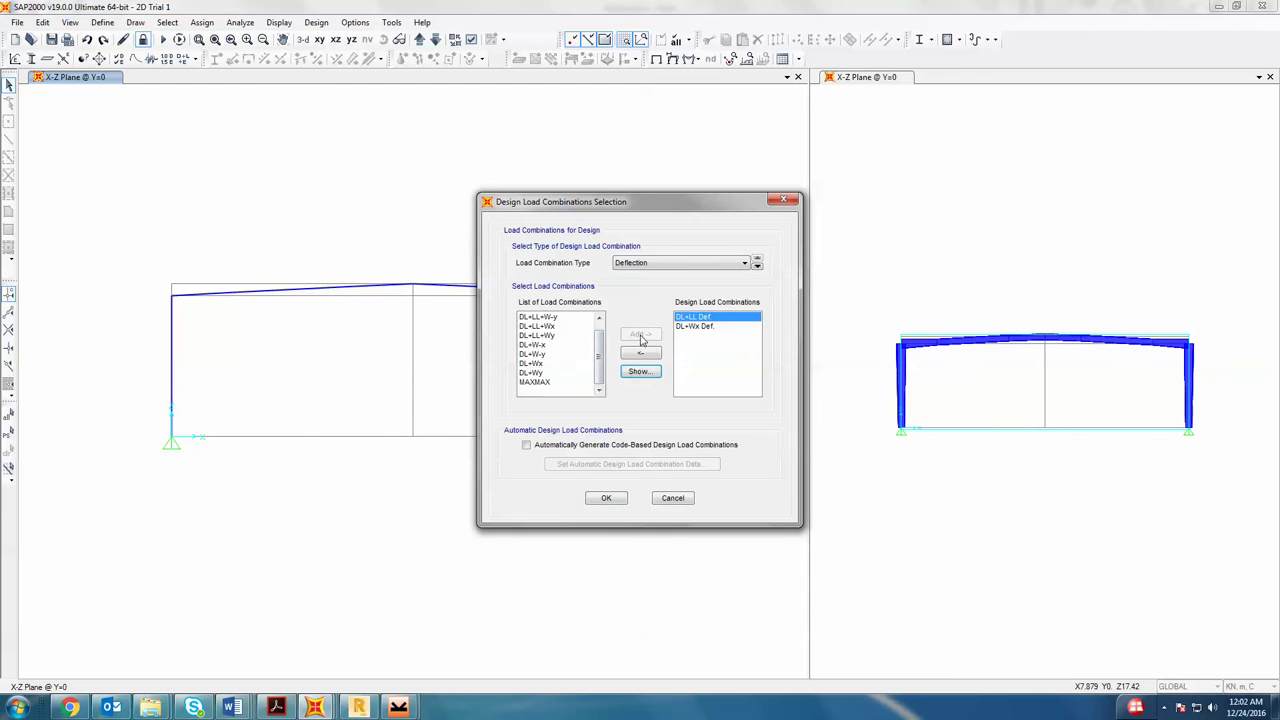
pyautogui.click(607, 498)
# - Run the steel design check of the structure and display the P-M ratio colors and values on the members
pyautogui.click(316, 22)
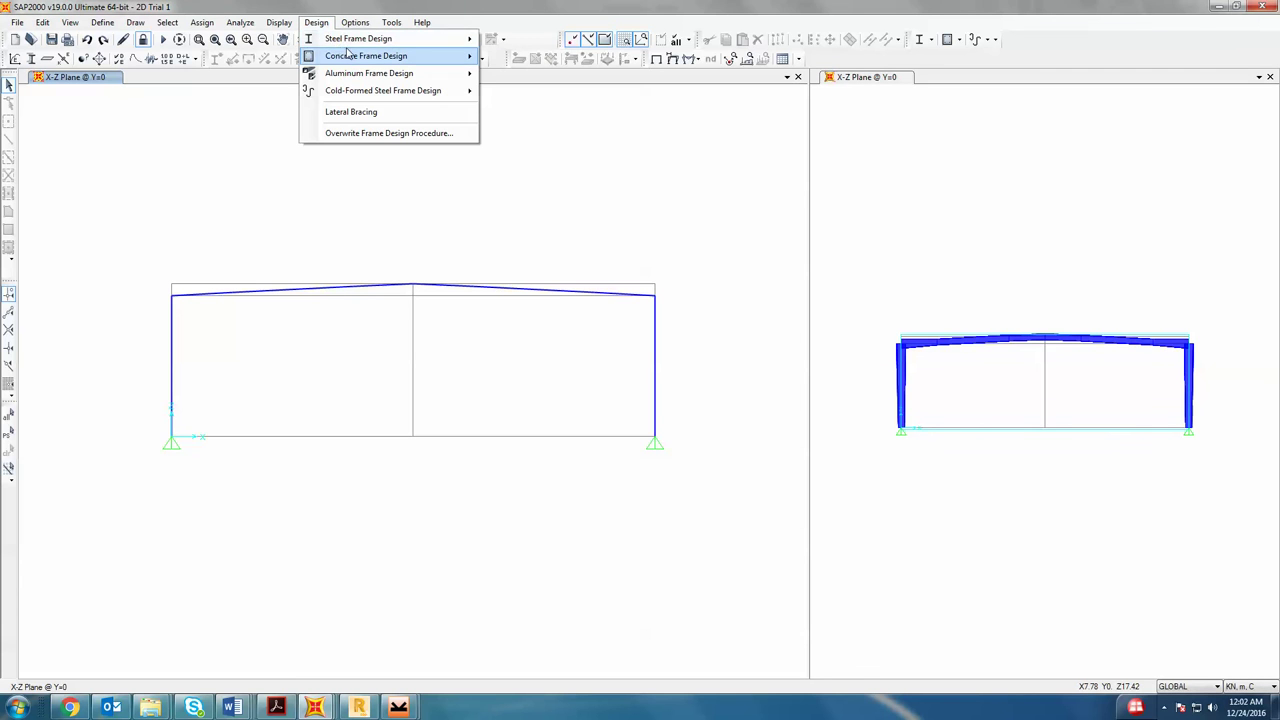
pyautogui.moveTo(358, 38)
pyautogui.click(545, 158)
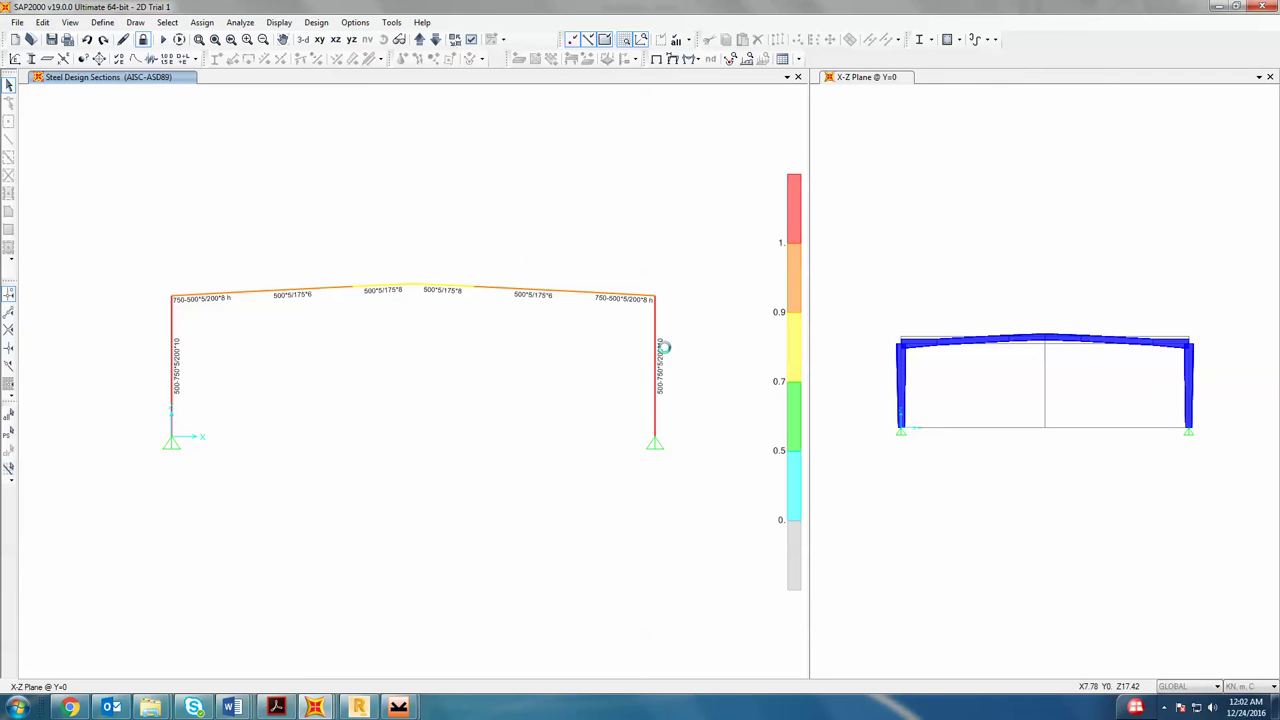
pyautogui.click(316, 22)
pyautogui.moveTo(358, 38)
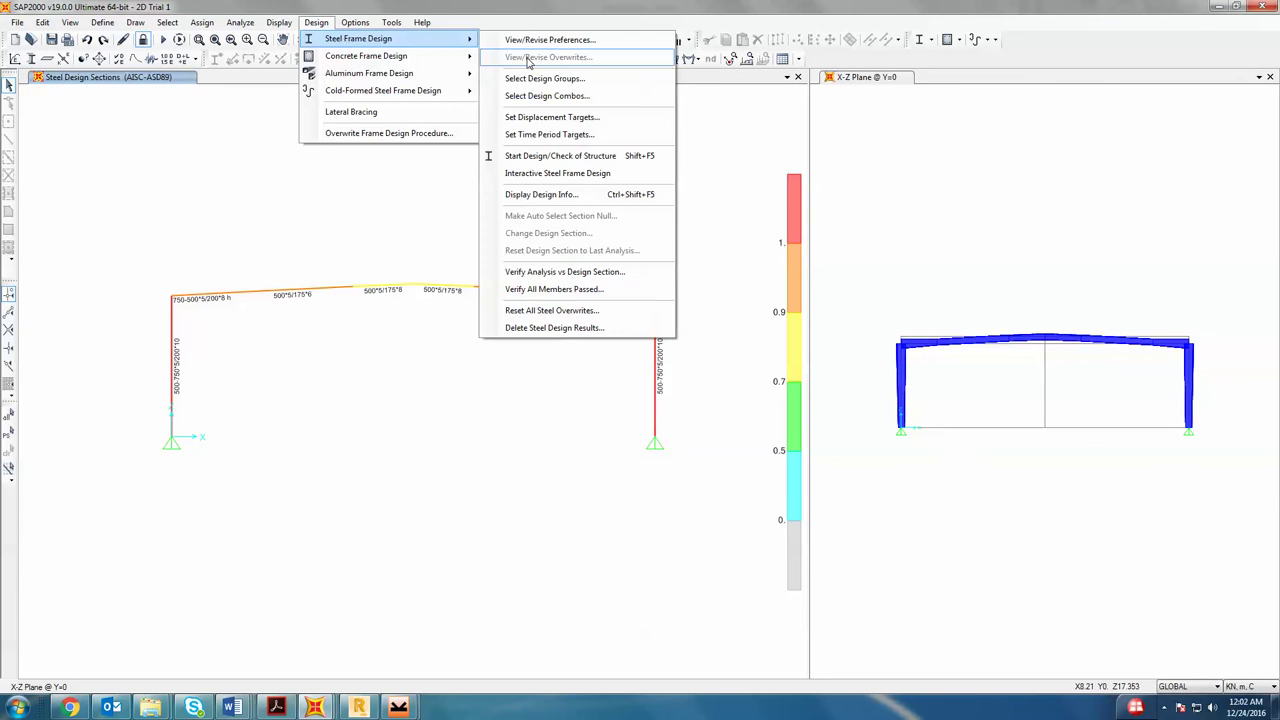
pyautogui.click(595, 194)
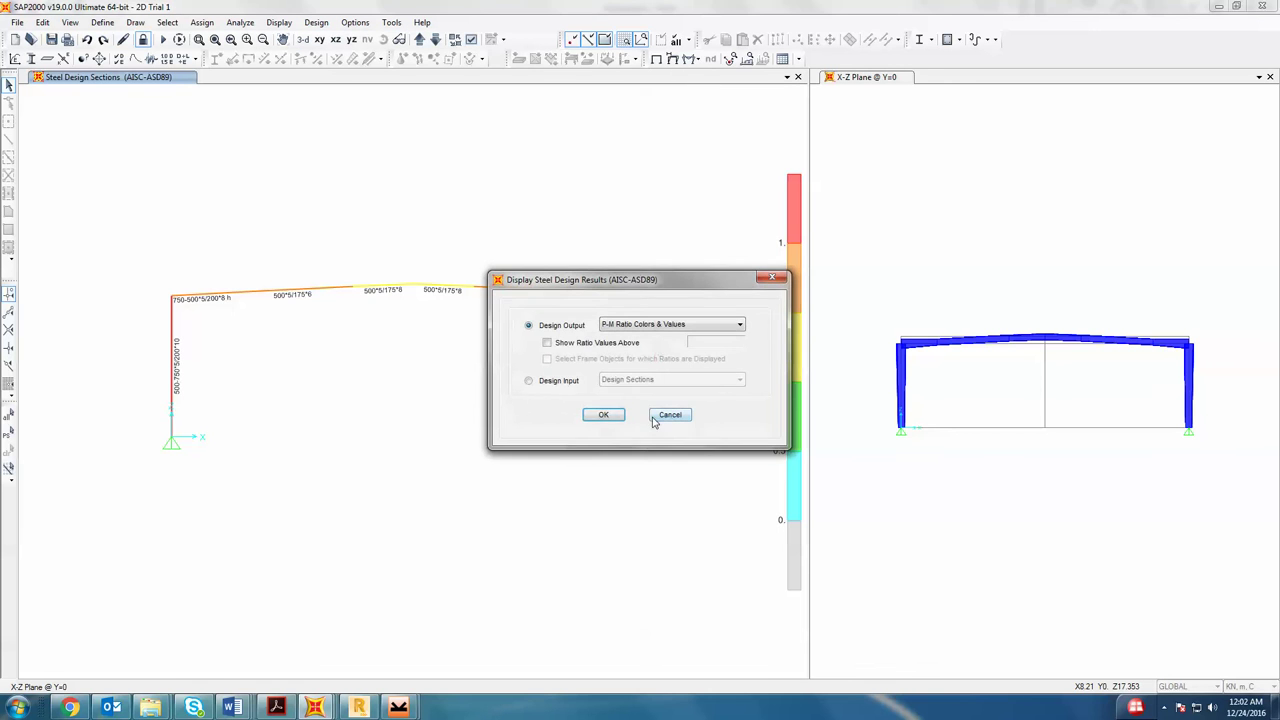
pyautogui.click(605, 414)
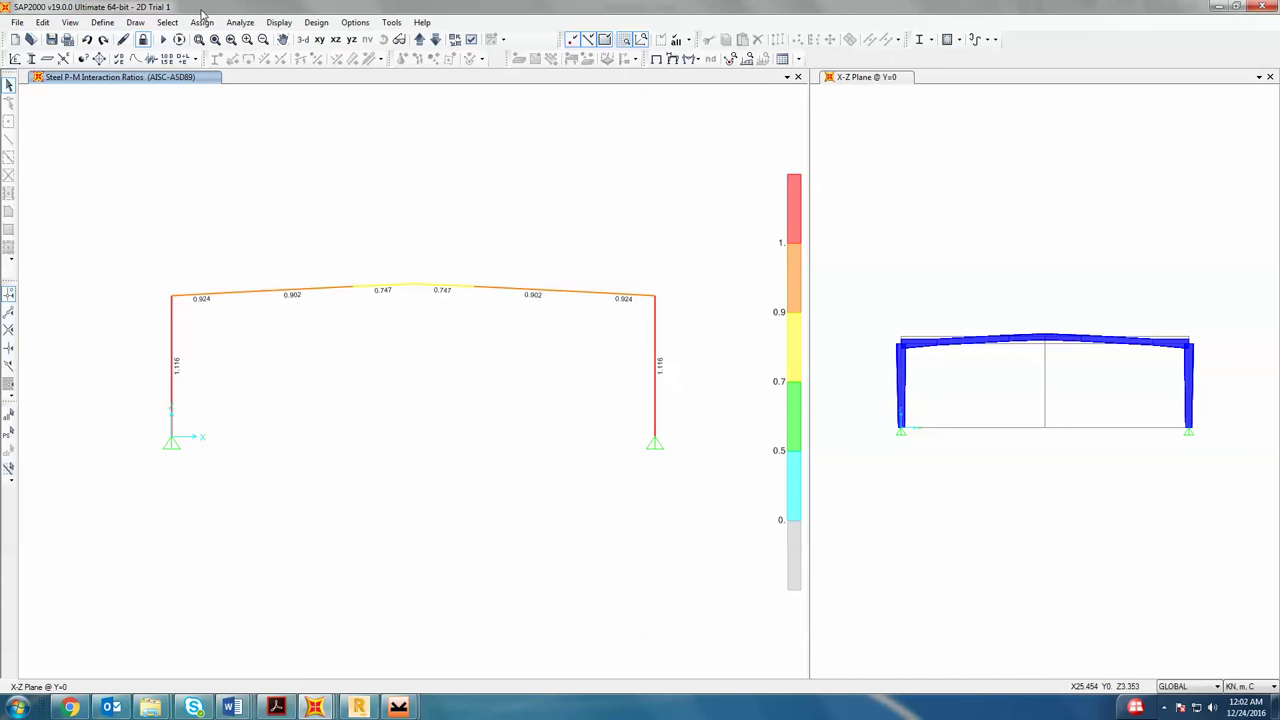
# - Unlock the model and set the top and bottom flange widths of frame section 500*5/200*8 c.s to 0.225 m
pyautogui.click(143, 40)
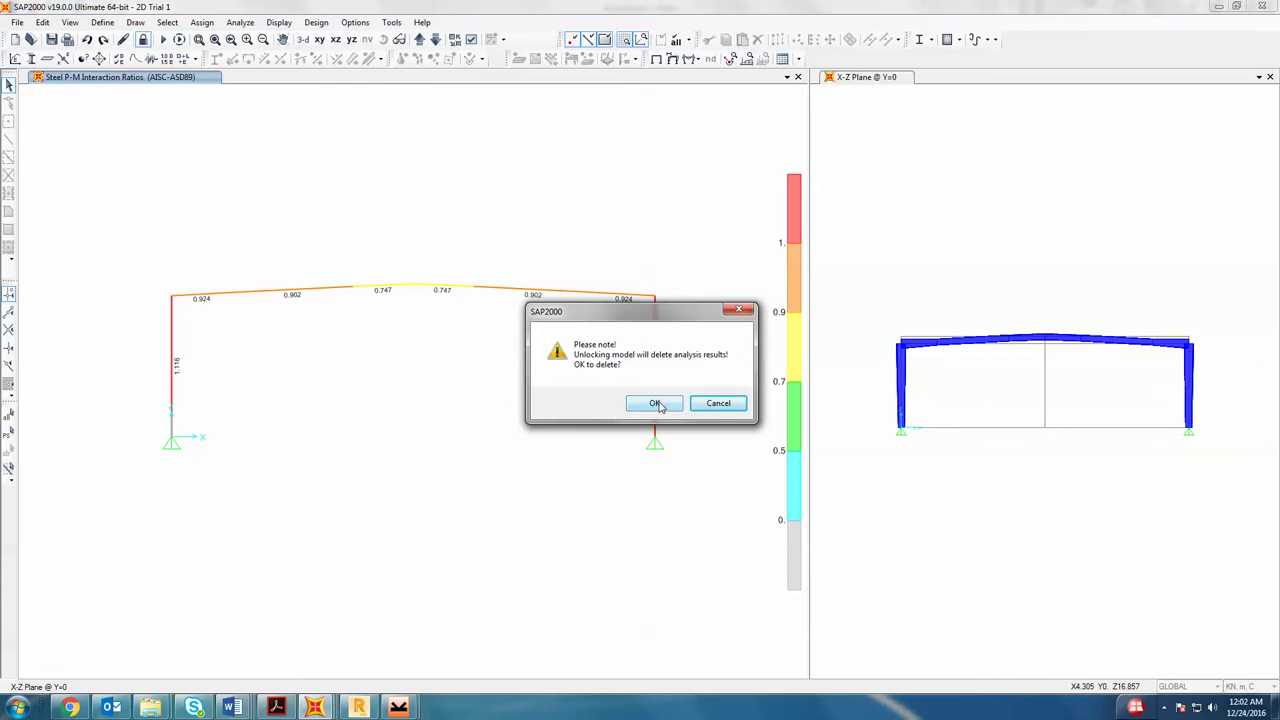
pyautogui.click(655, 403)
pyautogui.click(31, 58)
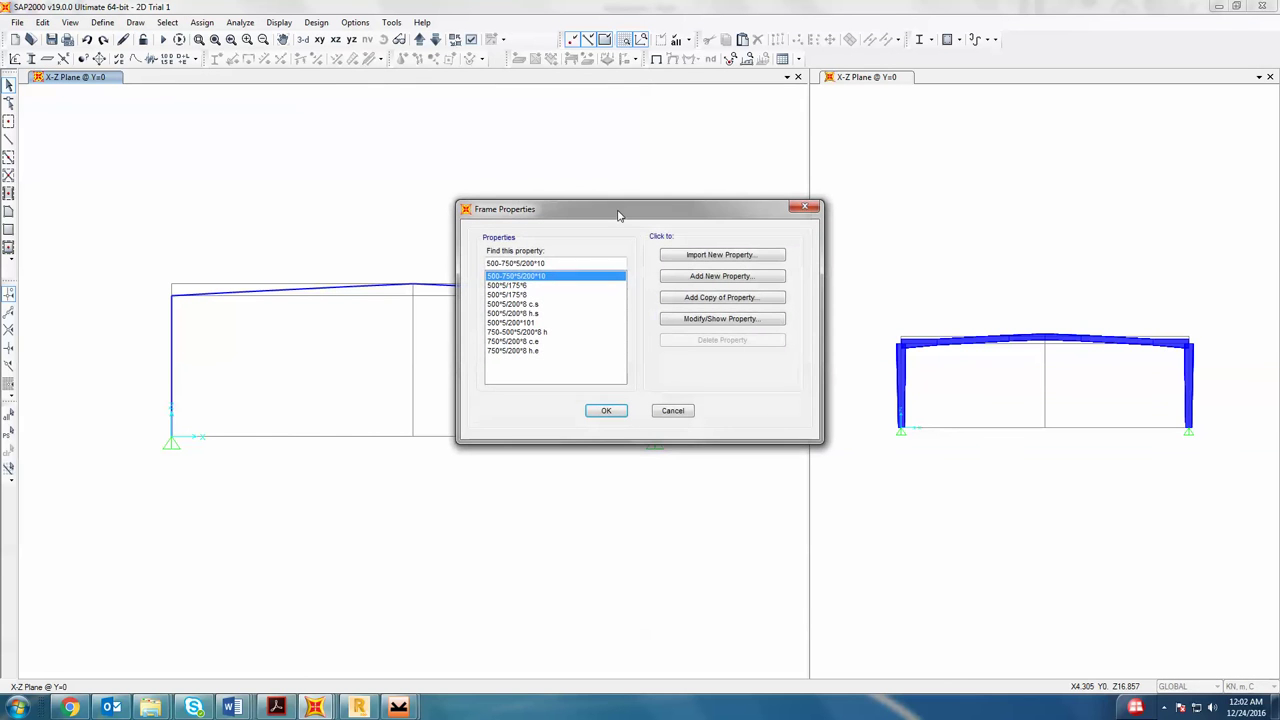
pyautogui.click(539, 304)
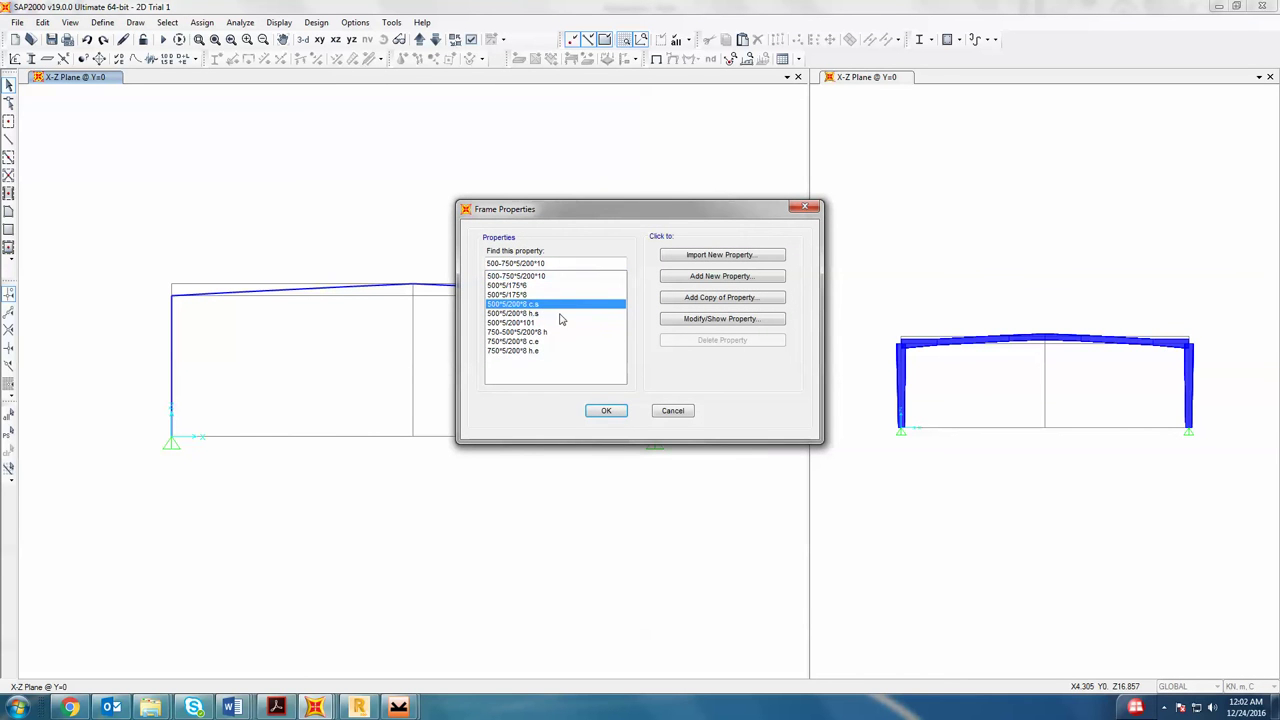
pyautogui.click(690, 320)
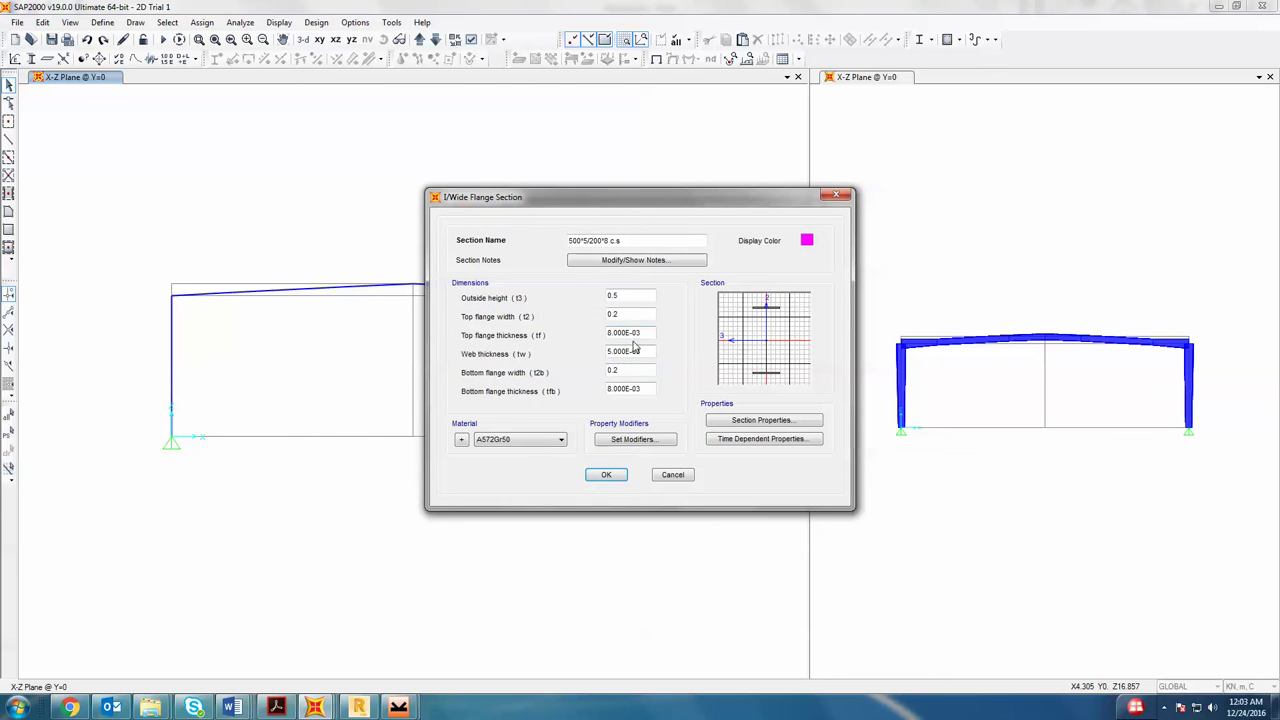
pyautogui.click(624, 316)
pyautogui.click(624, 372)
pyautogui.click(606, 474)
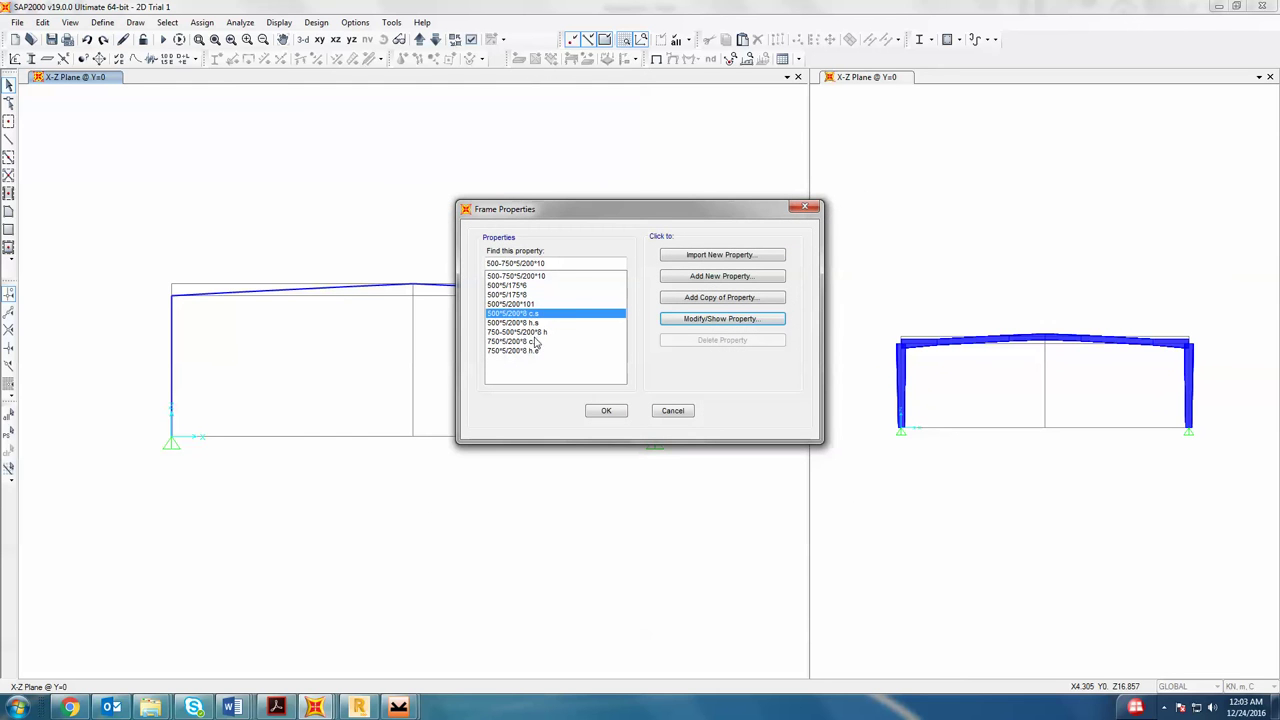
# - Widen the top and bottom flanges of frame section 750*5/200*8 c.e and apply the frame property changes
pyautogui.click(542, 342)
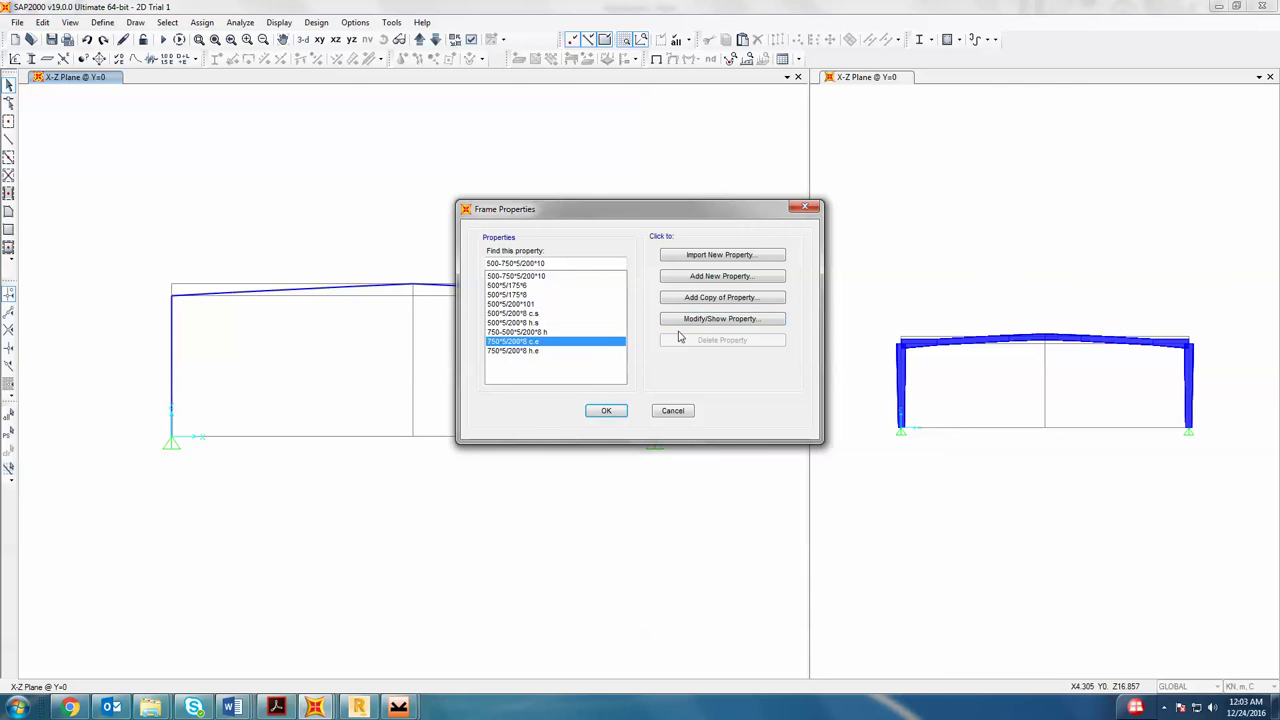
pyautogui.click(725, 320)
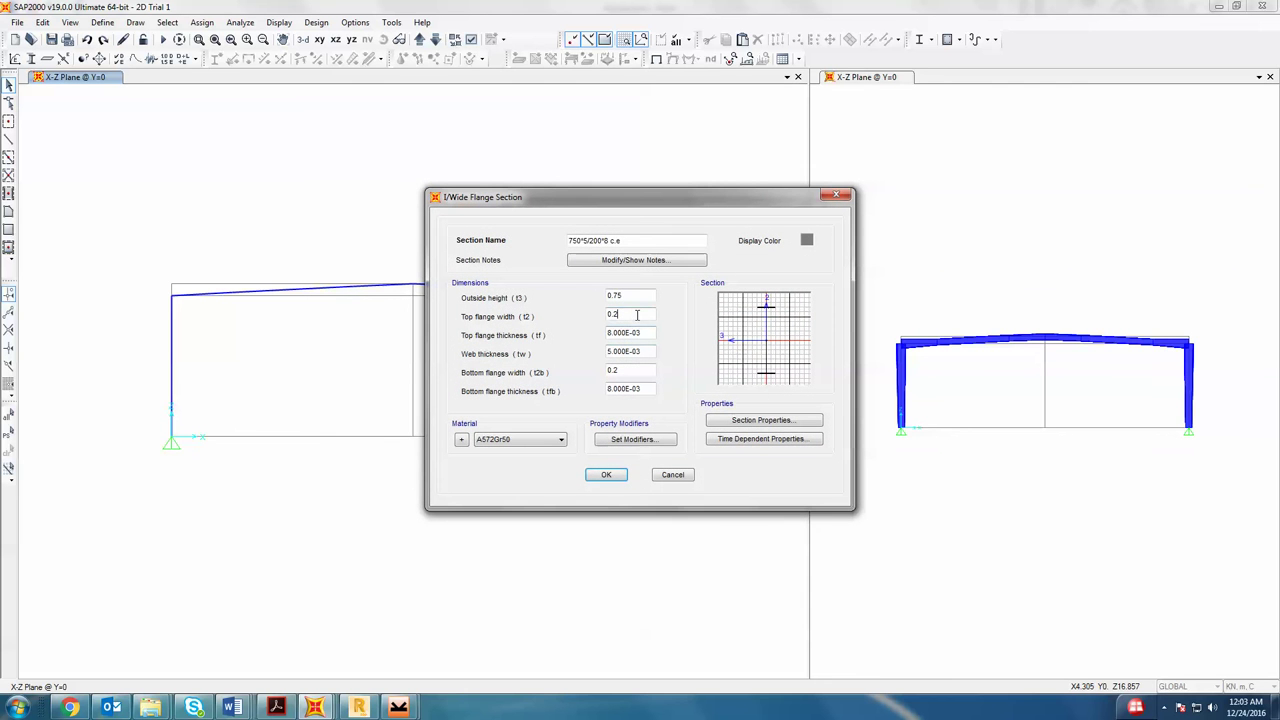
pyautogui.click(627, 370)
pyautogui.click(614, 476)
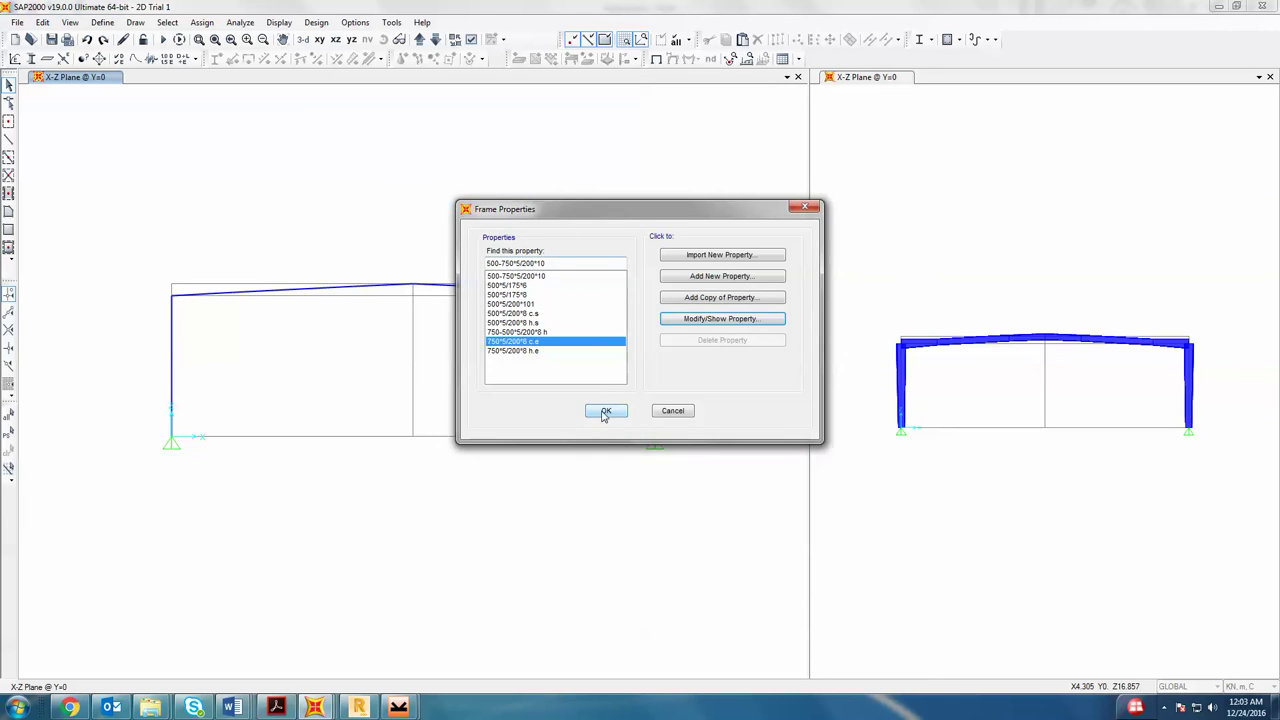
pyautogui.click(605, 411)
# - Rerun the analysis and the steel design check, and review the stress check information of the right column
pyautogui.click(163, 39)
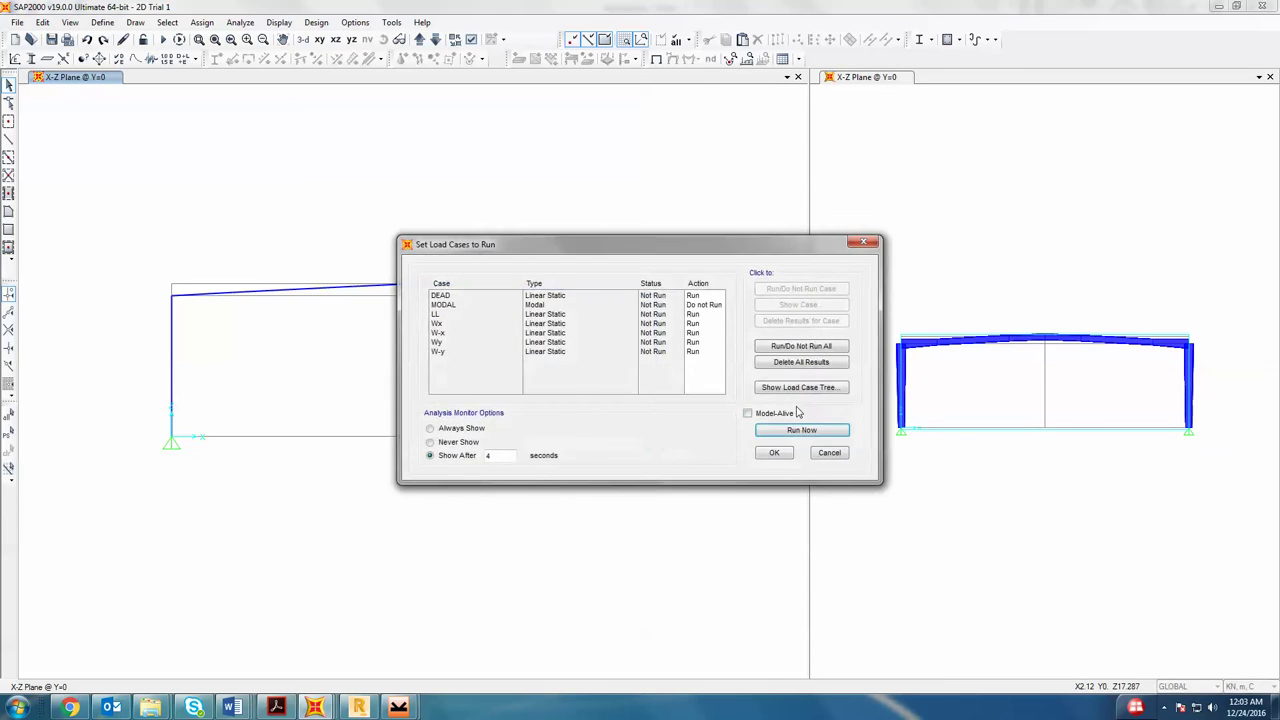
pyautogui.click(803, 430)
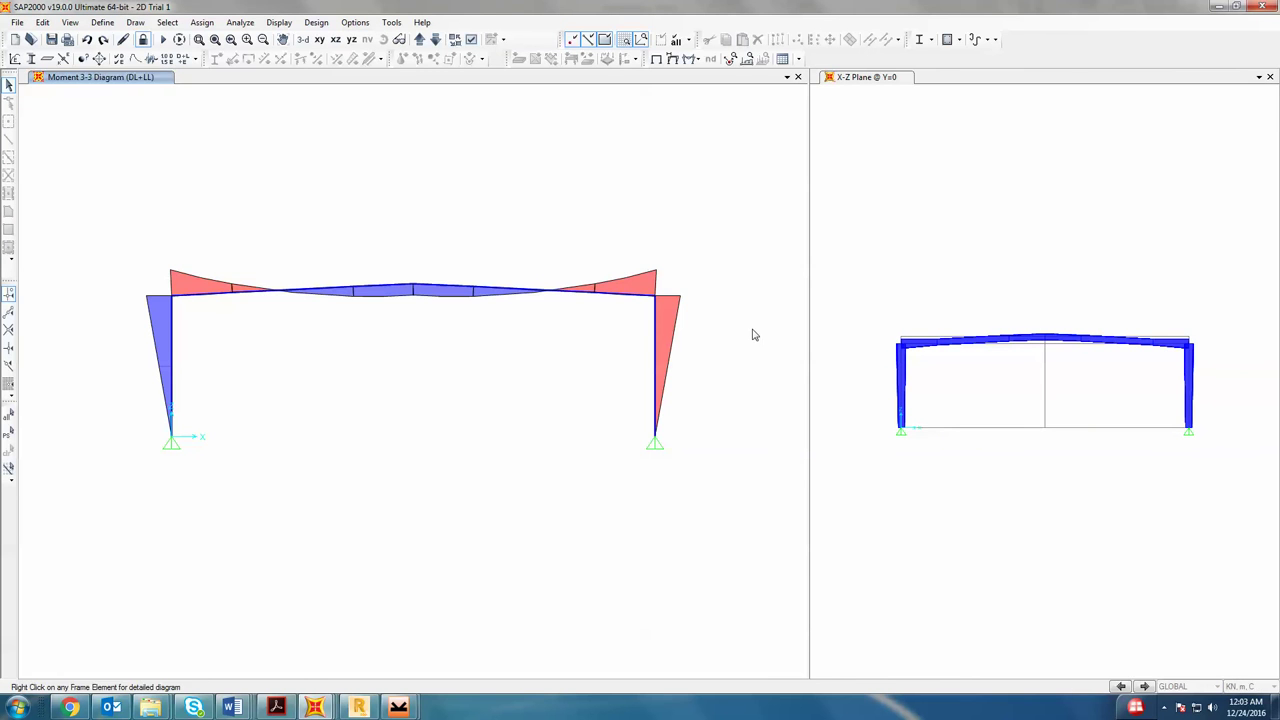
pyautogui.click(316, 22)
pyautogui.moveTo(360, 34)
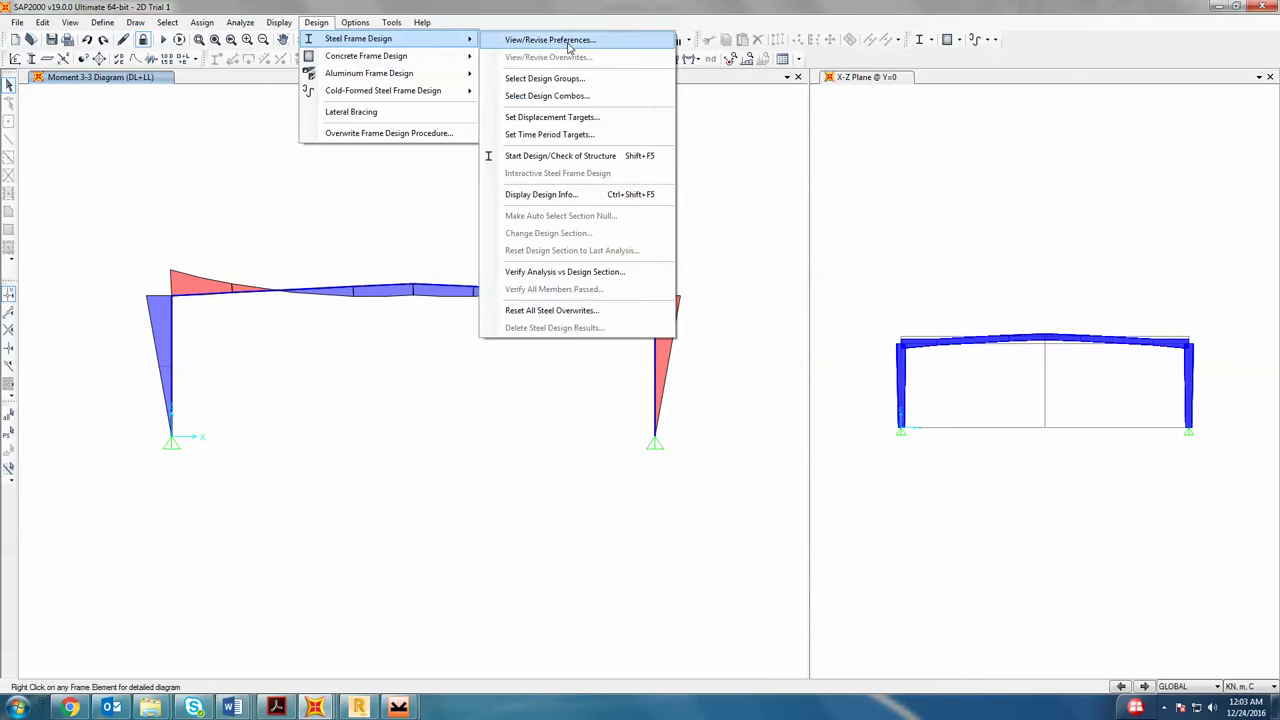
pyautogui.click(589, 234)
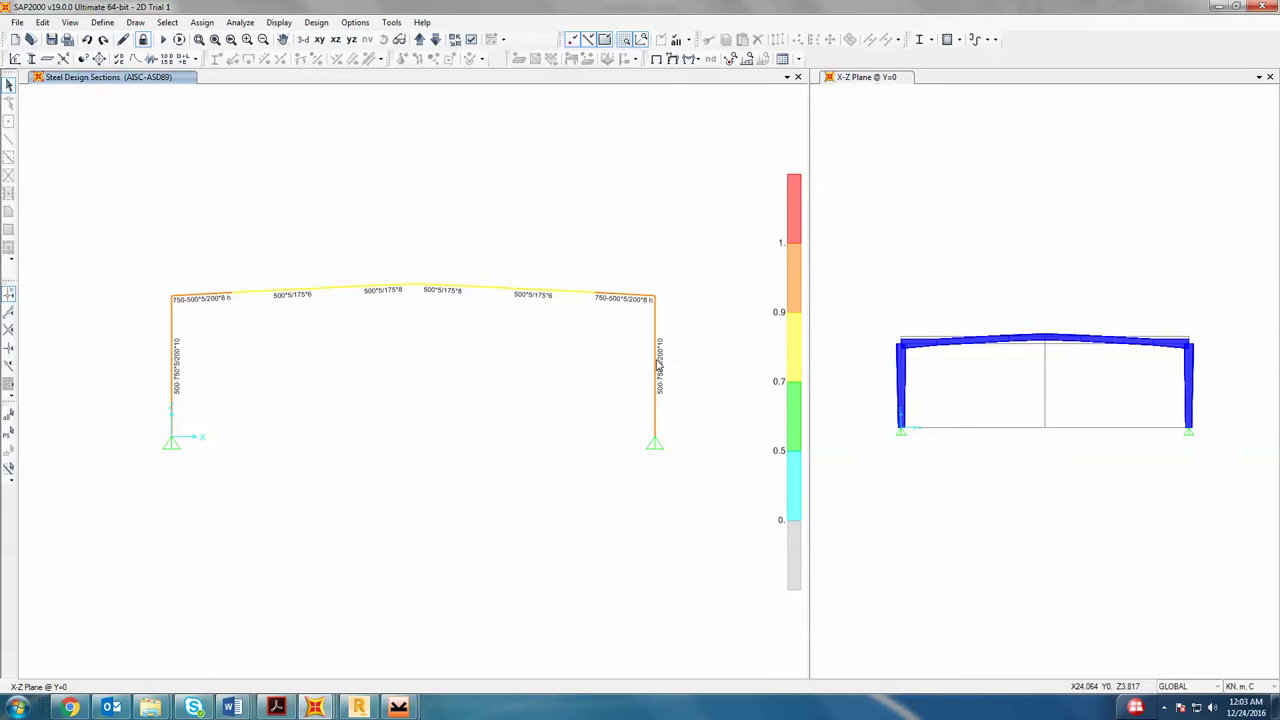
pyautogui.rightClick(657, 397)
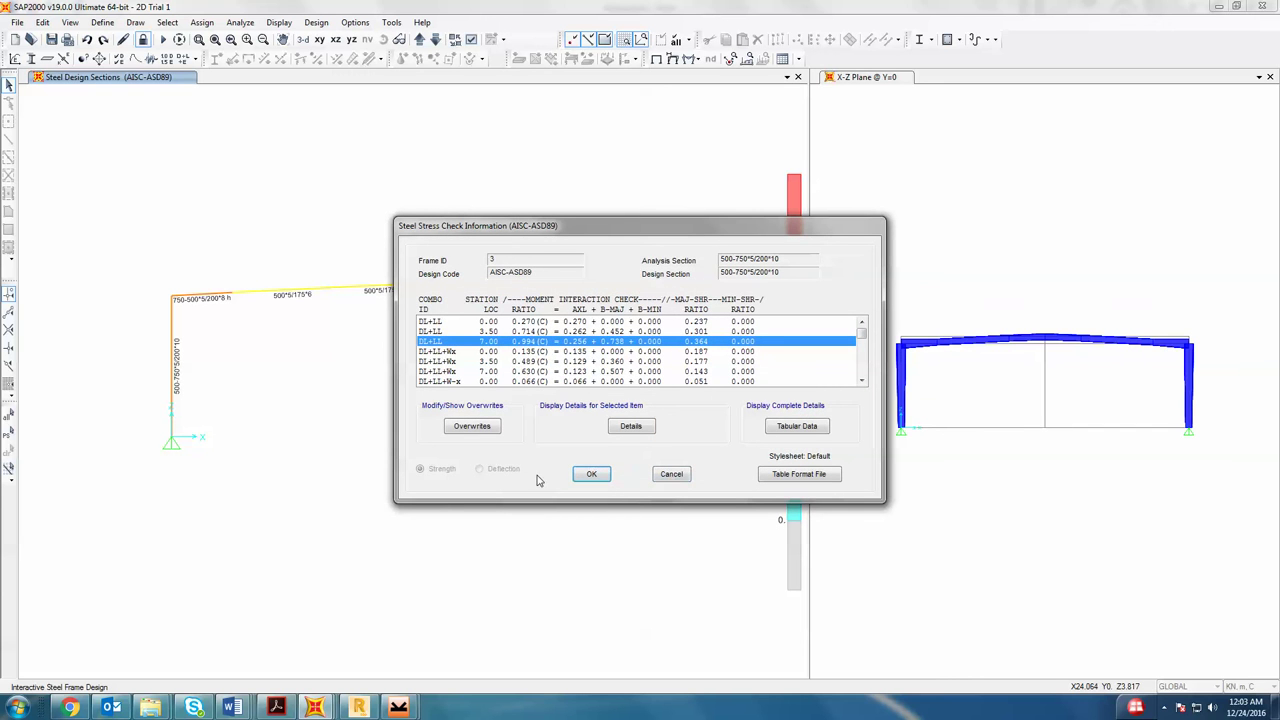
pyautogui.click(591, 474)
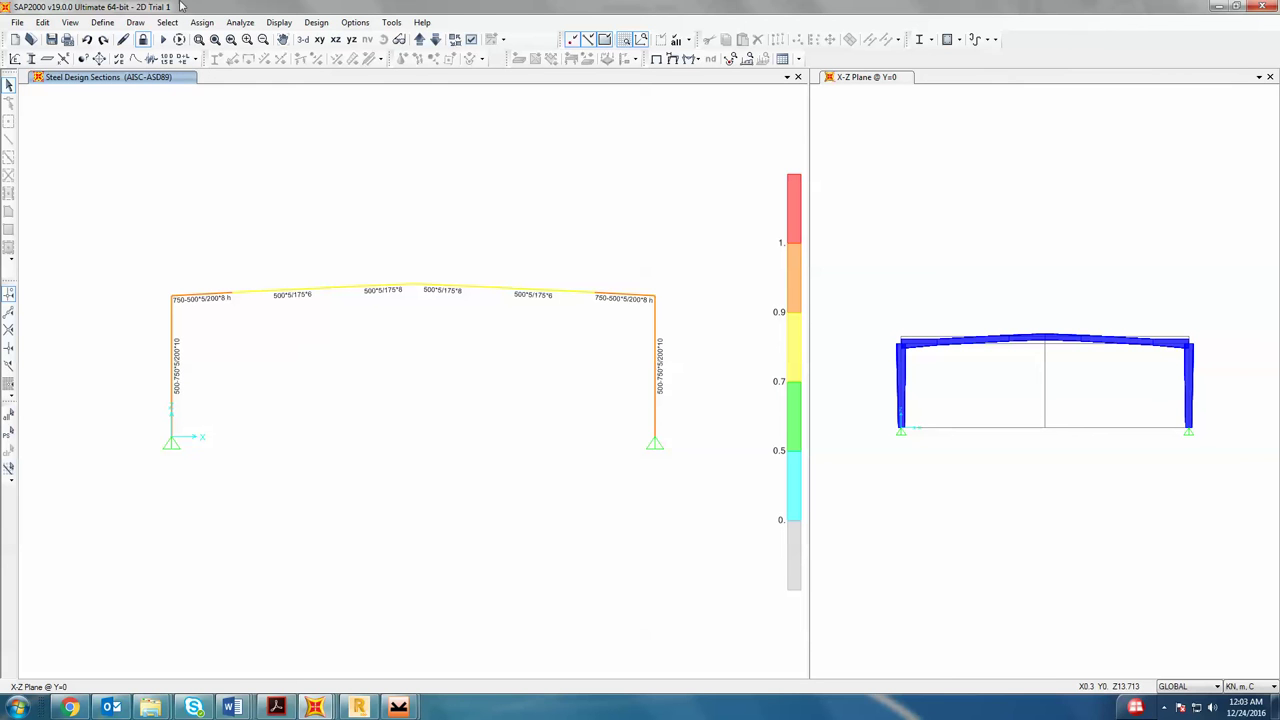
# - Unlock the model and rename the nonprismatic column section 500-750*5/200*10 as 500-750*5/225*10
pyautogui.click(145, 45)
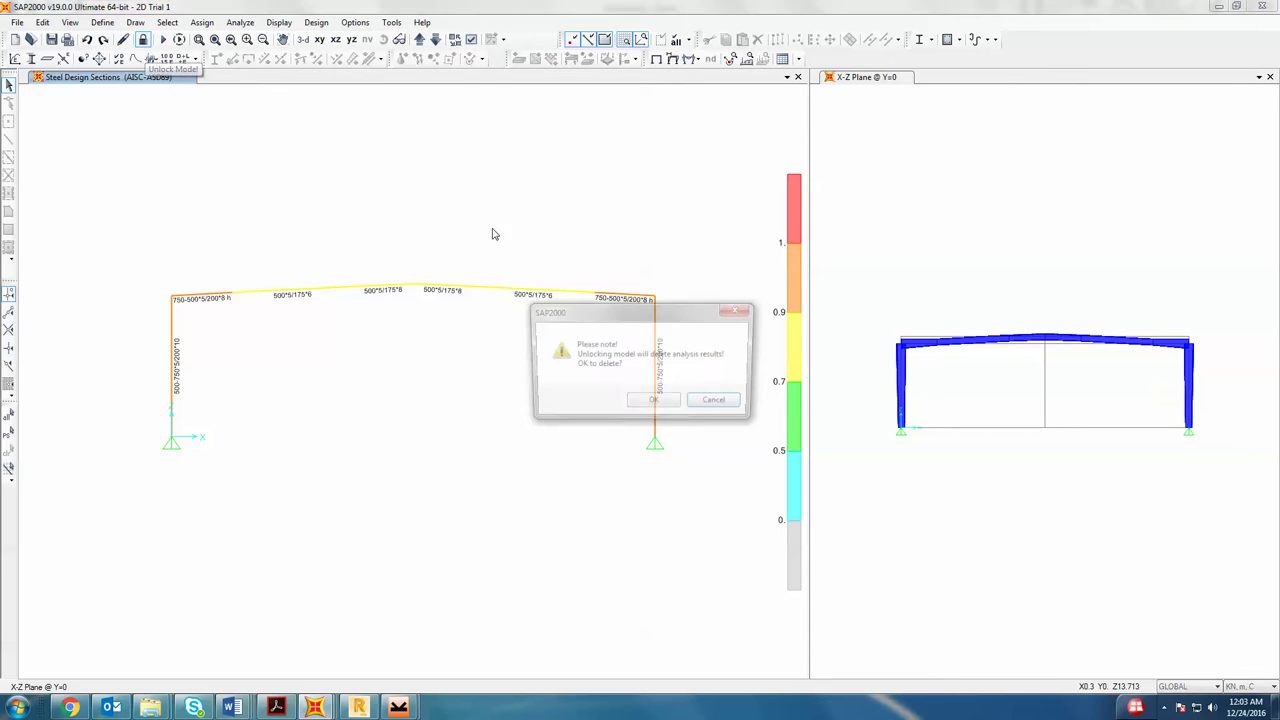
pyautogui.click(655, 404)
pyautogui.click(47, 59)
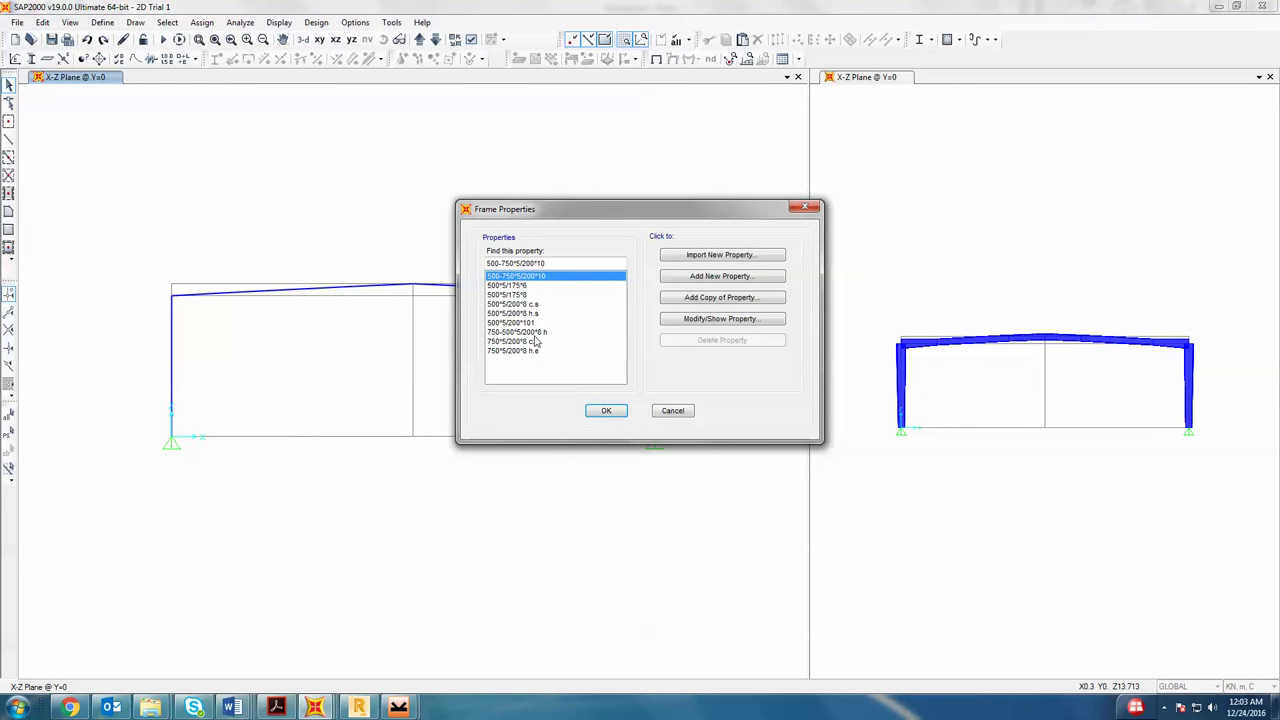
pyautogui.click(697, 322)
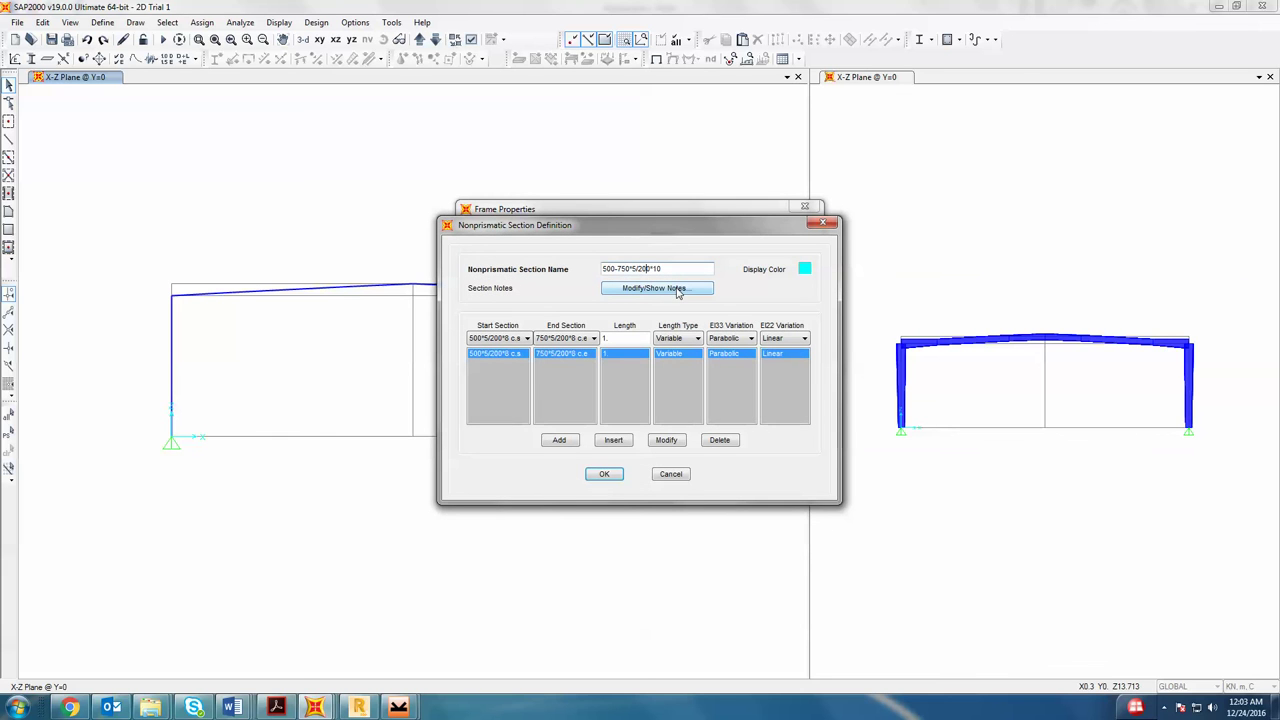
pyautogui.click(672, 474)
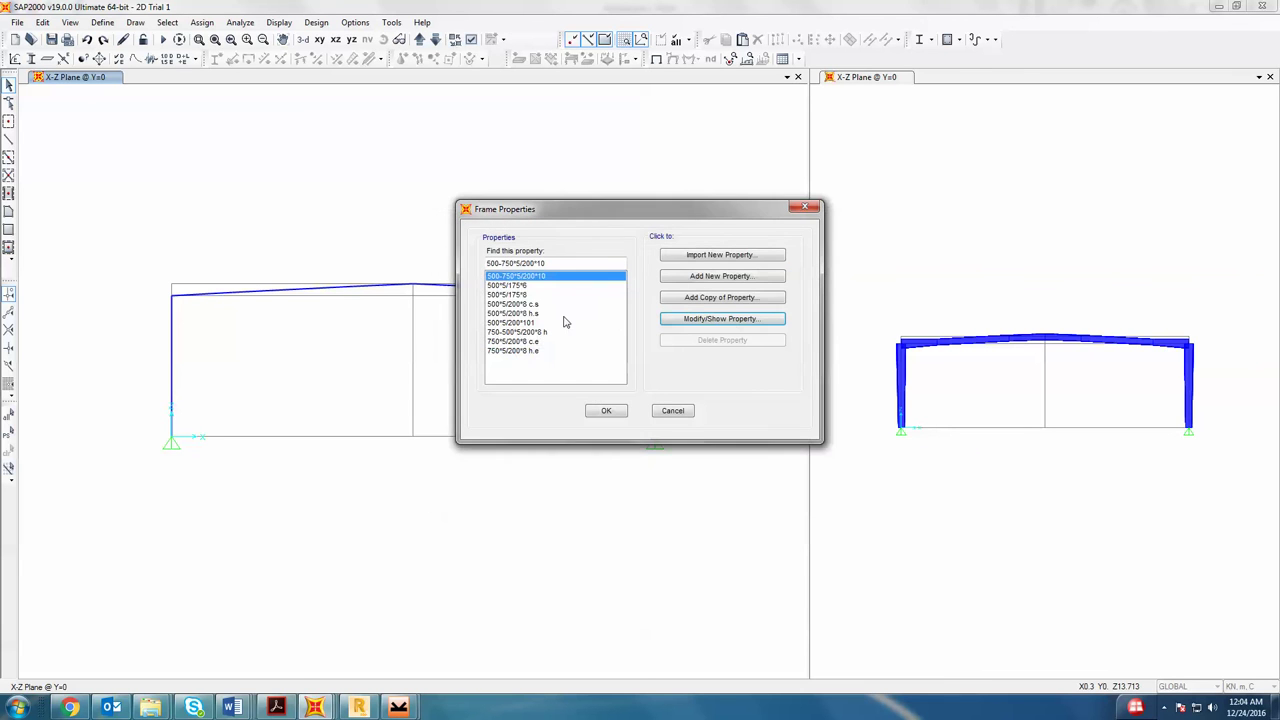
pyautogui.click(698, 318)
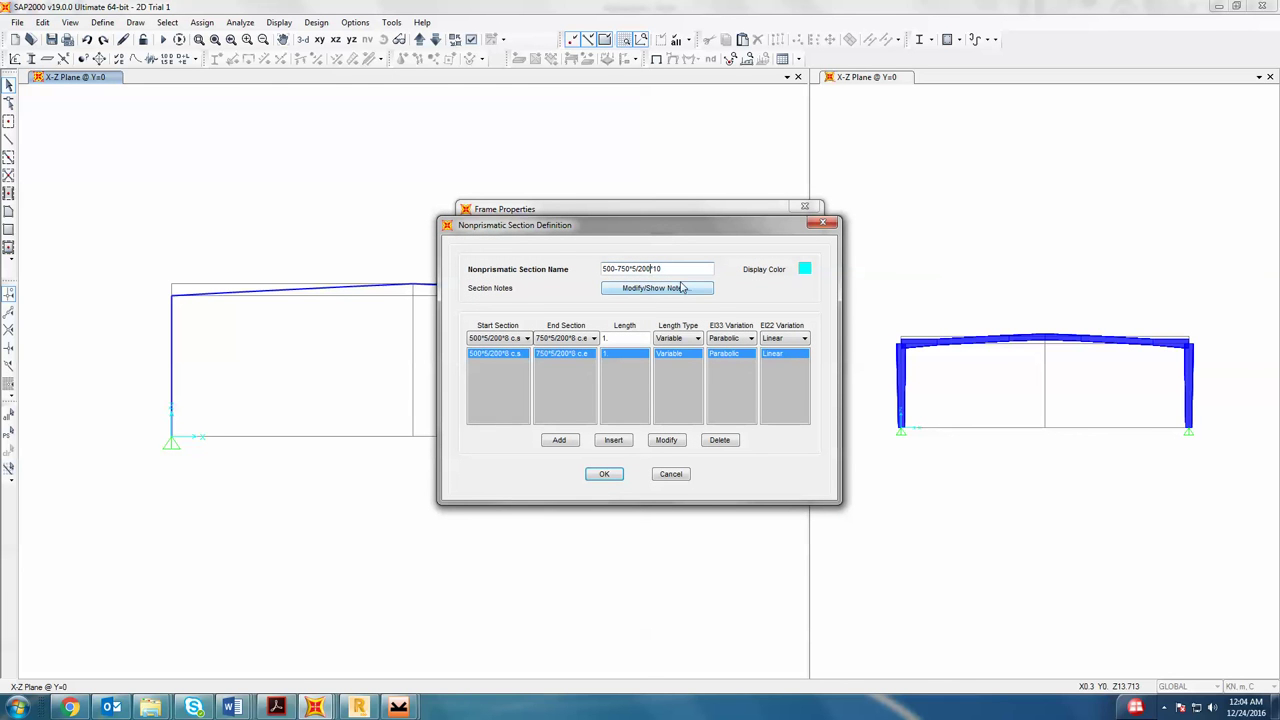
pyautogui.write('25')
pyautogui.click(604, 474)
pyautogui.click(606, 409)
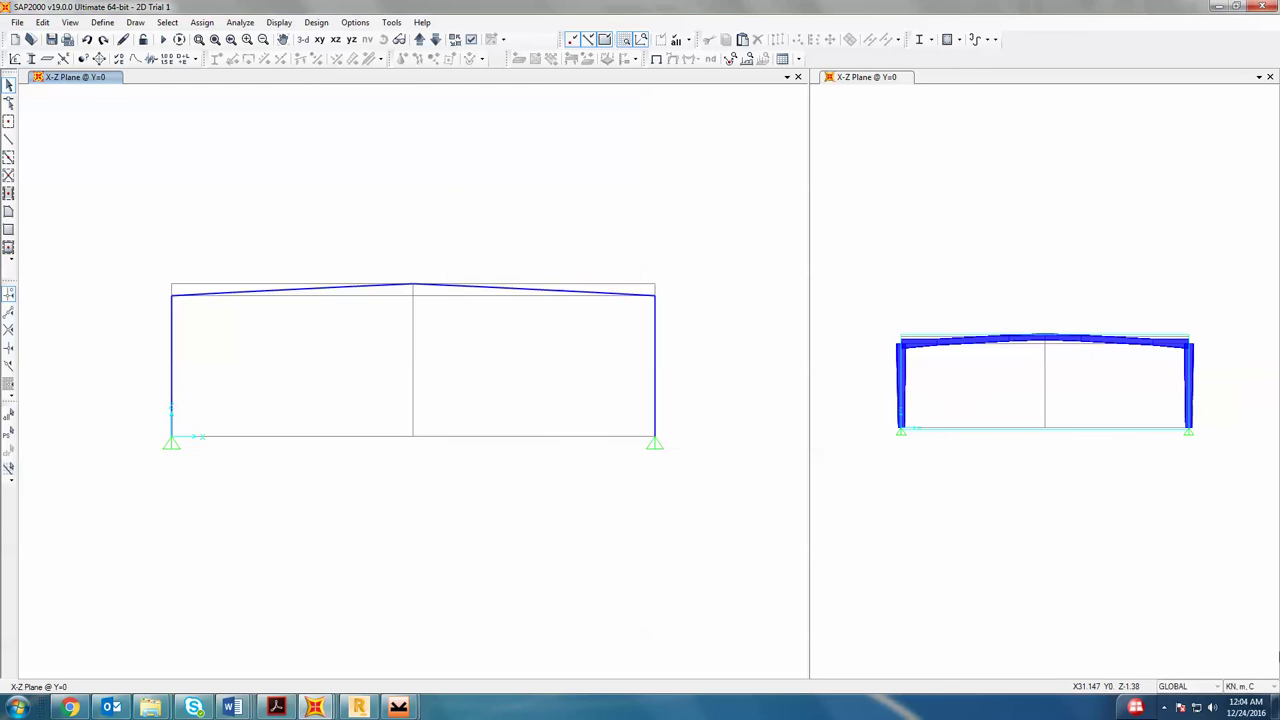
# - Switch the model units to KN, mm, C and rename frame section 500*5/200*8 c.s as 500*5/225*10 c.s
pyautogui.click(1260, 686)
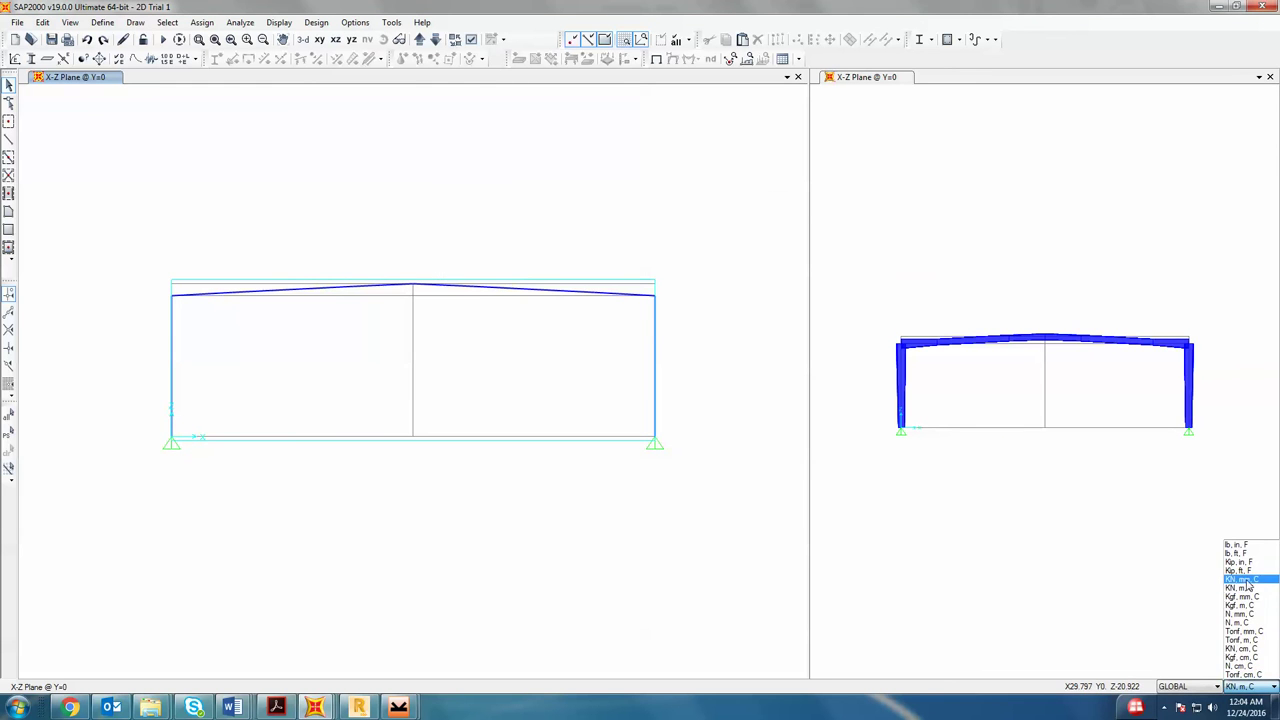
pyautogui.click(1248, 585)
pyautogui.click(31, 58)
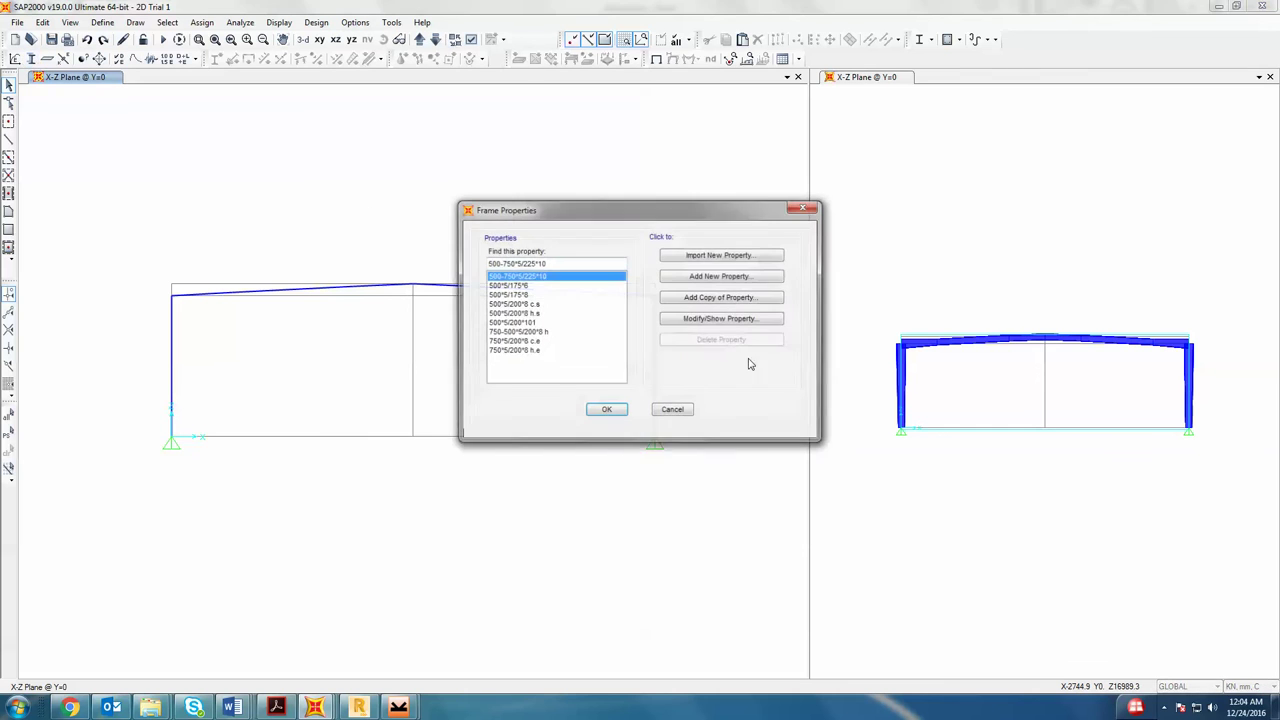
pyautogui.click(537, 304)
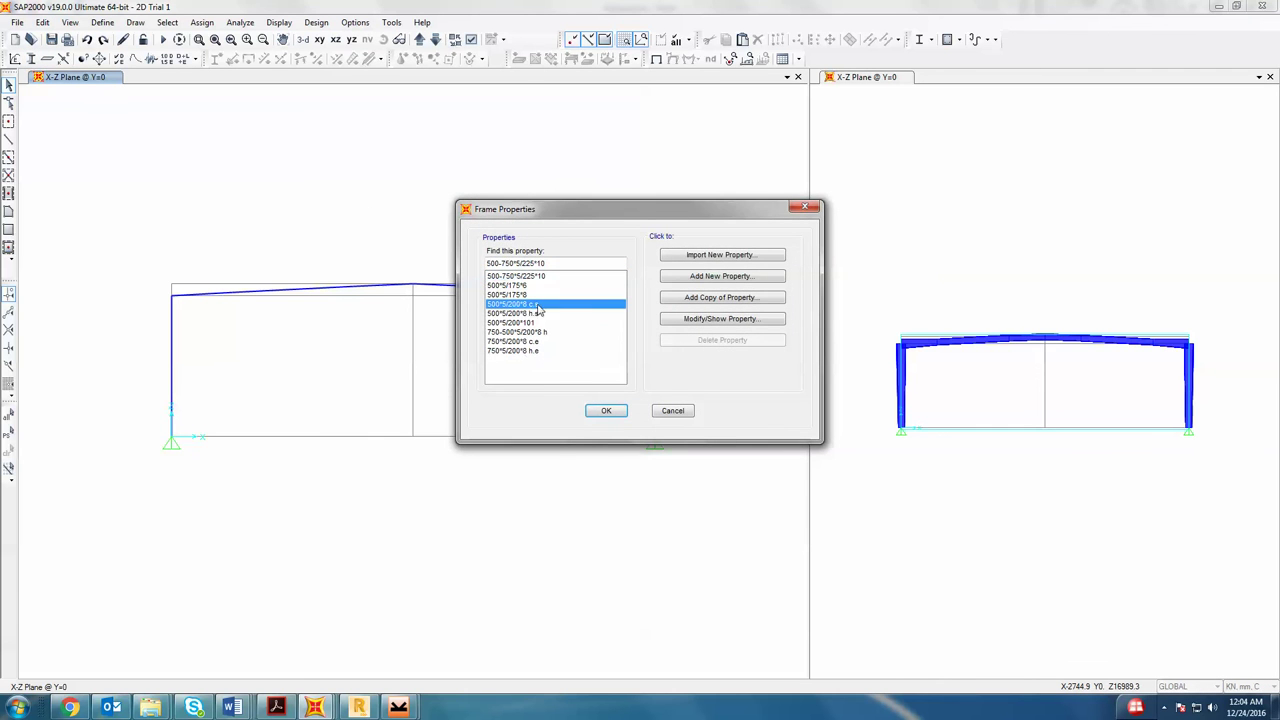
pyautogui.click(716, 319)
pyautogui.click(599, 241)
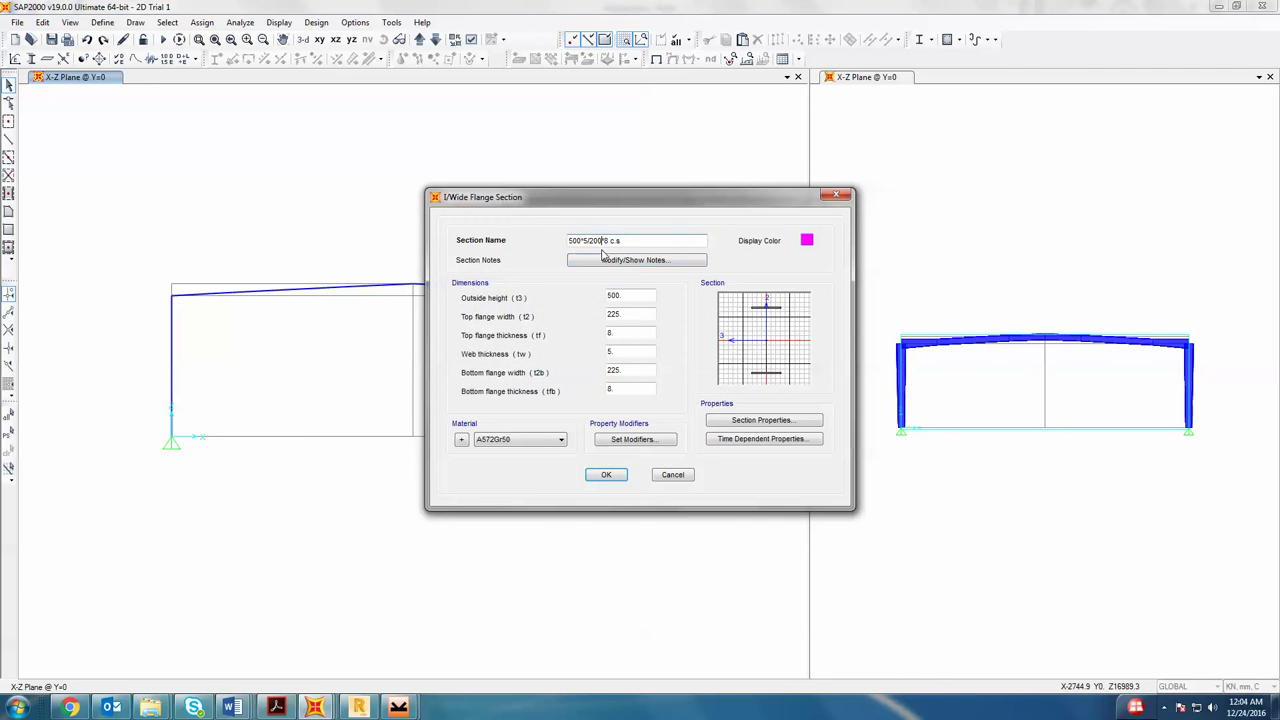
pyautogui.write('25')
pyautogui.press('Right')
pyautogui.press('Delete')
pyautogui.write('10')
# - Set the top and bottom flange thicknesses of the 500*5/225*10 c.s section to 10 mm
pyautogui.doubleClick(620, 335)
pyautogui.click(632, 393)
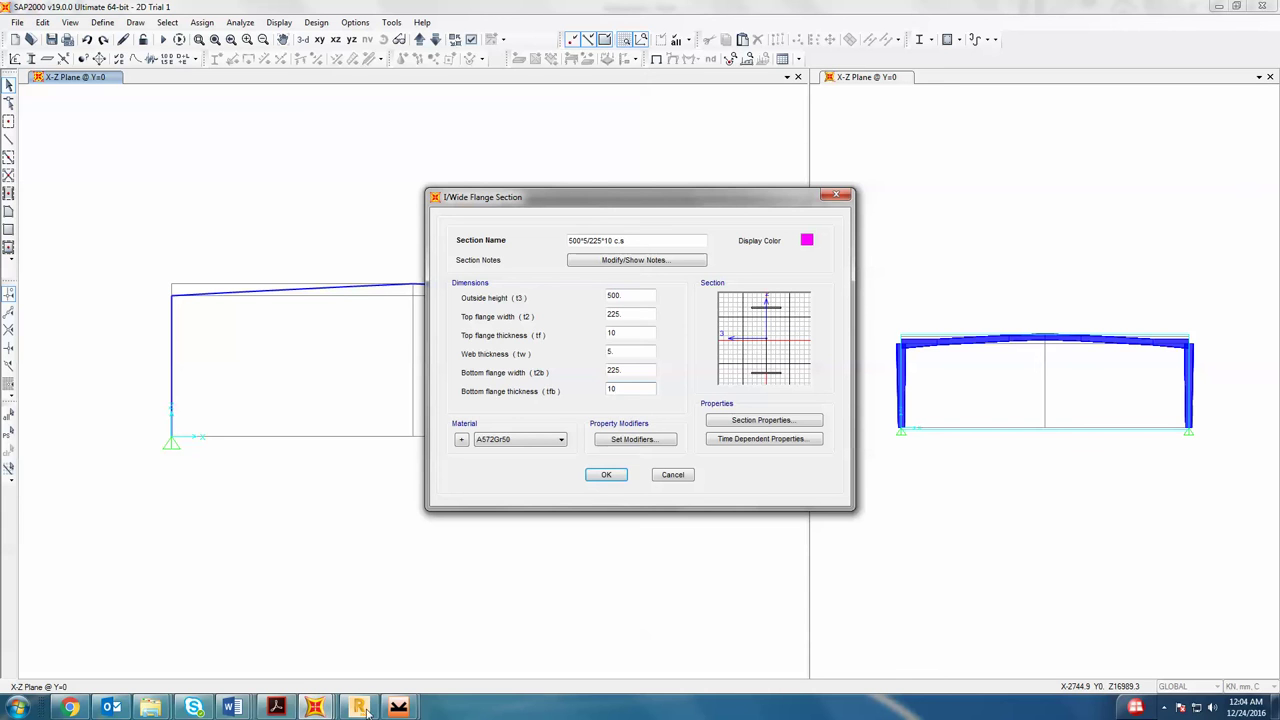
pyautogui.click(608, 475)
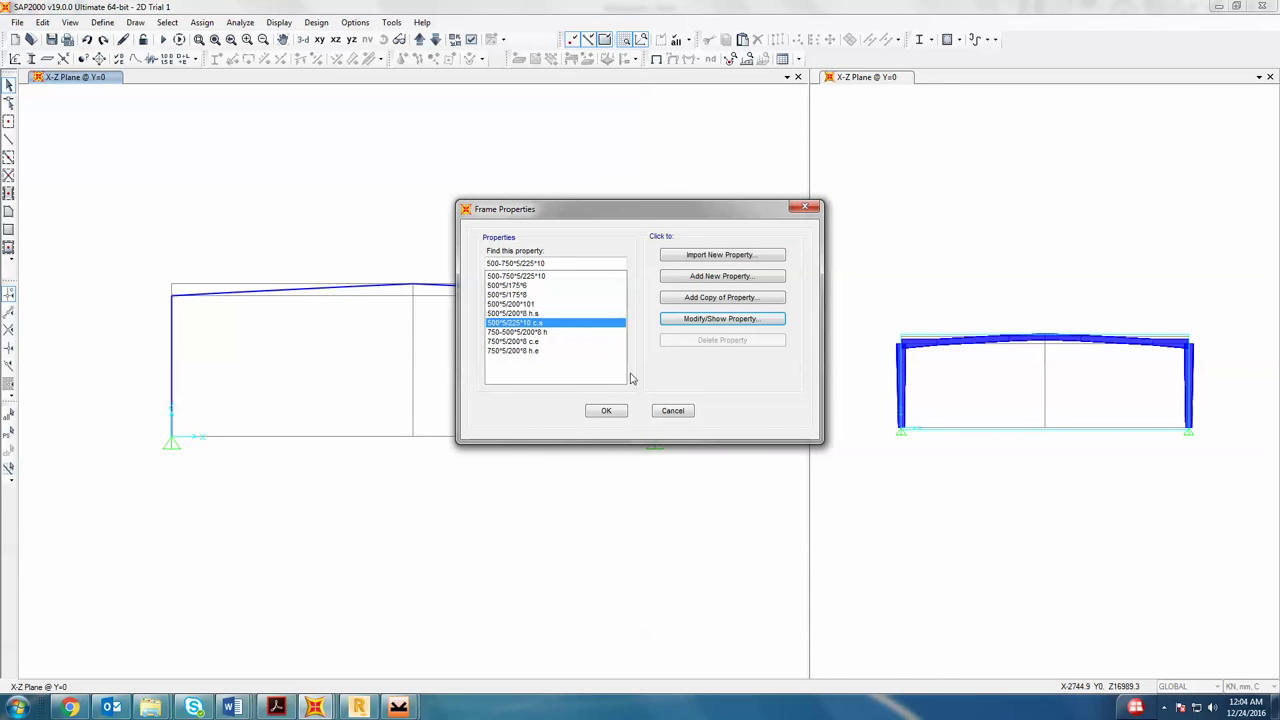
pyautogui.click(527, 332)
pyautogui.click(690, 320)
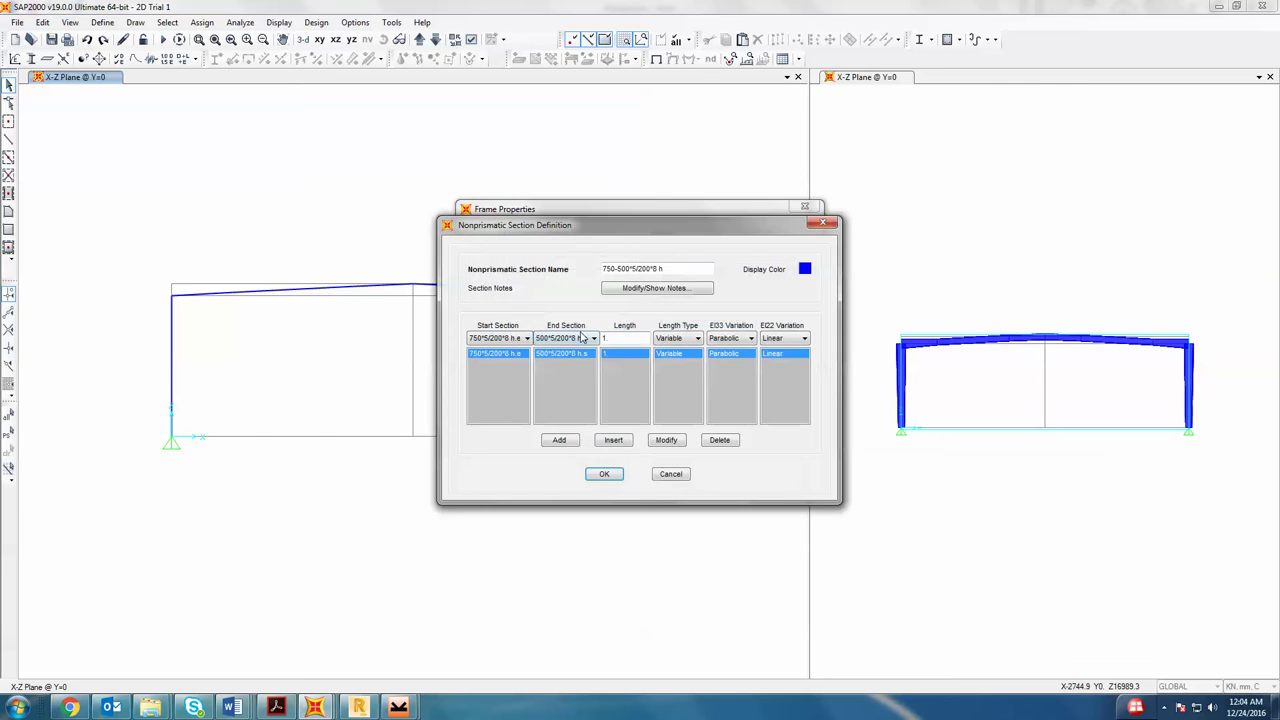
pyautogui.click(668, 477)
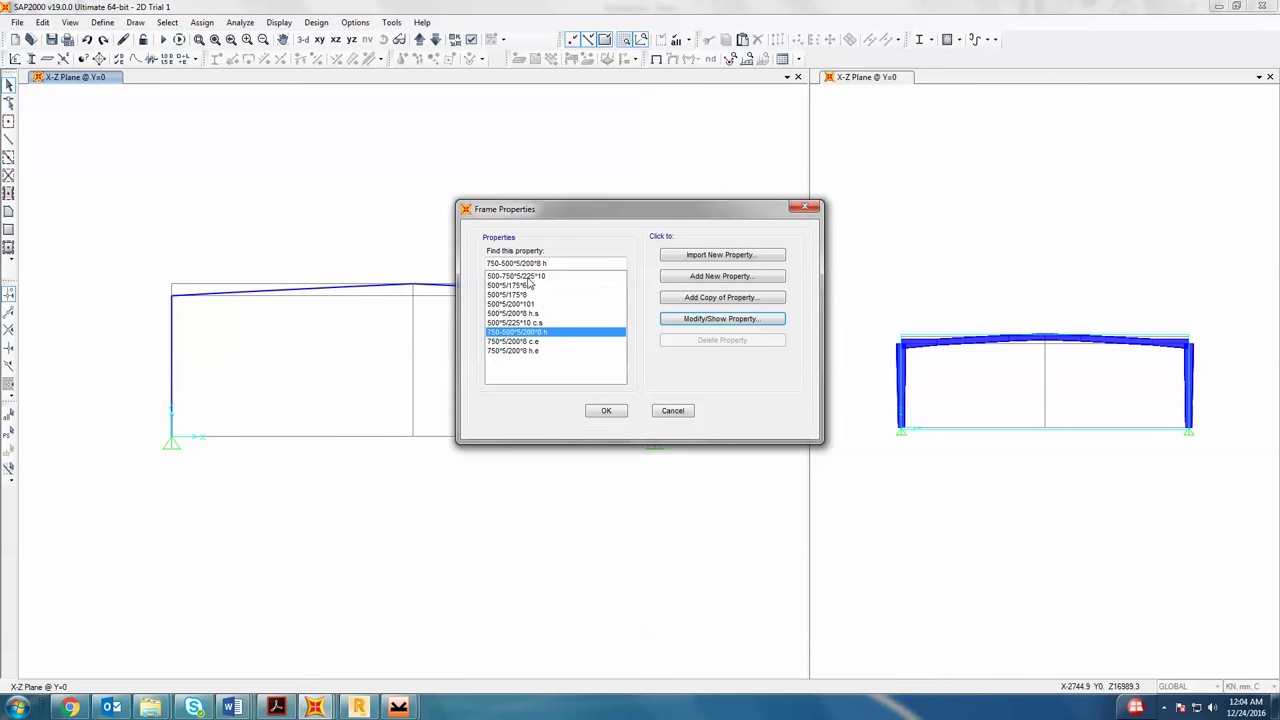
# - Set the flange thickness of the 750*5/200*8 c.e frame section to 10 mm and accept the frame property changes
pyautogui.click(535, 342)
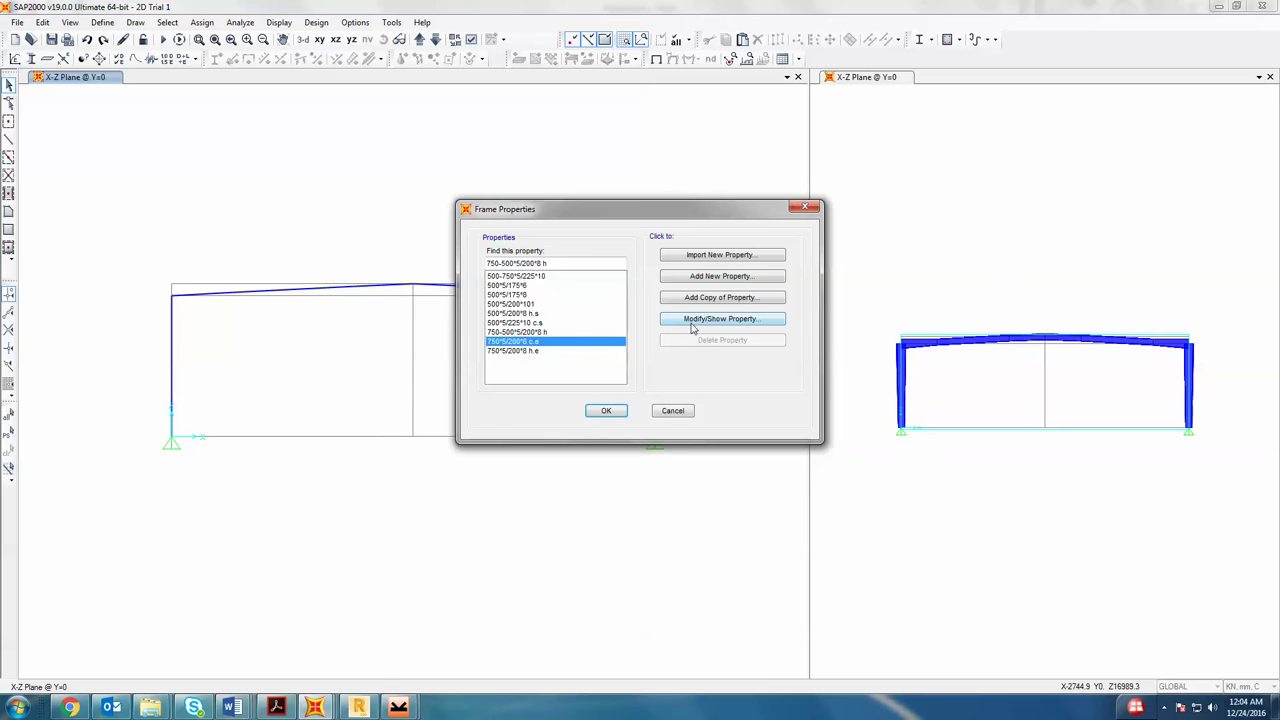
pyautogui.click(702, 320)
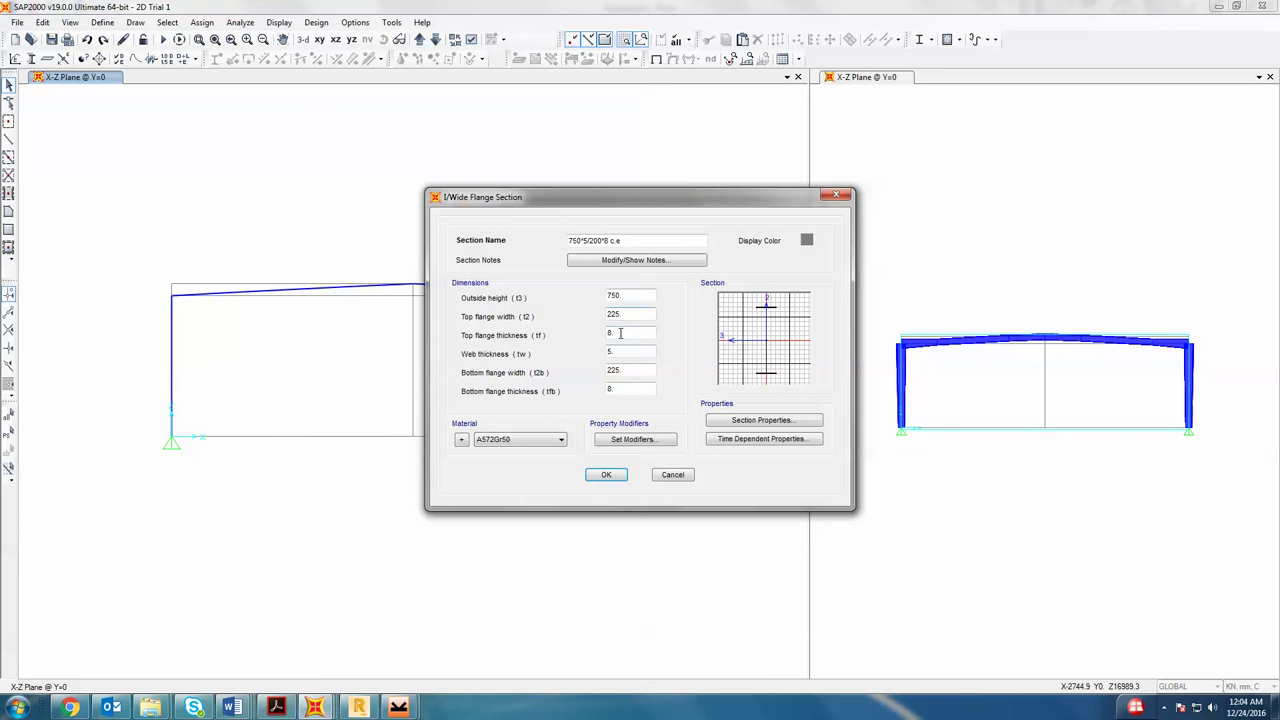
pyautogui.doubleClick(620, 391)
pyautogui.write('10')
pyautogui.click(620, 297)
pyautogui.click(612, 477)
pyautogui.click(610, 410)
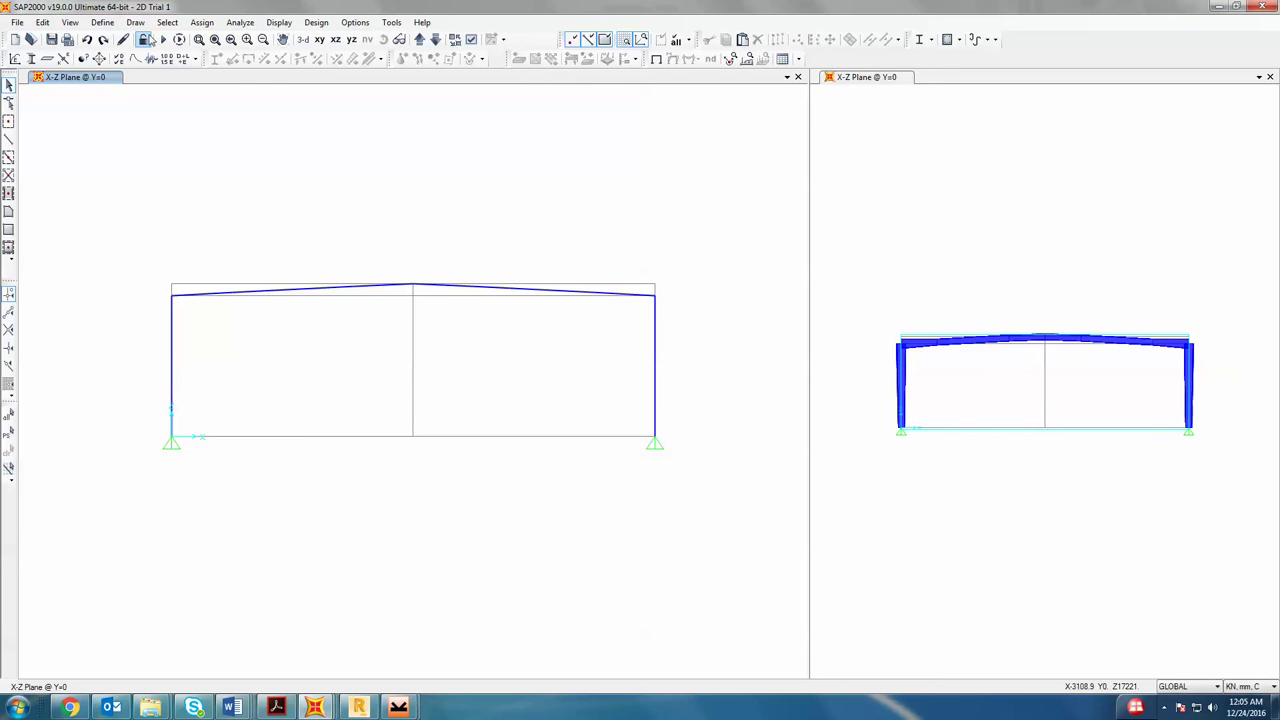
# - Rerun the analysis of the frame and start the AISC-ASD89 steel design check with the updated column sections
pyautogui.click(163, 39)
pyautogui.click(800, 430)
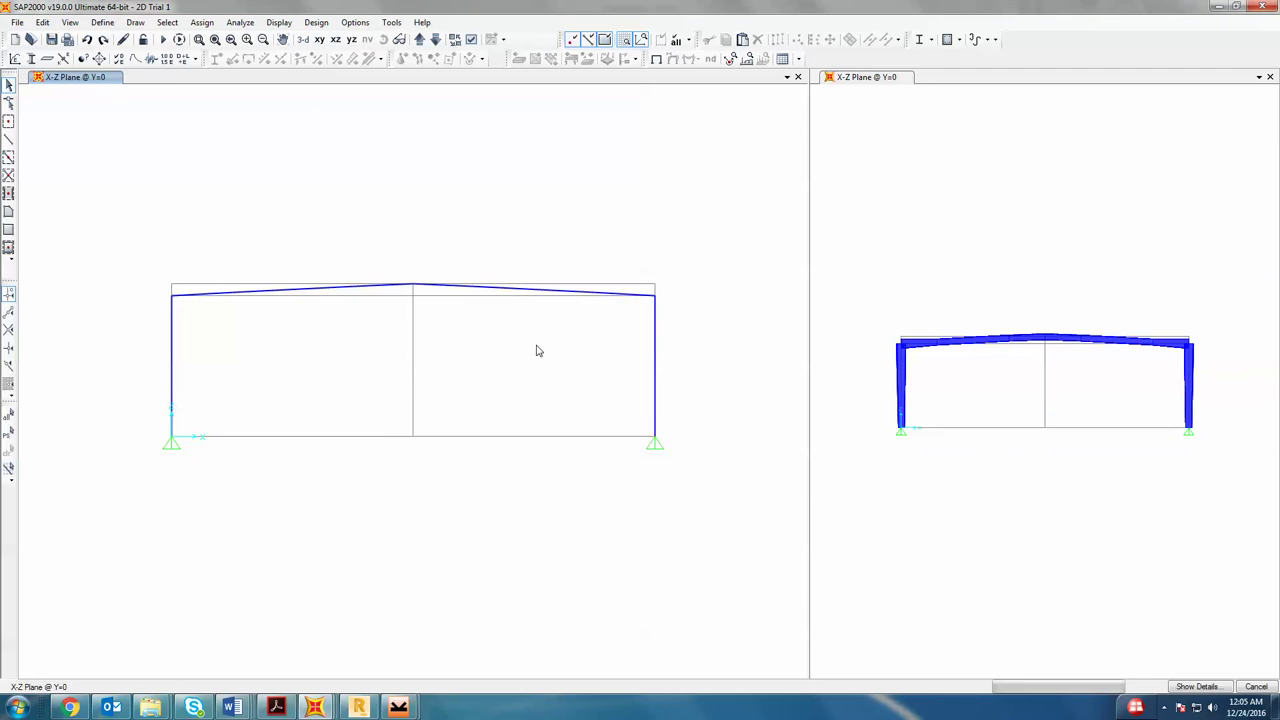
pyautogui.click(316, 22)
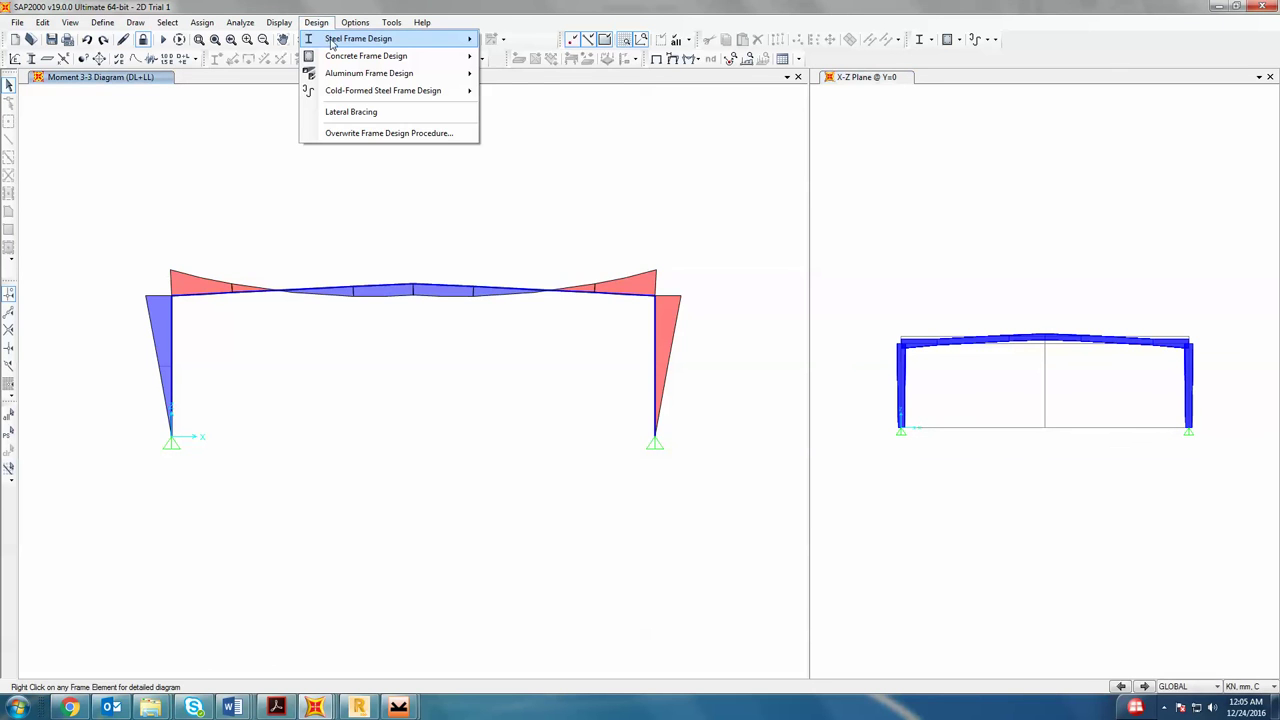
pyautogui.moveTo(331, 40)
pyautogui.click(545, 157)
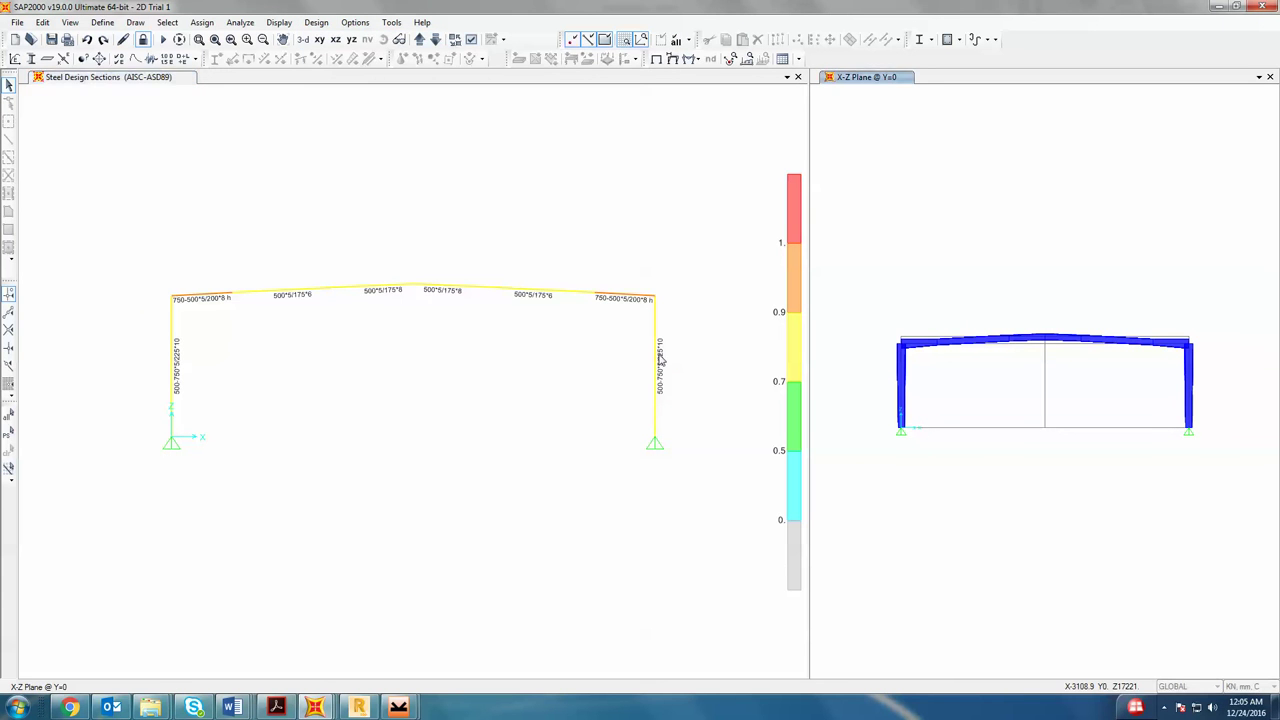
# - Open the steel frame design commands for the checked portal frame
pyautogui.click(316, 22)
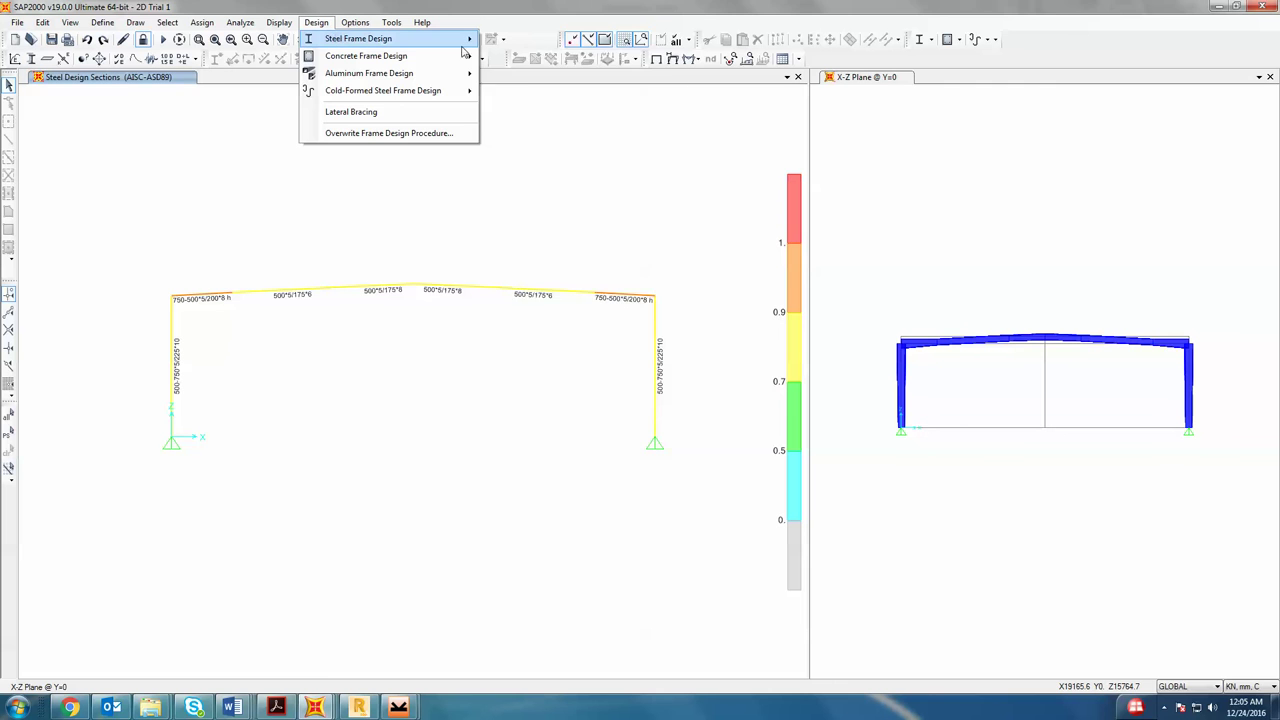
# - Display the steel design output as P-M ratio colors and values on the frame
pyautogui.moveTo(465, 40)
pyautogui.click(540, 188)
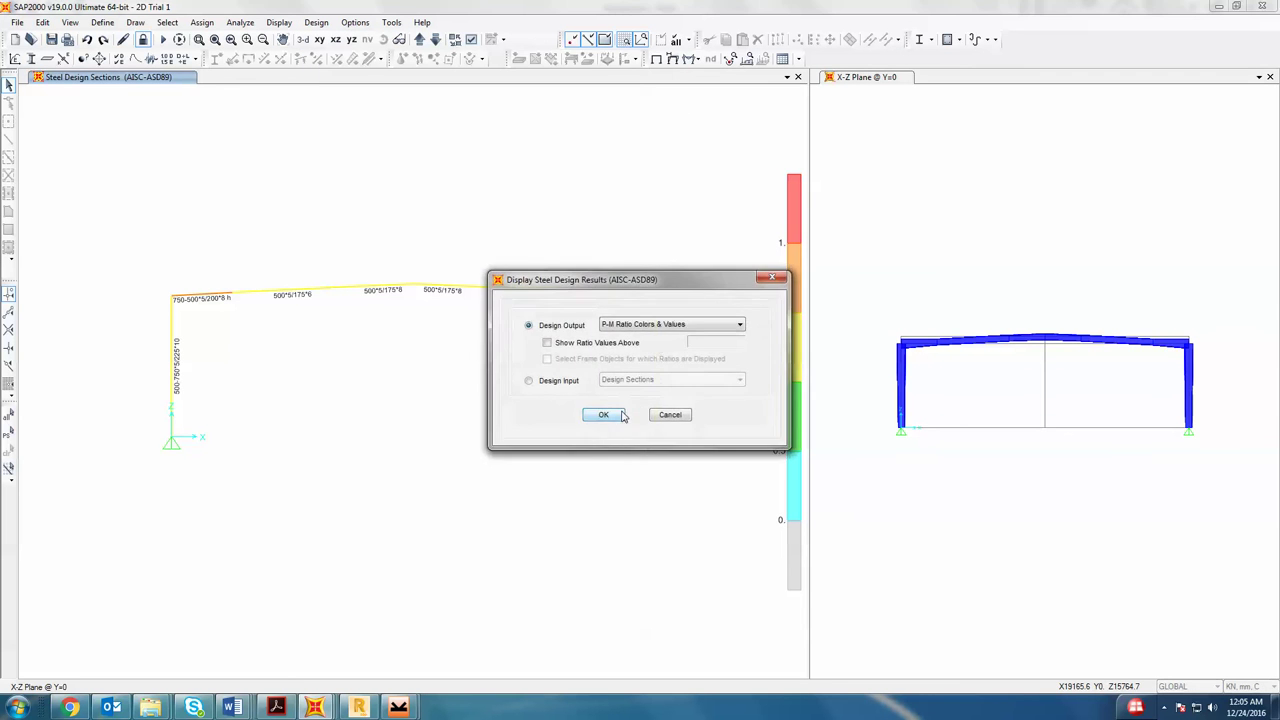
pyautogui.click(604, 414)
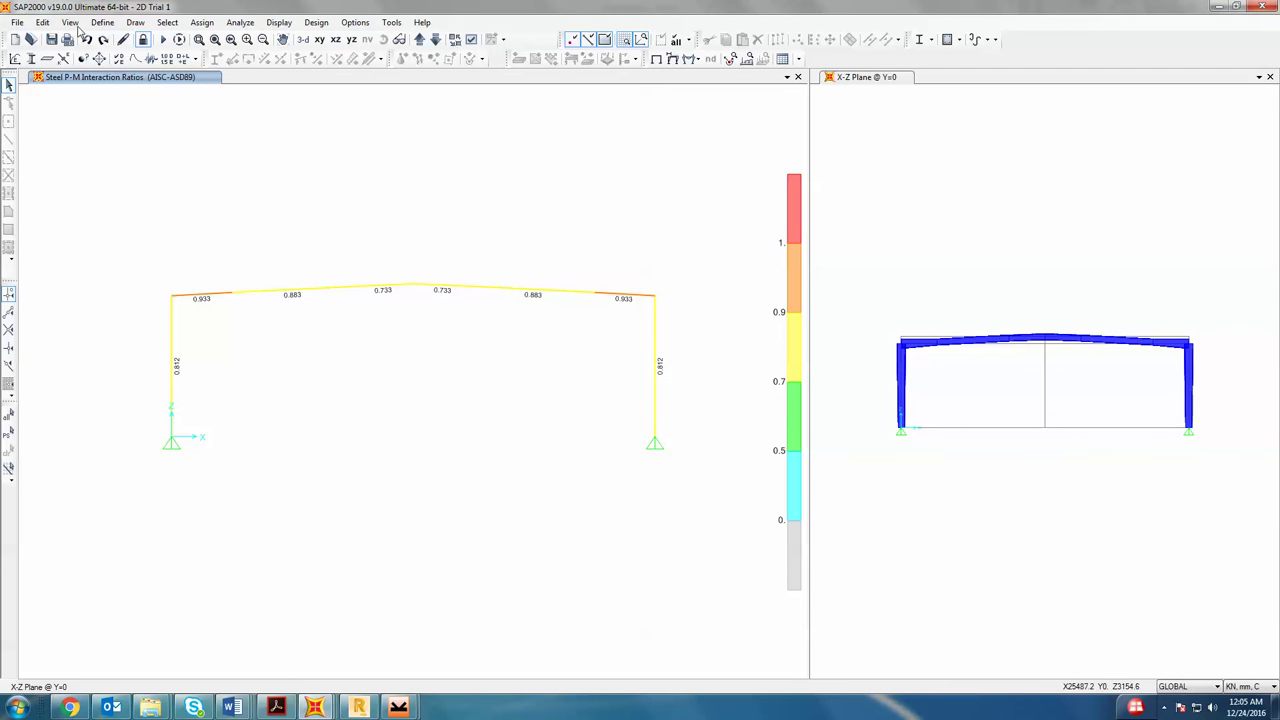
# - Unlock the model, discarding the analysis results, and set the bottom flange thickness of section 500*5/225*10 c.s to 8 mm
pyautogui.click(143, 39)
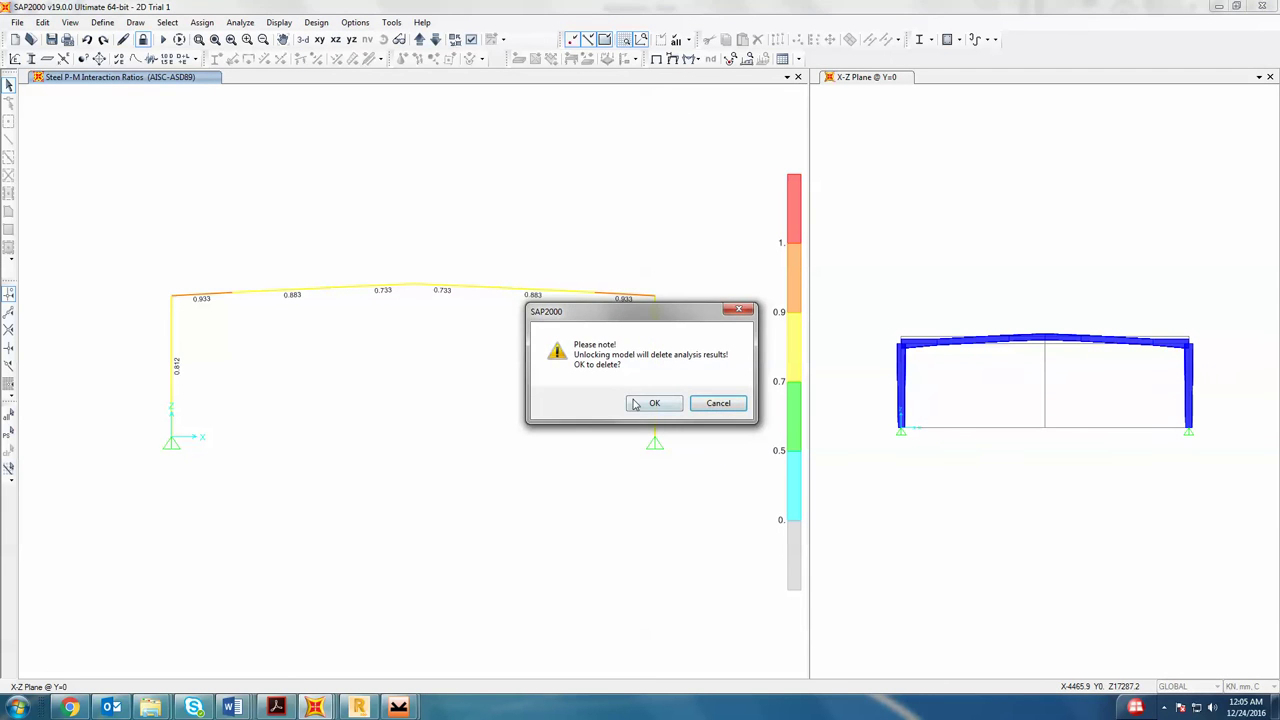
pyautogui.click(634, 404)
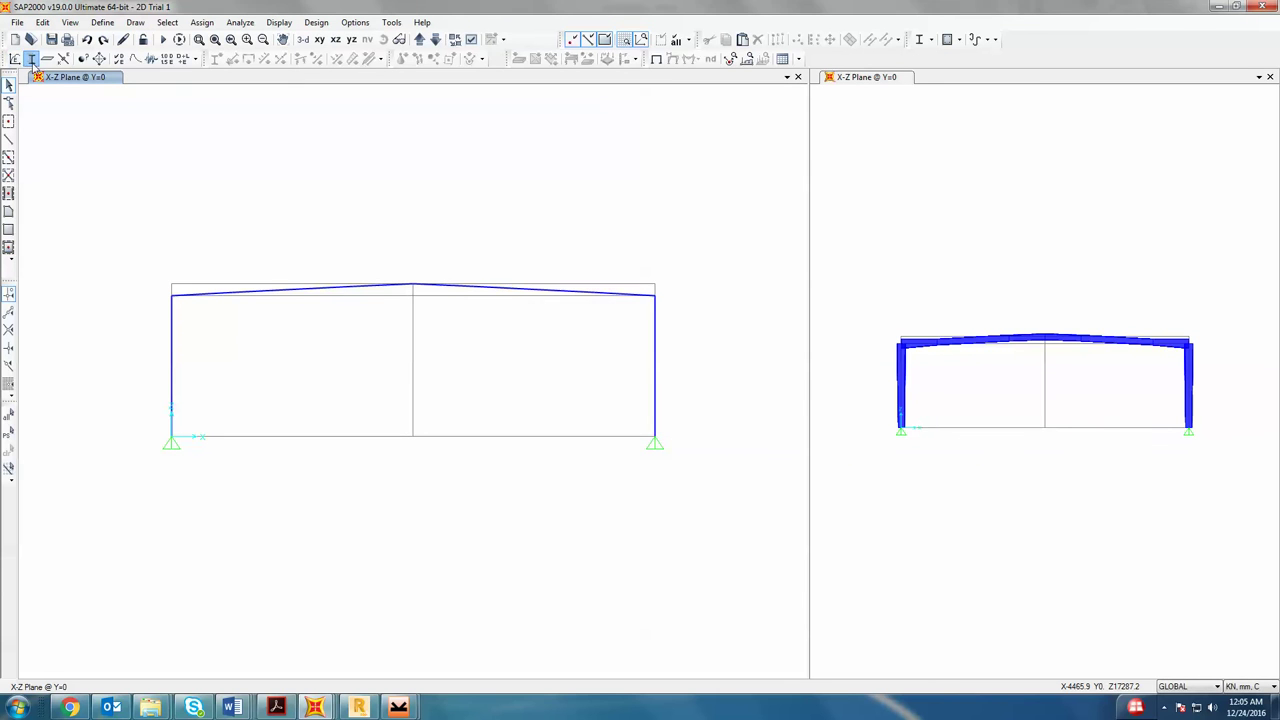
pyautogui.click(31, 59)
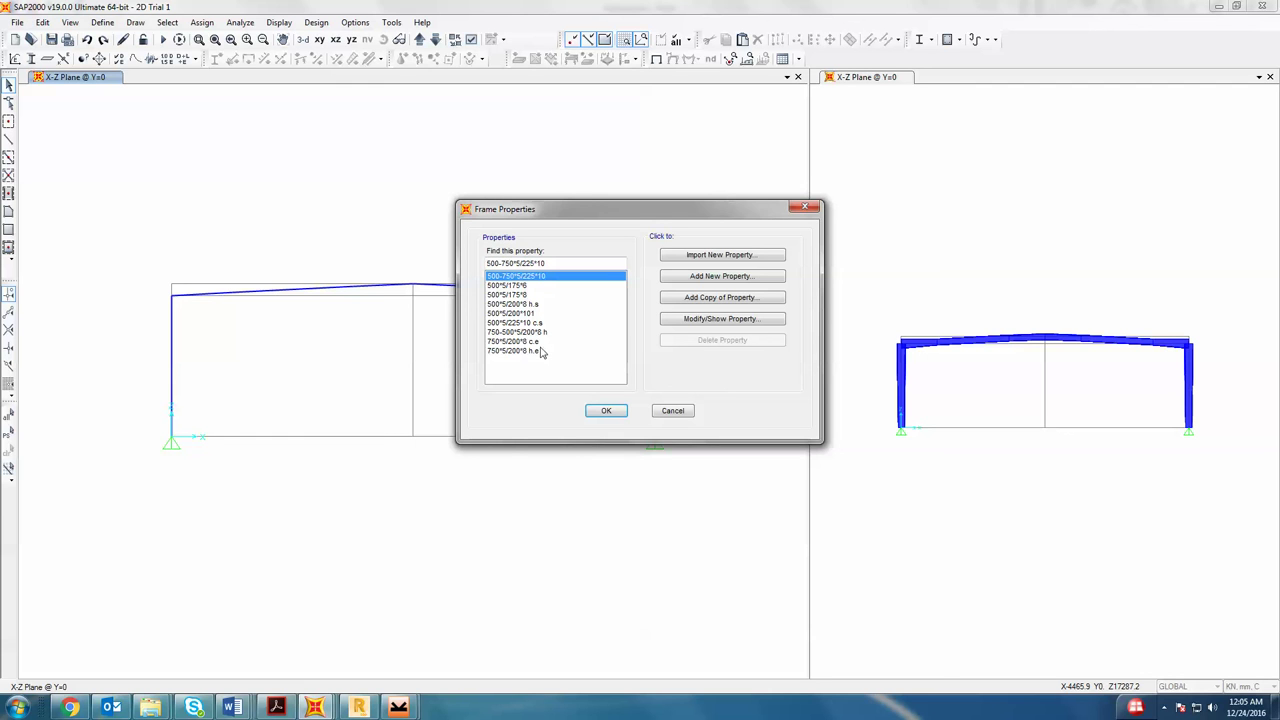
pyautogui.click(538, 342)
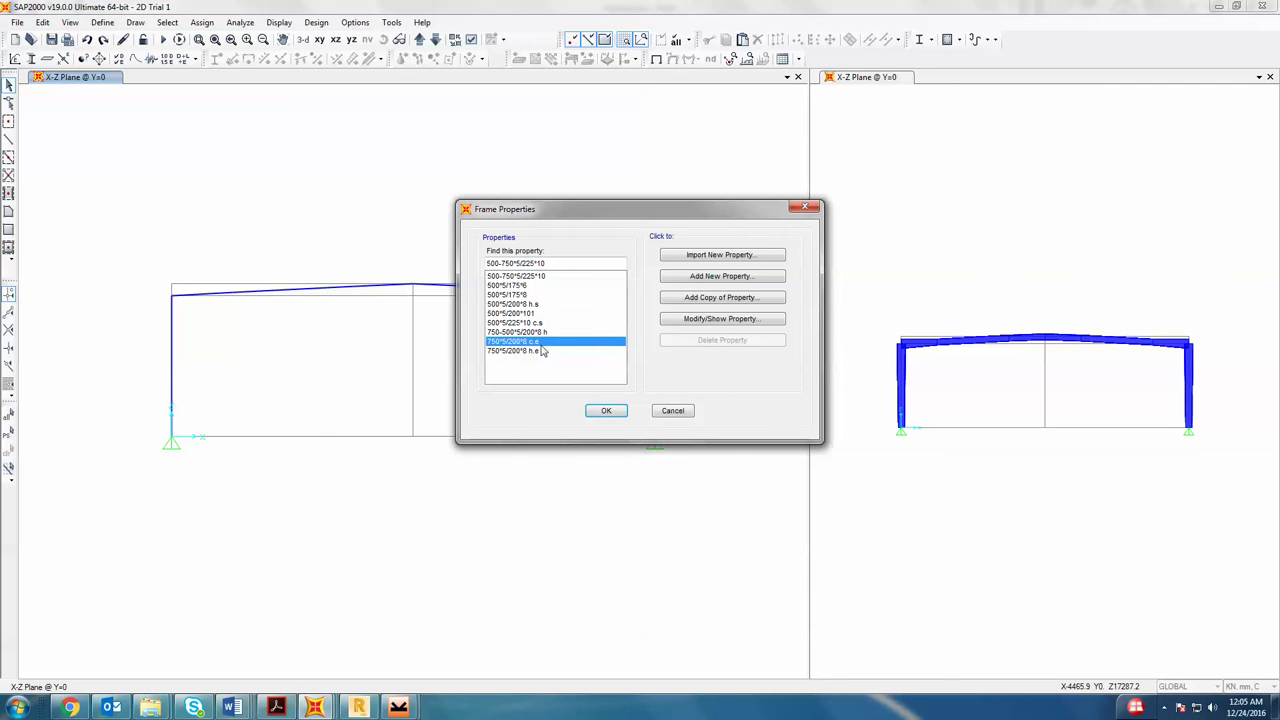
pyautogui.click(540, 323)
pyautogui.click(692, 320)
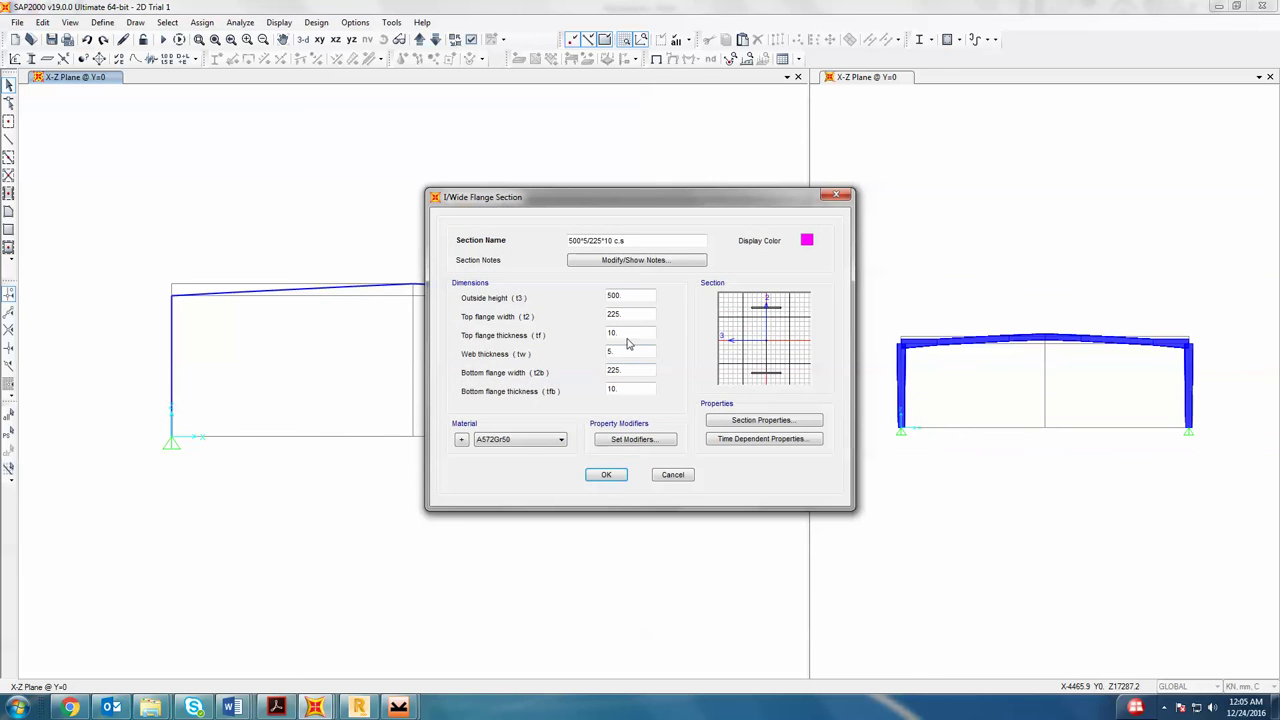
pyautogui.doubleClick(629, 390)
pyautogui.write('8')
pyautogui.click(606, 475)
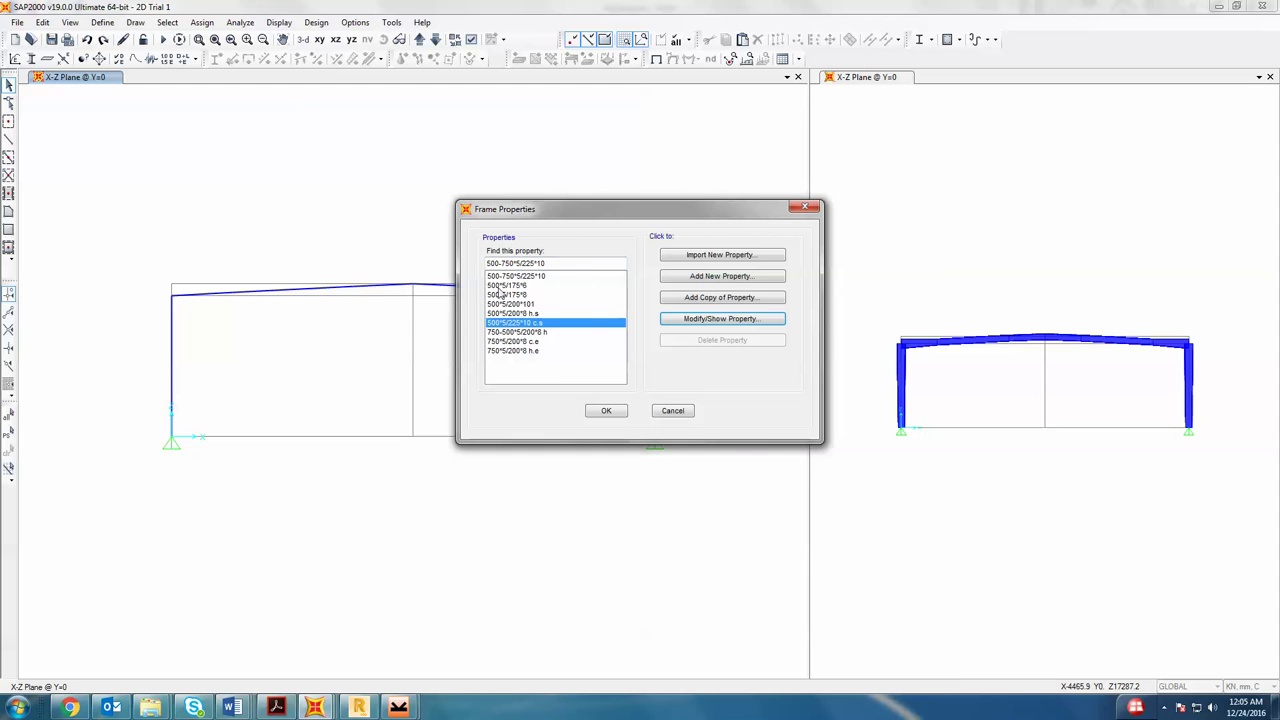
# - Set the bottom flange thickness of section 750*5/200*8 c.e to 8 mm and accept the frame properties
pyautogui.click(541, 343)
pyautogui.click(700, 320)
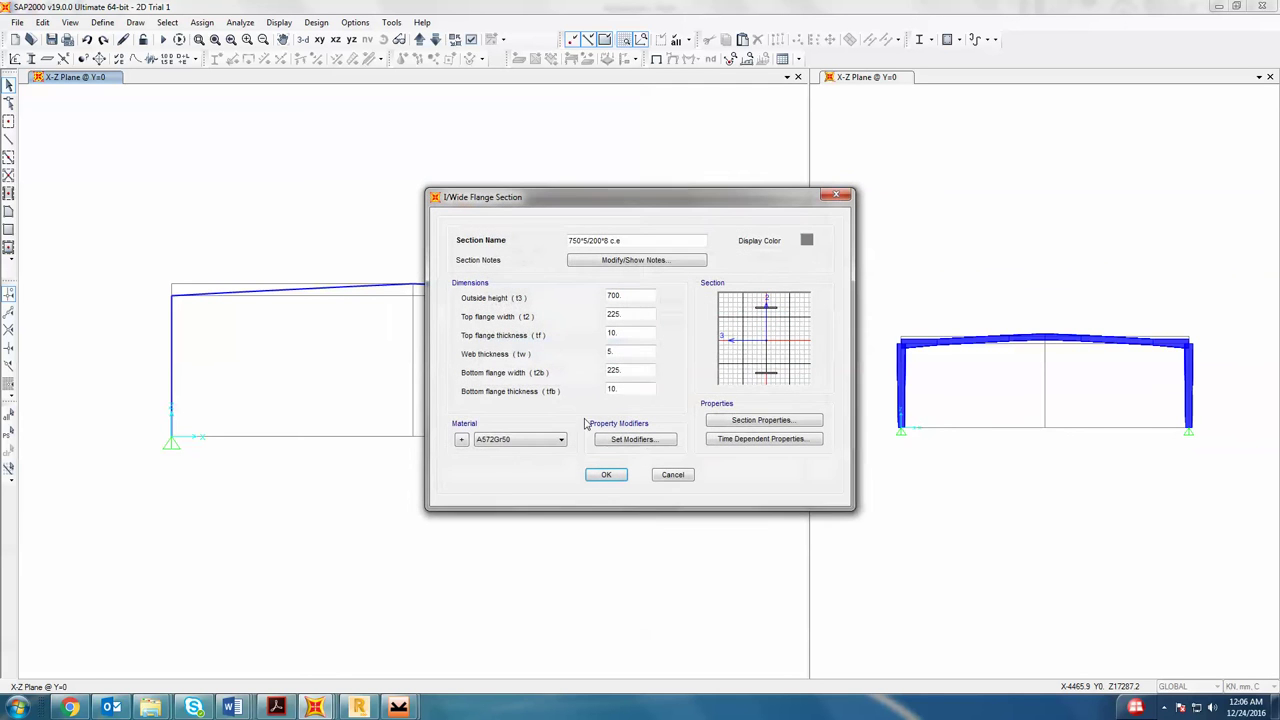
pyautogui.doubleClick(617, 390)
pyautogui.write('8')
pyautogui.click(606, 475)
pyautogui.click(605, 410)
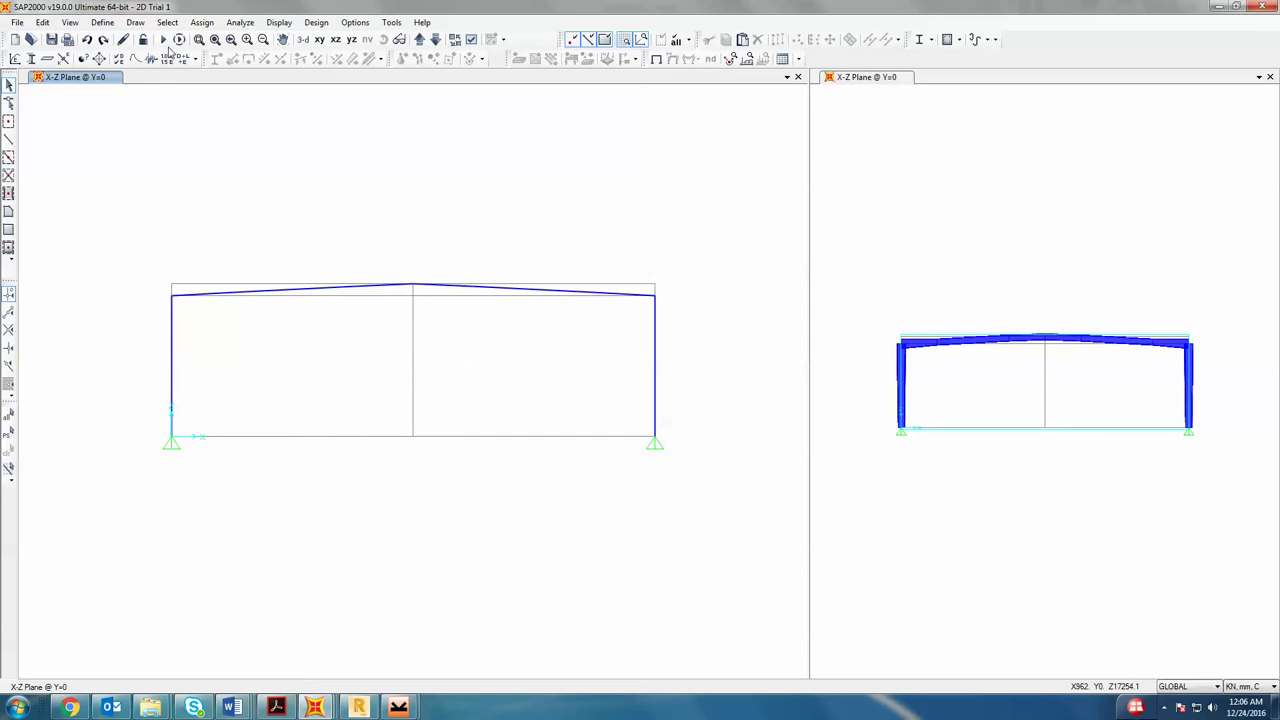
# - Run the analysis of the load cases and start the steel design check of the structure
pyautogui.click(163, 39)
pyautogui.click(803, 432)
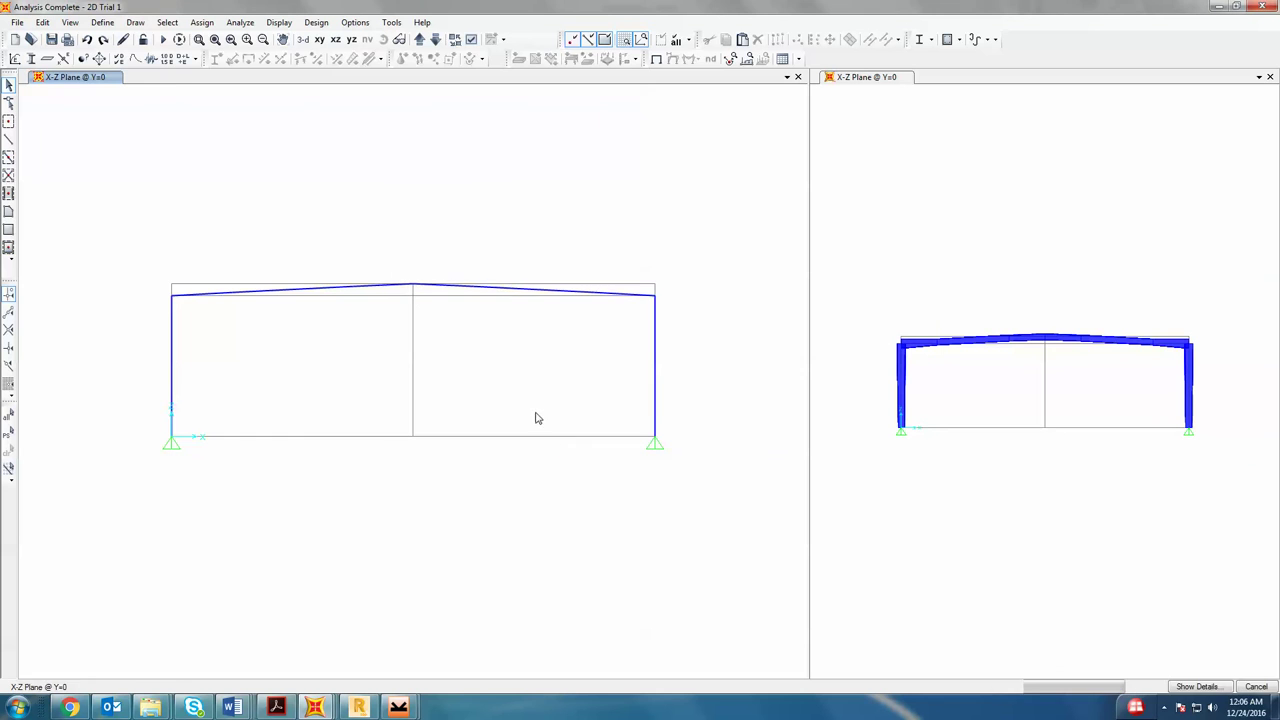
pyautogui.click(316, 22)
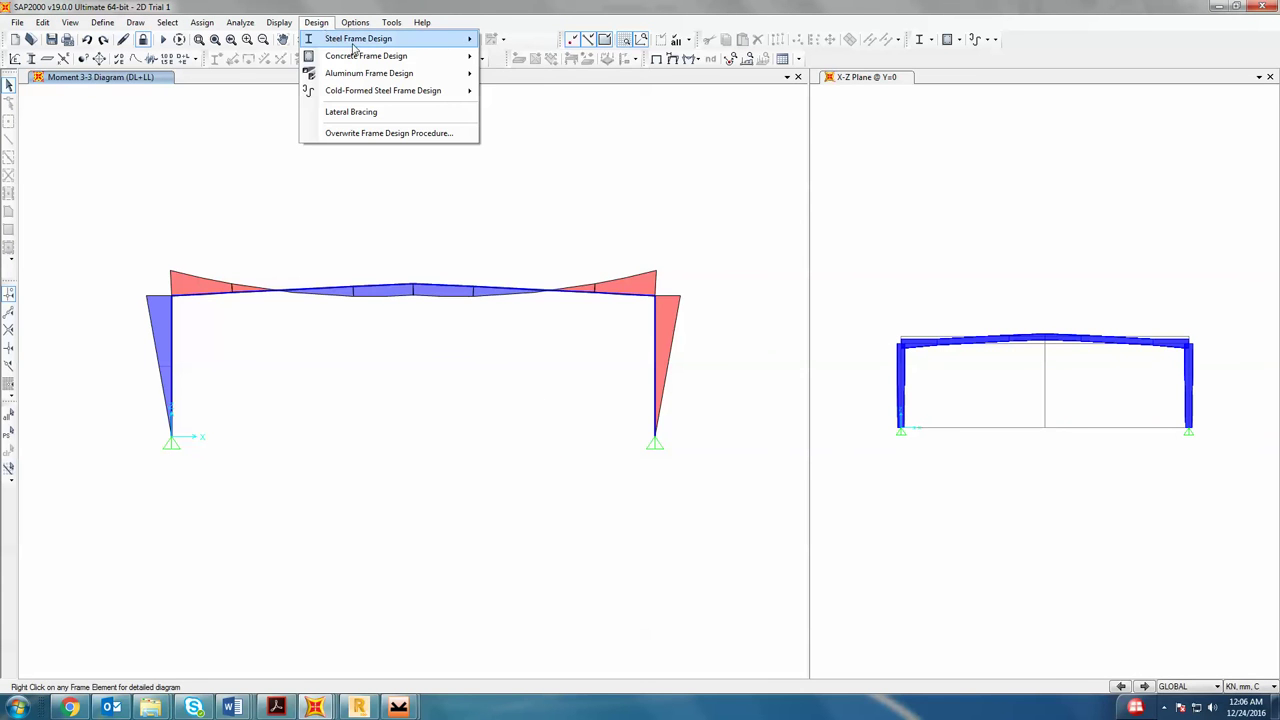
pyautogui.moveTo(356, 40)
pyautogui.click(570, 155)
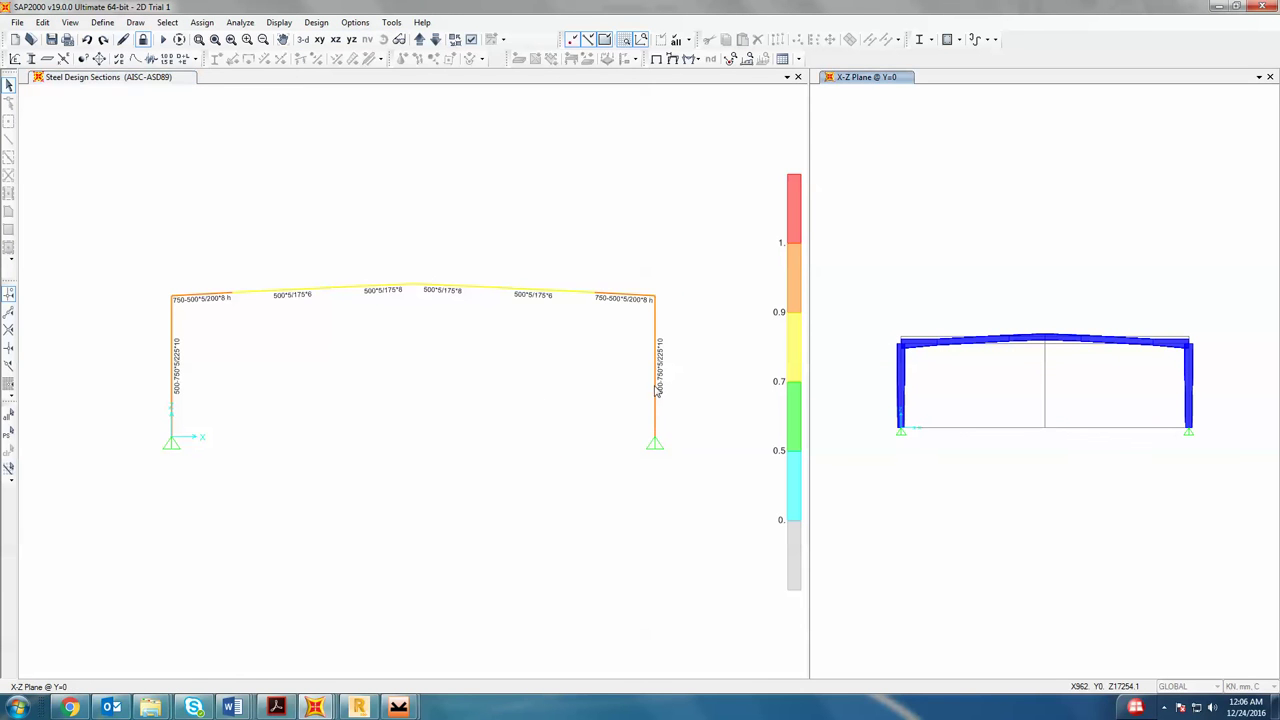
# - Show the P-M ratio colors and values, and examine the stress check information of the frame's right column
pyautogui.click(316, 22)
pyautogui.moveTo(356, 38)
pyautogui.click(530, 194)
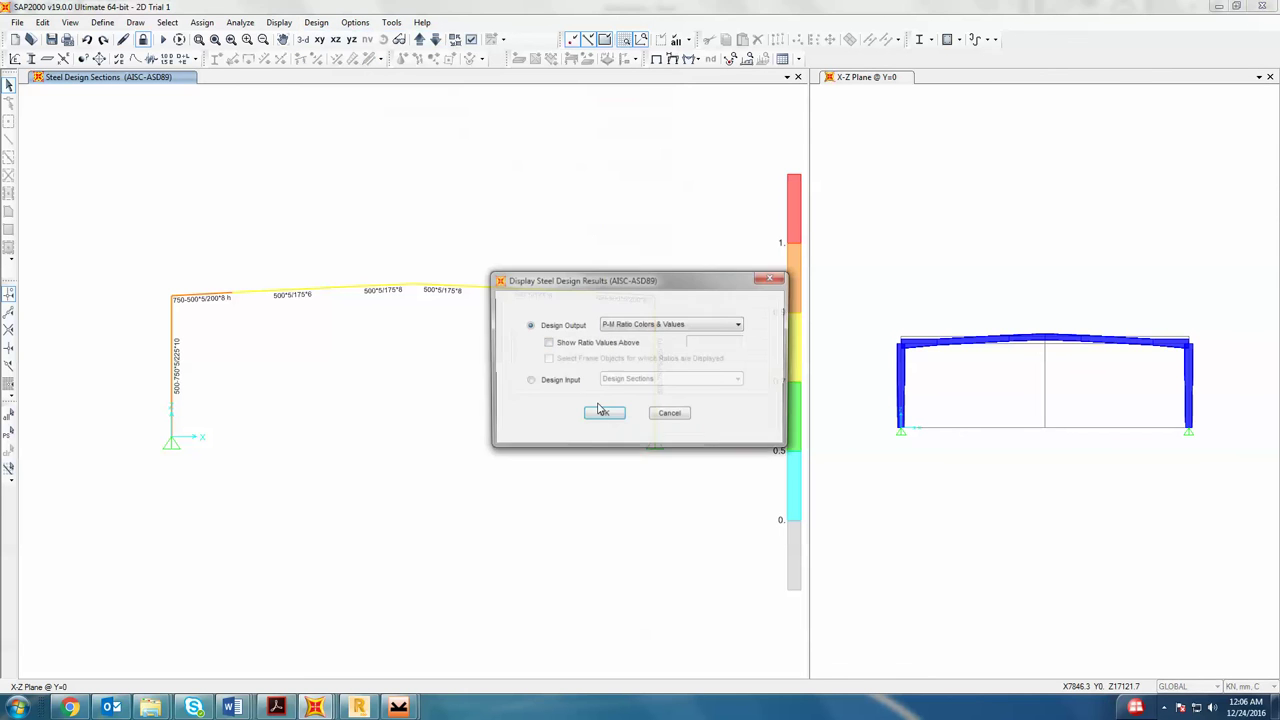
pyautogui.click(604, 412)
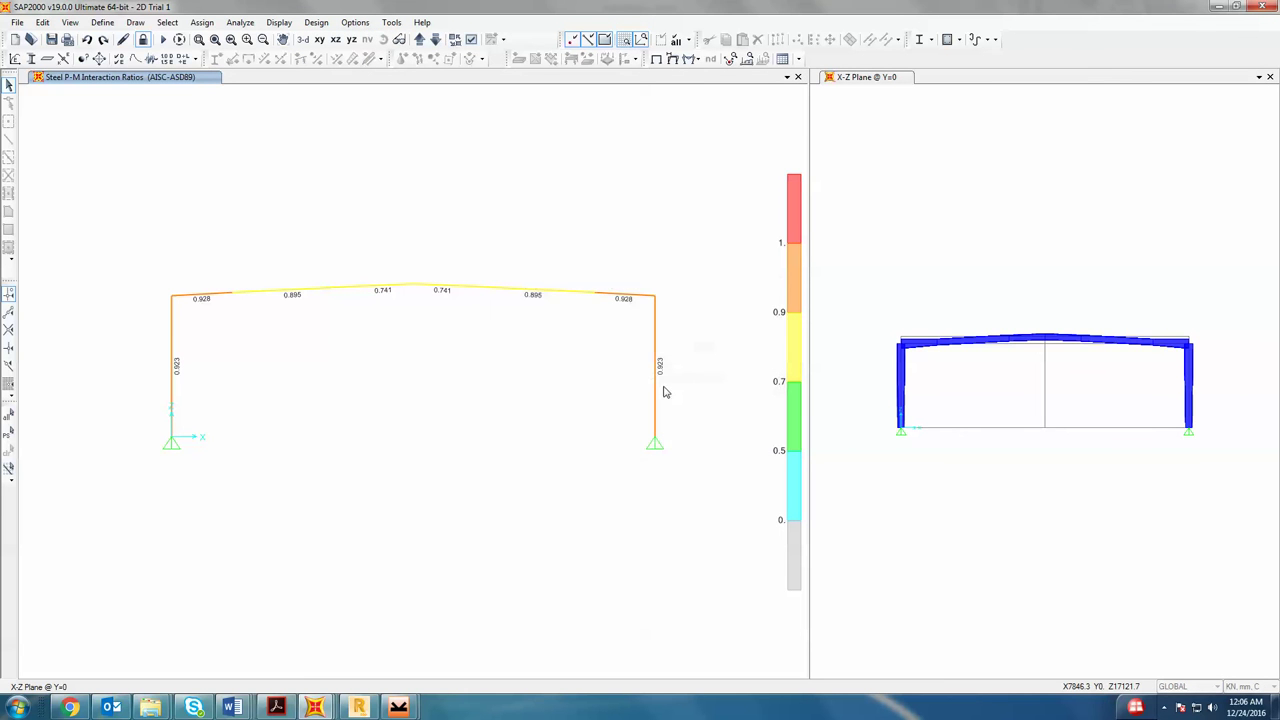
pyautogui.rightClick(657, 333)
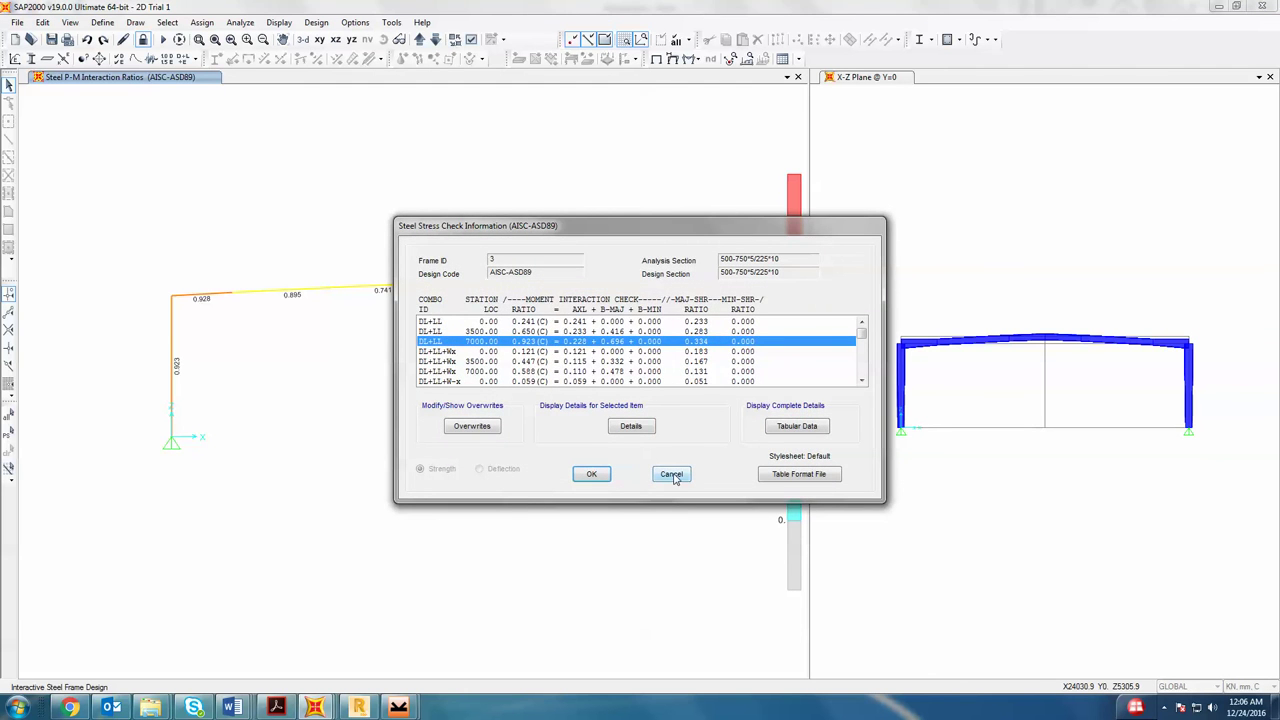
pyautogui.click(671, 474)
# - Unlock the model, discarding the analysis results, and set the top flange thickness of section 750*5/200*8 c.e to 8 mm
pyautogui.click(143, 39)
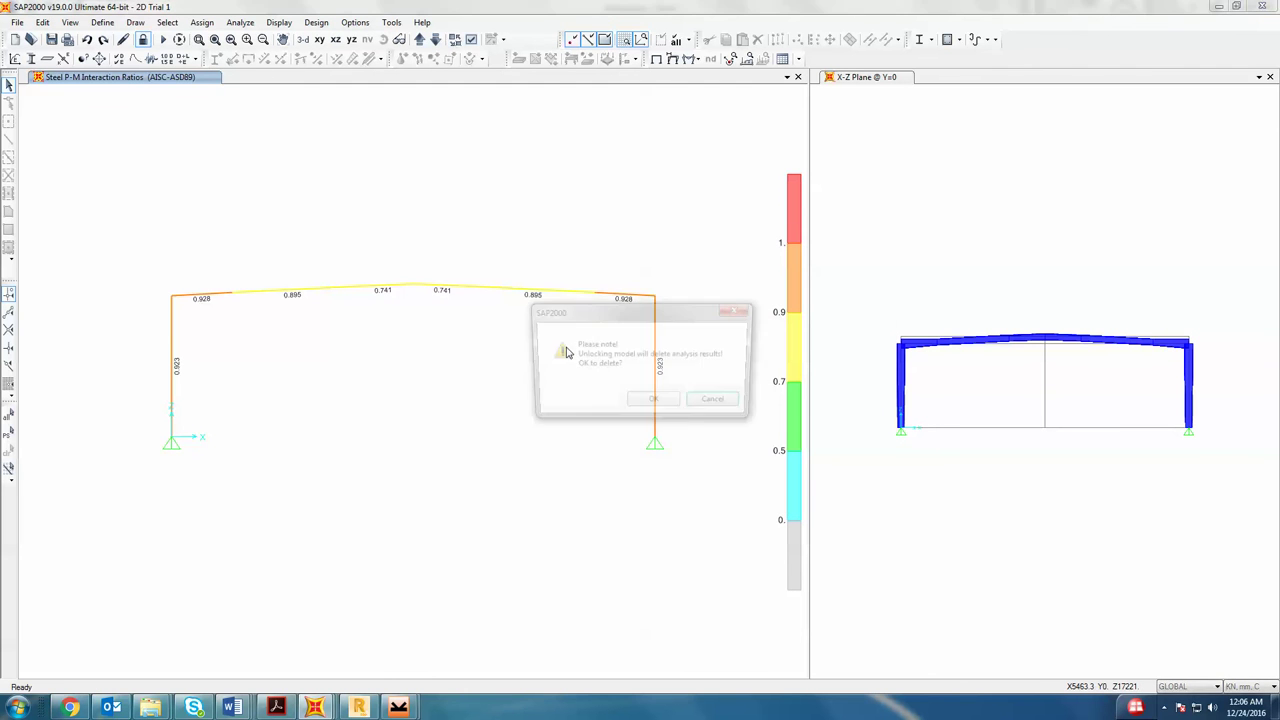
pyautogui.click(653, 398)
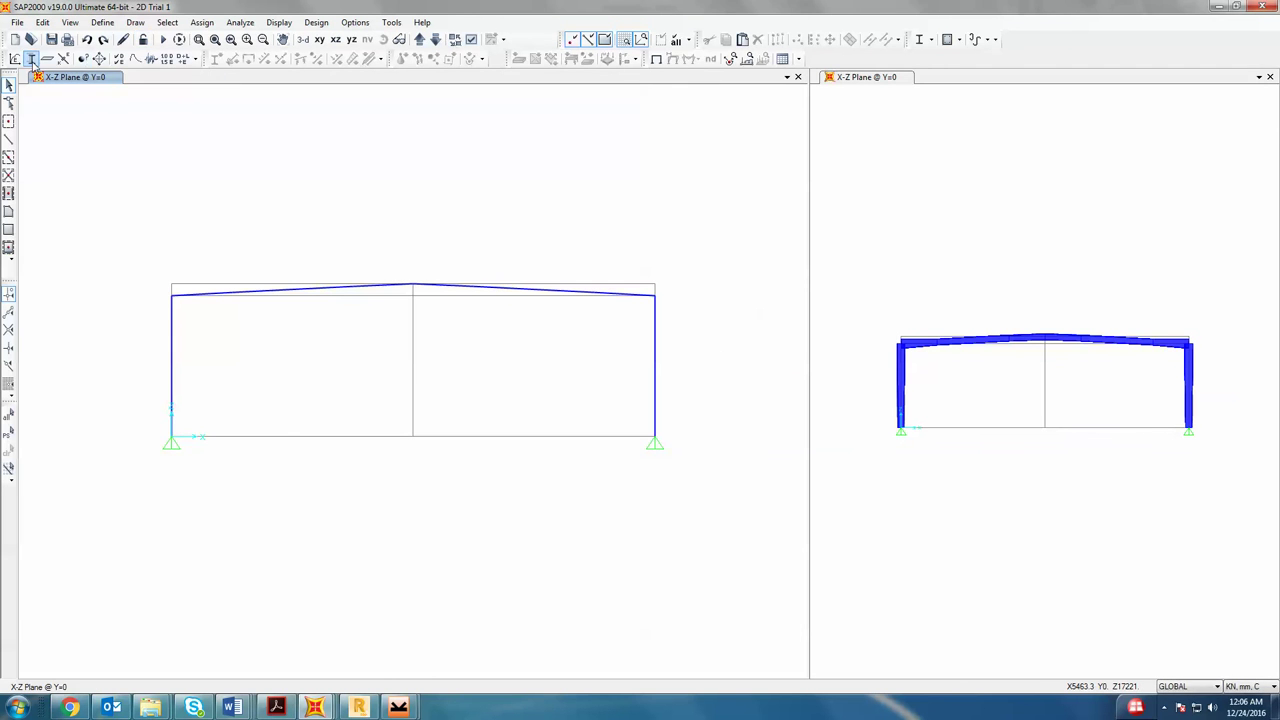
pyautogui.click(31, 59)
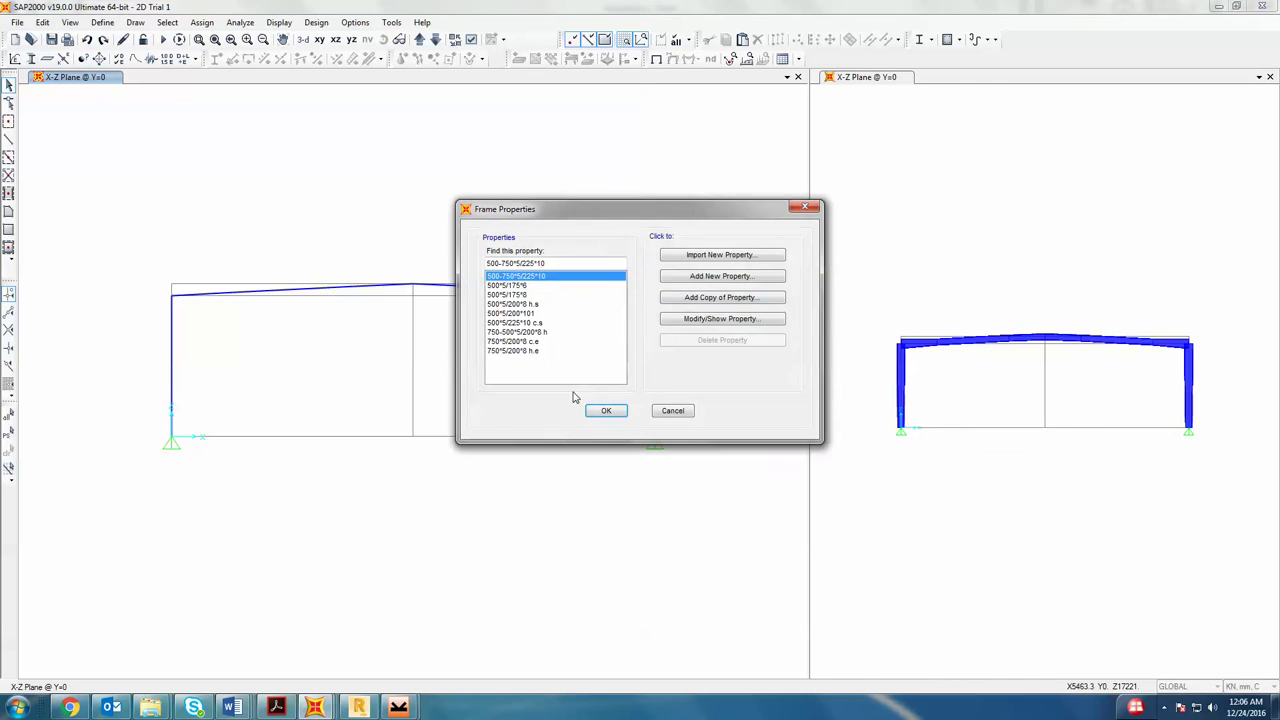
pyautogui.click(529, 286)
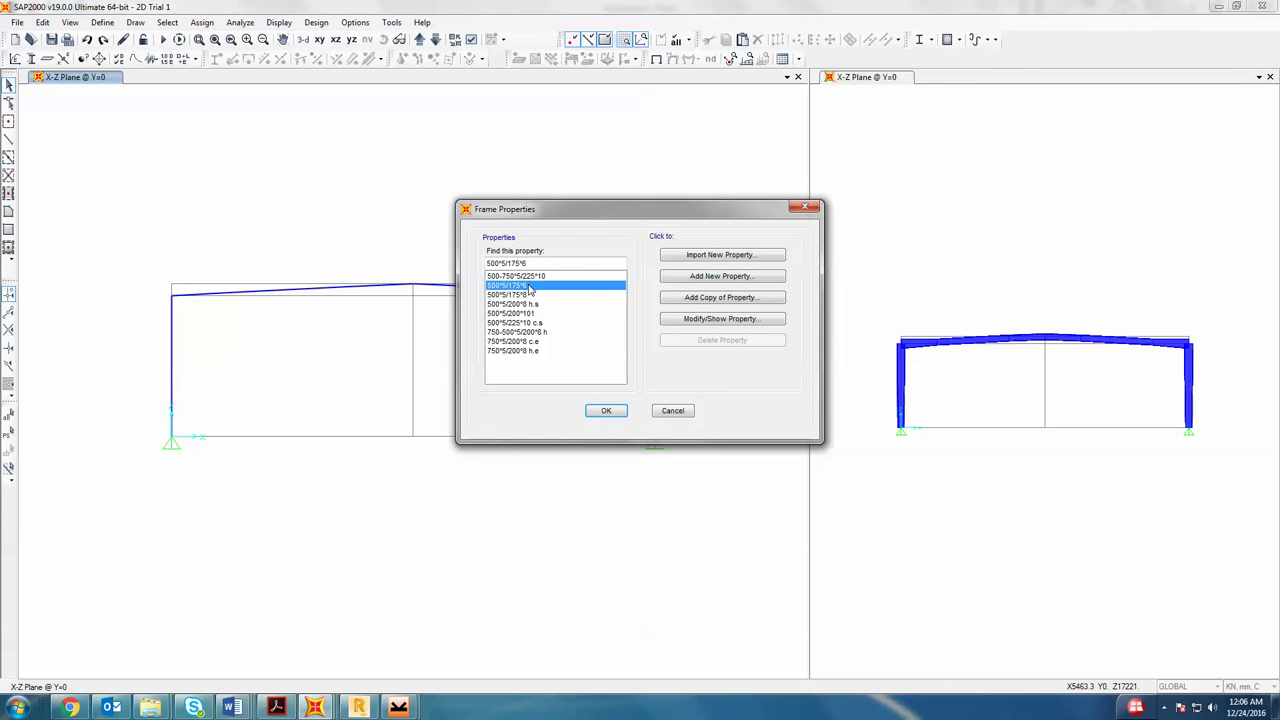
pyautogui.click(515, 341)
pyautogui.click(720, 318)
pyautogui.doubleClick(624, 333)
pyautogui.write('10')
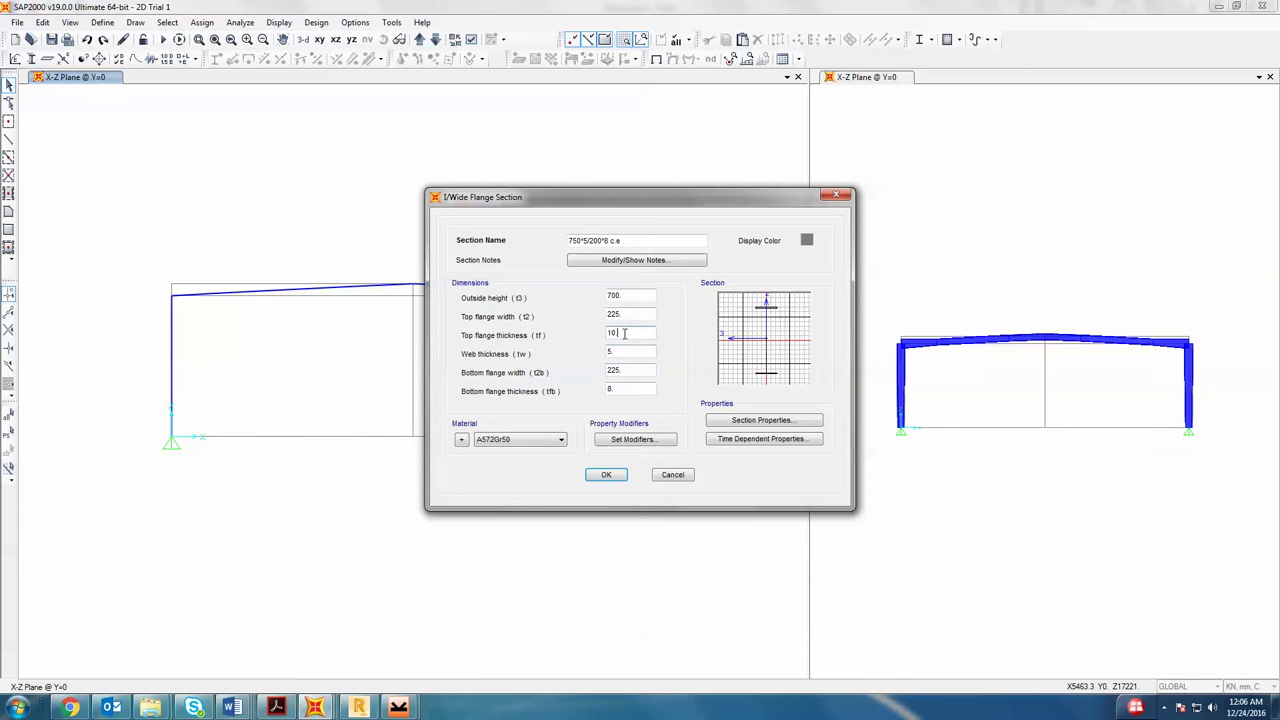
pyautogui.press('BackSpace')
pyautogui.press('BackSpace')
pyautogui.write('8')
pyautogui.click(606, 474)
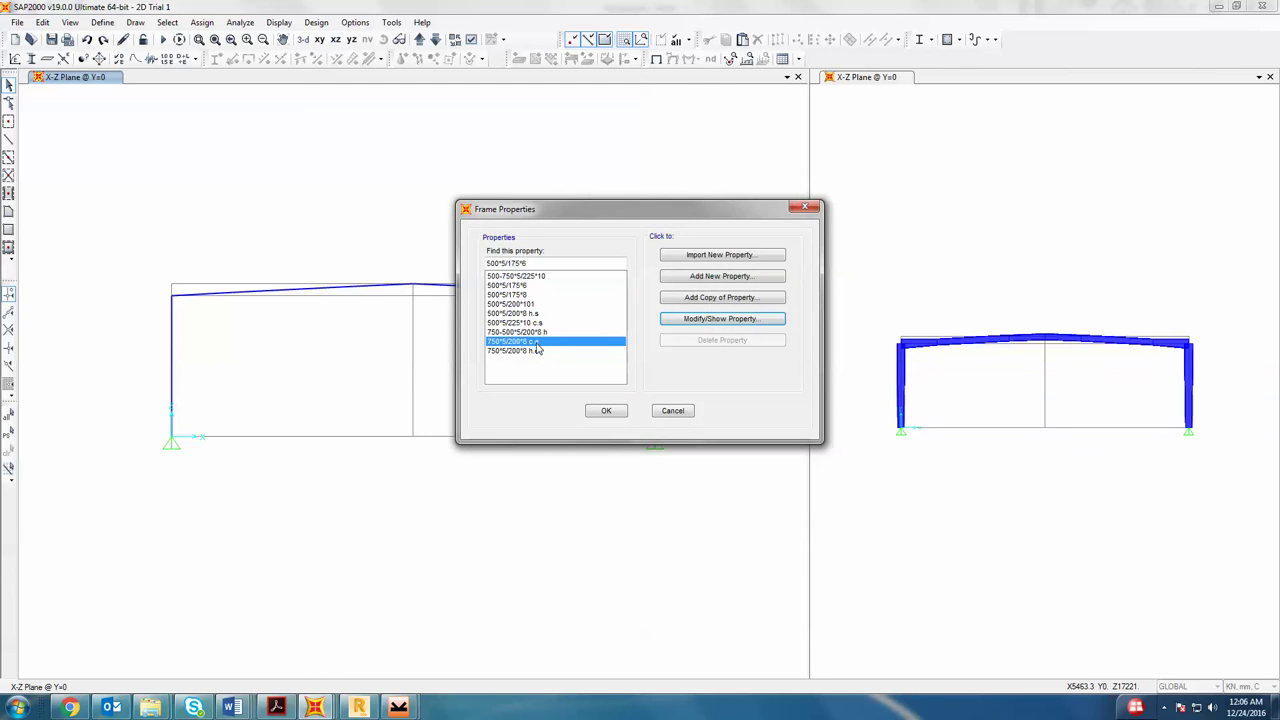
# - Set the top flange thickness of section 500*5/225*10 c.s to 8 mm and accept the frame properties
pyautogui.click(545, 323)
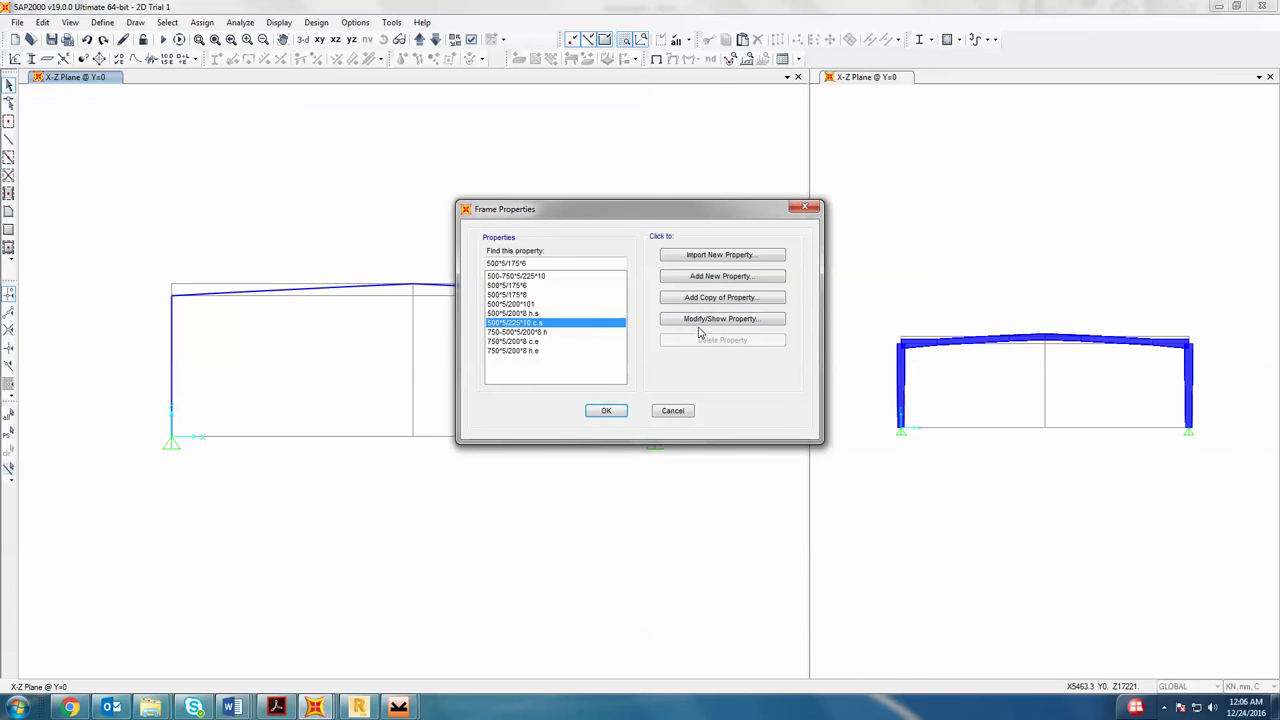
pyautogui.click(702, 320)
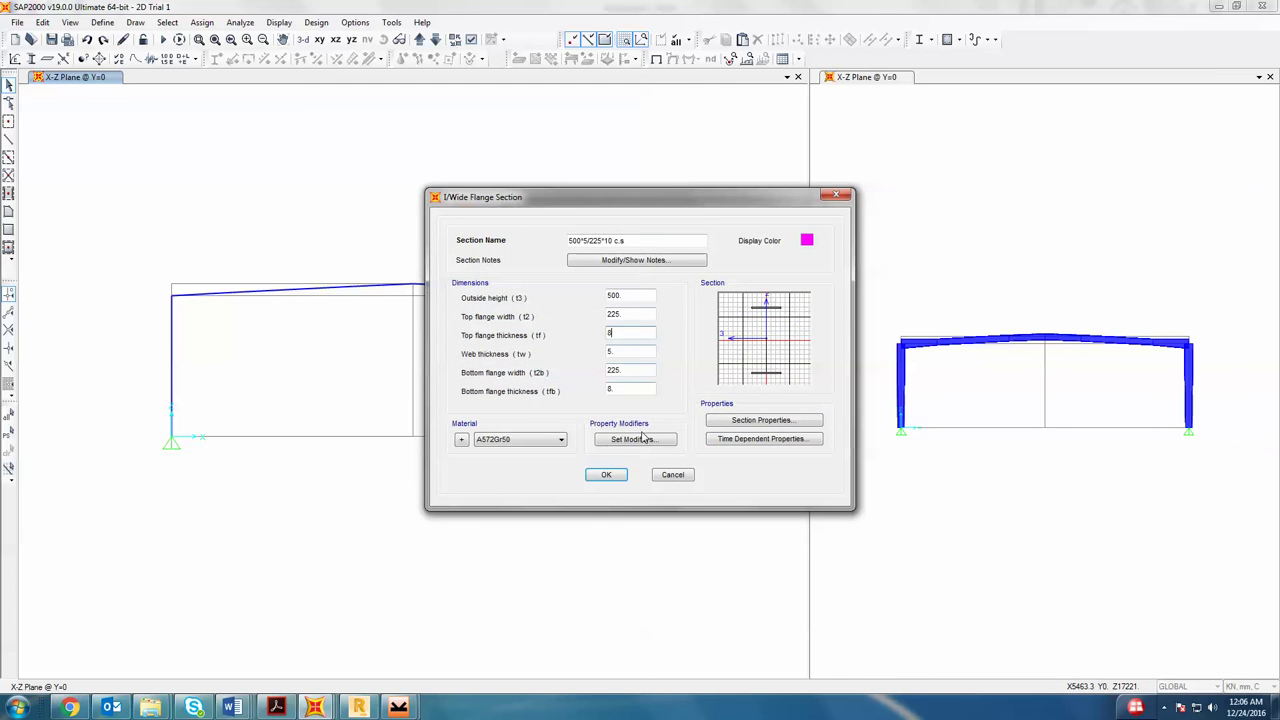
pyautogui.click(606, 474)
pyautogui.click(606, 410)
# - Rerun the analysis and the steel design check with the thinner column top flanges
pyautogui.click(164, 40)
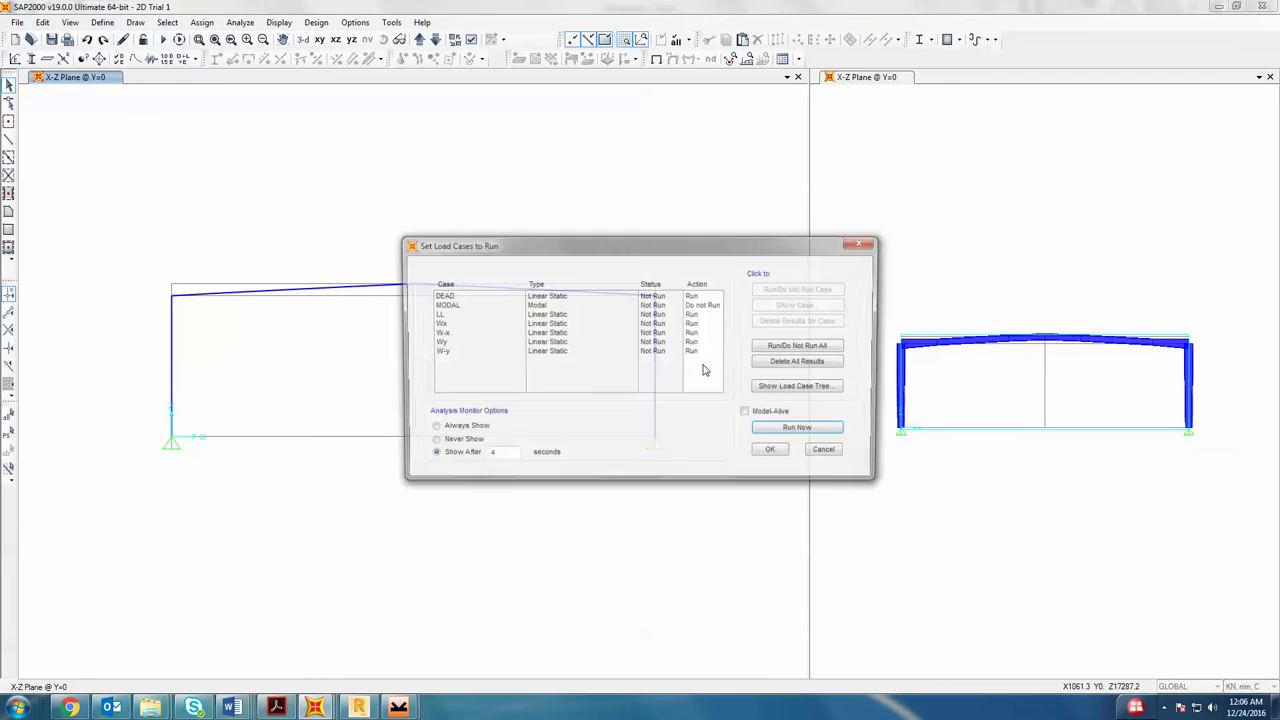
pyautogui.click(768, 432)
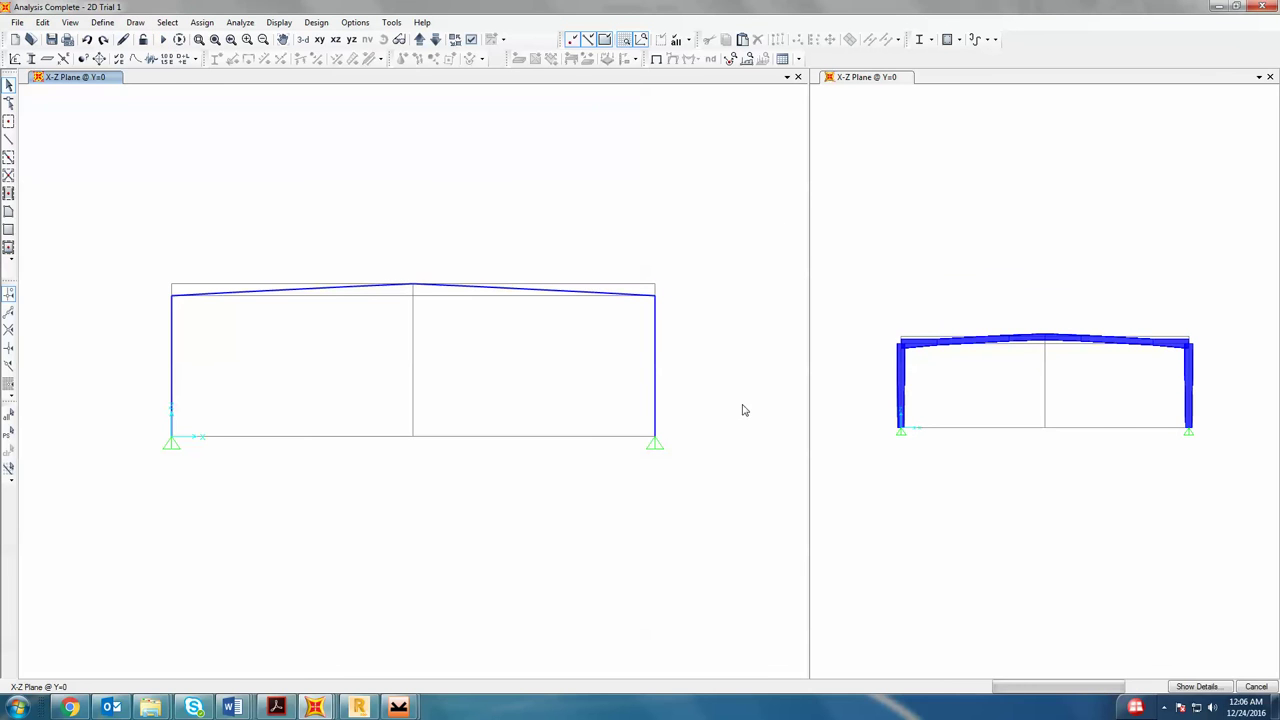
pyautogui.click(316, 22)
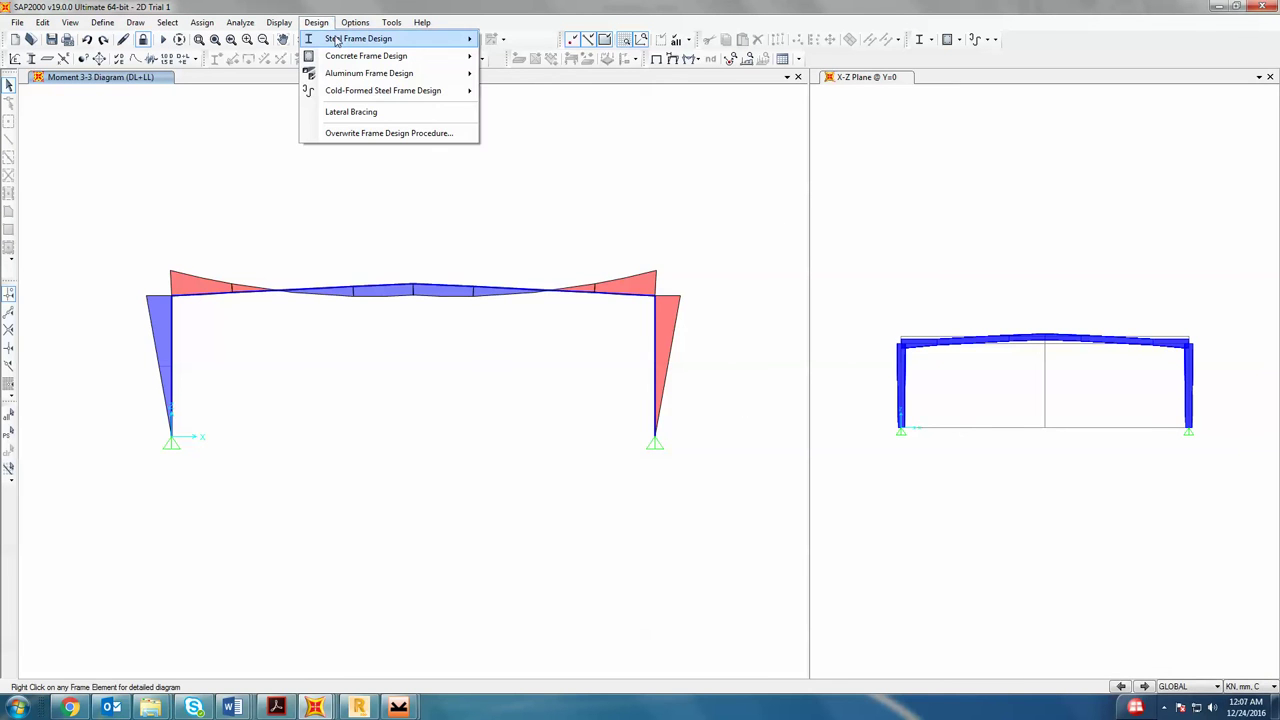
pyautogui.click(575, 179)
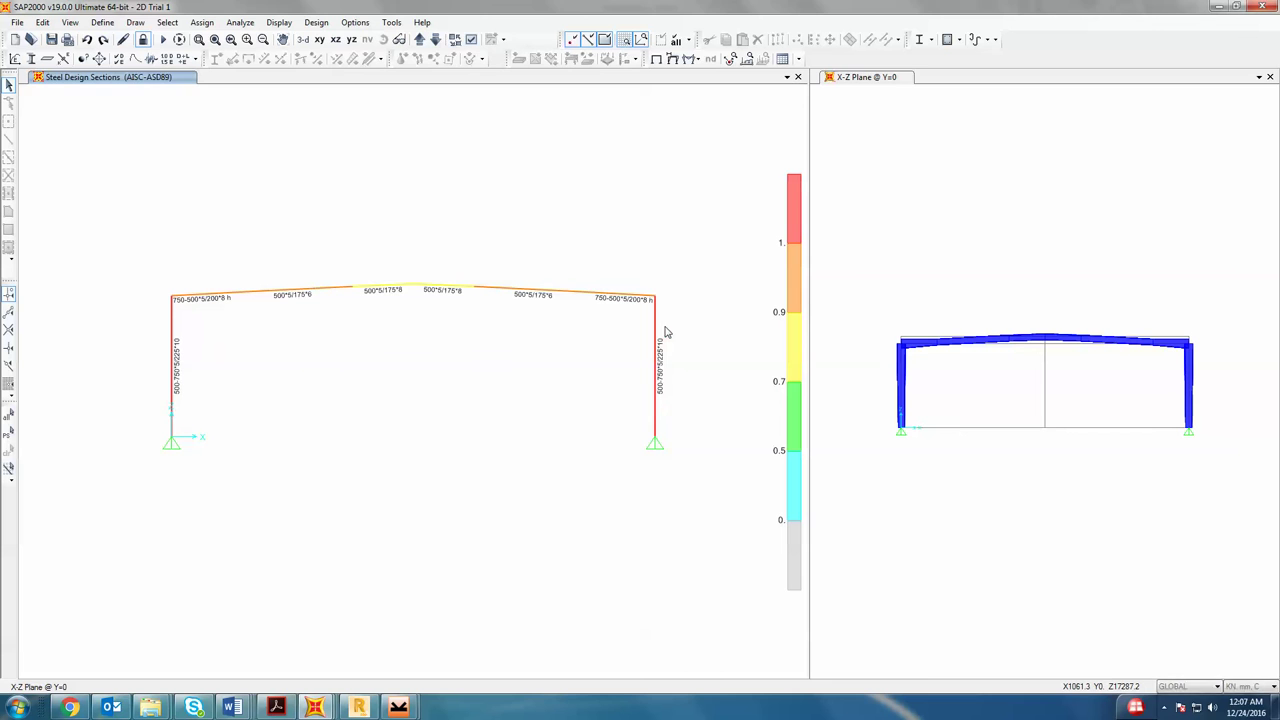
# - Display the P-M ratio colors and values for the rechecked frame
pyautogui.click(316, 22)
pyautogui.moveTo(352, 38)
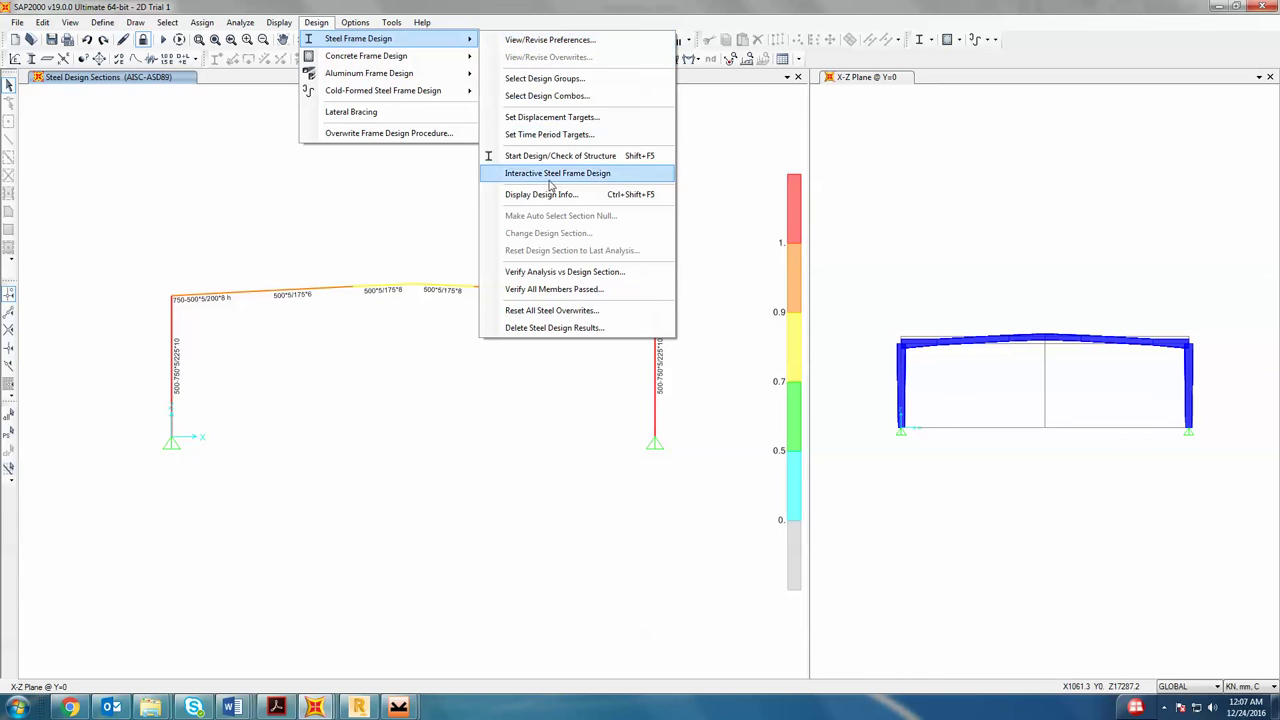
pyautogui.click(558, 192)
pyautogui.click(604, 415)
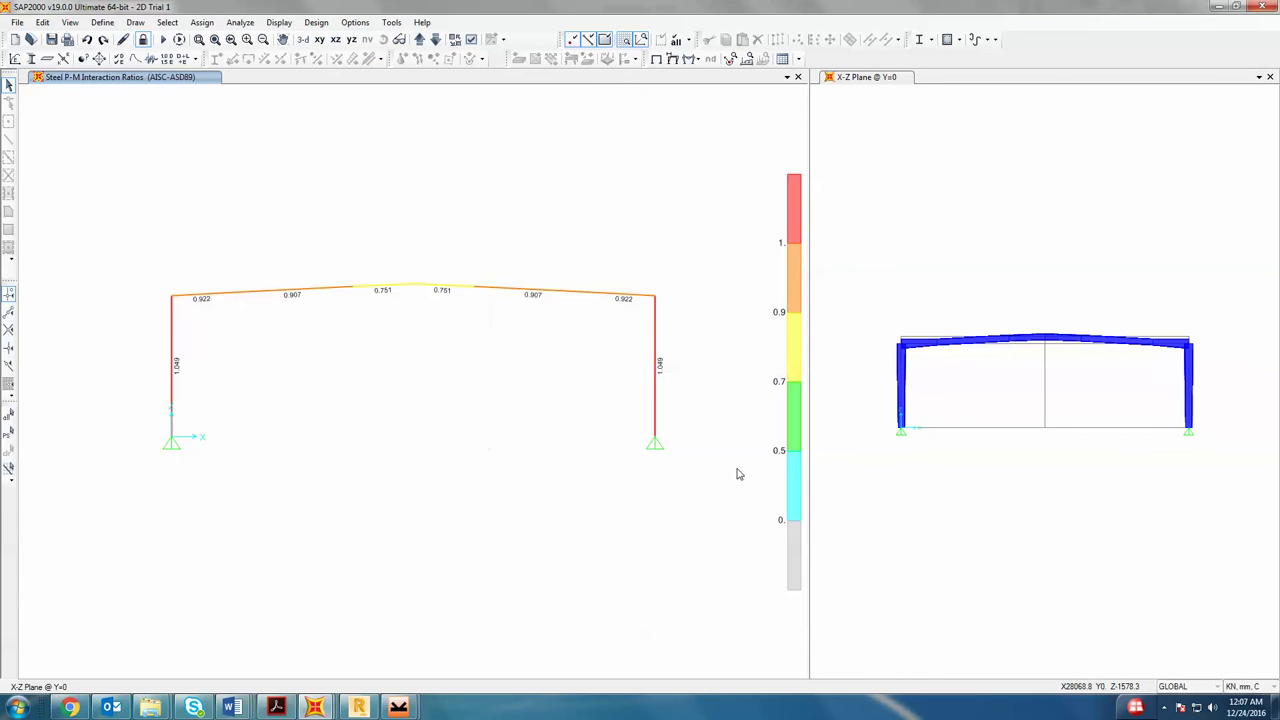
# - Unlock the model and discard its analysis results so the frame properties can be edited
pyautogui.click(145, 39)
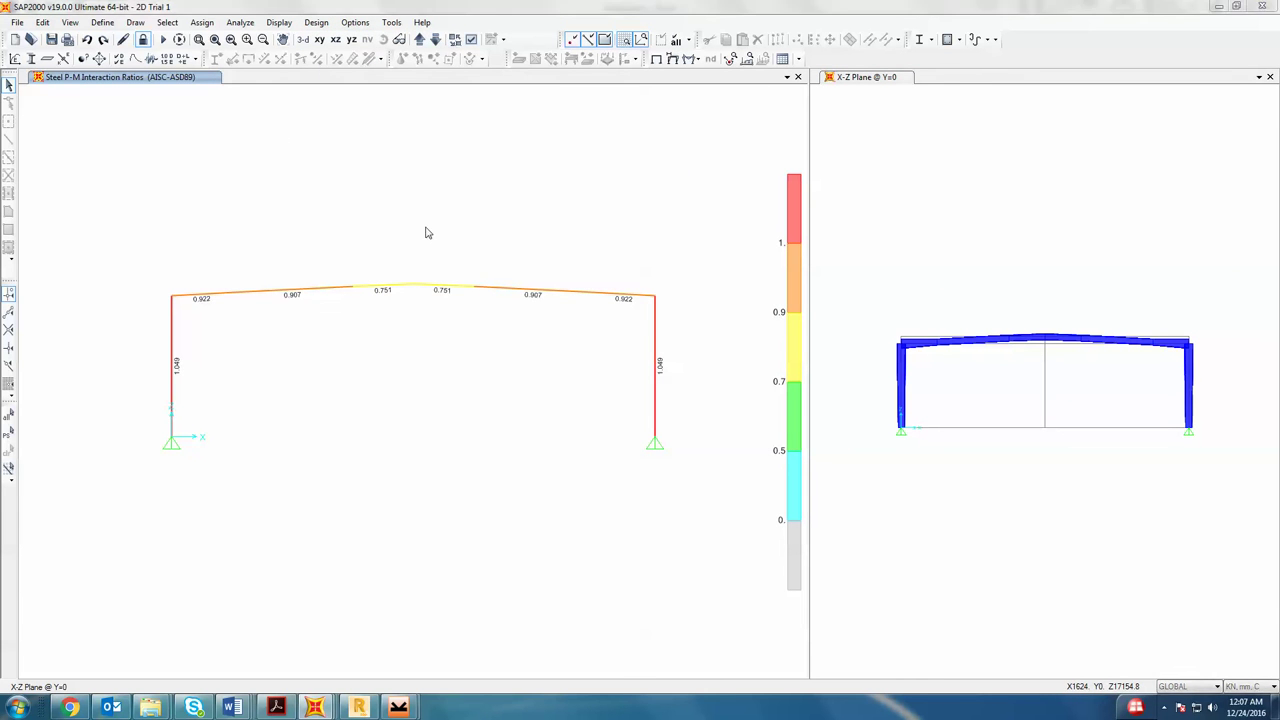
pyautogui.click(655, 405)
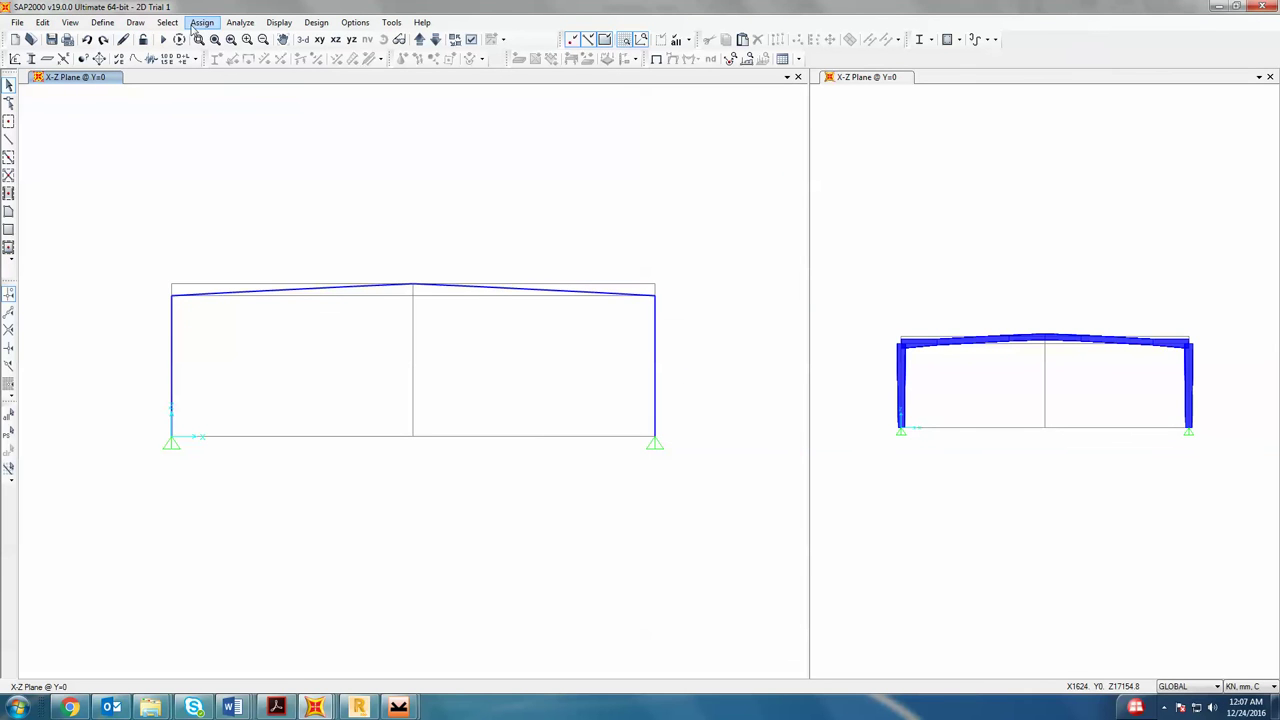
pyautogui.click(164, 39)
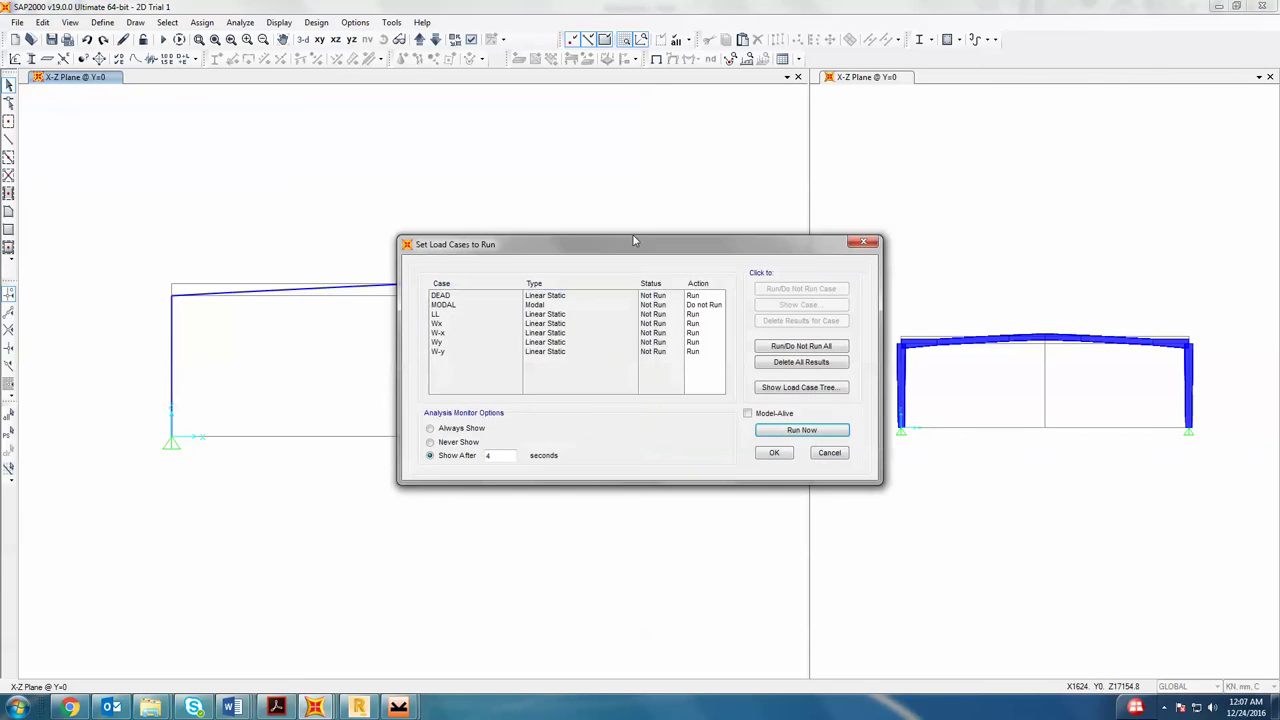
pyautogui.click(829, 453)
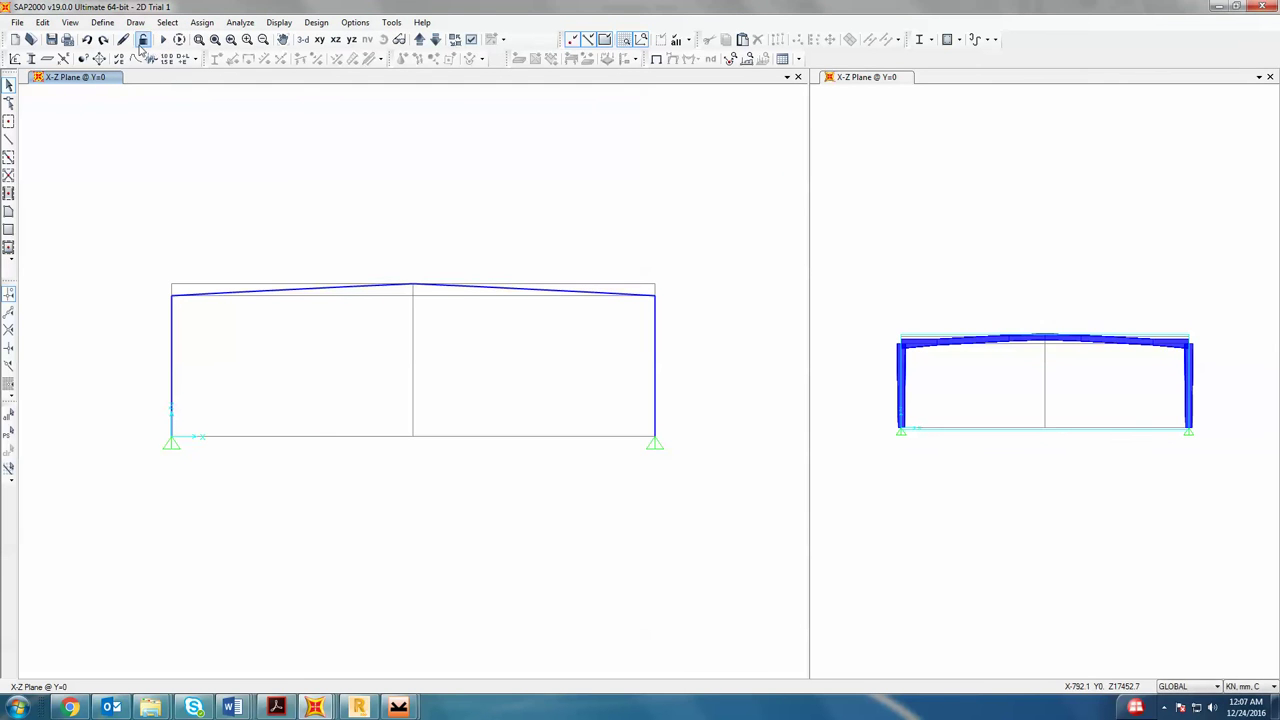
# - Set the top flange thickness of frame section 500*5/225*10 c.s to 10 mm
pyautogui.click(42, 59)
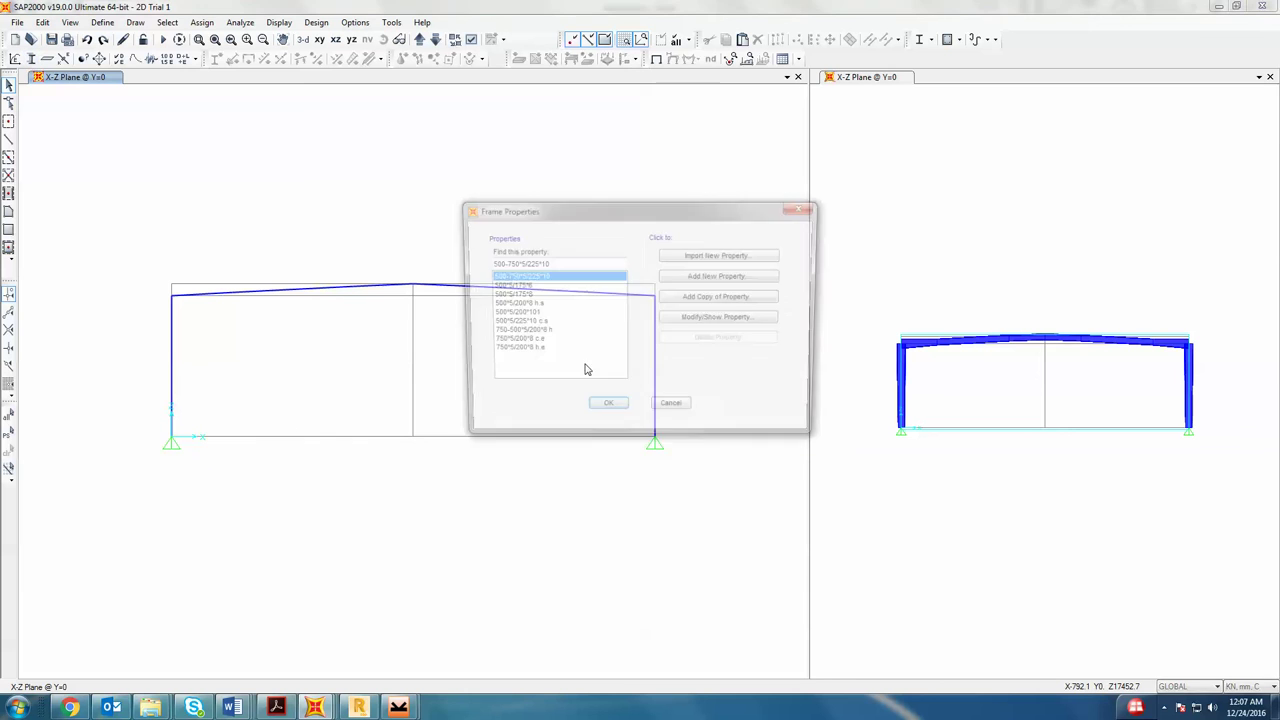
pyautogui.click(530, 286)
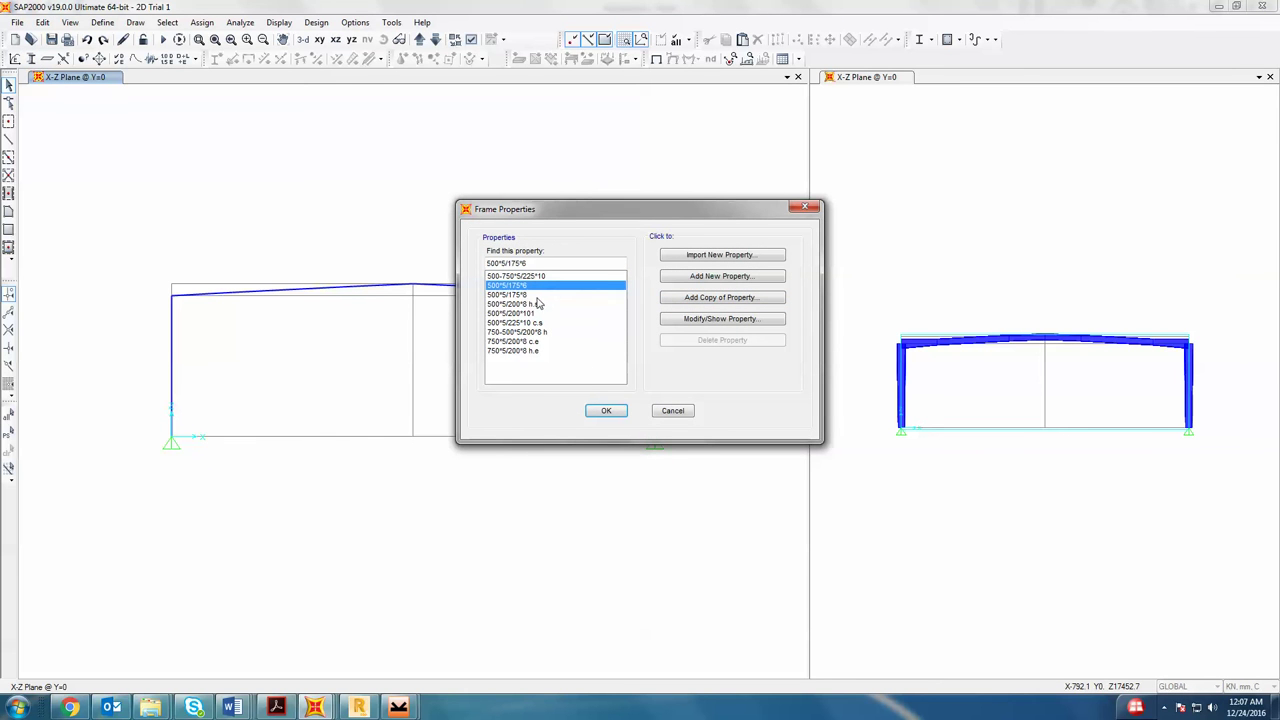
pyautogui.click(550, 305)
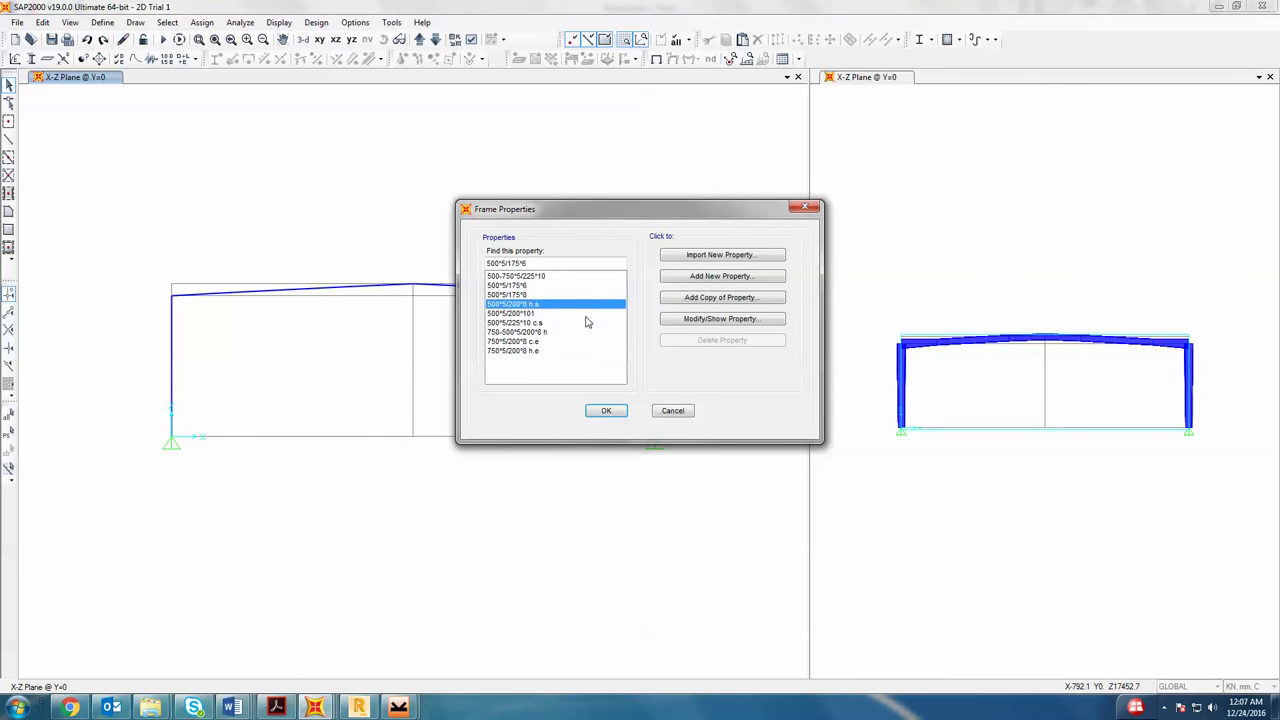
pyautogui.click(530, 322)
pyautogui.click(705, 319)
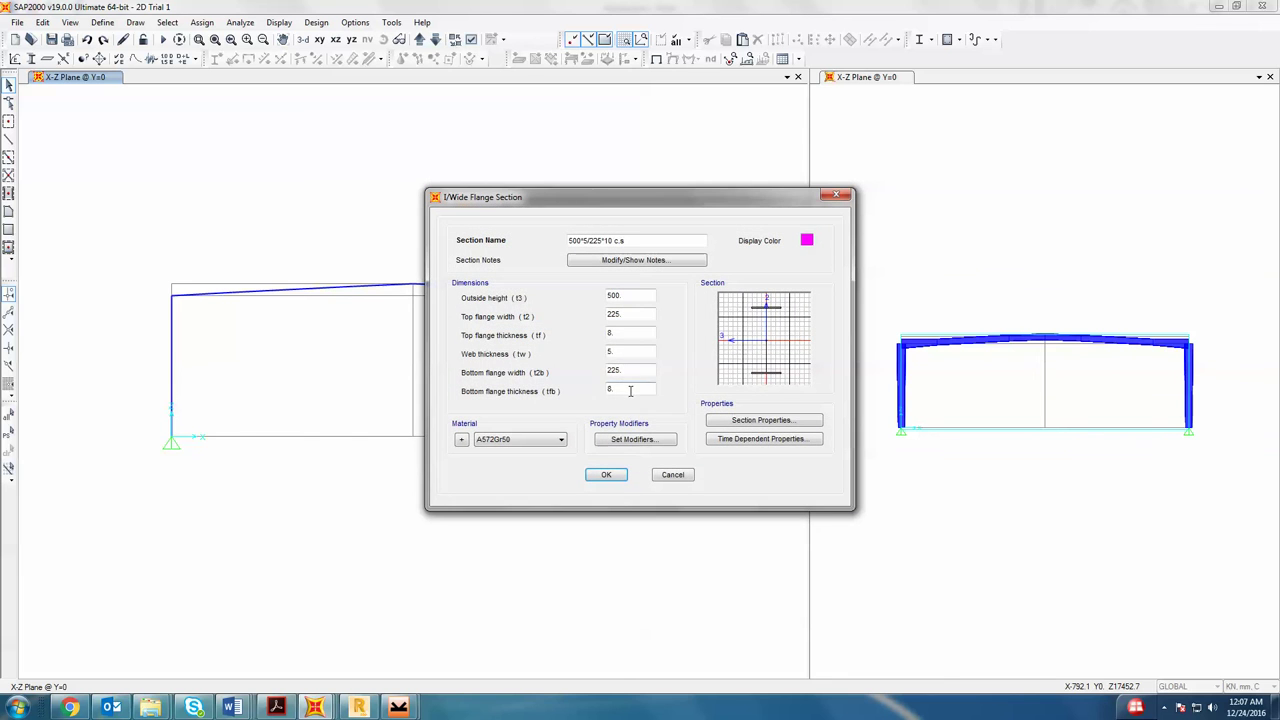
pyautogui.doubleClick(628, 333)
pyautogui.write('10')
pyautogui.click(606, 475)
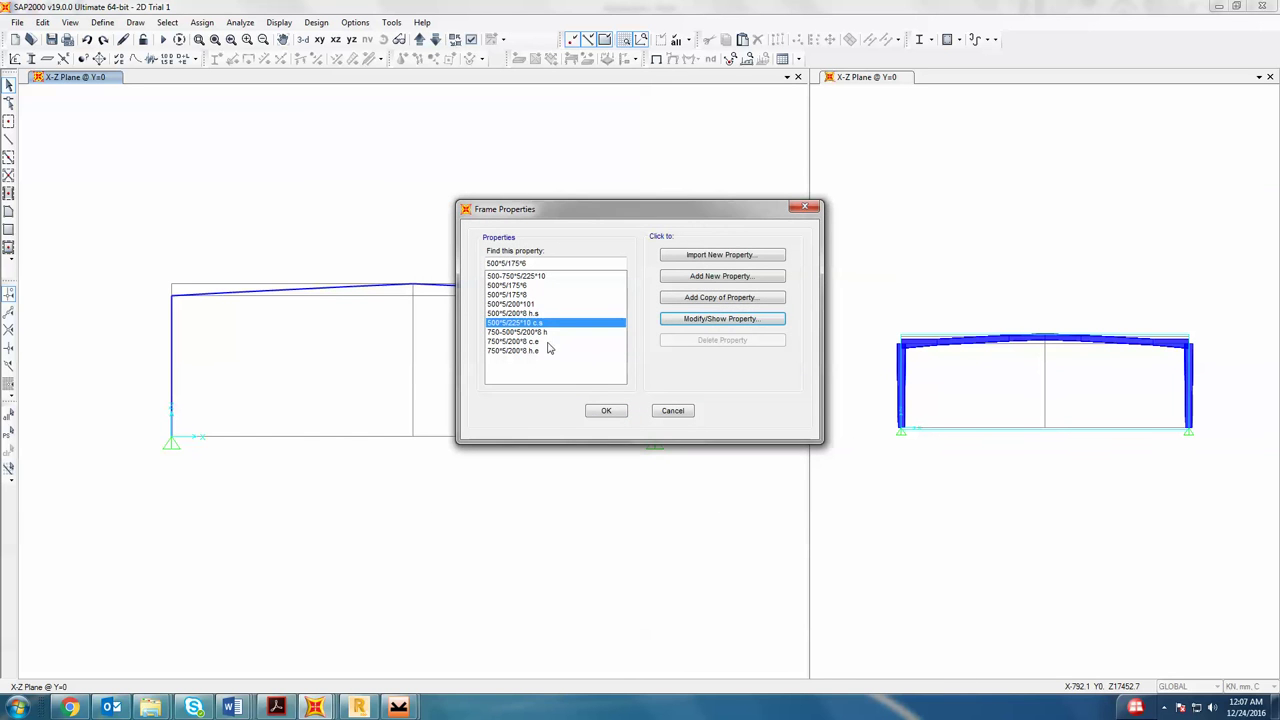
# - Set the top flange thickness of section 750*5/200*8 c.e to 10 mm and accept the frame properties
pyautogui.click(550, 342)
pyautogui.click(722, 320)
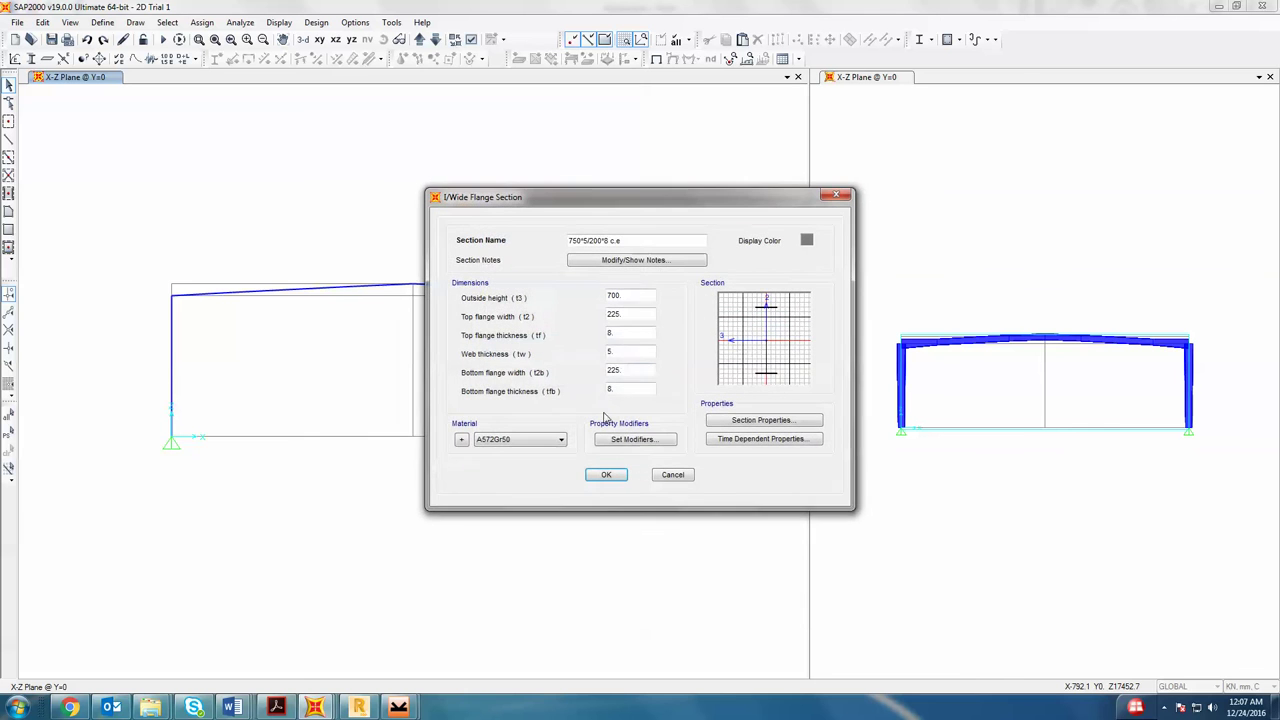
pyautogui.doubleClick(630, 334)
pyautogui.write('10')
pyautogui.click(606, 474)
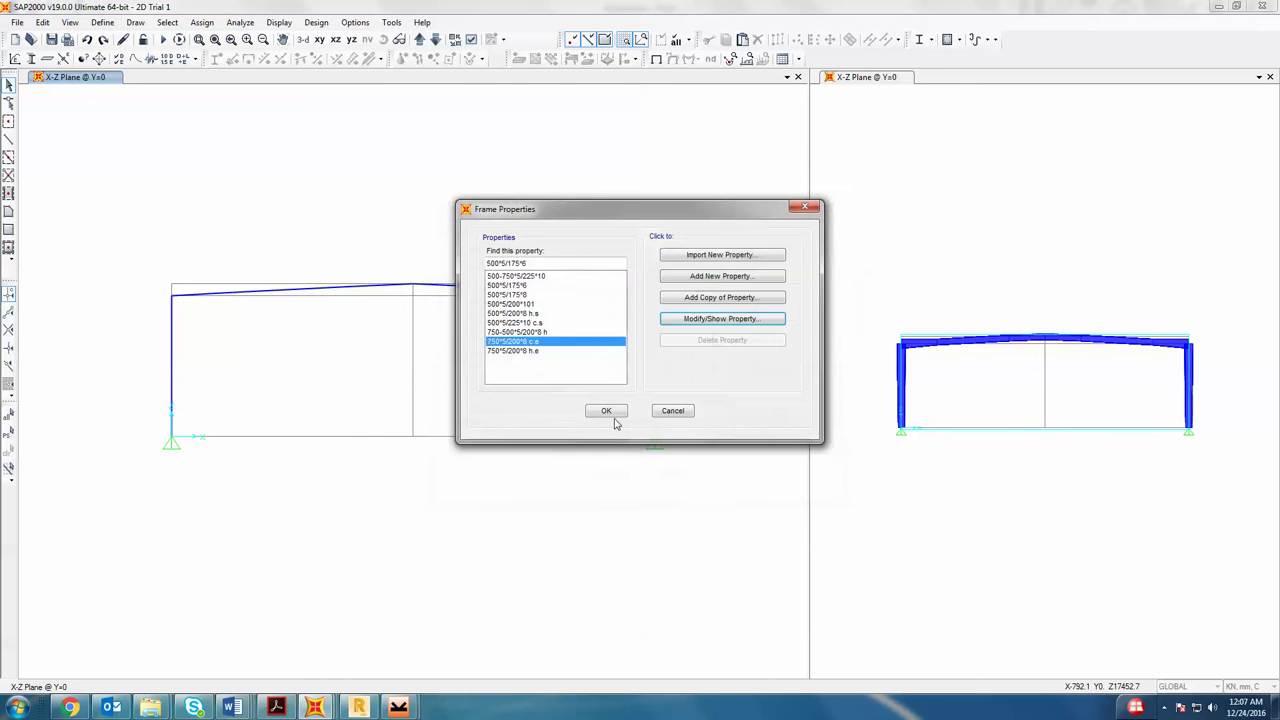
pyautogui.click(605, 410)
# - Rerun the analysis and the steel design check with the 10 mm column top flanges
pyautogui.click(163, 39)
pyautogui.click(766, 431)
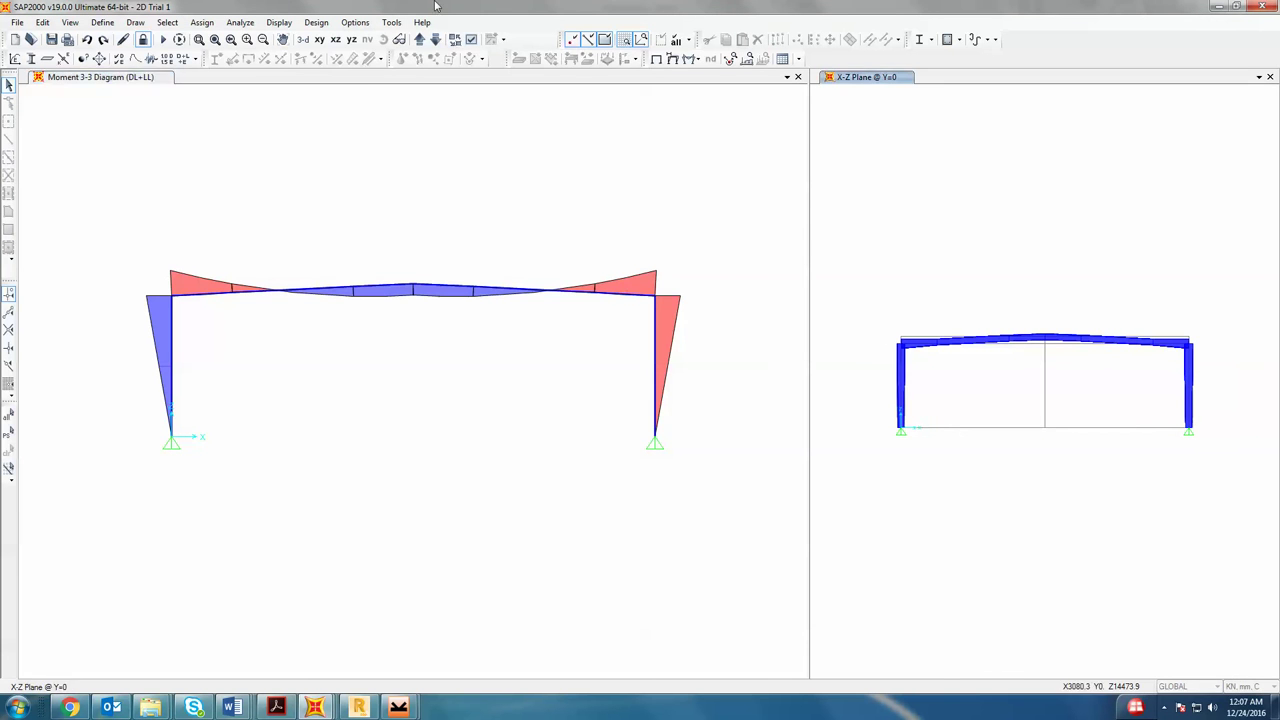
pyautogui.click(318, 23)
pyautogui.moveTo(340, 39)
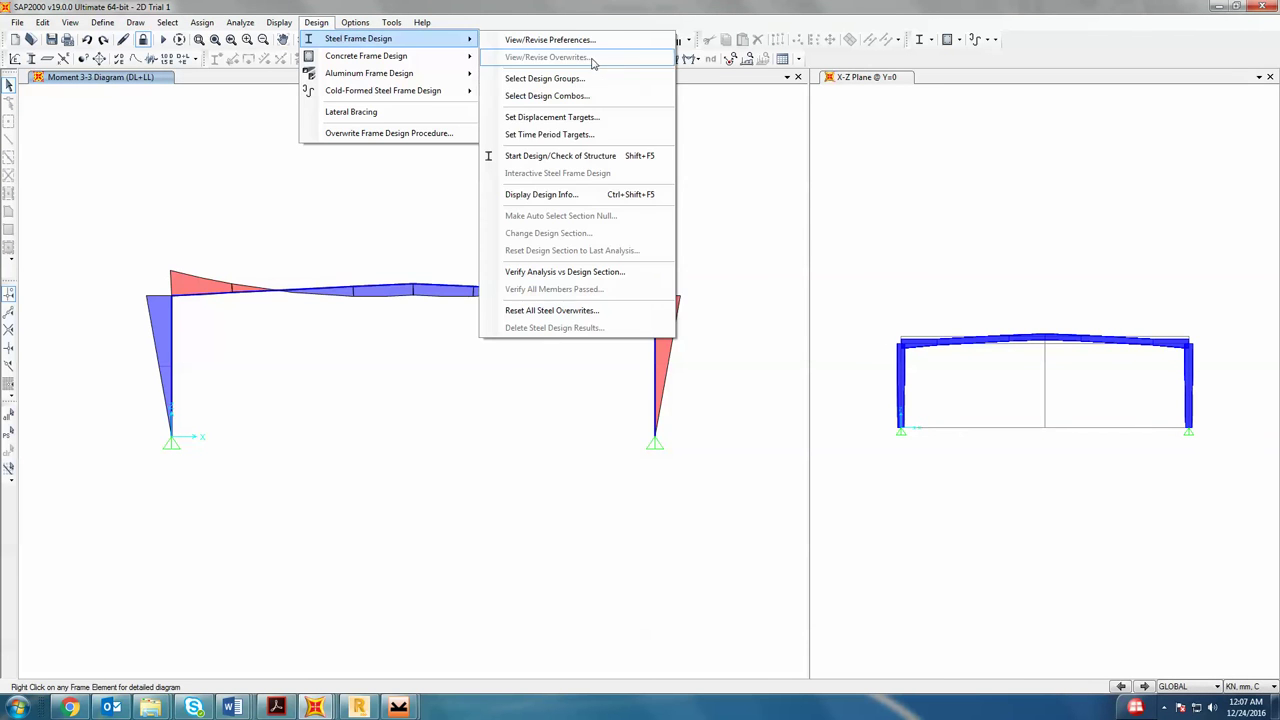
pyautogui.click(600, 160)
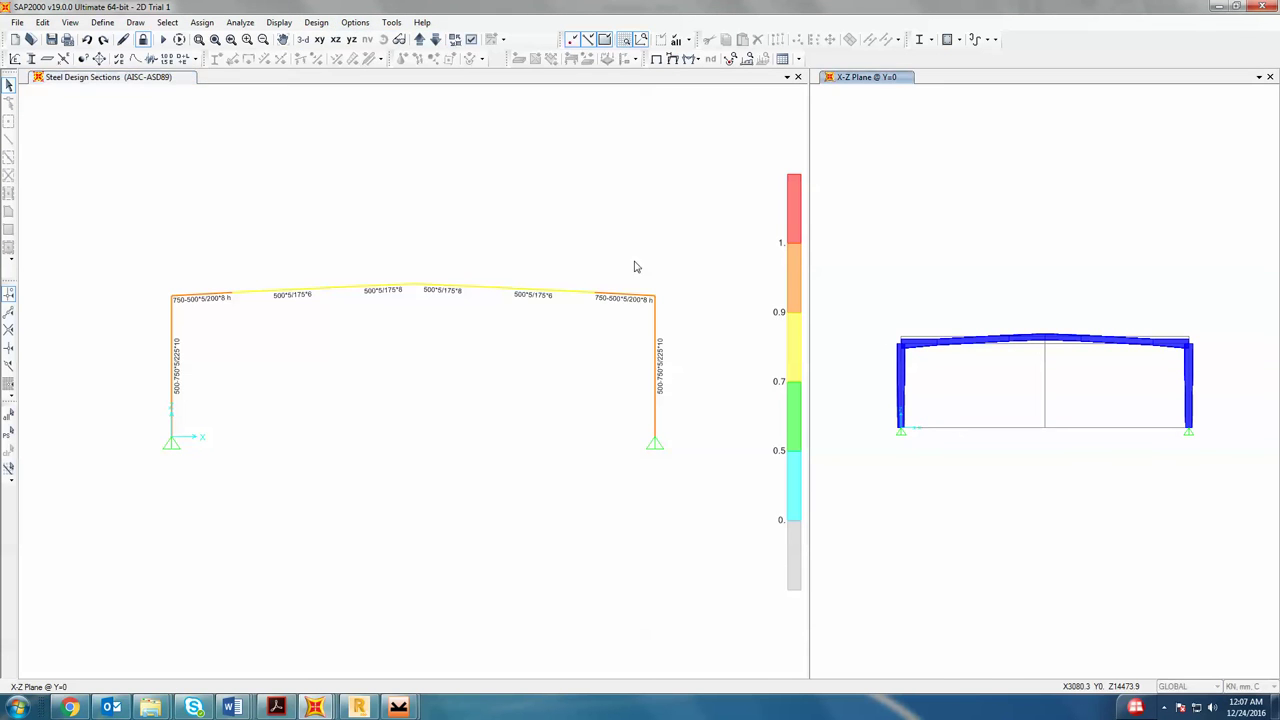
# - Display the P-M ratio colors and values of the steel design on the frame
pyautogui.click(318, 23)
pyautogui.moveTo(341, 40)
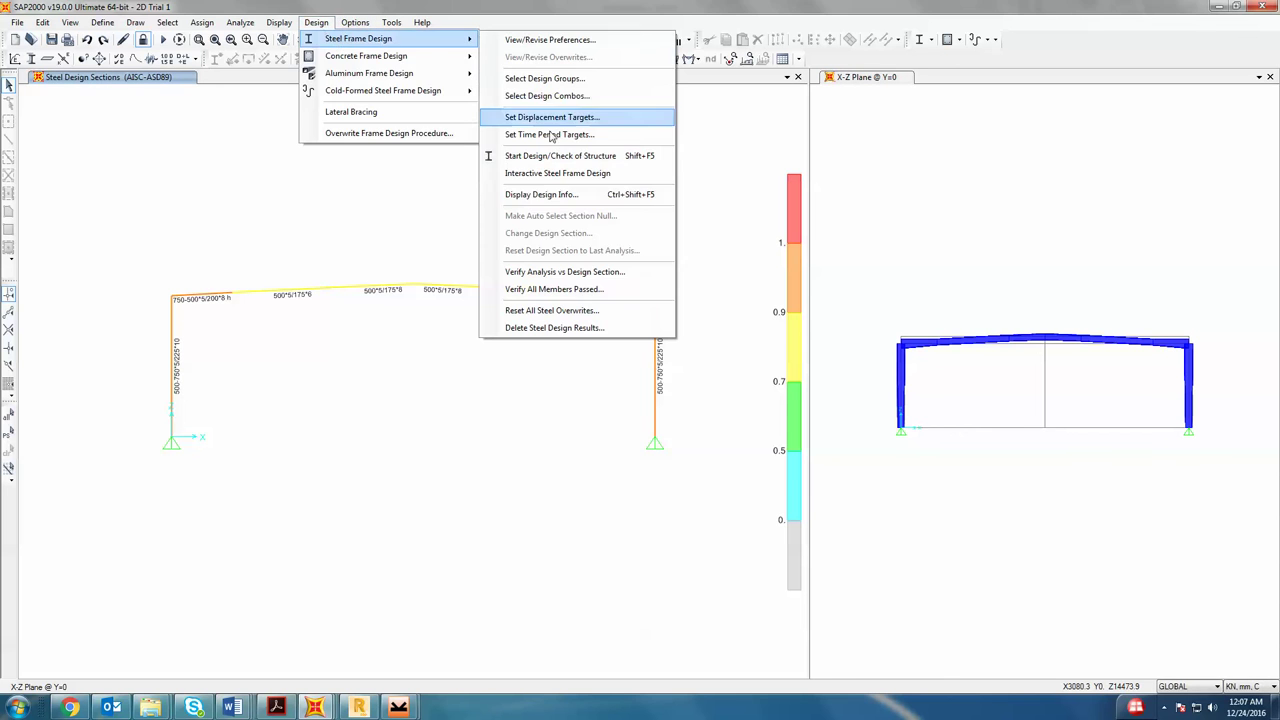
pyautogui.click(514, 192)
pyautogui.click(604, 415)
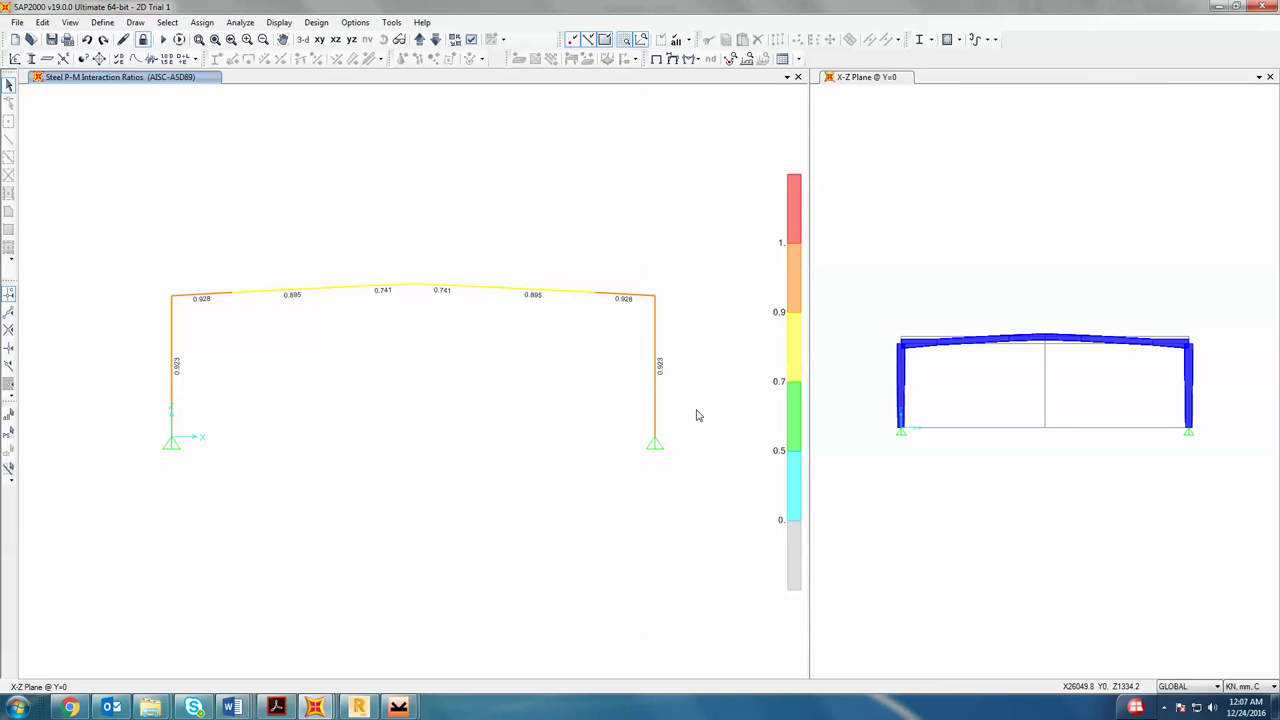
# - Bring the extruded column and haunch into close view, and unlock the model, deleting the analysis results
pyautogui.scroll(3, 935, 405)
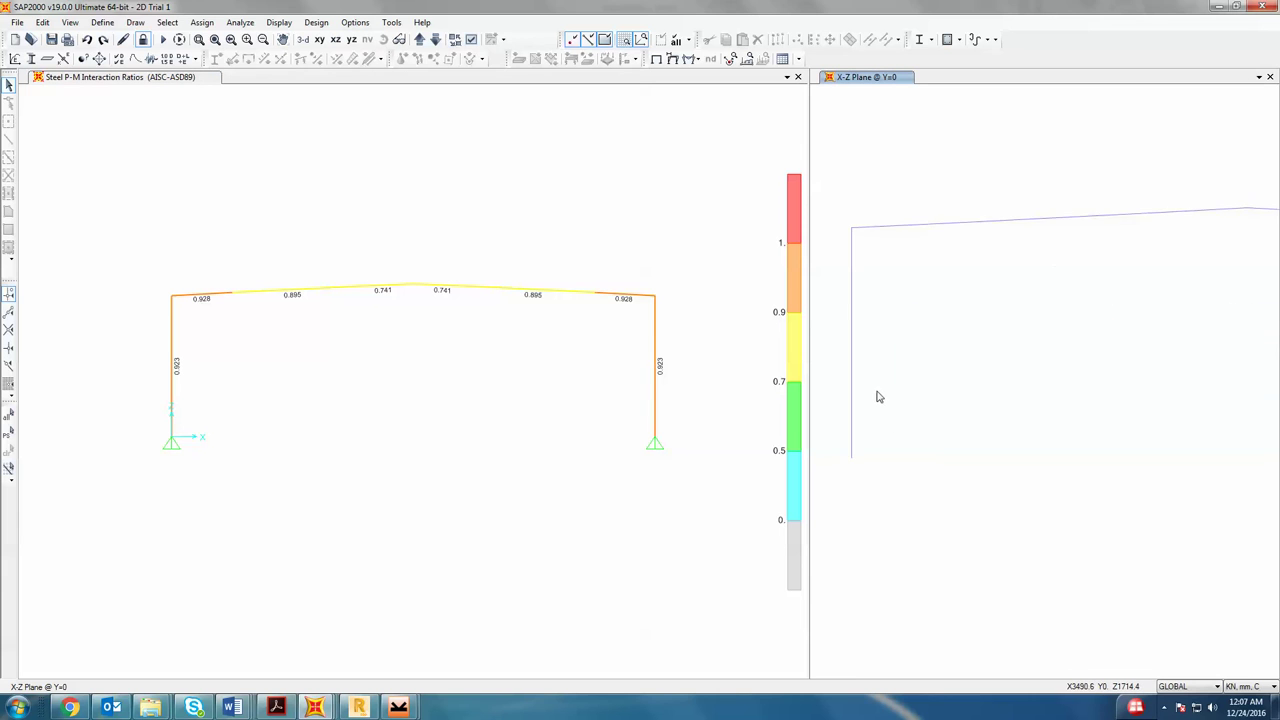
pyautogui.scroll(-5, 1031, 380)
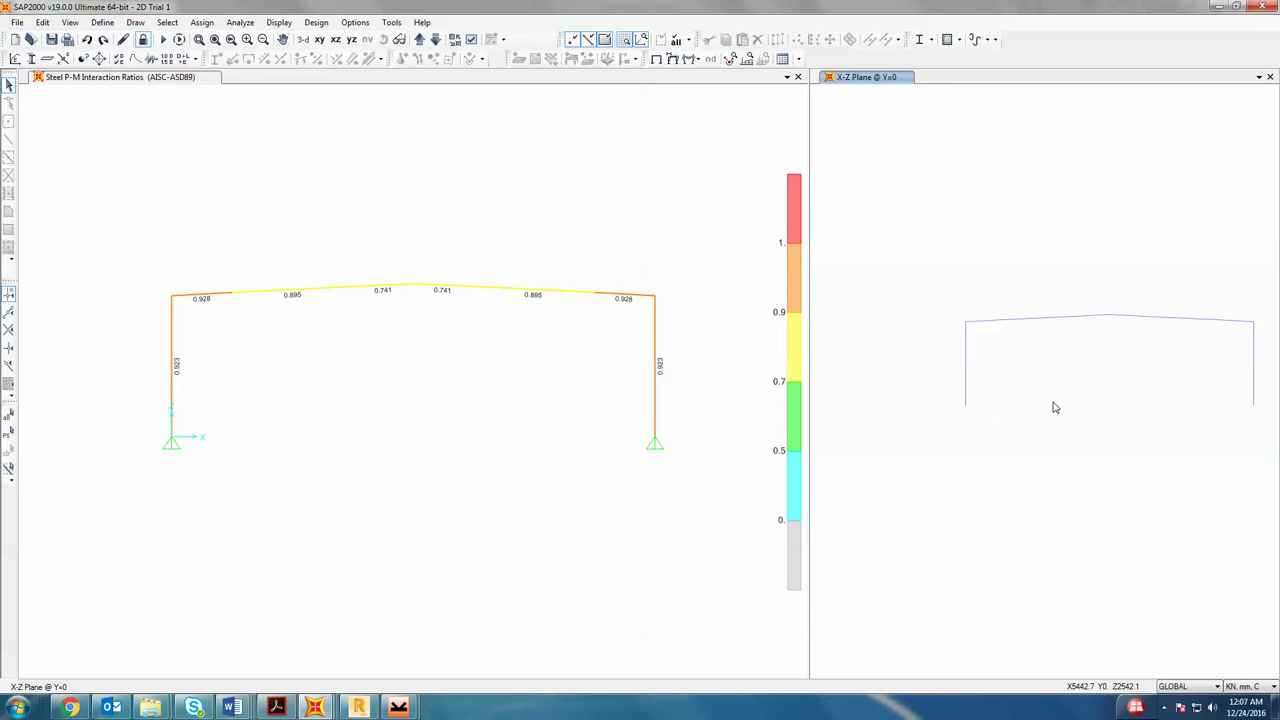
pyautogui.moveTo(1054, 404); pyautogui.dragTo(1014, 398, button='middle')
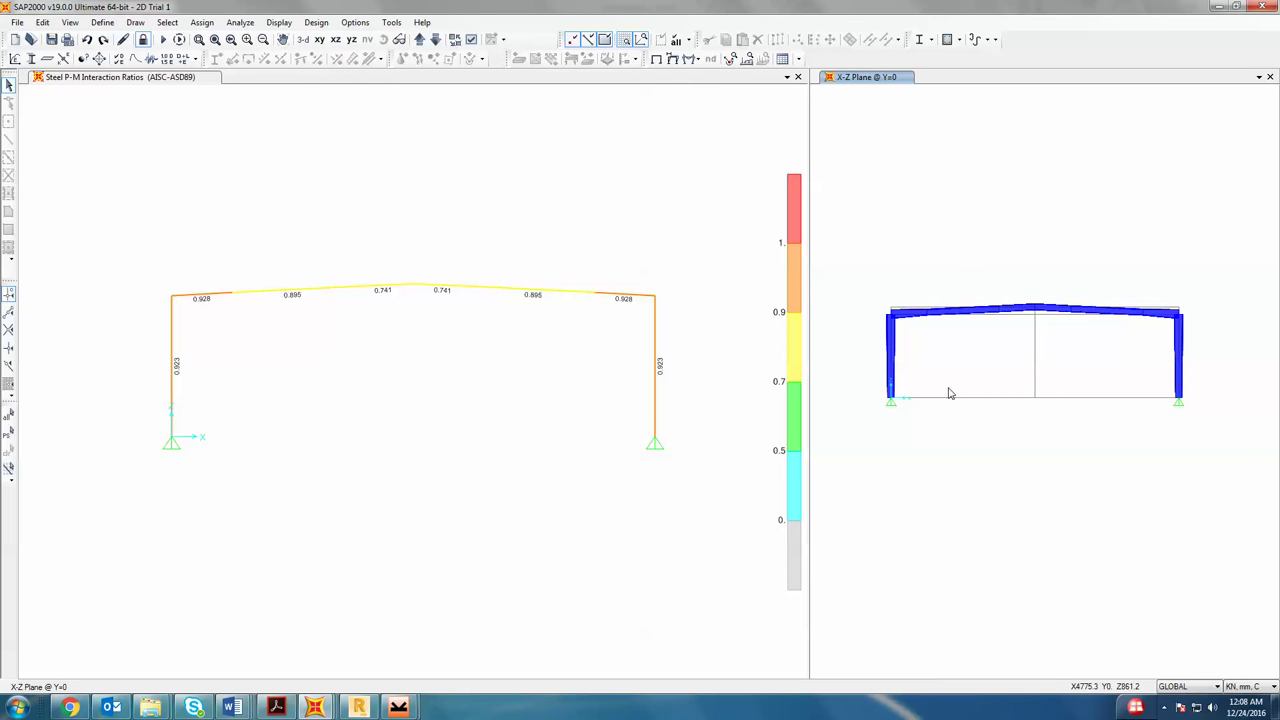
pyautogui.scroll(1, 970, 341)
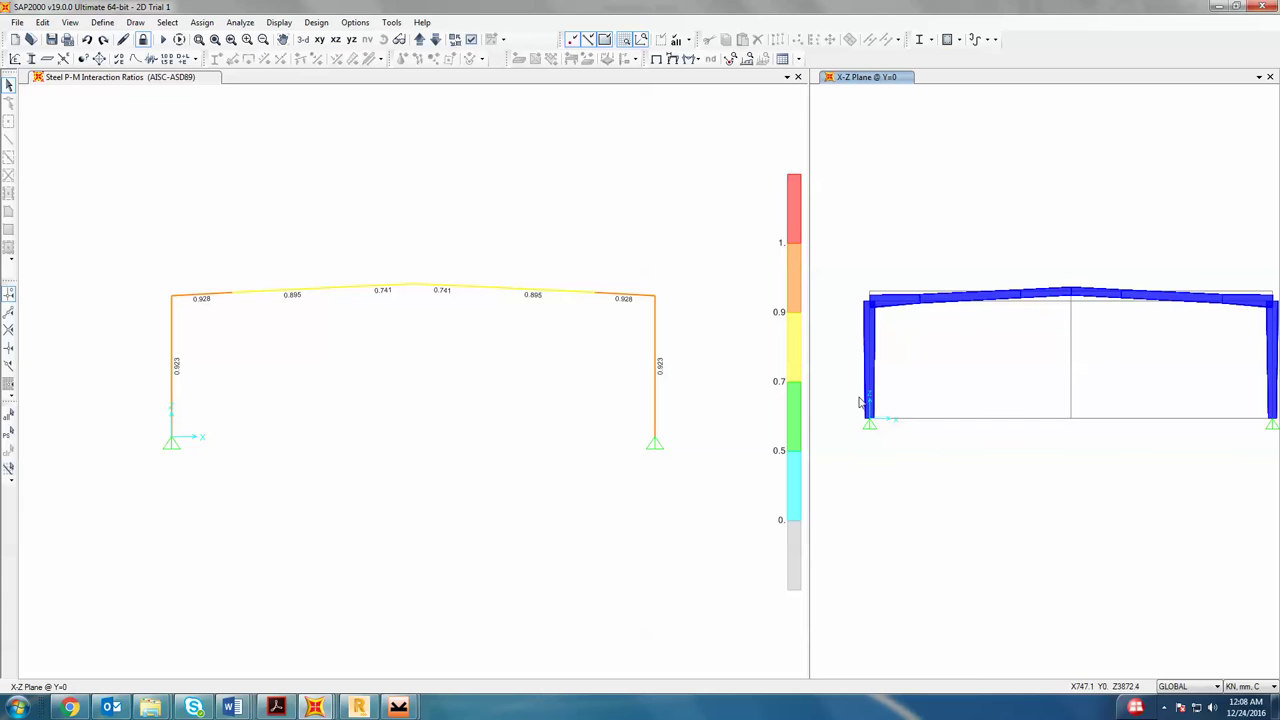
pyautogui.scroll(2, 870, 410)
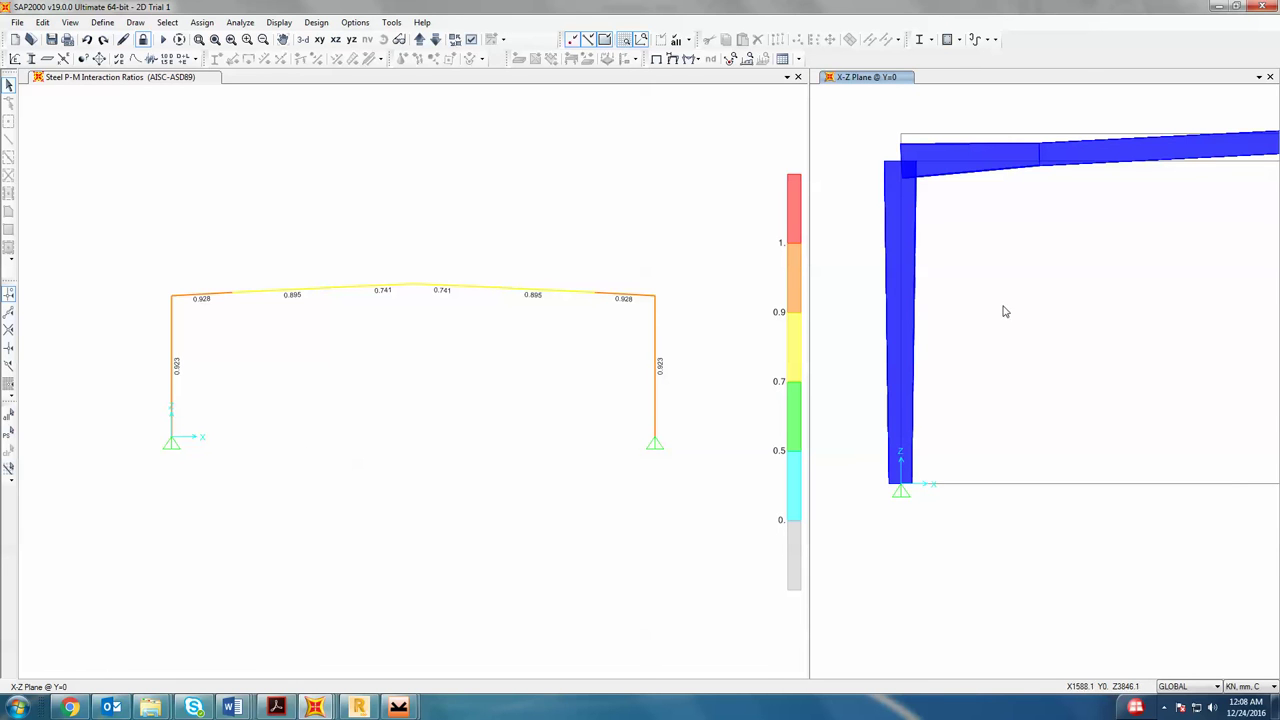
pyautogui.click(142, 40)
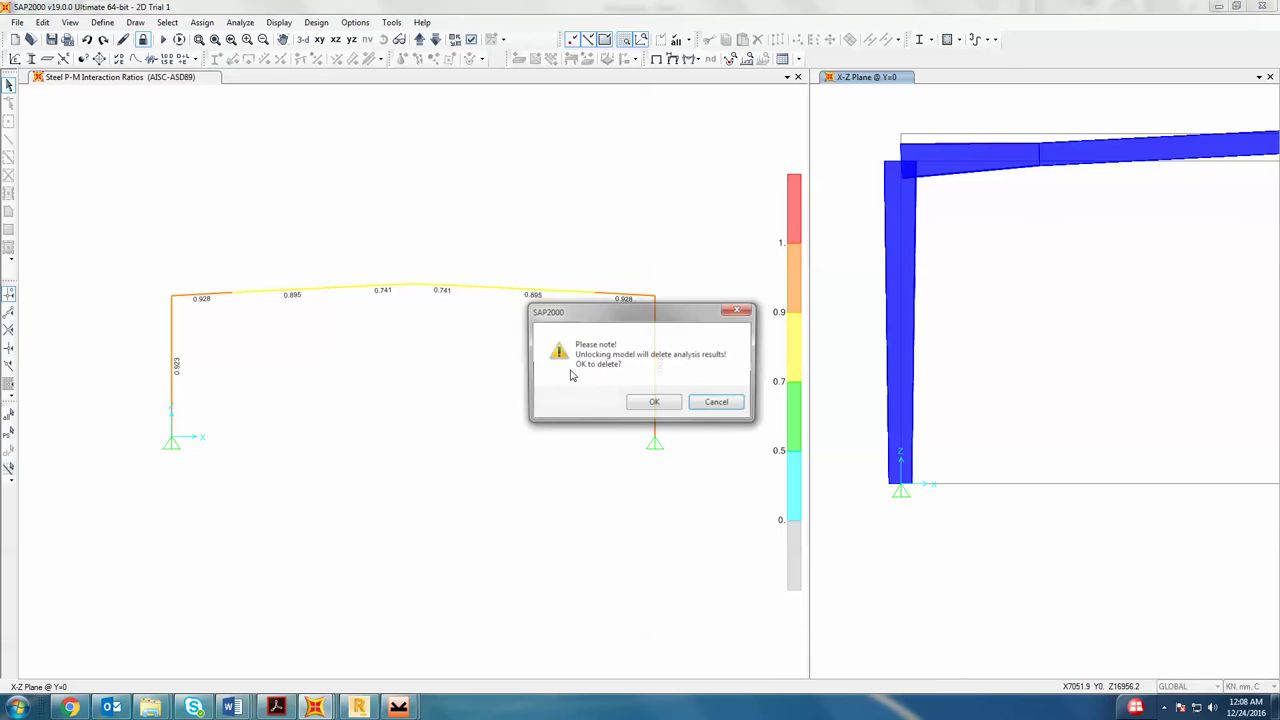
pyautogui.click(652, 400)
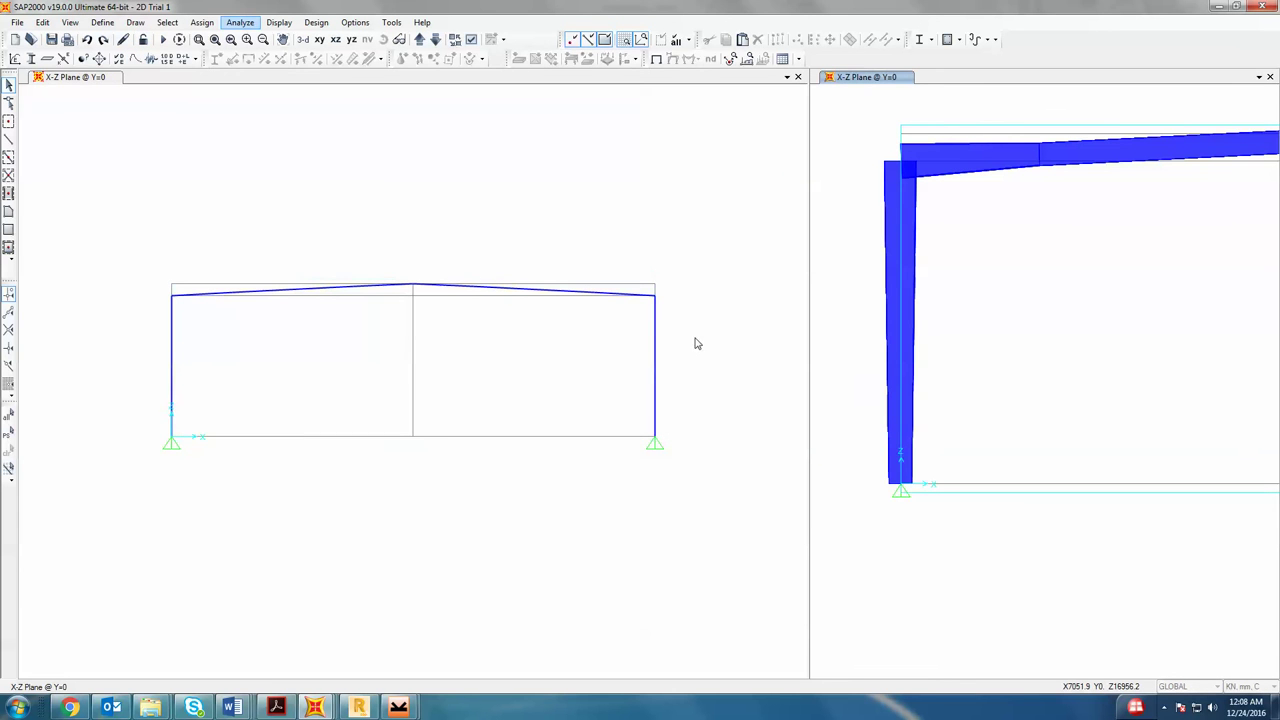
# - Assign insertion point 8 (Top Center) to both columns of the frame
pyautogui.moveTo(694, 340); pyautogui.dragTo(165, 414)
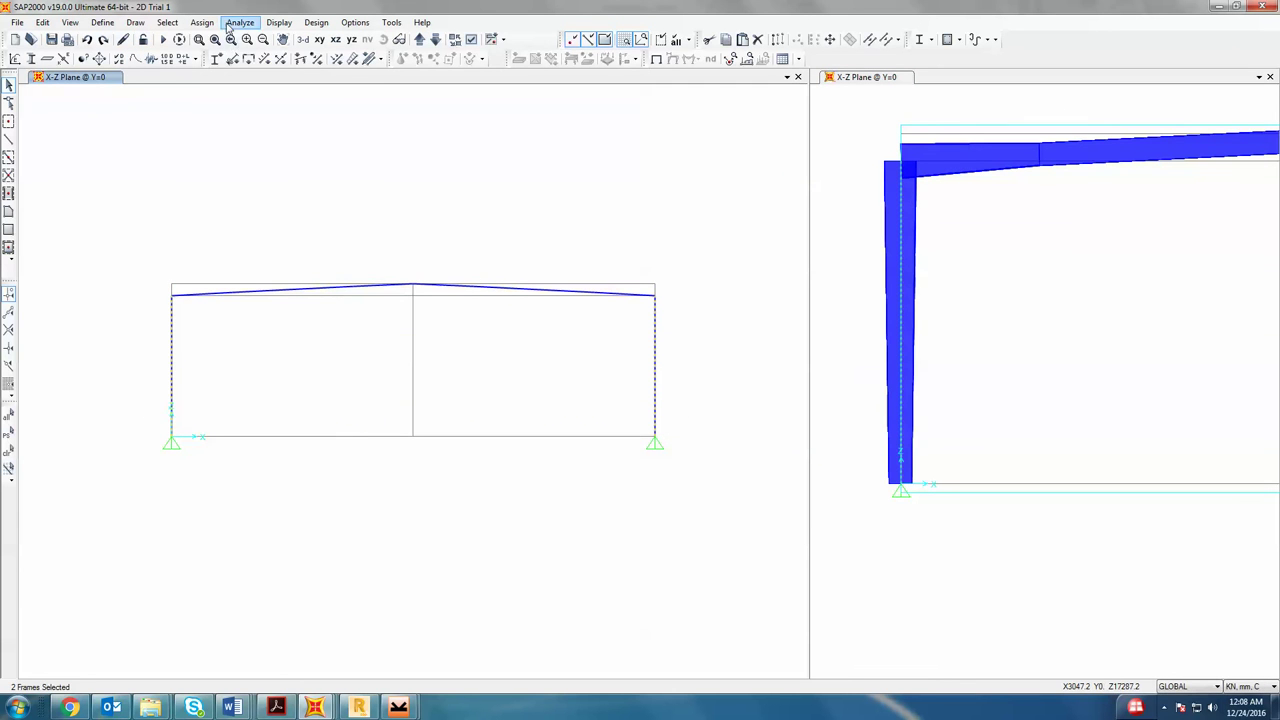
pyautogui.click(205, 22)
pyautogui.moveTo(245, 57)
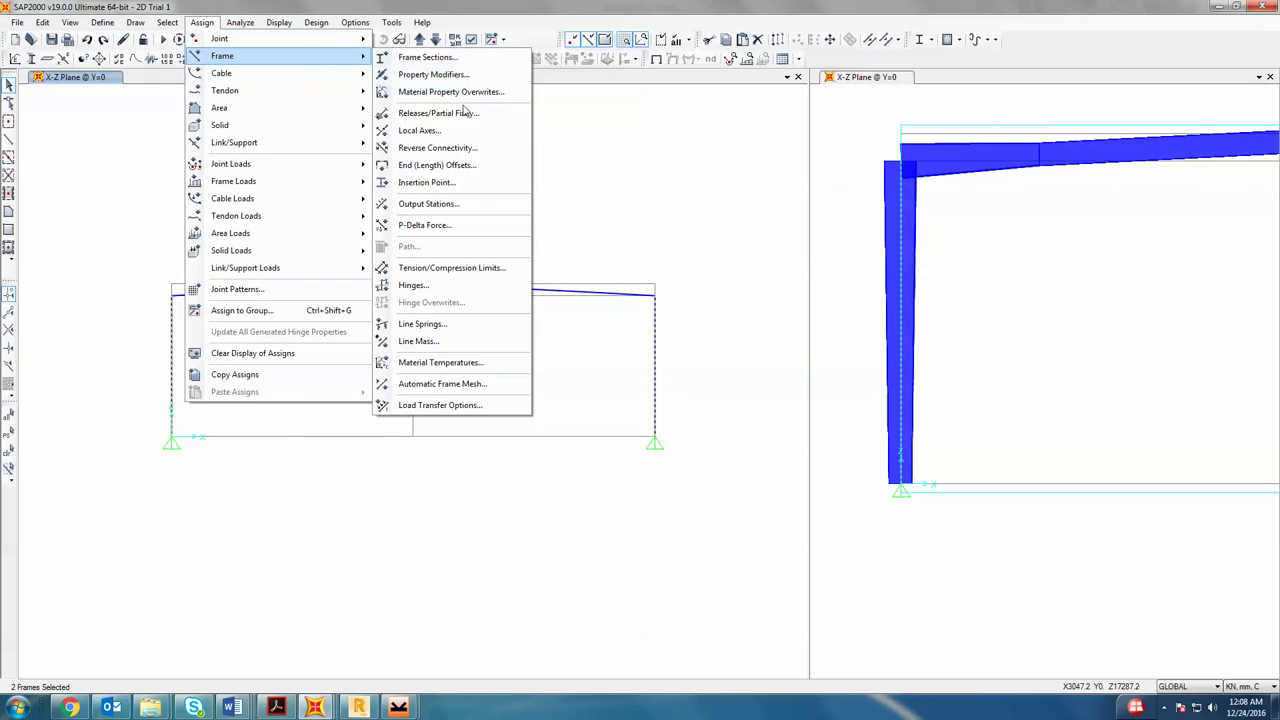
pyautogui.click(479, 189)
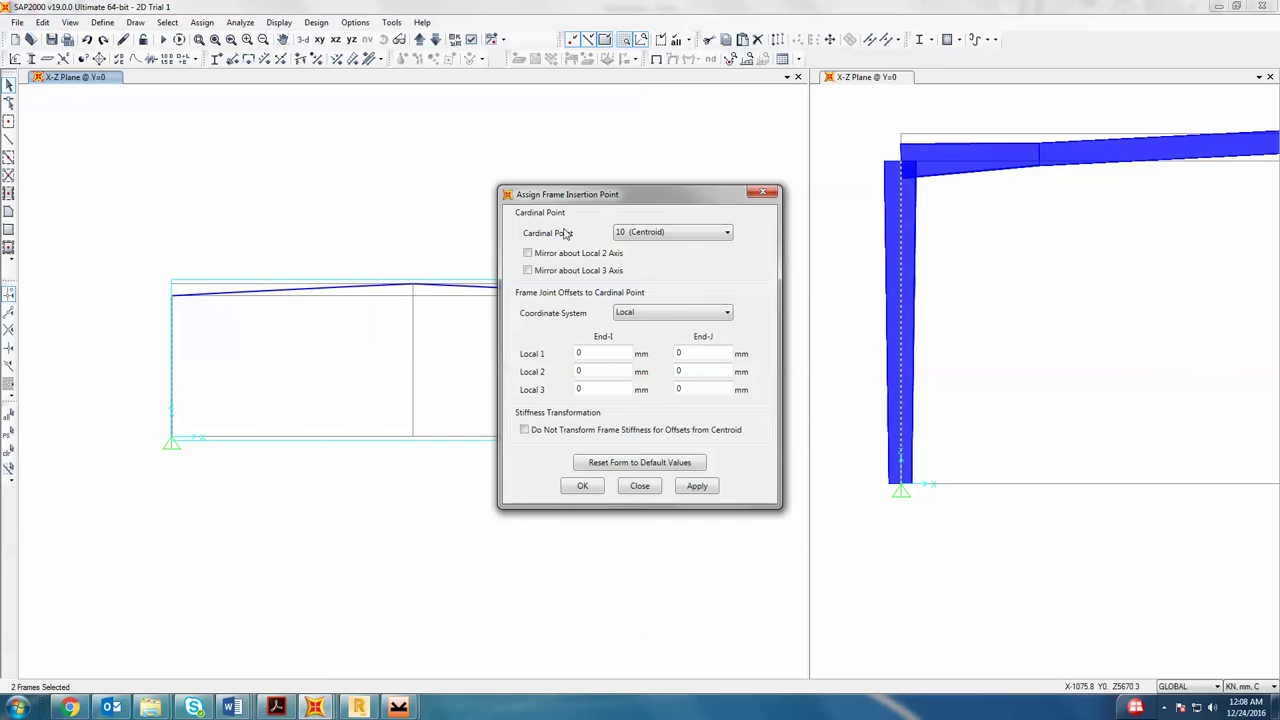
pyautogui.click(646, 236)
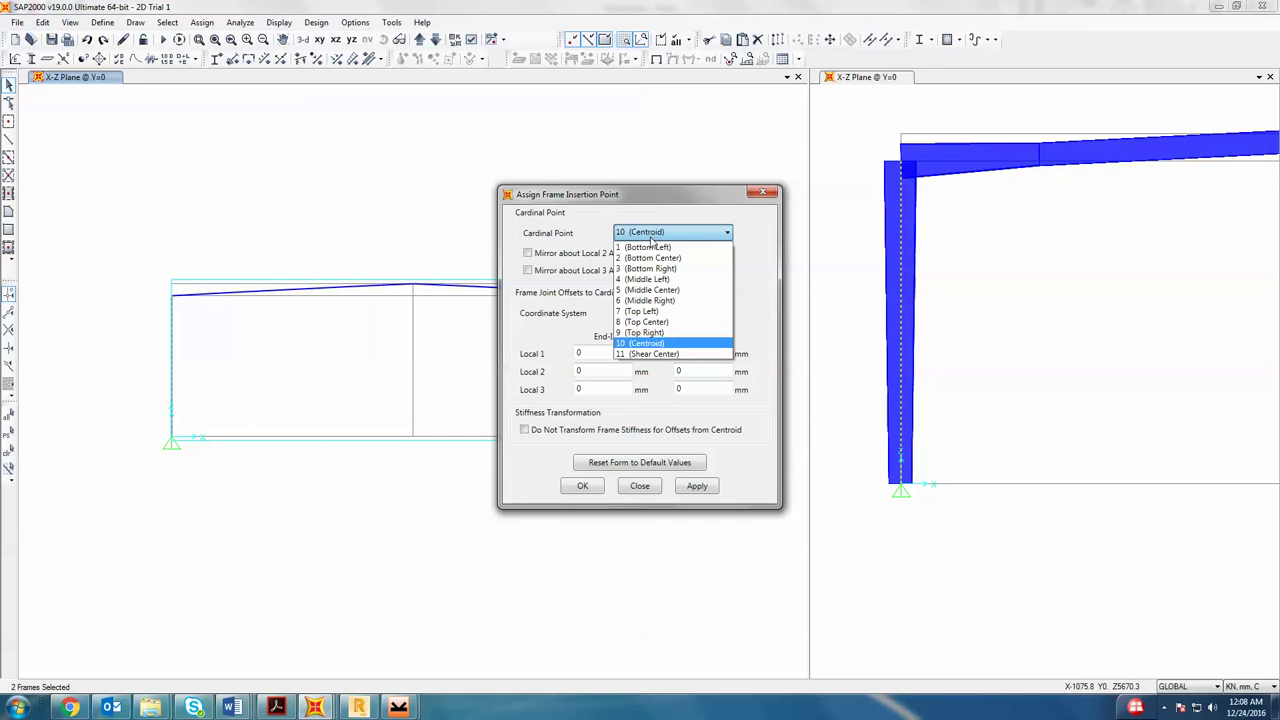
pyautogui.click(679, 322)
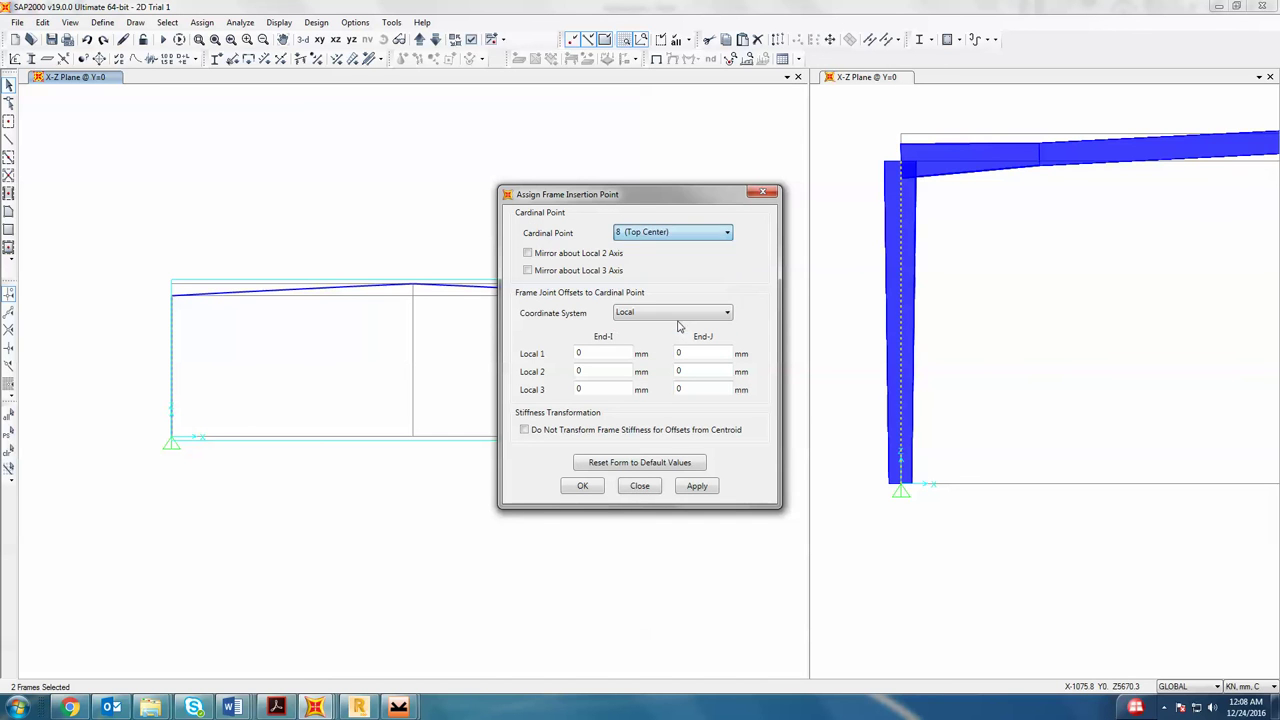
pyautogui.click(584, 487)
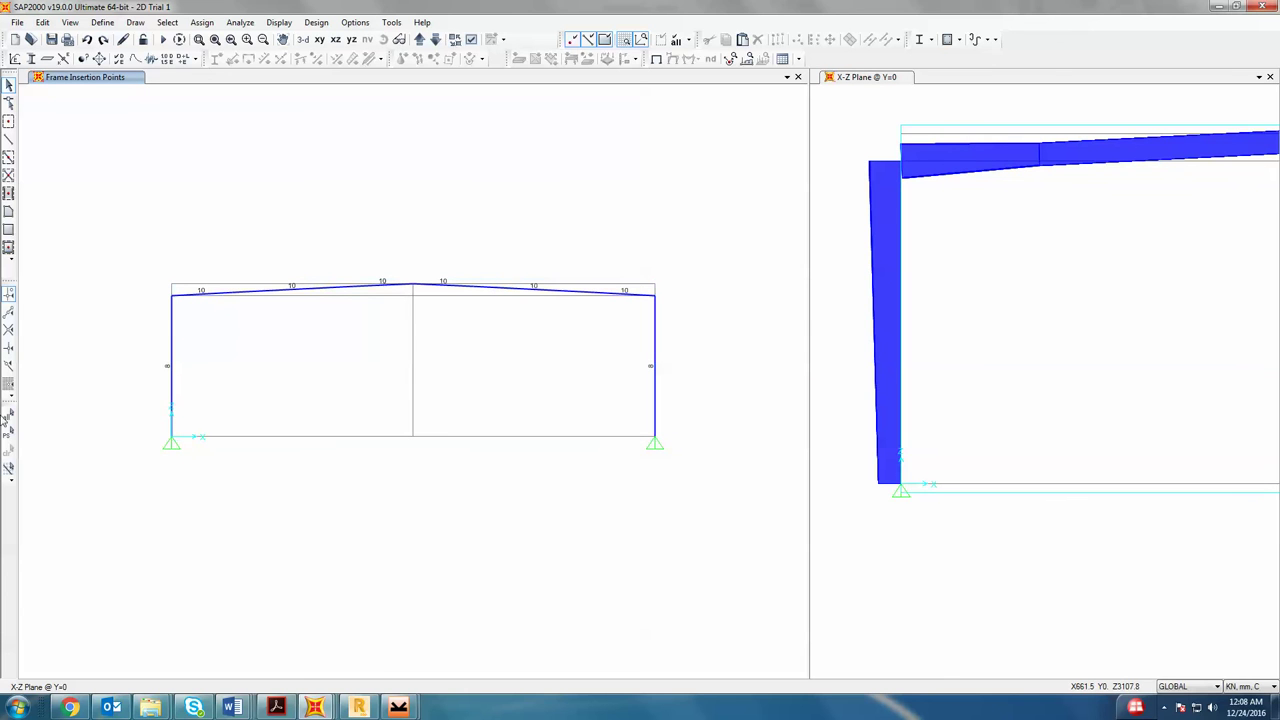
# - Reselect both columns and change their insertion point to cardinal point 2 (Bottom Center)
pyautogui.click(9, 433)
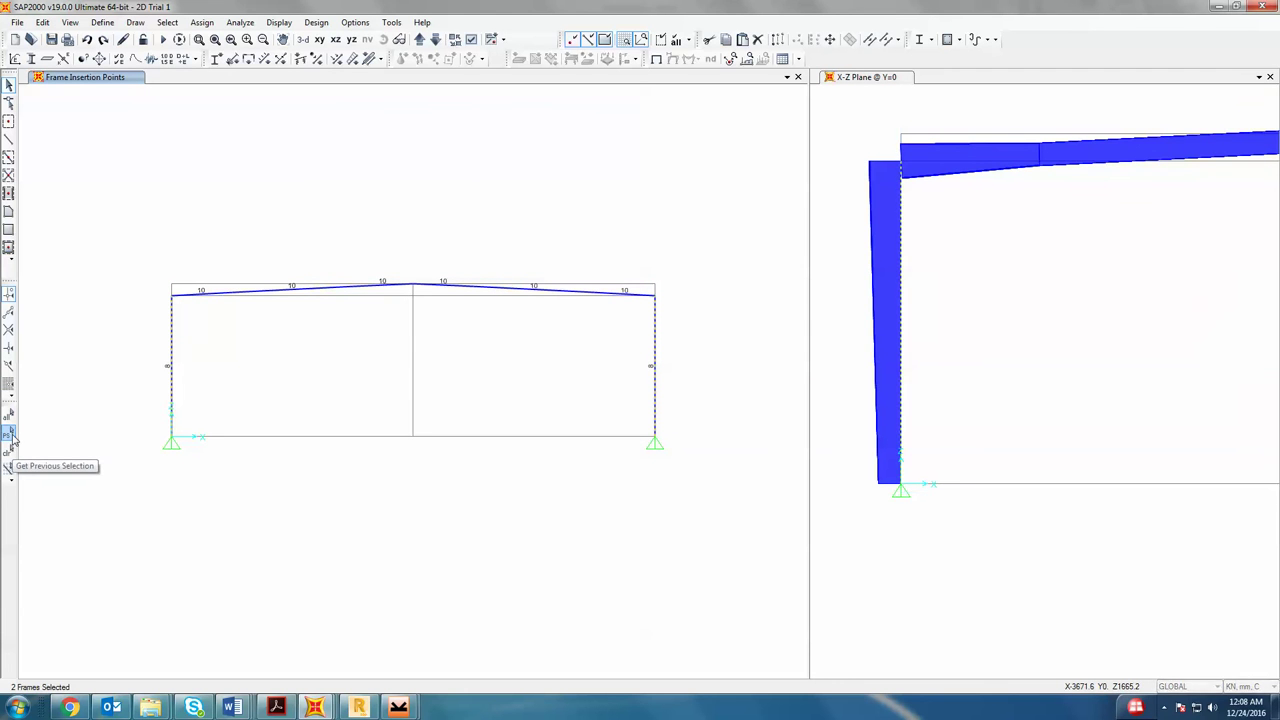
pyautogui.click(204, 23)
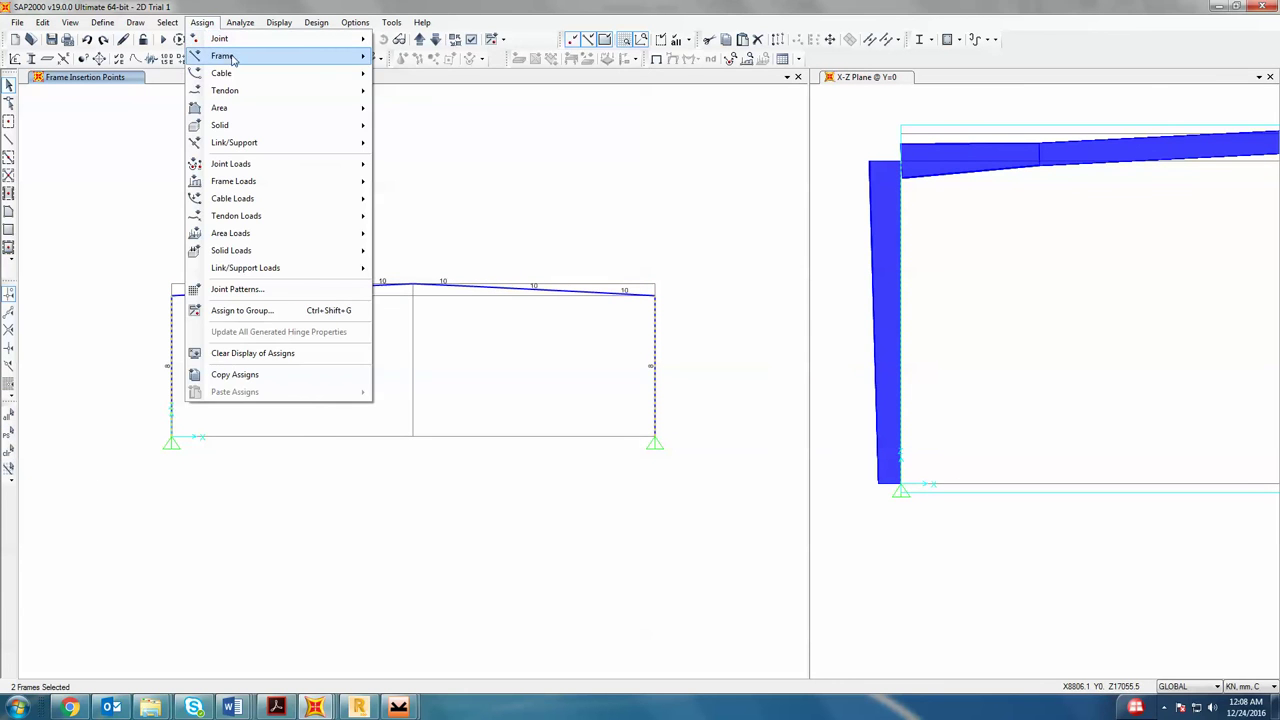
pyautogui.moveTo(238, 58)
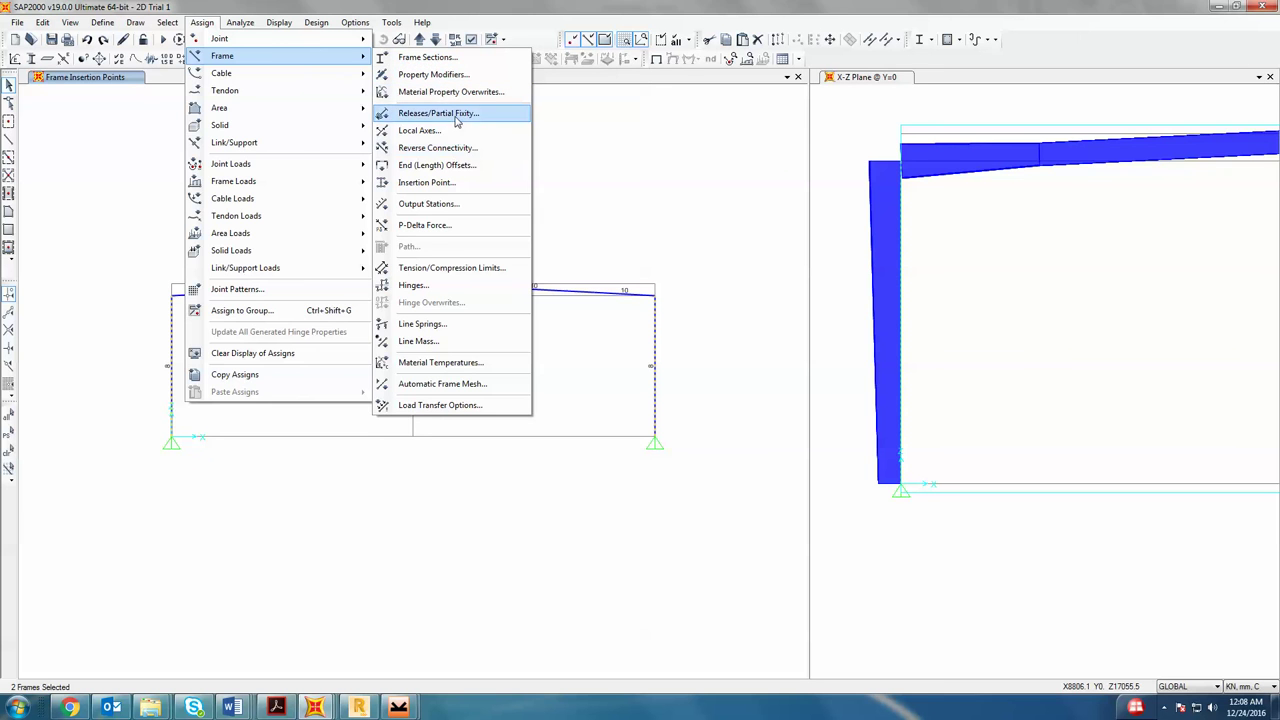
pyautogui.click(464, 184)
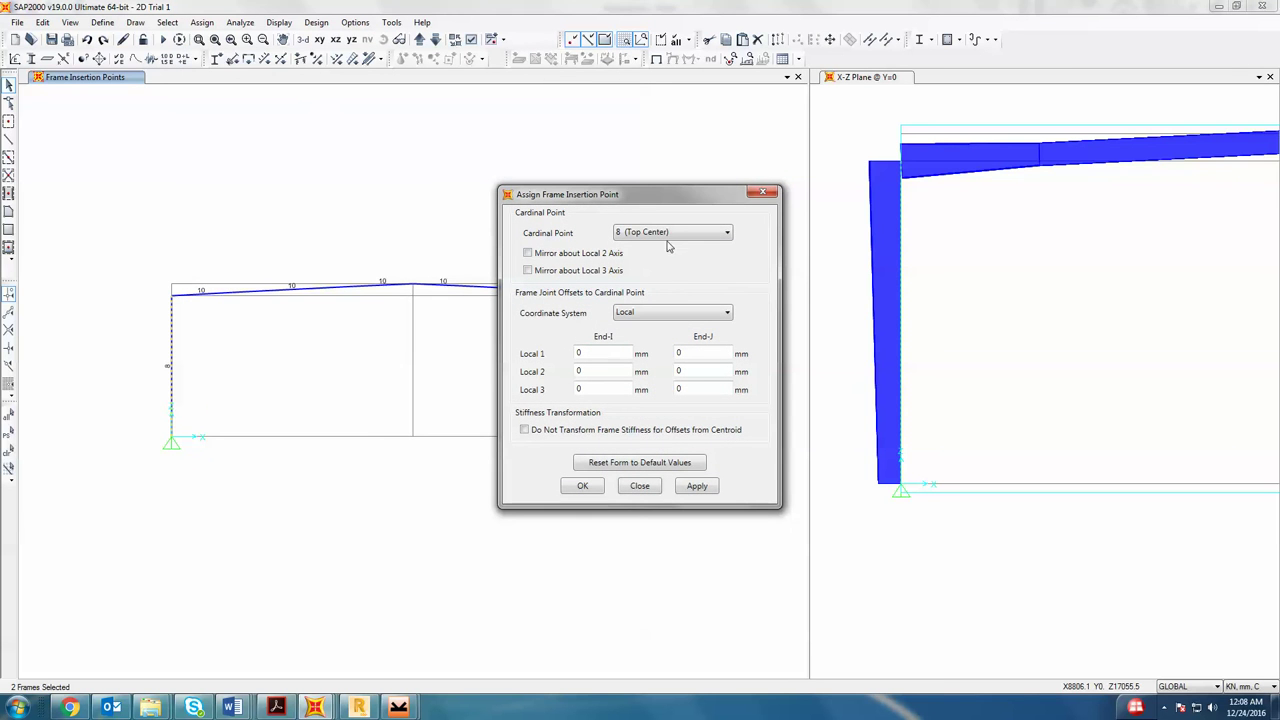
pyautogui.click(671, 235)
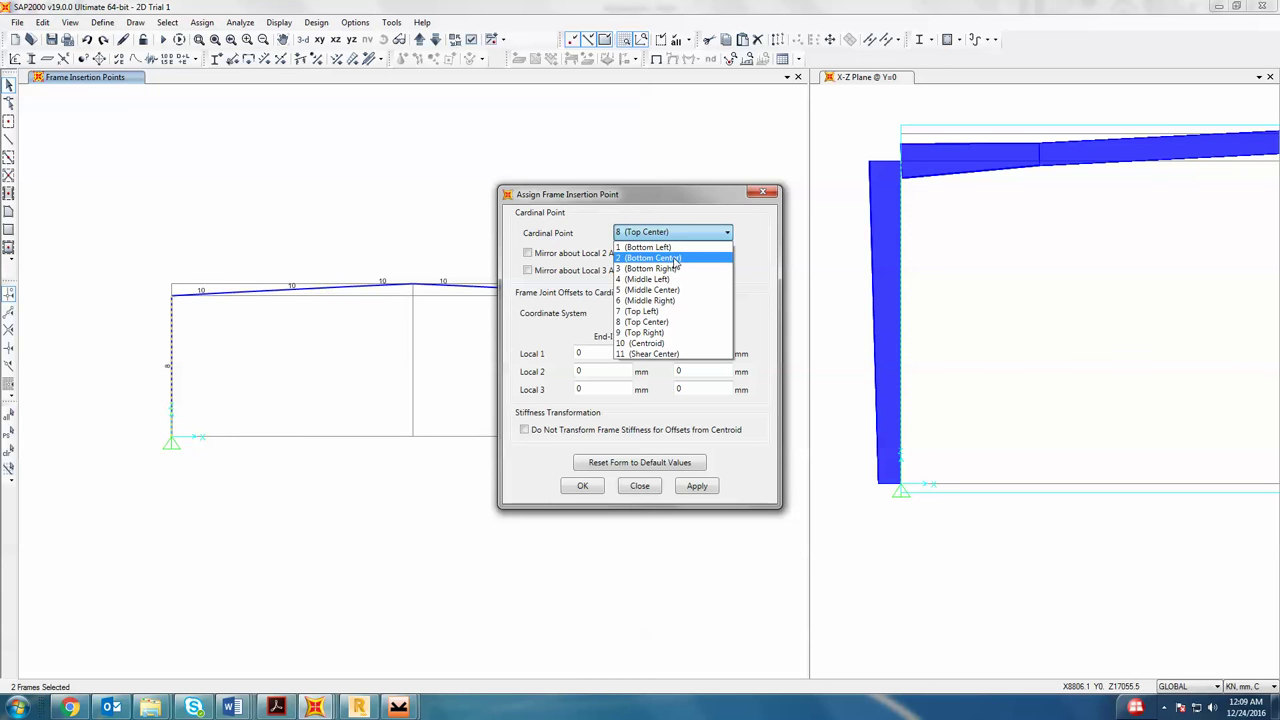
pyautogui.click(676, 259)
pyautogui.click(694, 486)
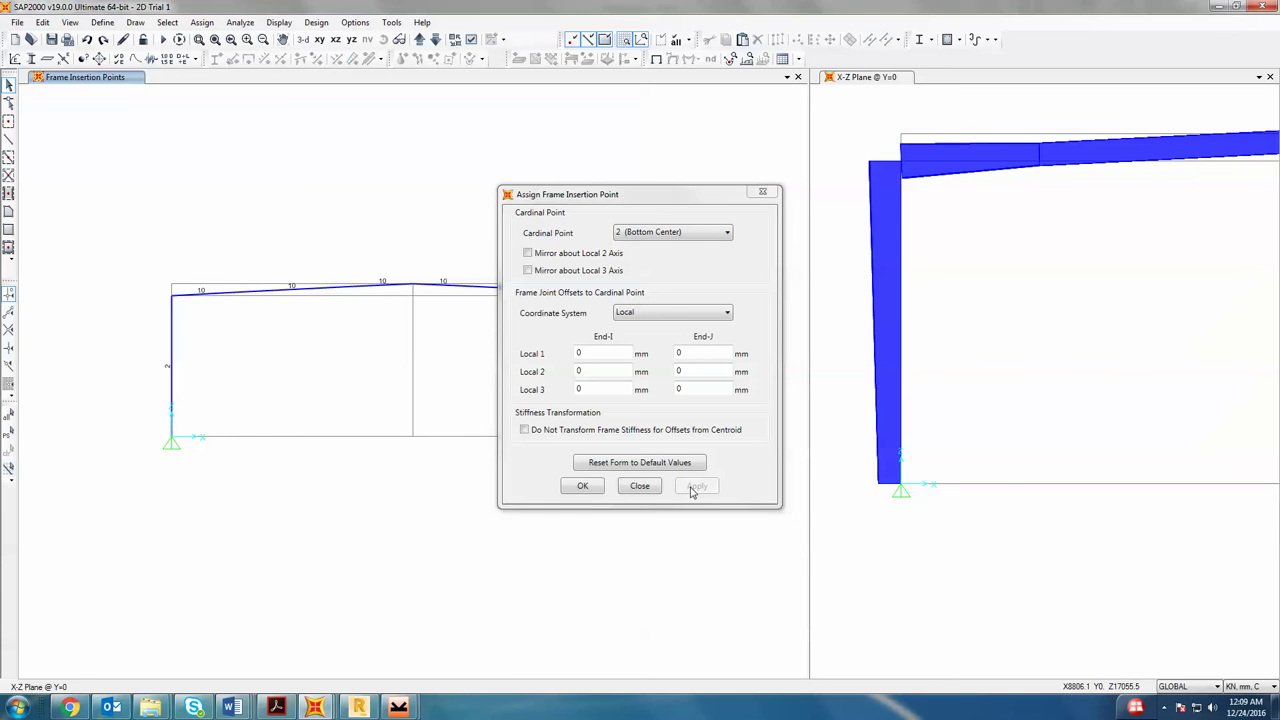
# - Confirm the columns' insertion point assignment and examine both columns in the extruded view of the frame
pyautogui.click(582, 486)
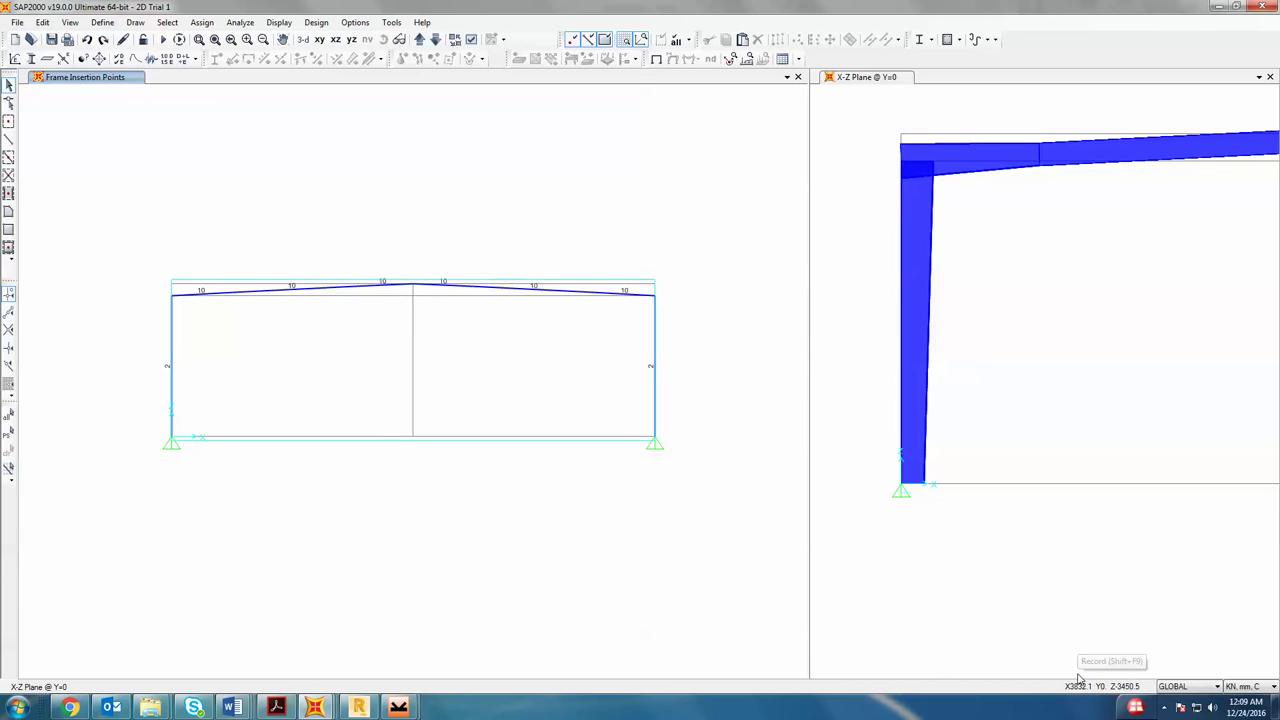
pyautogui.click(910, 333)
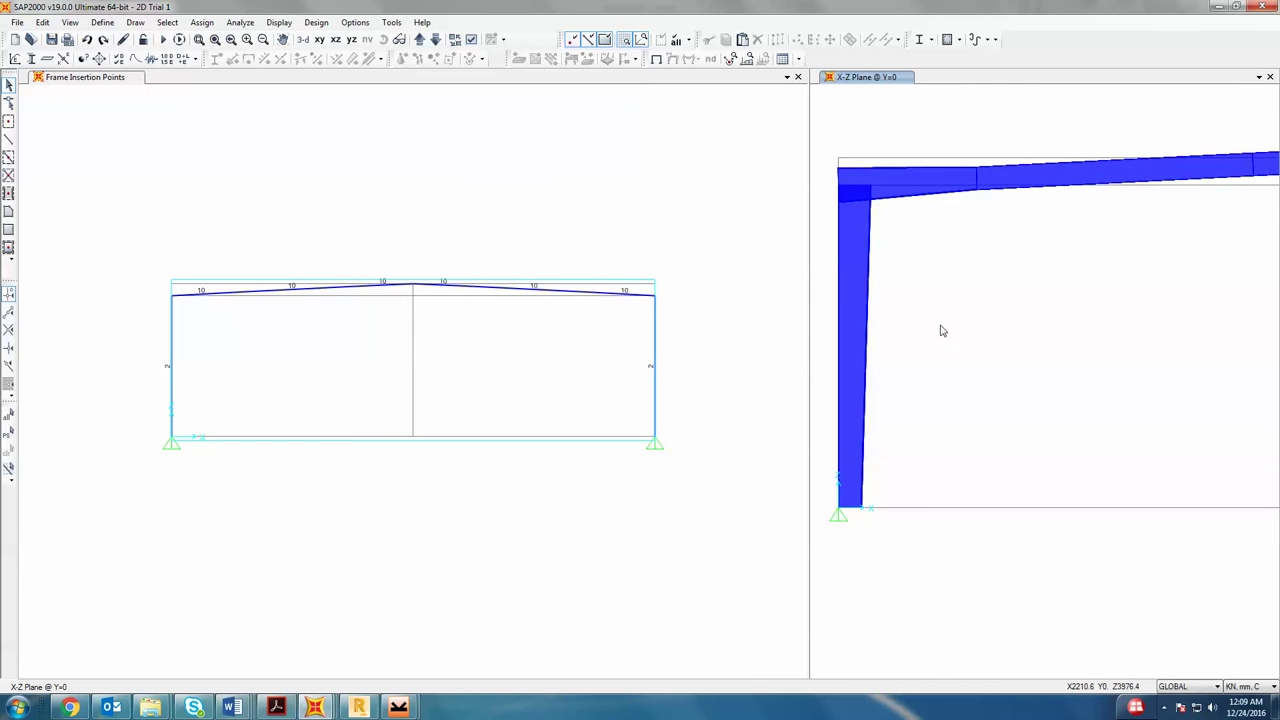
pyautogui.scroll(-3, 945, 329)
pyautogui.moveTo(1186, 300); pyautogui.dragTo(1071, 297, button='middle')
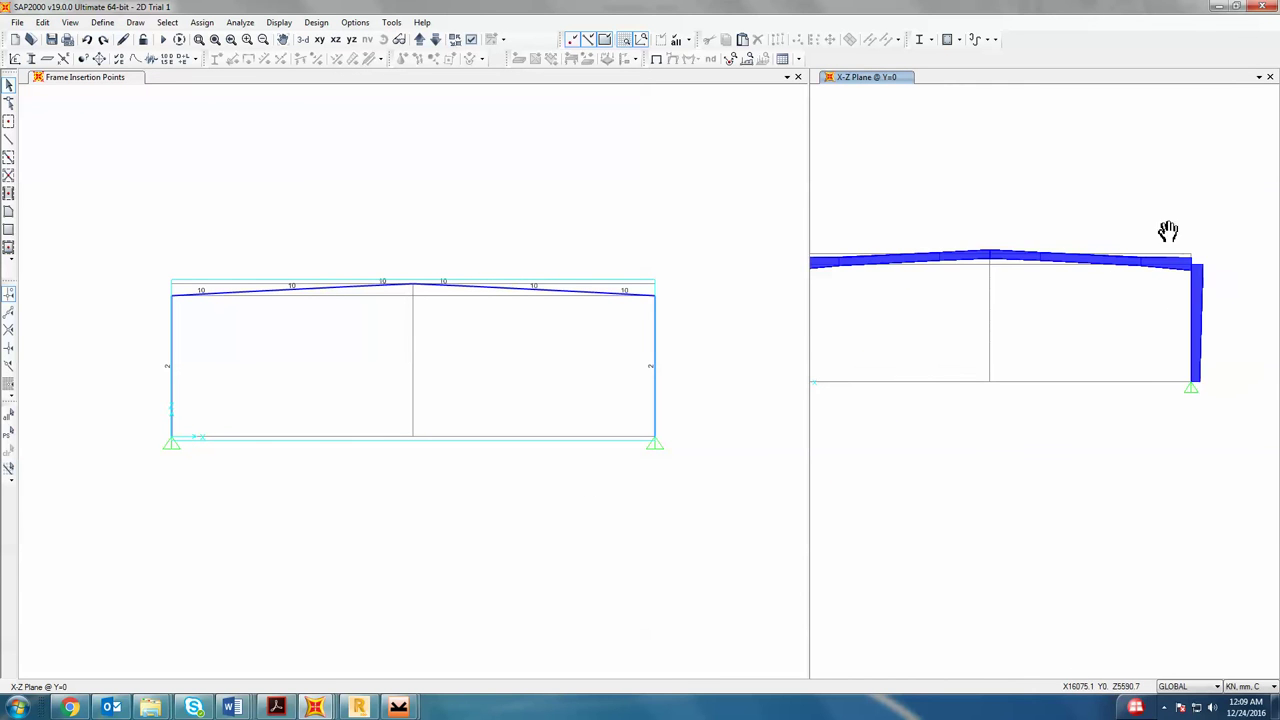
# - Select all the rafter and haunch segments and assign them cardinal point 8 (Top Center) as insertion point
pyautogui.moveTo(1168, 212); pyautogui.dragTo(923, 349)
pyautogui.moveTo(923, 349); pyautogui.dragTo(1031, 335, button='middle')
pyautogui.moveTo(1008, 194); pyautogui.dragTo(935, 305)
pyautogui.click(202, 22)
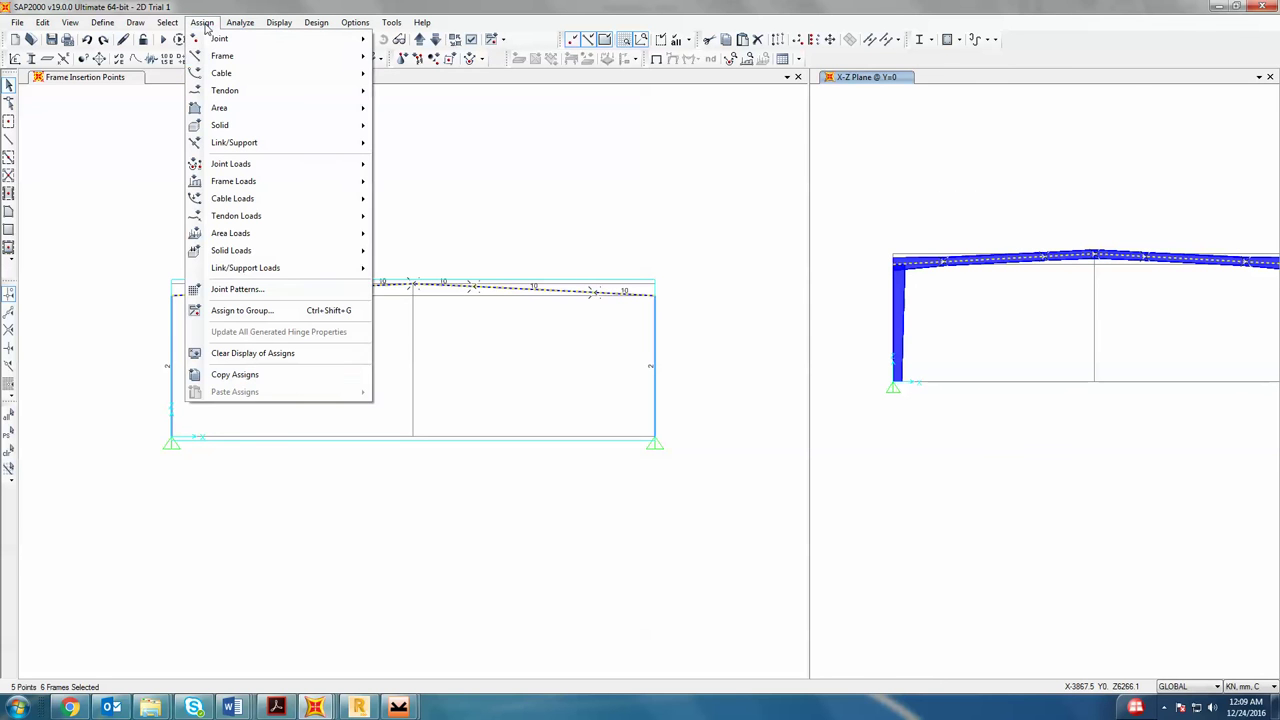
pyautogui.moveTo(240, 56)
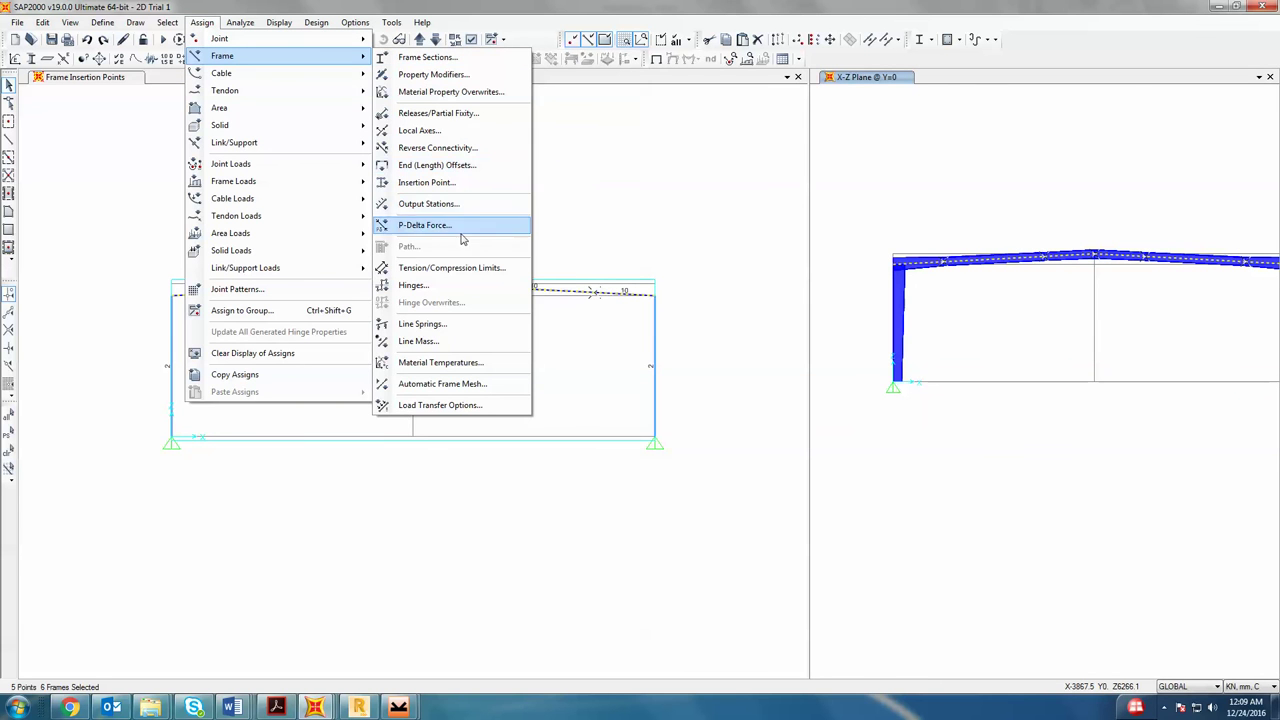
pyautogui.click(458, 188)
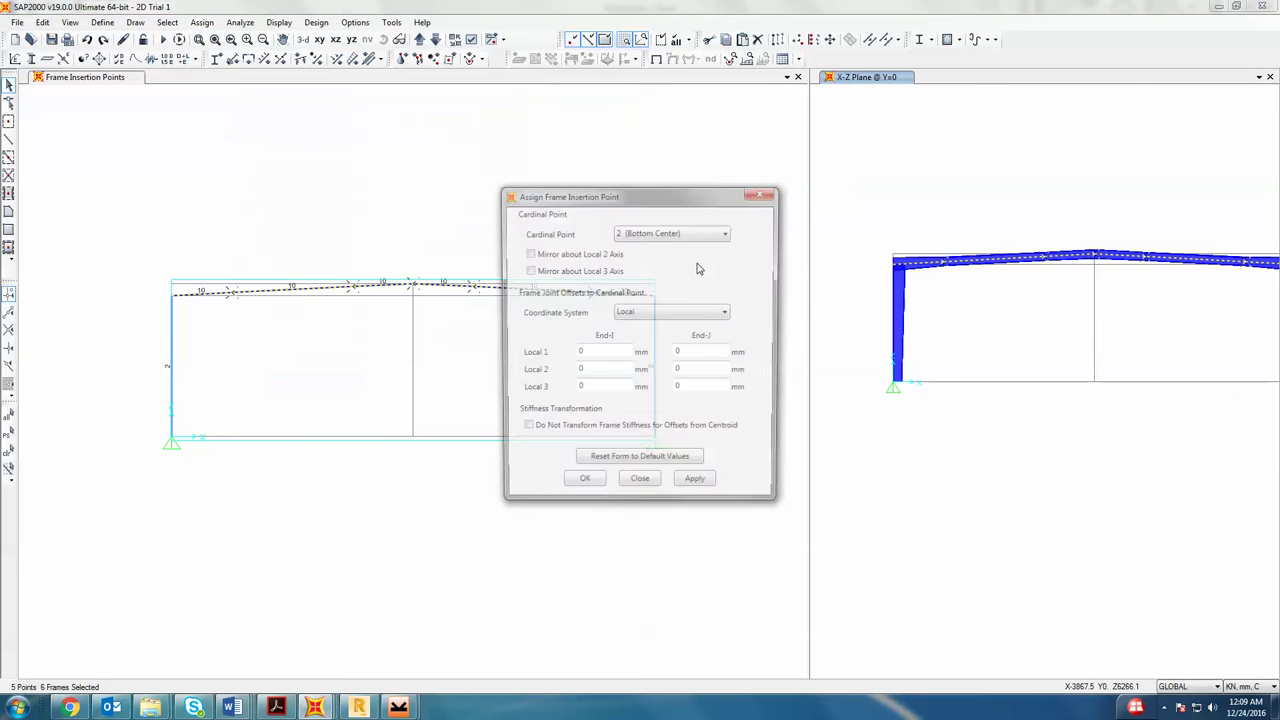
pyautogui.click(659, 234)
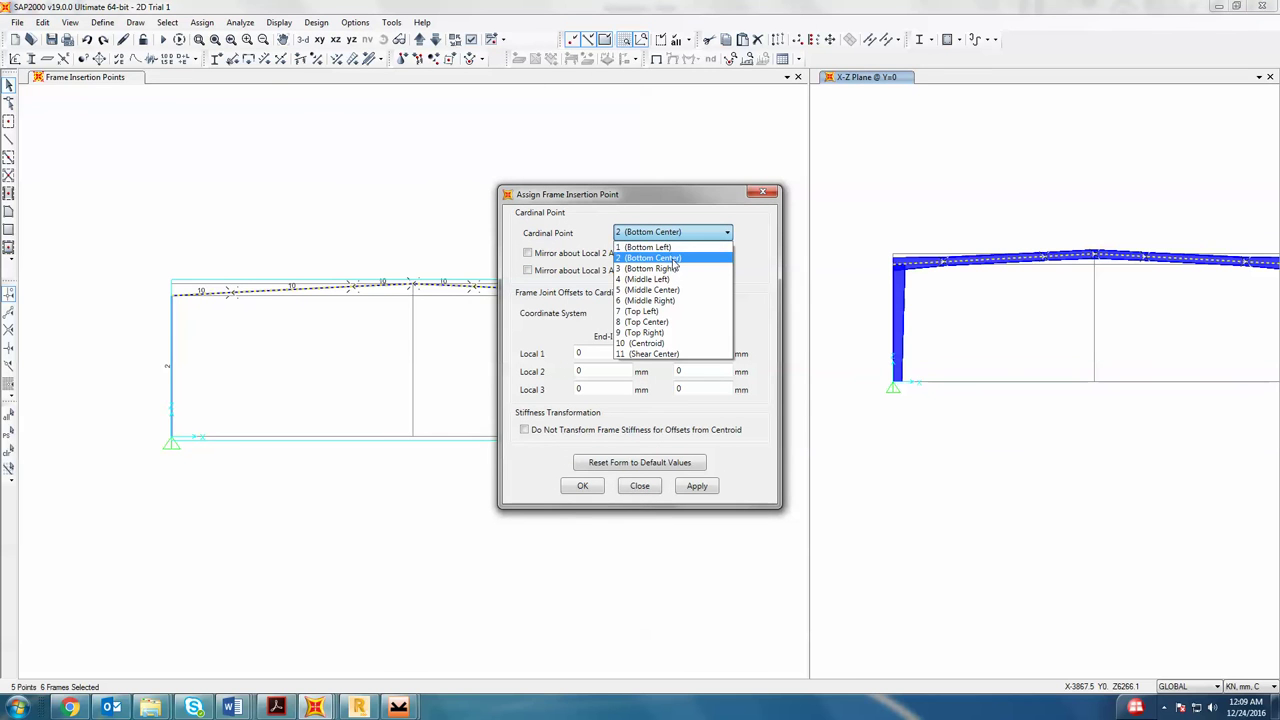
pyautogui.click(681, 322)
pyautogui.click(706, 489)
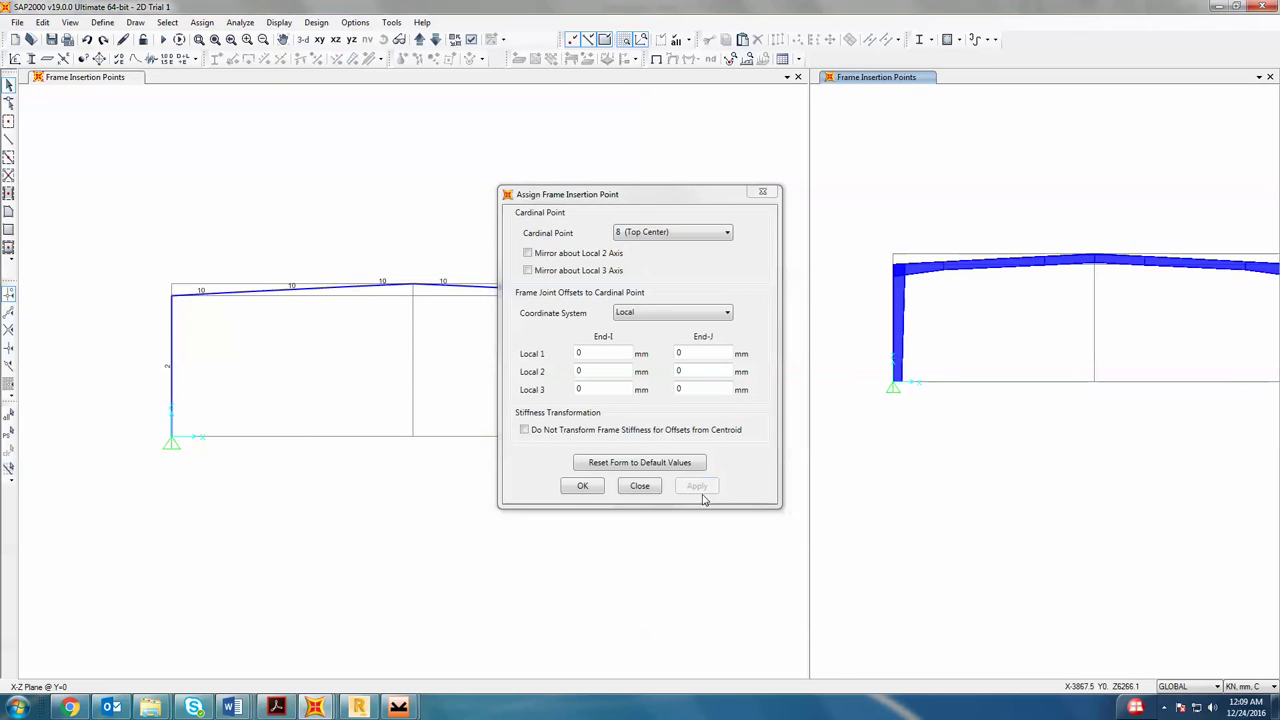
pyautogui.click(582, 486)
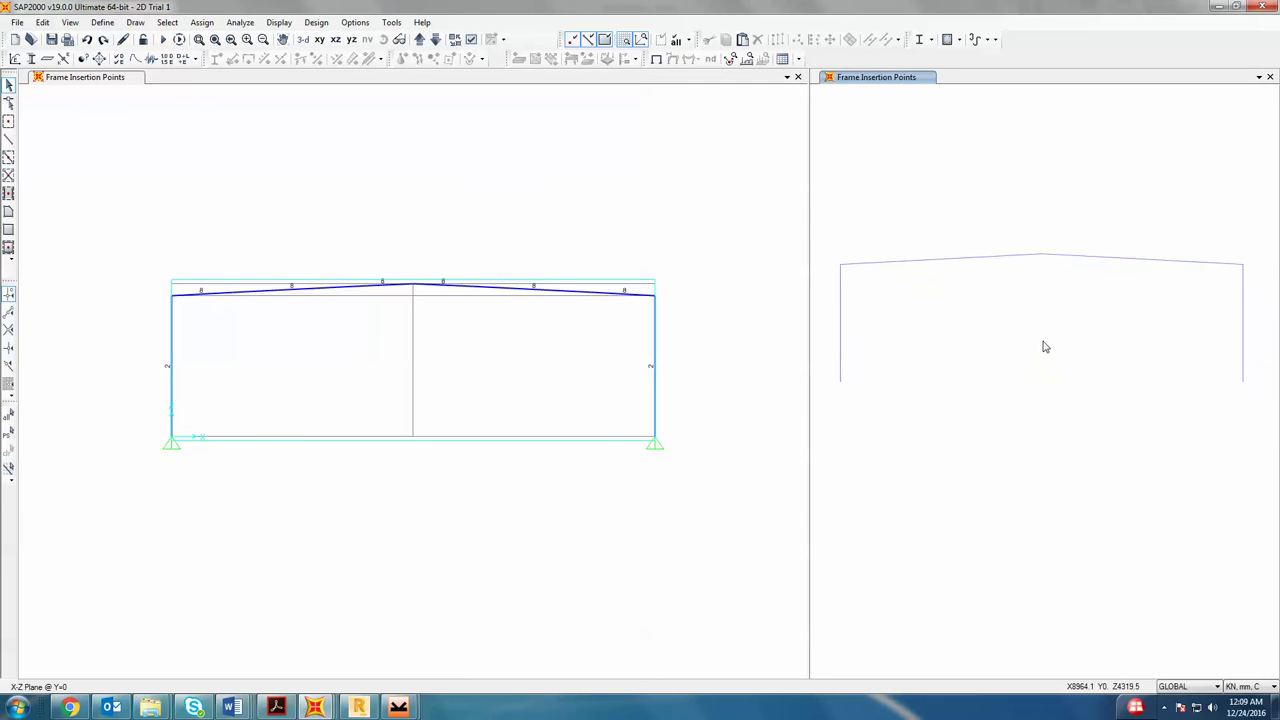
# - Assign insertion point 8 (Top Center) to the right column only
pyautogui.click(1250, 324)
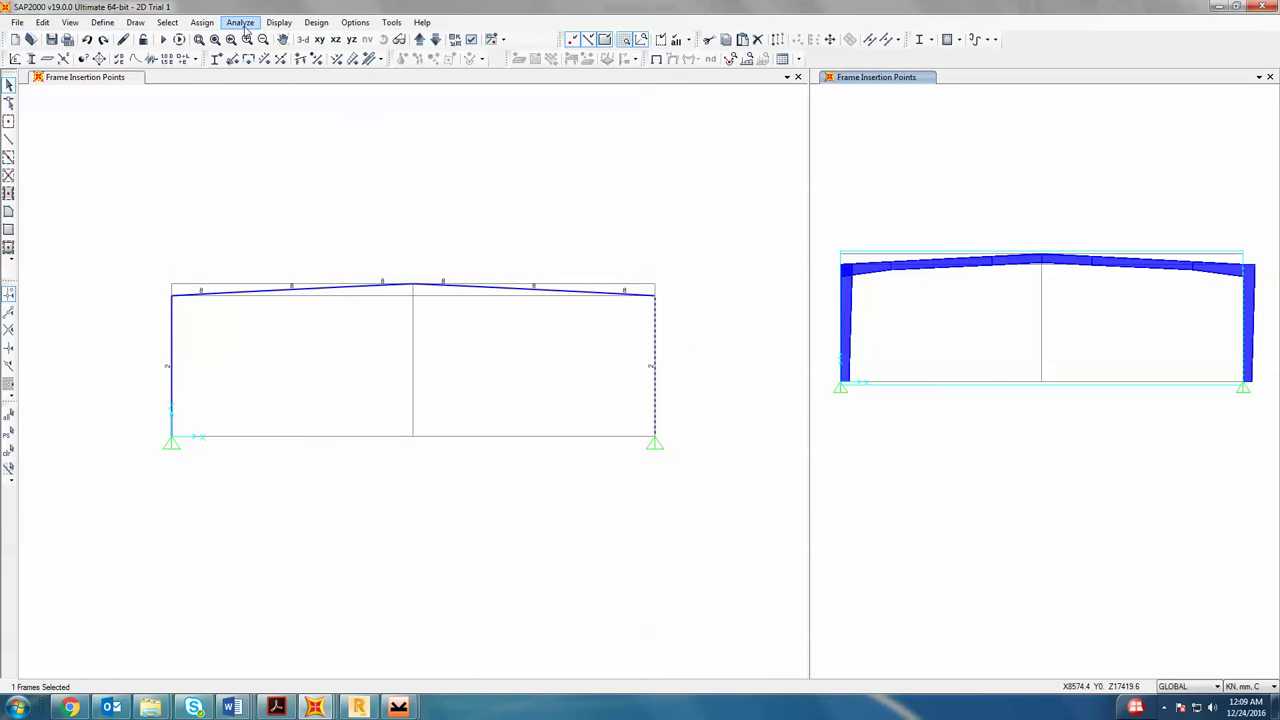
pyautogui.click(202, 22)
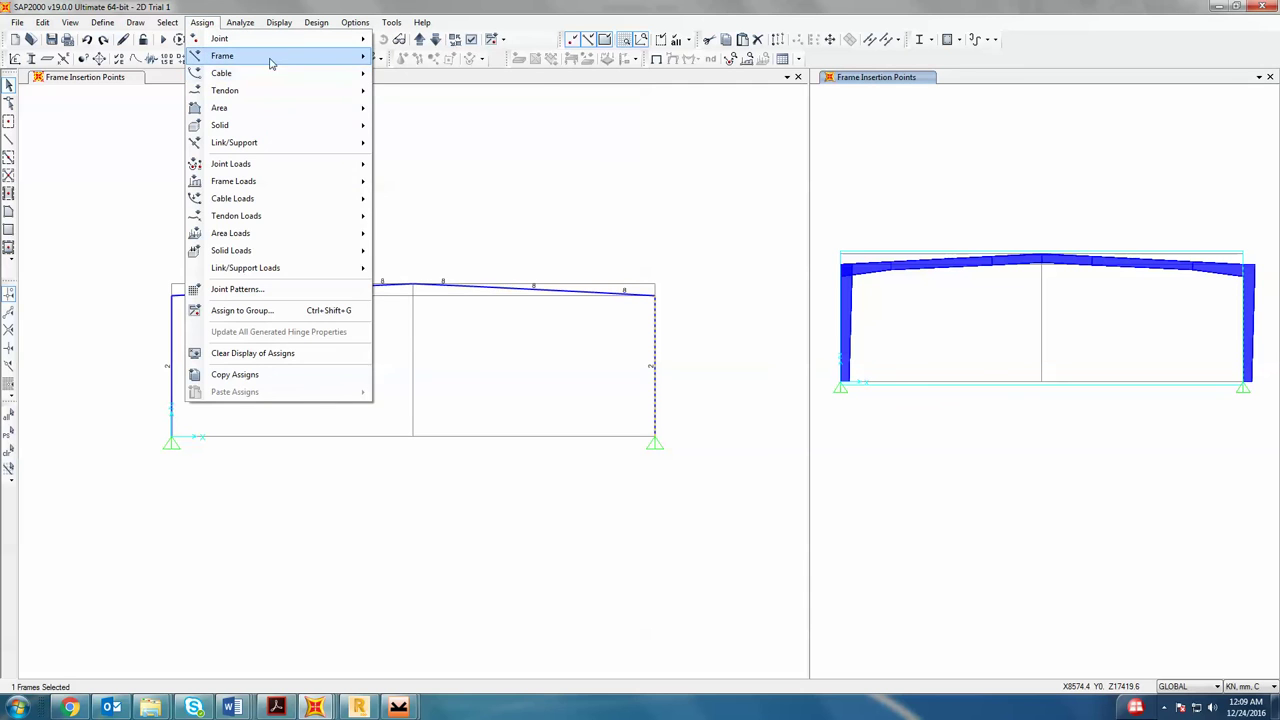
pyautogui.moveTo(275, 57)
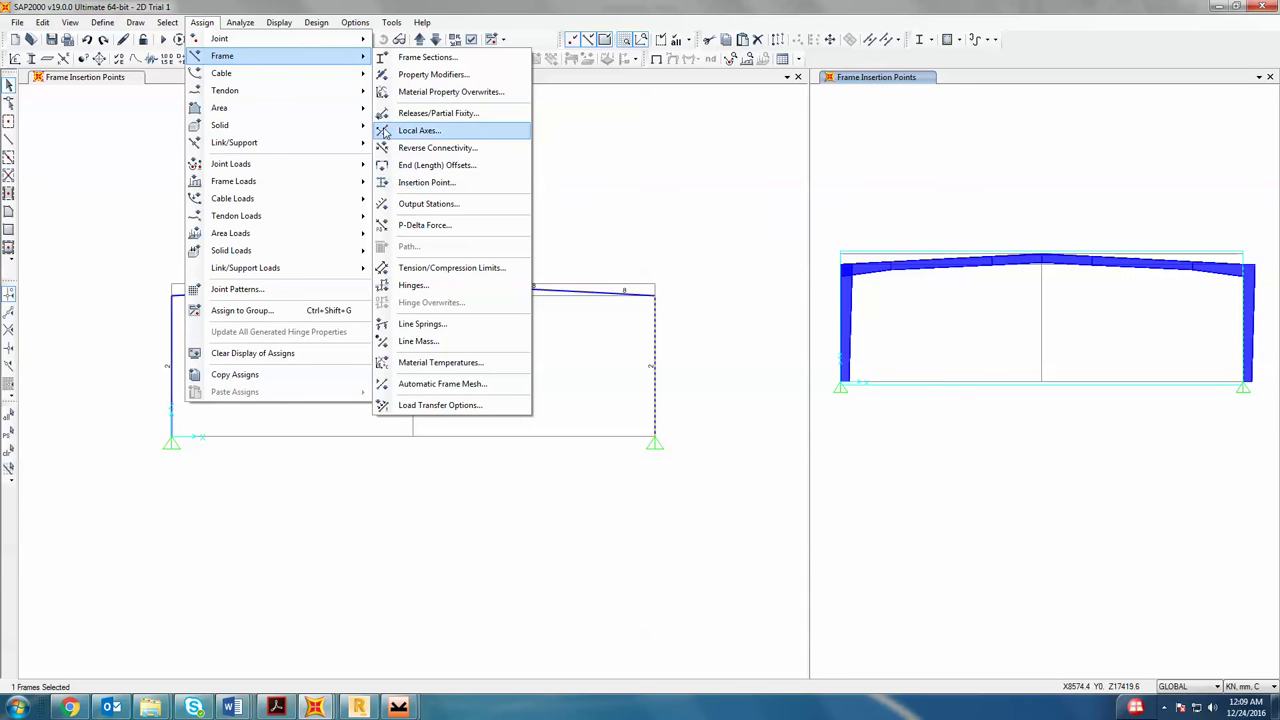
pyautogui.click(455, 183)
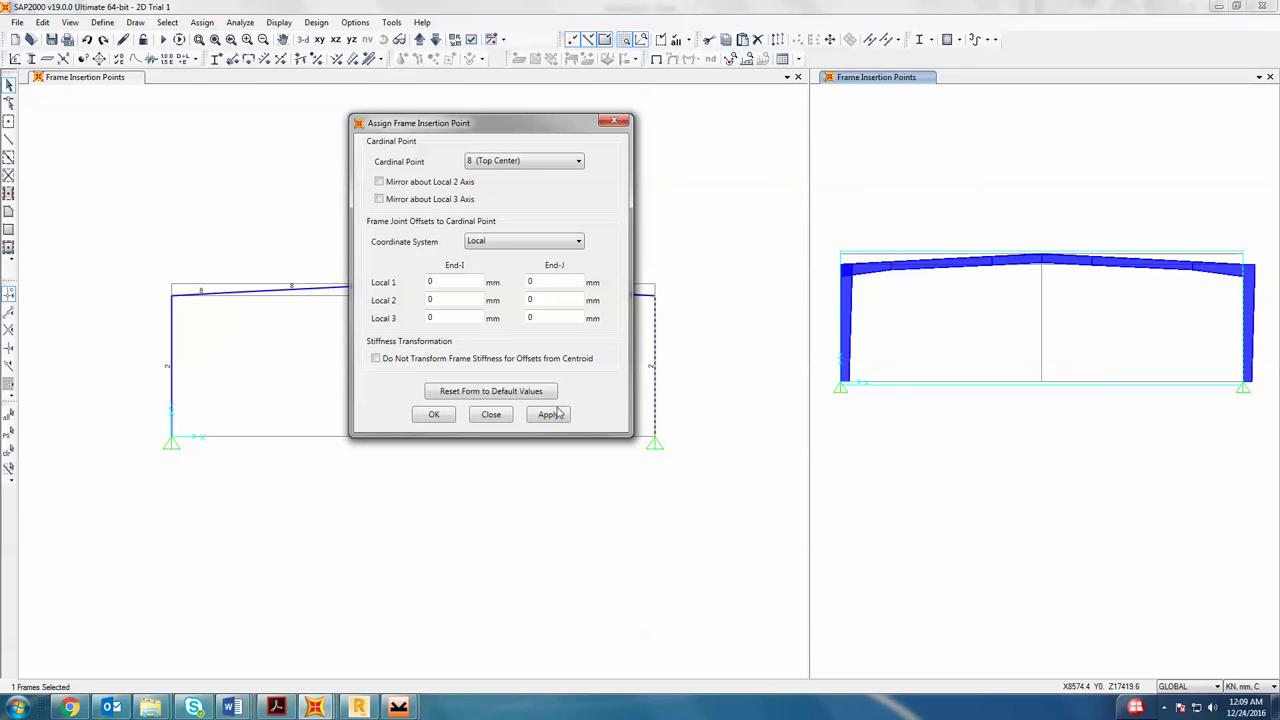
pyautogui.click(550, 415)
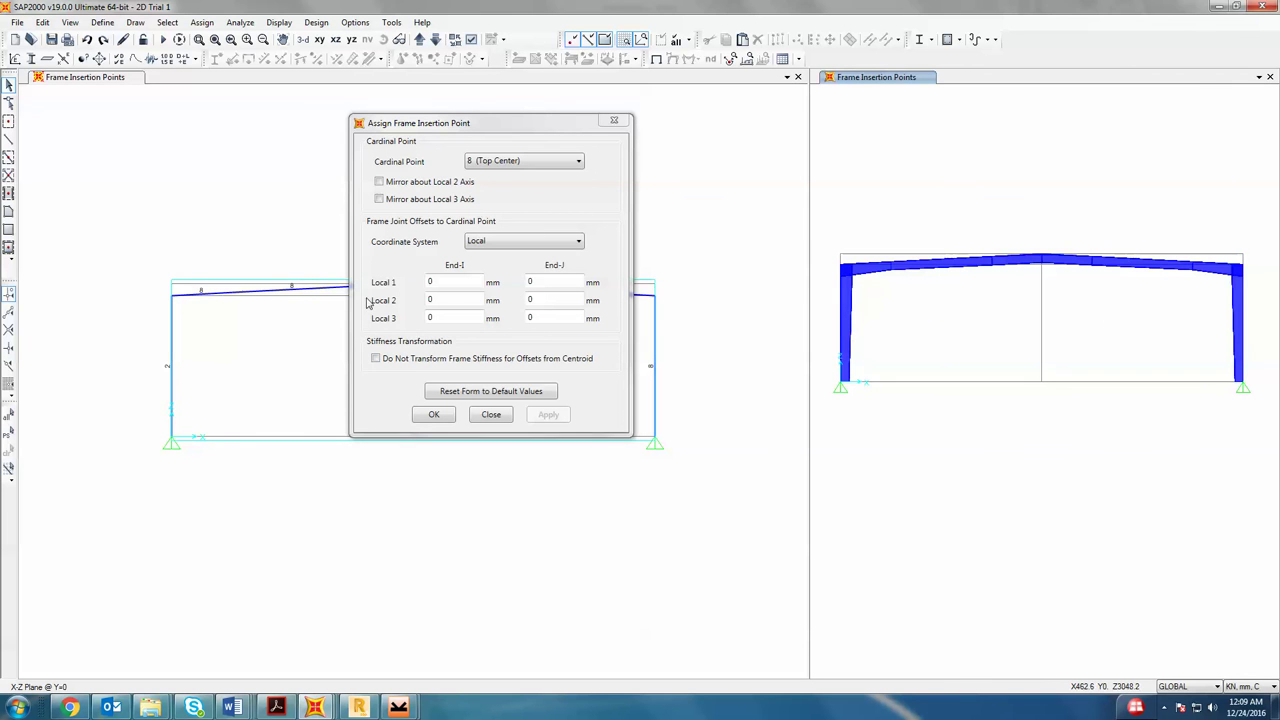
pyautogui.click(434, 414)
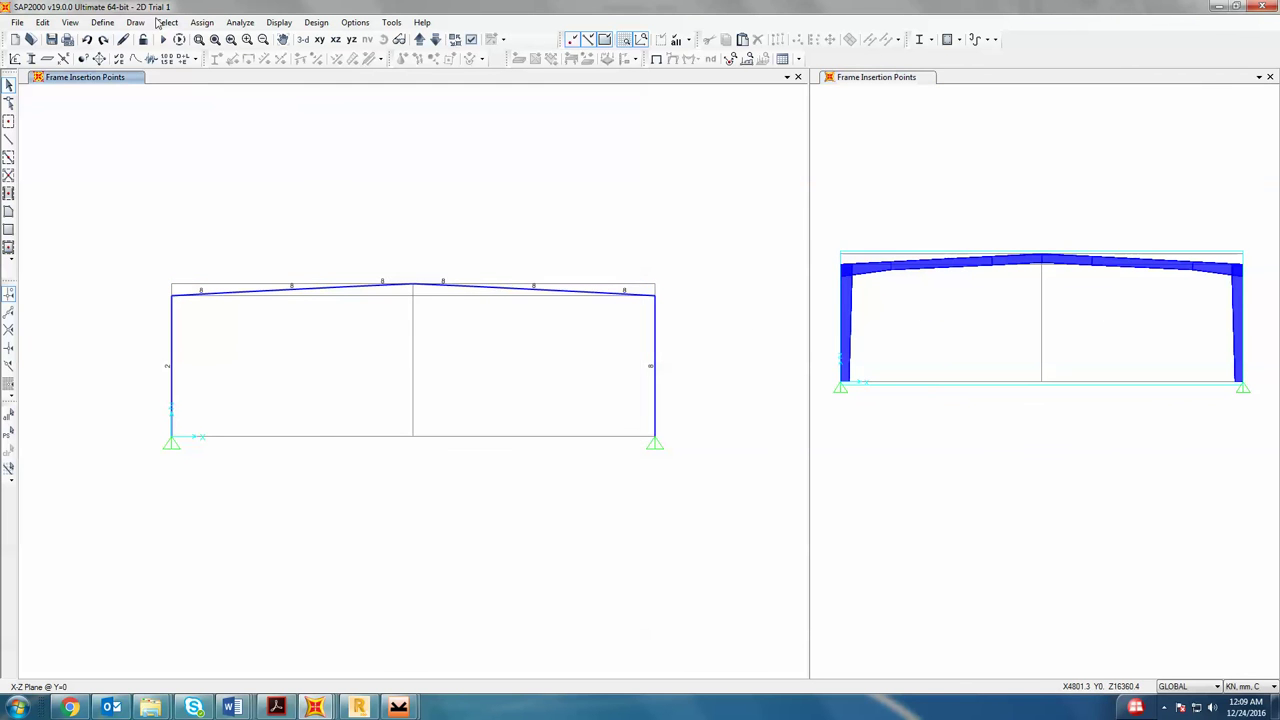
# - Run the analysis for the load cases set to run and start the steel design check of the structure
pyautogui.press('F5')
pyautogui.click(771, 452)
pyautogui.click(163, 39)
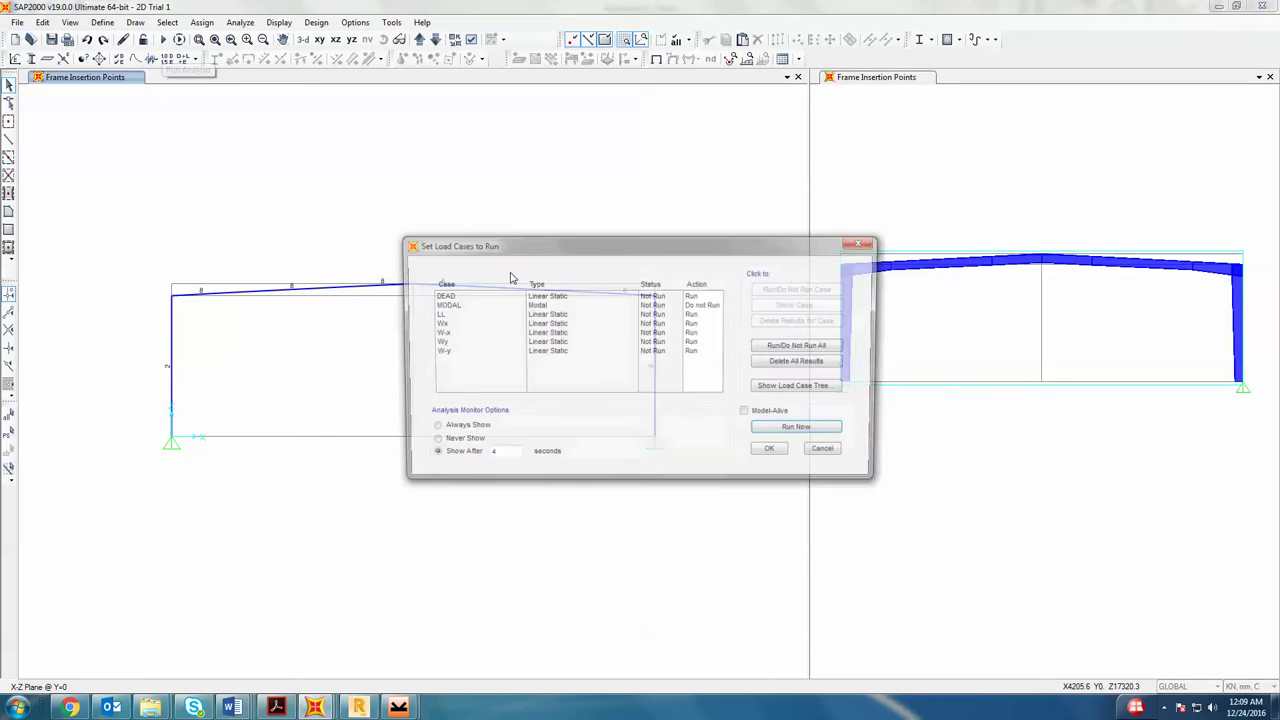
pyautogui.click(797, 431)
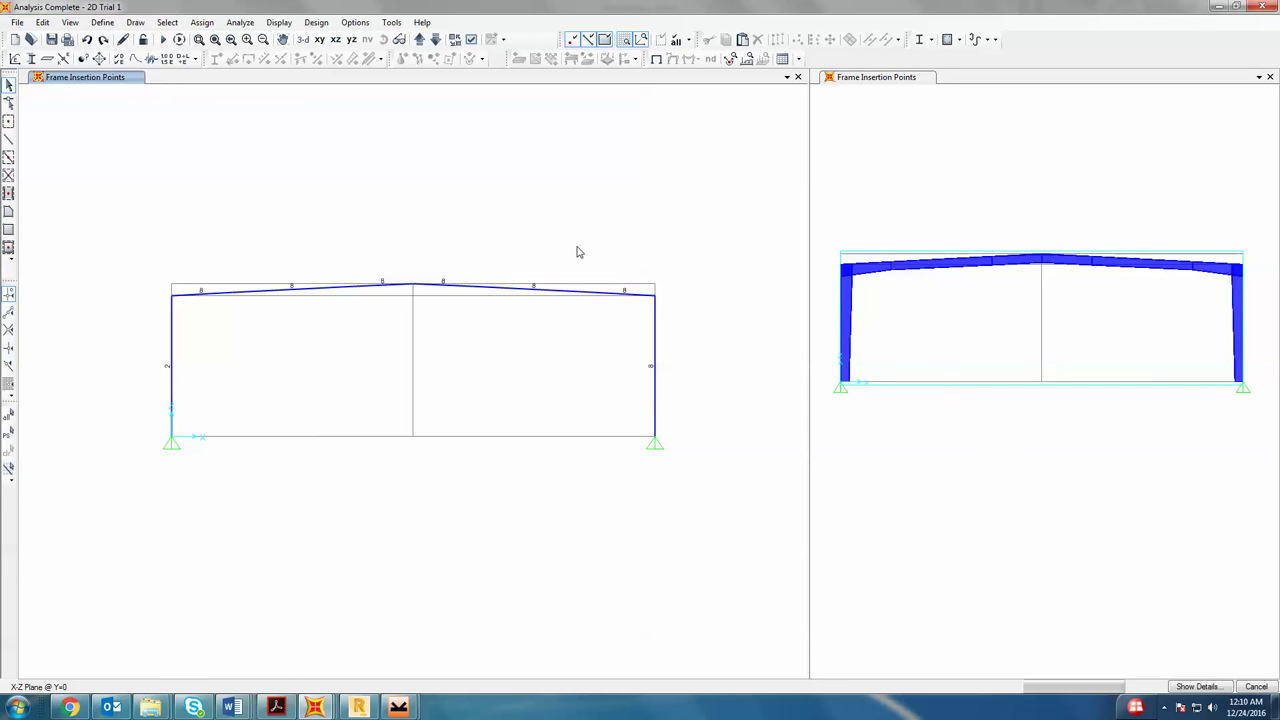
pyautogui.click(316, 22)
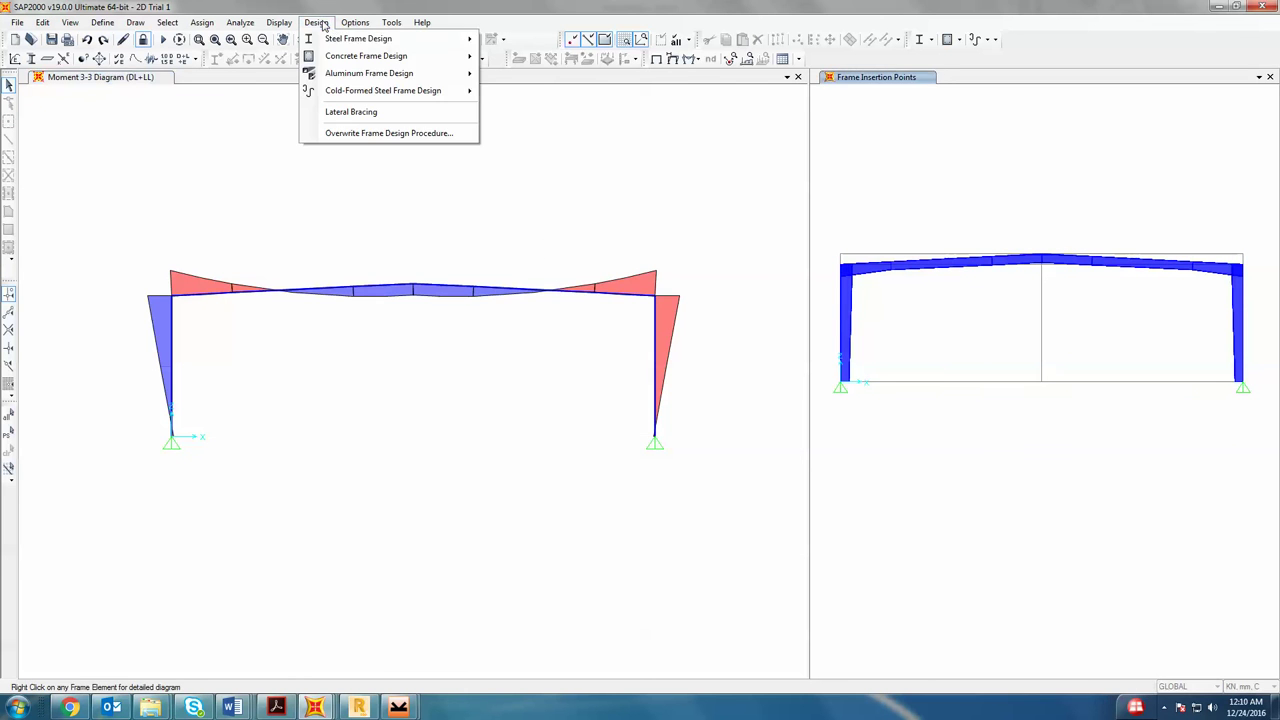
pyautogui.moveTo(360, 38)
pyautogui.click(555, 157)
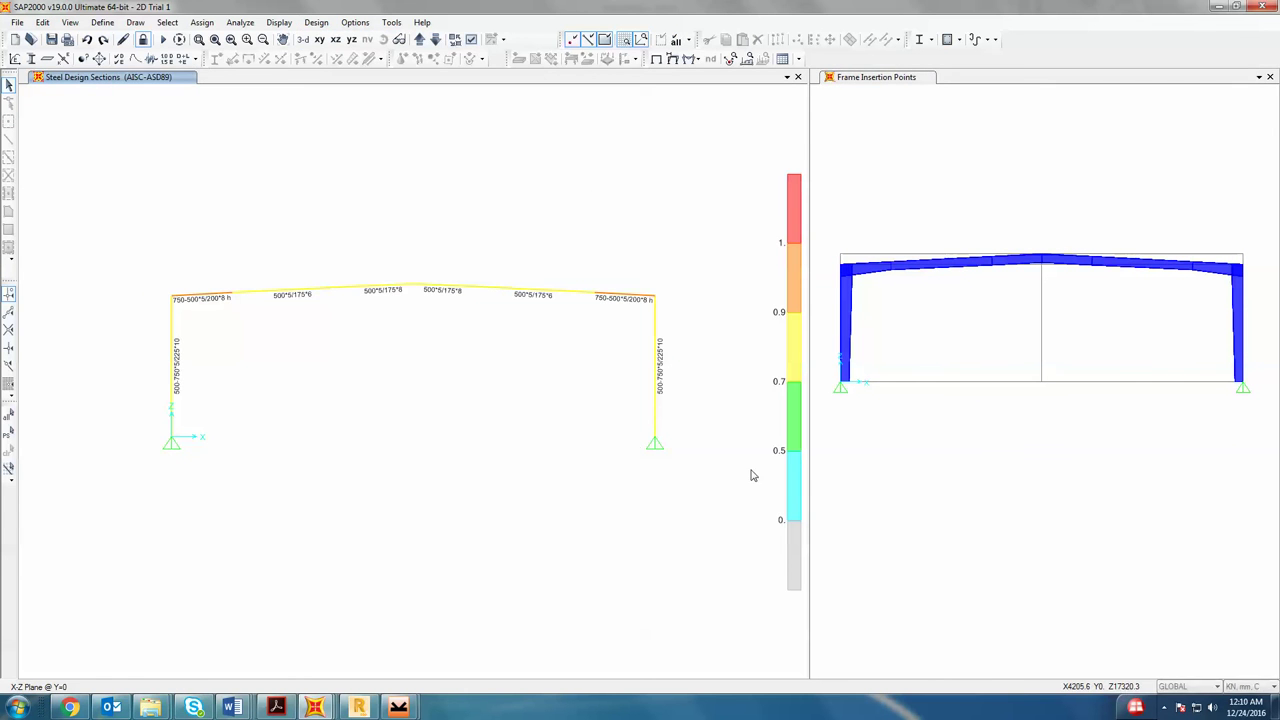
# - Review the steel stress check details of the right column, the left haunch and the left rafter segment at the ridge
pyautogui.rightClick(658, 345)
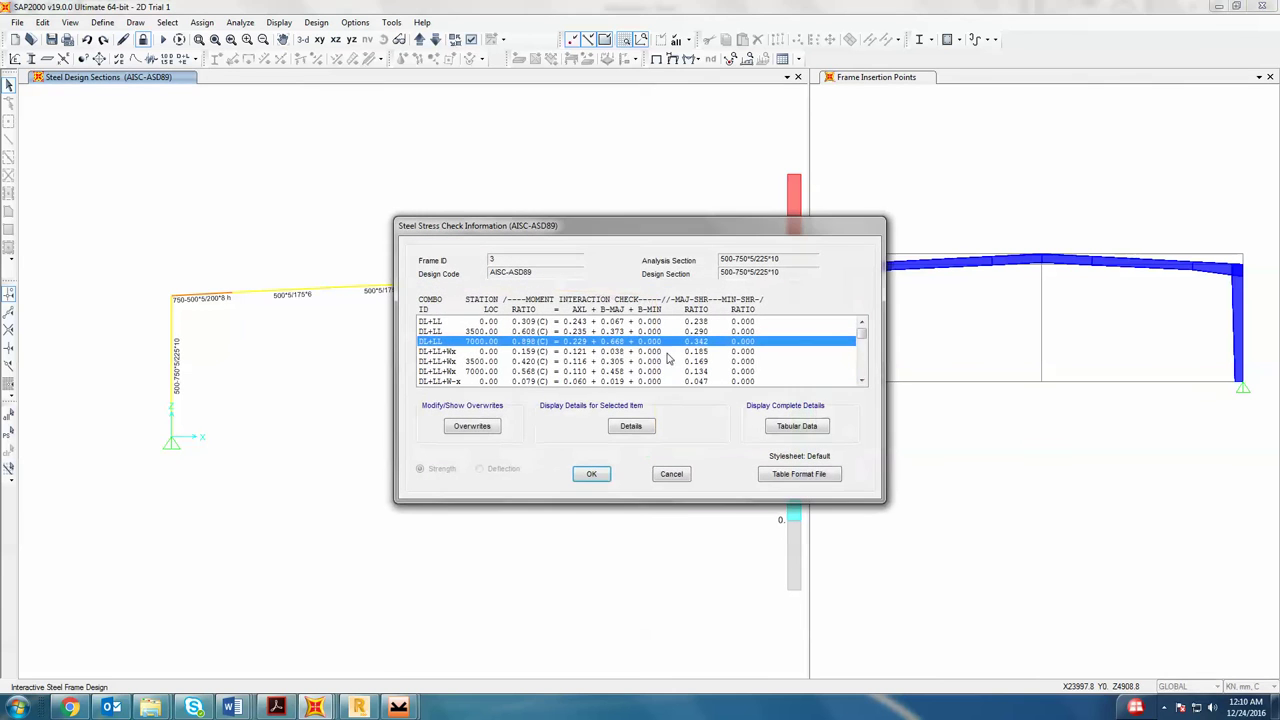
pyautogui.click(670, 475)
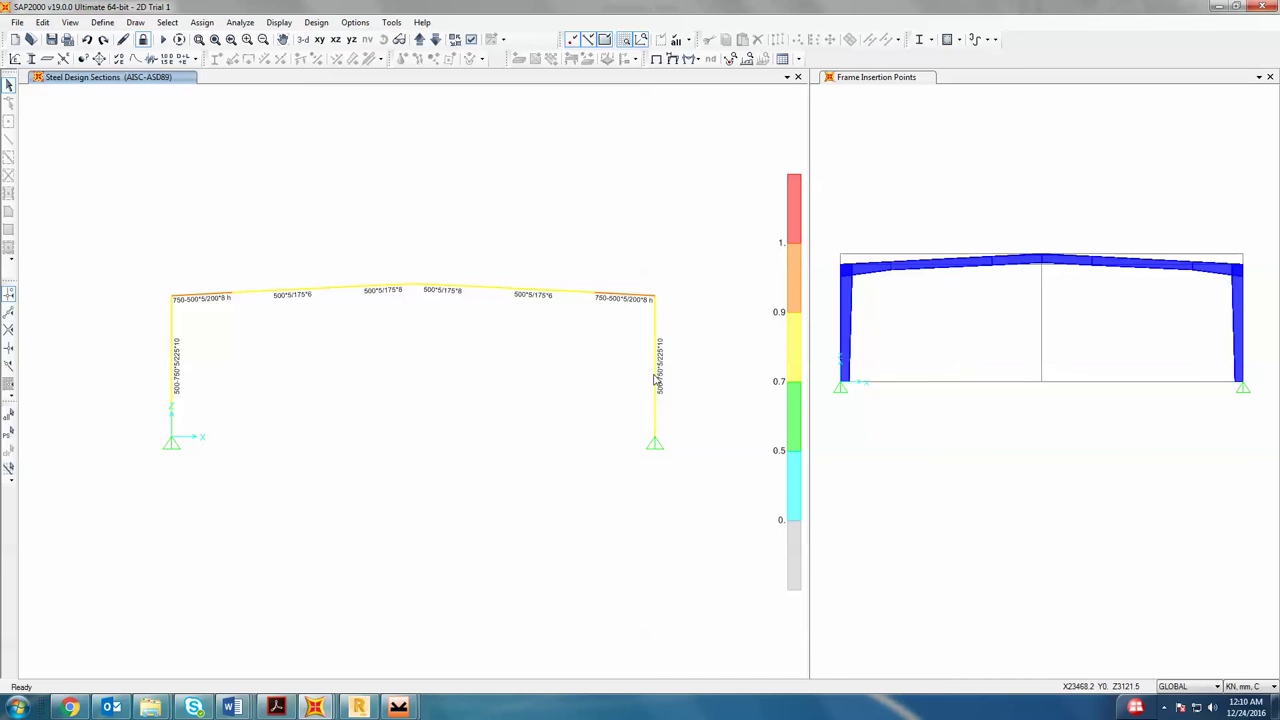
pyautogui.rightClick(655, 380)
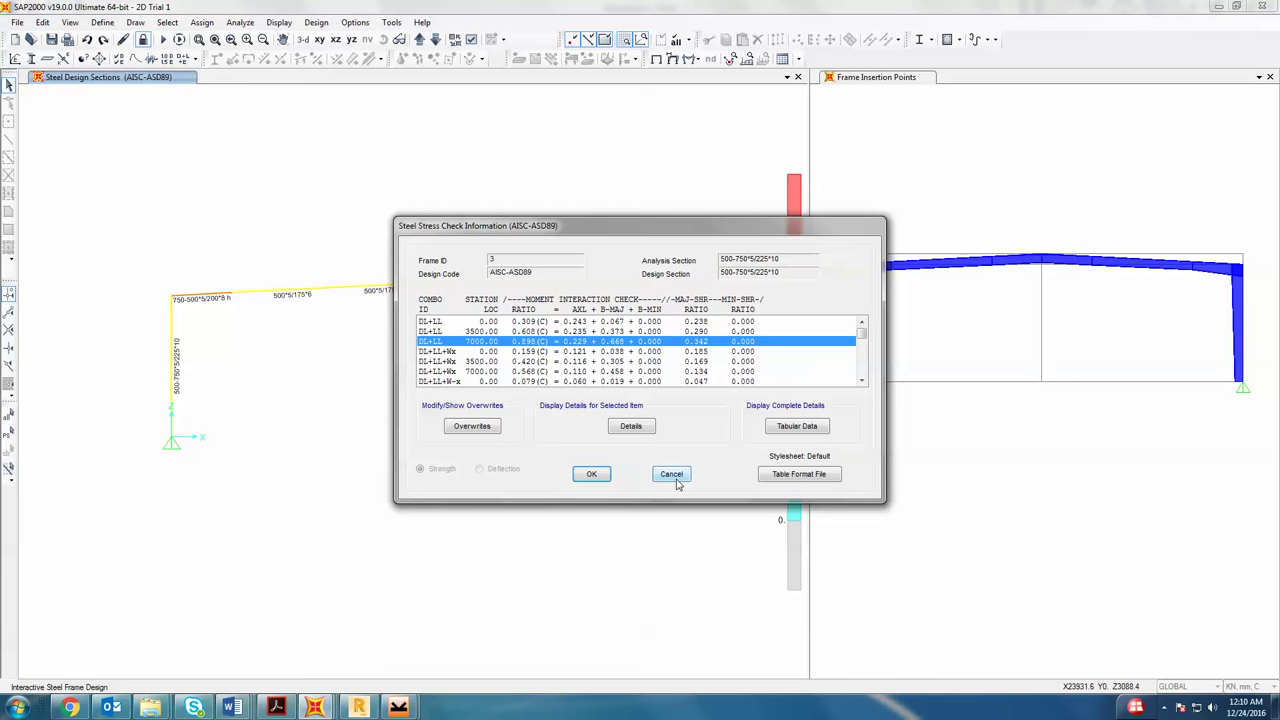
pyautogui.click(686, 474)
pyautogui.rightClick(210, 296)
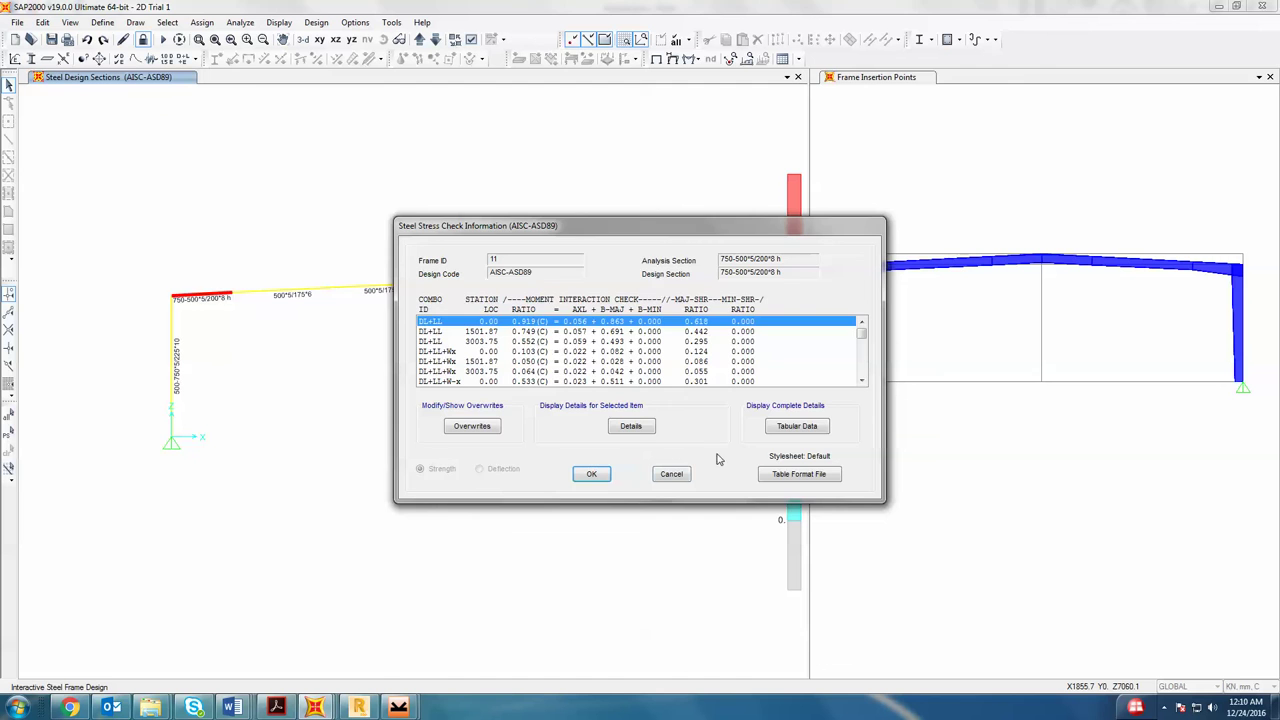
pyautogui.click(670, 476)
pyautogui.rightClick(405, 292)
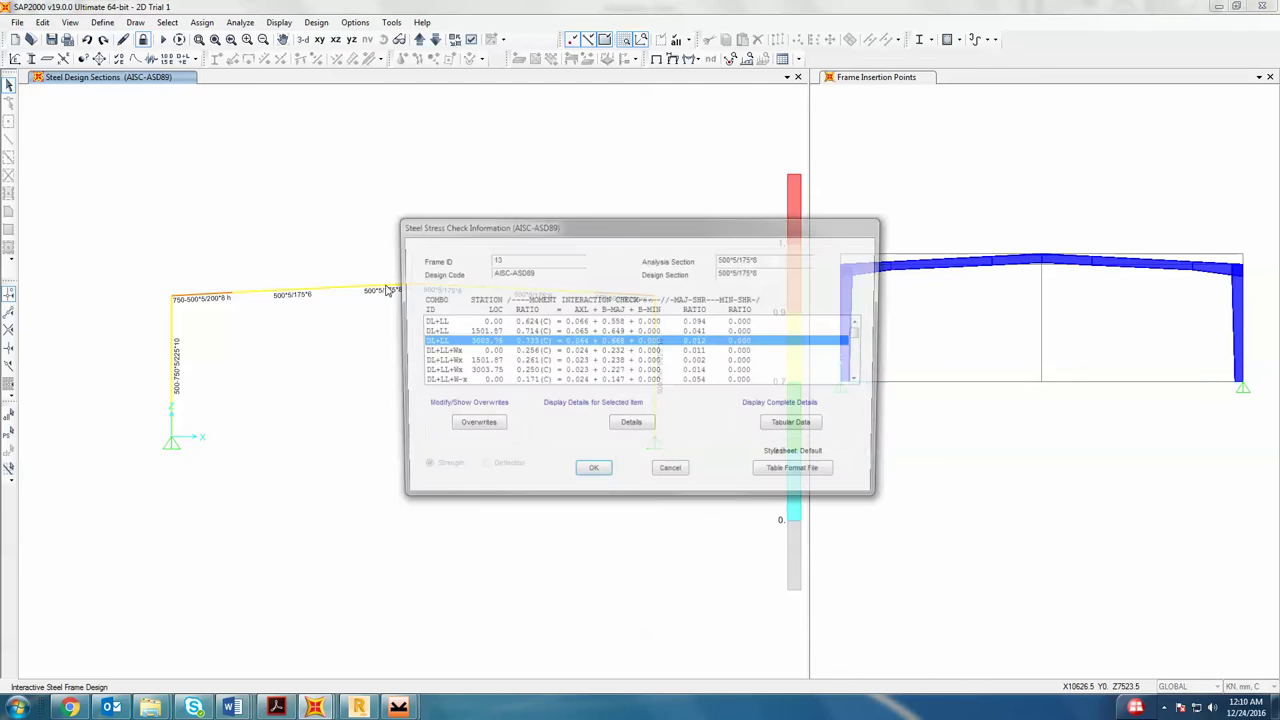
pyautogui.press('Escape')
# - Display the P-M Ratio Colors & Values of the new steel design on the frame
pyautogui.click(355, 22)
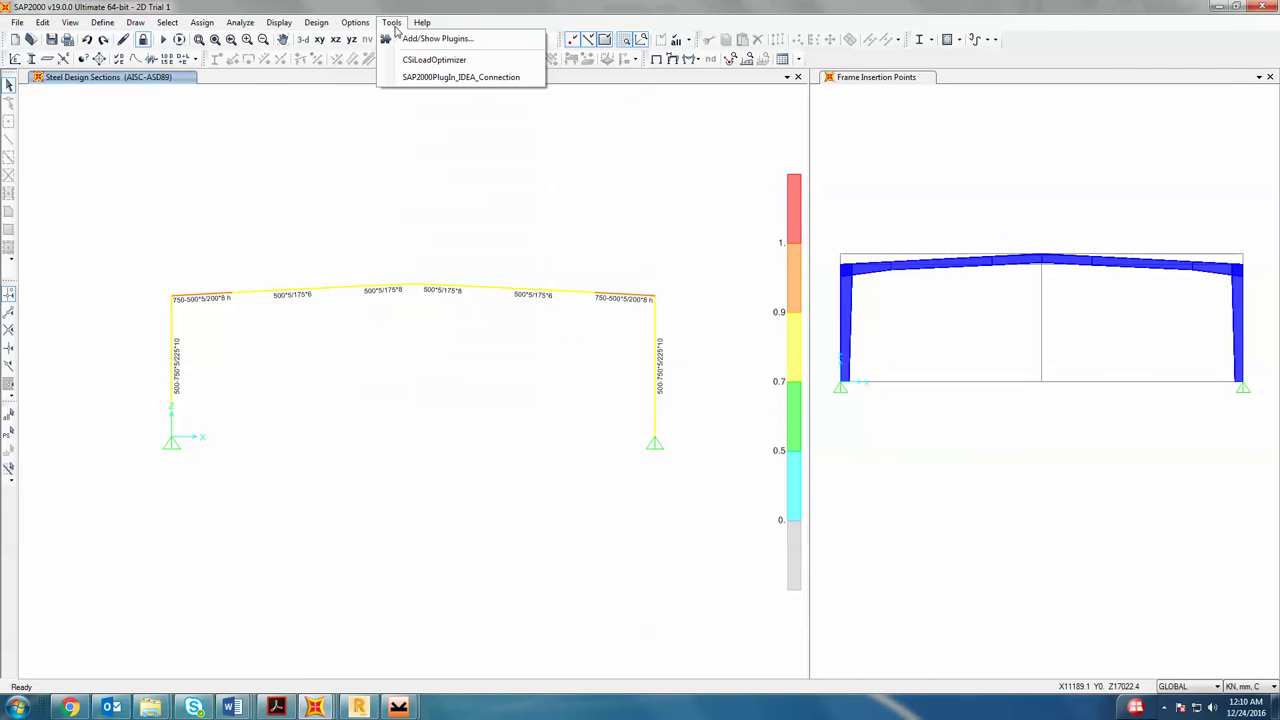
pyautogui.moveTo(360, 38)
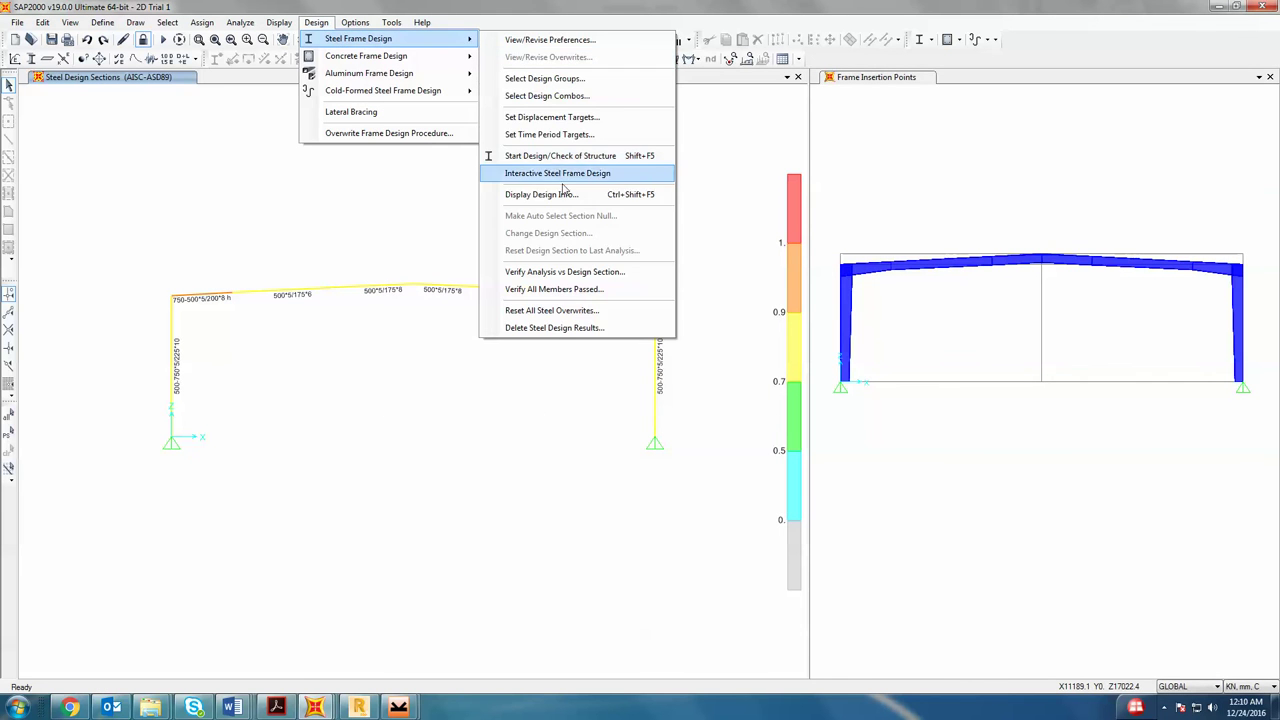
pyautogui.click(566, 195)
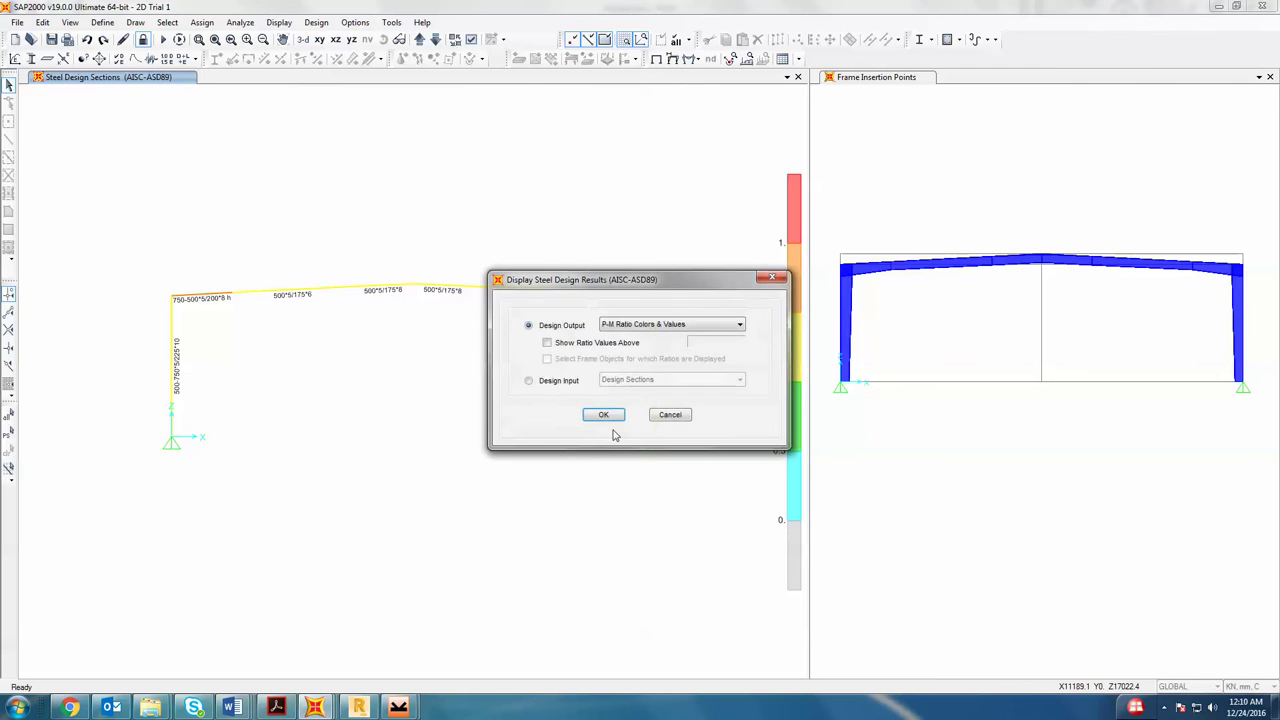
pyautogui.click(603, 414)
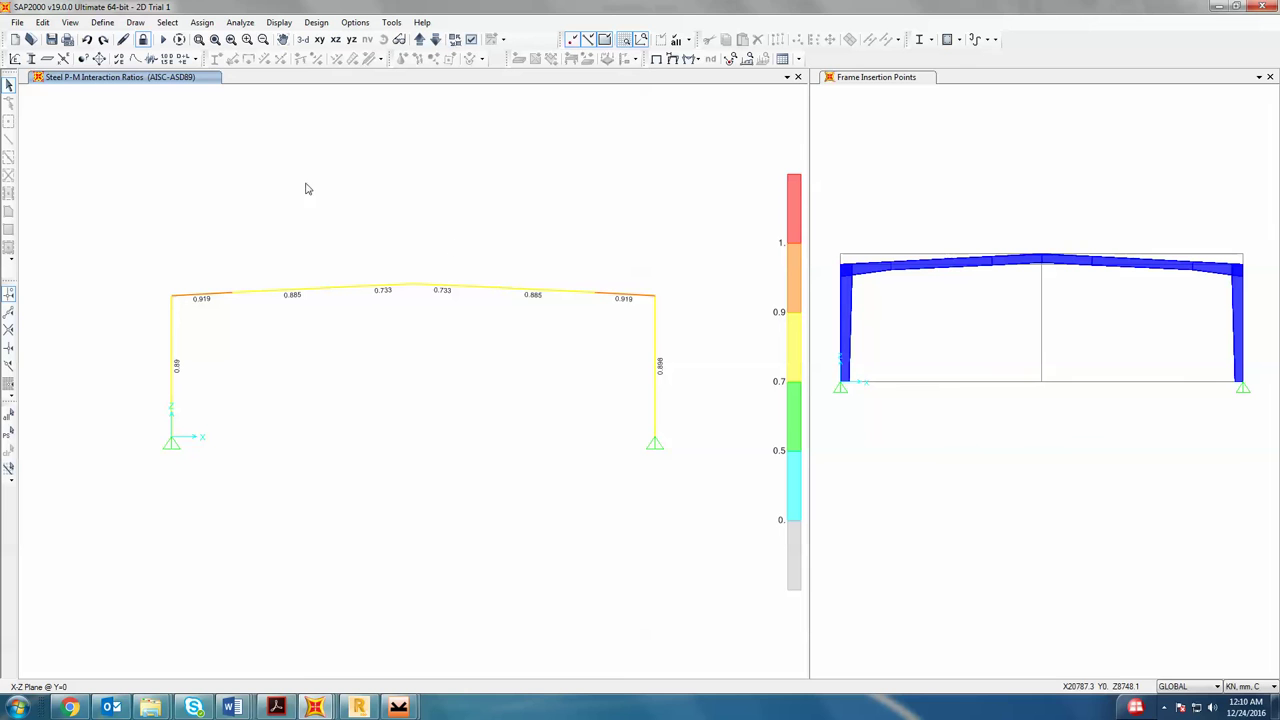
# - Unlock the model, deleting the analysis results, and open the interactive name change for Element Labels - Joint
pyautogui.click(145, 40)
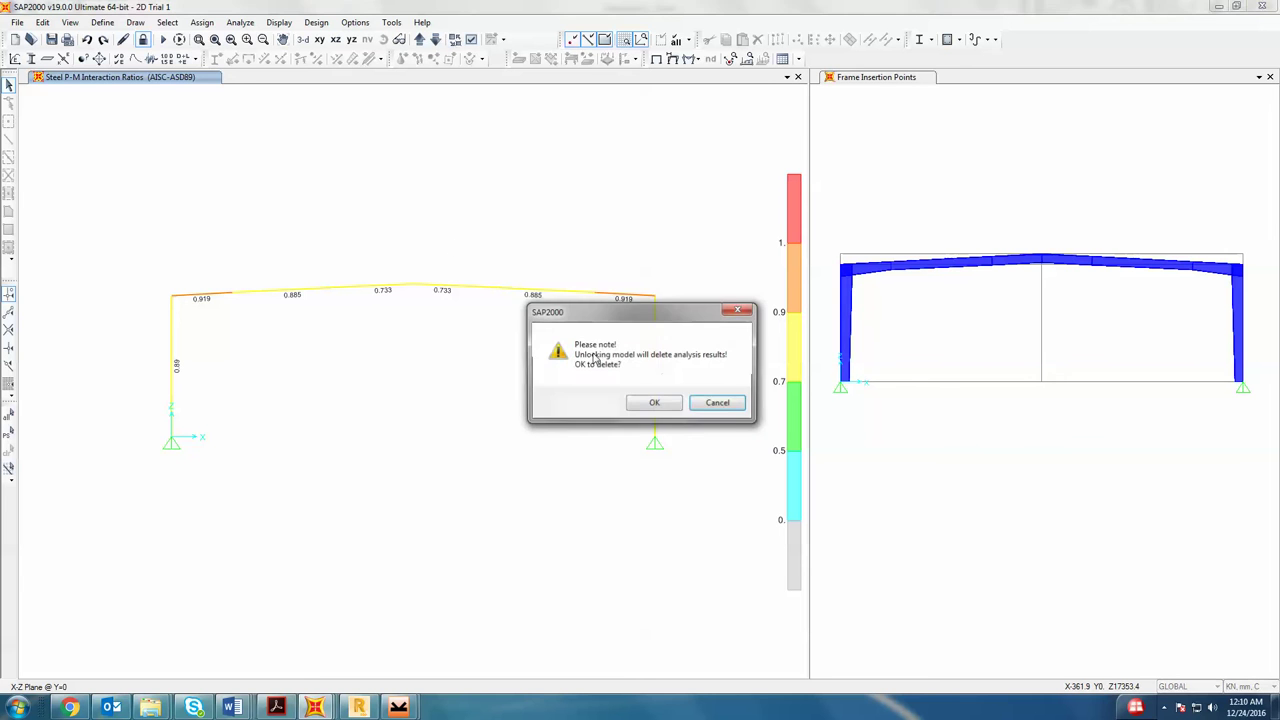
pyautogui.click(657, 404)
pyautogui.click(42, 22)
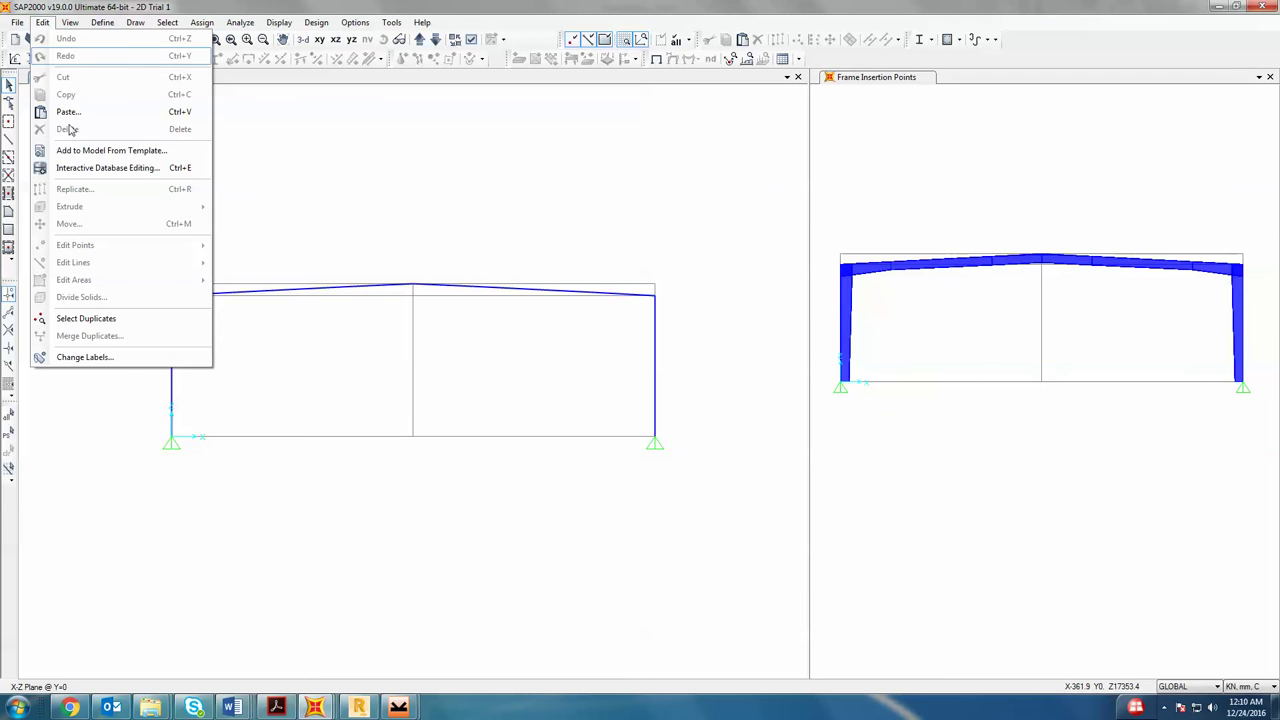
pyautogui.click(122, 368)
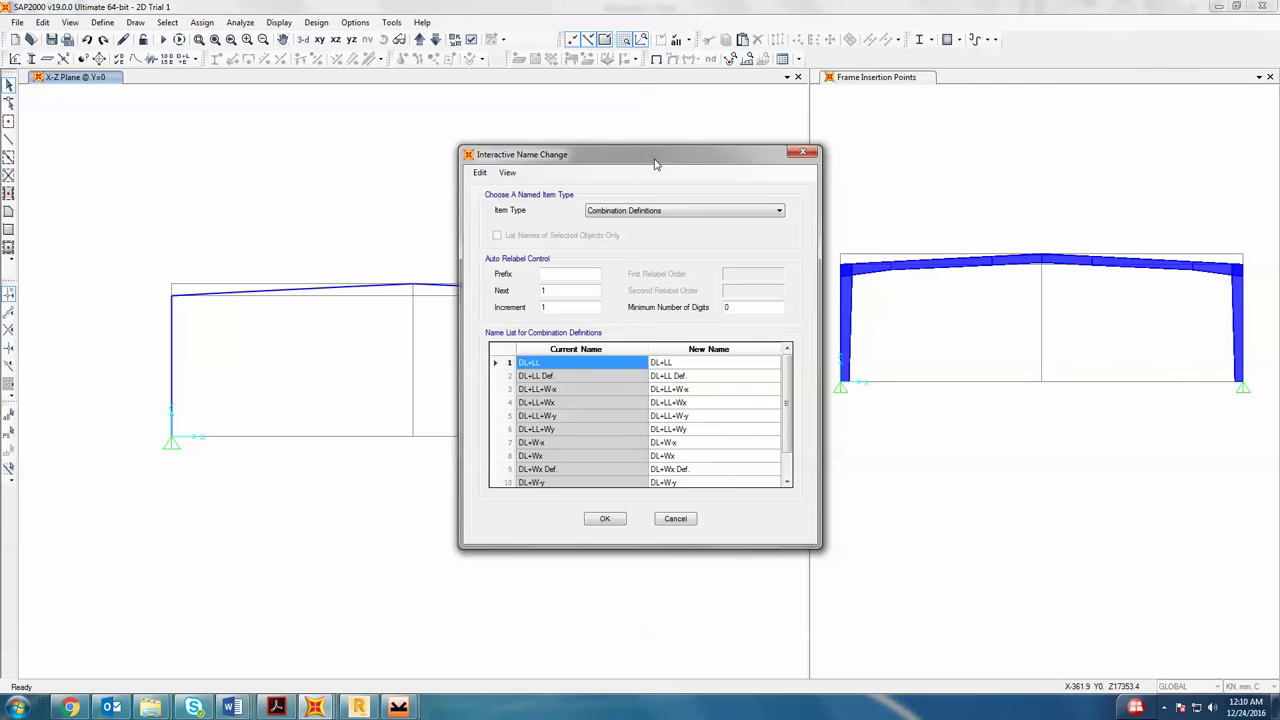
pyautogui.moveTo(651, 154); pyautogui.dragTo(981, 115)
pyautogui.click(999, 170)
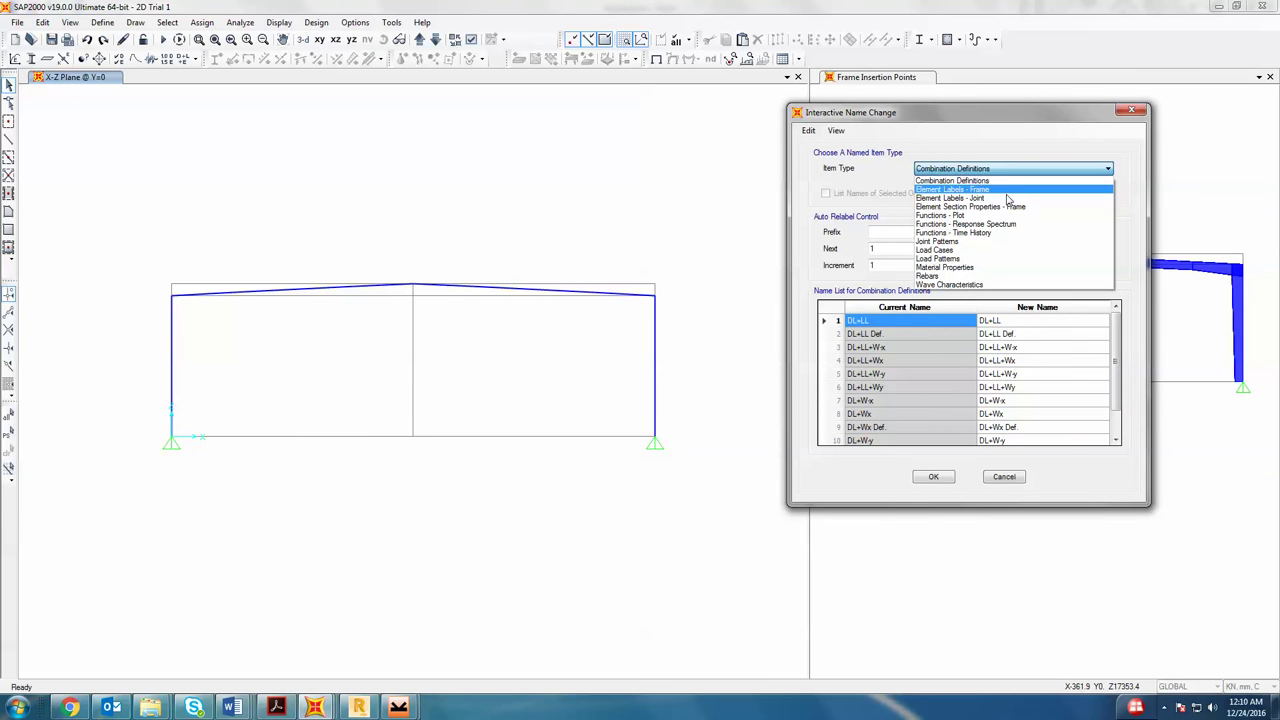
pyautogui.click(1008, 198)
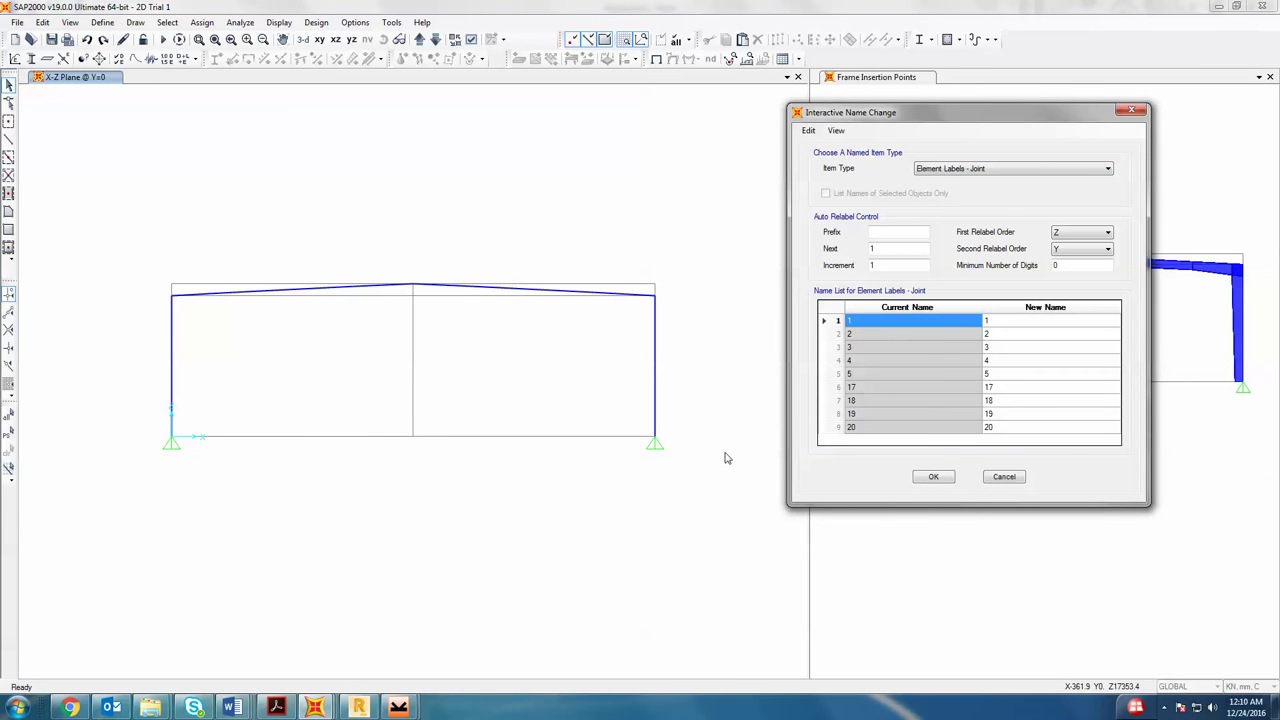
# - Rename joint labels 17, 18, 19 and 20 to 6, 7, 8 and 9
pyautogui.click(1005, 390)
pyautogui.write('6')
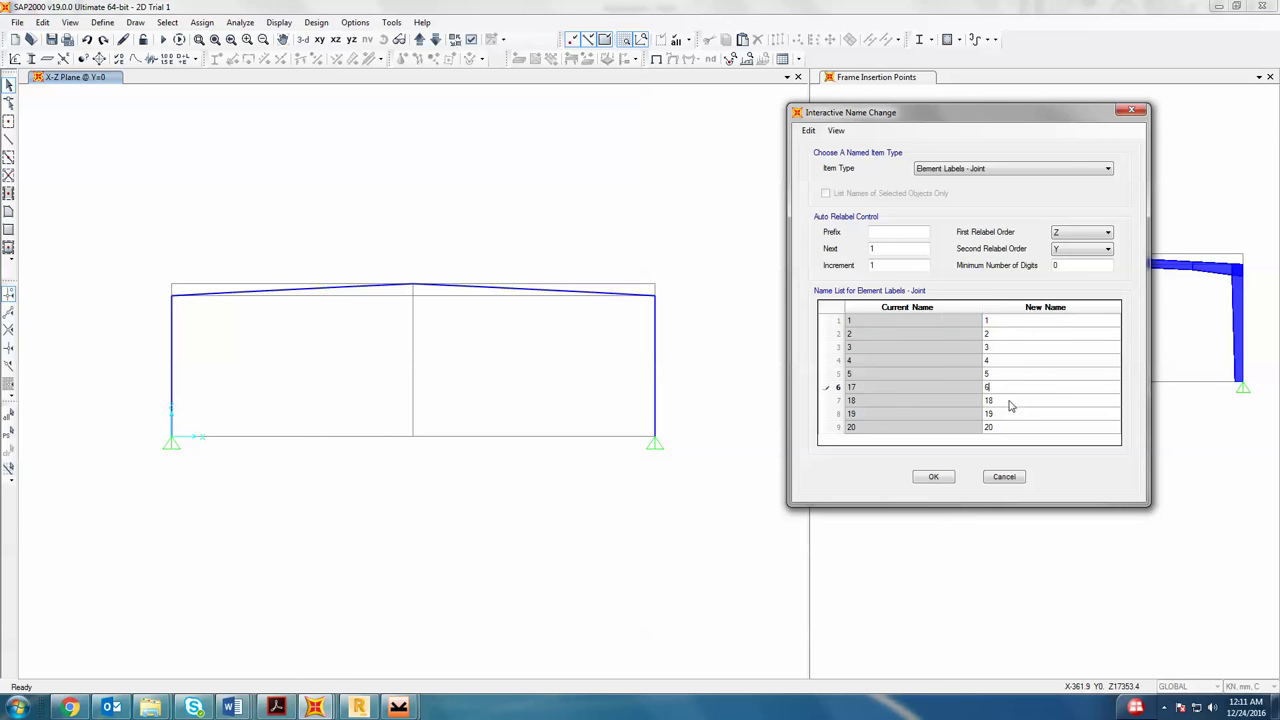
pyautogui.click(1014, 403)
pyautogui.write('7')
pyautogui.click(1014, 417)
pyautogui.write('8')
pyautogui.click(1012, 428)
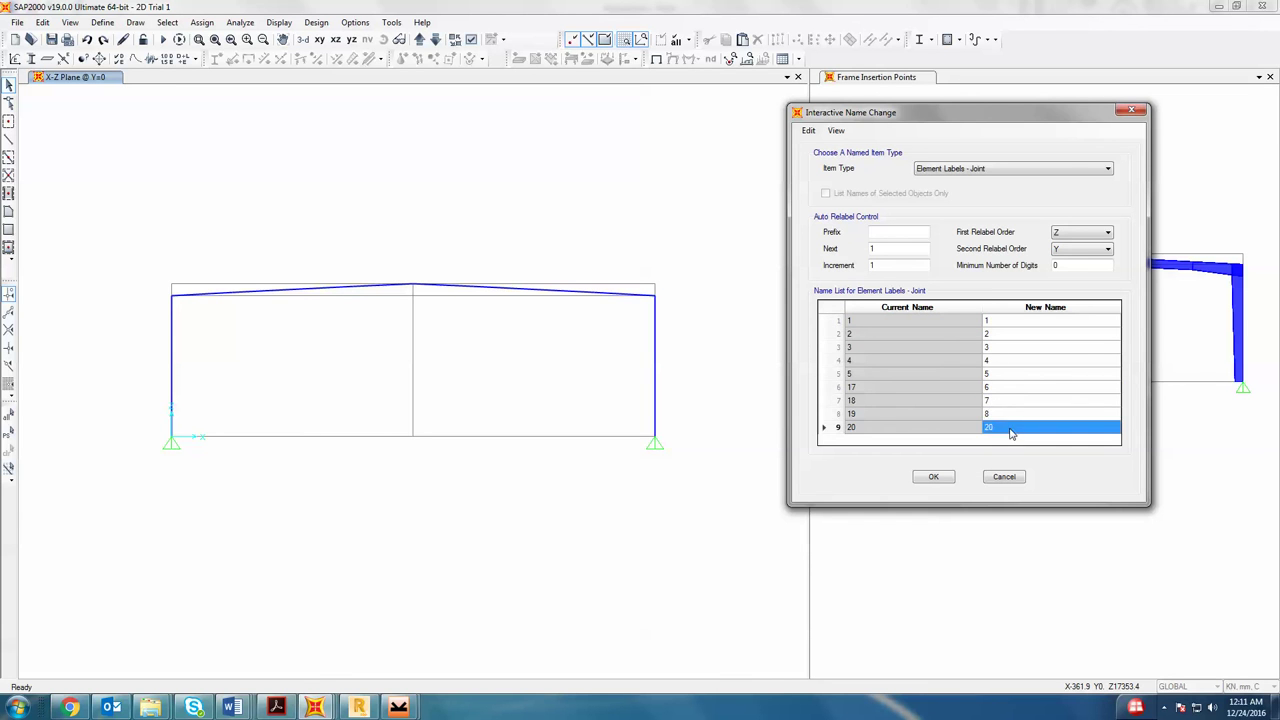
pyautogui.write('9')
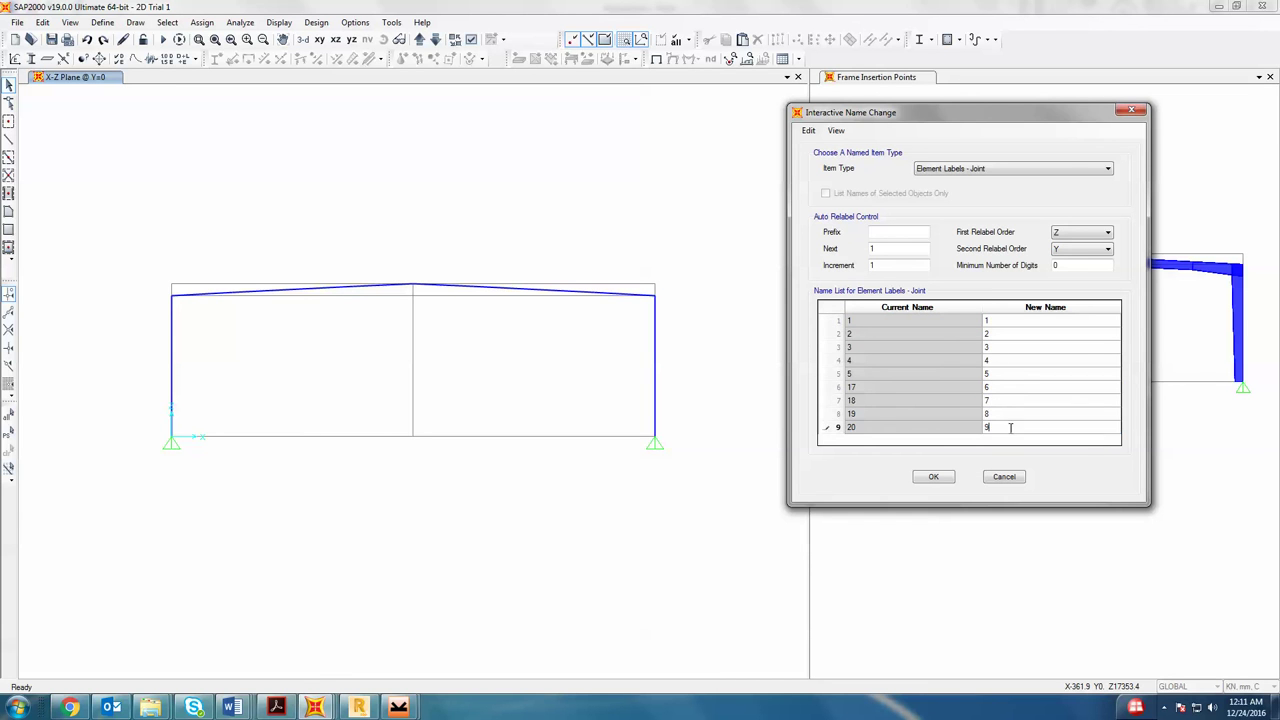
# - Renumber the frame element labels consecutively from 1 to 8, with 3 becoming 2 and 11–16 becoming 3–8, and apply the name changes
pyautogui.click(1002, 169)
pyautogui.click(1000, 190)
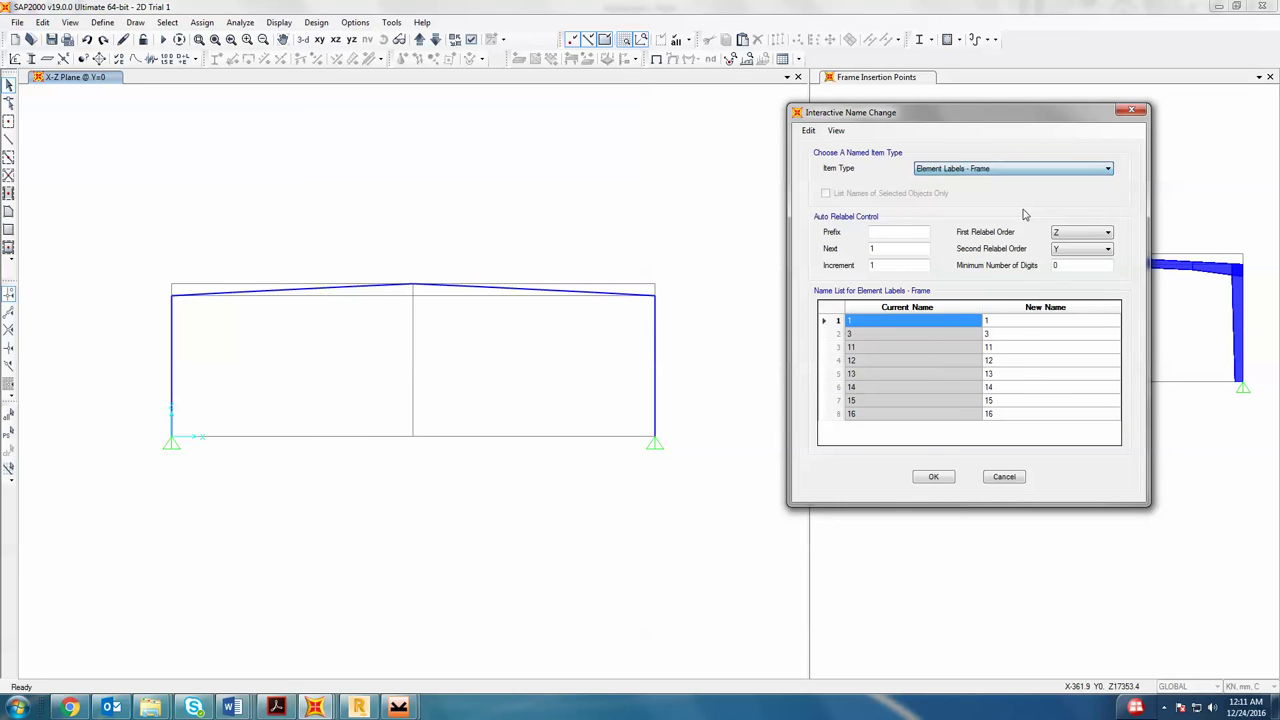
pyautogui.click(995, 324)
pyautogui.write('1')
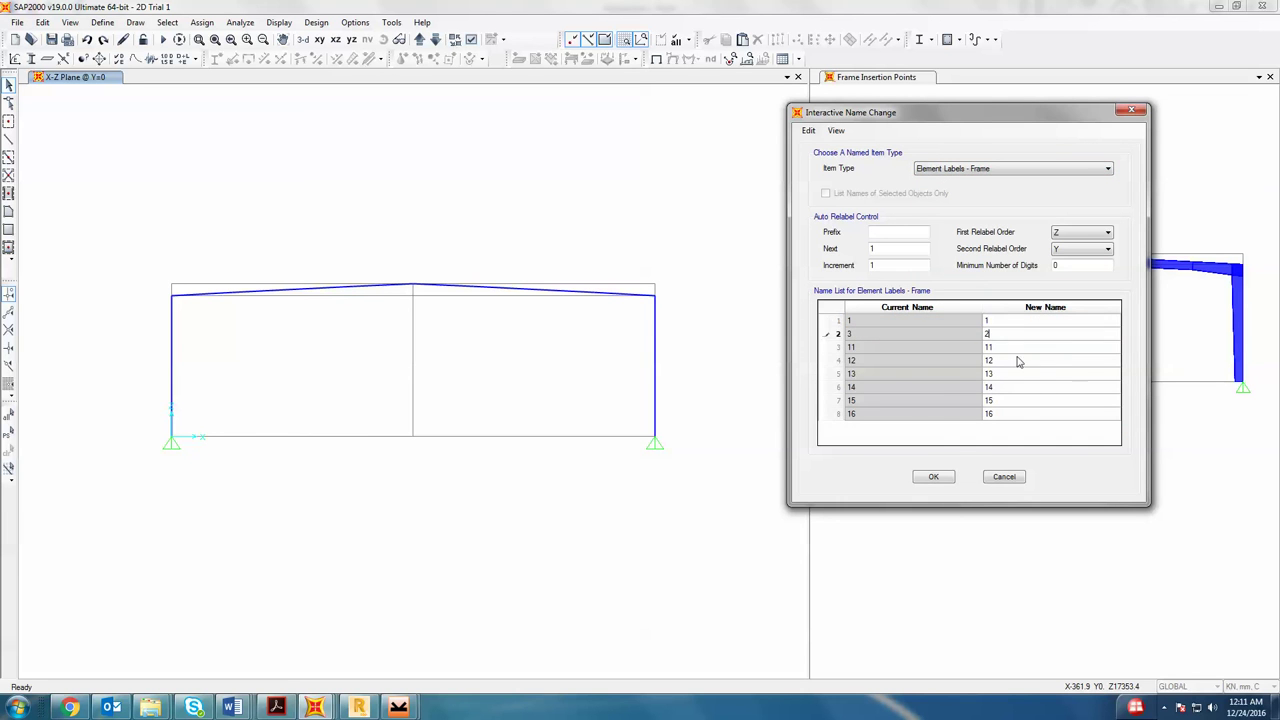
pyautogui.click(1009, 349)
pyautogui.write('3')
pyautogui.click(1006, 361)
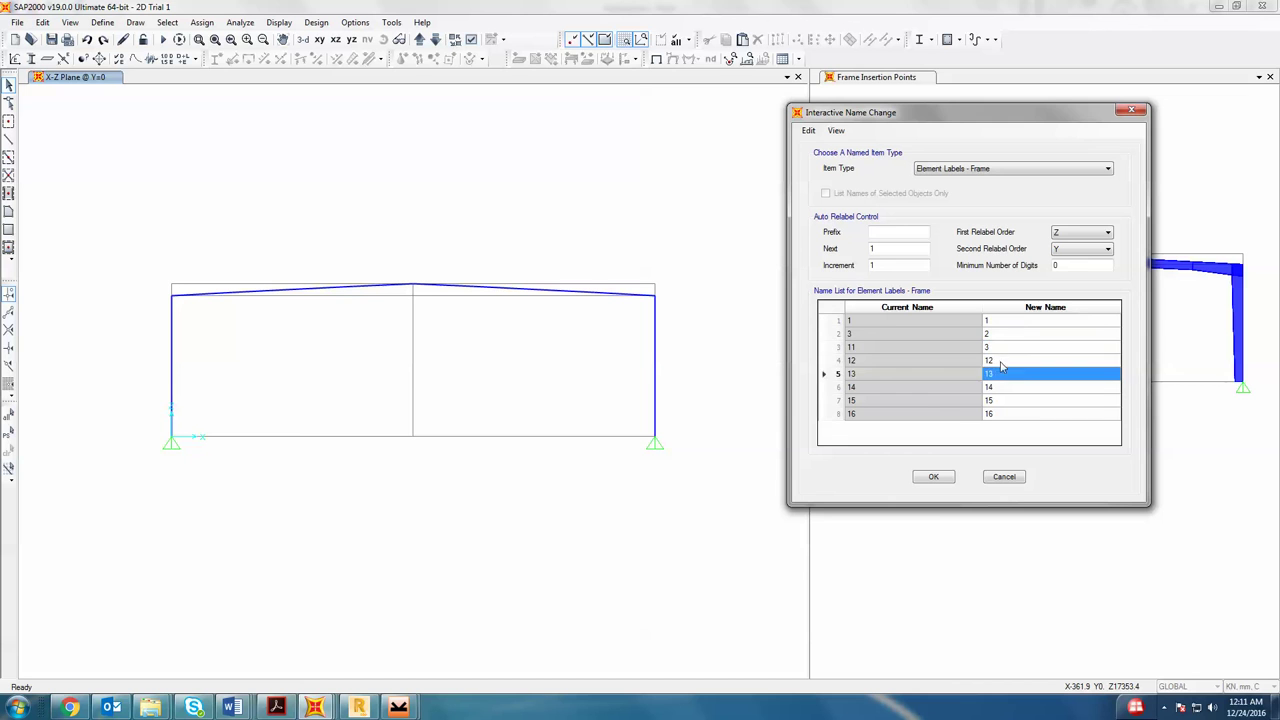
pyautogui.write('4')
pyautogui.click(1007, 376)
pyautogui.write('5')
pyautogui.click(1001, 390)
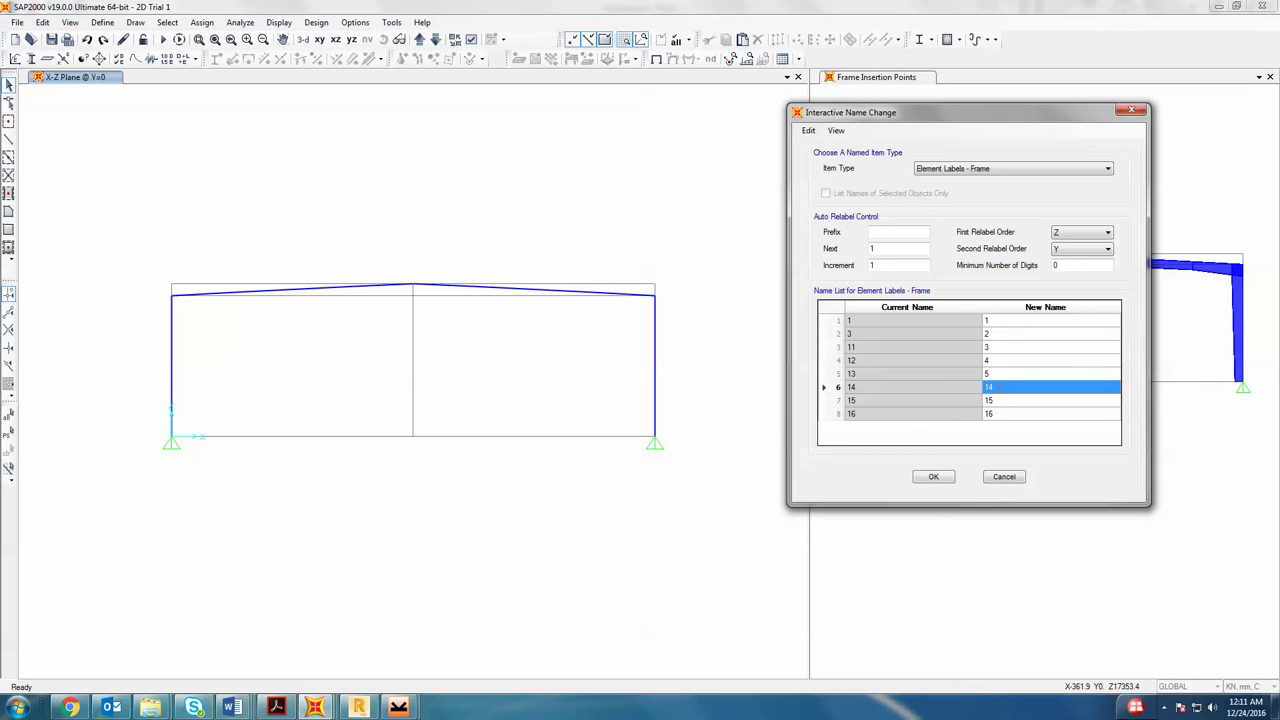
pyautogui.write('6')
pyautogui.click(1004, 401)
pyautogui.write('7')
pyautogui.click(1006, 414)
pyautogui.write('8')
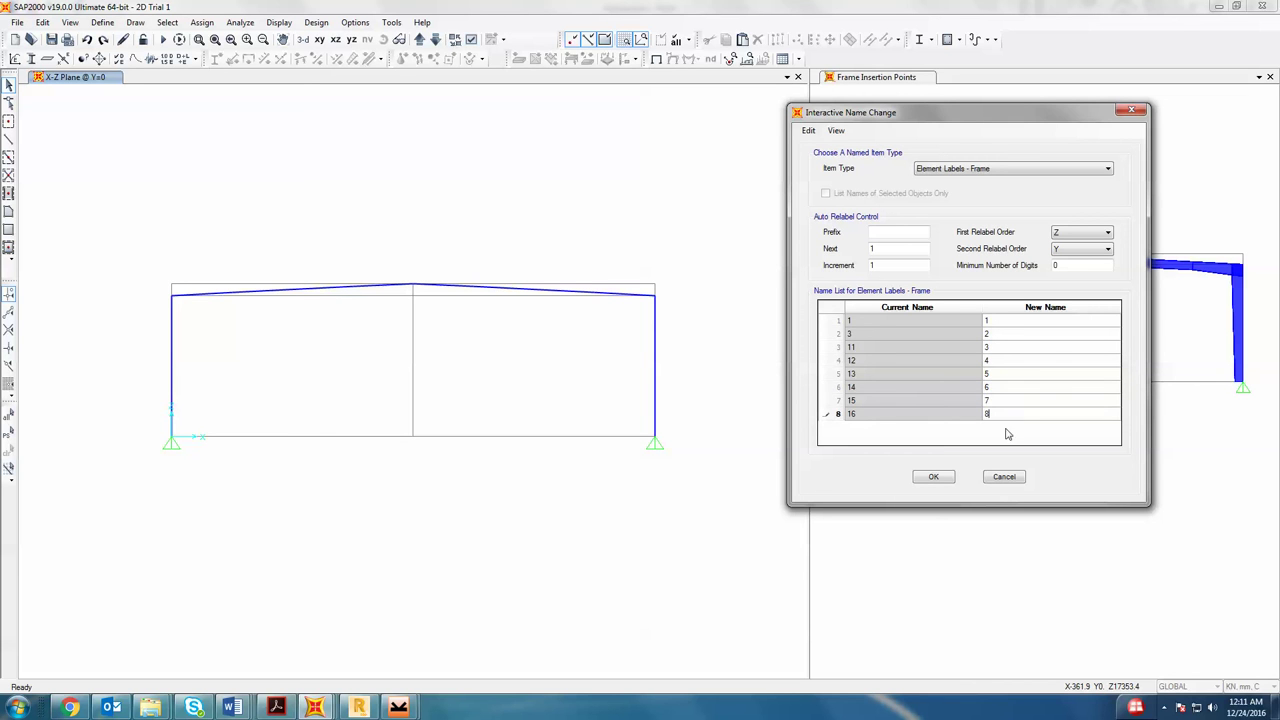
pyautogui.click(934, 480)
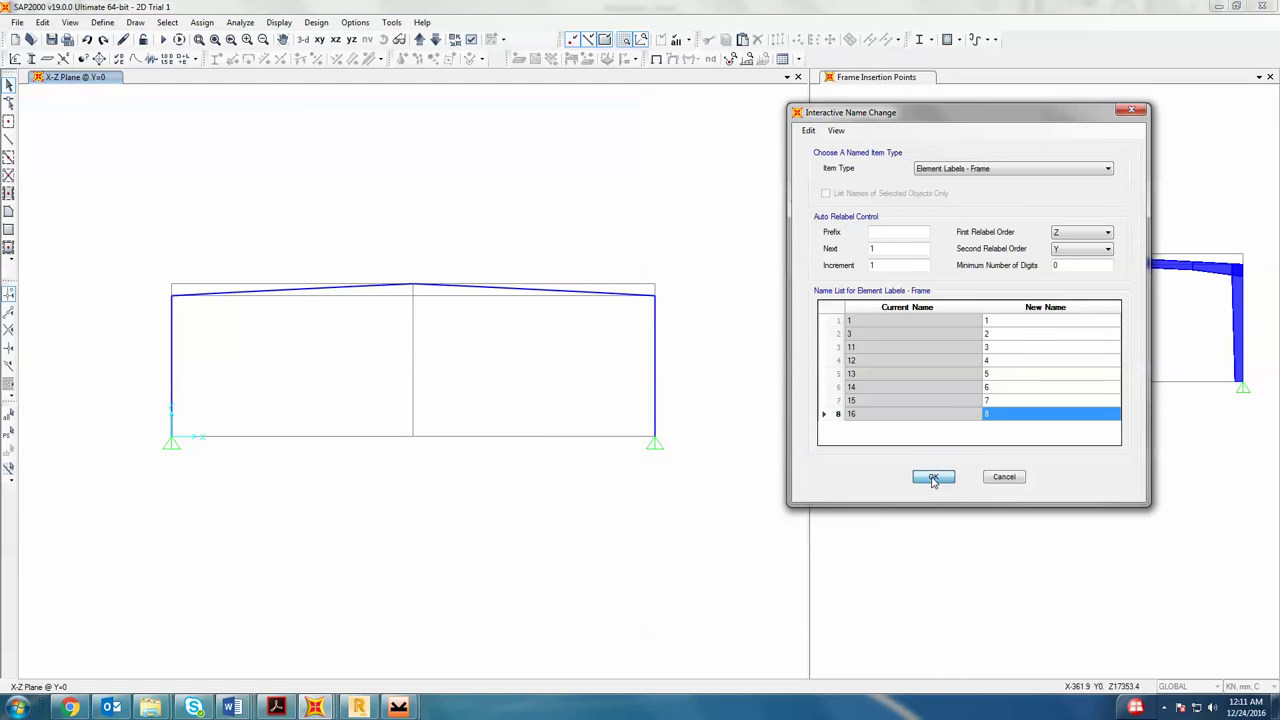
pyautogui.click(684, 399)
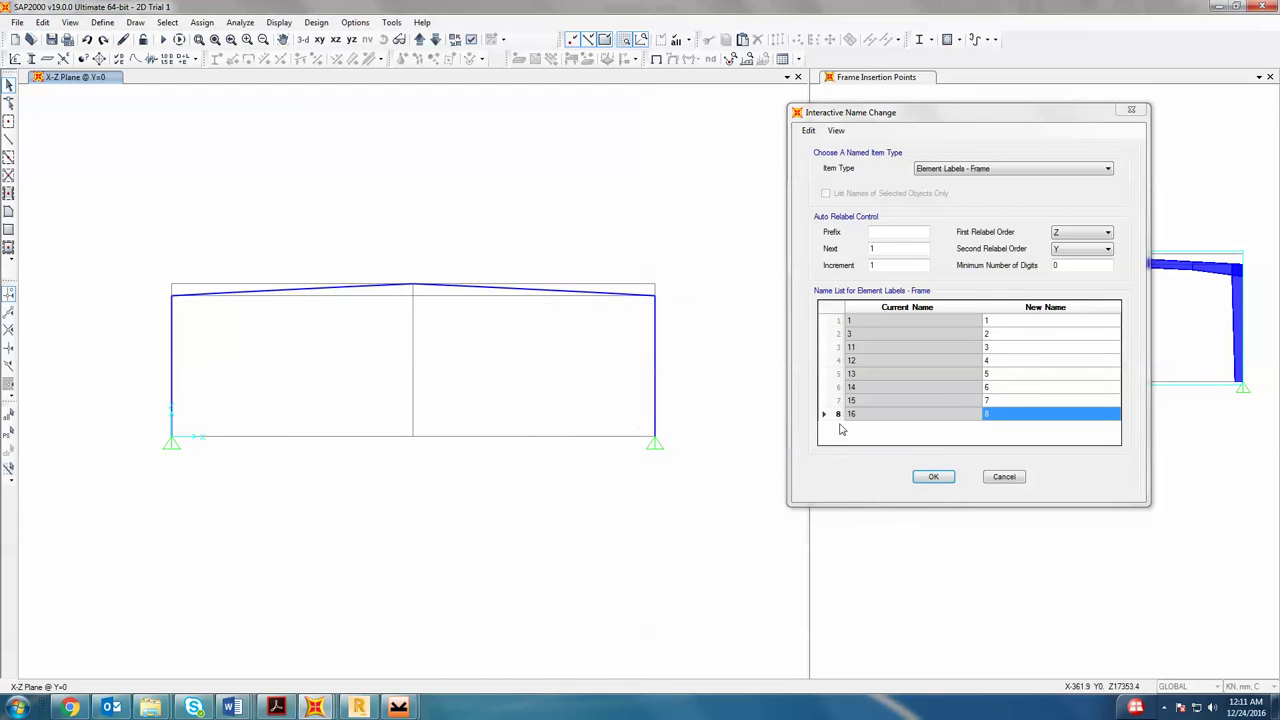
pyautogui.click(933, 476)
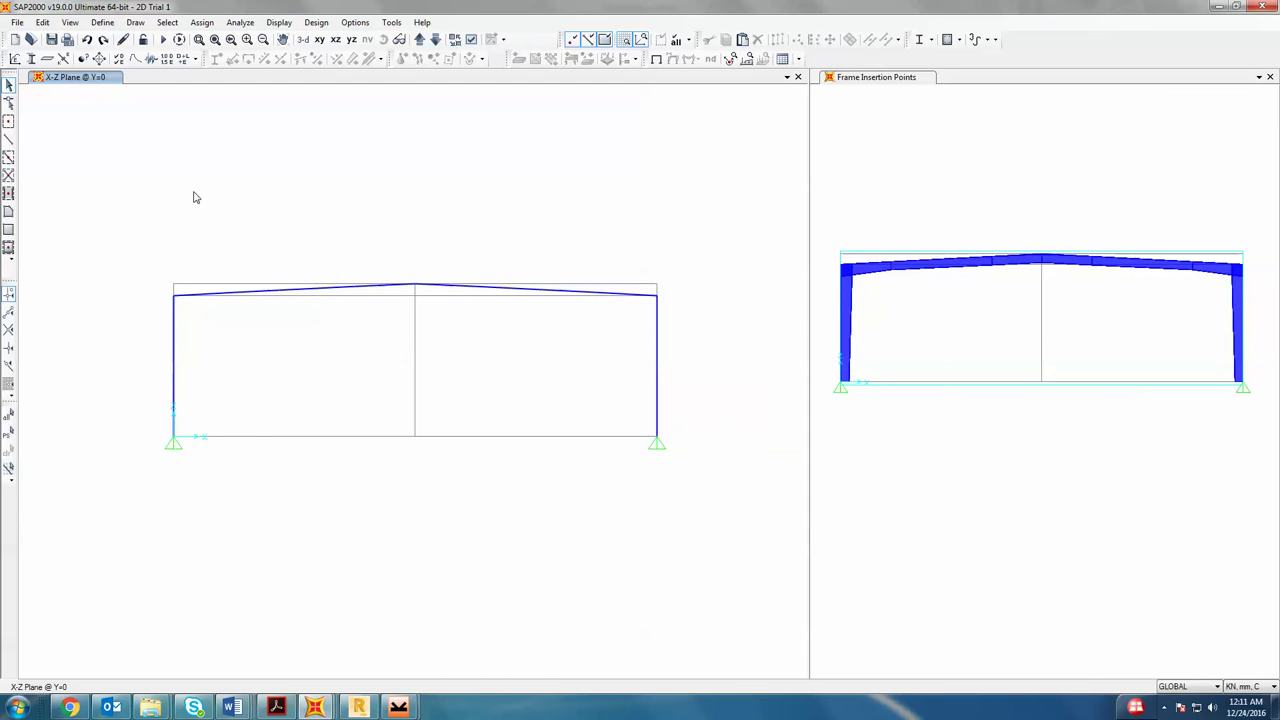
# - Display the joint labels on the extruded frame in the X-Z plane view
pyautogui.click(471, 39)
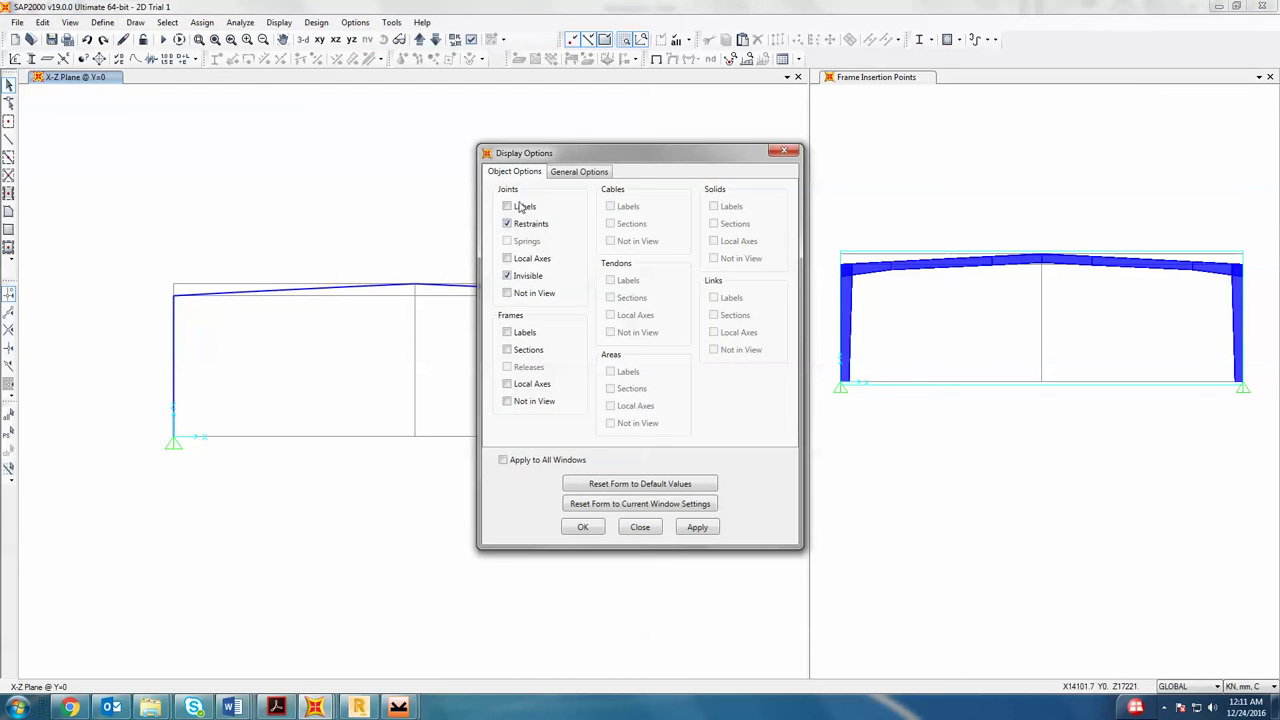
pyautogui.click(697, 527)
pyautogui.moveTo(654, 151); pyautogui.dragTo(994, 111)
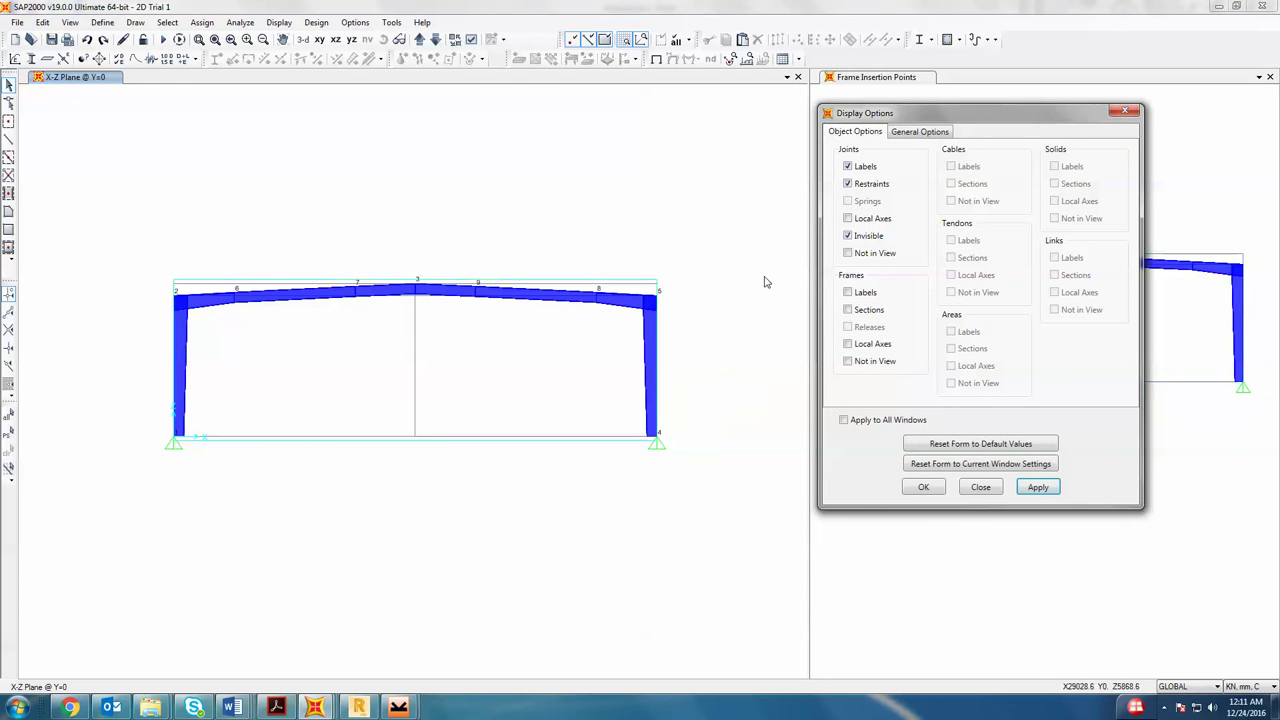
# - Show frame labels instead of joint labels in the X-Z plane view, using the Standard view type
pyautogui.click(922, 133)
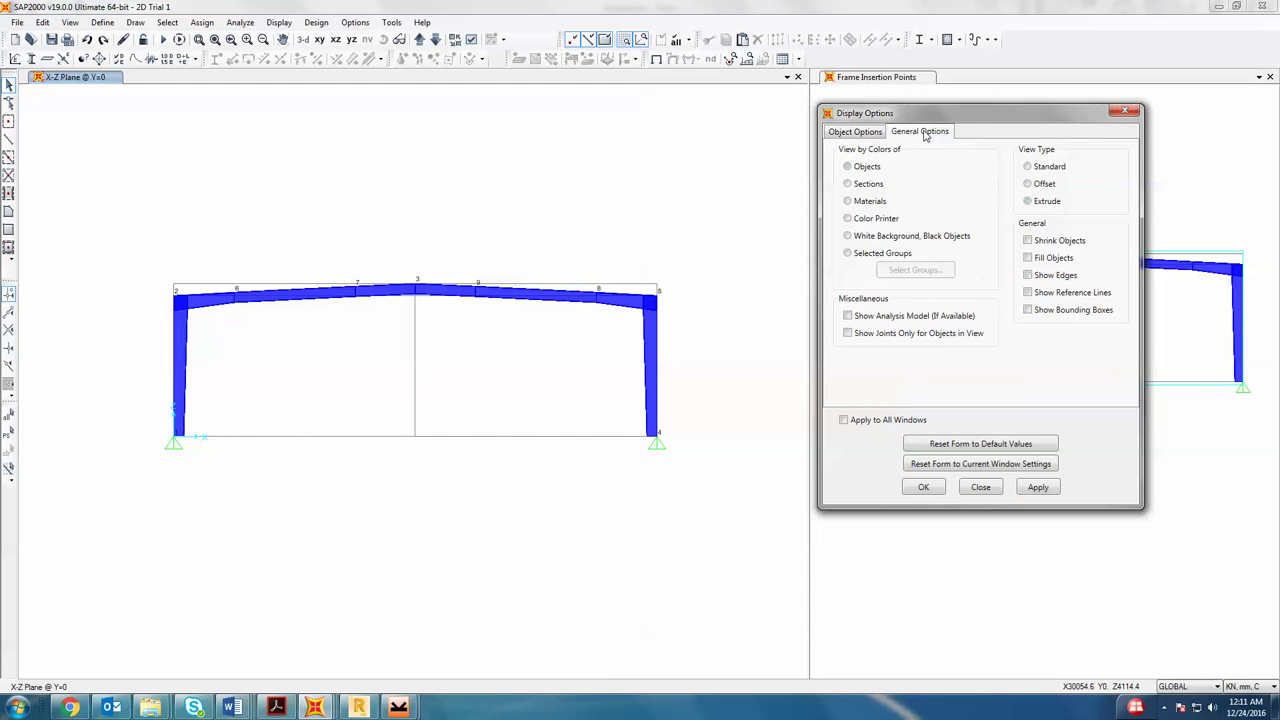
pyautogui.click(858, 134)
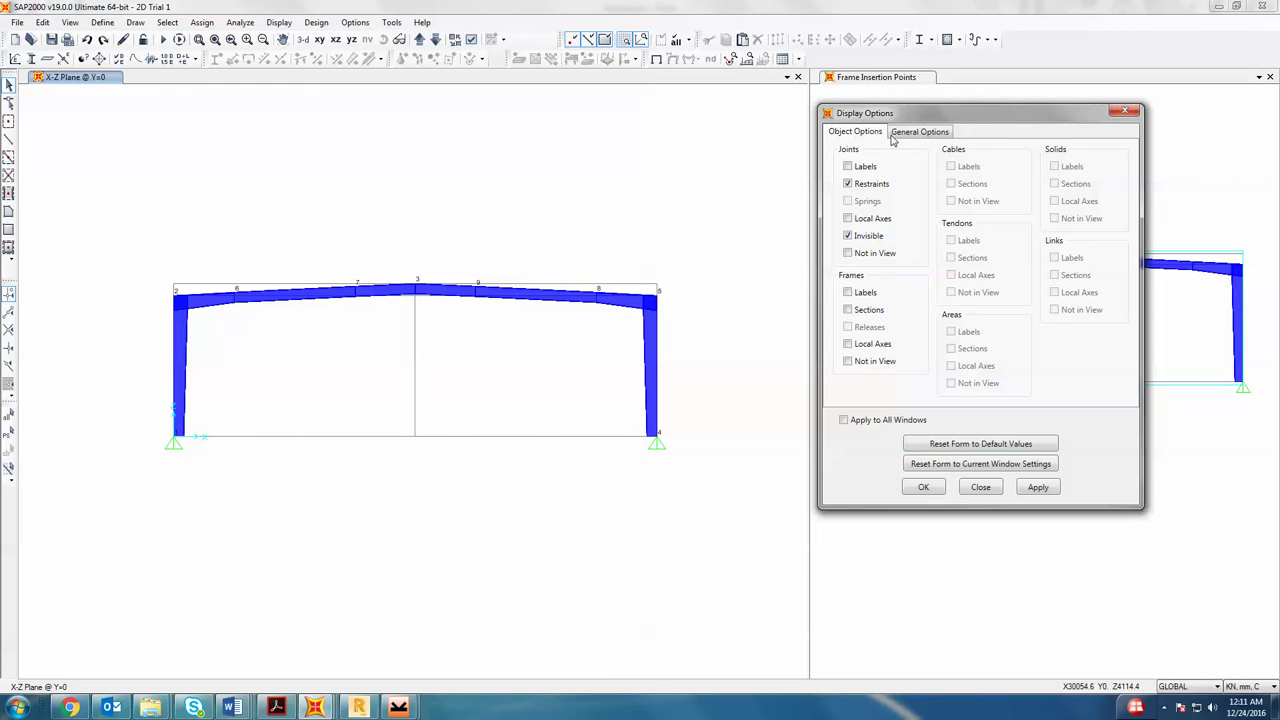
pyautogui.click(928, 134)
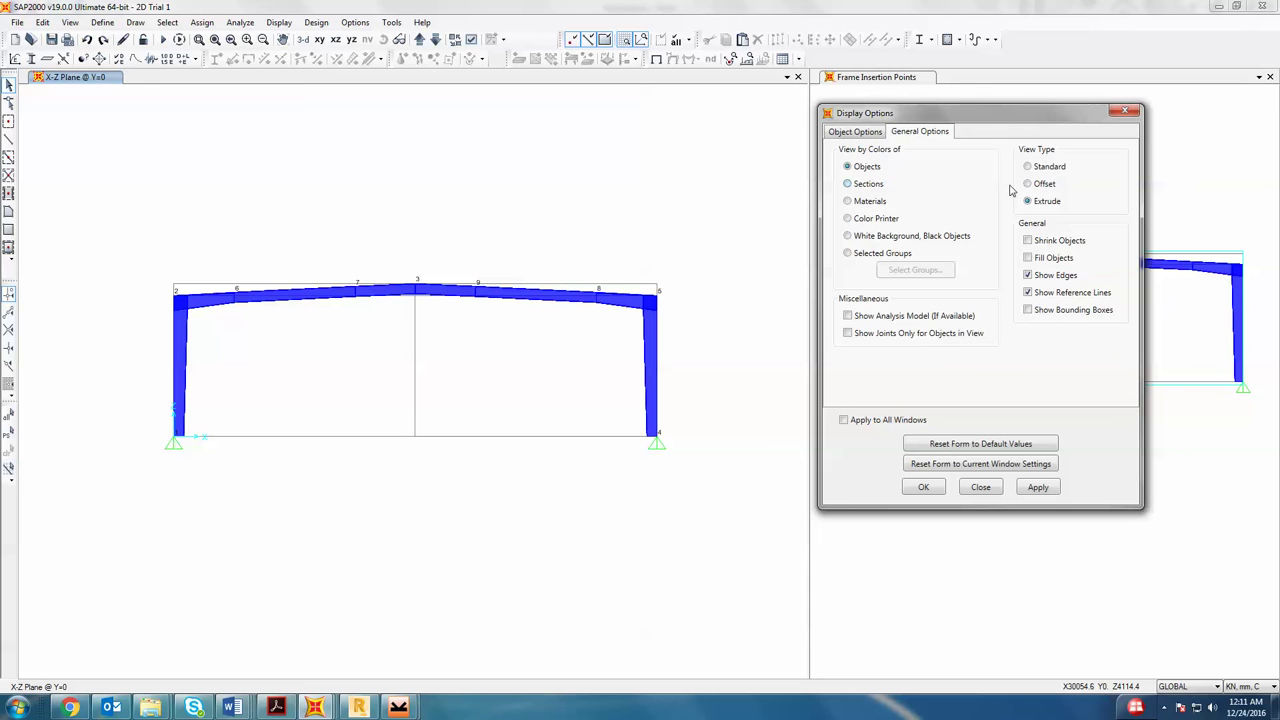
pyautogui.click(856, 134)
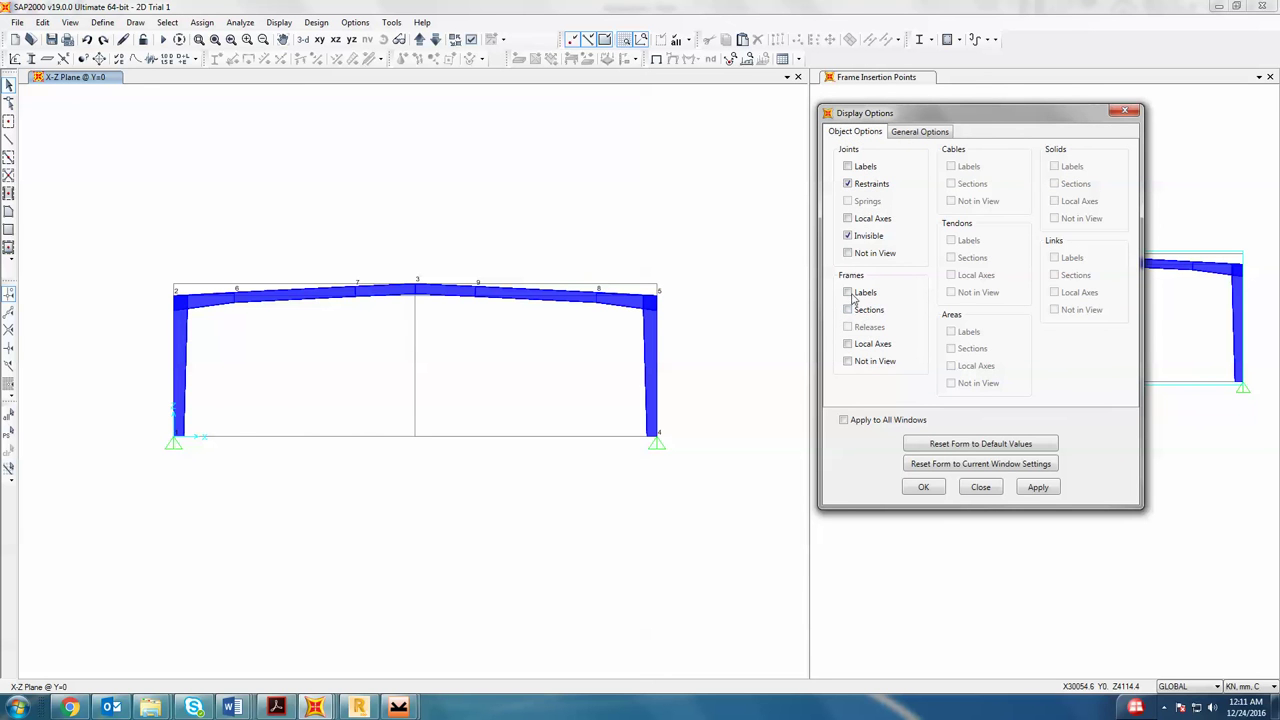
pyautogui.click(1037, 487)
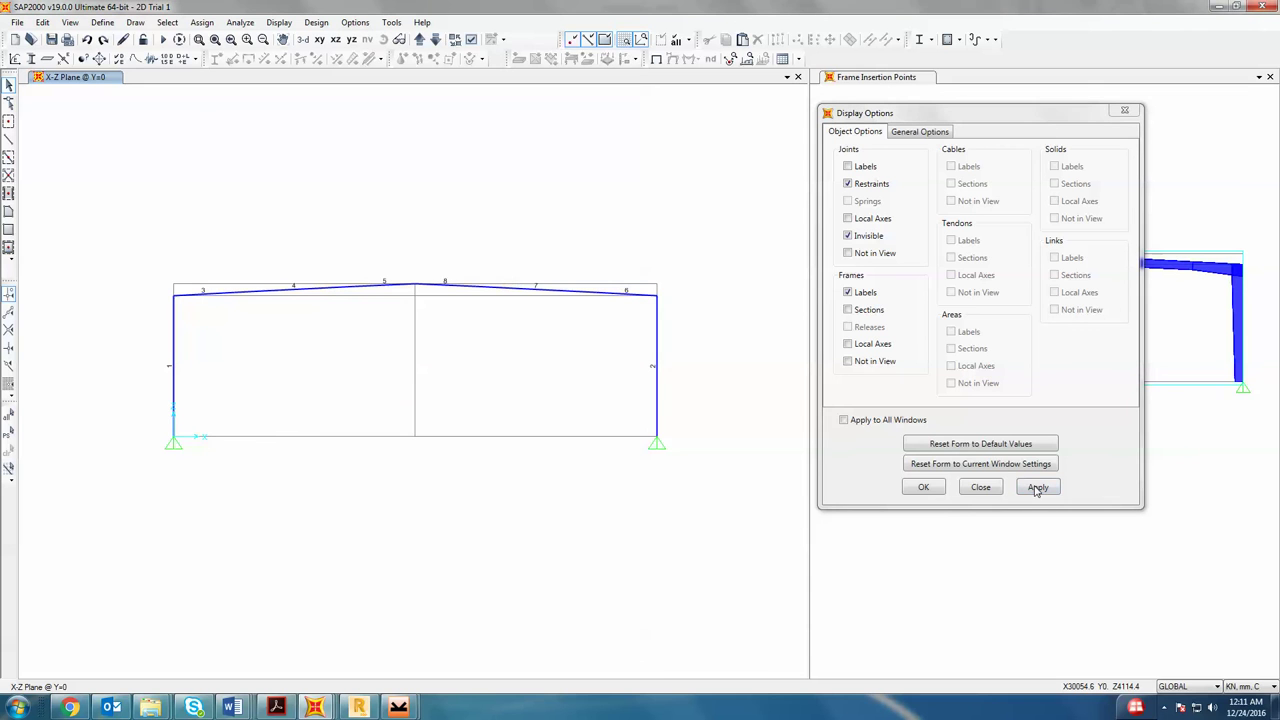
pyautogui.click(923, 487)
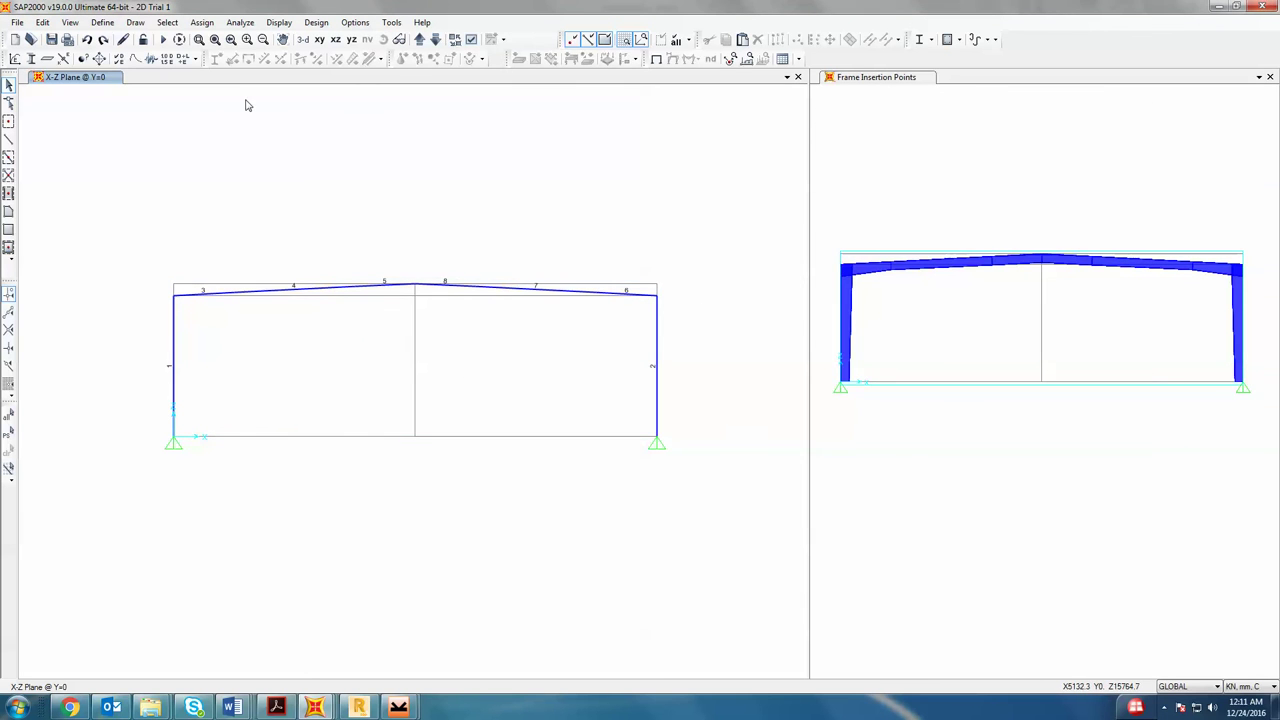
# - Run the analysis again and show the undeformed shape in the X-Z plane view
pyautogui.click(165, 42)
pyautogui.click(805, 428)
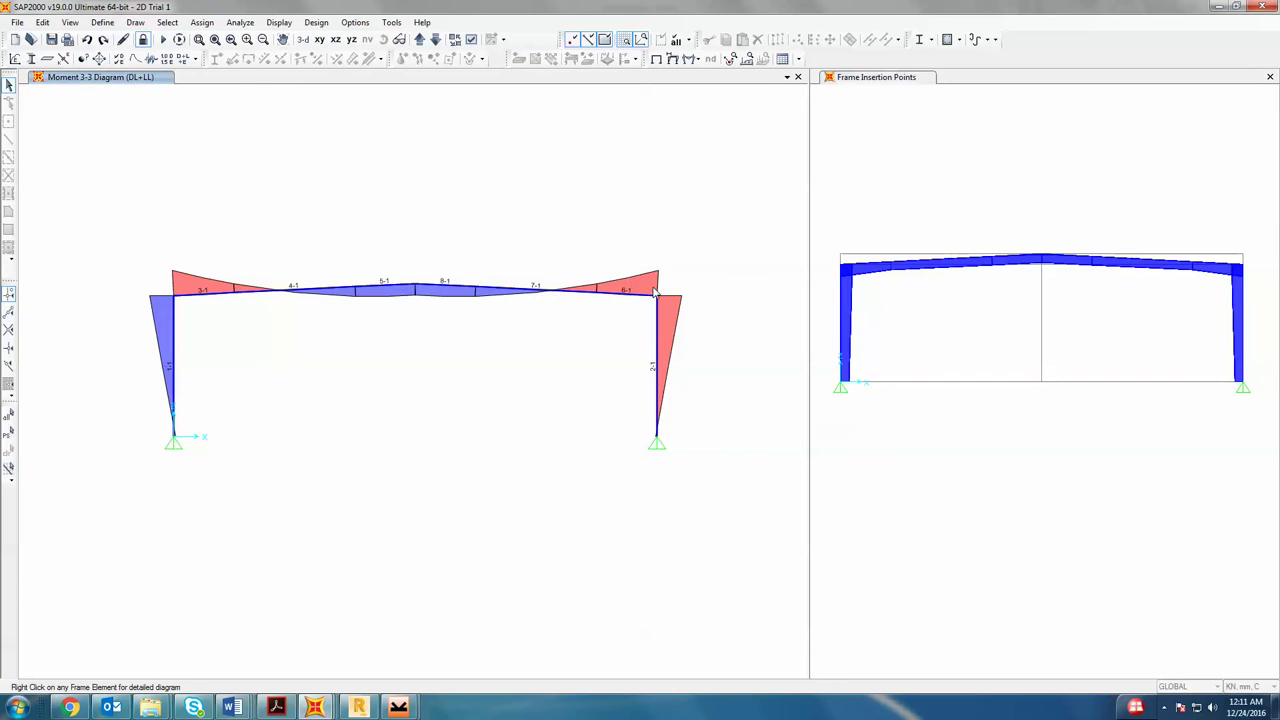
pyautogui.click(657, 58)
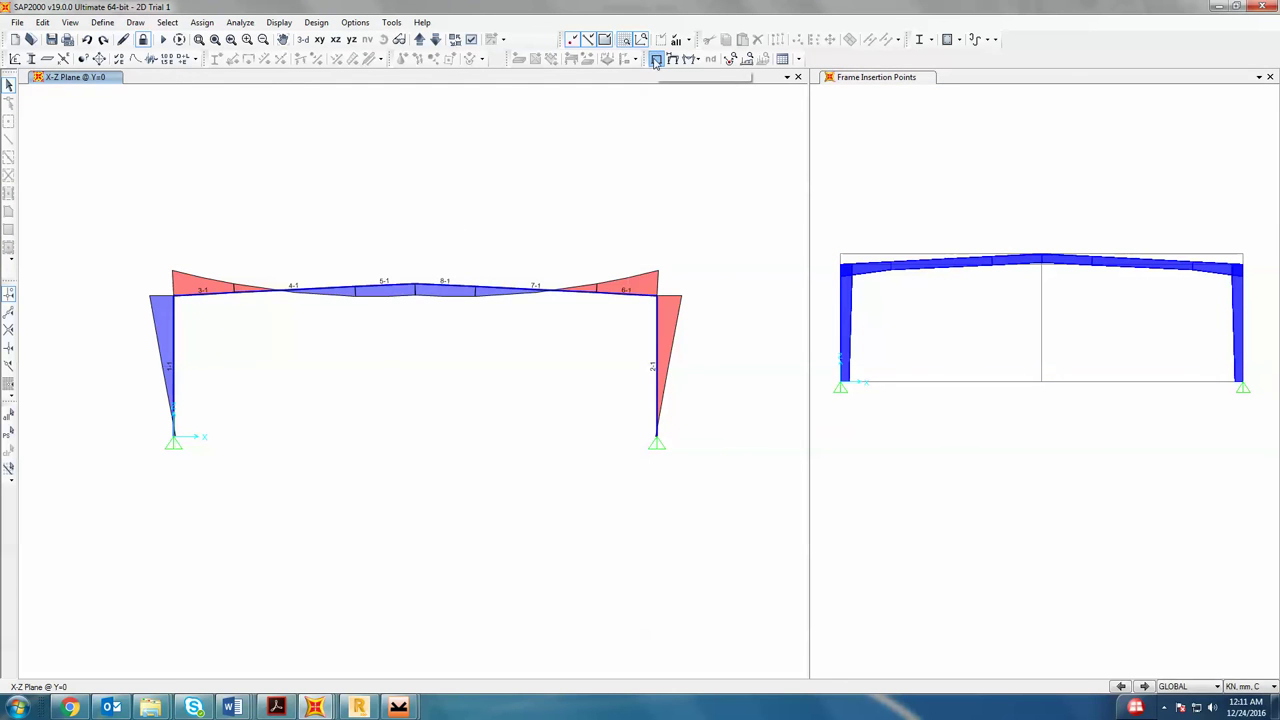
# - Turn off the frame labels in the X-Z plane view
pyautogui.click(471, 39)
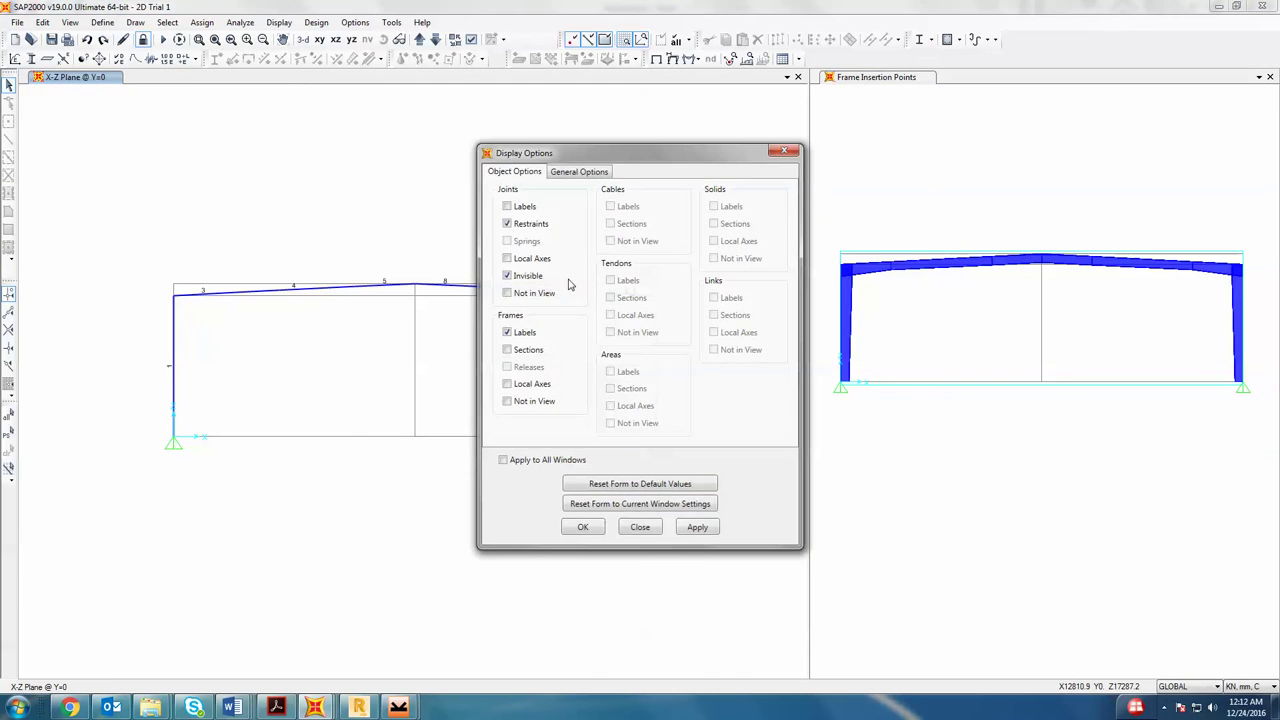
pyautogui.click(697, 527)
pyautogui.click(592, 530)
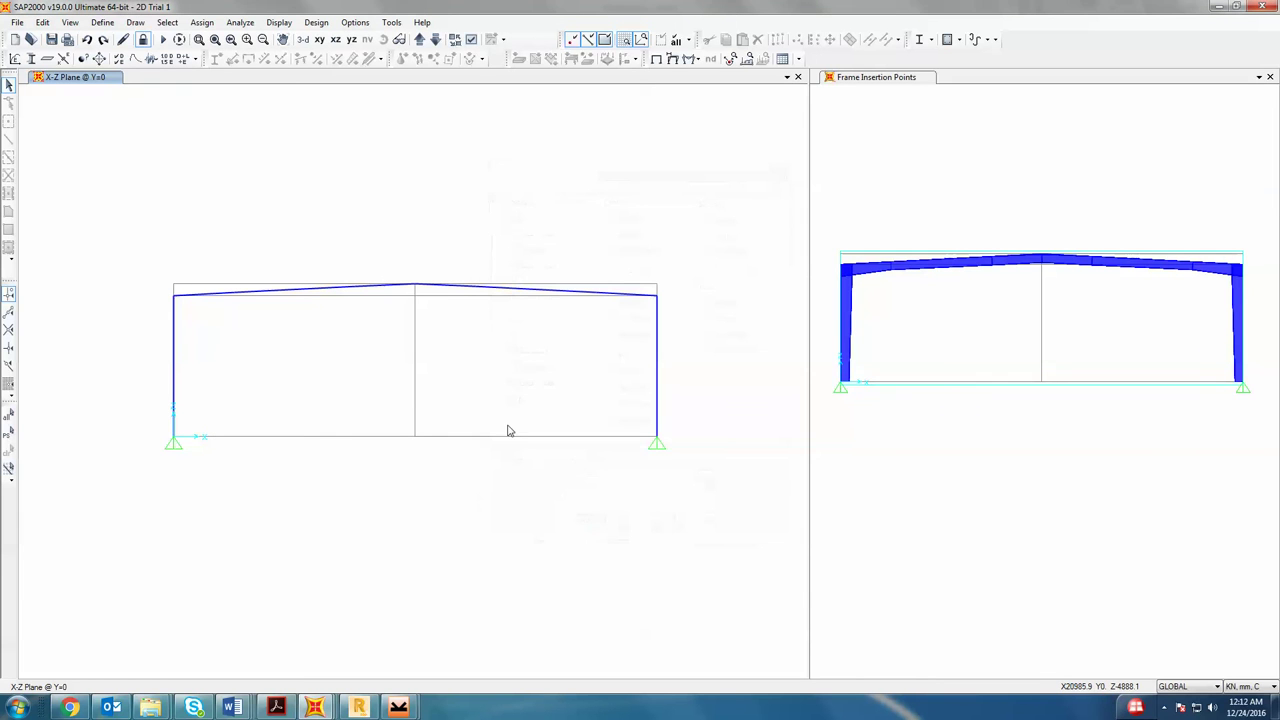
# - Start the steel design check of the structure and display its P-M Ratio Colors & Values
pyautogui.click(316, 22)
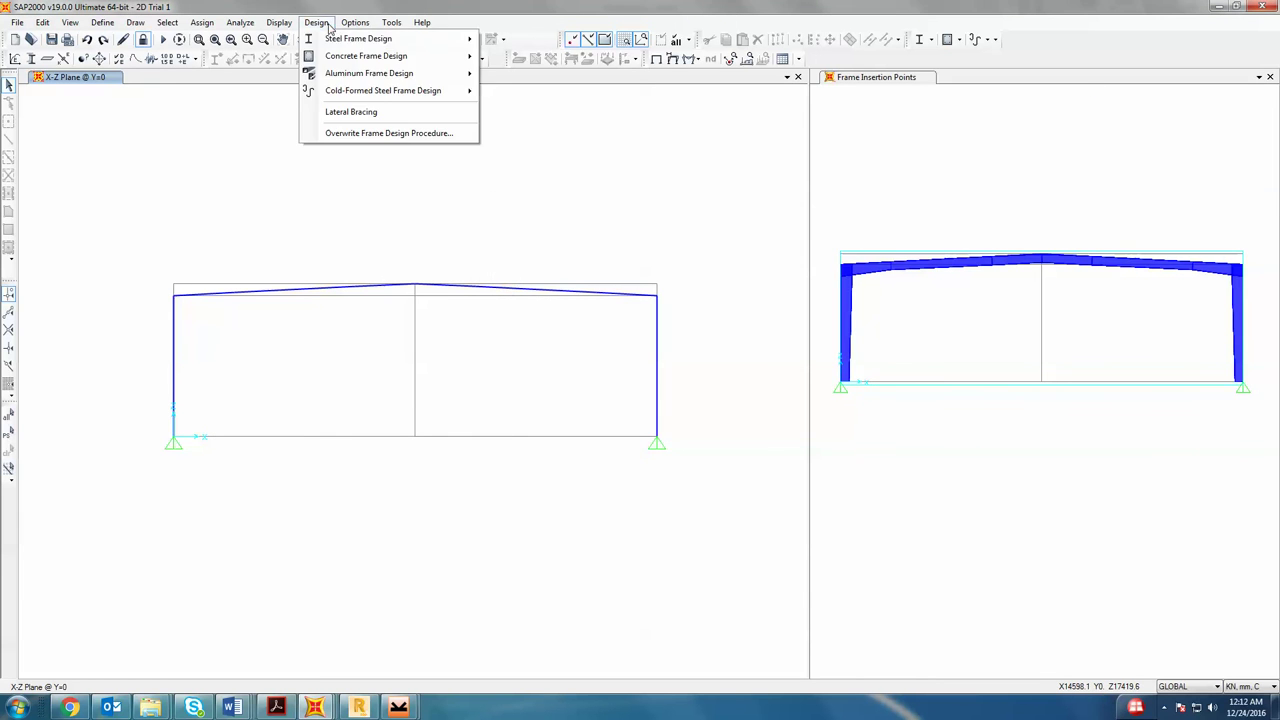
pyautogui.moveTo(360, 40)
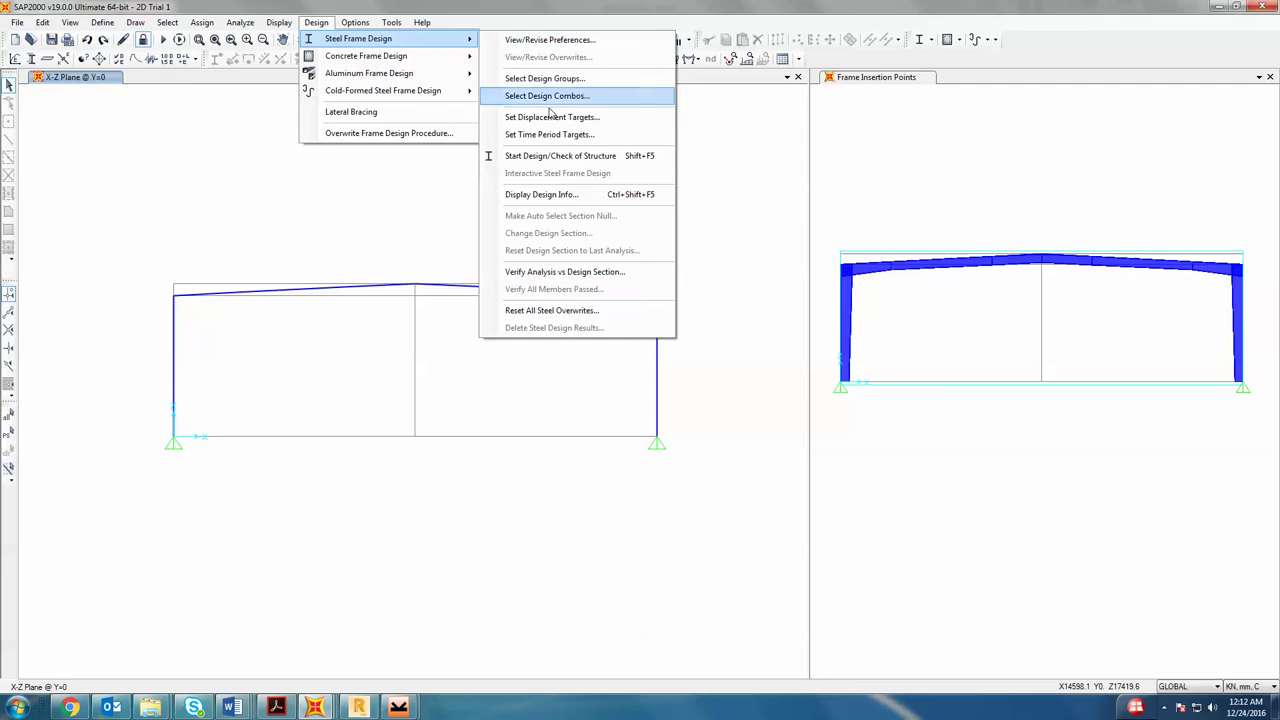
pyautogui.click(567, 157)
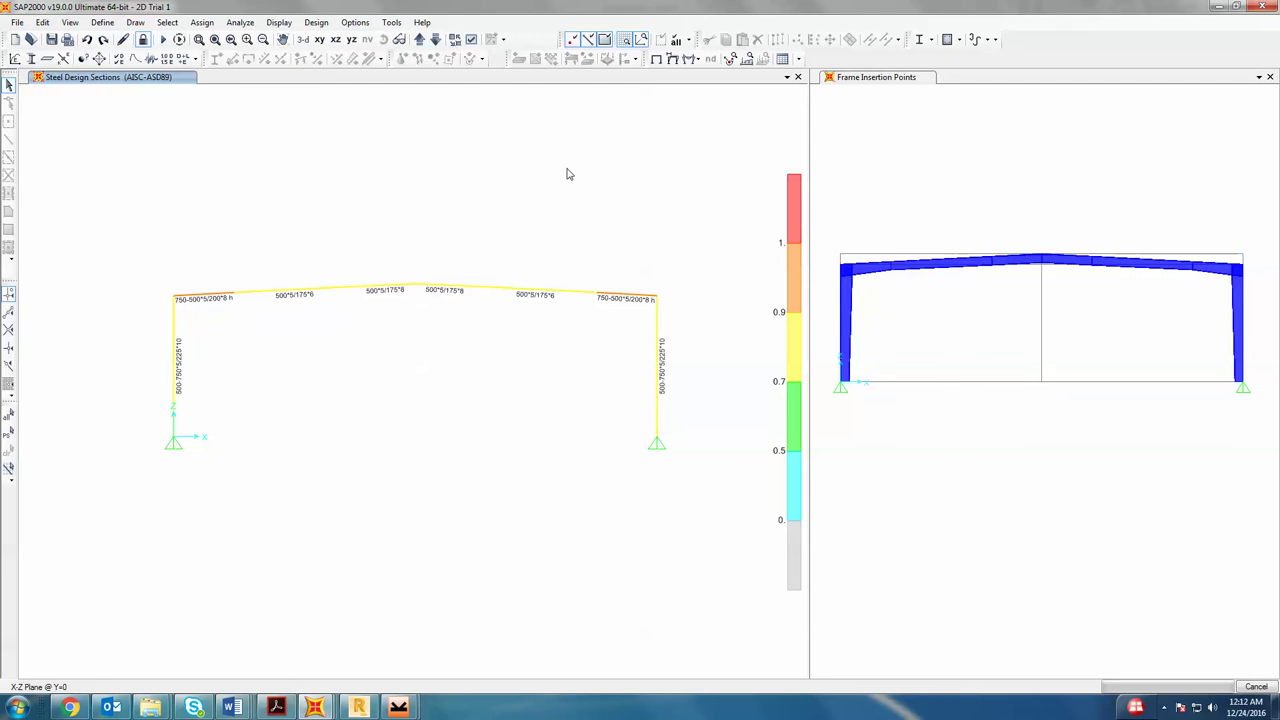
pyautogui.click(316, 22)
pyautogui.moveTo(358, 38)
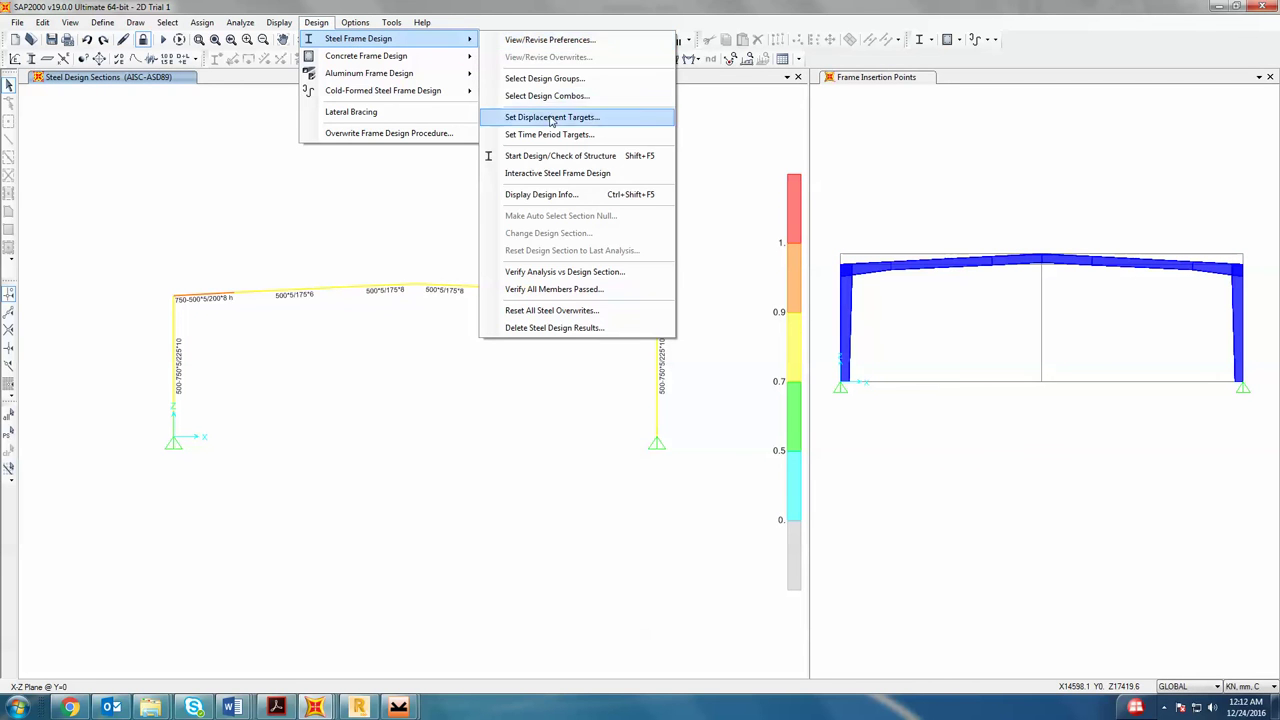
pyautogui.click(541, 194)
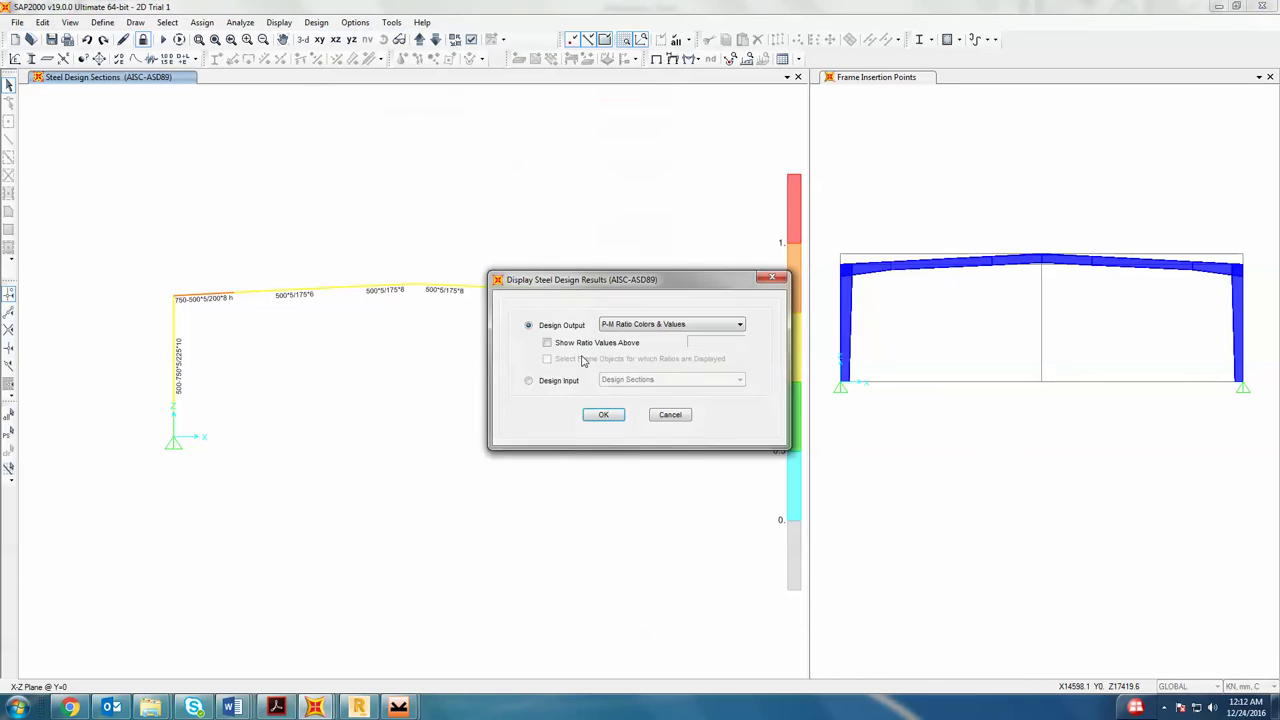
pyautogui.click(603, 414)
# - Display the Moment 3-3 diagram for the DL+LL combination with values shown in the Frame Insertion Points window
pyautogui.click(852, 202)
pyautogui.click(695, 59)
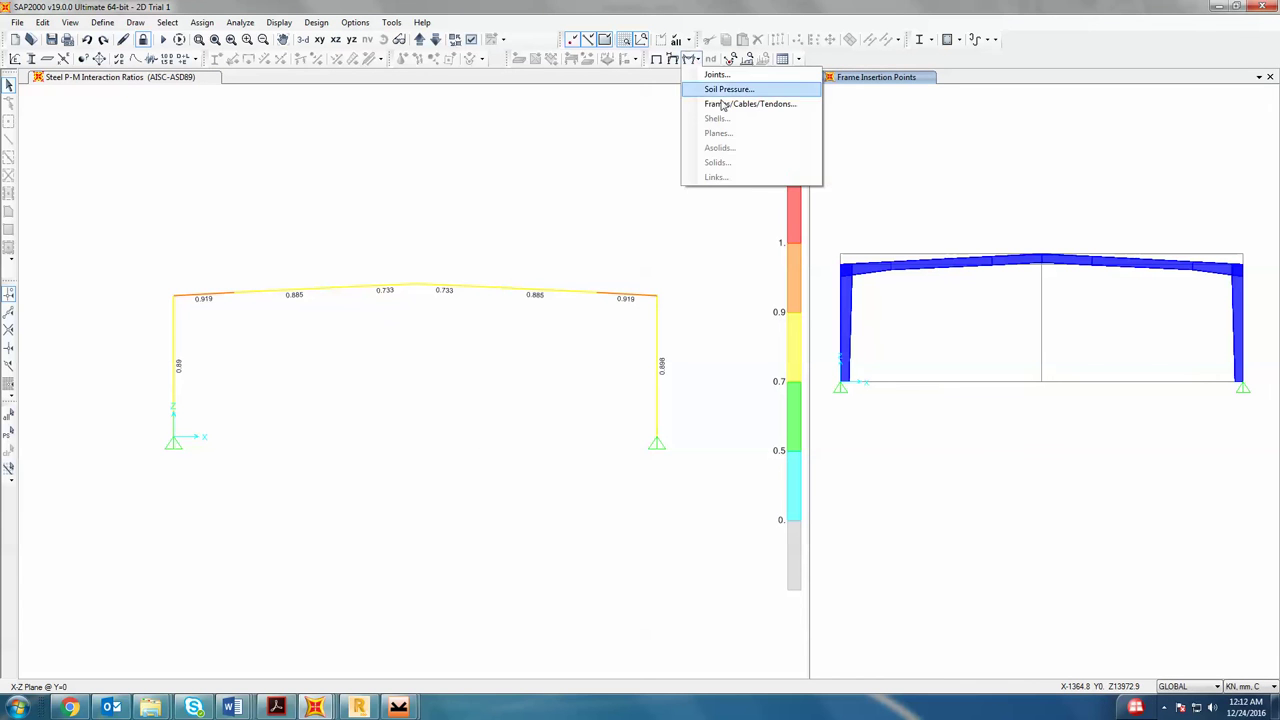
pyautogui.click(728, 115)
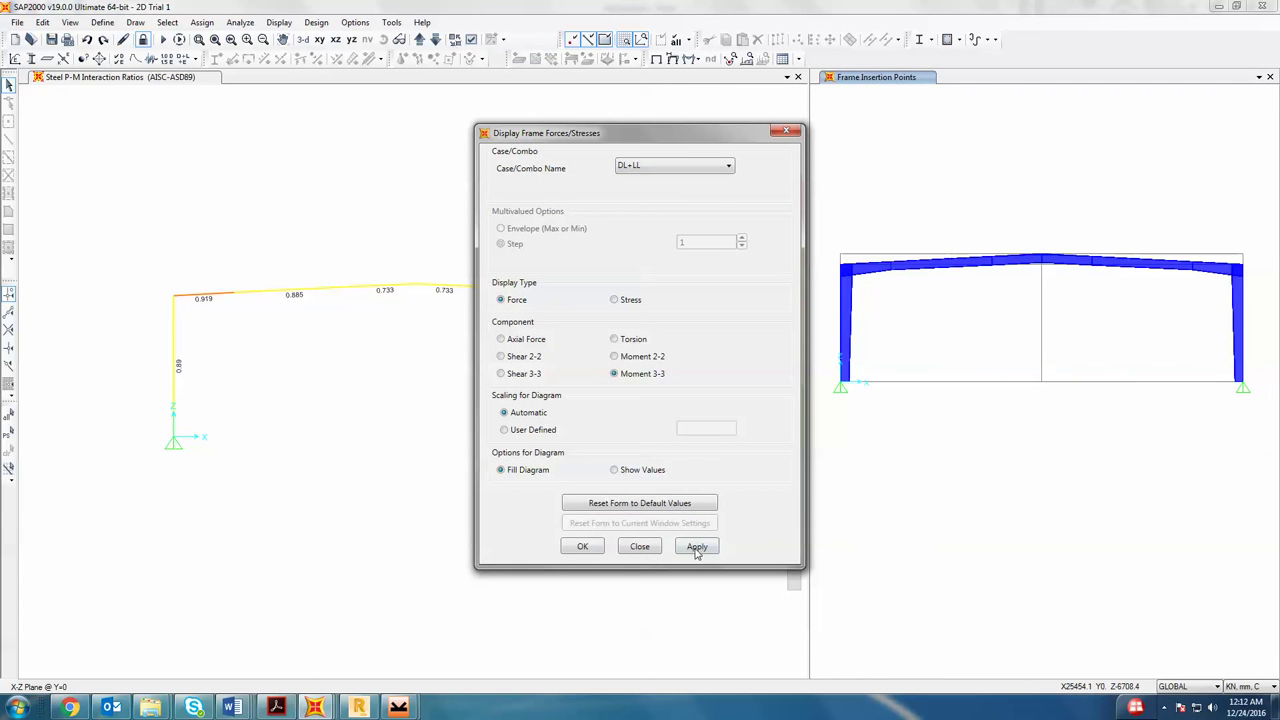
pyautogui.click(705, 547)
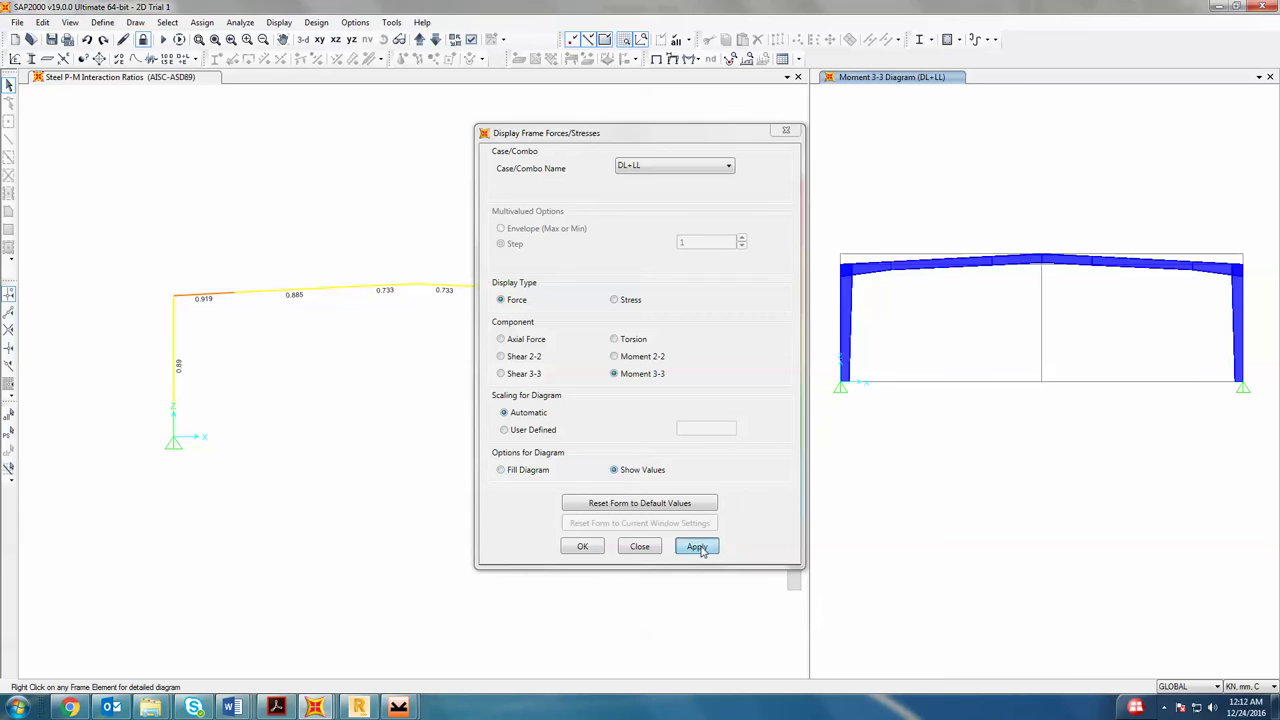
pyautogui.click(584, 547)
# - Set the display units to KN, m, C for reading the moment diagram values
pyautogui.click(1254, 686)
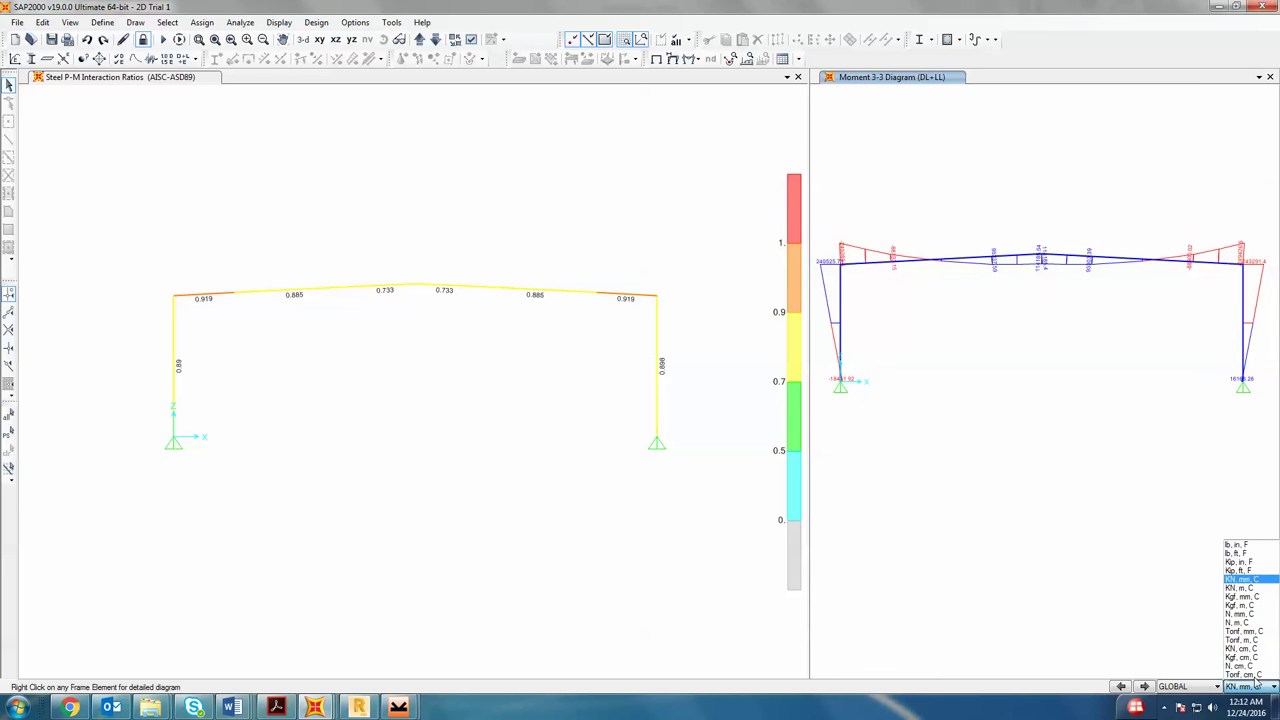
pyautogui.click(1262, 591)
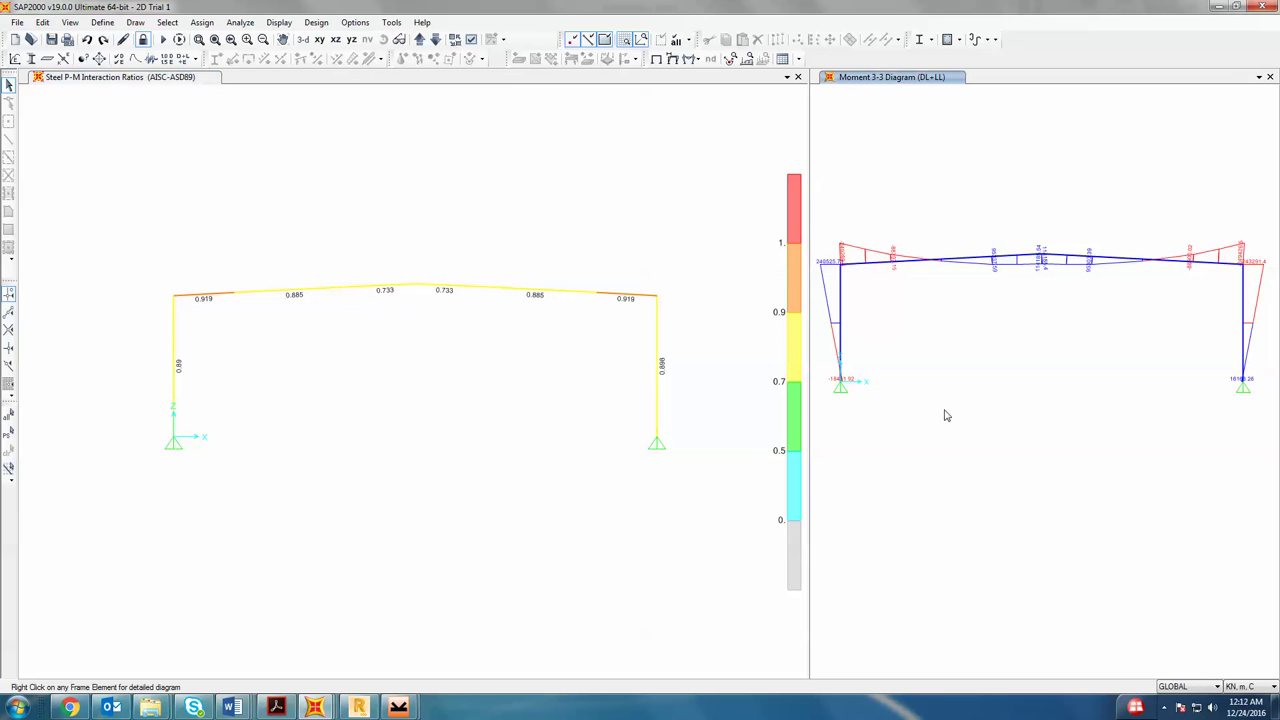
pyautogui.moveTo(1012, 470); pyautogui.dragTo(923, 380, button='middle')
pyautogui.scroll(1, 923, 380)
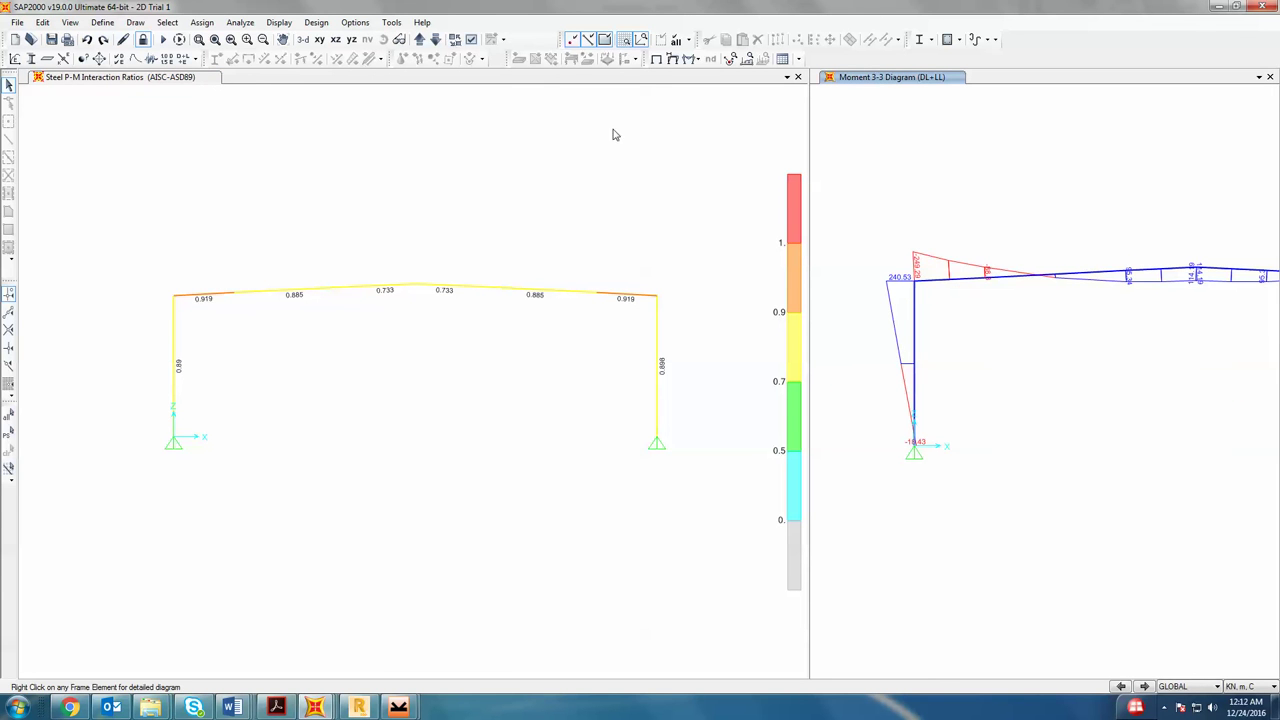
# - Set the minimum graphic font size to 5 points in the dimensions and tolerances preferences
pyautogui.click(355, 22)
pyautogui.click(400, 36)
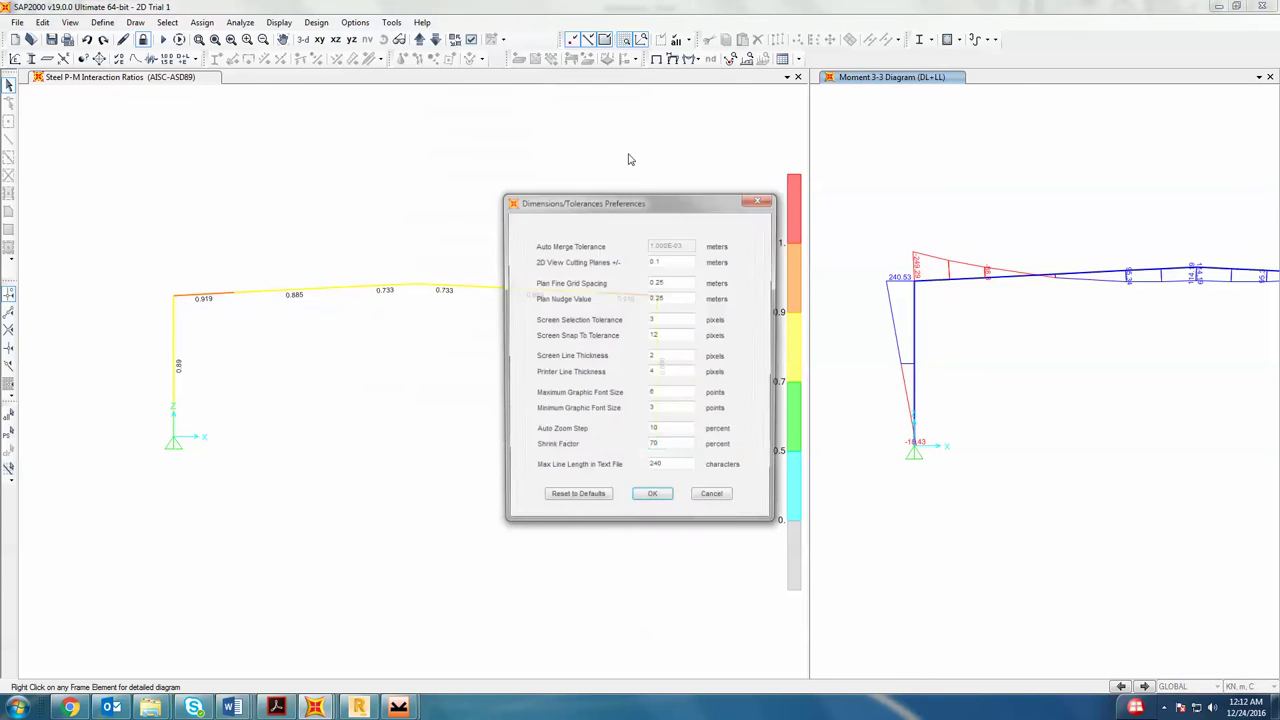
pyautogui.click(679, 411)
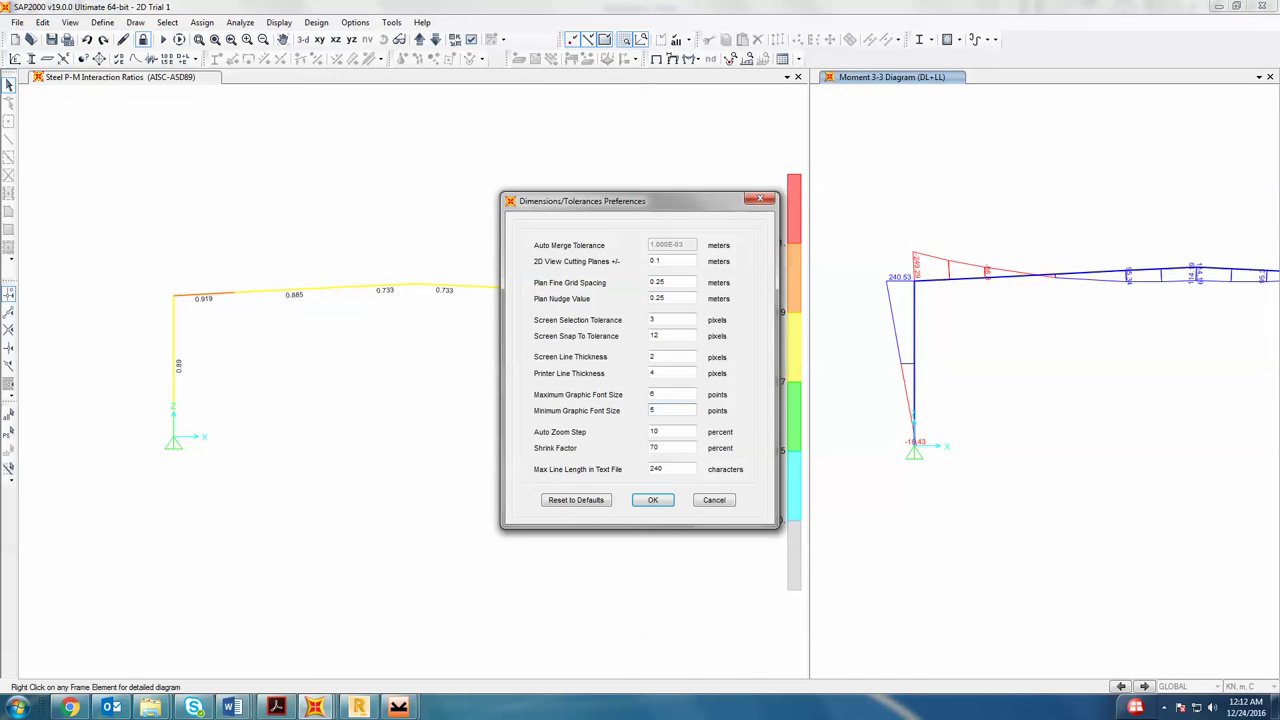
pyautogui.write('5')
pyautogui.press('Return')
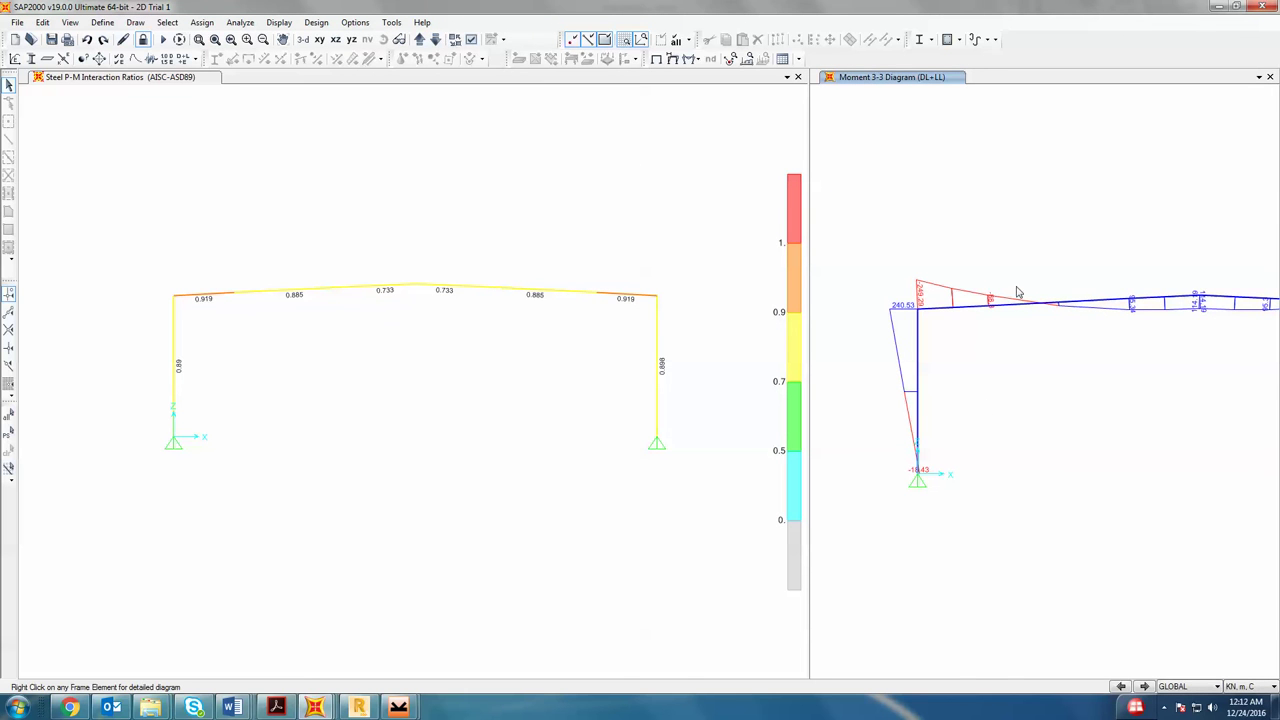
# - Switch to the Introduction document in Word and highlight the list item "Introduction to sap" in yellow
pyautogui.moveTo(233, 707)
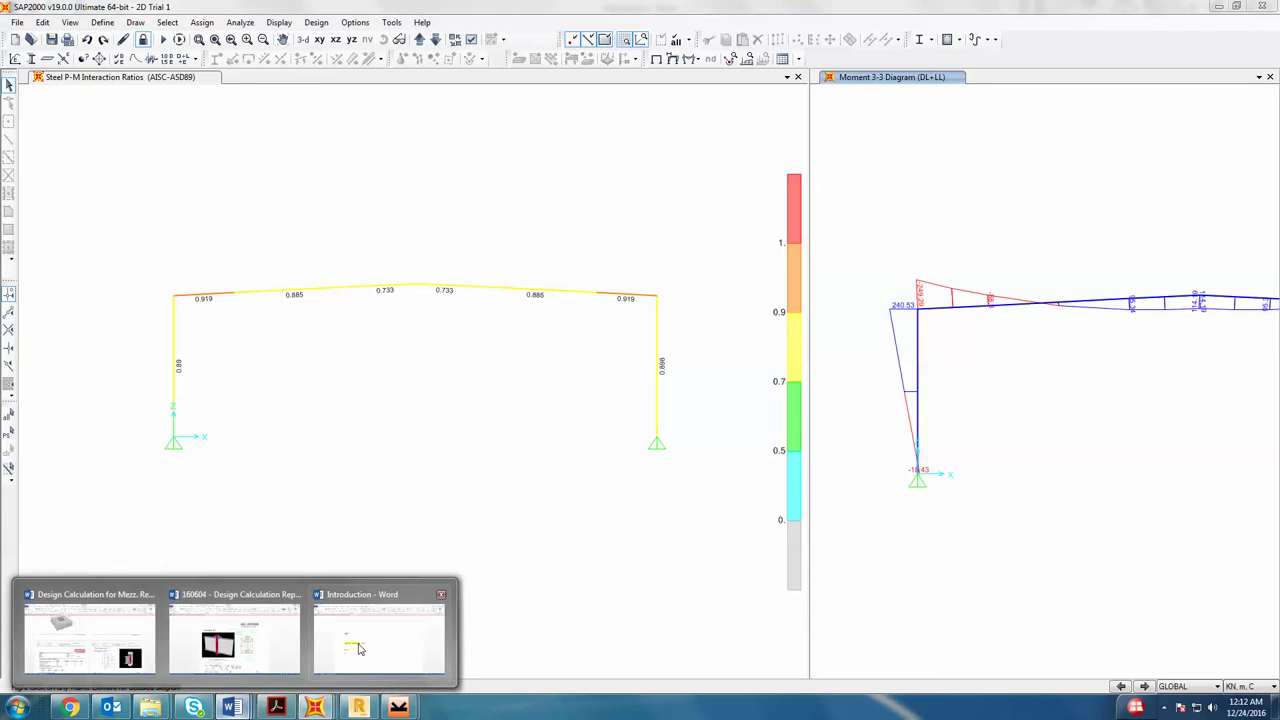
pyautogui.click(390, 643)
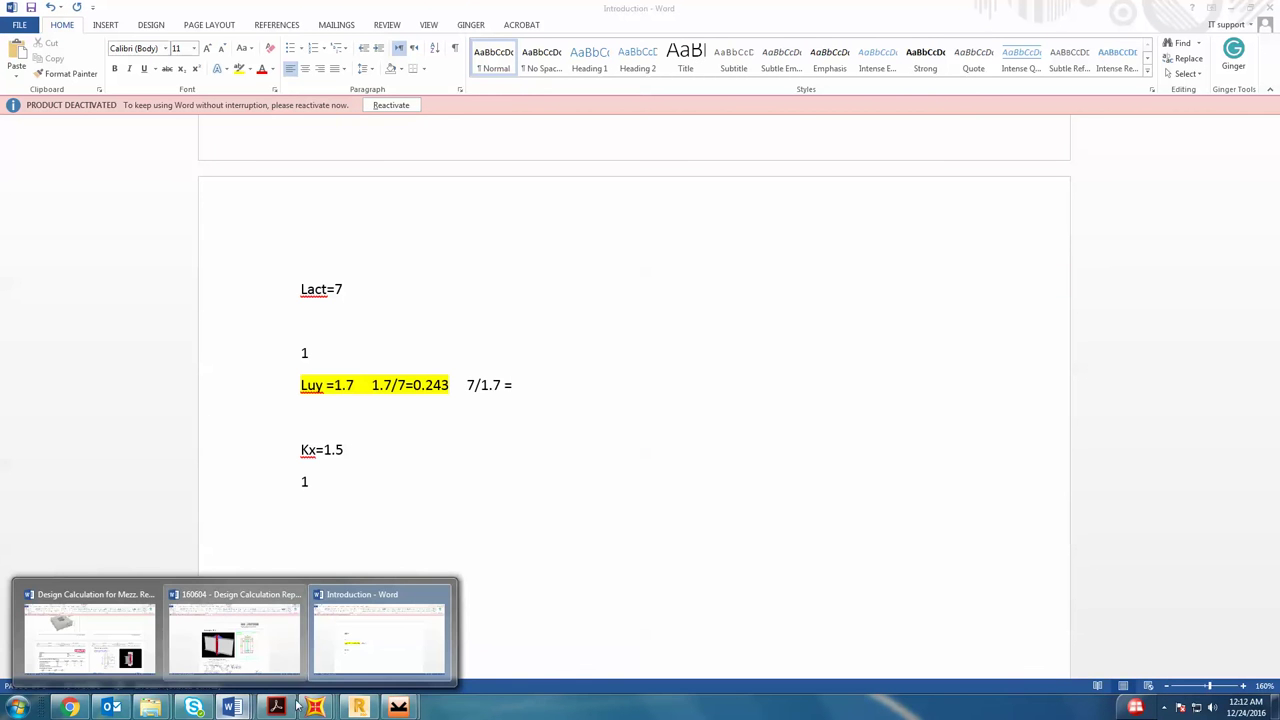
pyautogui.middleClick(497, 488)
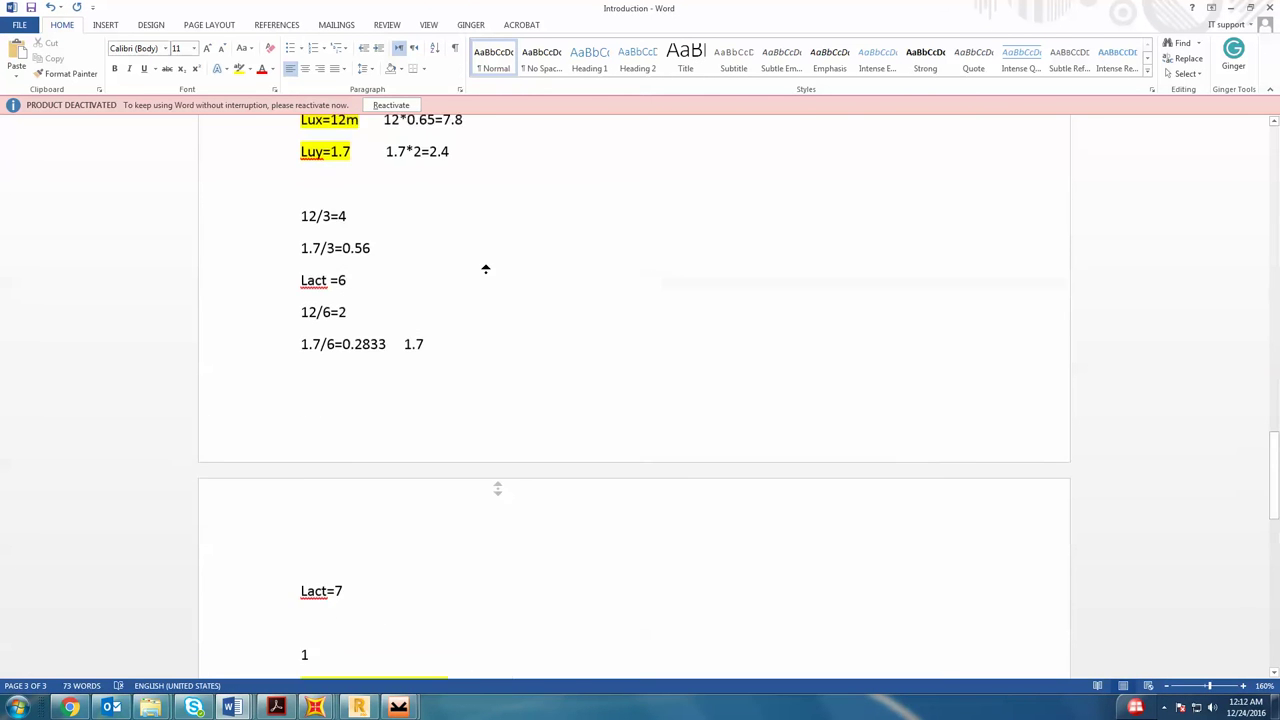
pyautogui.click(298, 356)
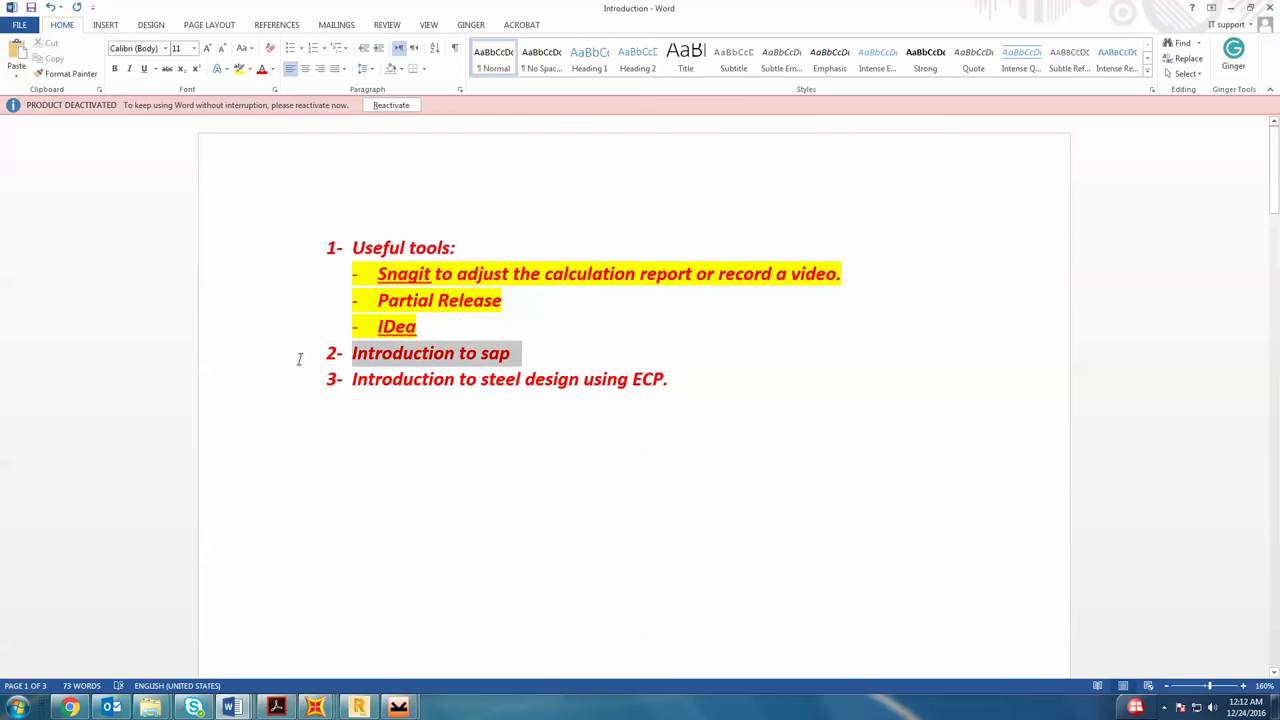
pyautogui.click(239, 69)
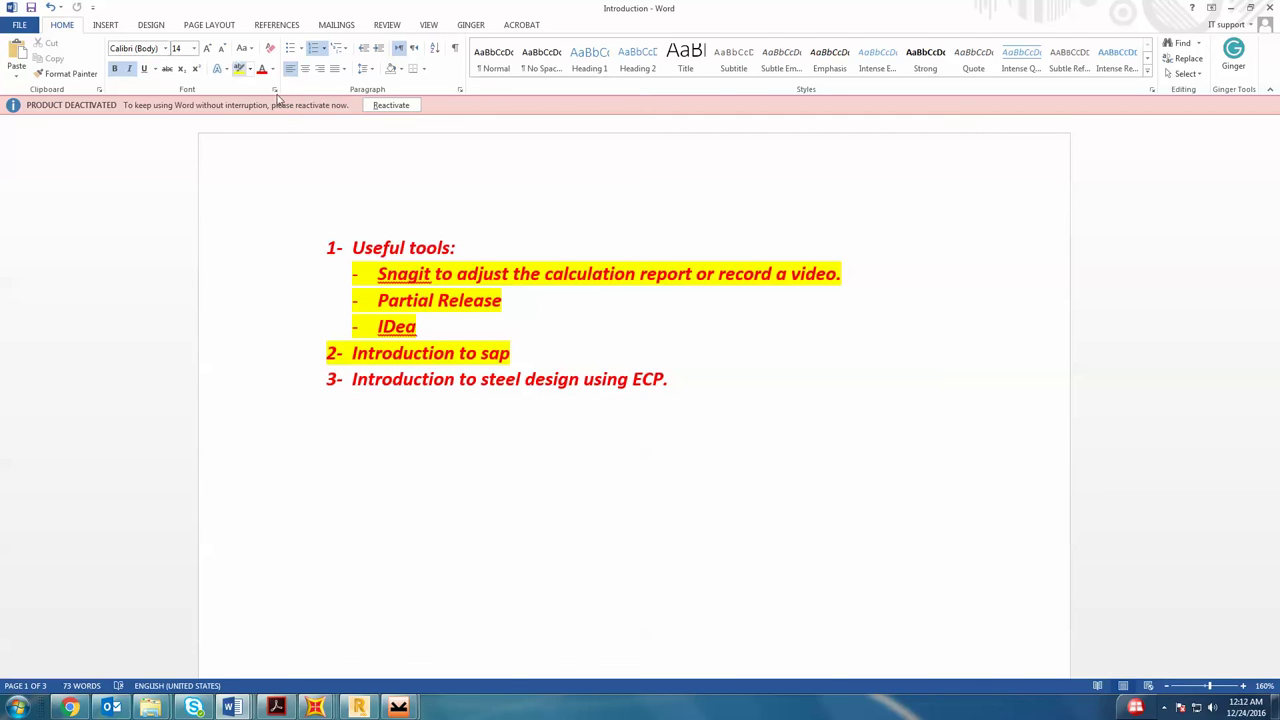
# - Highlight the list item "Introduction to steel design using ECP." in yellow
pyautogui.moveTo(713, 385); pyautogui.dragTo(263, 400)
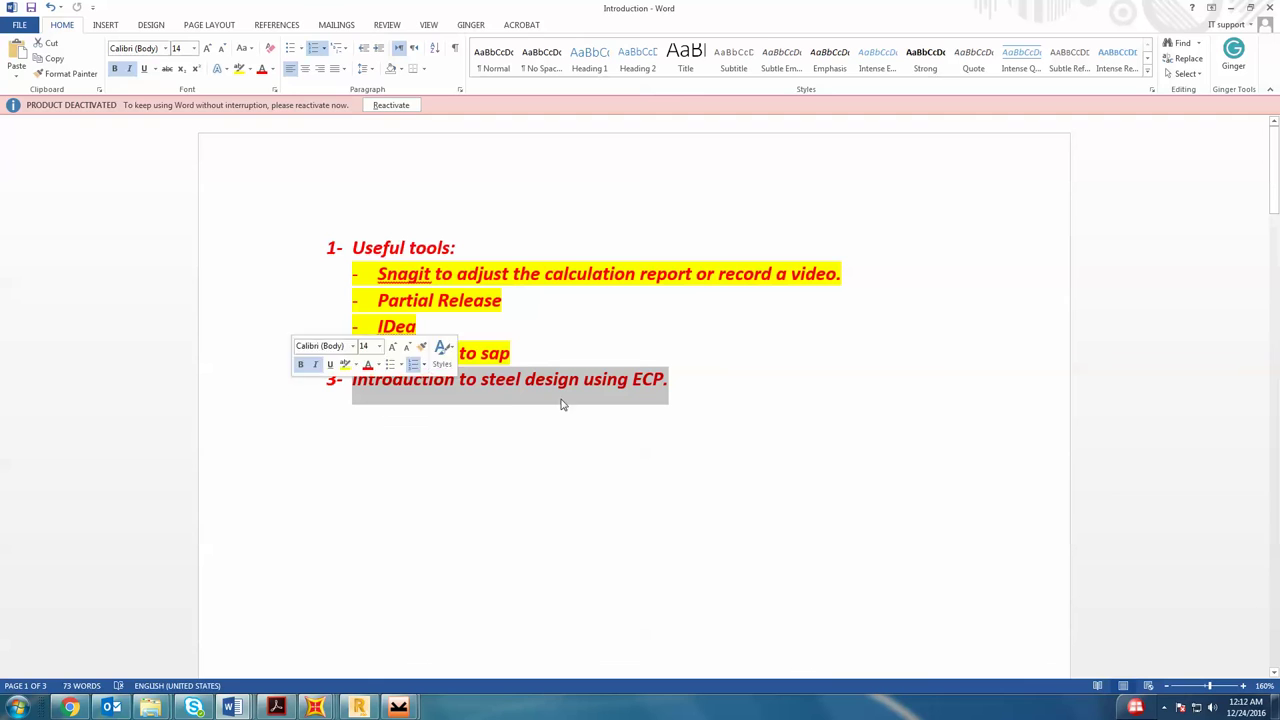
pyautogui.click(239, 68)
pyautogui.press('Left')
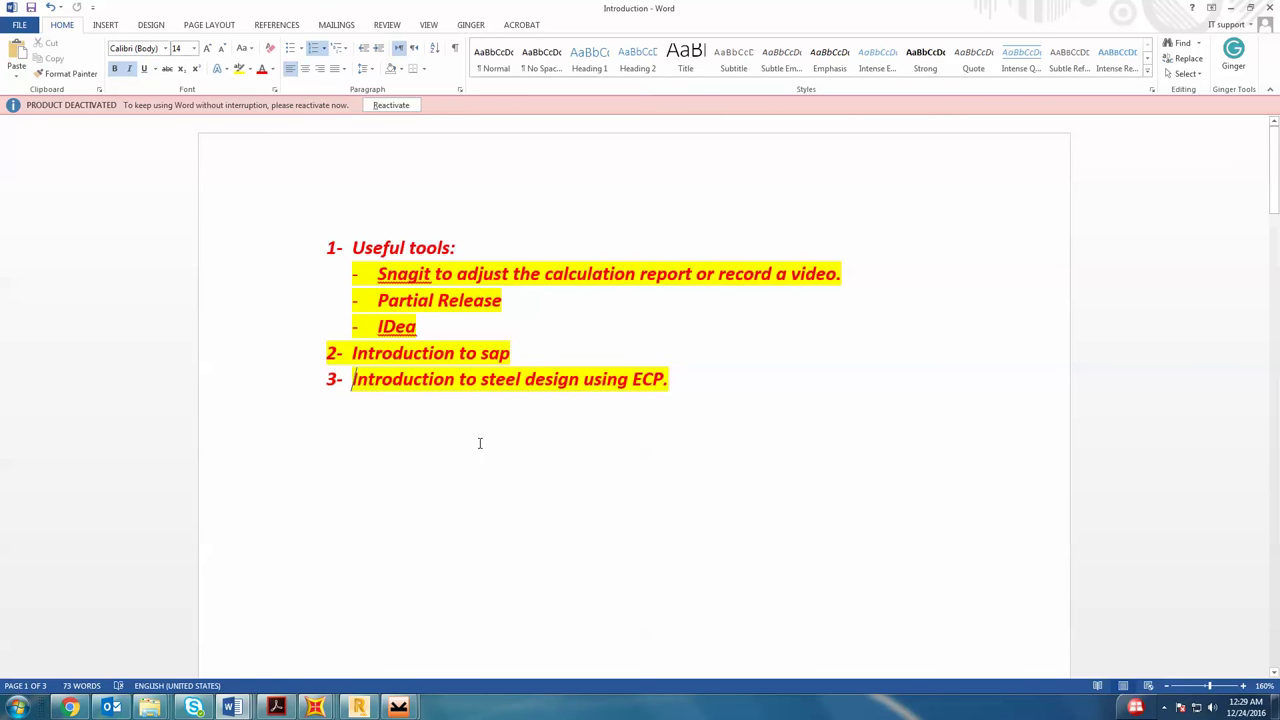
pyautogui.click(231, 707)
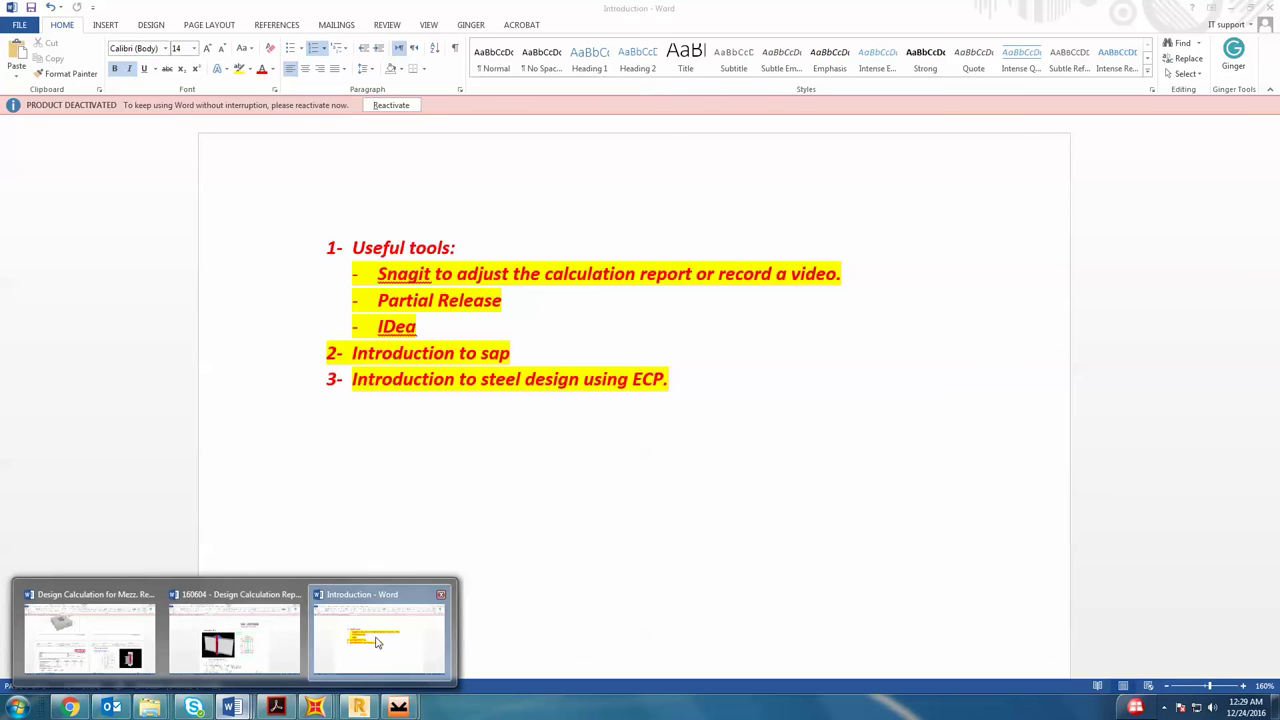
pyautogui.click(377, 641)
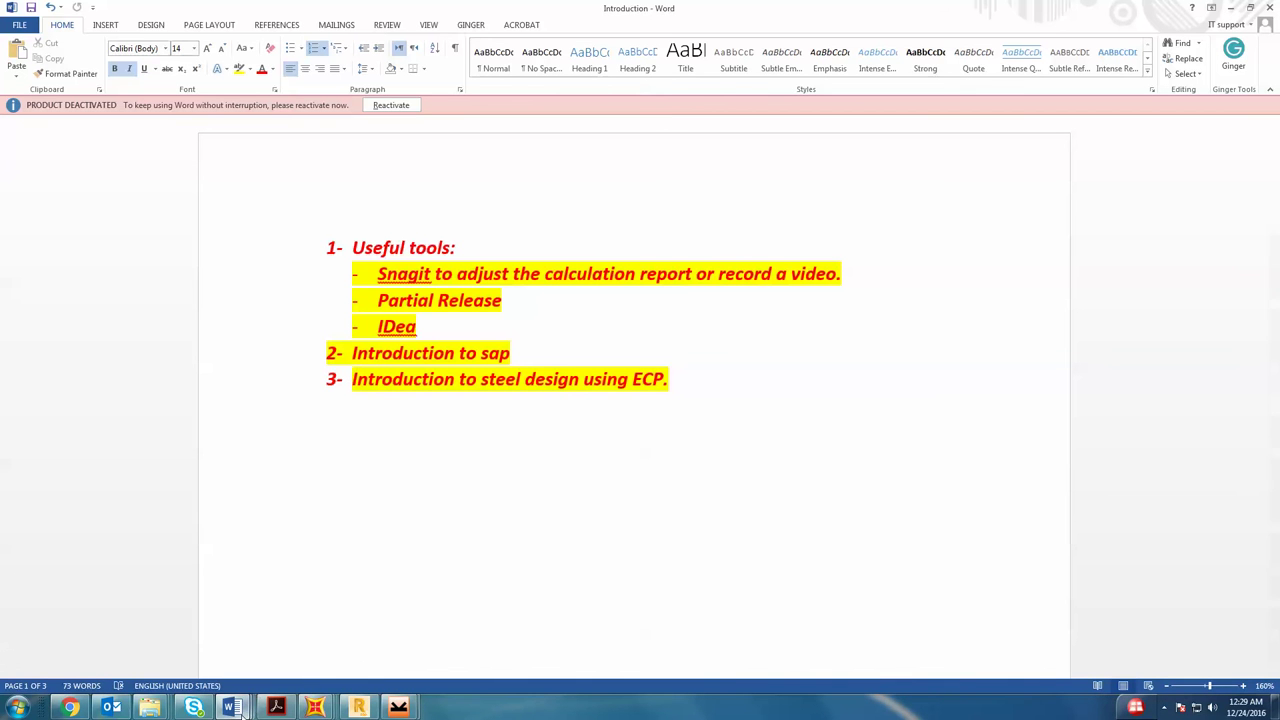
pyautogui.click(322, 710)
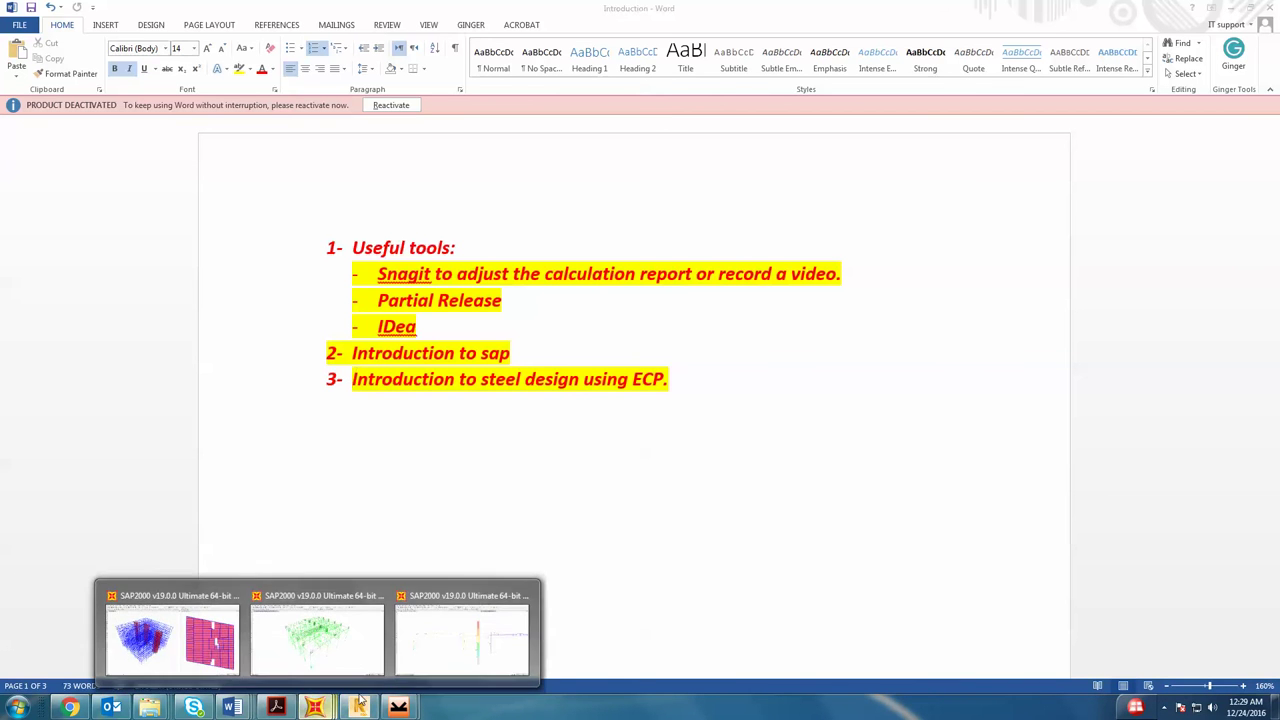
pyautogui.click(434, 651)
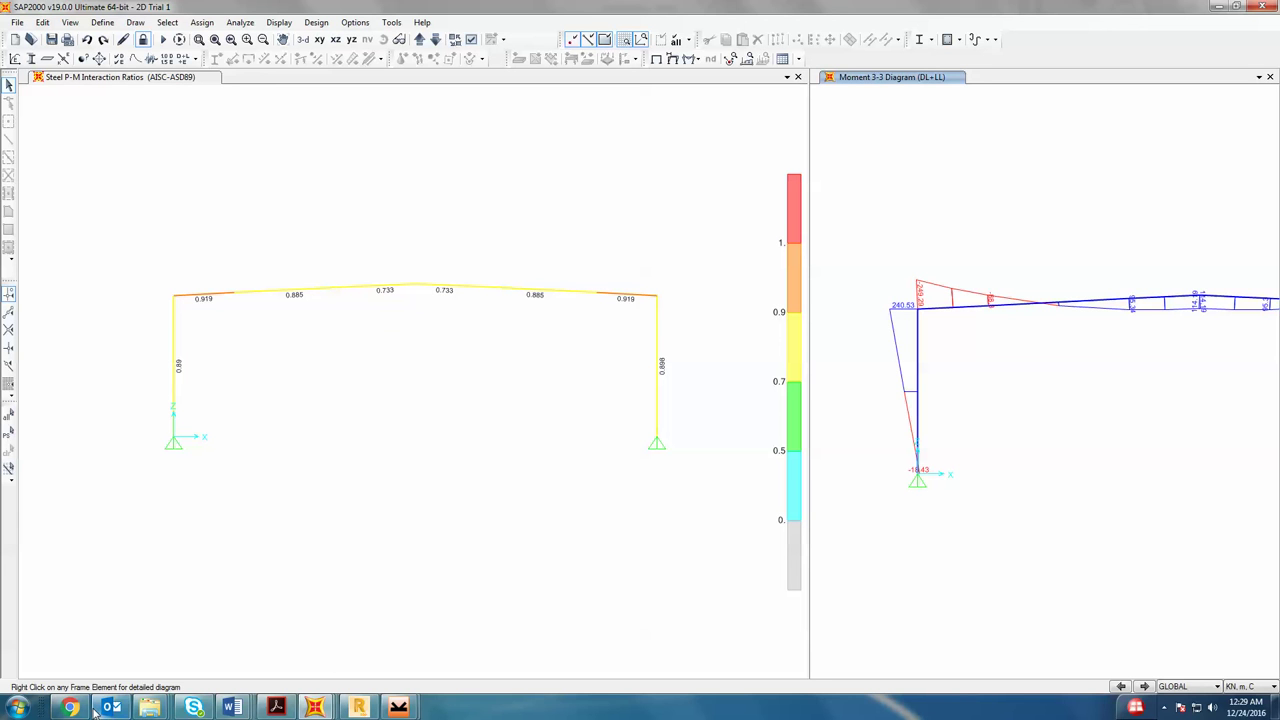
# - Open the Loop one workbook from the Calculation 1212 folder in Steel Excel Collected from work and maximize its window
pyautogui.moveTo(150, 707)
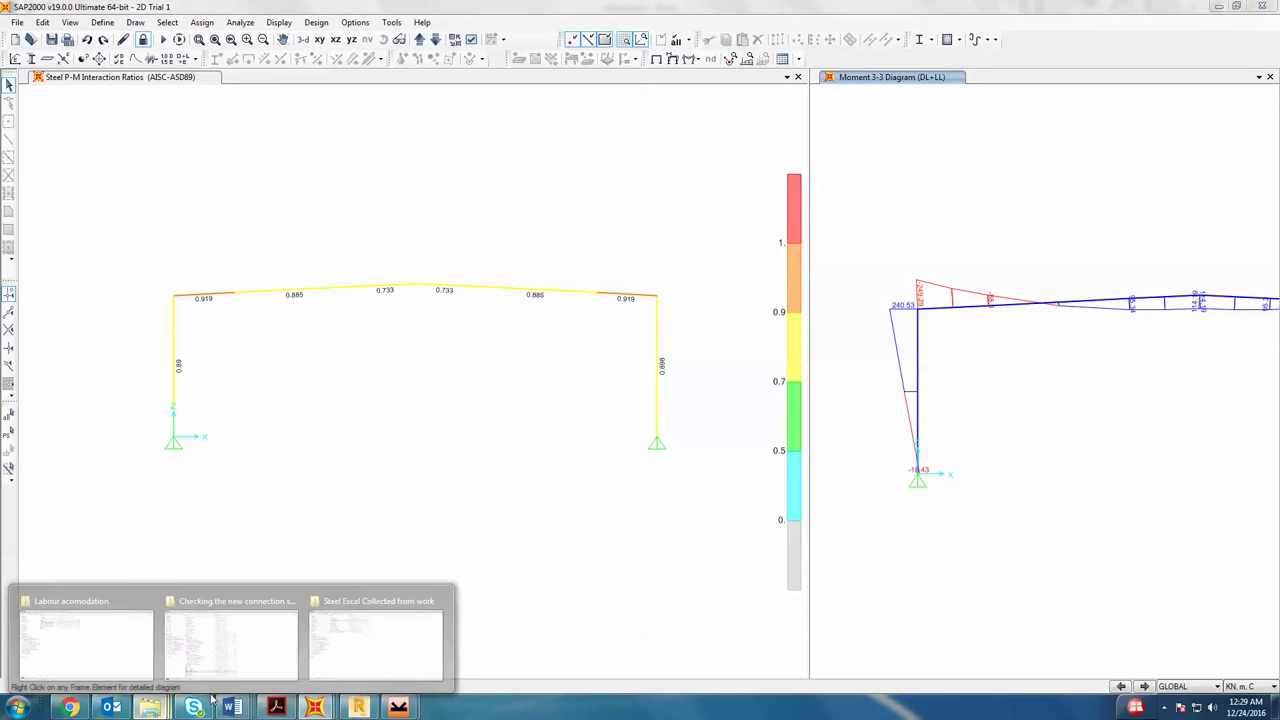
pyautogui.click(340, 650)
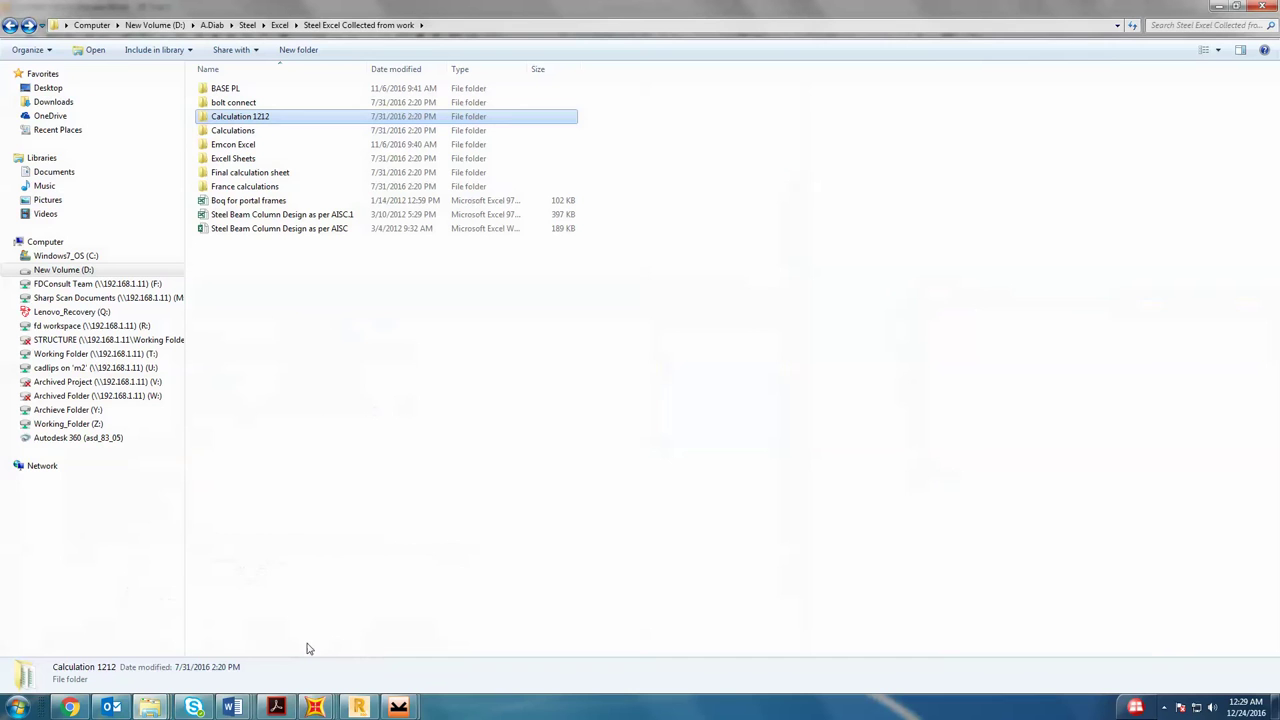
pyautogui.doubleClick(266, 117)
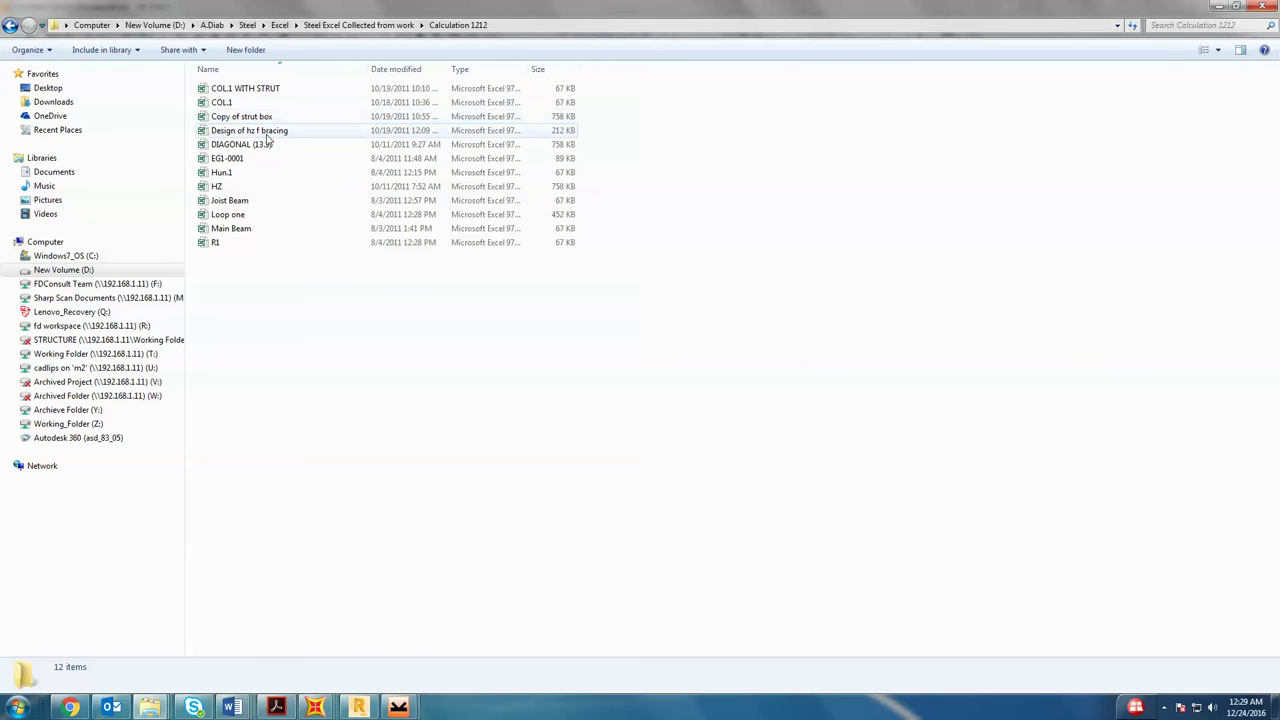
pyautogui.click(246, 229)
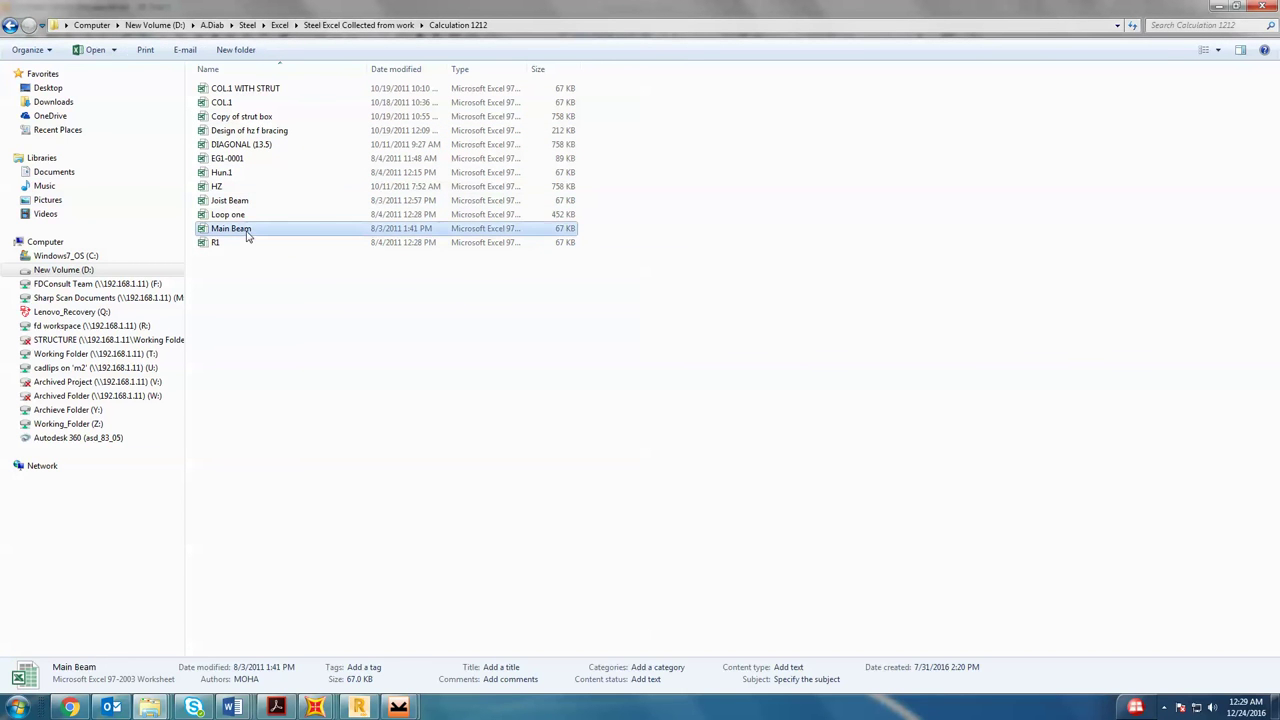
pyautogui.doubleClick(251, 216)
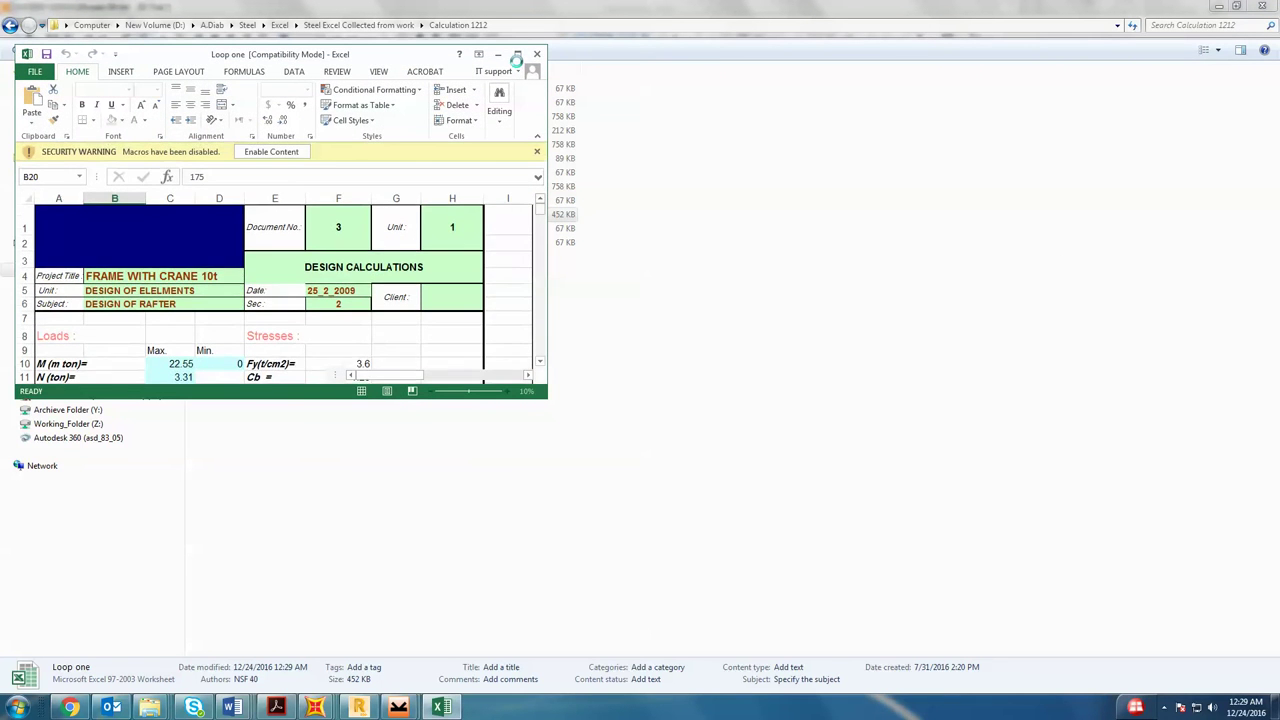
pyautogui.click(517, 54)
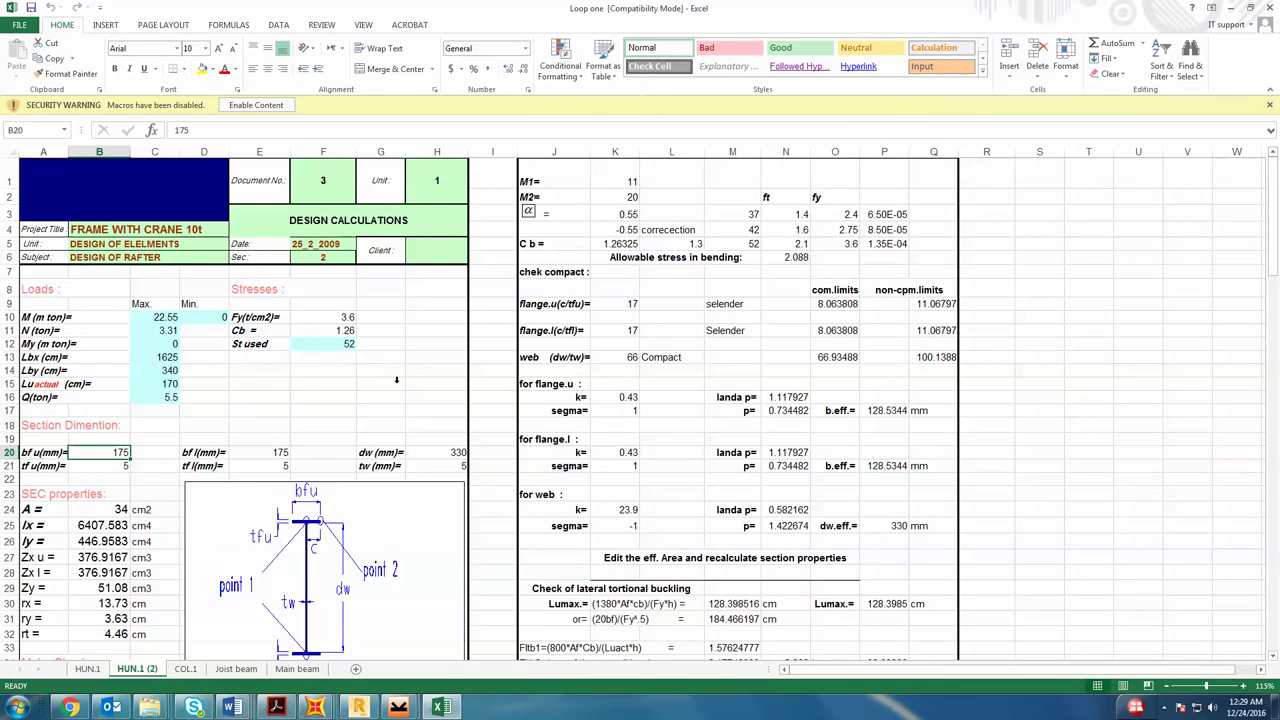
# - Look through the checks on the HUN.1 (2) sheet, switch to the HUN.1 sheet and dismiss the product activation notice
pyautogui.scroll(-11, 396, 380)
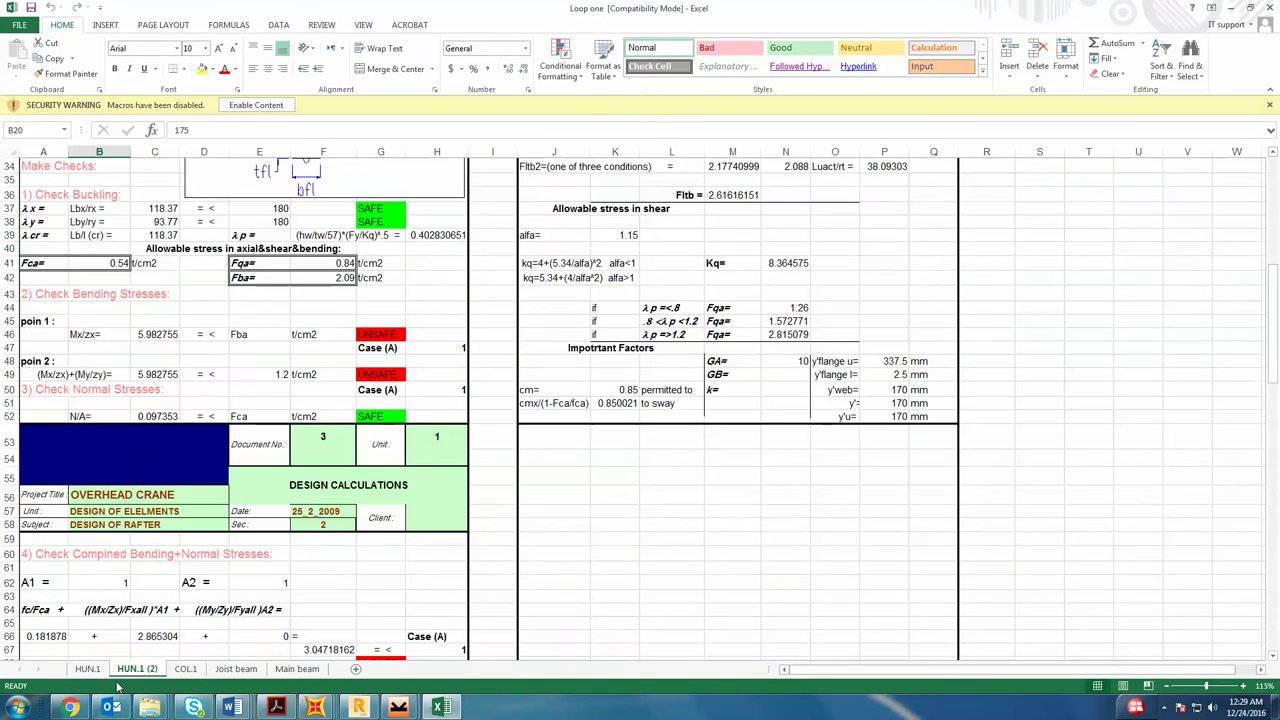
pyautogui.hotkey('ctrl', 'pageup')
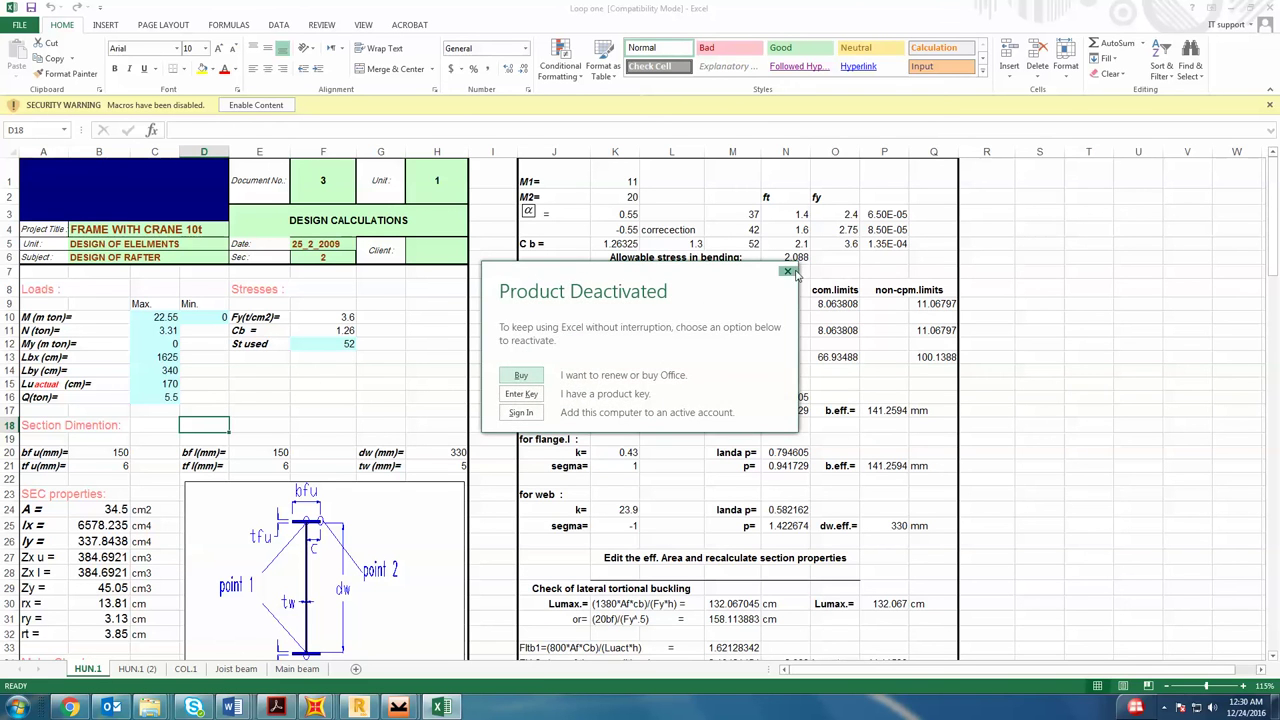
pyautogui.click(787, 272)
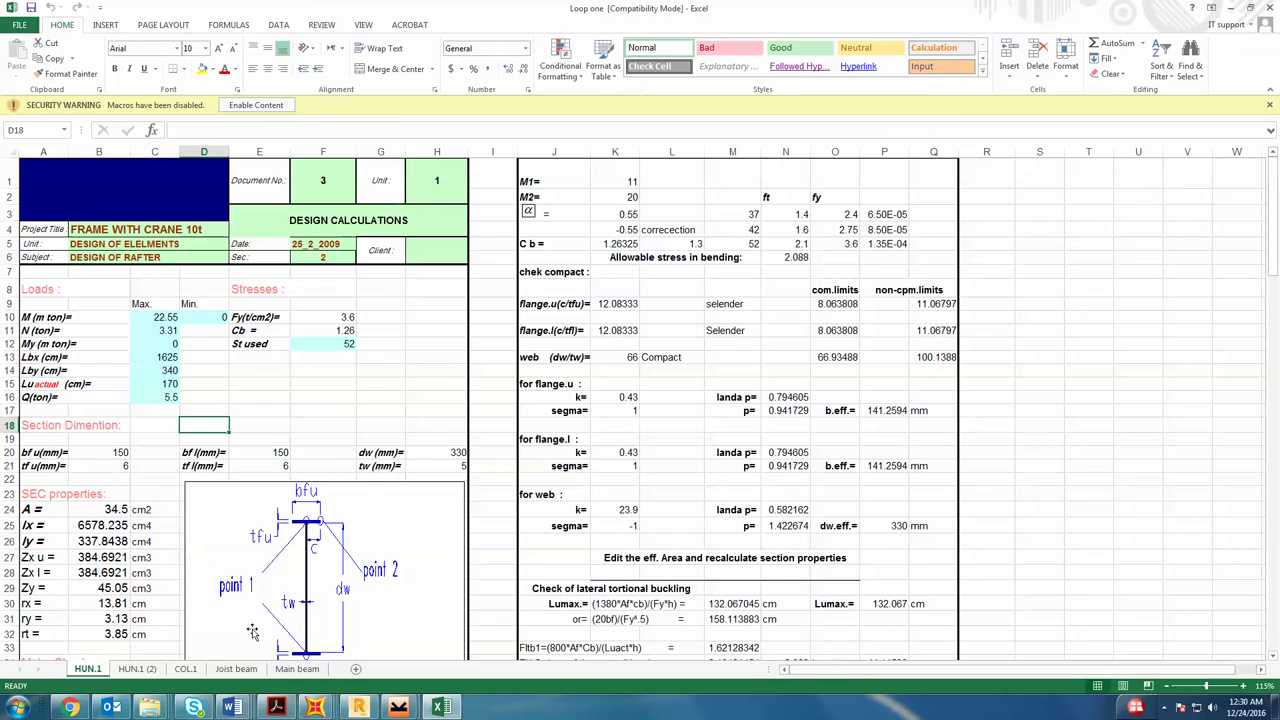
# - Switch to the 2D Trial 1 model in SAP2000 and view the DL+LL force diagrams of the first left rafter segment
pyautogui.moveTo(327, 707)
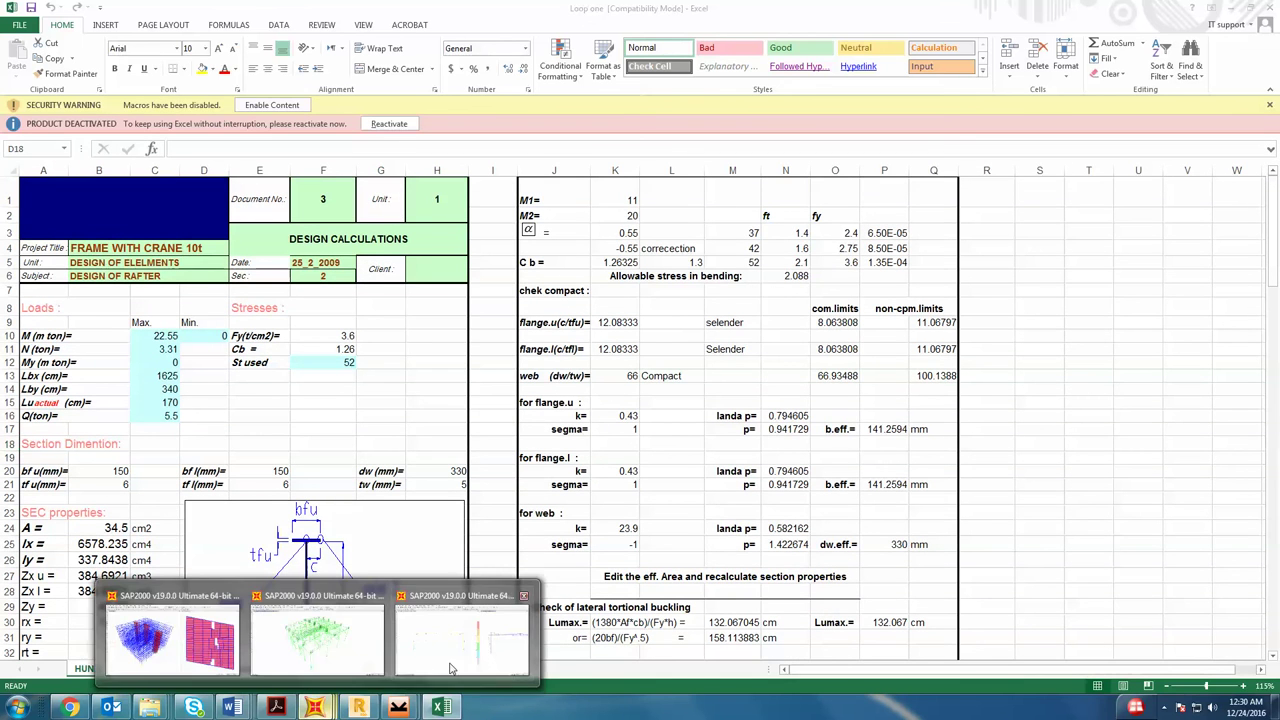
pyautogui.click(457, 665)
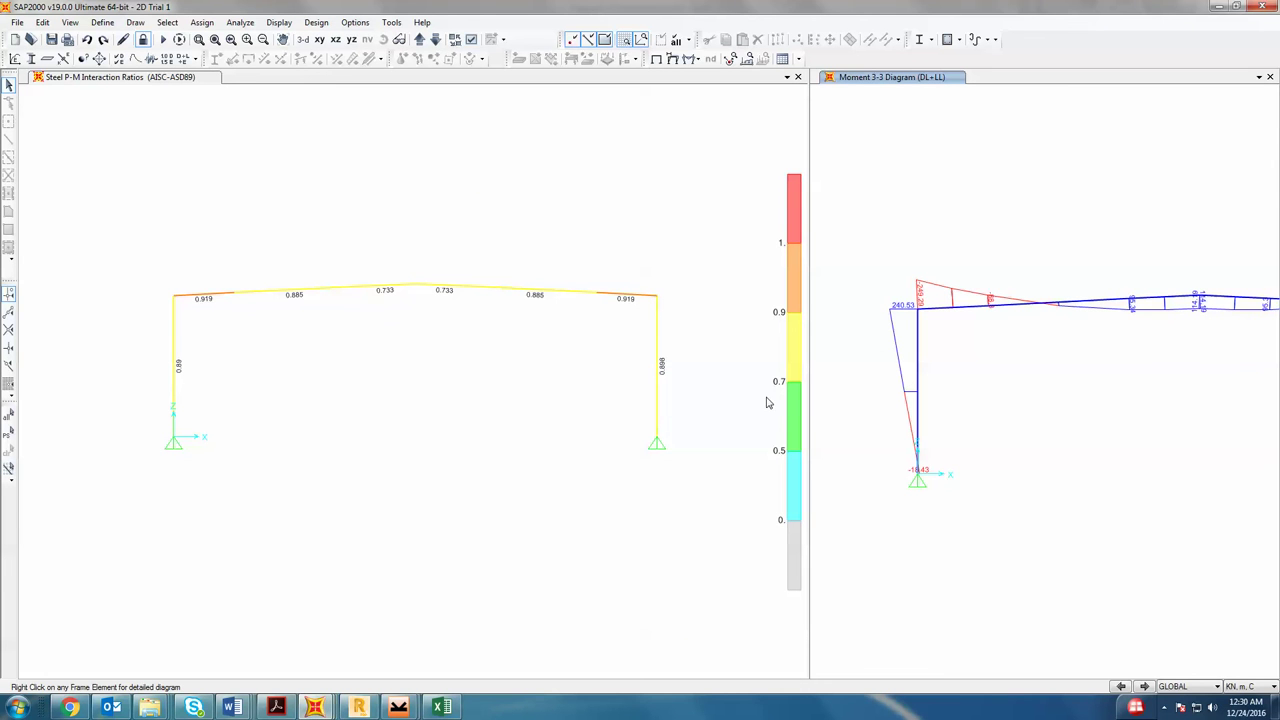
pyautogui.rightClick(938, 312)
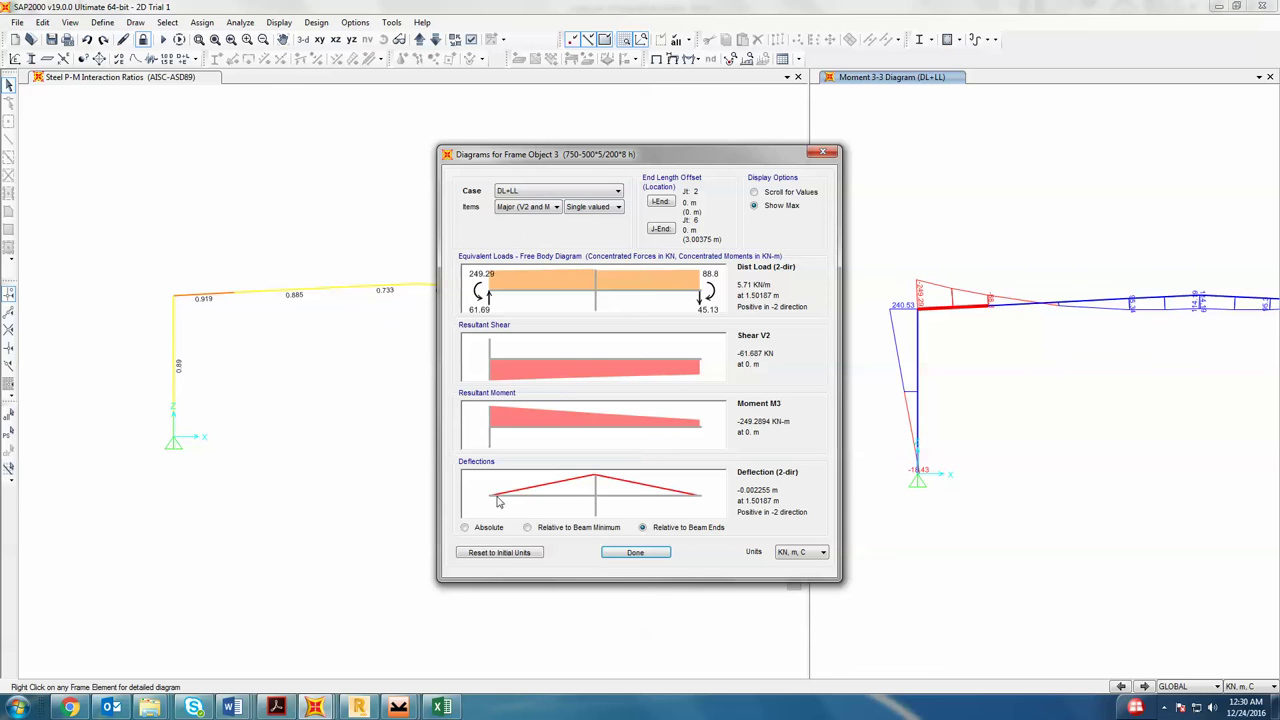
pyautogui.click(615, 553)
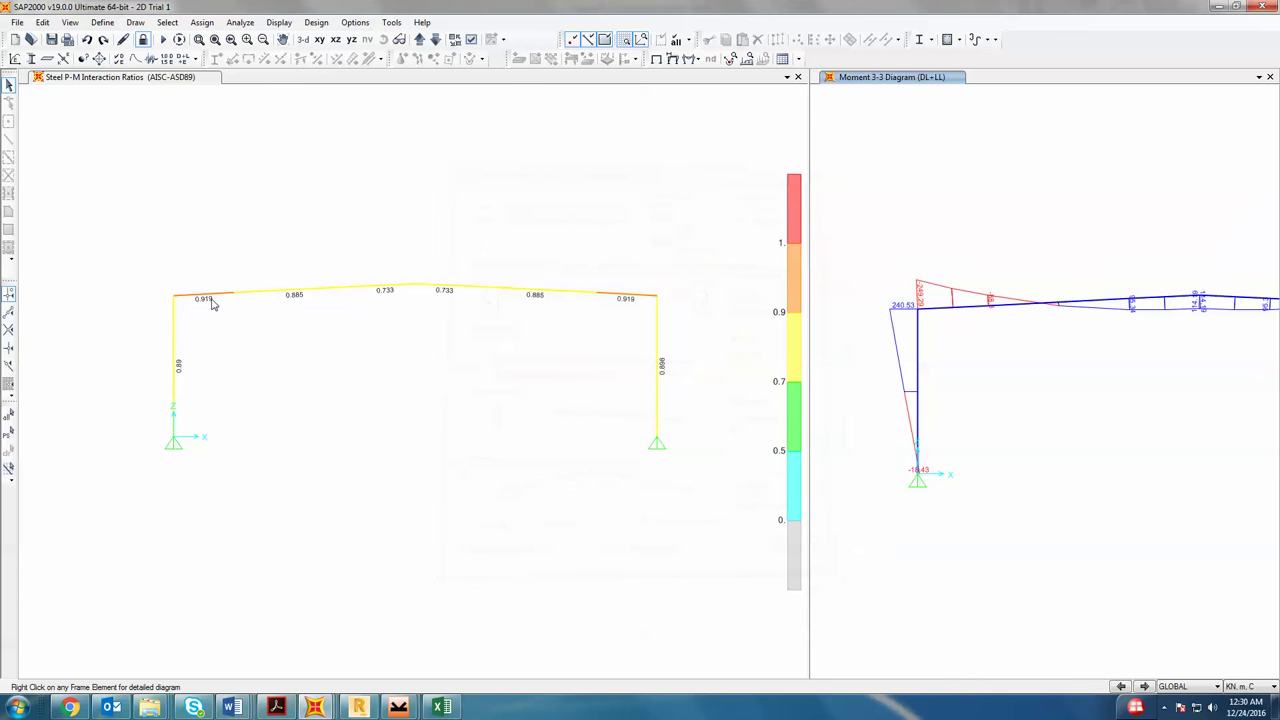
# - Show the DL+LL steel stress check details of the first left rafter segment in Tonf, m, C units
pyautogui.click(211, 297)
pyautogui.rightClick(211, 297)
pyautogui.rightClick(207, 294)
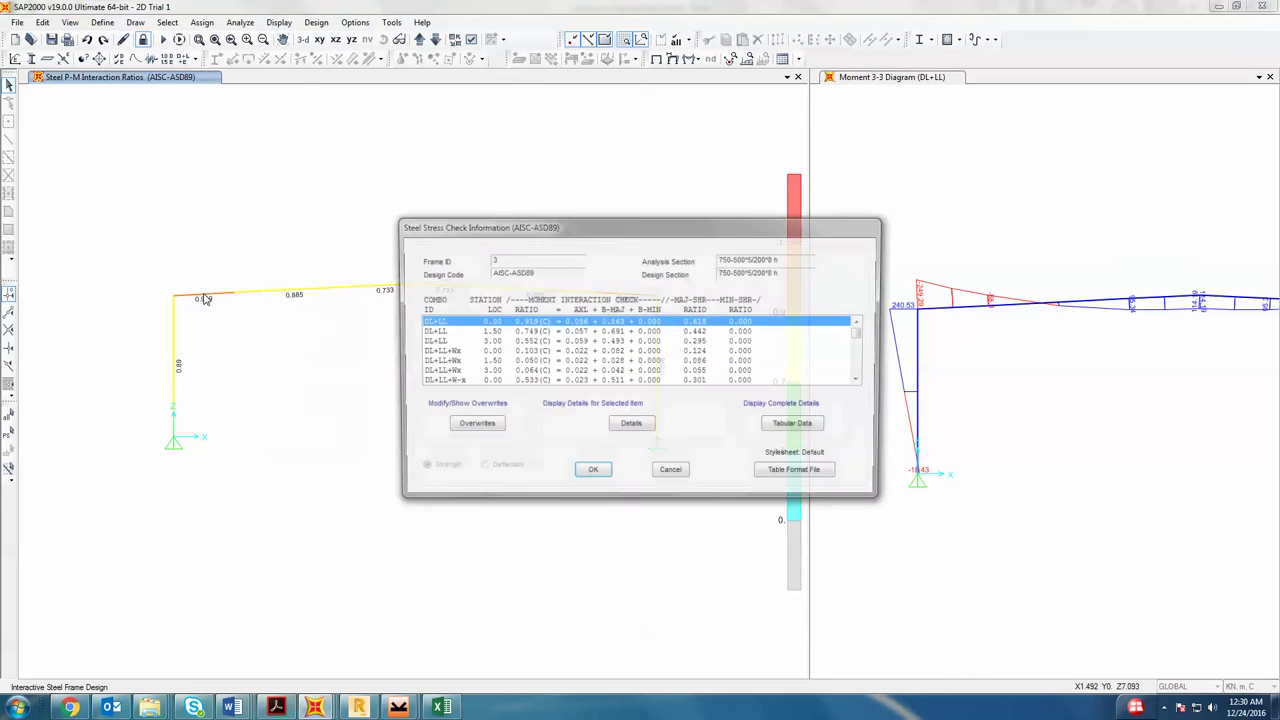
pyautogui.click(630, 427)
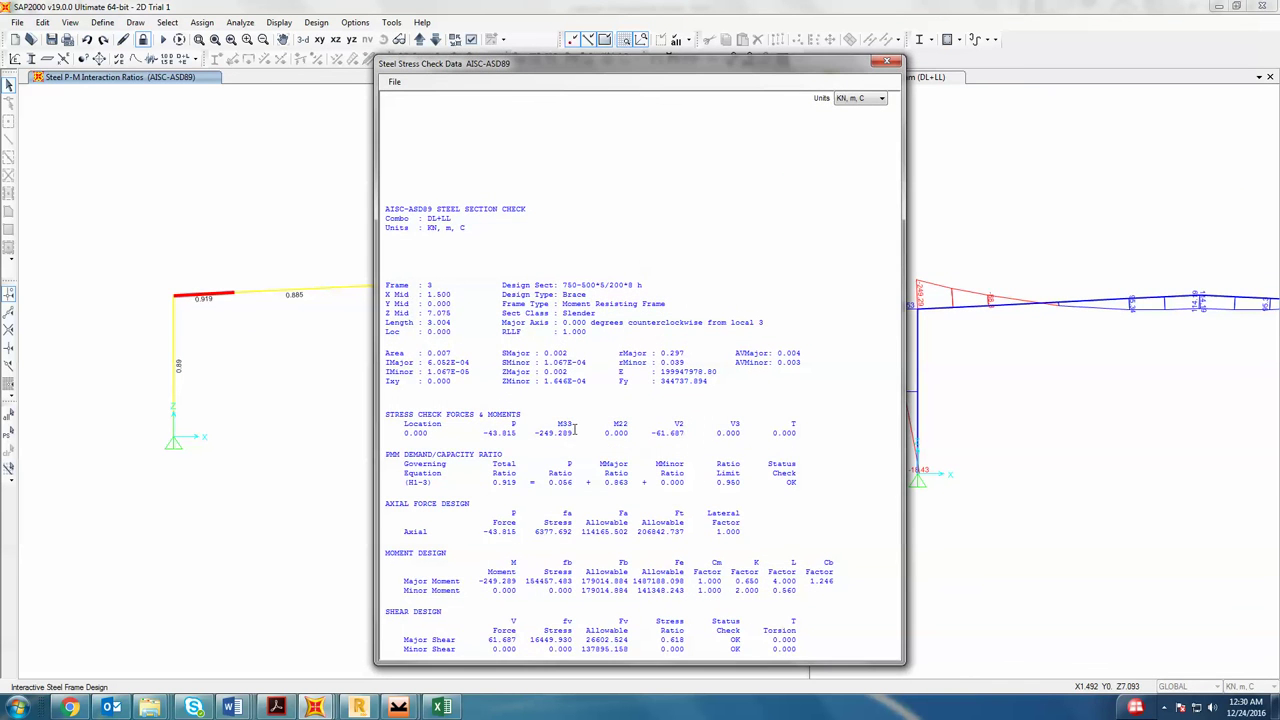
pyautogui.click(876, 99)
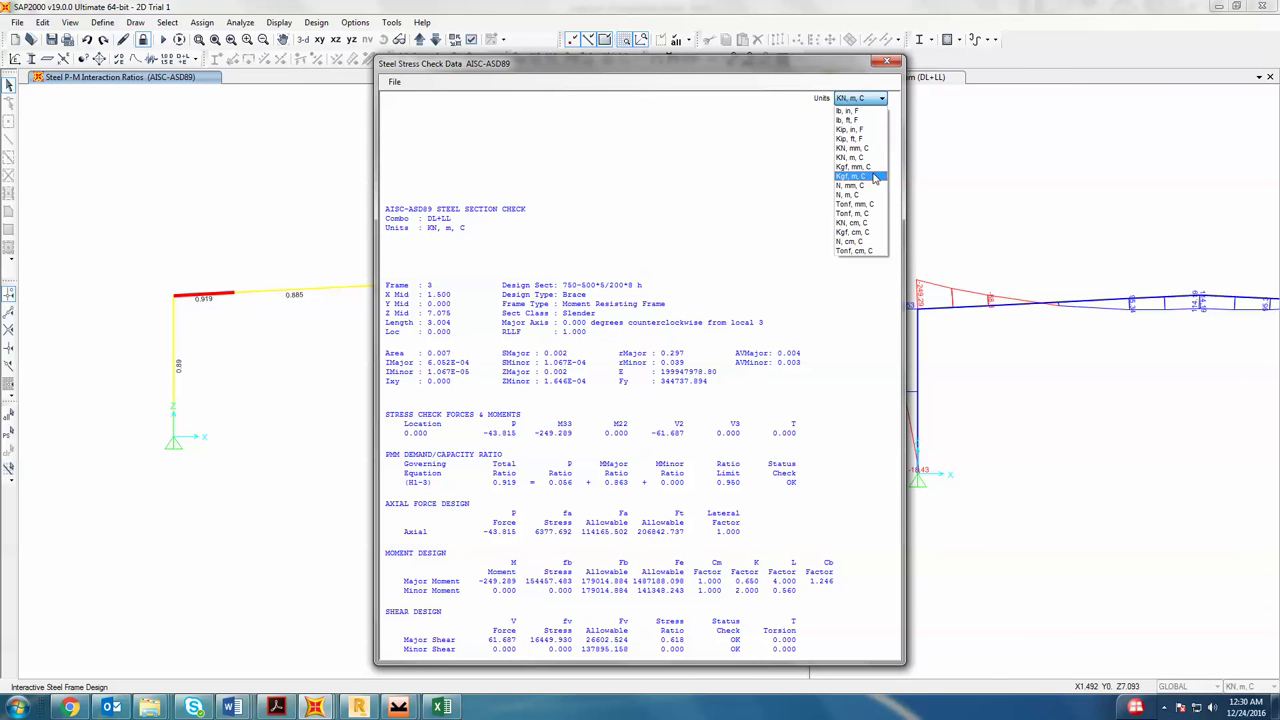
pyautogui.click(868, 213)
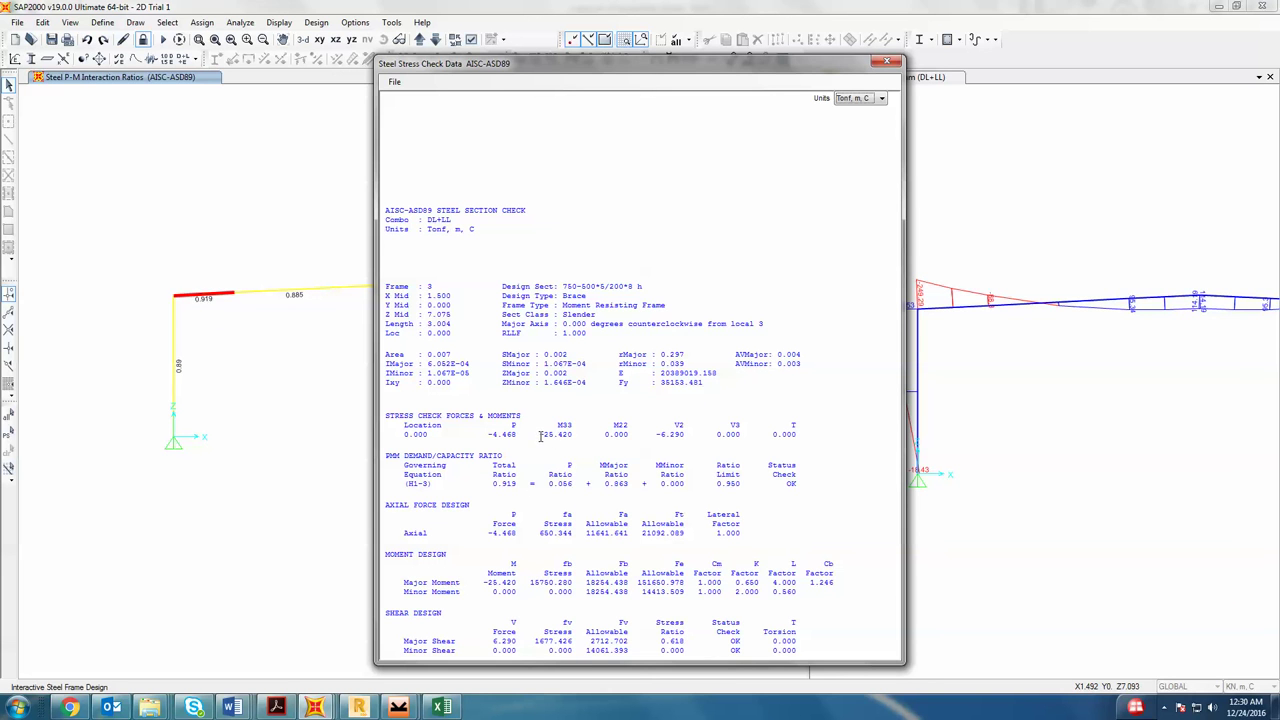
# - Copy the M33 moment 25.420 from the stress check data into the maximum M cell C10 of the HUN.1 sheet in Excel
pyautogui.moveTo(535, 437)
pyautogui.mouseDown()
pyautogui.moveTo(572, 437)
pyautogui.moveTo(506, 437)
pyautogui.moveTo(546, 439)
pyautogui.mouseUp()
pyautogui.hotkey('ctrl', 'c')
pyautogui.click(440, 707)
pyautogui.click(158, 336)
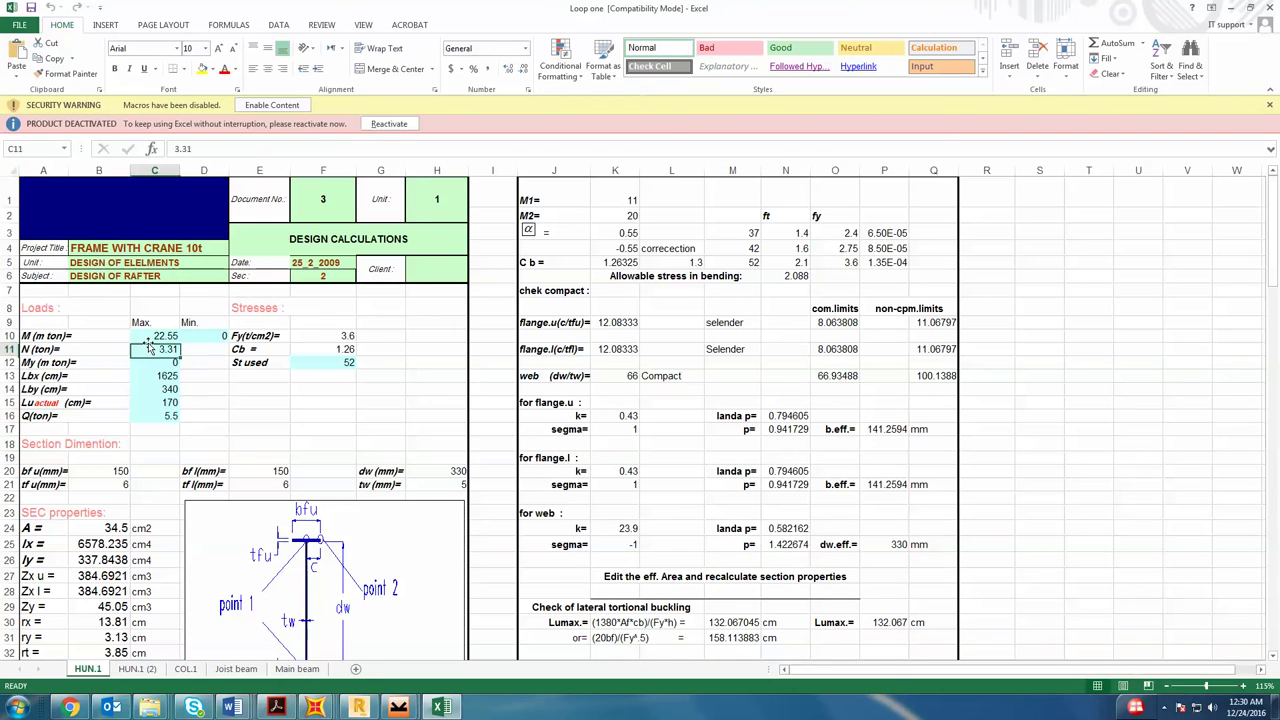
pyautogui.hotkey('ctrl', 'v')
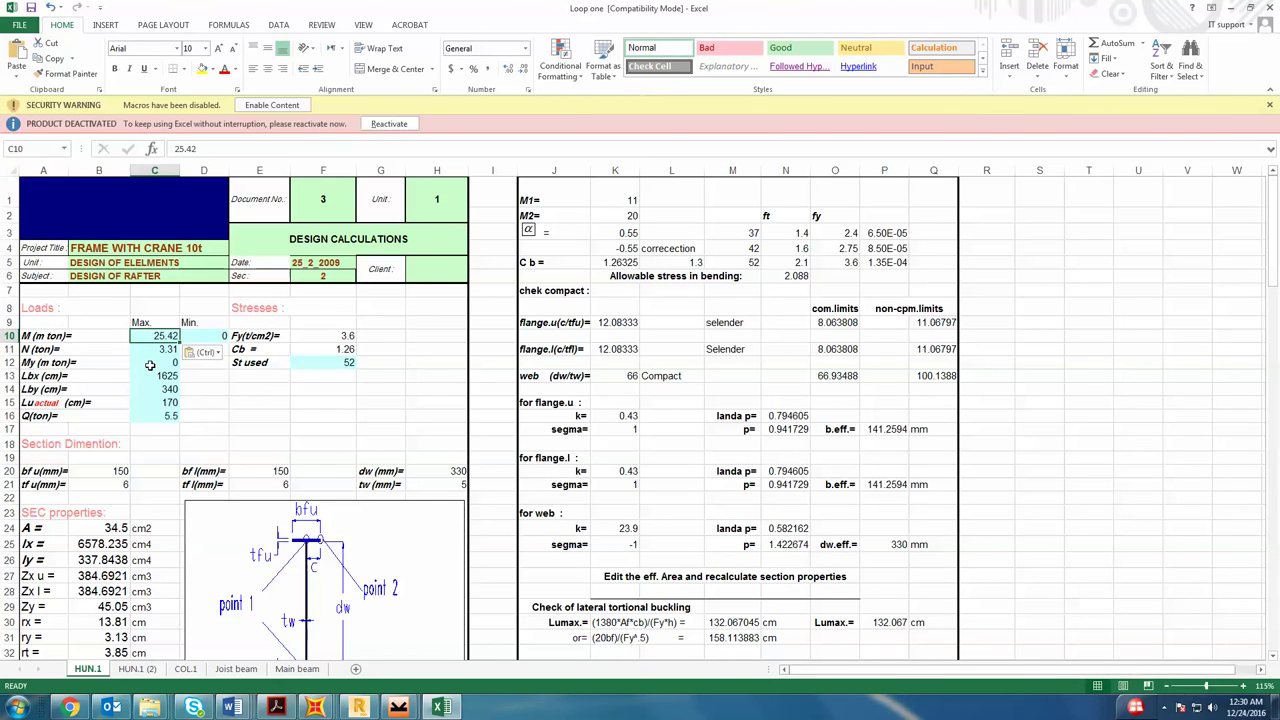
# - Copy the V2 shear 6.290 from the SAP2000 stress check data into the Q cell C16 of the HUN.1 sheet in Excel
pyautogui.click(336, 709)
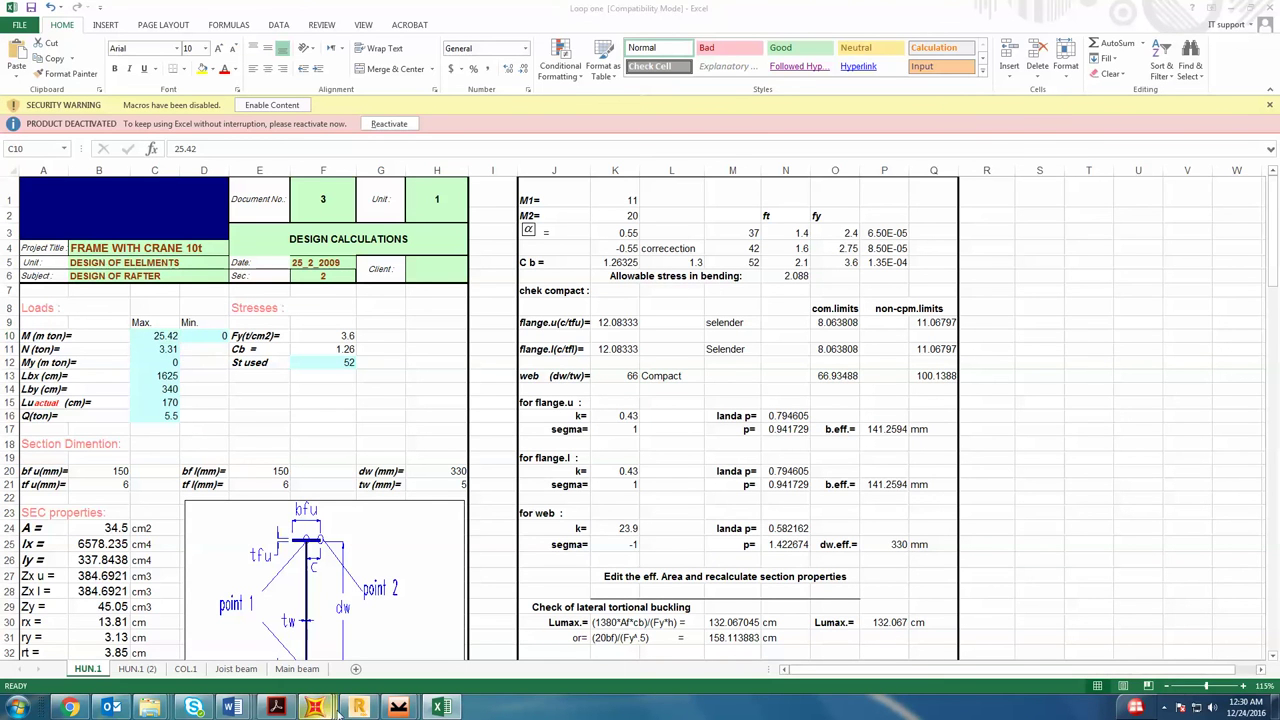
pyautogui.click(518, 648)
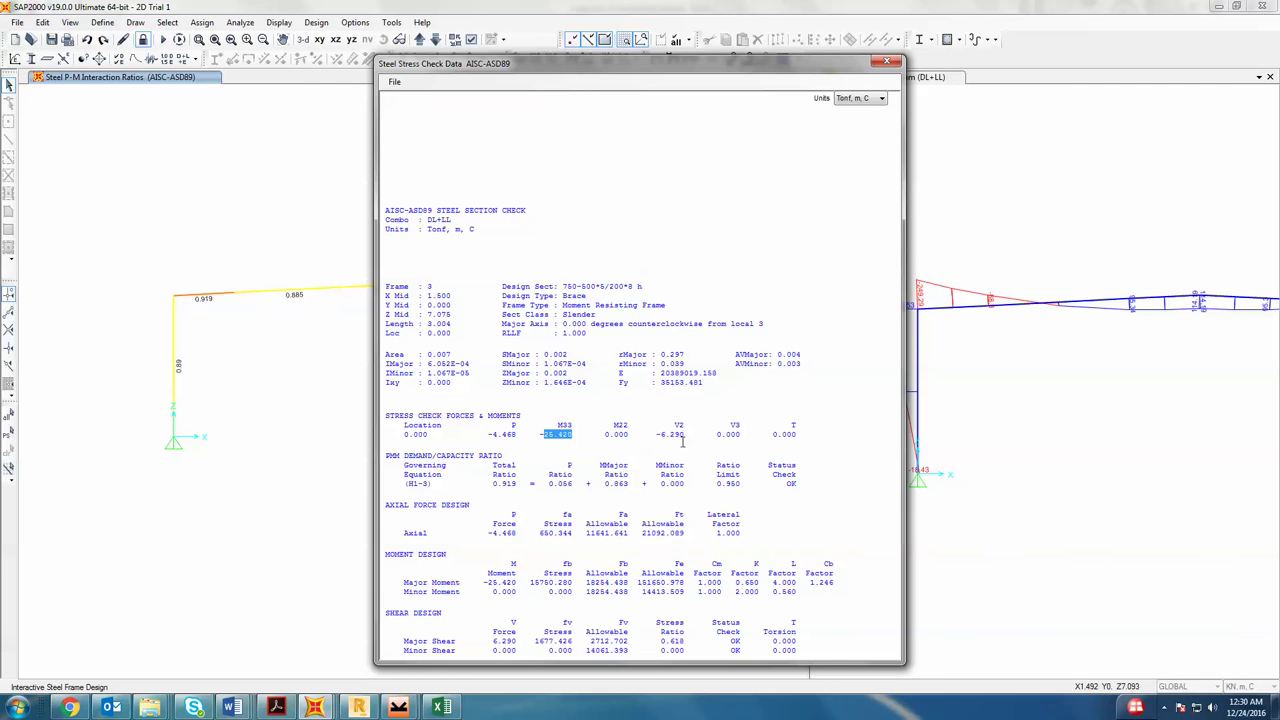
pyautogui.moveTo(685, 436); pyautogui.dragTo(661, 438)
pyautogui.hotkey('ctrl', 'c')
pyautogui.click(440, 708)
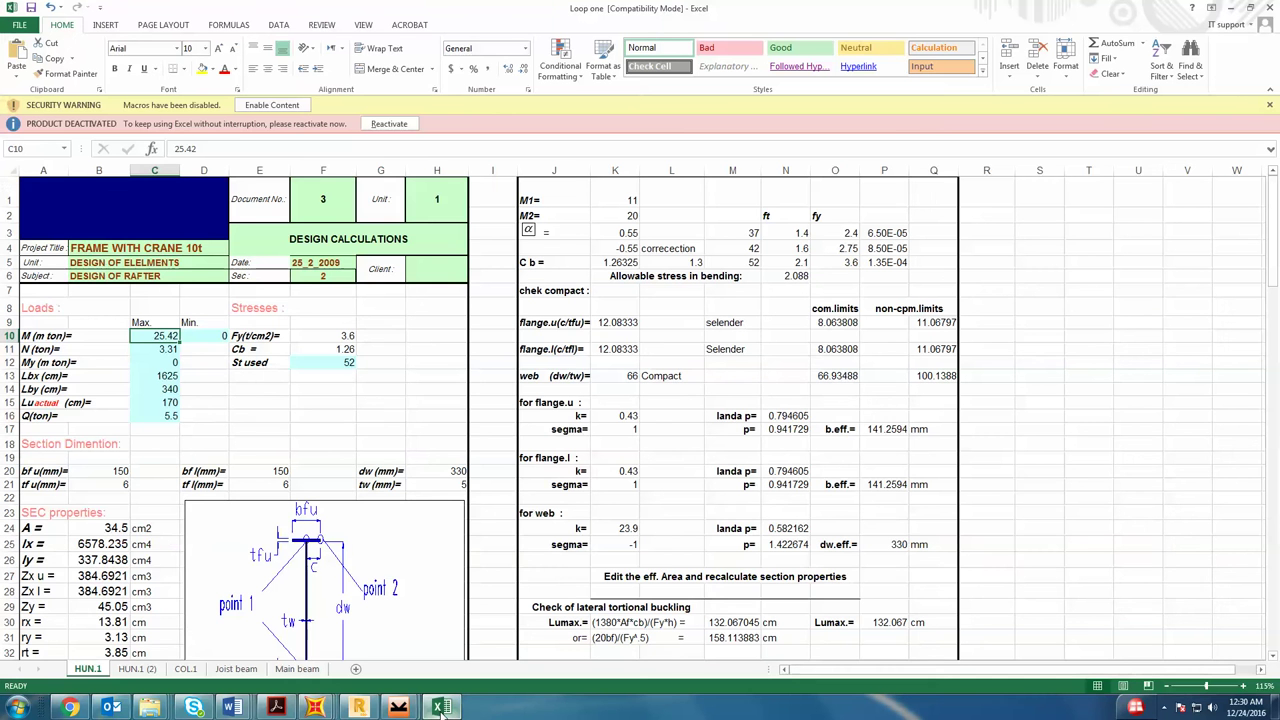
pyautogui.click(145, 414)
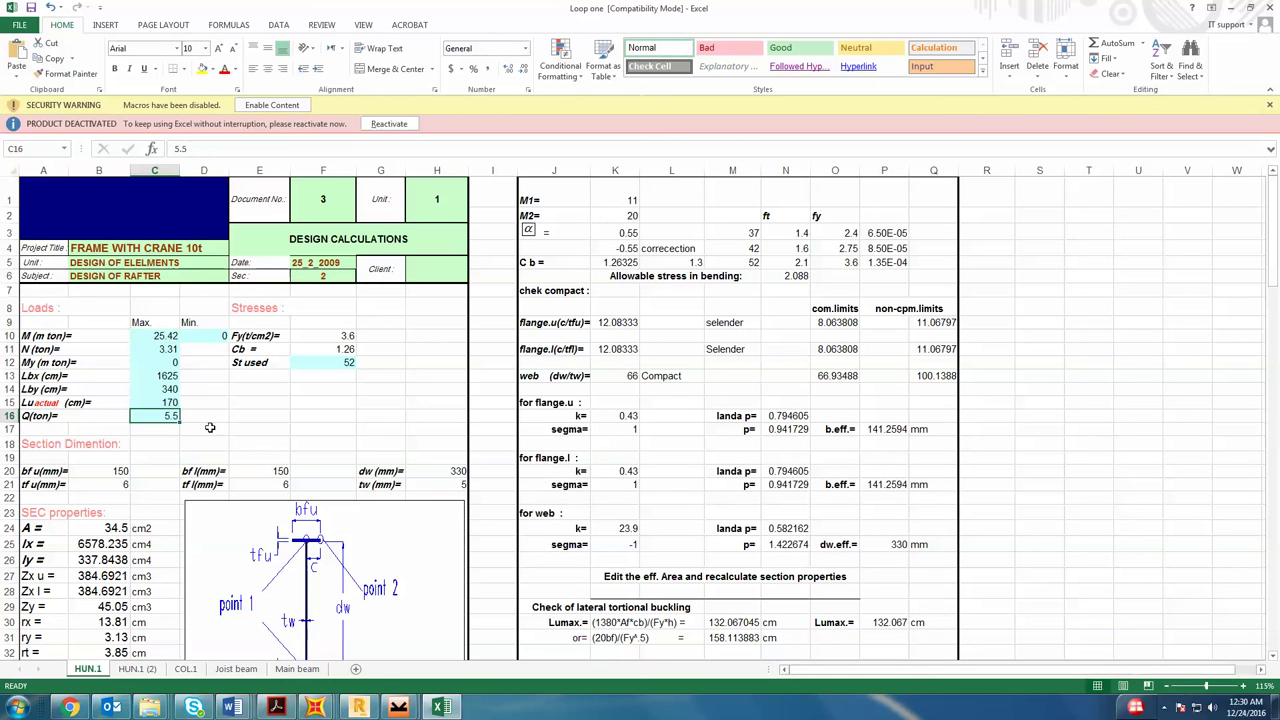
pyautogui.hotkey('ctrl', 'v')
pyautogui.press('ctrl')
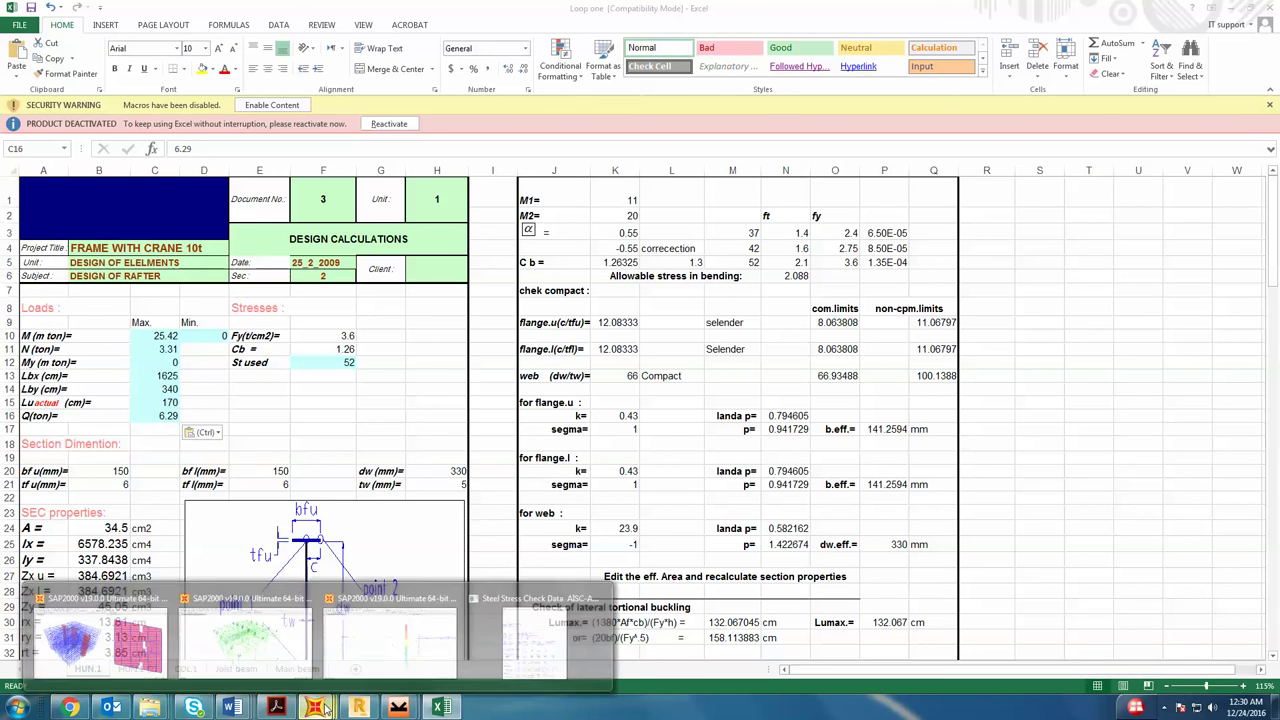
# - Copy the axial force P 4.468 from the SAP2000 stress check data into the N cell C11 of the HUN.1 sheet
pyautogui.click(517, 645)
pyautogui.doubleClick(510, 434)
pyautogui.hotkey('ctrl', 'c')
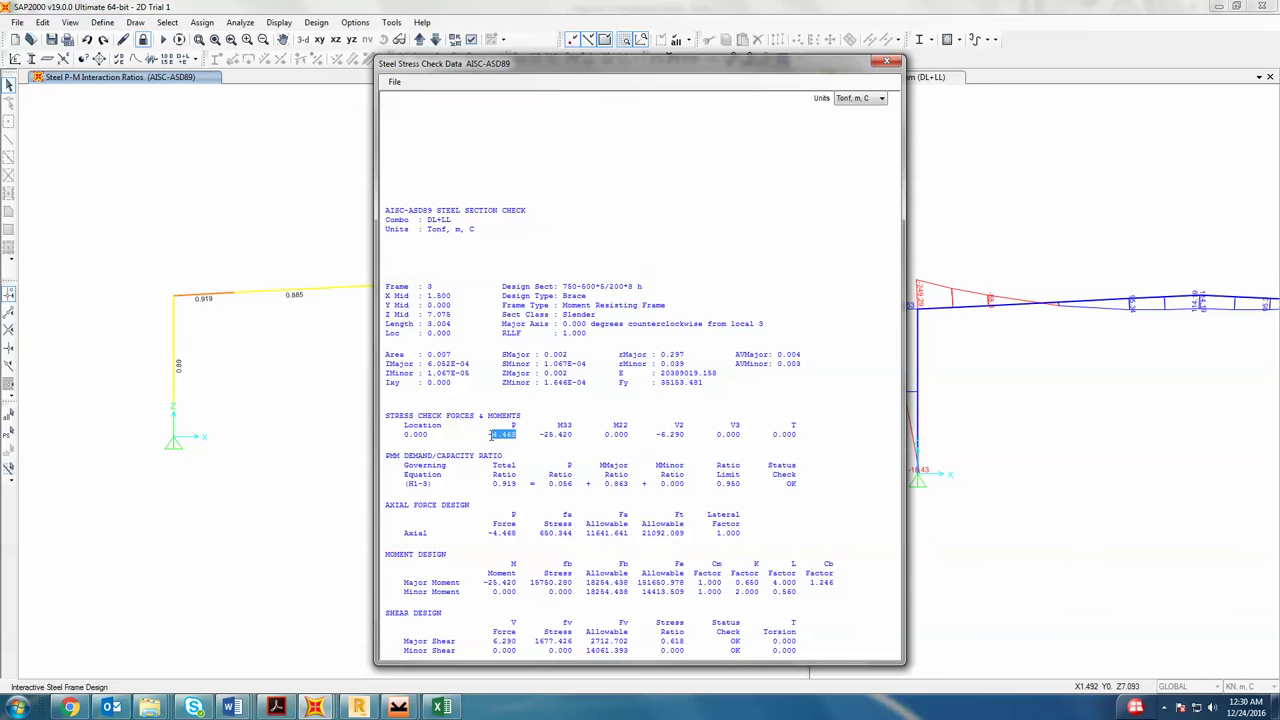
pyautogui.click(440, 707)
pyautogui.click(158, 349)
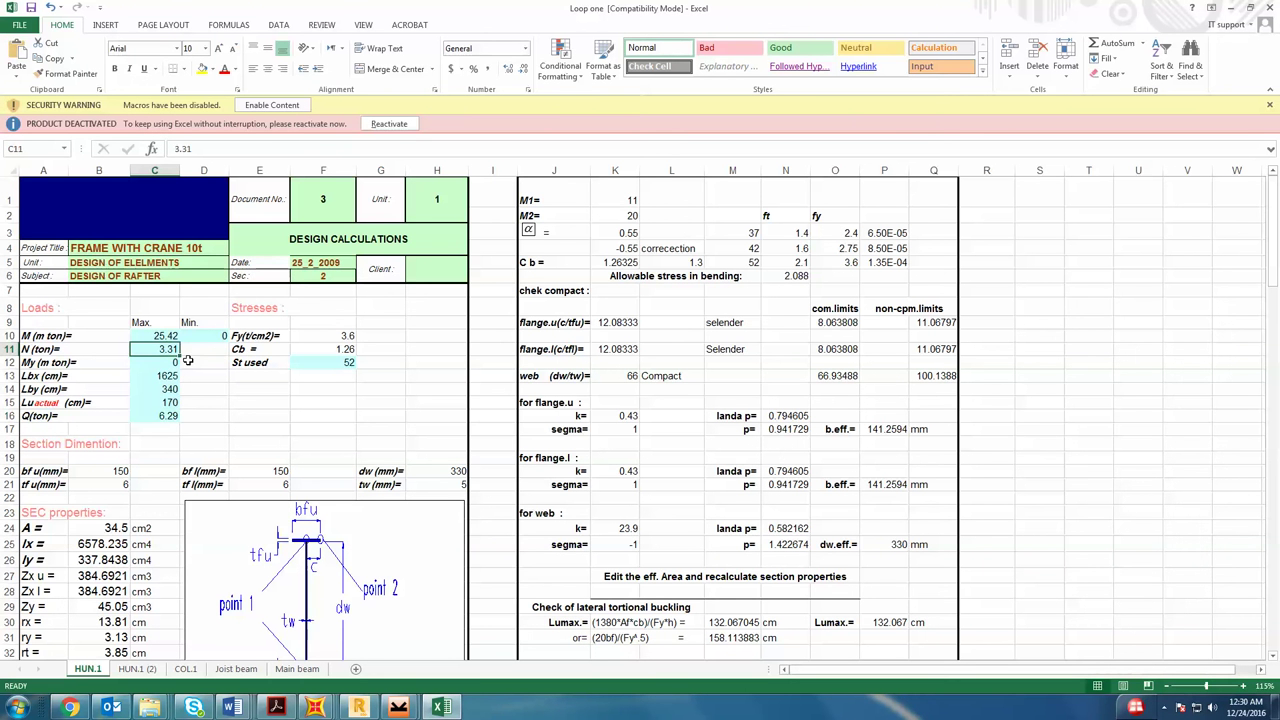
pyautogui.hotkey('ctrl', 'v')
pyautogui.click(330, 414)
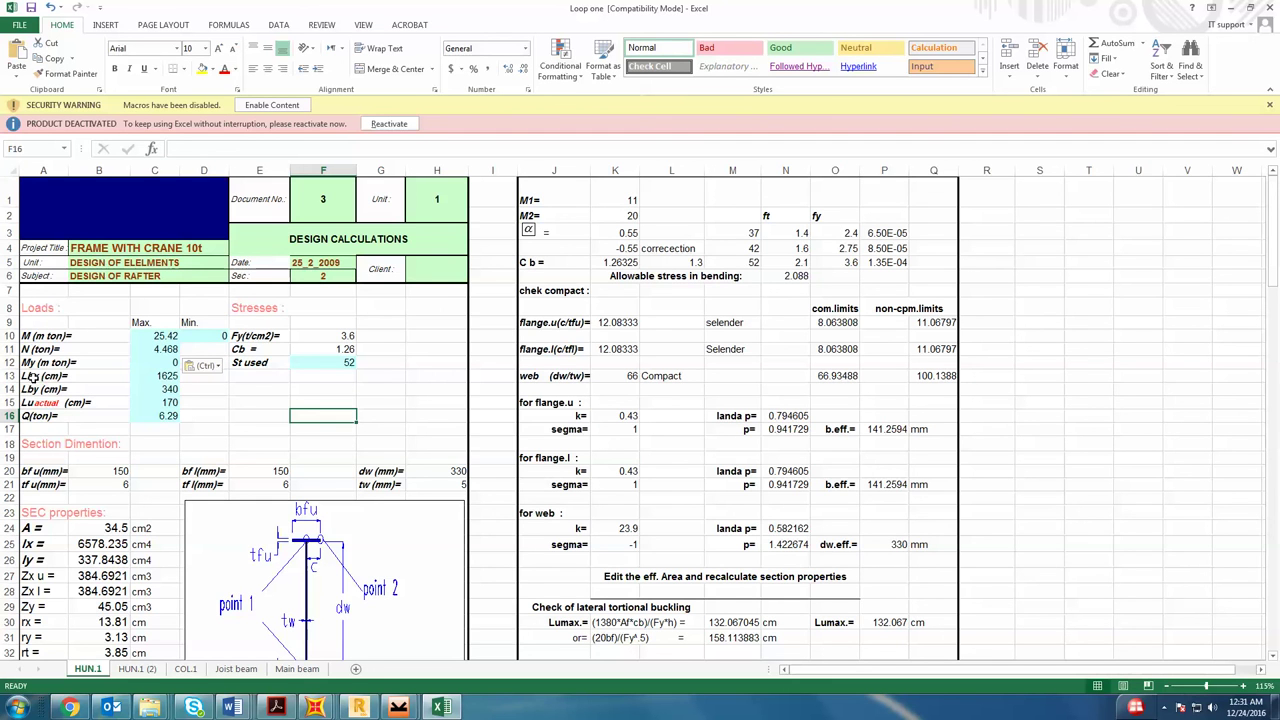
# - Set the in-plane buckling length Lbx in cell C13 to 1200 cm
pyautogui.click(155, 377)
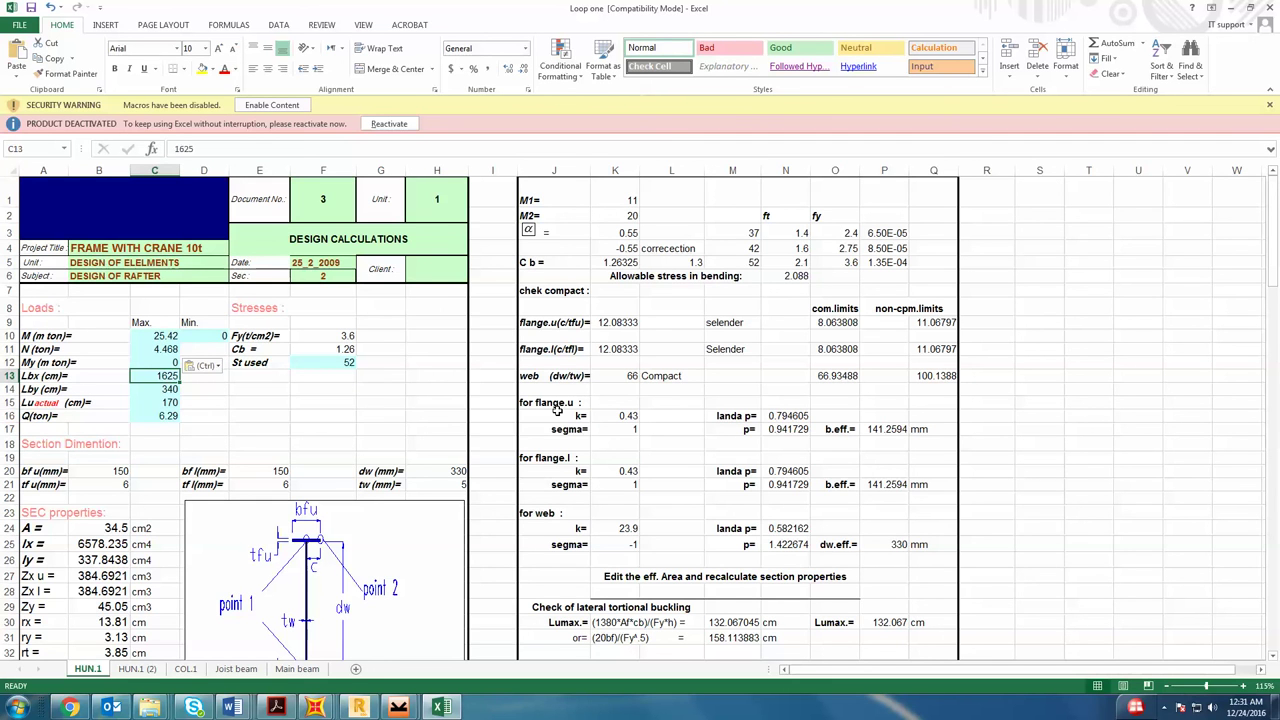
pyautogui.write('12')
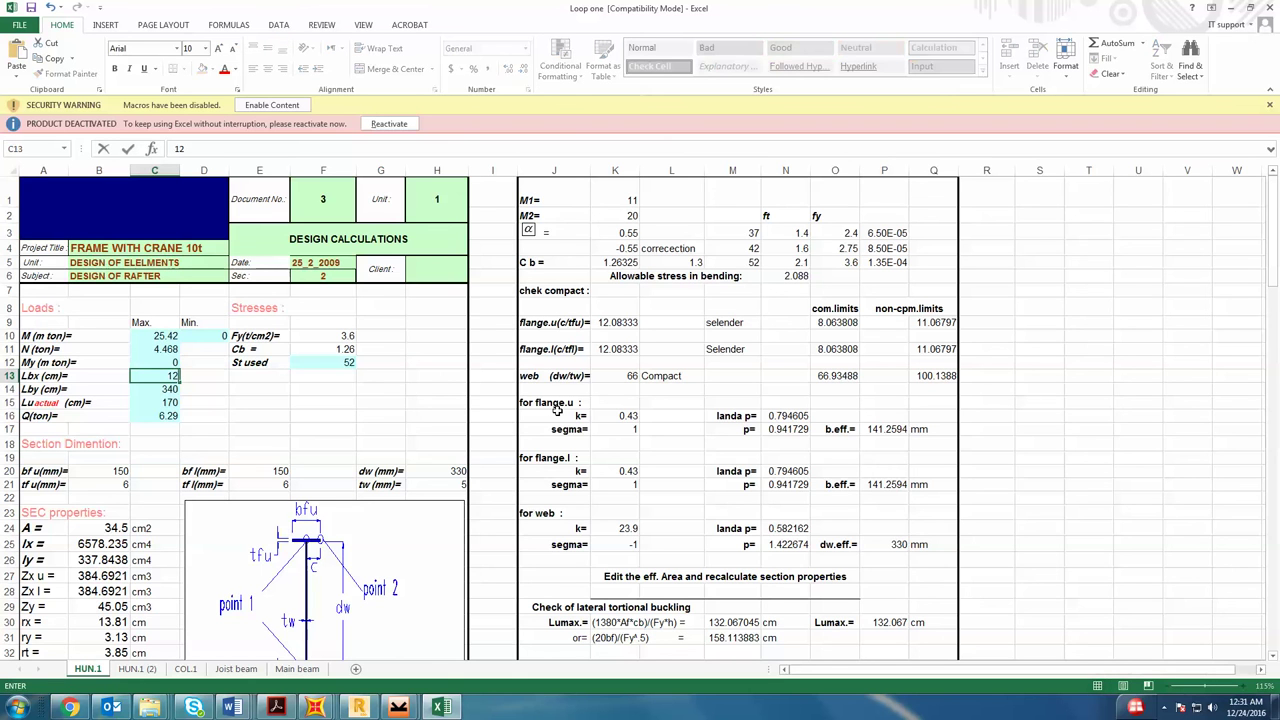
pyautogui.press('Return')
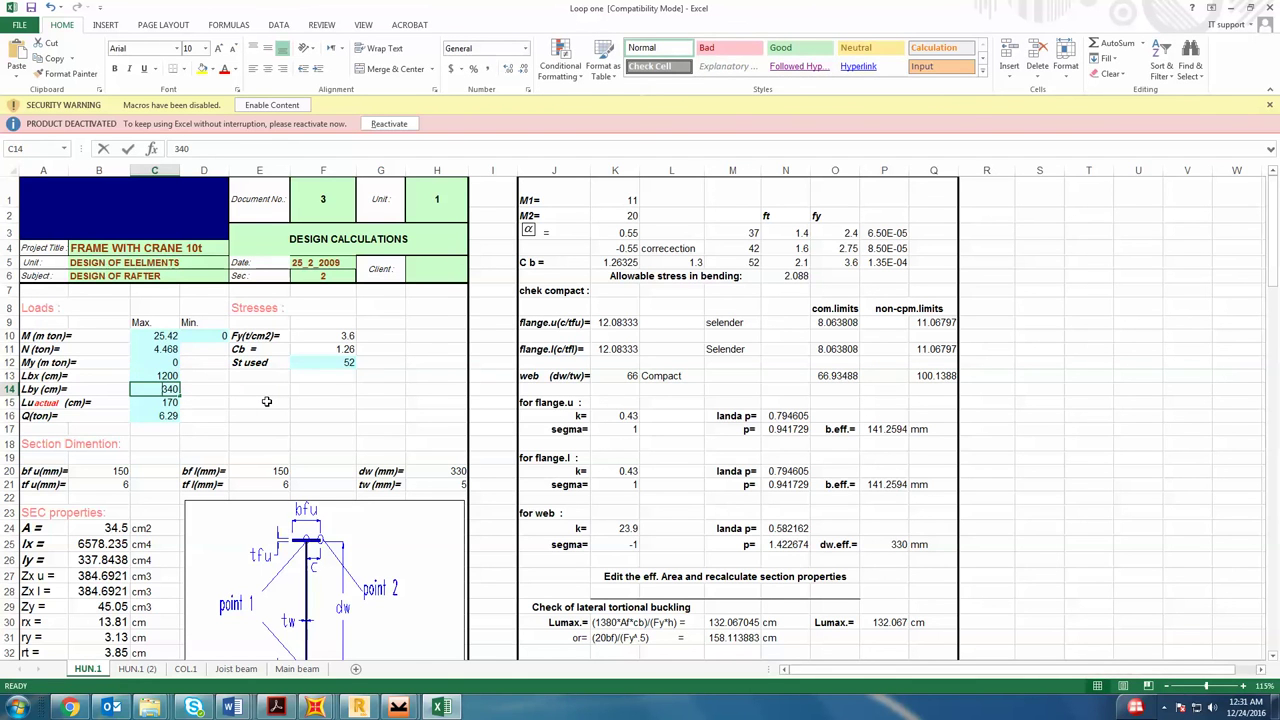
# - Set the out-of-plane buckling length Lby in cell C14 to 170 cm
pyautogui.write('17')
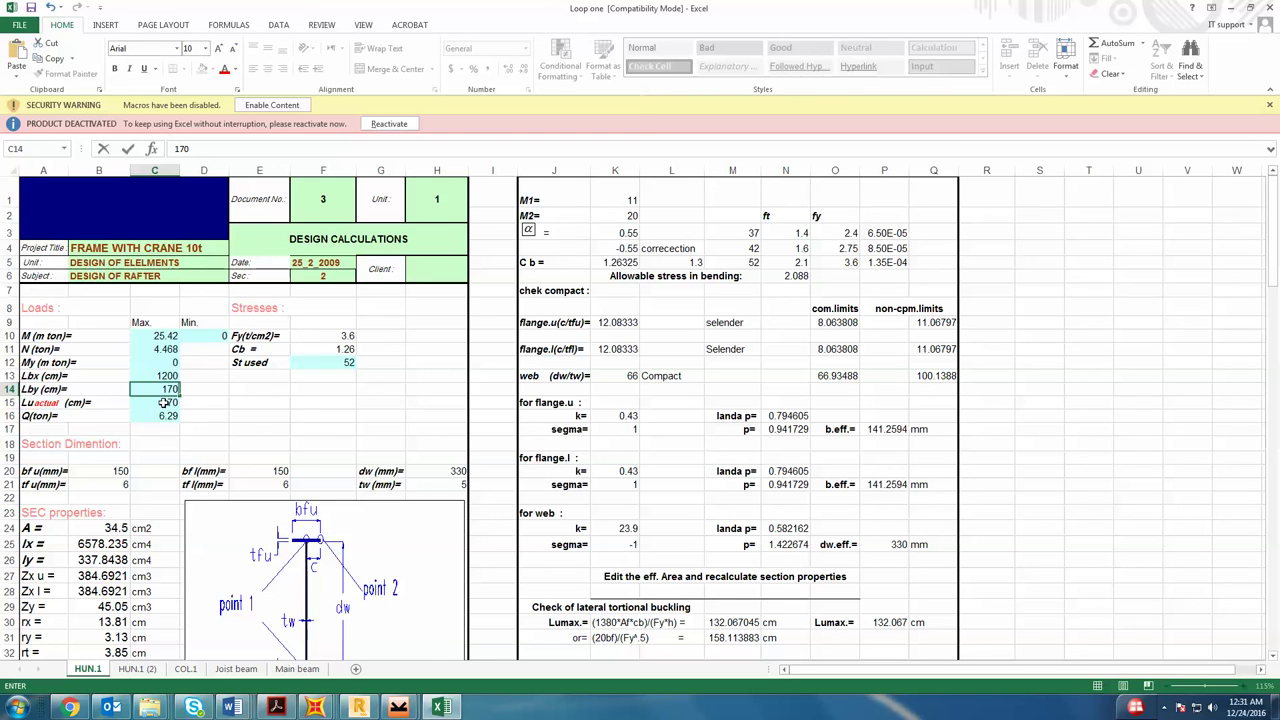
pyautogui.write('0')
pyautogui.press('Return')
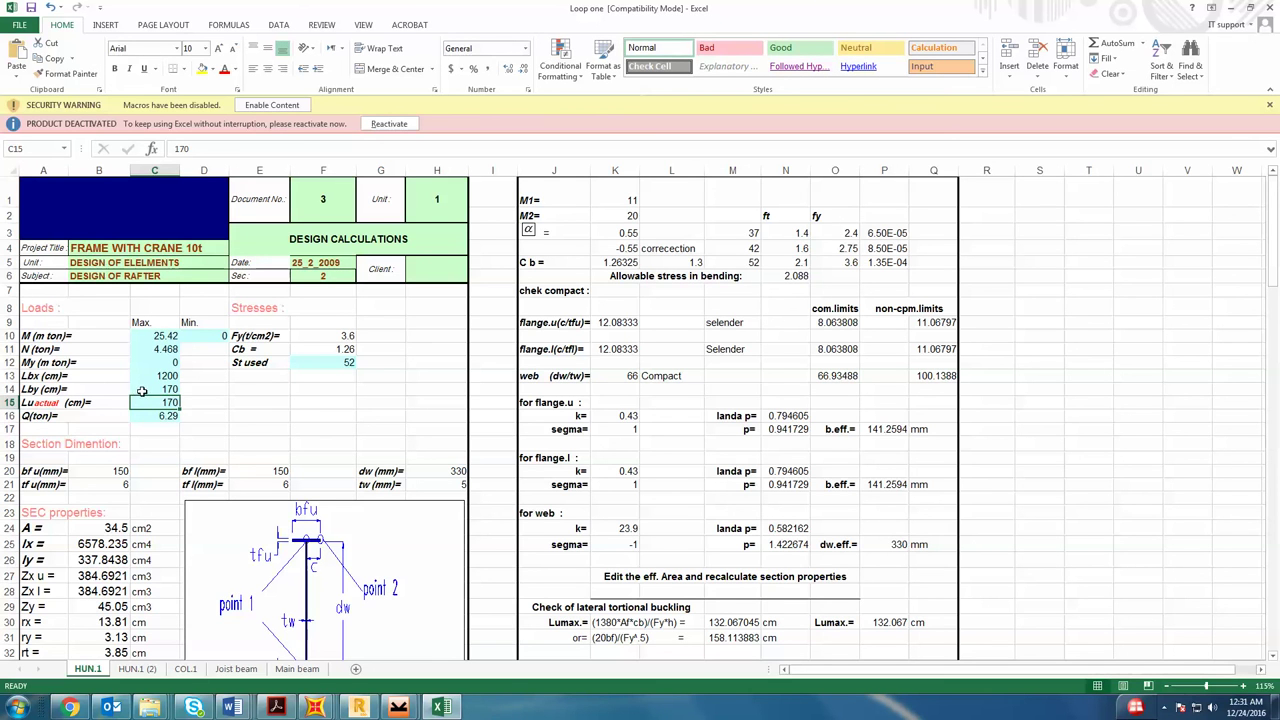
# - Change the out-of-plane buckling length Lby in cell C14 to 240 cm
pyautogui.press('Up')
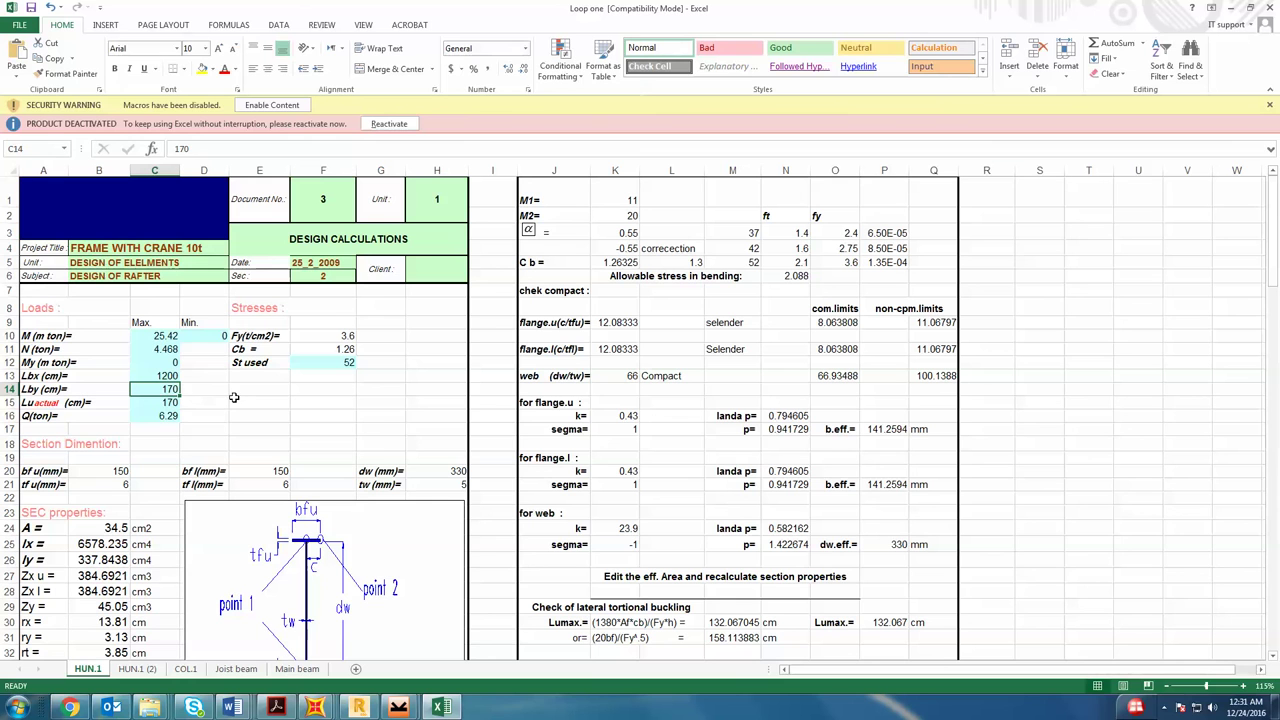
pyautogui.write('240')
pyautogui.click(234, 400)
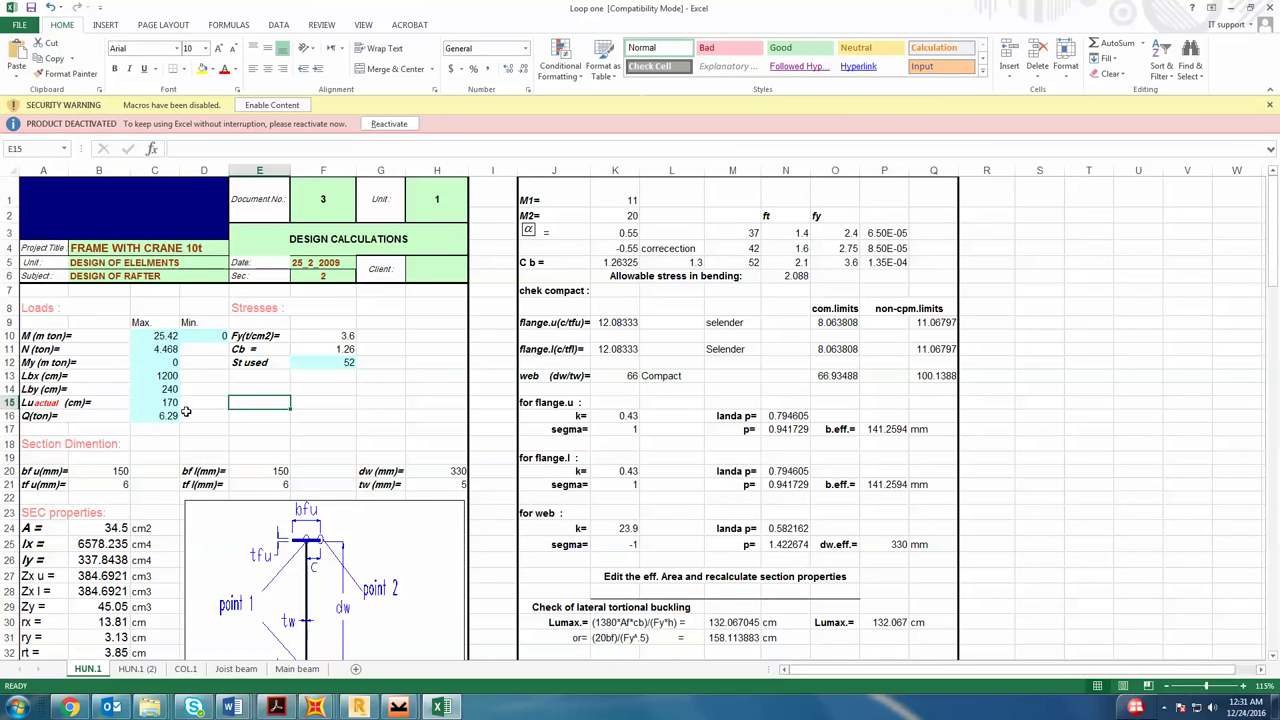
# - Examine the formulas behind Fy and Cb in the Stresses block, including the Cb source cells K5 and L5
pyautogui.click(335, 337)
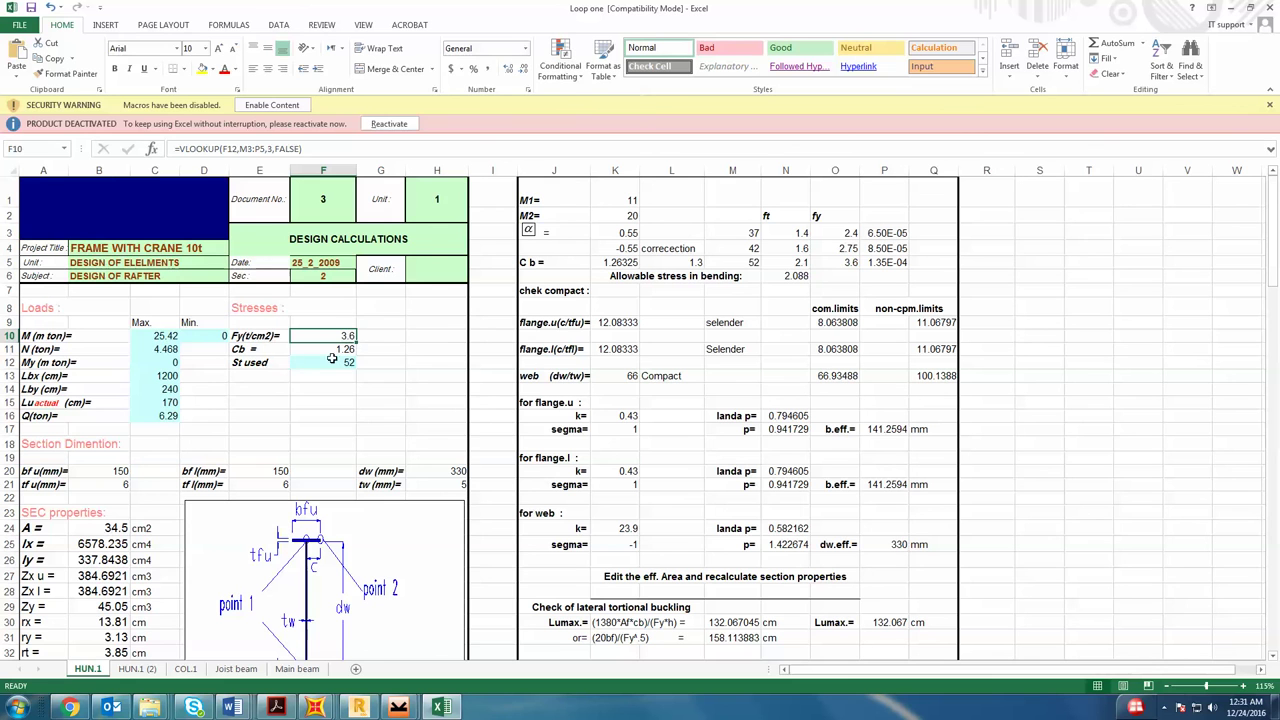
pyautogui.doubleClick(324, 337)
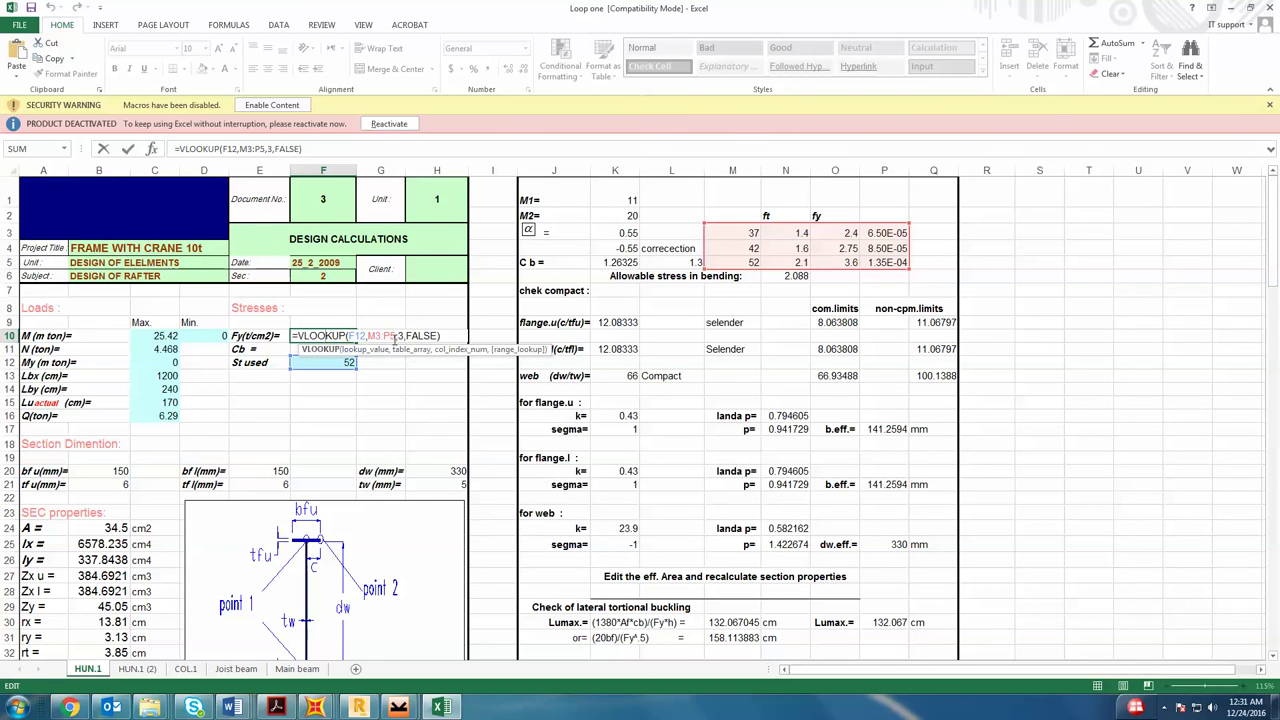
pyautogui.press('Escape')
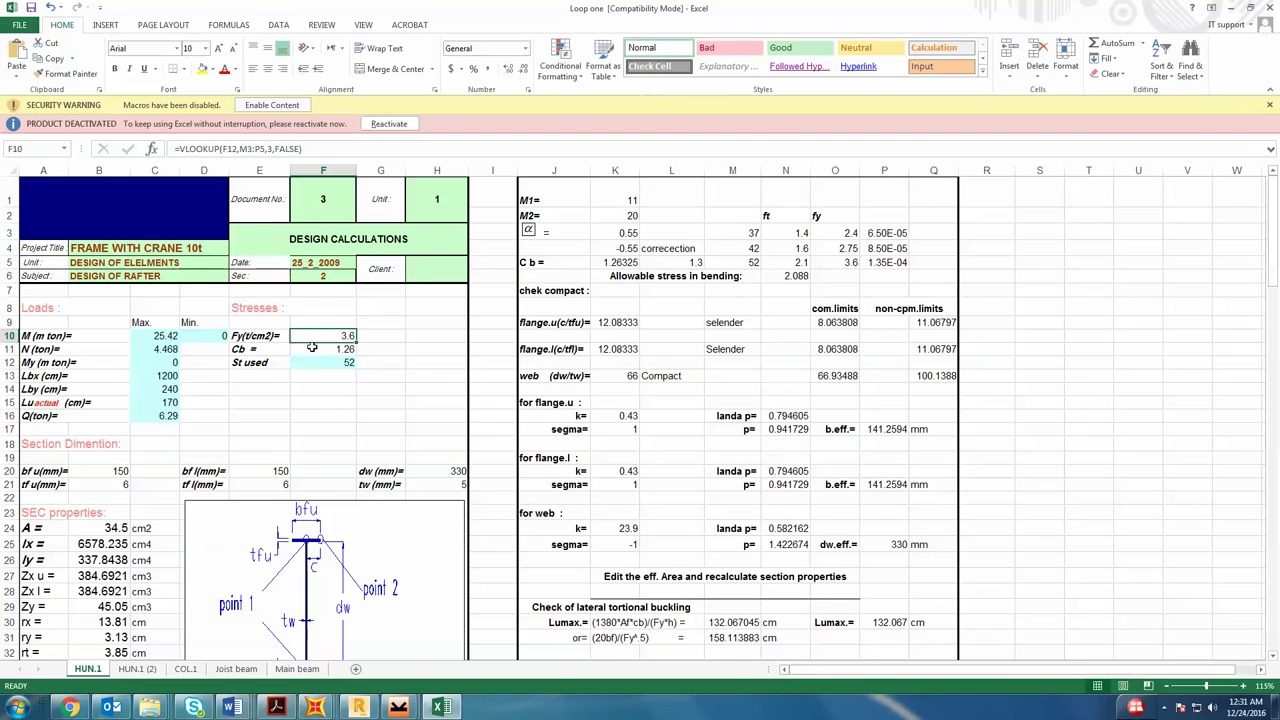
pyautogui.click(312, 348)
pyautogui.doubleClick(322, 350)
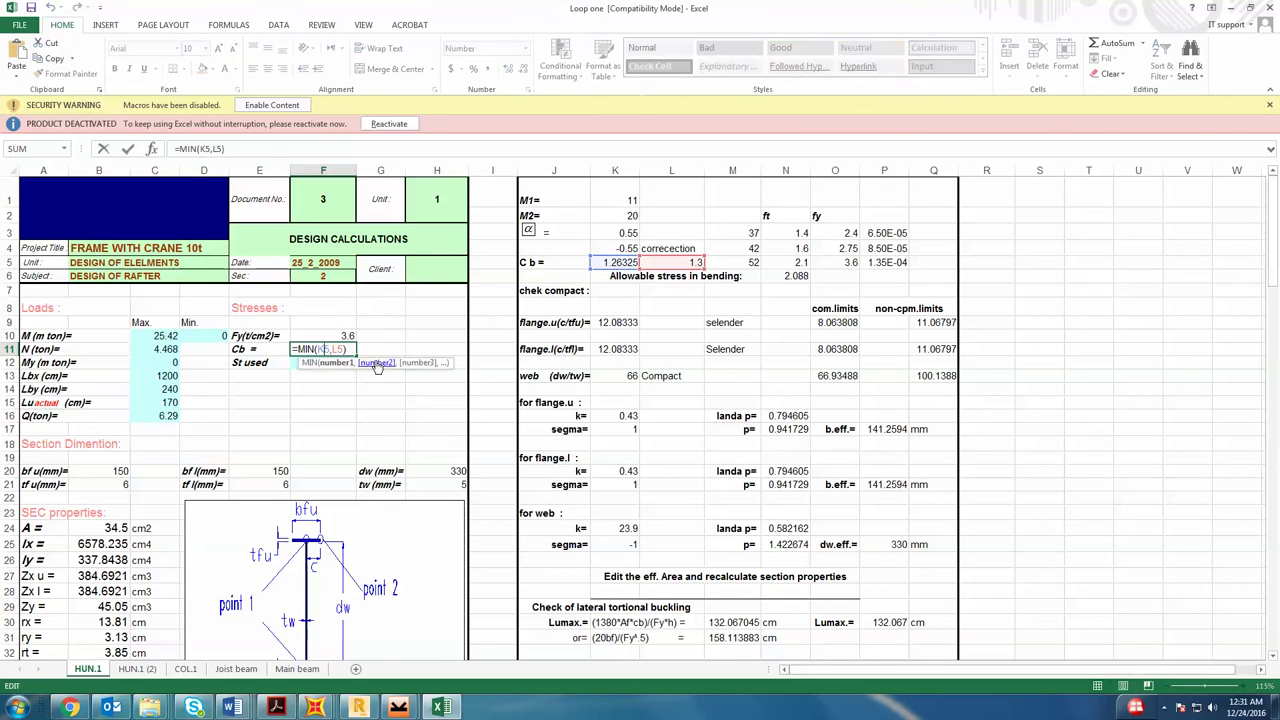
pyautogui.press('Escape')
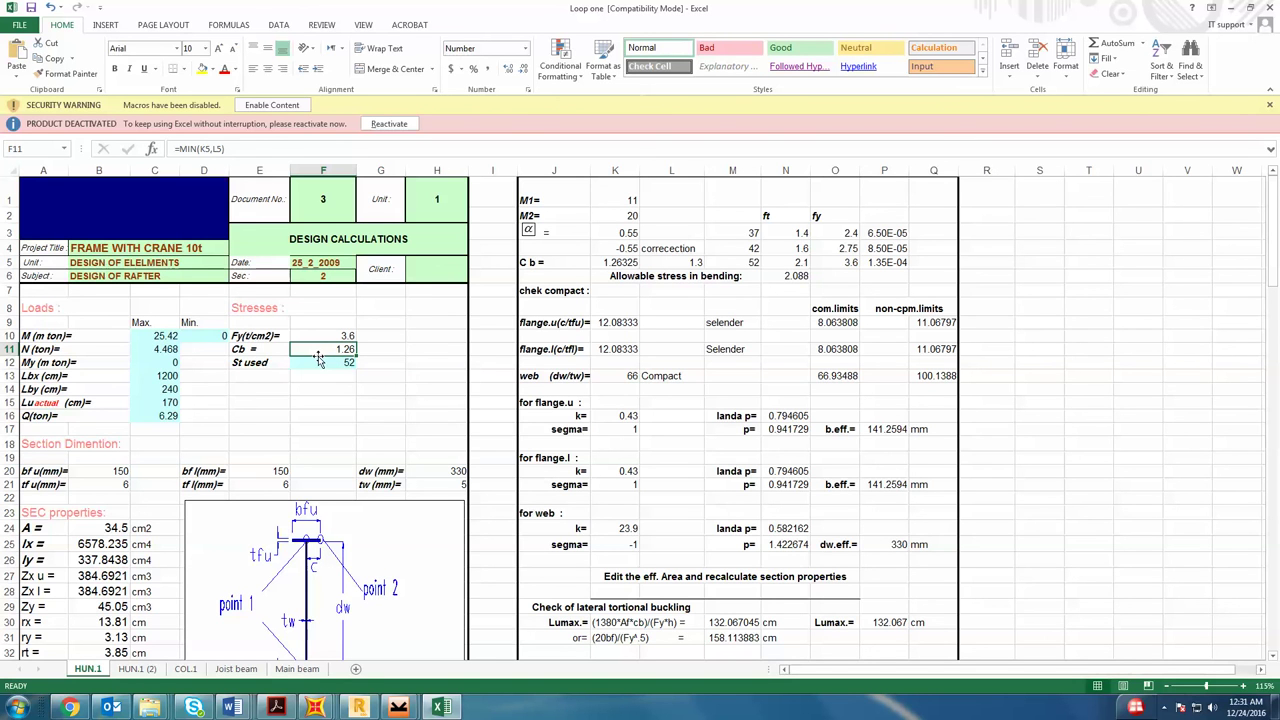
pyautogui.click(608, 261)
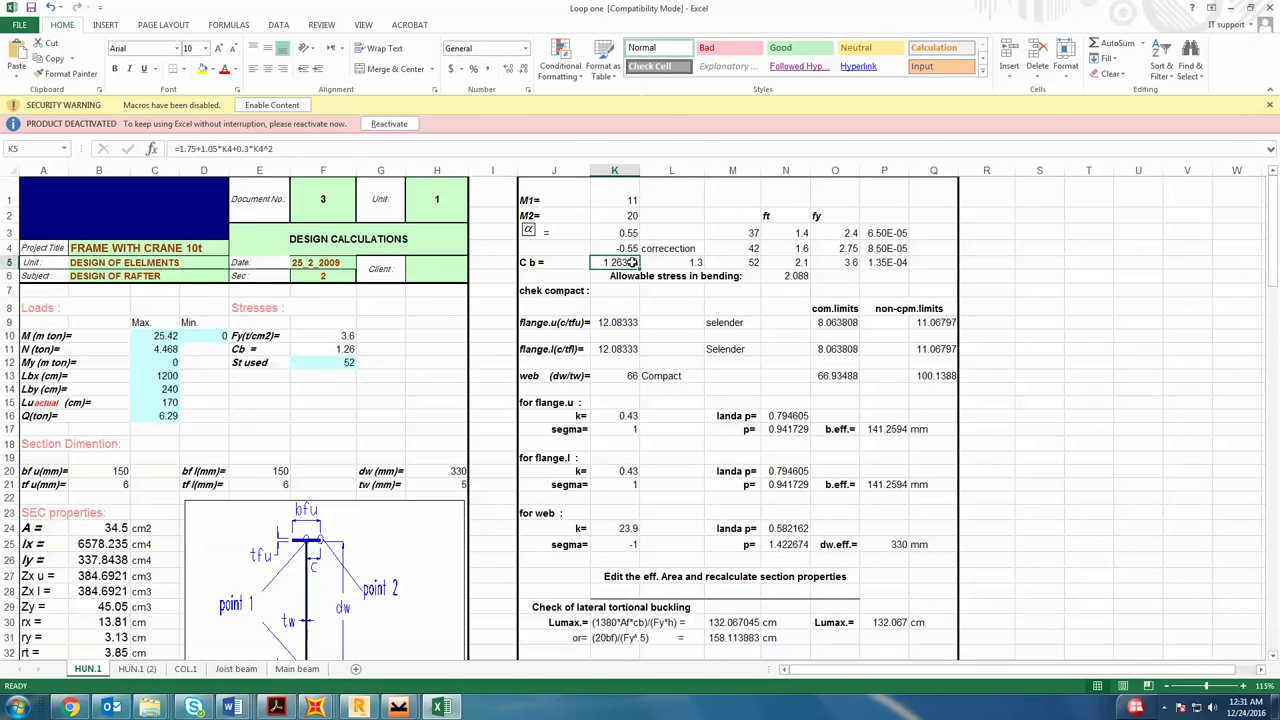
pyautogui.click(692, 263)
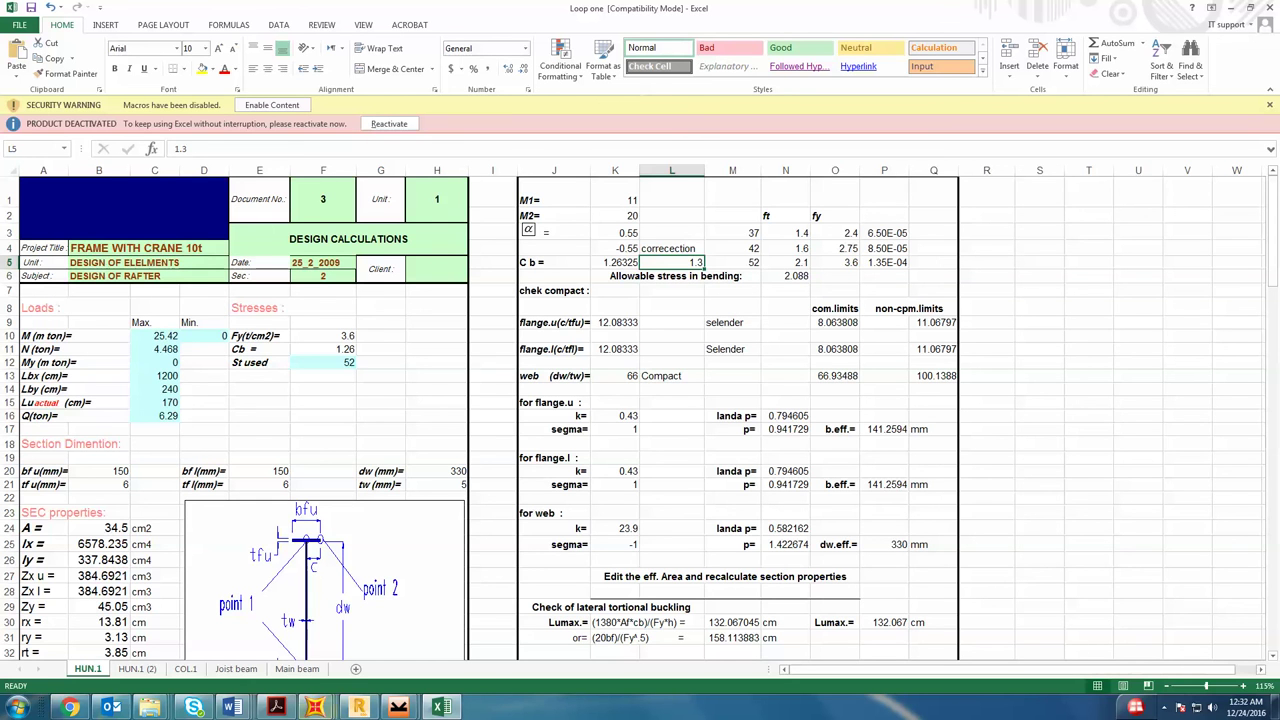
# - Check the major moment Cb factor in the SAP2000 stress check data and return to the Excel sheet
pyautogui.moveTo(318, 707)
pyautogui.click(140, 640)
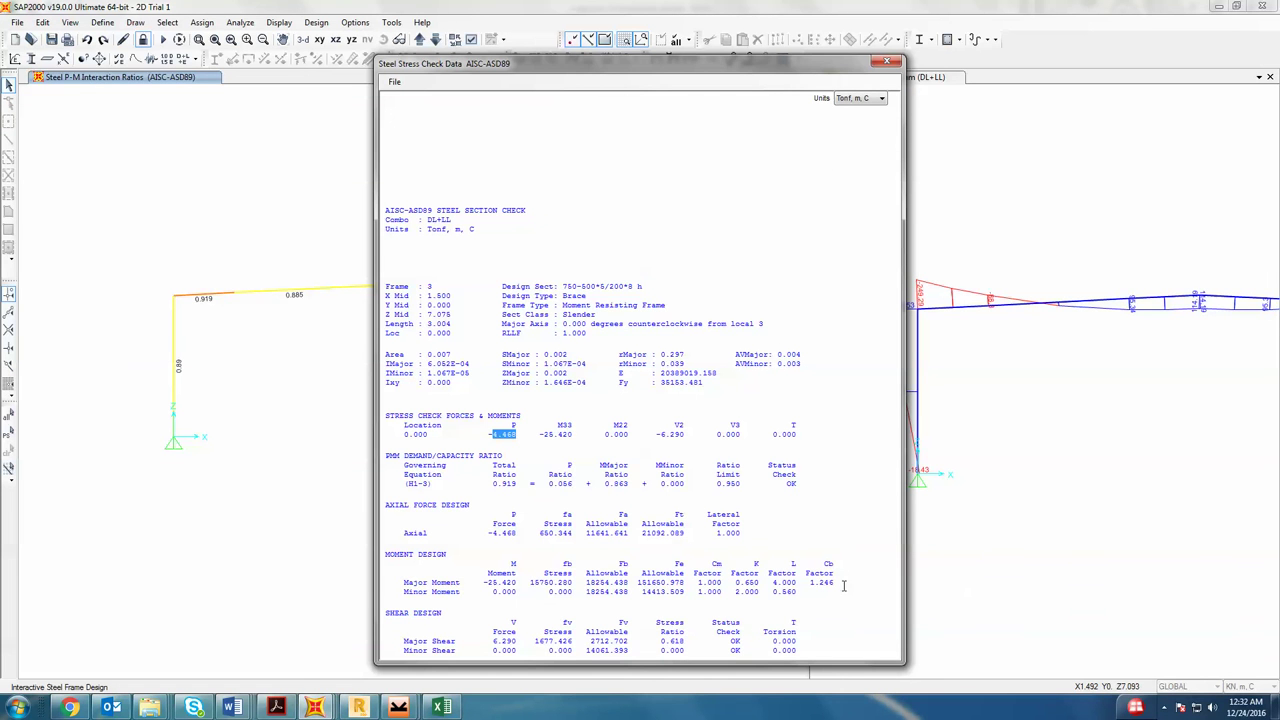
pyautogui.moveTo(836, 582); pyautogui.dragTo(804, 591)
pyautogui.click(440, 707)
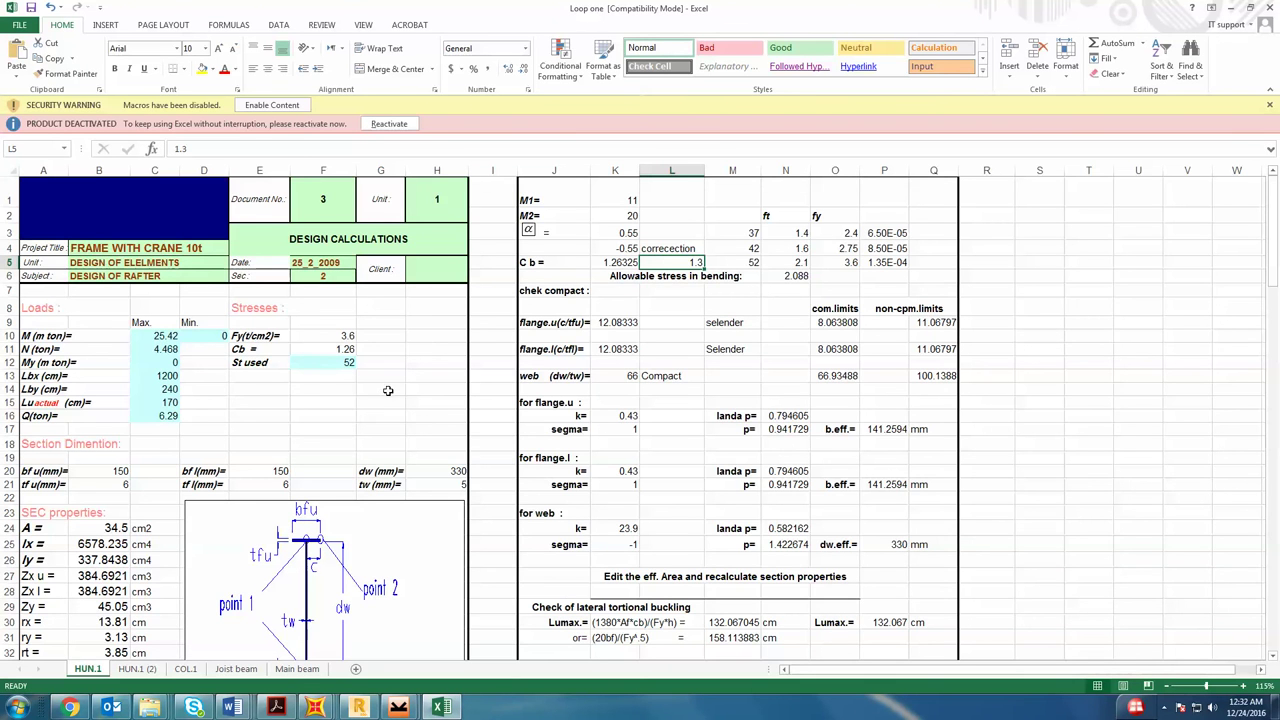
# - Set the web depth dw in the section dimensions to 750 mm
pyautogui.scroll(-2, 376, 430)
pyautogui.click(448, 362)
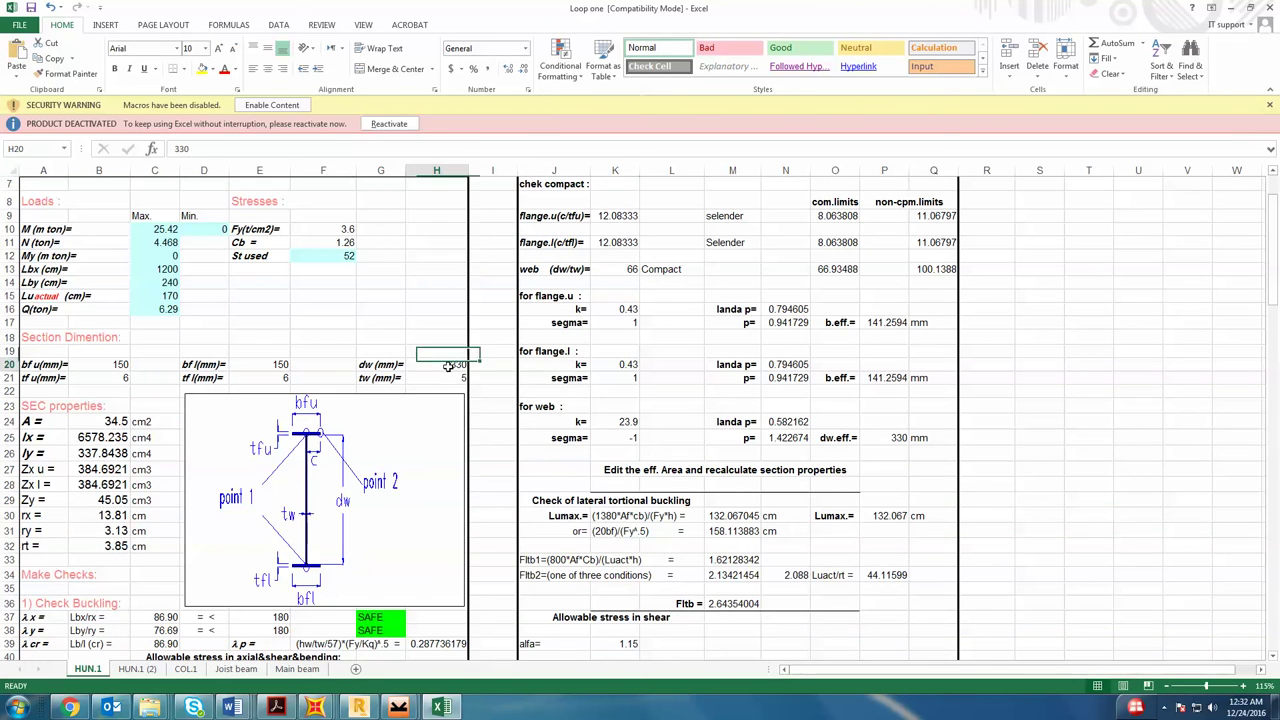
pyautogui.write('750')
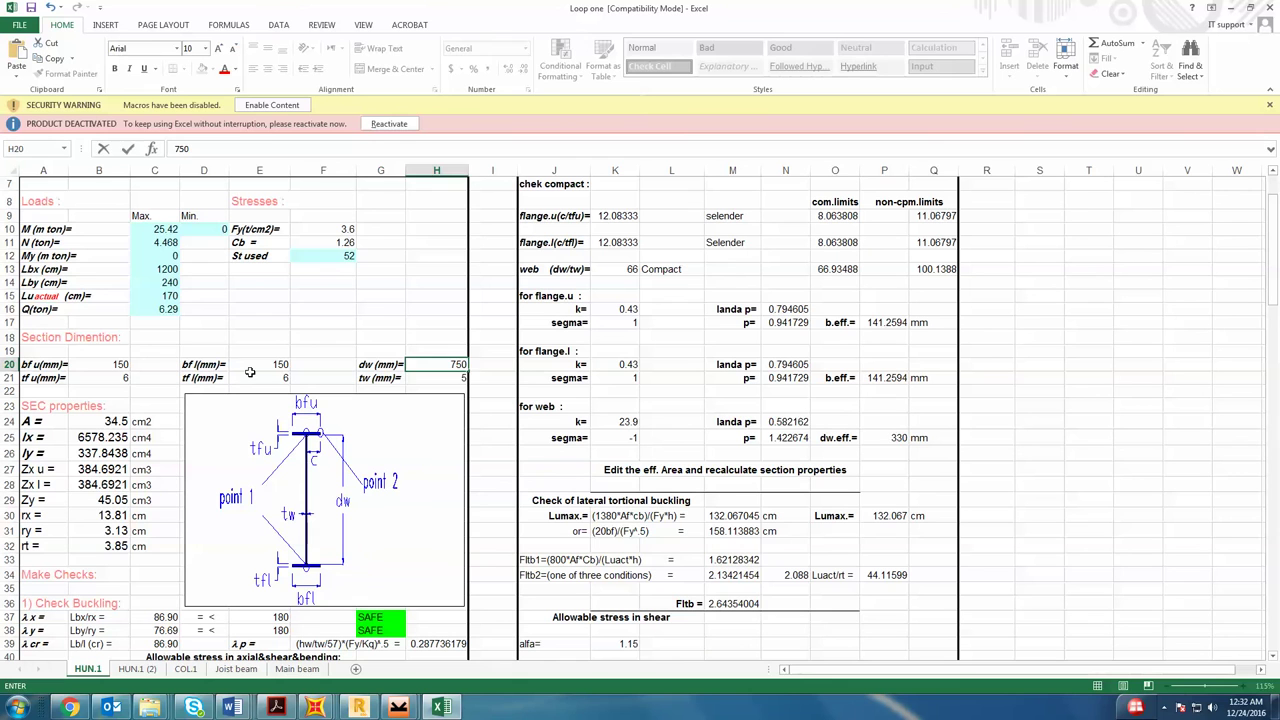
# - Set the lower flange width bf l to 200 mm and its thickness tf l to 8 mm
pyautogui.click(250, 368)
pyautogui.write('200')
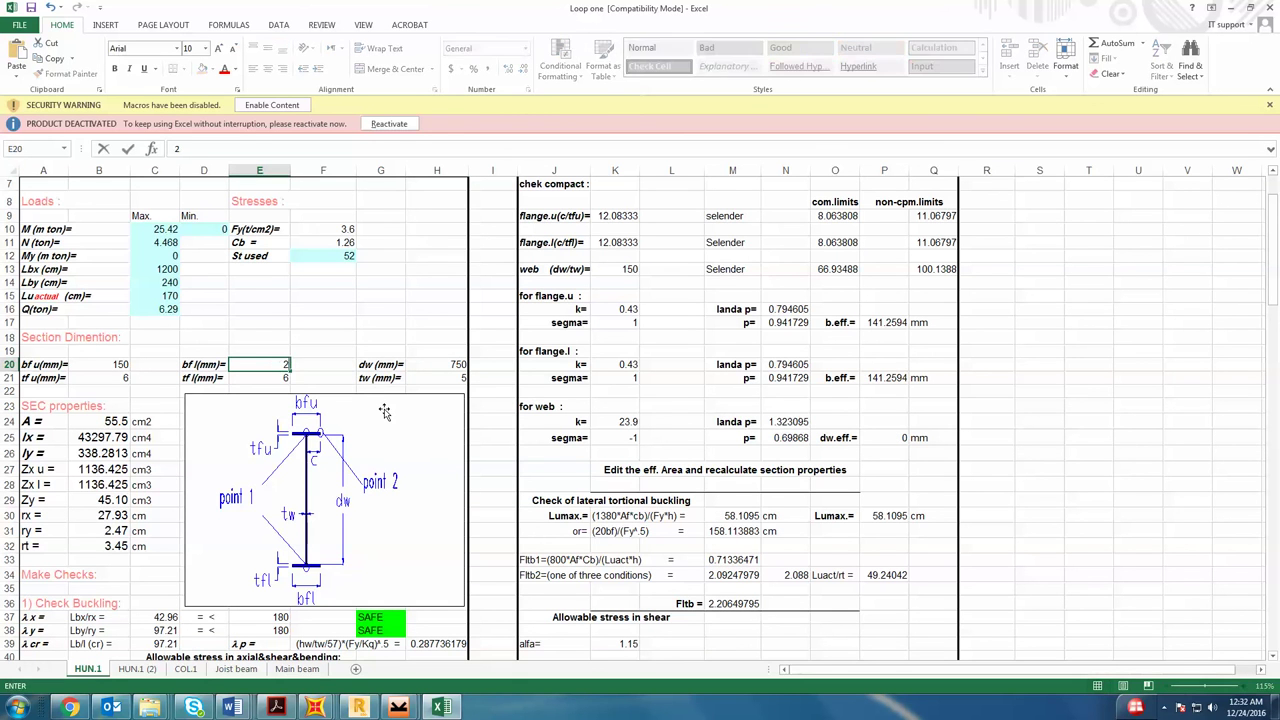
pyautogui.press('Return')
pyautogui.write('8')
pyautogui.press('Return')
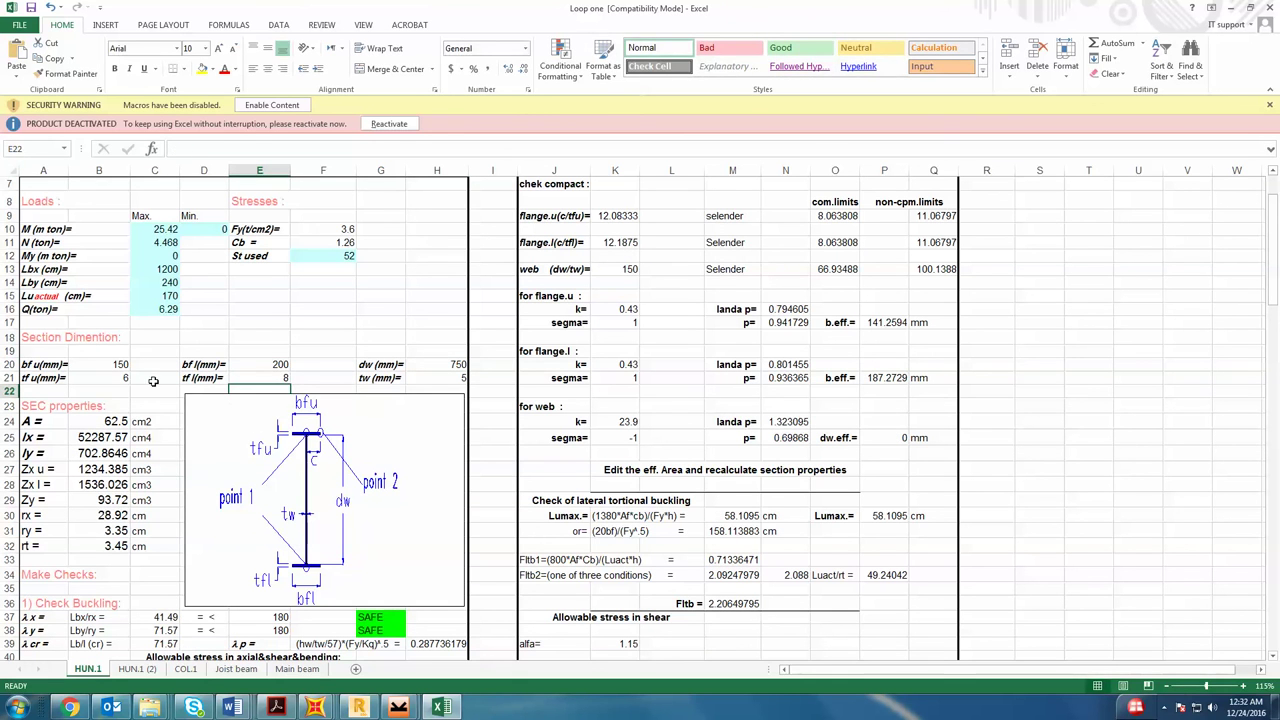
# - Set the upper flange width bf u to 200 mm and its thickness tf u to 8 mm
pyautogui.click(125, 365)
pyautogui.write('200')
pyautogui.press('Return')
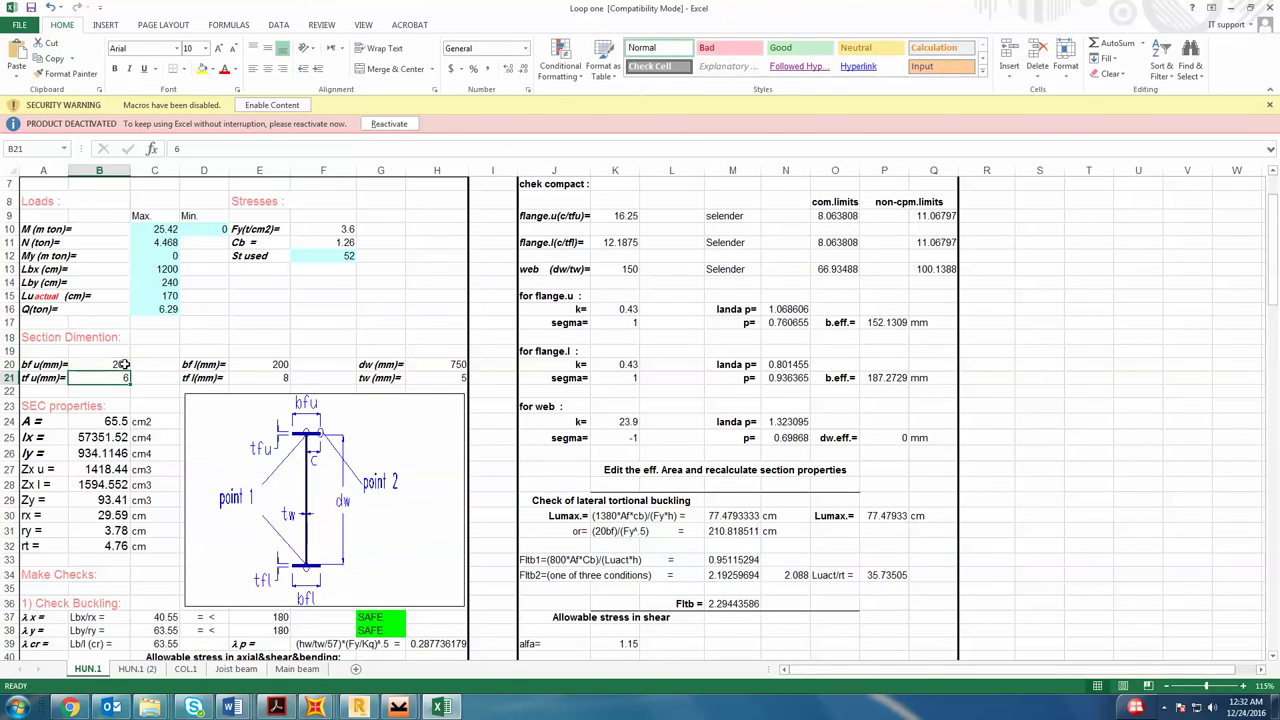
pyautogui.write('8')
pyautogui.press('Return')
# - Review the section properties, the compactness check, and the buckling, bending and normal stress checks on the HUN.1 sheet
pyautogui.moveTo(88, 425); pyautogui.dragTo(100, 546)
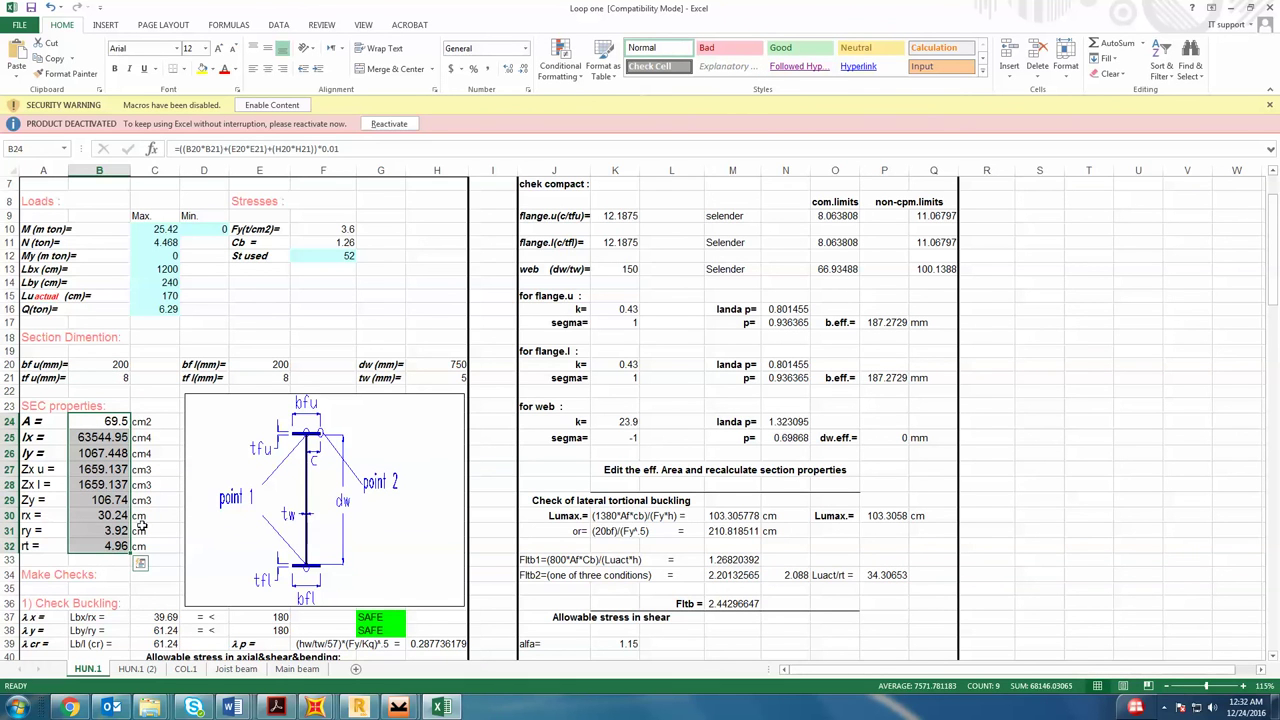
pyautogui.scroll(2, 556, 432)
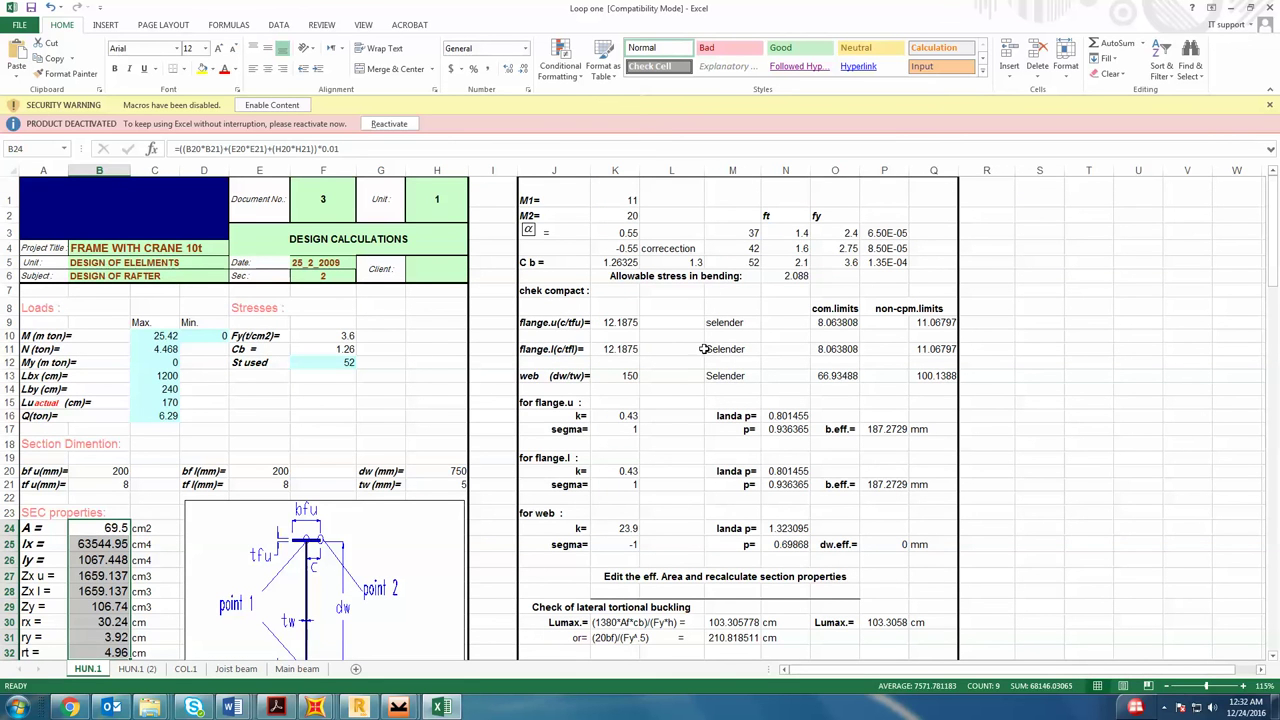
pyautogui.scroll(-2, 659, 350)
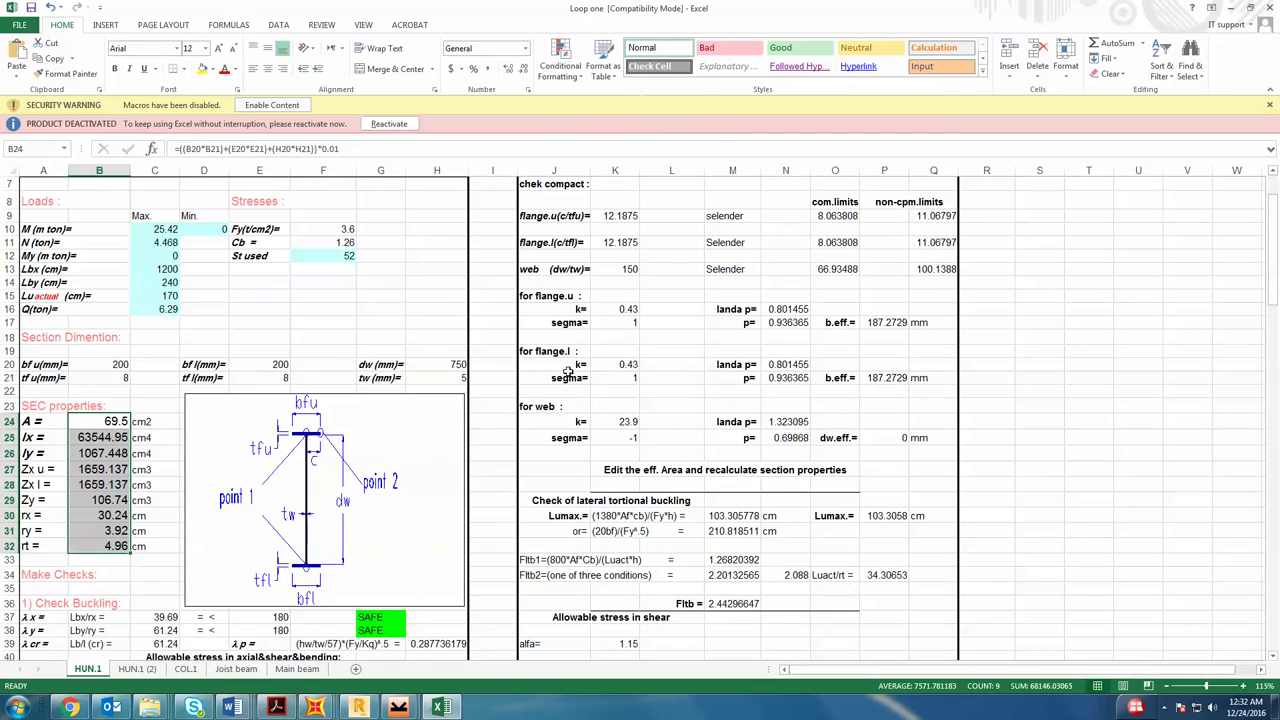
pyautogui.scroll(-3, 567, 372)
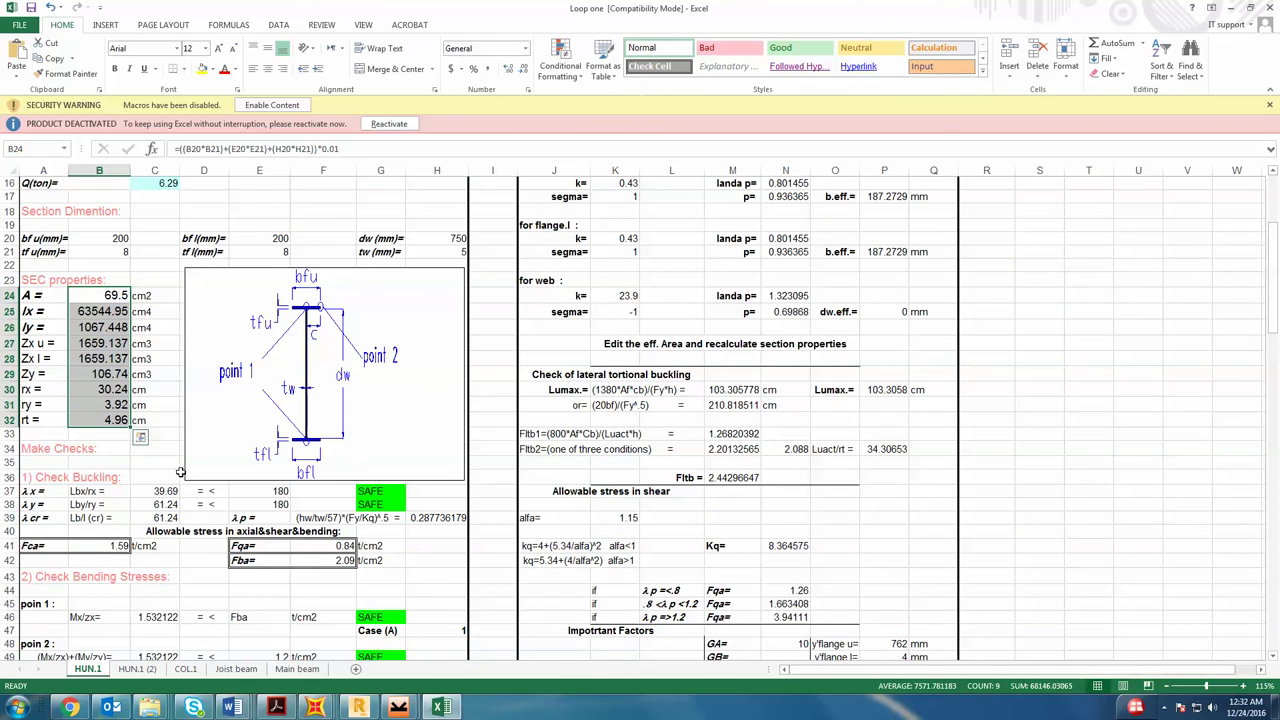
pyautogui.scroll(-2, 45, 413)
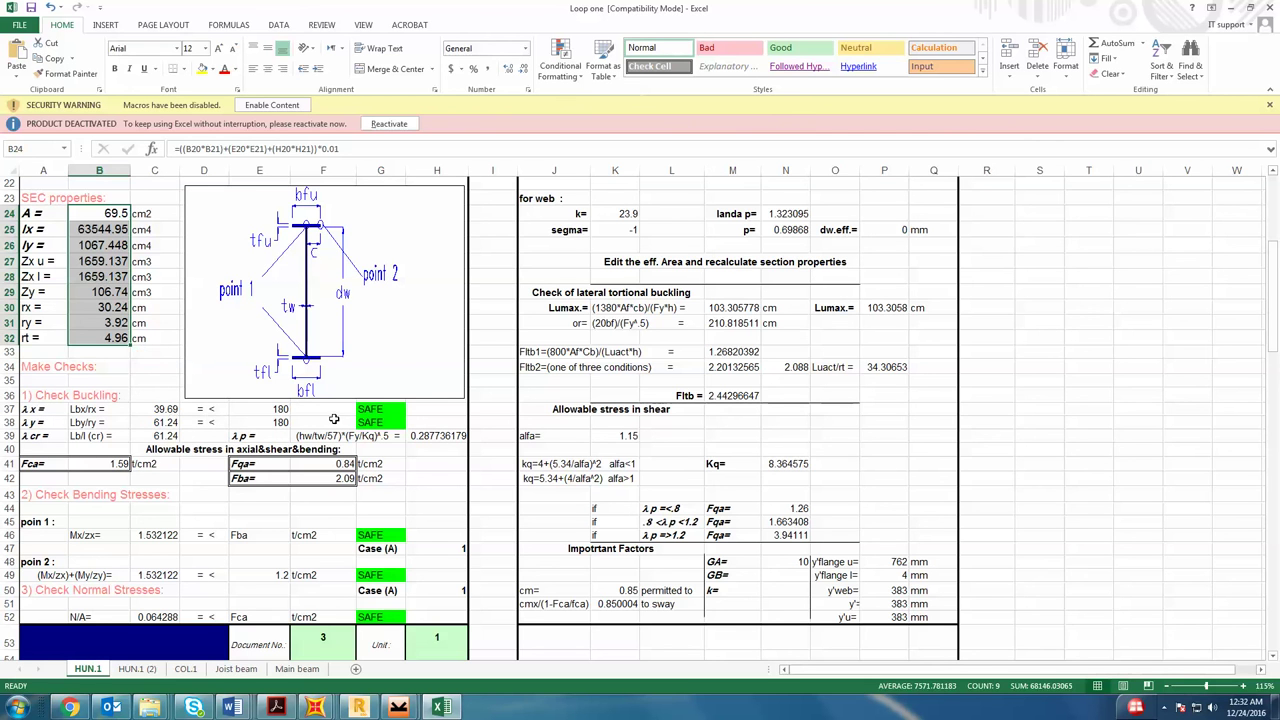
pyautogui.scroll(-1, 258, 422)
pyautogui.scroll(-1, 256, 422)
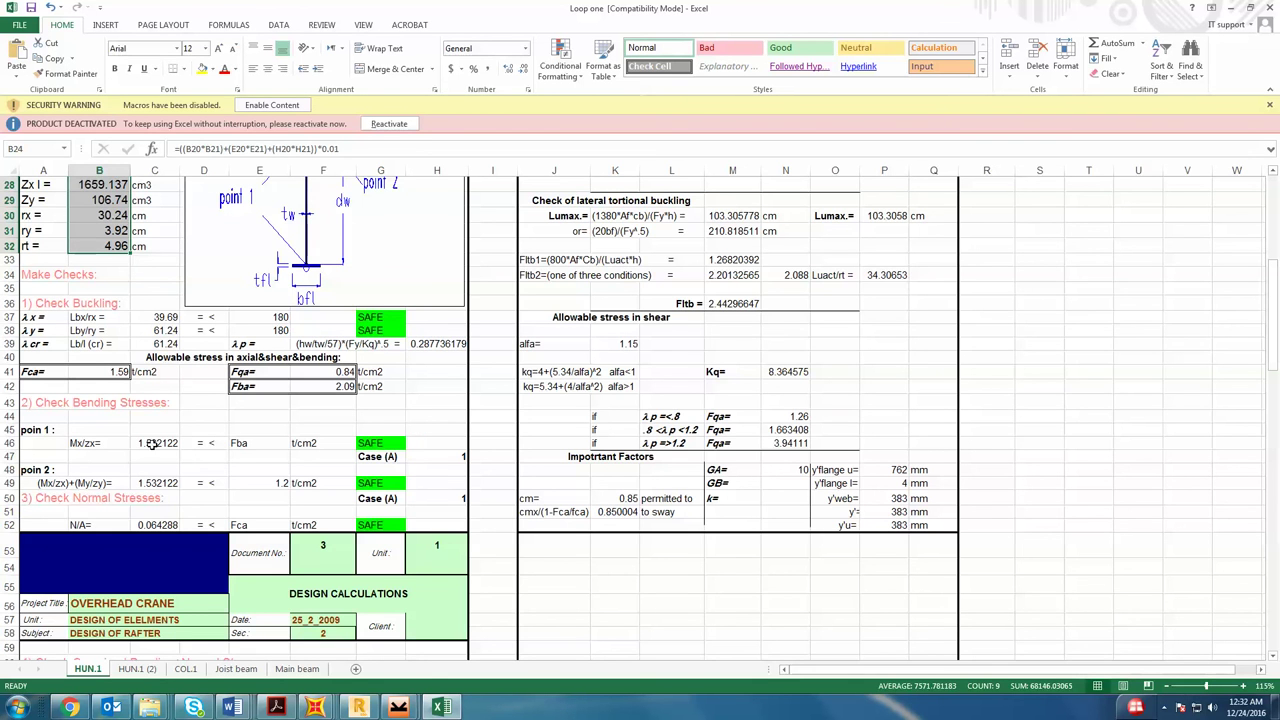
# - Review the combined bending and normal, shear and fatigue stress checks, and compare them with the PMM demand/capacity ratio in SAP2000's steel stress check data
pyautogui.scroll(-1, 96, 438)
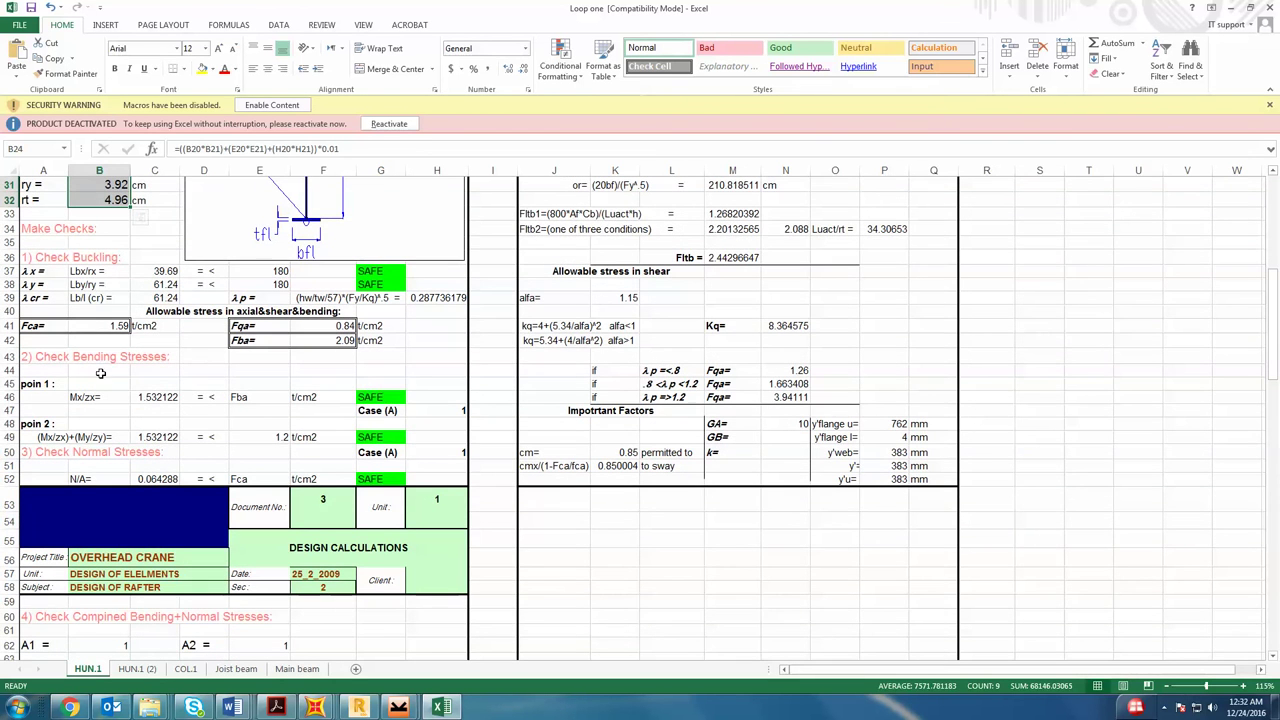
pyautogui.scroll(-3, 231, 417)
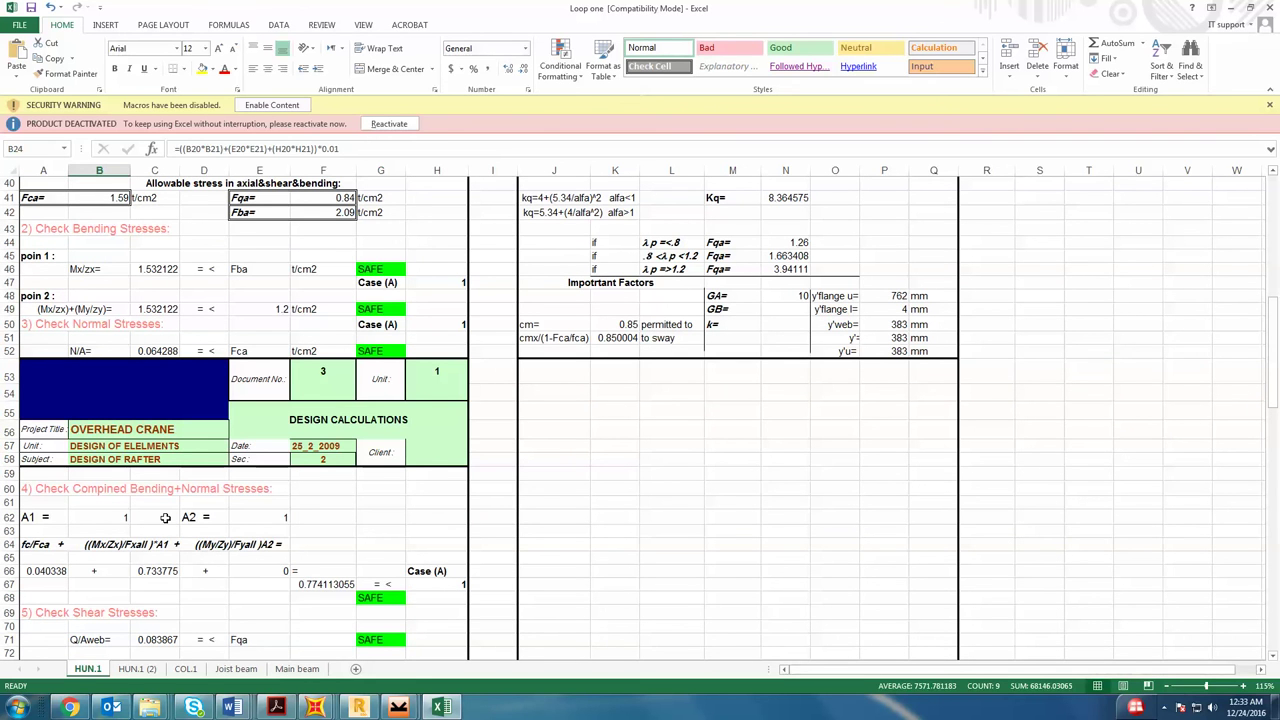
pyautogui.scroll(-2, 118, 521)
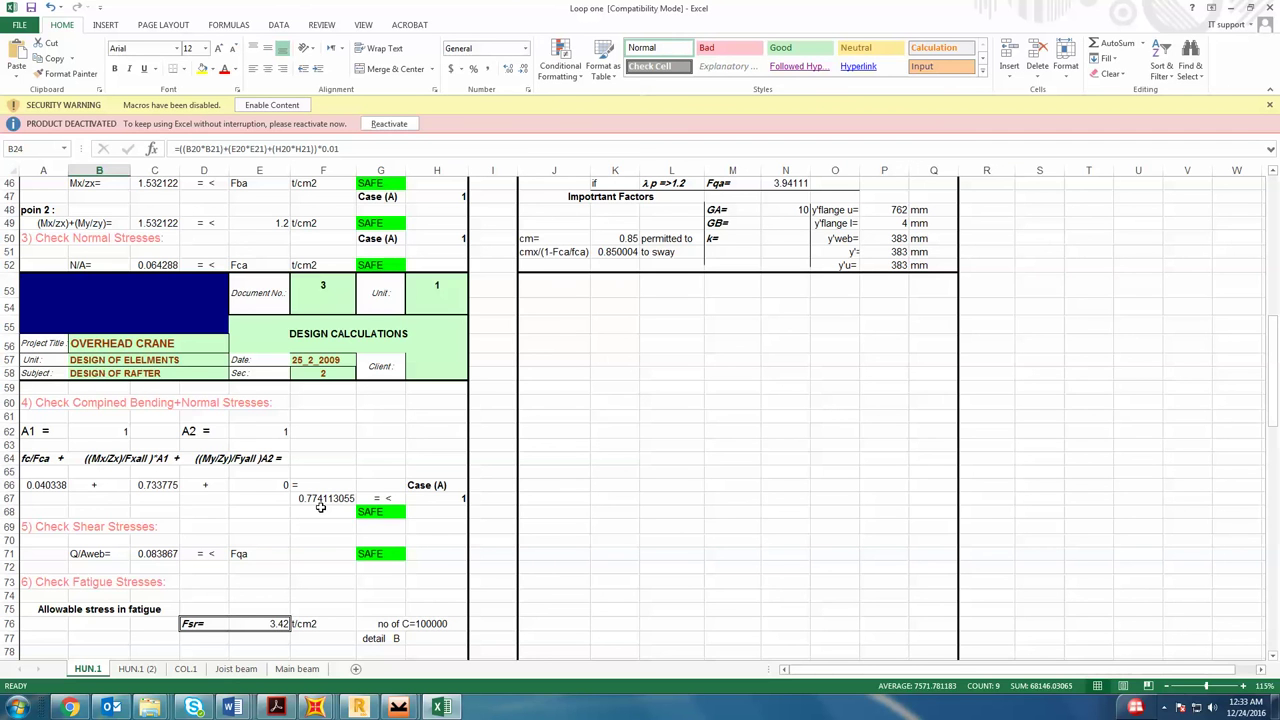
pyautogui.scroll(-2, 324, 507)
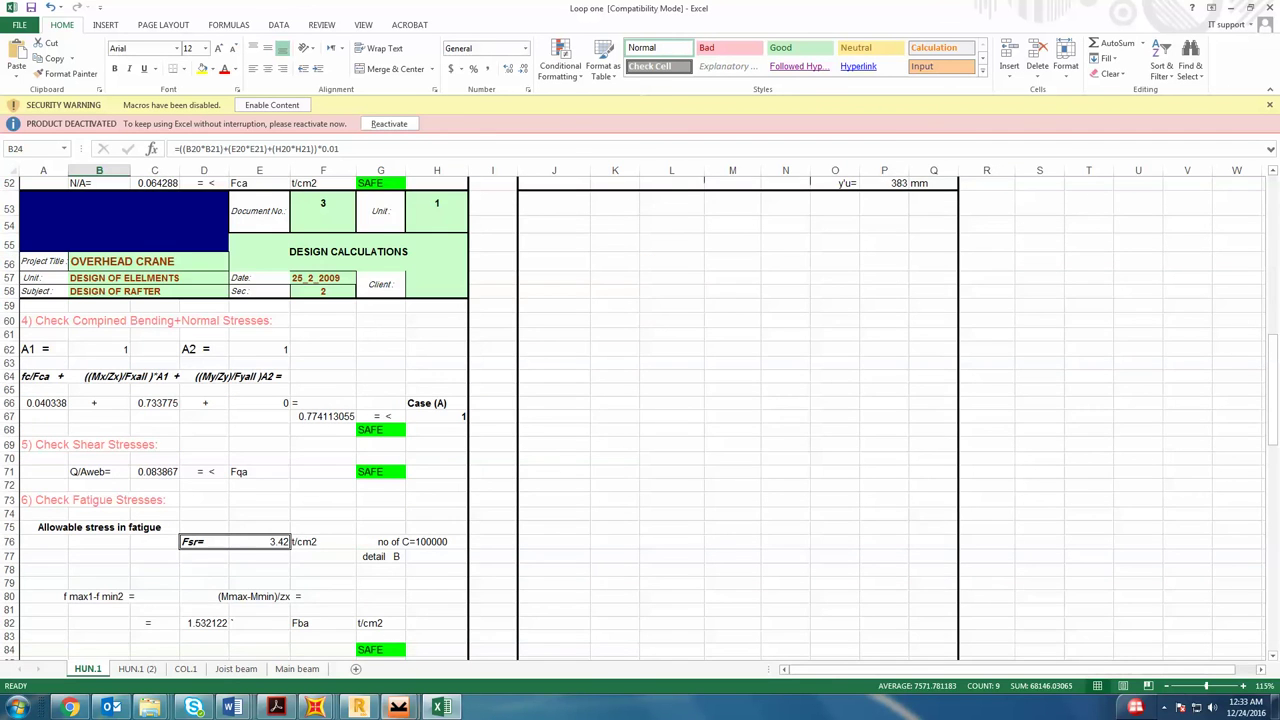
pyautogui.moveTo(315, 707)
pyautogui.click(531, 653)
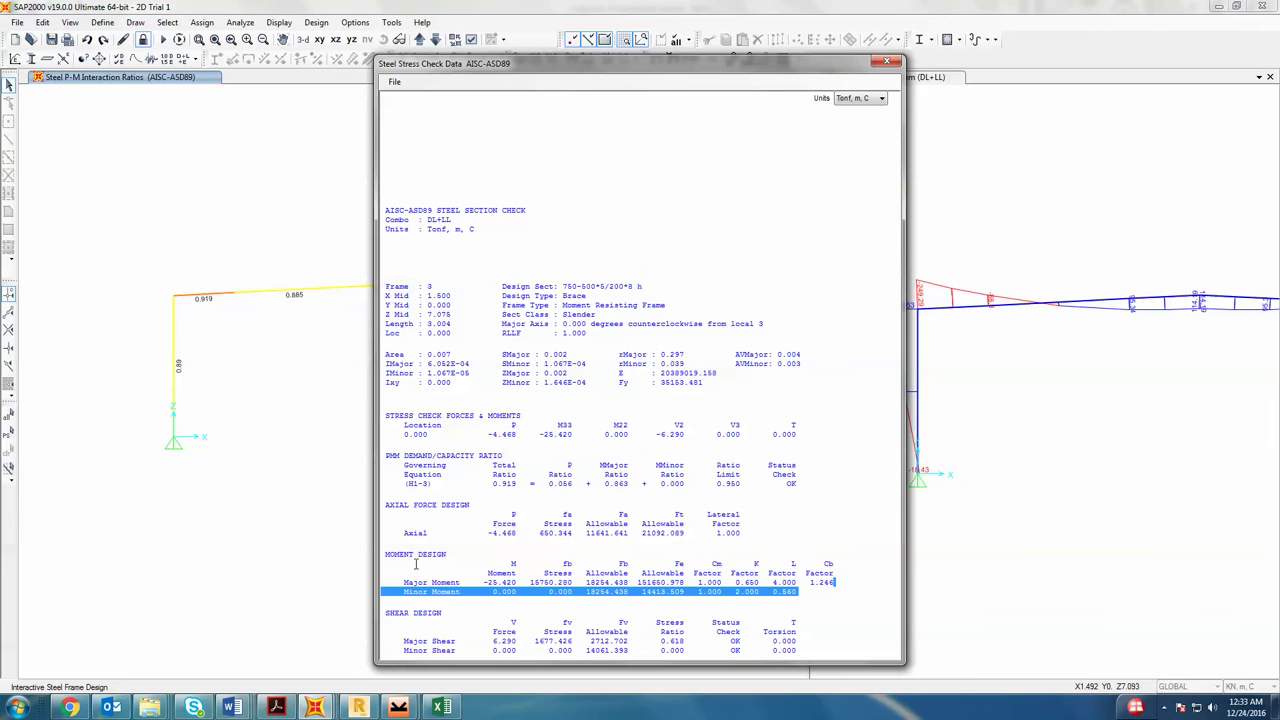
pyautogui.click(547, 551)
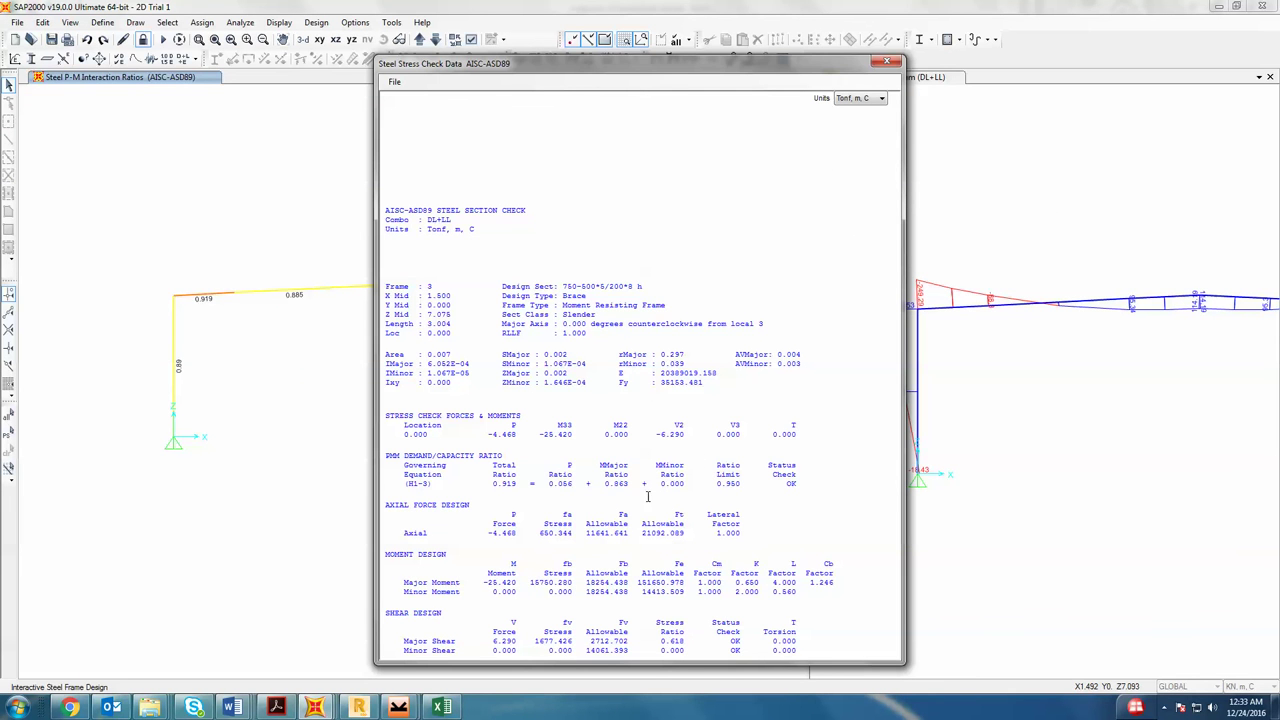
pyautogui.click(440, 707)
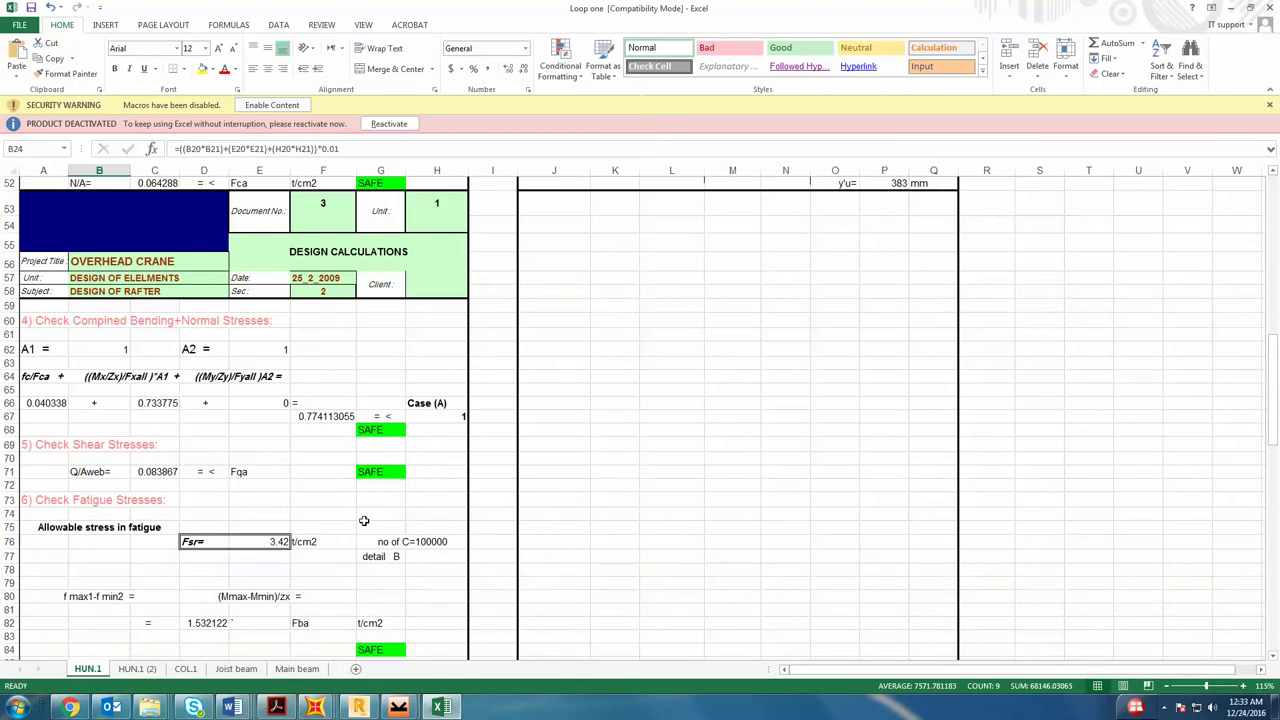
# - Back in Excel, review the remaining deflection, torsion and crippling checks on the HUN.1 sheet and return to the input data
pyautogui.scroll(-3, 365, 540)
pyautogui.scroll(-5, 336, 548)
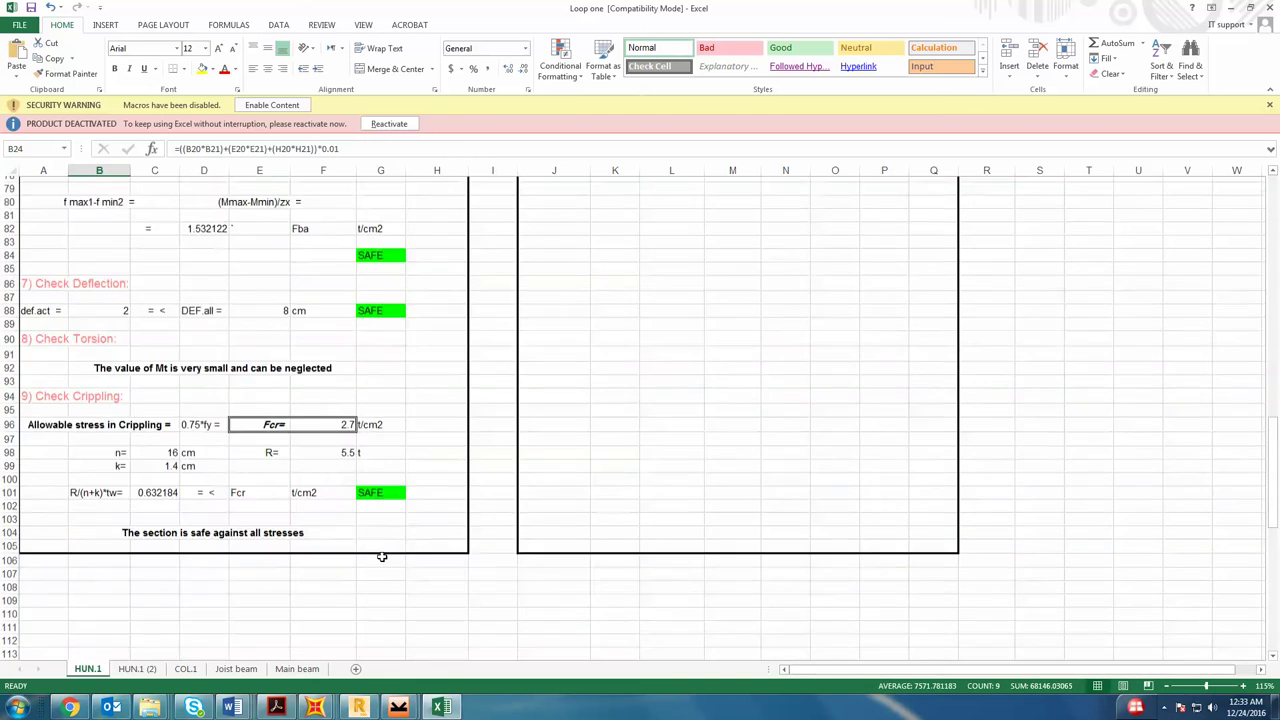
pyautogui.scroll(12, 380, 555)
pyautogui.scroll(13, 386, 571)
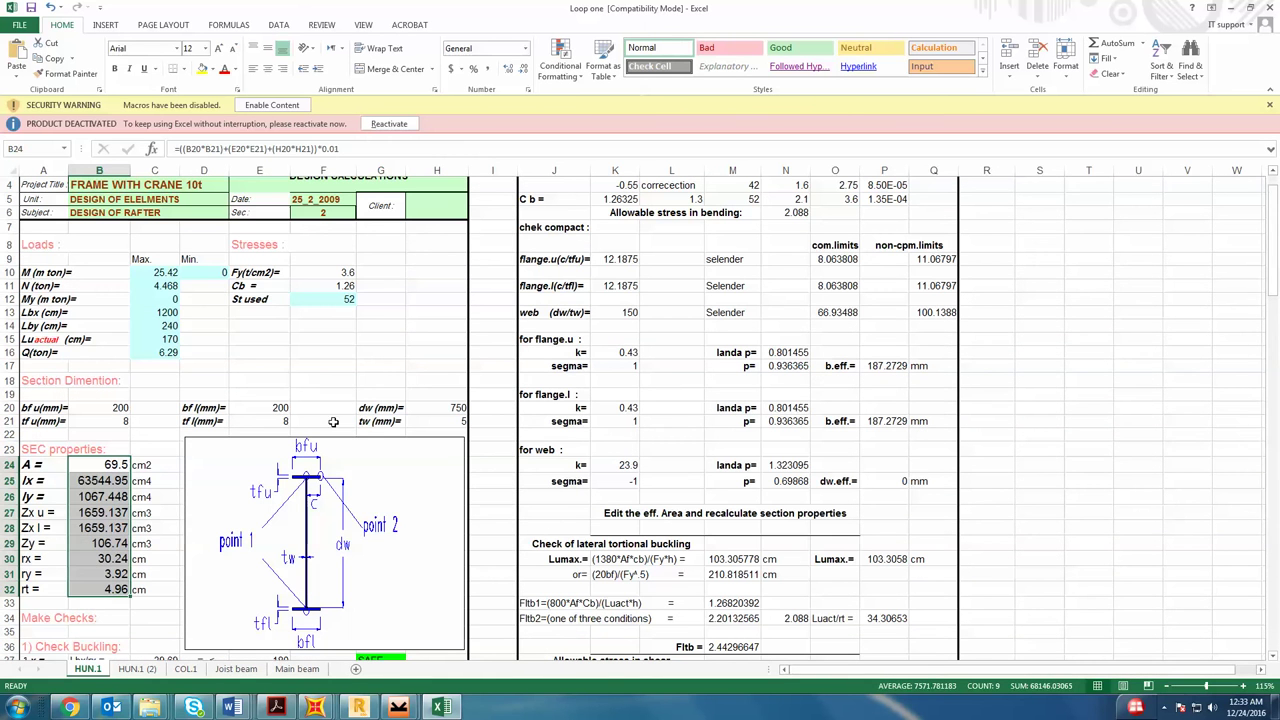
# - Try a lower flange thickness tf l of 10 mm for the flange compactness check and undo the change
pyautogui.click(725, 261)
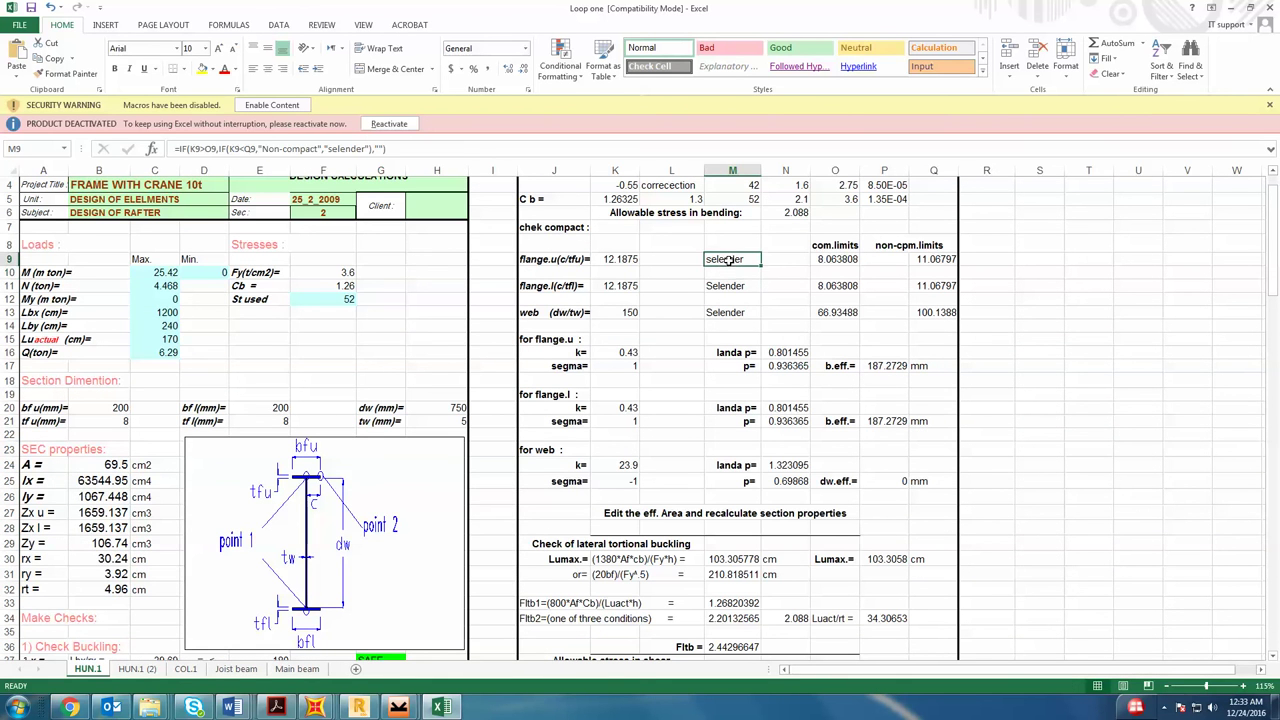
pyautogui.click(282, 409)
pyautogui.click(287, 422)
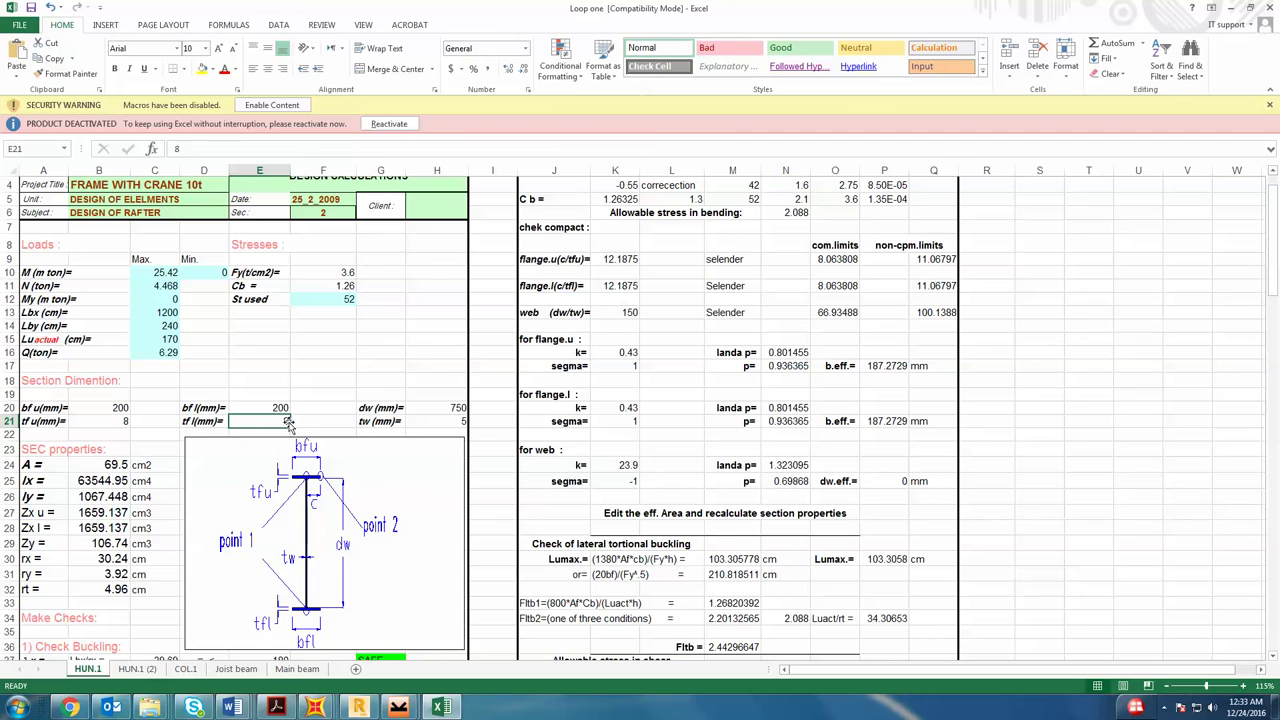
pyautogui.write('10')
pyautogui.press('Return')
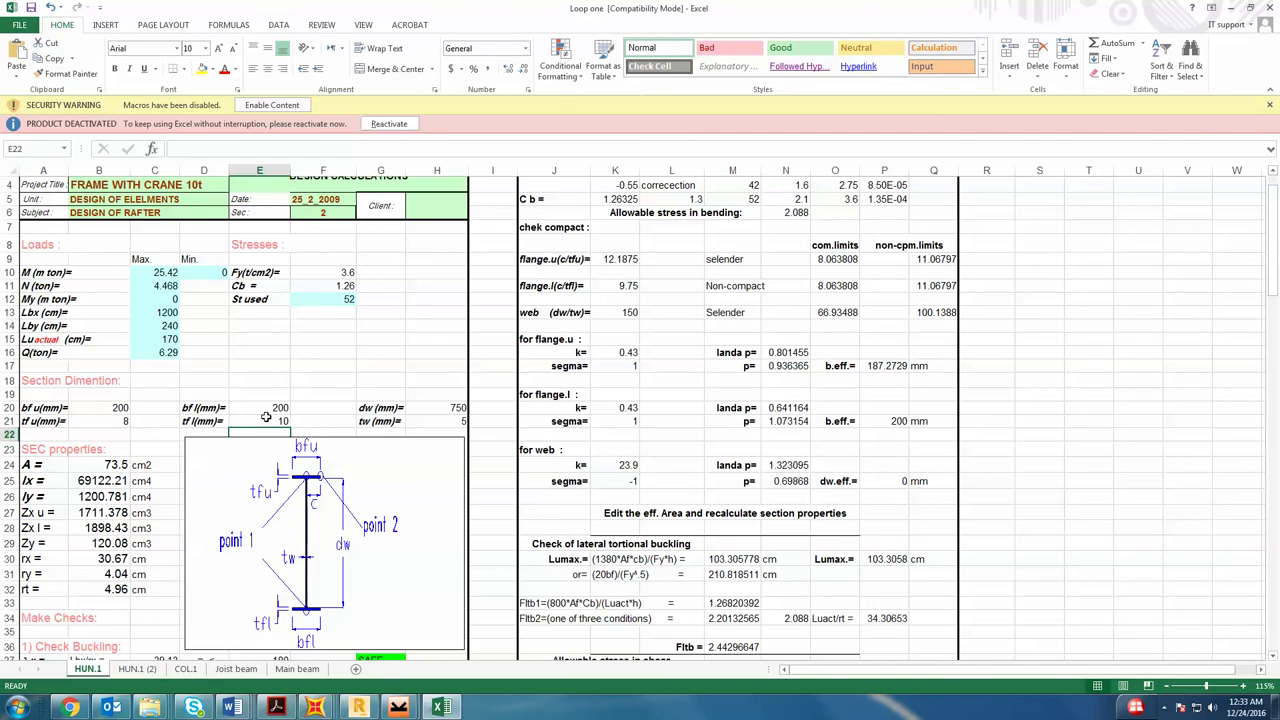
pyautogui.hotkey('ctrl', 'z')
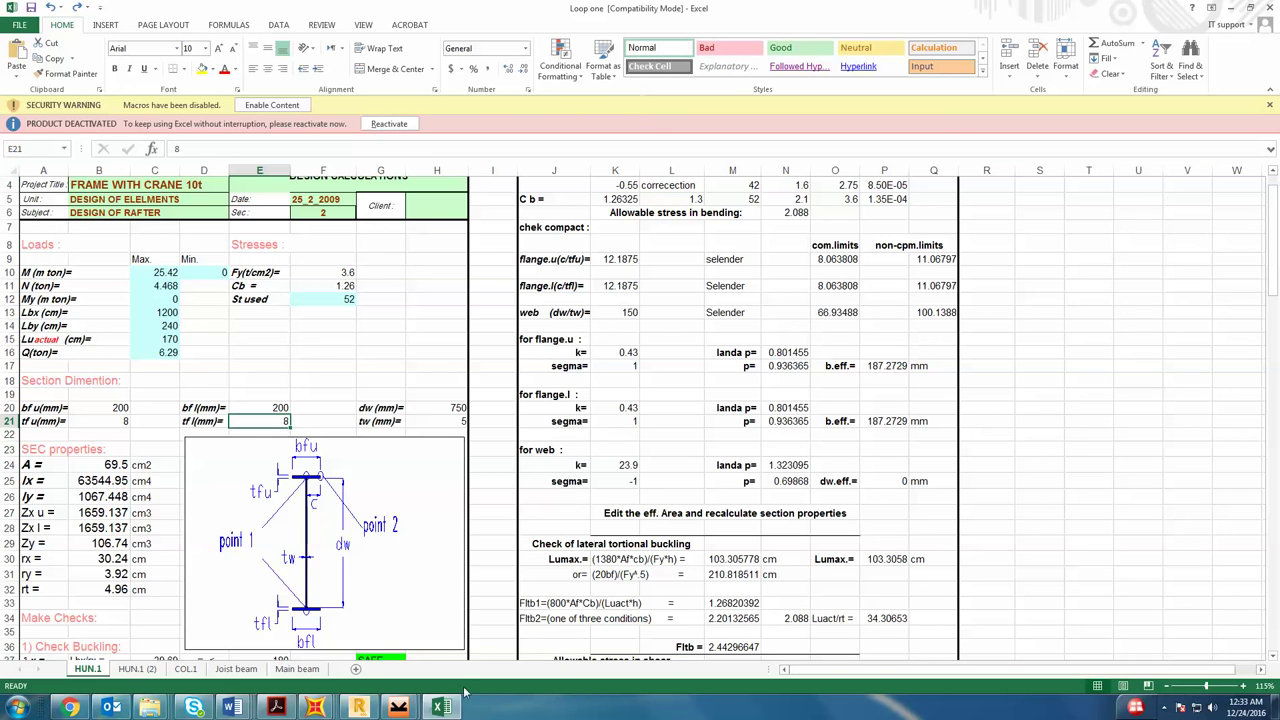
# - Open the Hun.1 workbook from the Calculation 1212 folder and look over its section inputs and unity checks
pyautogui.click(150, 707)
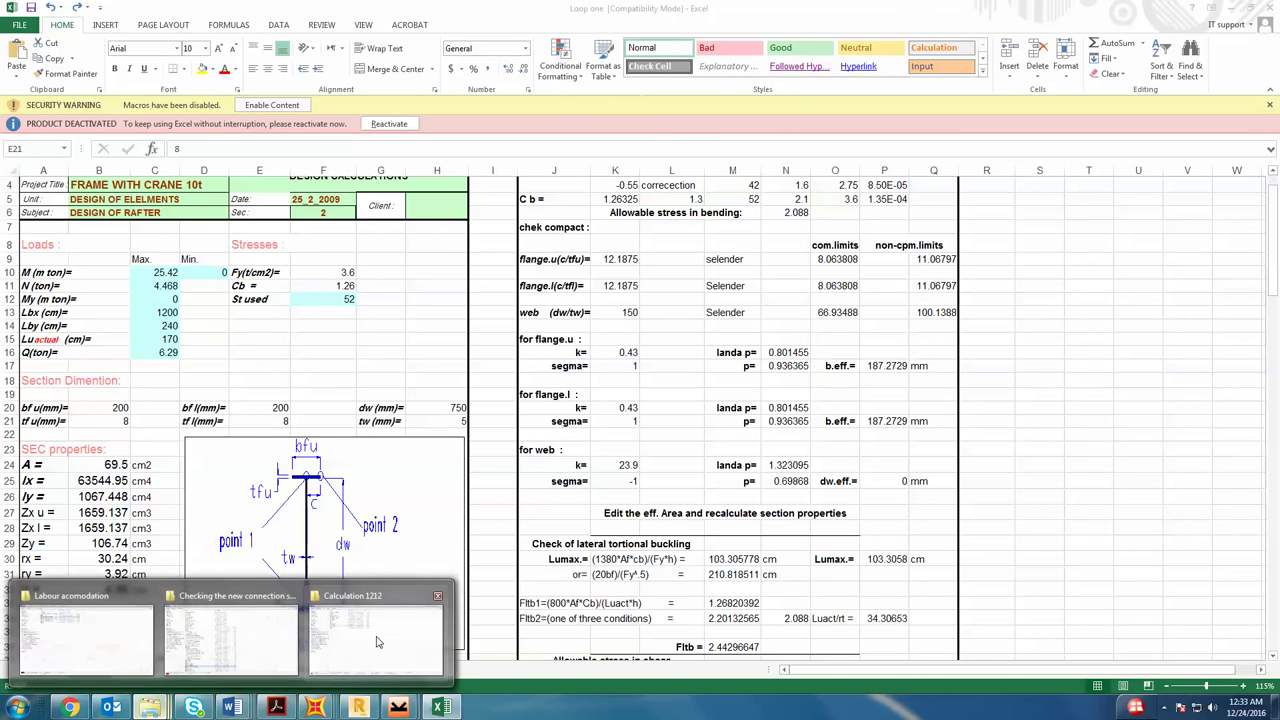
pyautogui.click(376, 632)
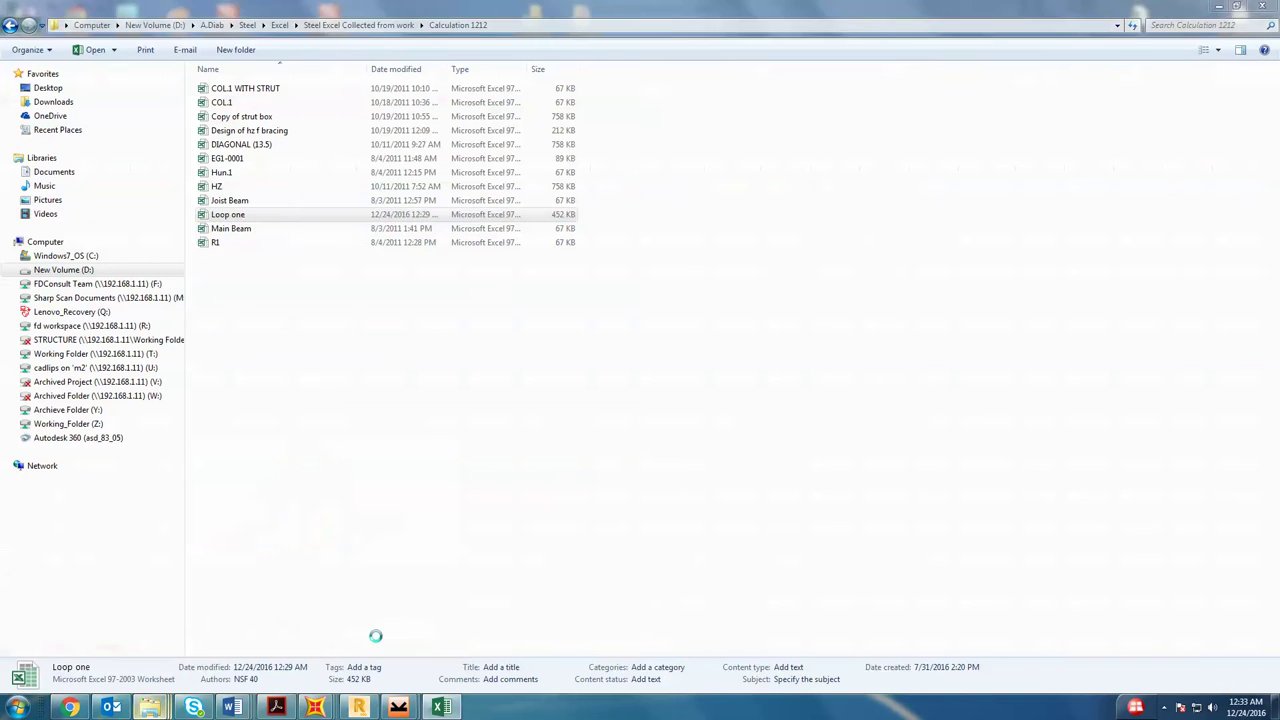
pyautogui.doubleClick(232, 174)
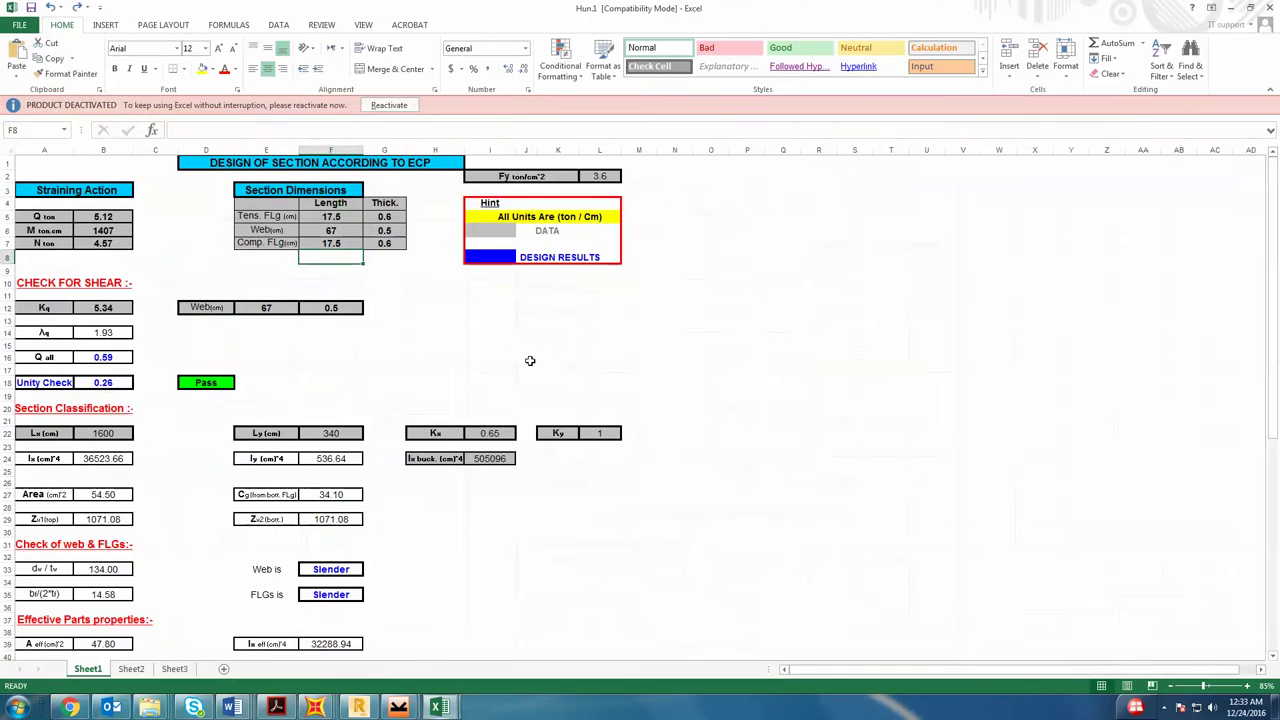
pyautogui.scroll(-10, 594, 340)
pyautogui.scroll(-5, 595, 352)
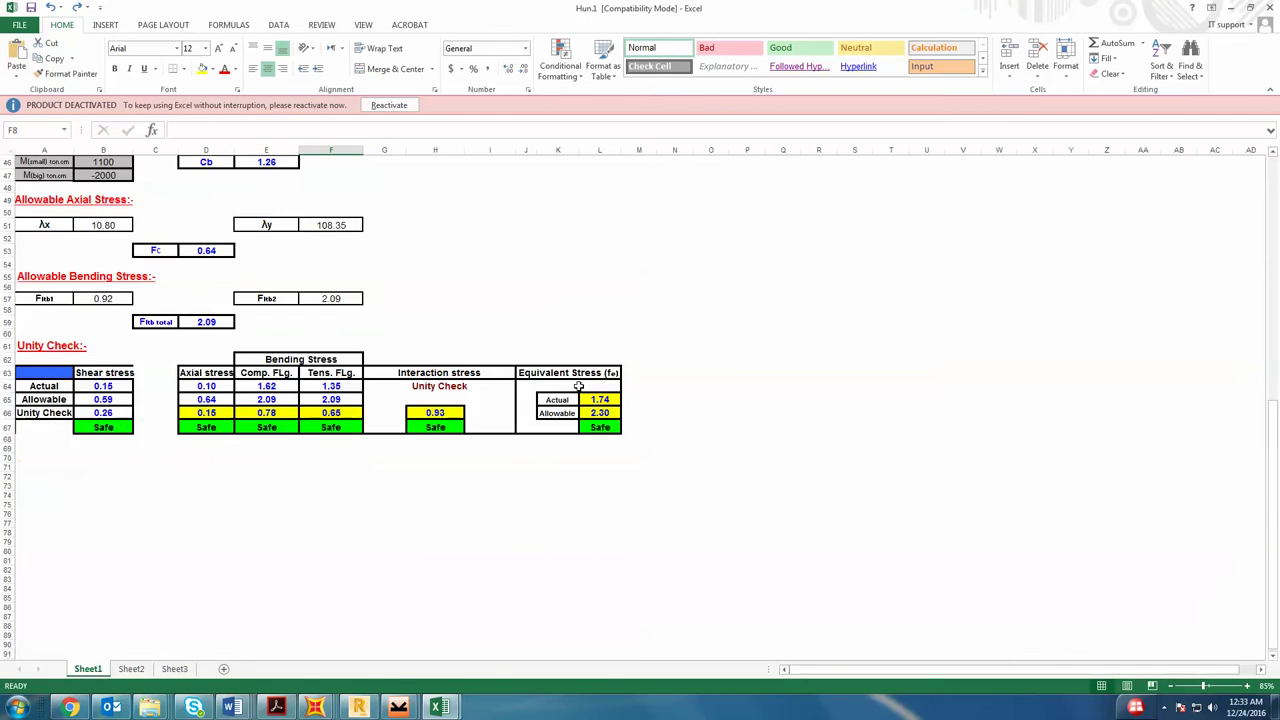
pyautogui.scroll(16, 503, 423)
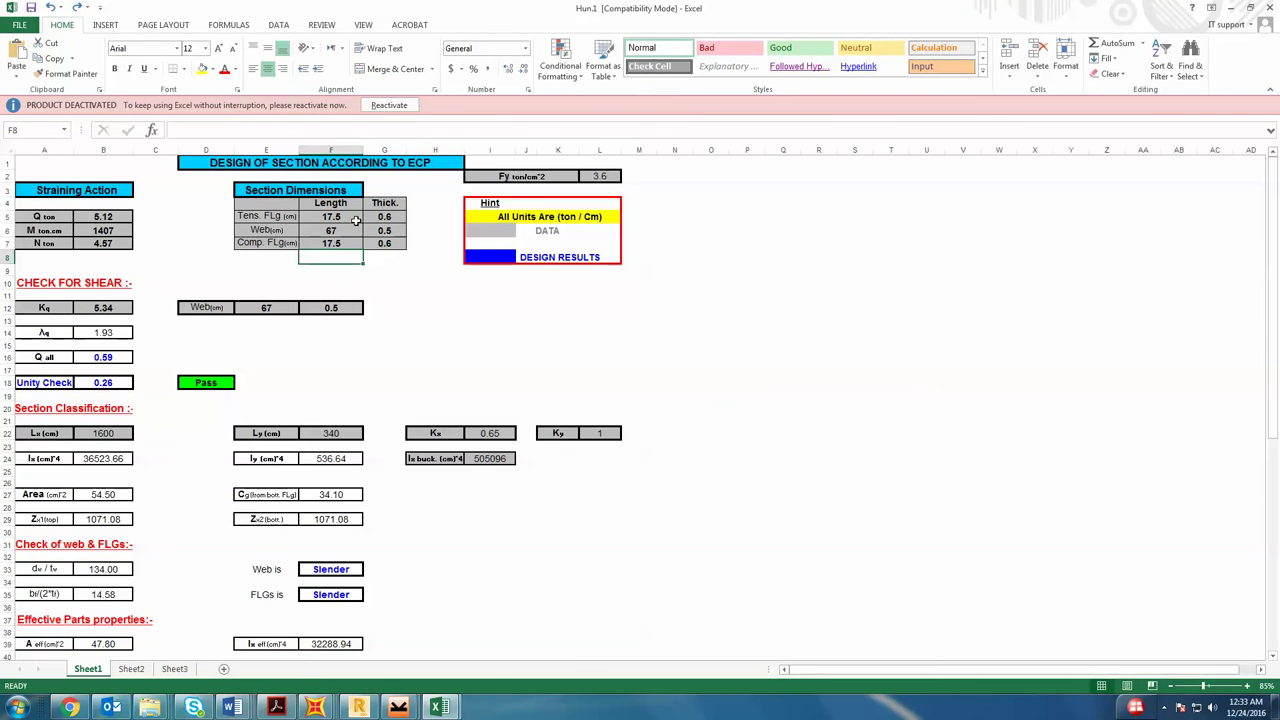
# - Copy the shear force Q of 6.29 from the Loop one workbook into Hun.1's N cell and undo the paste
pyautogui.click(437, 707)
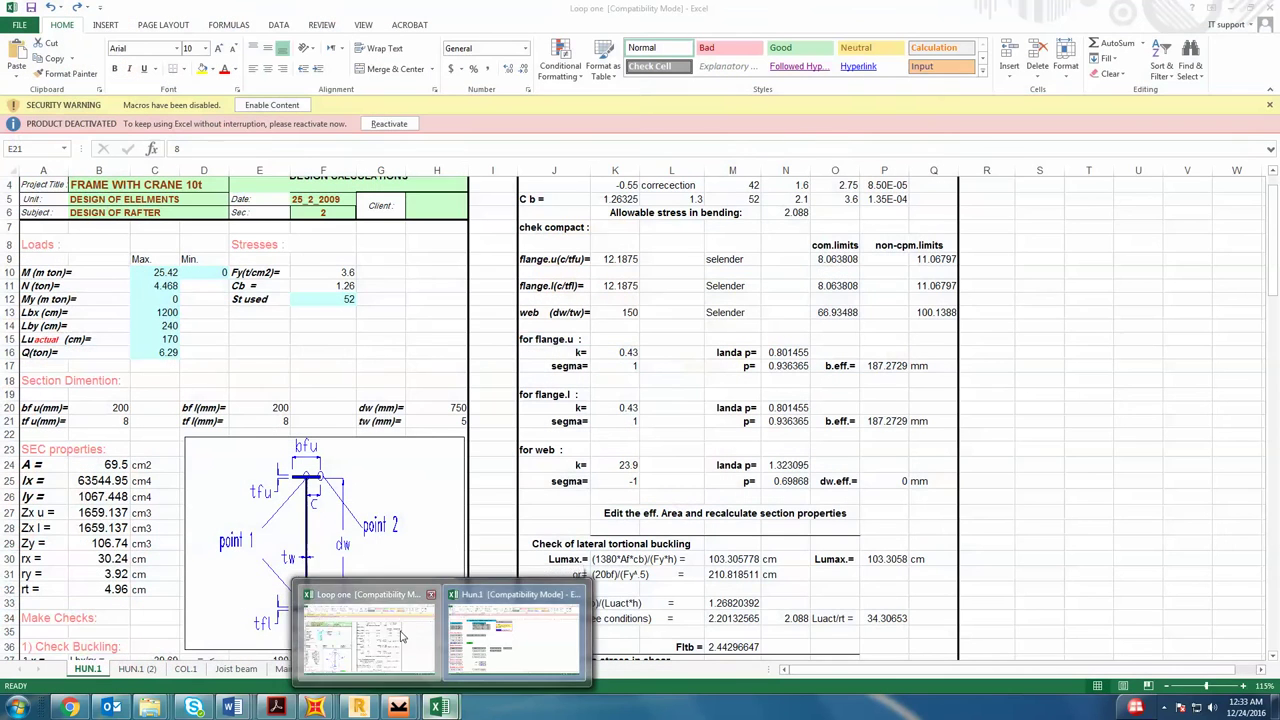
pyautogui.click(402, 636)
pyautogui.click(158, 352)
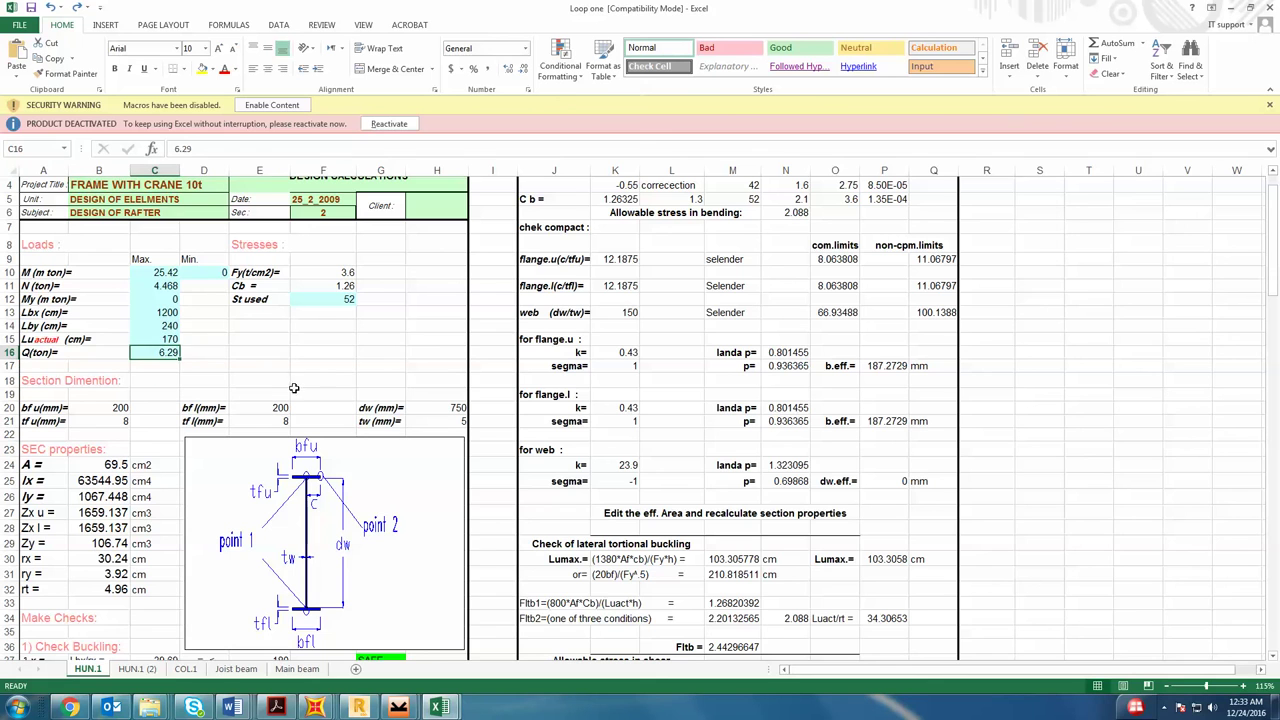
pyautogui.hotkey('ctrl', 'c')
pyautogui.click(437, 707)
pyautogui.click(540, 640)
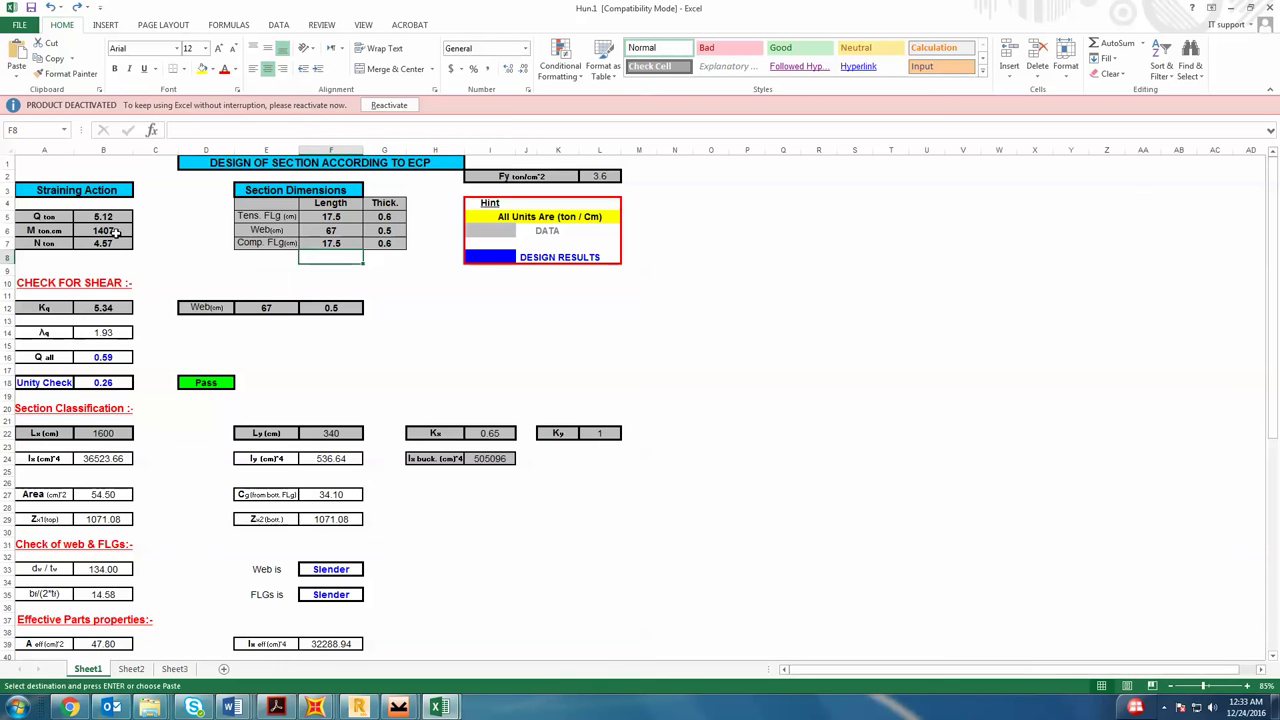
pyautogui.click(116, 243)
pyautogui.hotkey('ctrl', 'v')
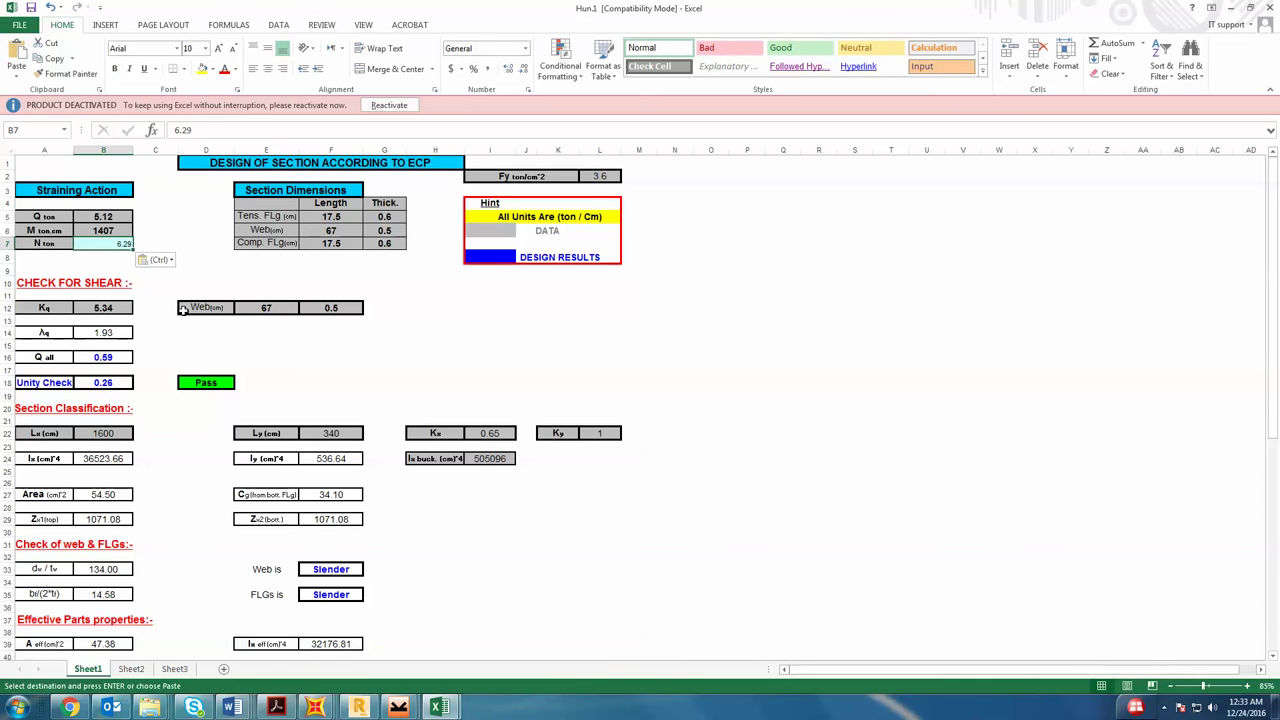
pyautogui.hotkey('ctrl', 'z')
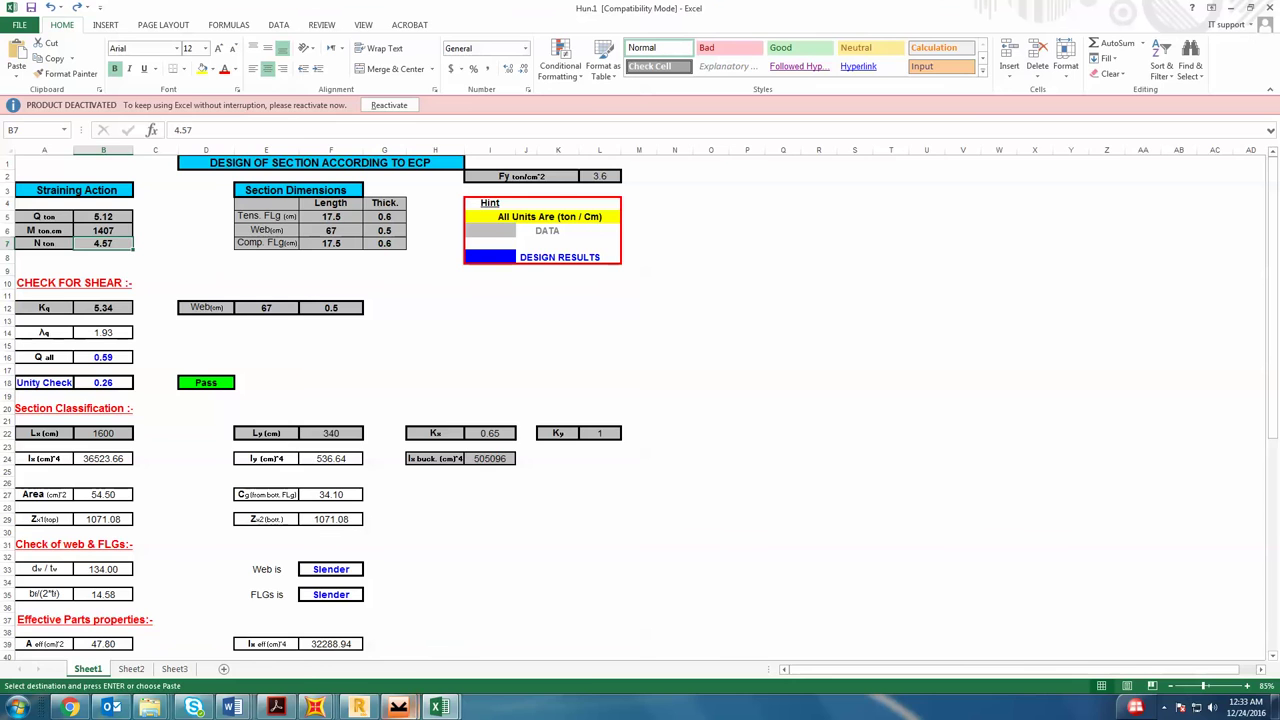
# - Set the normal force N in Hun.1's straining actions to 6.29 ton
pyautogui.click(437, 707)
pyautogui.moveTo(370, 640)
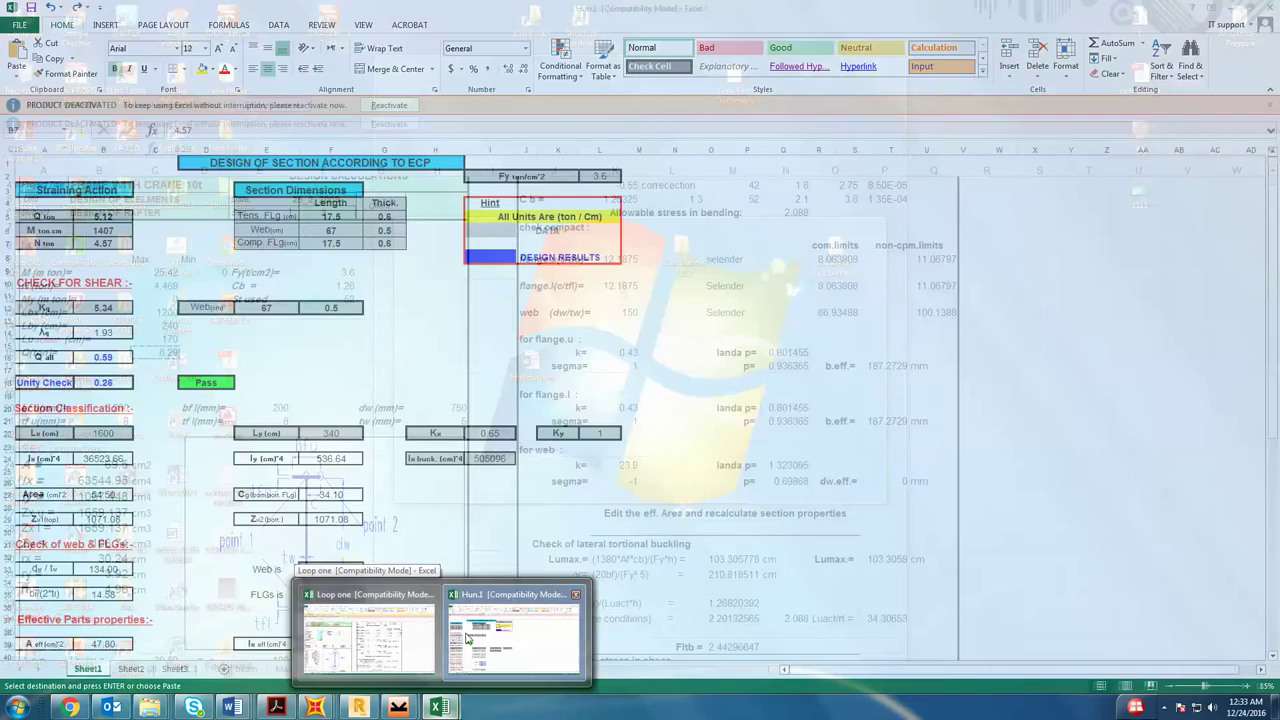
pyautogui.click(512, 630)
pyautogui.write('6')
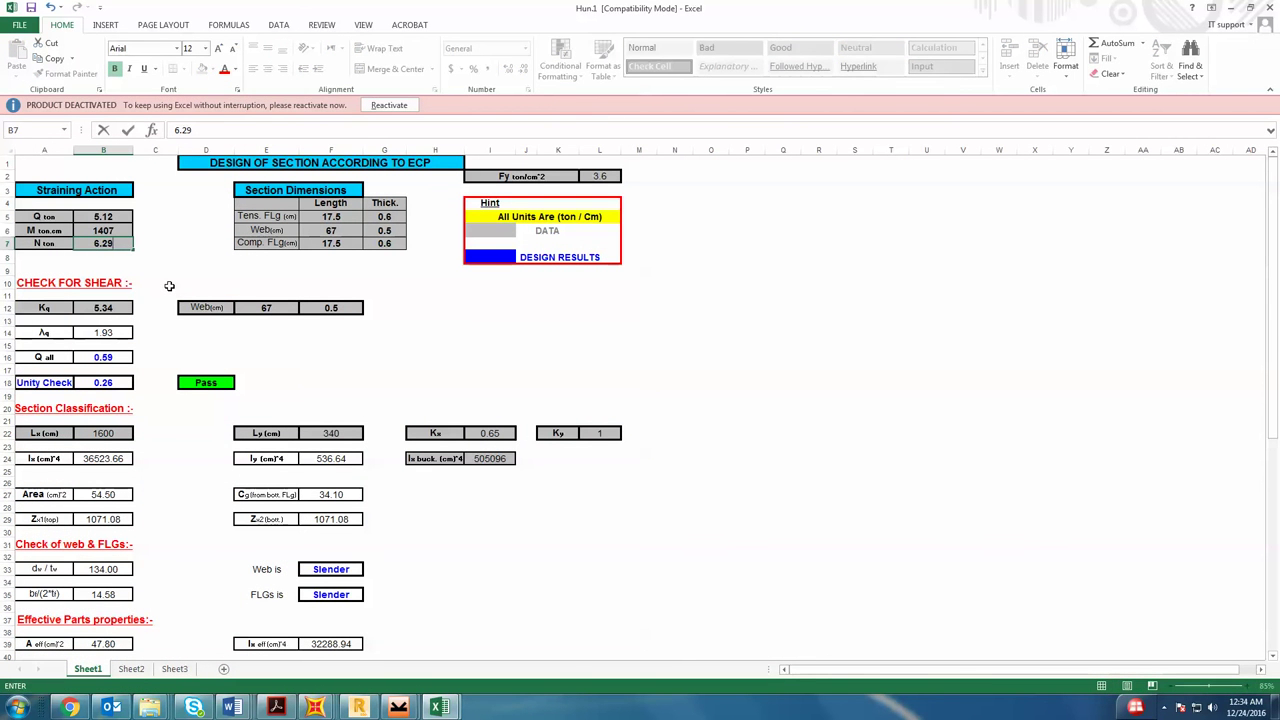
pyautogui.write('.29')
pyautogui.press('Return')
# - Set the shear force Q to 6.29 ton and the normal force N to 4.46 ton in Hun.1's straining actions
pyautogui.moveTo(437, 707)
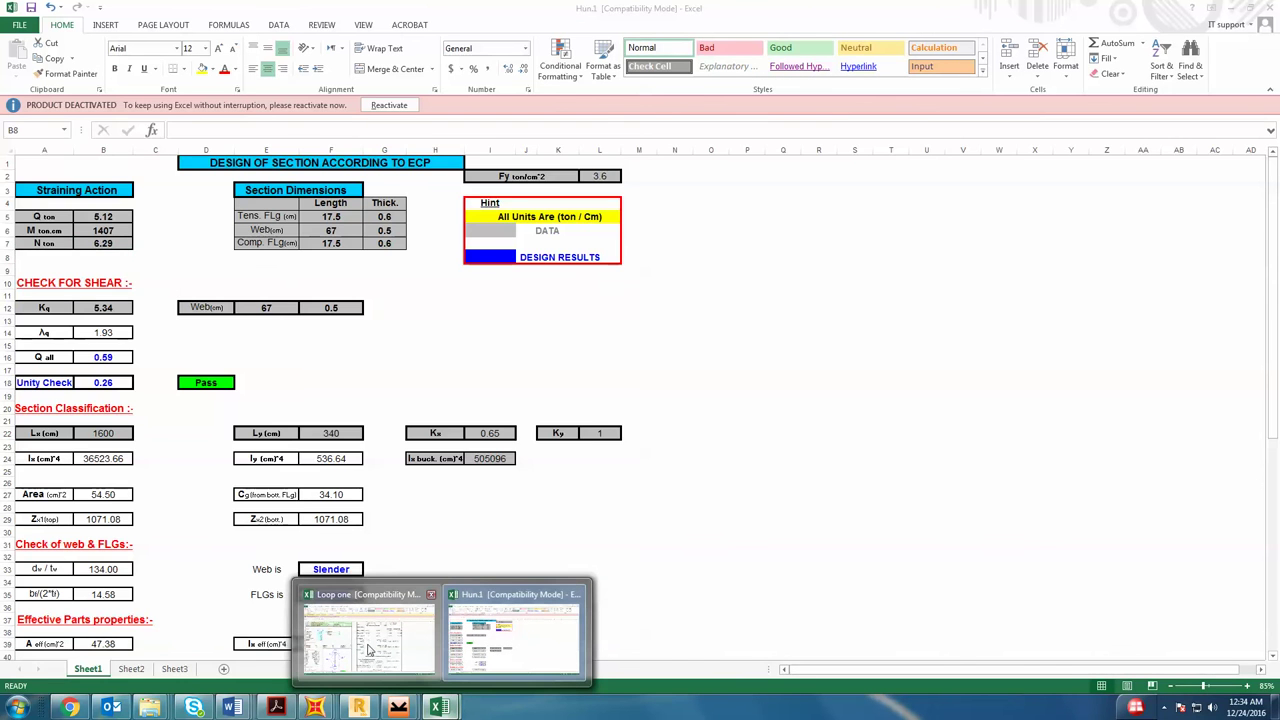
pyautogui.moveTo(369, 650)
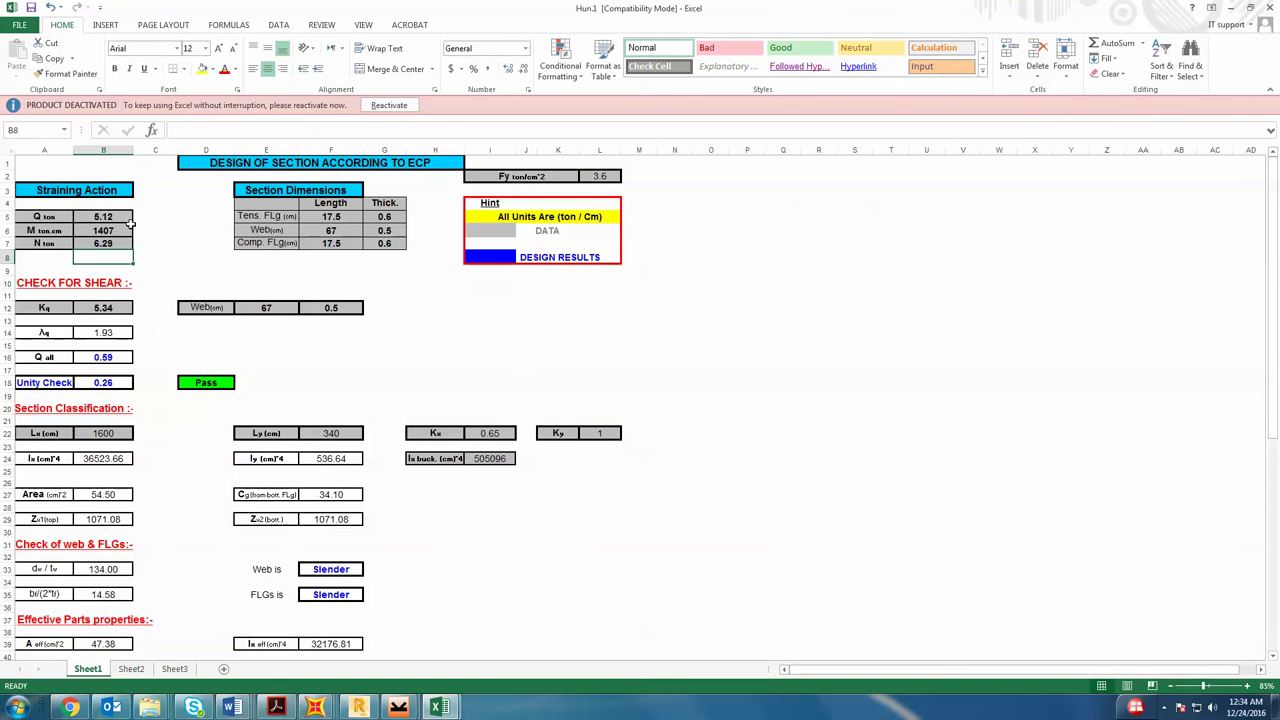
pyautogui.click(118, 220)
pyautogui.write('6')
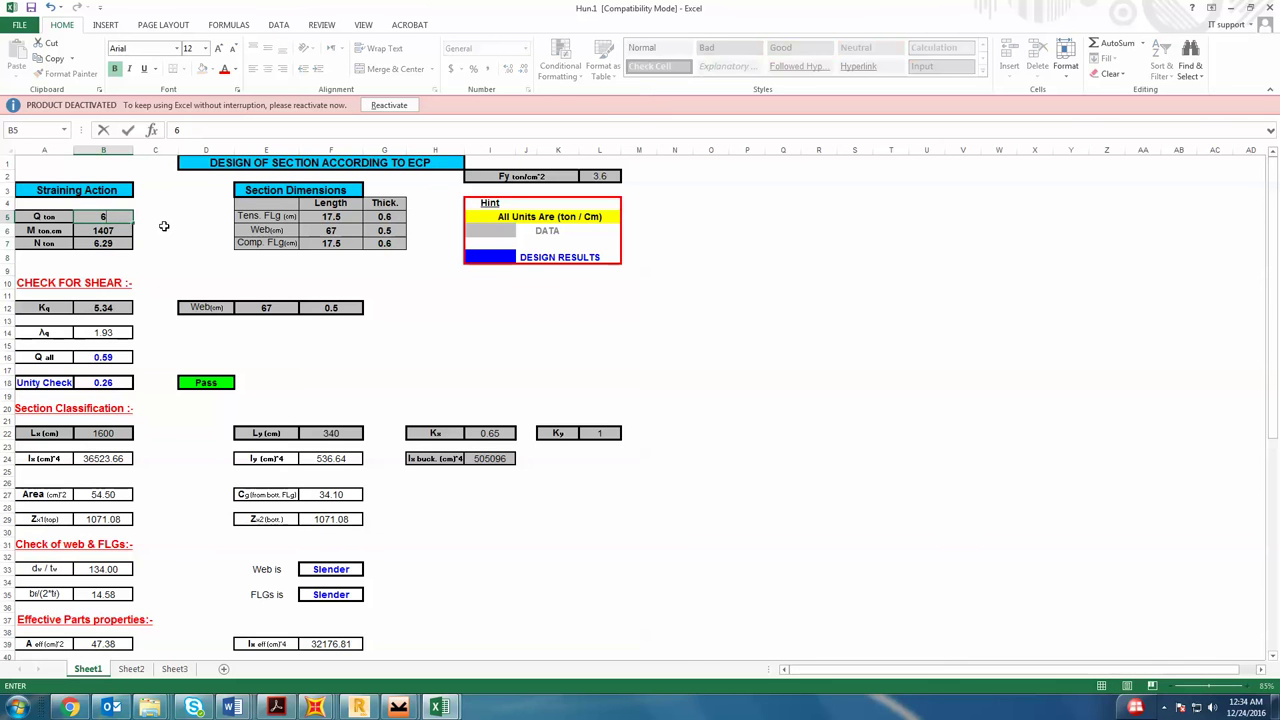
pyautogui.write('.29')
pyautogui.press('Return')
pyautogui.press('Return')
pyautogui.write('4.46')
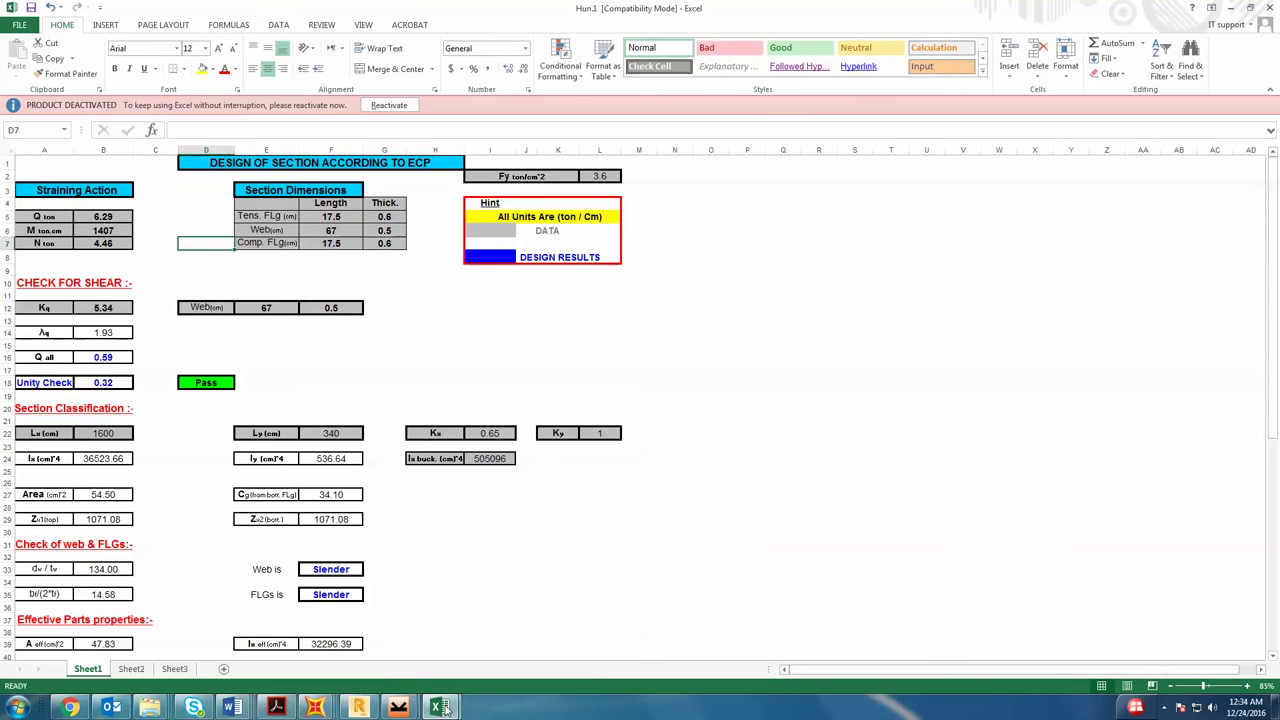
# - Look up the design moment M in the Loop one workbook and set M in Hun.1's straining actions to 2542 ton.cm
pyautogui.moveTo(438, 707)
pyautogui.click(405, 650)
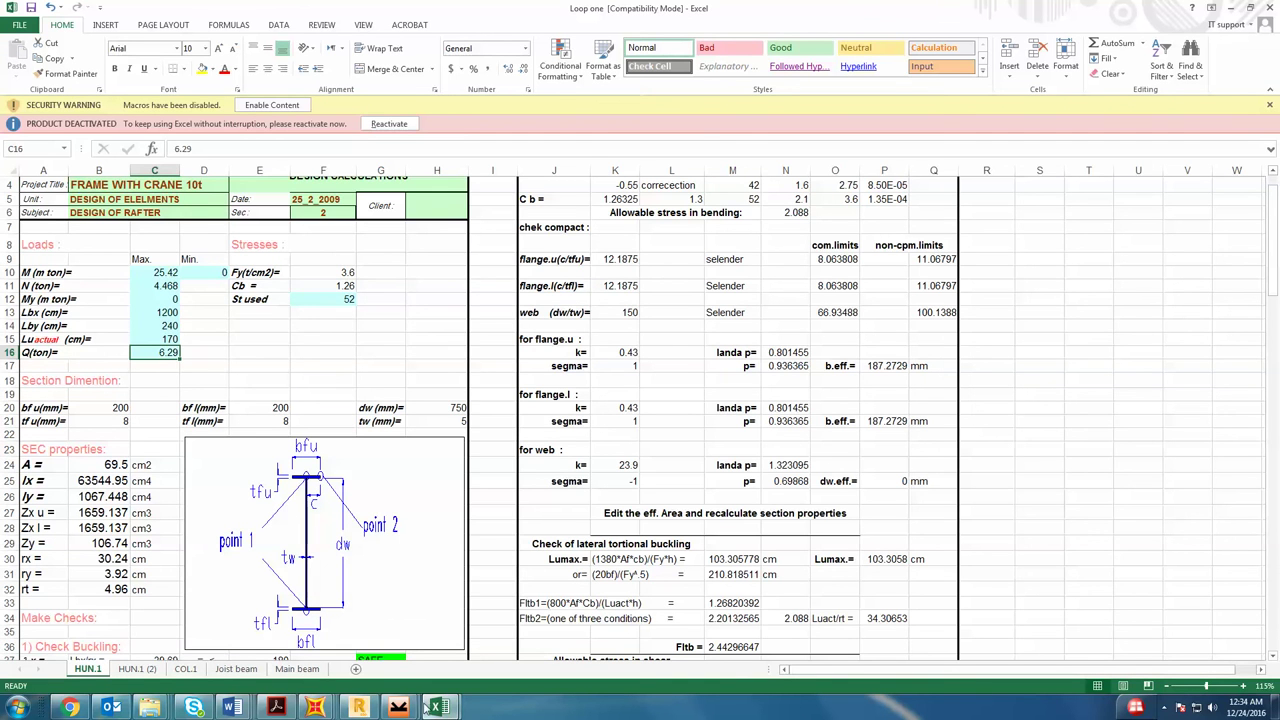
pyautogui.moveTo(438, 707)
pyautogui.click(515, 630)
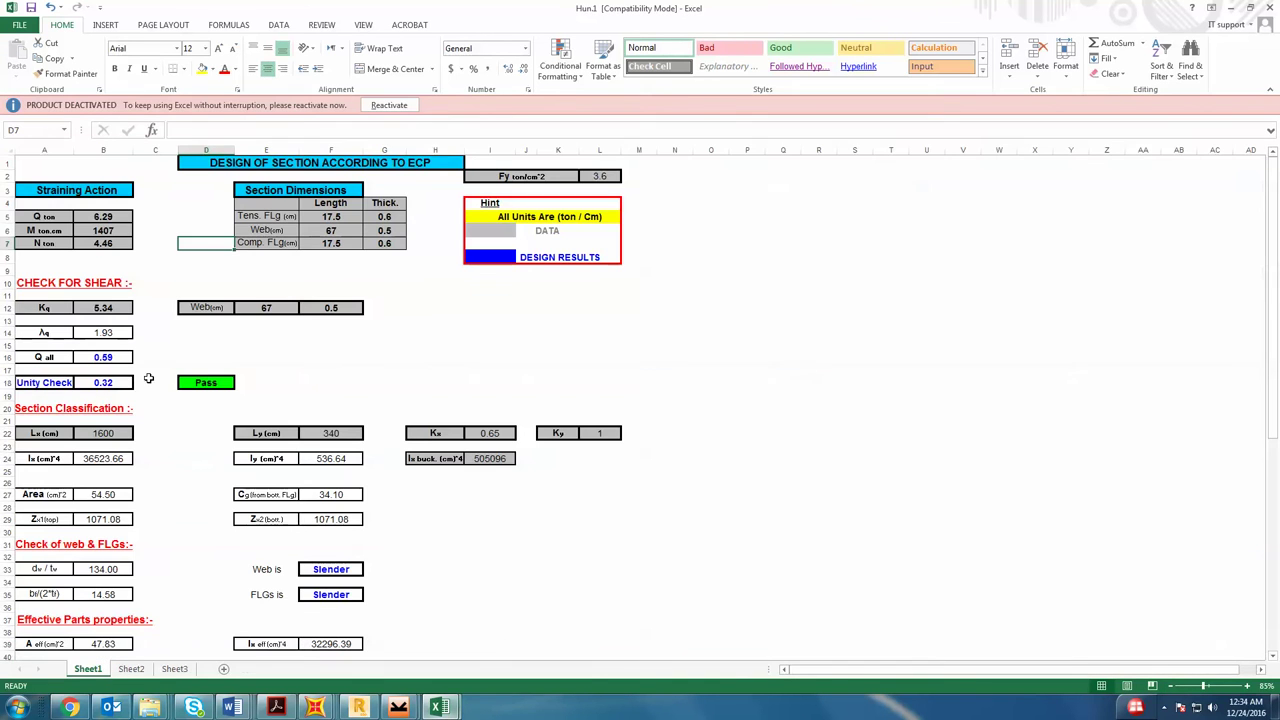
pyautogui.click(108, 231)
pyautogui.write('2')
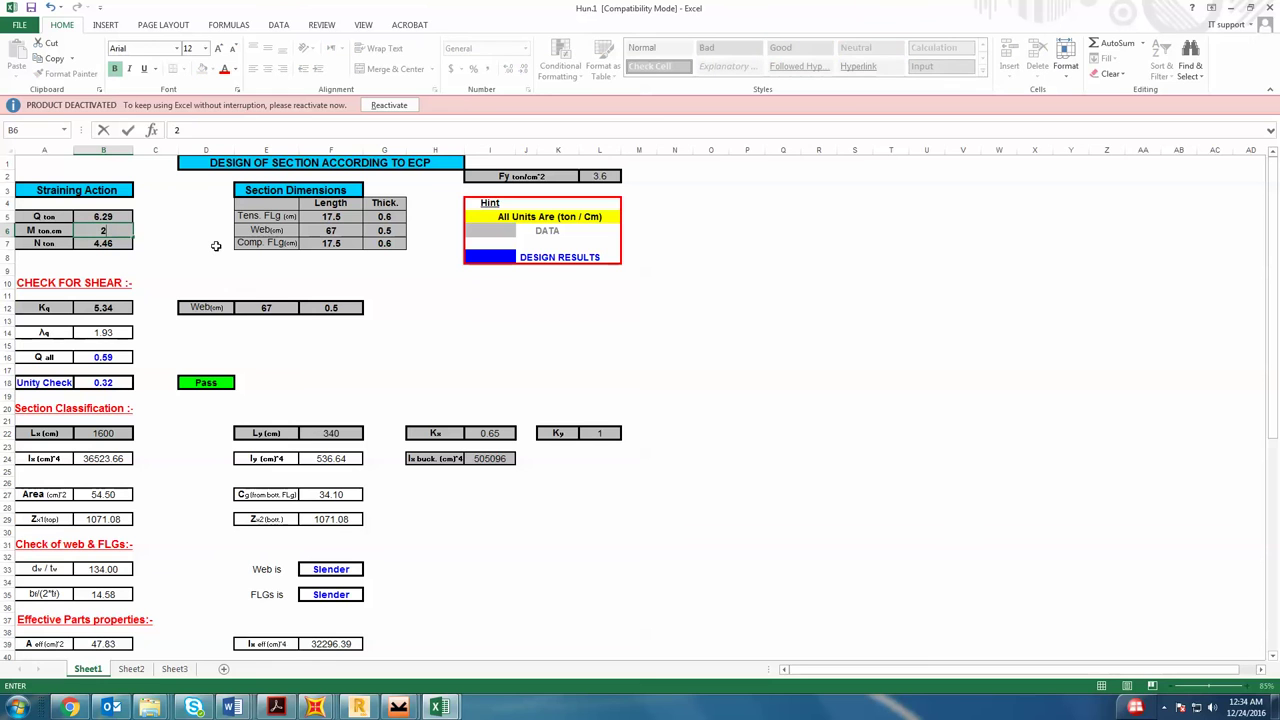
pyautogui.write('82')
pyautogui.press('Return')
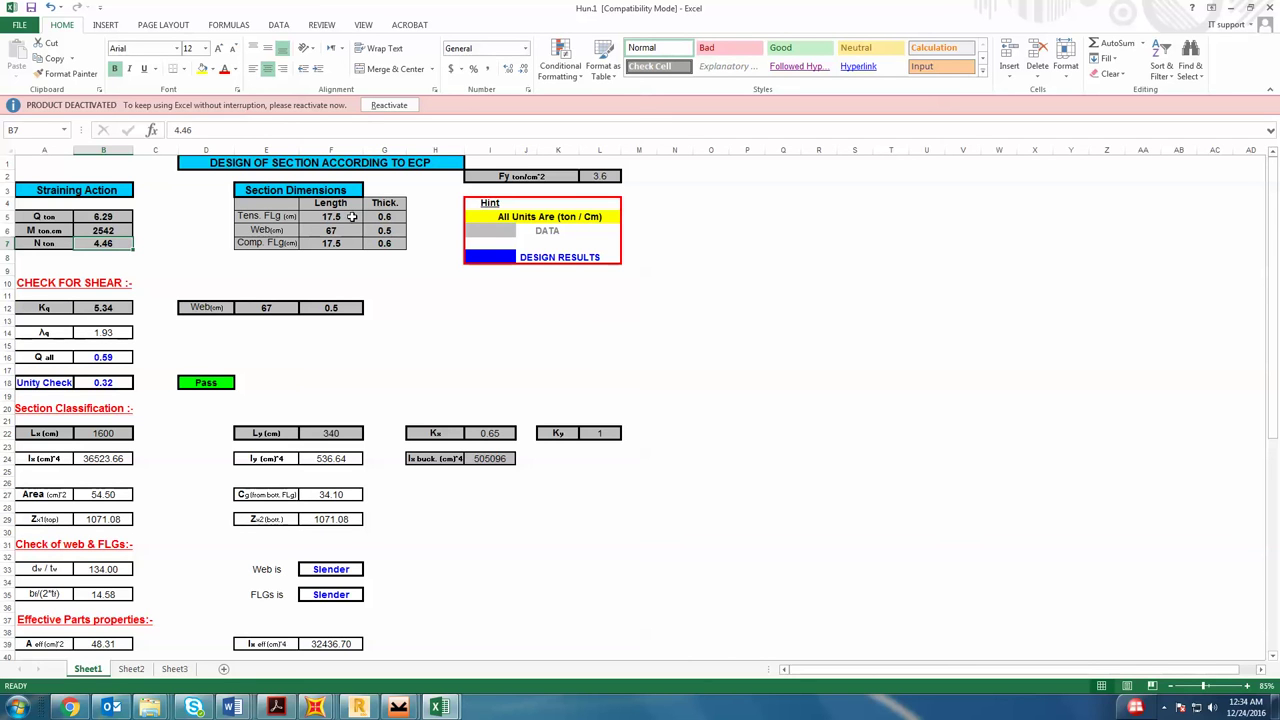
# - Set the tension flange length in Hun.1's section dimensions to 20 cm
pyautogui.click(352, 216)
pyautogui.write('20')
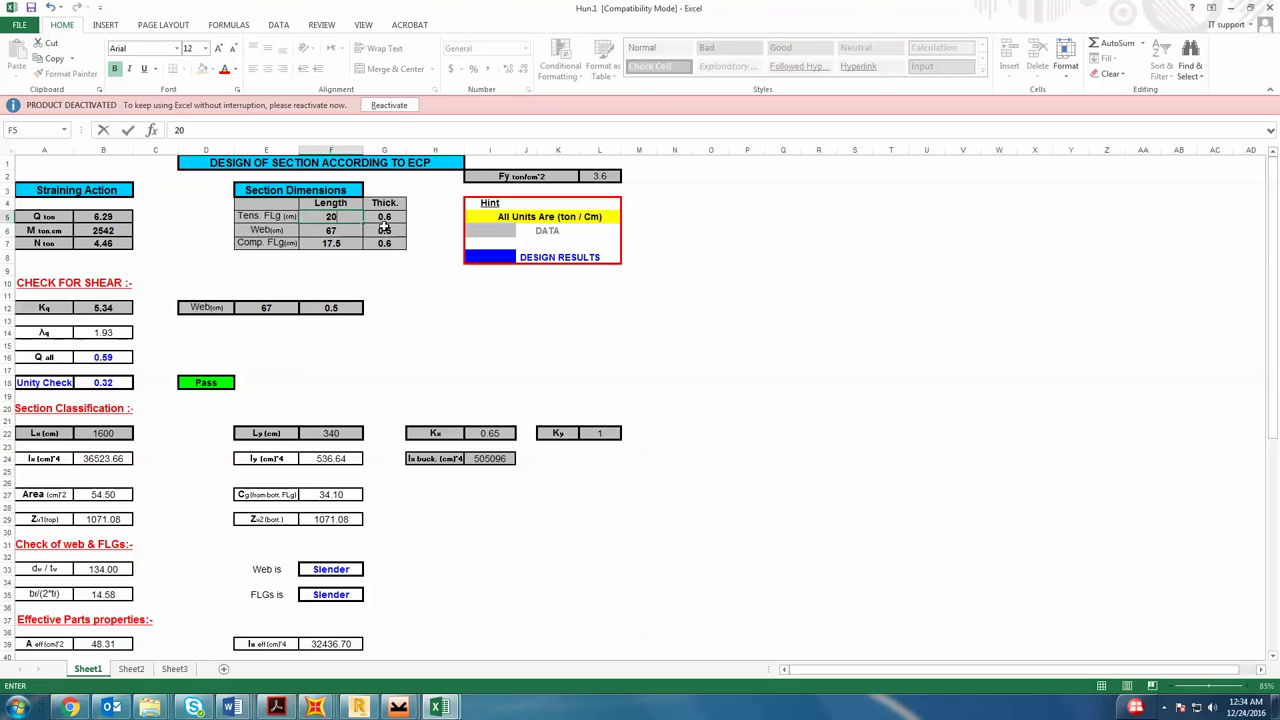
pyautogui.press('Return')
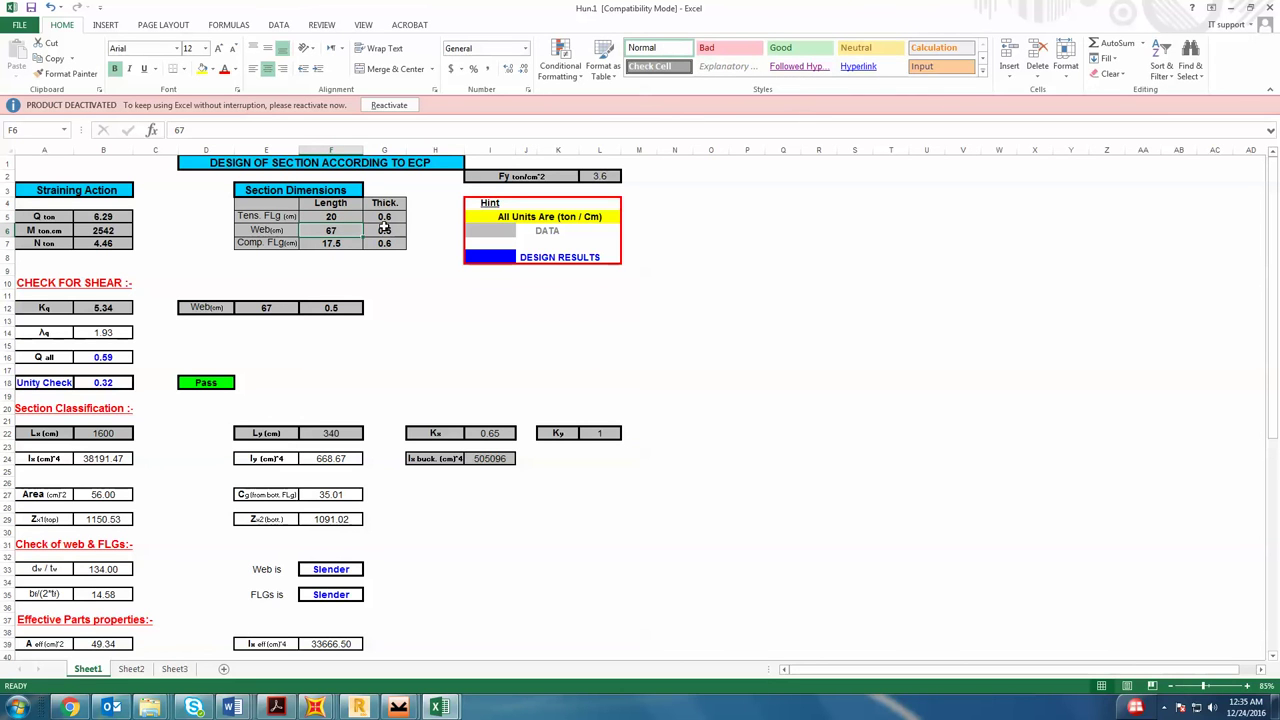
# - Set the web length to 75 cm and the compression flange length to 20 cm in Hun.1's section dimensions
pyautogui.write('50')
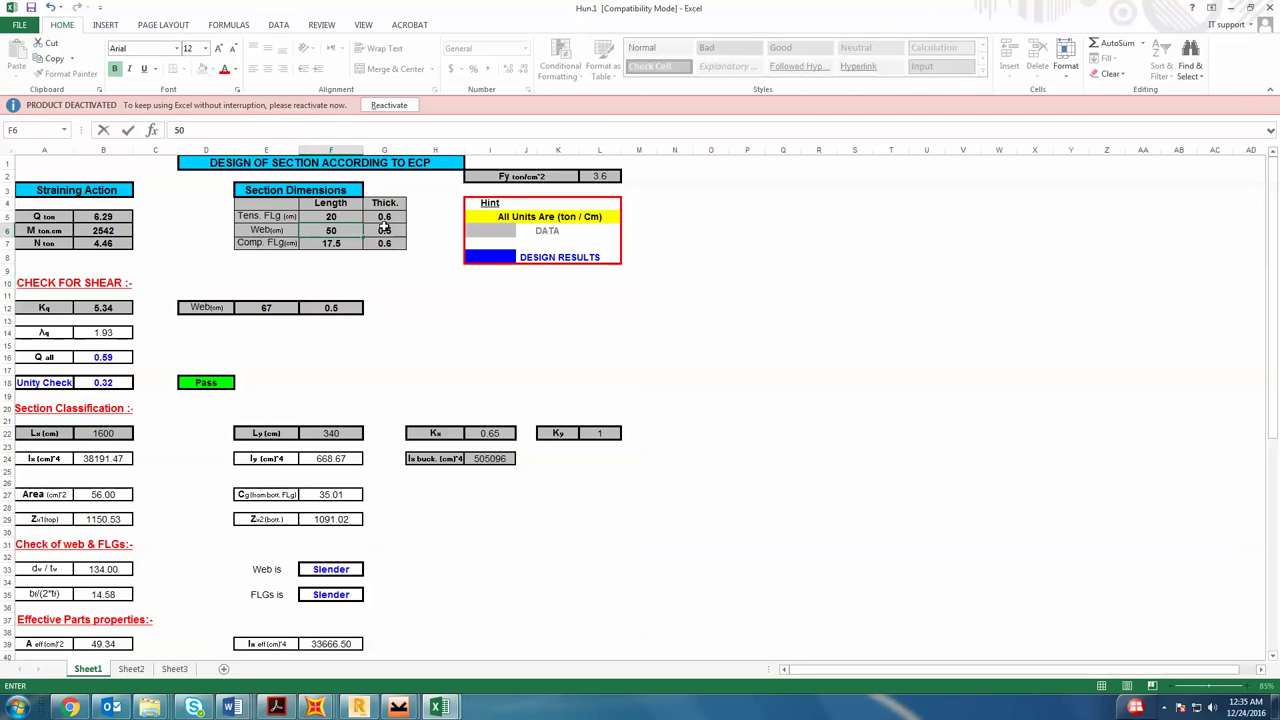
pyautogui.press('Return')
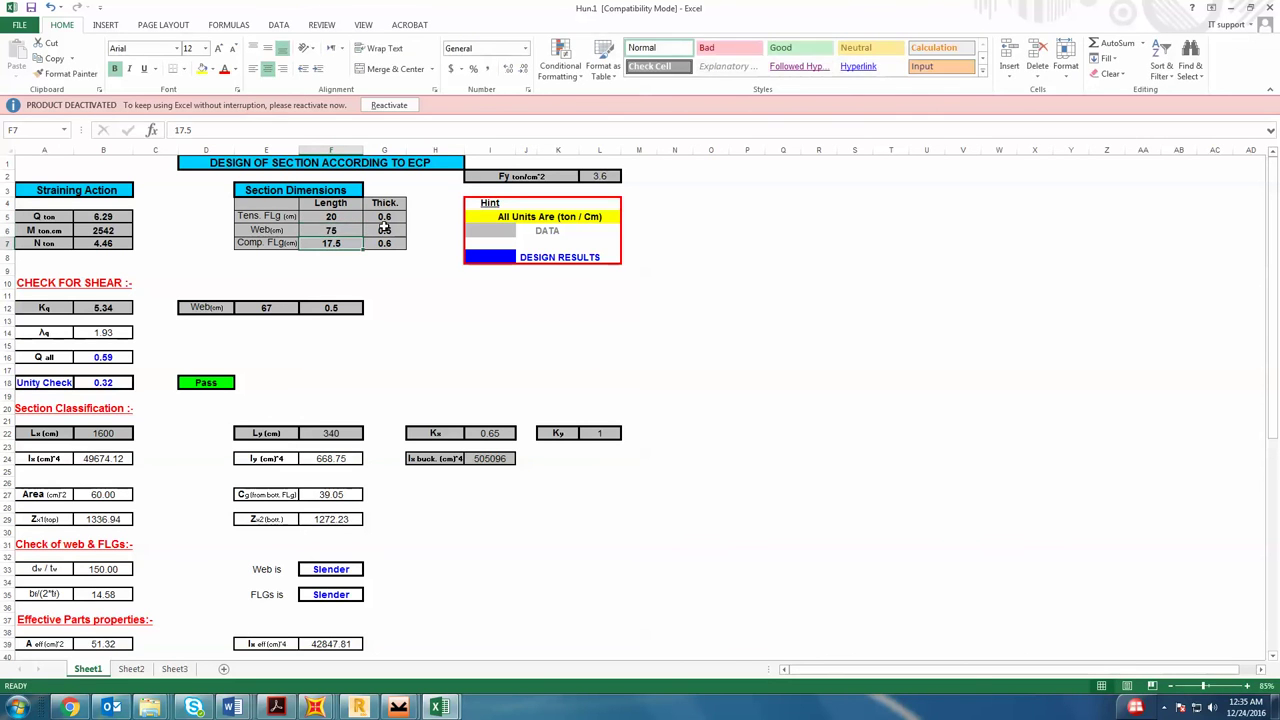
pyautogui.write('20')
pyautogui.press('Return')
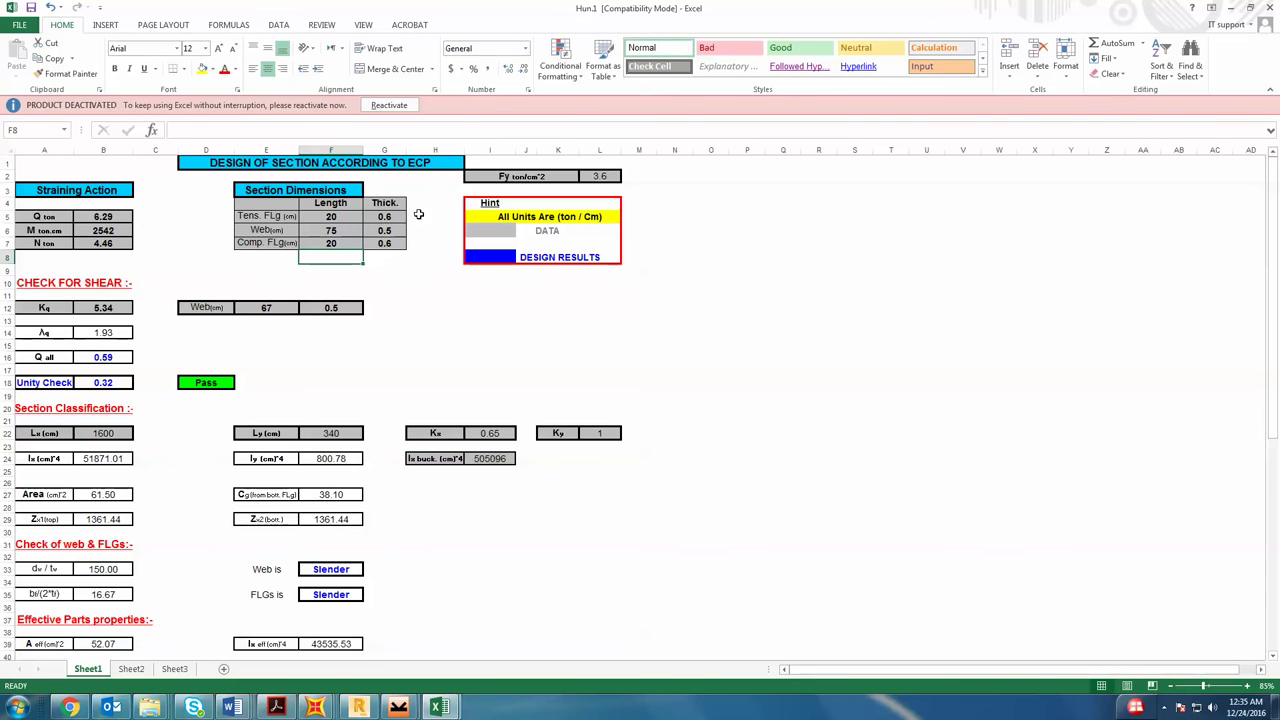
# - Set the tension and compression flange thicknesses in Hun.1's section dimensions to 0.8 cm
pyautogui.click(403, 217)
pyautogui.write('0')
pyautogui.press('Return')
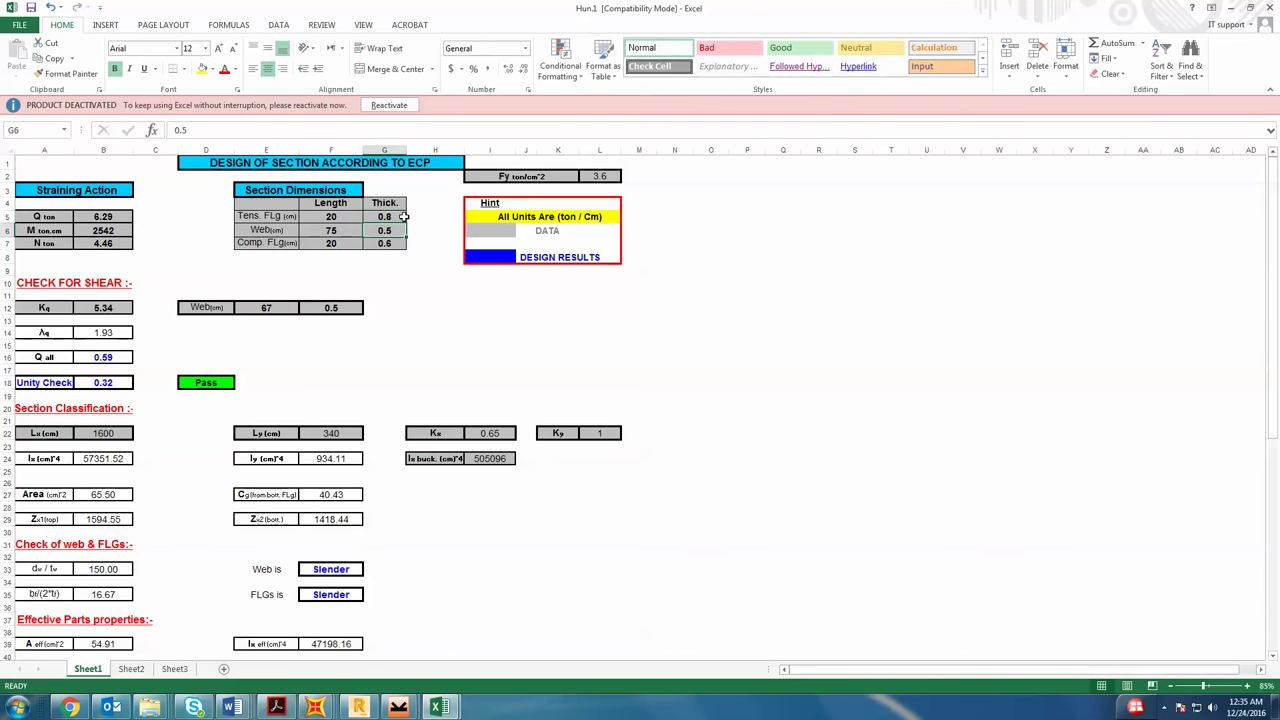
pyautogui.press('Return')
pyautogui.write('0.')
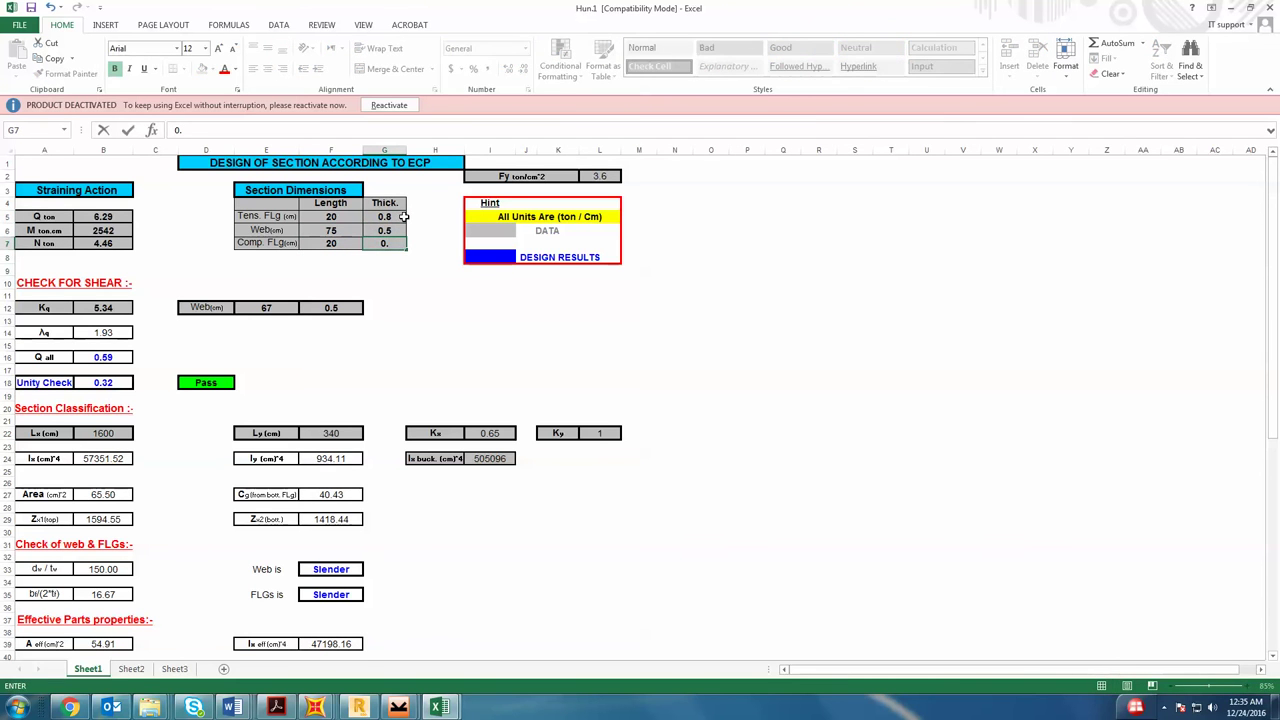
pyautogui.write('8')
pyautogui.press('Return')
# - Consult the section dimensions in the Loop one workbook and set the web length in Hun.1's shear check to 75 cm
pyautogui.moveTo(437, 707)
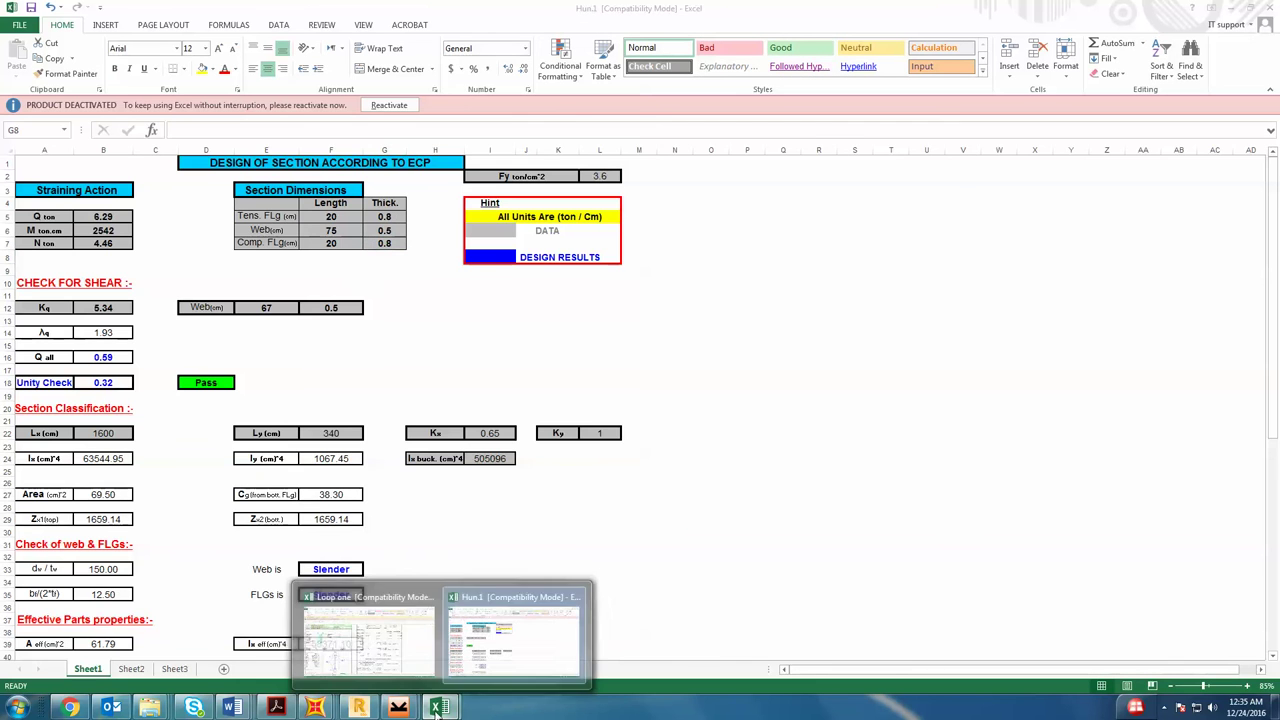
pyautogui.click(396, 650)
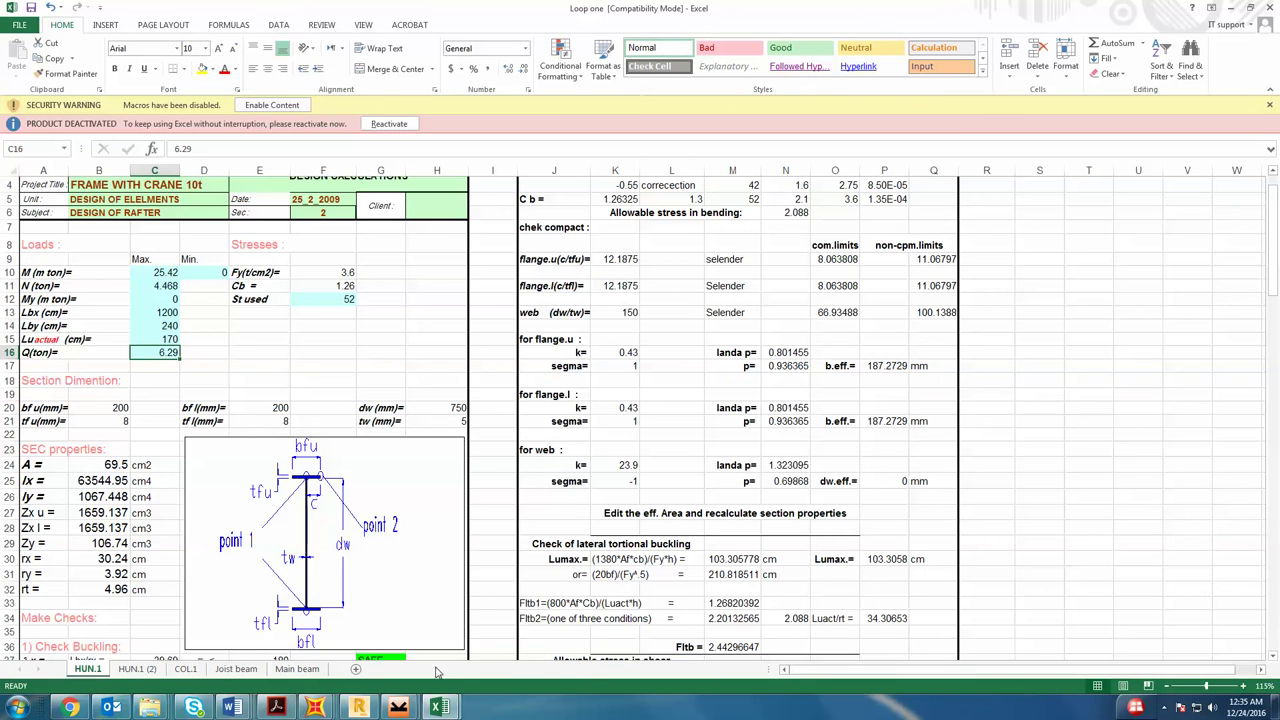
pyautogui.moveTo(443, 707)
pyautogui.click(521, 640)
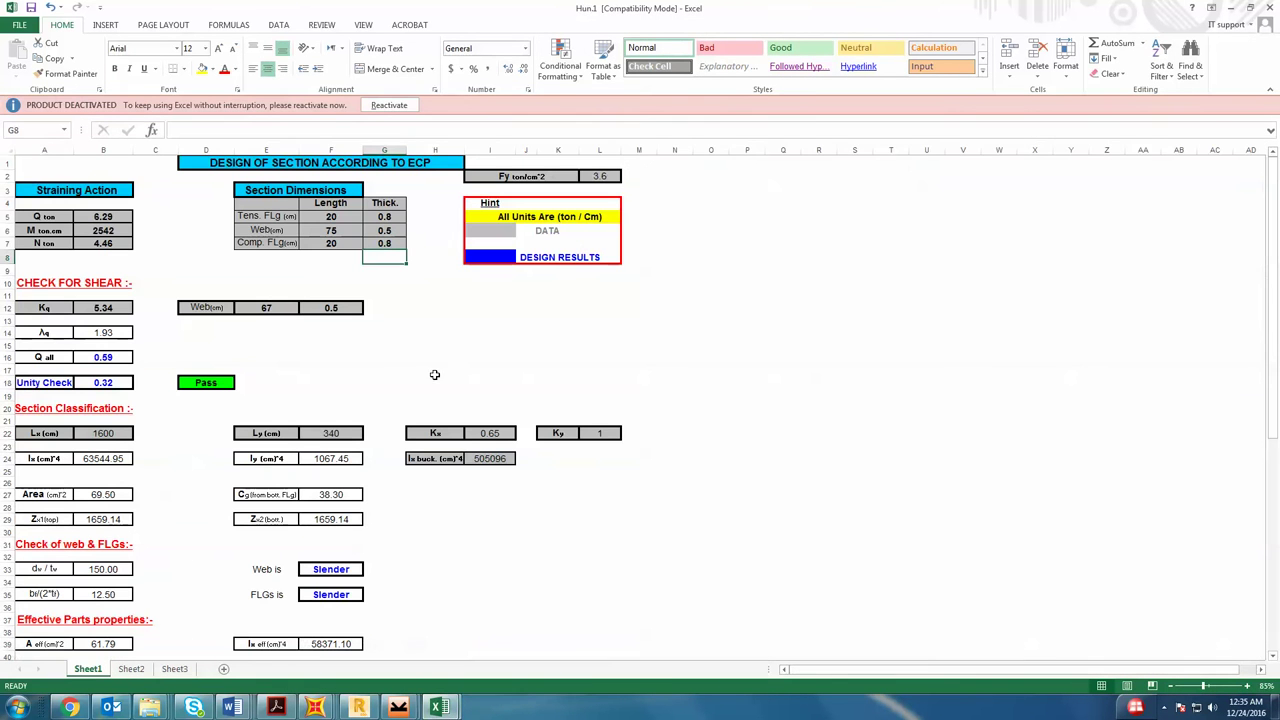
pyautogui.click(270, 310)
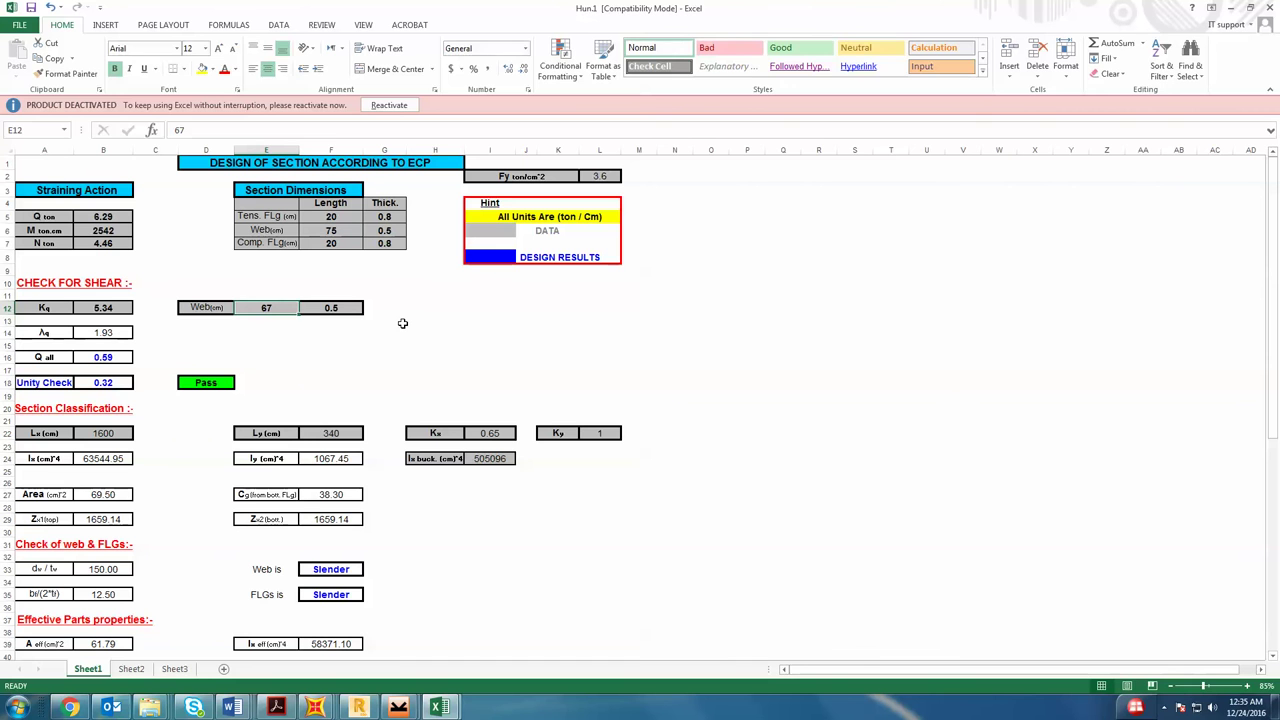
pyautogui.write('75')
pyautogui.press('Return')
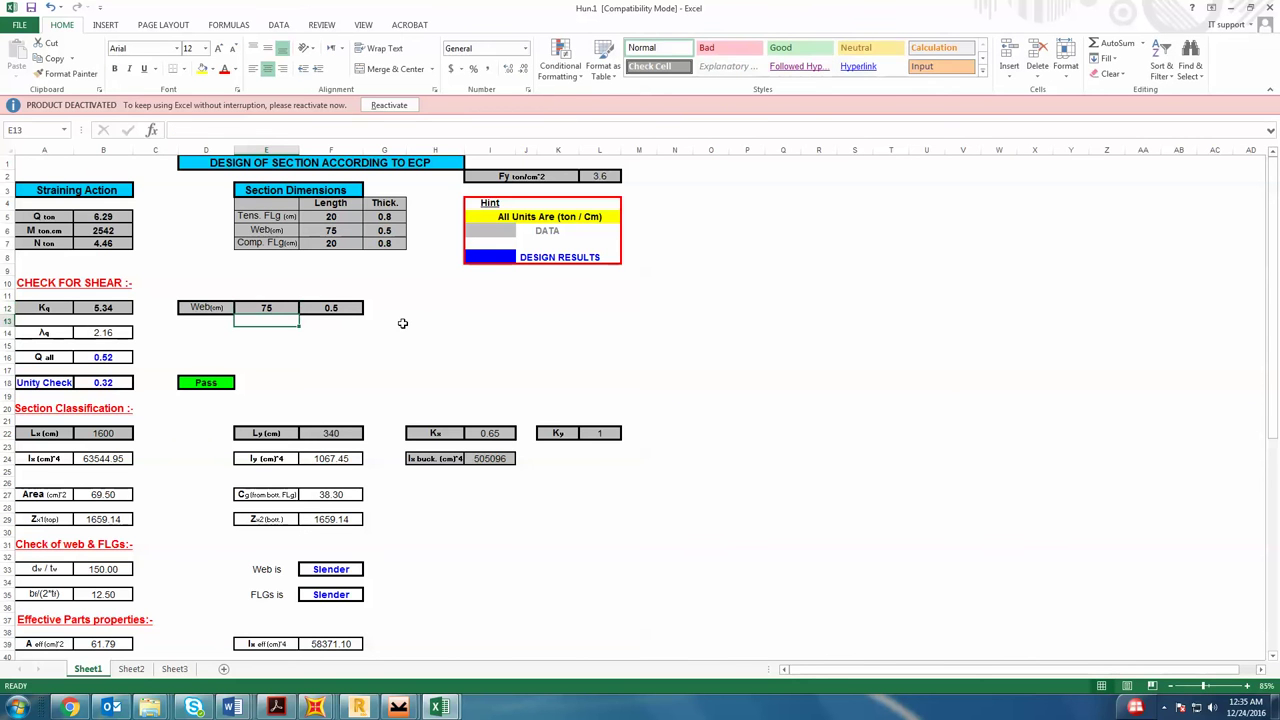
# - Set the buckling length Lx in Hun.1's section classification to 1200 cm
pyautogui.scroll(-1, 260, 323)
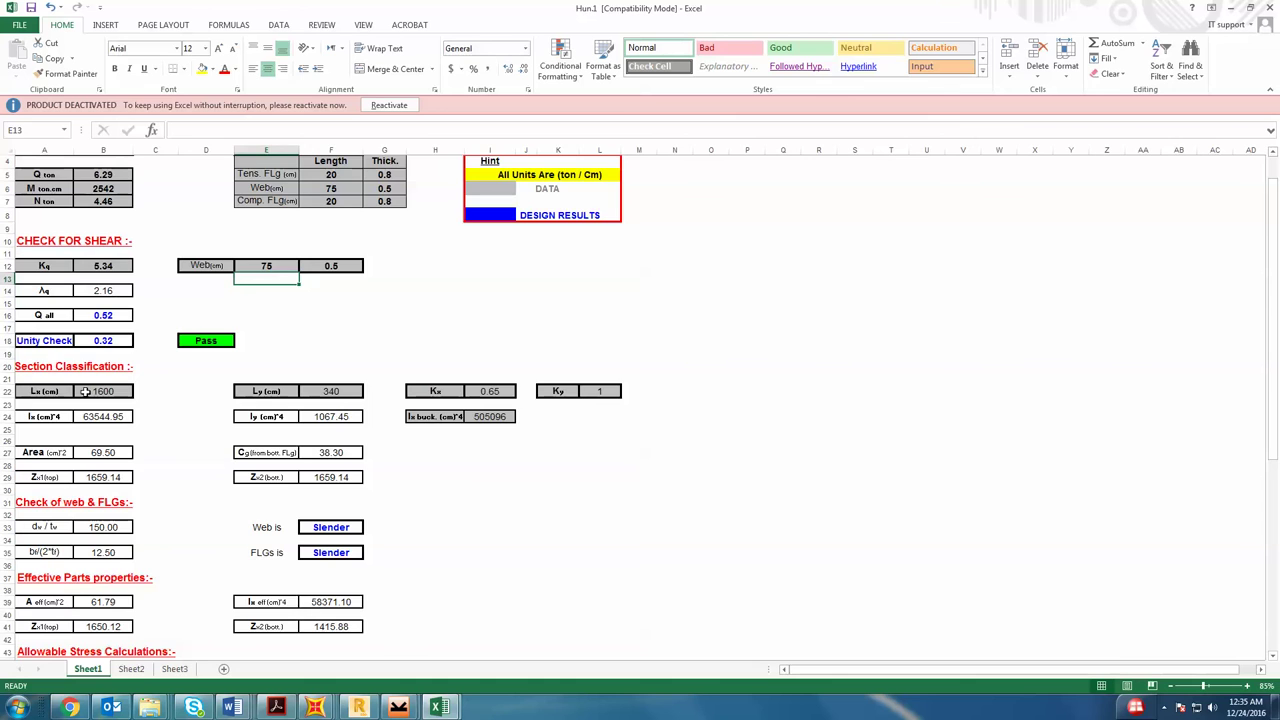
pyautogui.scroll(-1, 88, 392)
pyautogui.click(103, 352)
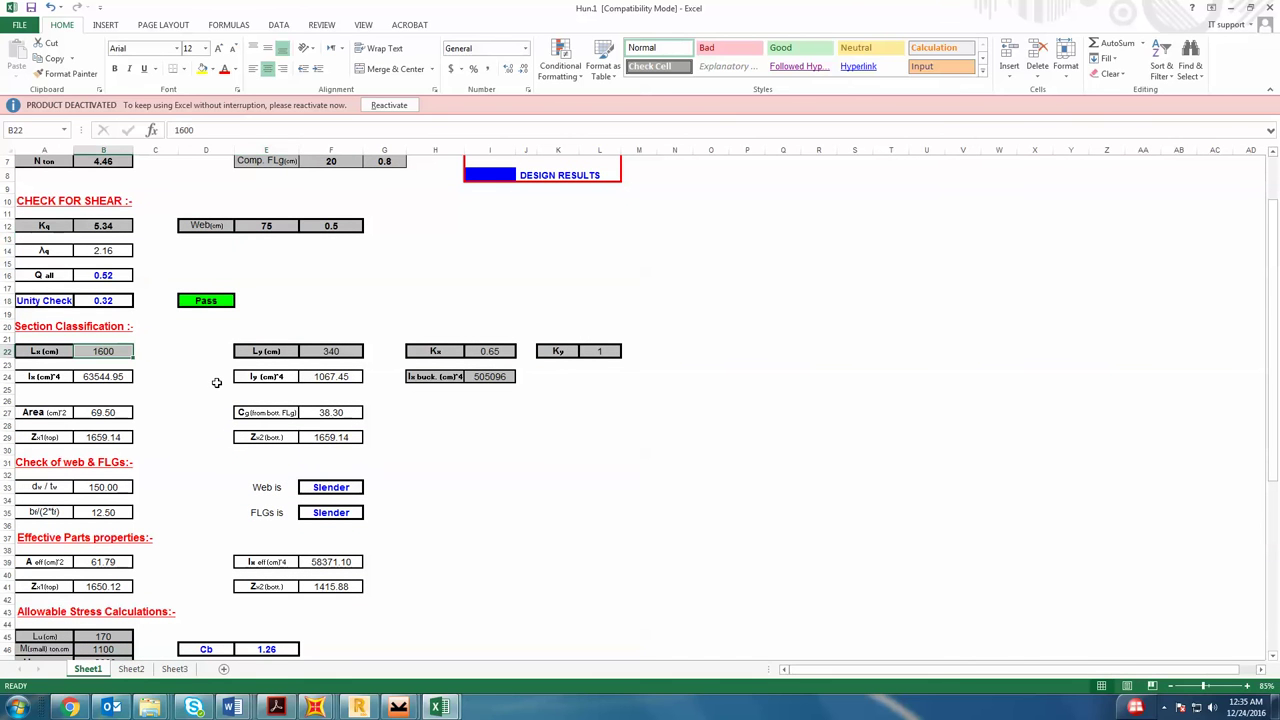
pyautogui.write('17')
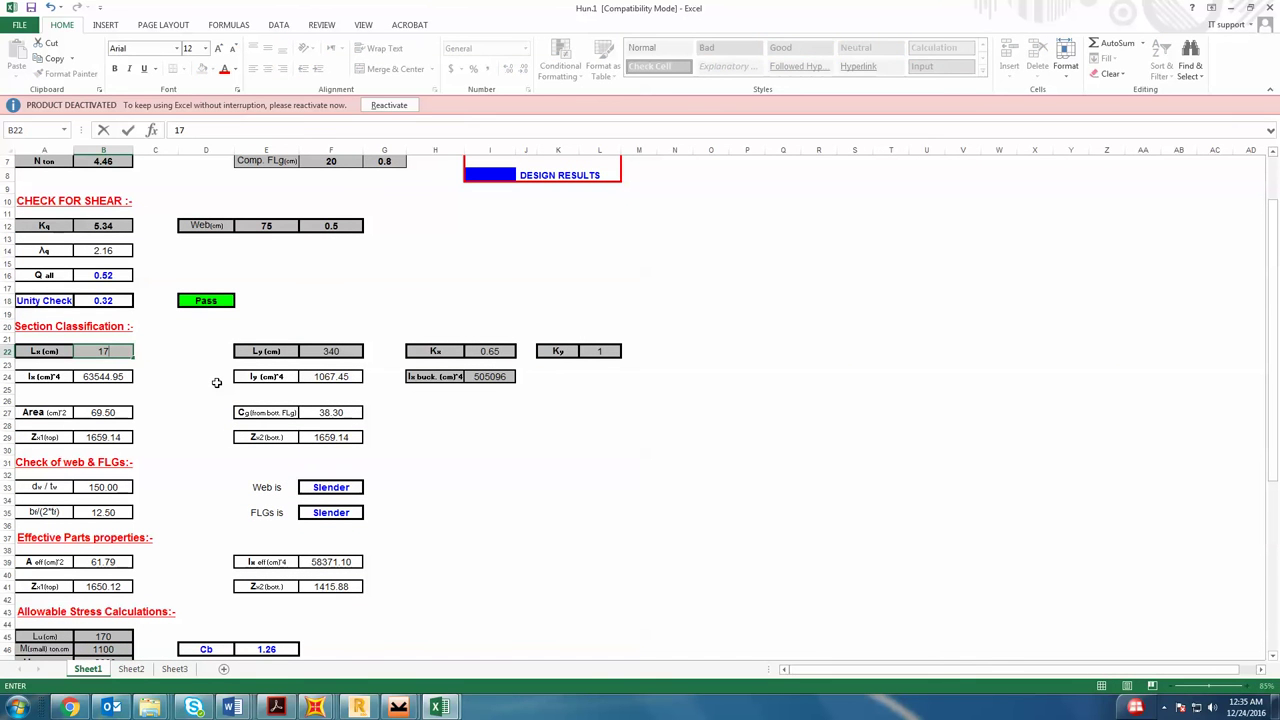
pyautogui.write('00')
pyautogui.press('Return')
# - Set Ly to 170 cm and the buckling factor Ky to 2 in Hun.1's section classification
pyautogui.click(331, 354)
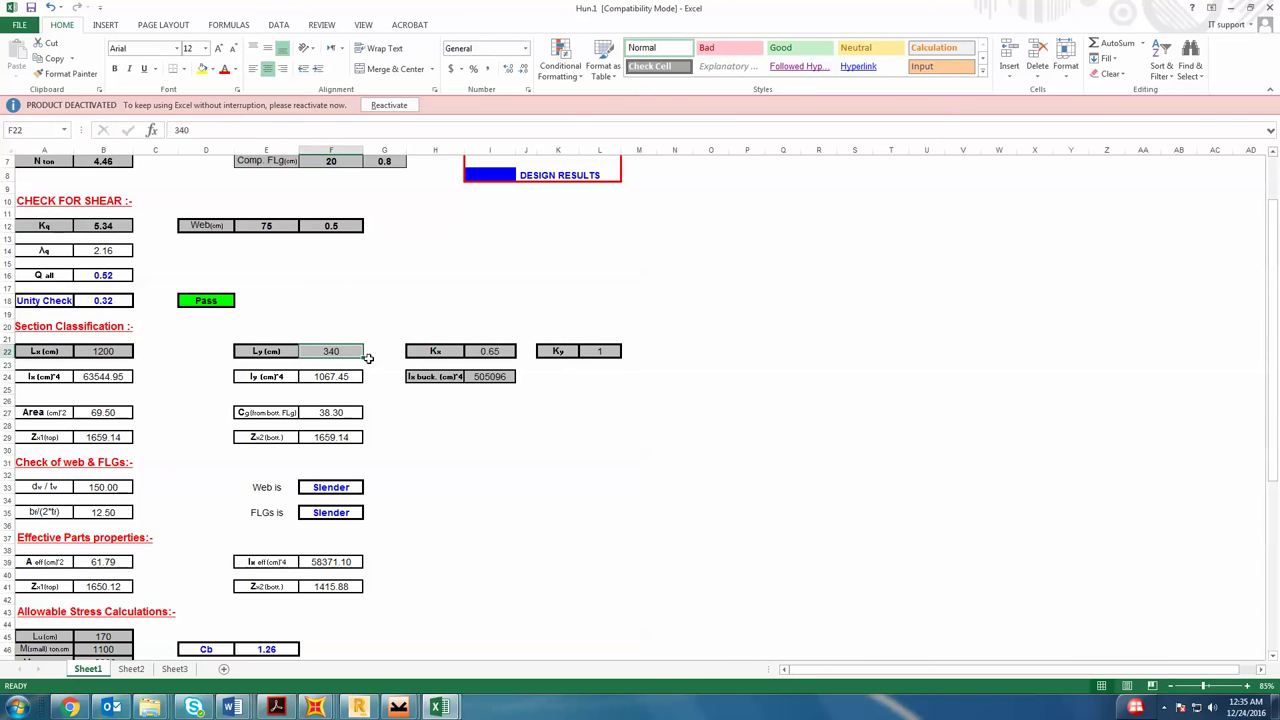
pyautogui.write('170')
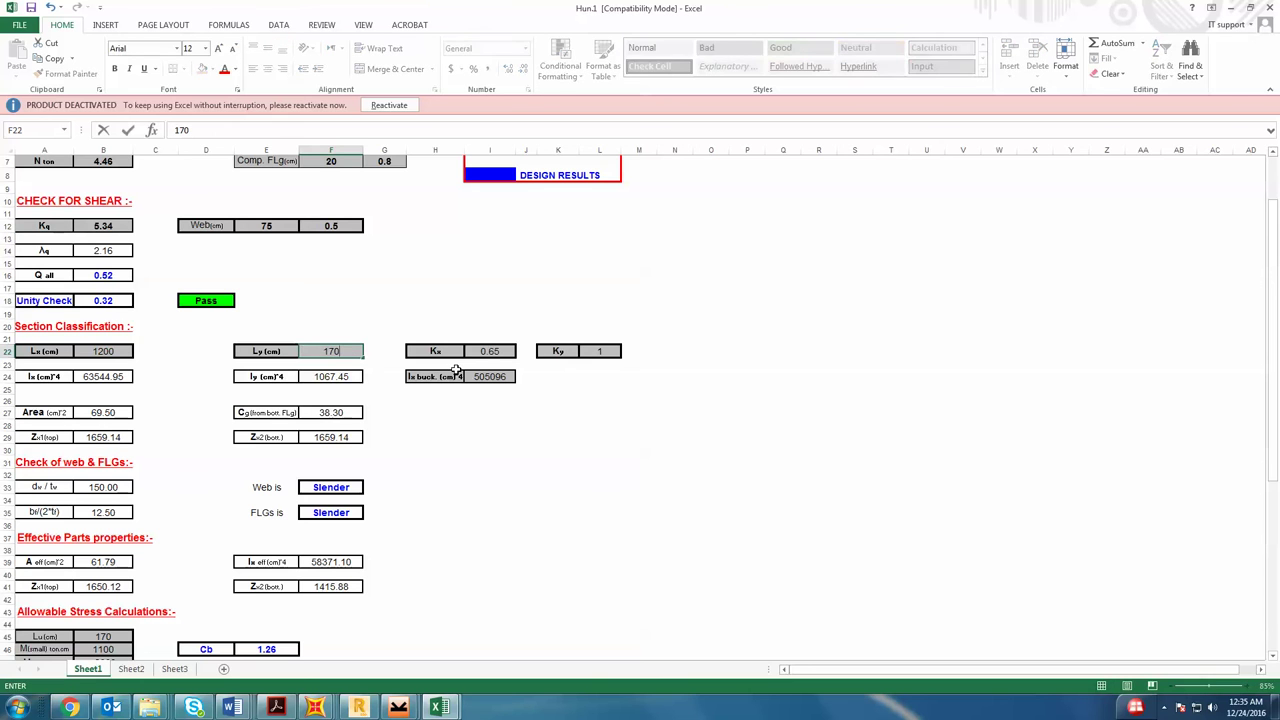
pyautogui.click(608, 354)
pyautogui.write('2')
pyautogui.press('Return')
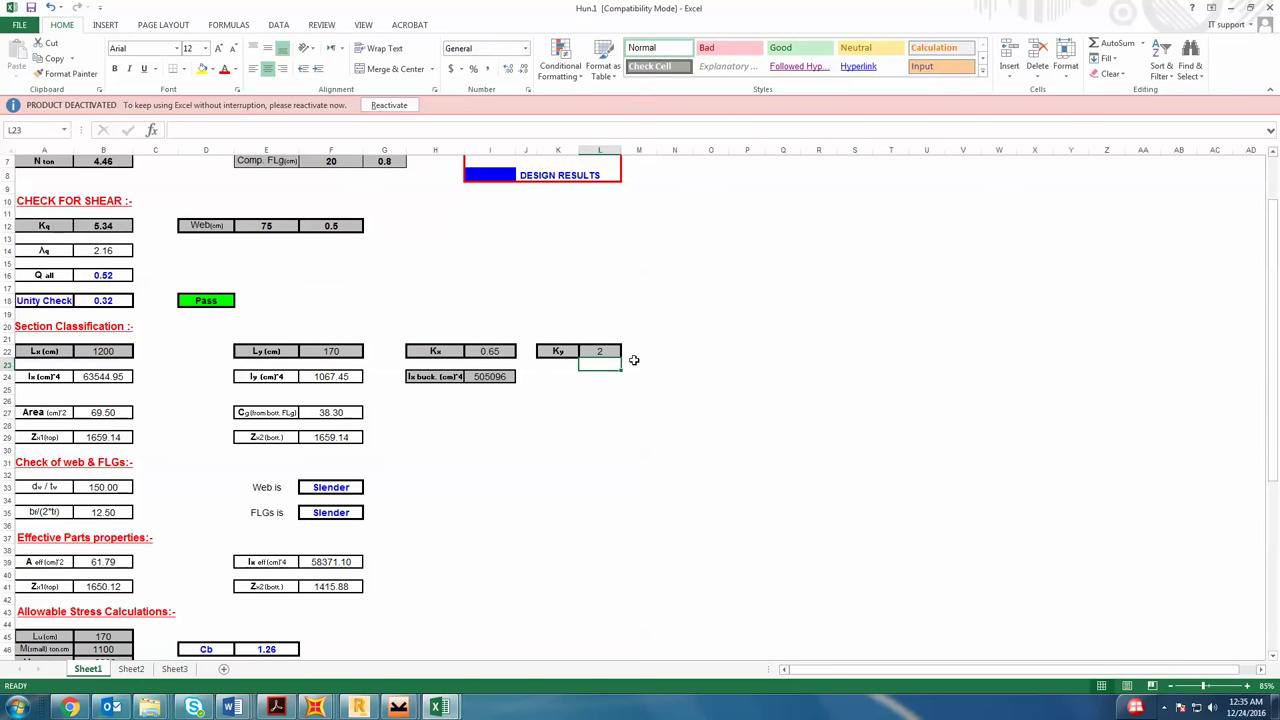
# - Compare Hun.1's Unity Check results with the frame's steel stress check data in SAP2000
pyautogui.scroll(-2, 309, 415)
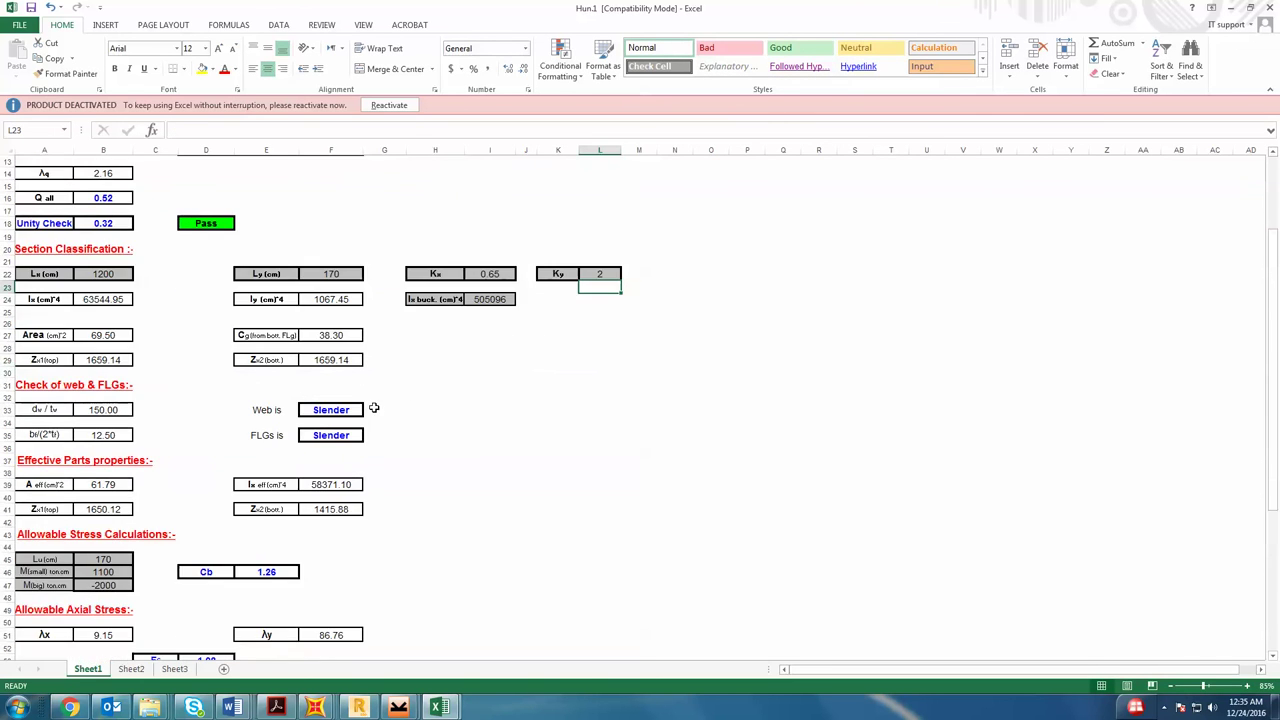
pyautogui.scroll(-8, 312, 442)
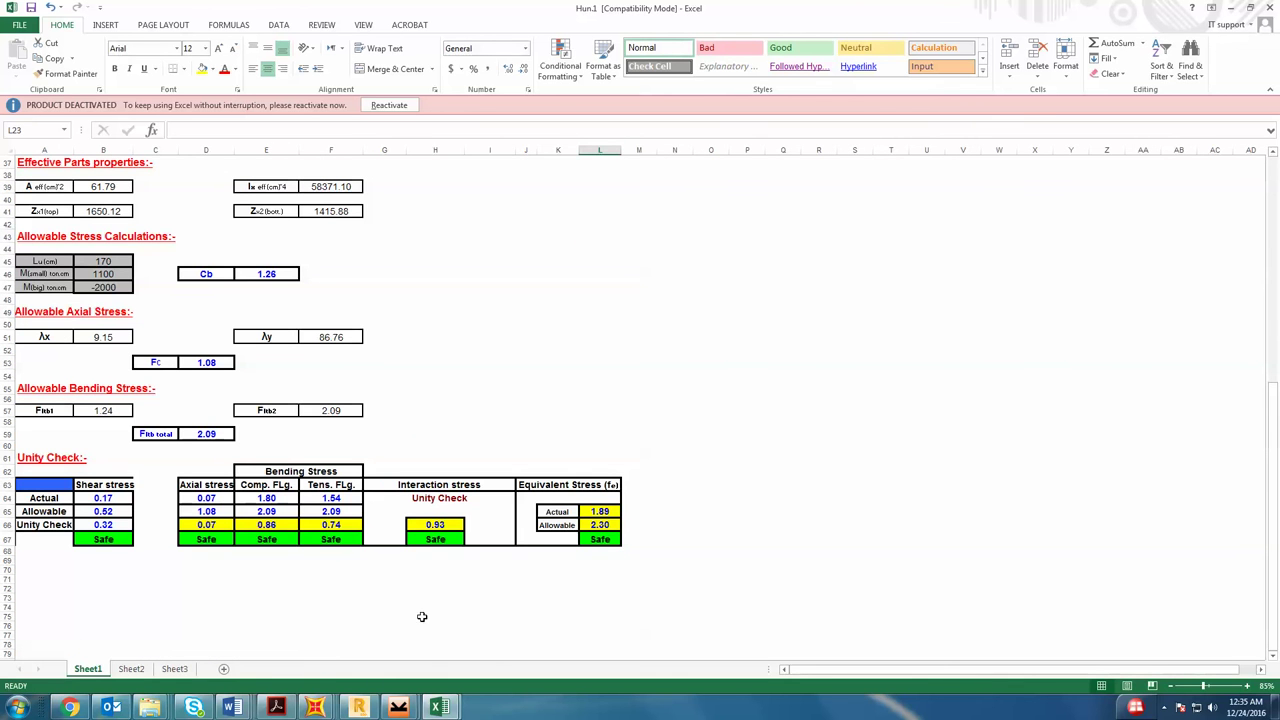
pyautogui.moveTo(315, 706)
pyautogui.click(530, 640)
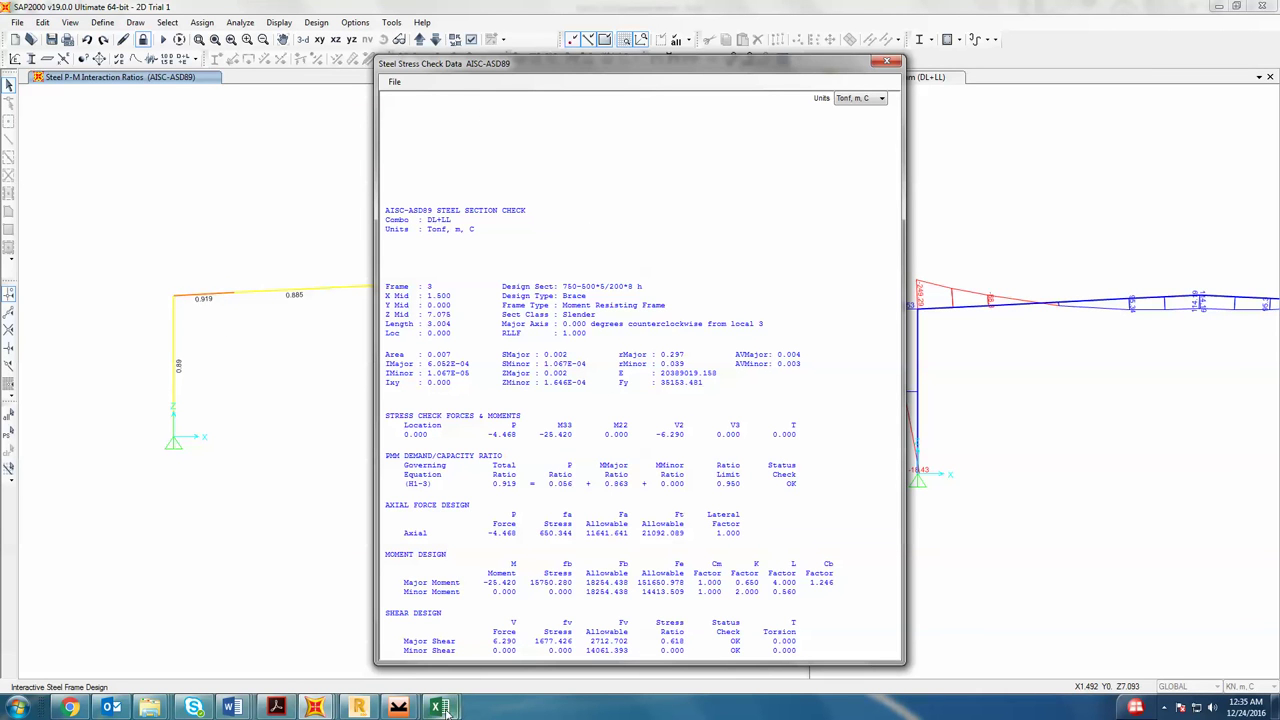
pyautogui.moveTo(438, 706)
pyautogui.click(480, 664)
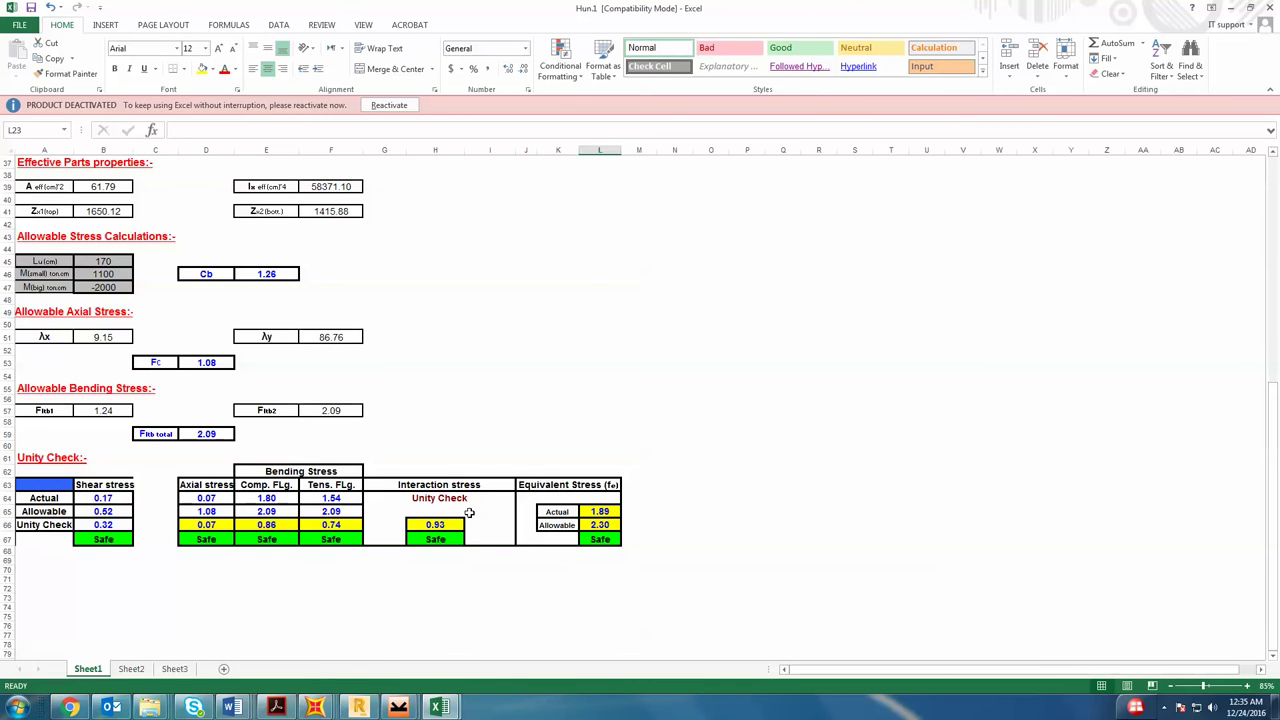
pyautogui.scroll(2, 507, 506)
pyautogui.scroll(-2, 395, 412)
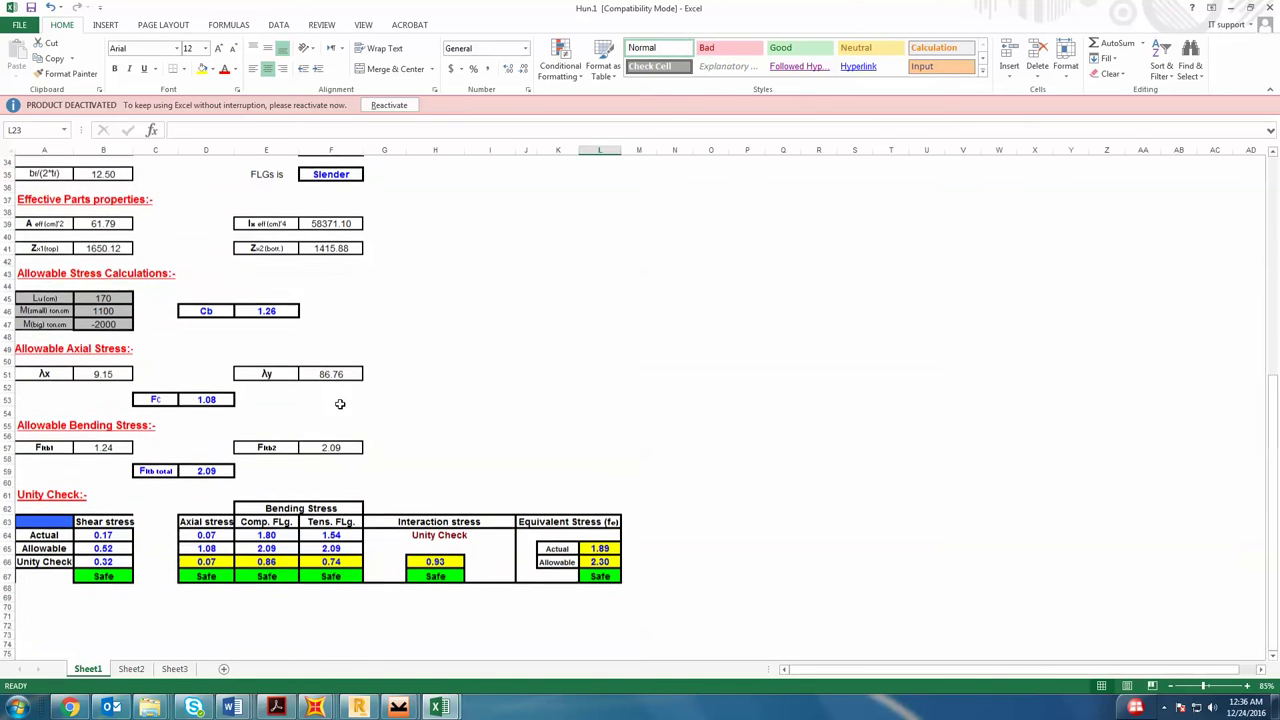
# - Examine the section classification and effective part calculations in Hun.1's Sheet2 alongside the Unity Check table on Sheet1
pyautogui.click(131, 668)
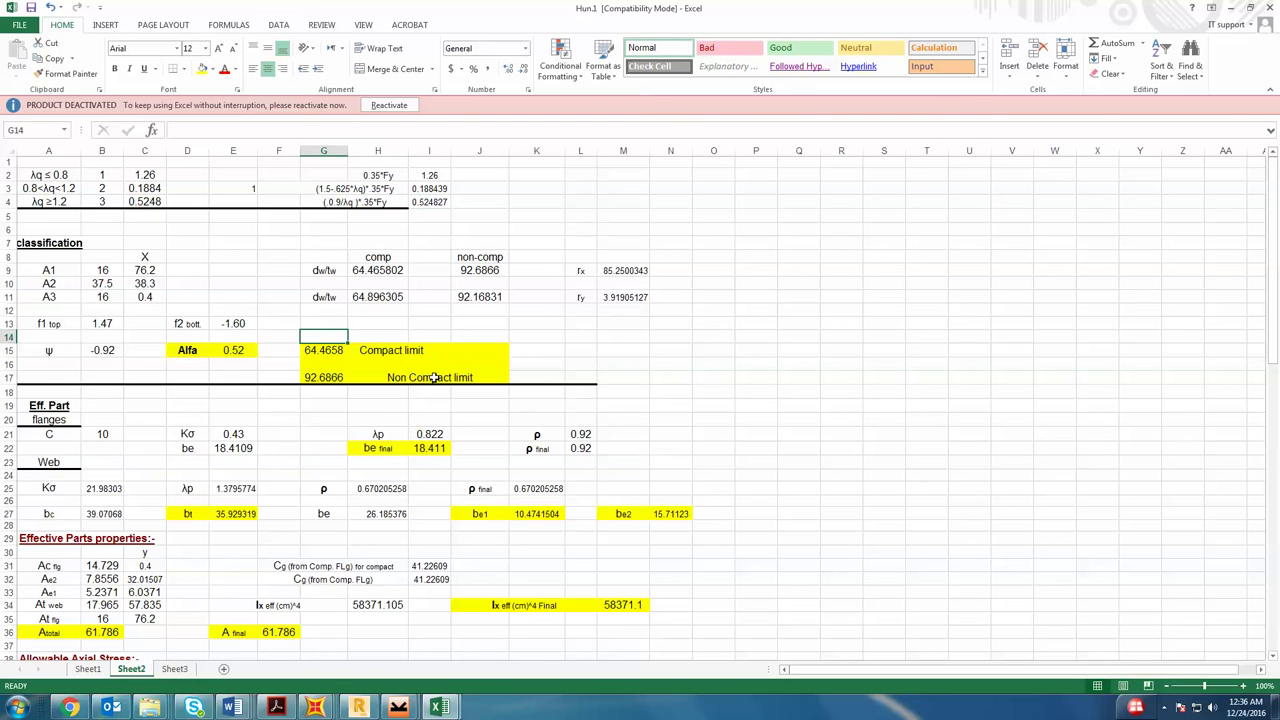
pyautogui.click(88, 669)
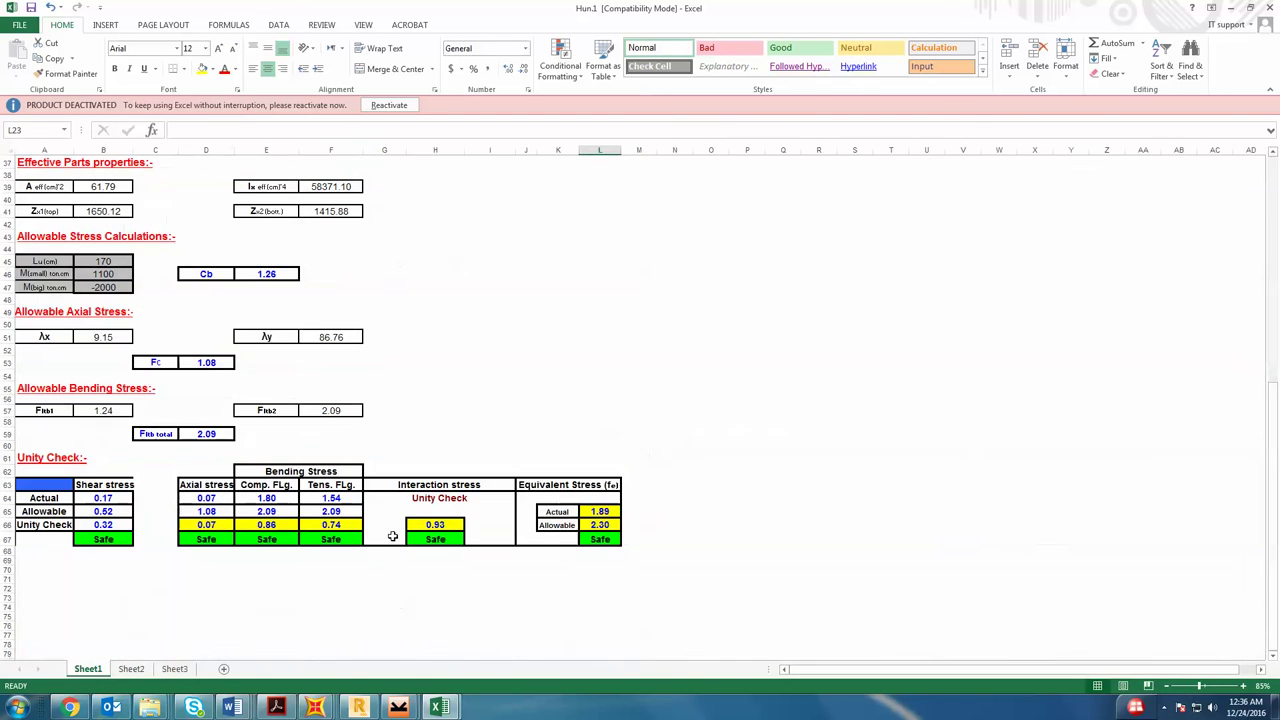
pyautogui.click(130, 669)
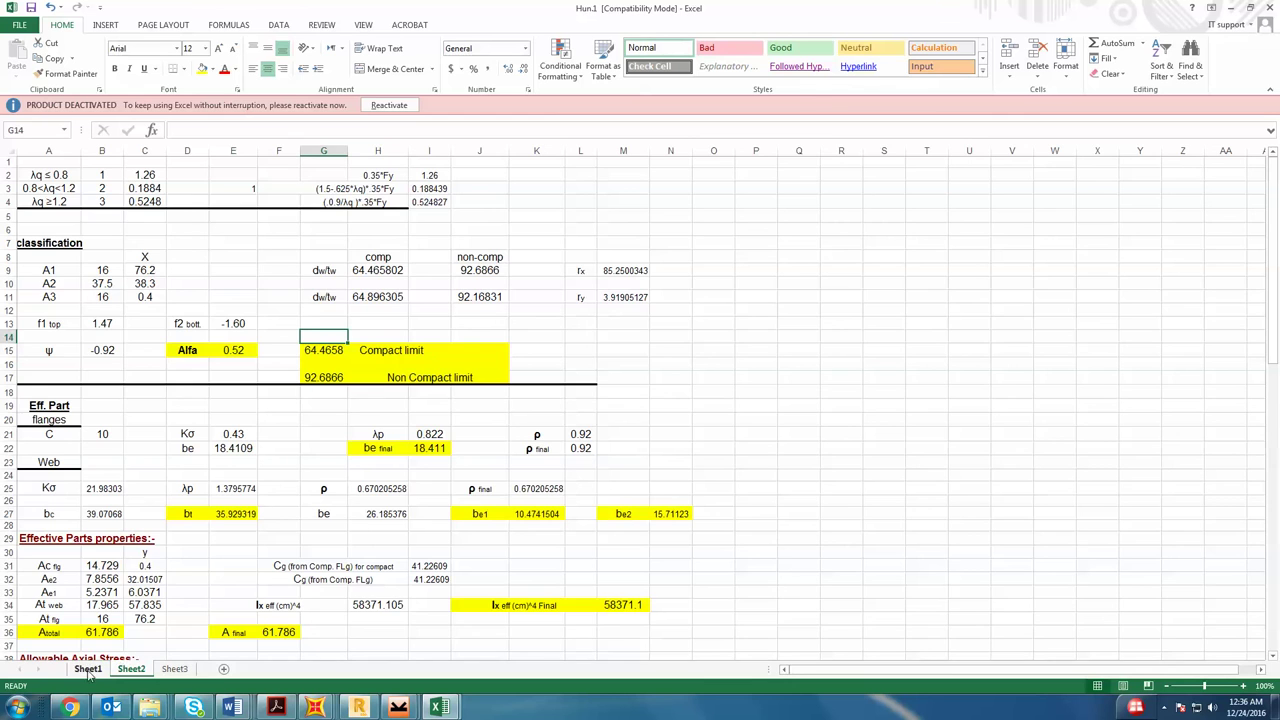
pyautogui.click(88, 669)
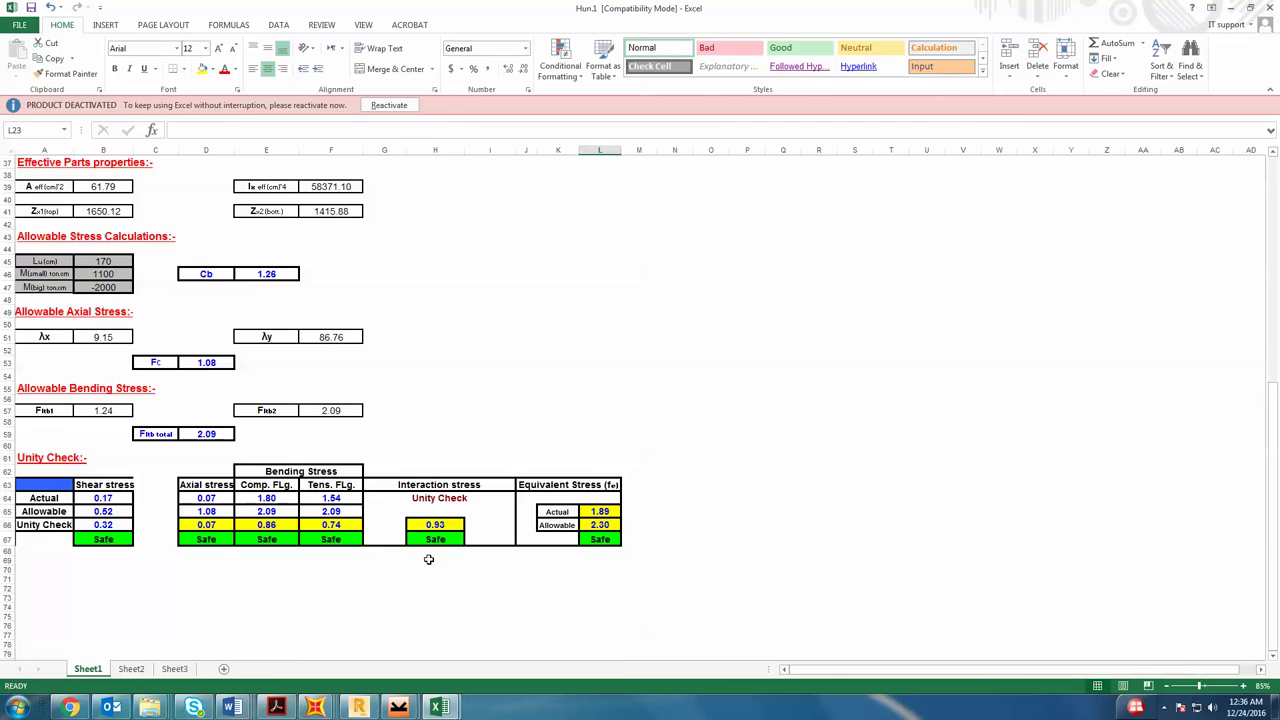
# - Try a tension flange thickness of 0.6 cm in Hun.1's section dimensions and review the Unity Check table
pyautogui.scroll(12, 428, 559)
pyautogui.scroll(-6, 427, 388)
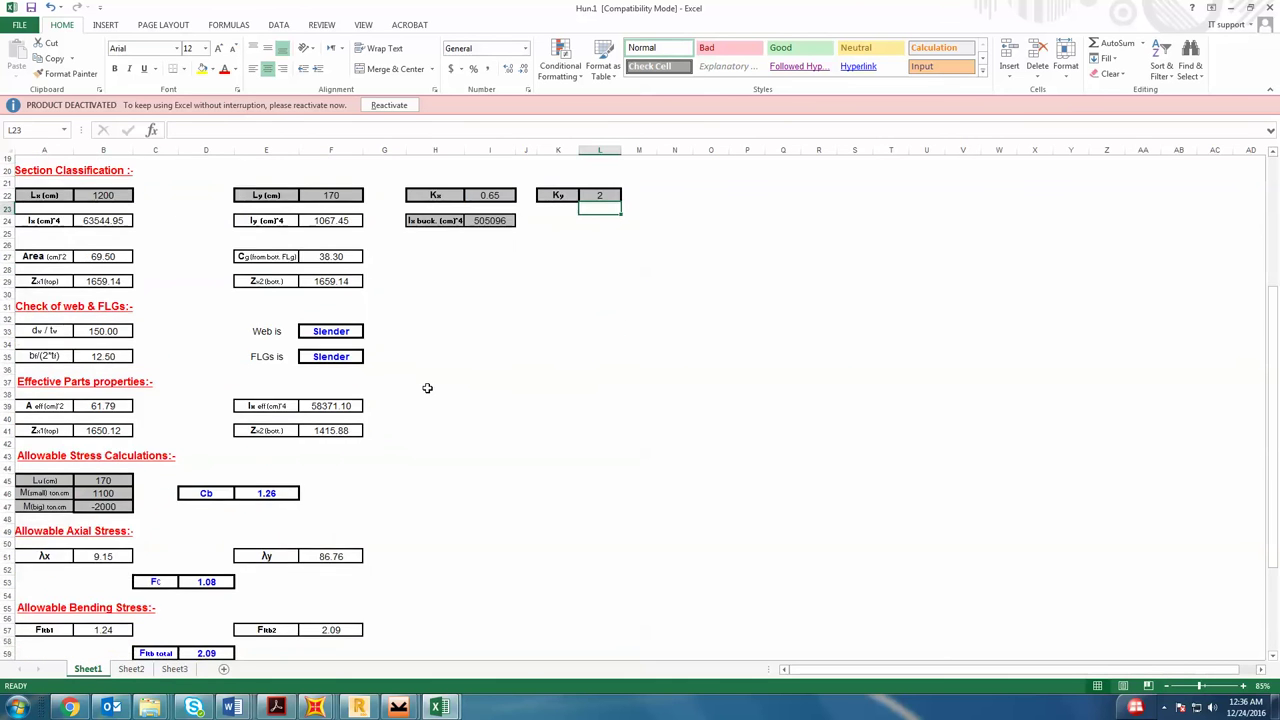
pyautogui.scroll(6, 427, 388)
pyautogui.click(393, 215)
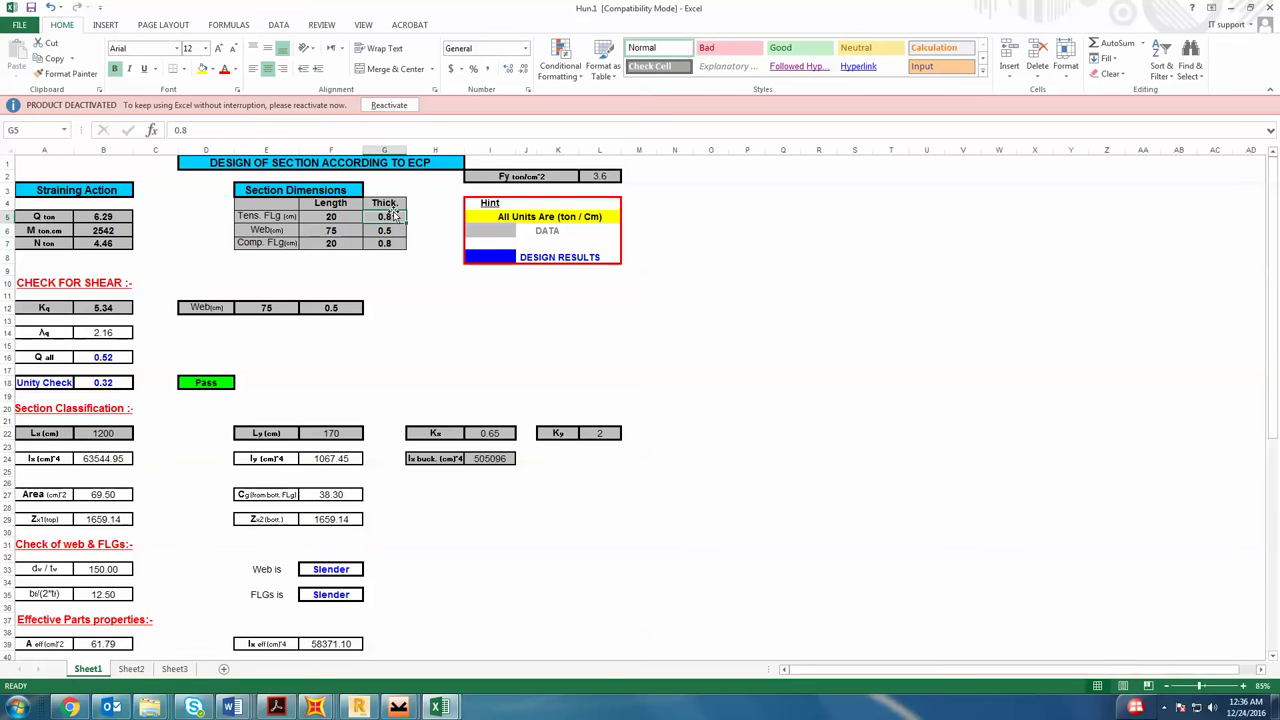
pyautogui.press('Return')
pyautogui.scroll(-16, 647, 360)
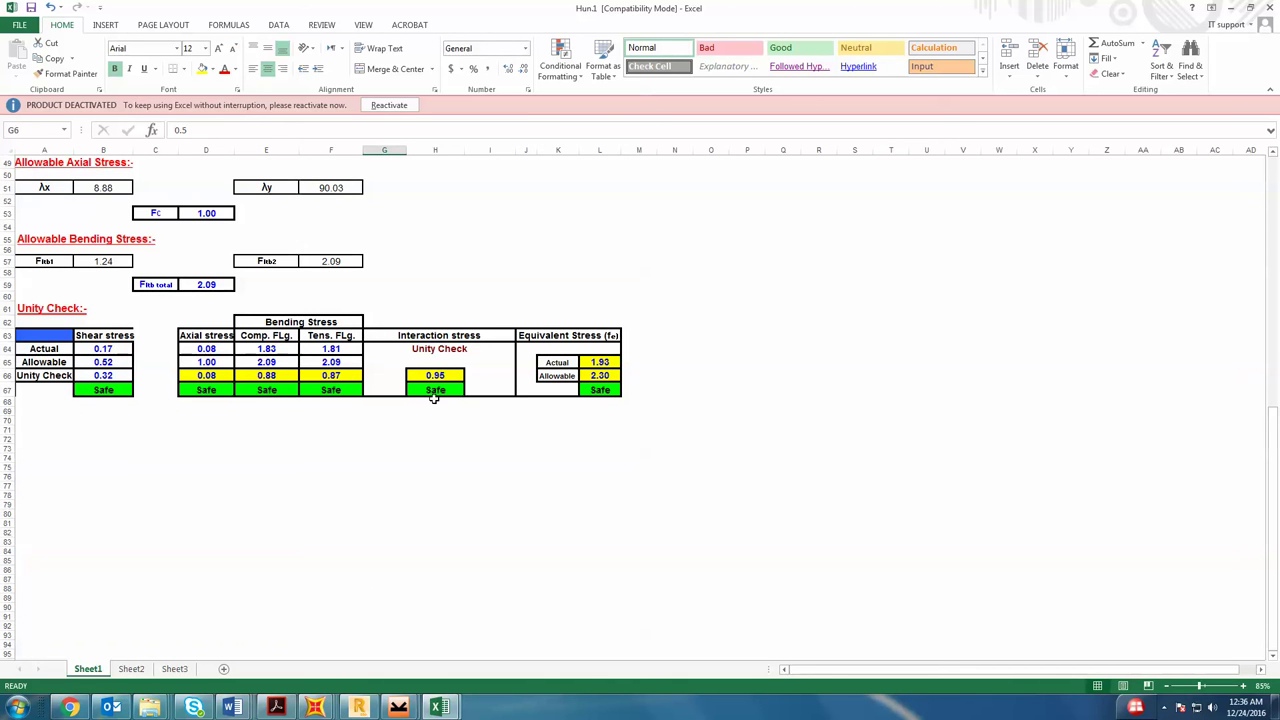
# - Set the compression flange thickness to 0.6 cm and the tension flange thickness to 0.8 cm, and review the Unity Check table
pyautogui.scroll(14, 440, 405)
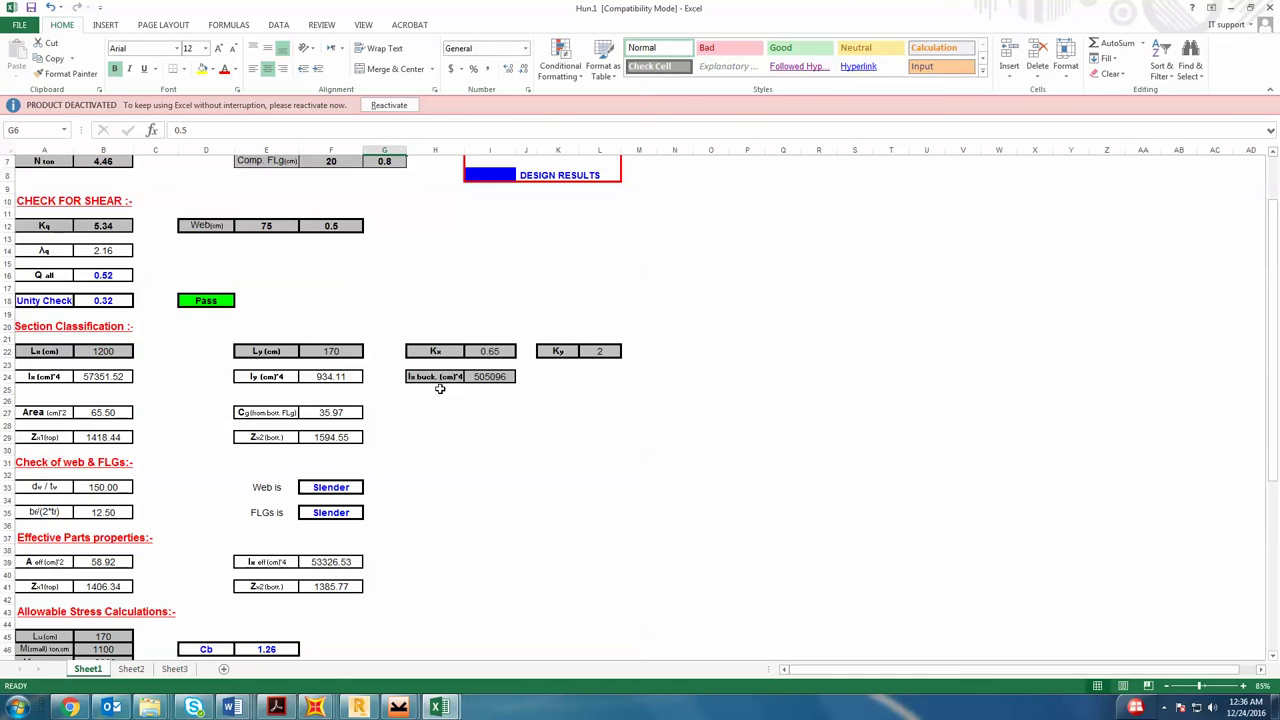
pyautogui.scroll(2, 437, 383)
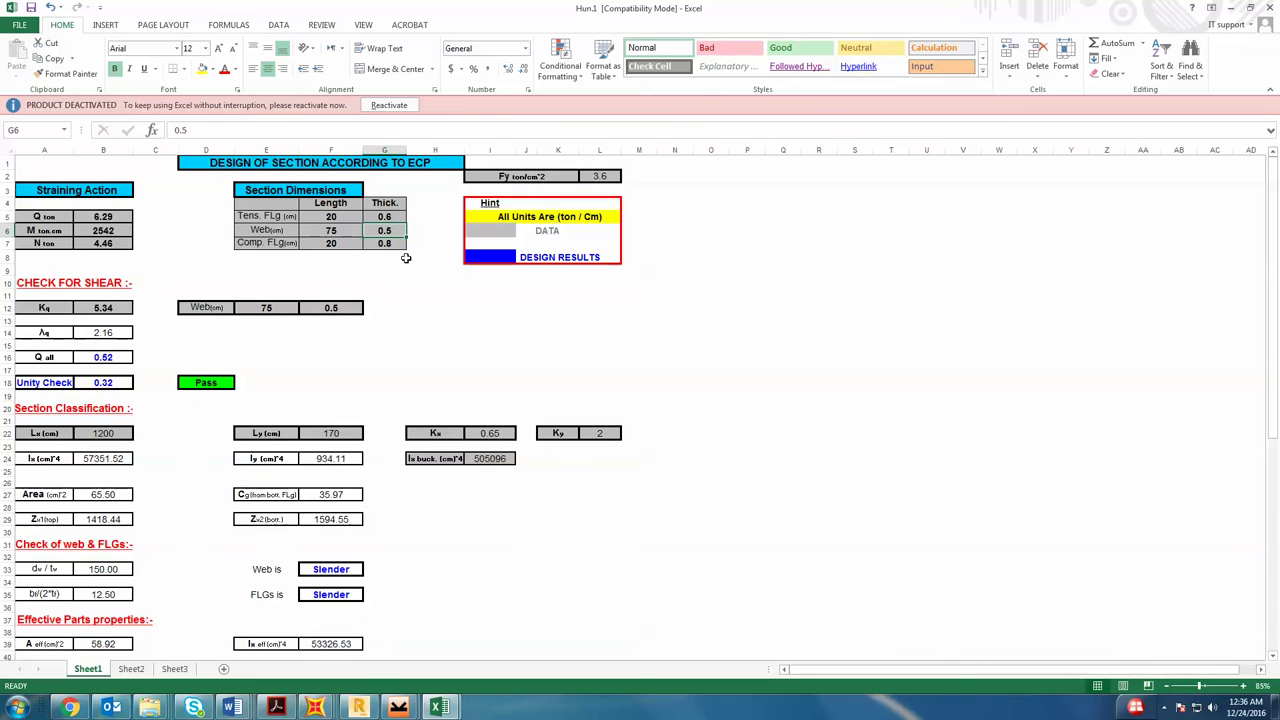
pyautogui.press('Down')
pyautogui.write('0.')
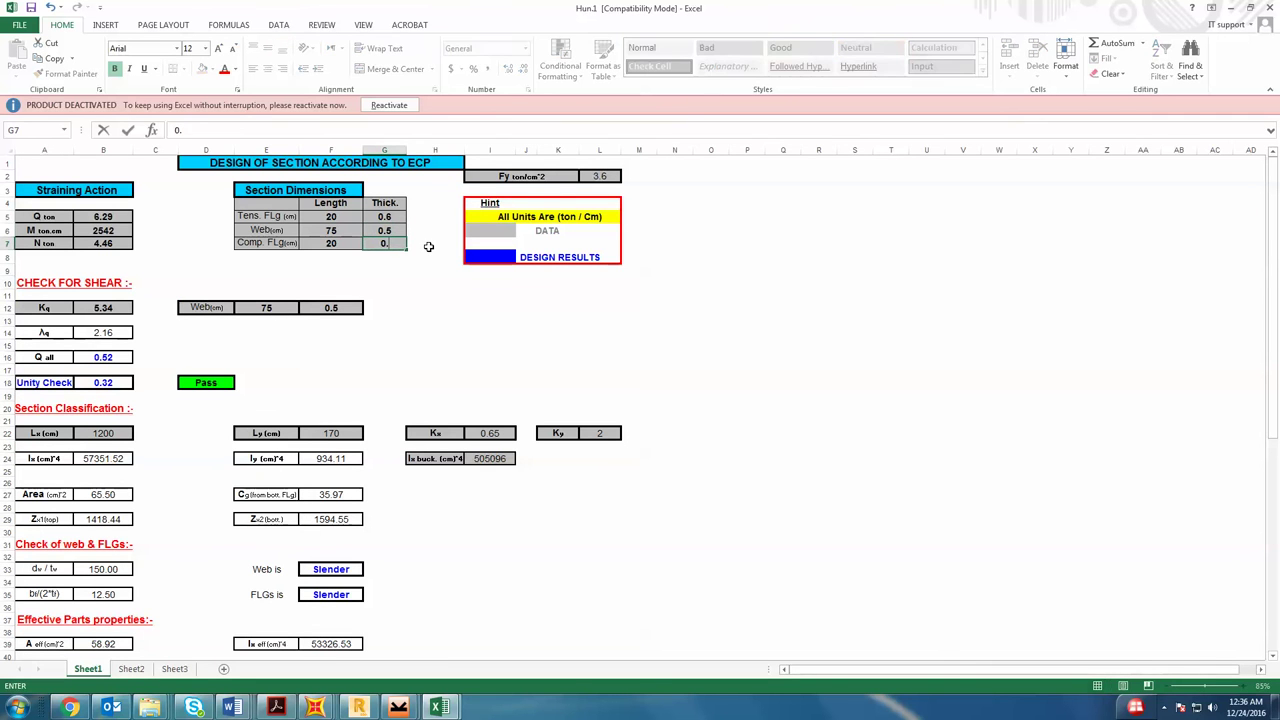
pyautogui.click(402, 219)
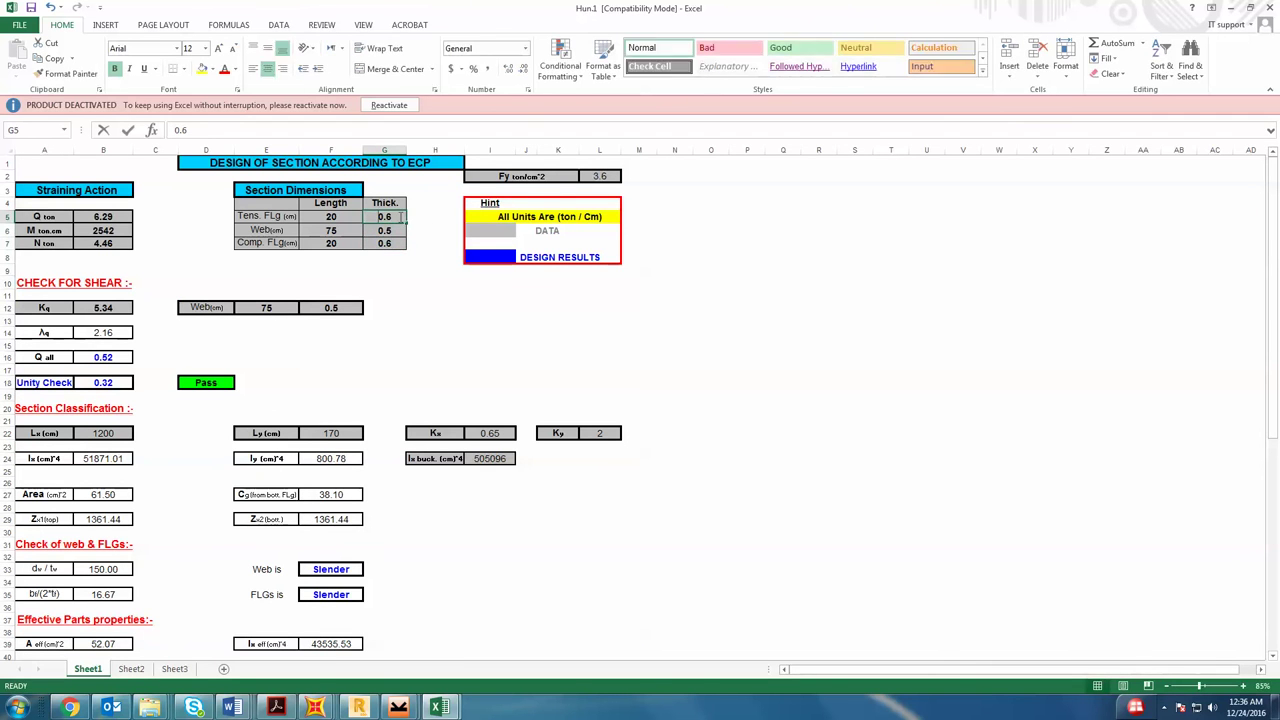
pyautogui.write('0.8')
pyautogui.press('Return')
pyautogui.scroll(-16, 429, 334)
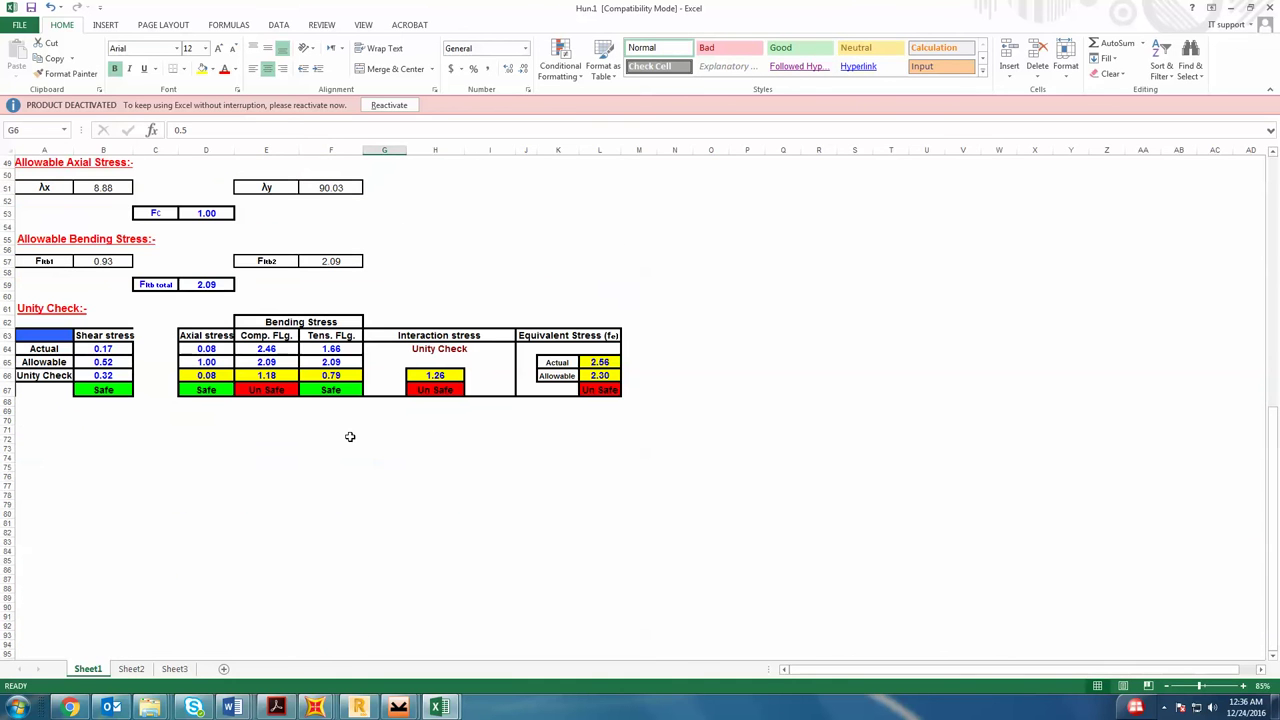
# - Set the compression flange thickness to 0.8 cm in Hun.1's section dimensions and review the Unity Check table
pyautogui.scroll(16, 460, 400)
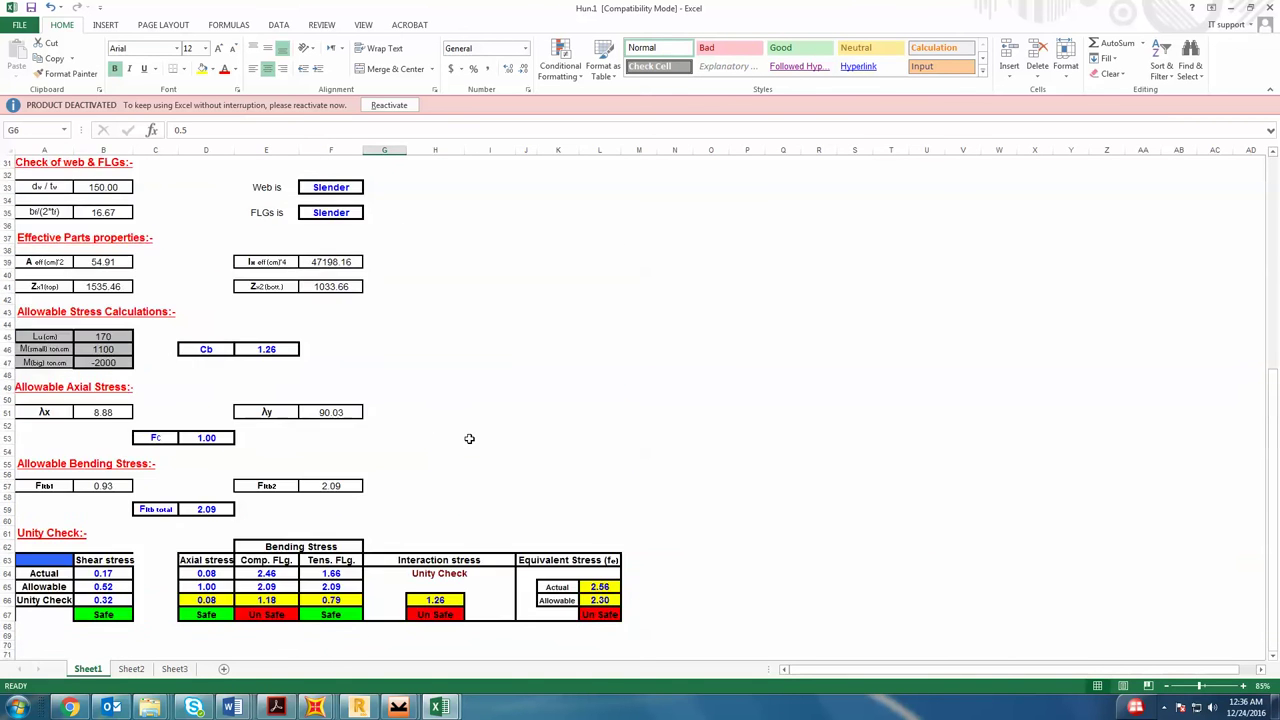
pyautogui.click(396, 244)
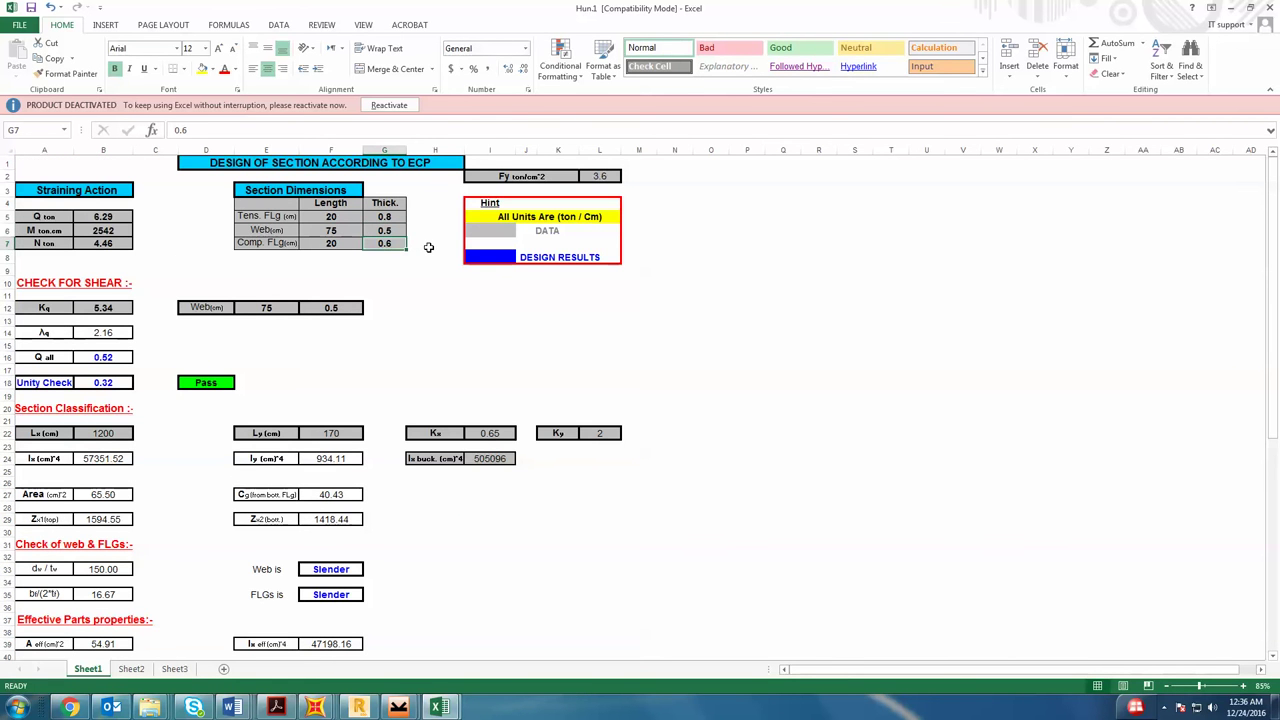
pyautogui.write('0.8')
pyautogui.press('Return')
pyautogui.scroll(-16, 440, 270)
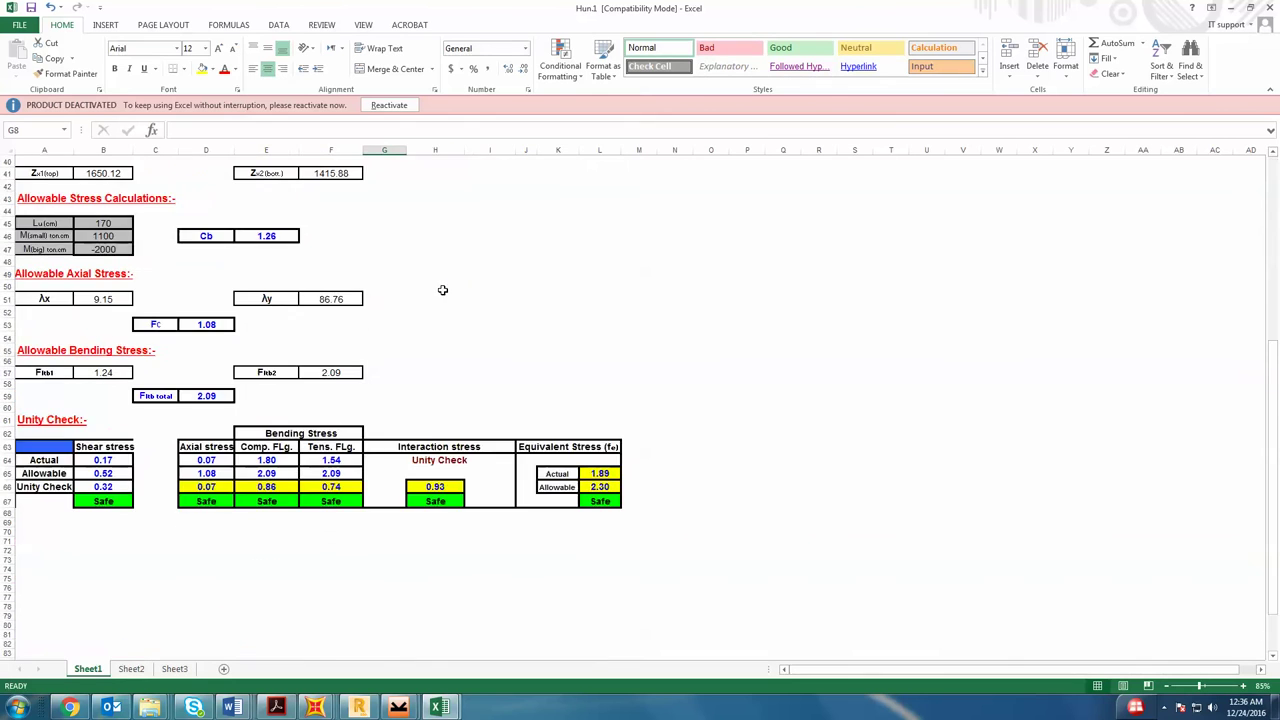
# - Set the tension flange thickness to 0.6 cm and review the Unity Check table and effective section properties
pyautogui.scroll(16, 494, 351)
pyautogui.press('Up')
pyautogui.press('Up')
pyautogui.press('Up')
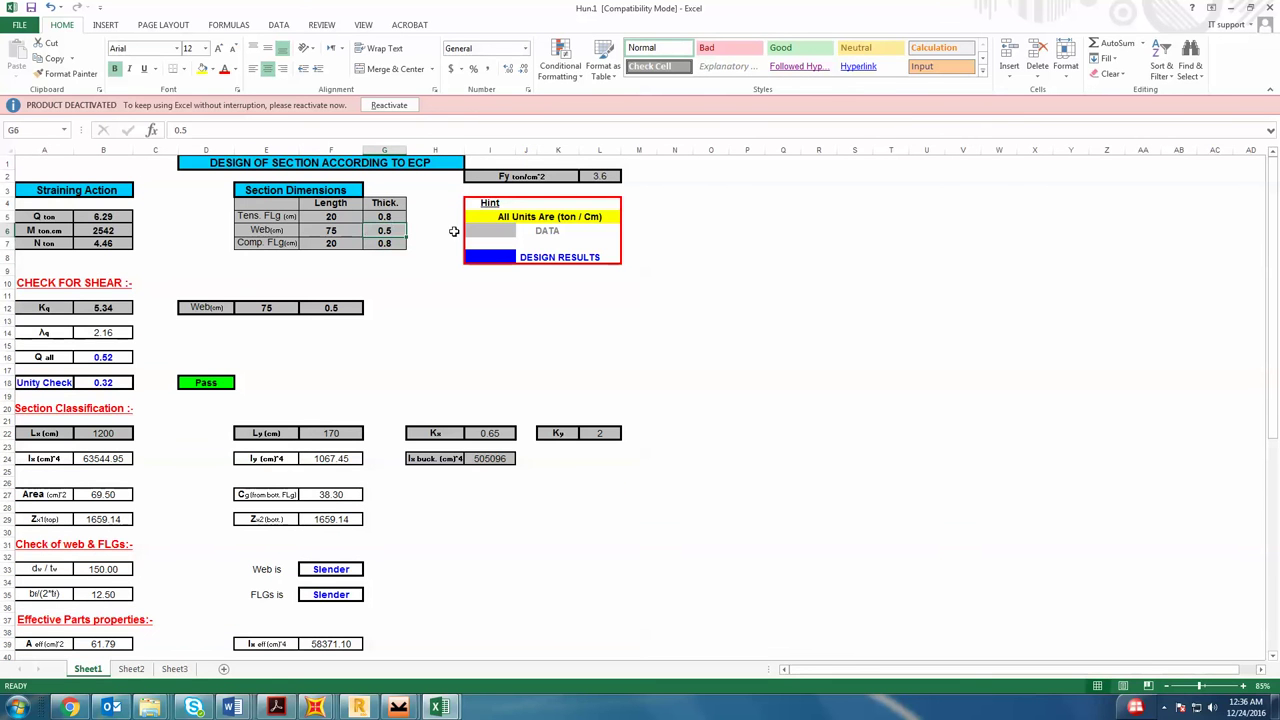
pyautogui.press('Down')
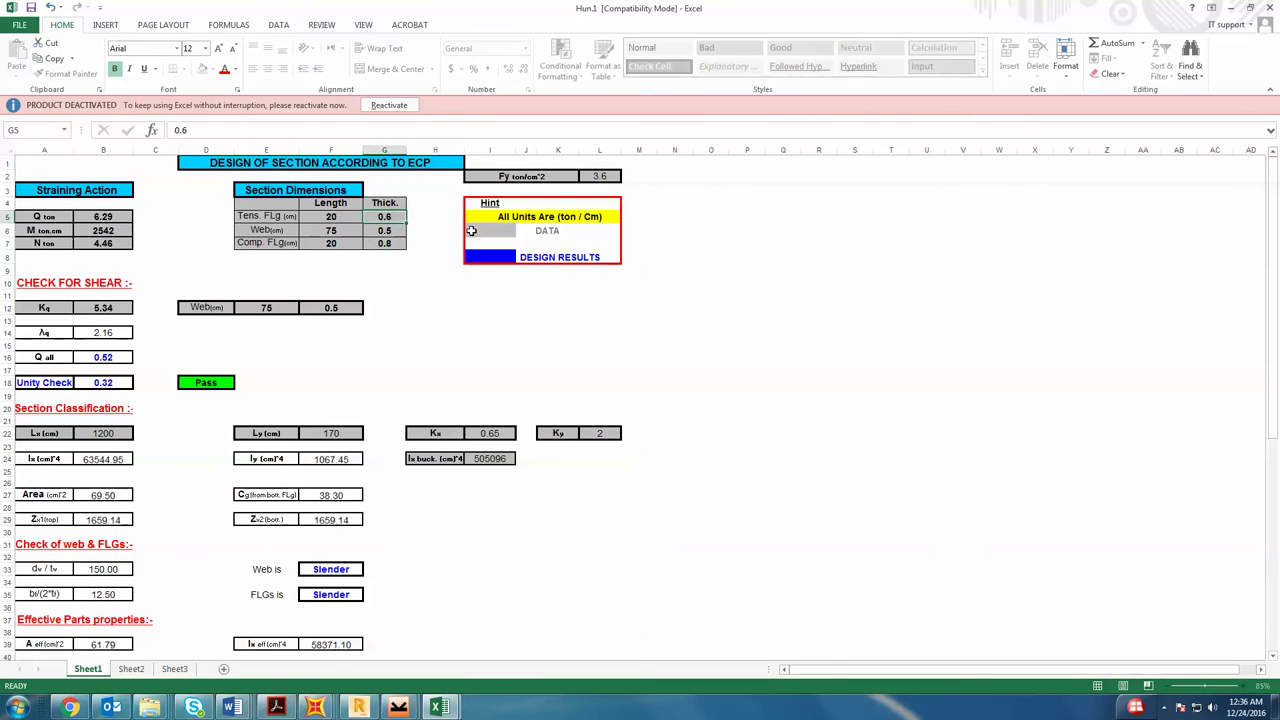
pyautogui.scroll(-15, 486, 289)
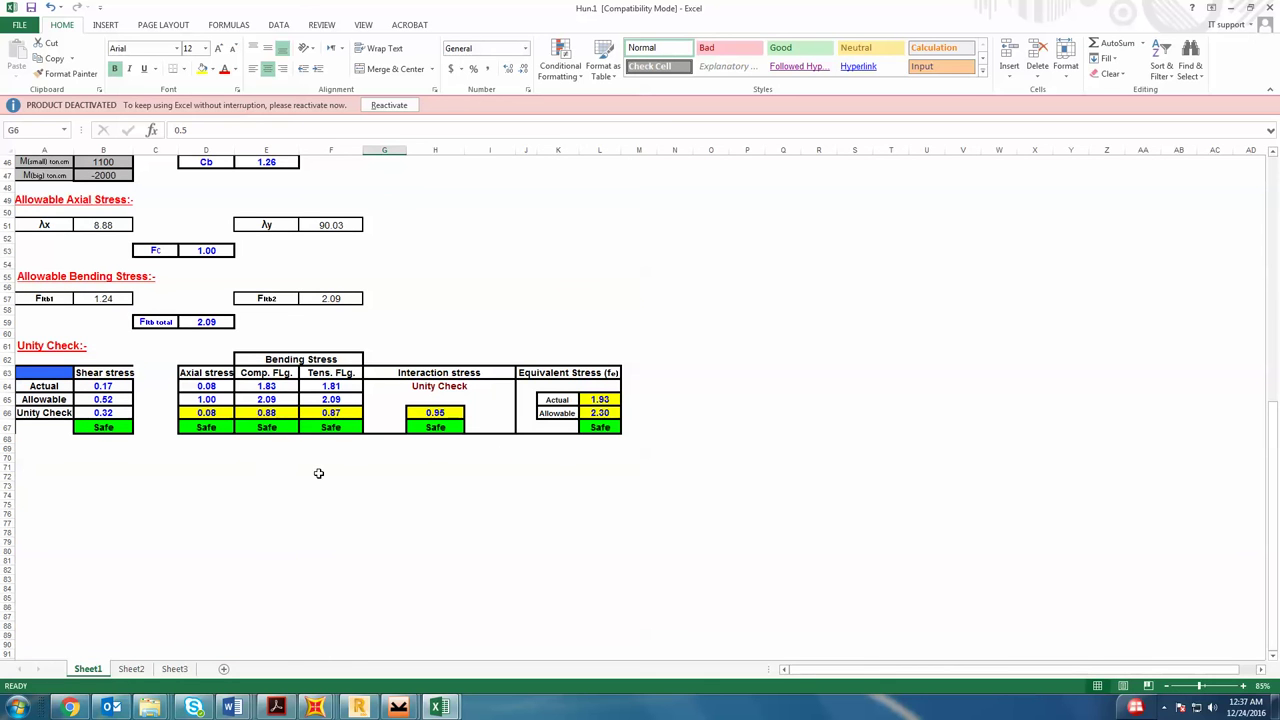
pyautogui.scroll(4, 429, 474)
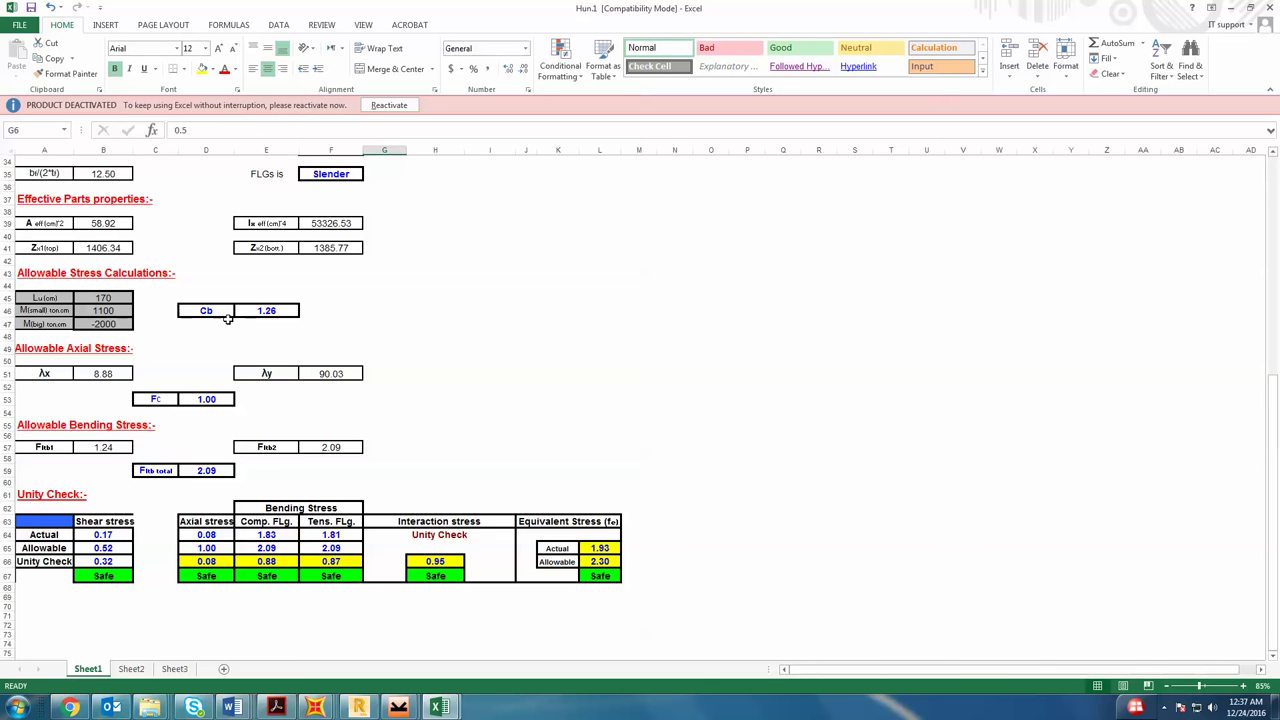
pyautogui.scroll(11, 448, 532)
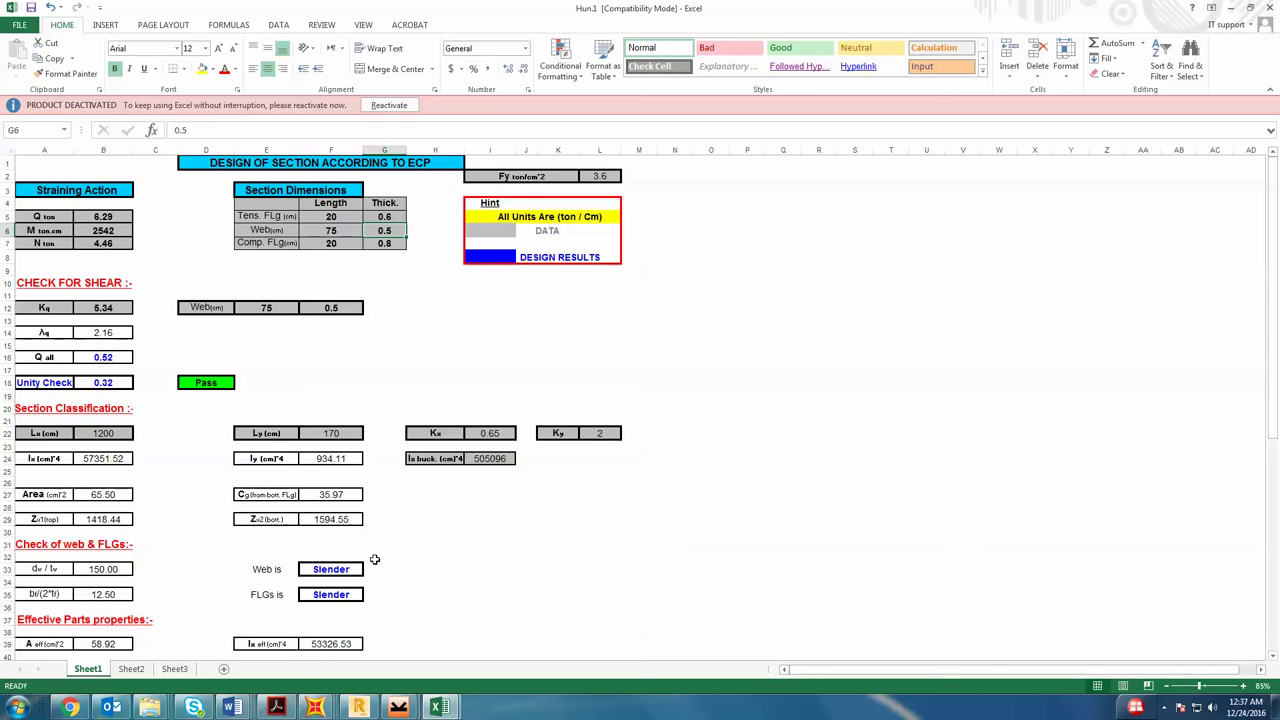
# - Switch to the handwritten steel design summary PDF in Acrobat and read from General information through the moment of inertia example on page 3
pyautogui.click(230, 707)
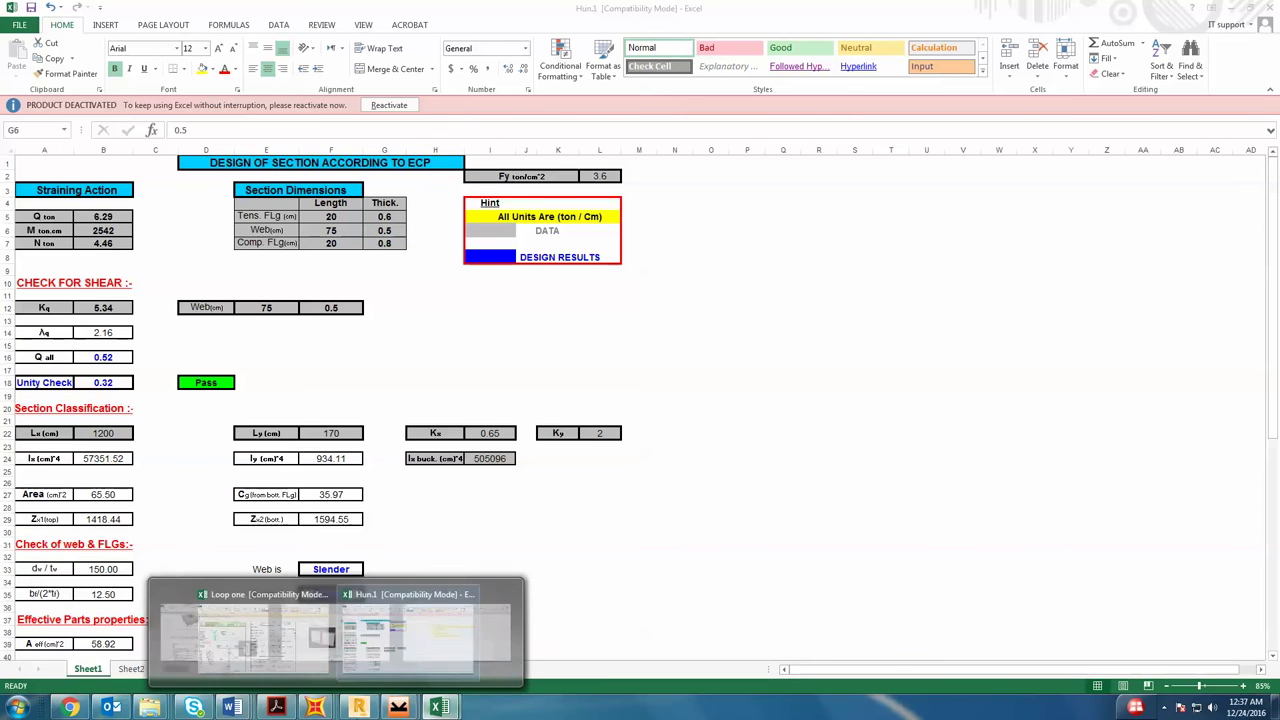
pyautogui.click(277, 707)
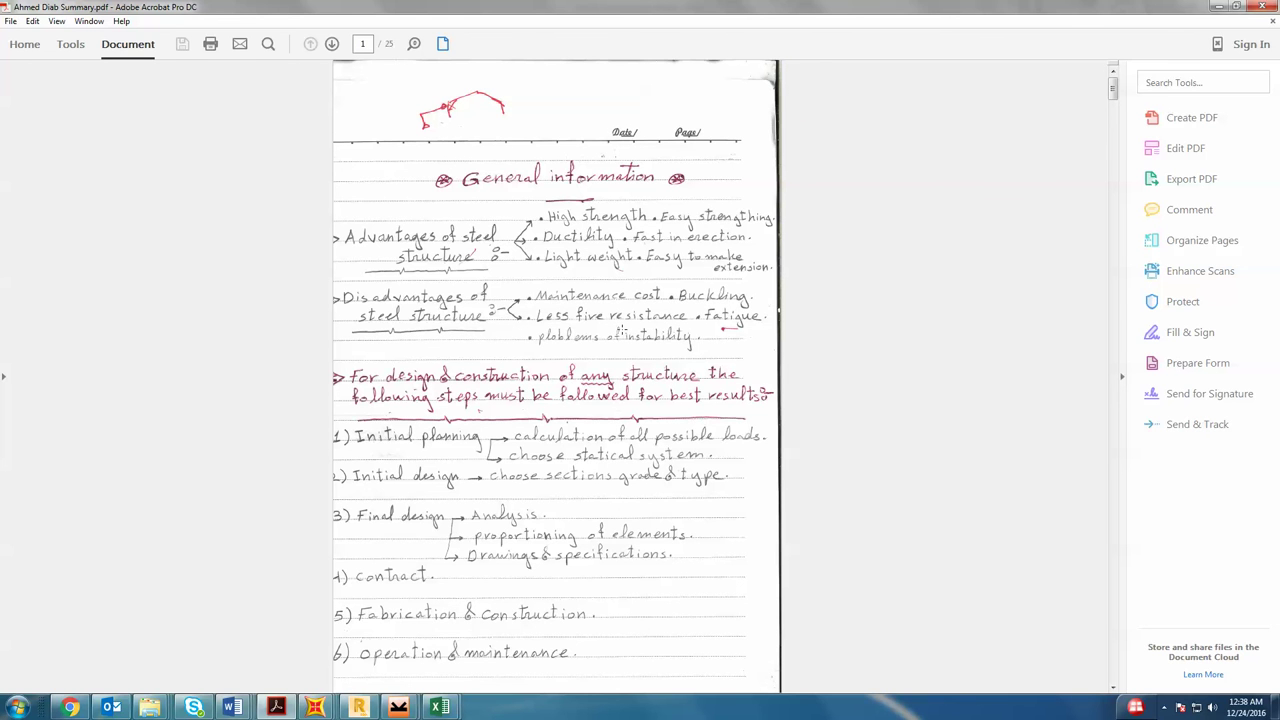
pyautogui.scroll(-10, 621, 330)
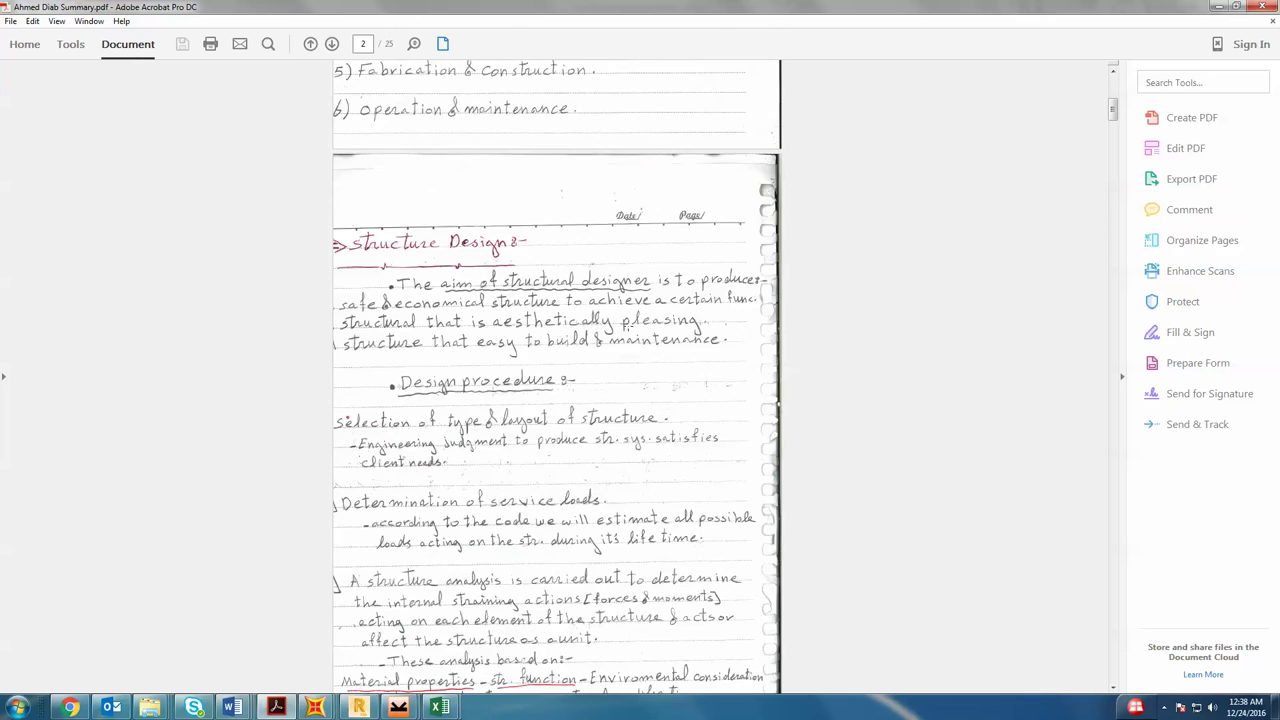
pyautogui.scroll(-5, 556, 377)
pyautogui.scroll(-1, 557, 377)
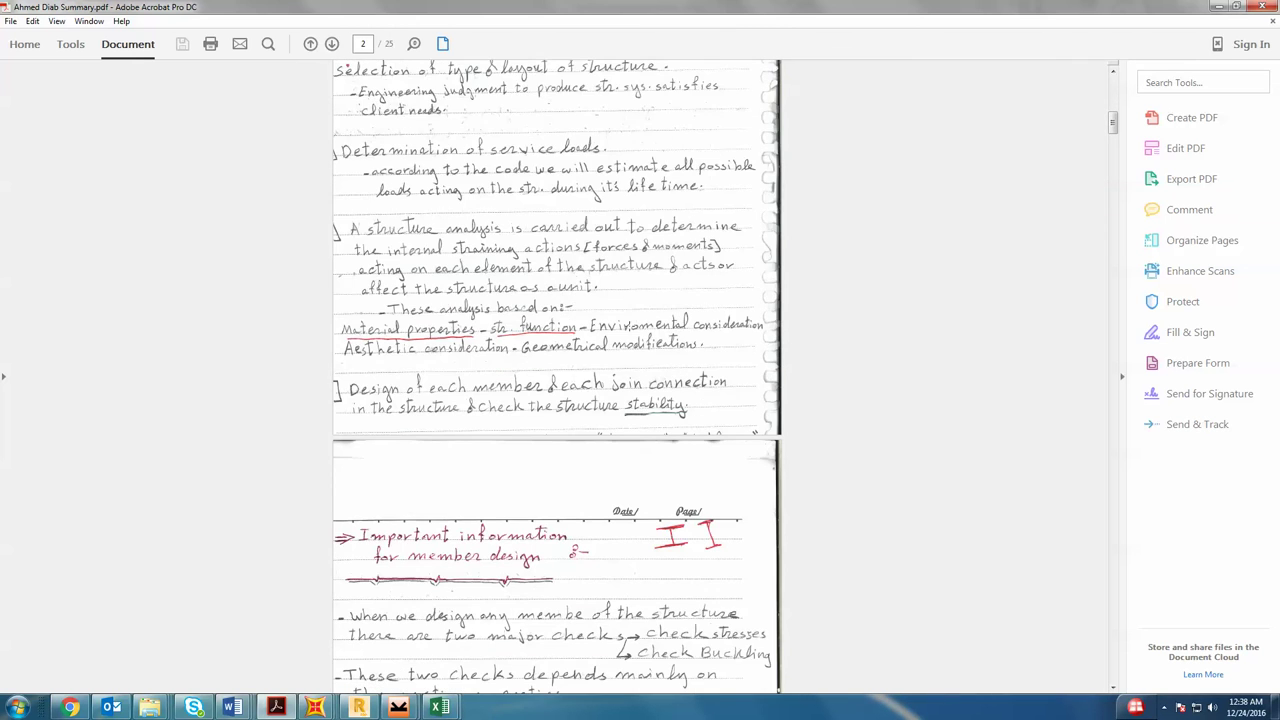
pyautogui.scroll(-7, 557, 377)
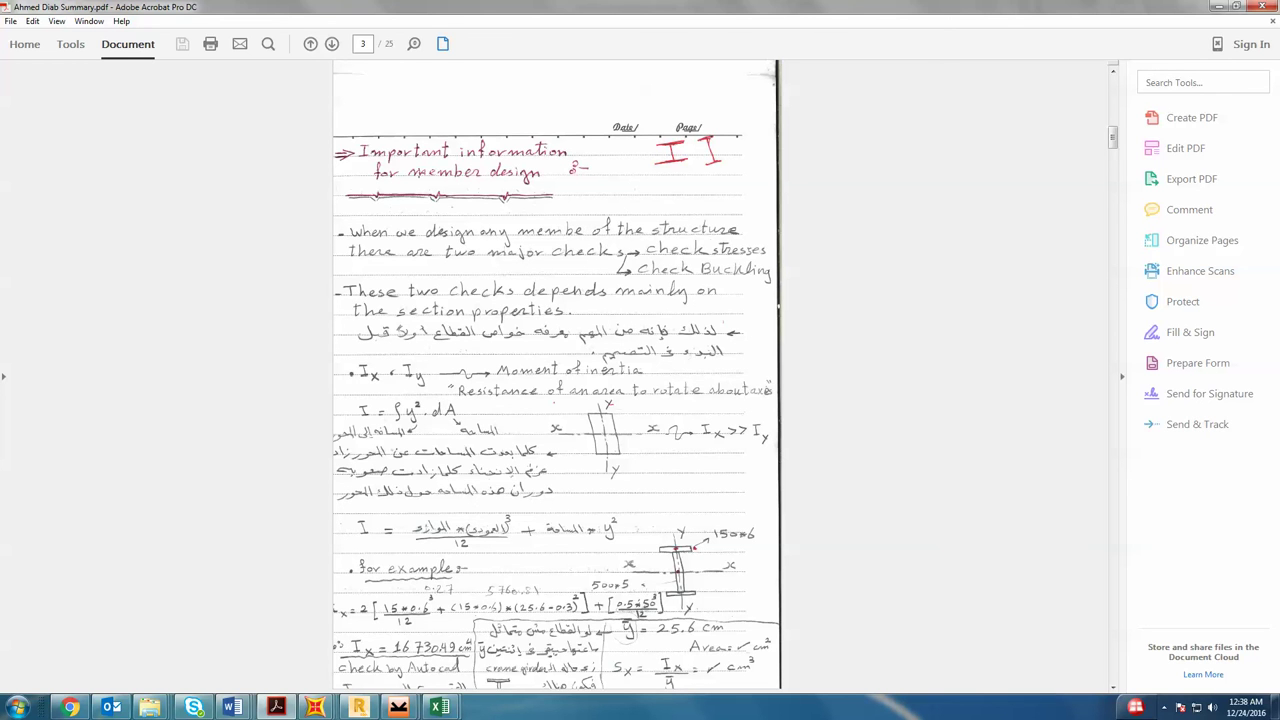
pyautogui.scroll(10, 556, 377)
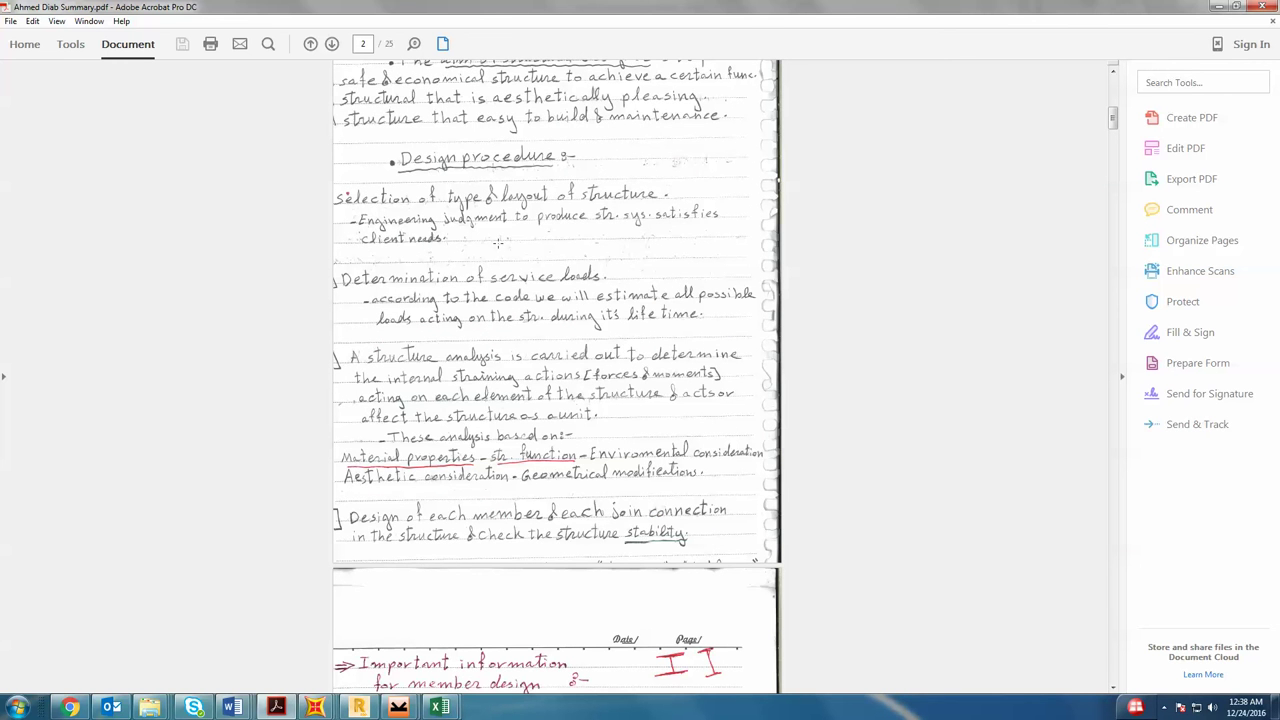
pyautogui.scroll(-5, 394, 388)
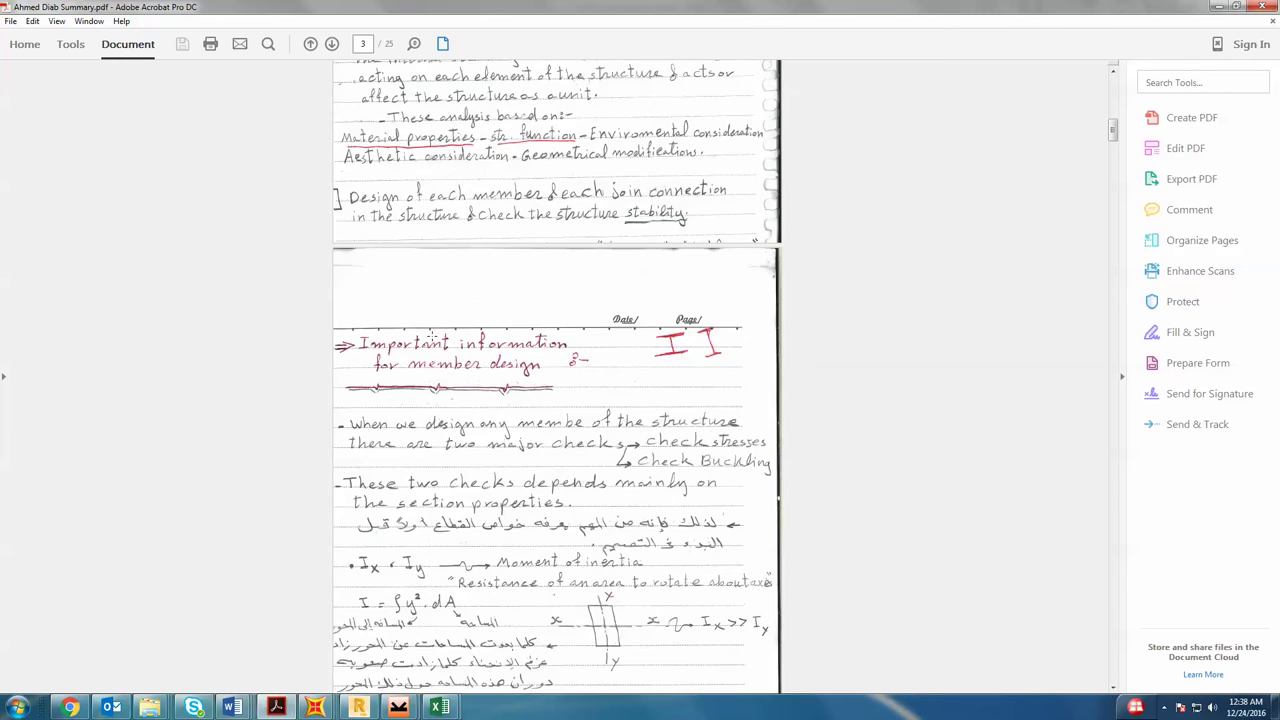
pyautogui.scroll(-5, 432, 337)
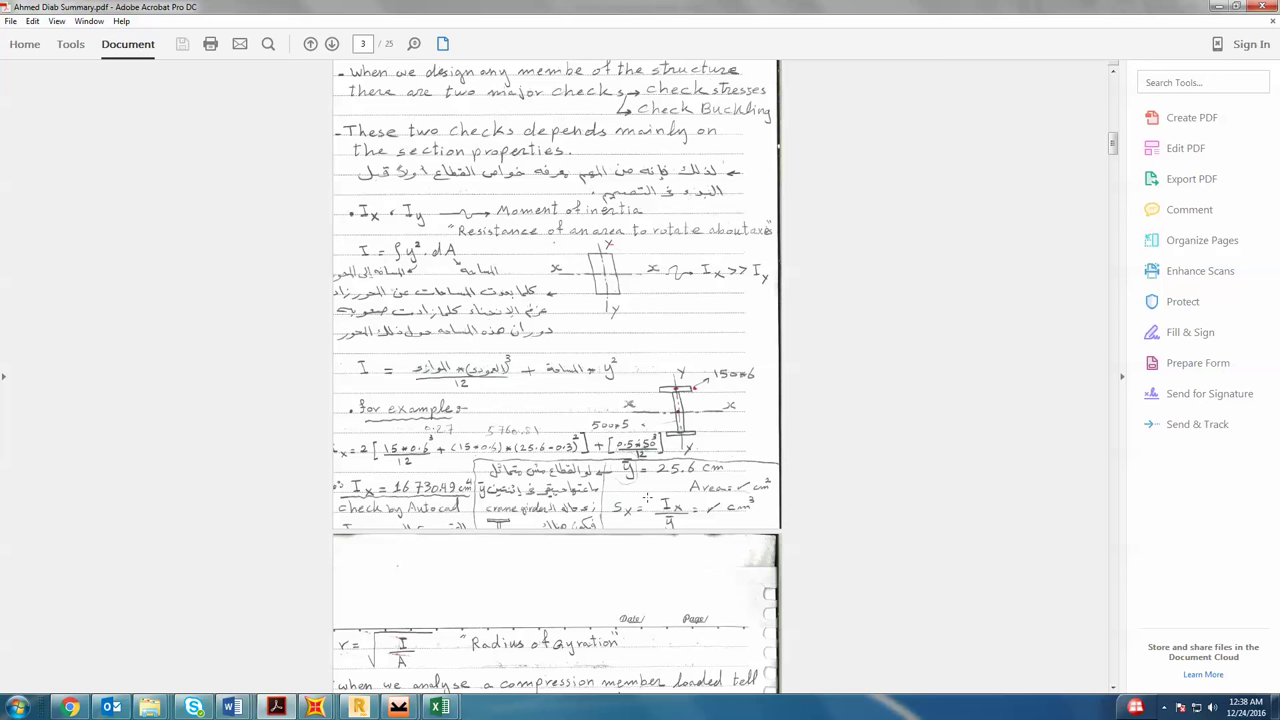
pyautogui.scroll(-3, 731, 497)
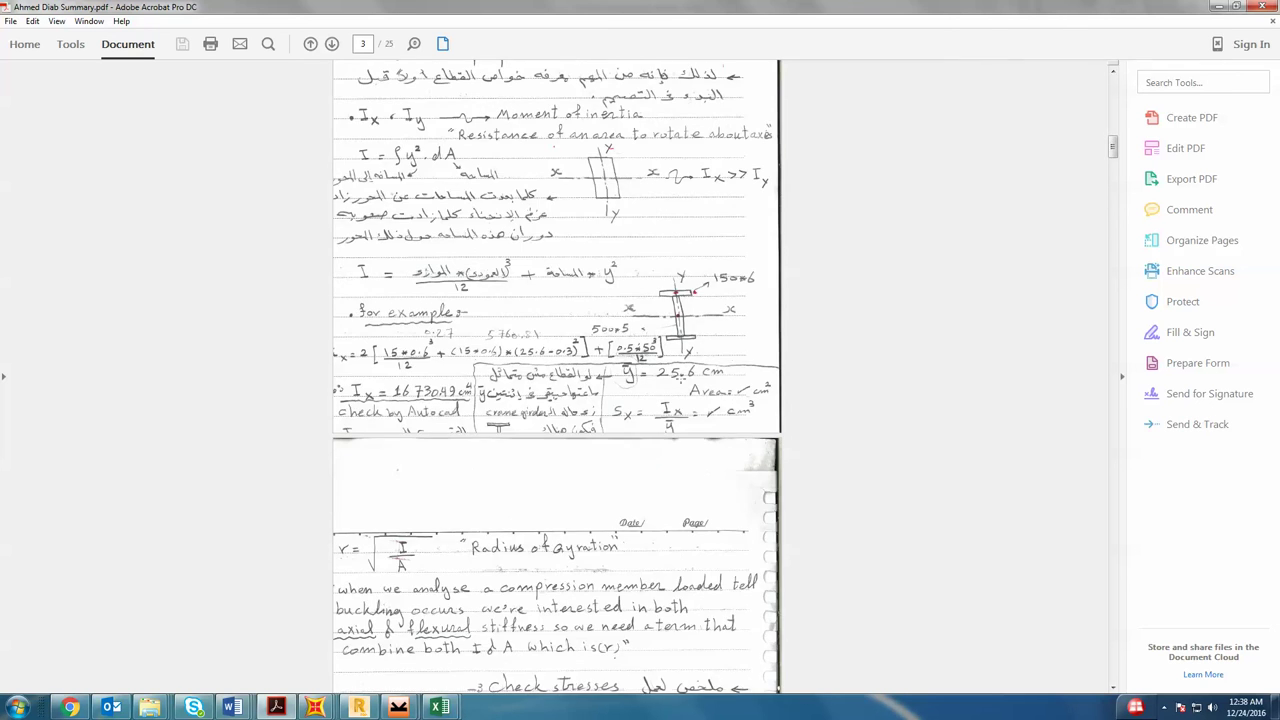
# - Read the radius of gyration and Check stresses notes on page 4 of the summary PDF
pyautogui.scroll(-5, 645, 383)
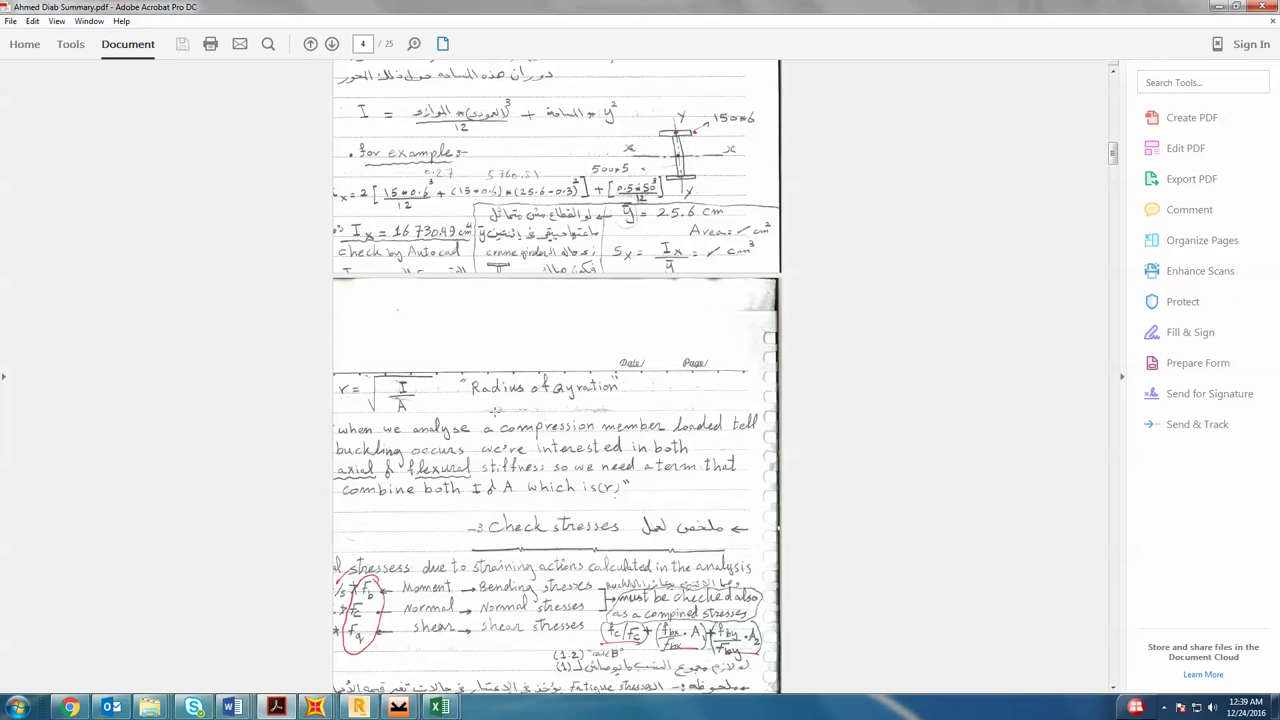
pyautogui.scroll(-2, 542, 340)
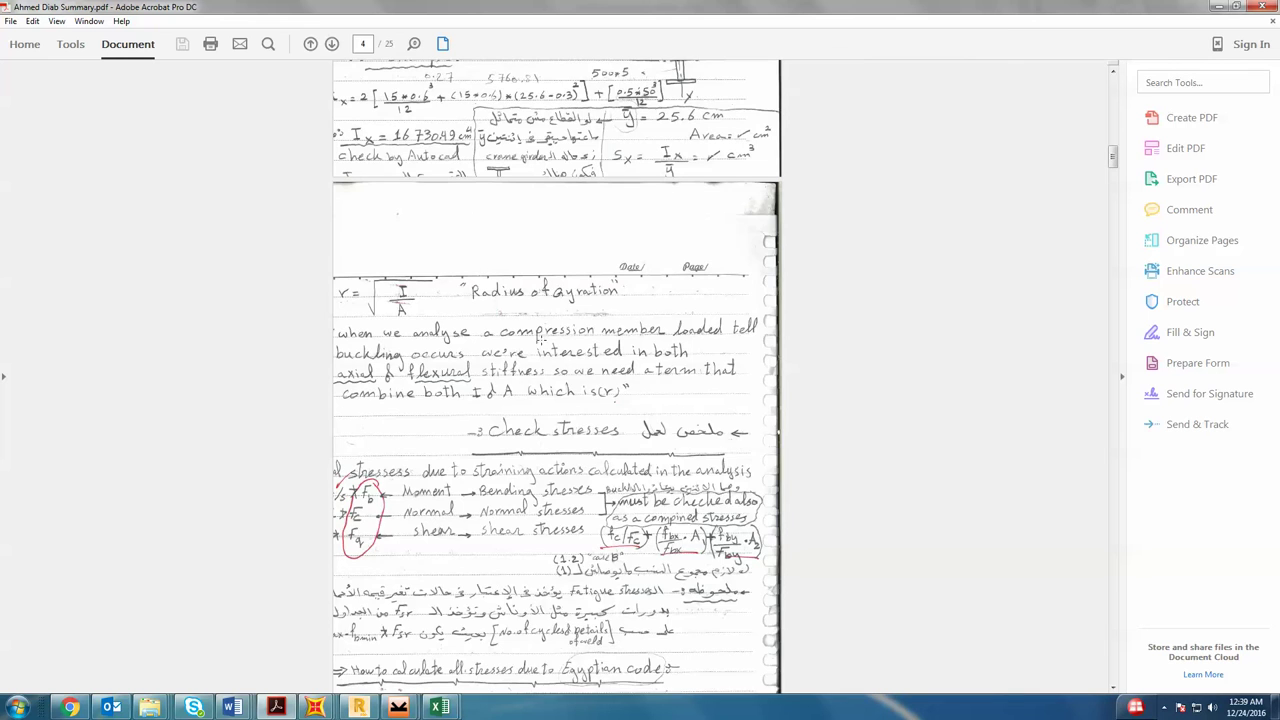
pyautogui.scroll(-1, 512, 344)
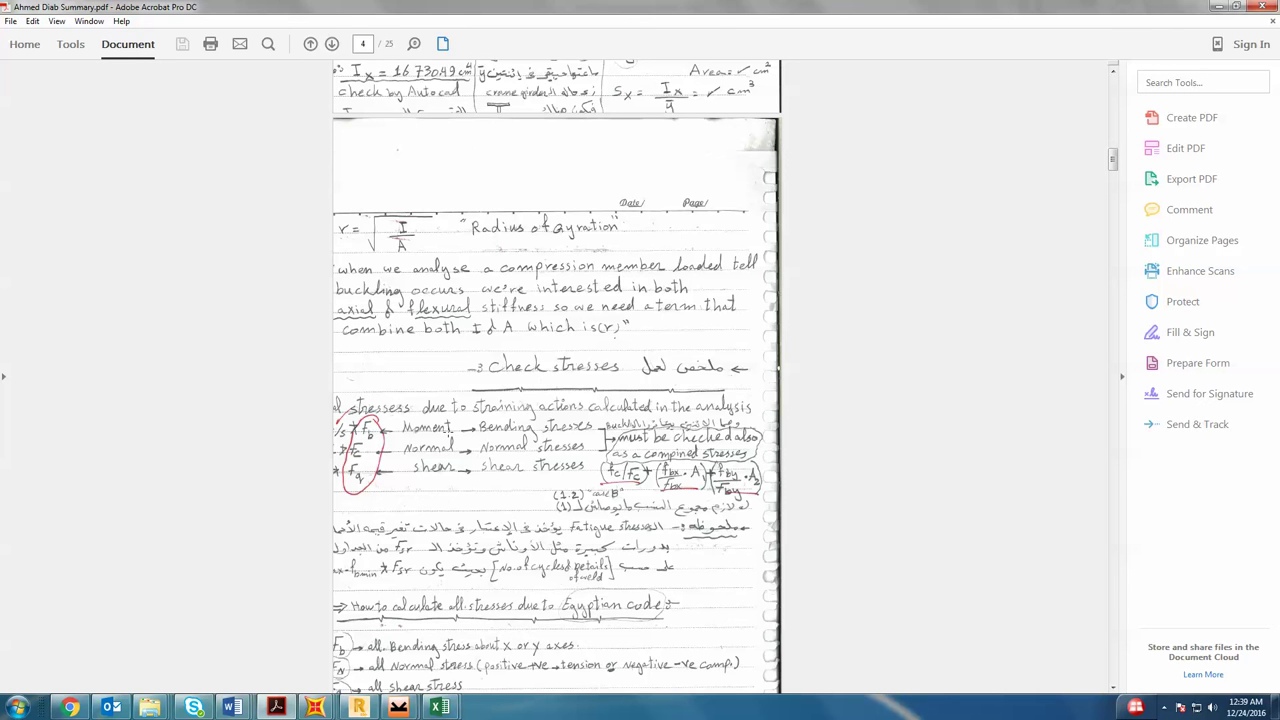
pyautogui.scroll(-2, 454, 448)
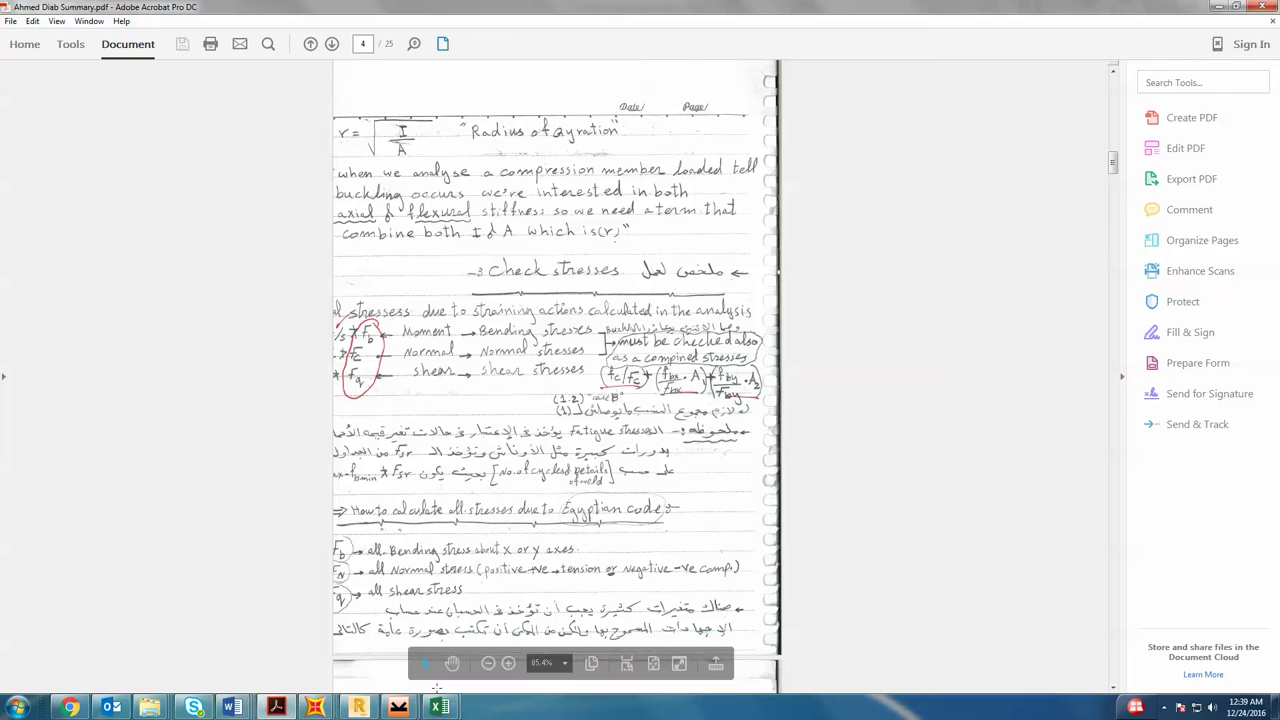
# - View the stress, fatigue and deflection checks on the Loop one workbook's HUN.1 sheet in Excel, and return to the summary PDF
pyautogui.moveTo(440, 707)
pyautogui.click(399, 625)
pyautogui.scroll(-19, 435, 463)
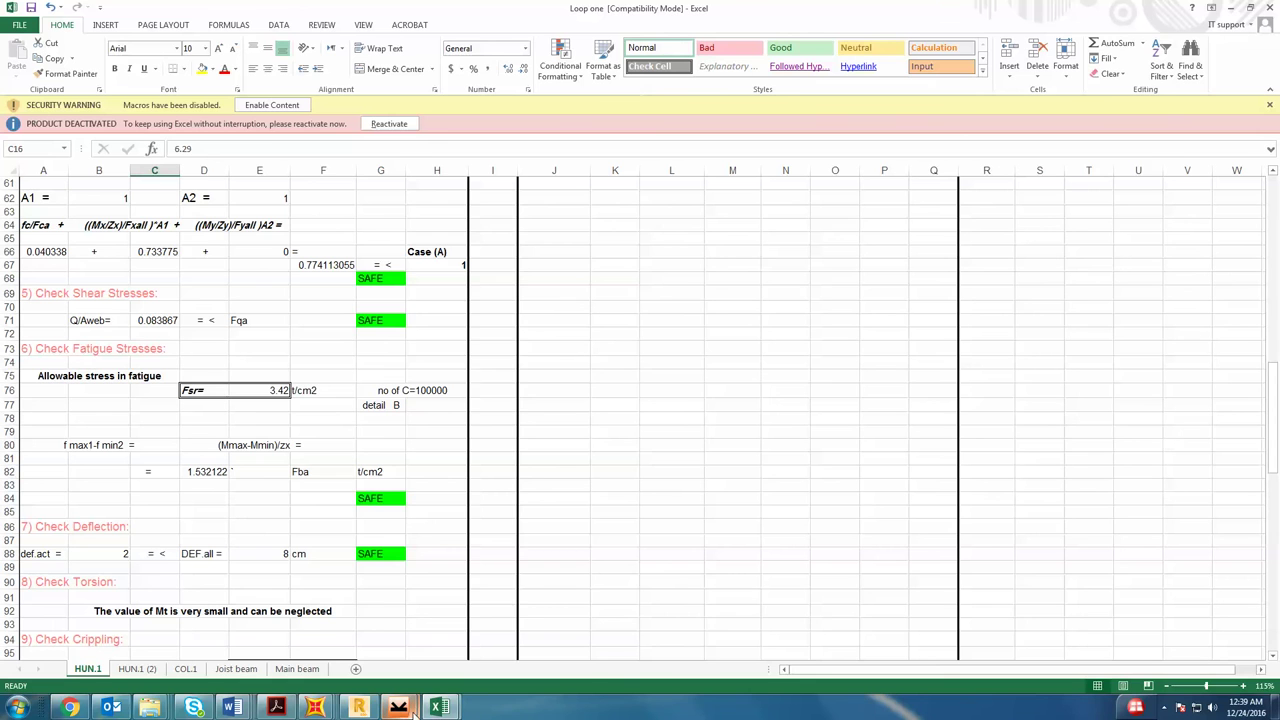
pyautogui.click(280, 710)
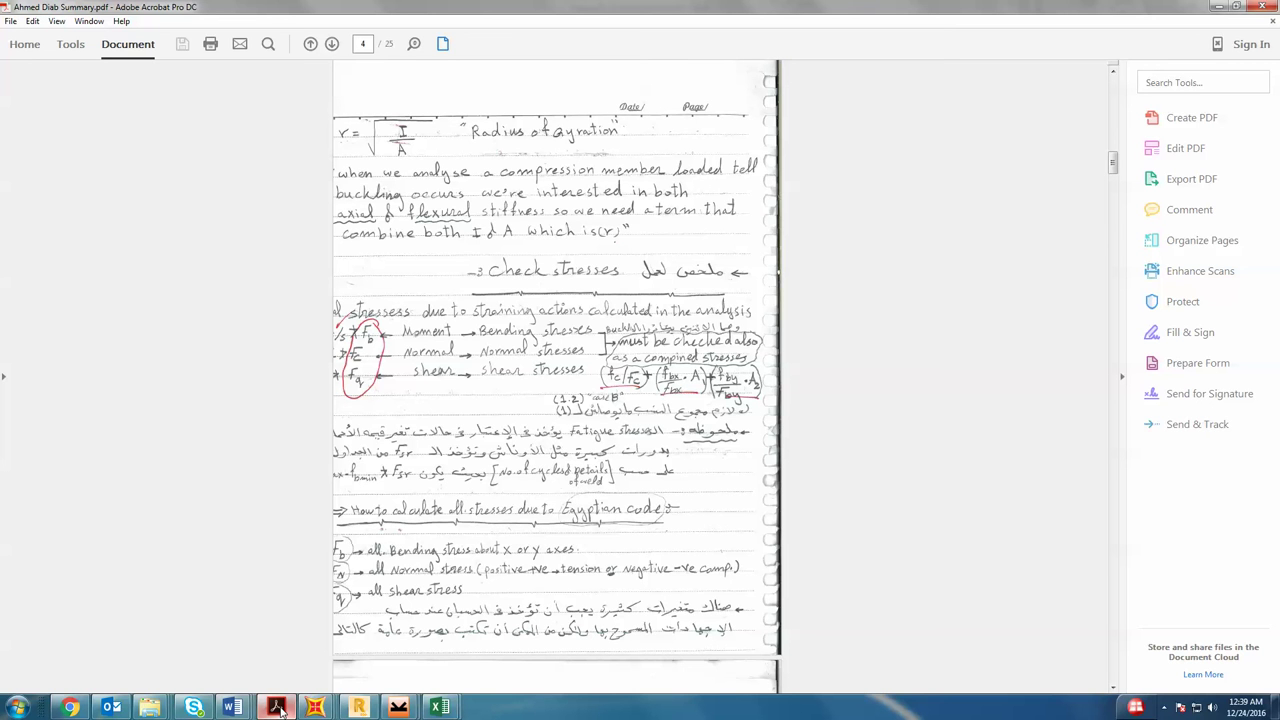
# - Read the Egyptian code allowable stress notes and the Check Buckling notes on pages 4 and 5 of the summary PDF
pyautogui.scroll(-3, 280, 708)
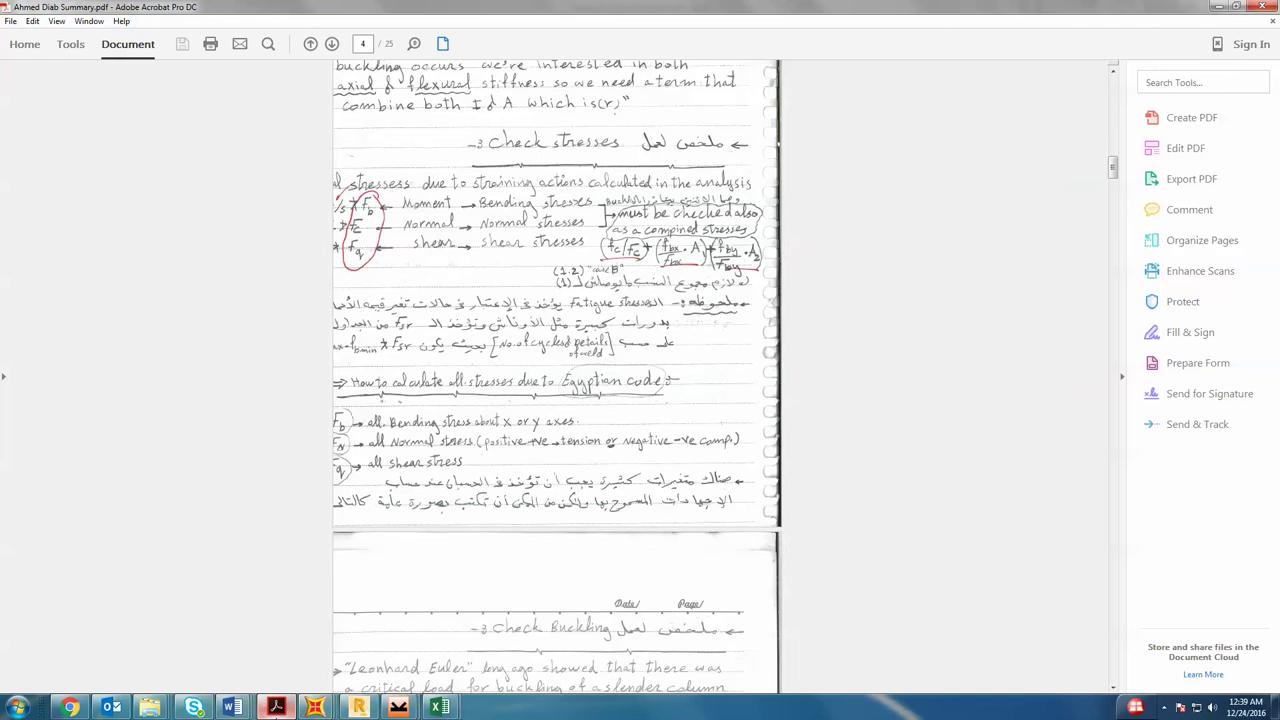
pyautogui.moveTo(203, 711)
pyautogui.moveTo(193, 625)
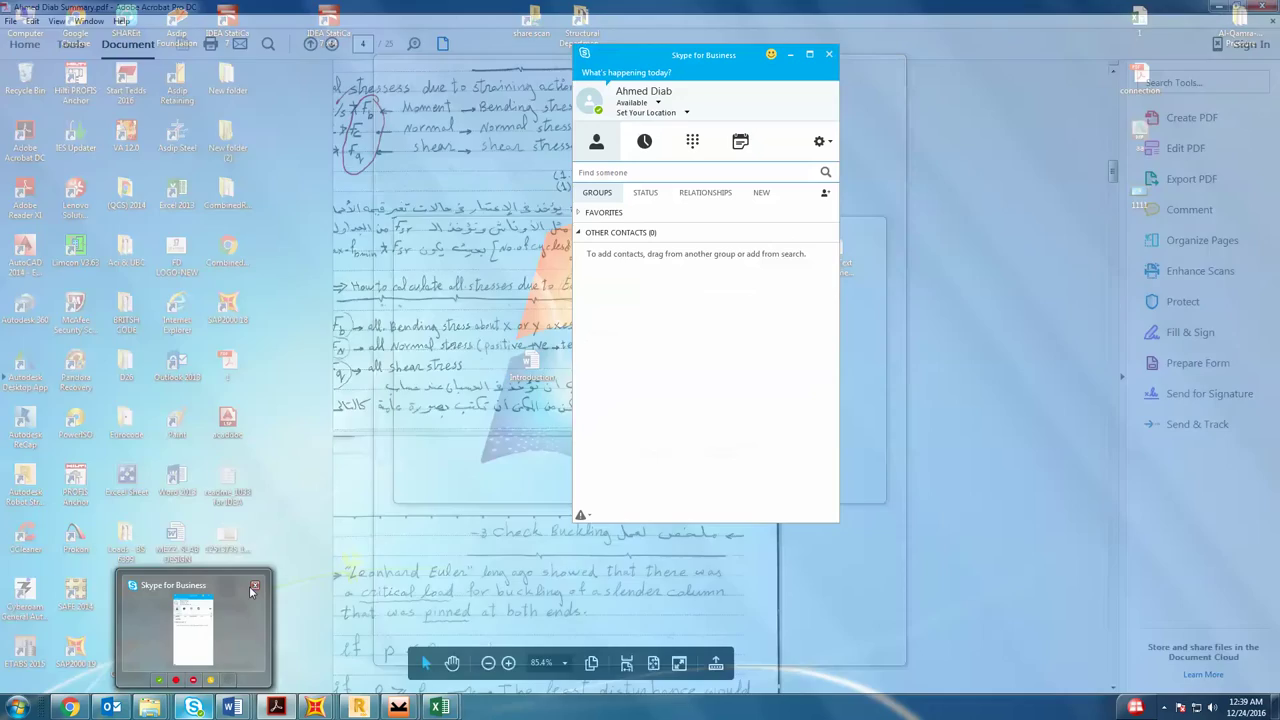
pyautogui.scroll(-3, 294, 411)
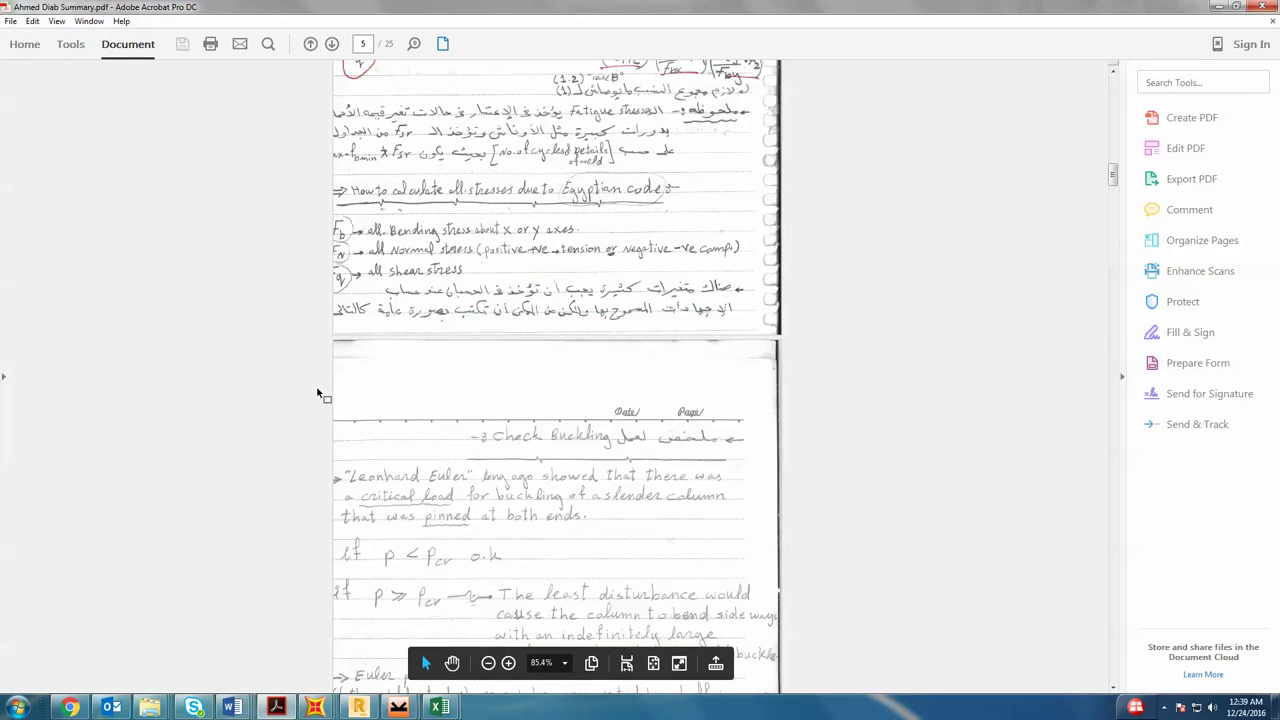
pyautogui.scroll(-1, 377, 384)
pyautogui.scroll(-1, 406, 457)
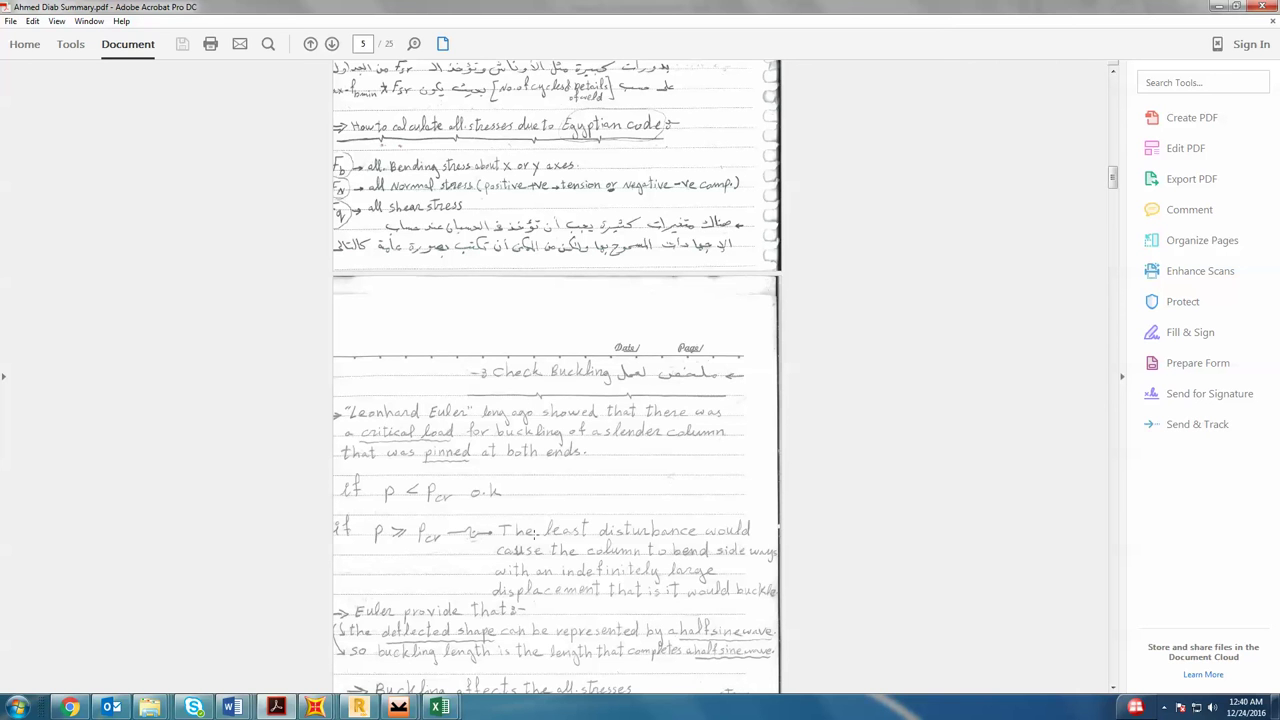
# - Switch to the Loop one workbook in Excel and bring up the Check Buckling section of sheet HUN.1
pyautogui.click(440, 707)
pyautogui.moveTo(440, 707)
pyautogui.click(508, 578)
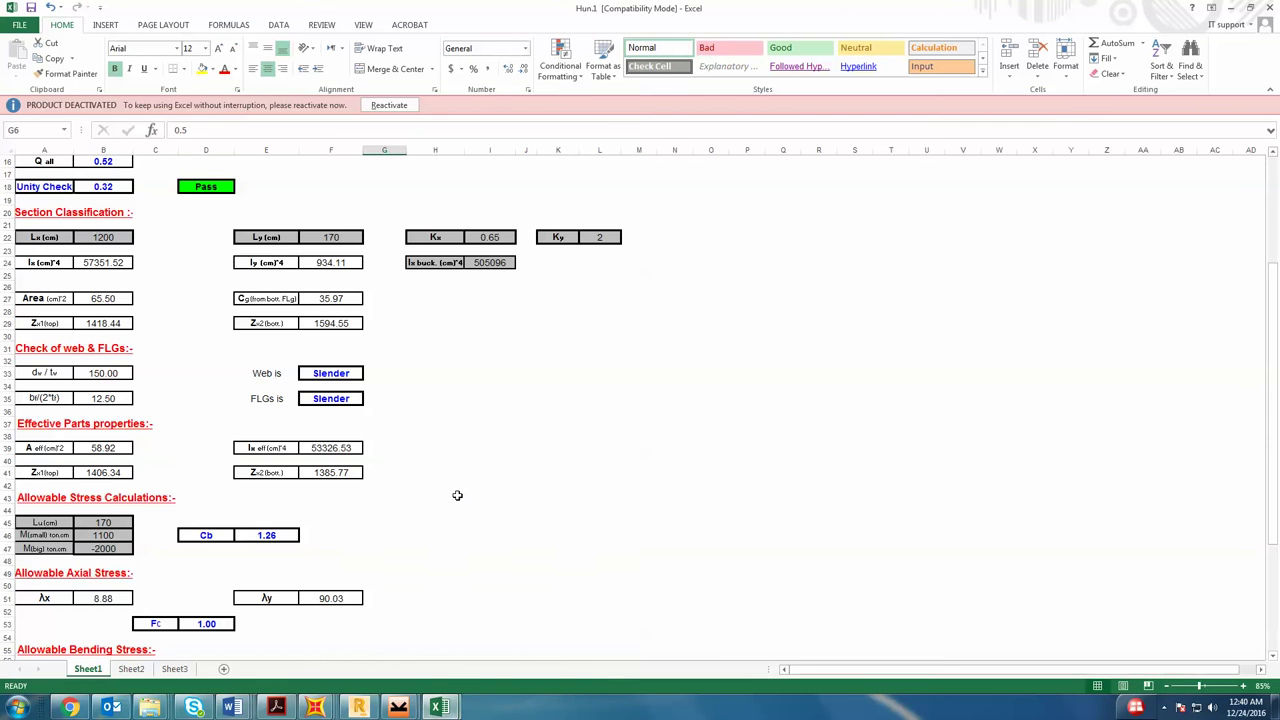
pyautogui.click(396, 613)
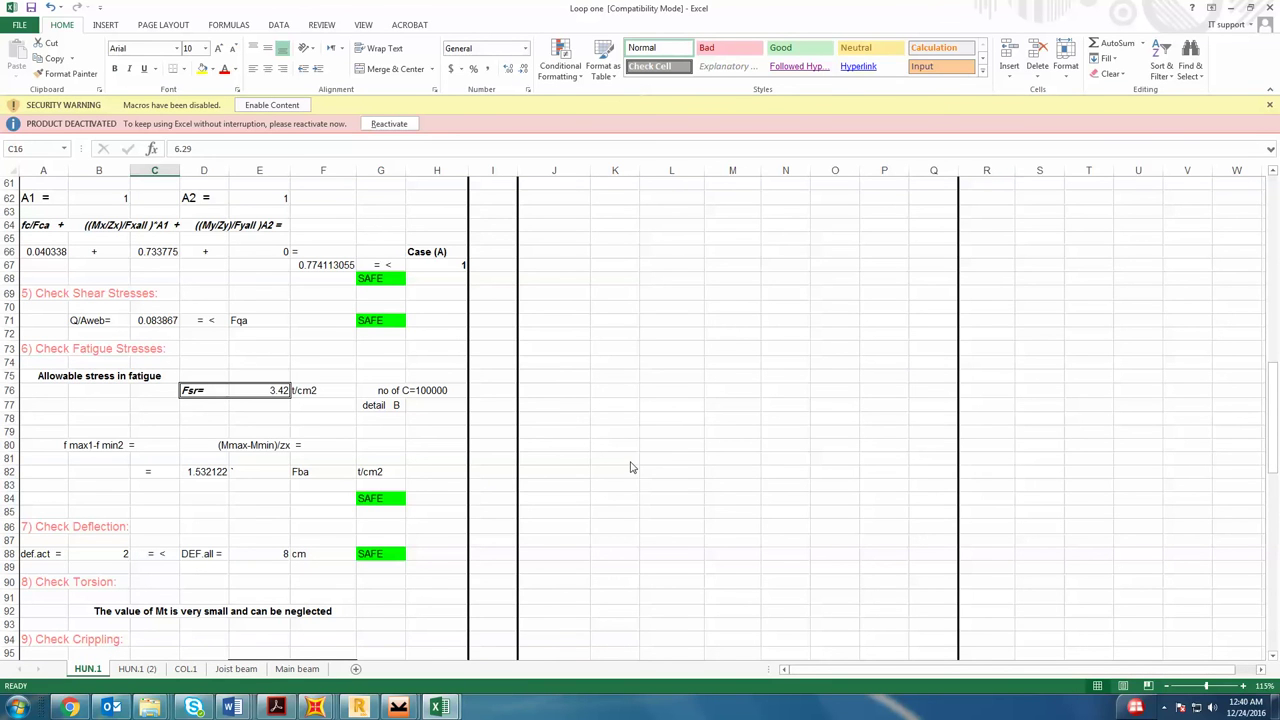
pyautogui.click(554, 471)
pyautogui.scroll(13, 510, 470)
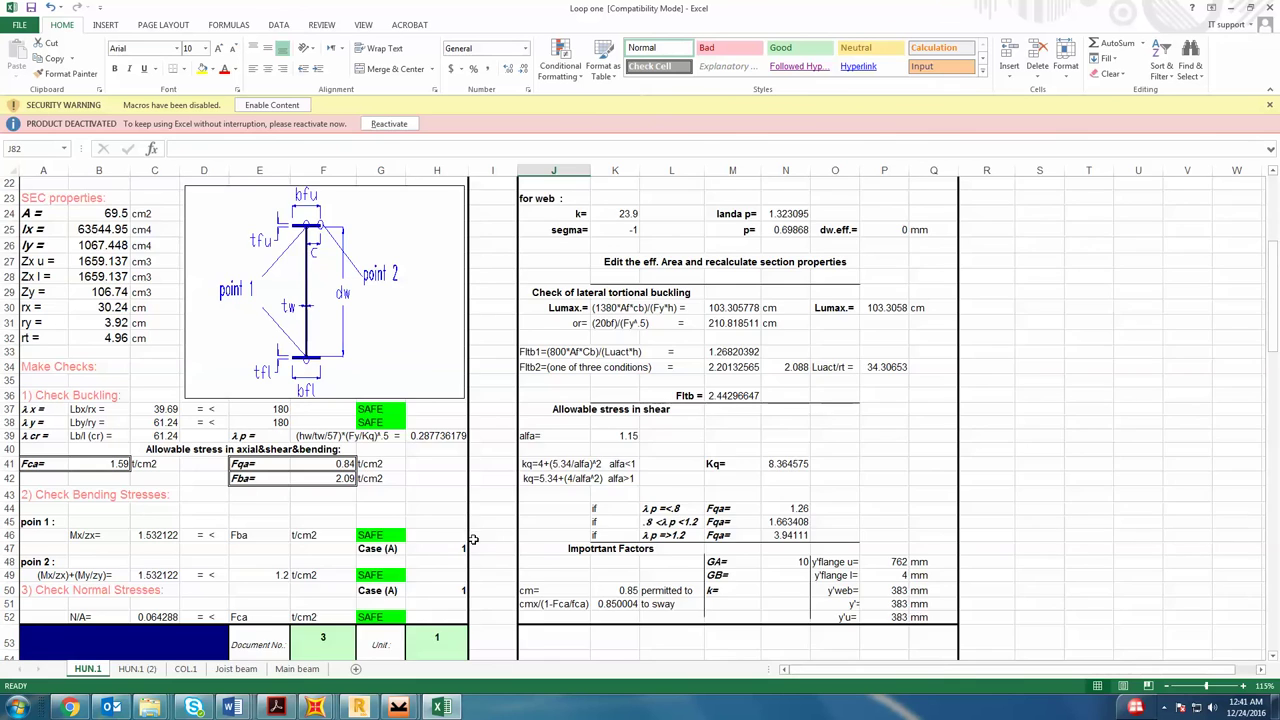
pyautogui.scroll(-2, 474, 540)
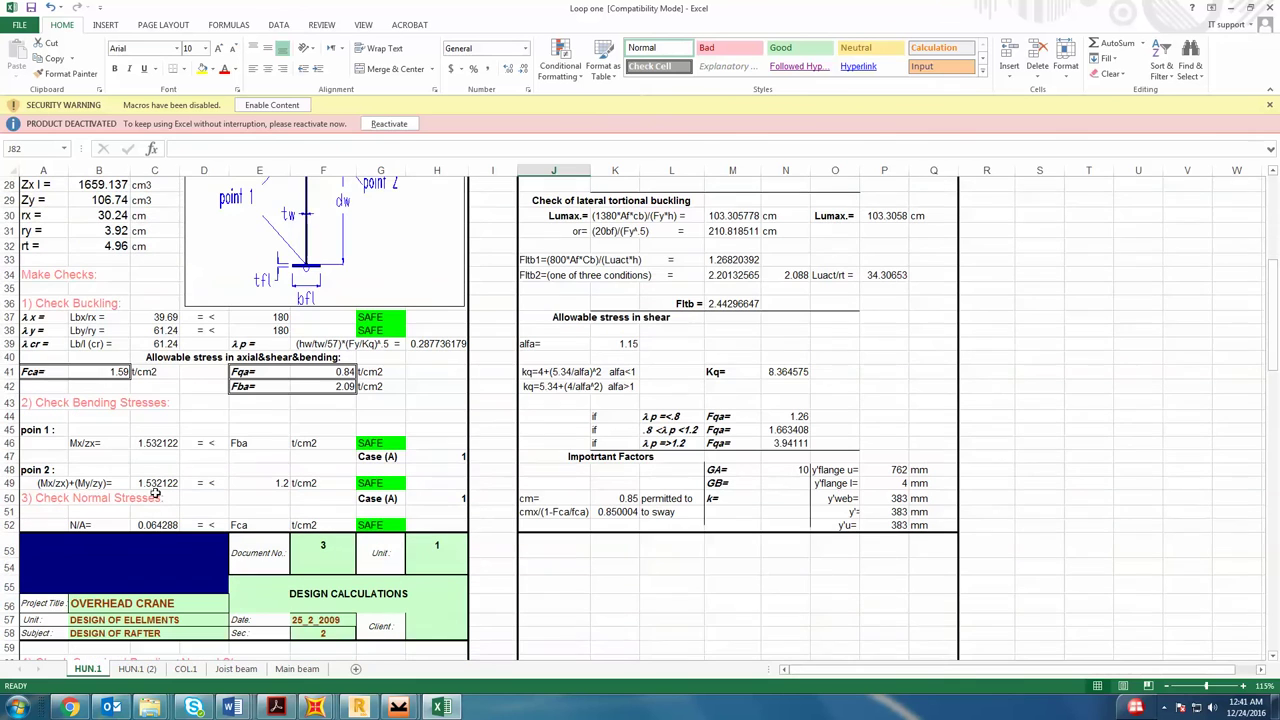
# - Examine the λx and λy slenderness rows in the buckling check, the λx formula, and the rafter's load and buckling length inputs
pyautogui.click(61, 314)
pyautogui.moveTo(61, 314)
pyautogui.mouseDown()
pyautogui.moveTo(200, 330)
pyautogui.moveTo(40, 320)
pyautogui.moveTo(80, 321)
pyautogui.mouseUp()
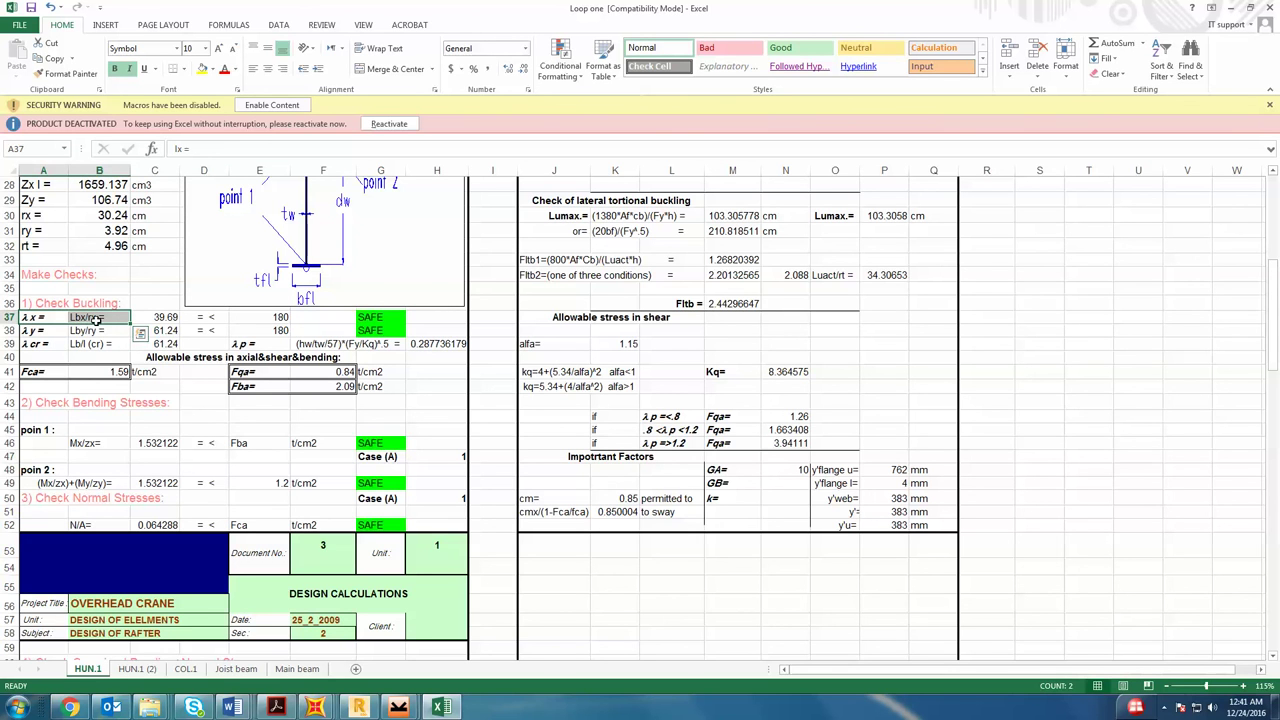
pyautogui.click(168, 319)
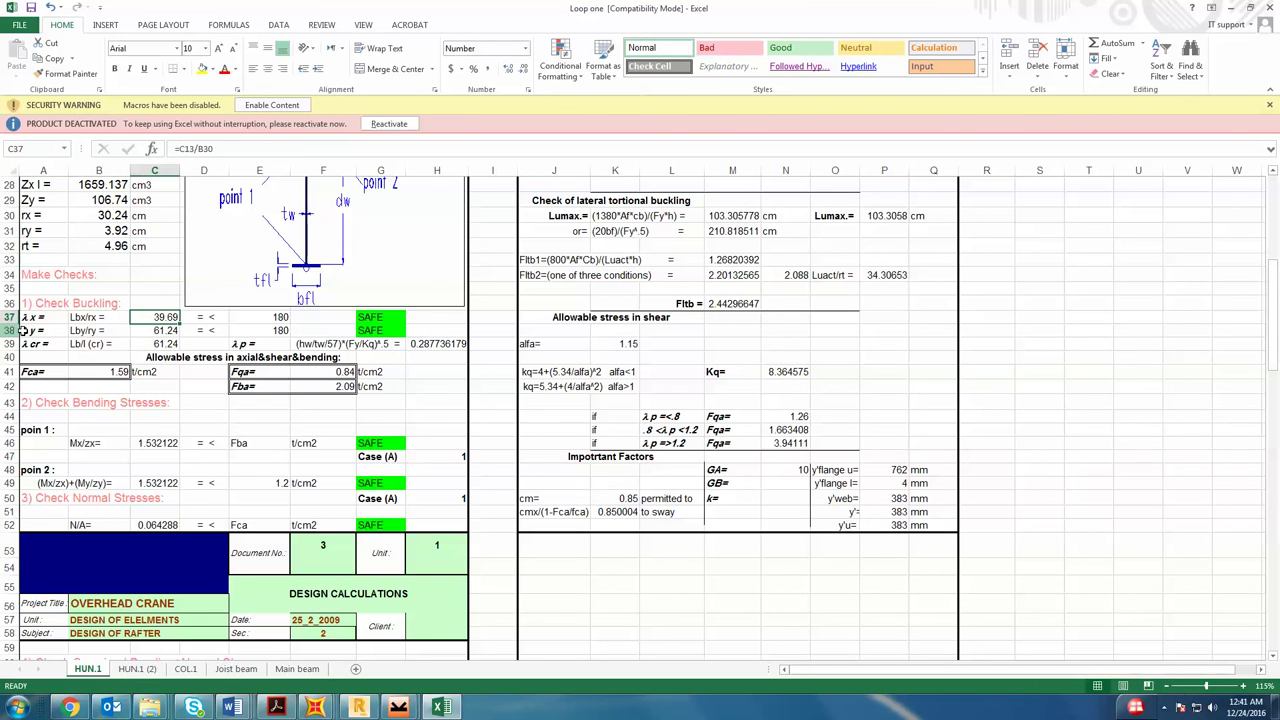
pyautogui.click(92, 331)
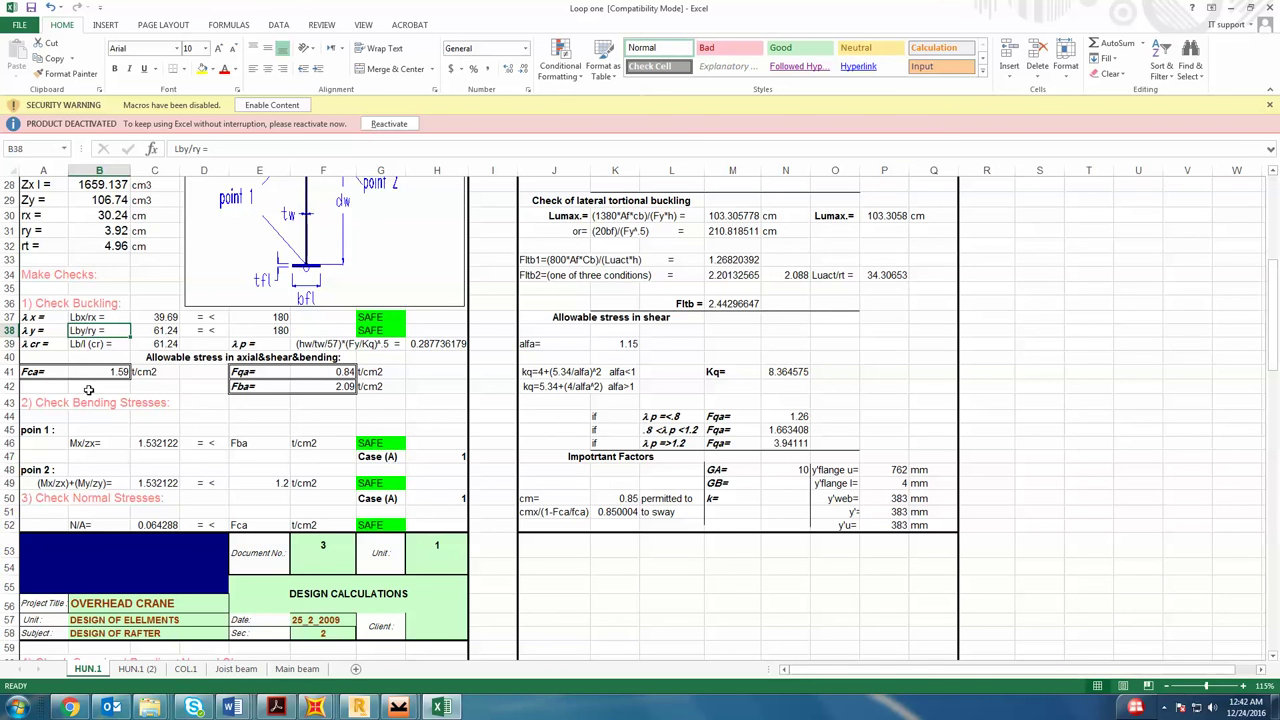
pyautogui.scroll(9, 195, 458)
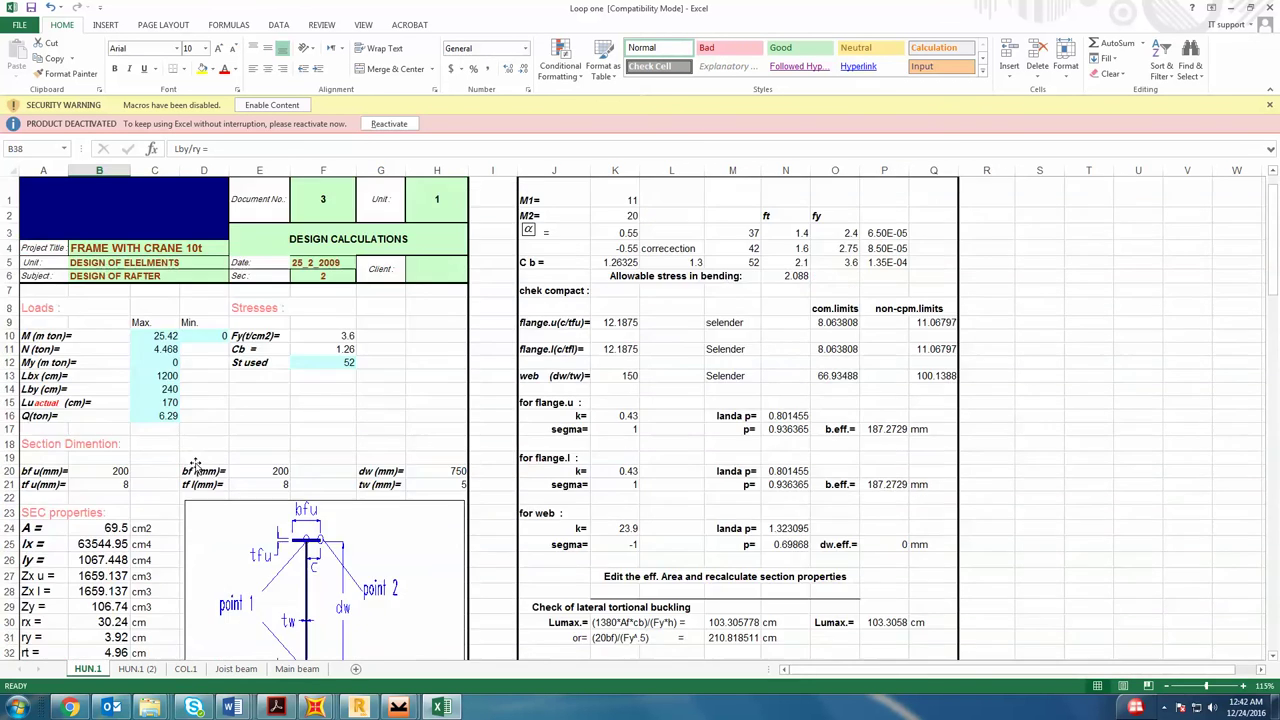
# - Examine the rafter's axial force input N and the Fca allowable stress formula in the Check Buckling section
pyautogui.click(158, 349)
pyautogui.scroll(-2, 163, 352)
pyautogui.scroll(-8, 163, 352)
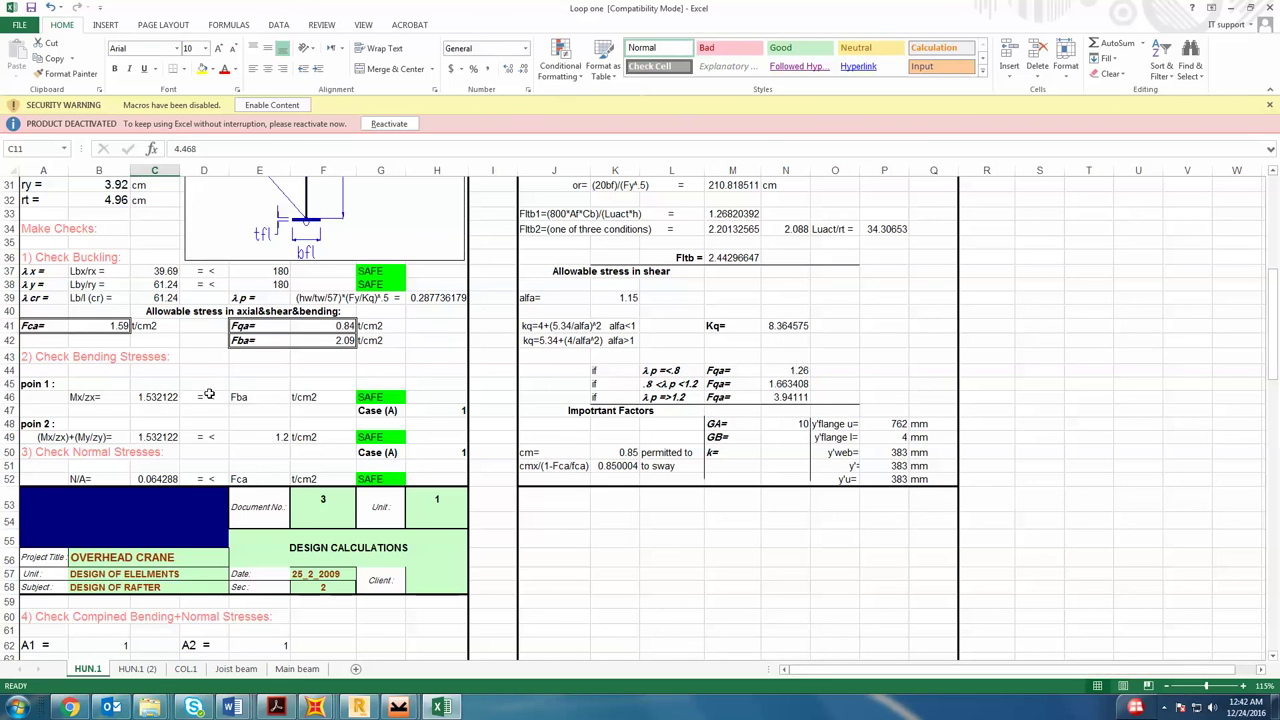
pyautogui.doubleClick(100, 330)
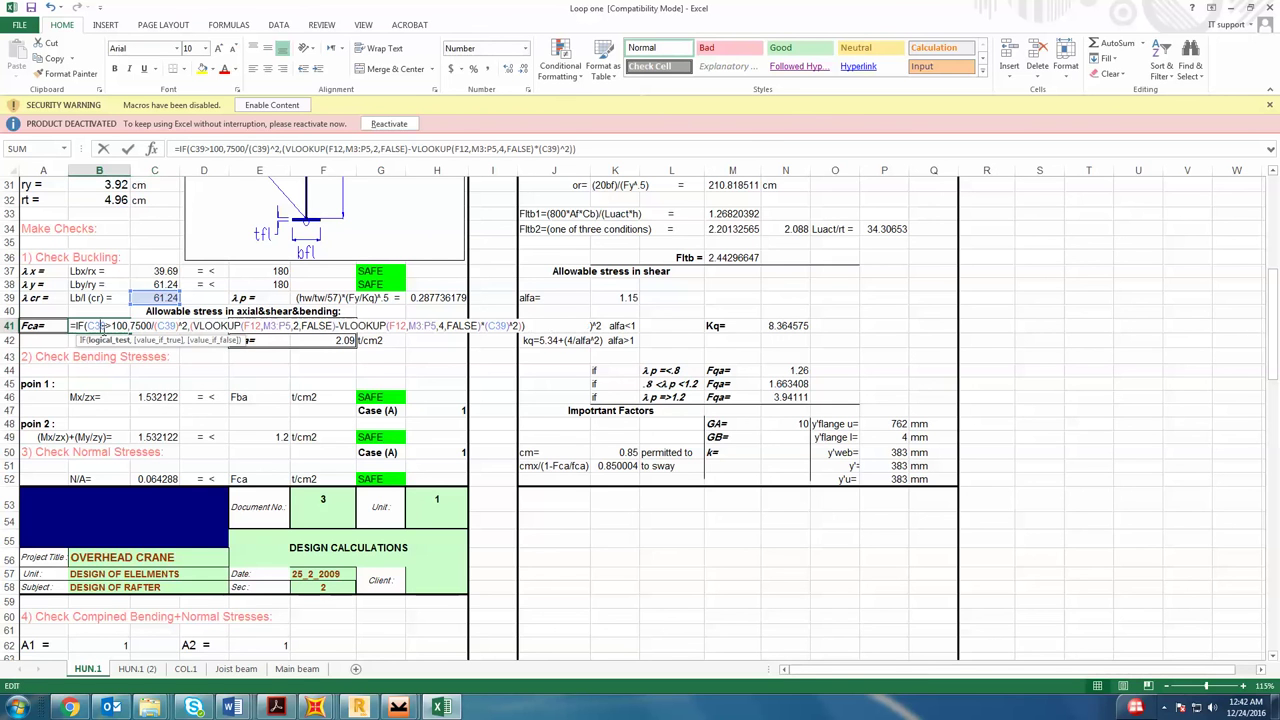
pyautogui.scroll(1, 305, 405)
pyautogui.press('Escape')
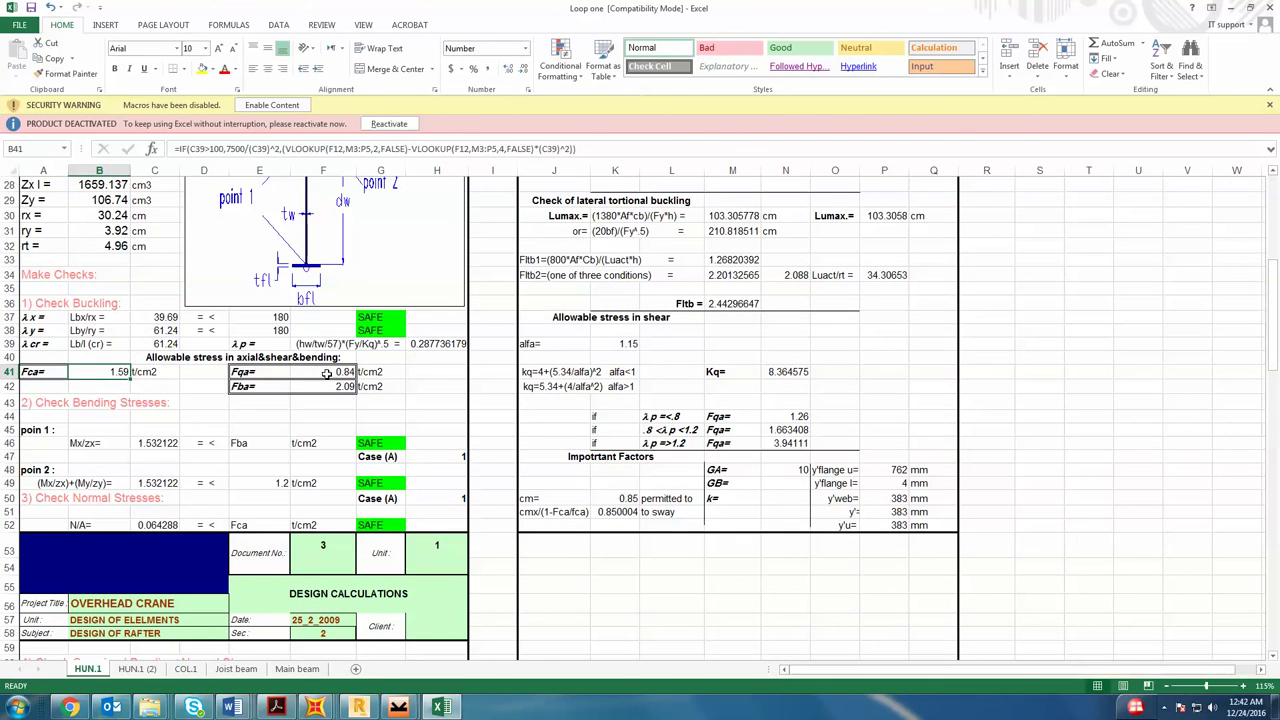
# - Inspect the allowable shear stress Fqa entry and the allowable bending stress Fba formula
pyautogui.click(323, 372)
pyautogui.doubleClick(338, 372)
pyautogui.scroll(3, 338, 432)
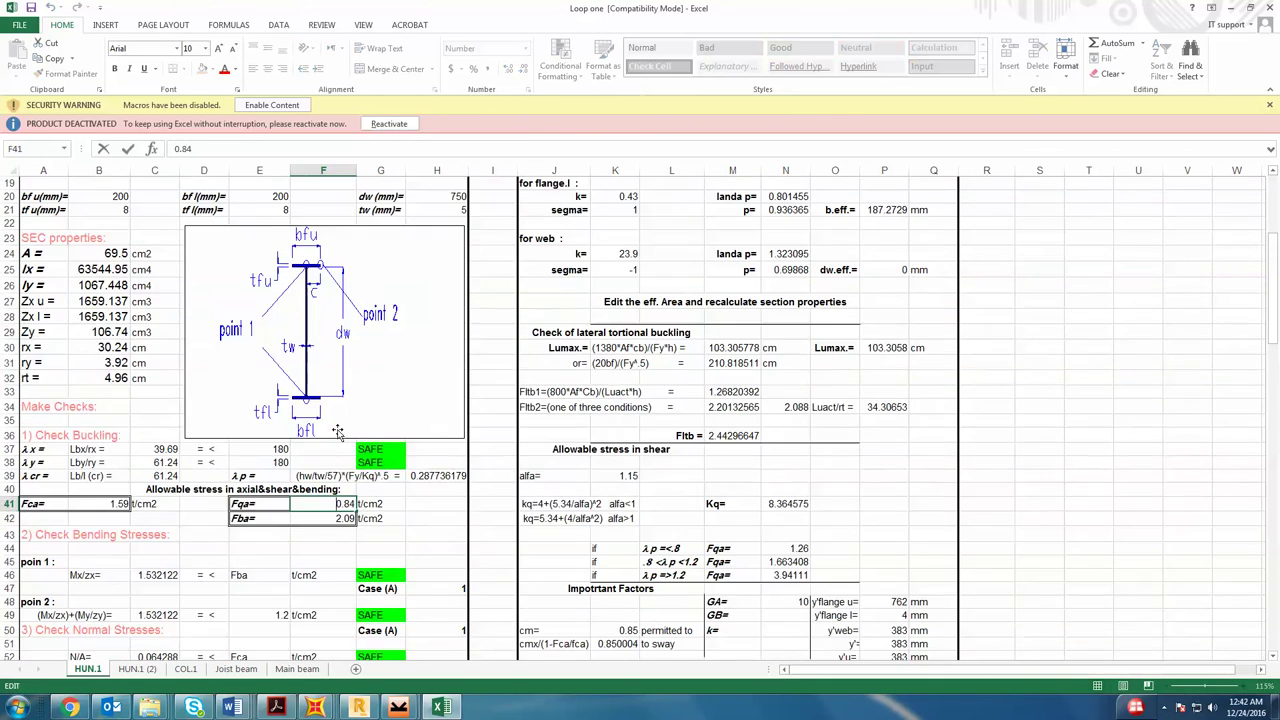
pyautogui.doubleClick(336, 517)
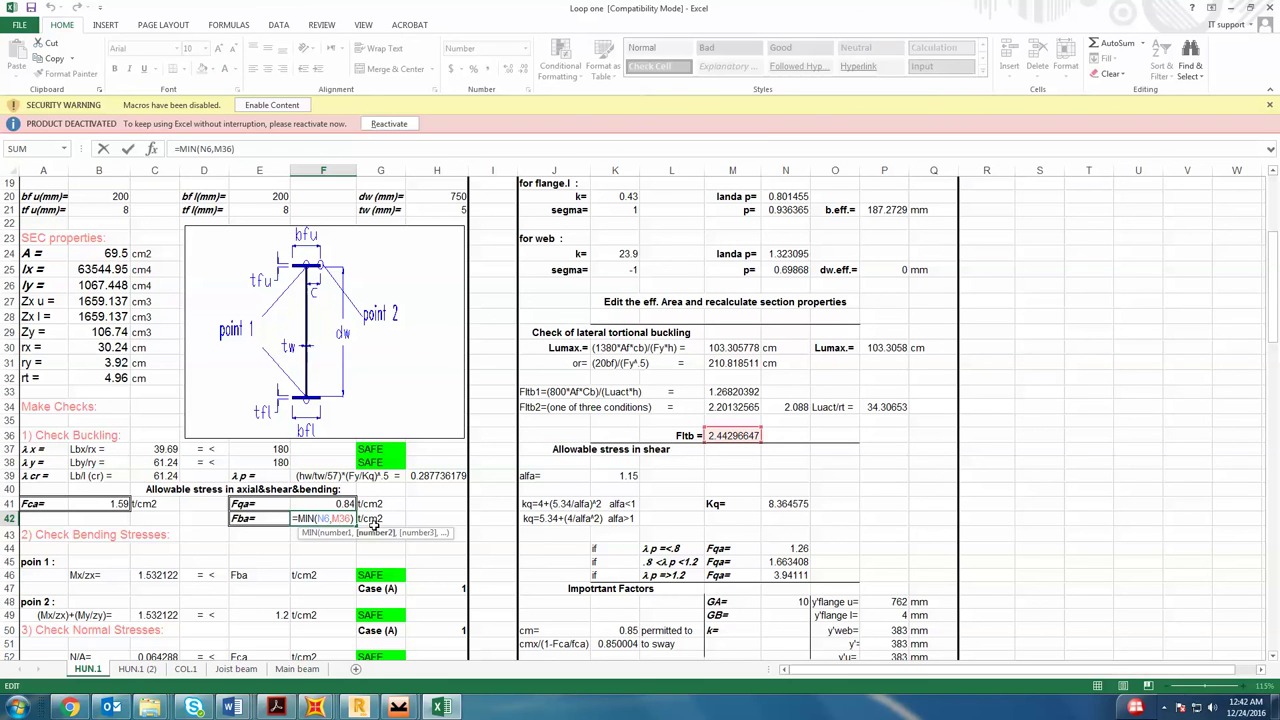
pyautogui.press('Escape')
# - Trace the Fca formula's references to the steel grade input and the ft/fy lookup table
pyautogui.doubleClick(108, 505)
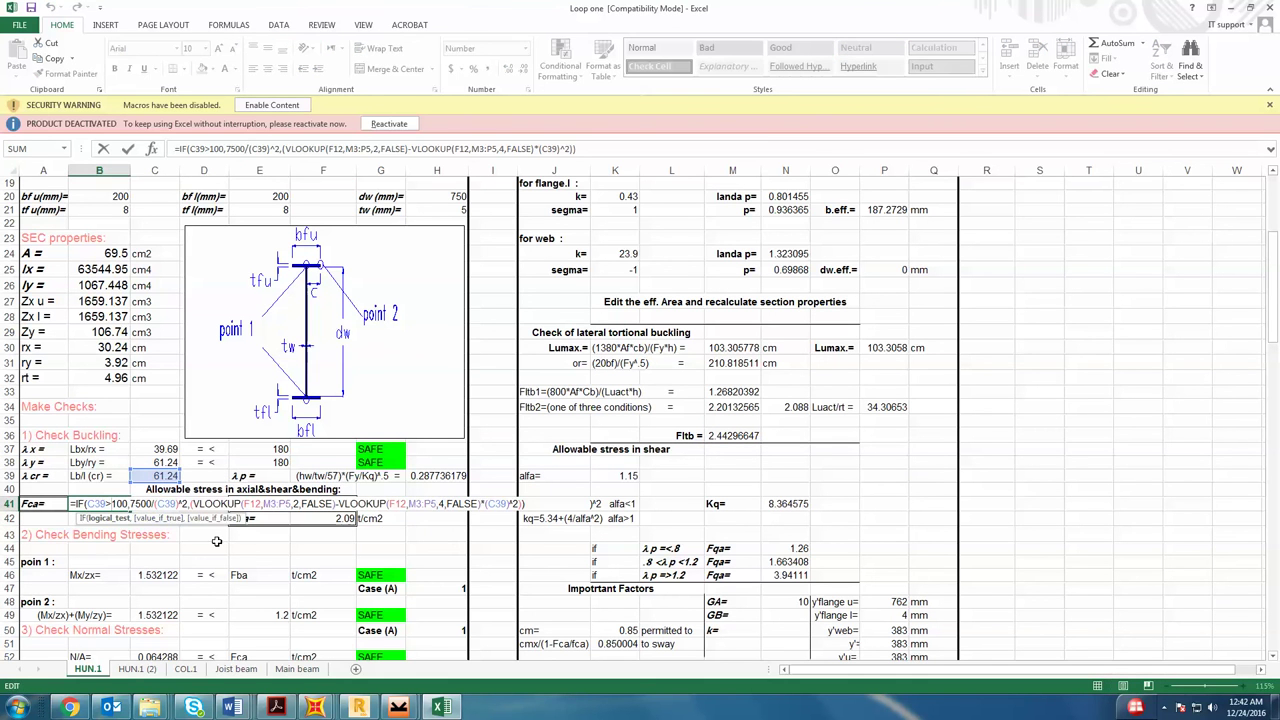
pyautogui.scroll(6, 241, 556)
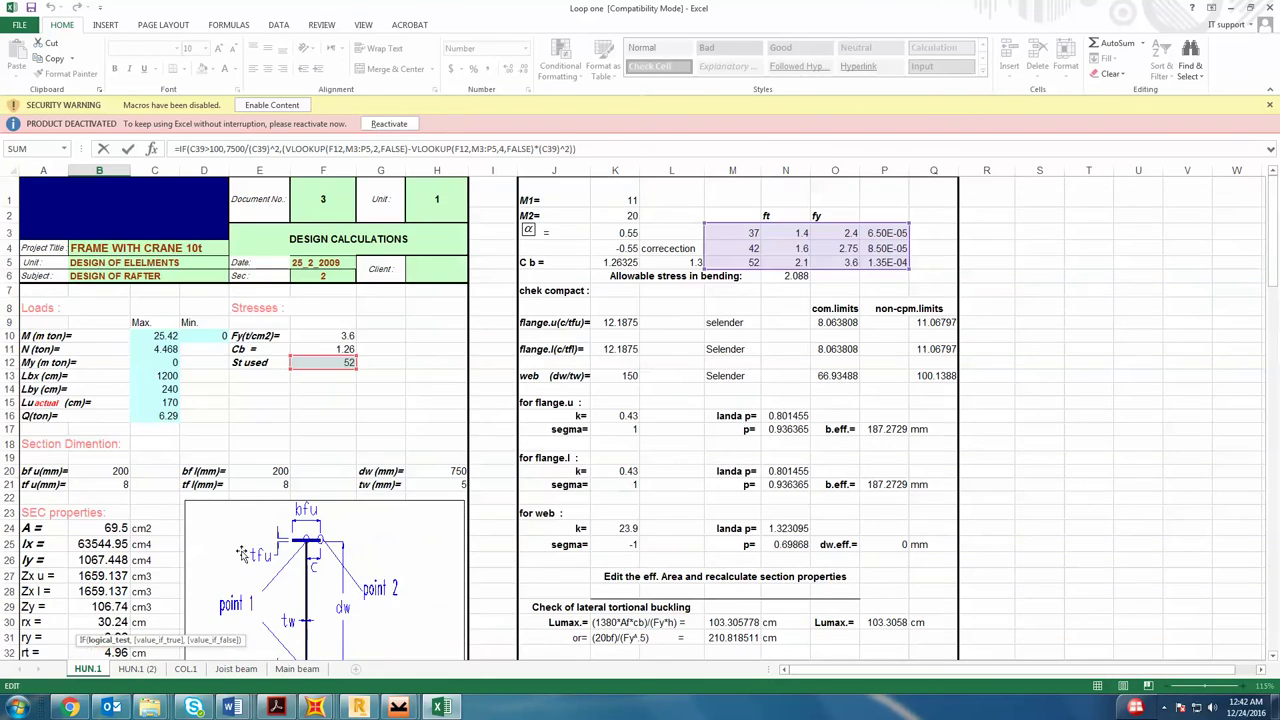
pyautogui.scroll(-10, 245, 545)
pyautogui.press('Escape')
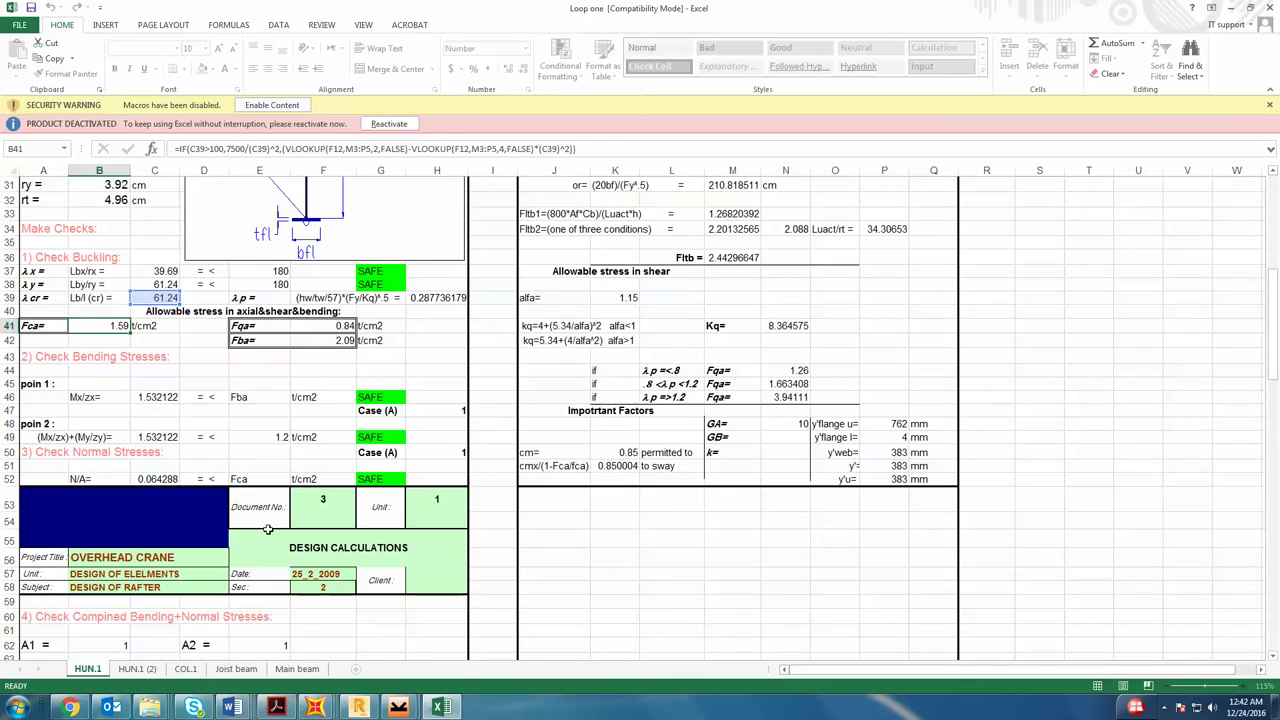
# - Inspect the fc/Fca term of the combined bending and normal stress check and the N/A normal stress formula it uses
pyautogui.scroll(-6, 250, 490)
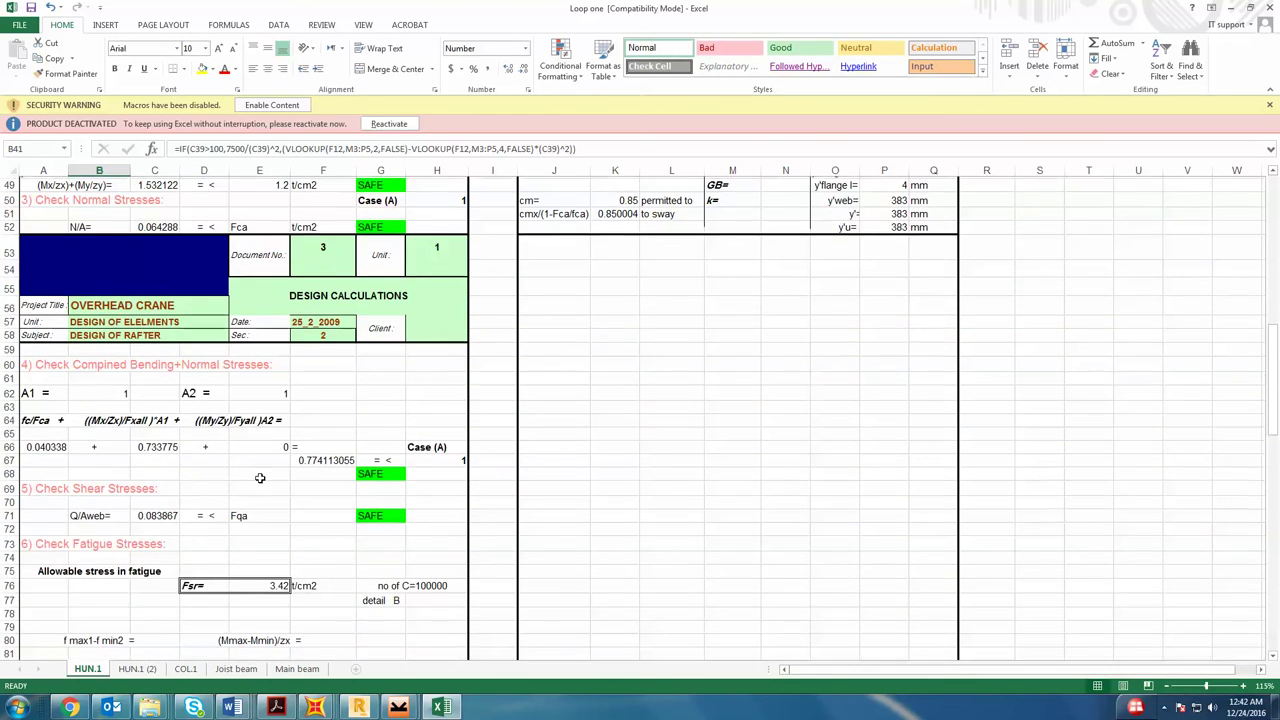
pyautogui.scroll(1, 259, 478)
pyautogui.scroll(-1, 236, 558)
pyautogui.click(55, 445)
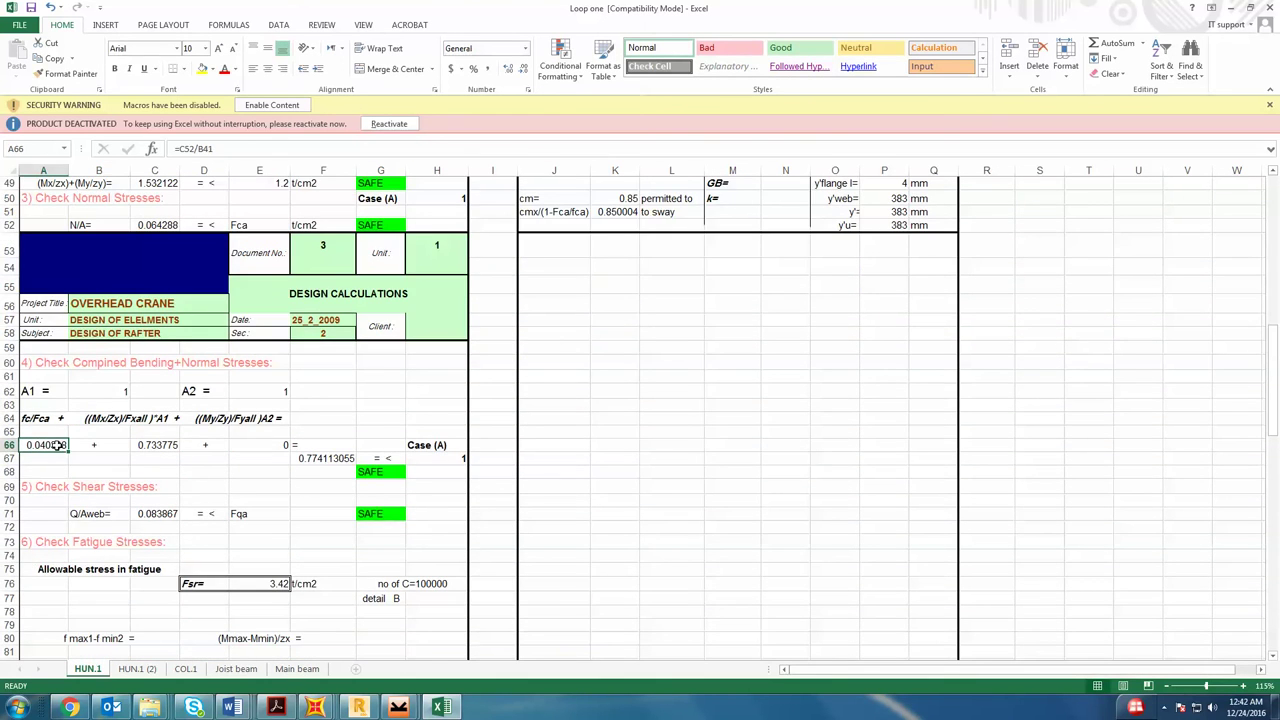
pyautogui.doubleClick(55, 445)
pyautogui.scroll(6, 233, 481)
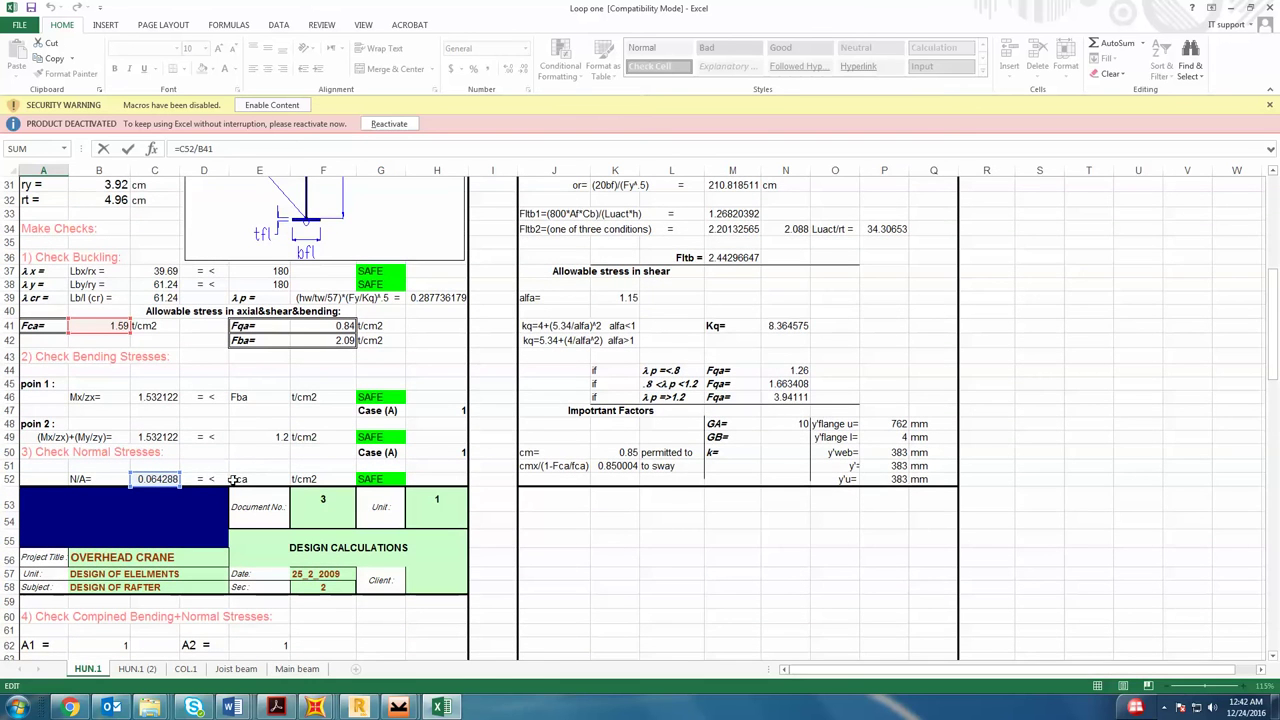
pyautogui.press('Escape')
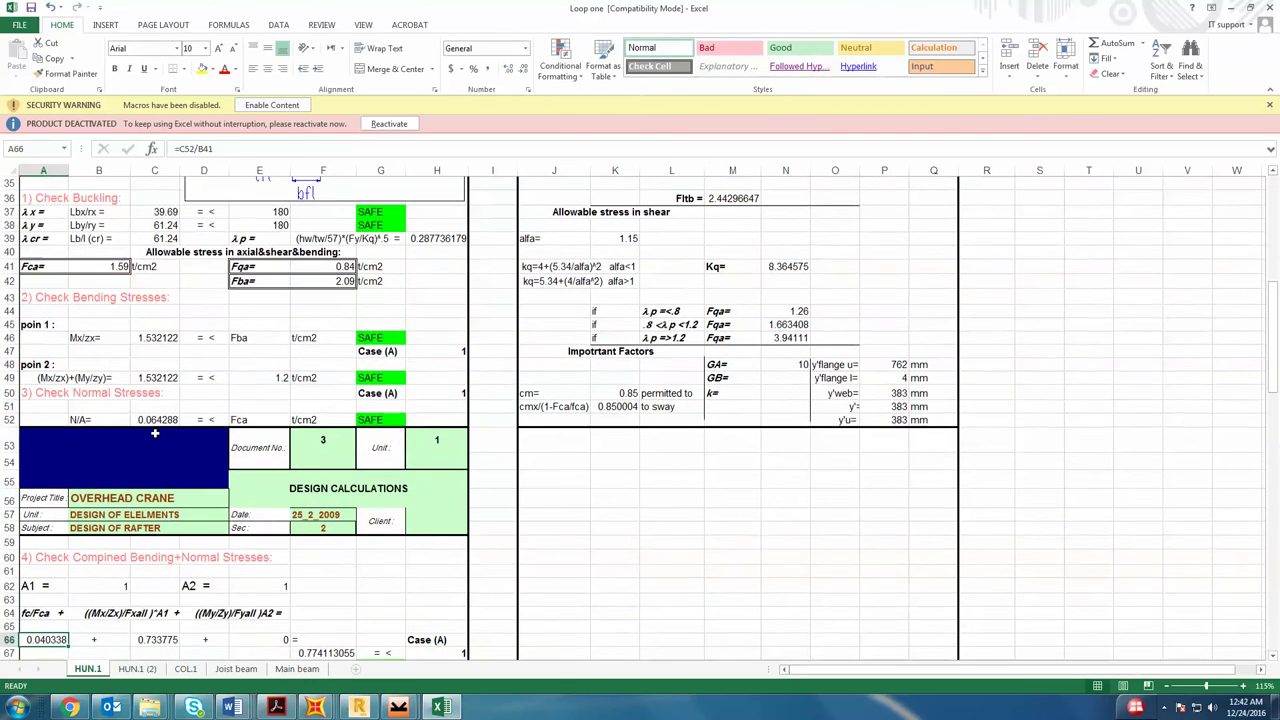
pyautogui.click(155, 420)
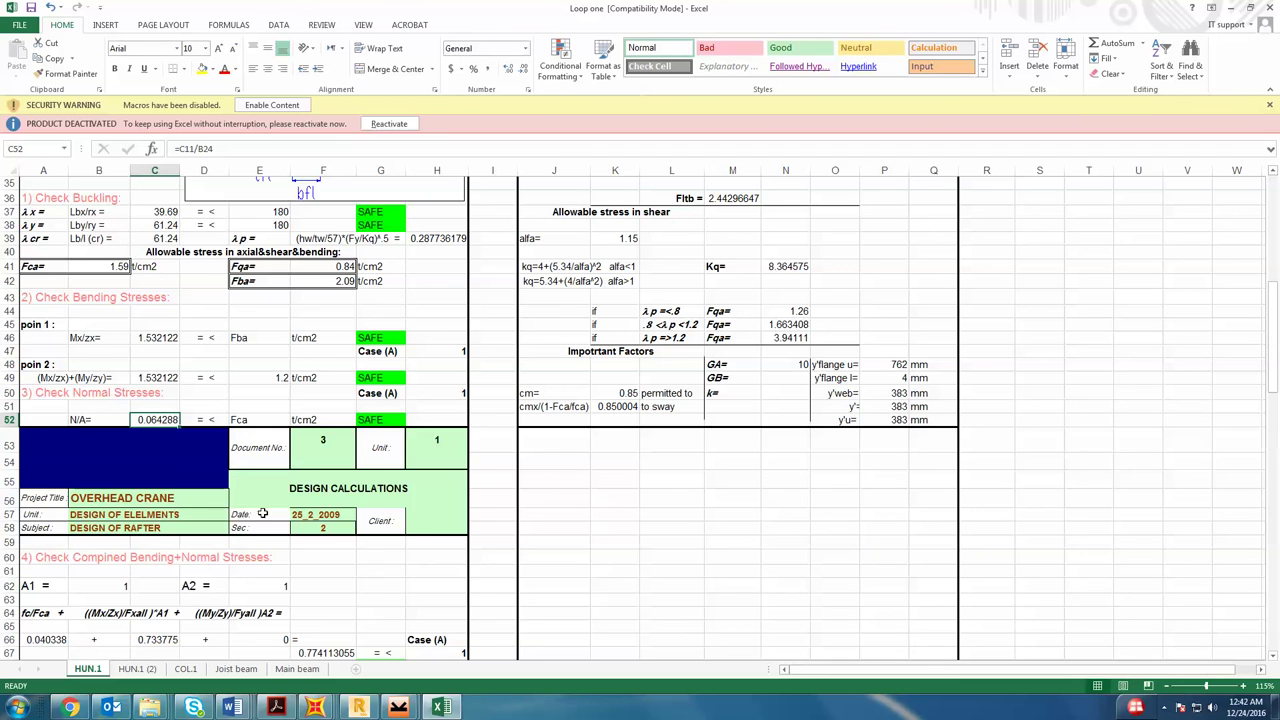
# - Switch to the summary PDF in Acrobat and read the Check Buckling notes on Euler's critical load on page 5
pyautogui.moveTo(398, 707)
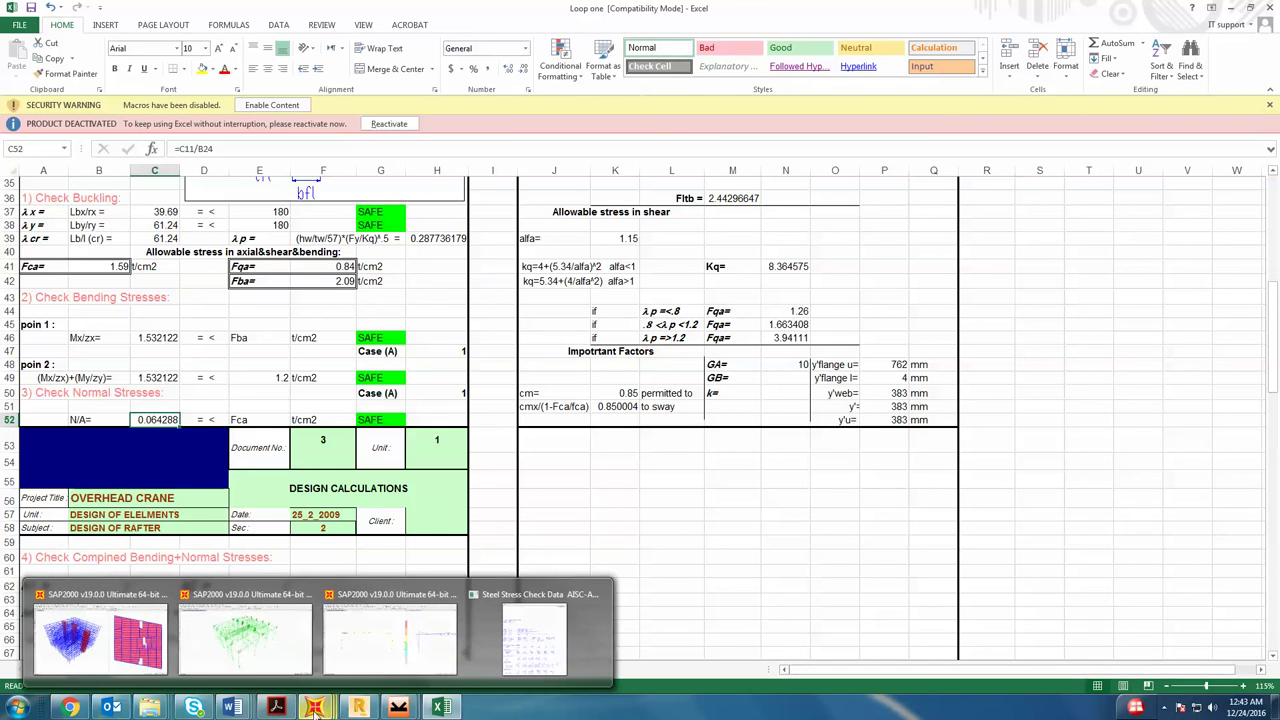
pyautogui.click(276, 707)
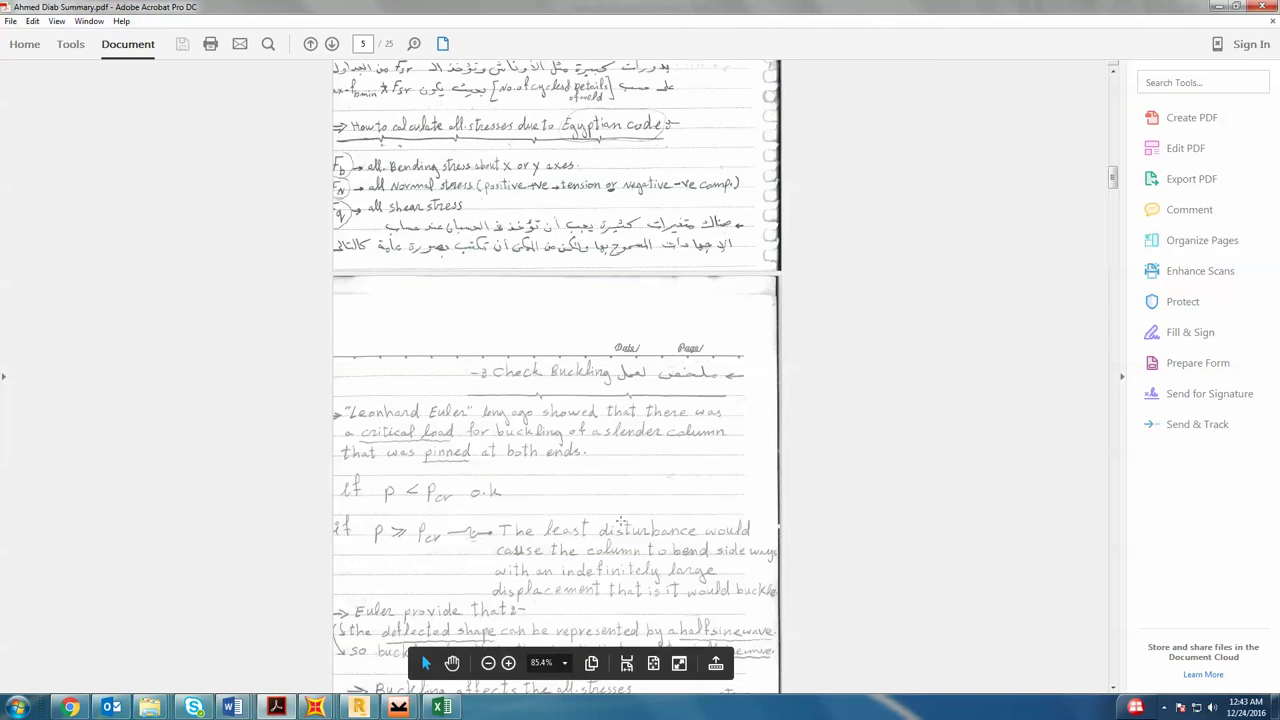
pyautogui.scroll(-1, 620, 340)
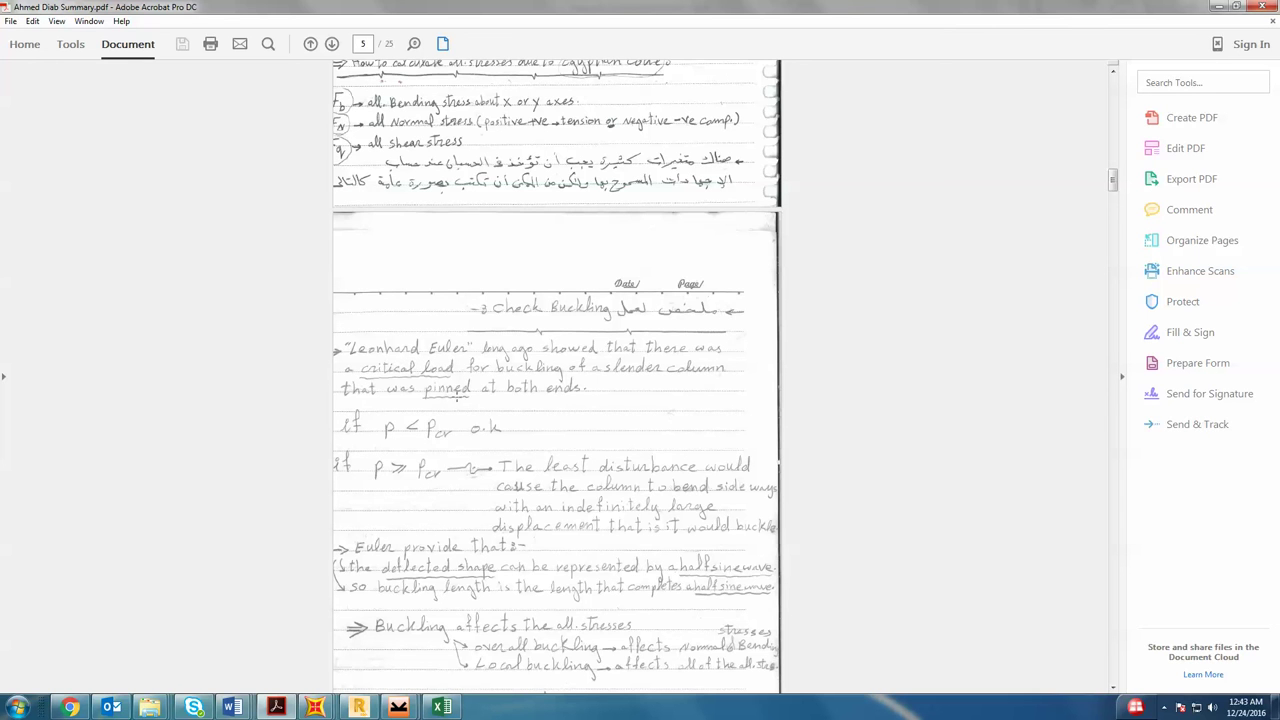
pyautogui.scroll(-2, 476, 414)
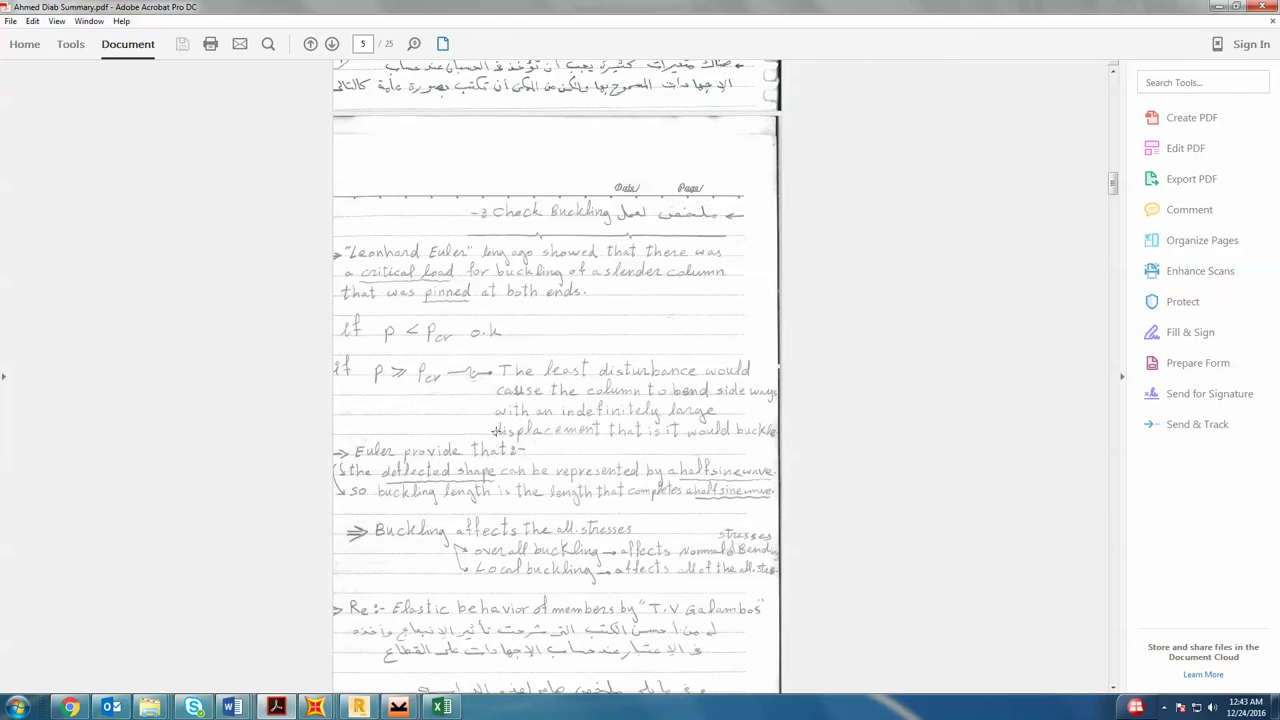
pyautogui.scroll(-7, 520, 449)
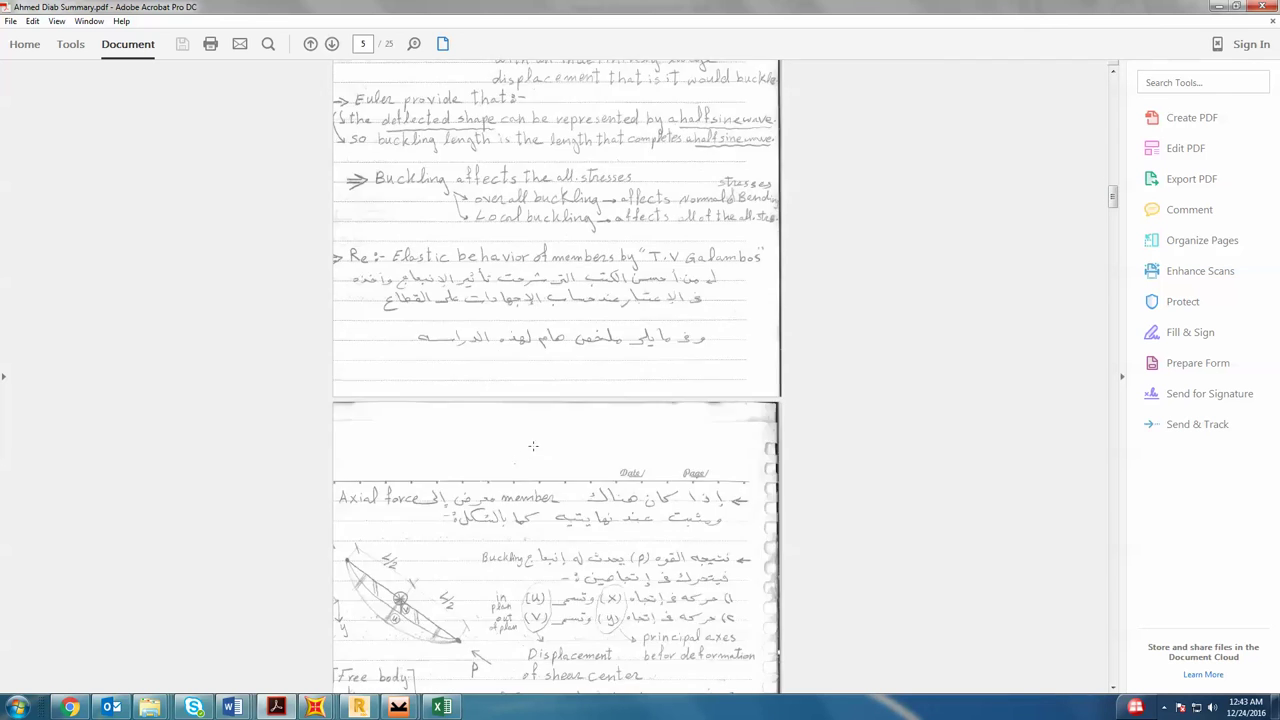
# - Read the page 6 notes on axially loaded member buckling, shear centre displacement and cross-section twist
pyautogui.scroll(-3, 533, 446)
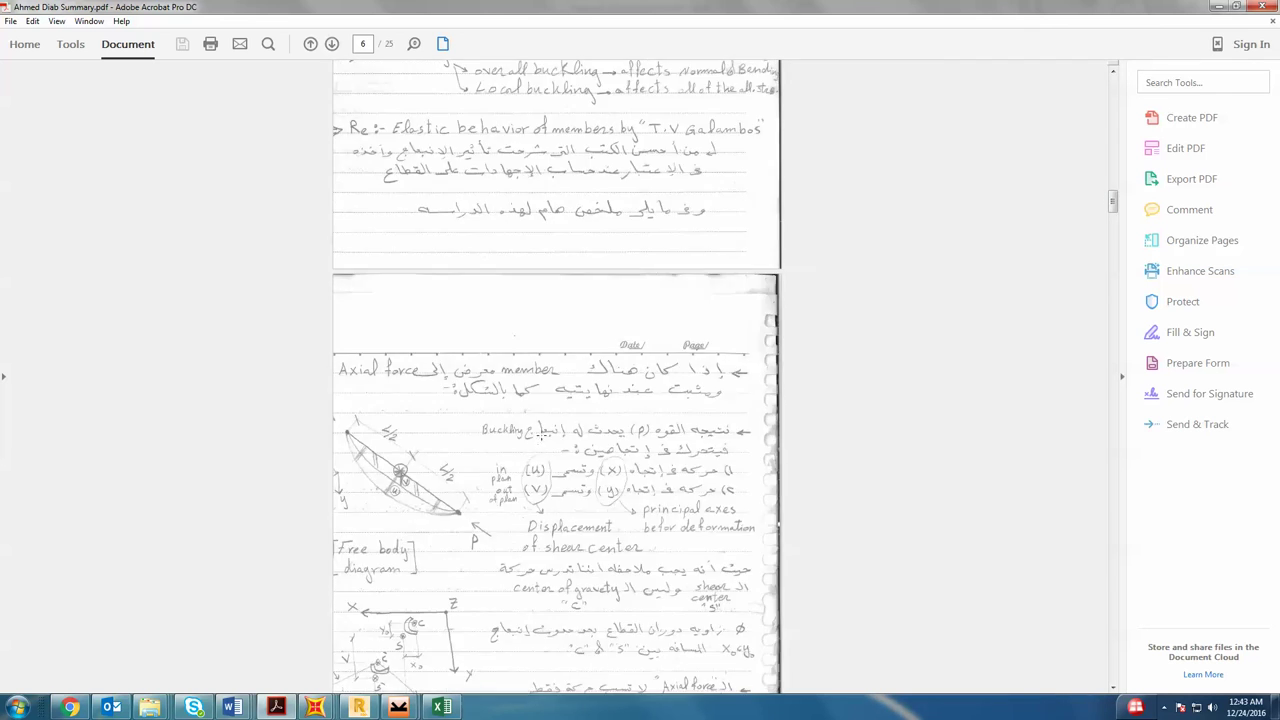
pyautogui.scroll(-4, 510, 502)
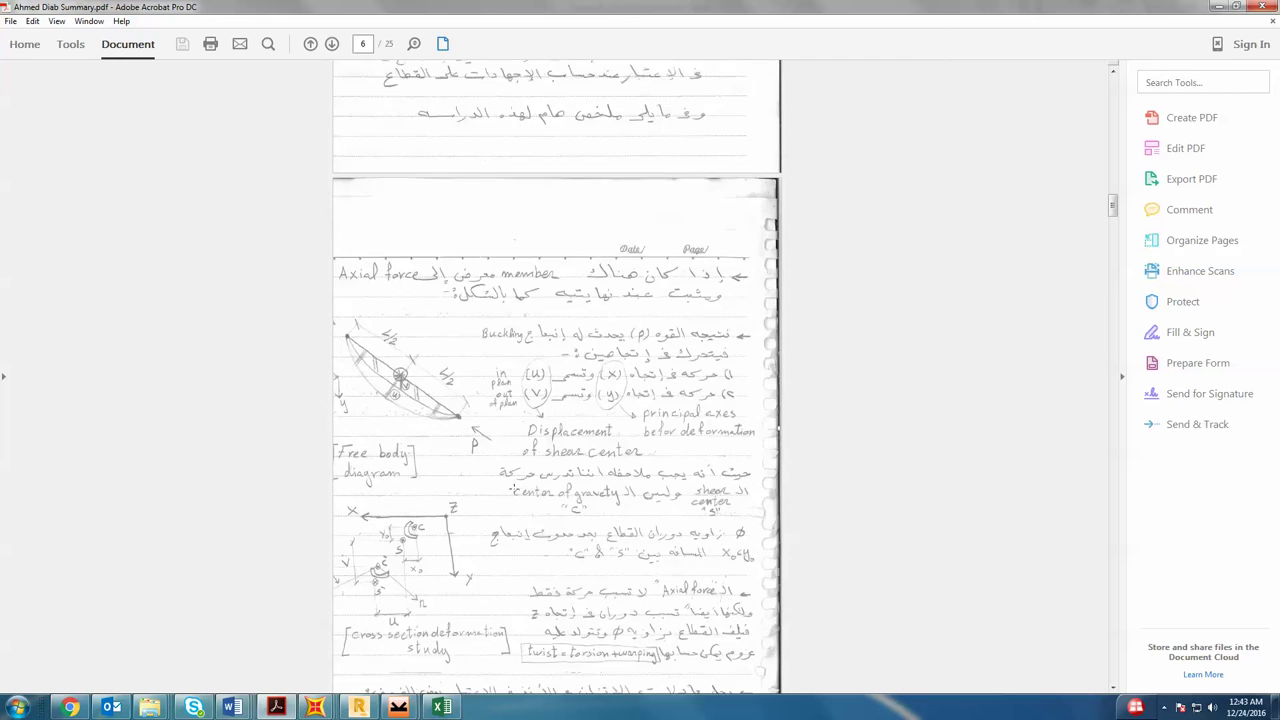
pyautogui.scroll(-2, 511, 494)
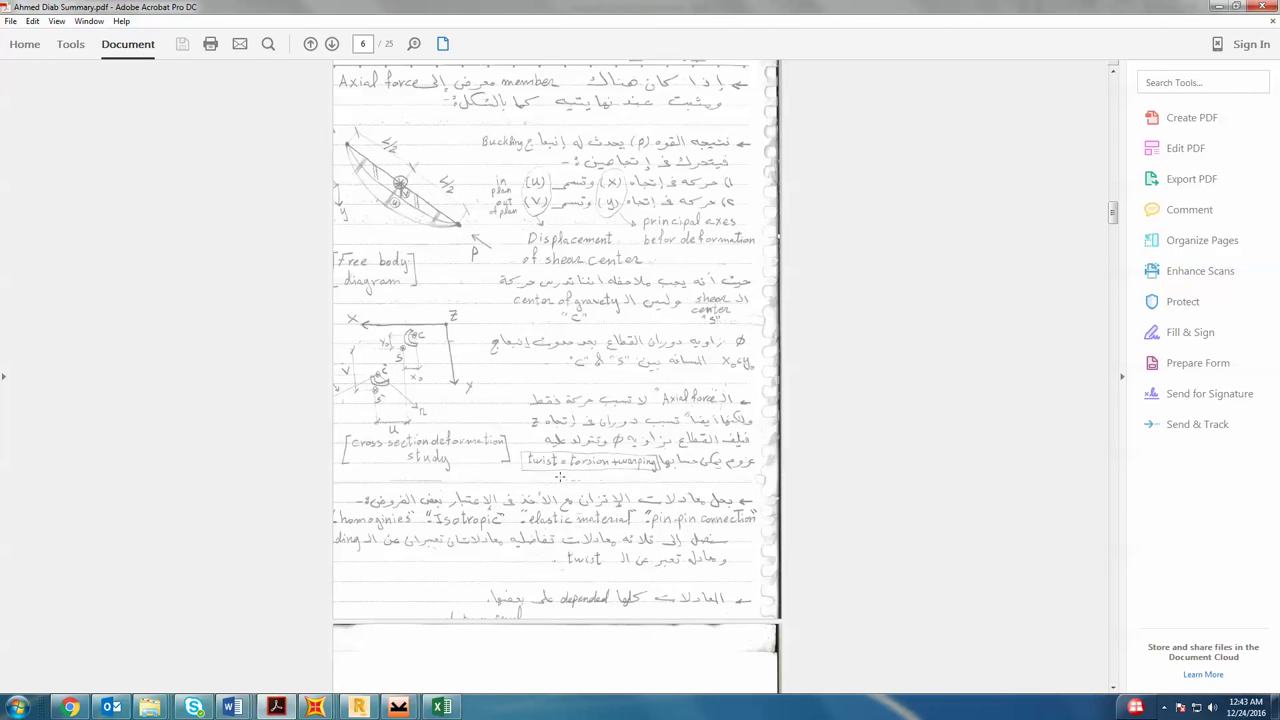
pyautogui.scroll(-10, 575, 484)
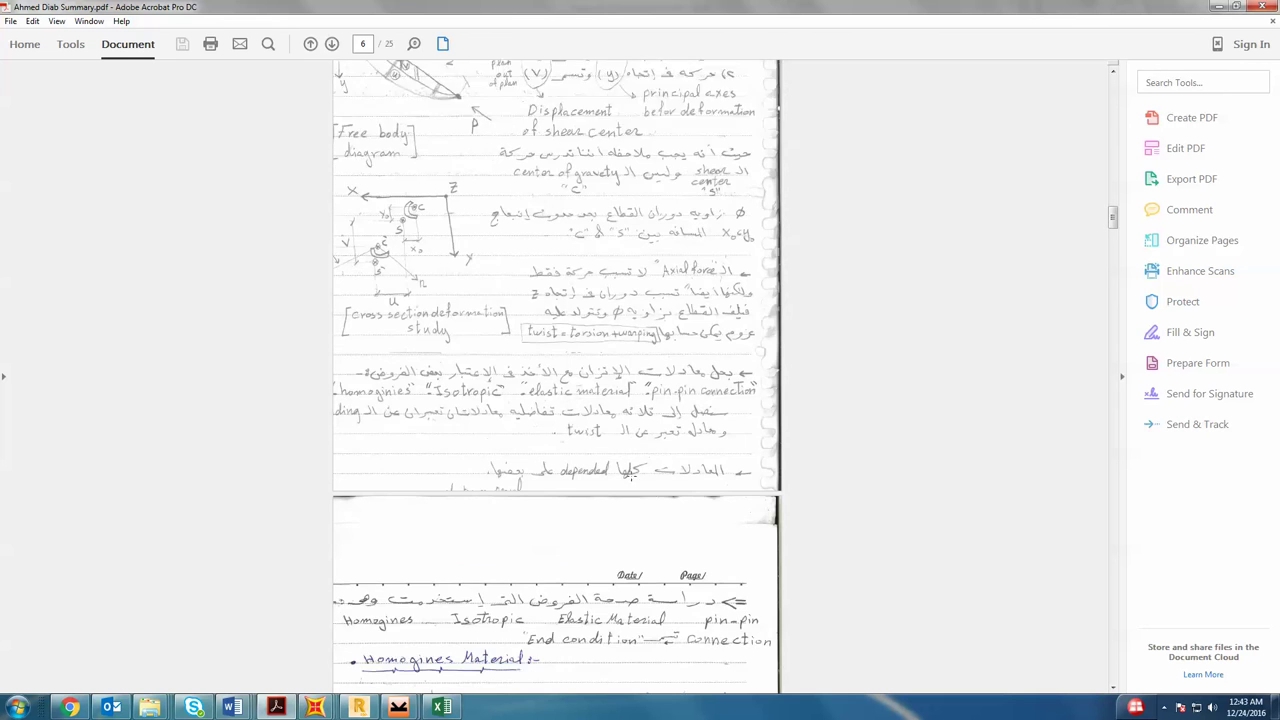
# - Read the residual stress notes on page 7 and the slenderness limits and elastic and inelastic buckling formulas on page 8
pyautogui.scroll(-5, 630, 380)
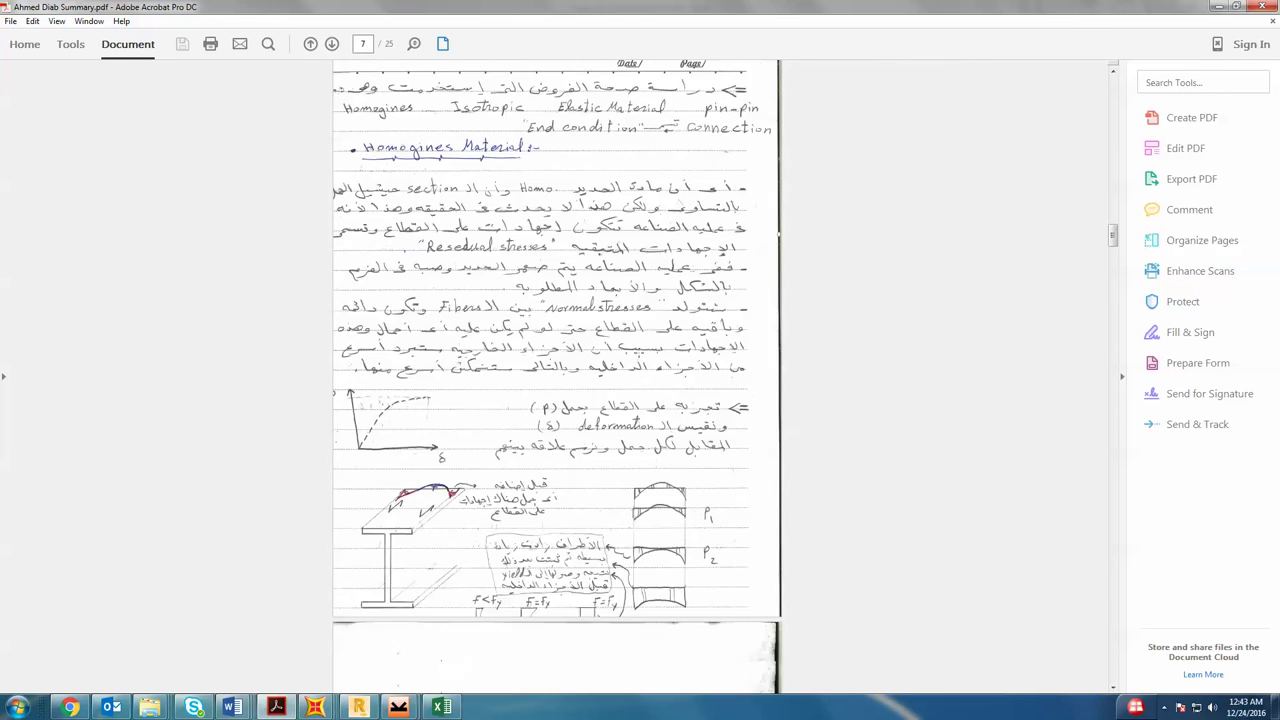
pyautogui.scroll(-2, 612, 470)
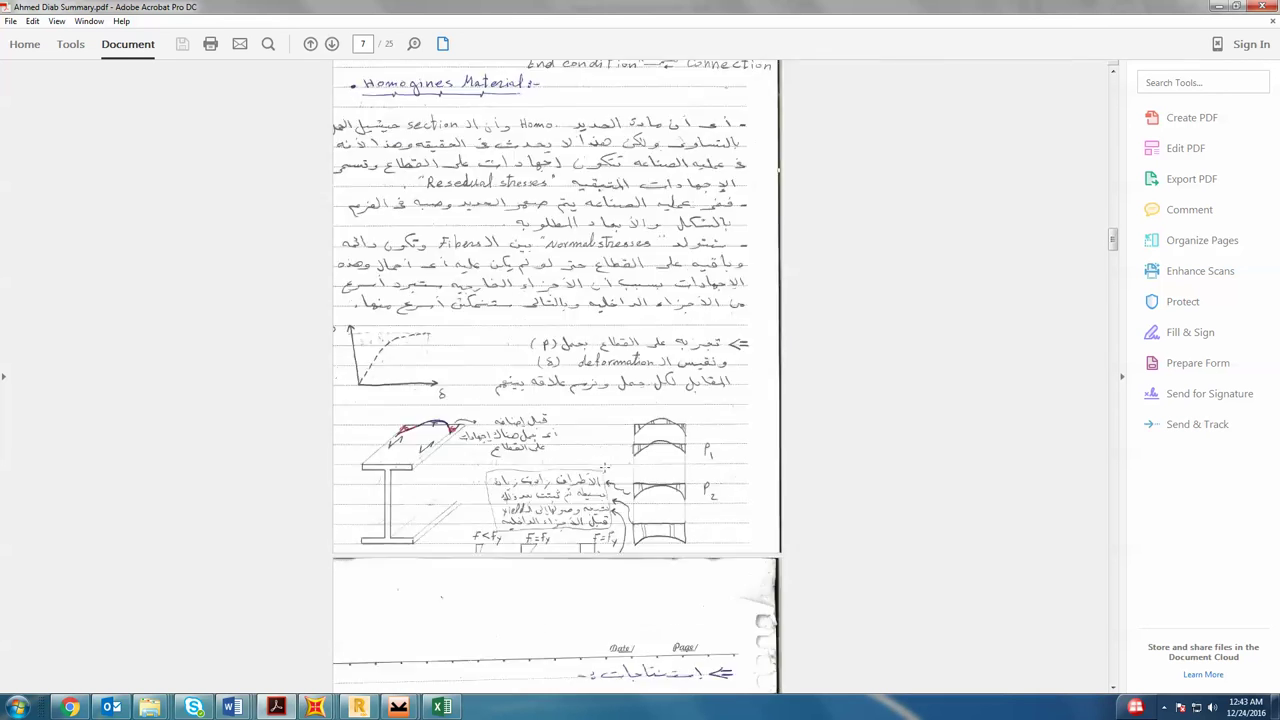
pyautogui.scroll(-3, 610, 500)
pyautogui.scroll(-4, 618, 500)
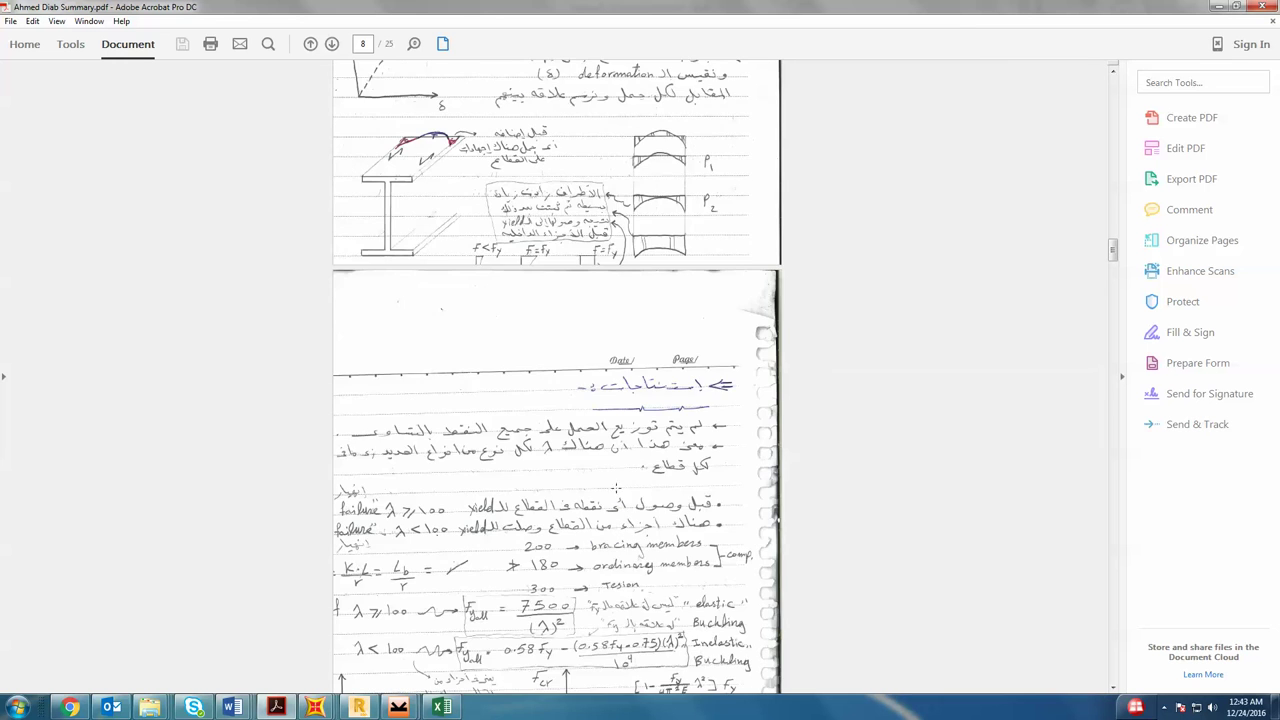
pyautogui.scroll(-2, 603, 461)
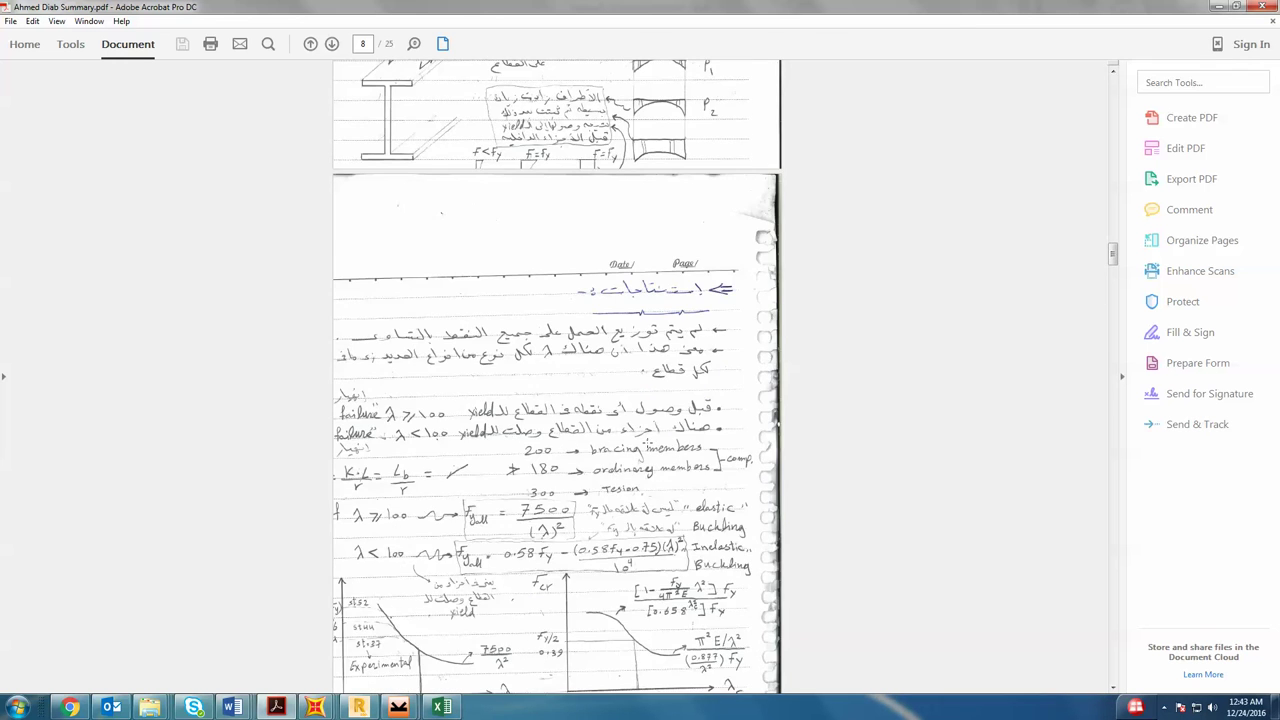
pyautogui.scroll(-6, 557, 400)
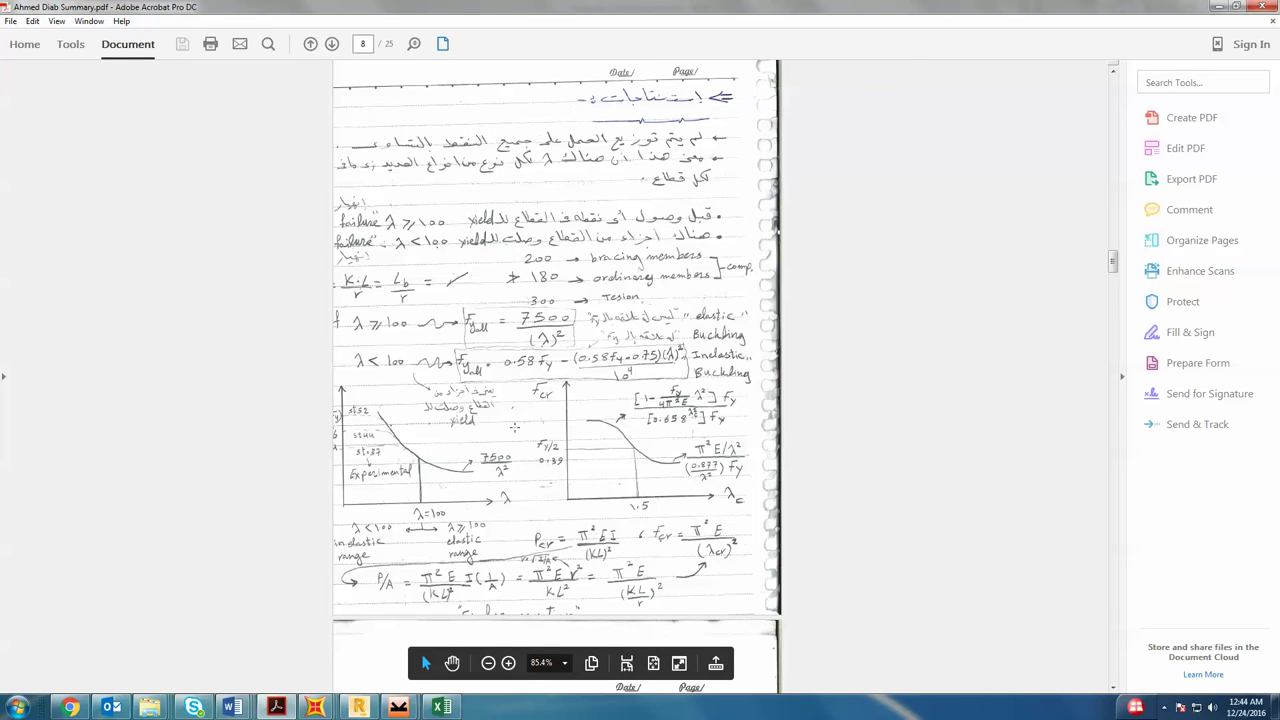
# - Review the steel mechanical properties, section type check, and buckling and stress check notes on pages 9 to 11
pyautogui.scroll(-10, 514, 427)
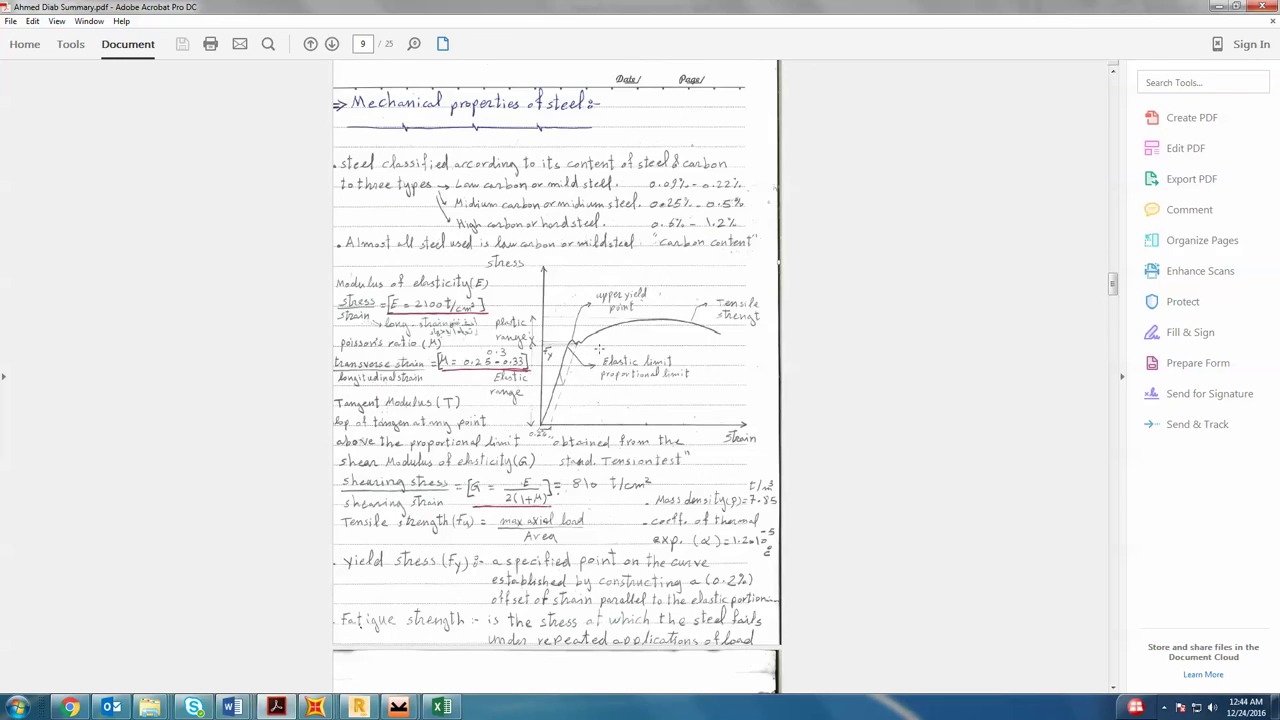
pyautogui.scroll(-10, 537, 426)
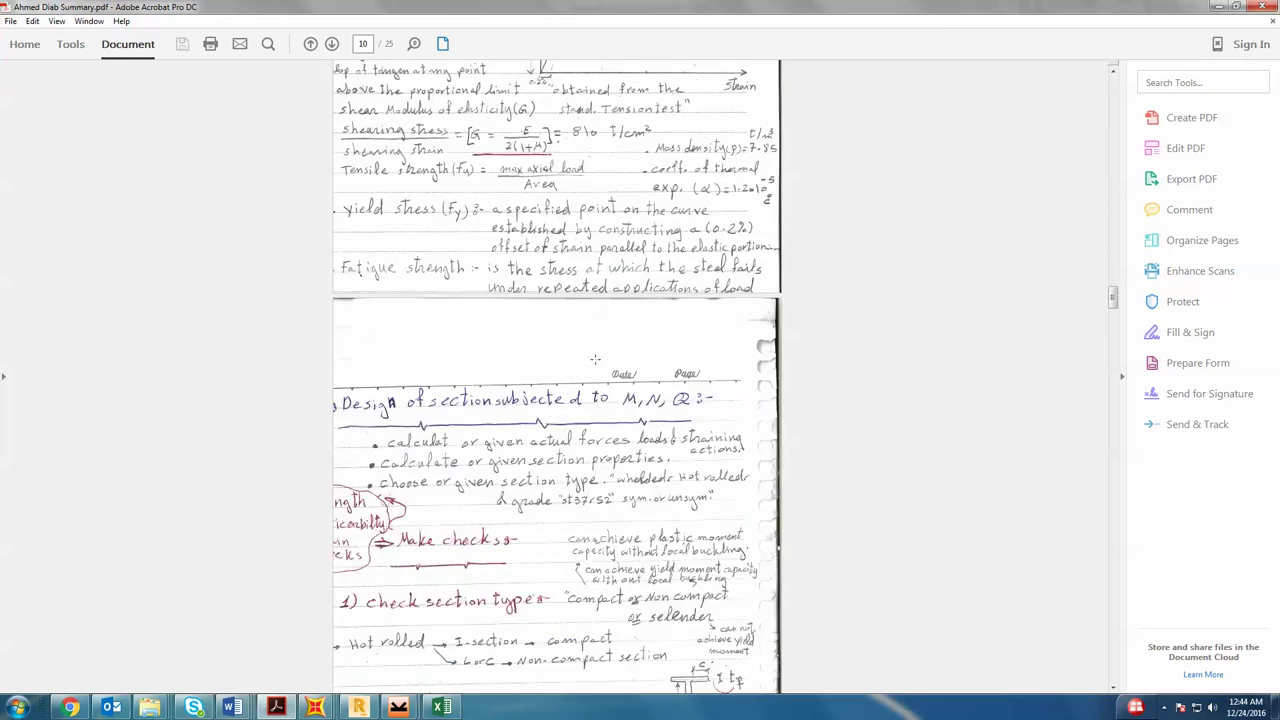
pyautogui.scroll(-3, 548, 330)
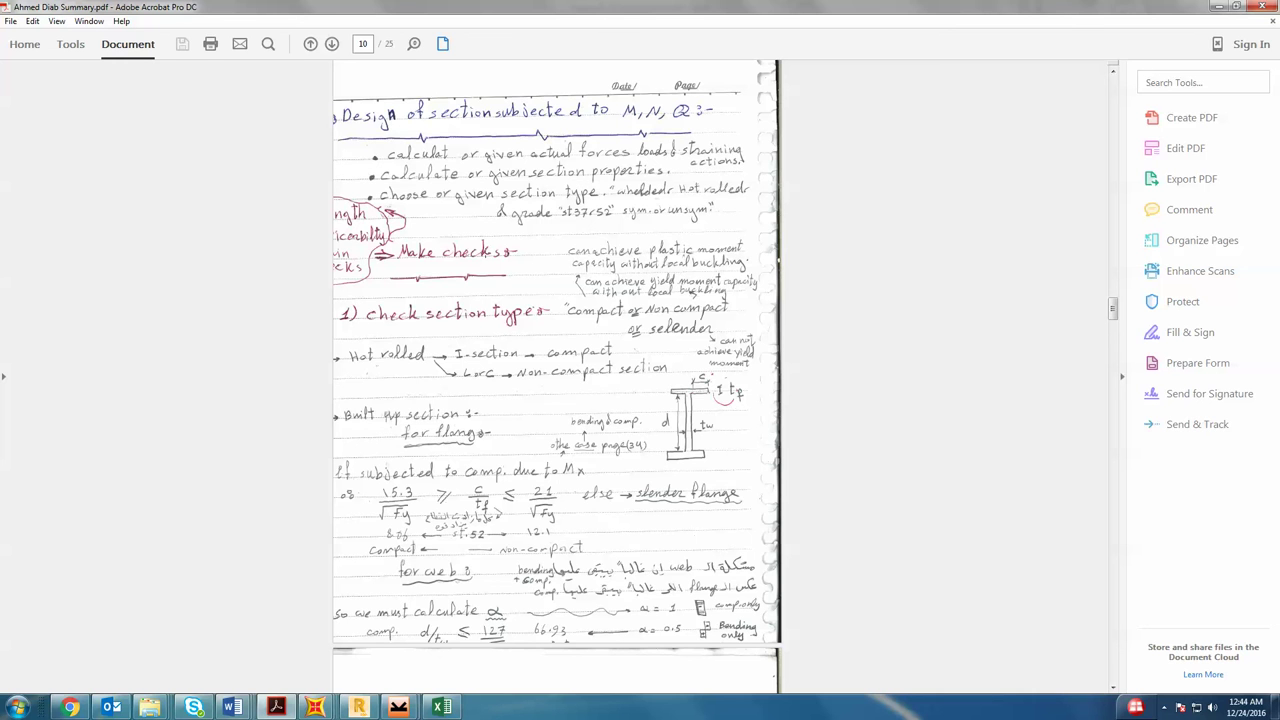
pyautogui.scroll(-12, 556, 397)
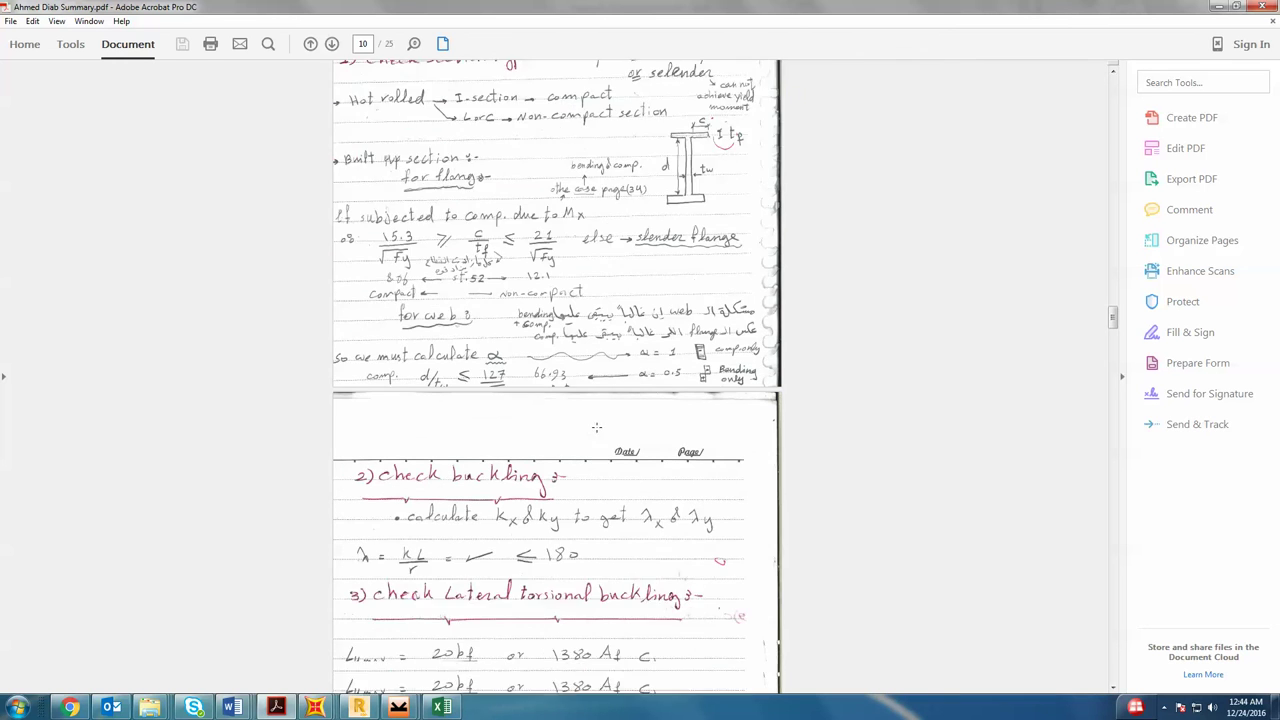
pyautogui.scroll(-2, 550, 306)
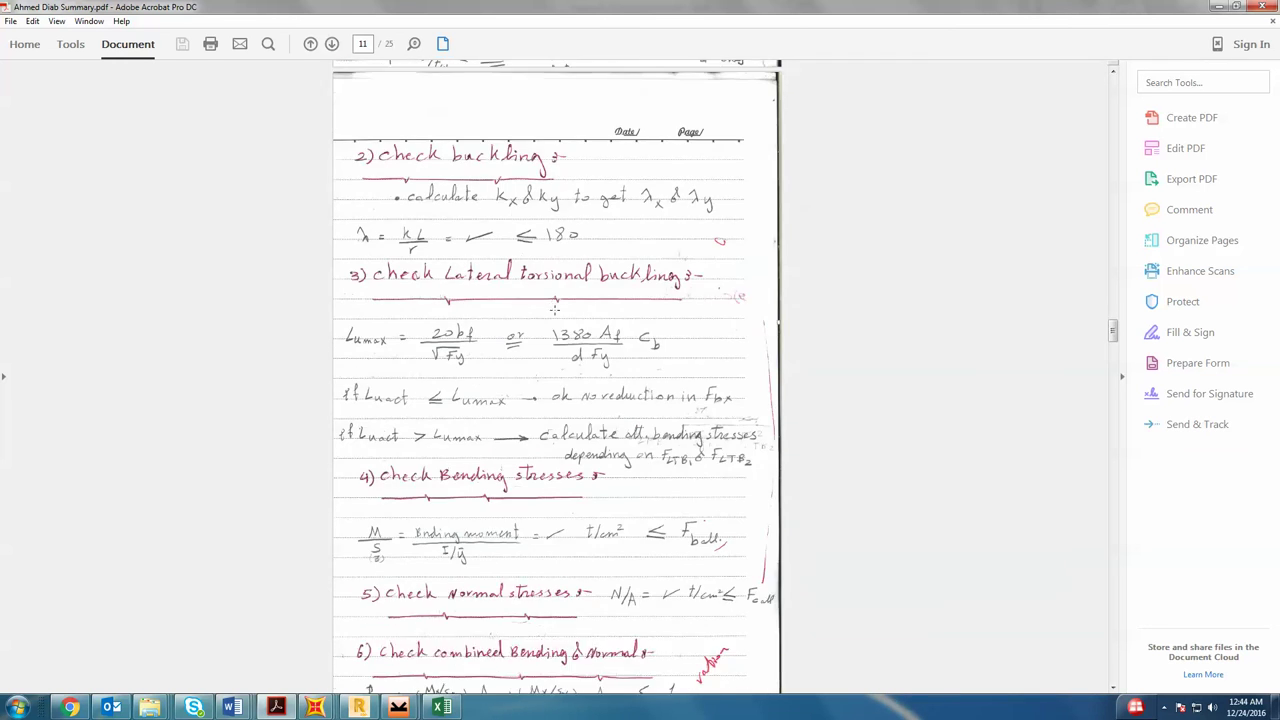